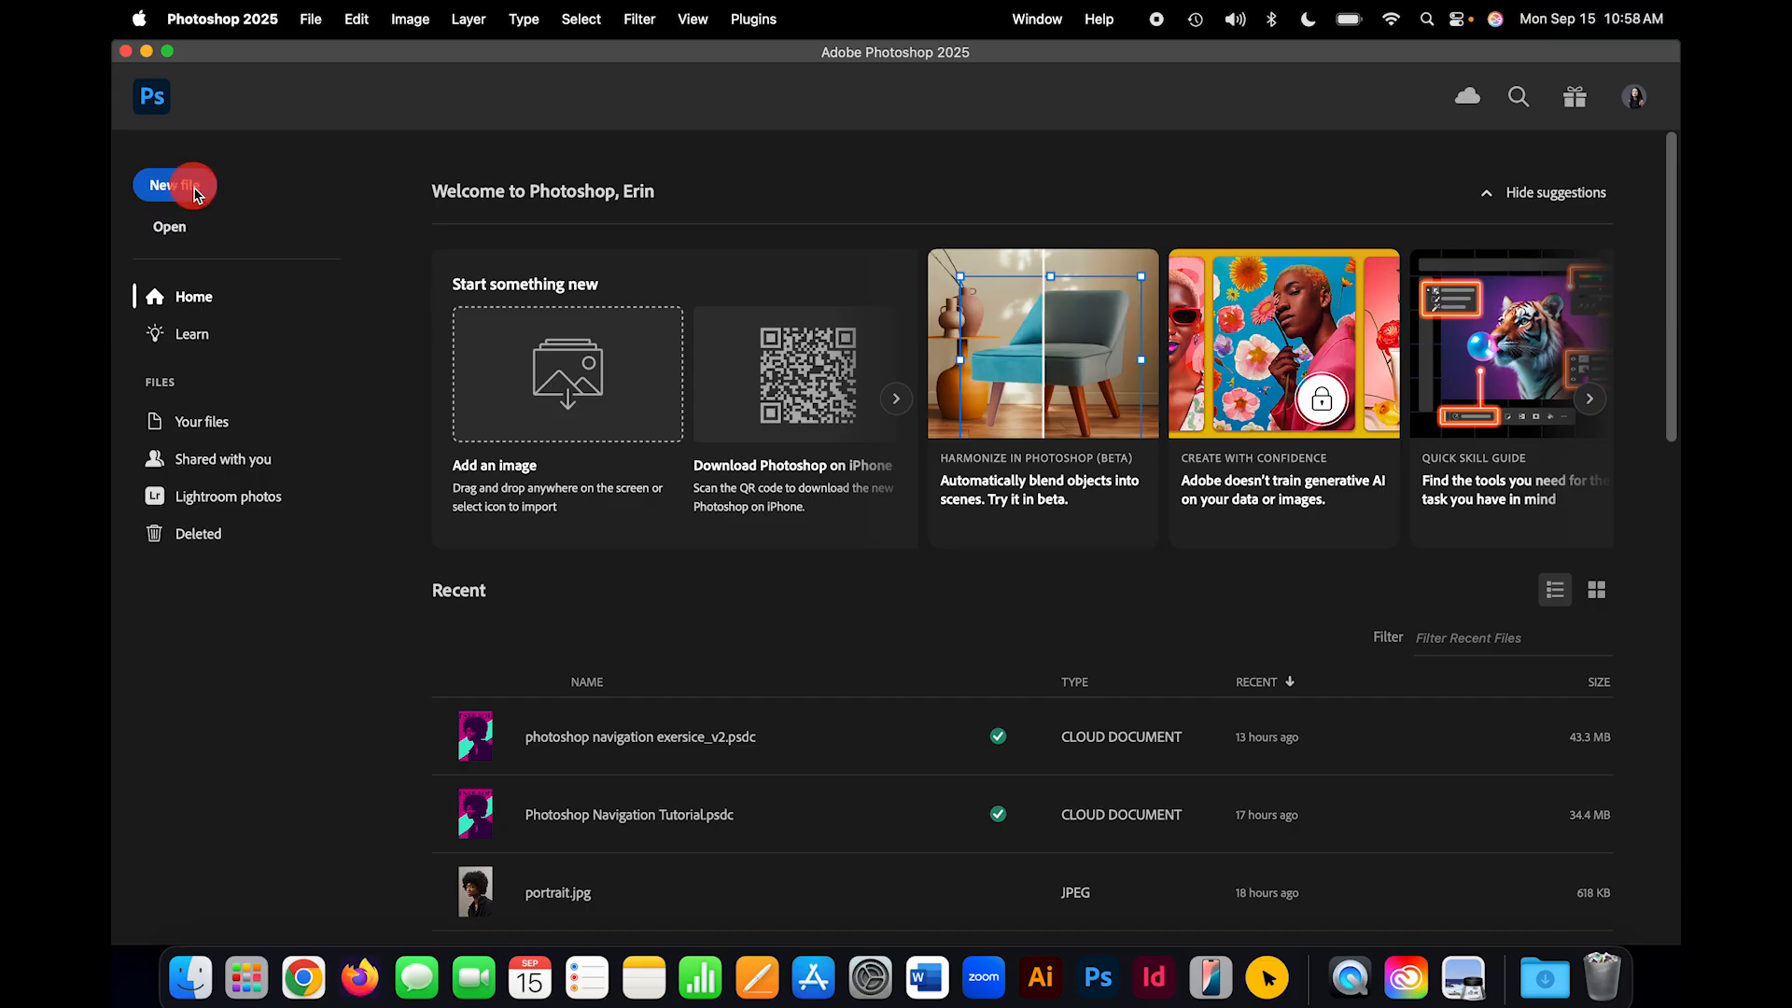
Step: Start a new document and name it "Practice File"
click(311, 21)
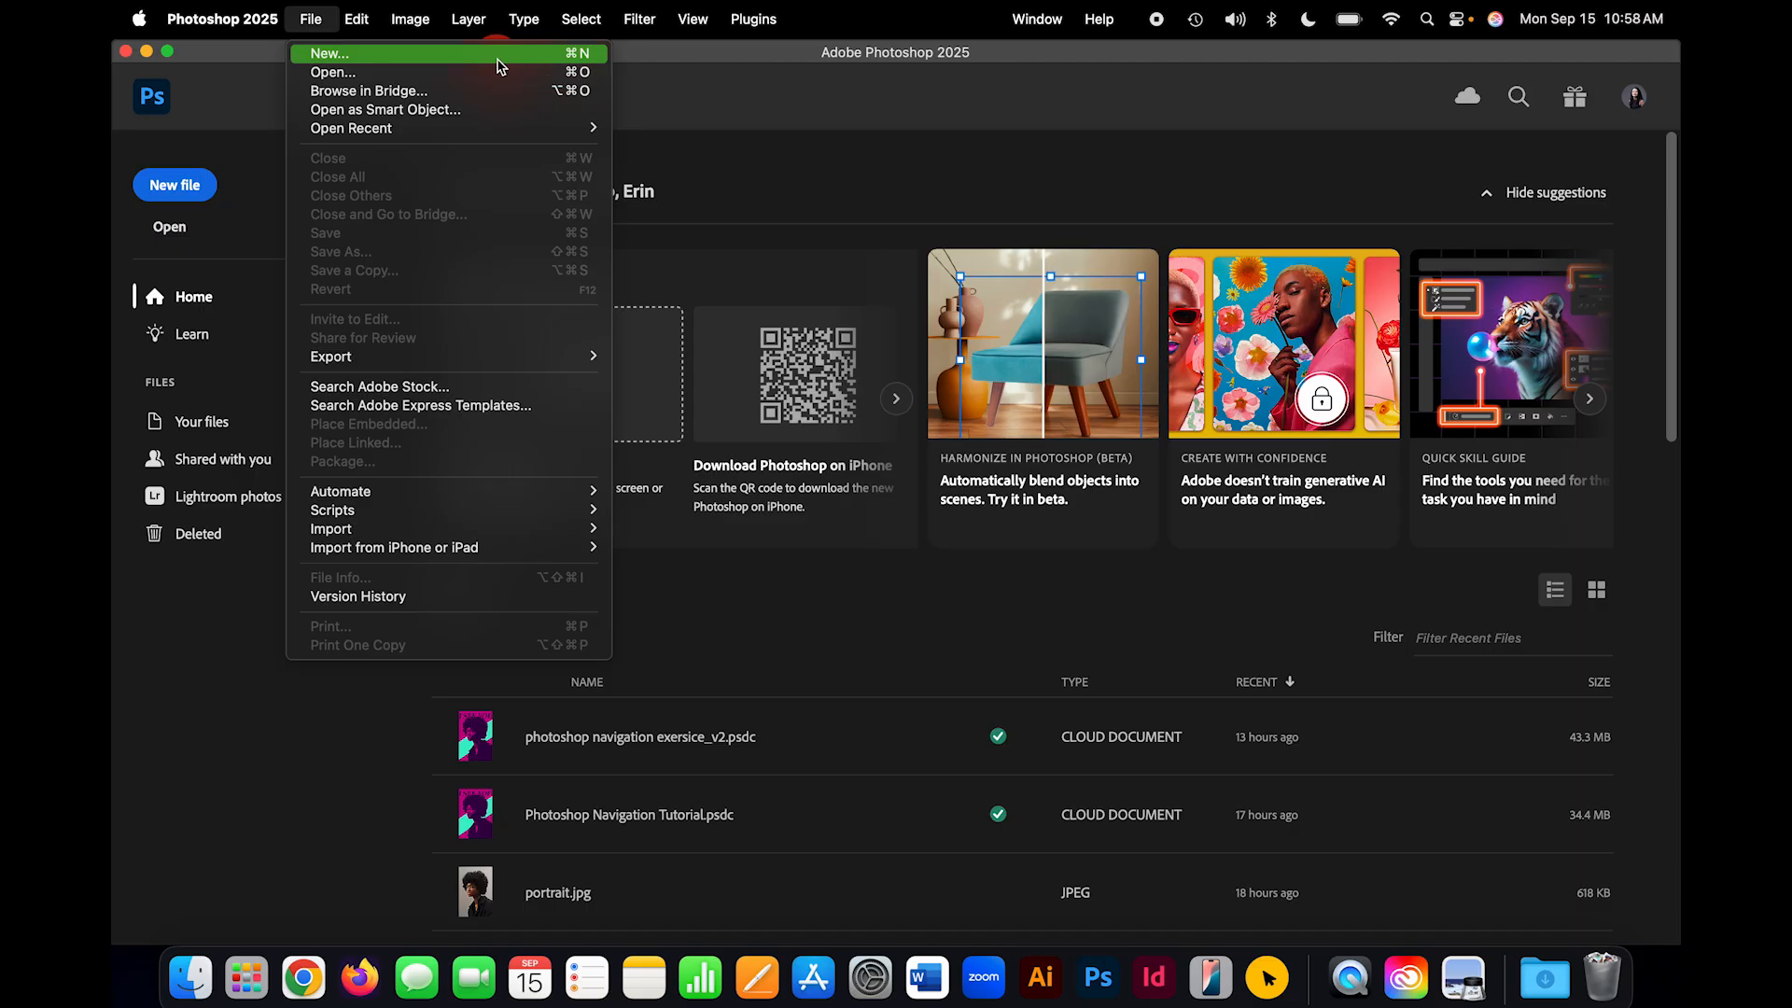
click(499, 56)
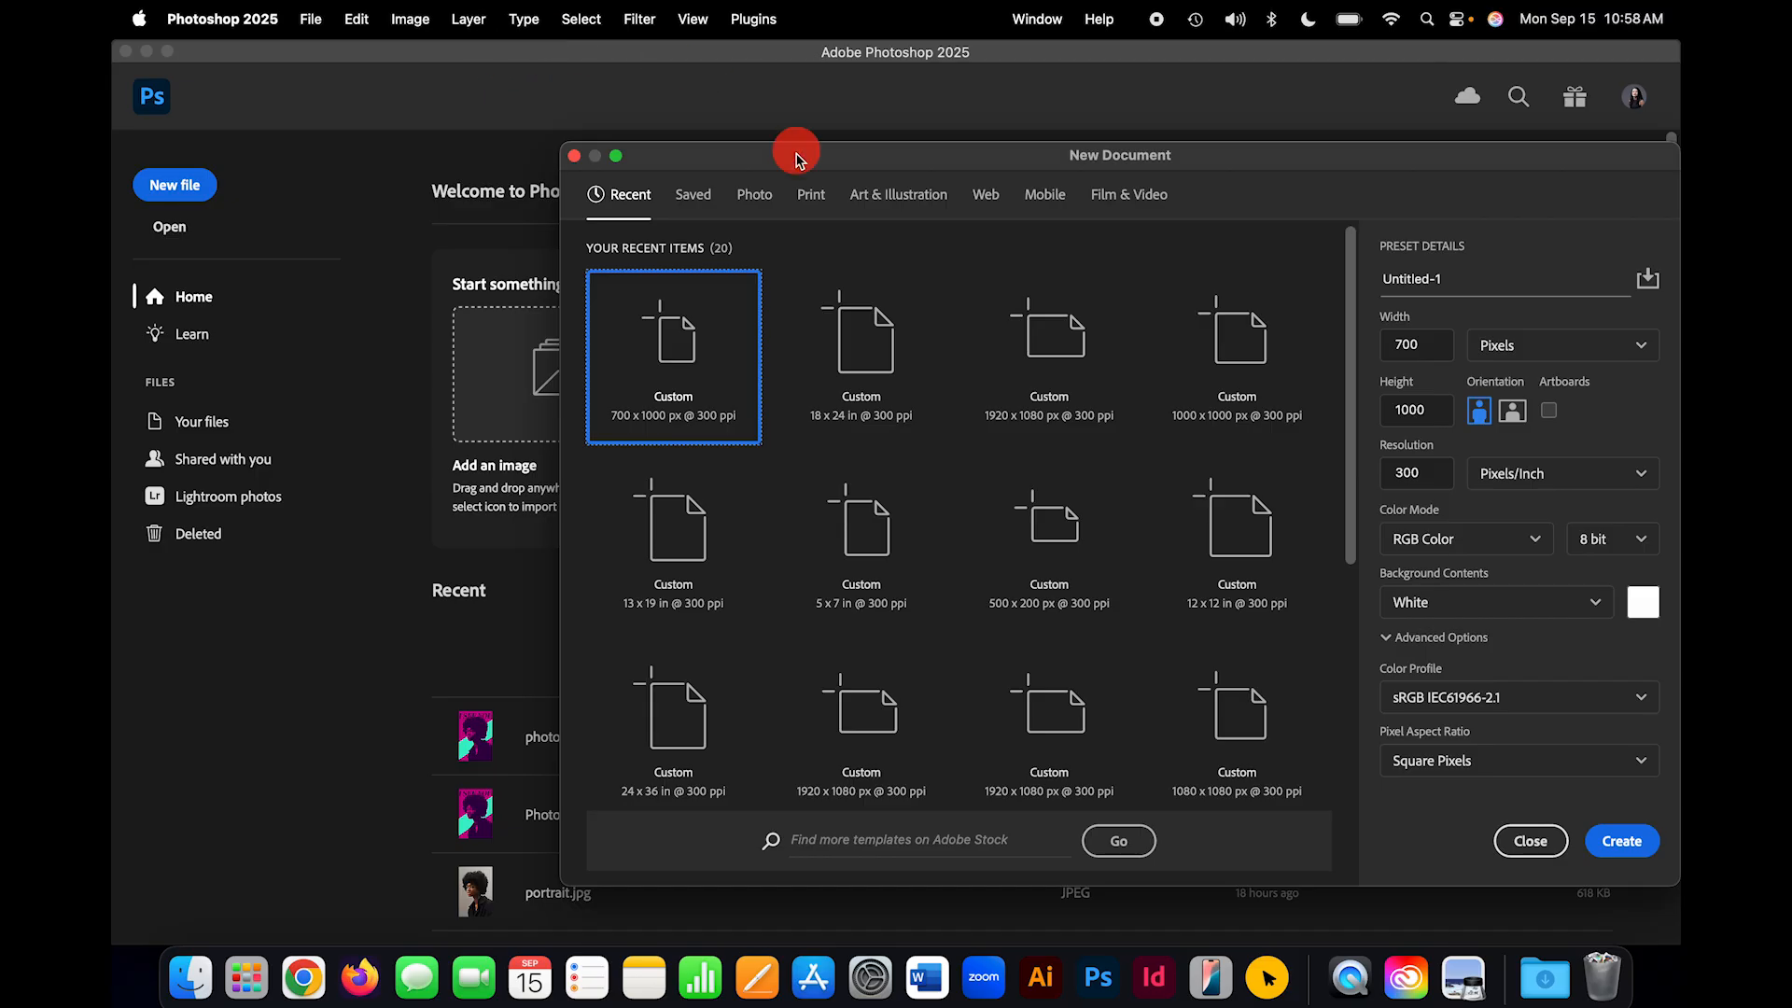
drag(784, 155, 504, 124)
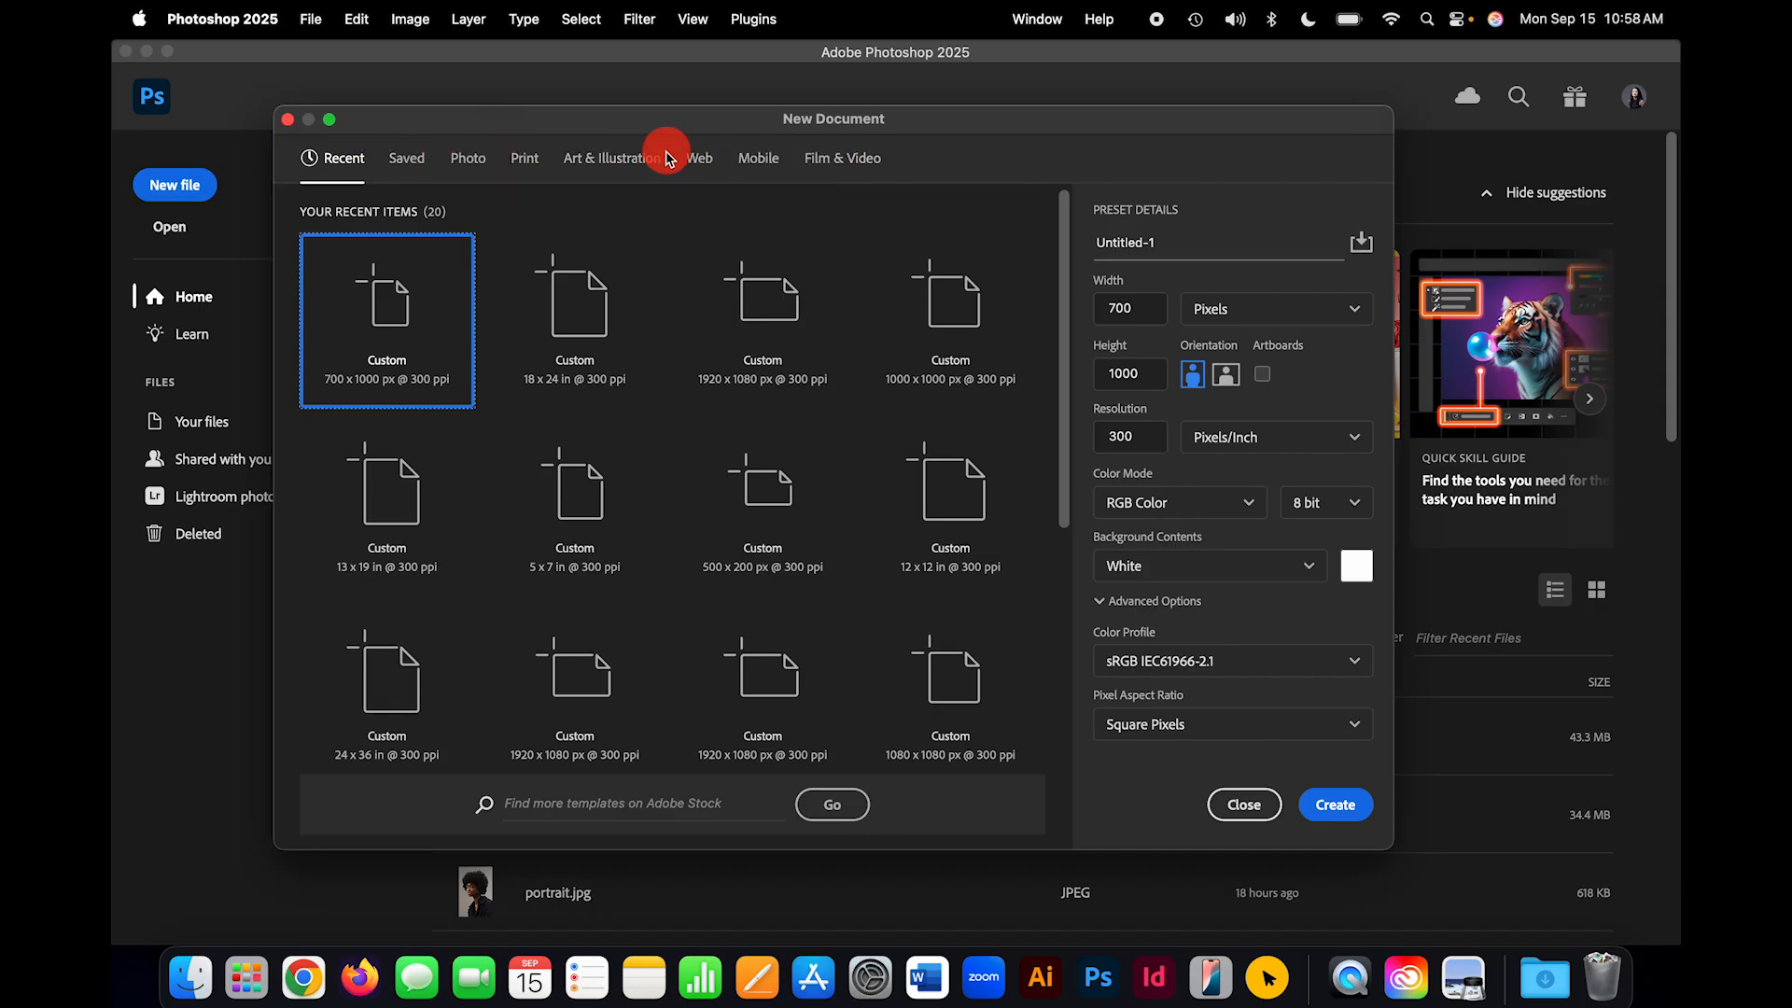
click(607, 158)
click(350, 161)
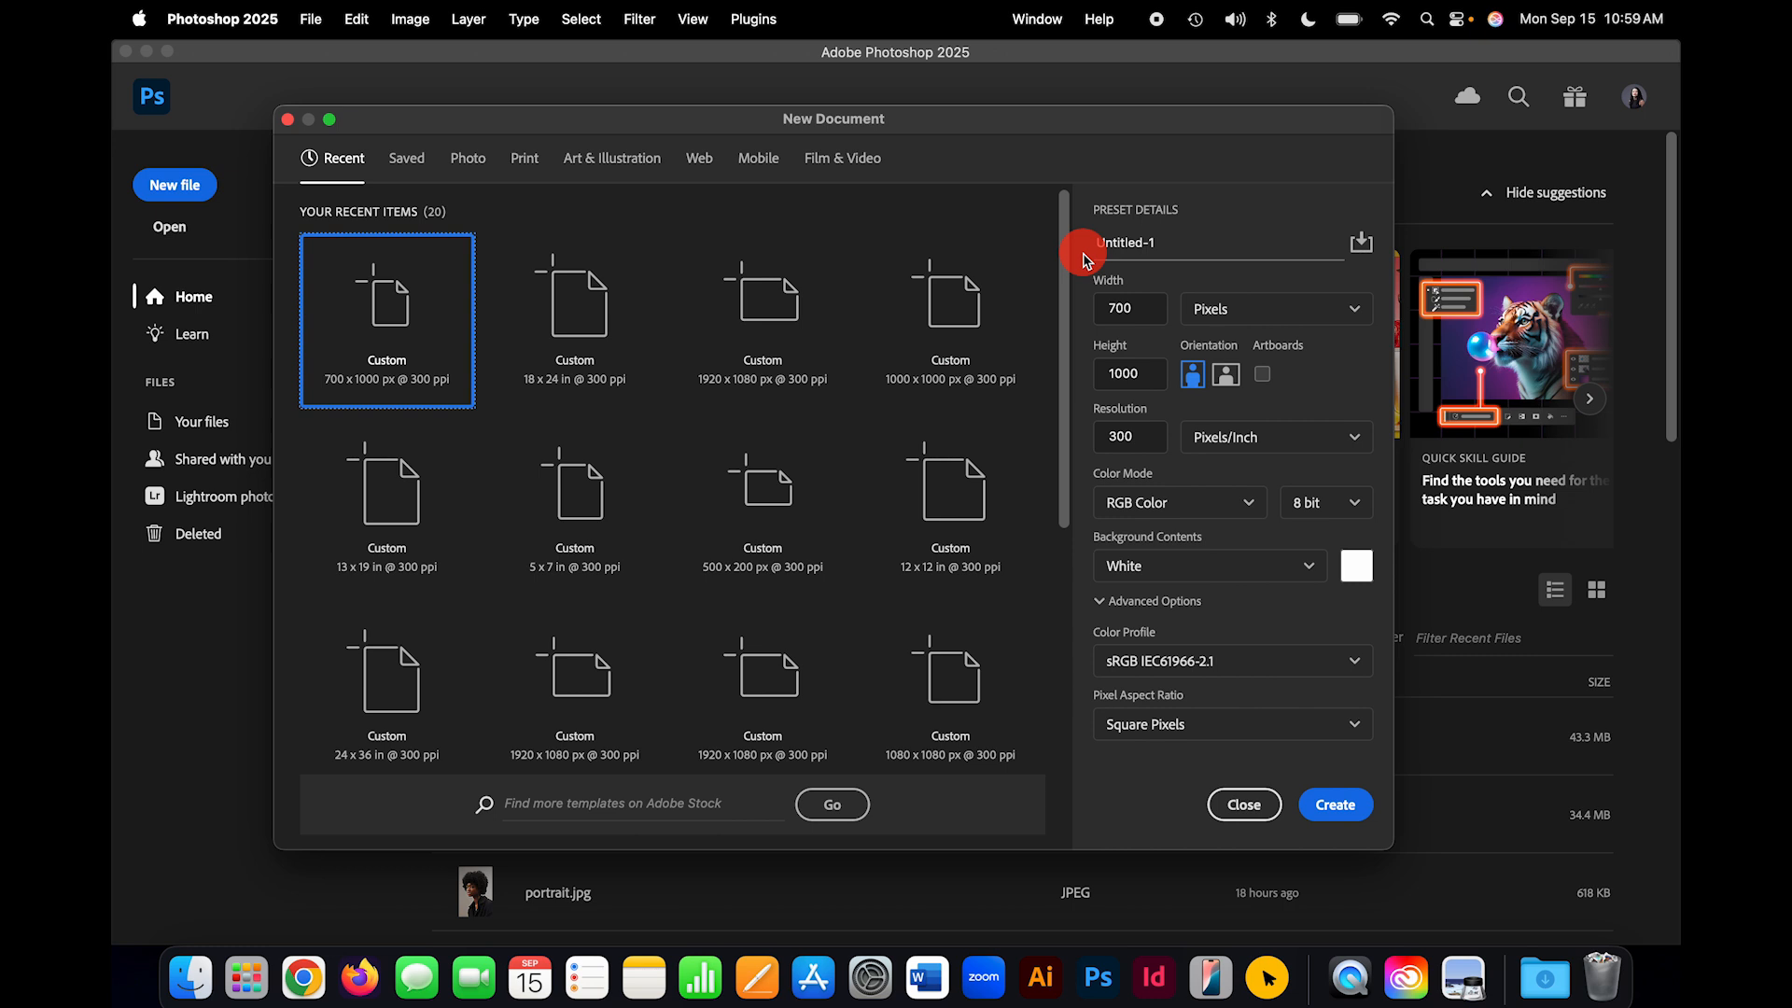
click(1150, 245)
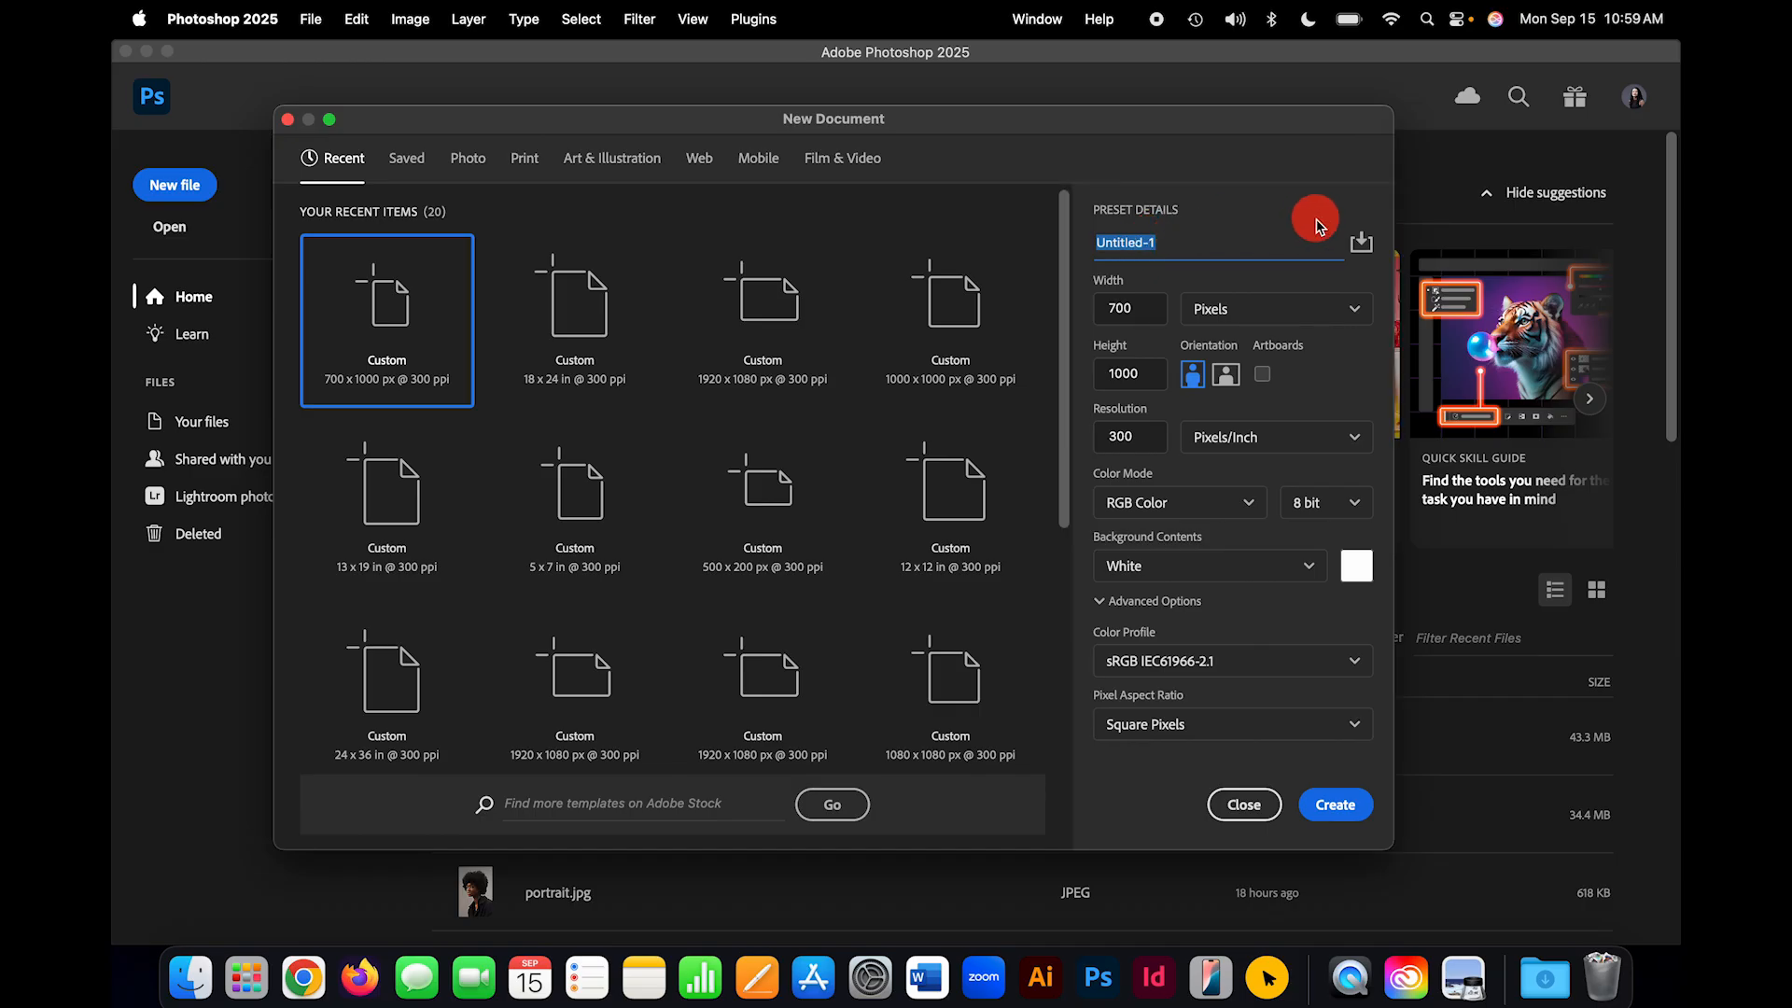
text(Practice File)
Step: Create the document in pixels, 1920 wide by 1080 high, with landscape orientation
click(1302, 316)
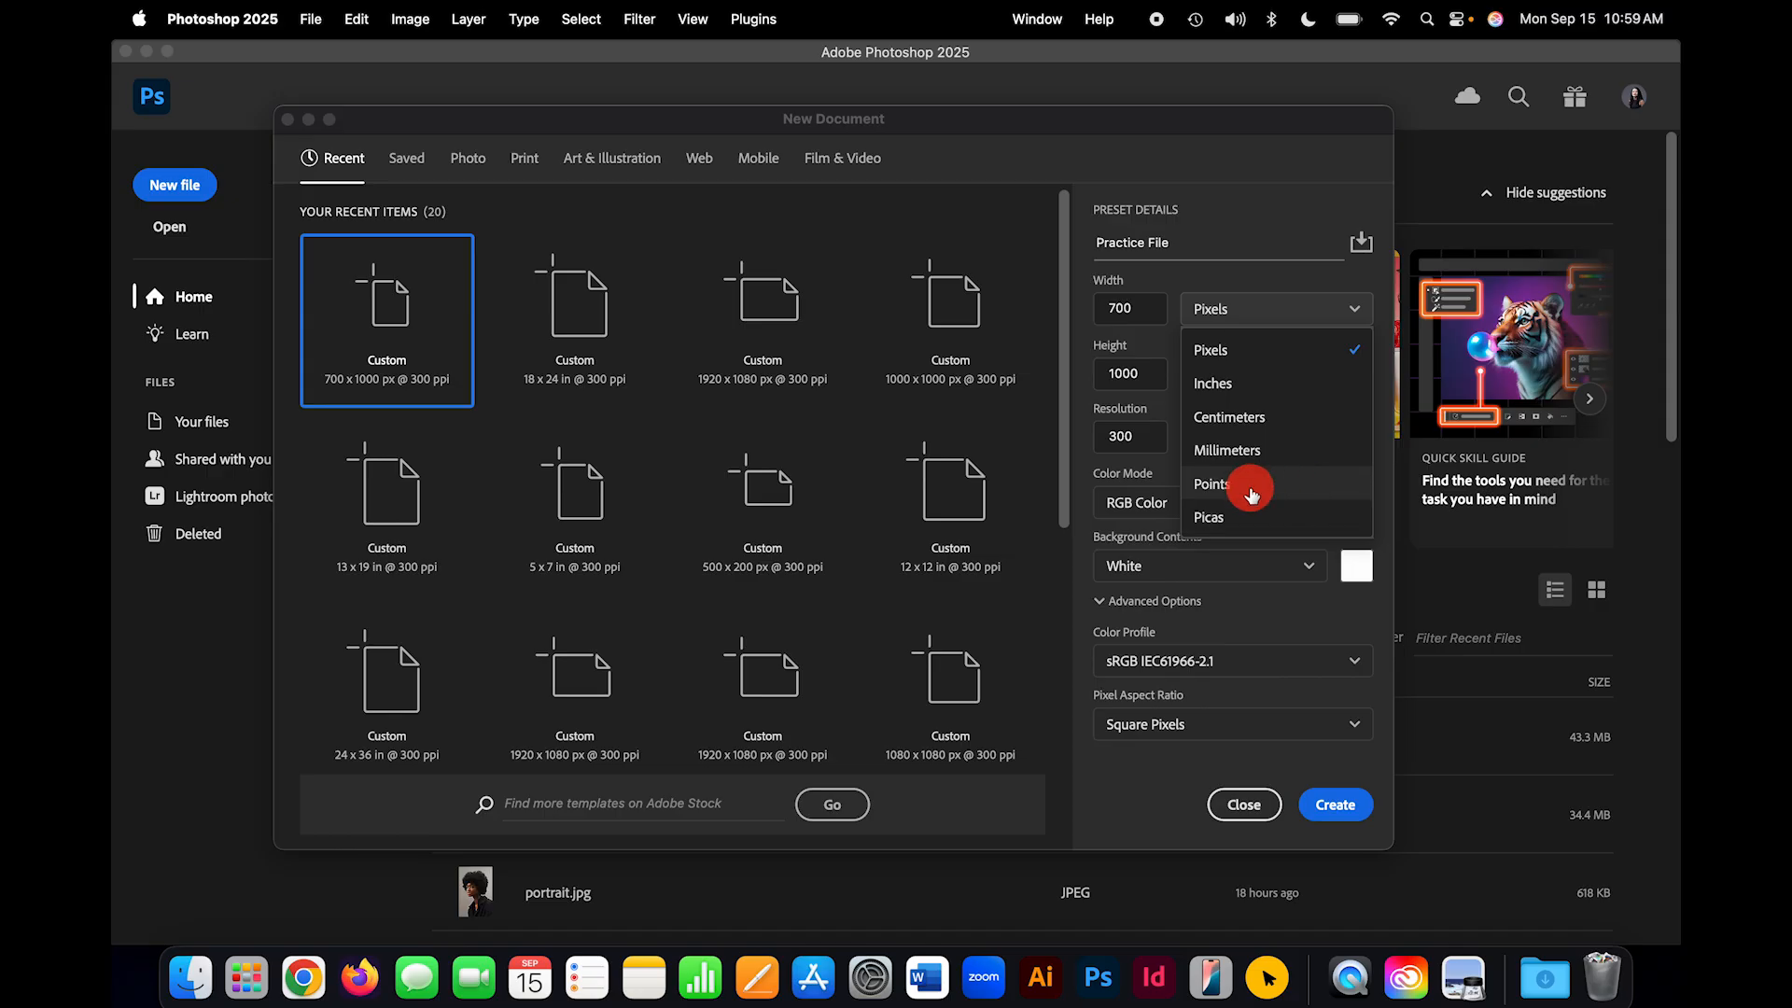
click(1271, 353)
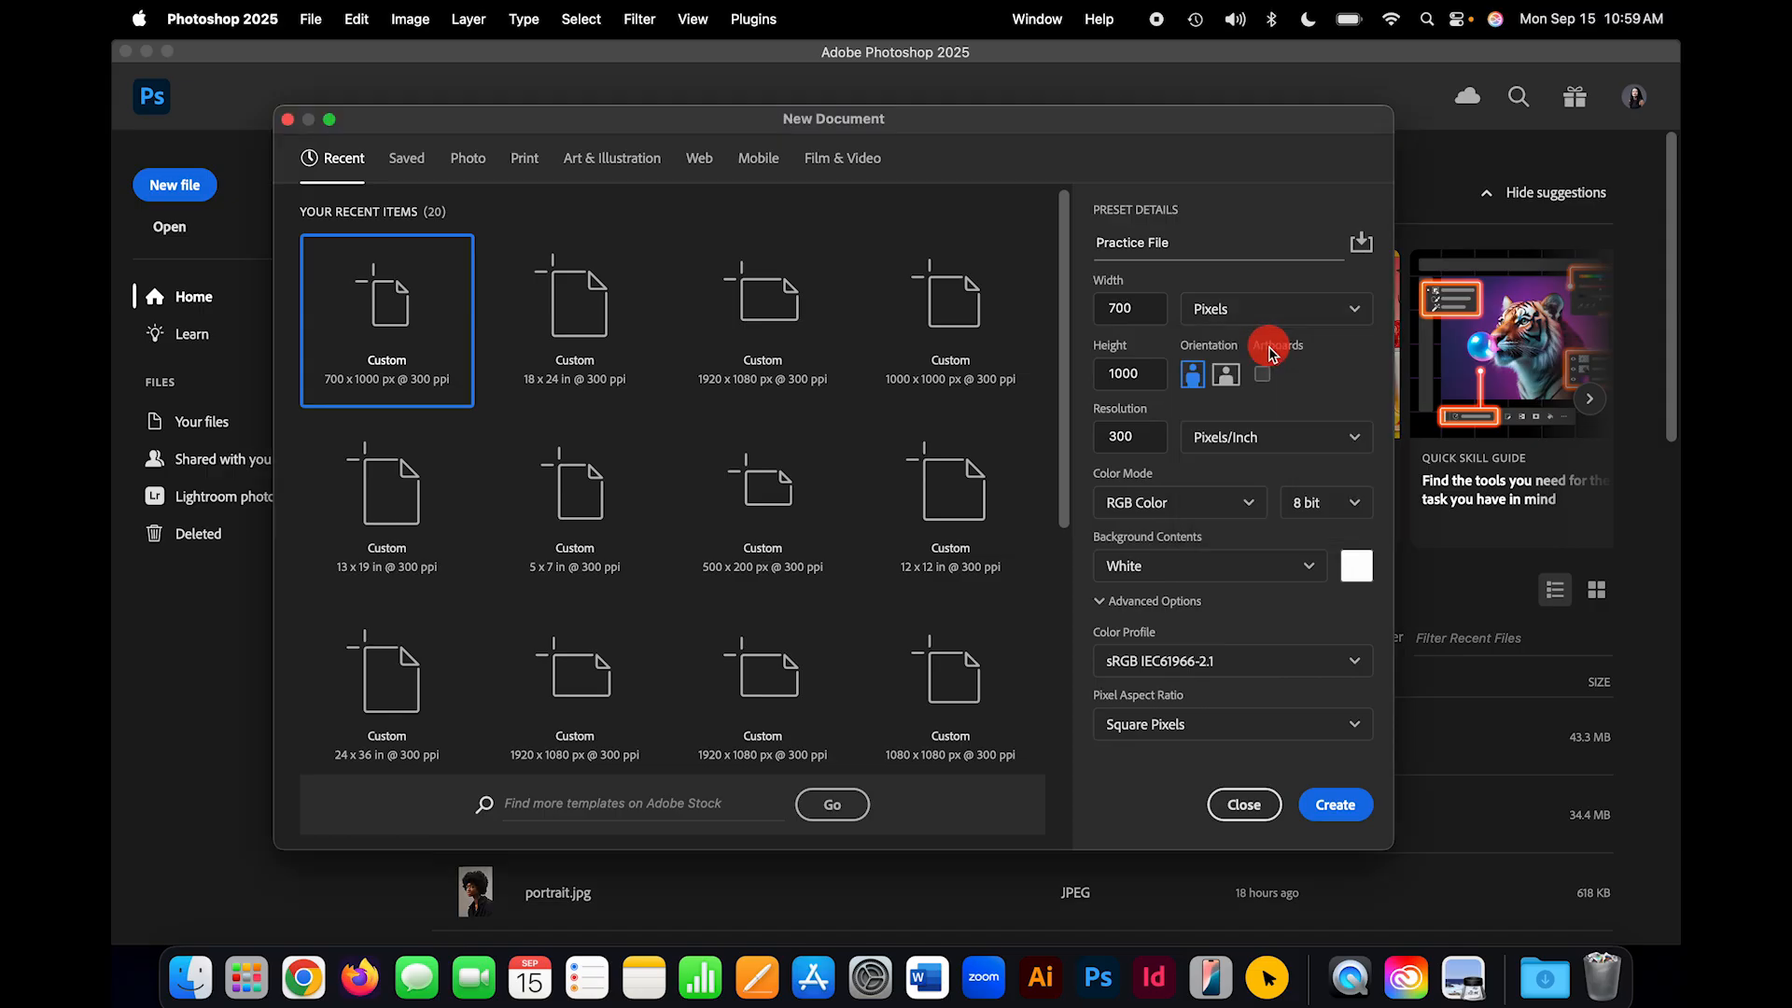
click(1121, 314)
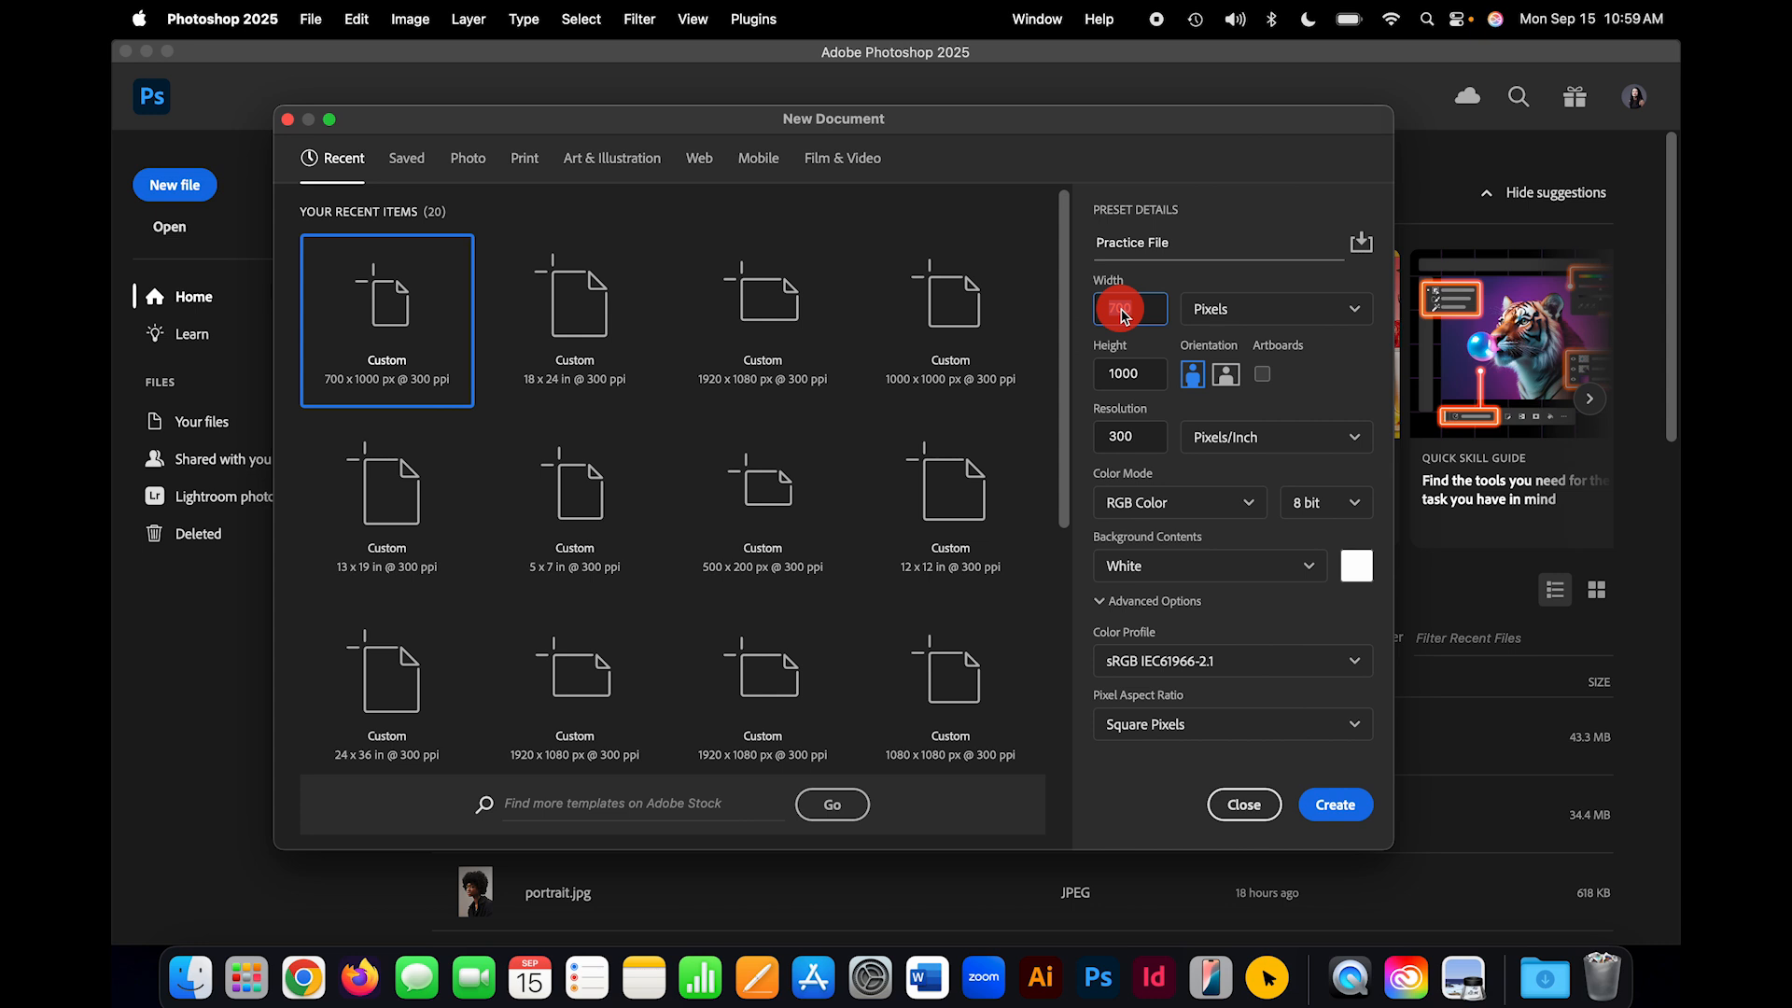
text(1920)
click(1138, 381)
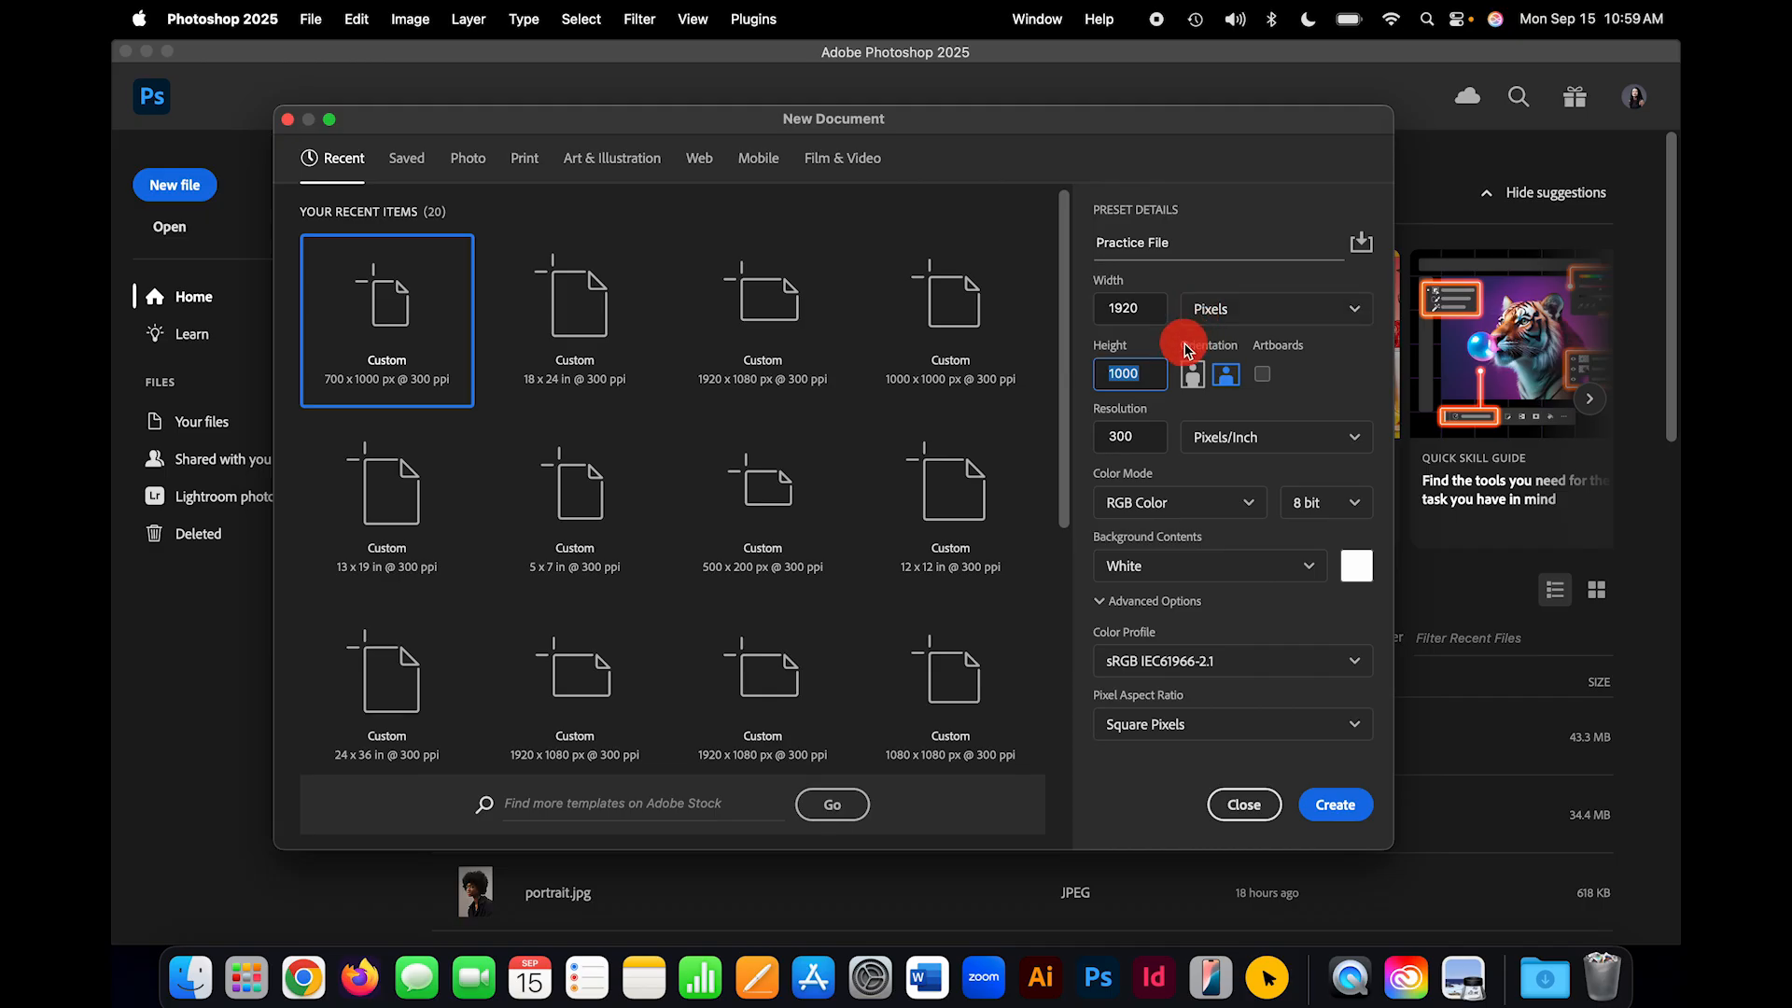
text(1080)
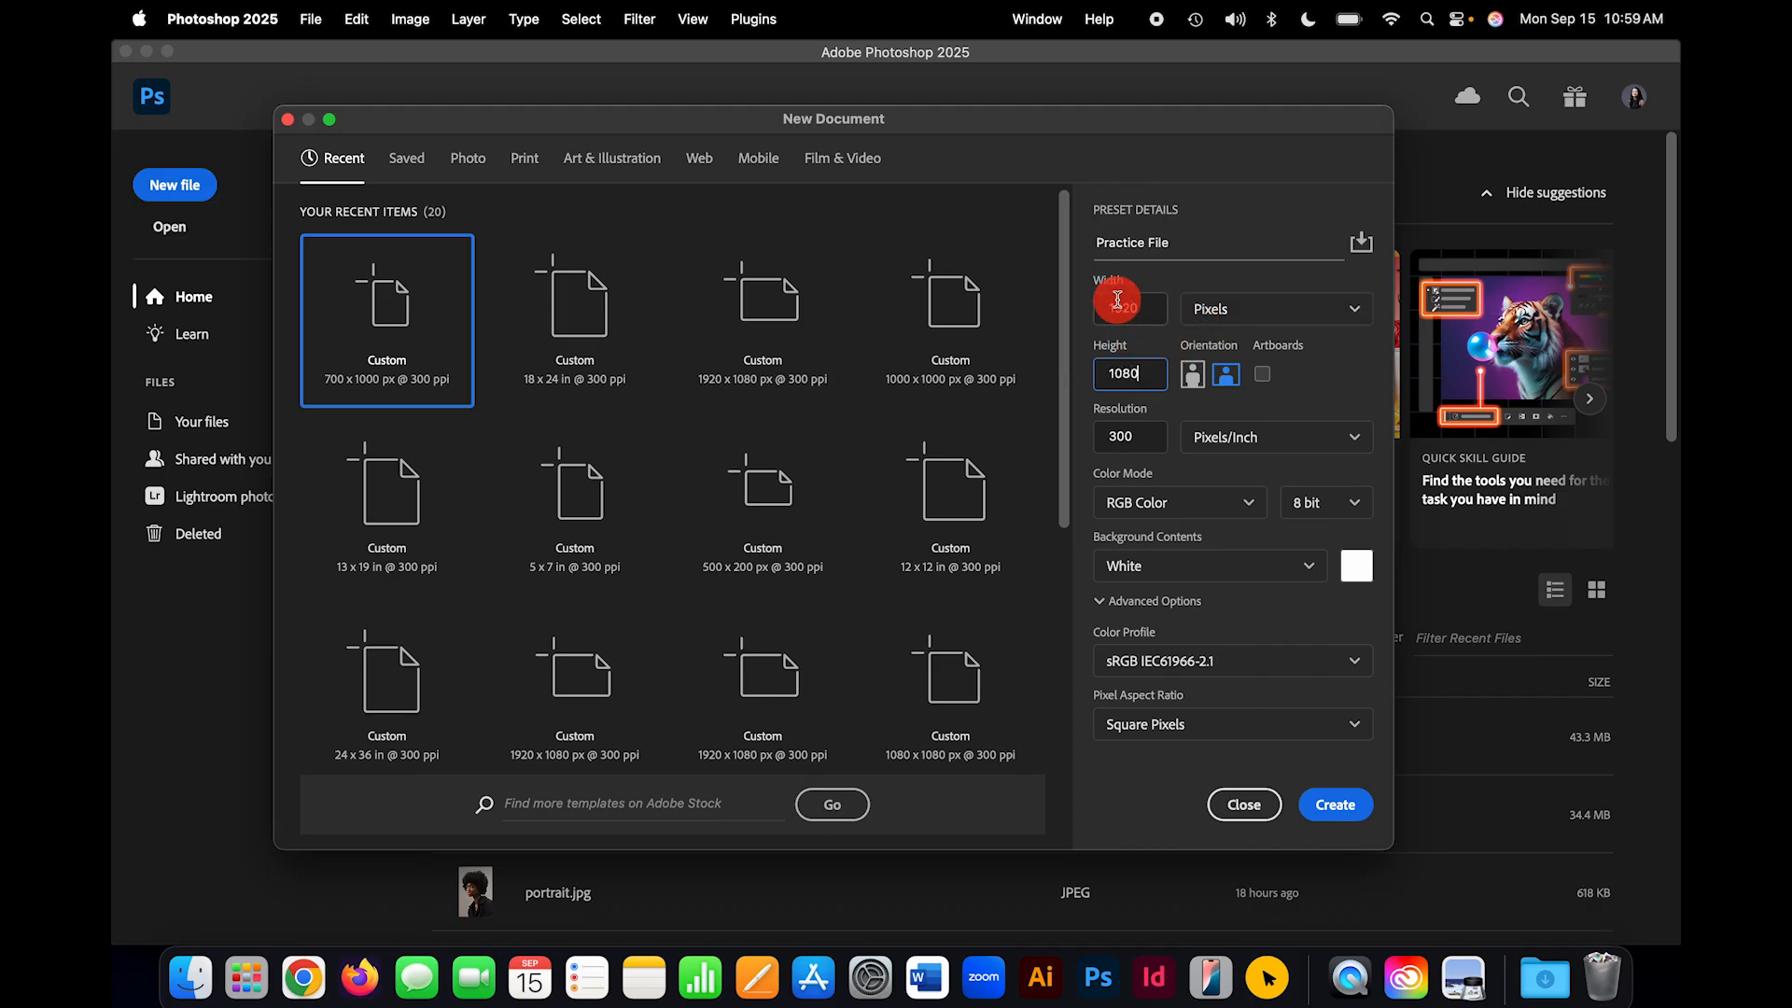
click(1228, 378)
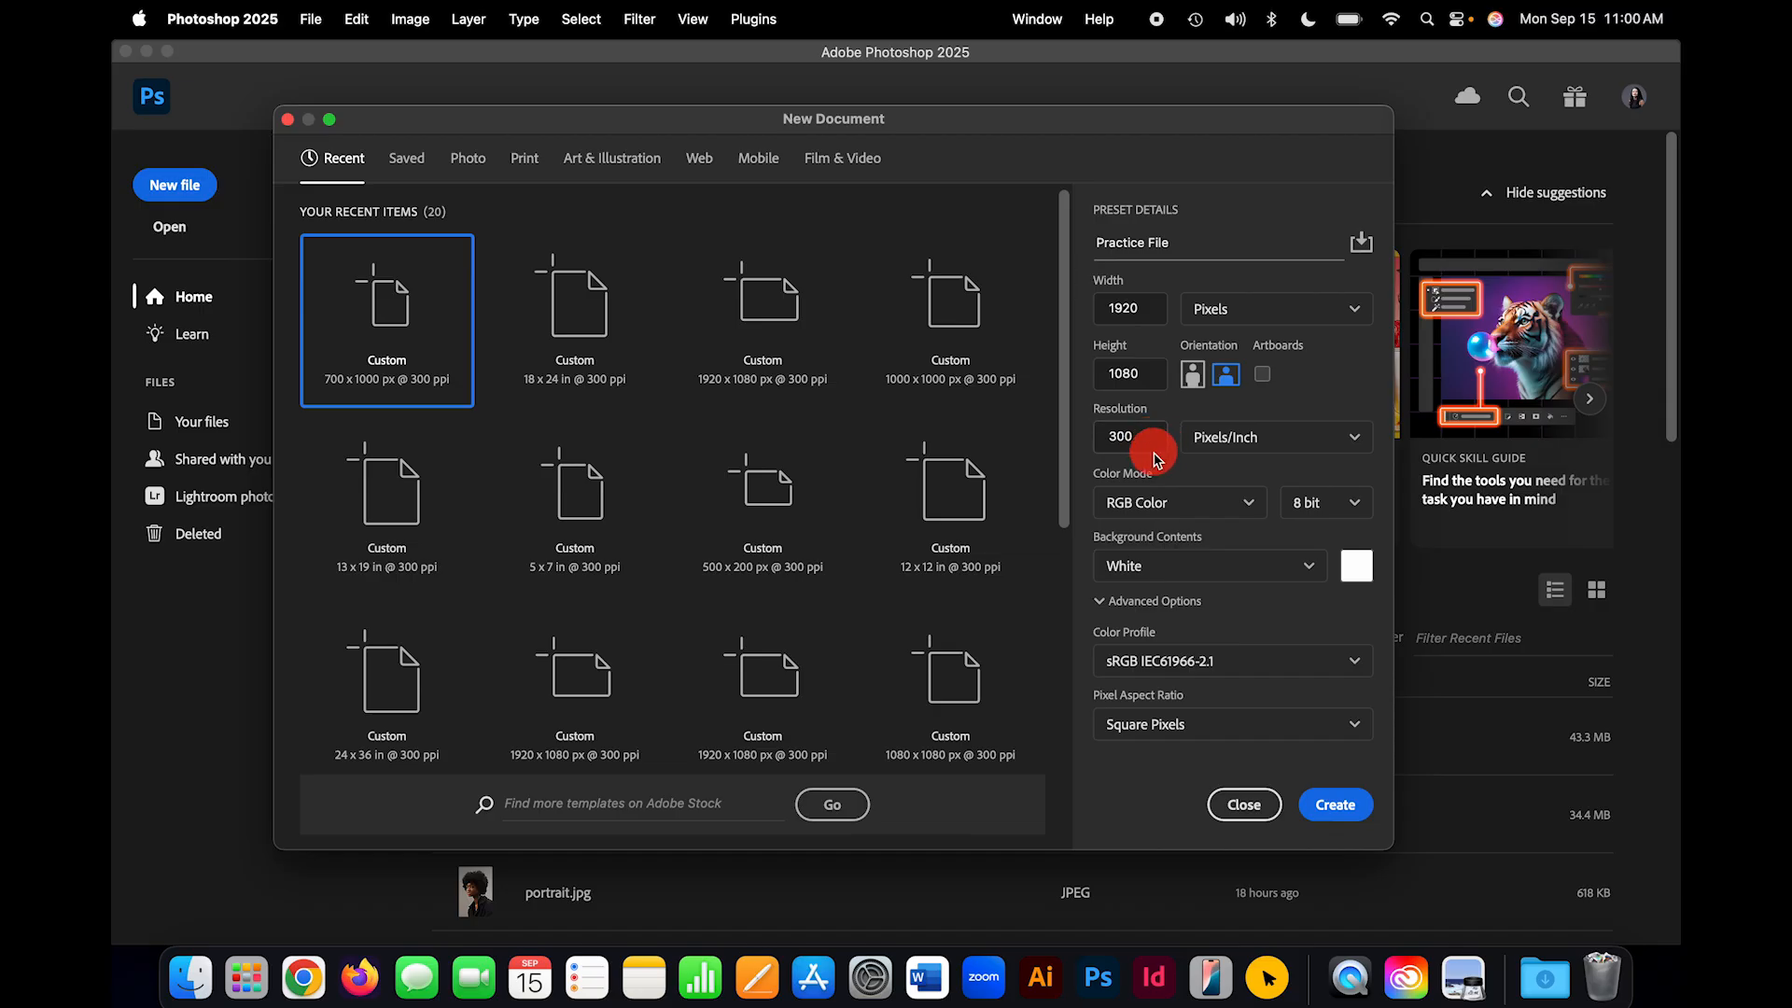
click(1340, 808)
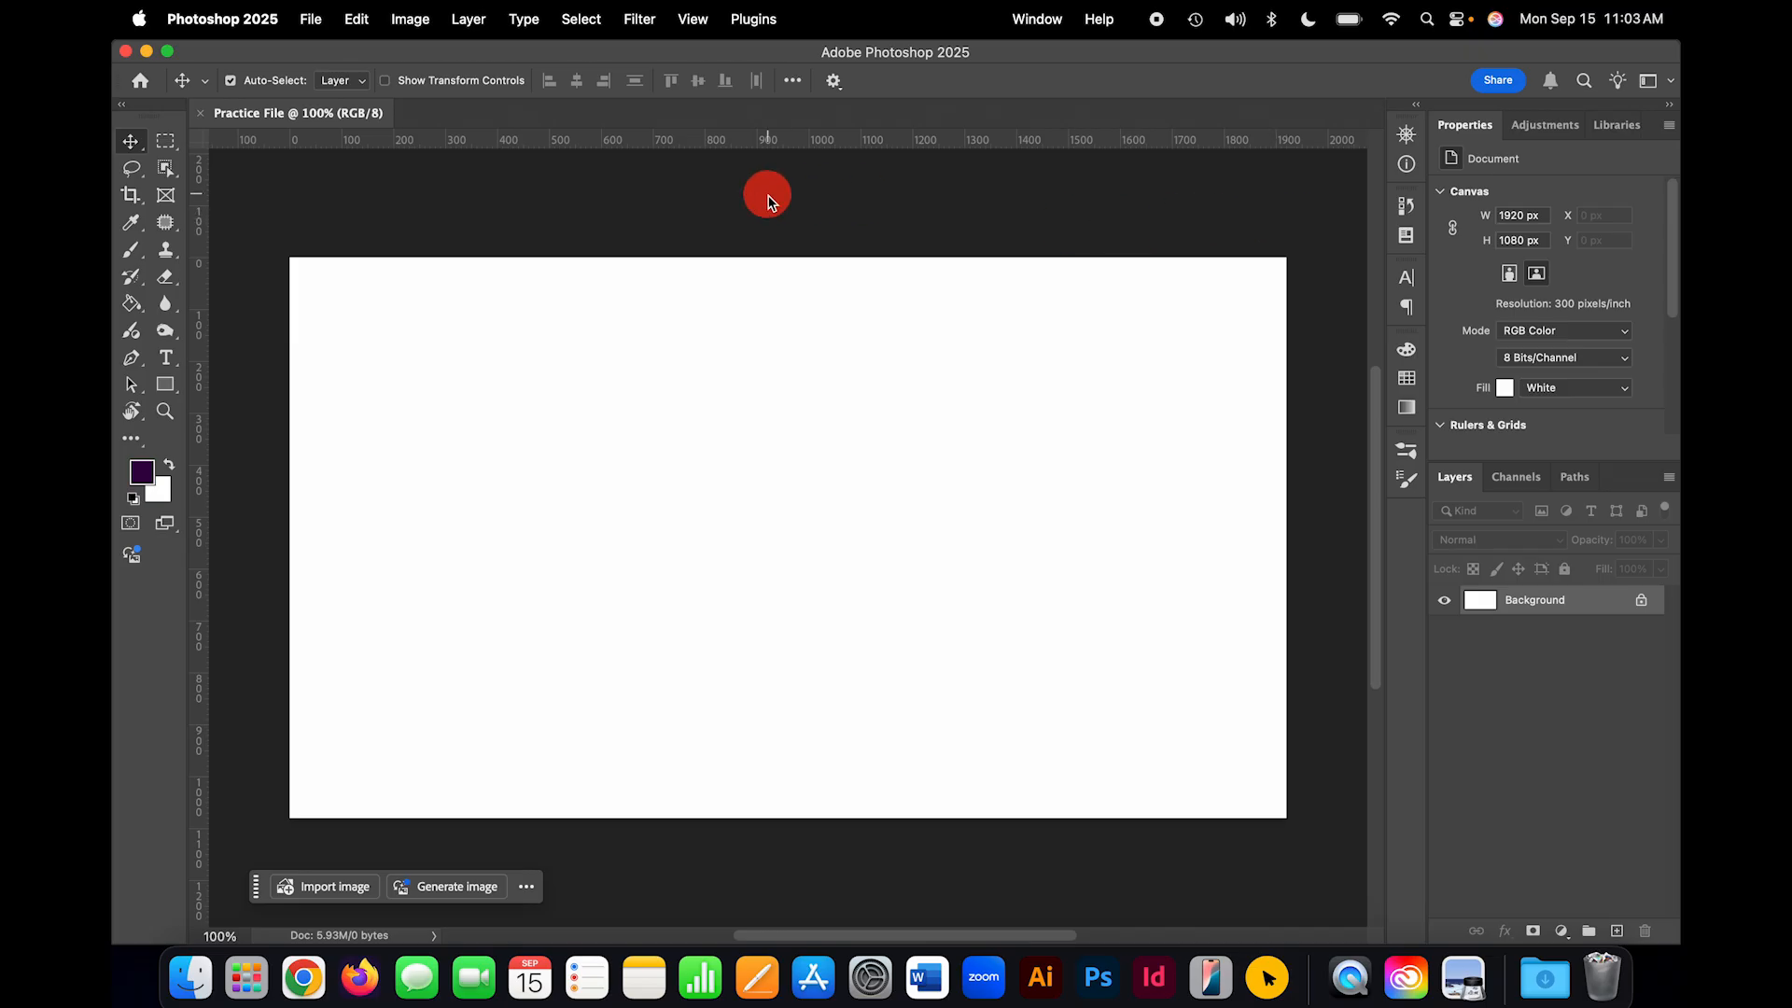
Step: Save the document to the computer's Desktop as "Practice File.psd" in Photoshop format
click(311, 20)
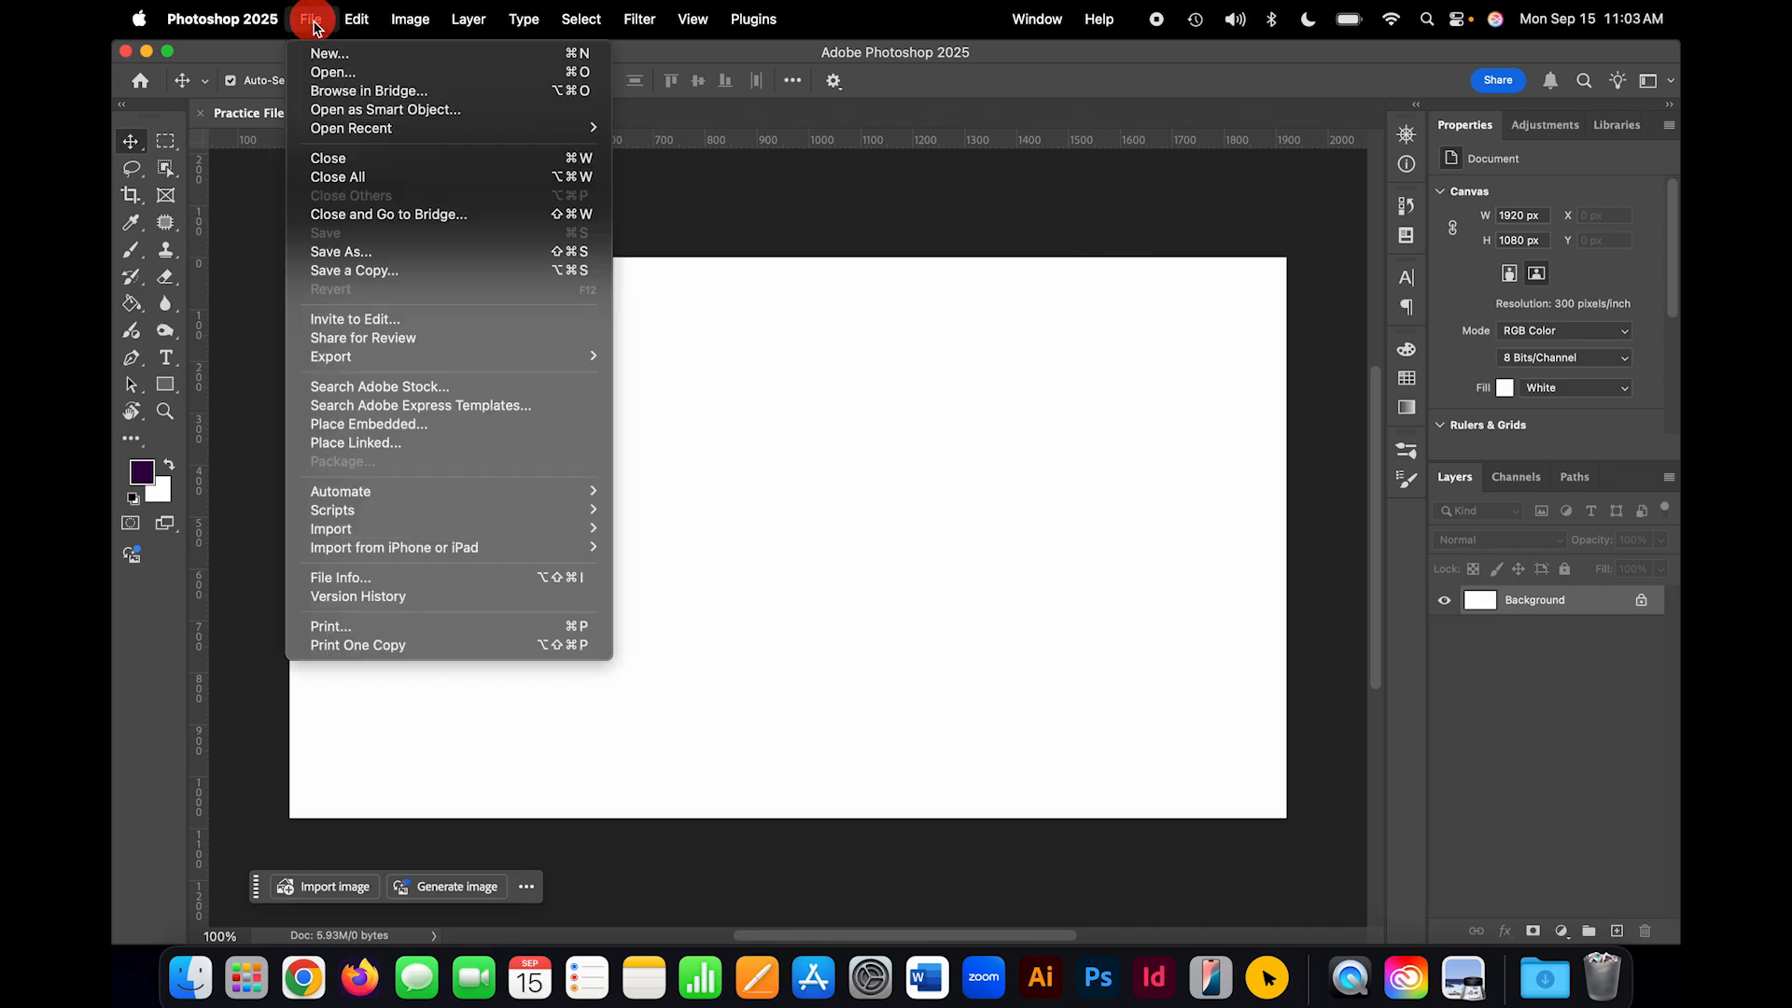
click(329, 257)
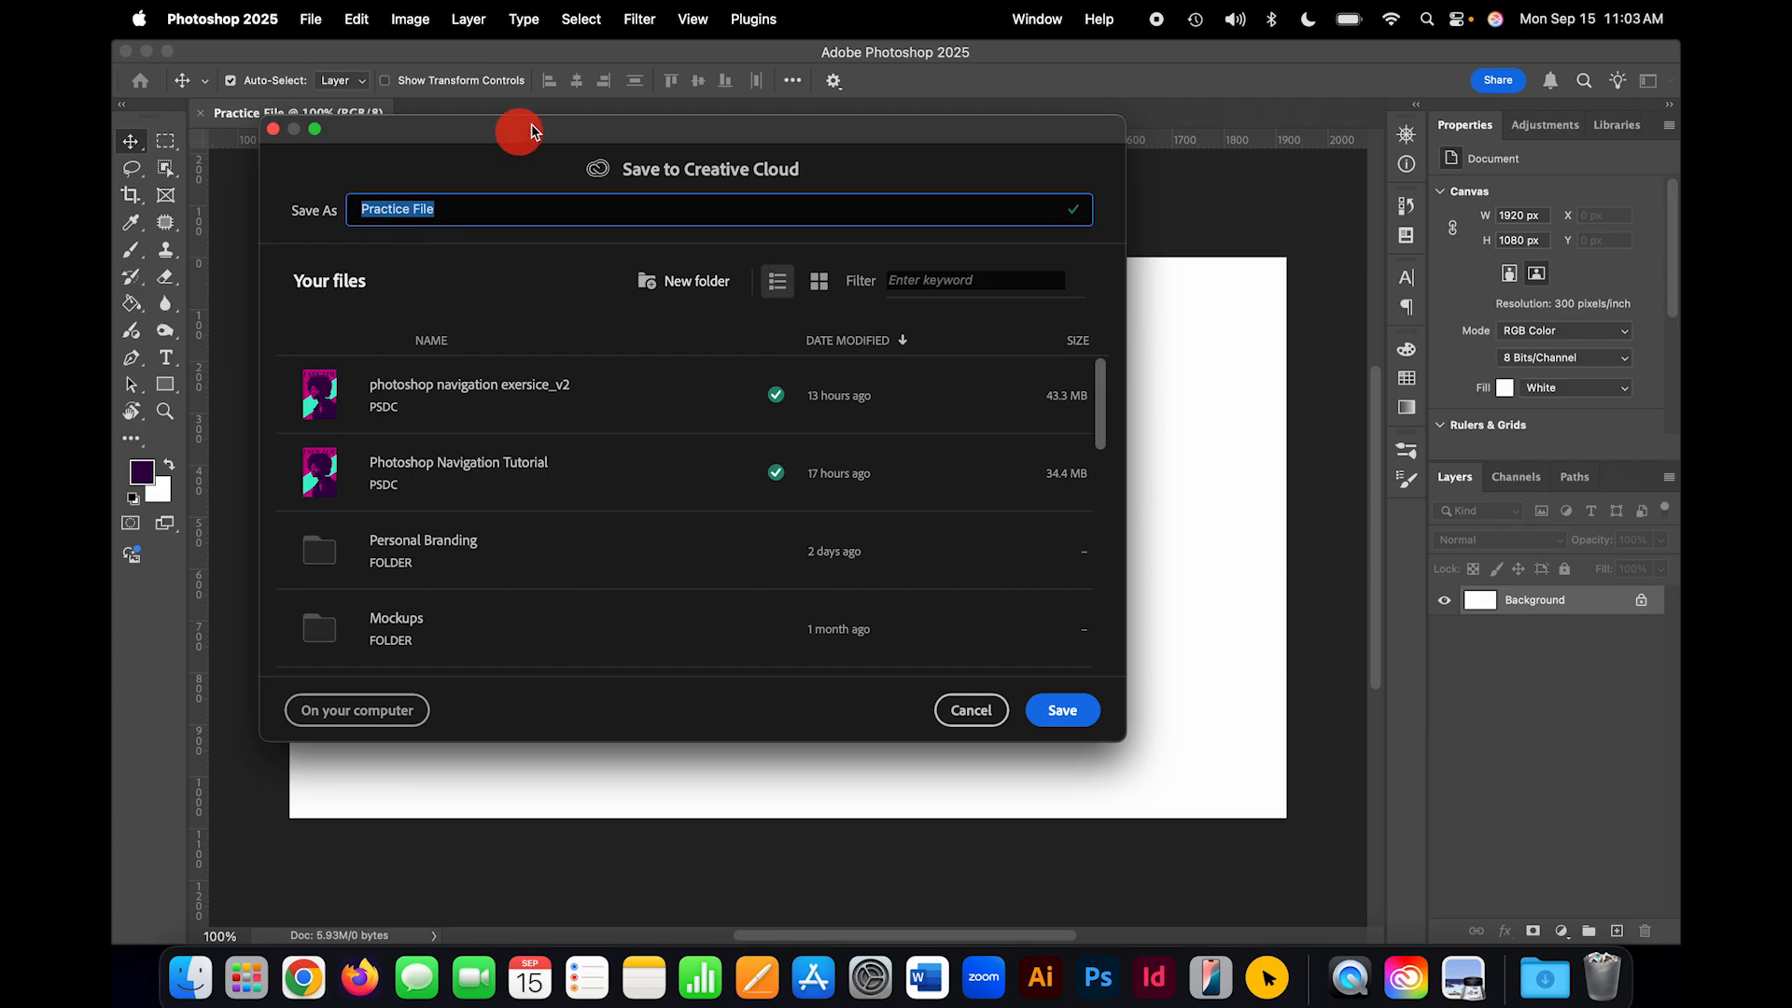
drag(520, 132, 608, 158)
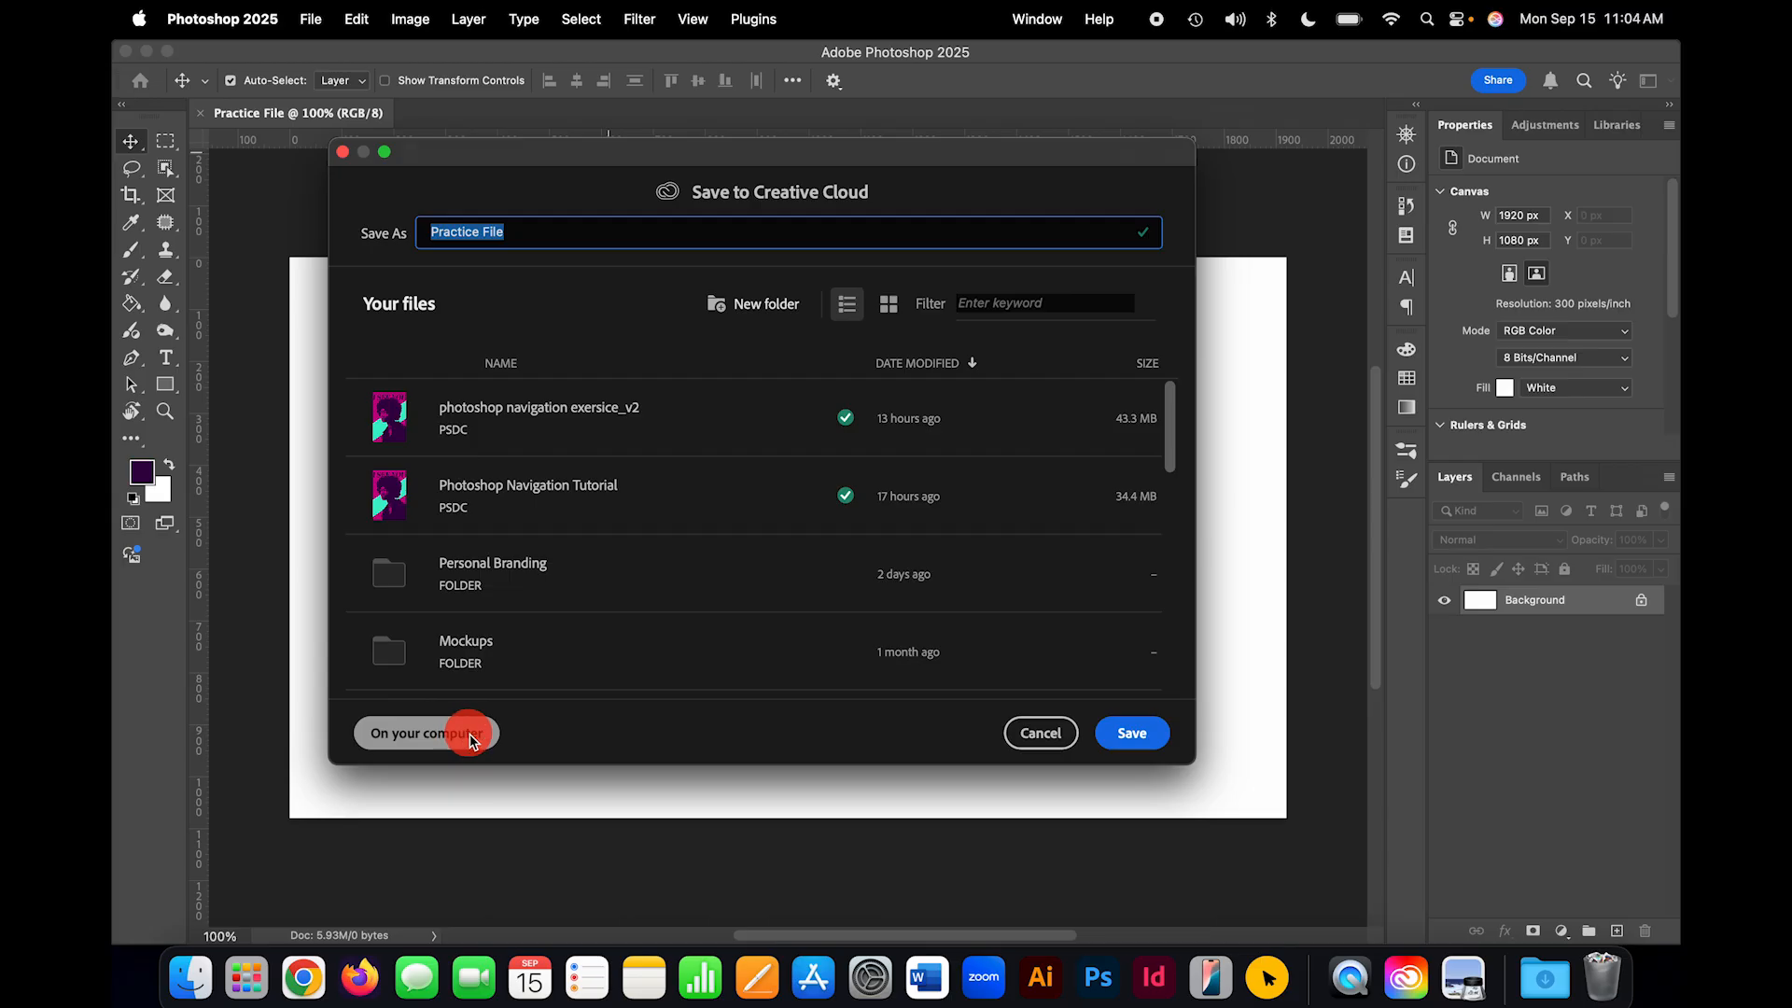
click(463, 734)
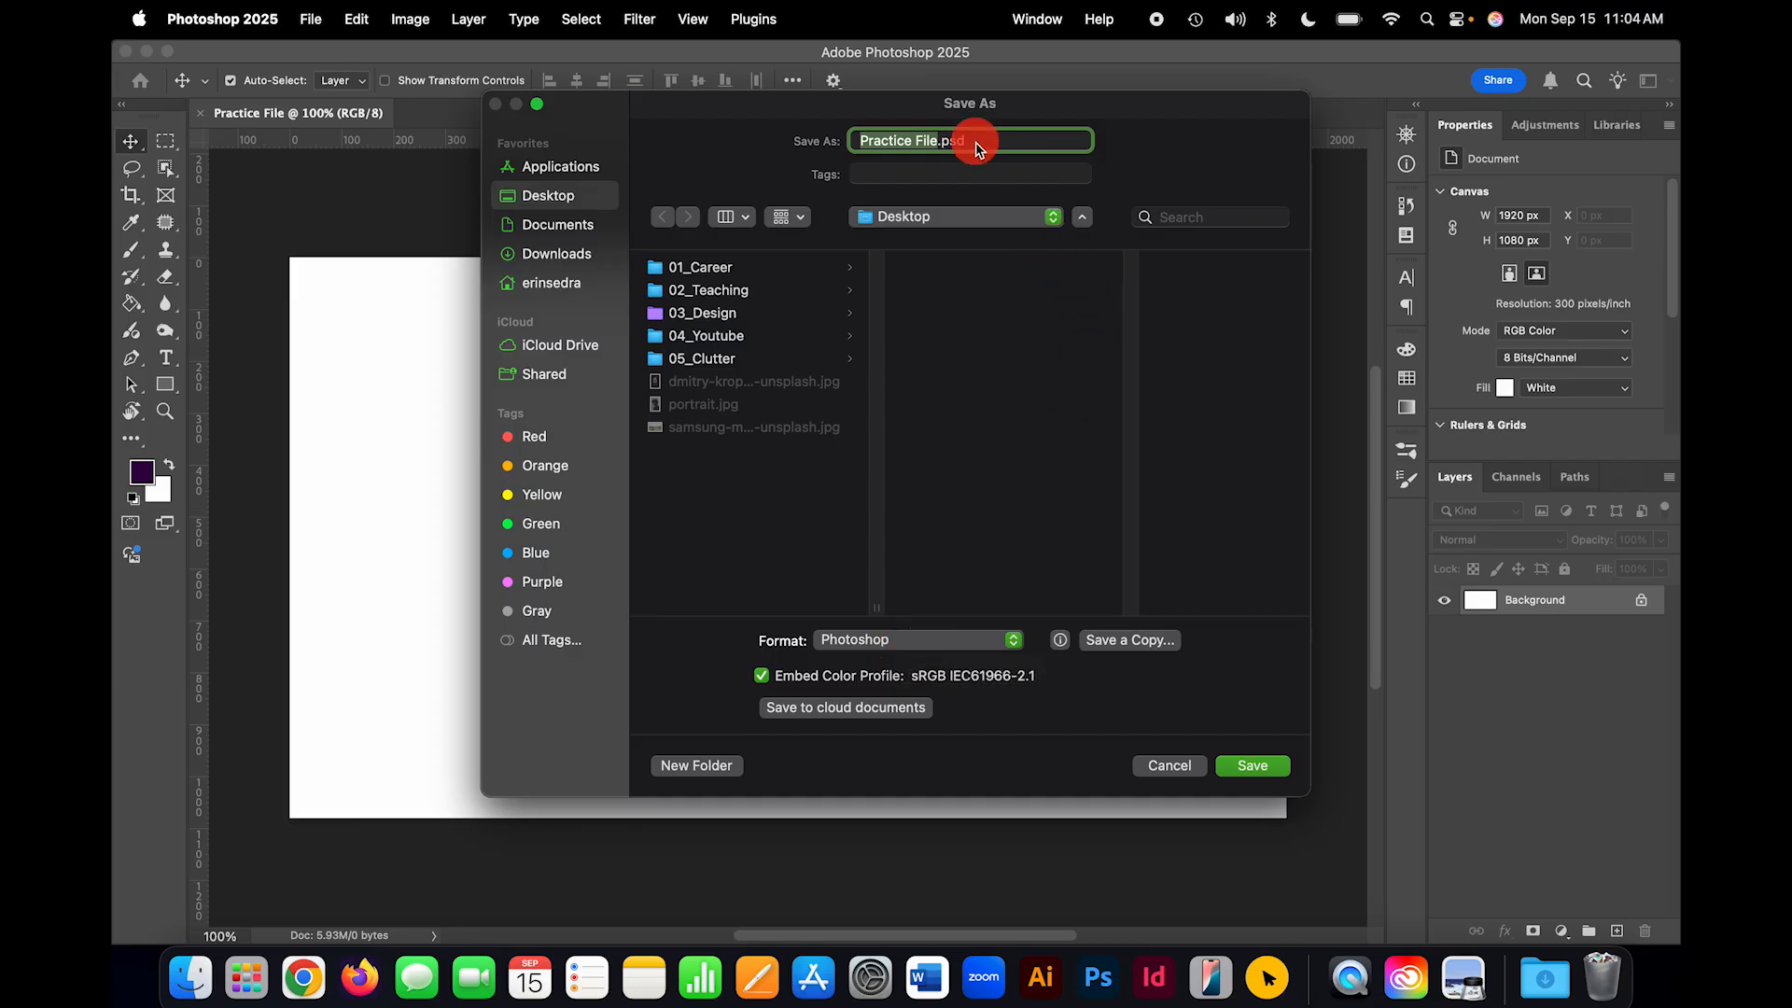
click(1011, 642)
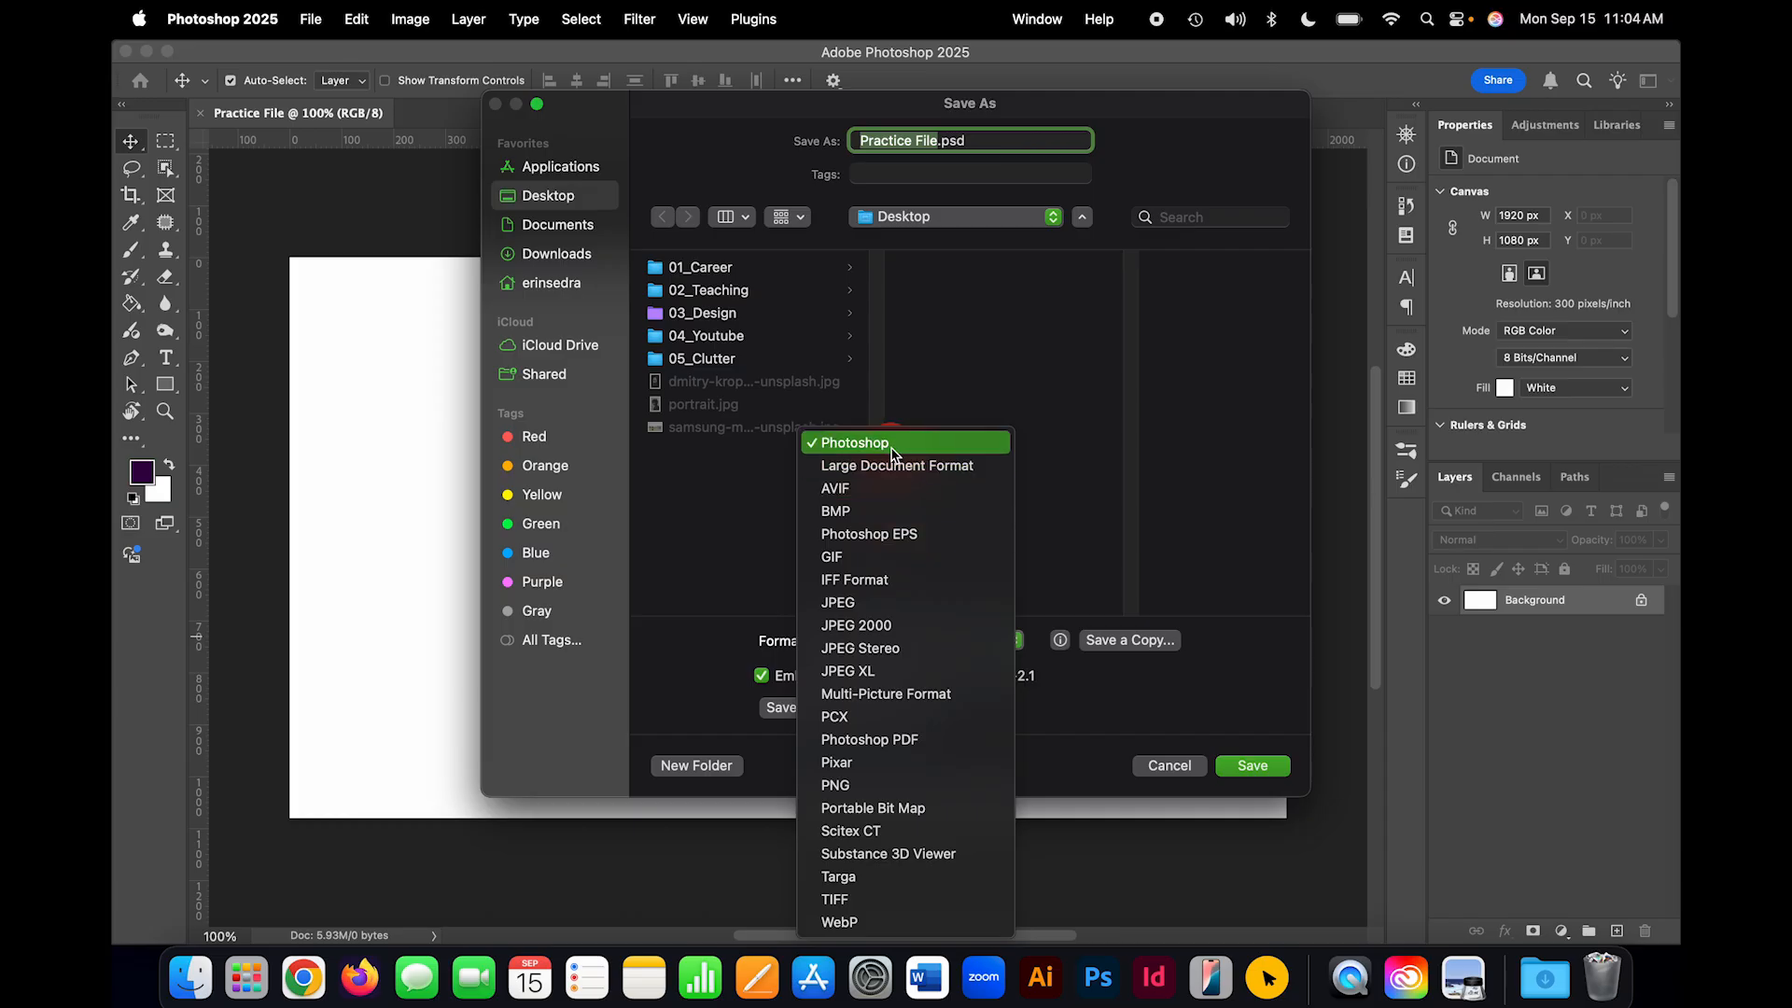
click(892, 446)
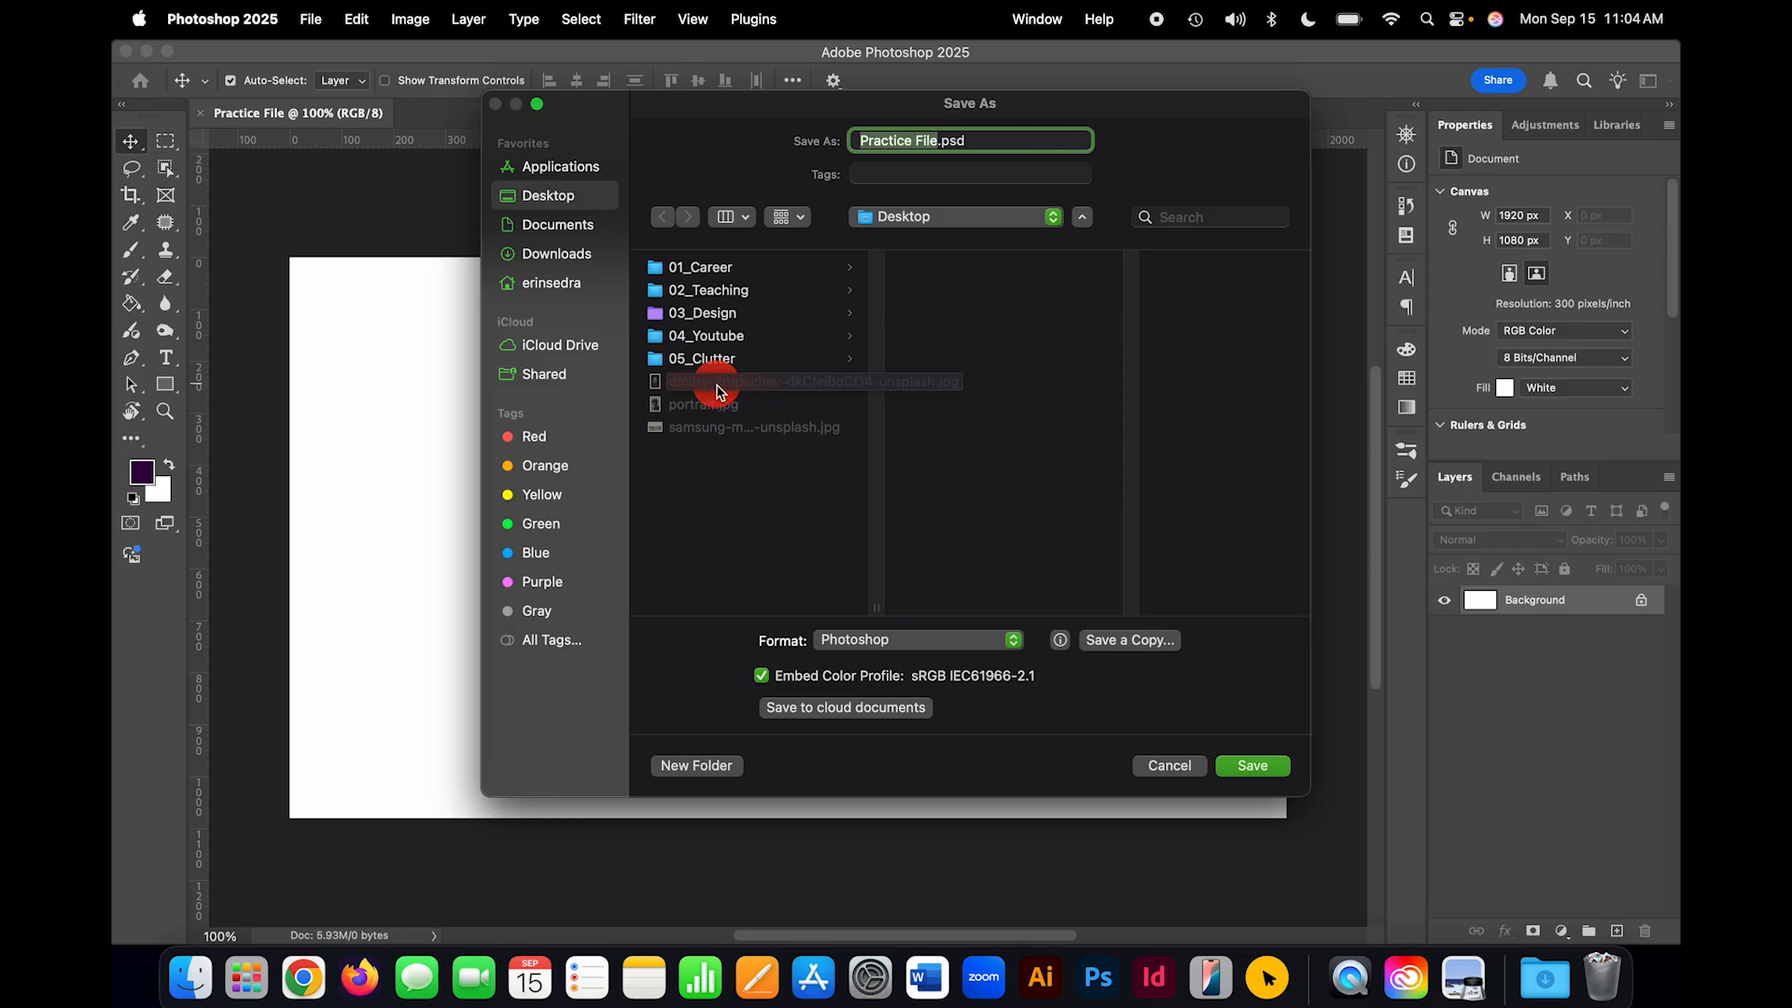
click(1086, 218)
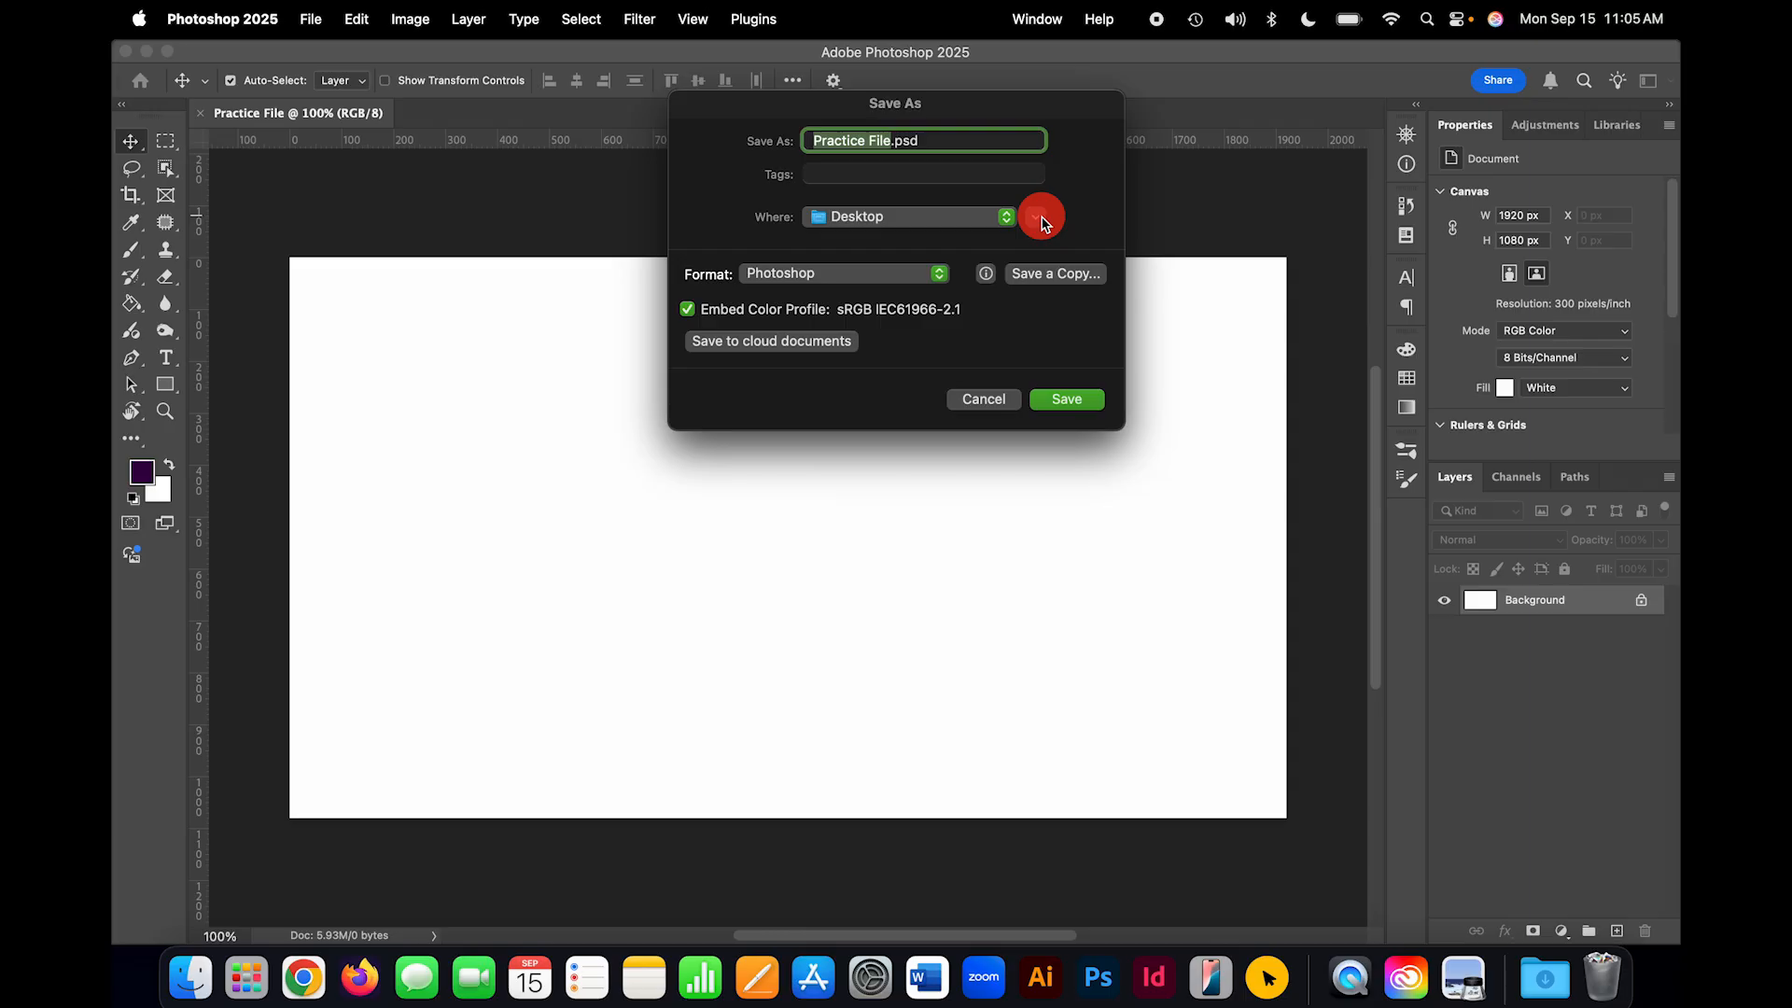
click(1038, 218)
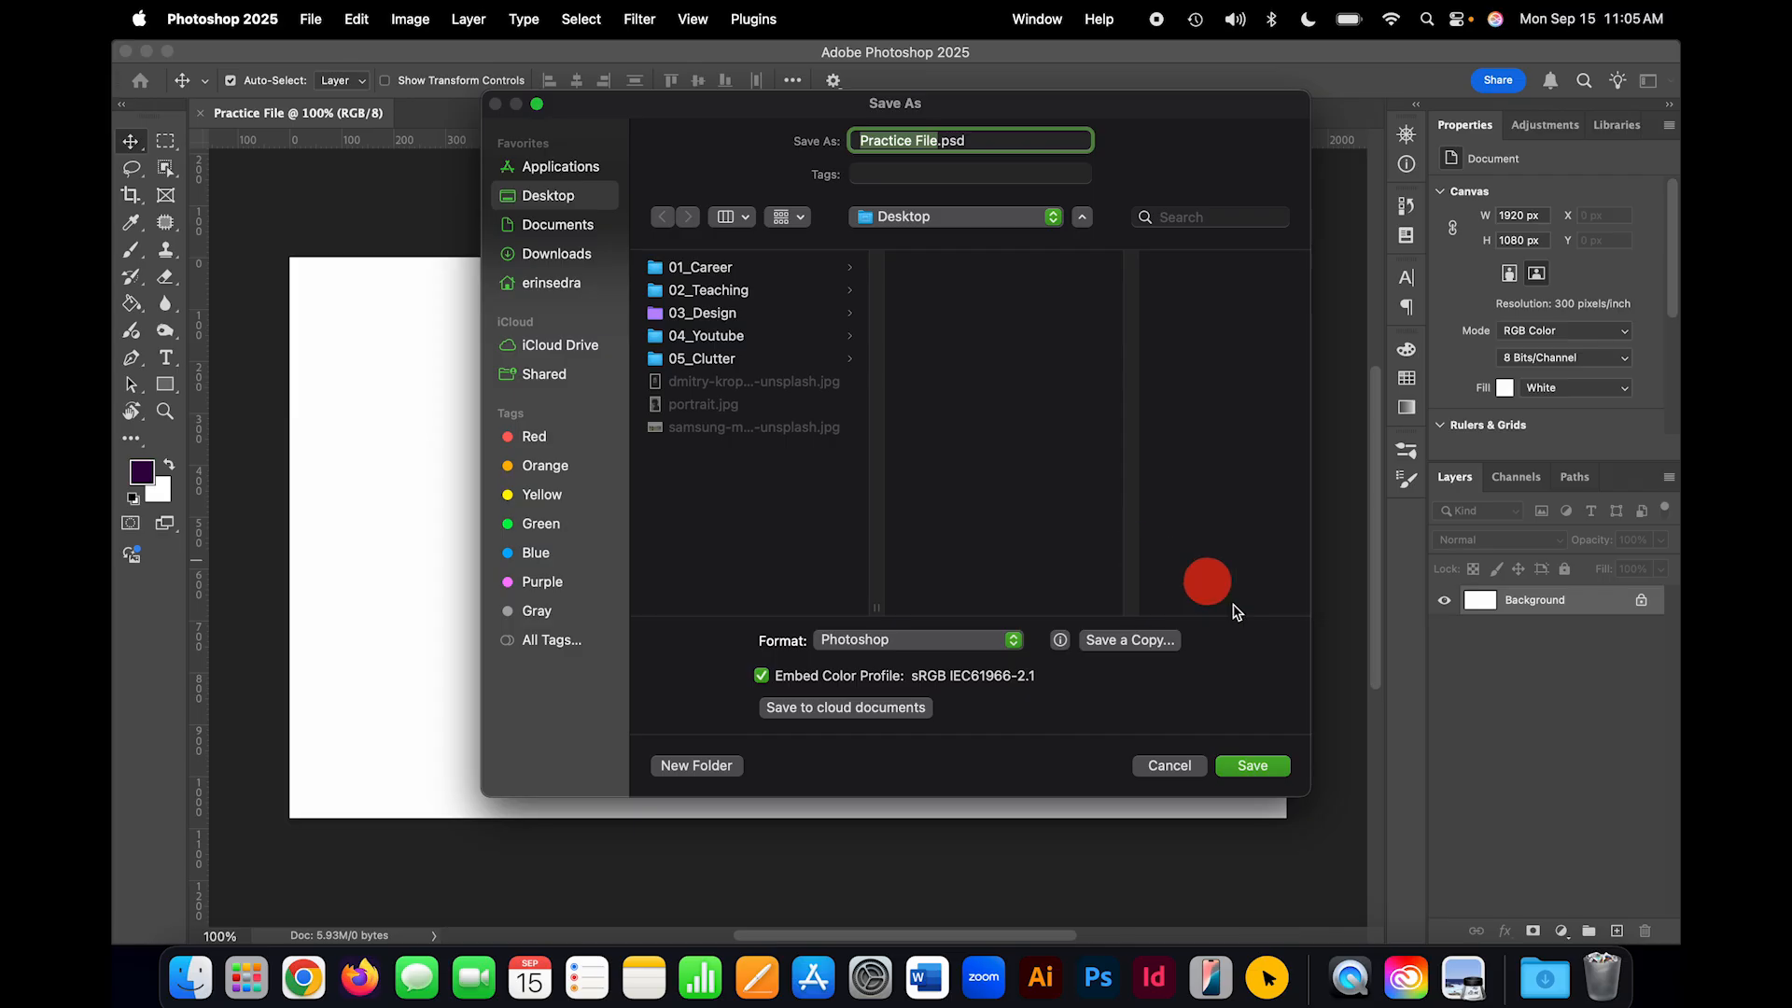
click(1264, 766)
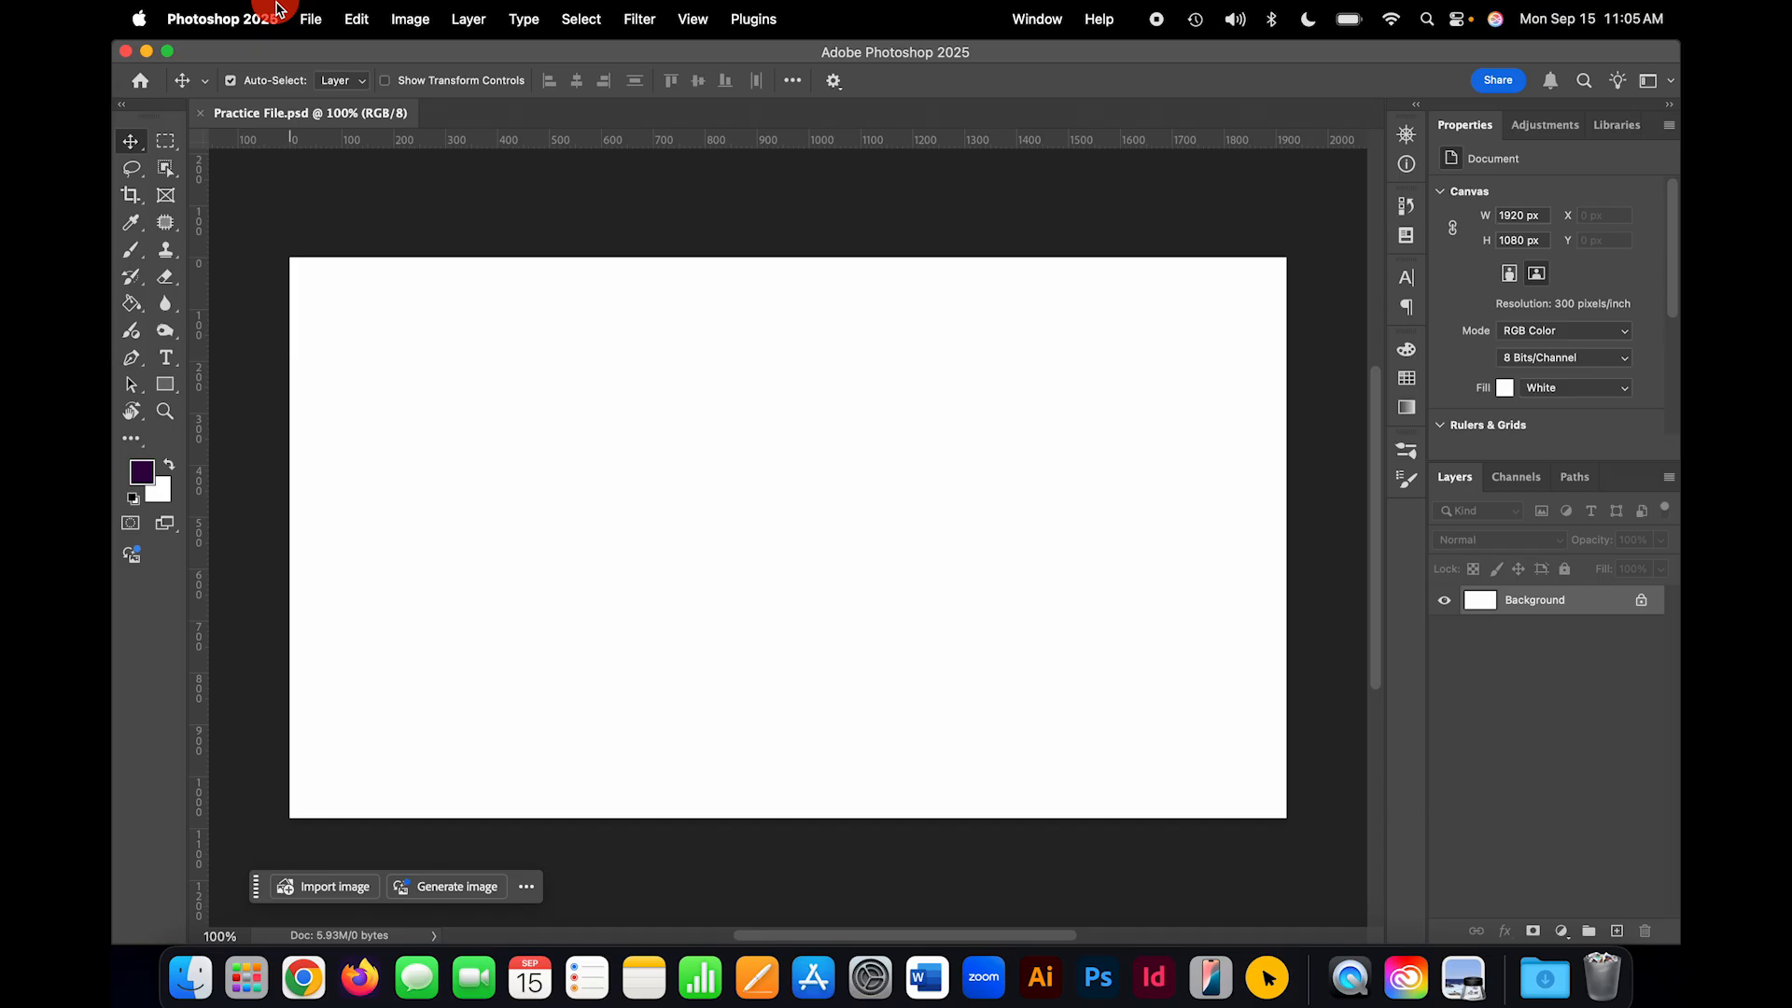
click(312, 22)
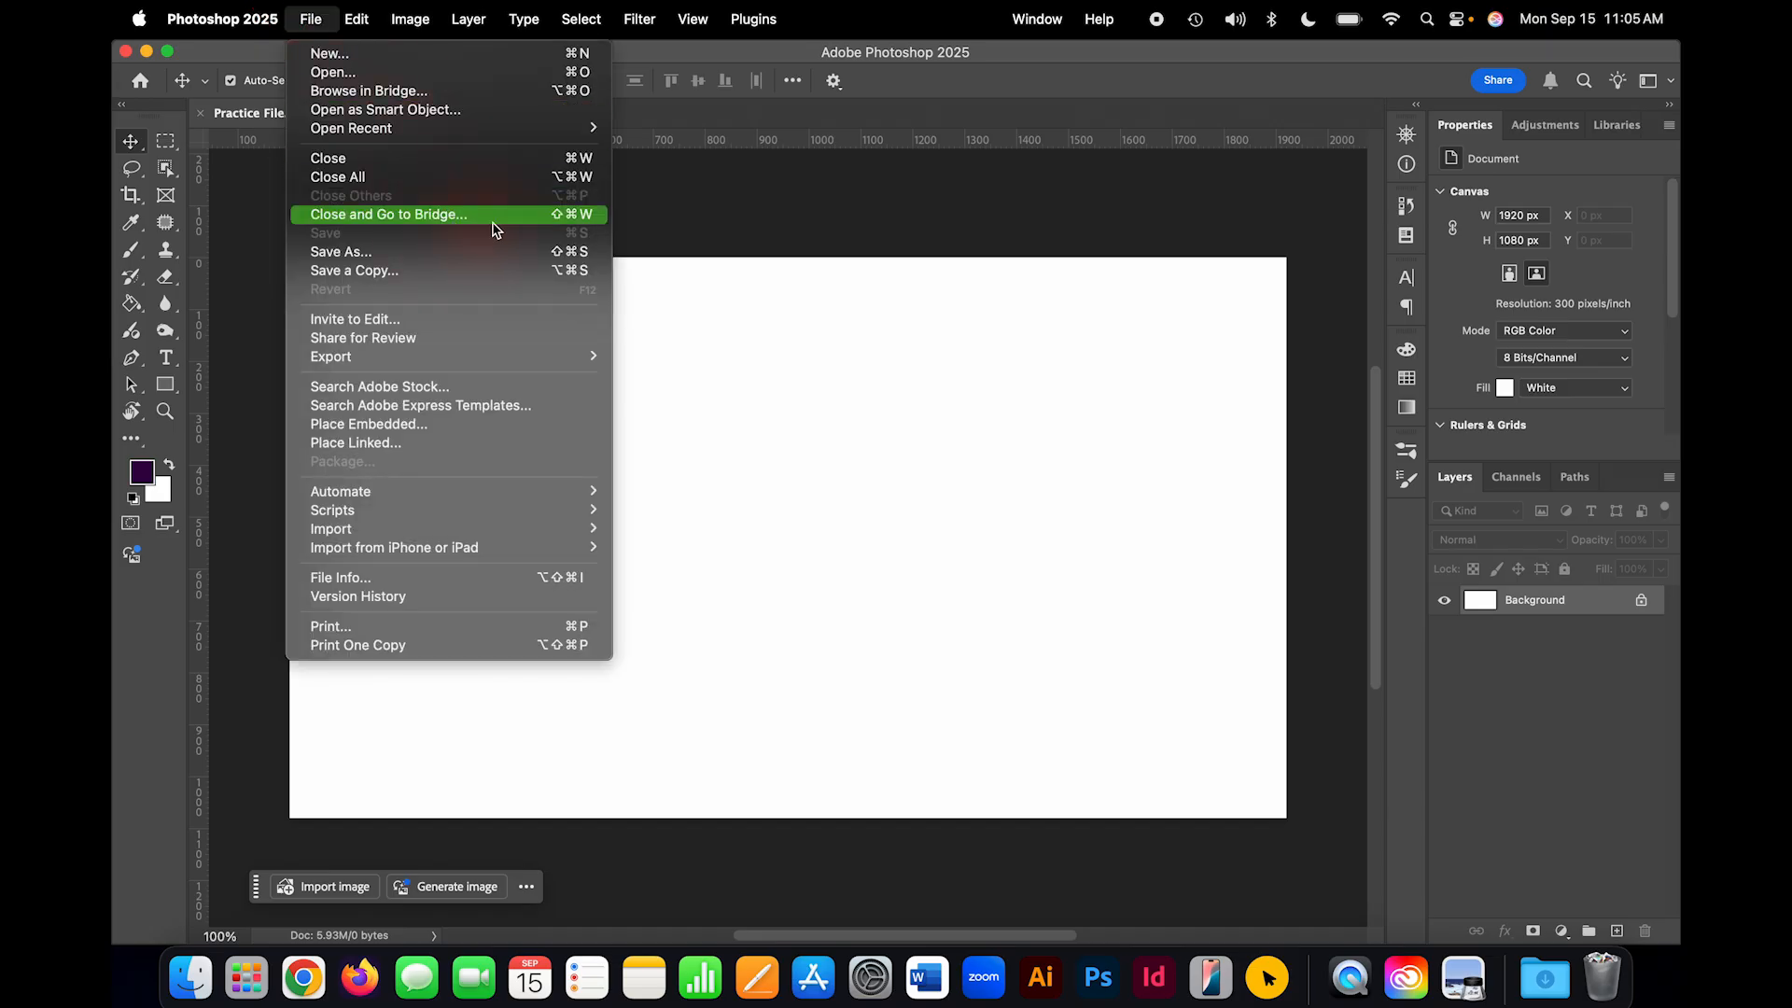
click(1323, 285)
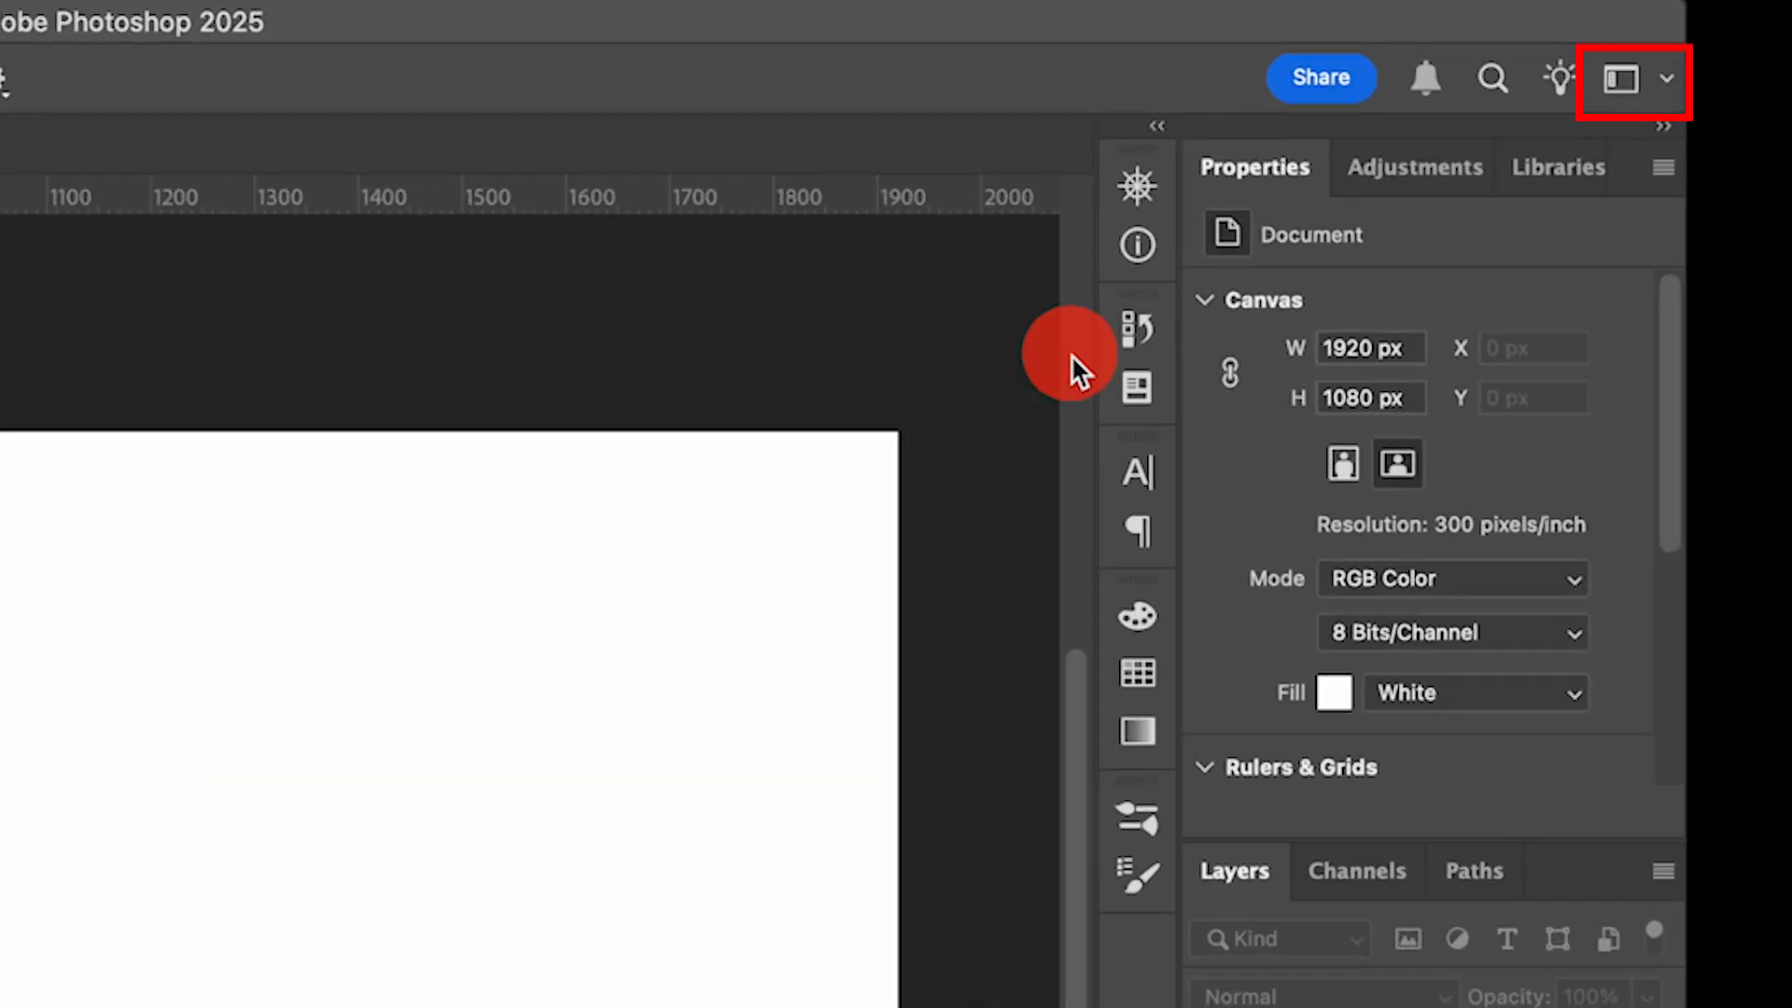
Step: Reset the Essentials workspace to its default layout and keep Essentials as the active workspace
click(1663, 79)
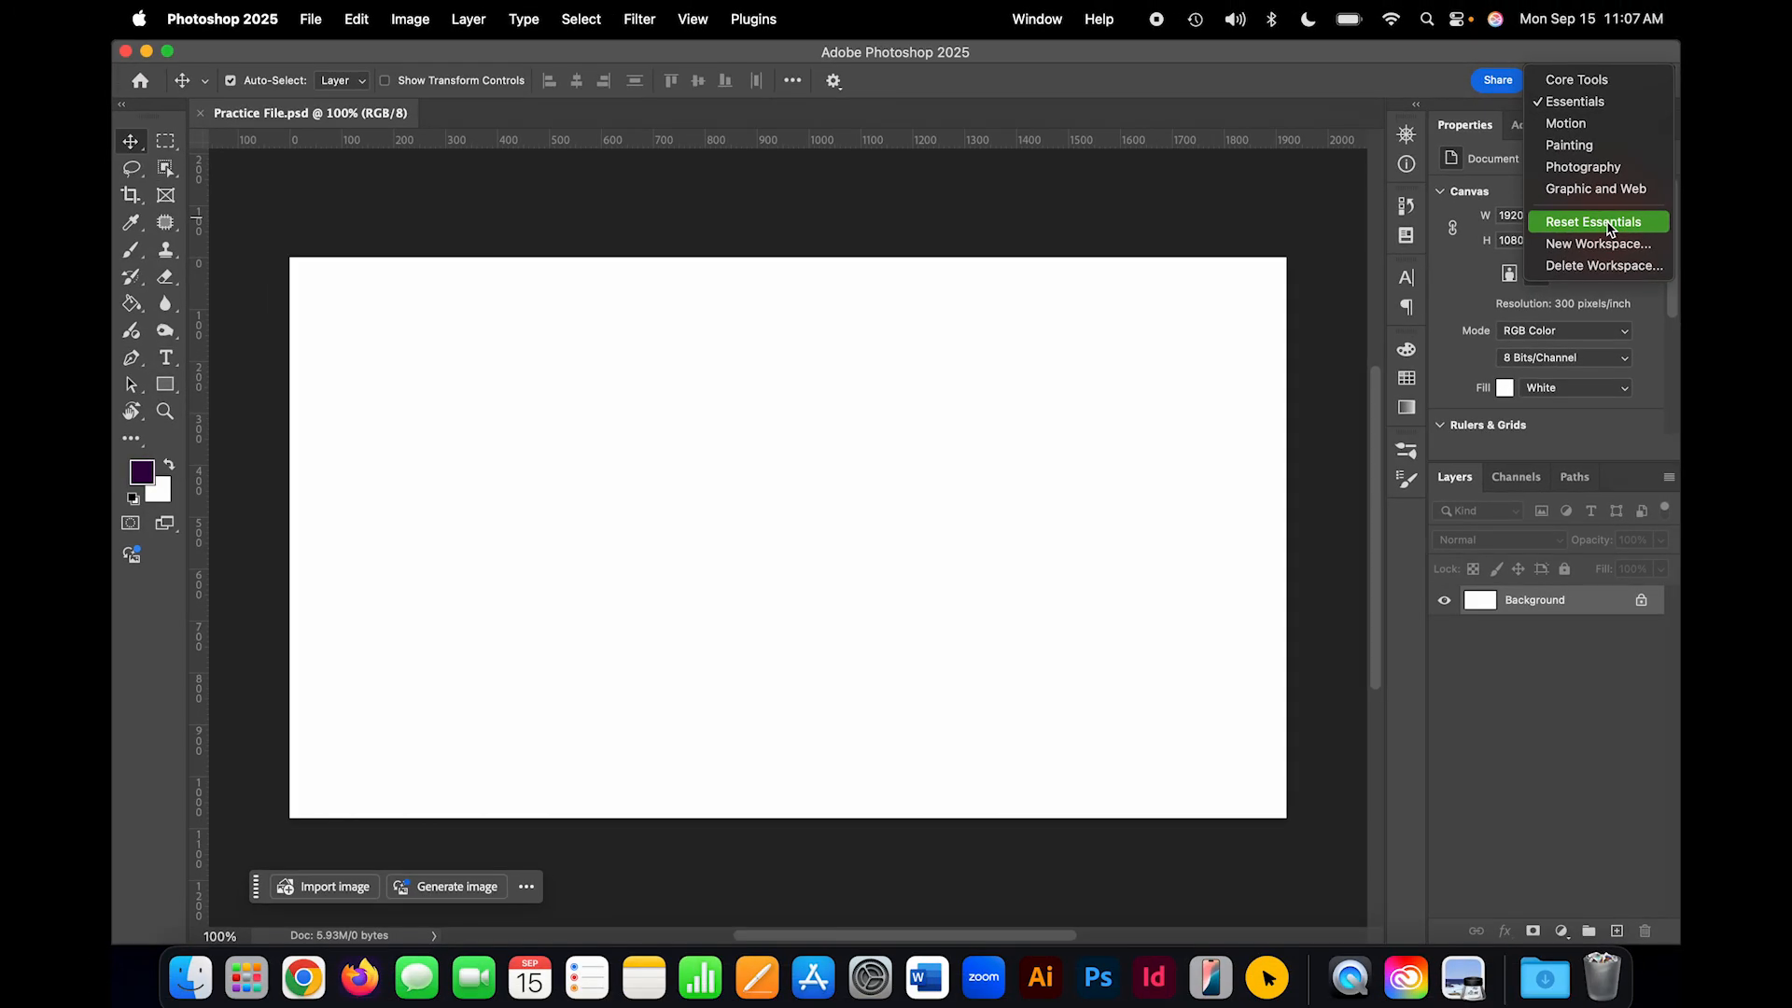
click(1607, 226)
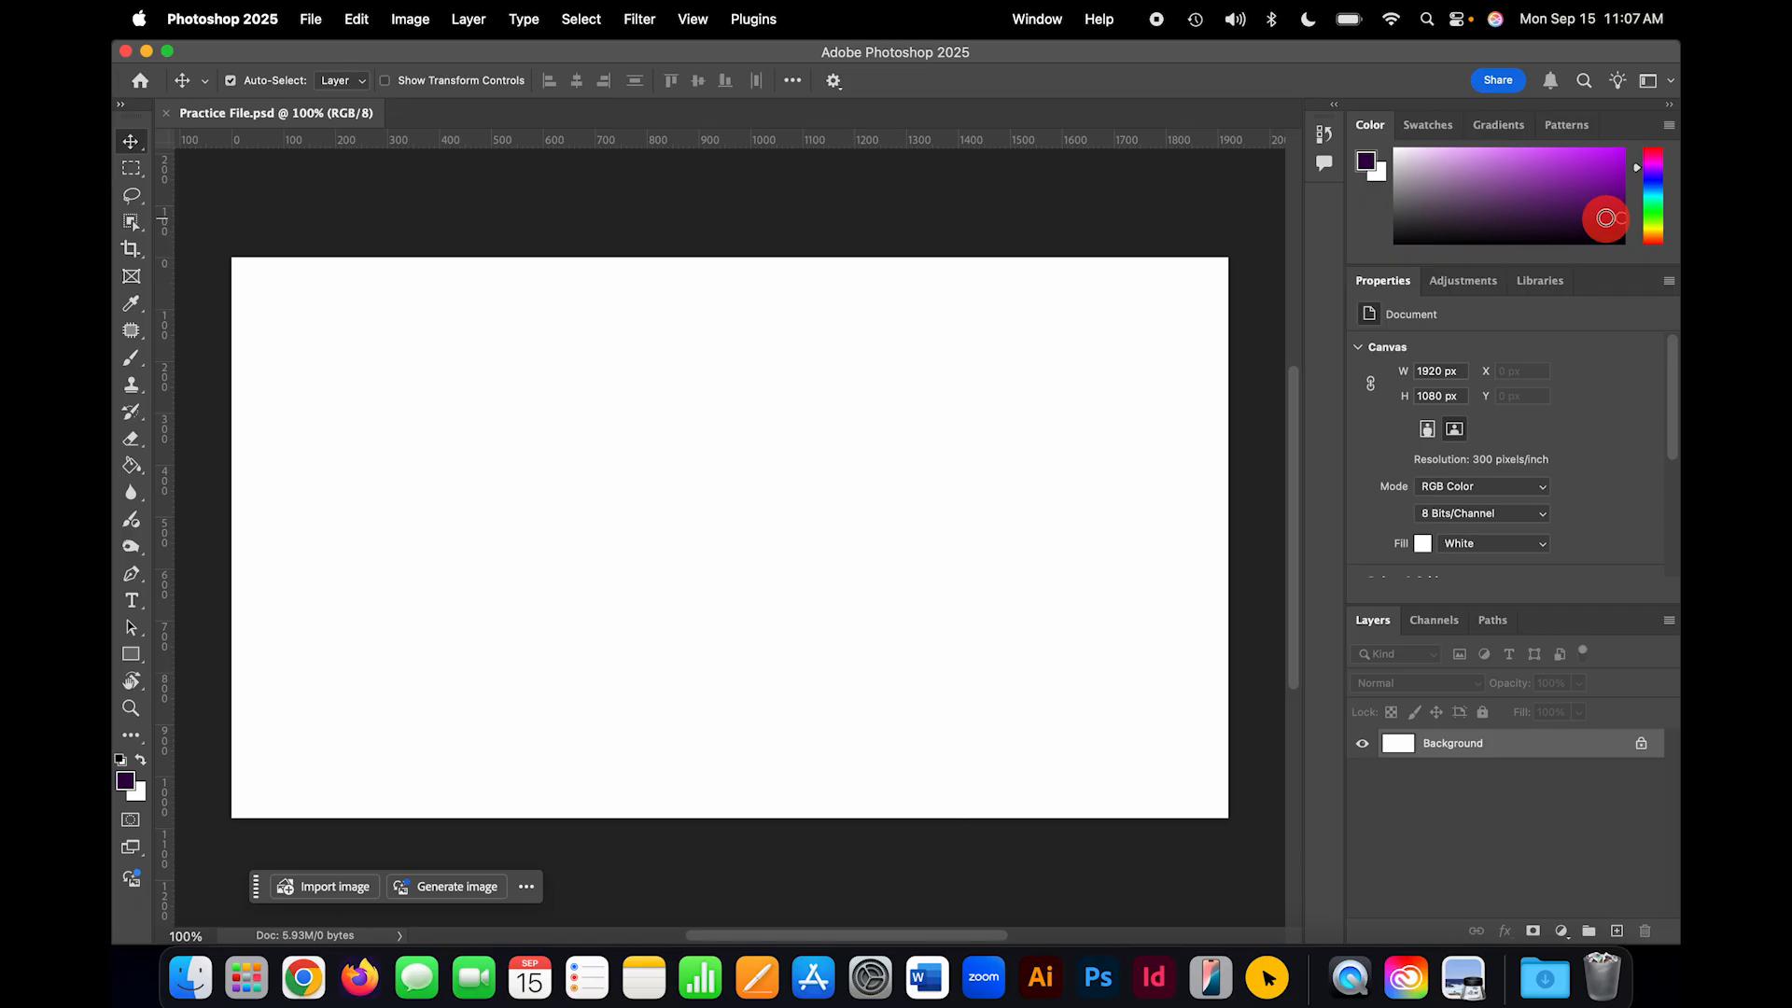
click(1674, 88)
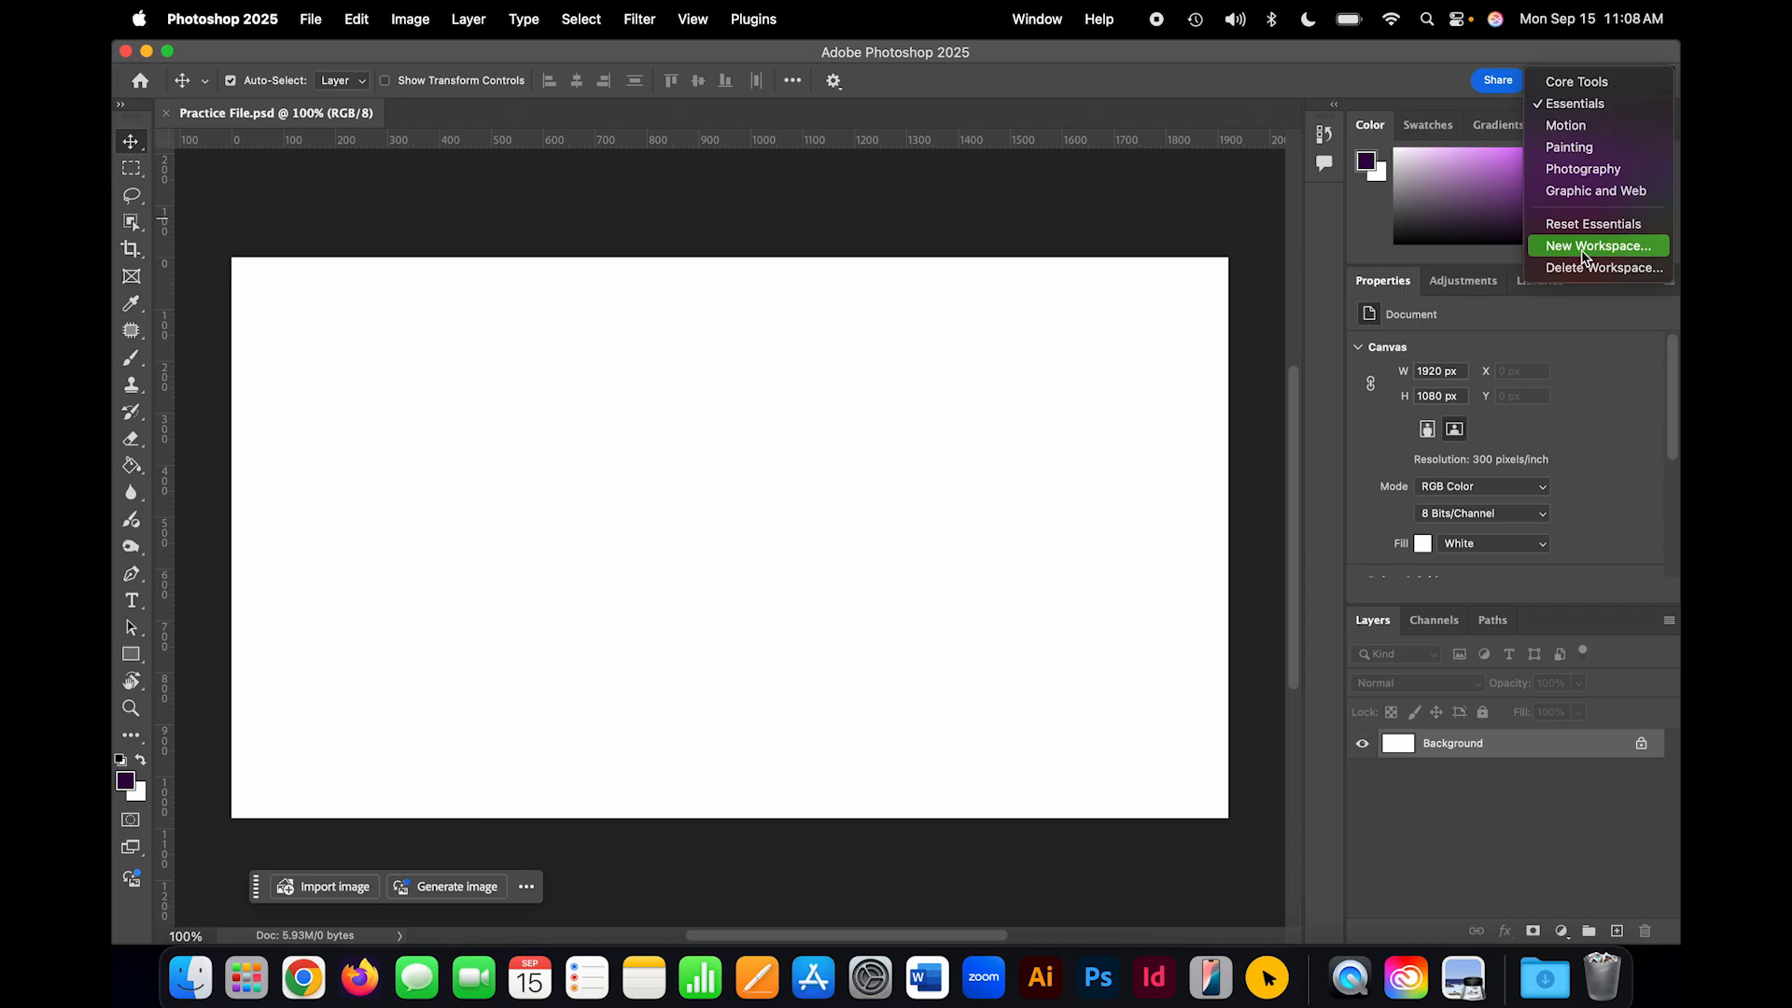
click(1589, 110)
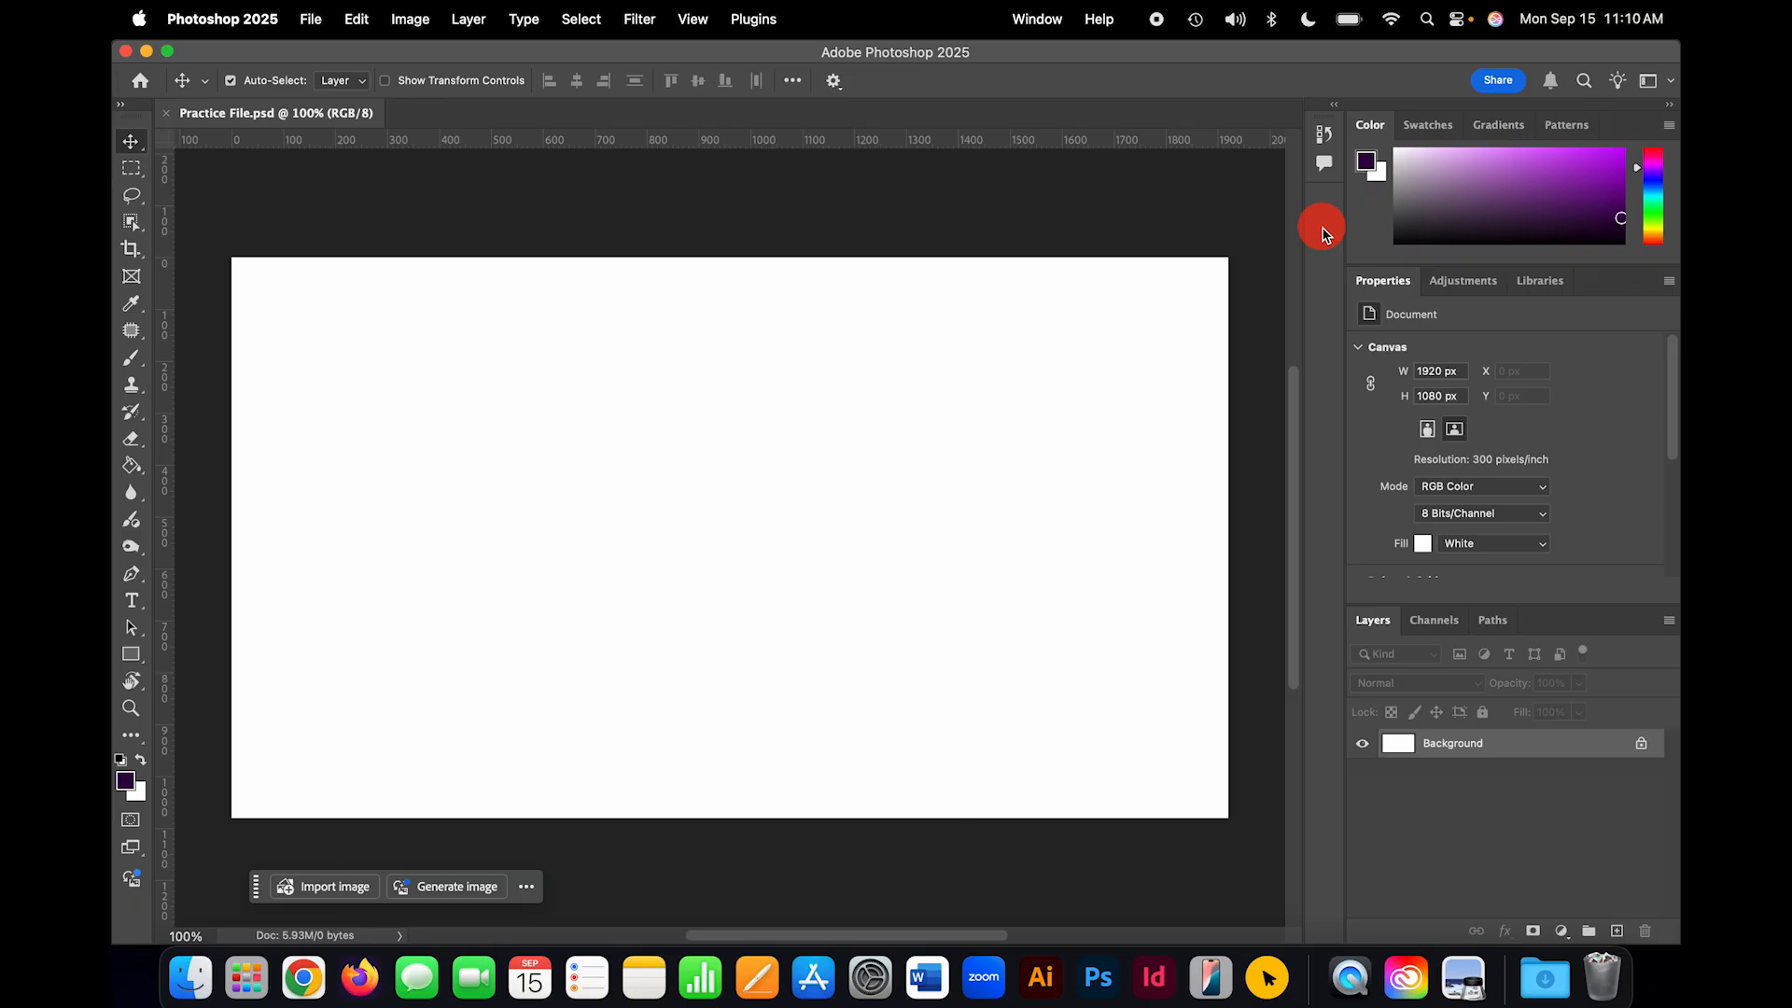
Step: Expand the collapsed History panel to view its contents, and view the Comments panel grouped with it
click(1324, 134)
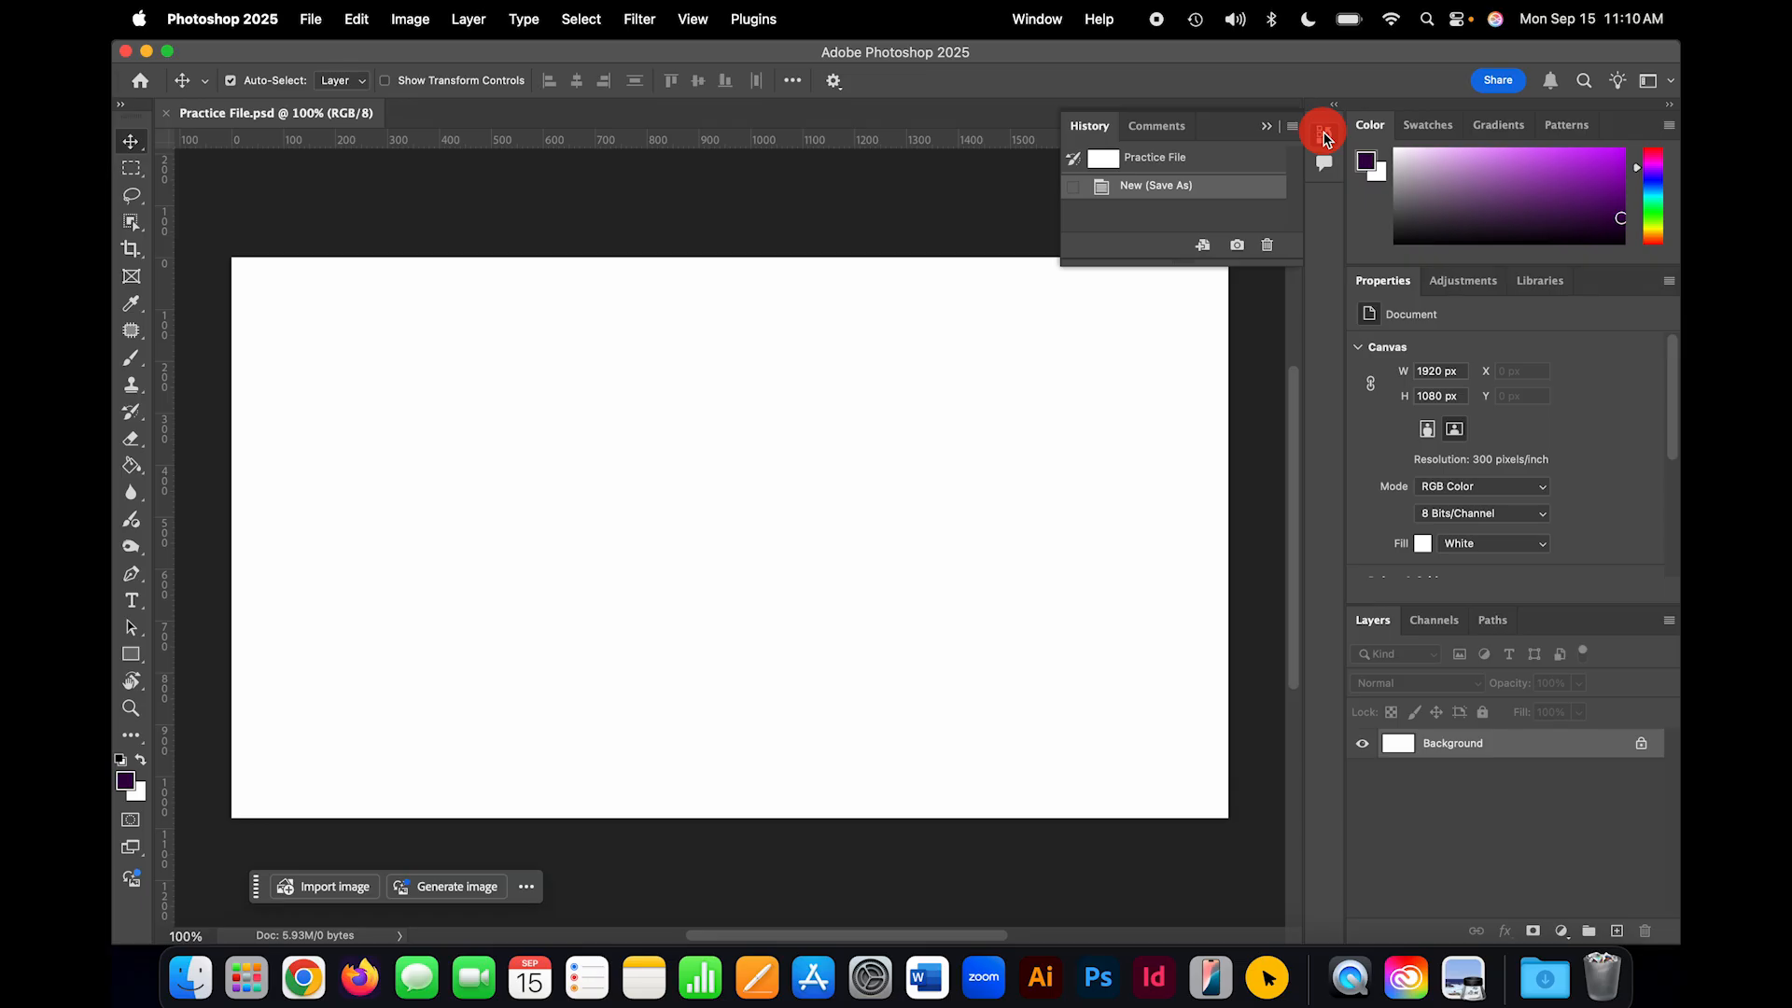
click(1325, 135)
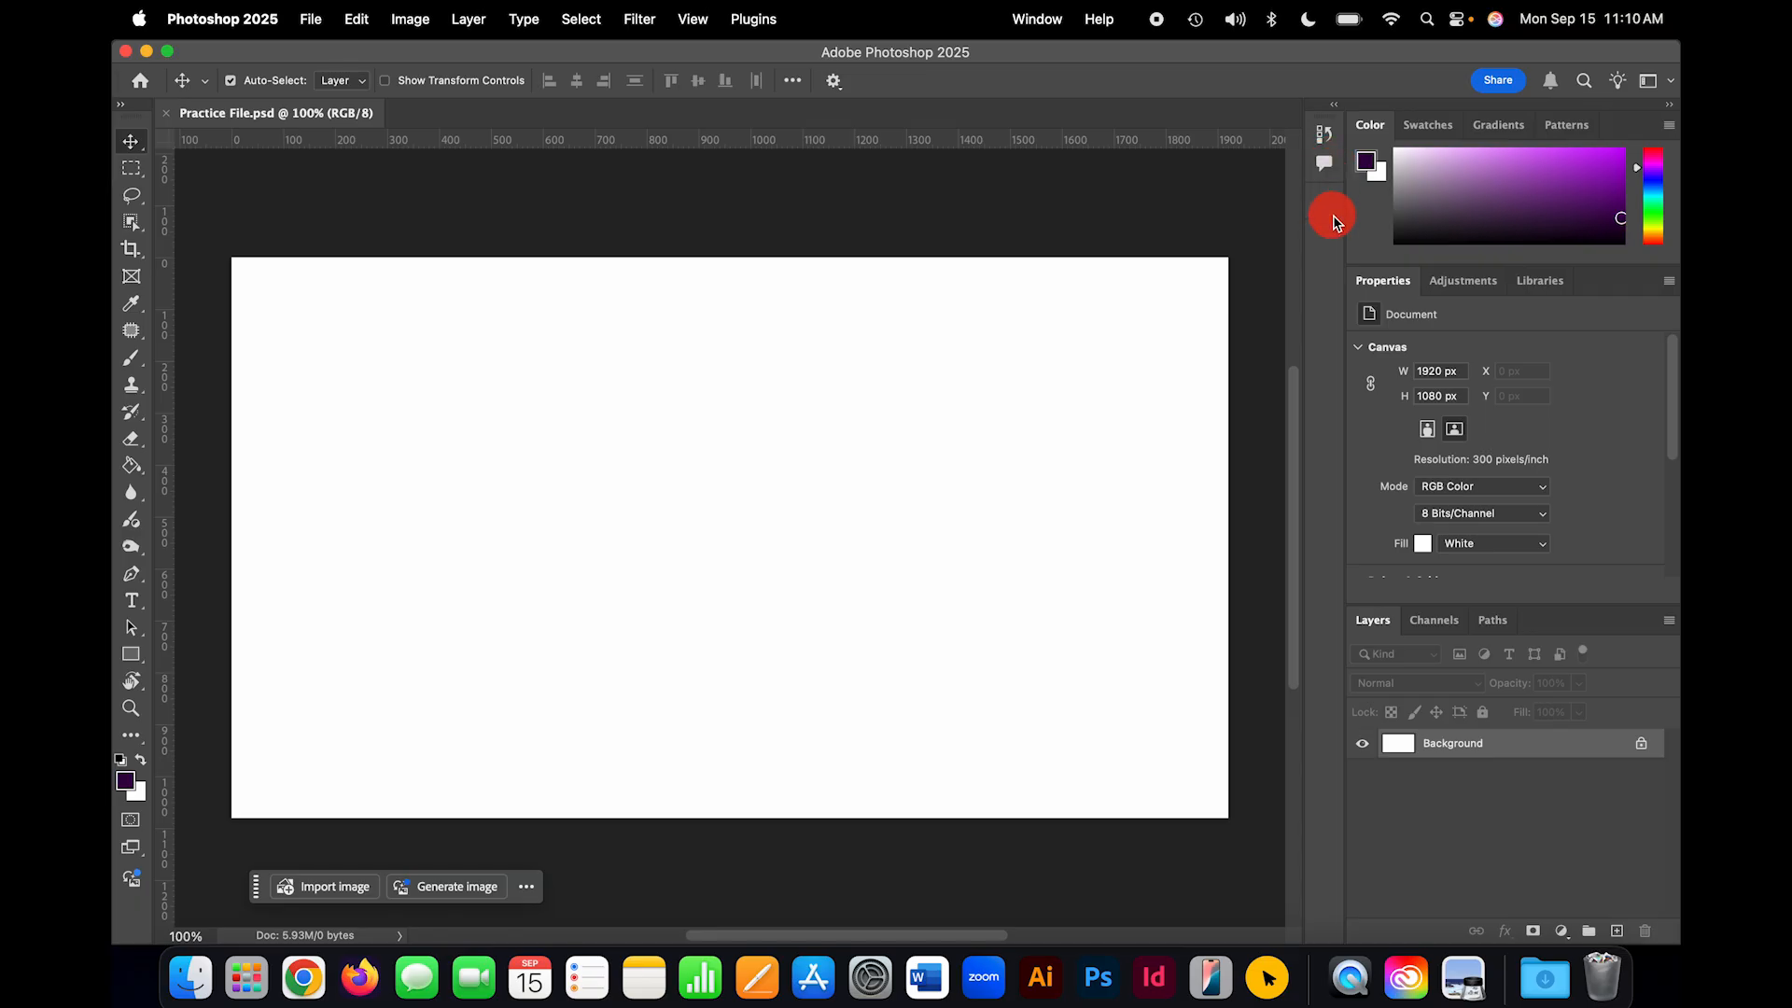
click(1328, 136)
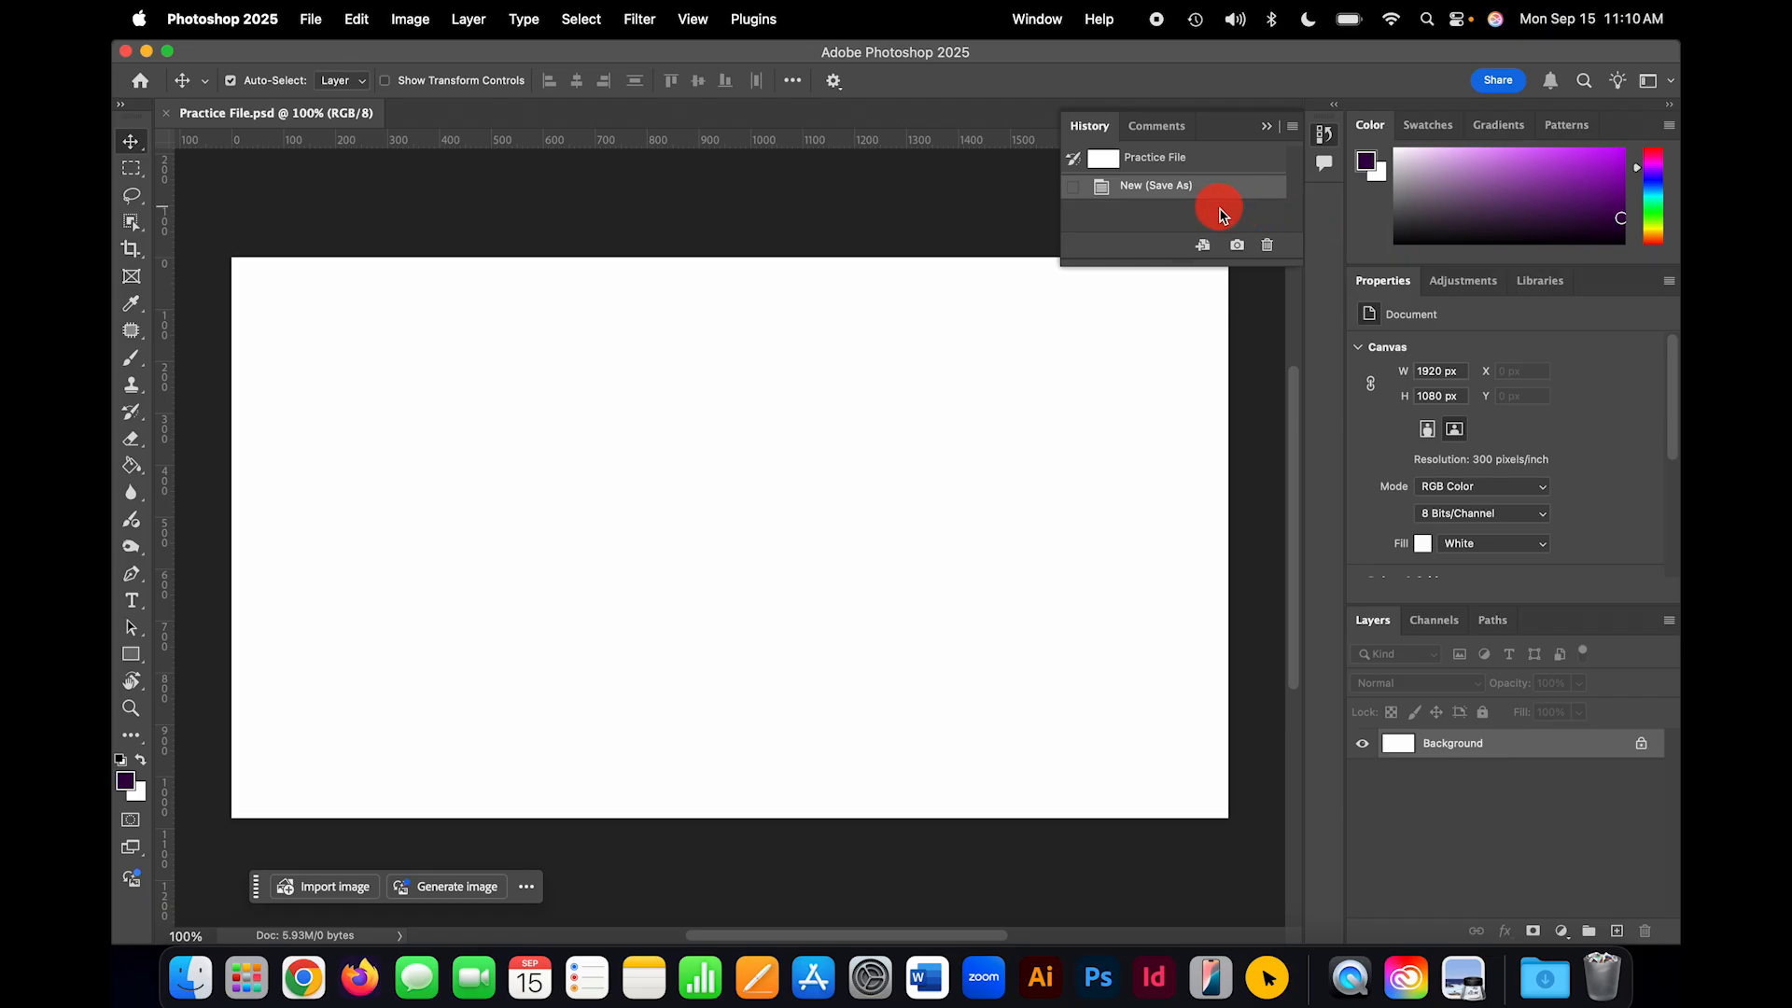
click(1157, 127)
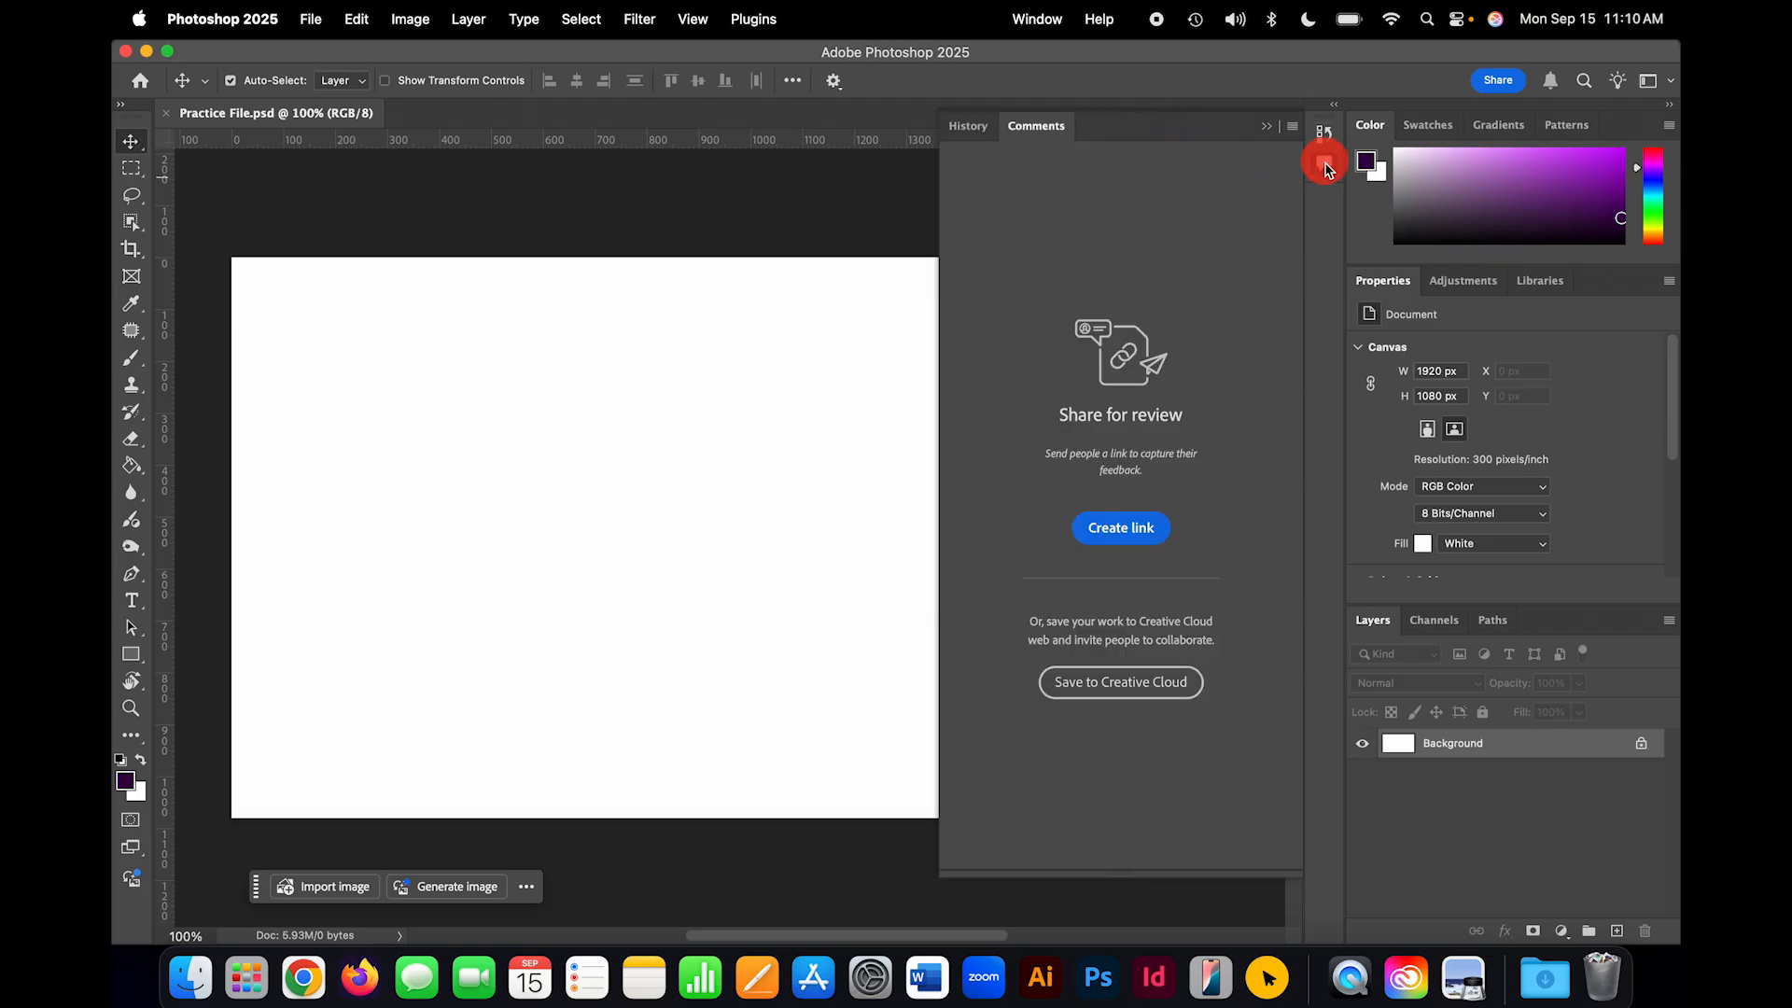
Step: Detach the Comments panel from the dock as an expanded floating panel over the canvas, and close it
drag(1327, 169, 850, 233)
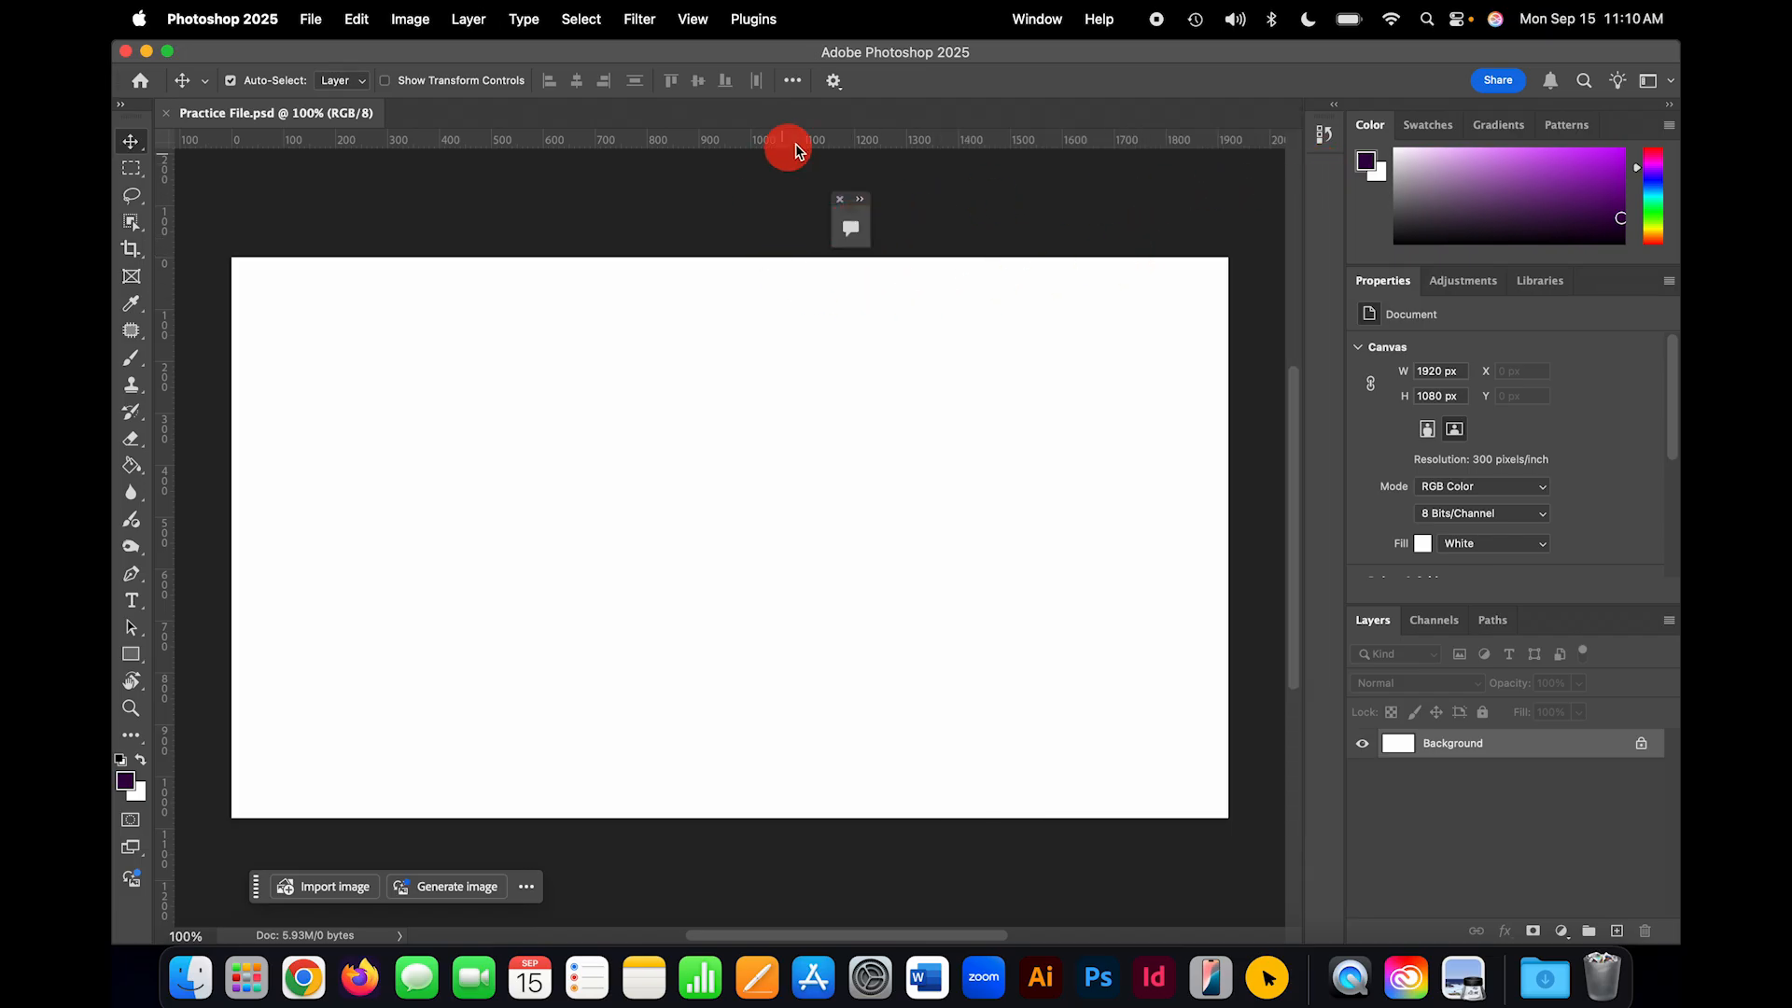
click(859, 200)
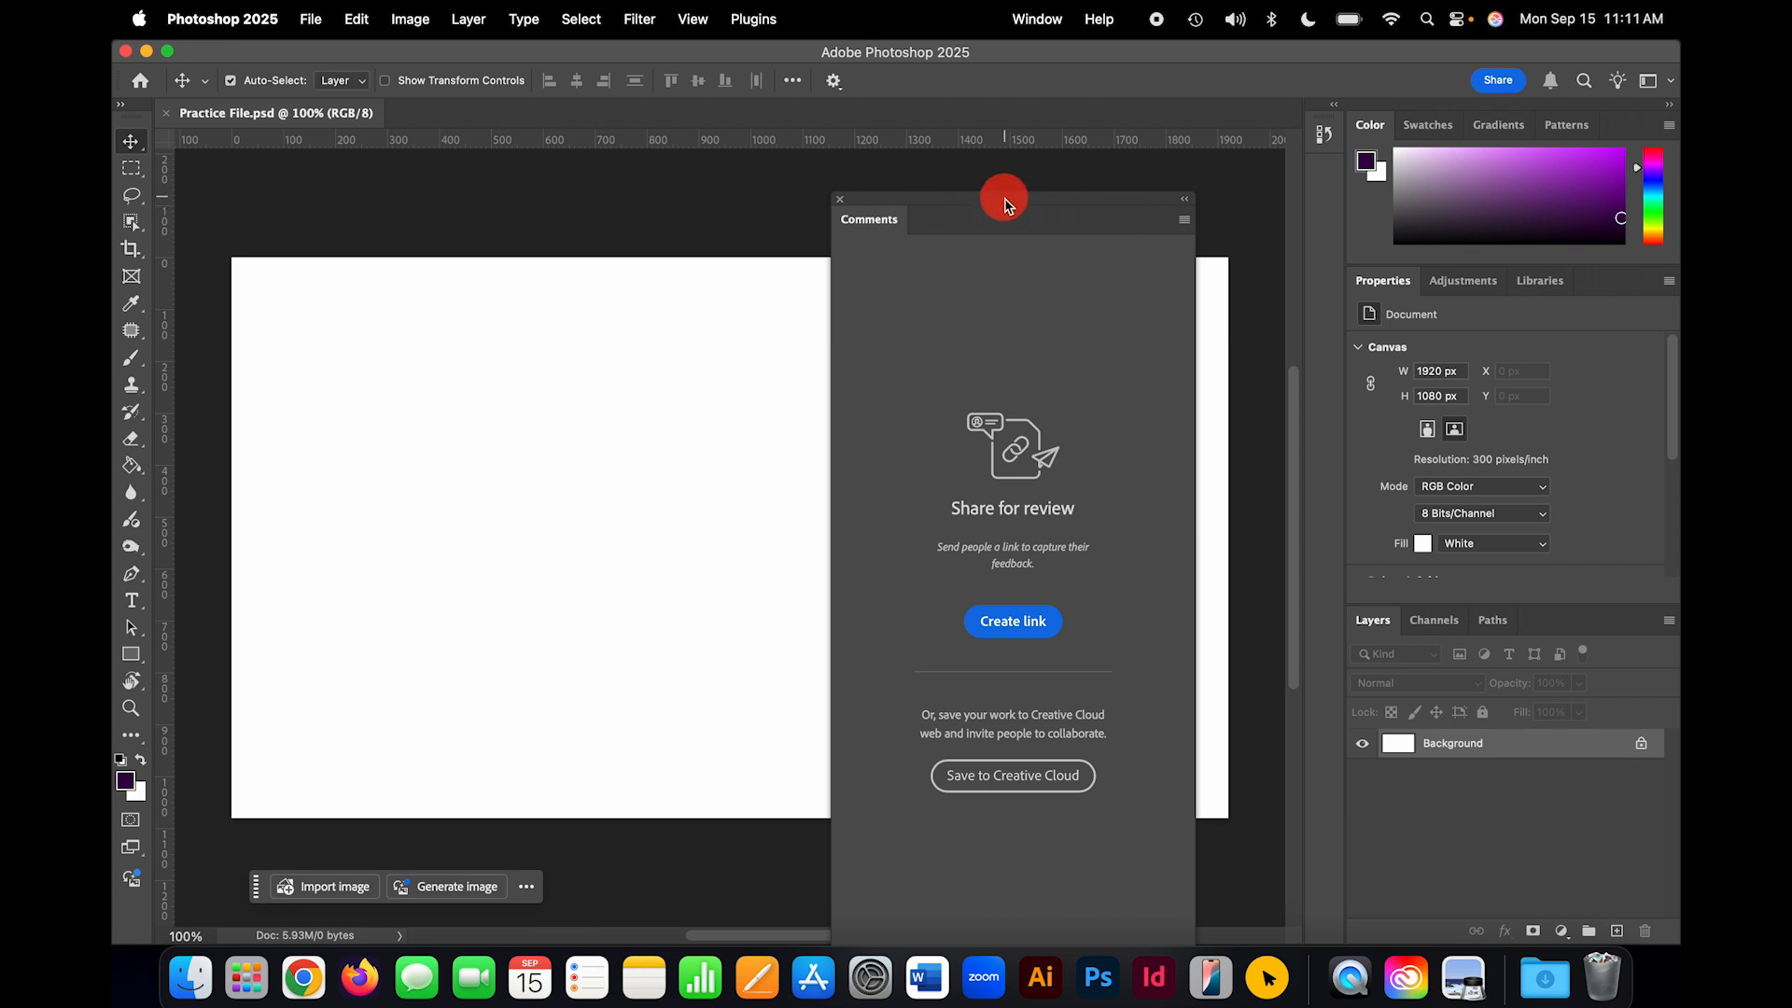
drag(1005, 204, 1048, 206)
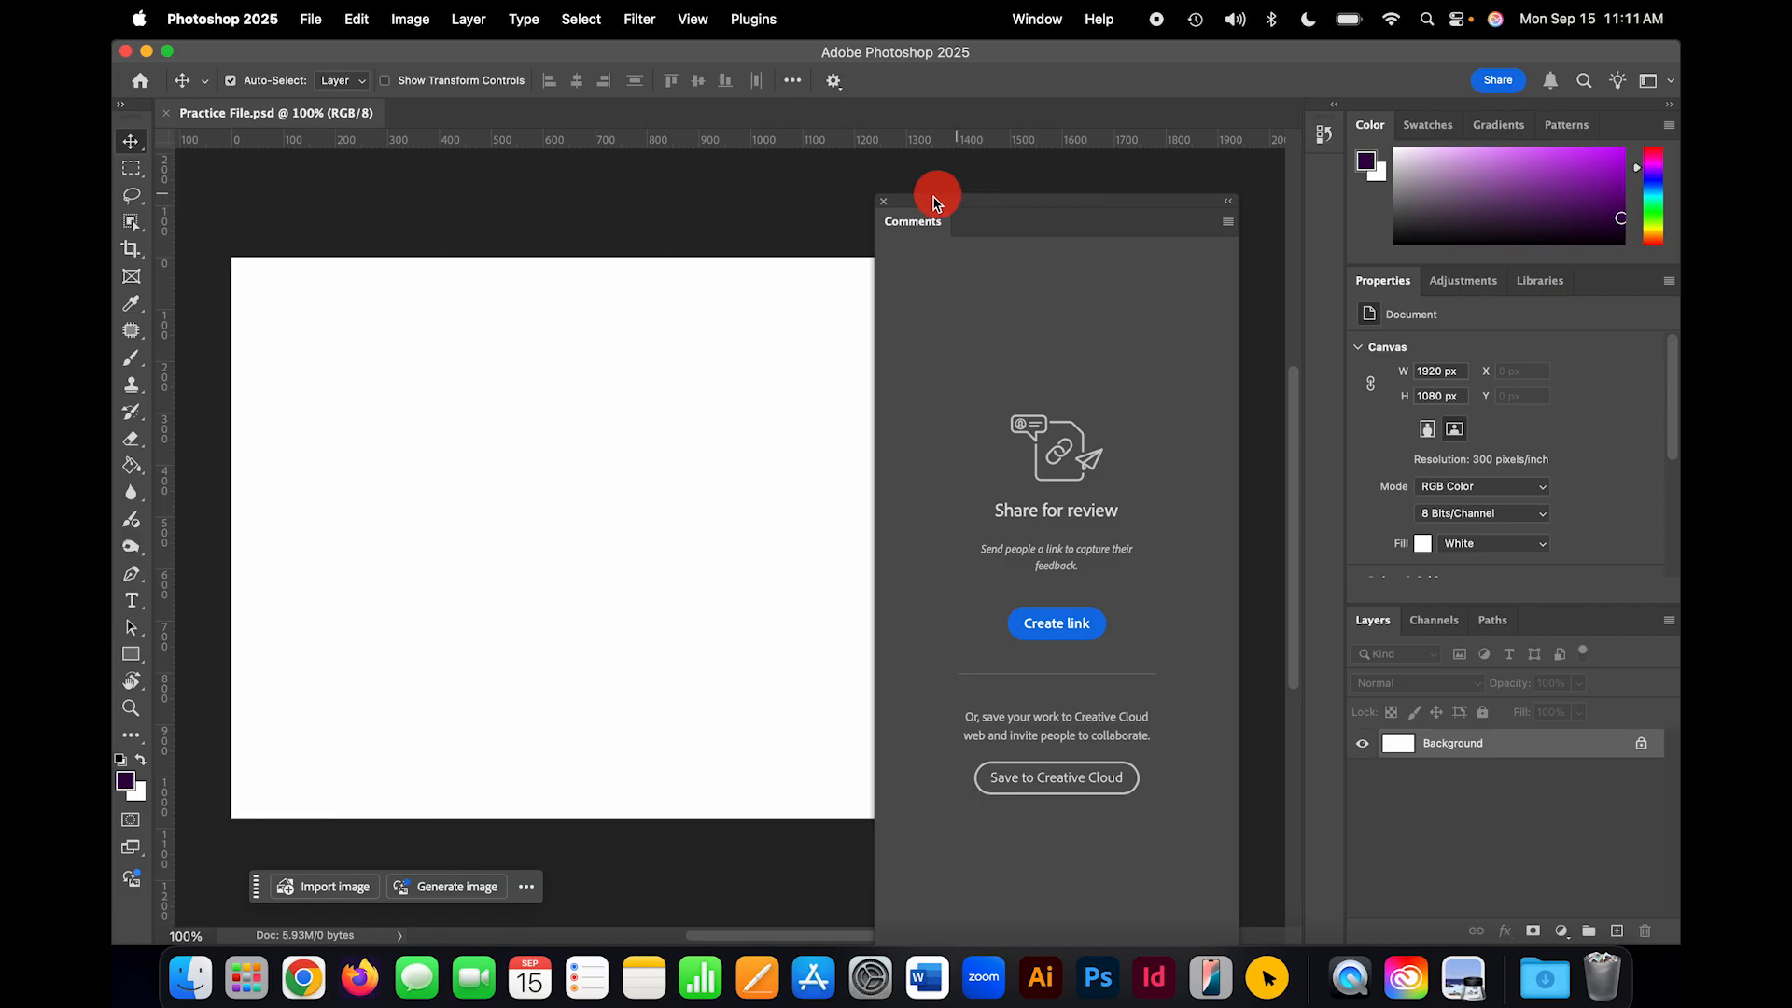
click(884, 203)
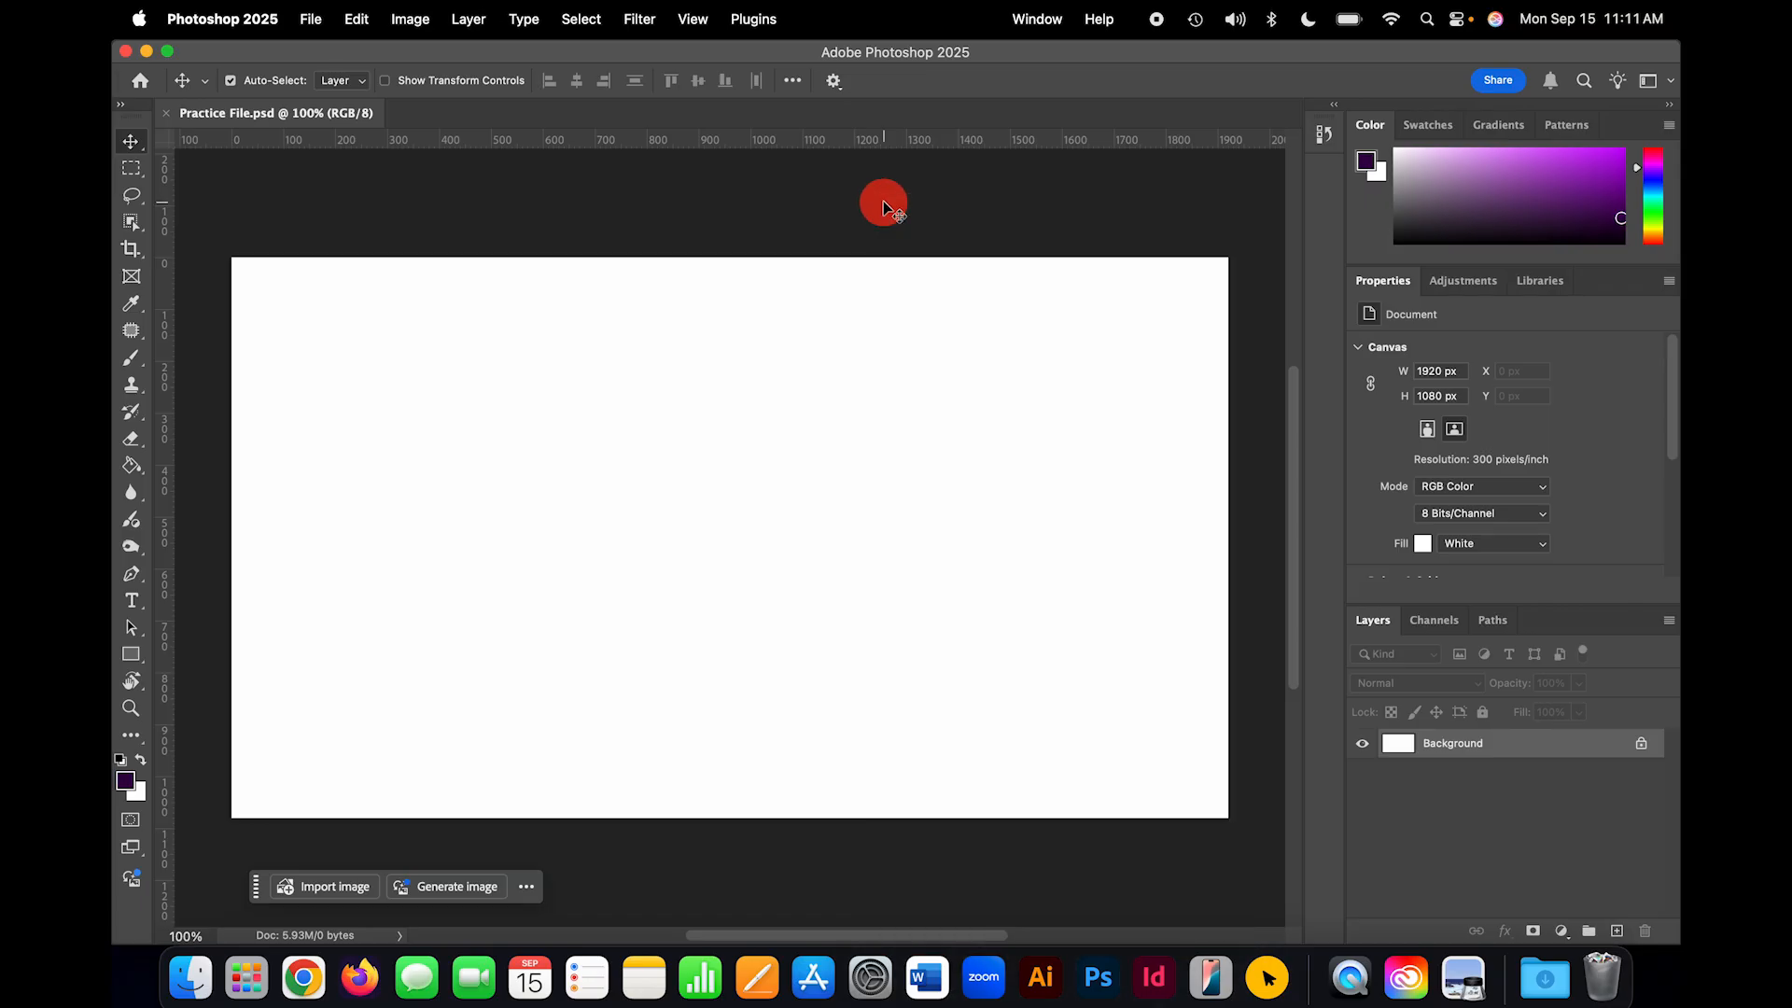
Step: Add the Navigator panel to the collapsed dock, then detach its grouped Histogram panel and close it
click(1036, 19)
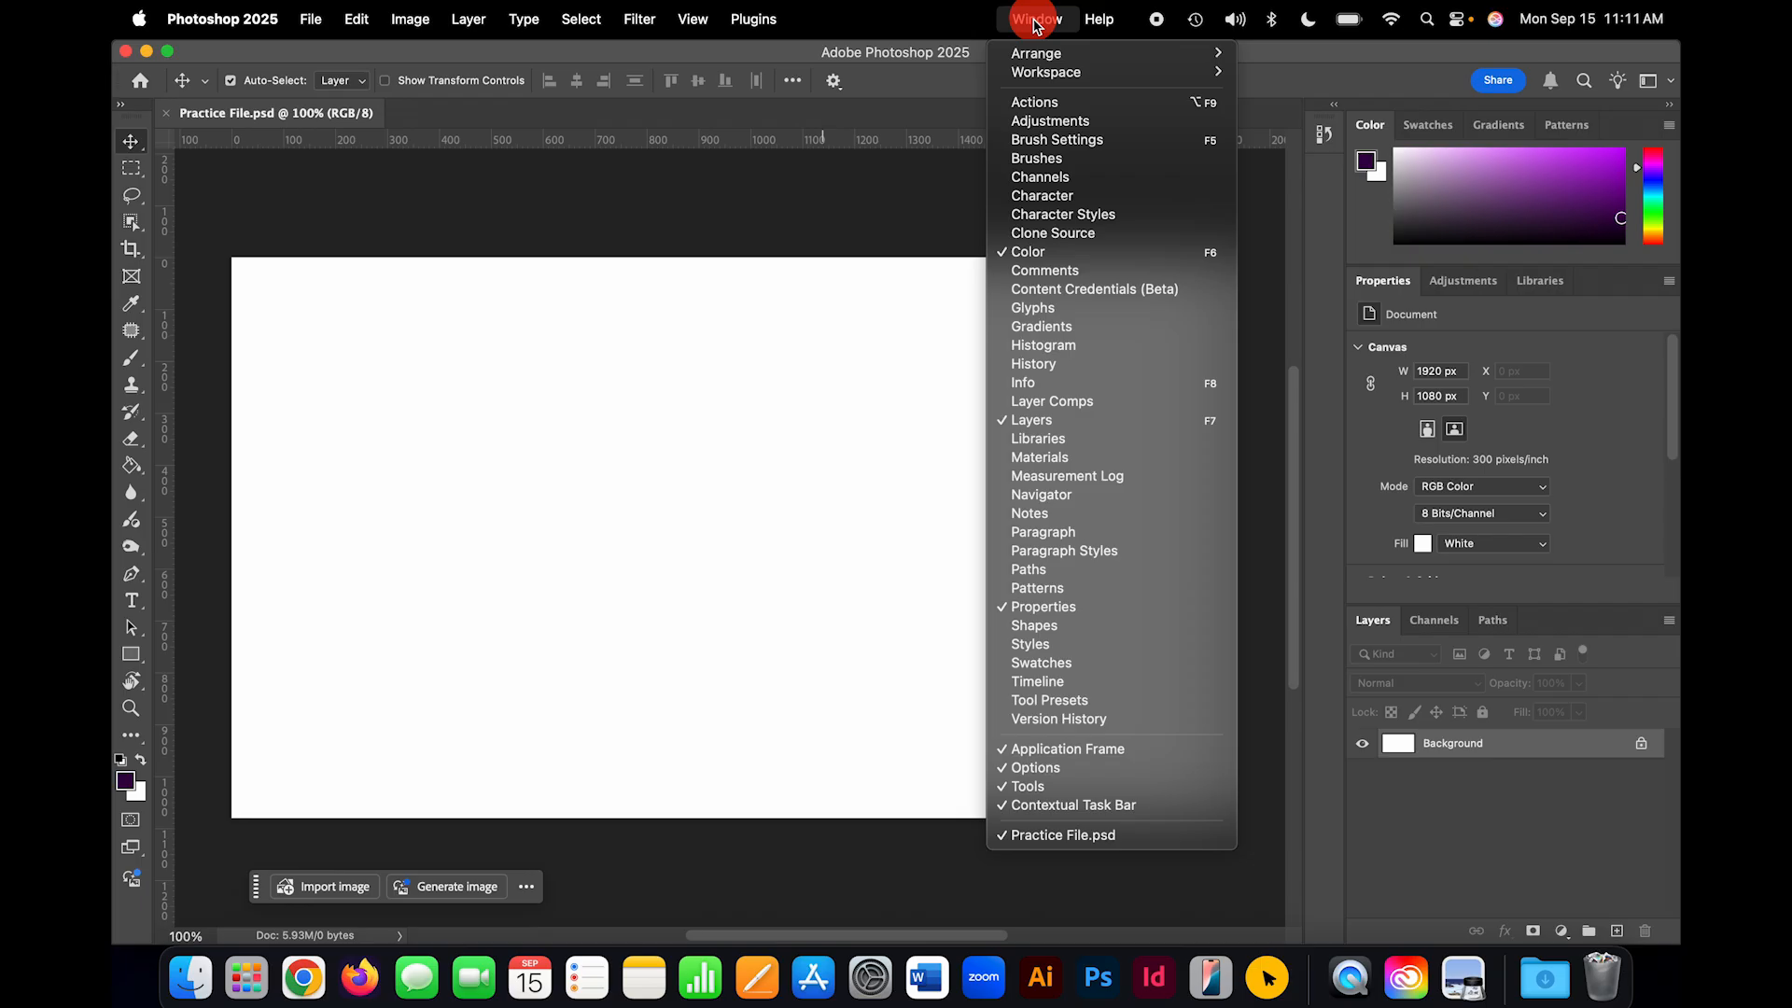
click(1049, 496)
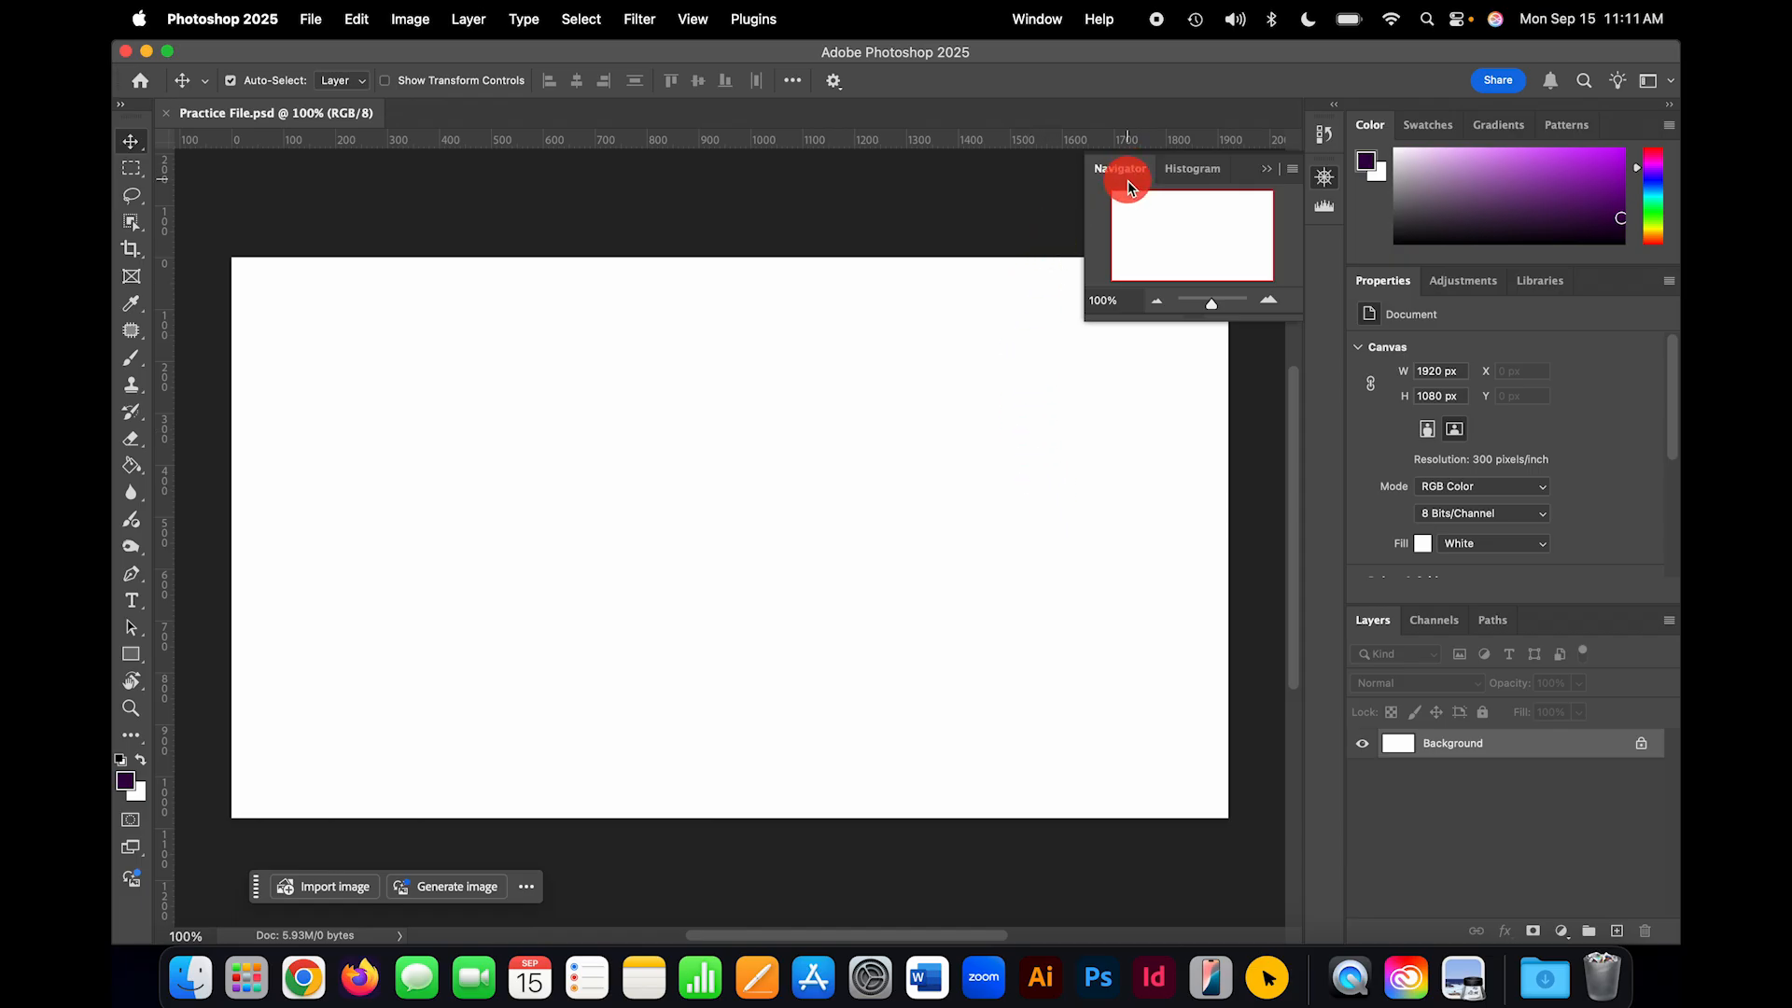
click(1211, 174)
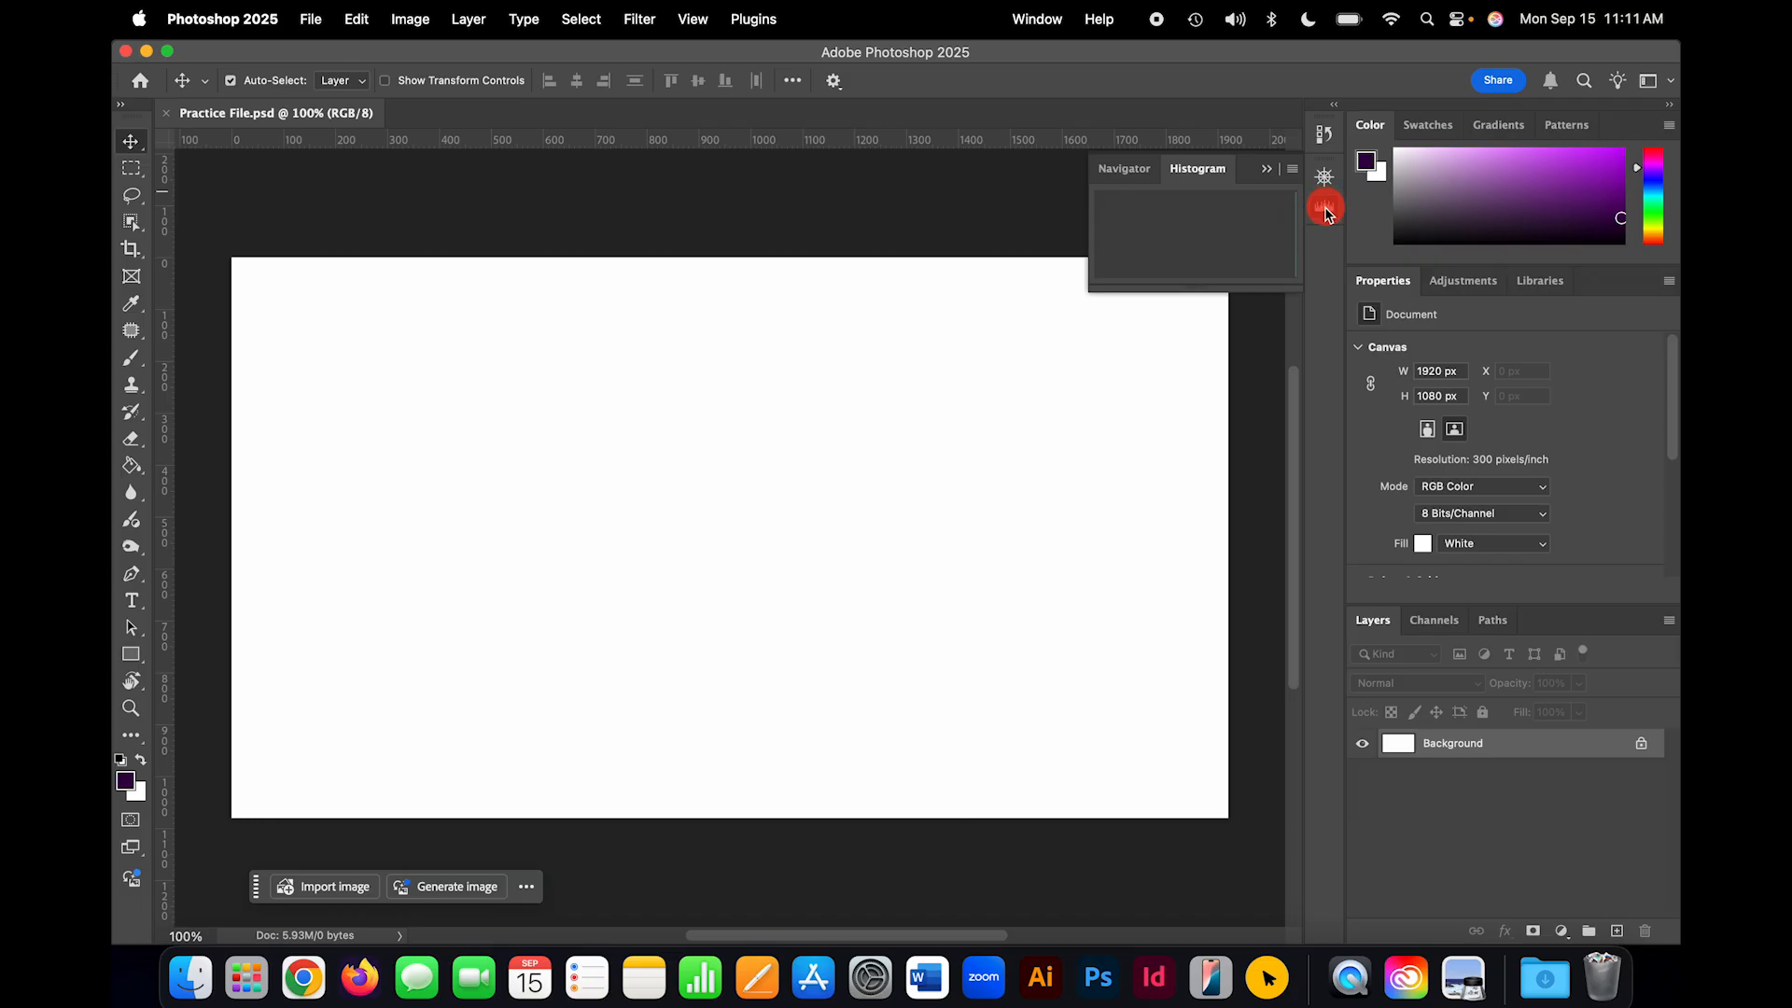
drag(1325, 213, 930, 269)
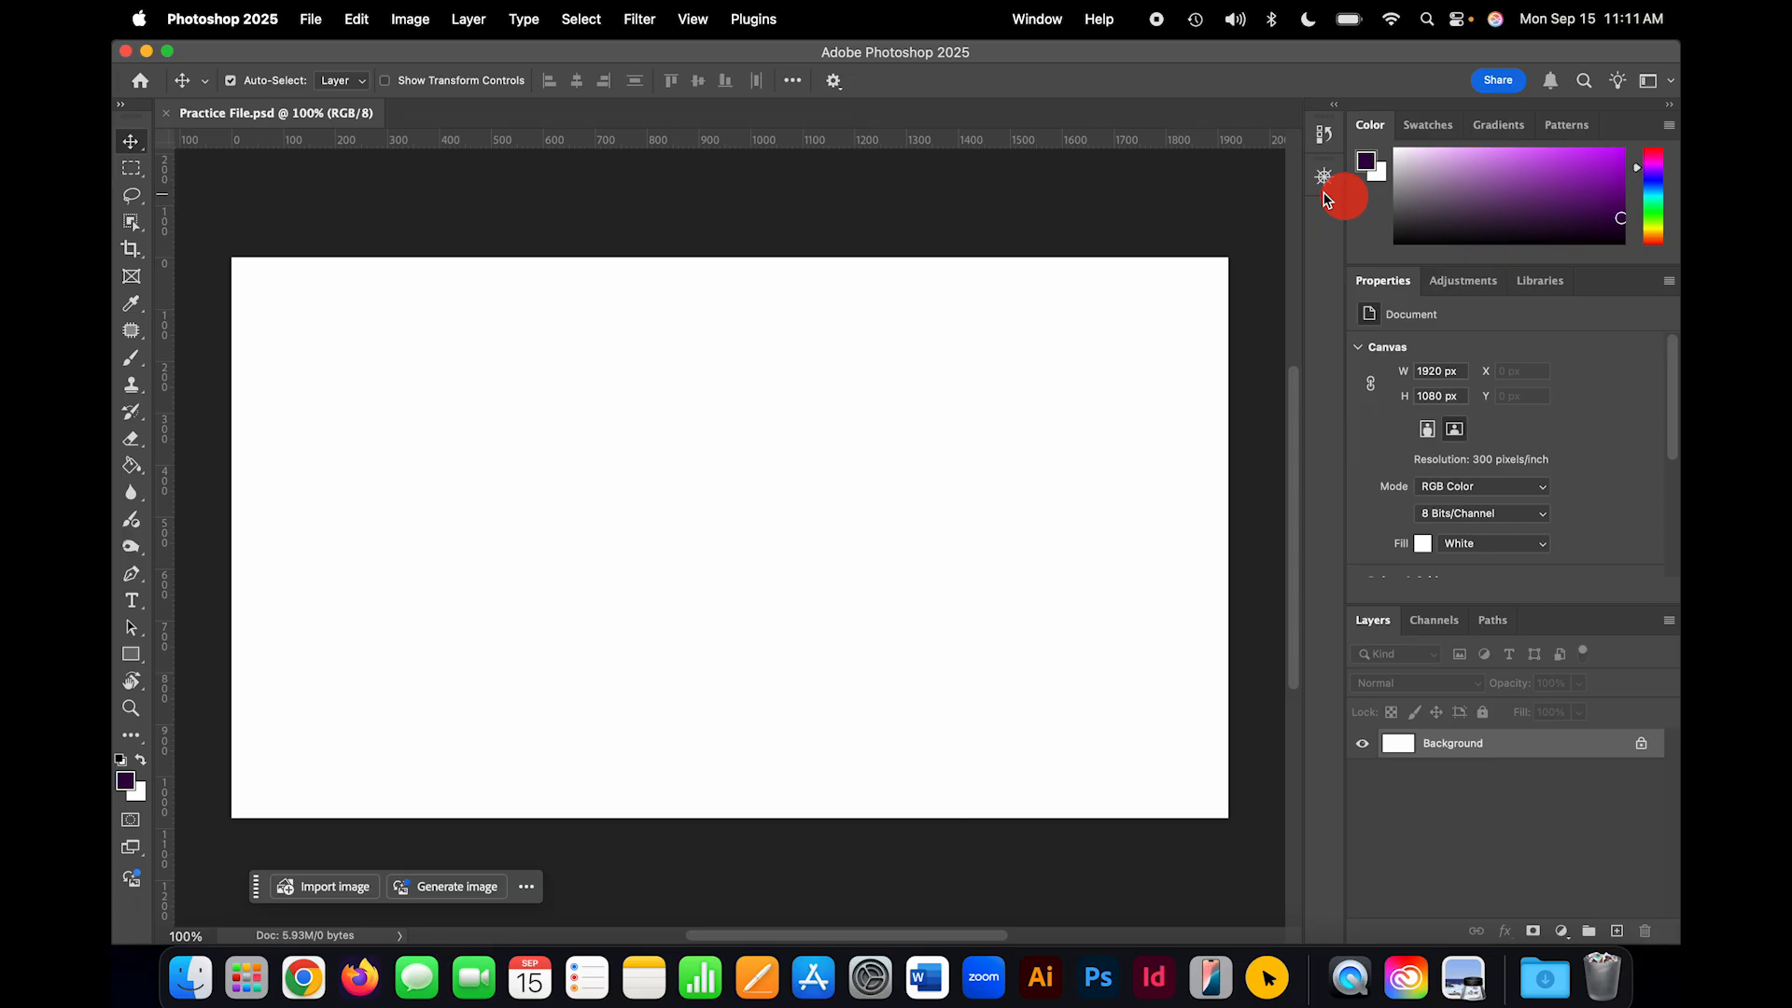
Step: Add the Layer Comps panel to the collapsed dock and close the Notes panel grouped with it
click(1027, 20)
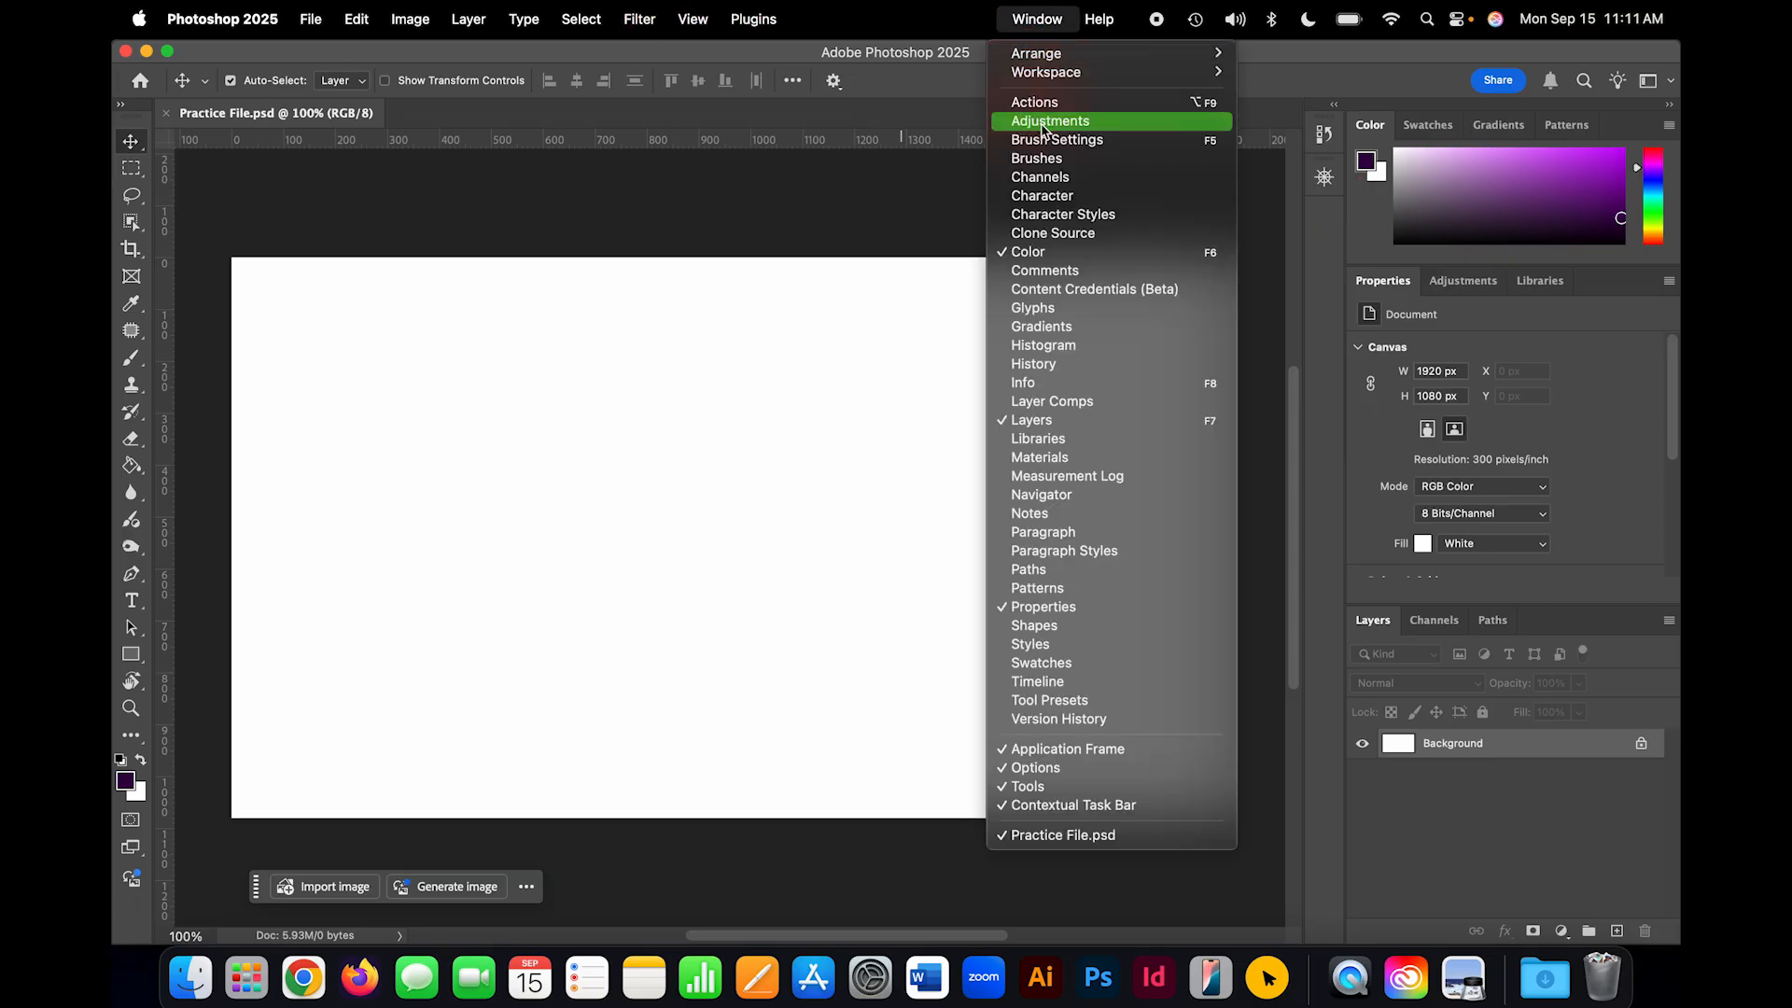
click(1068, 400)
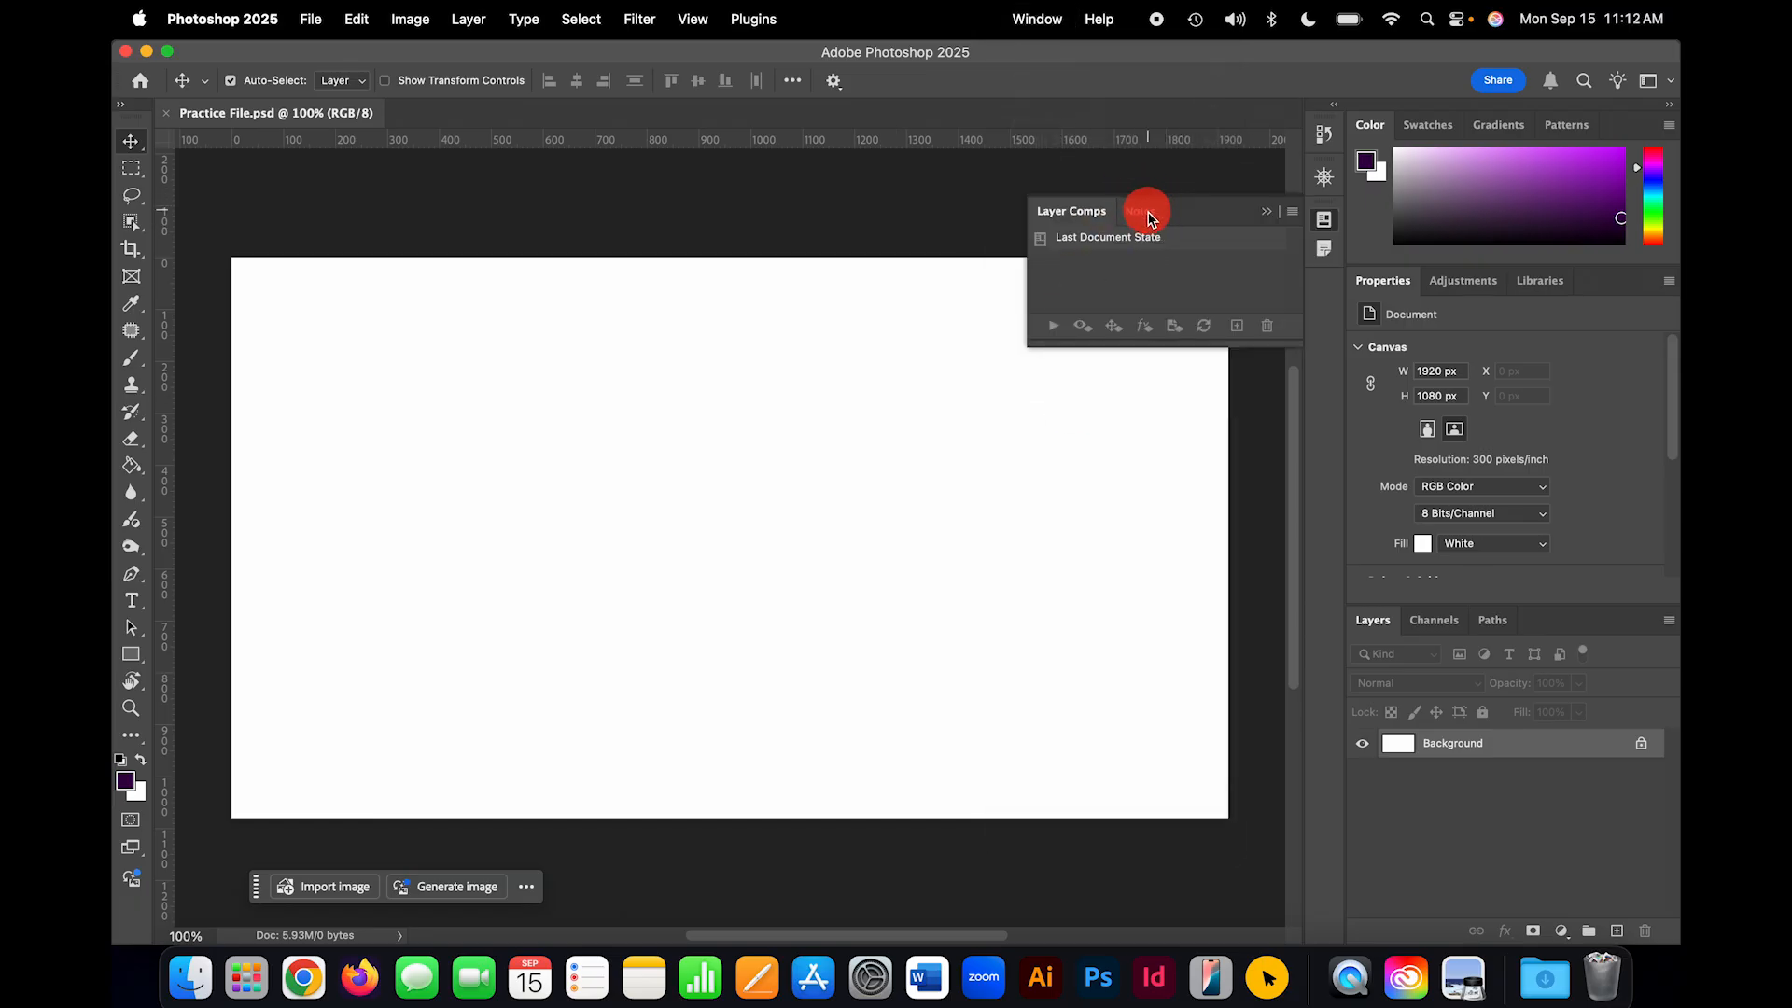
click(1148, 214)
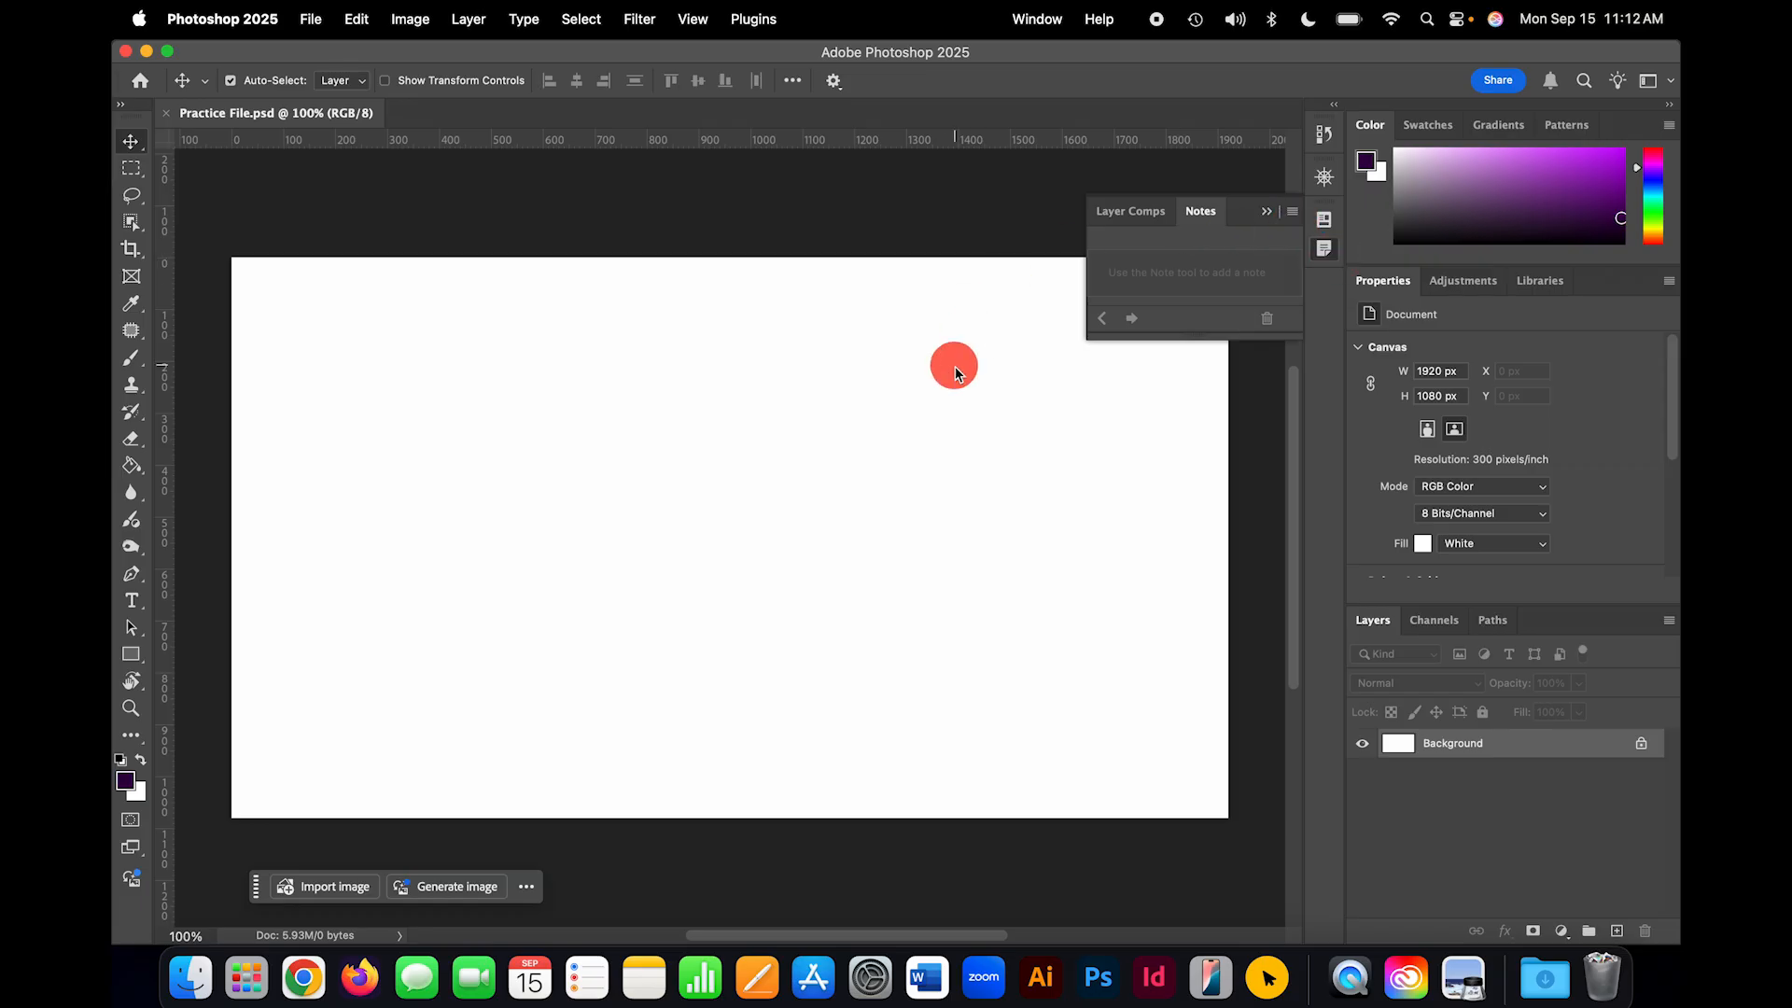
right_click(1290, 217)
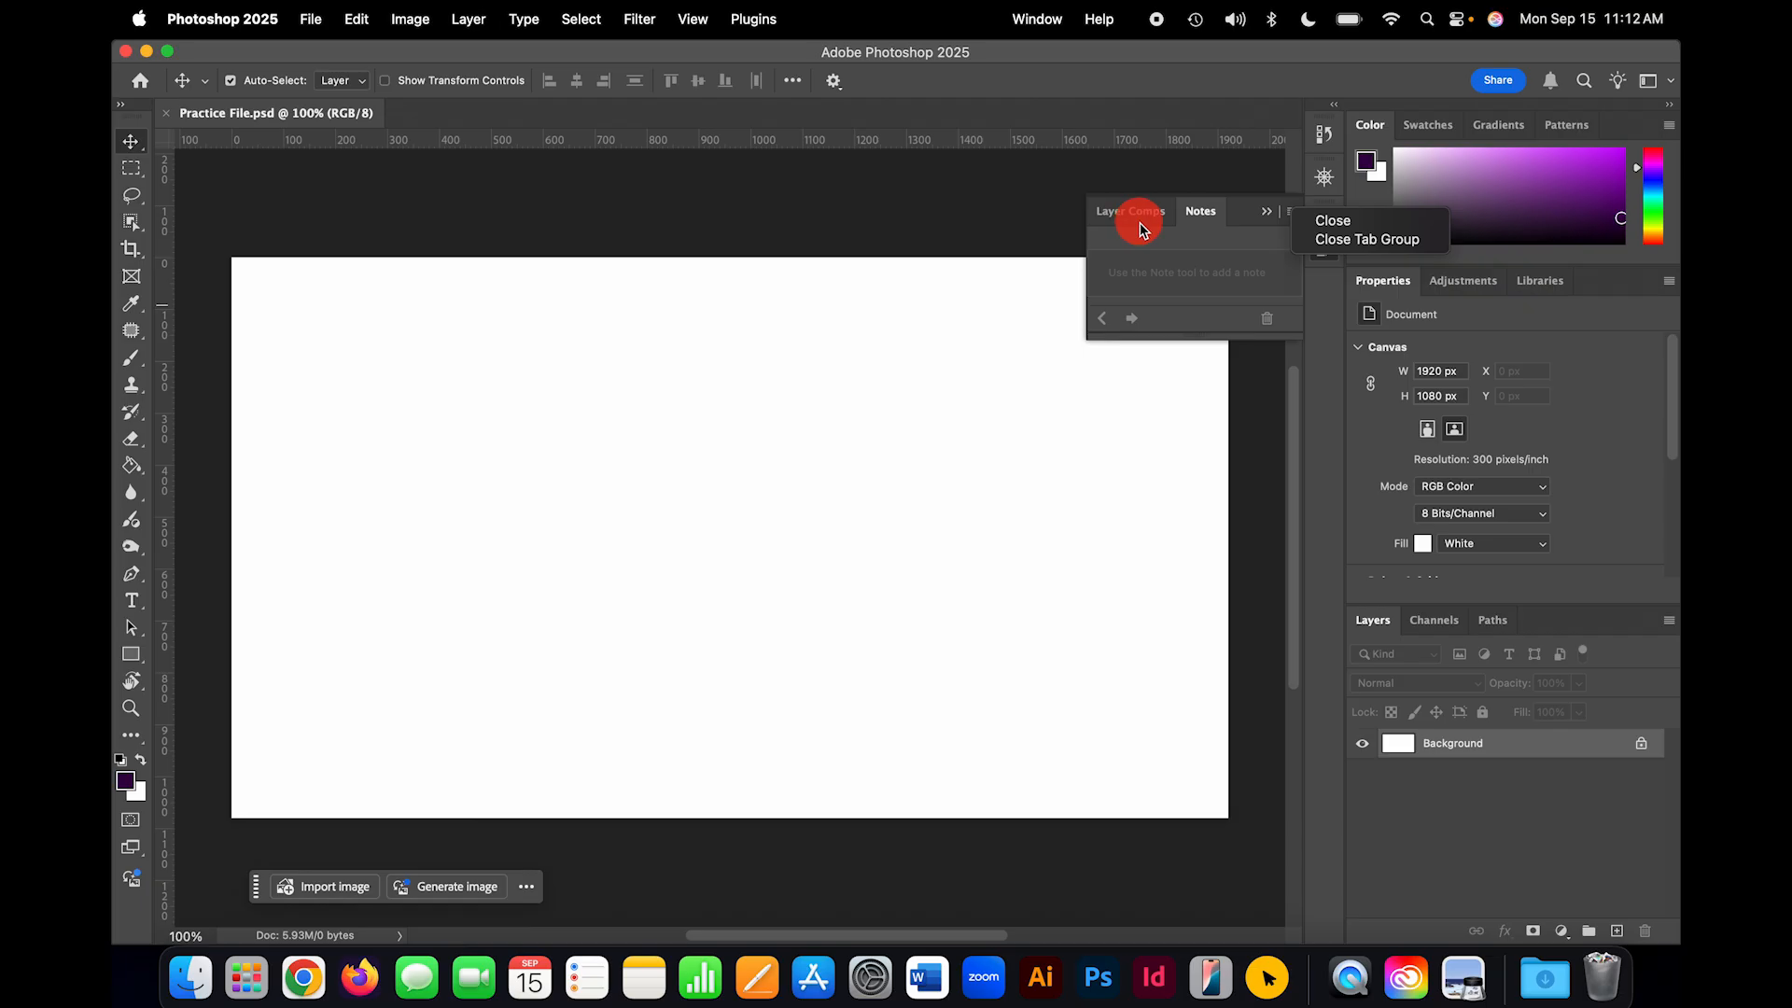
click(1359, 222)
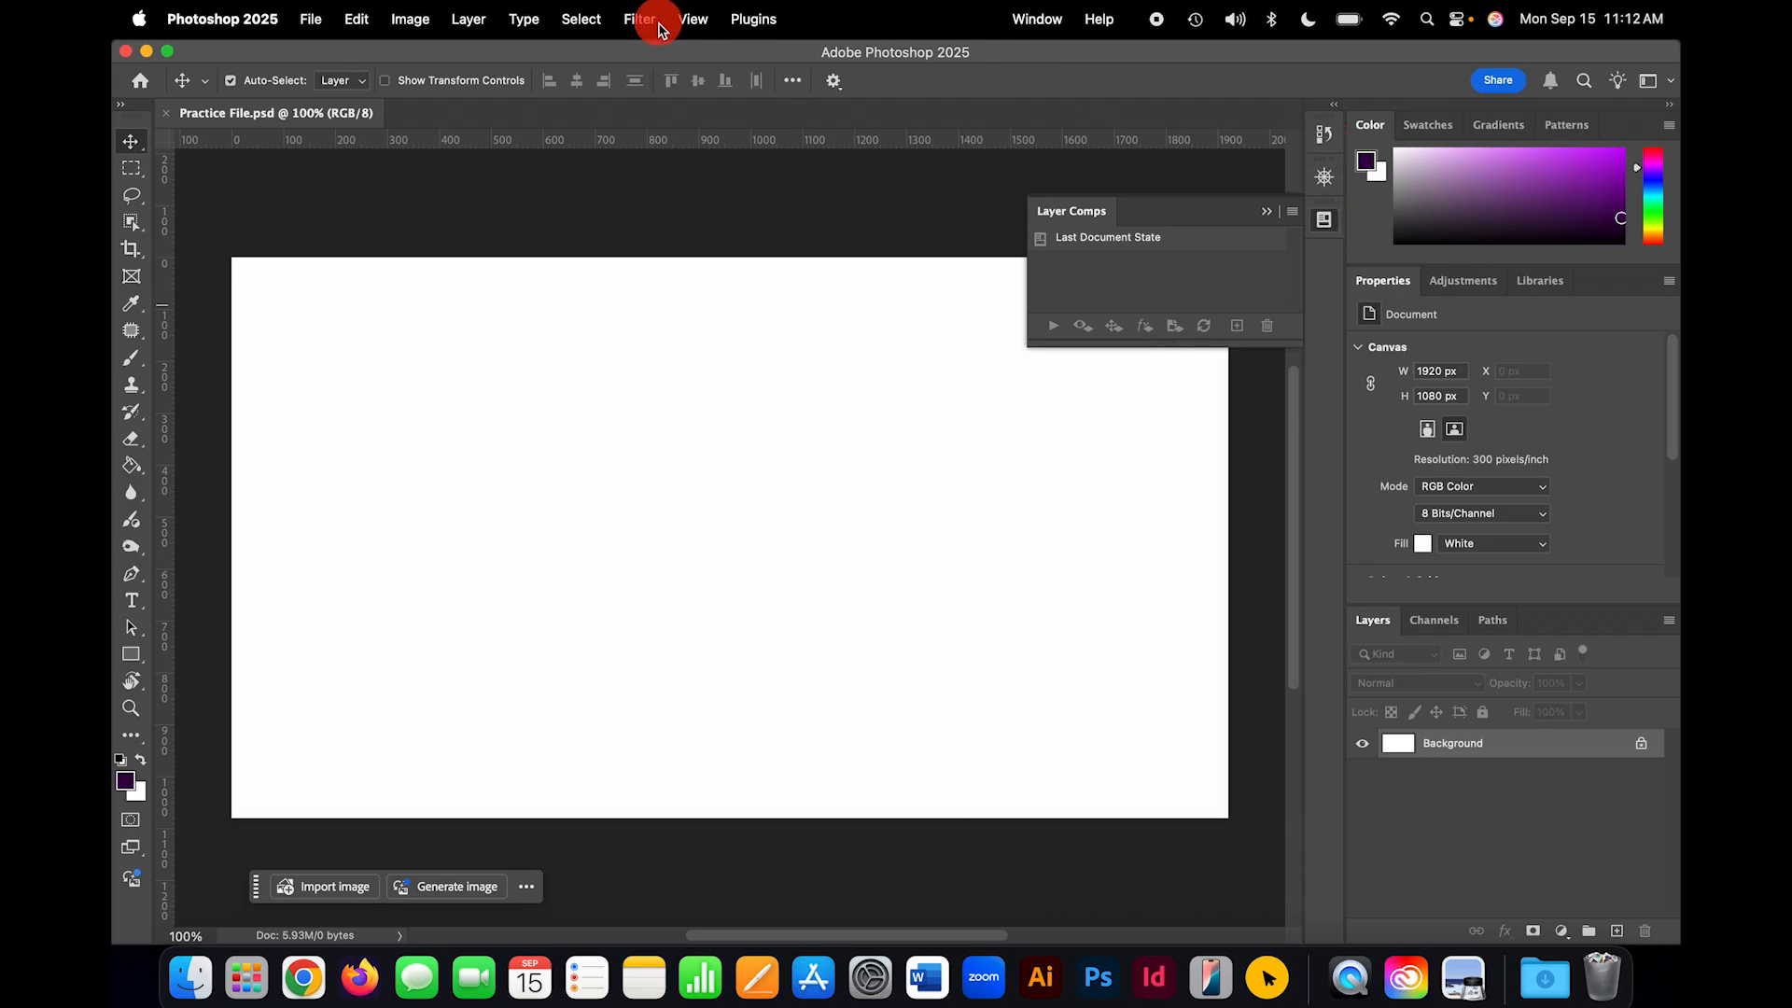
Step: Add the Character panel to the collapsed dock and view the Paragraph panel grouped with it
click(1037, 20)
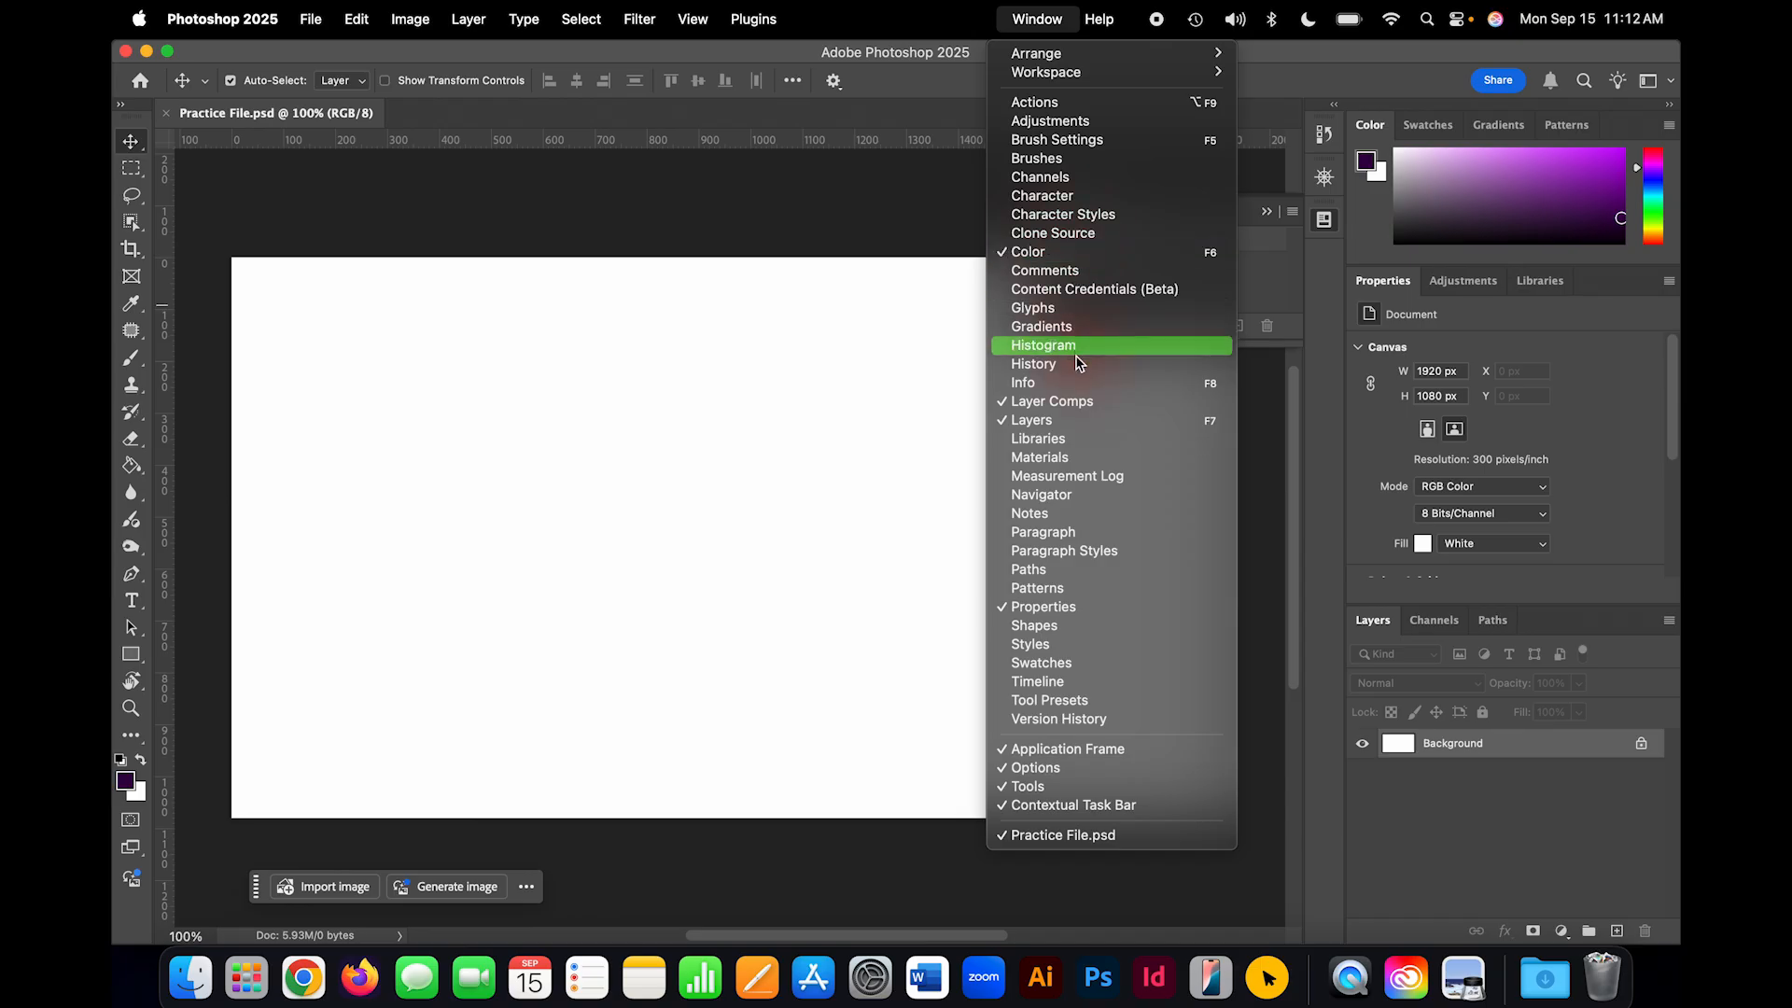
click(1060, 205)
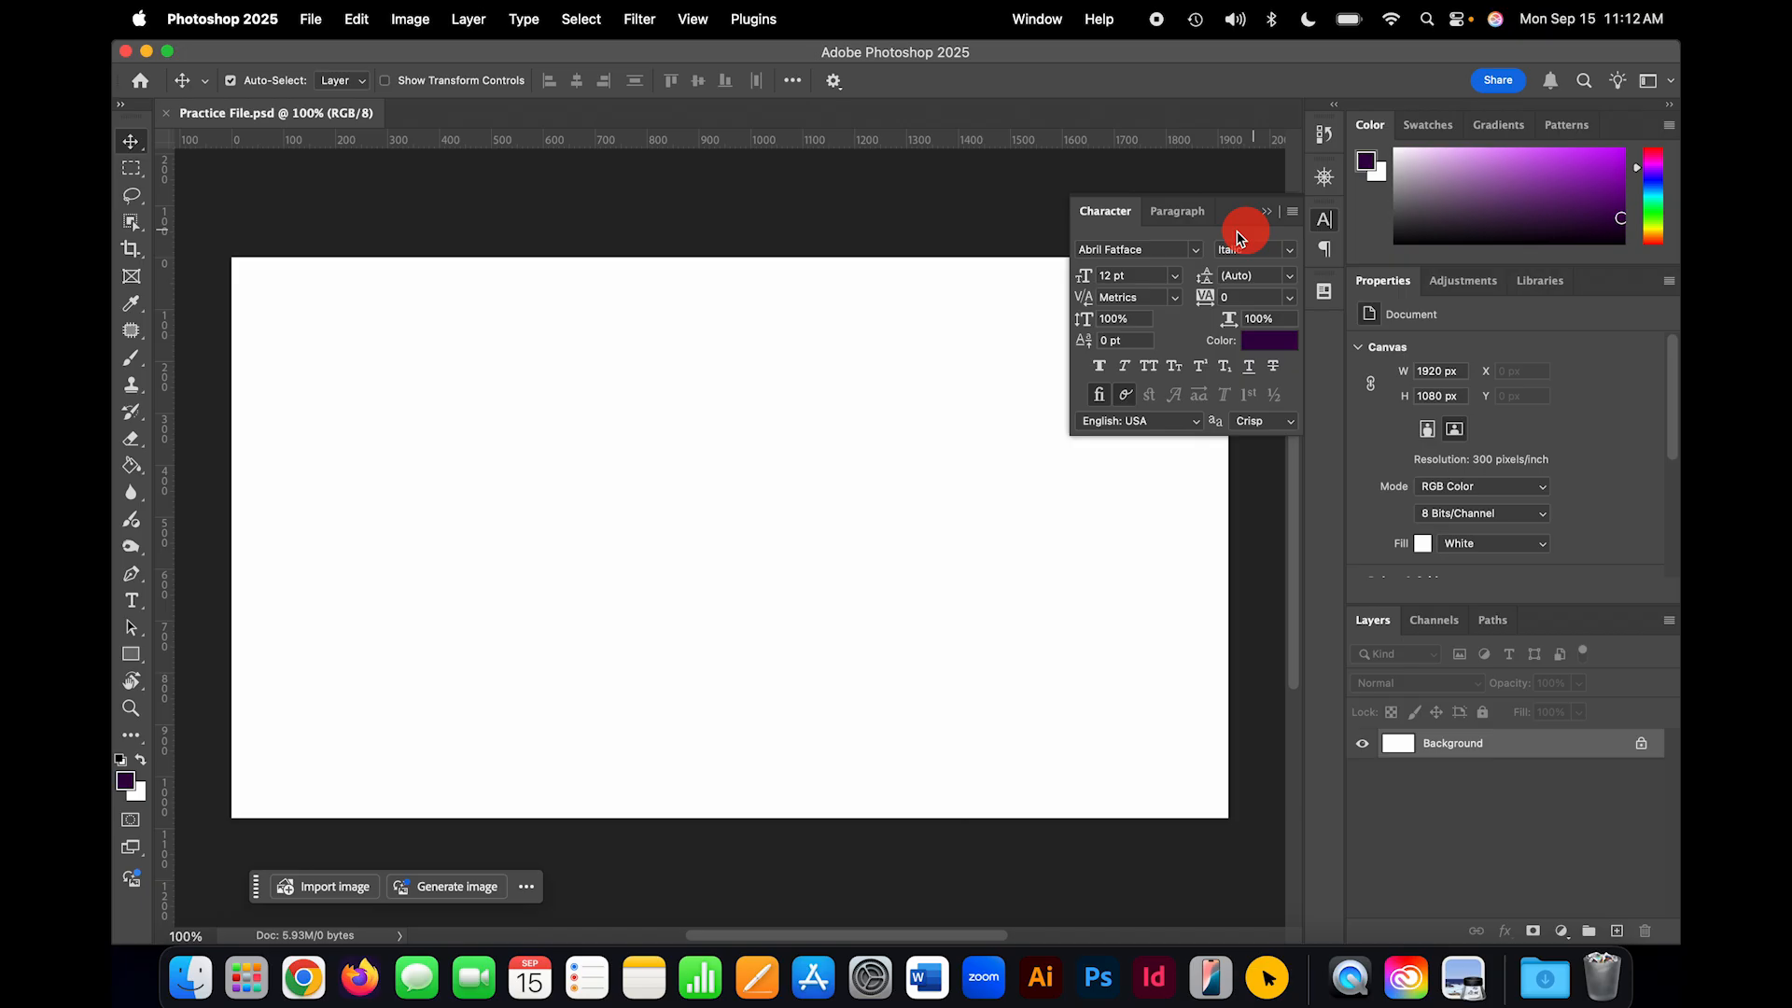
click(1178, 211)
click(1104, 210)
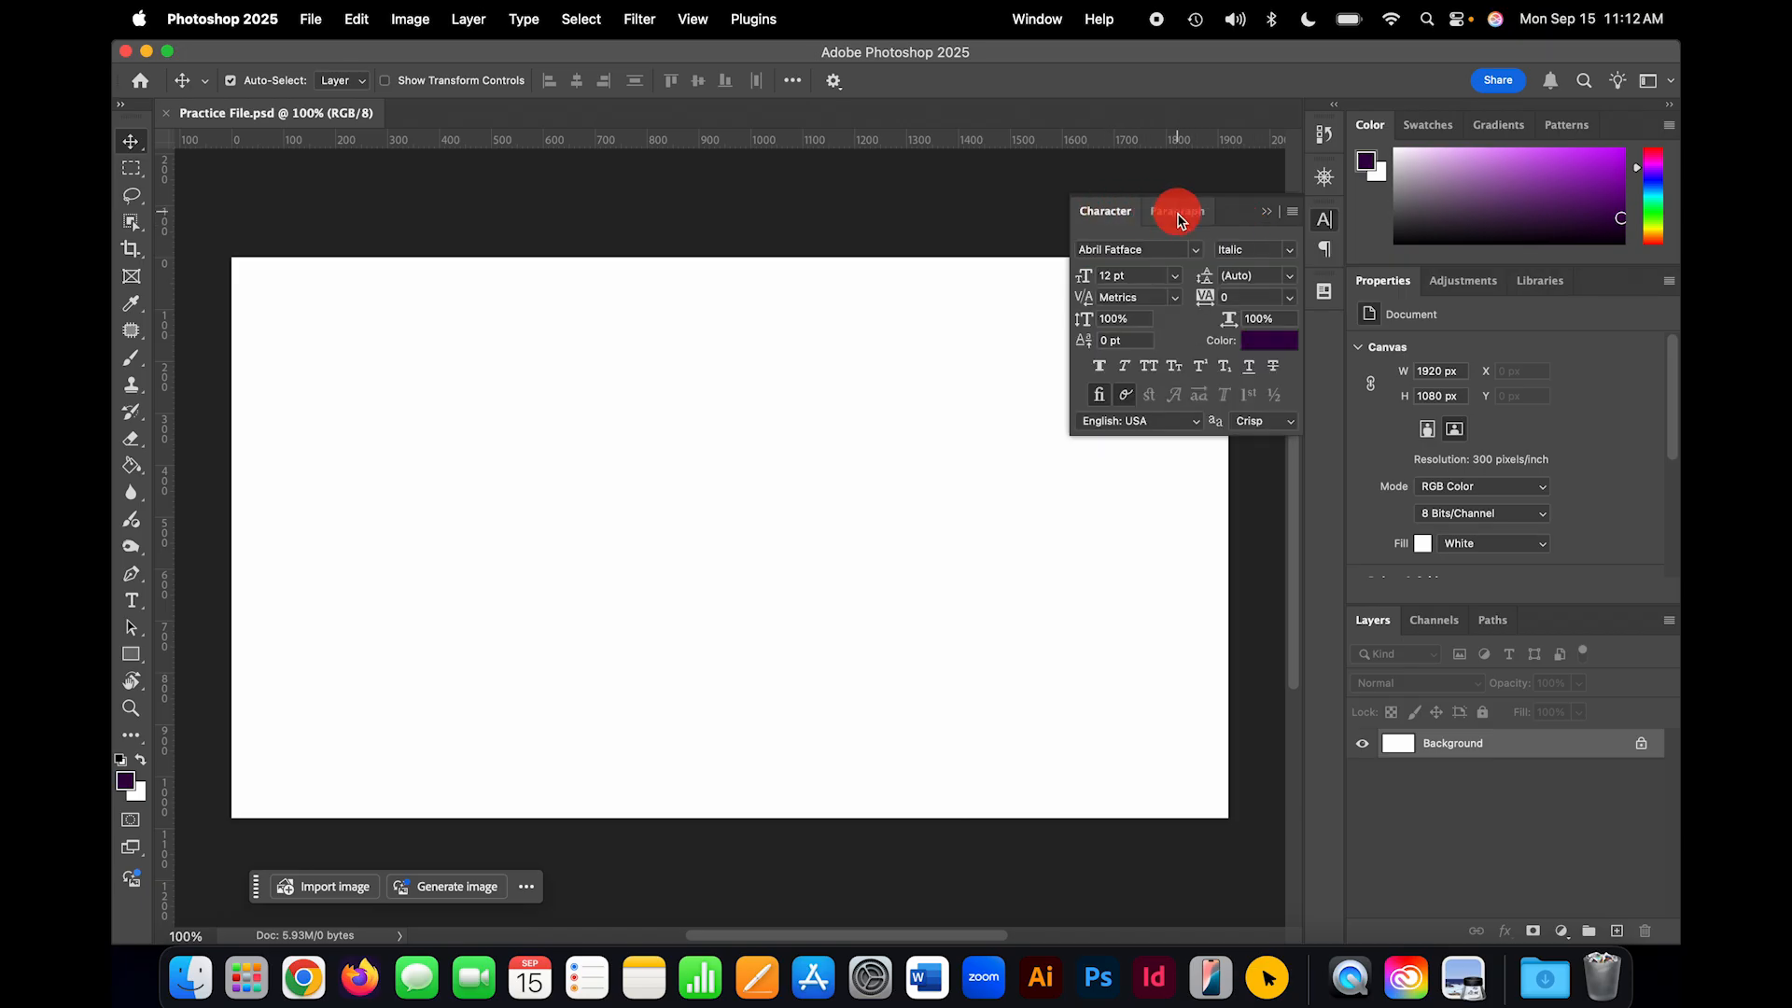
click(1178, 213)
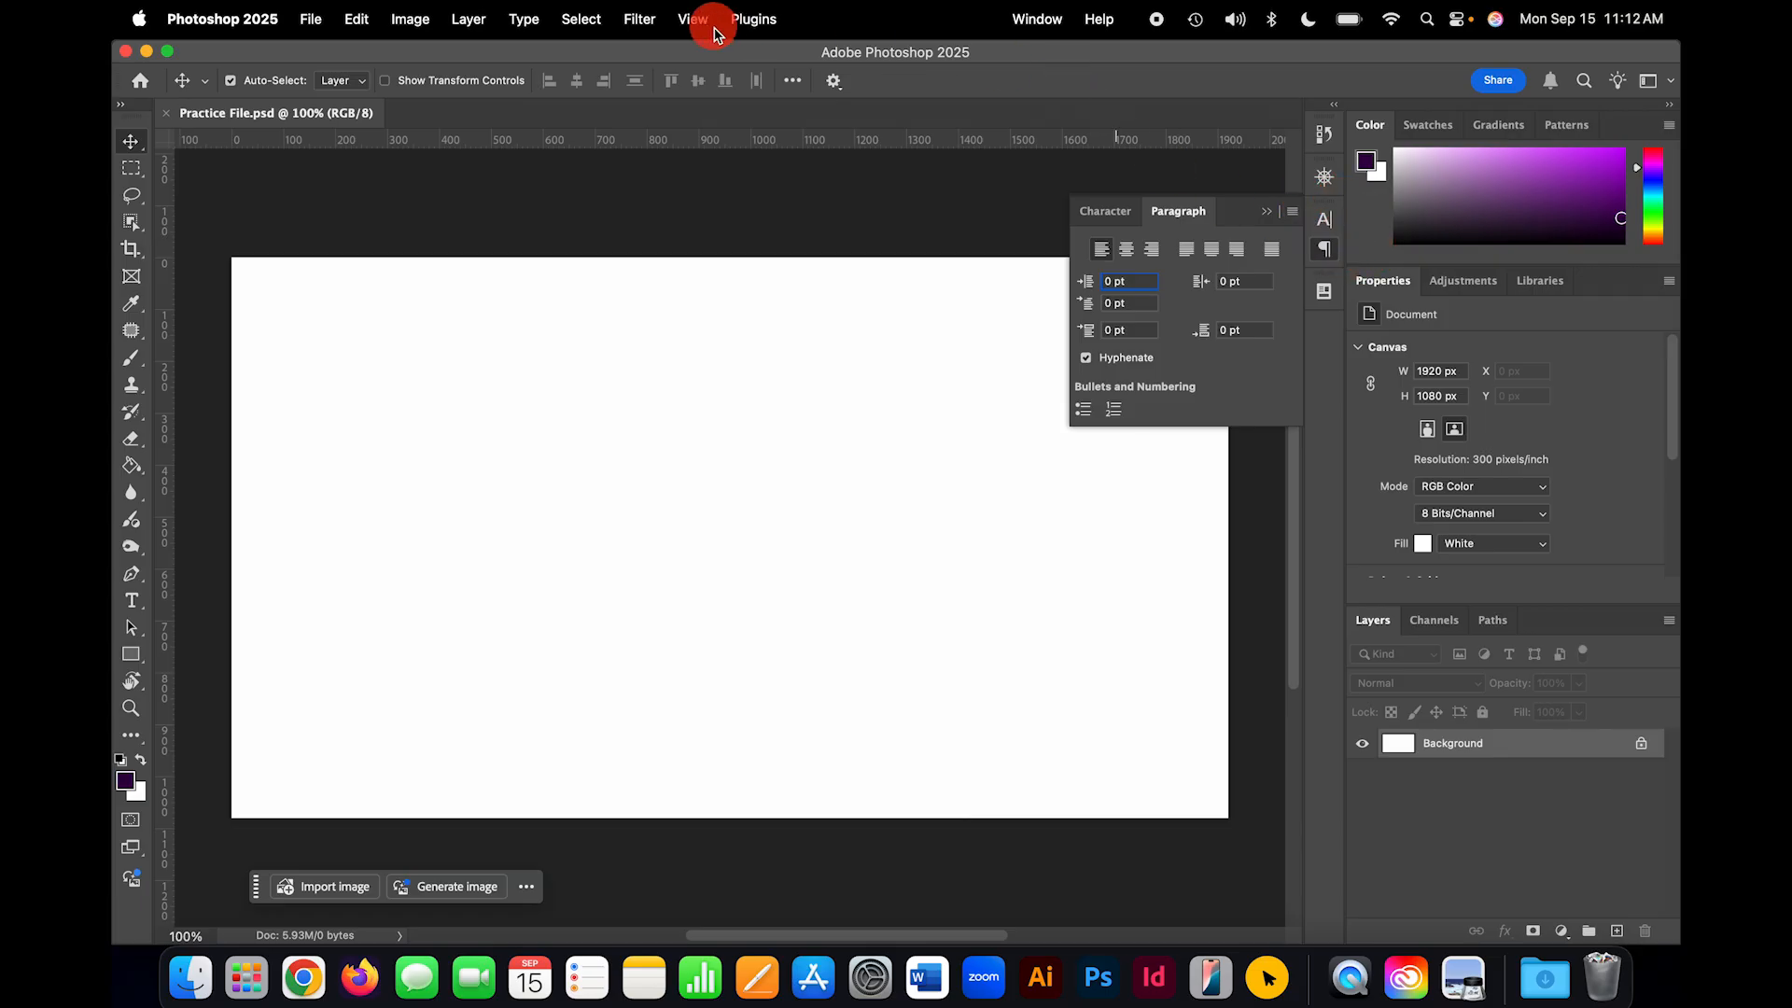
Step: Add the Brushes panel to the collapsed dock and view the Brush Settings panel grouped with it
click(1041, 20)
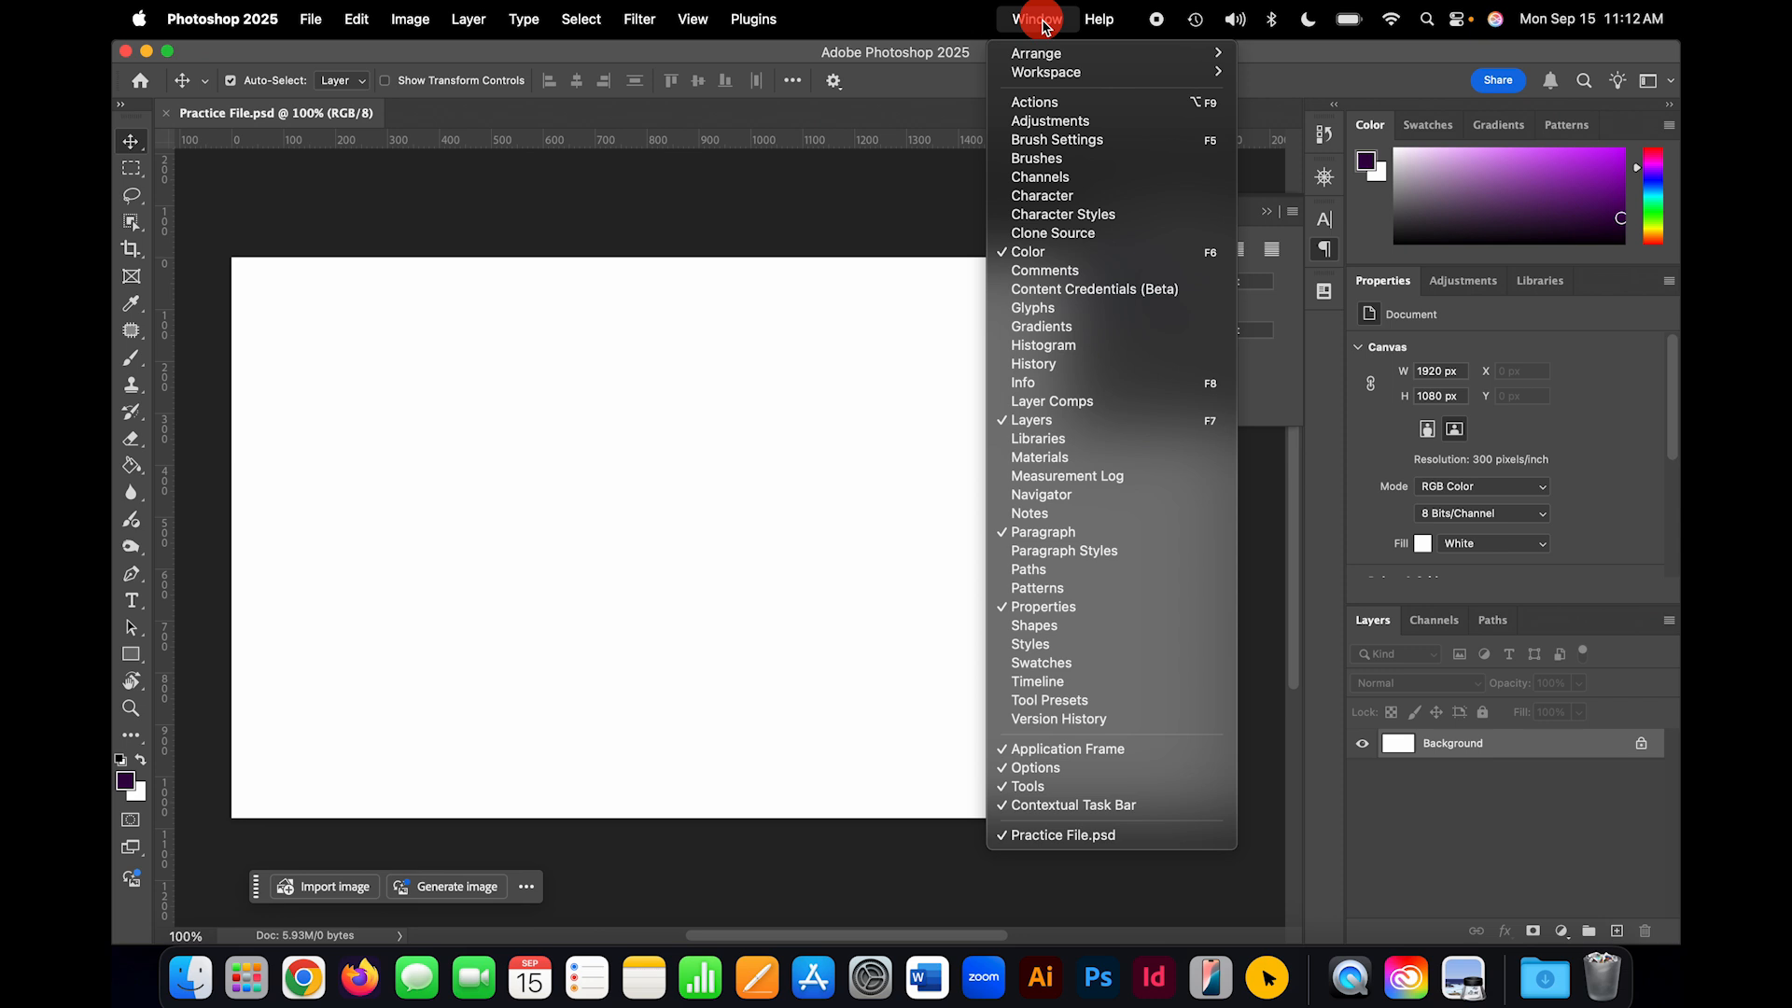
click(1058, 162)
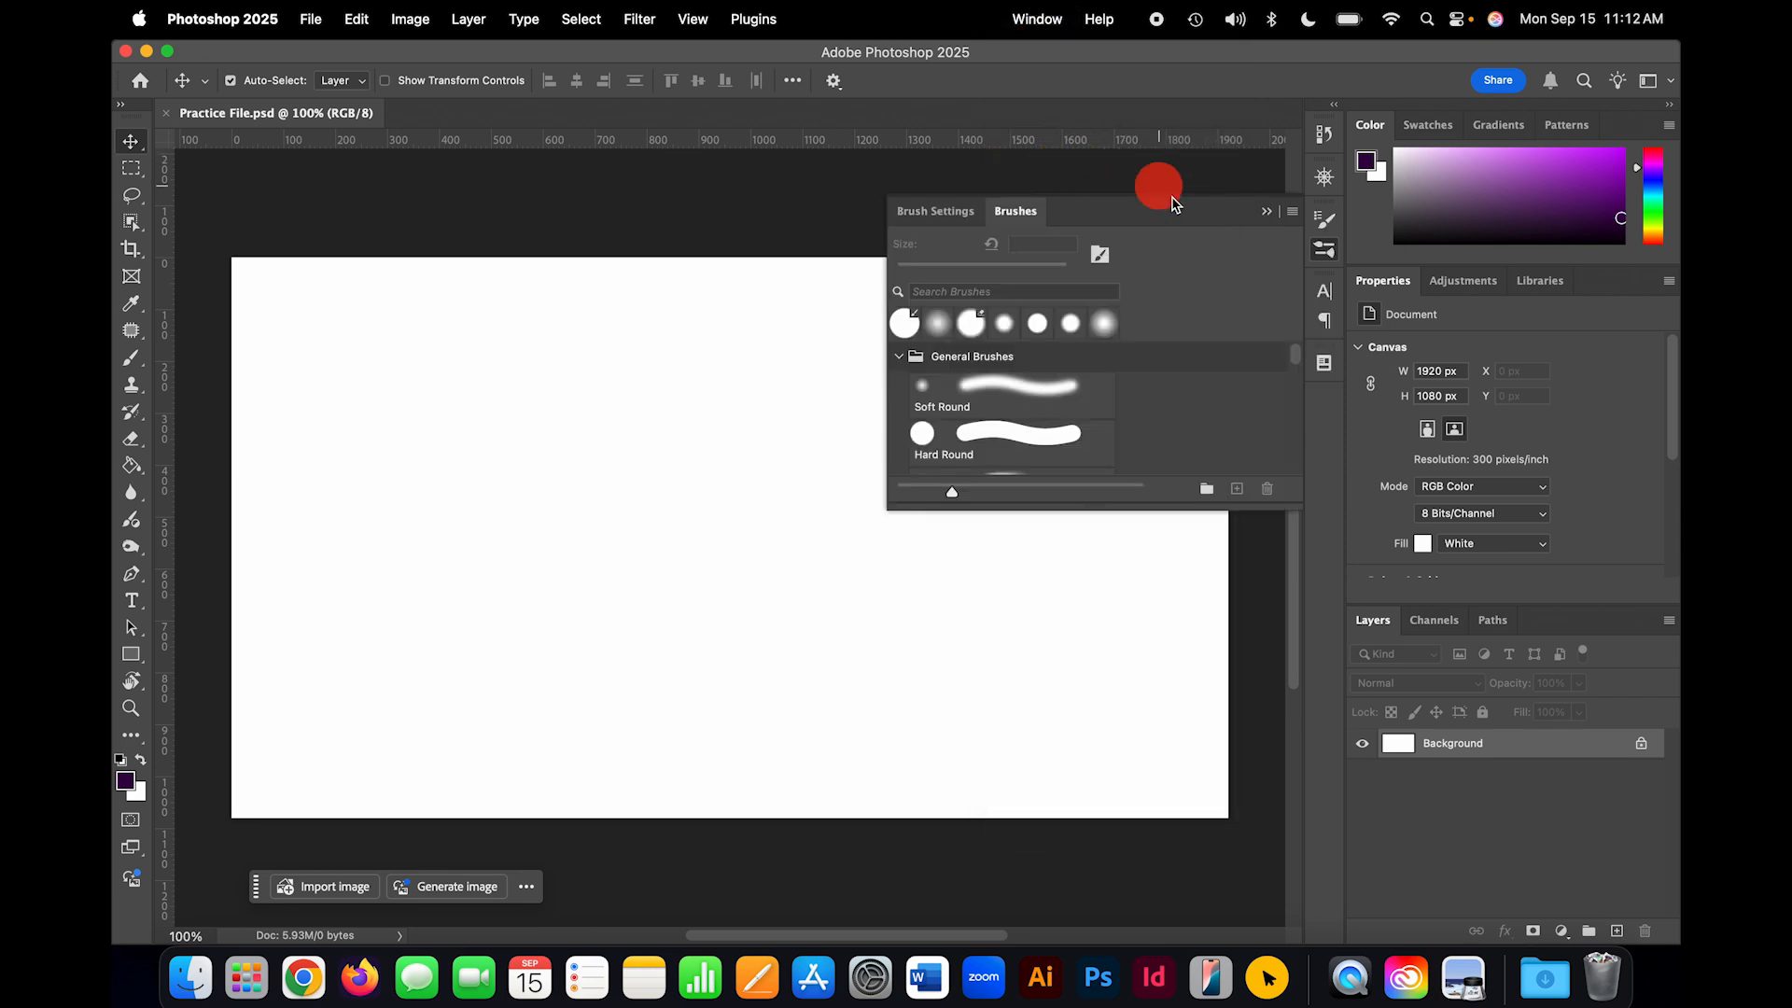
click(936, 215)
click(1037, 213)
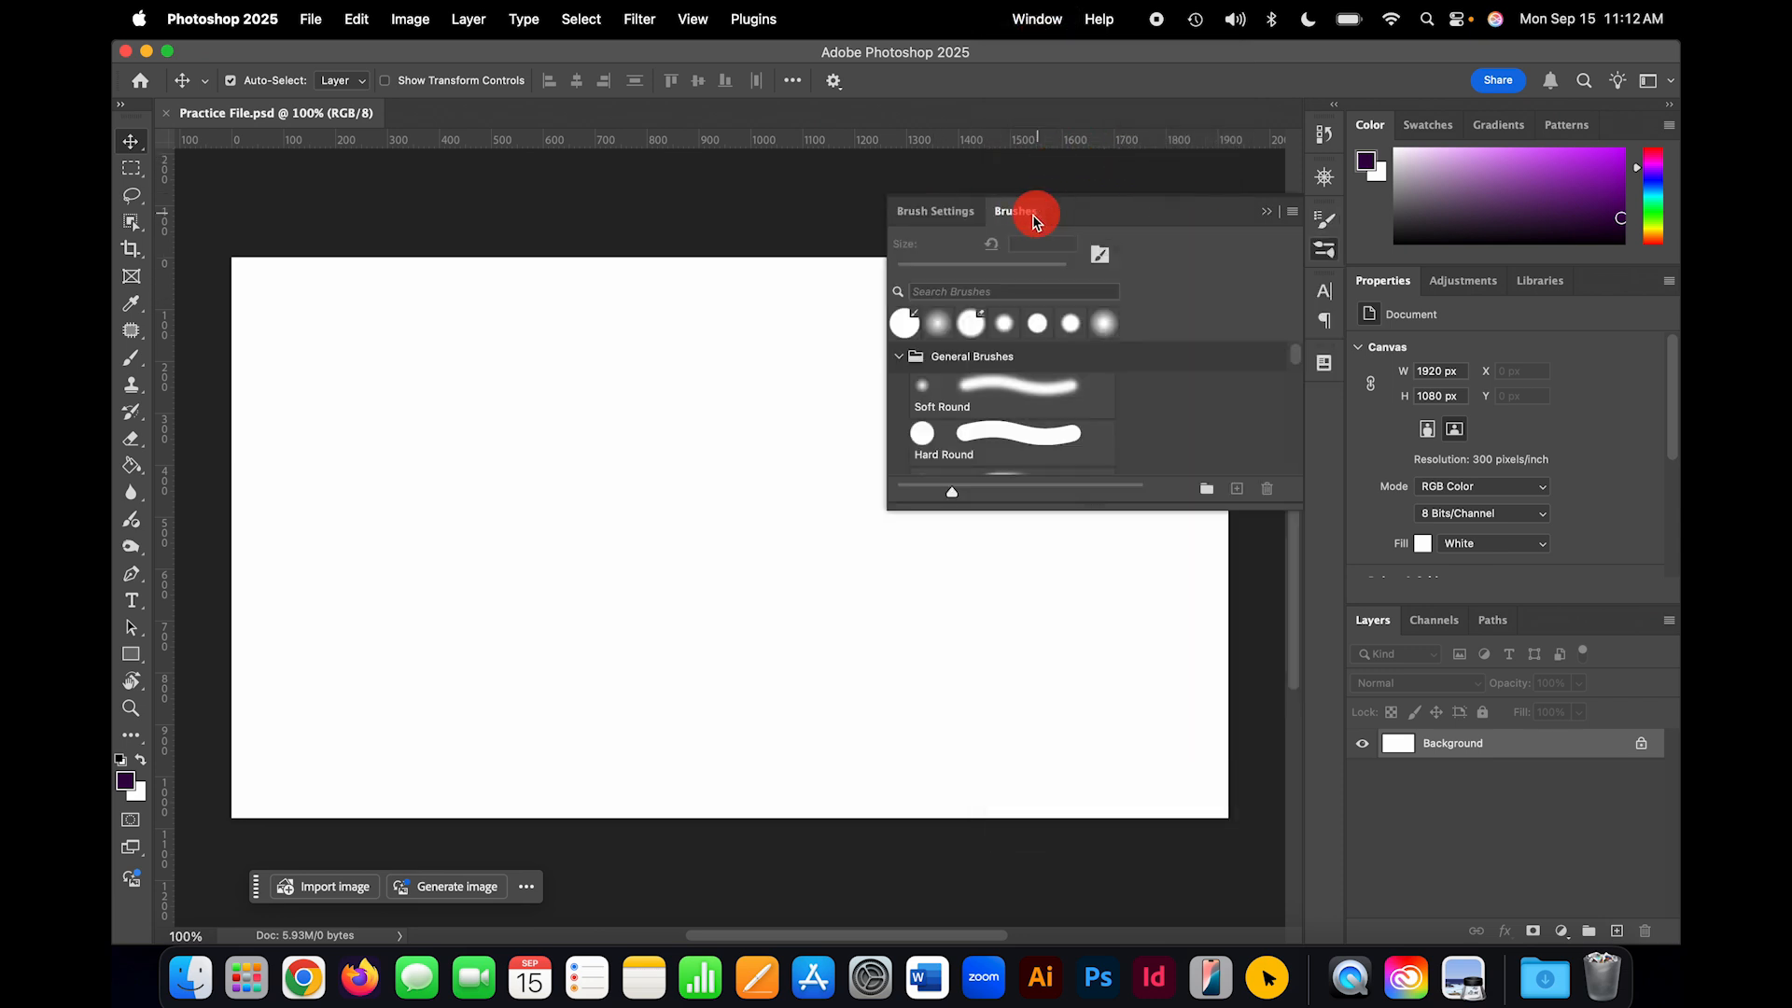
click(945, 212)
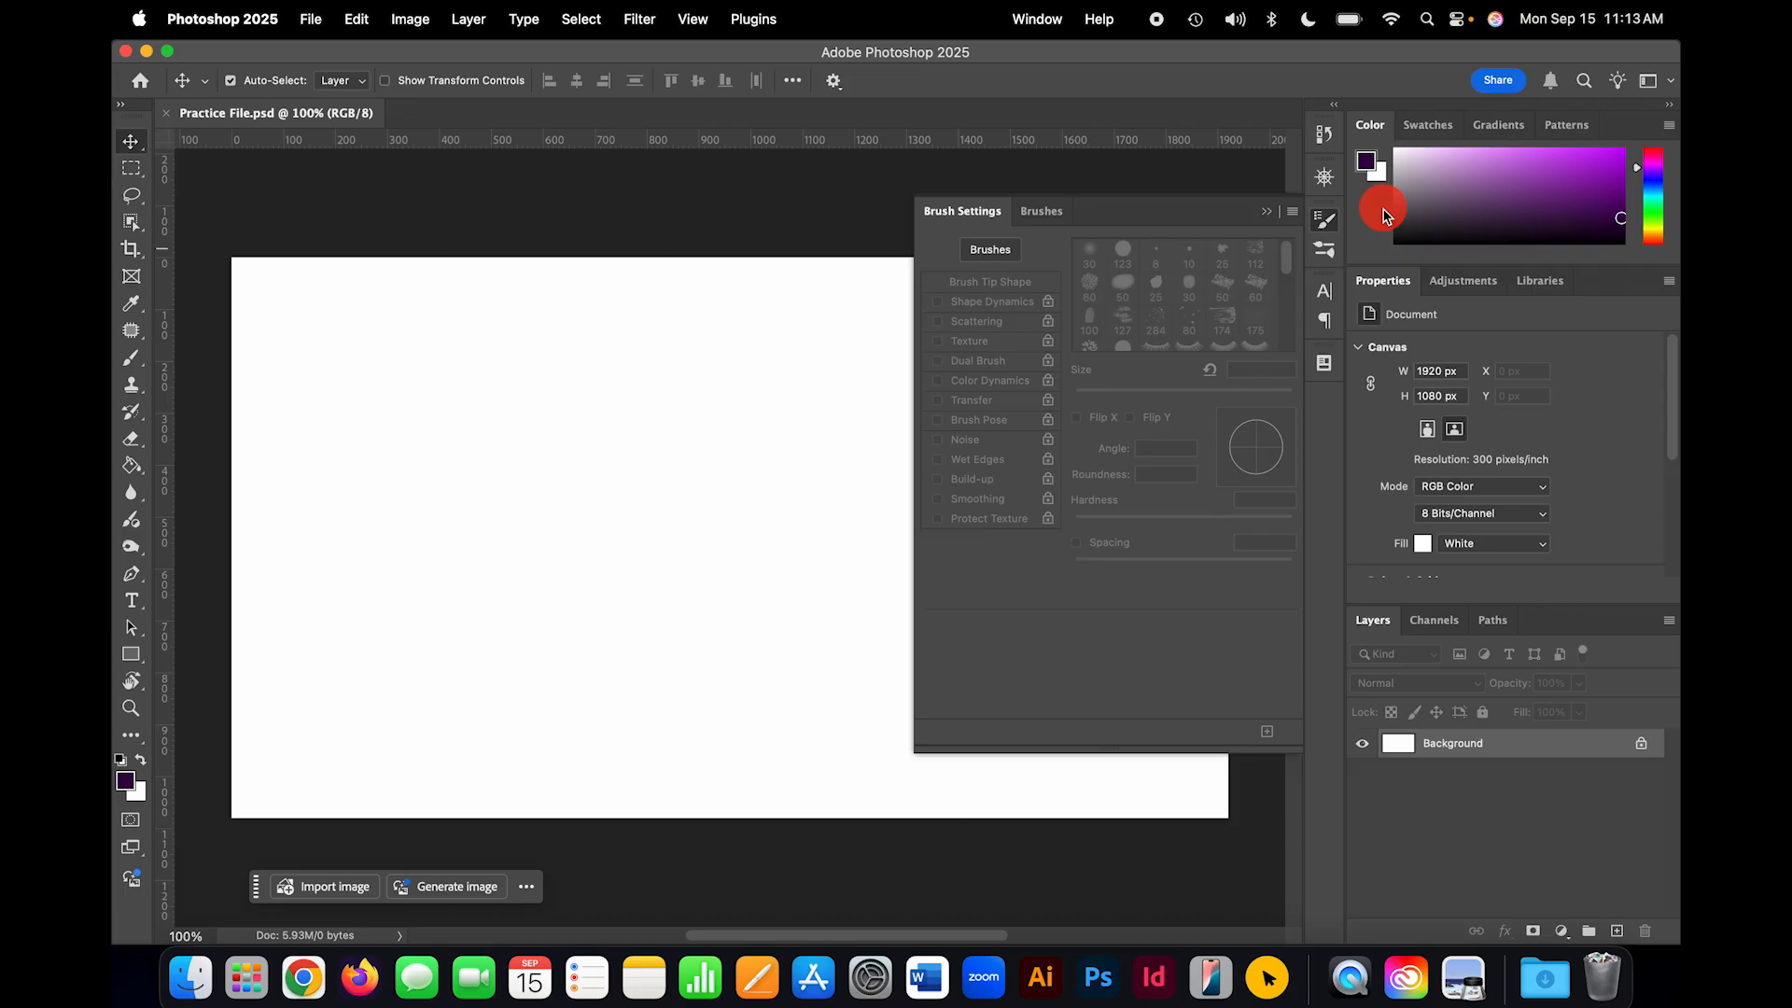
Step: Reorder the collapsed dock with the Brush Settings and Brushes group below Layer Comps and Navigator above History
mouse_move(1333, 208)
mouse_down()
mouse_move(1338, 279)
mouse_move(1319, 280)
mouse_move(1337, 394)
mouse_up()
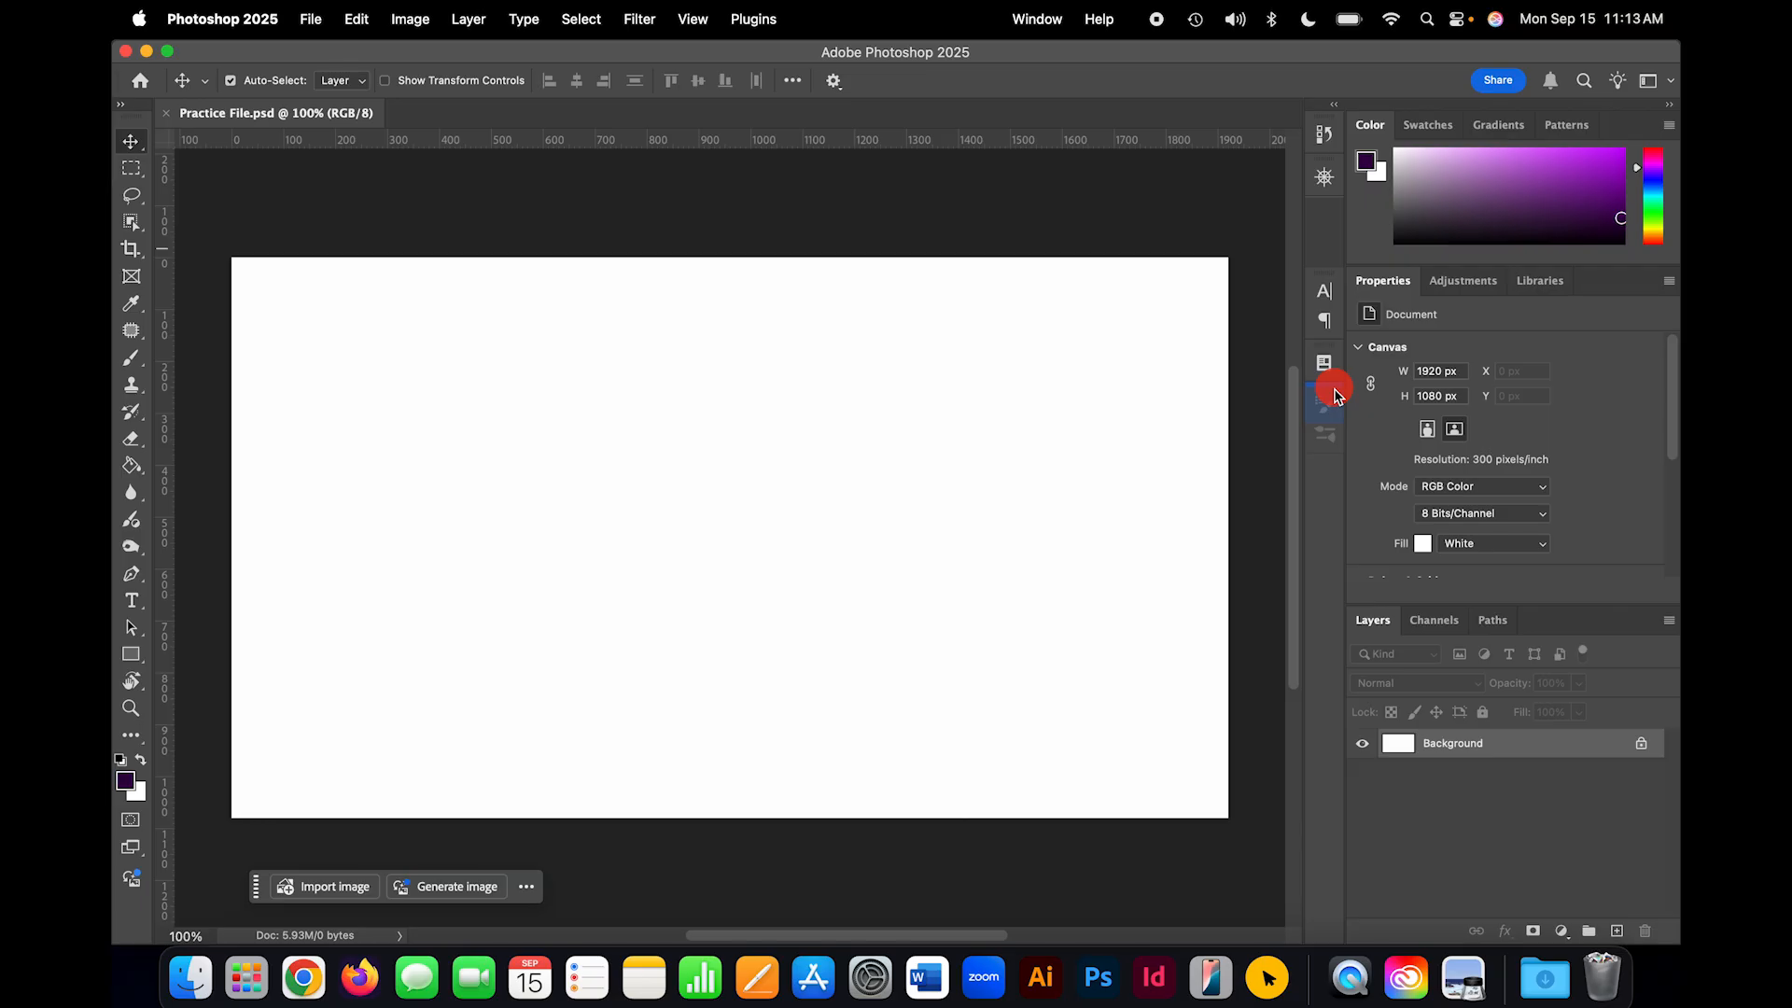
drag(1335, 396, 1335, 394)
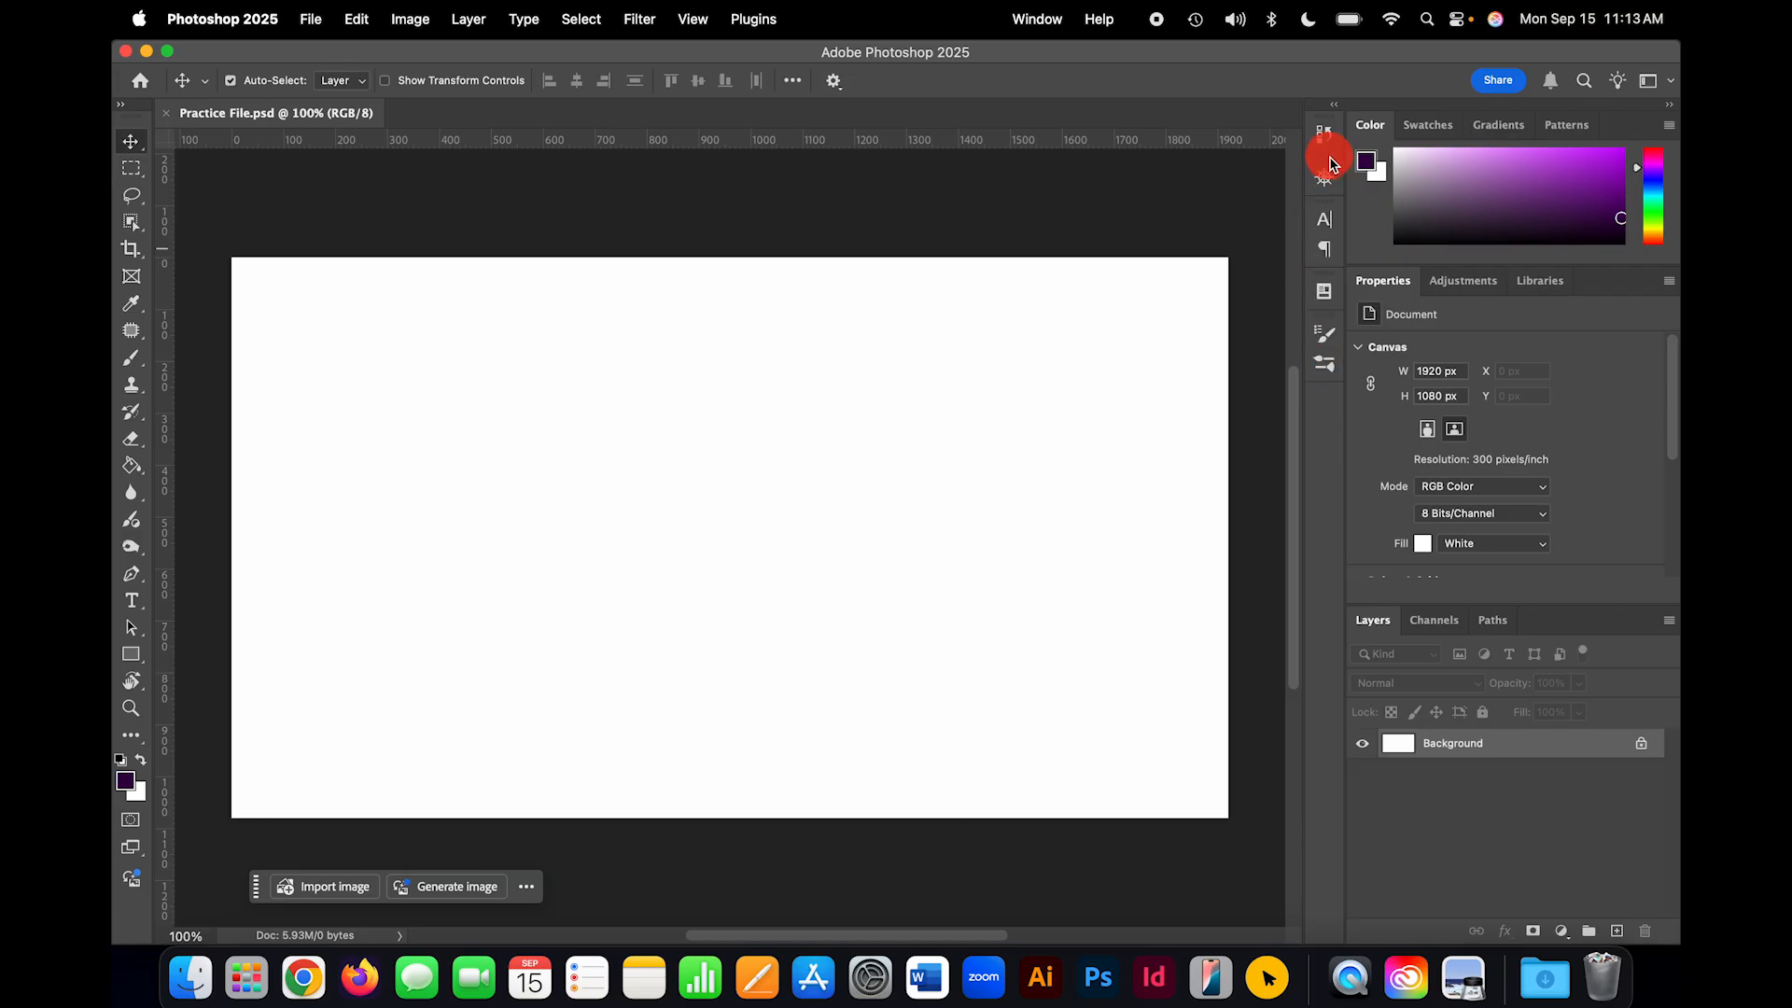
drag(1331, 166, 1332, 110)
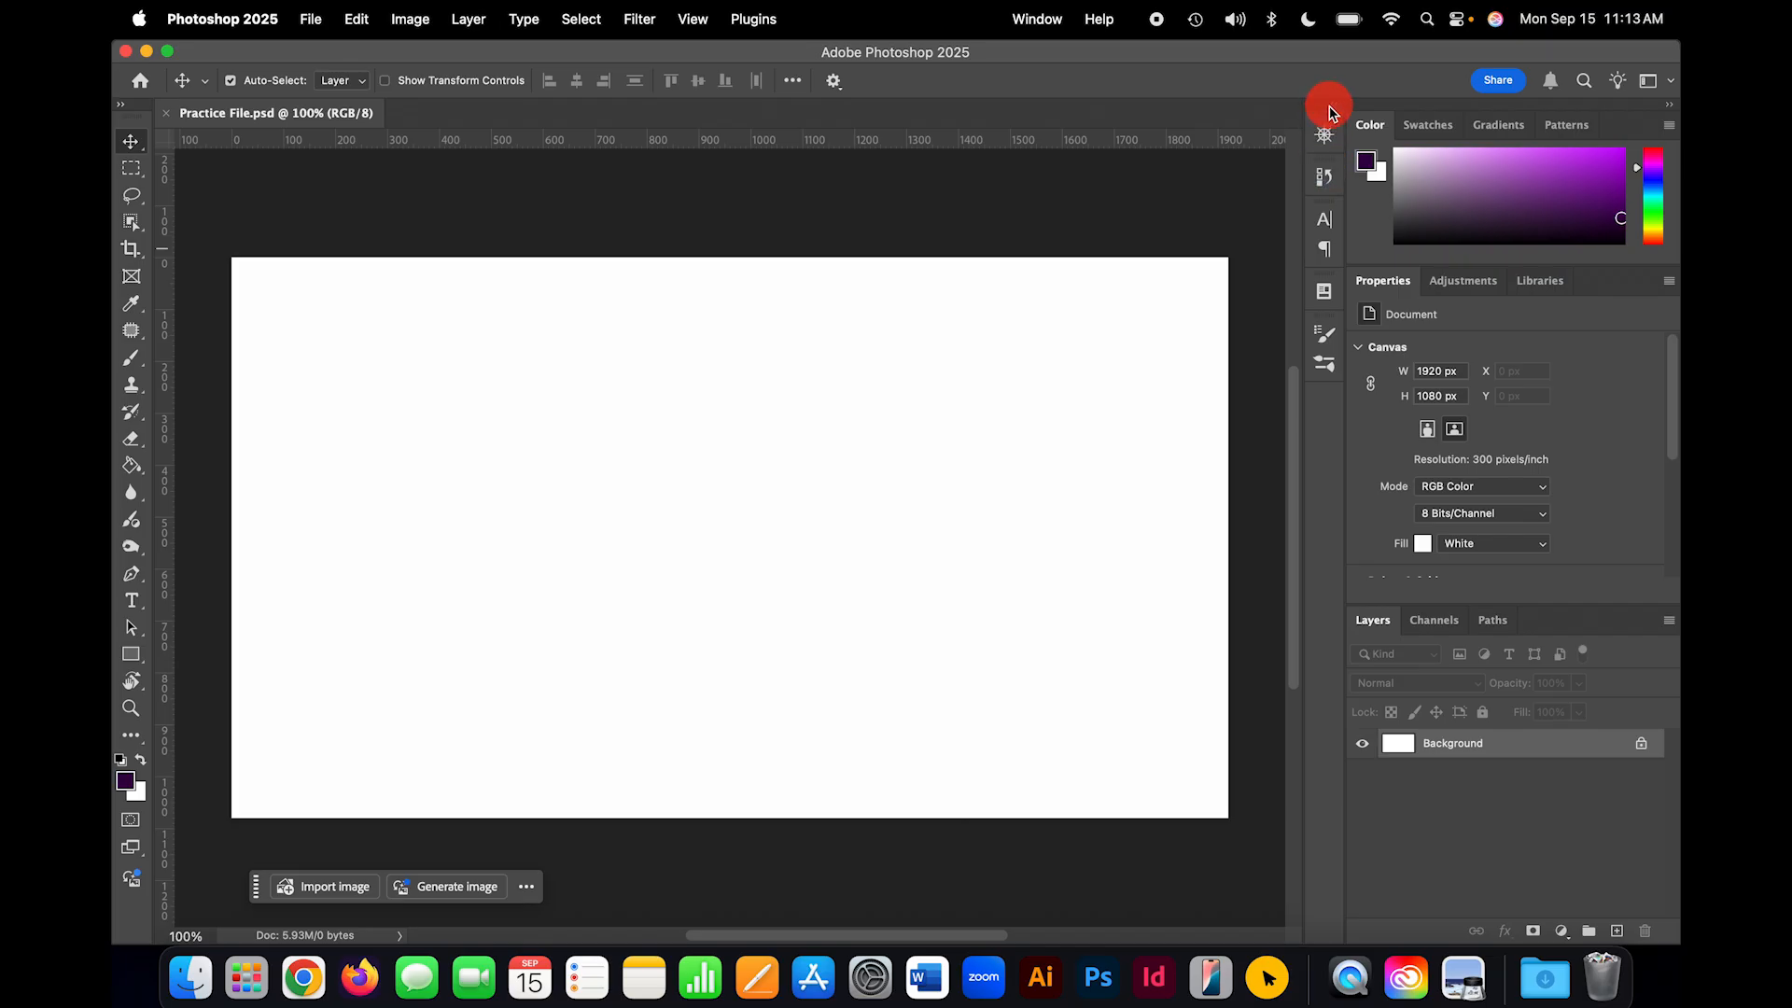
Step: Preview the Layer Comps and History panels, and combine Layer Comps with History in one group in the collapsed dock
click(1326, 291)
click(1326, 291)
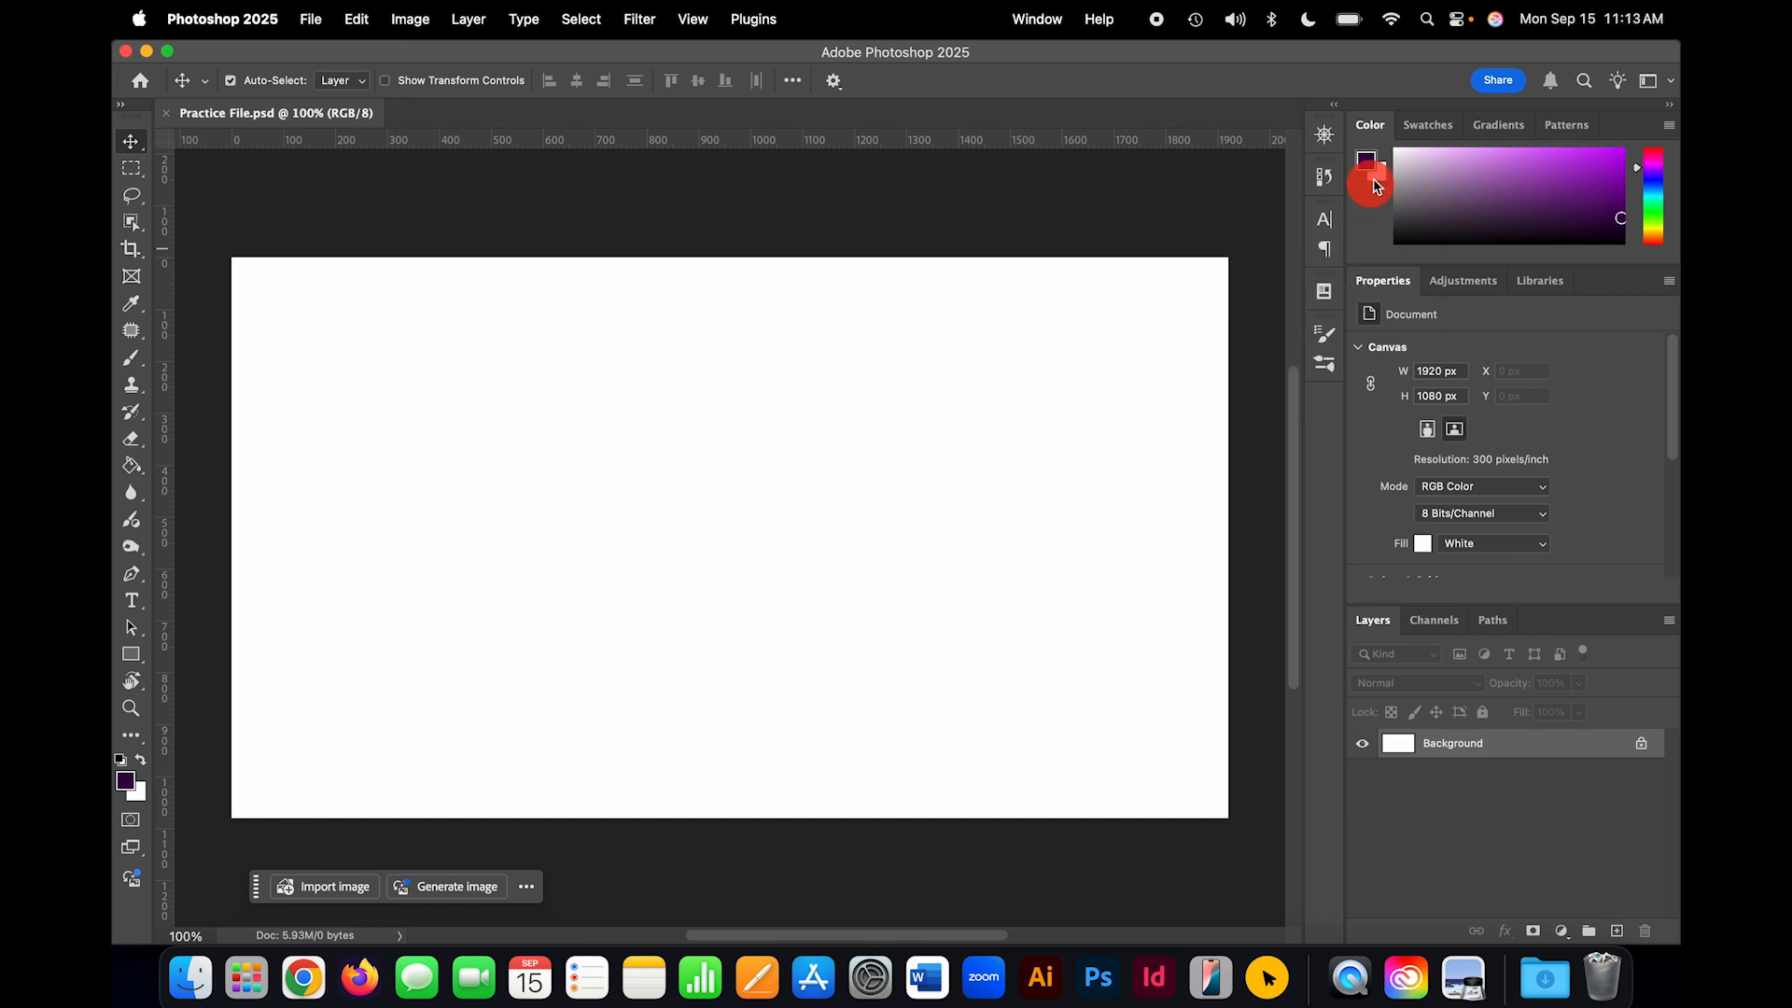
click(1324, 175)
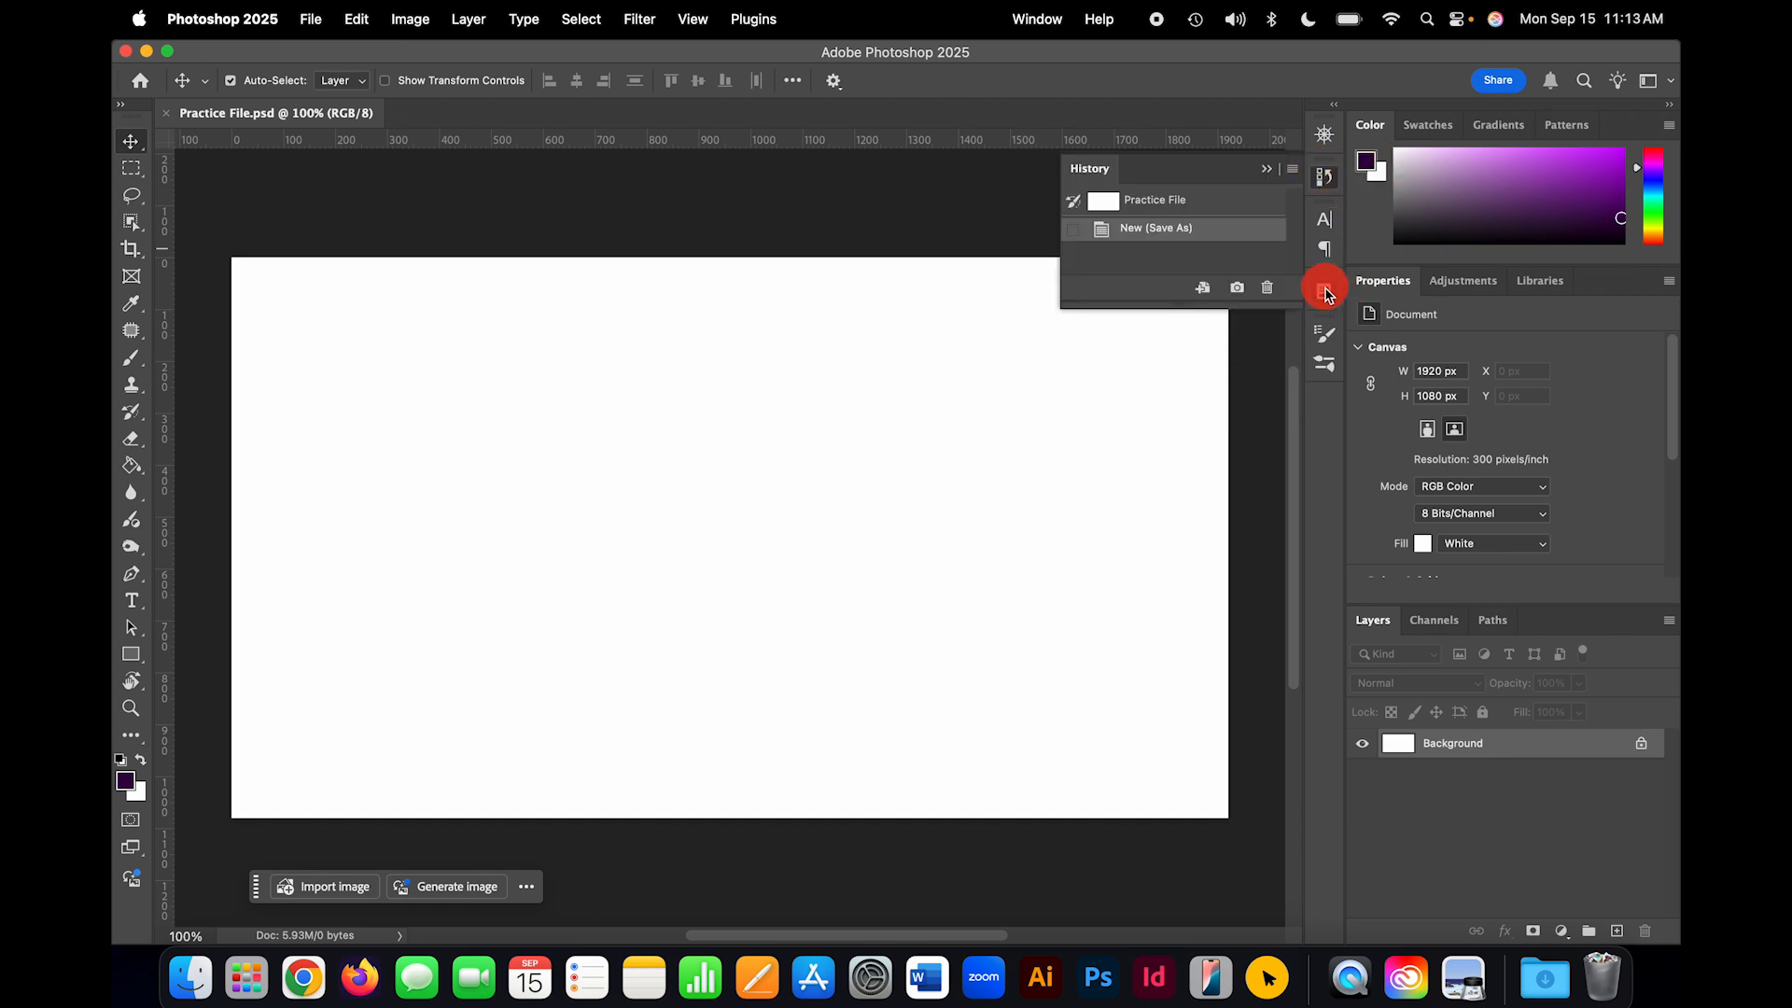
click(1325, 290)
click(1324, 175)
drag(1324, 280, 1332, 182)
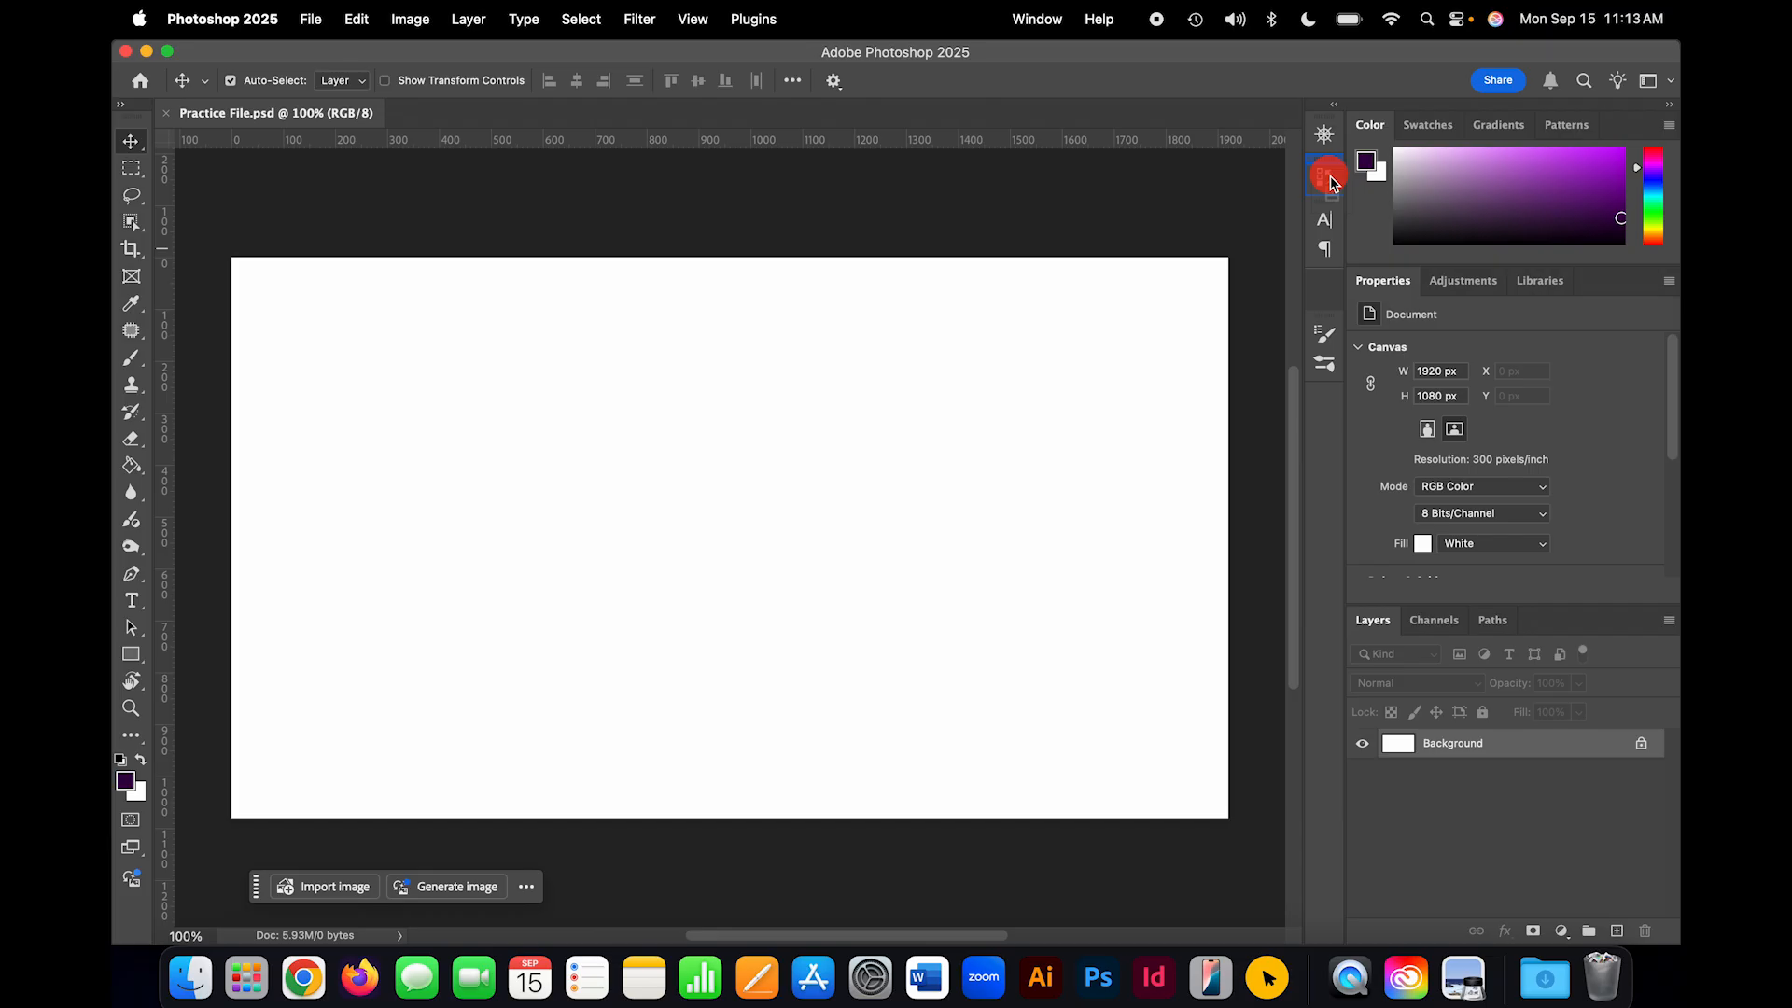
drag(1333, 183, 1328, 176)
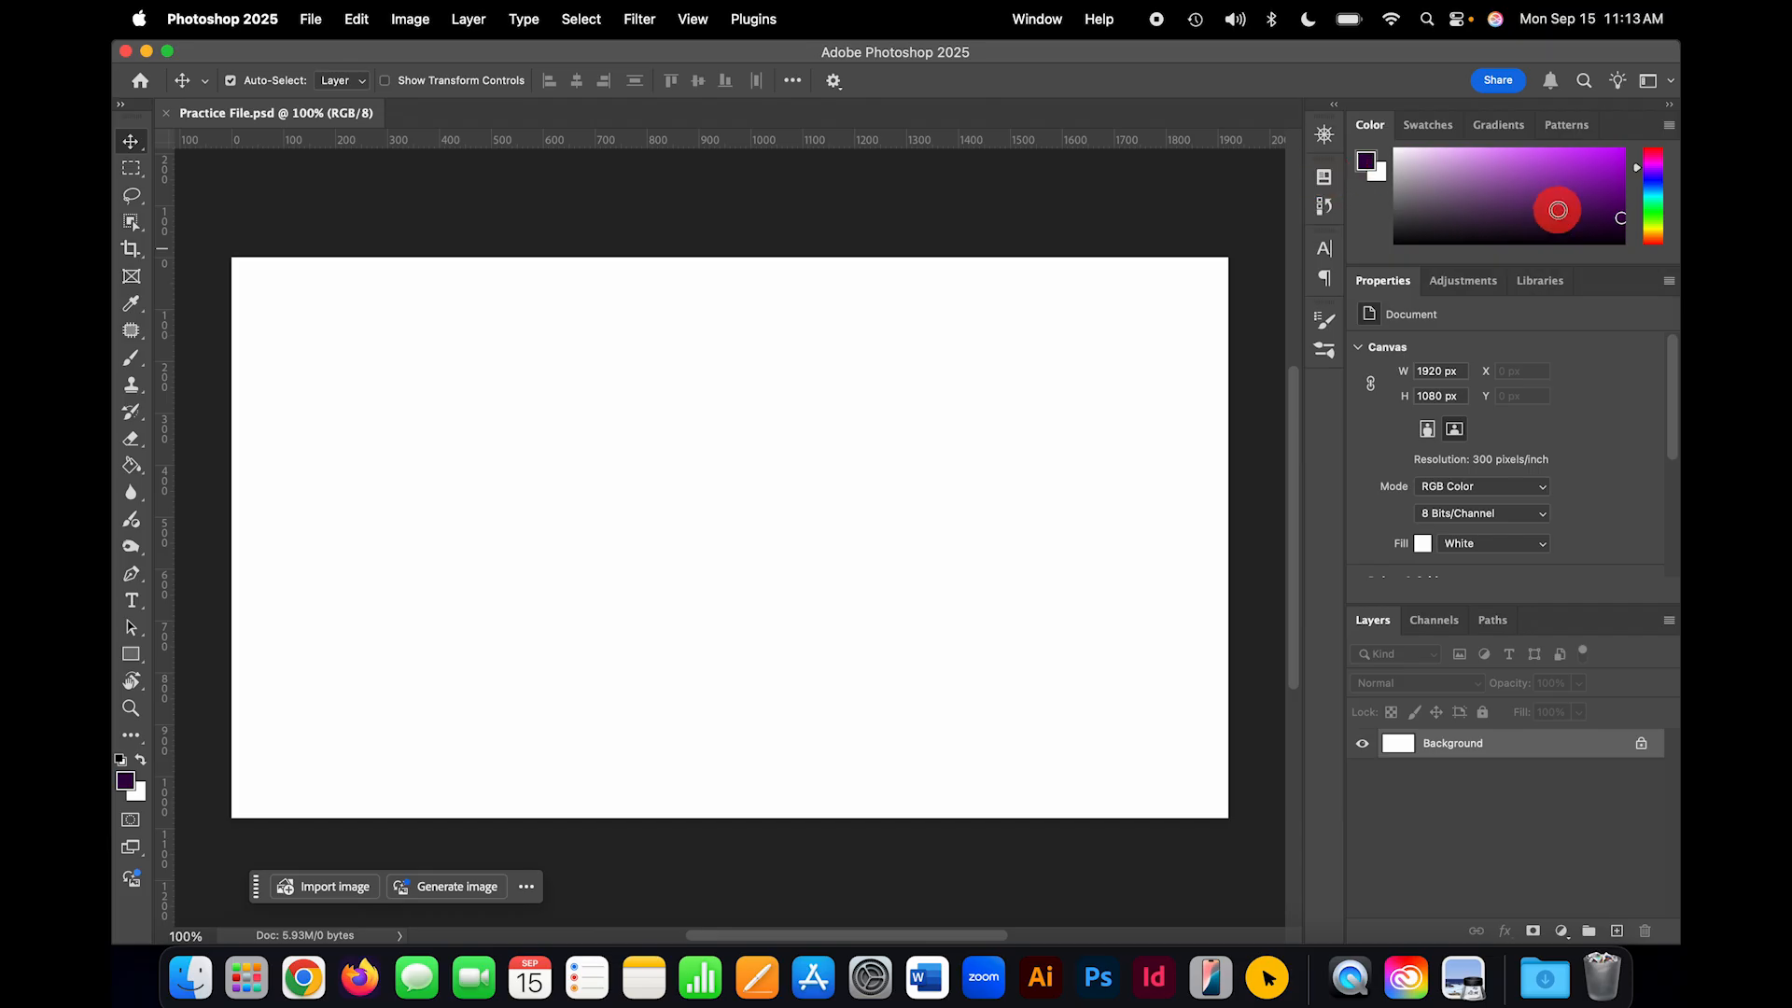
Step: Expand the combined History and Layer Comps group and reorder its panels so that History comes before Layer Comps
click(1327, 180)
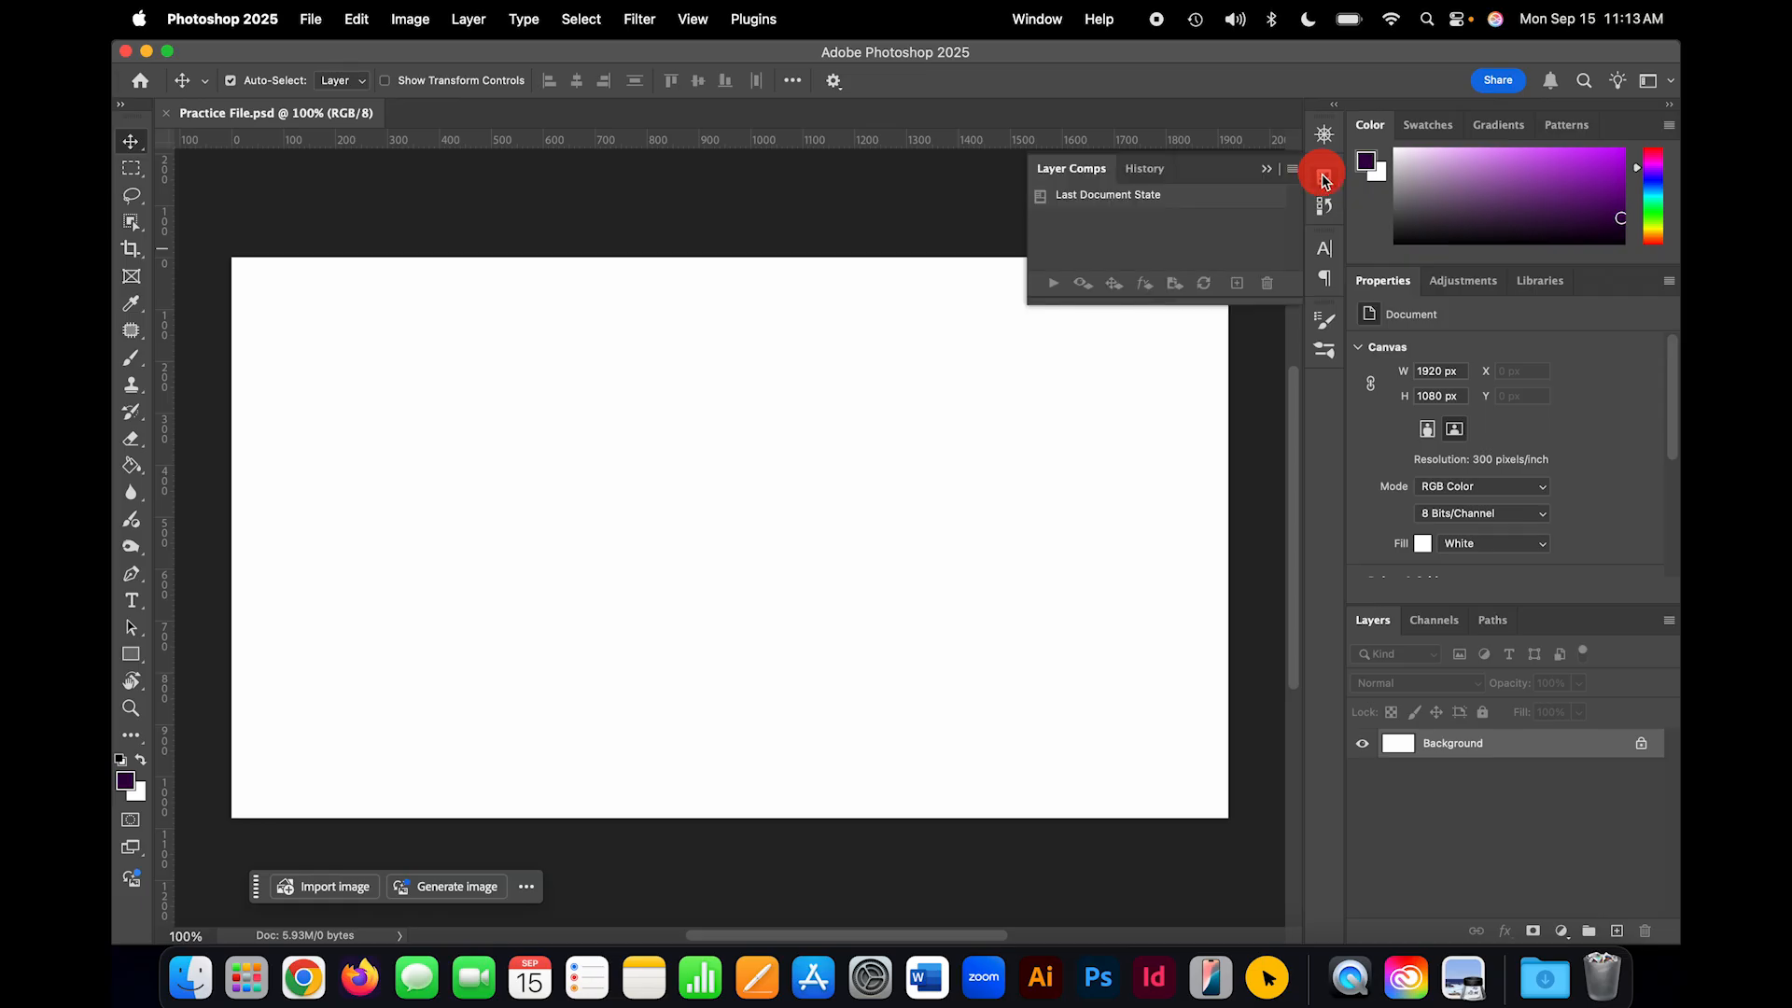
drag(1153, 174, 1059, 180)
click(1154, 175)
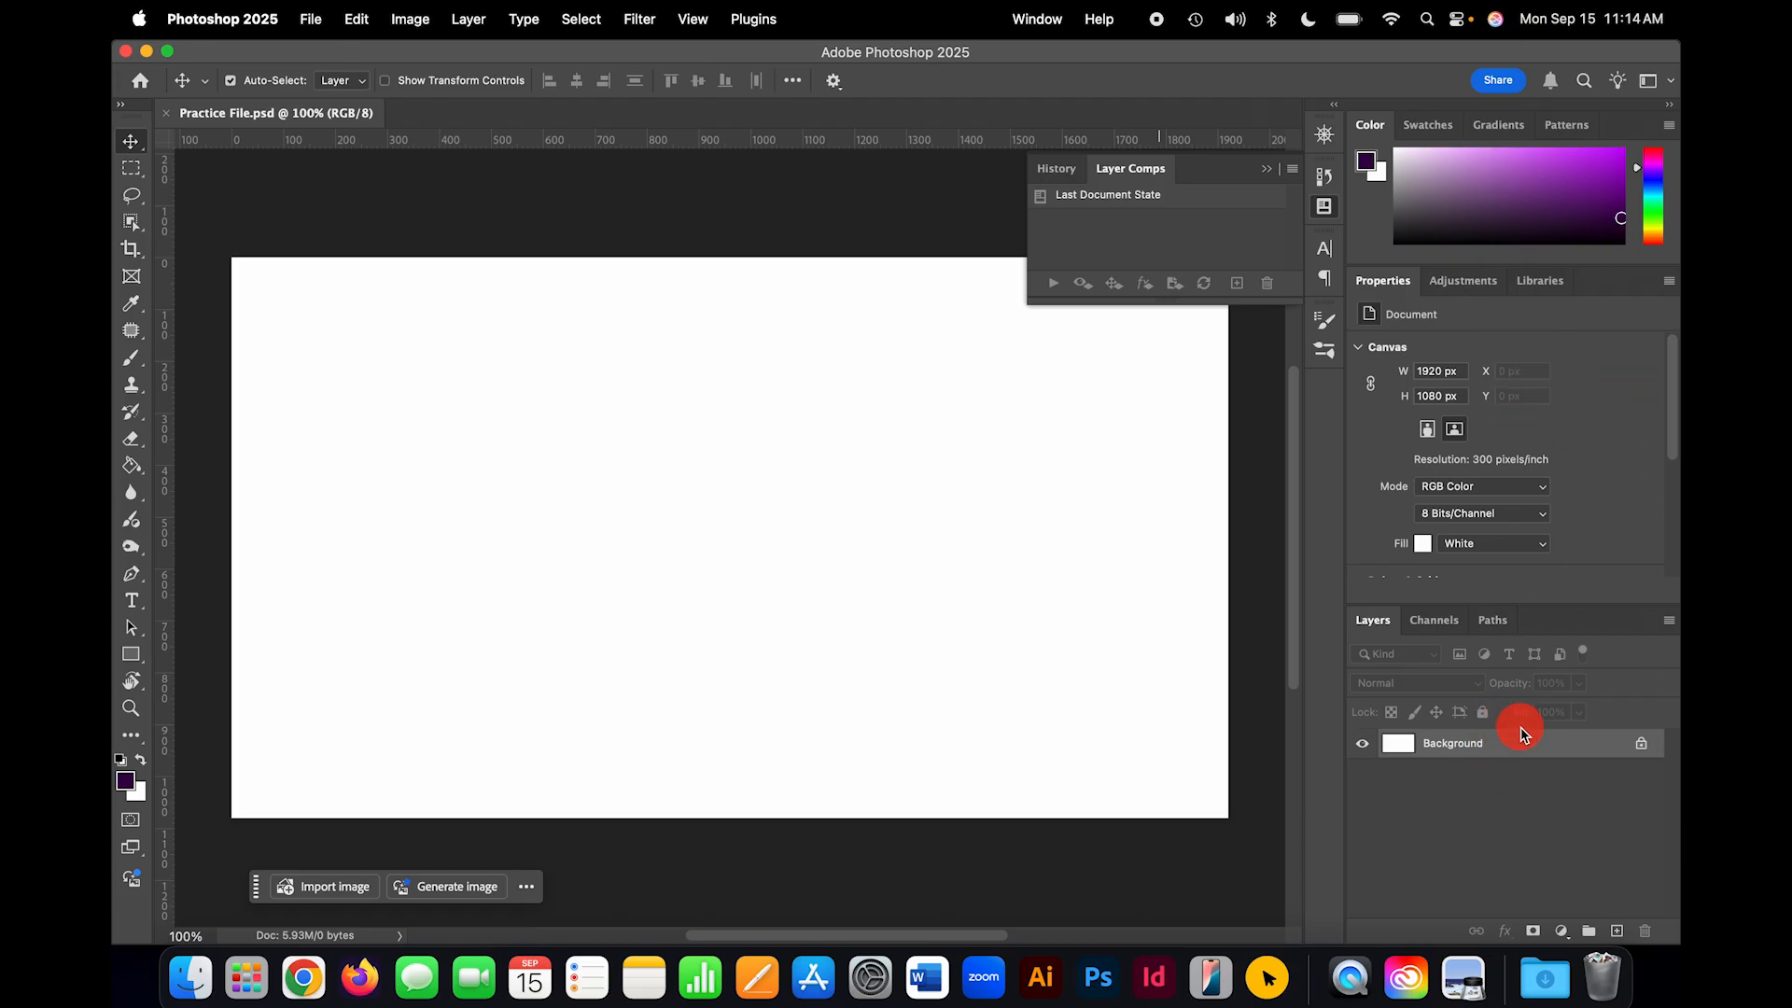
Step: Move Color, Swatches and Gradients into the collapsed dock as one group between Layer Comps and Character, and close the Patterns panel
drag(1370, 124, 1329, 373)
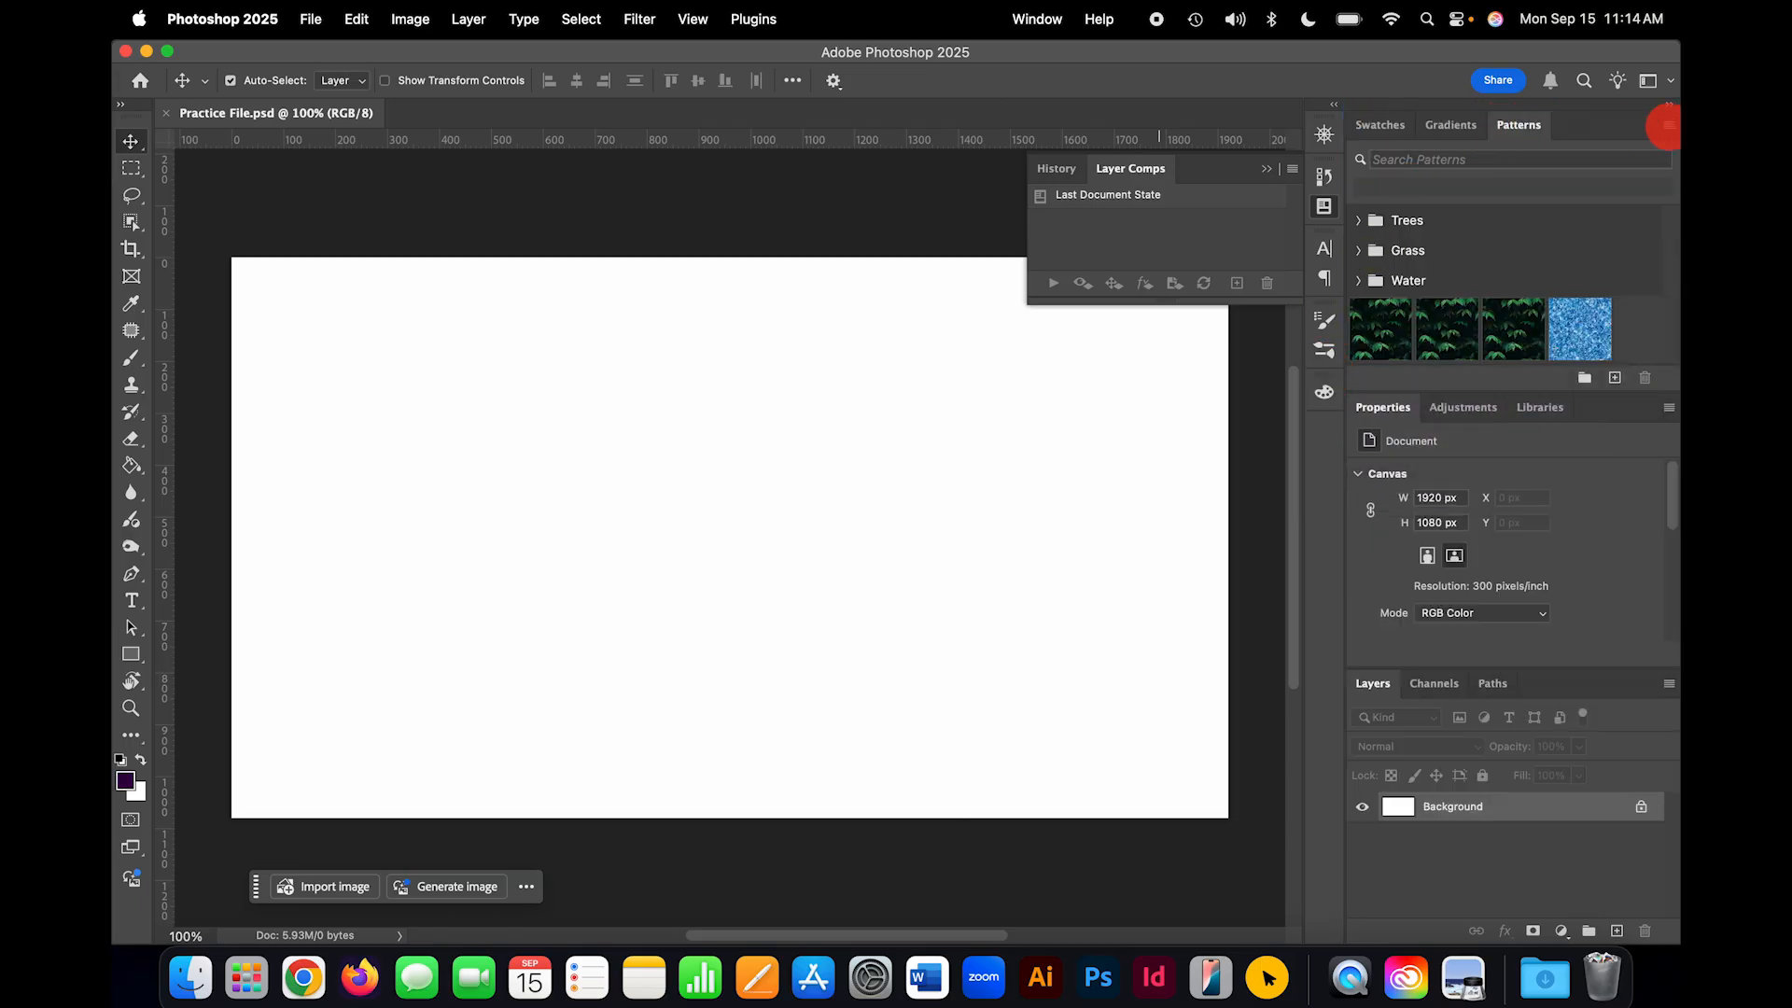
click(1668, 131)
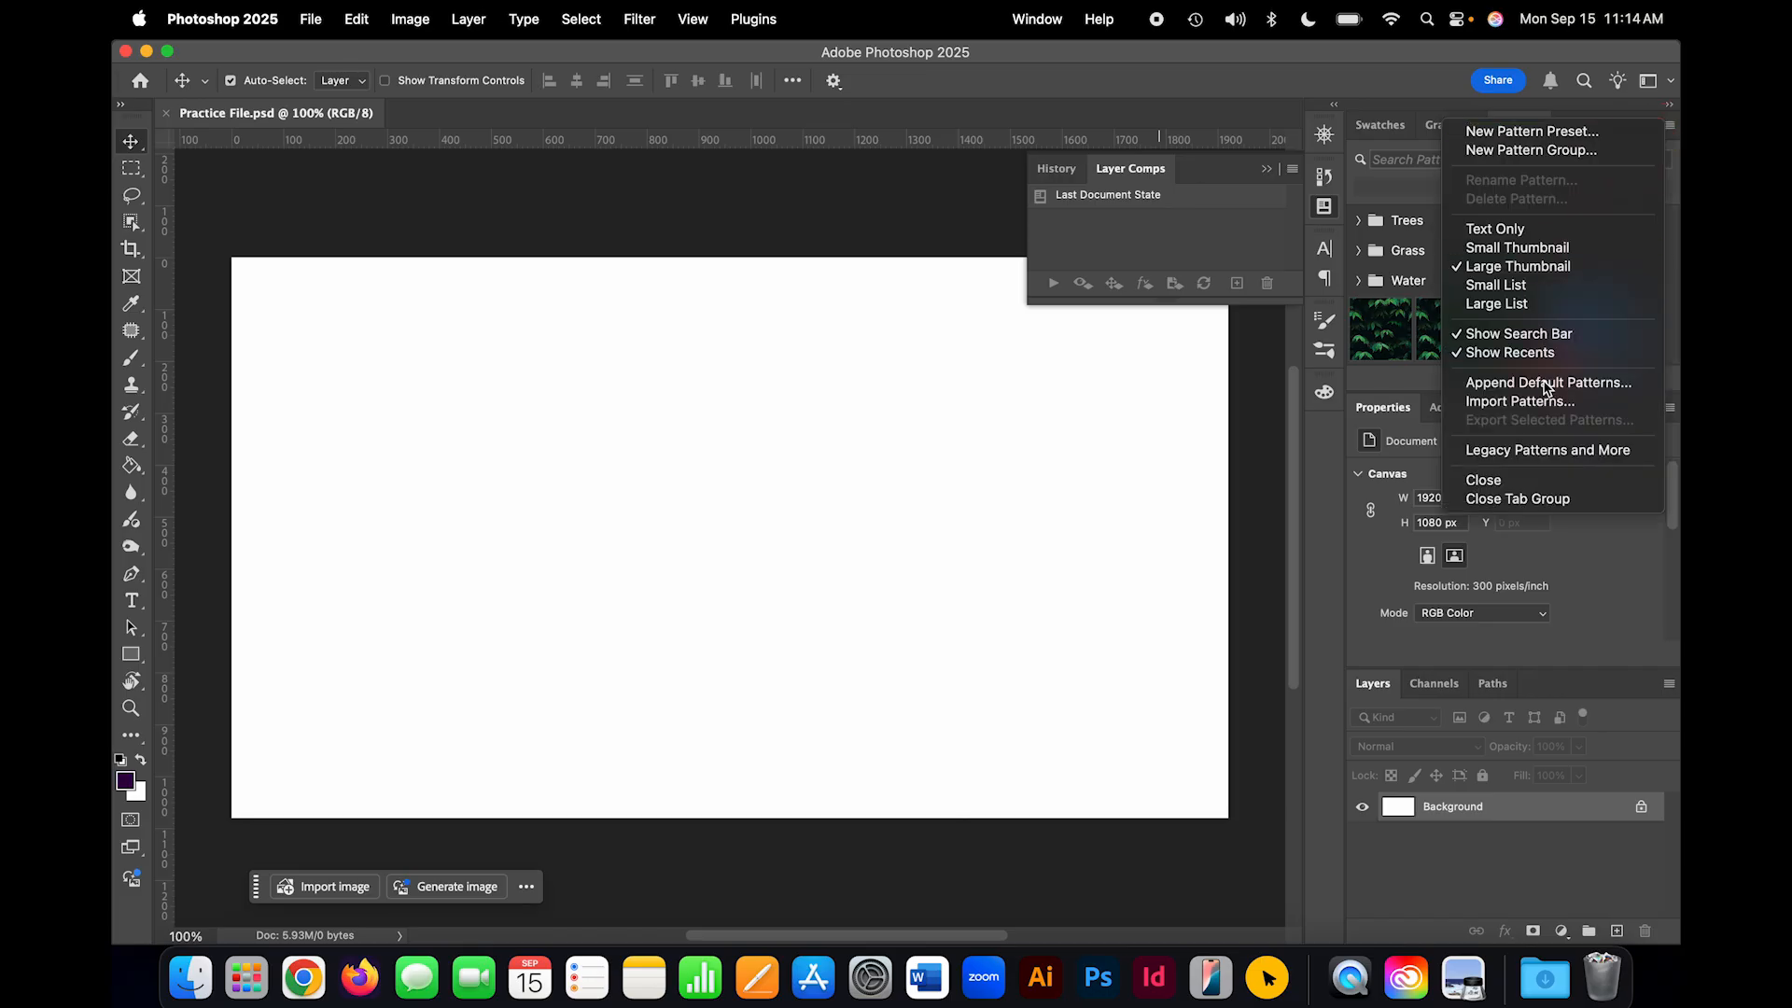
click(1493, 480)
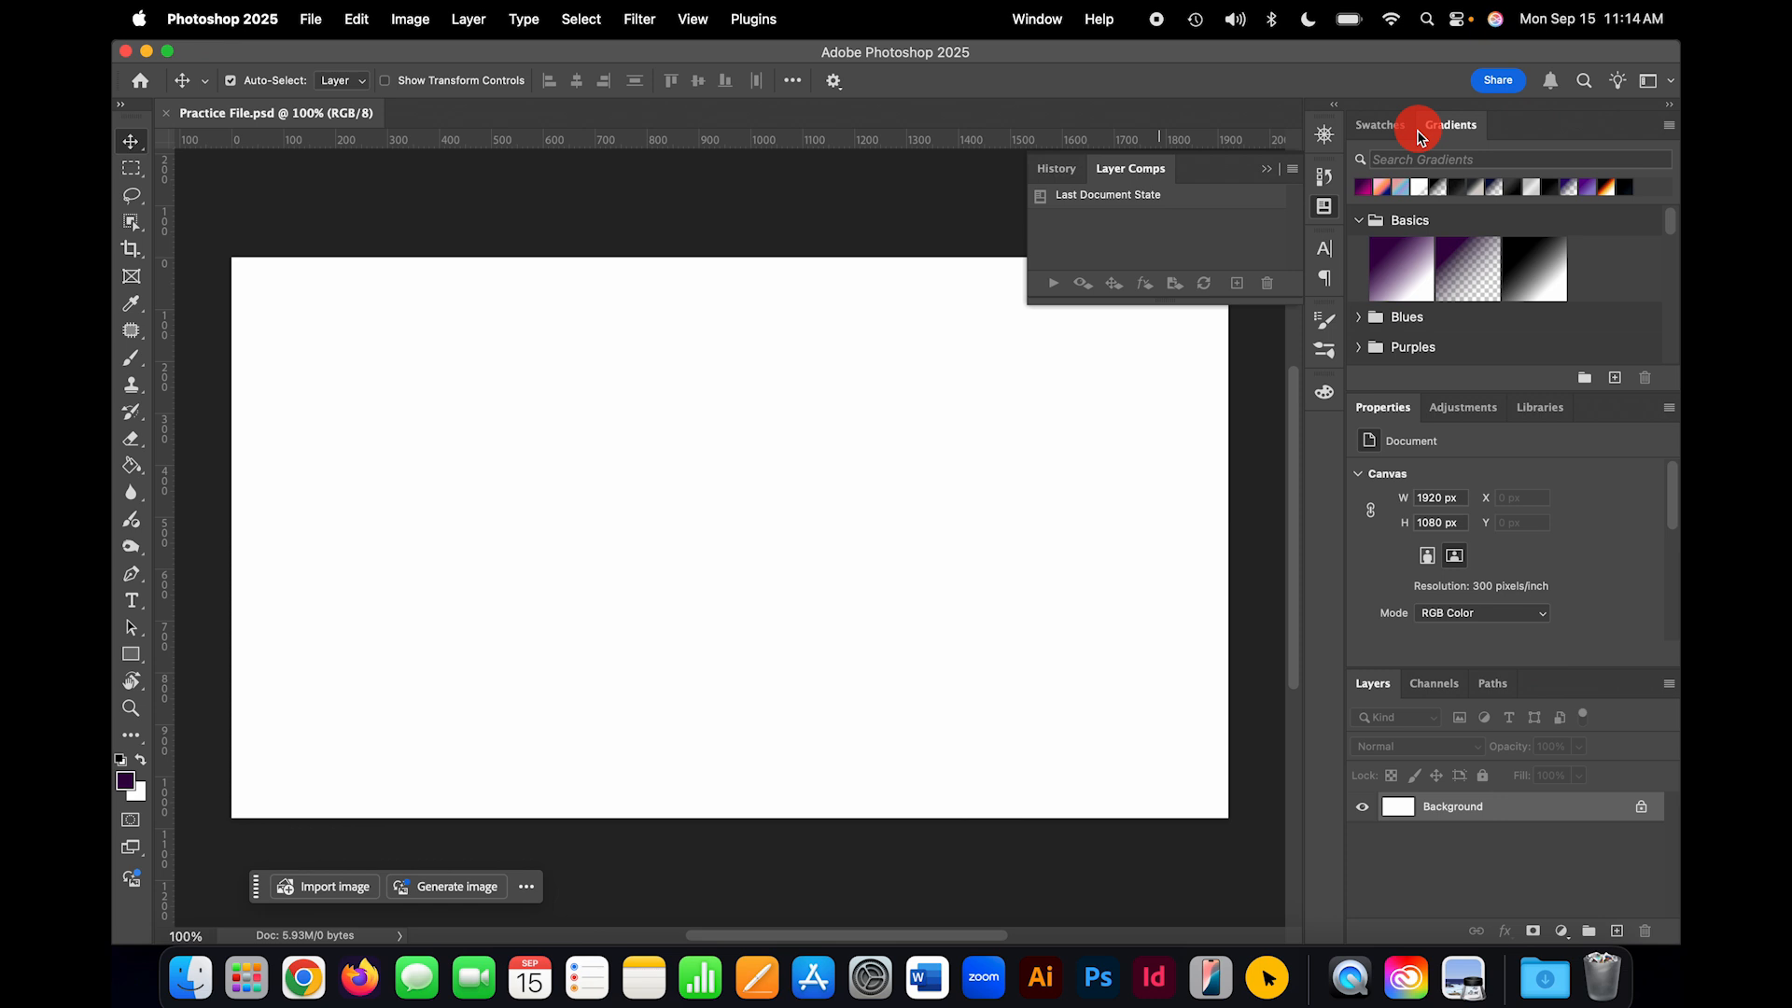
drag(1381, 126, 1329, 411)
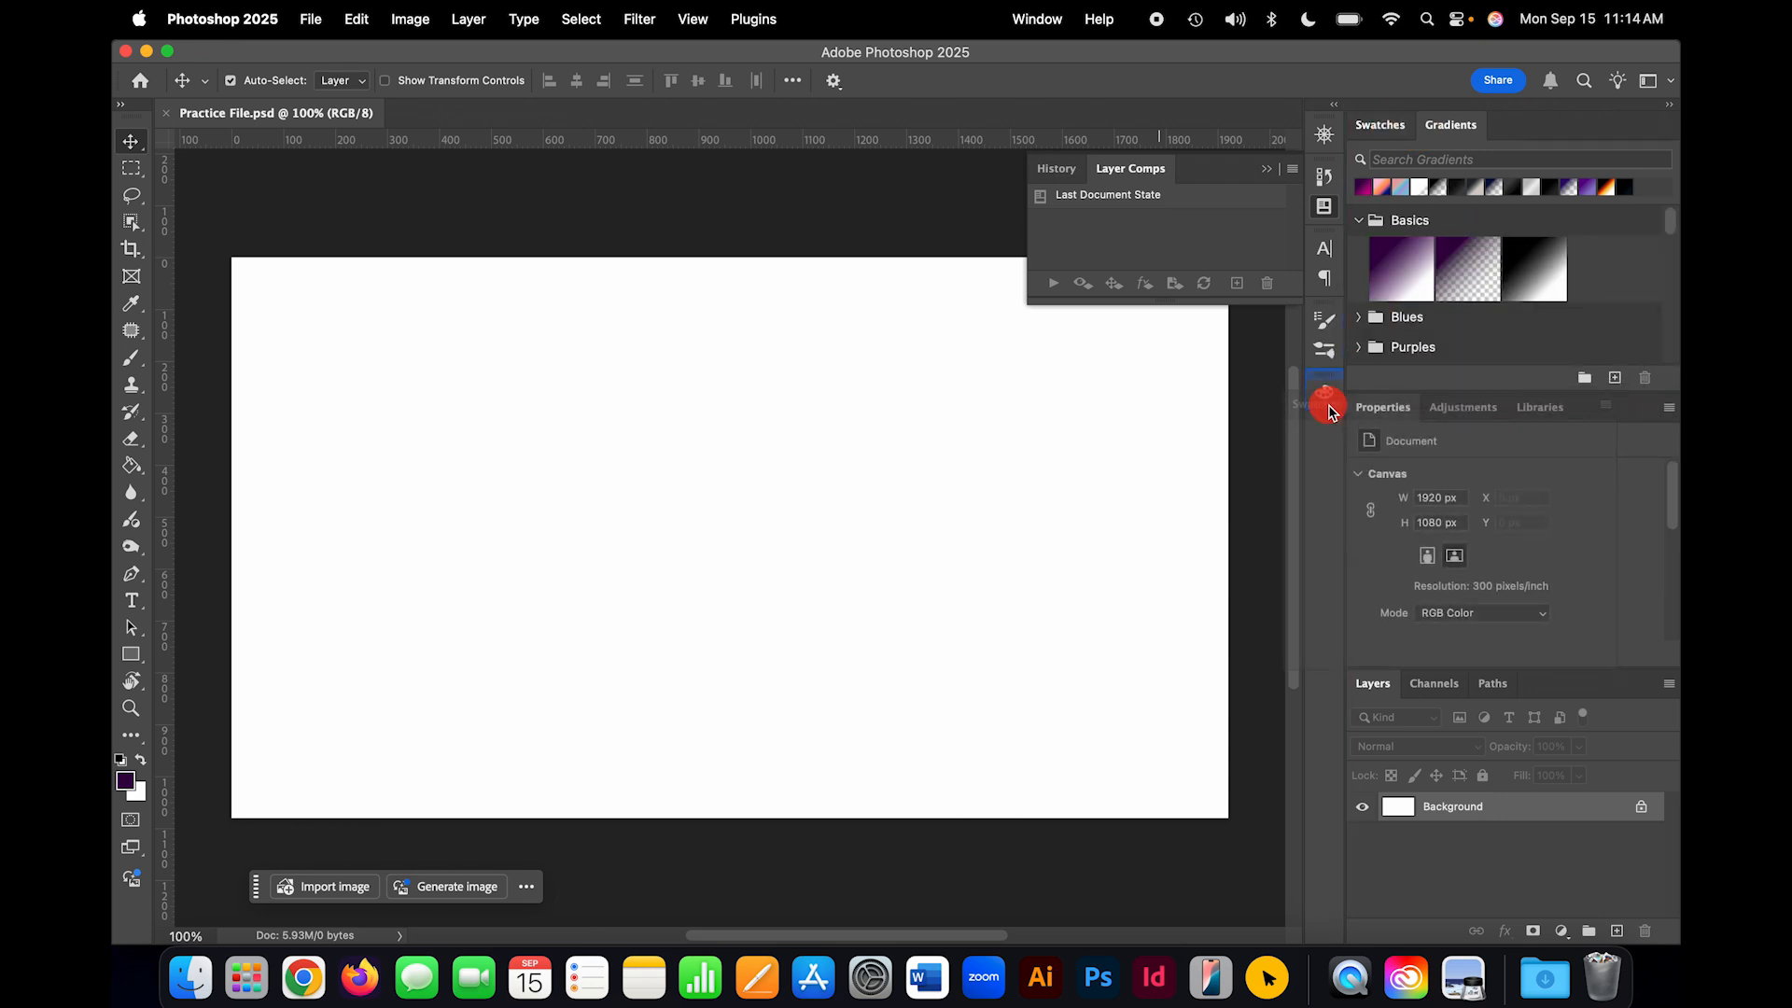
drag(1395, 135, 1310, 231)
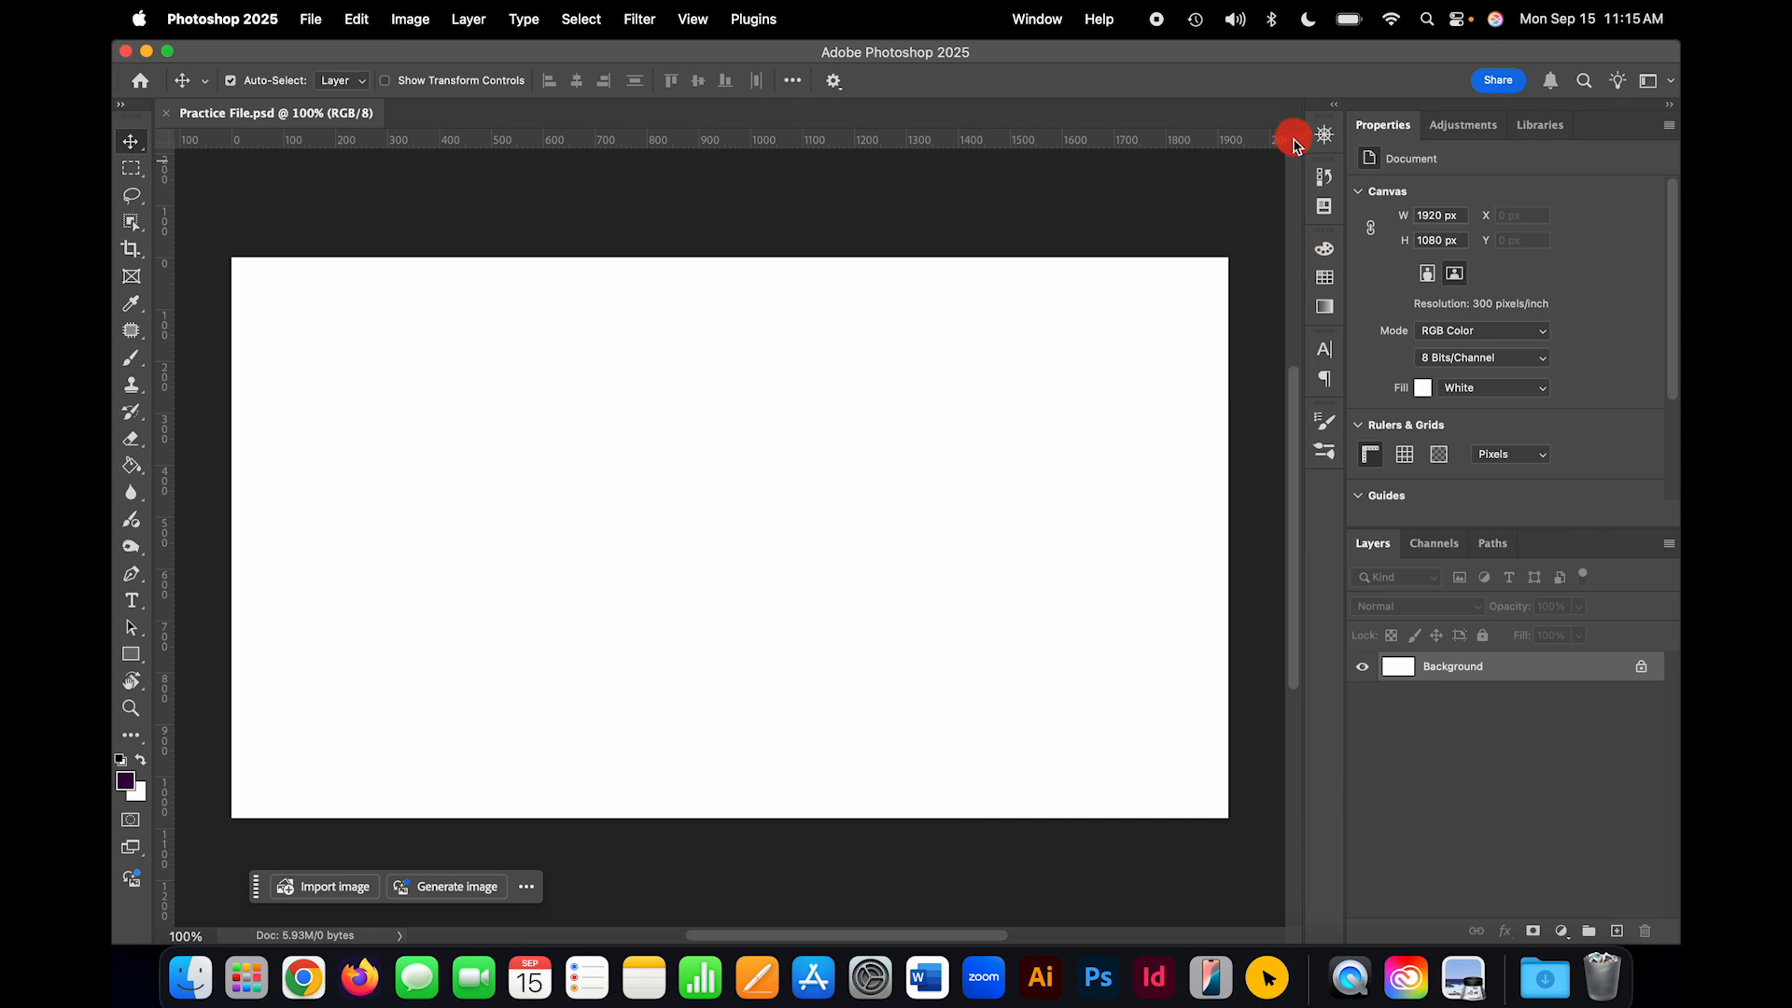
Step: Widen the collapsed dock to show panel names beside the icons, and narrow the Properties and Layers column
drag(1292, 138, 1210, 152)
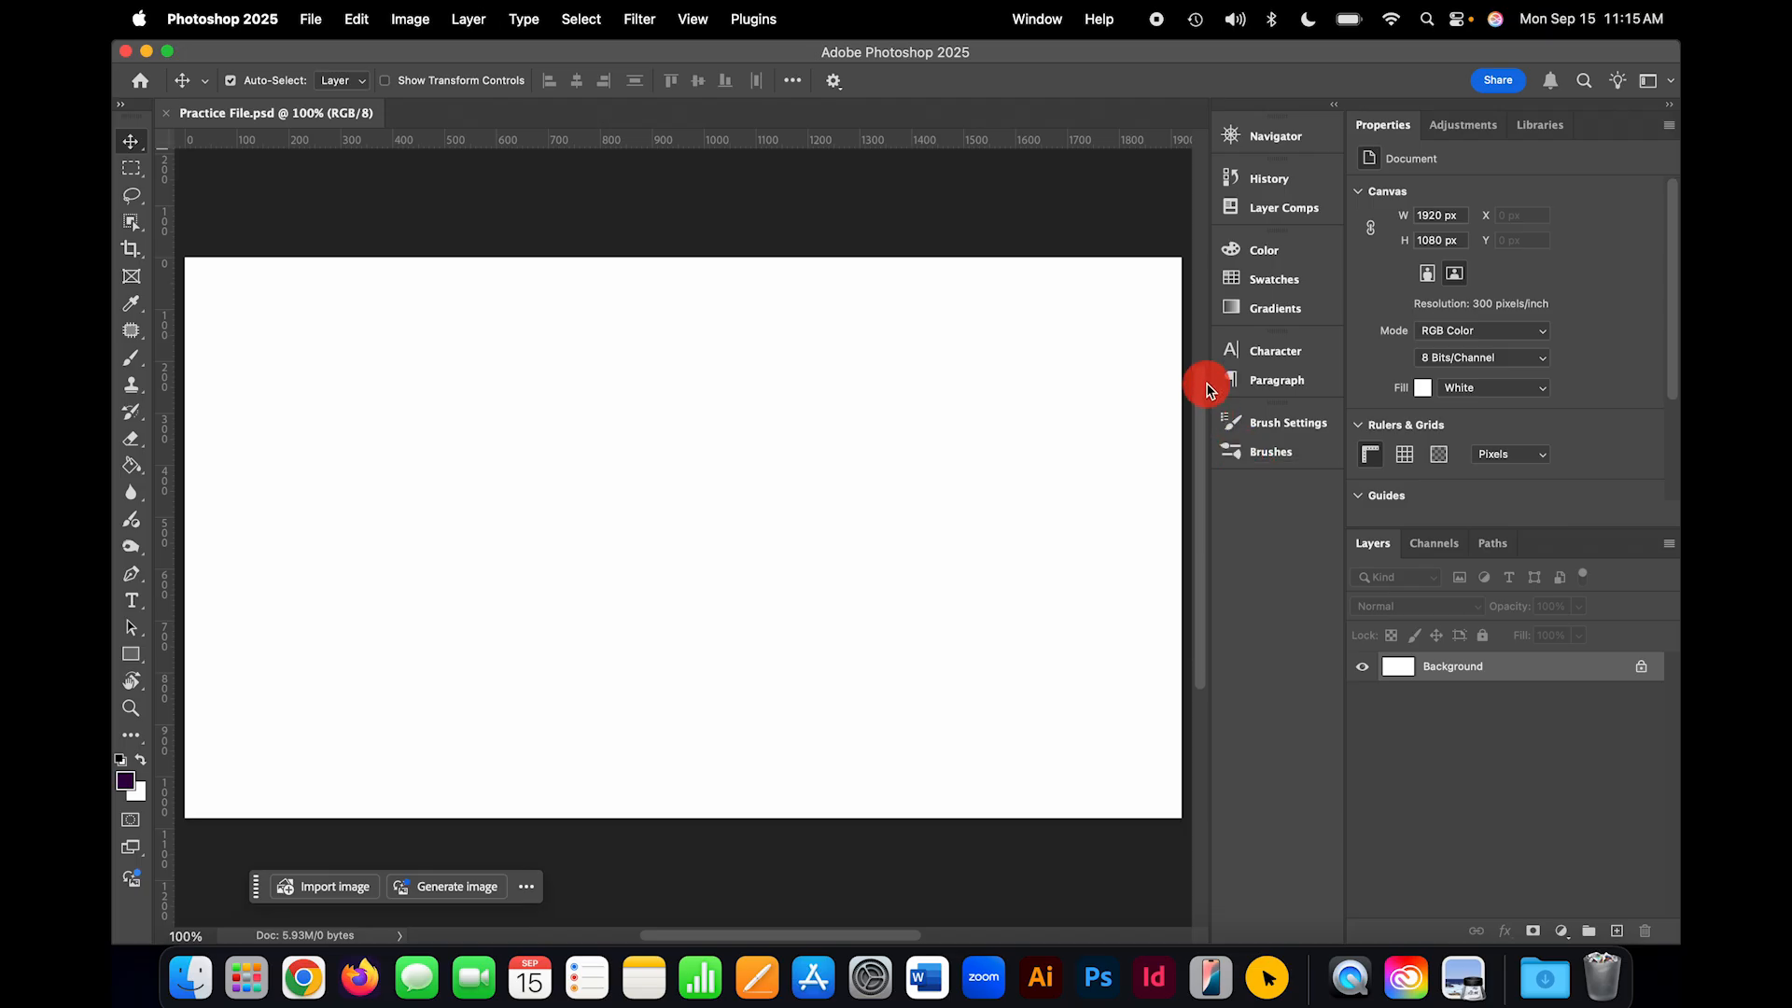
mouse_move(1210, 344)
mouse_down()
mouse_move(1290, 348)
mouse_move(1221, 331)
mouse_up()
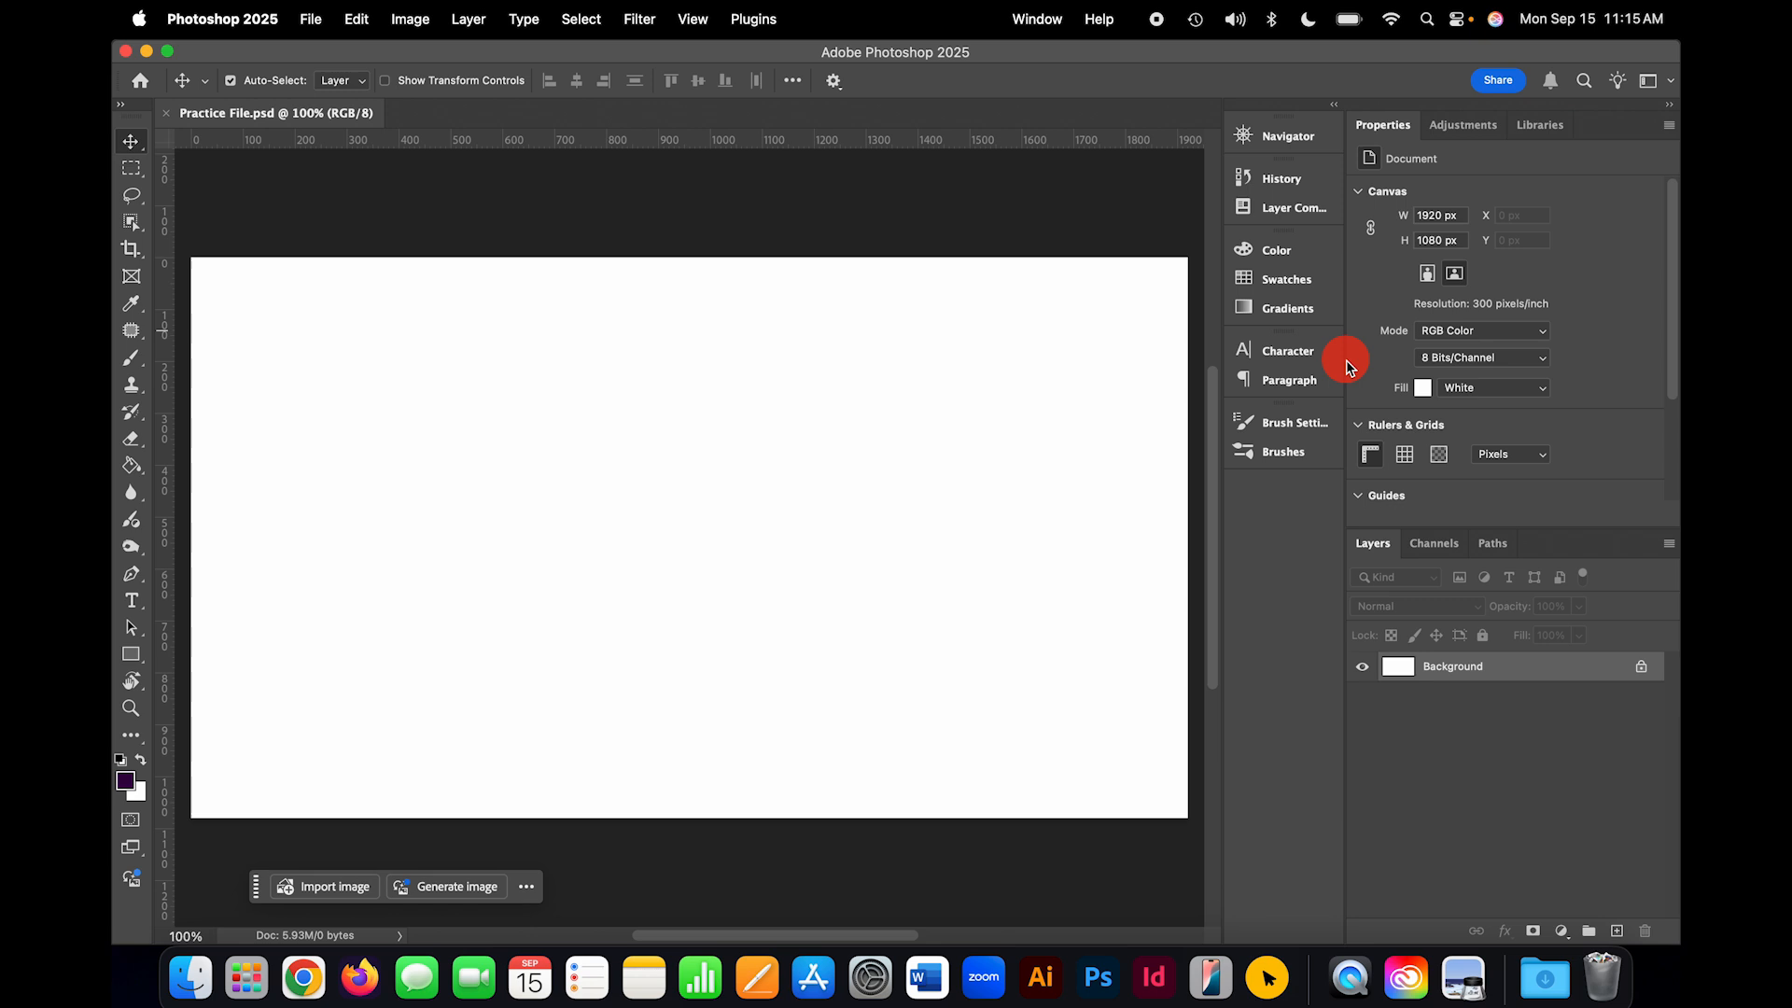
drag(1347, 364, 1419, 362)
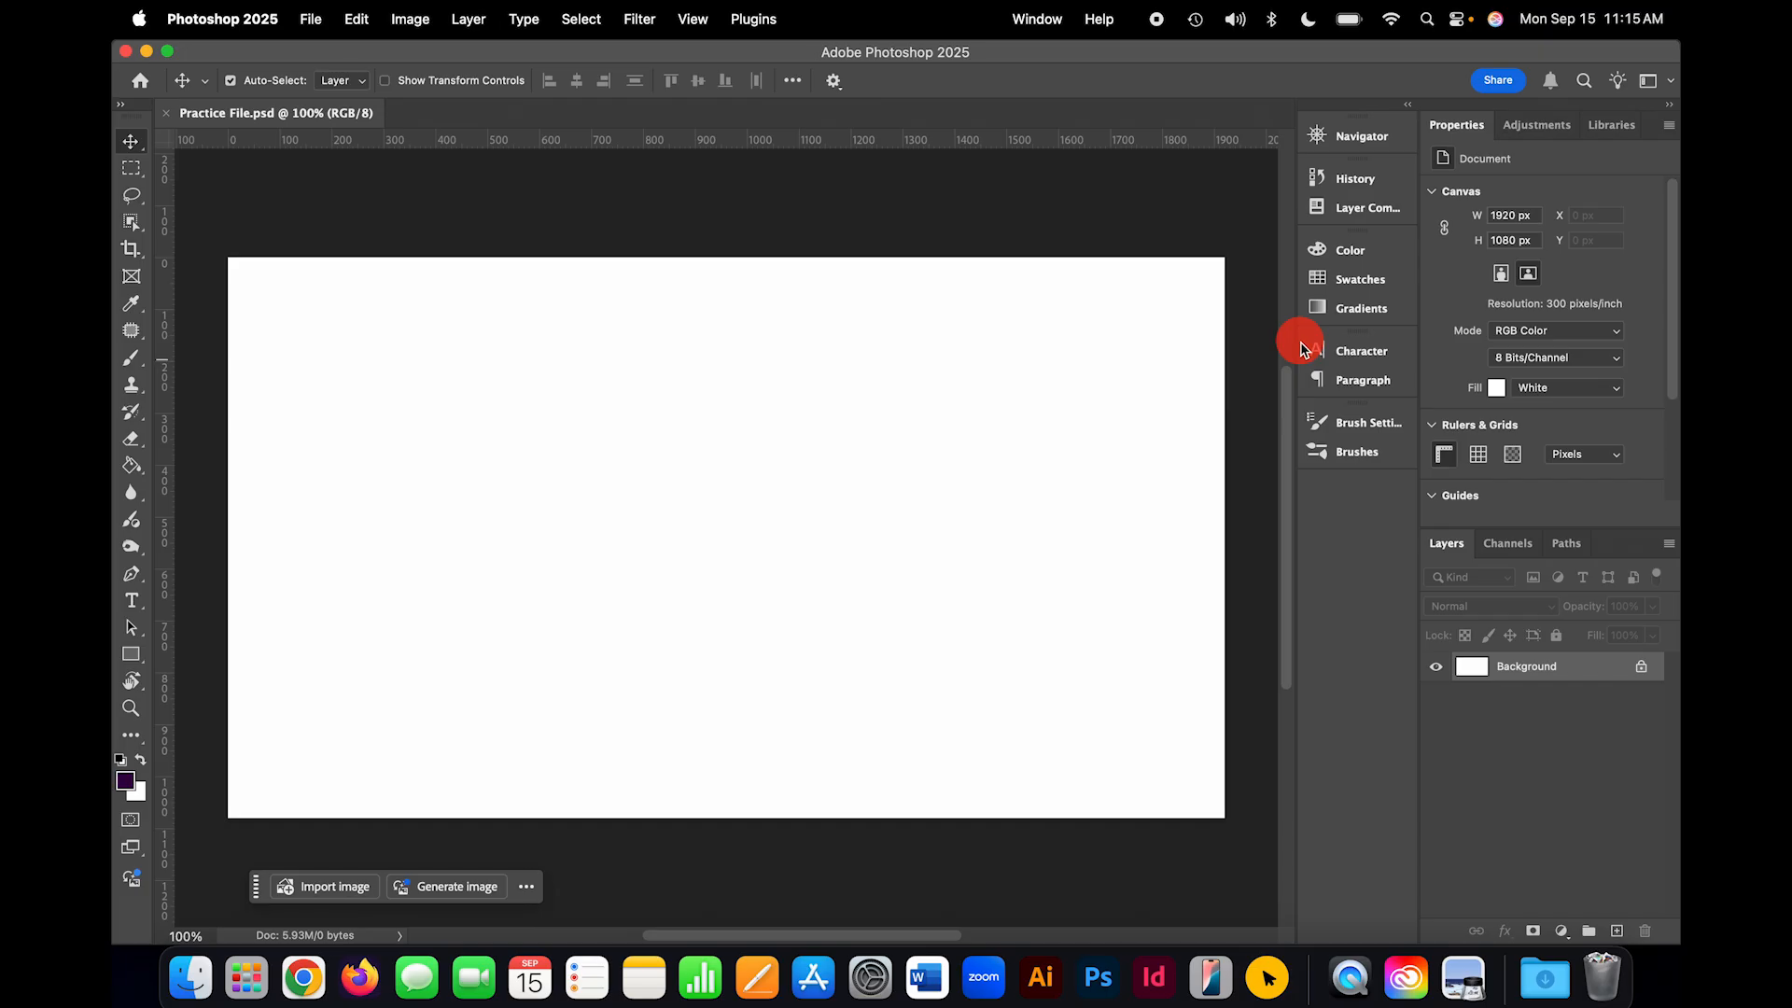
drag(1304, 349, 1307, 349)
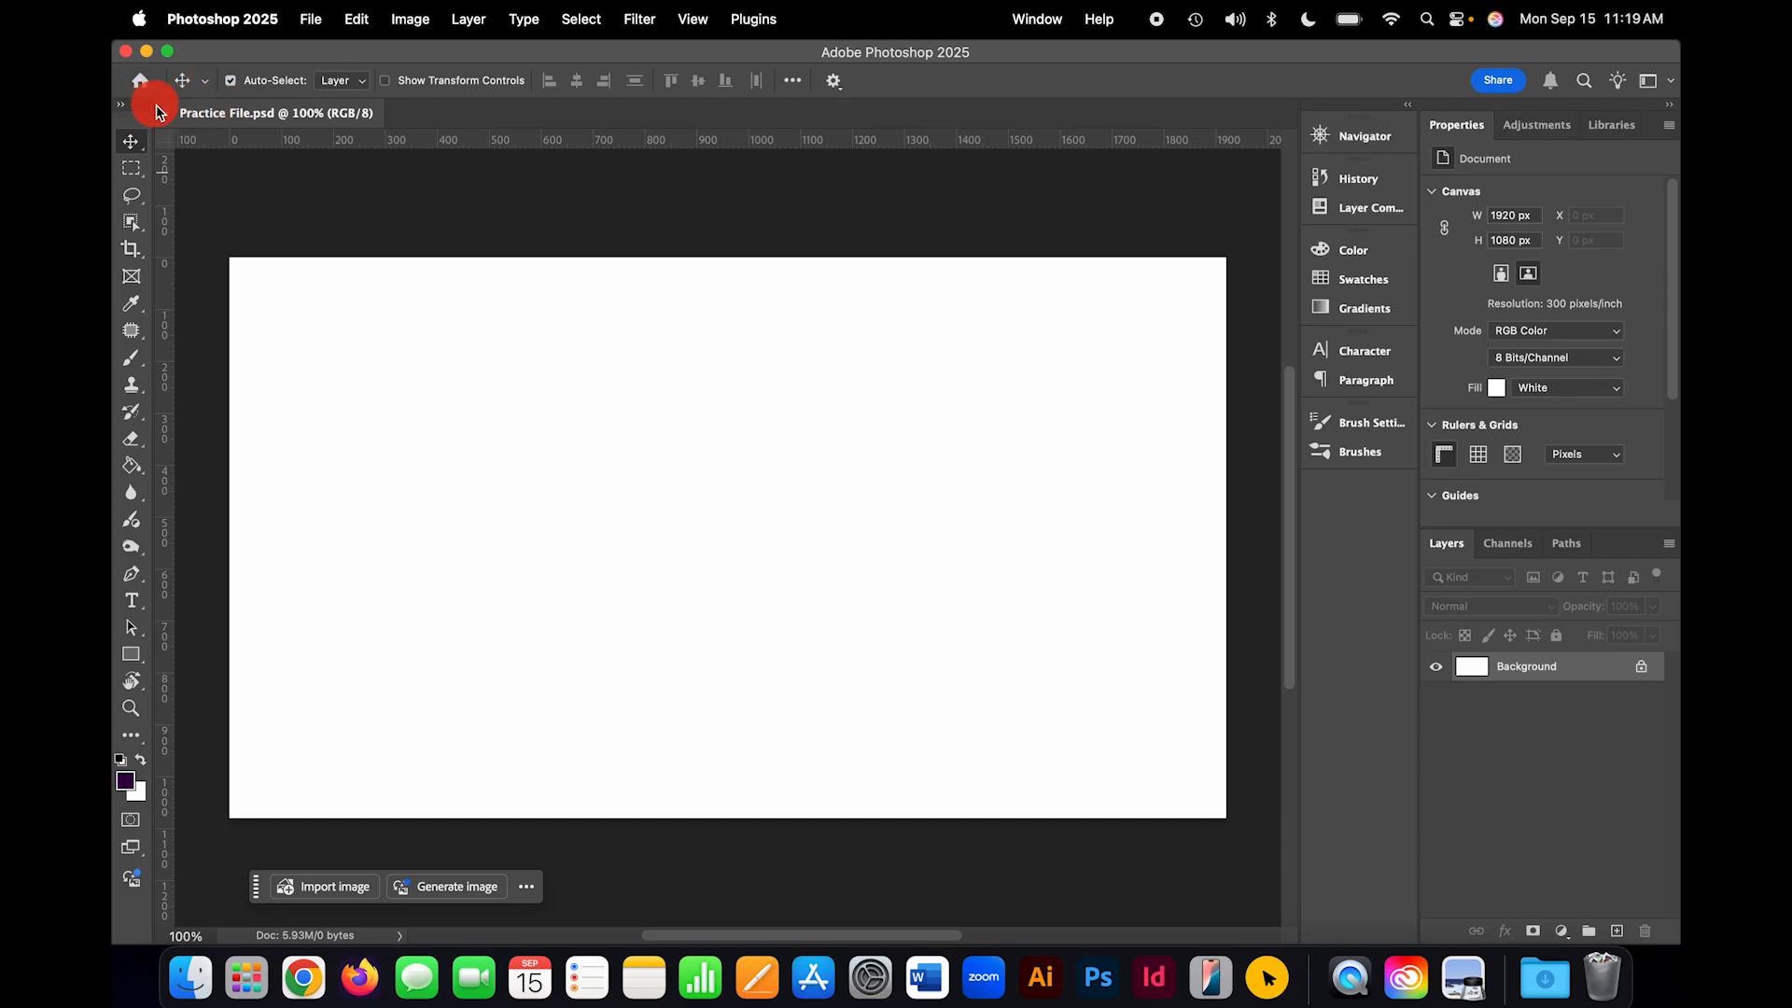
Step: Float the Tools panel over the canvas, and close and reopen it
drag(136, 111, 262, 201)
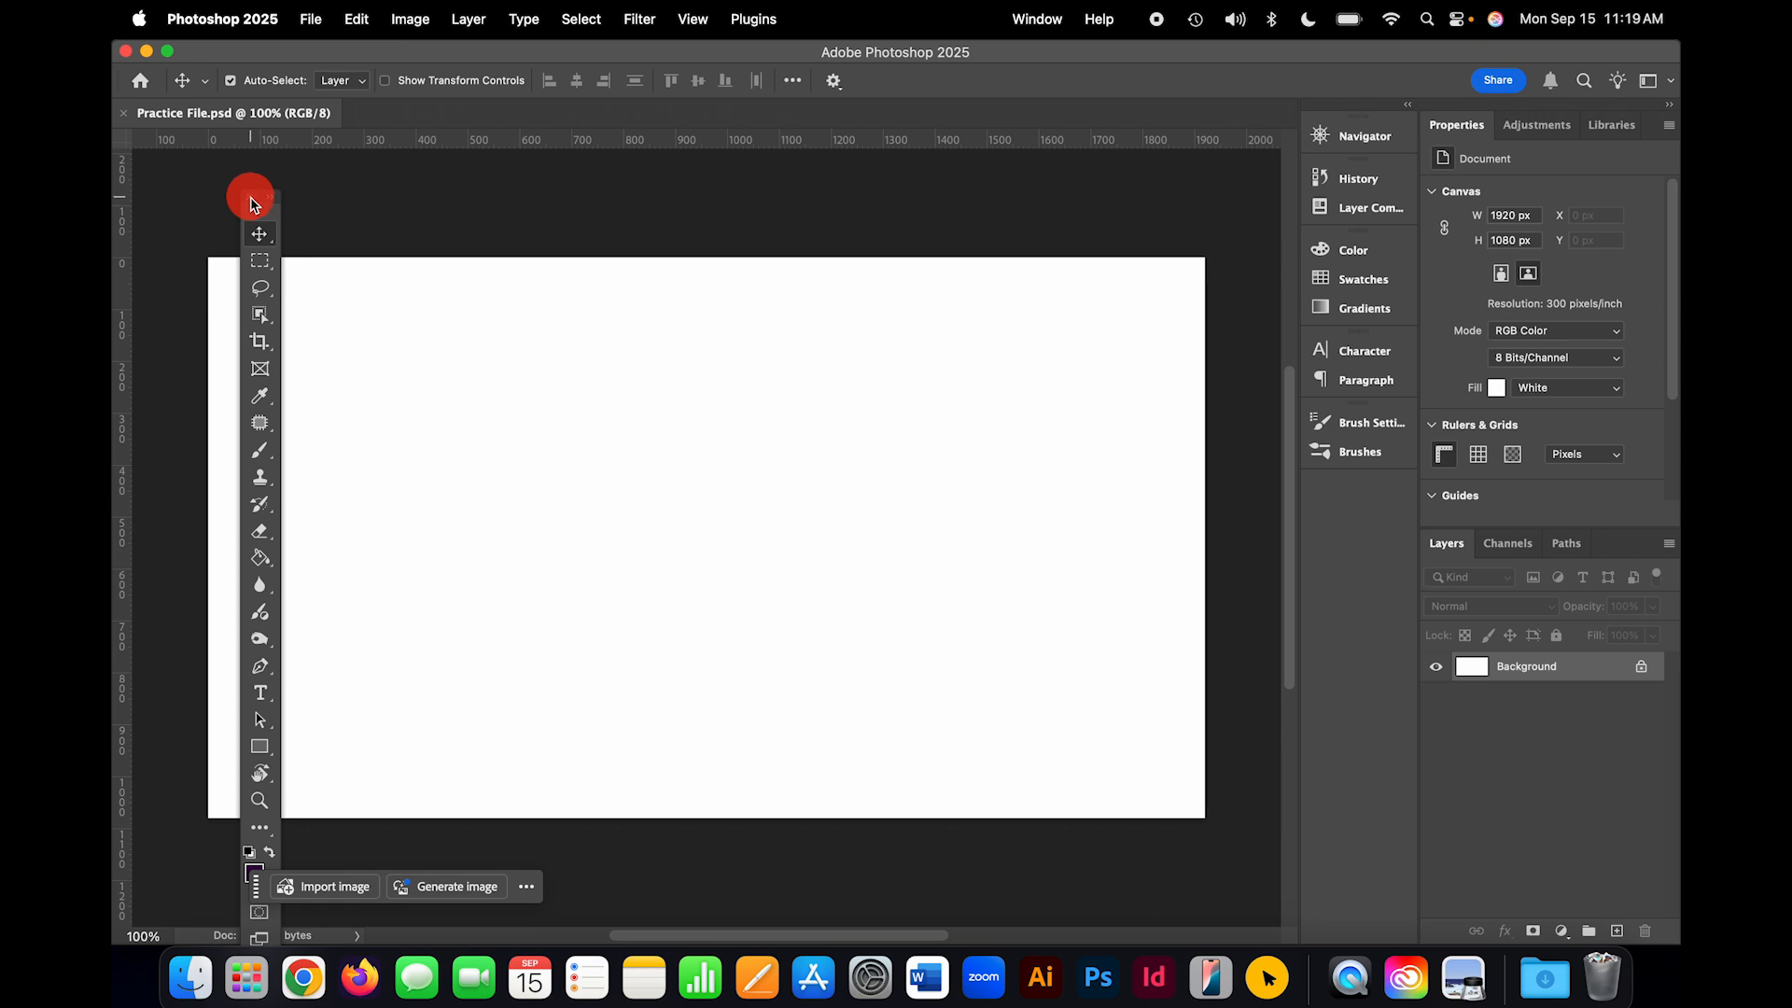
click(251, 198)
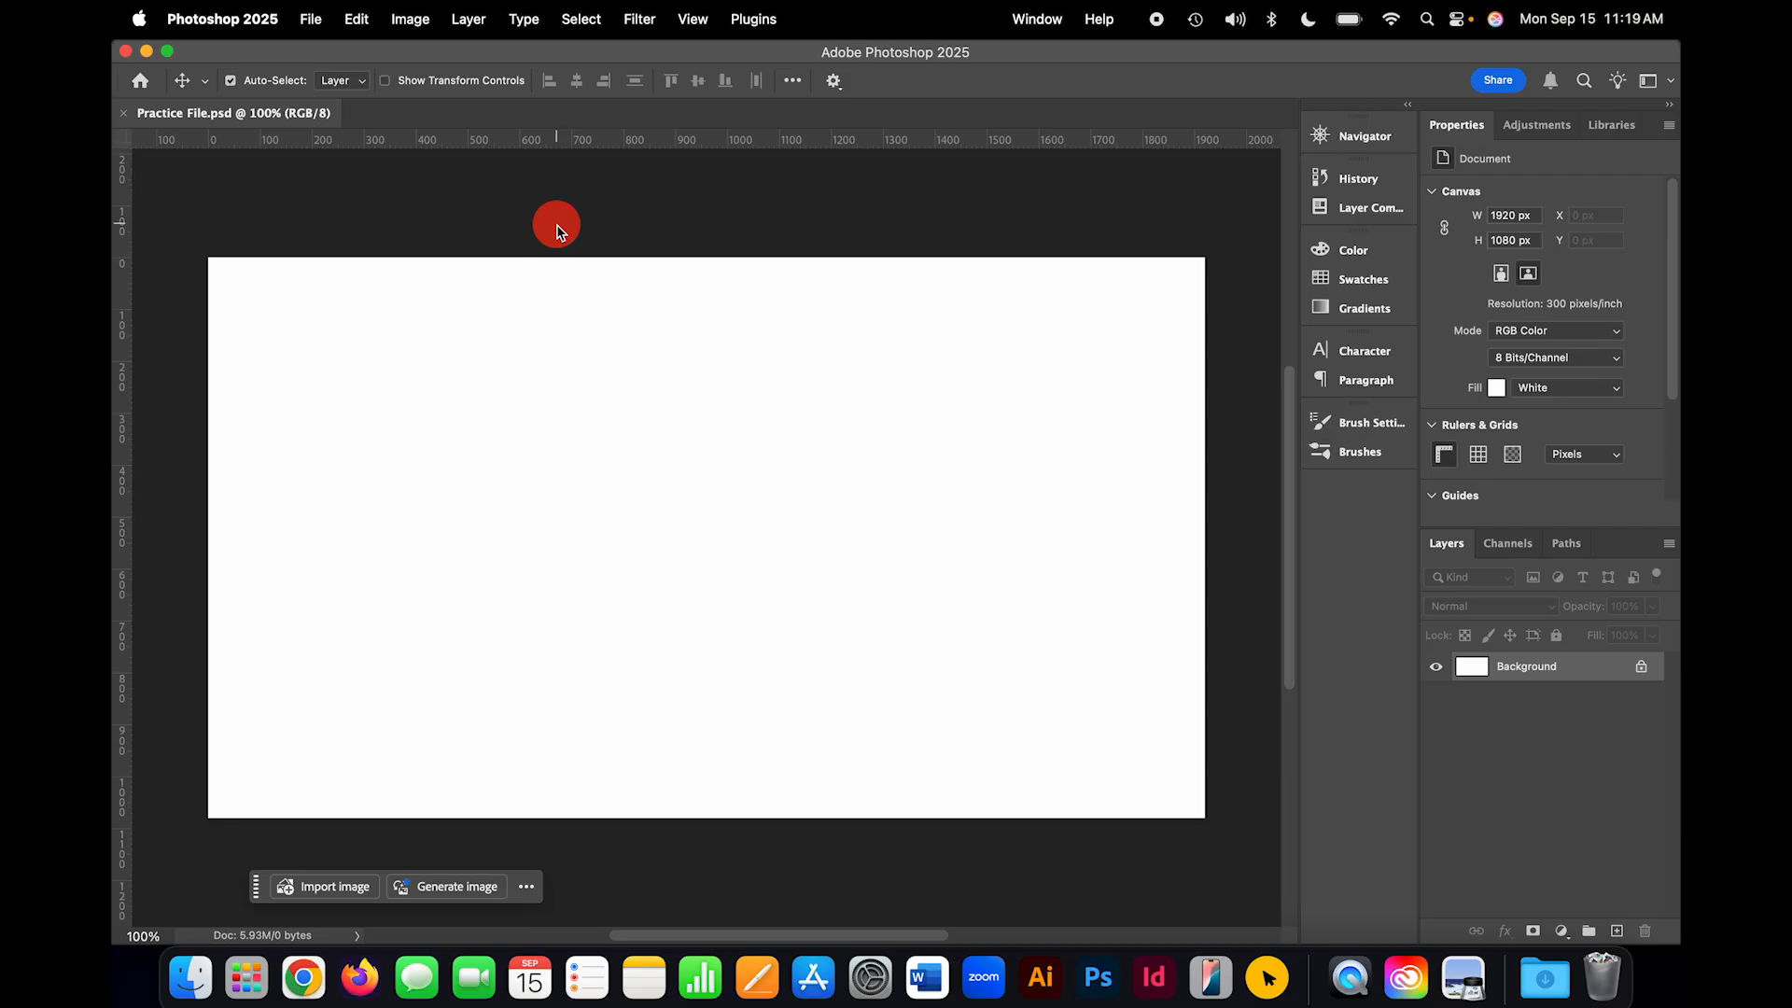
click(1021, 21)
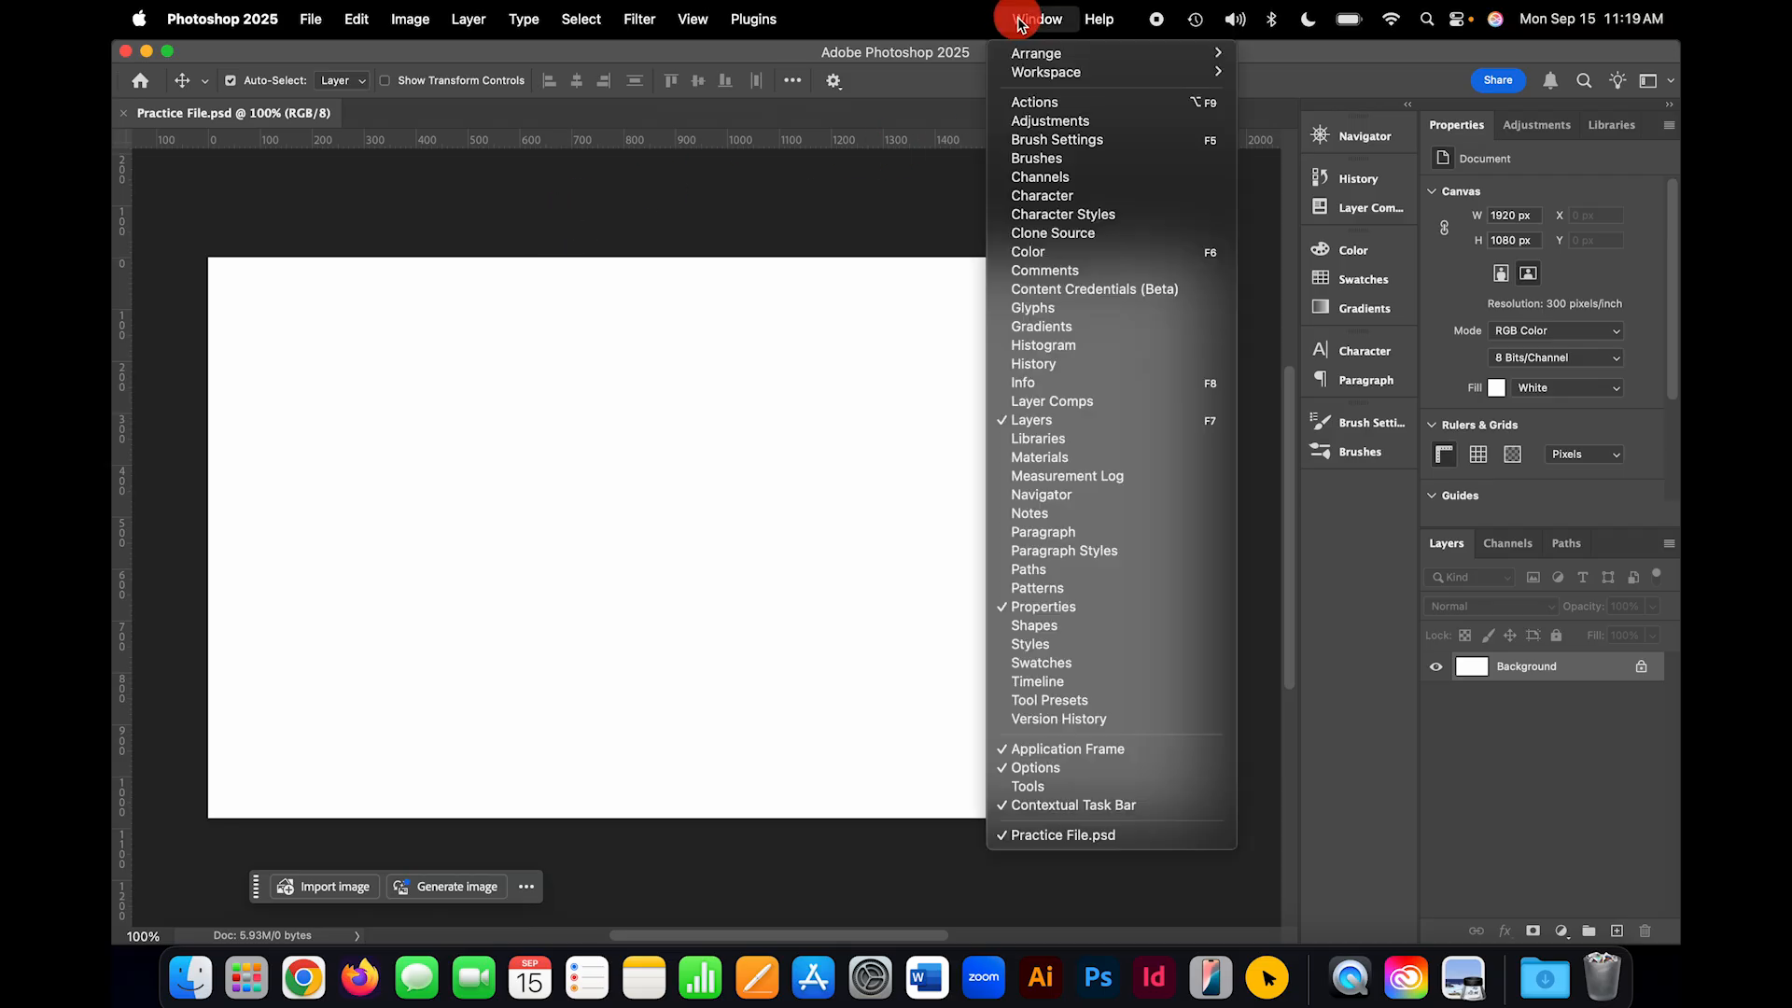
click(1058, 788)
click(492, 357)
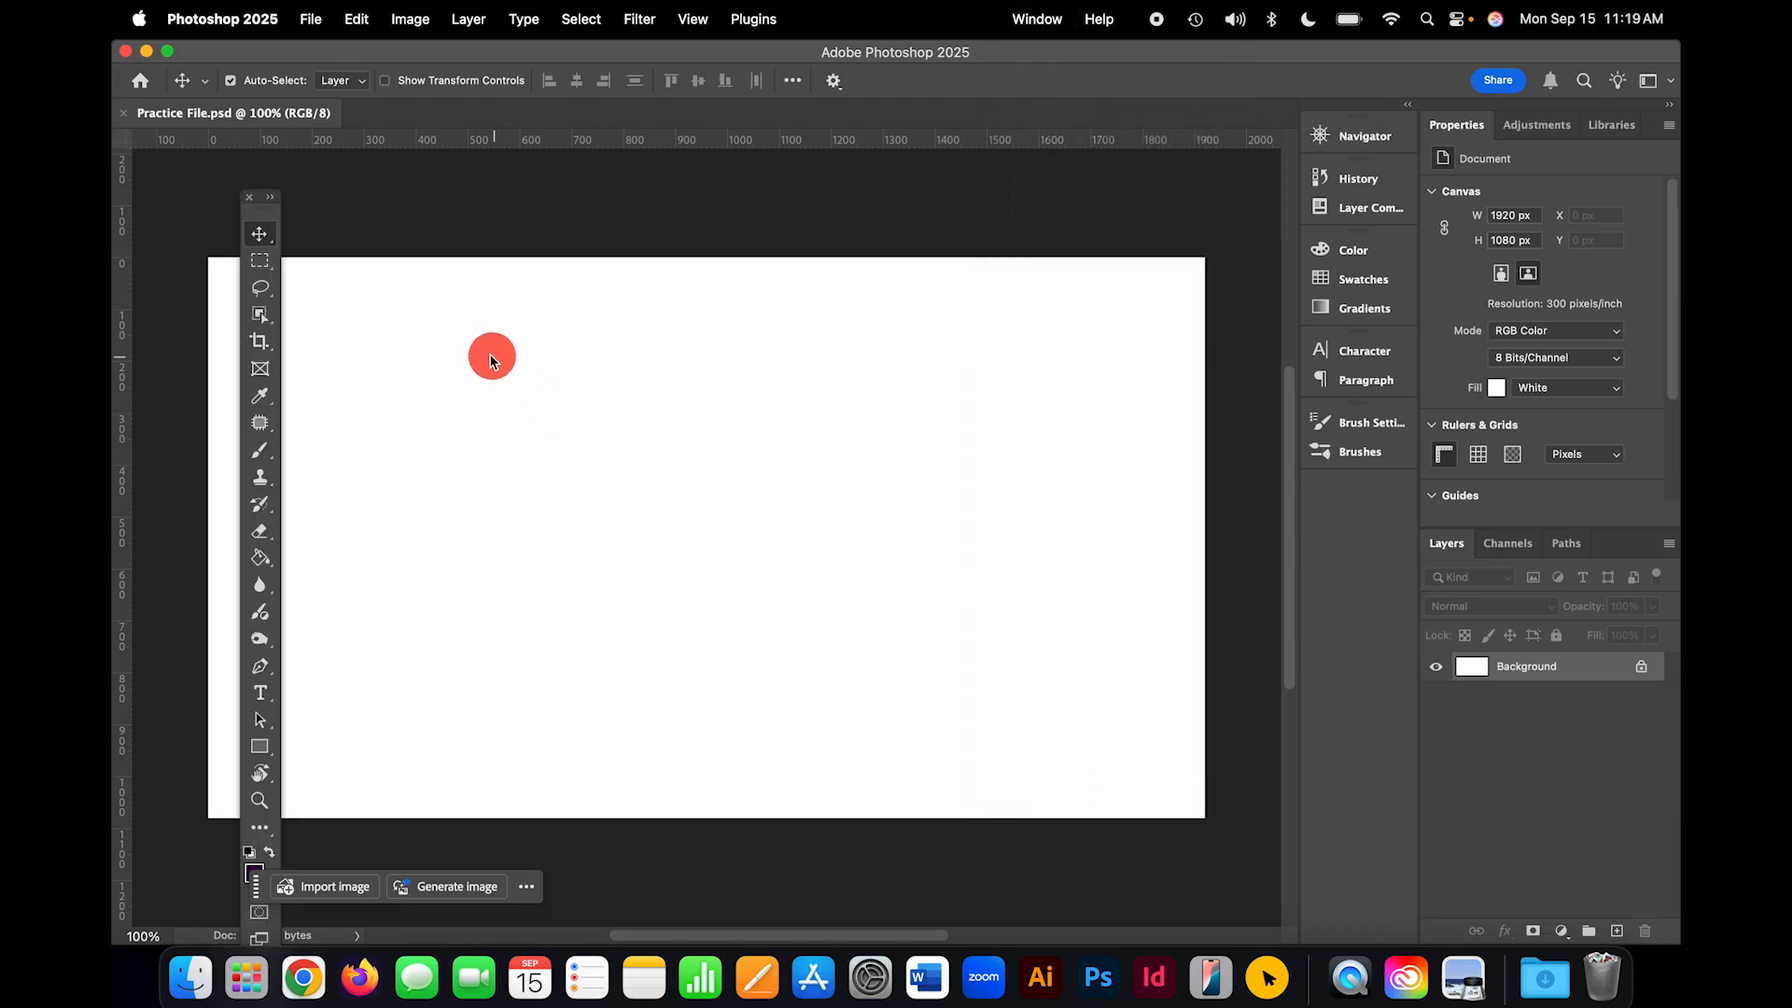
Step: Switch the floating Tools panel to two columns and dock it along the left edge of the workspace
click(268, 197)
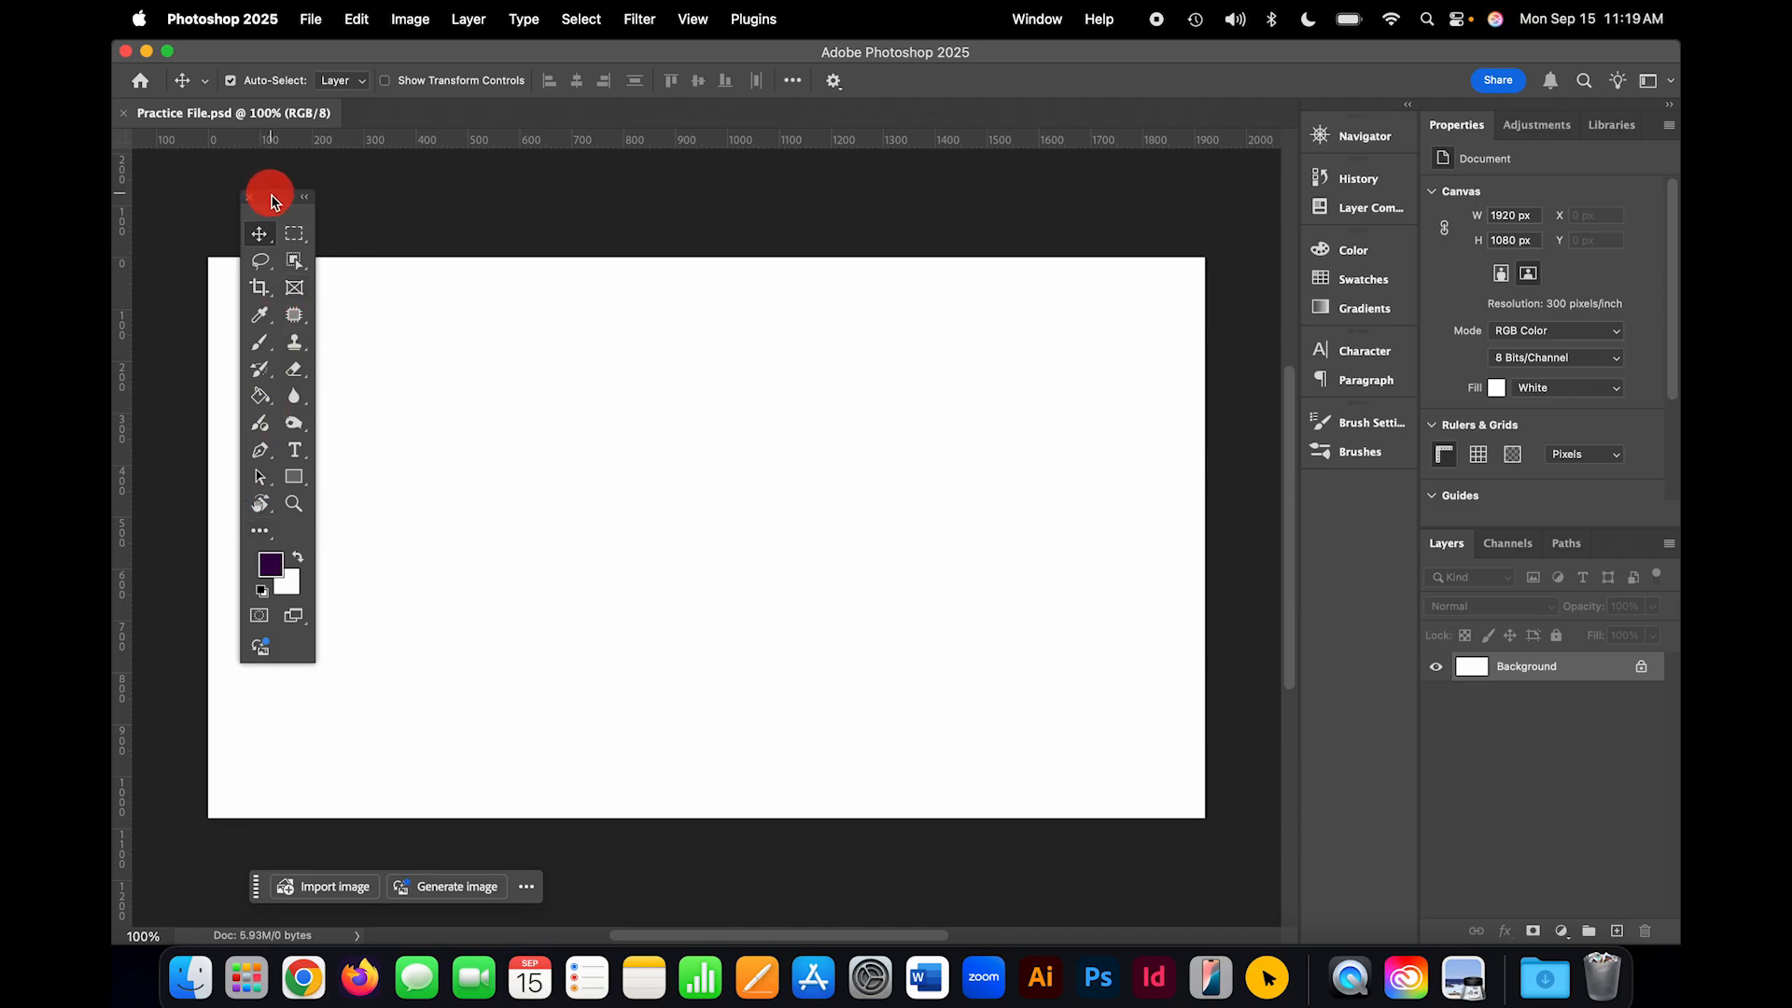
drag(269, 198, 120, 149)
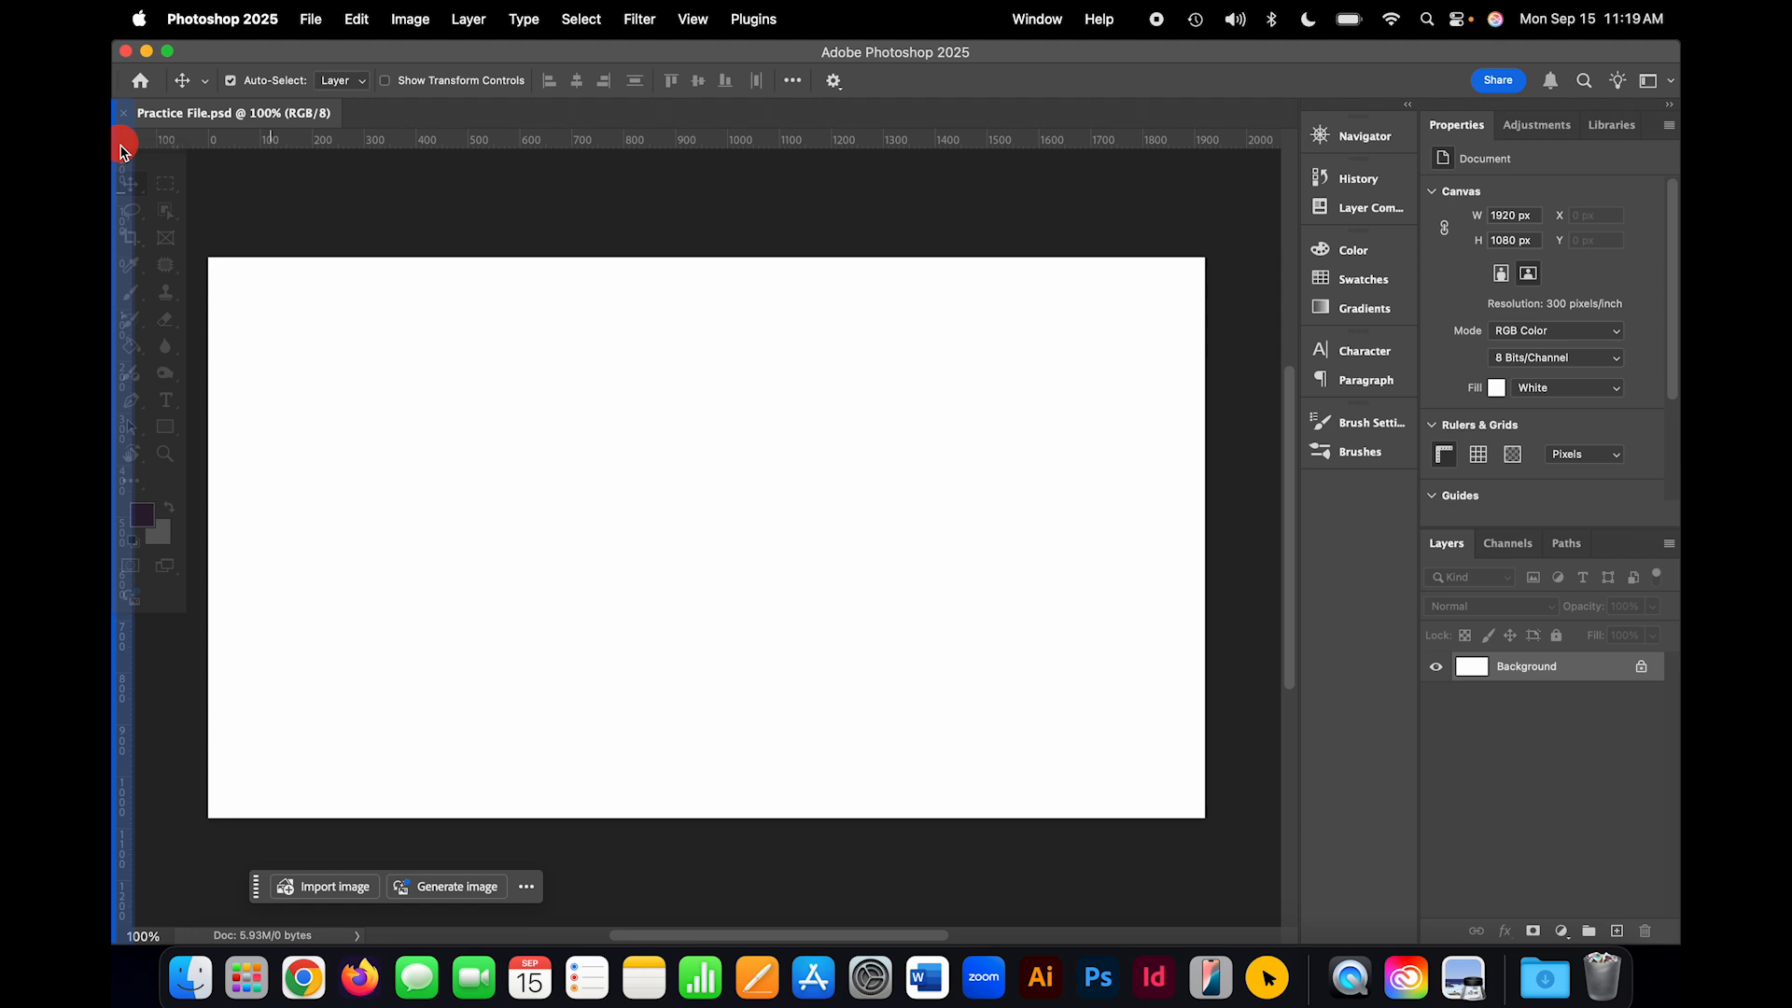
drag(122, 150, 121, 150)
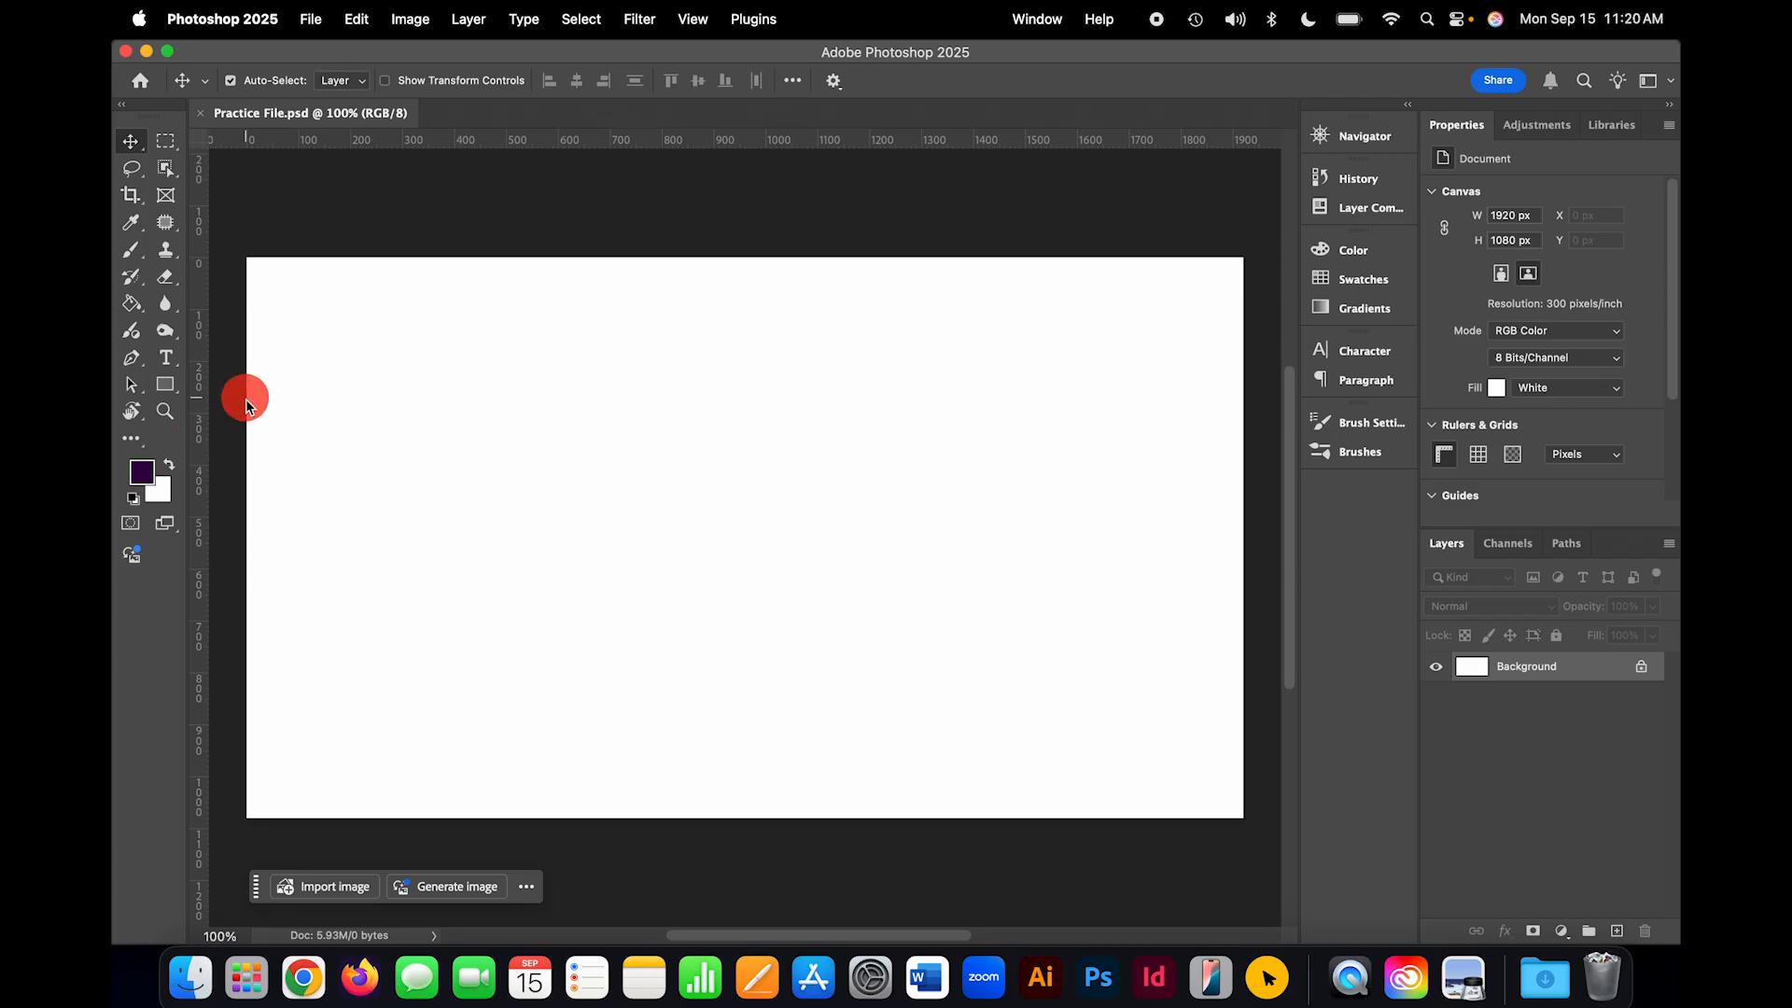
Step: Create a horizontal text box in the canvas's upper left area with the Type tool and enter "I love graphic design"
click(170, 359)
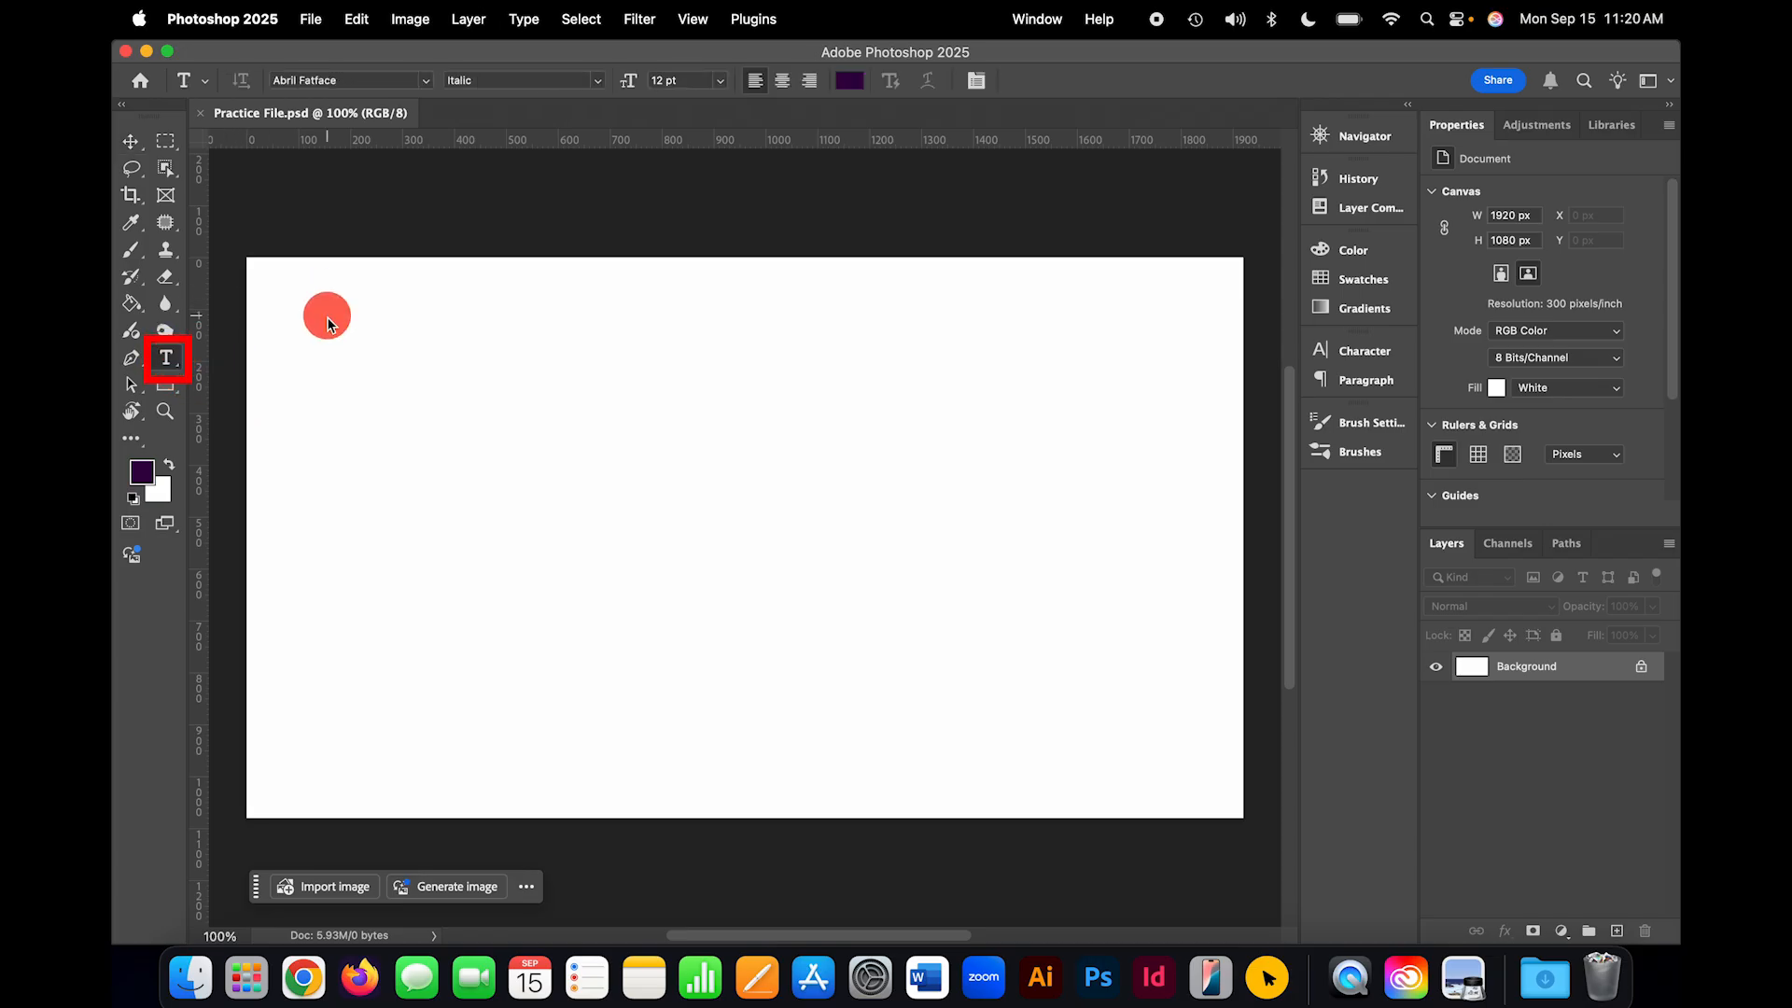
drag(327, 316, 896, 589)
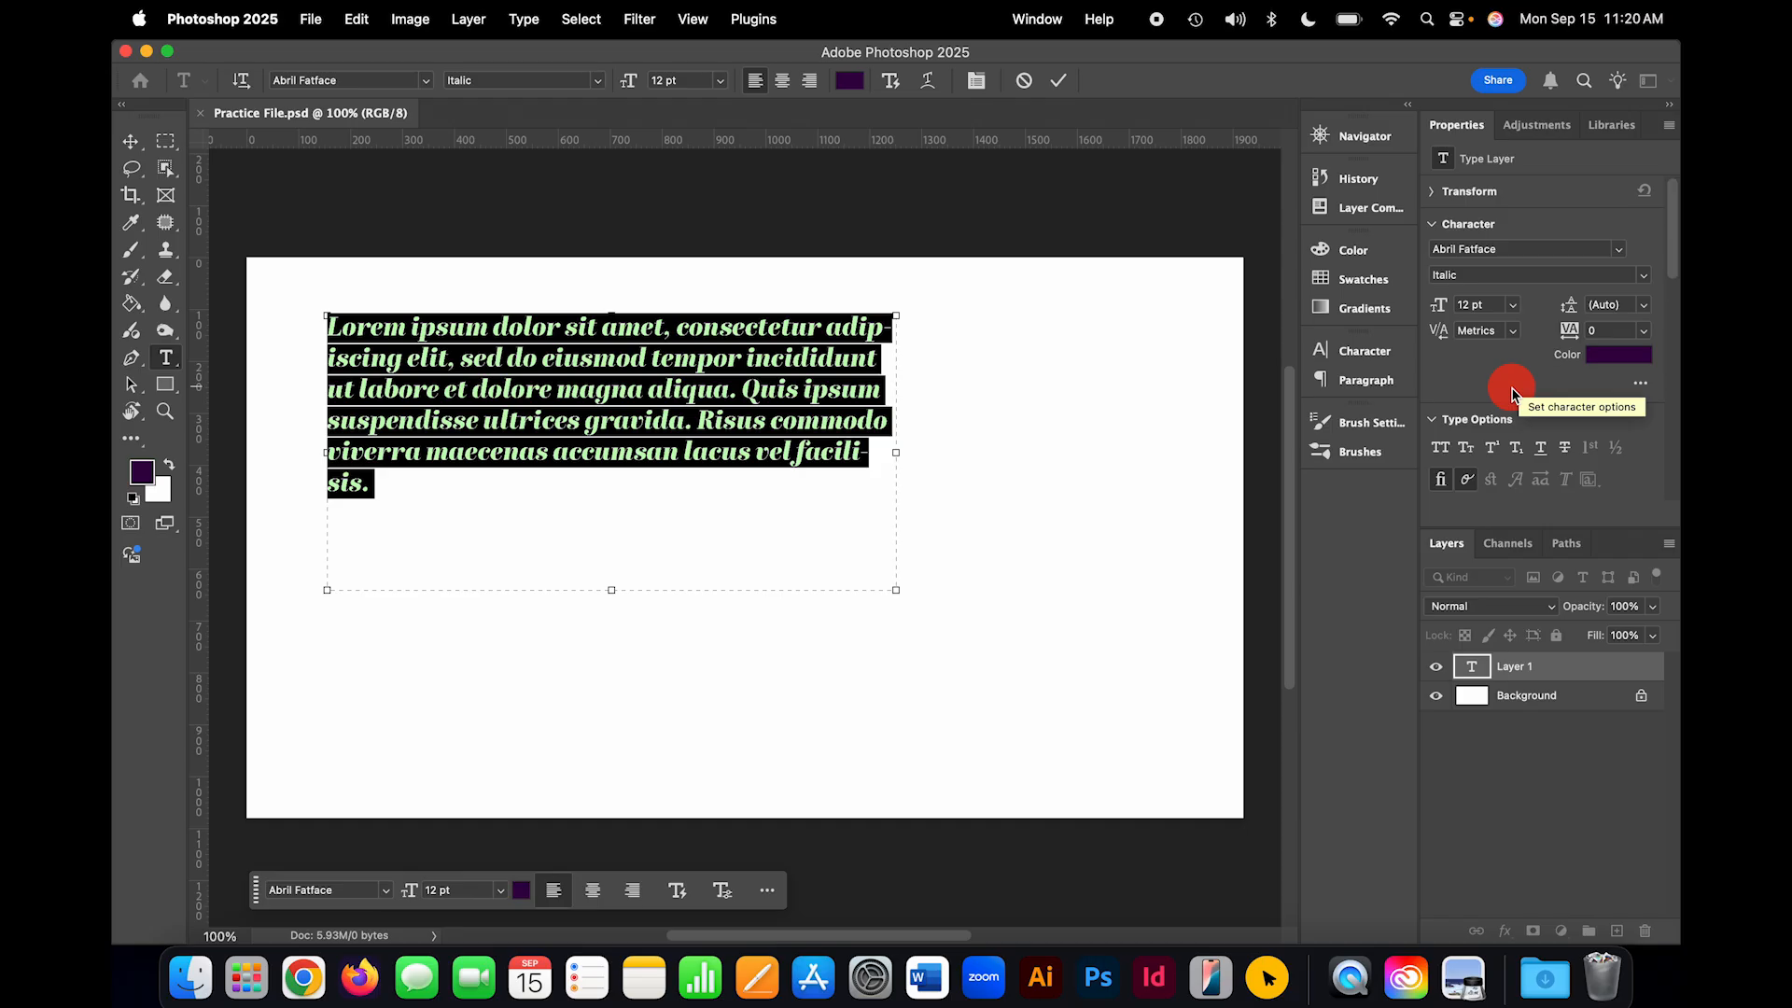
text(I)
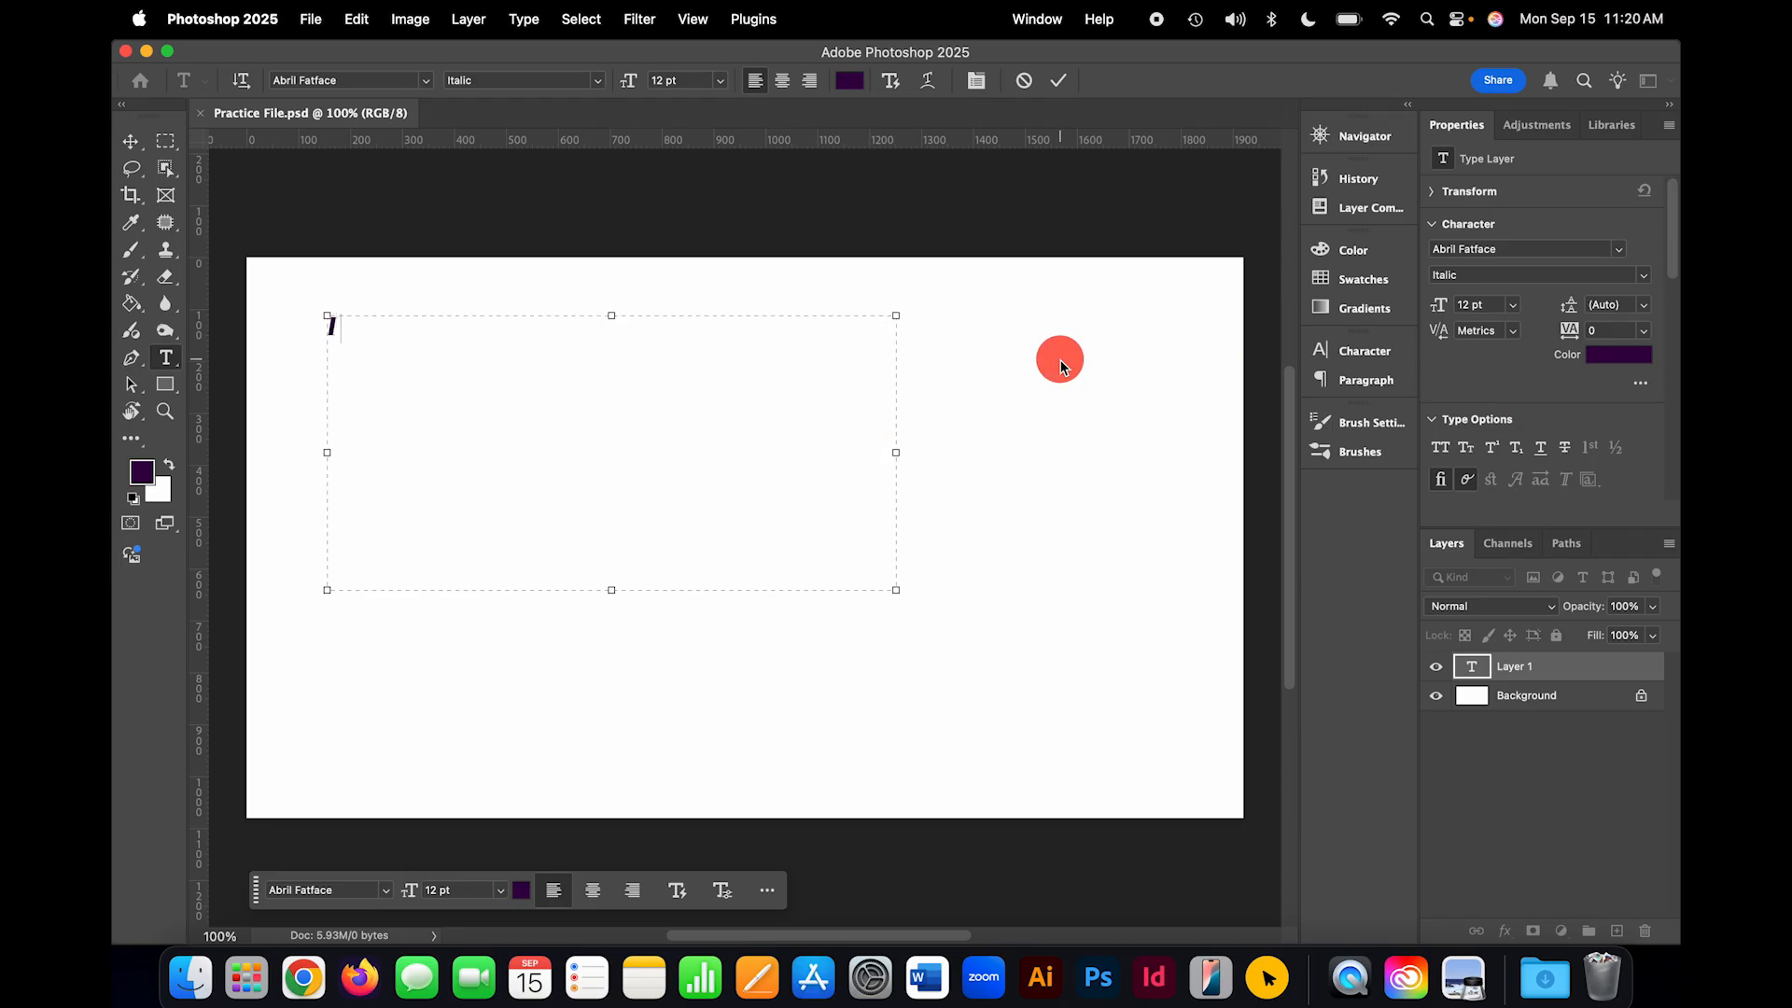
text( love graphic design)
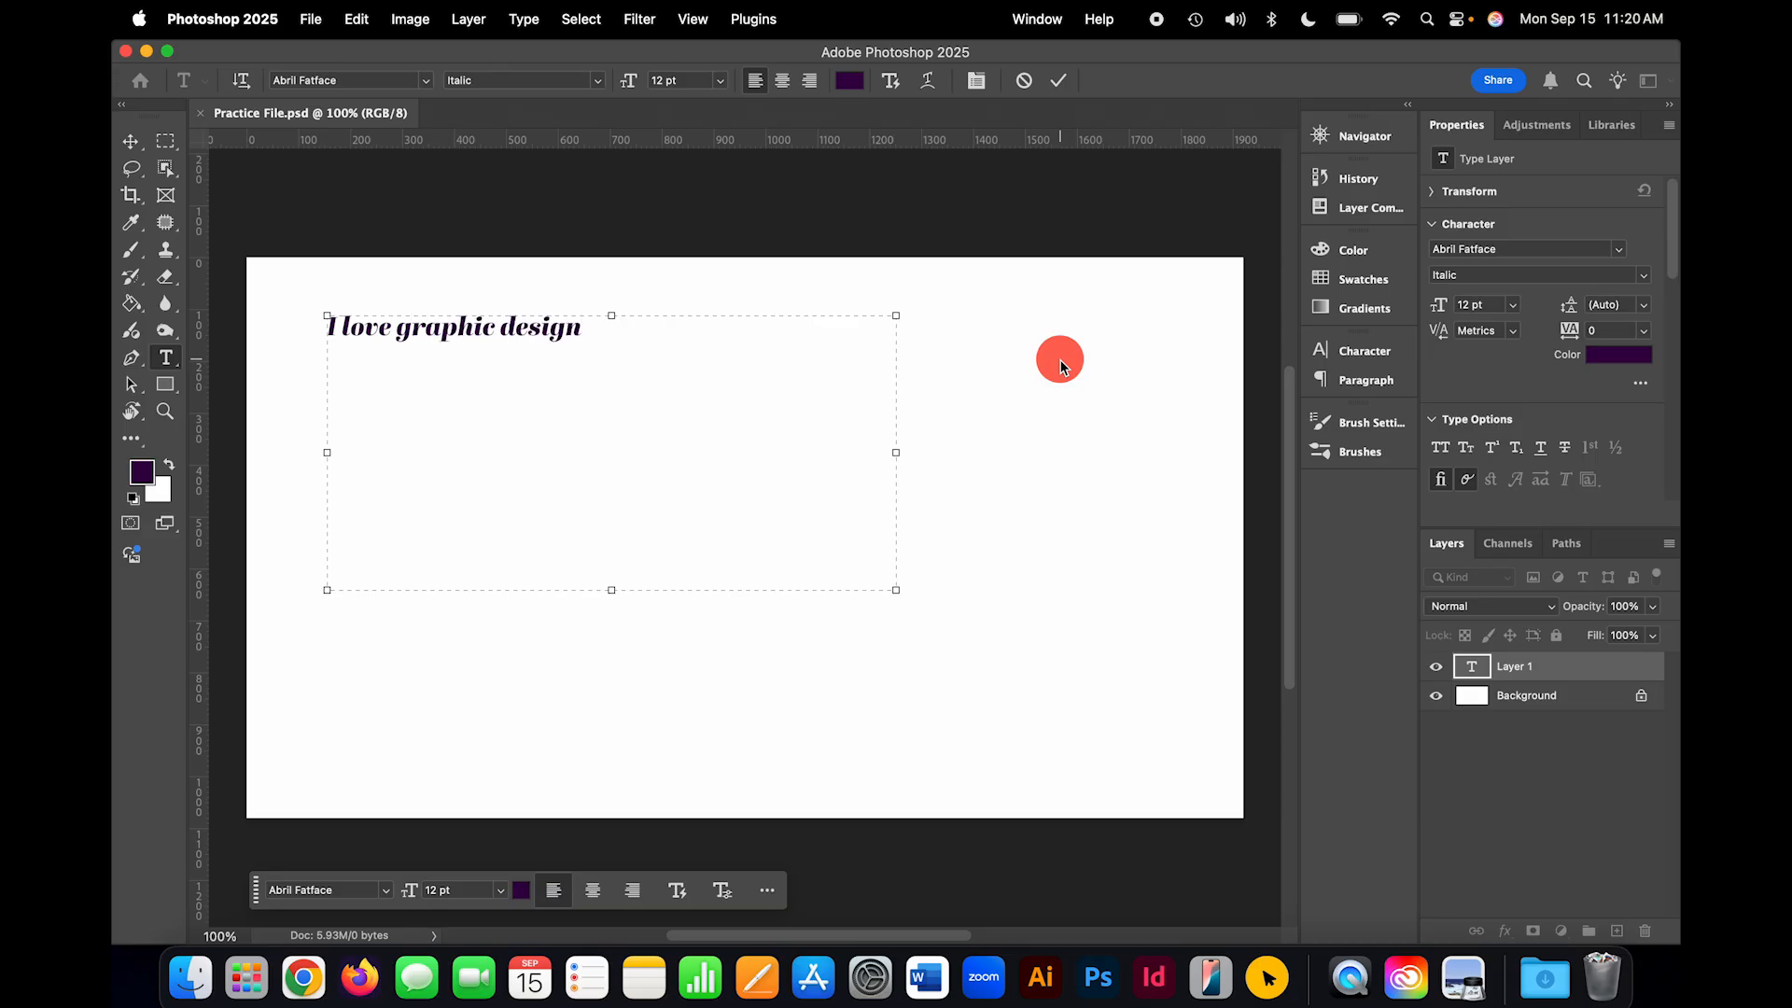
Step: Try changing the font to 8 Heavy without selecting the text, and highlight the phrase briefly
click(1619, 252)
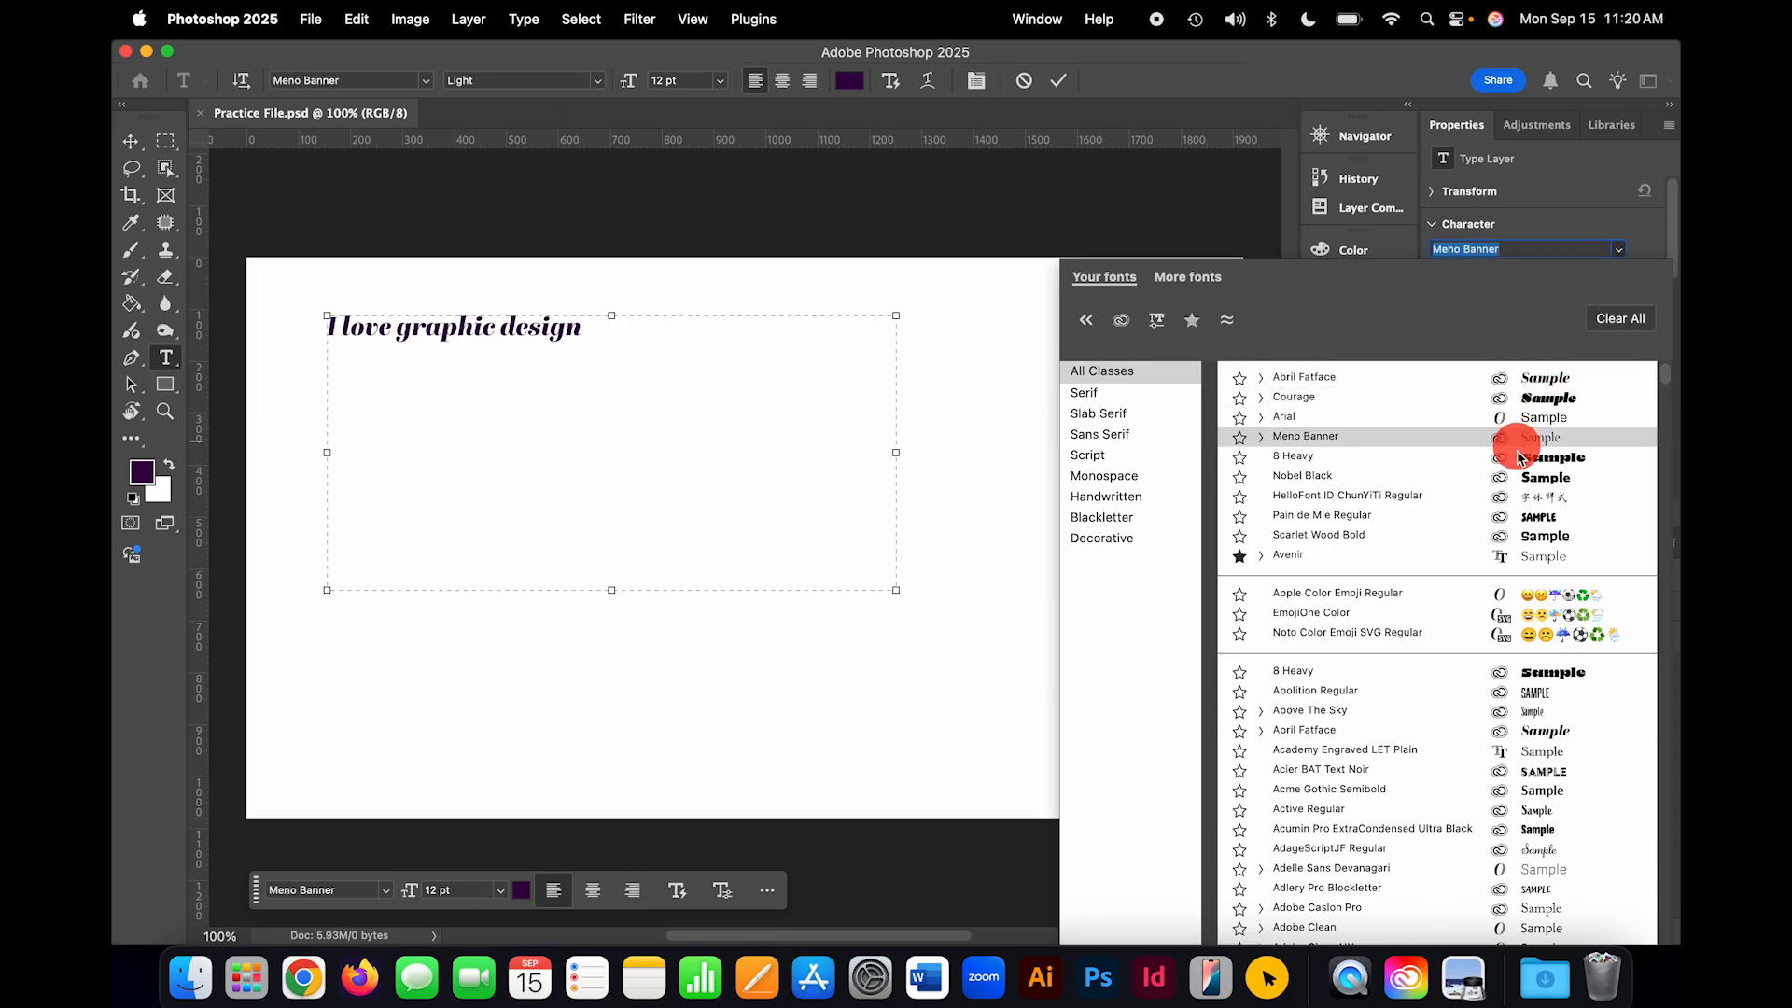
click(1400, 457)
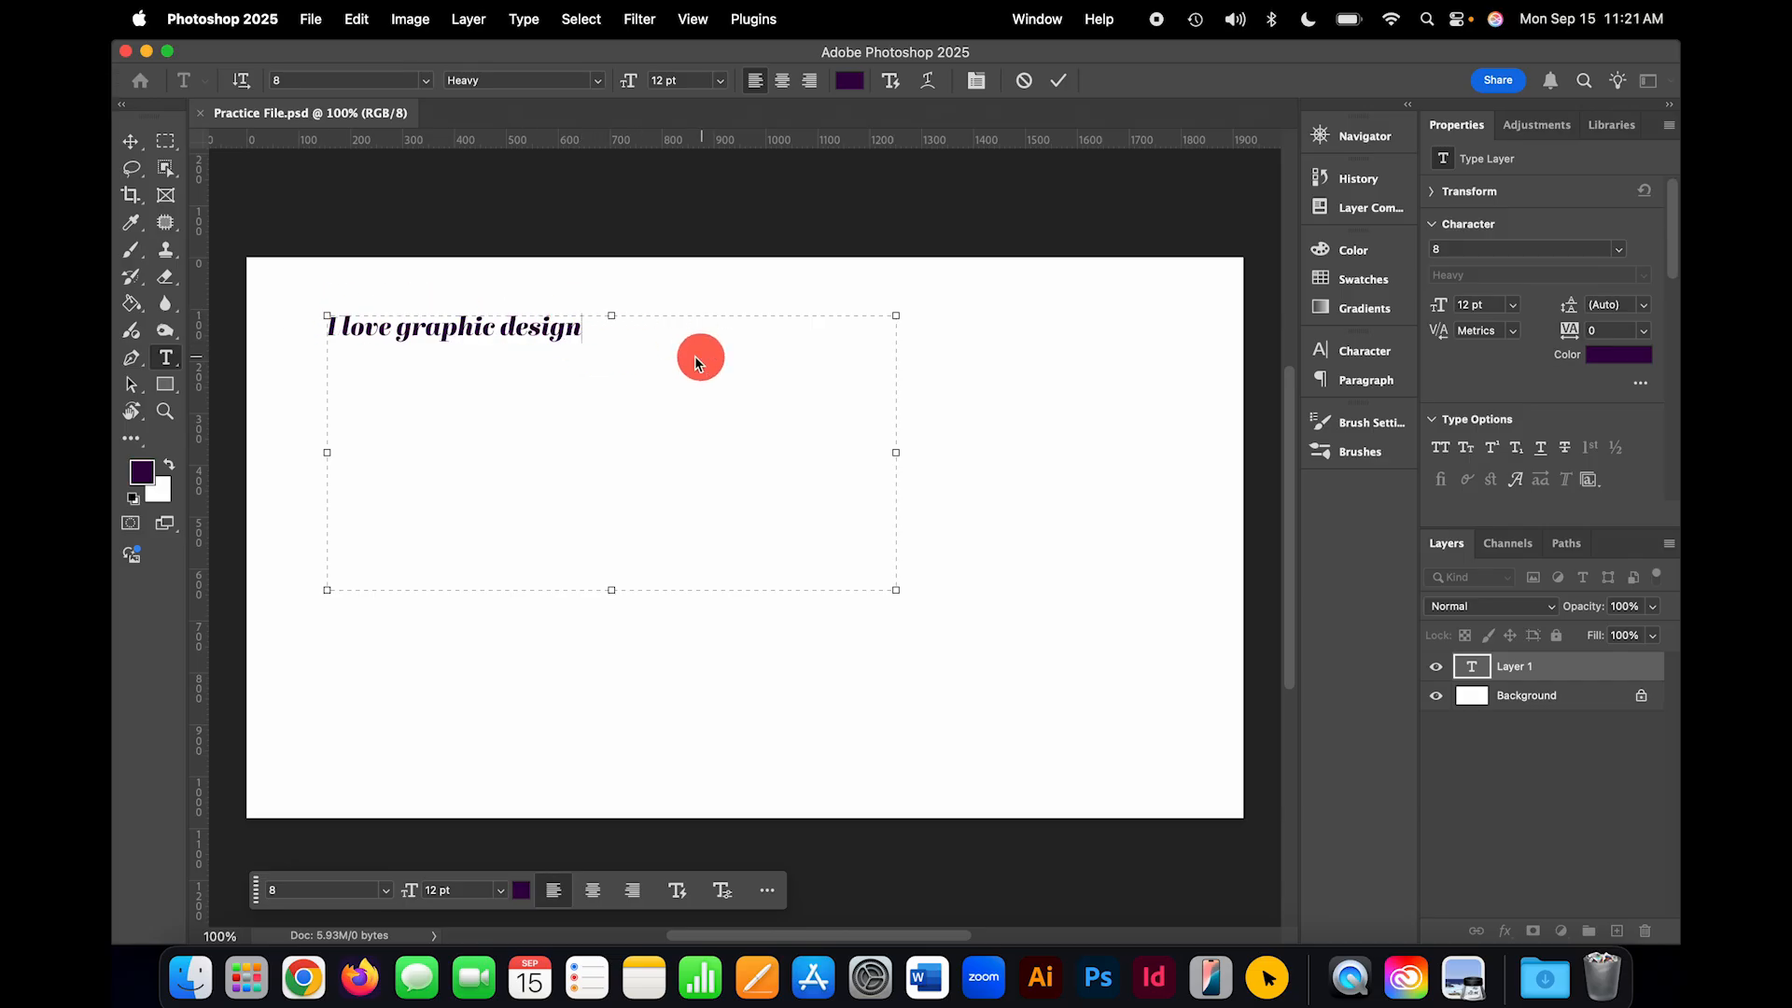
drag(605, 340, 324, 327)
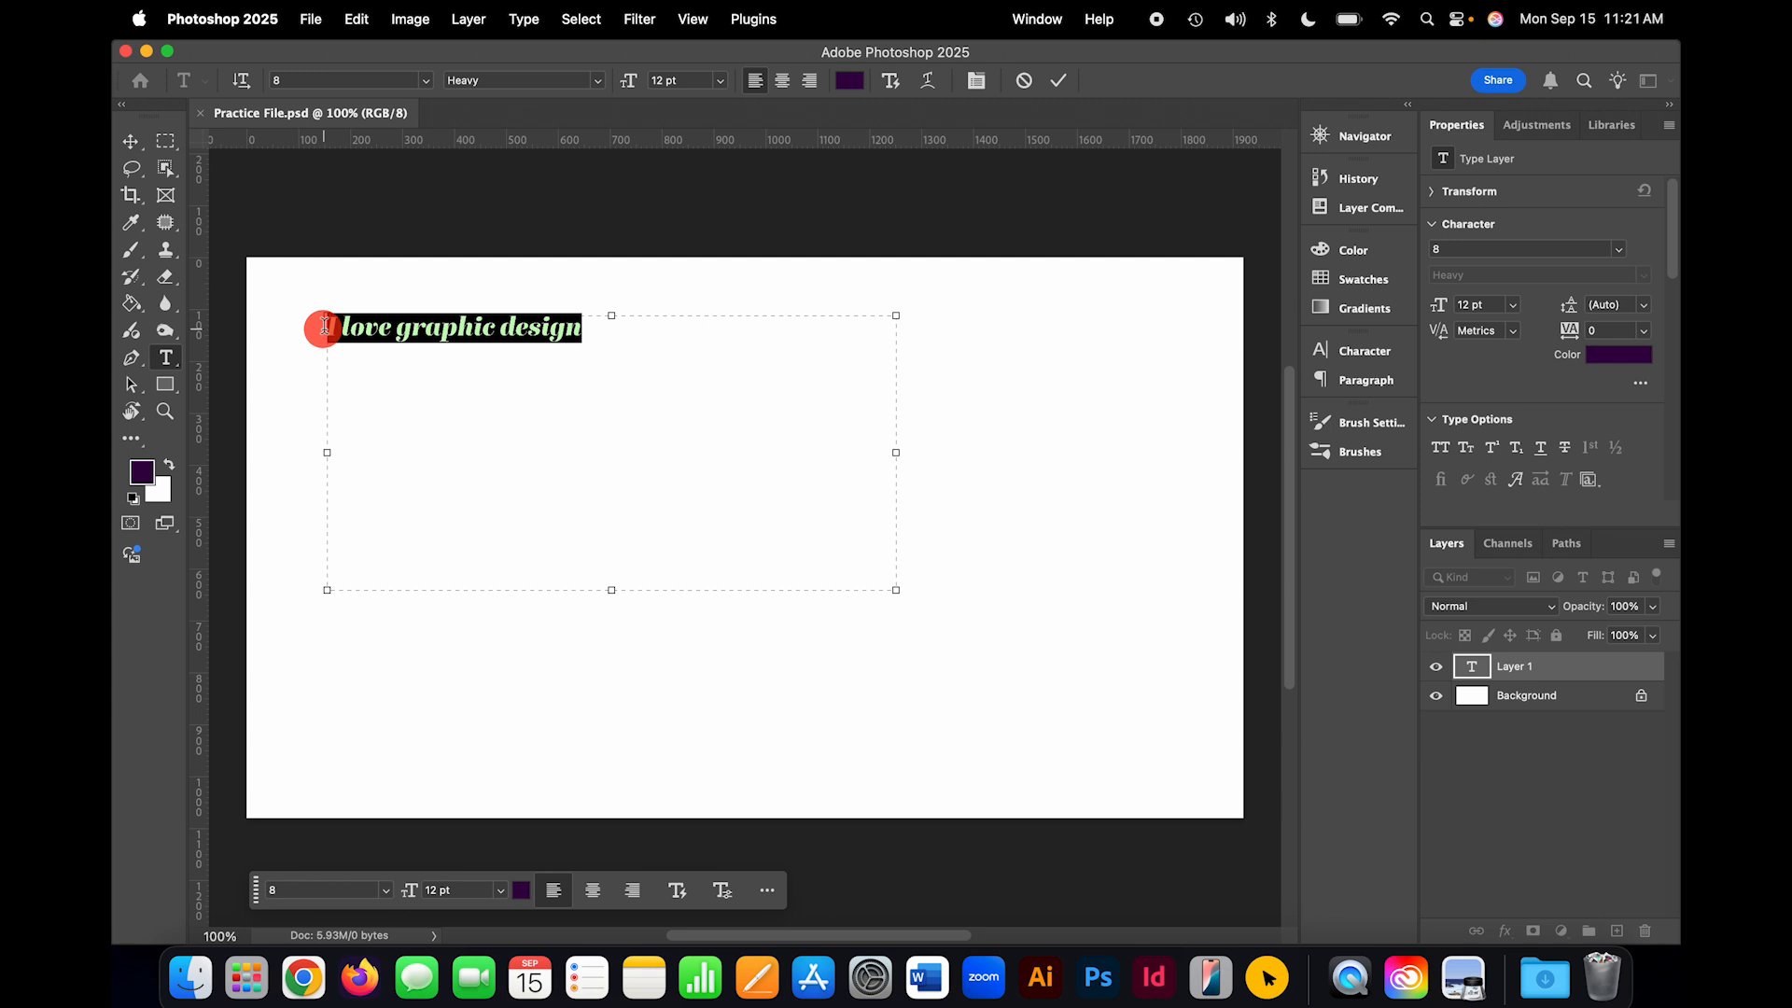
click(656, 344)
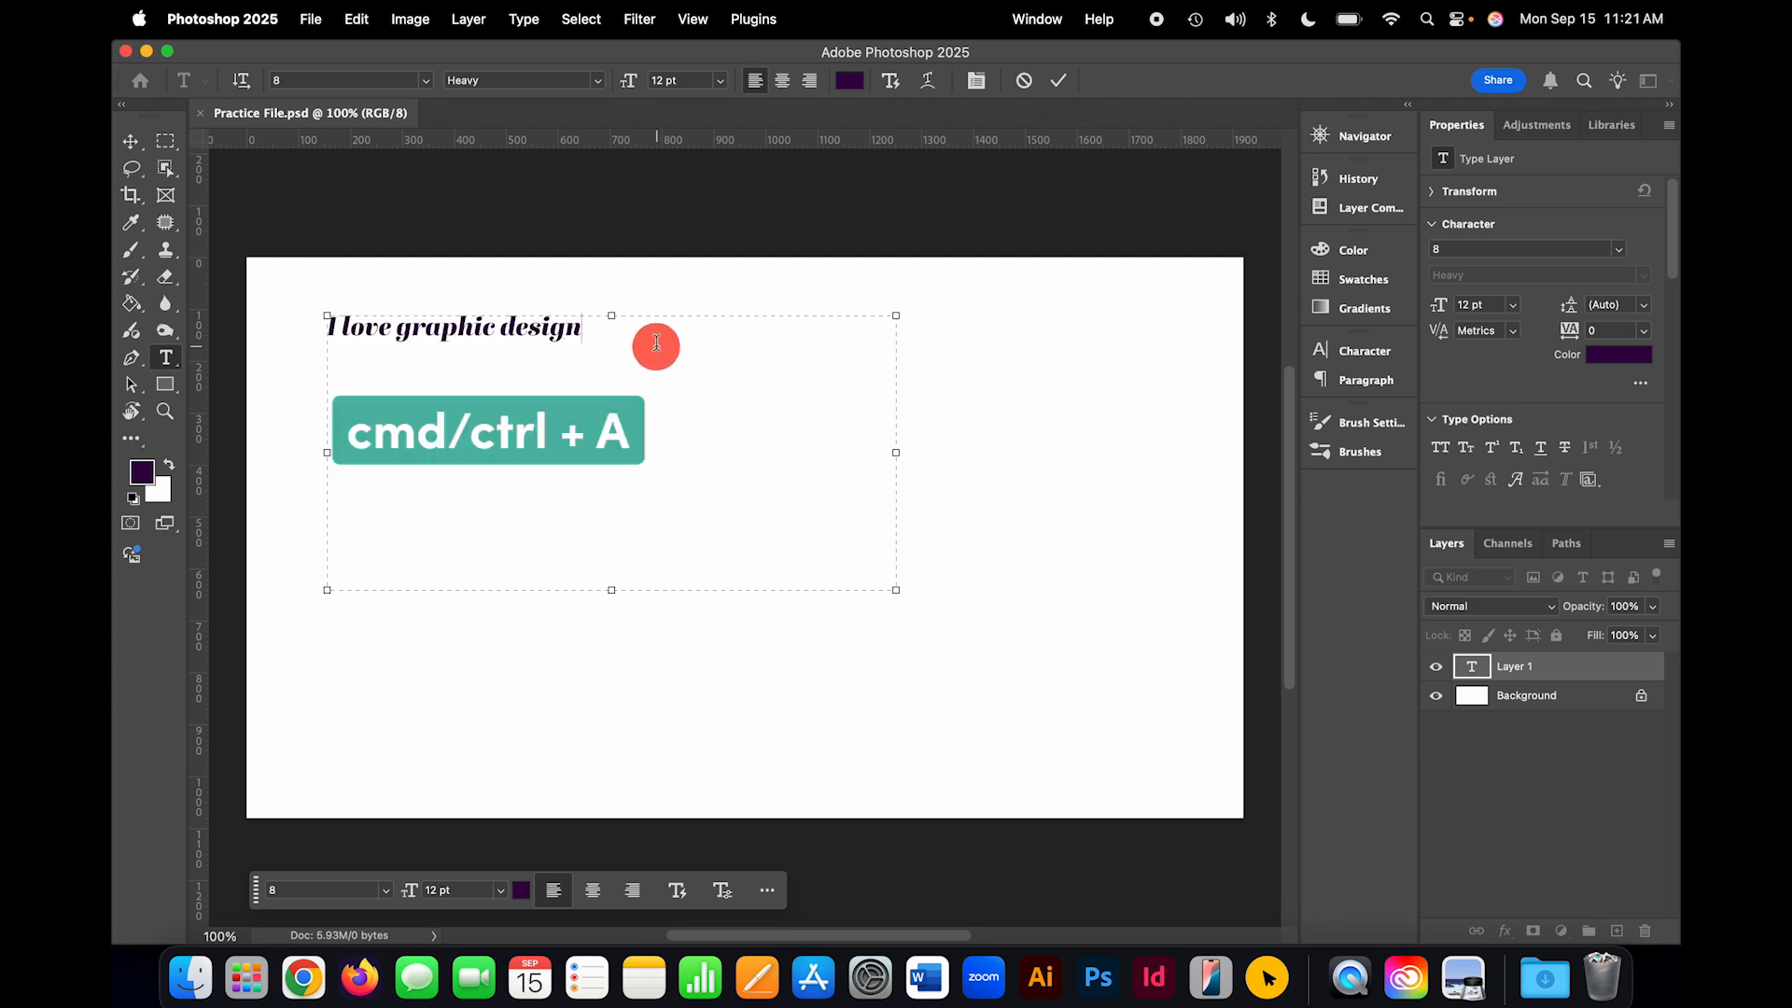
Step: Select all the text in the box and format it in Meno Banner Light at 60 pt
key(cmd+a)
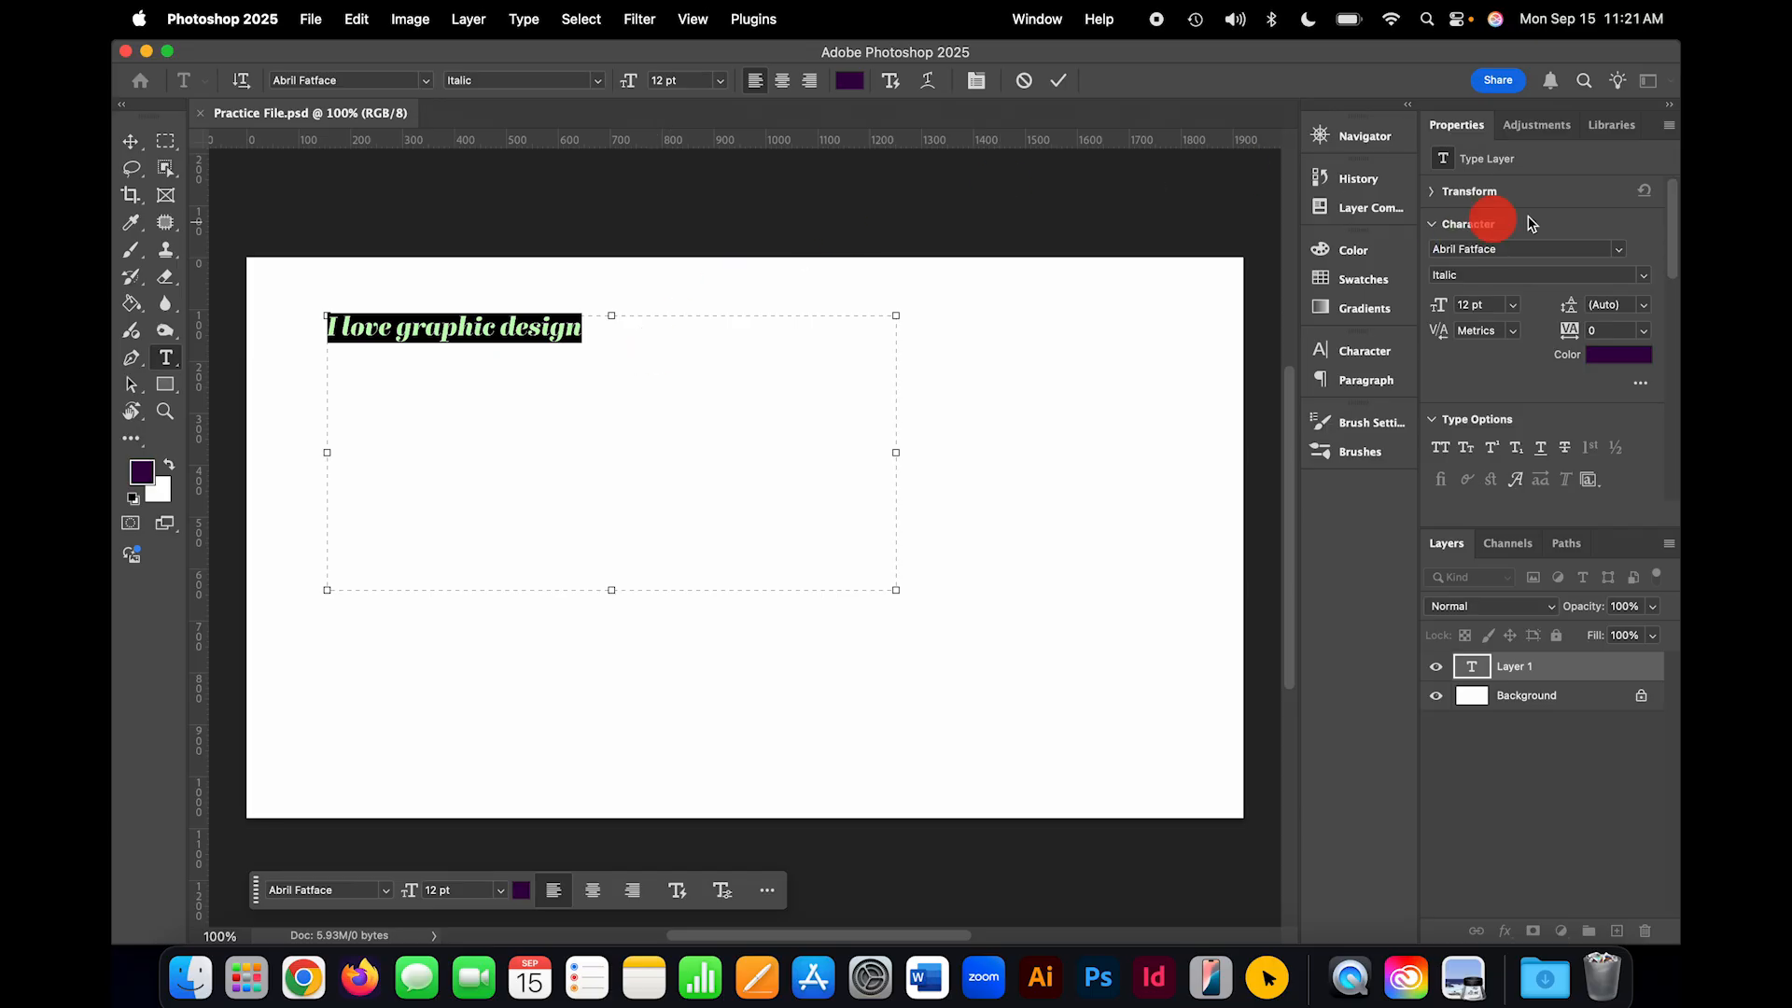
click(1623, 250)
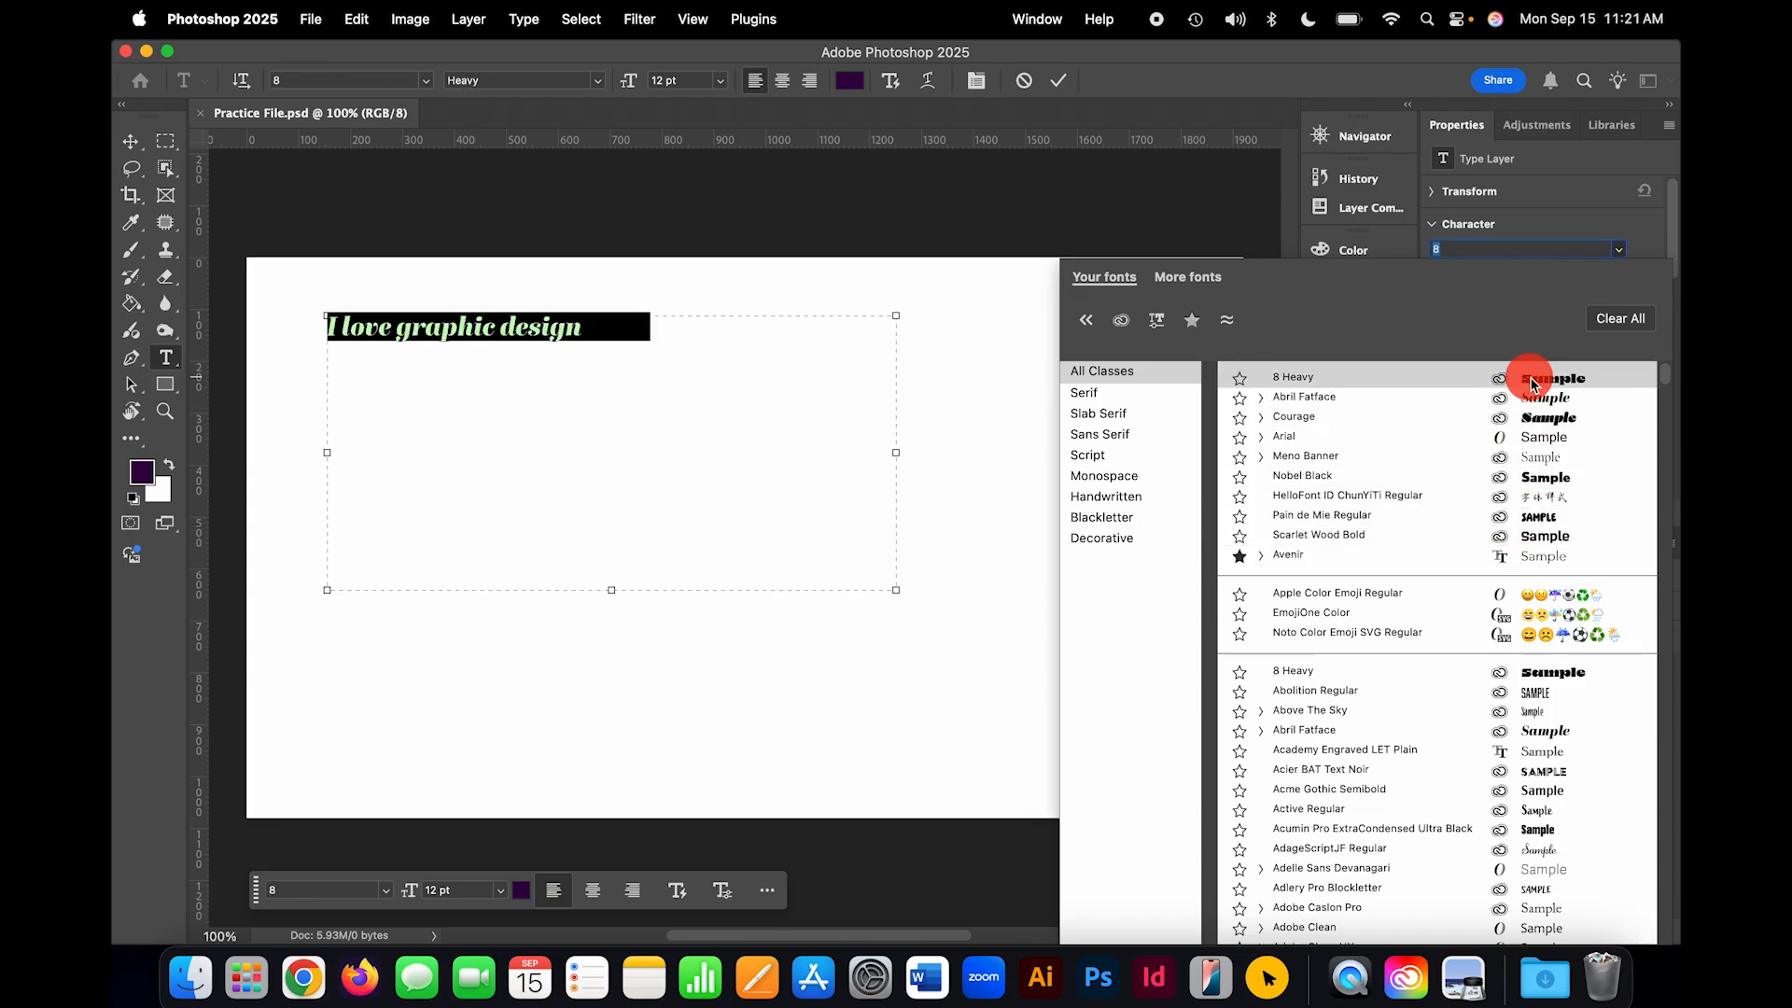
click(1438, 459)
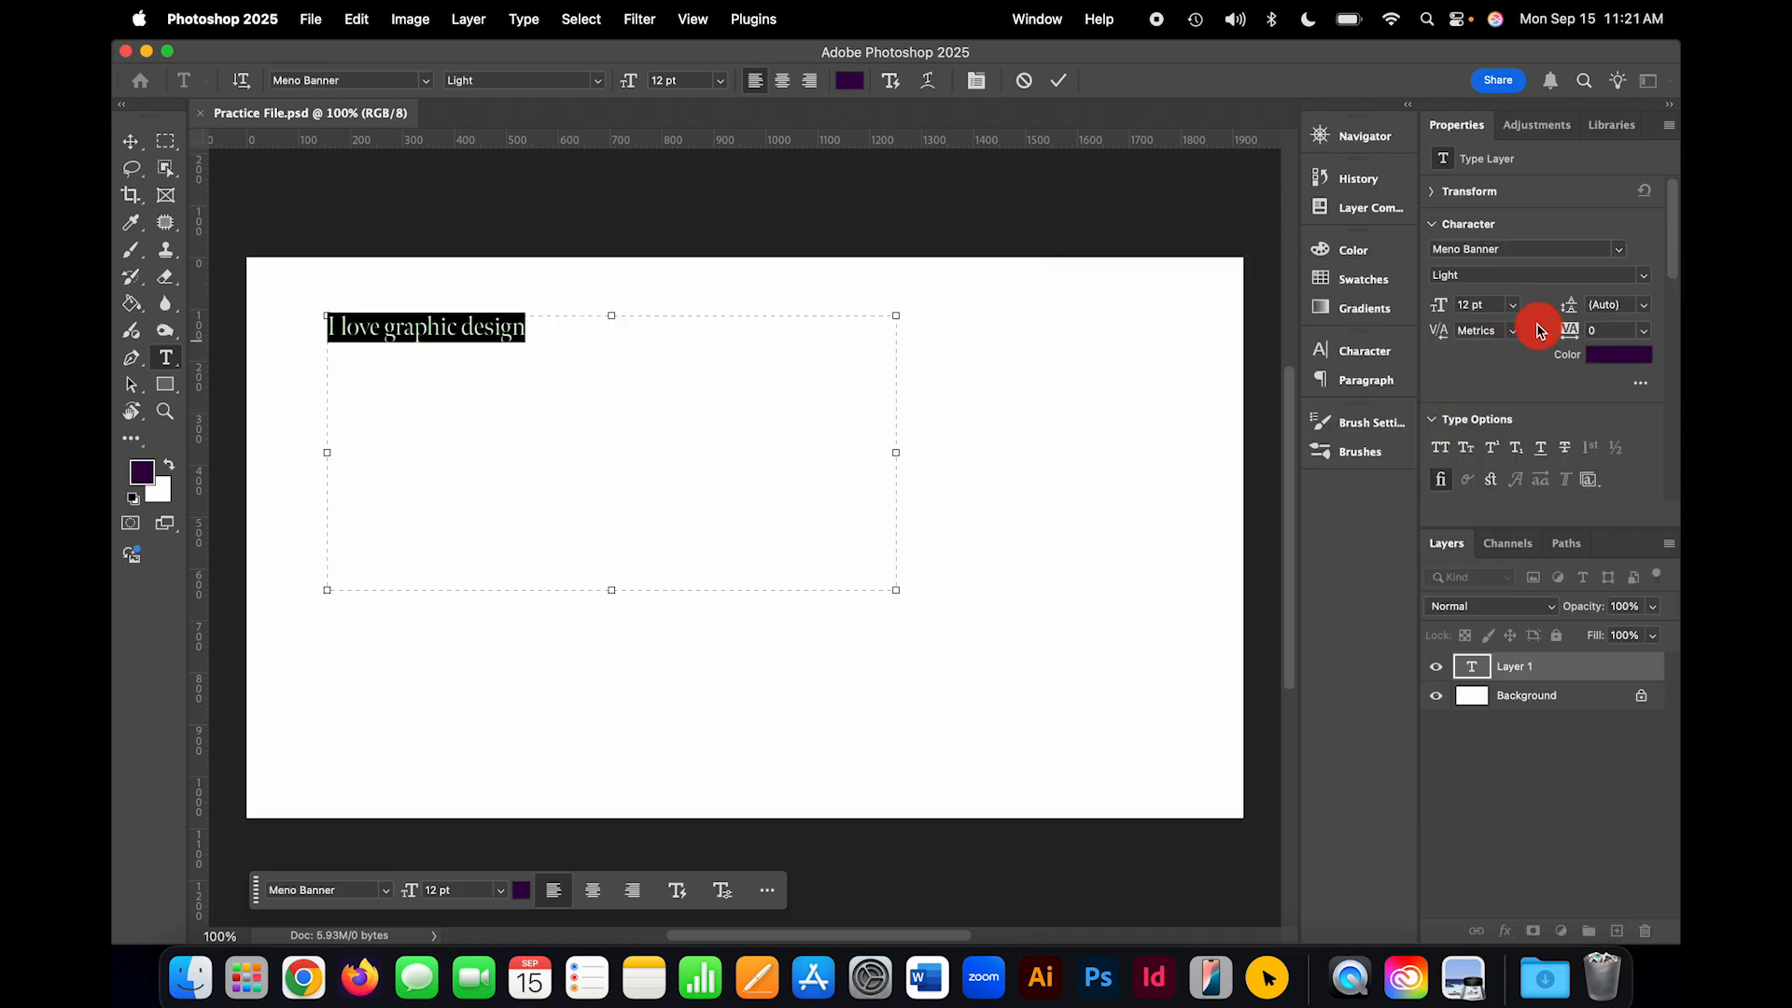
click(1514, 306)
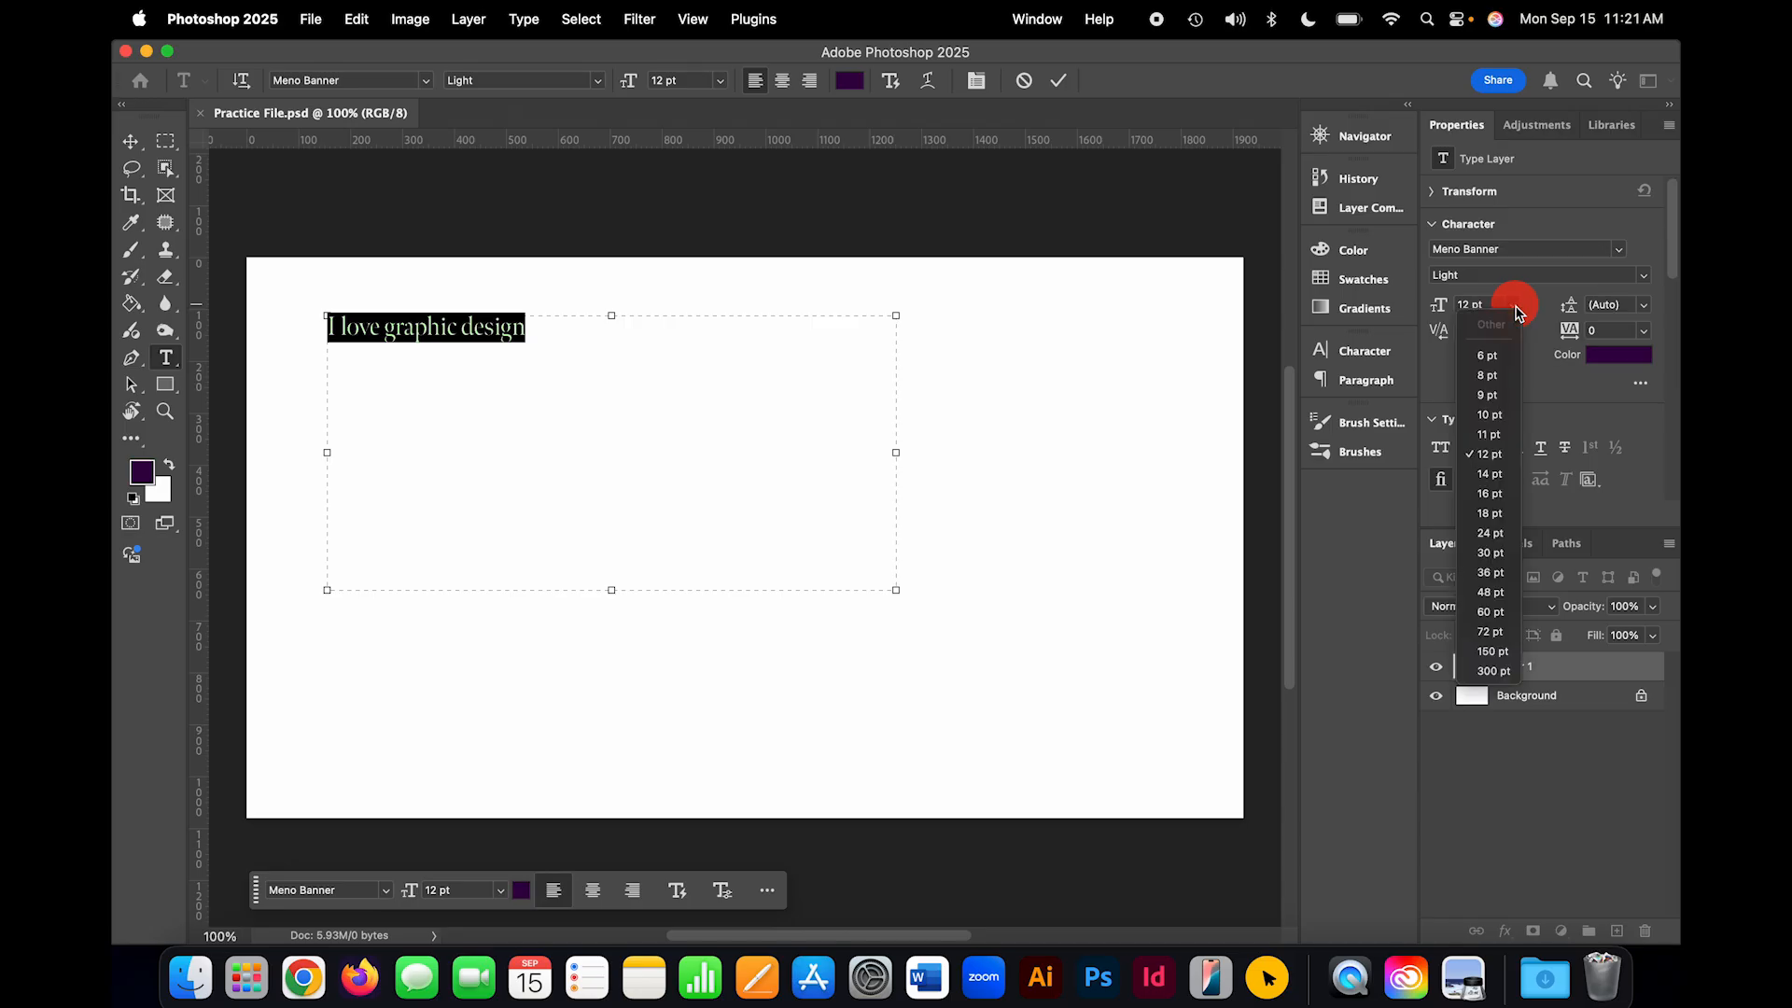
click(1492, 612)
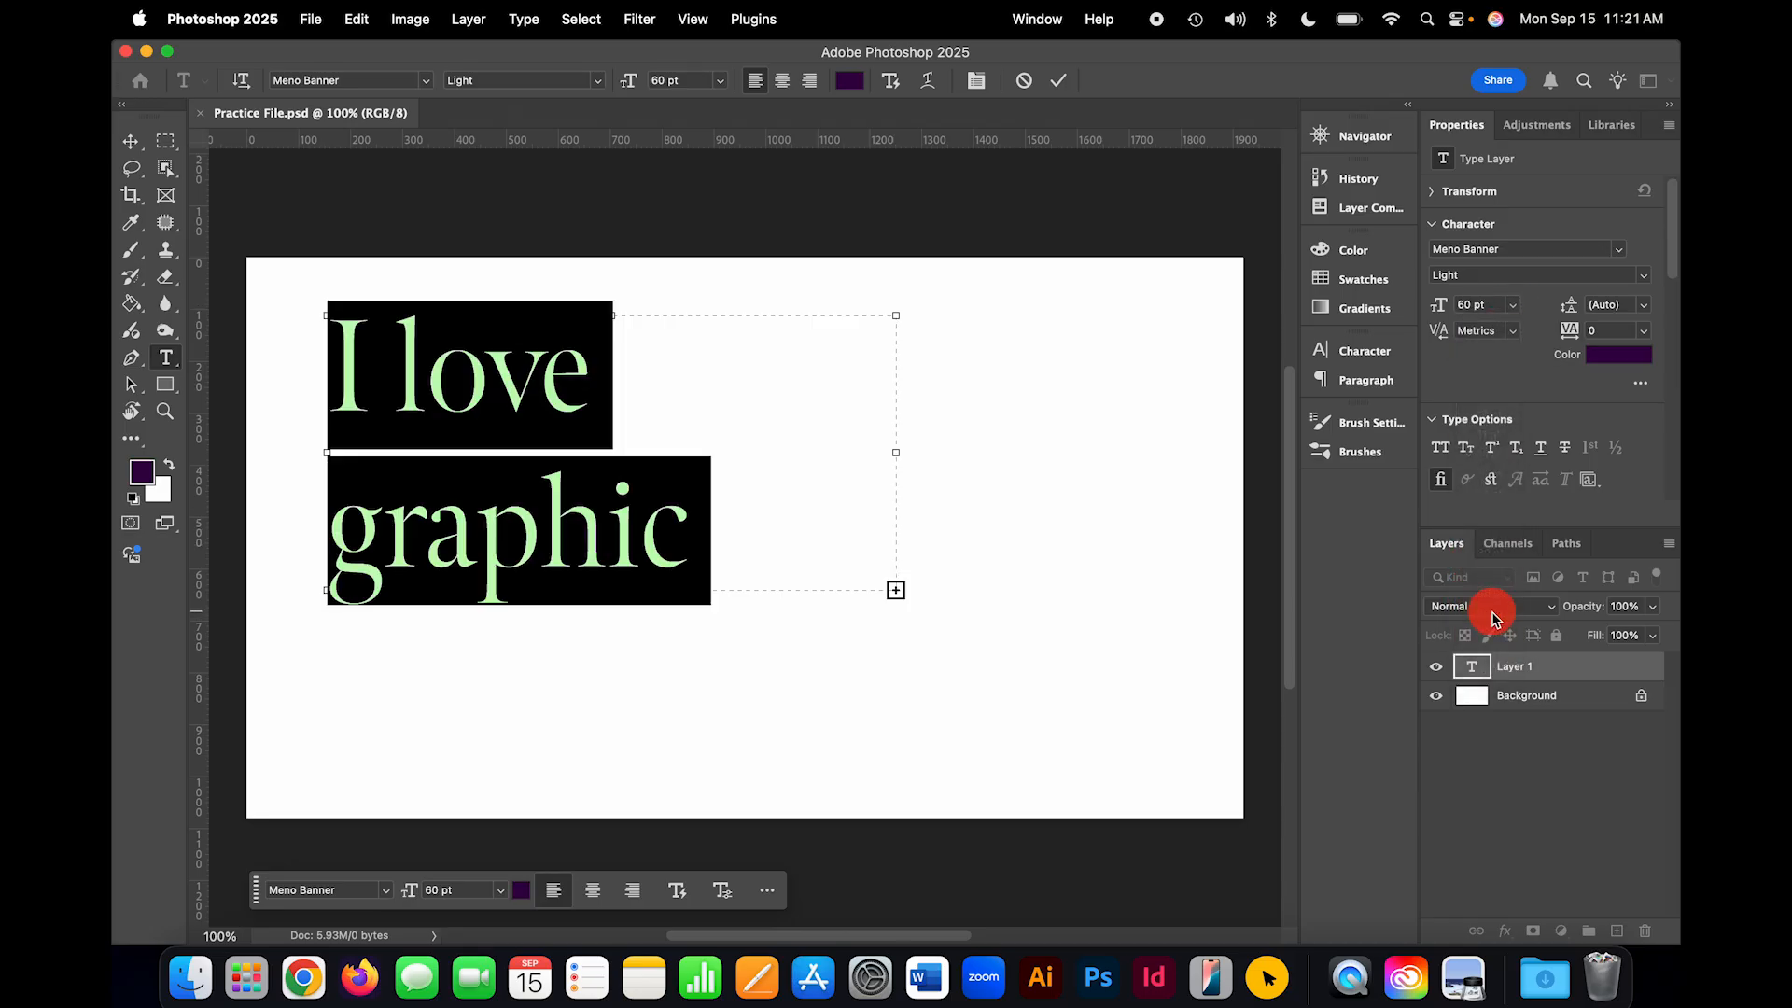
Step: Change the text color to black, and widen the text box until the whole phrase fits, committing the edit
click(1609, 362)
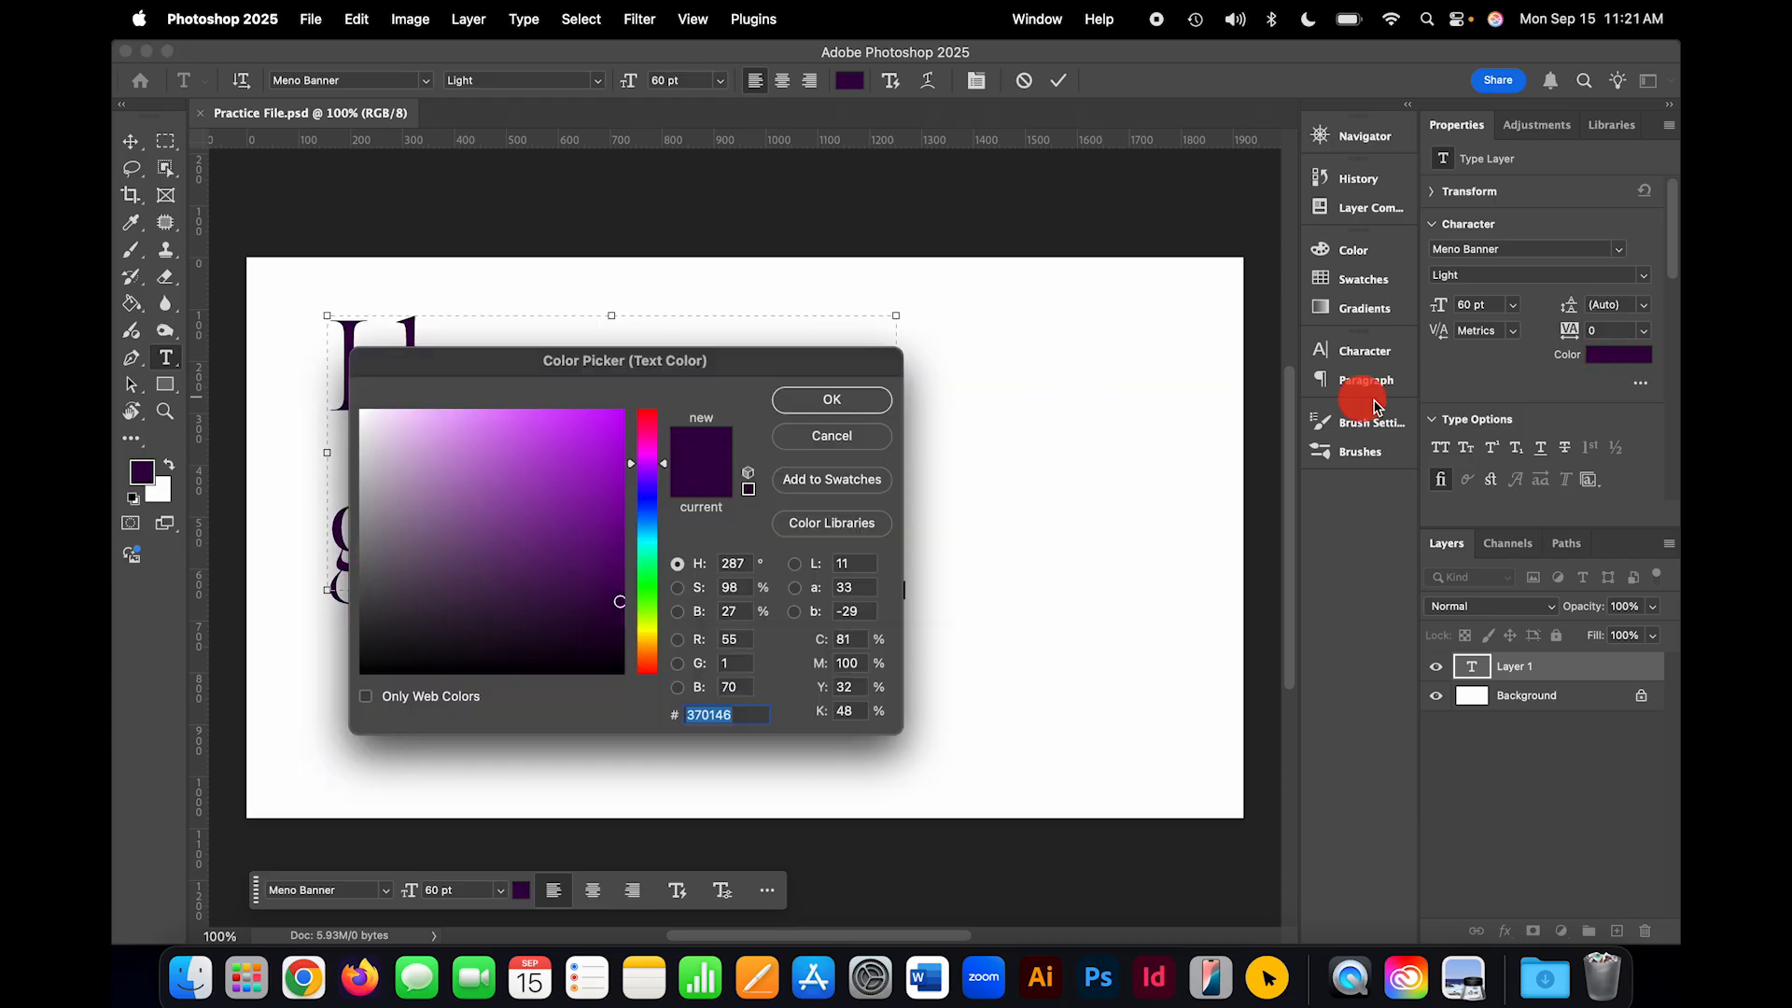
click(805, 429)
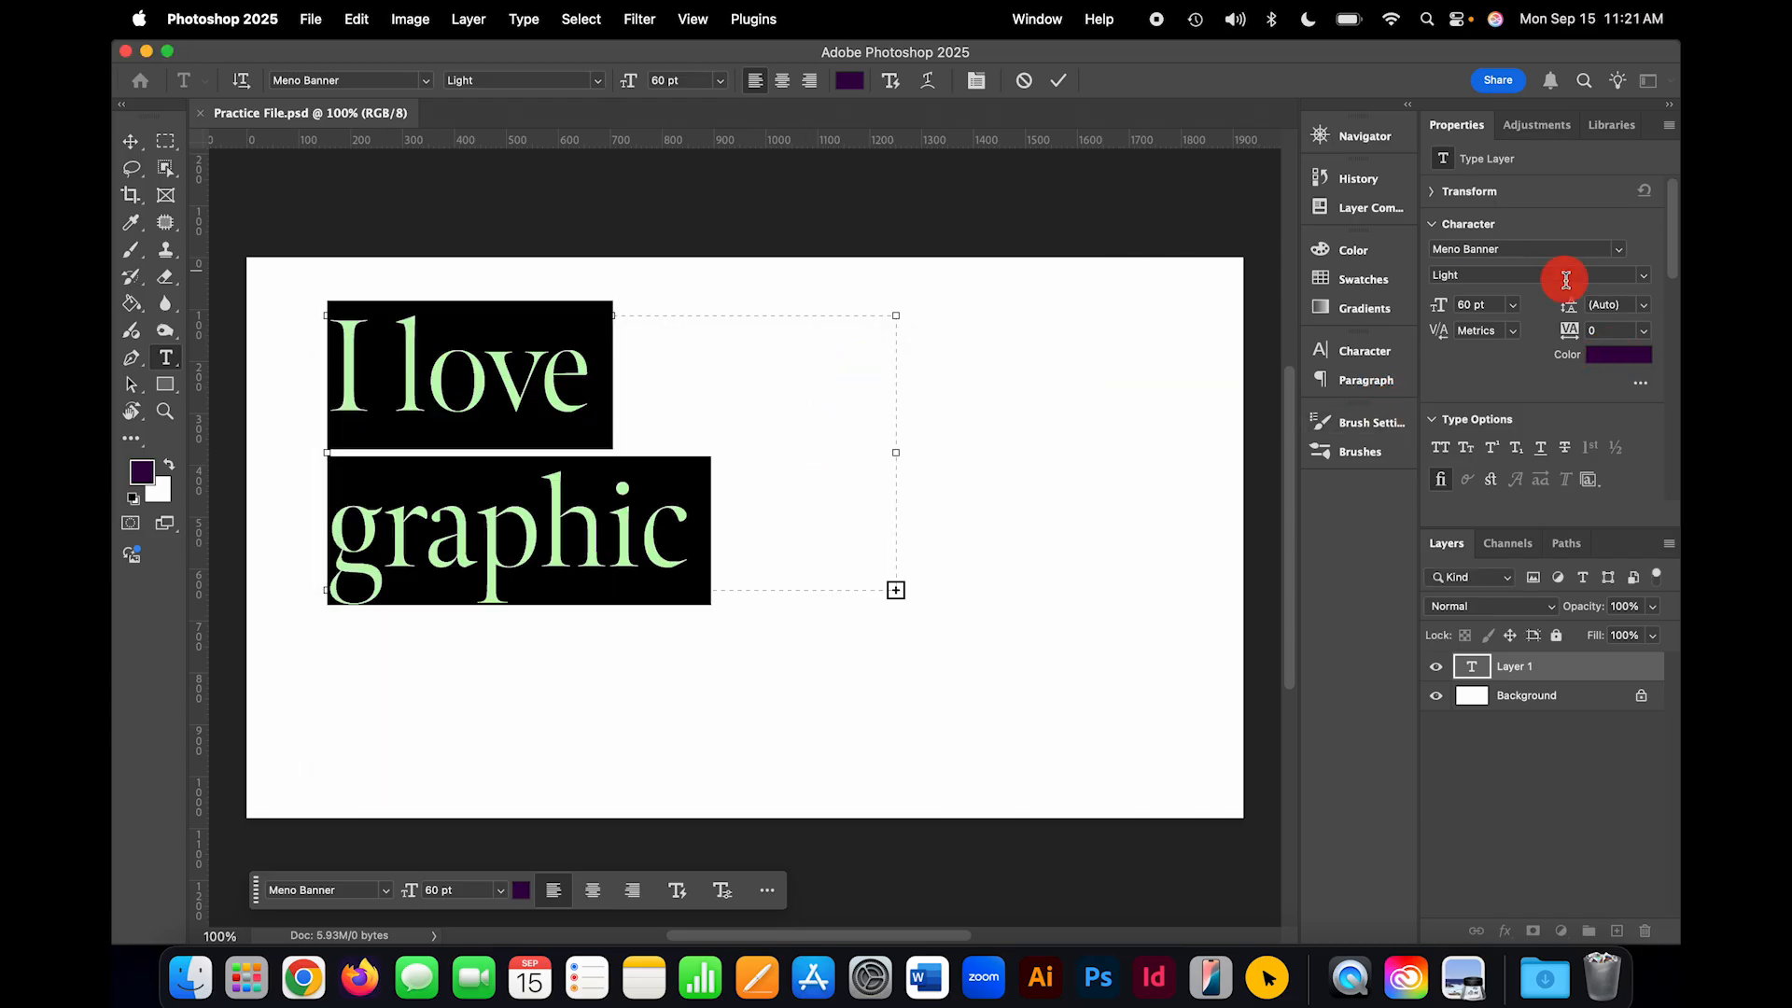
click(1652, 360)
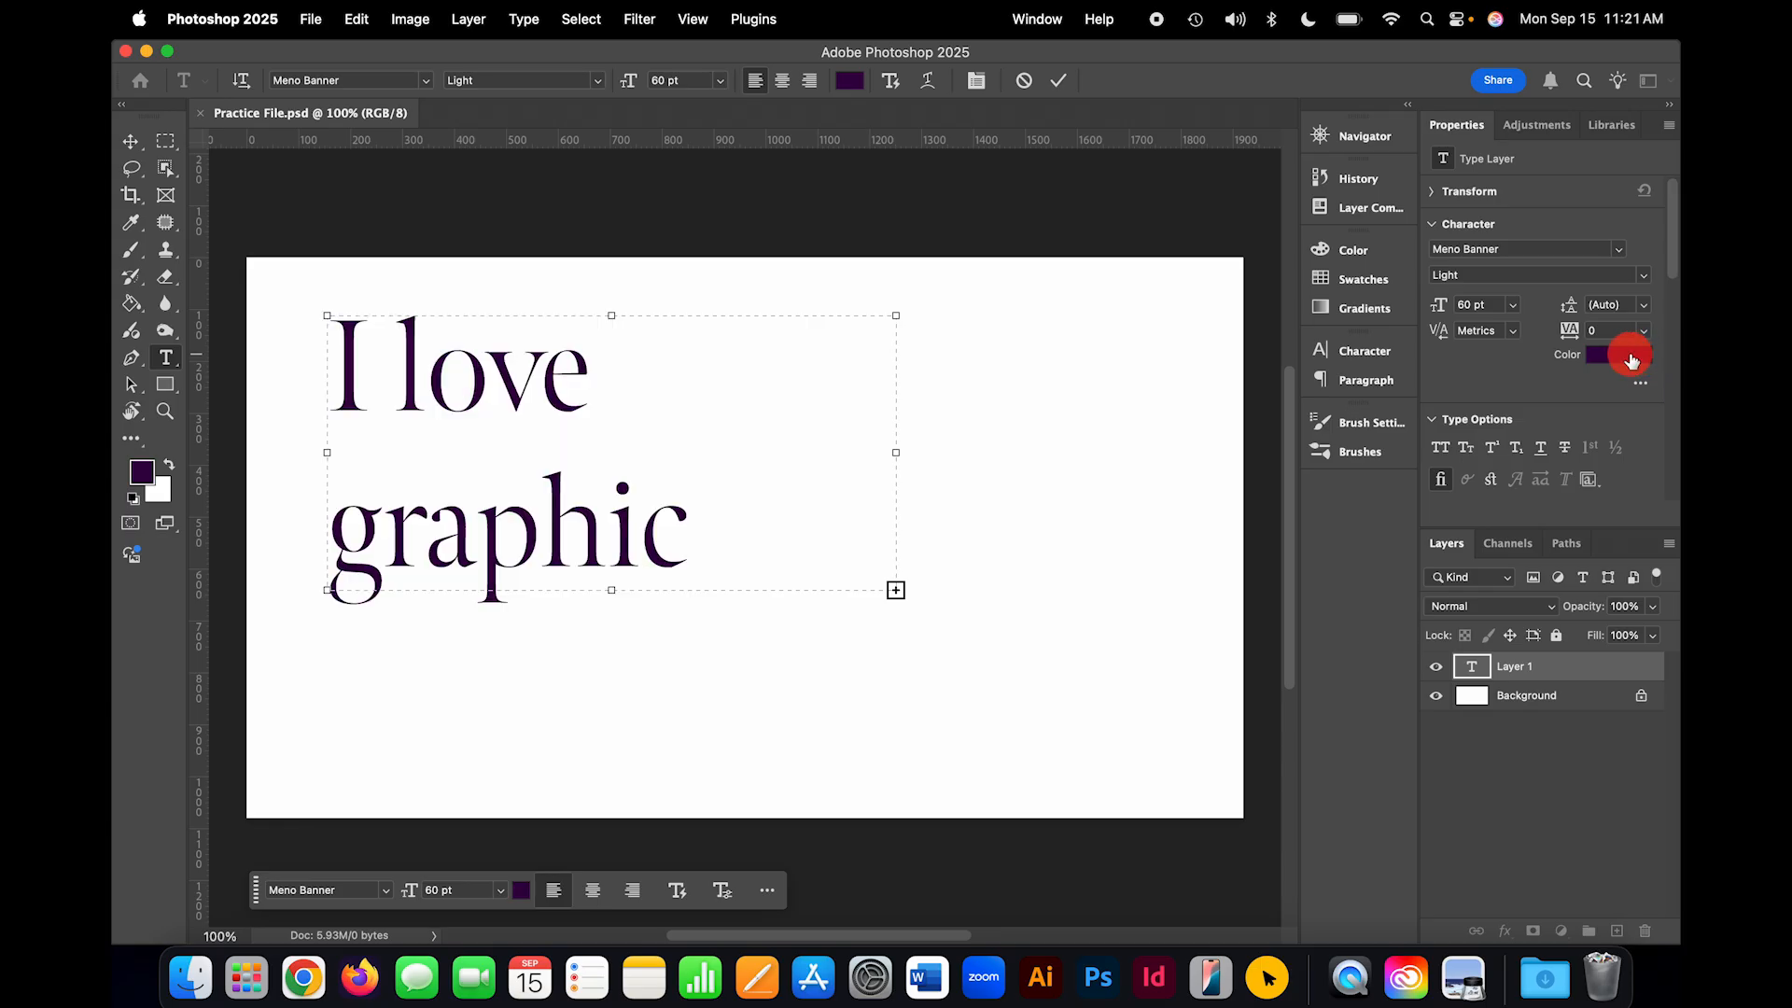
drag(526, 542, 344, 688)
click(843, 385)
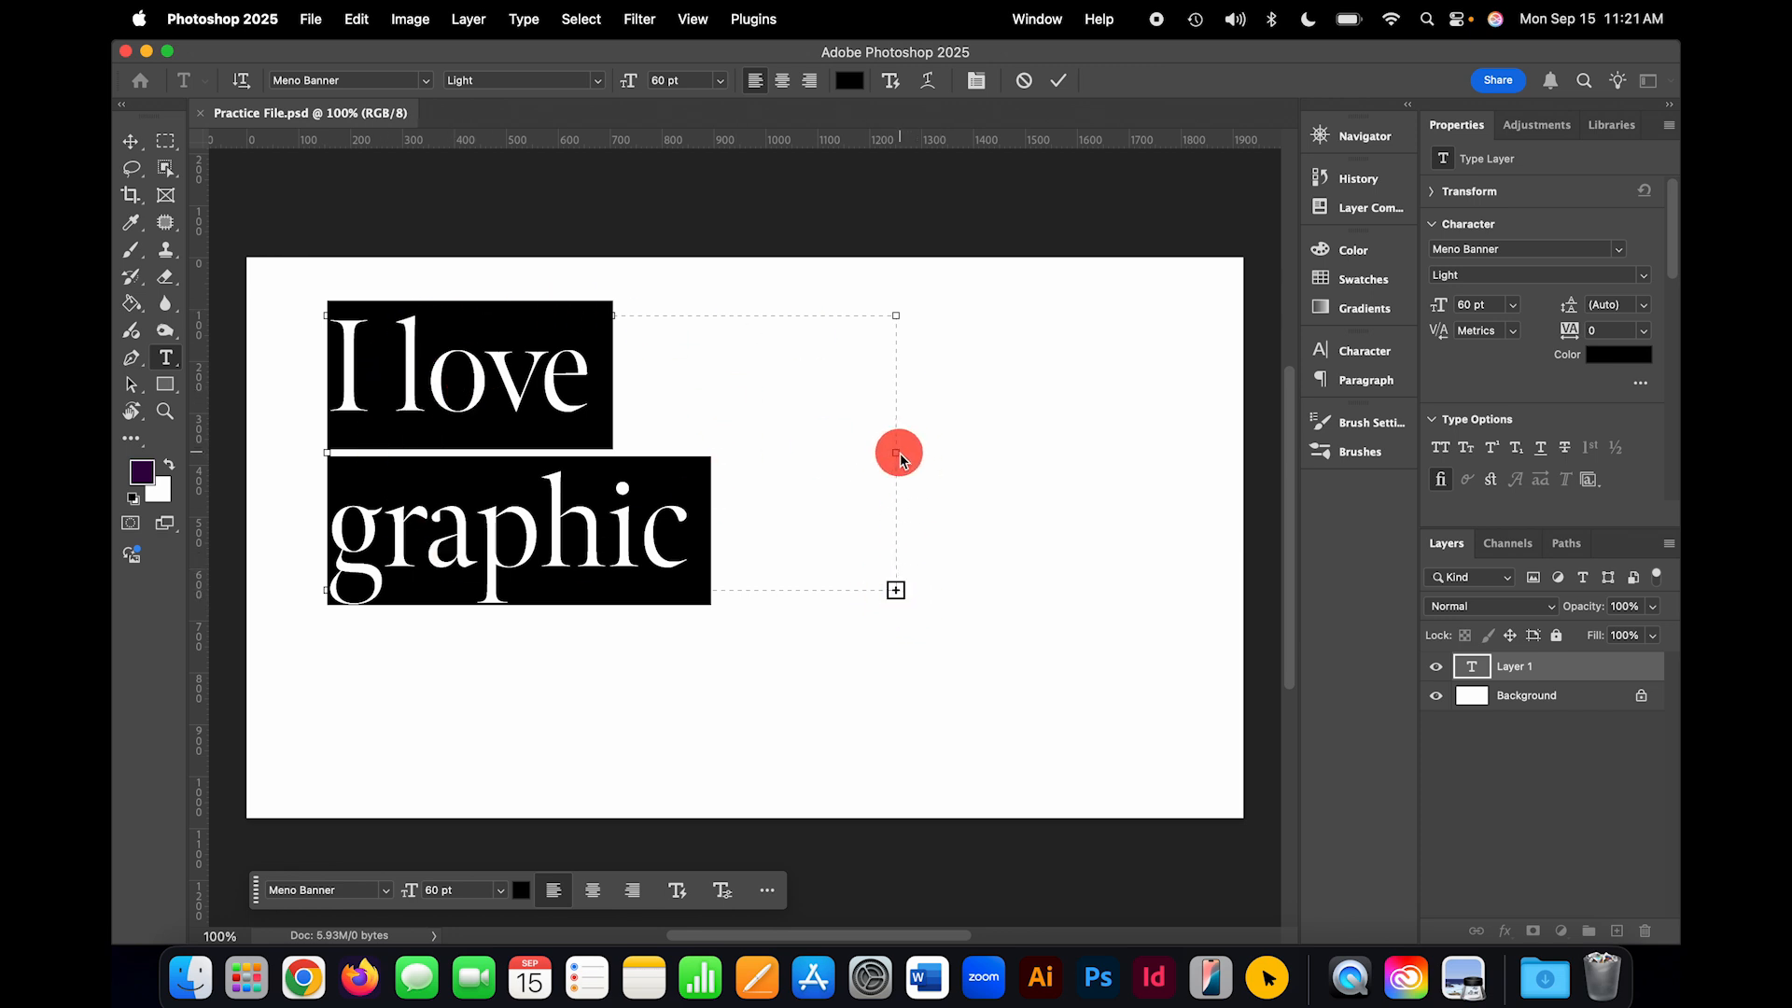
drag(899, 452, 1081, 455)
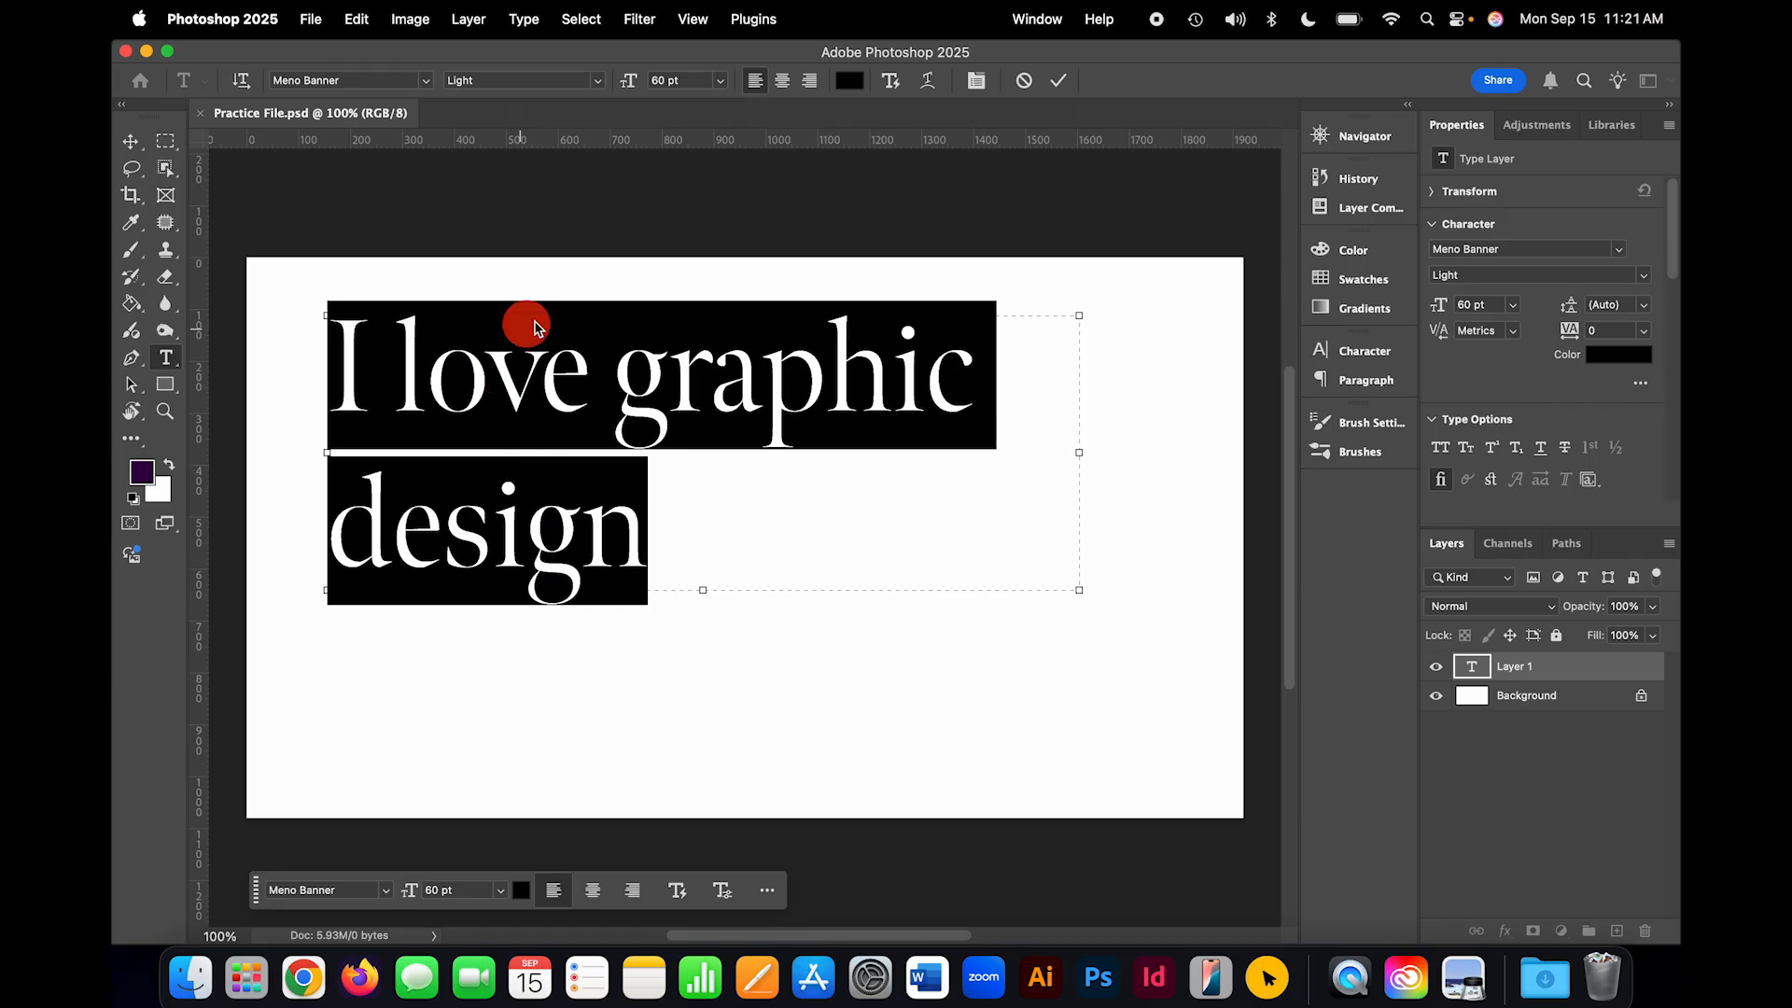
click(1060, 84)
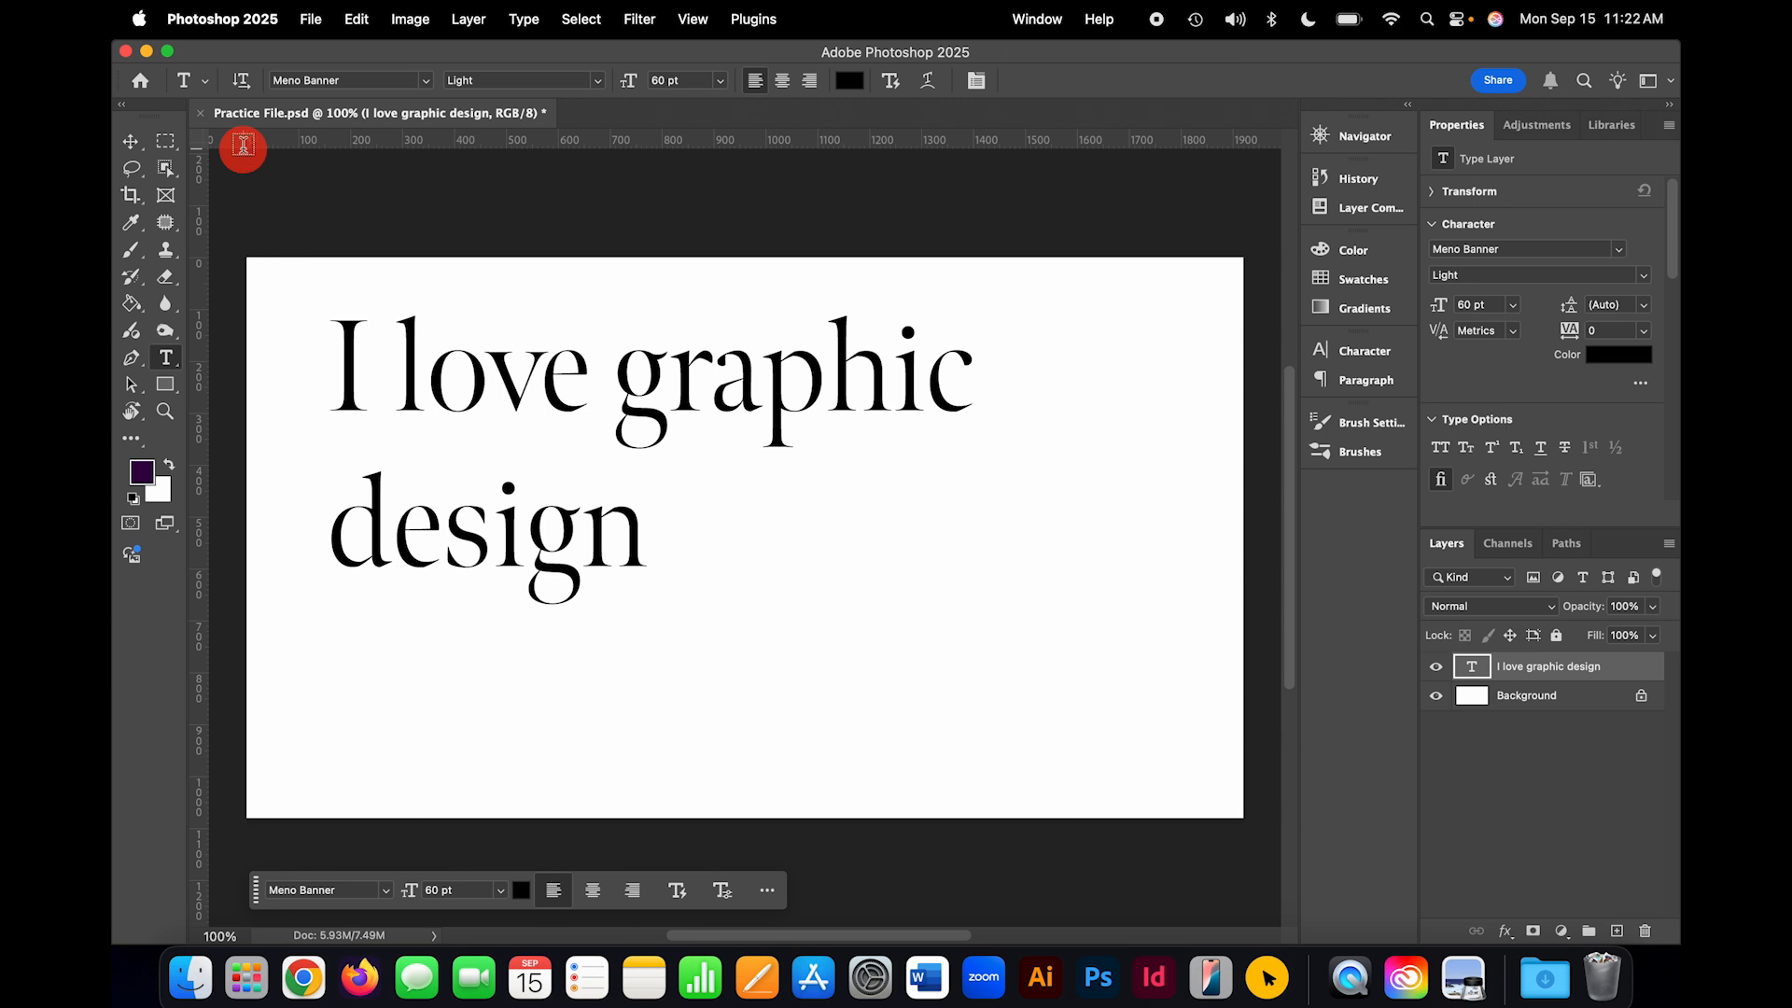
Step: Choose the Vertical Type tool, and move the existing "I love graphic design" text block down to the lower part of the canvas
right_click(171, 361)
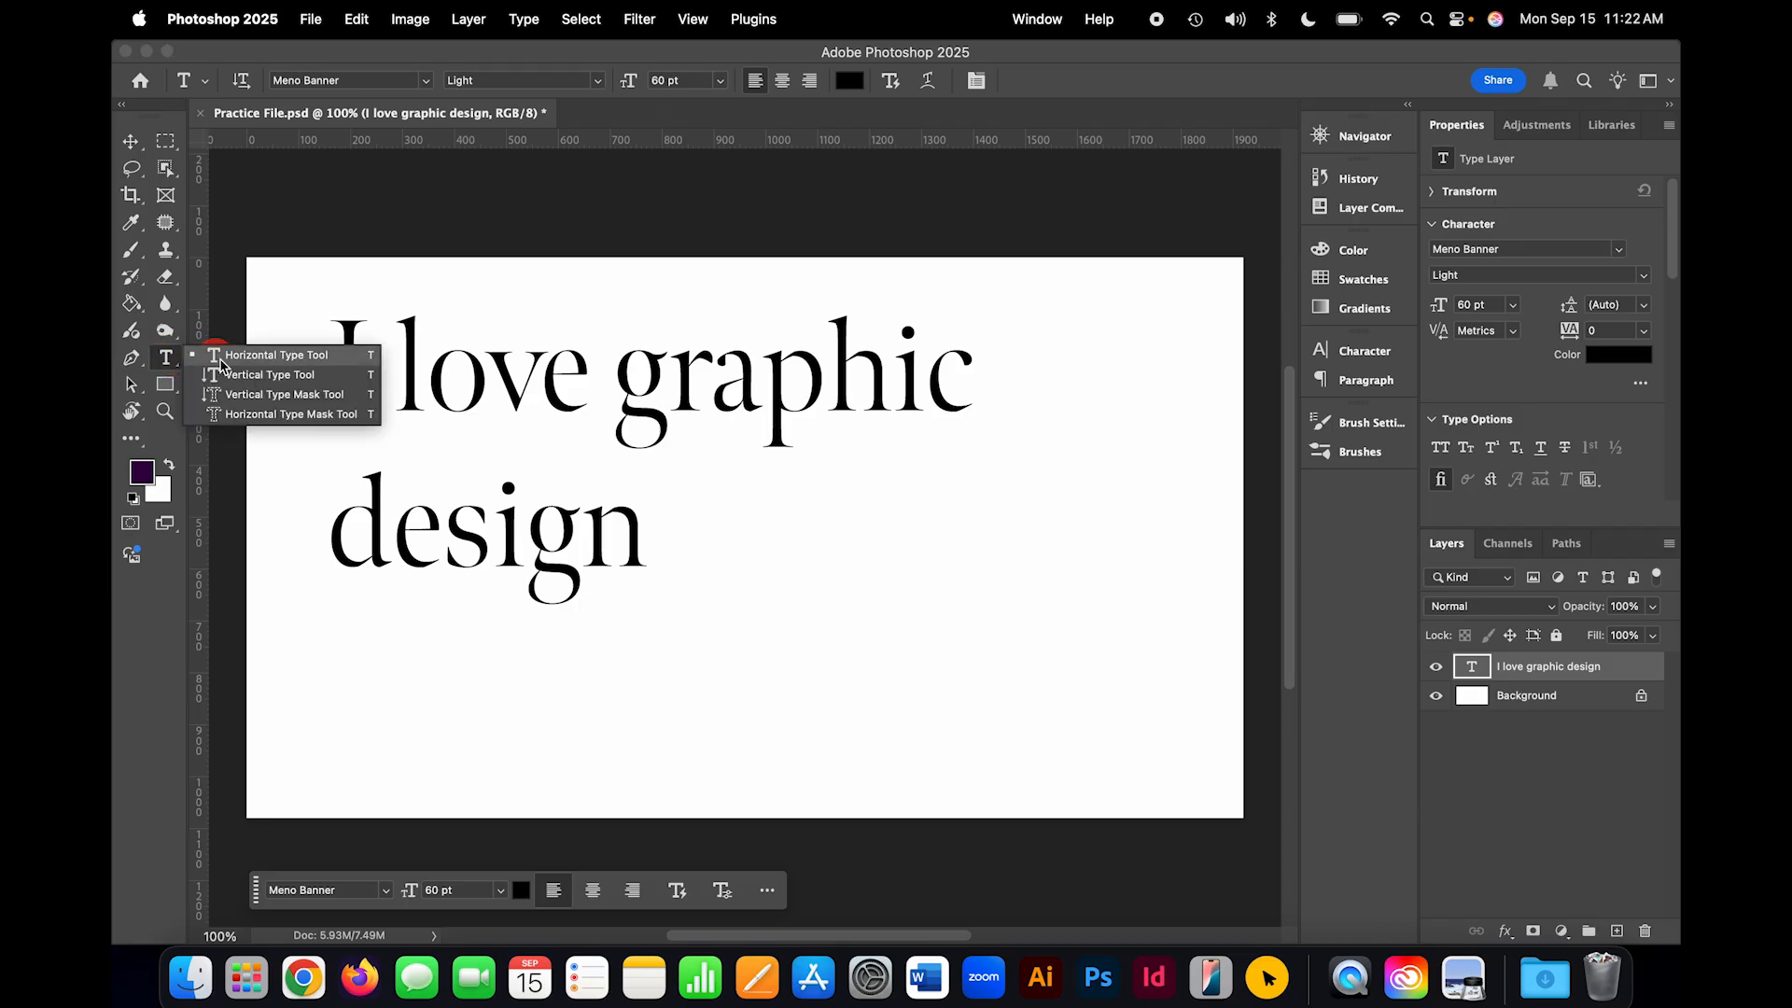
click(309, 377)
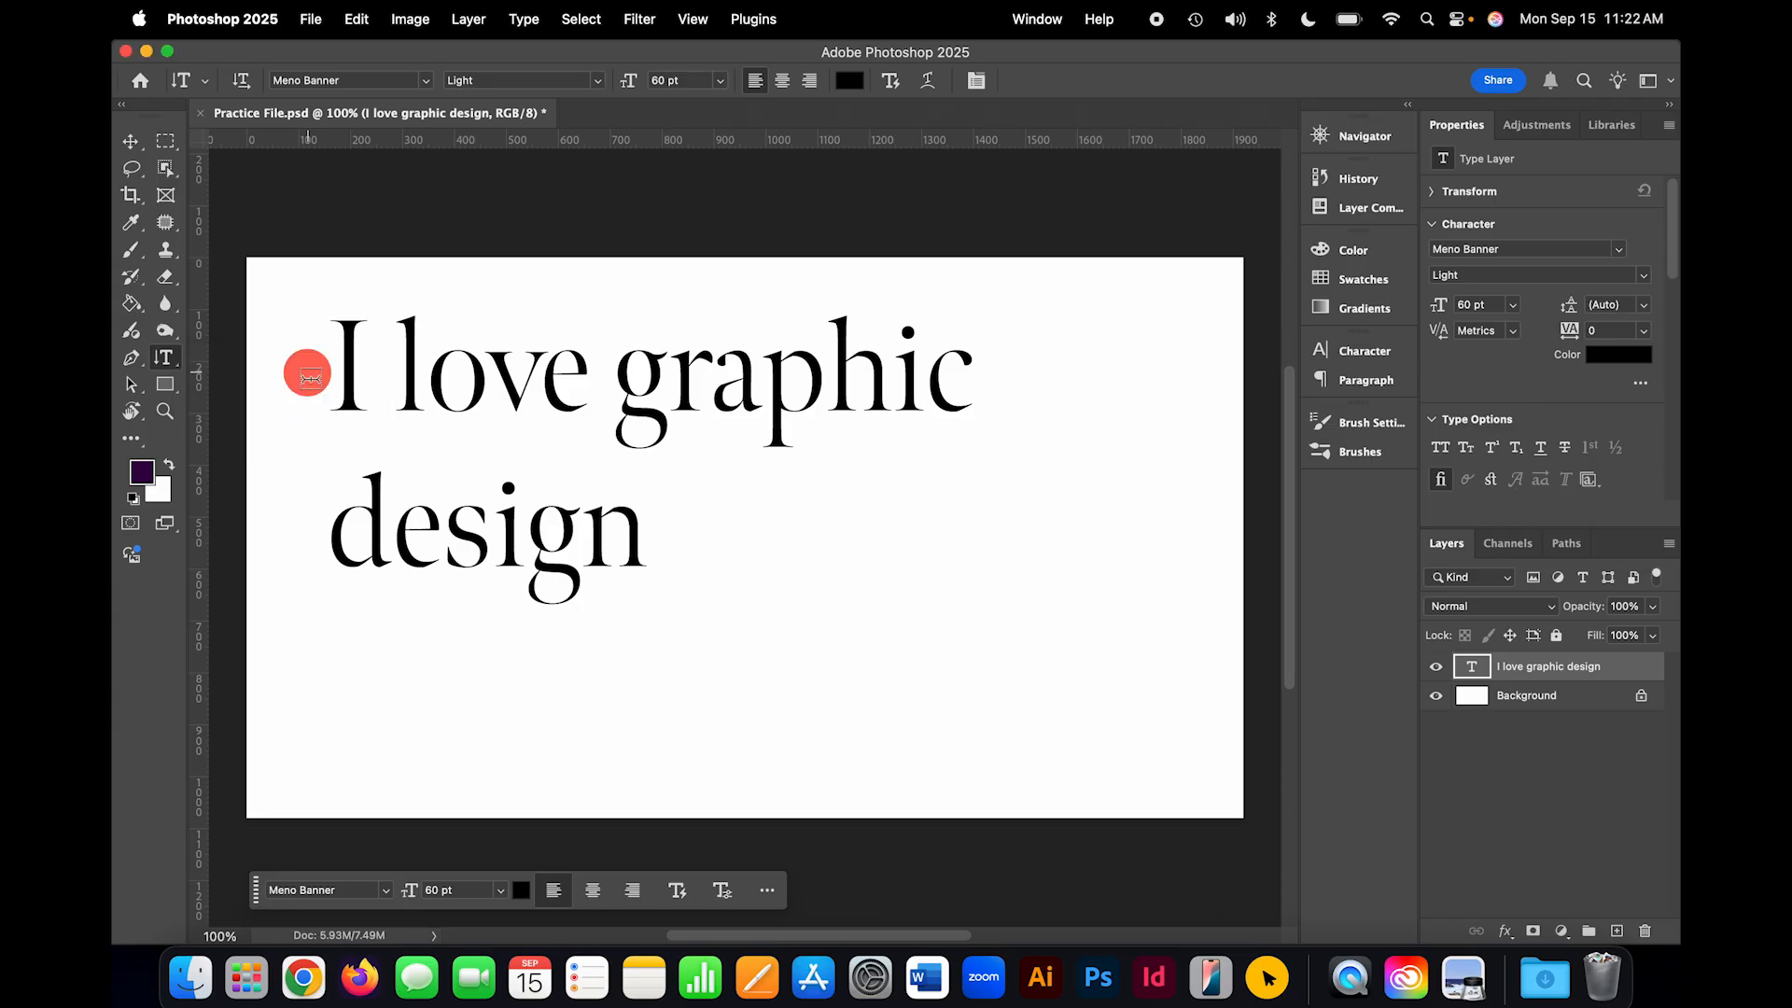
click(864, 481)
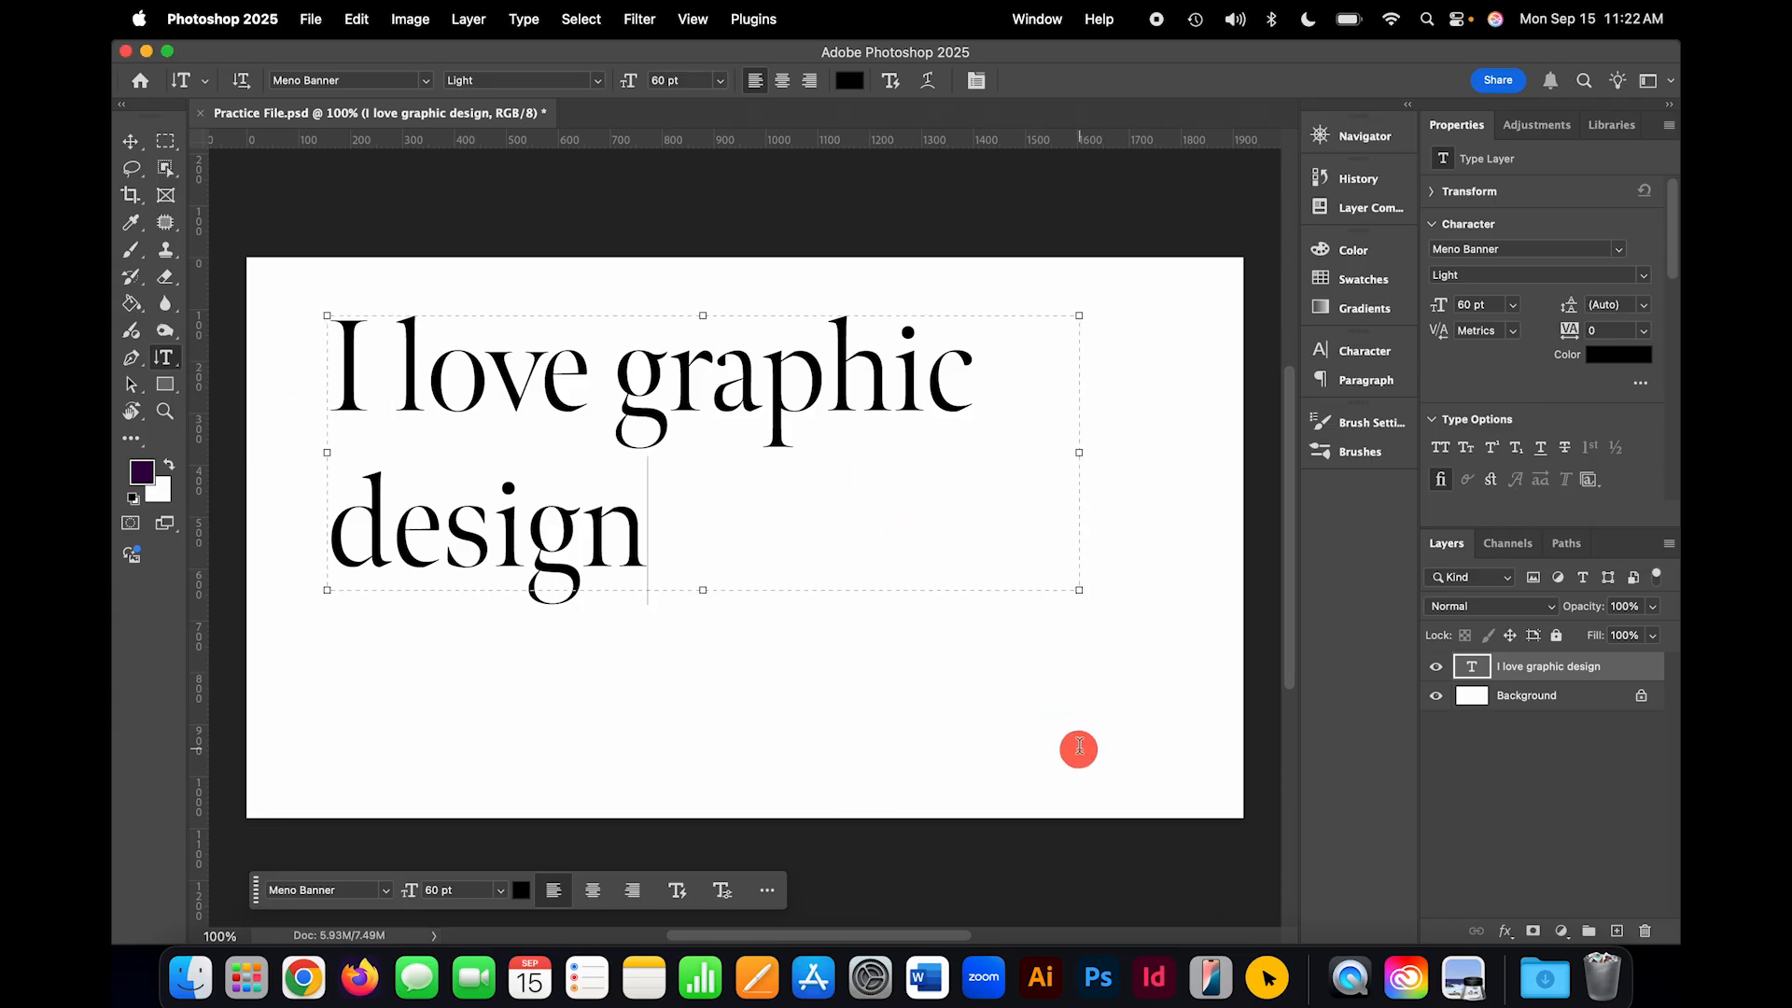
drag(1116, 339, 1098, 630)
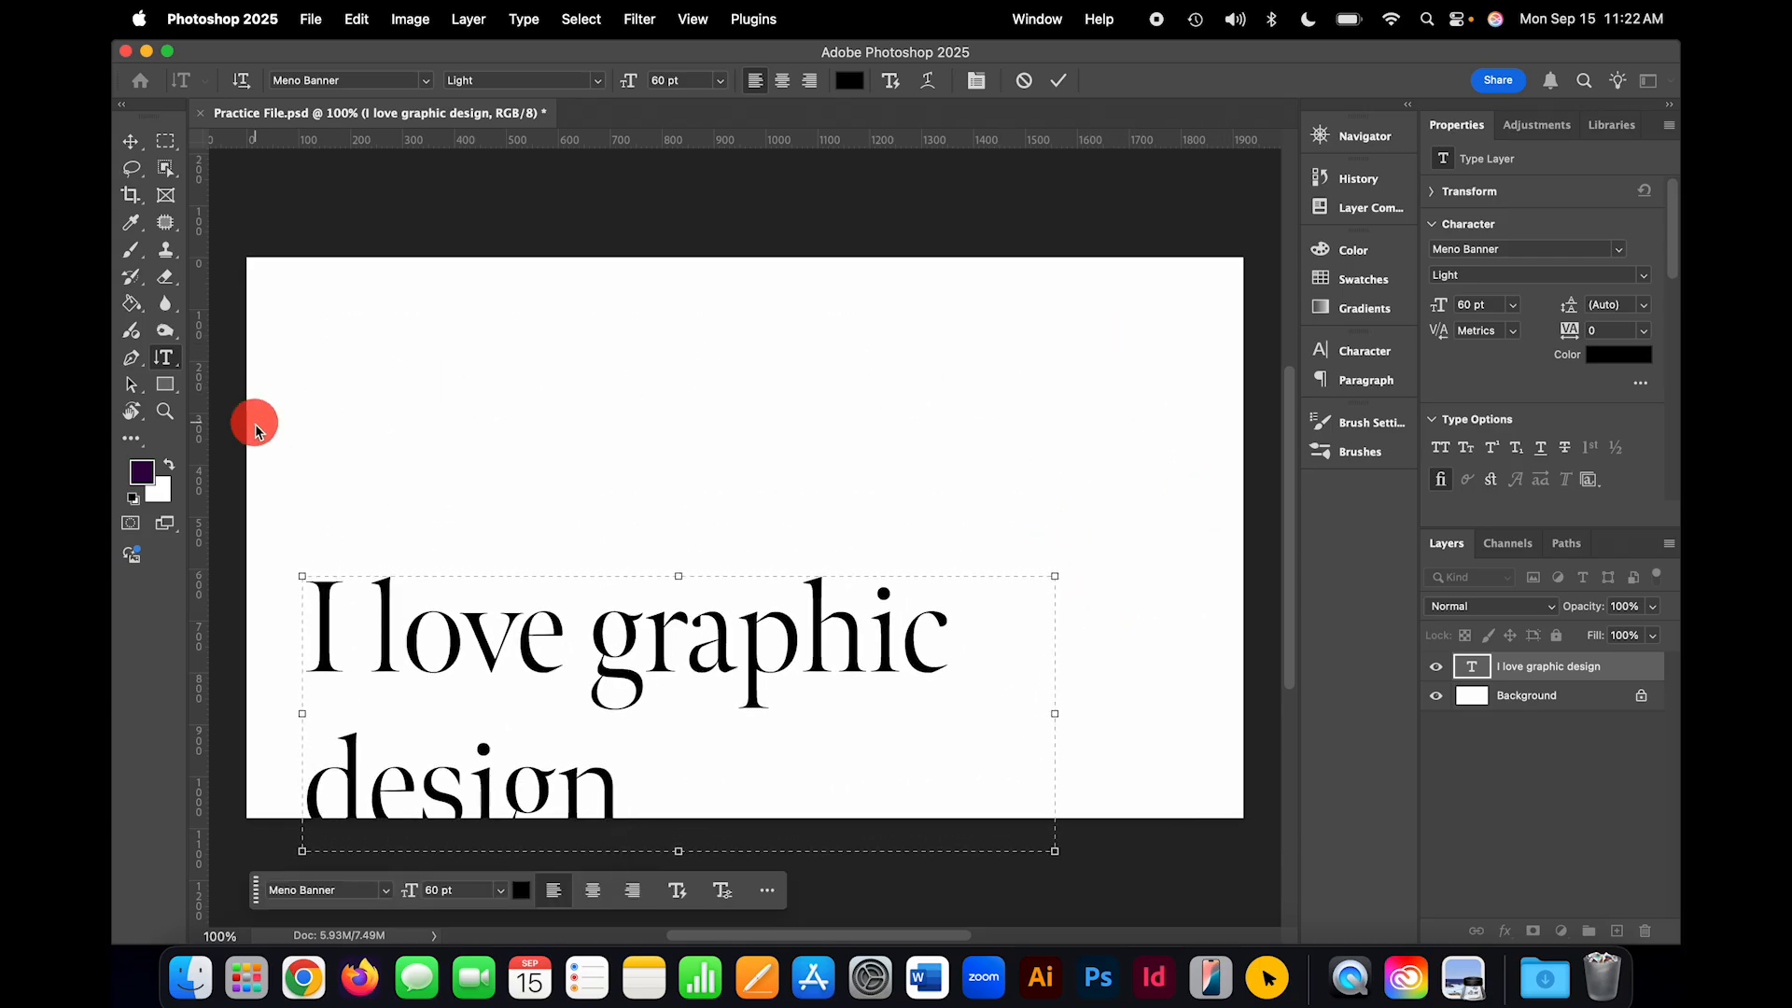
click(1060, 82)
Step: Create a vertical text box on the right side of the canvas, set it to 18 pt, and enter a first name
drag(843, 316, 1187, 755)
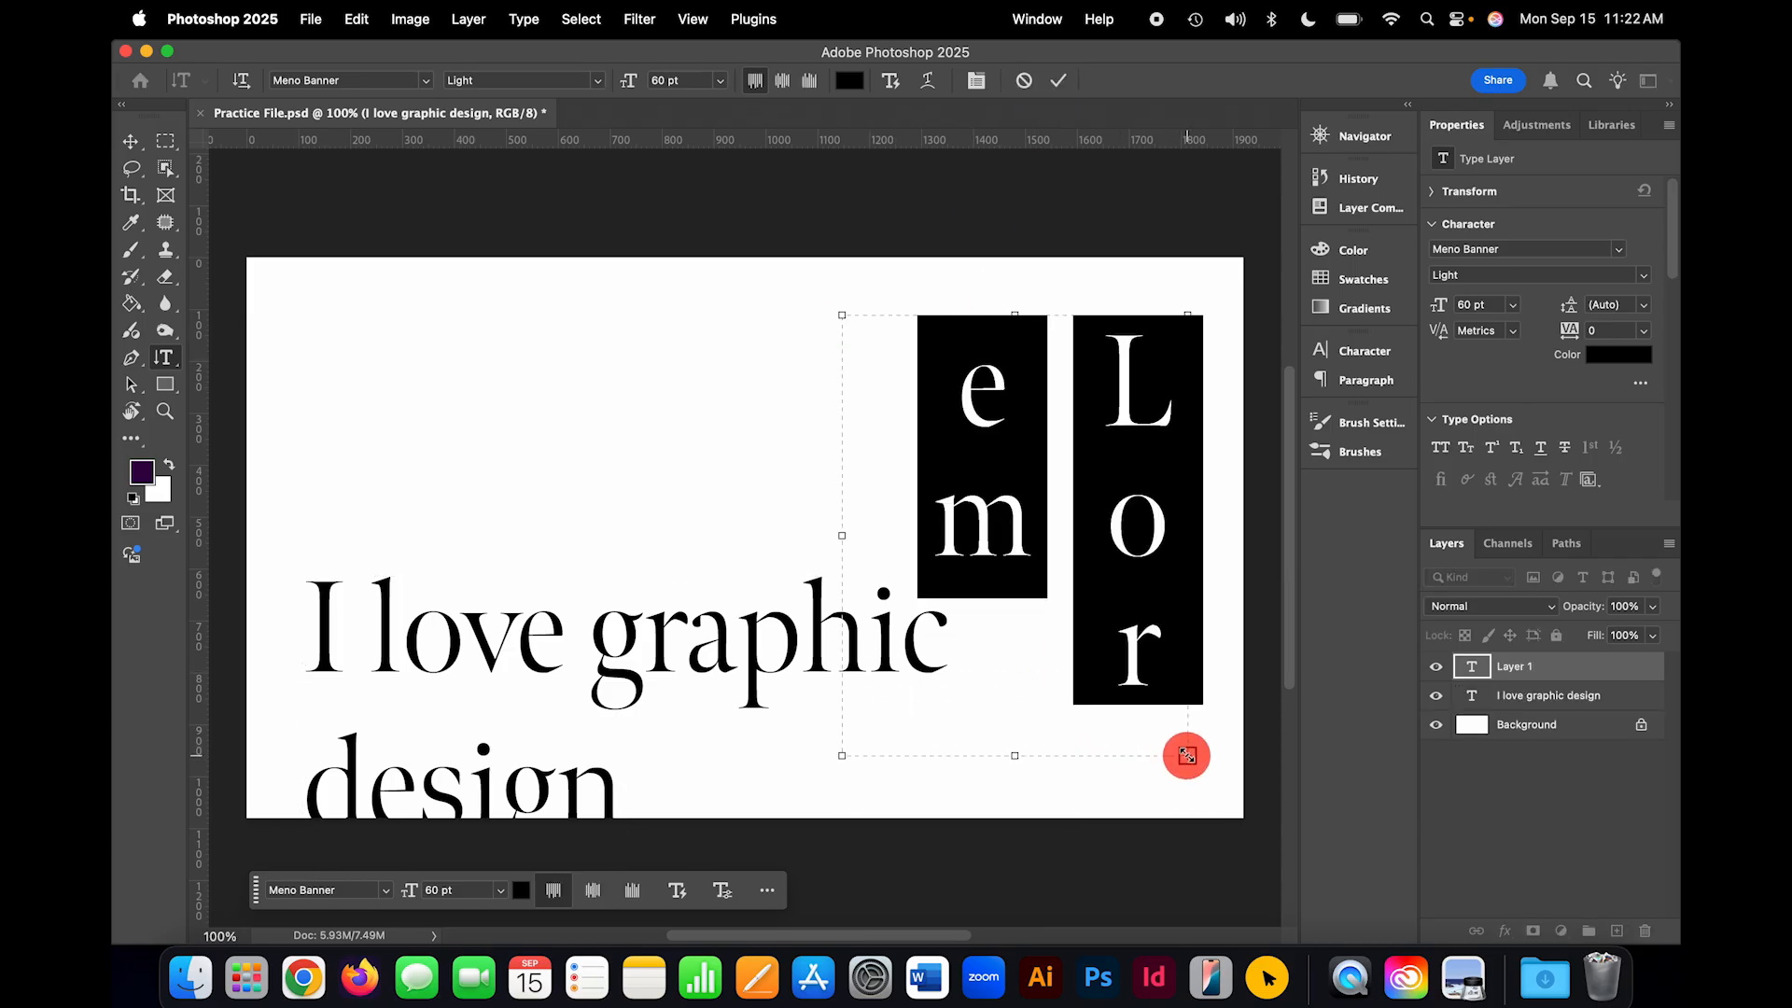
click(1511, 307)
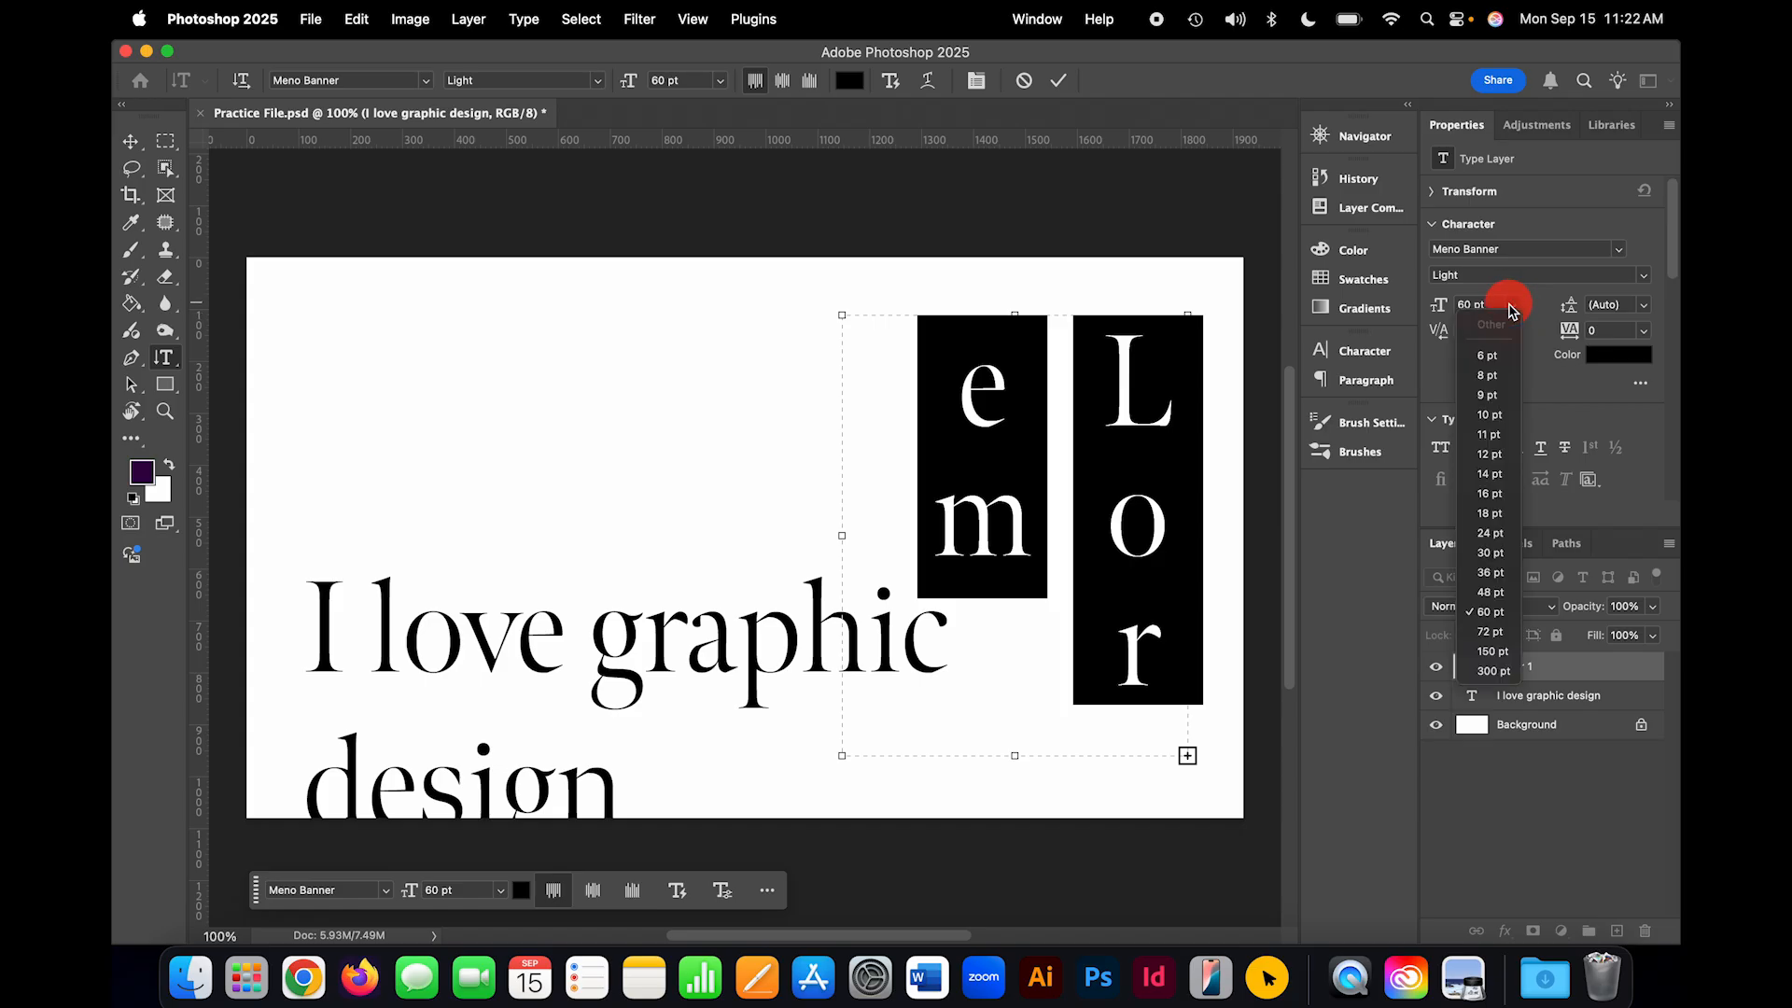
click(1490, 514)
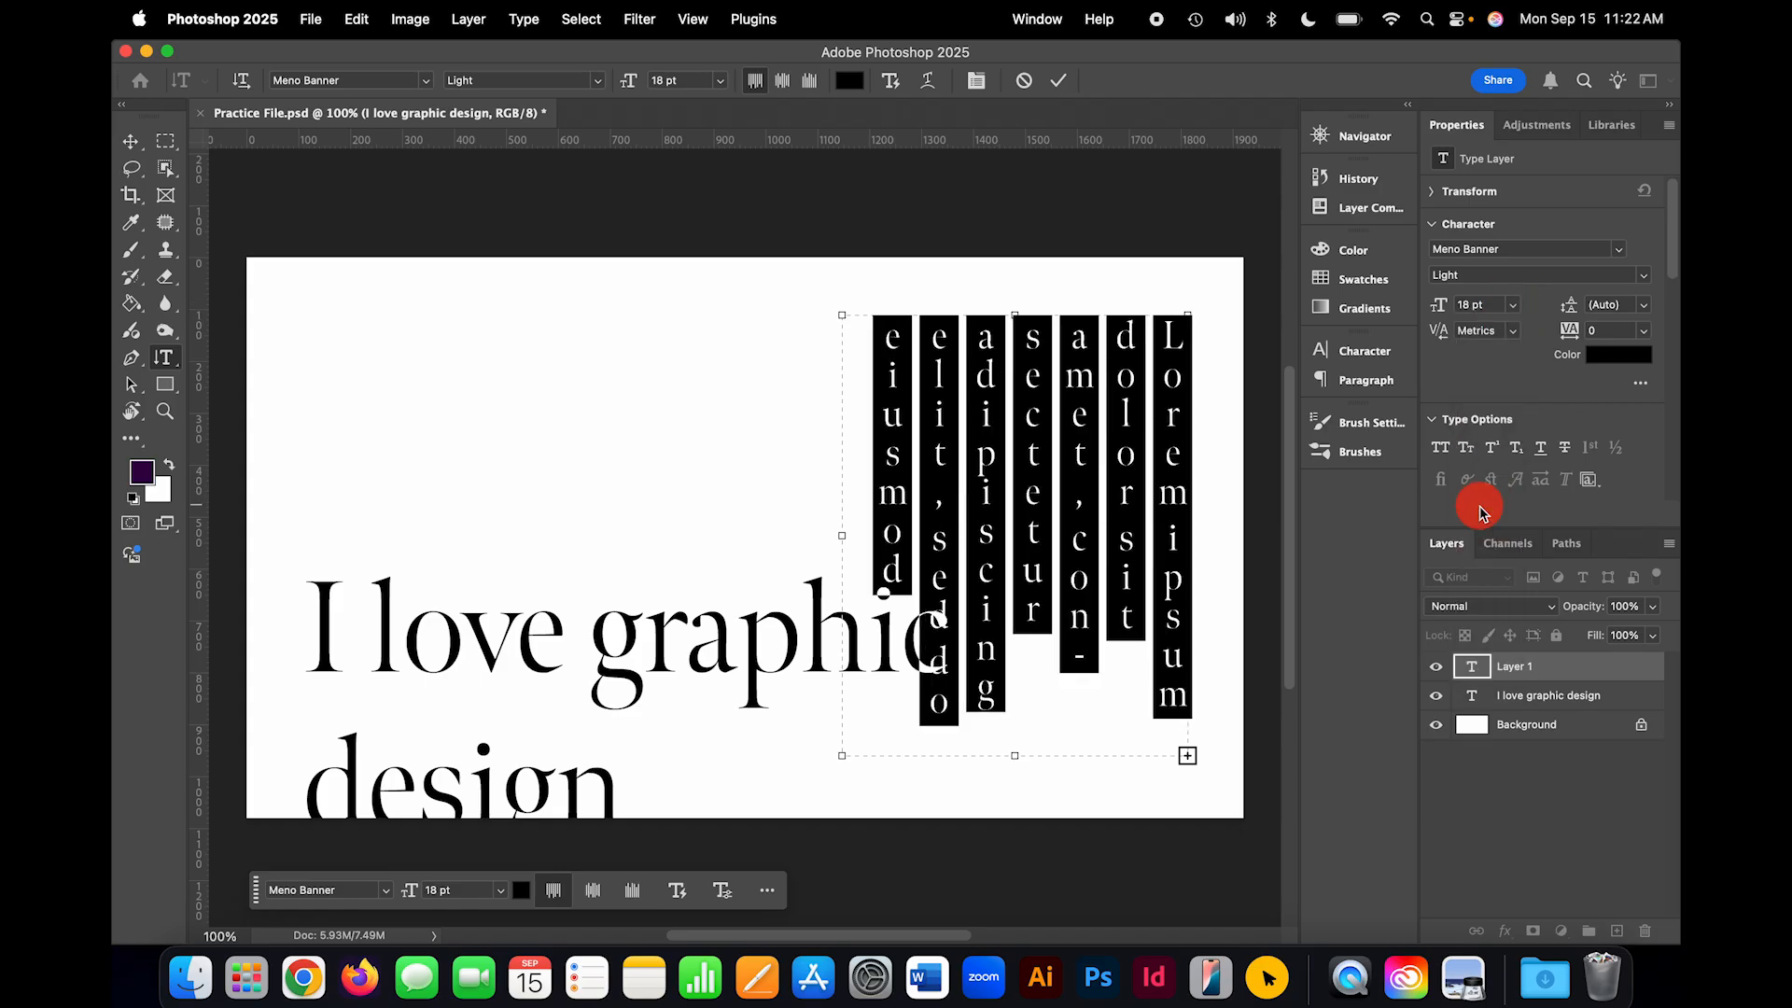
text(Erin)
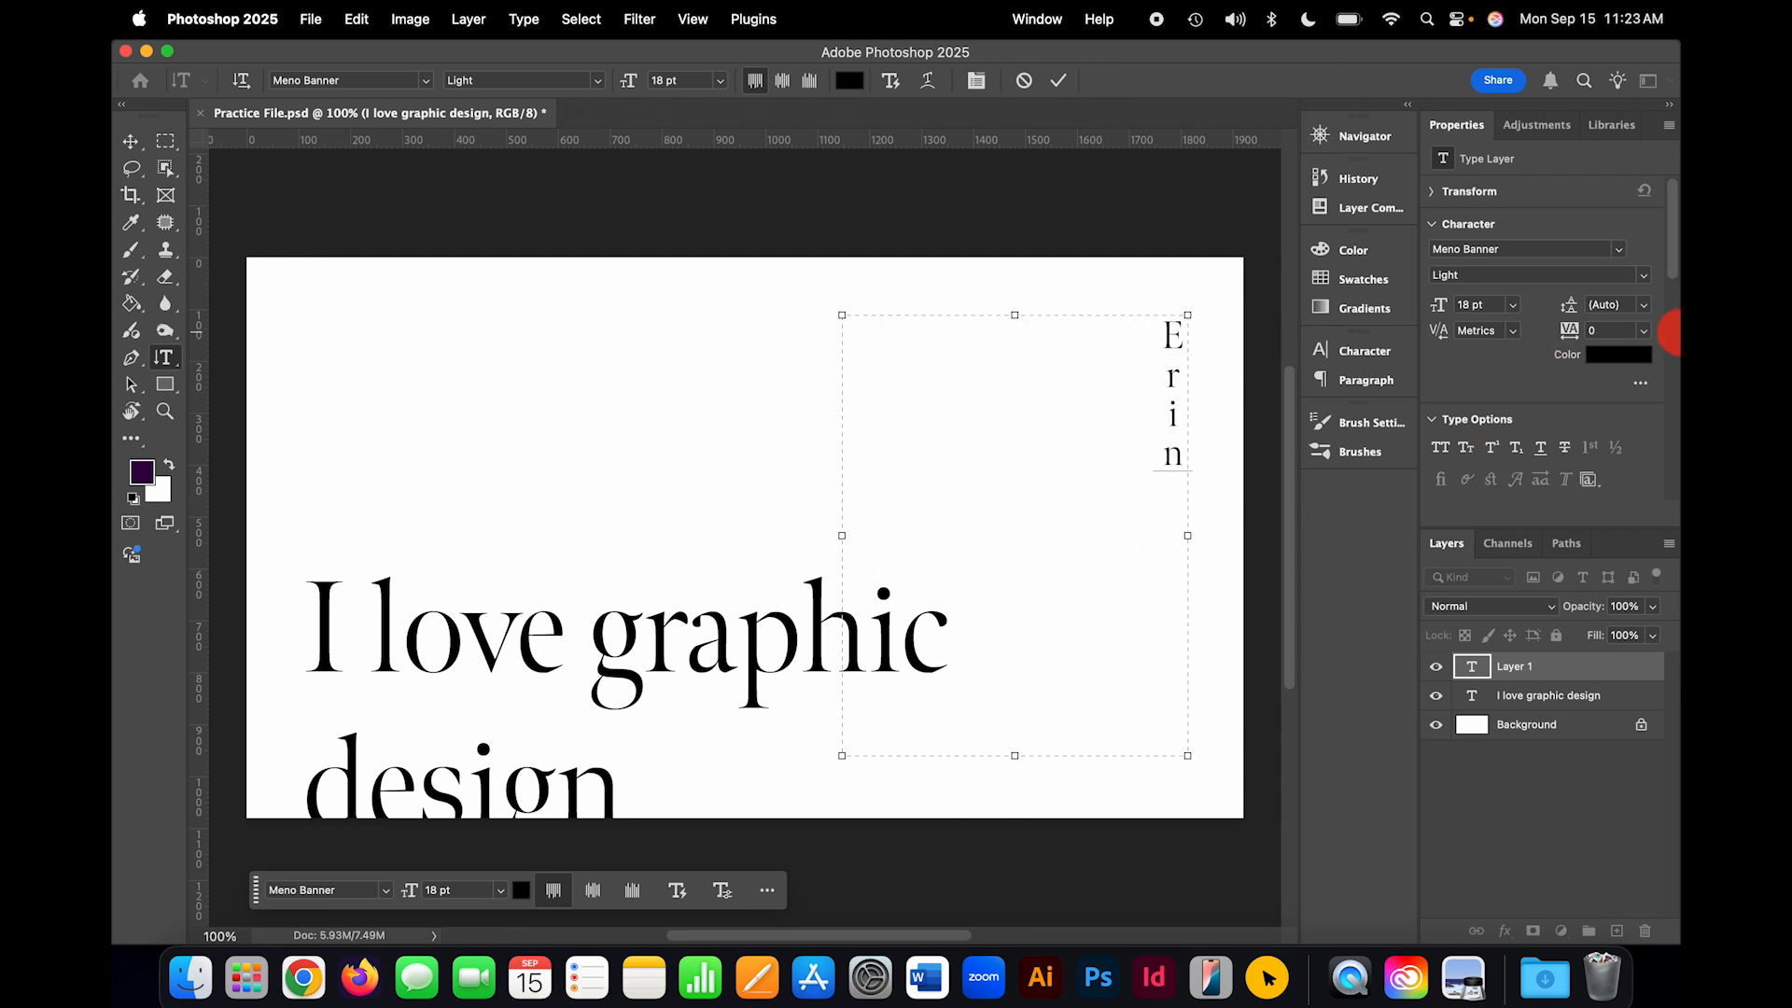
Step: Try the Black style and the 8 Heavy font on the vertical name while none of its text is selected
click(1647, 281)
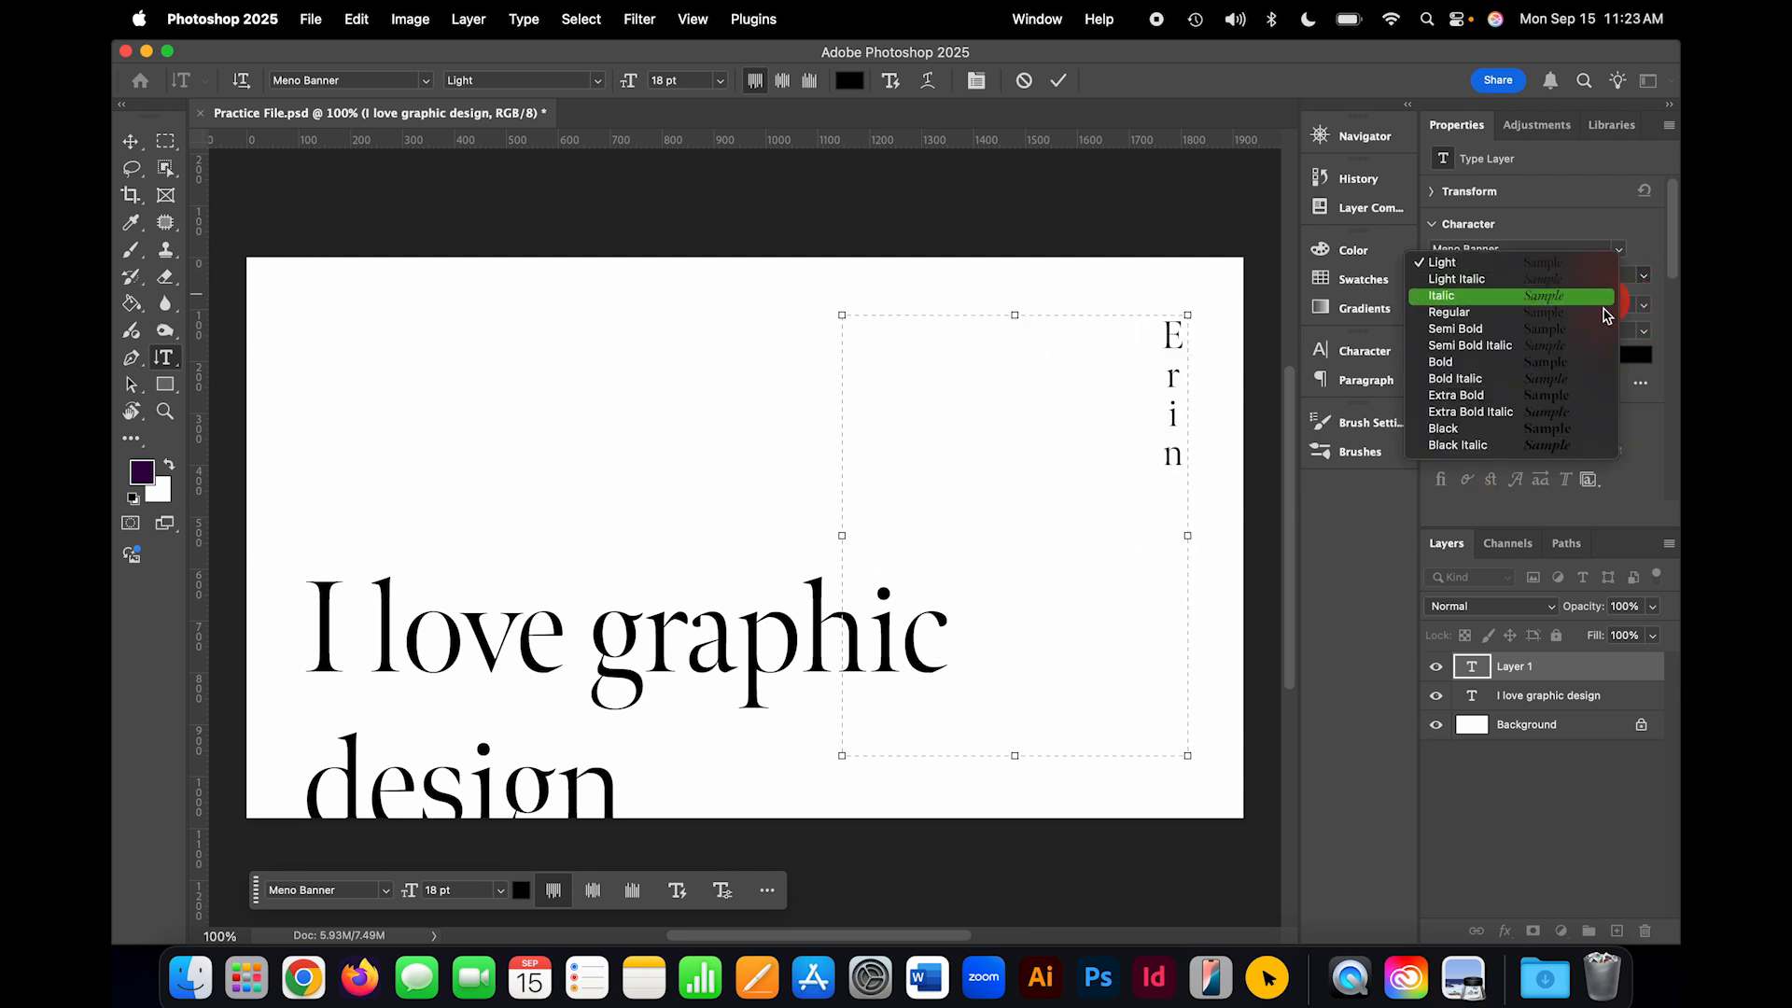
click(1564, 439)
click(1619, 251)
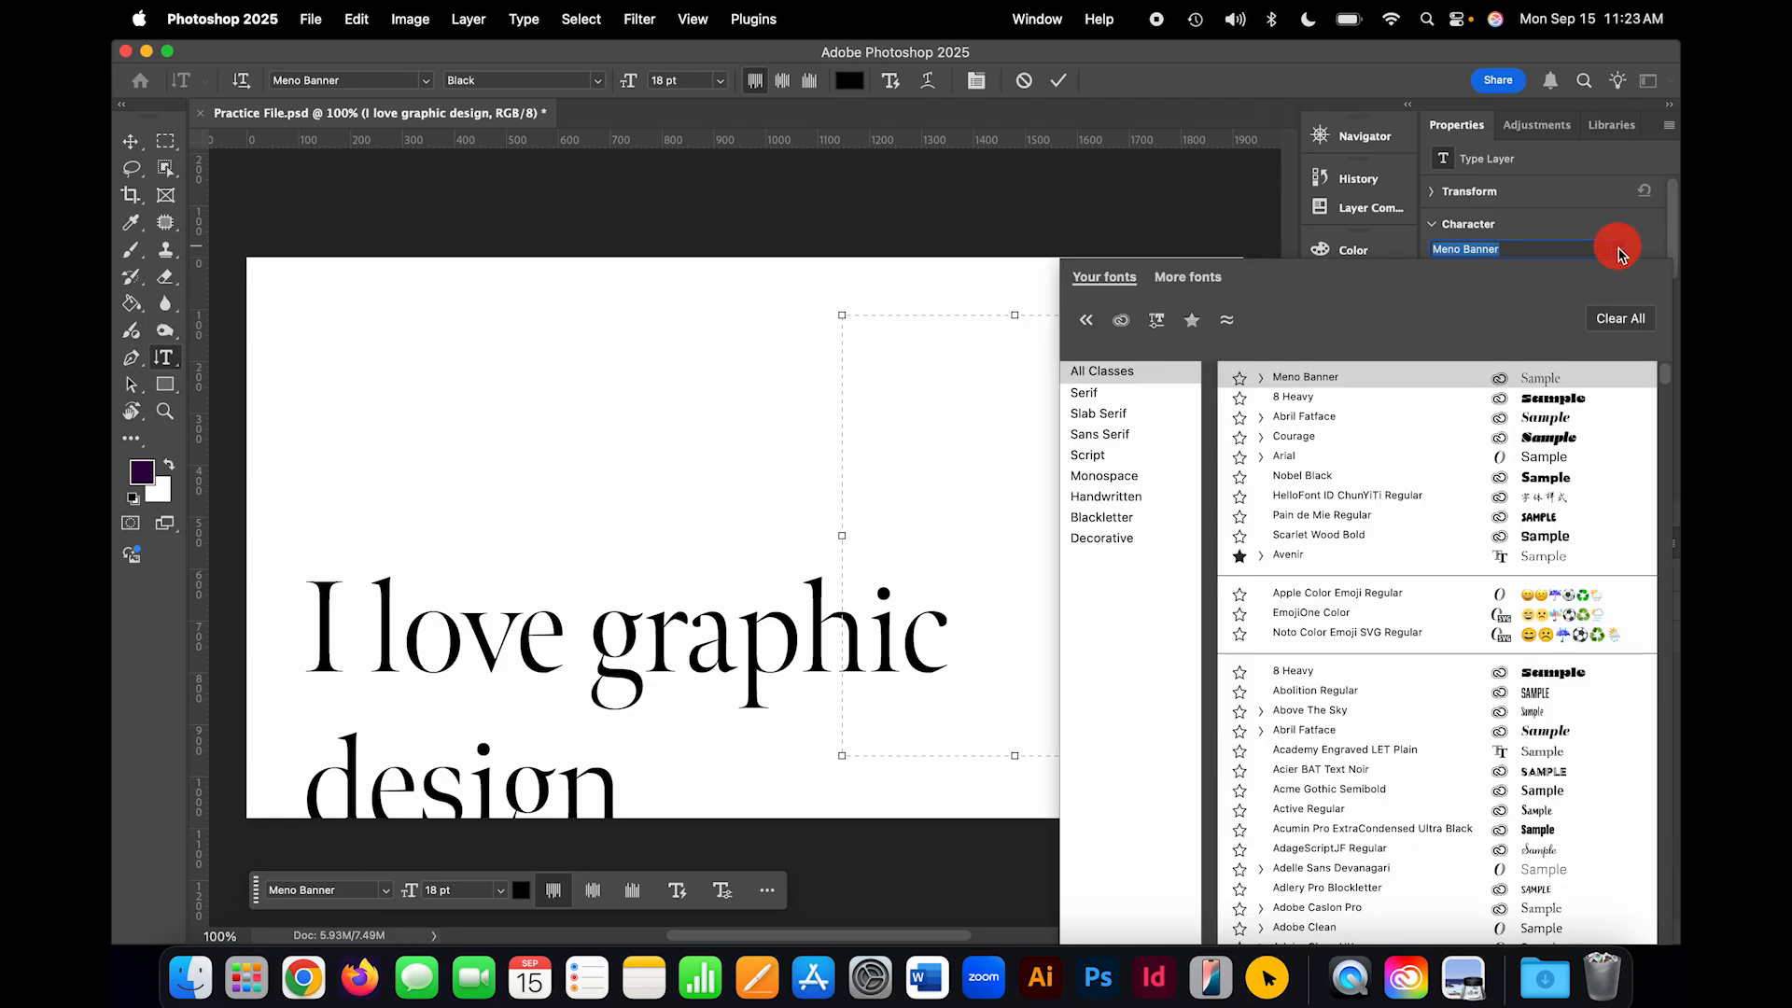
click(1555, 399)
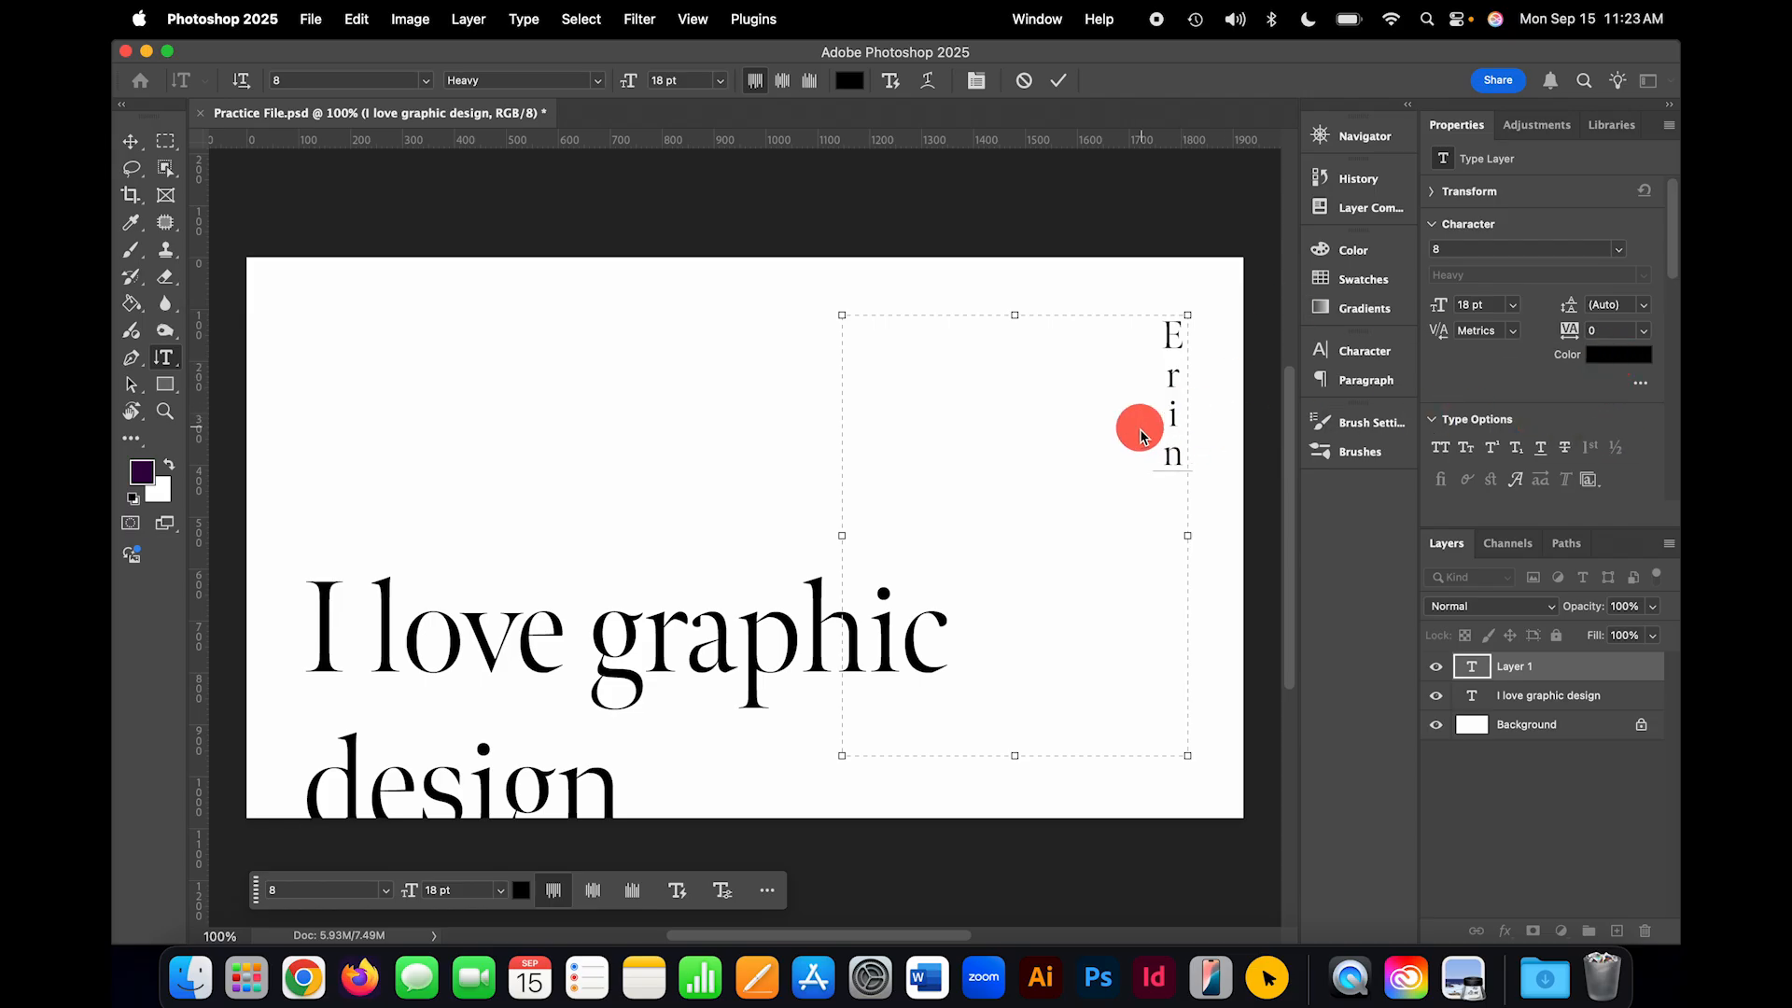
Step: Select all of the vertical name text, set its font to Nobel Black, and commit the edit
key(super+a)
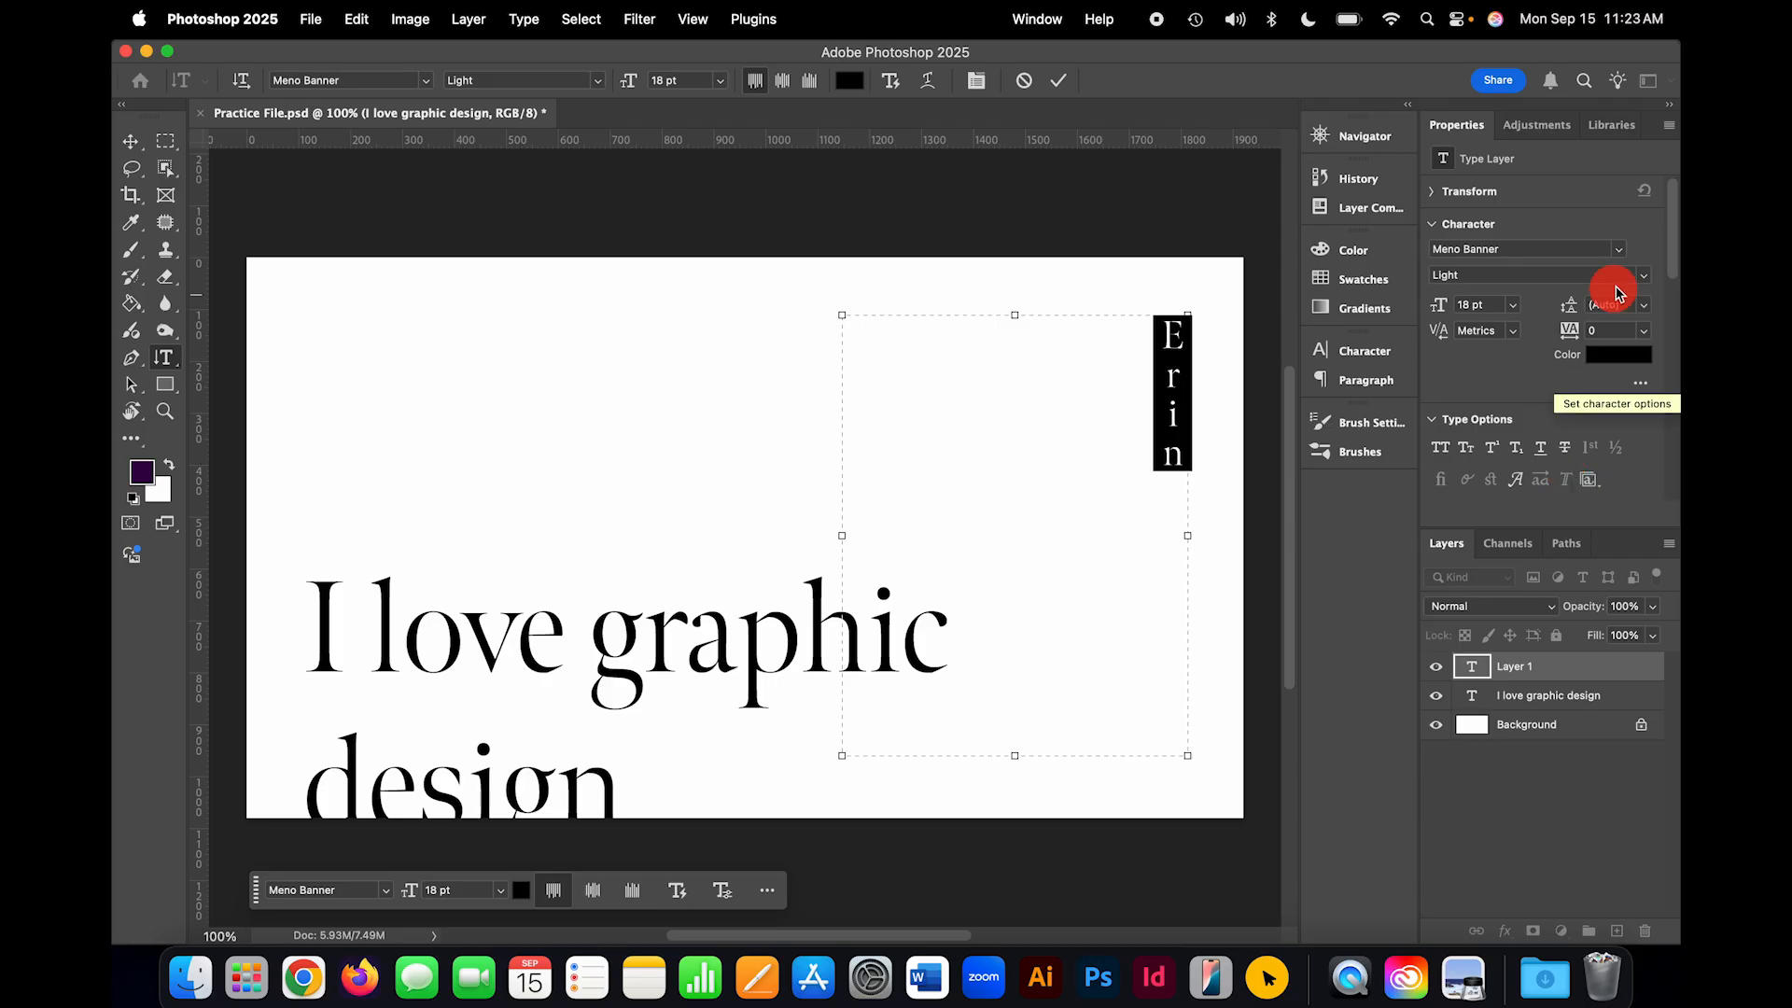
click(1618, 248)
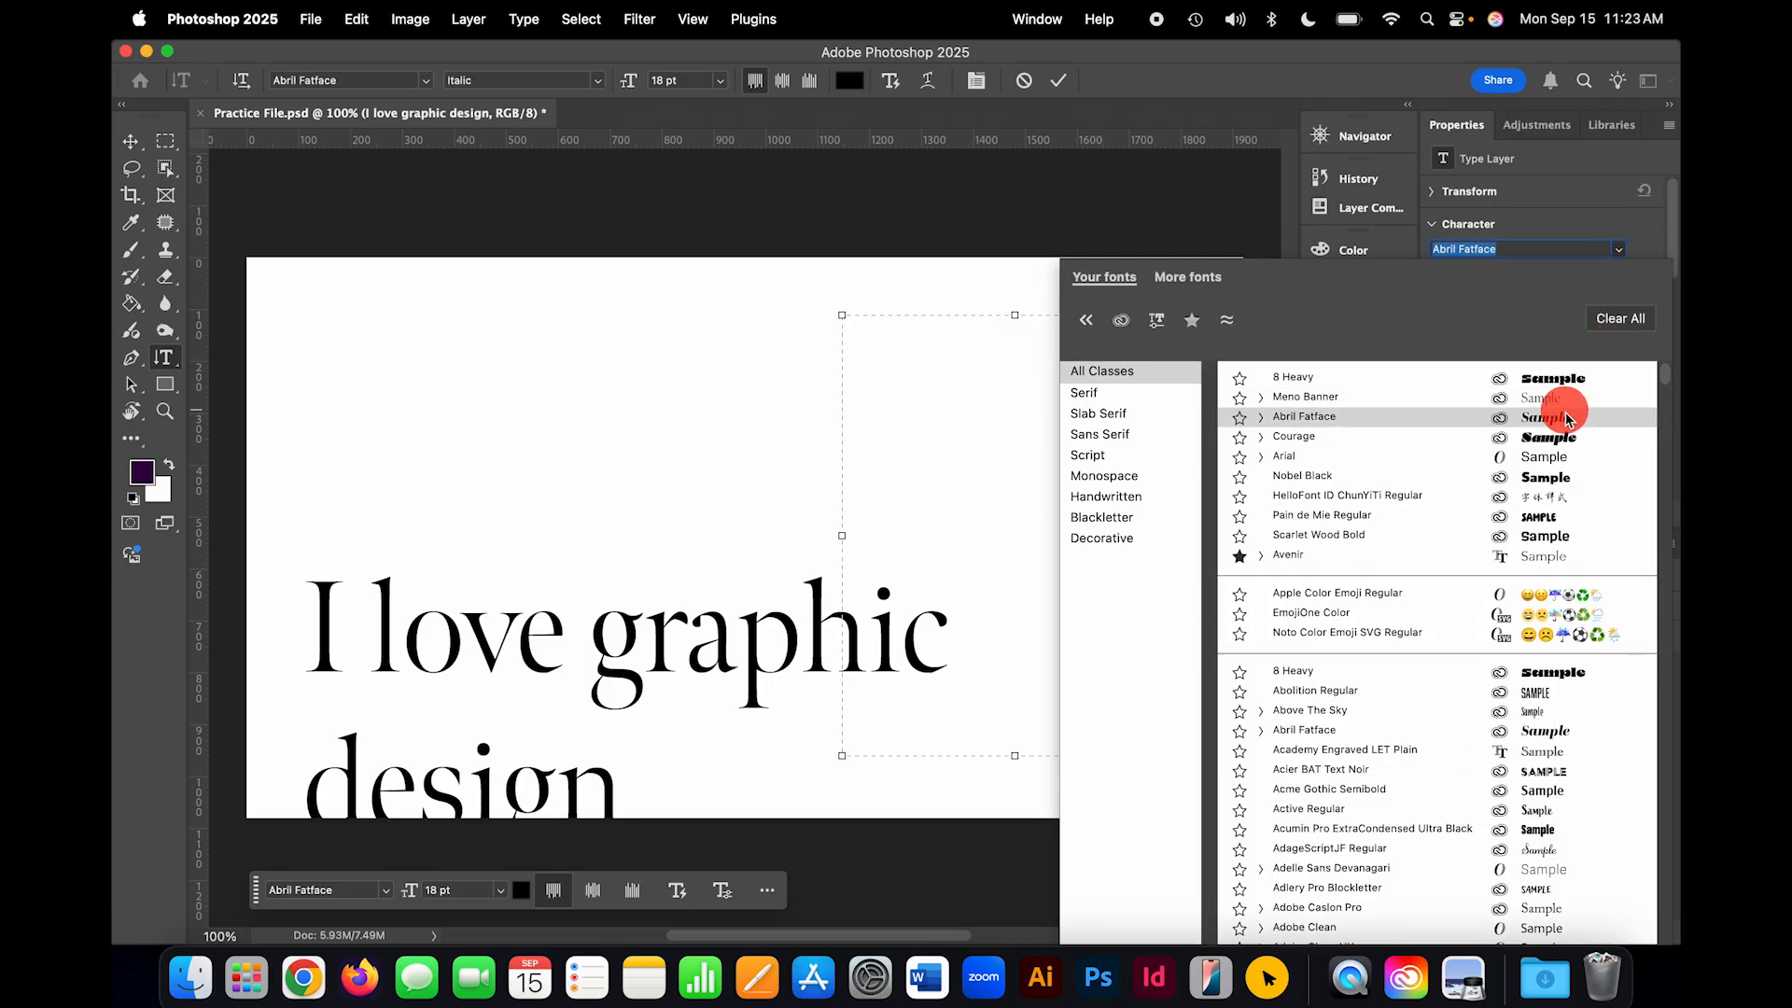
click(1553, 475)
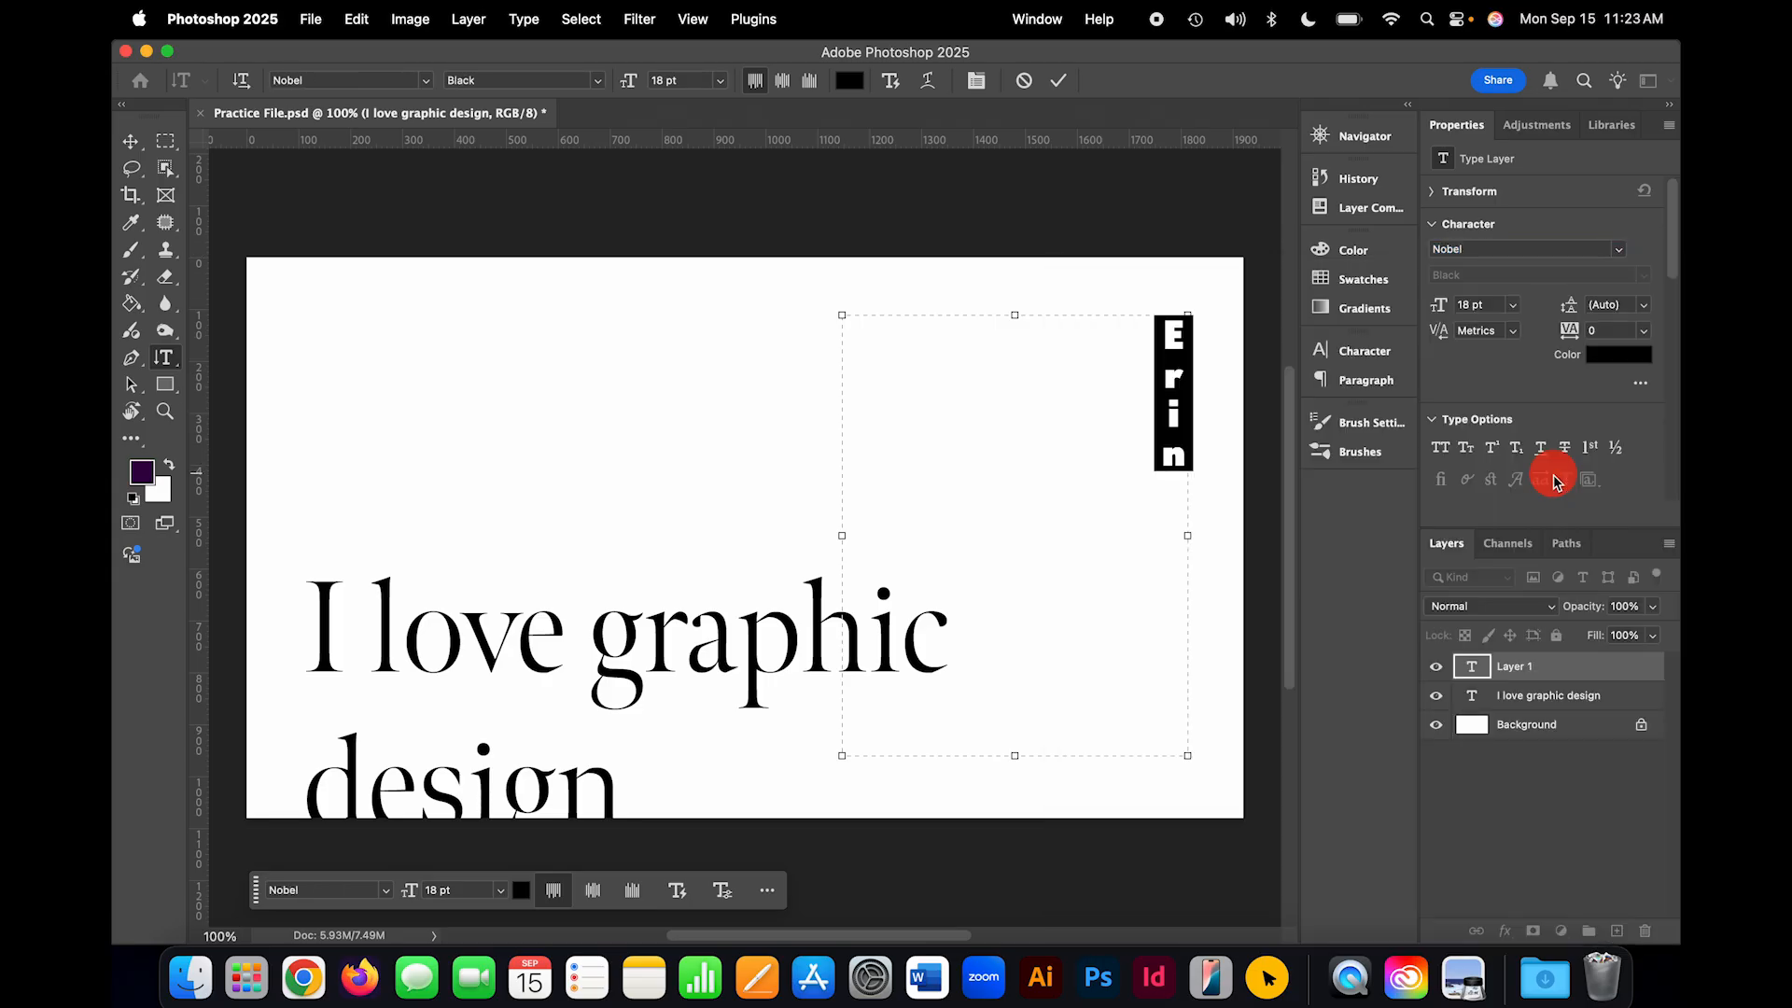
click(1058, 80)
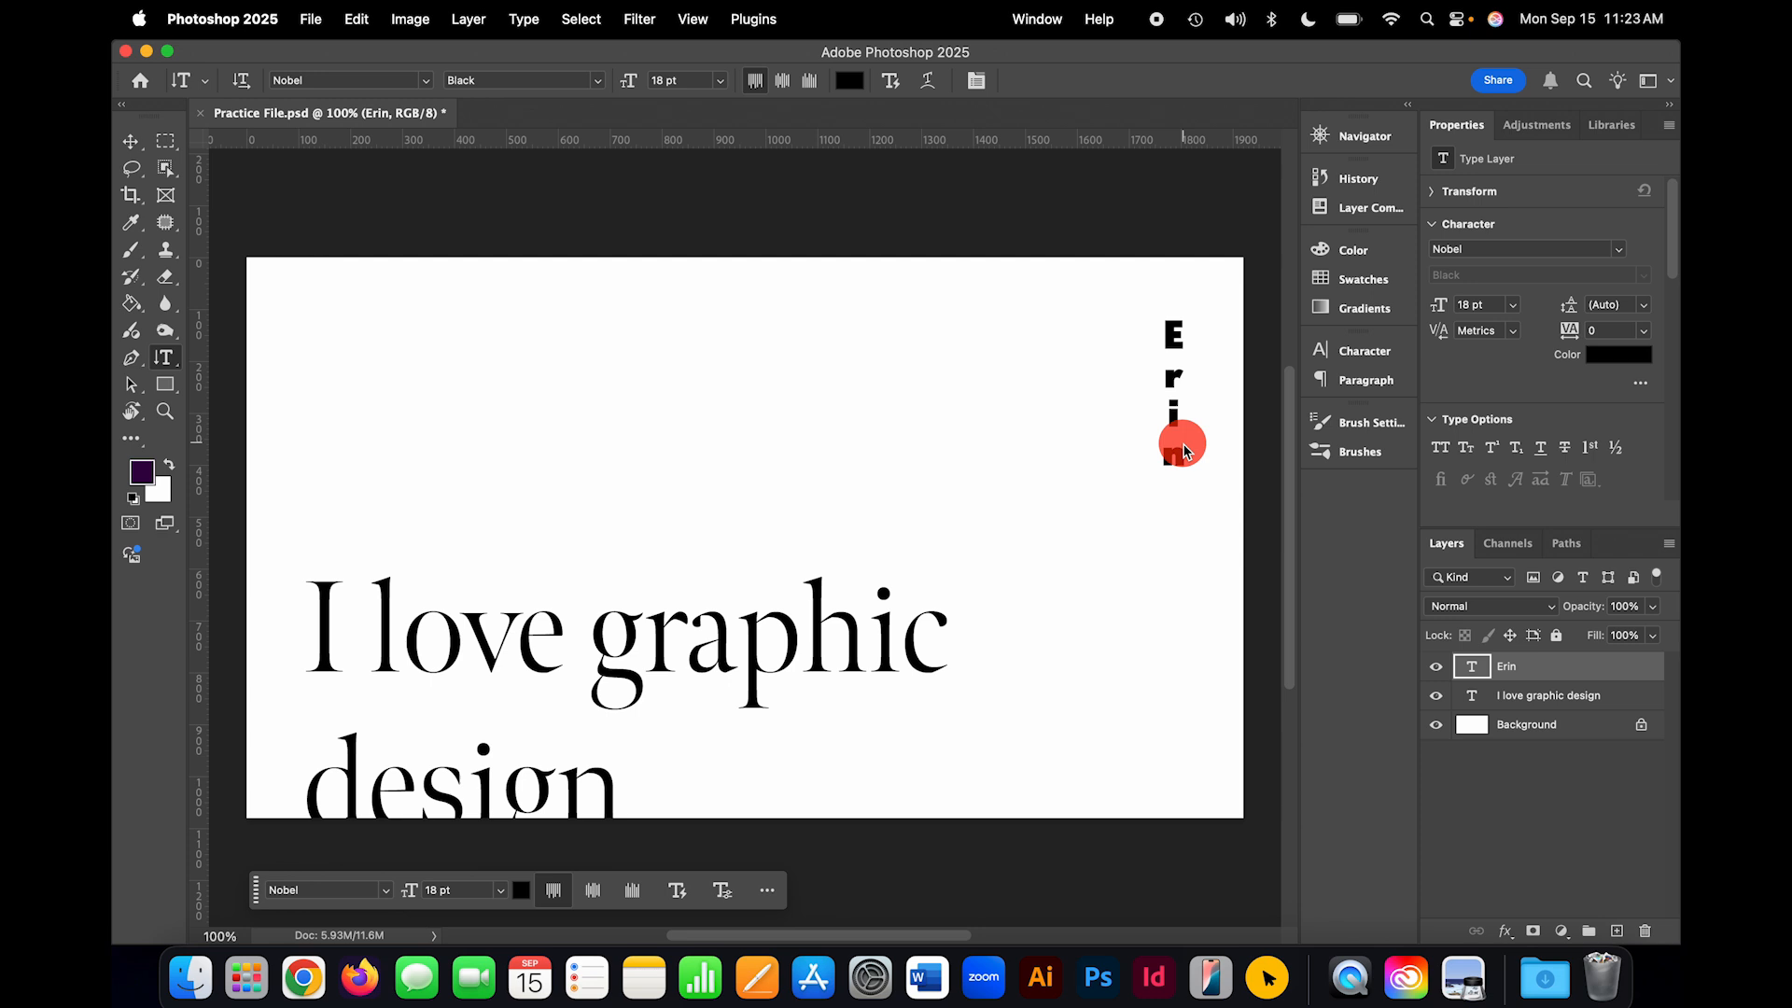
Step: Rename the "I love graphic design" text layer as Textbox_1
double_click(1552, 698)
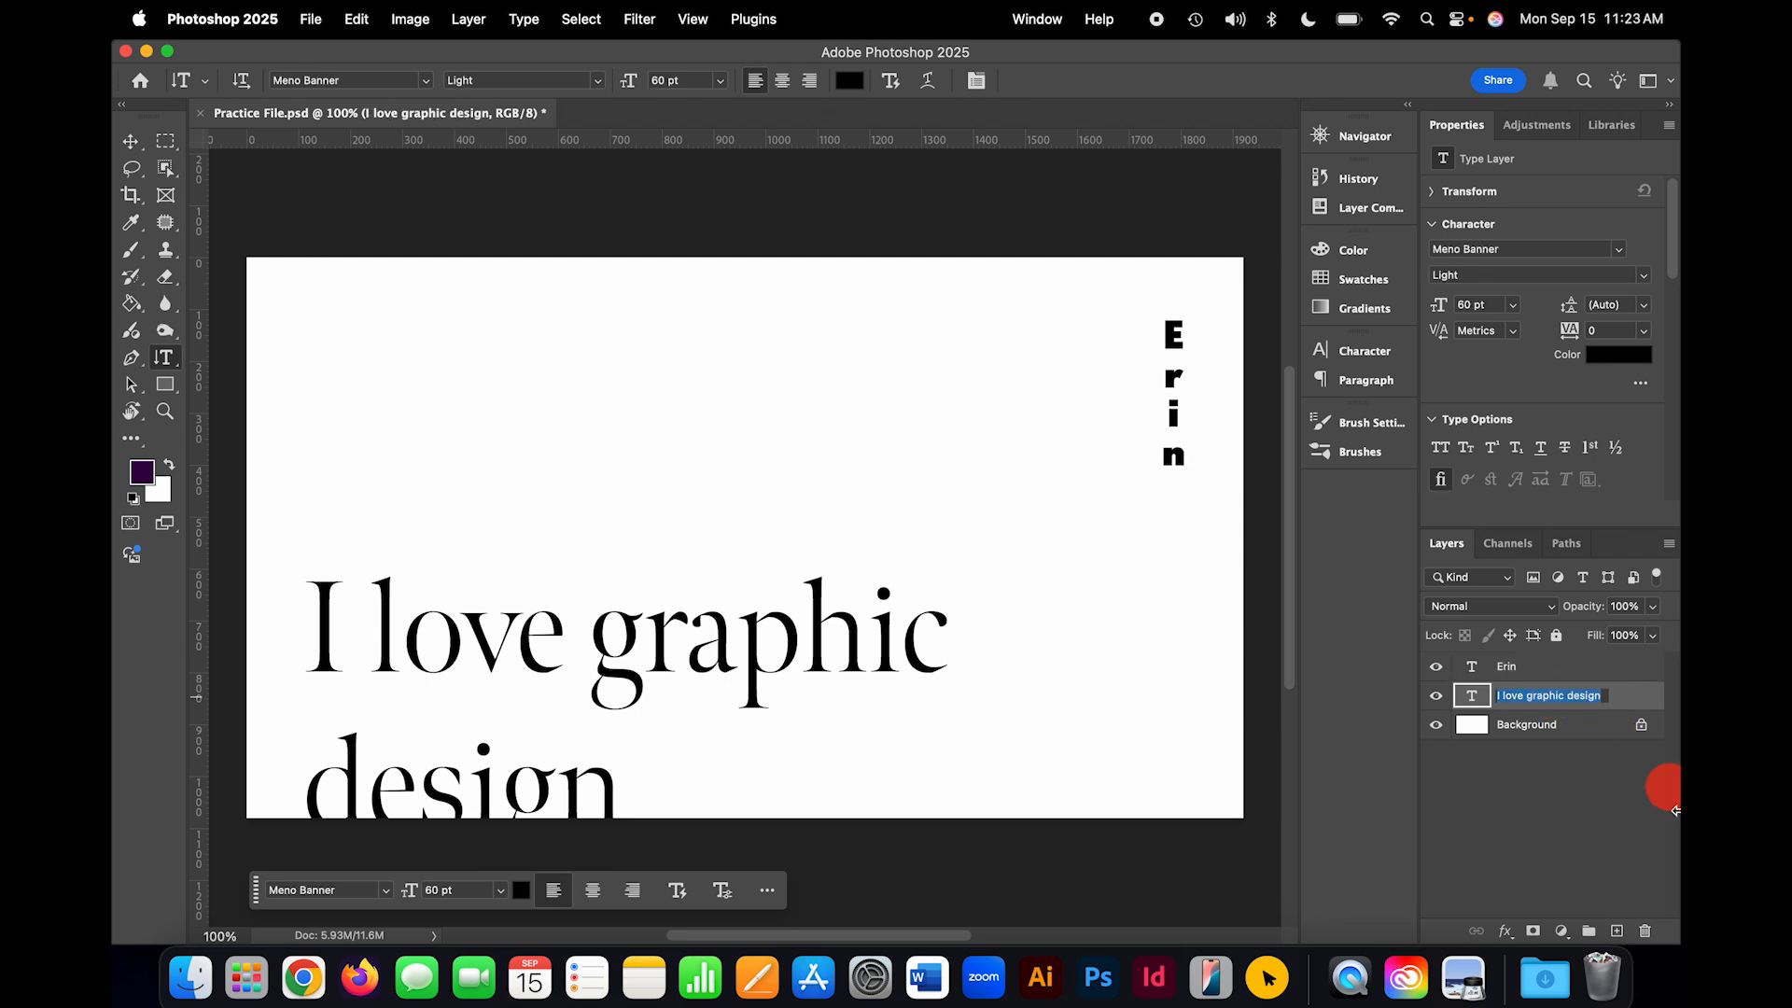
text(Te)
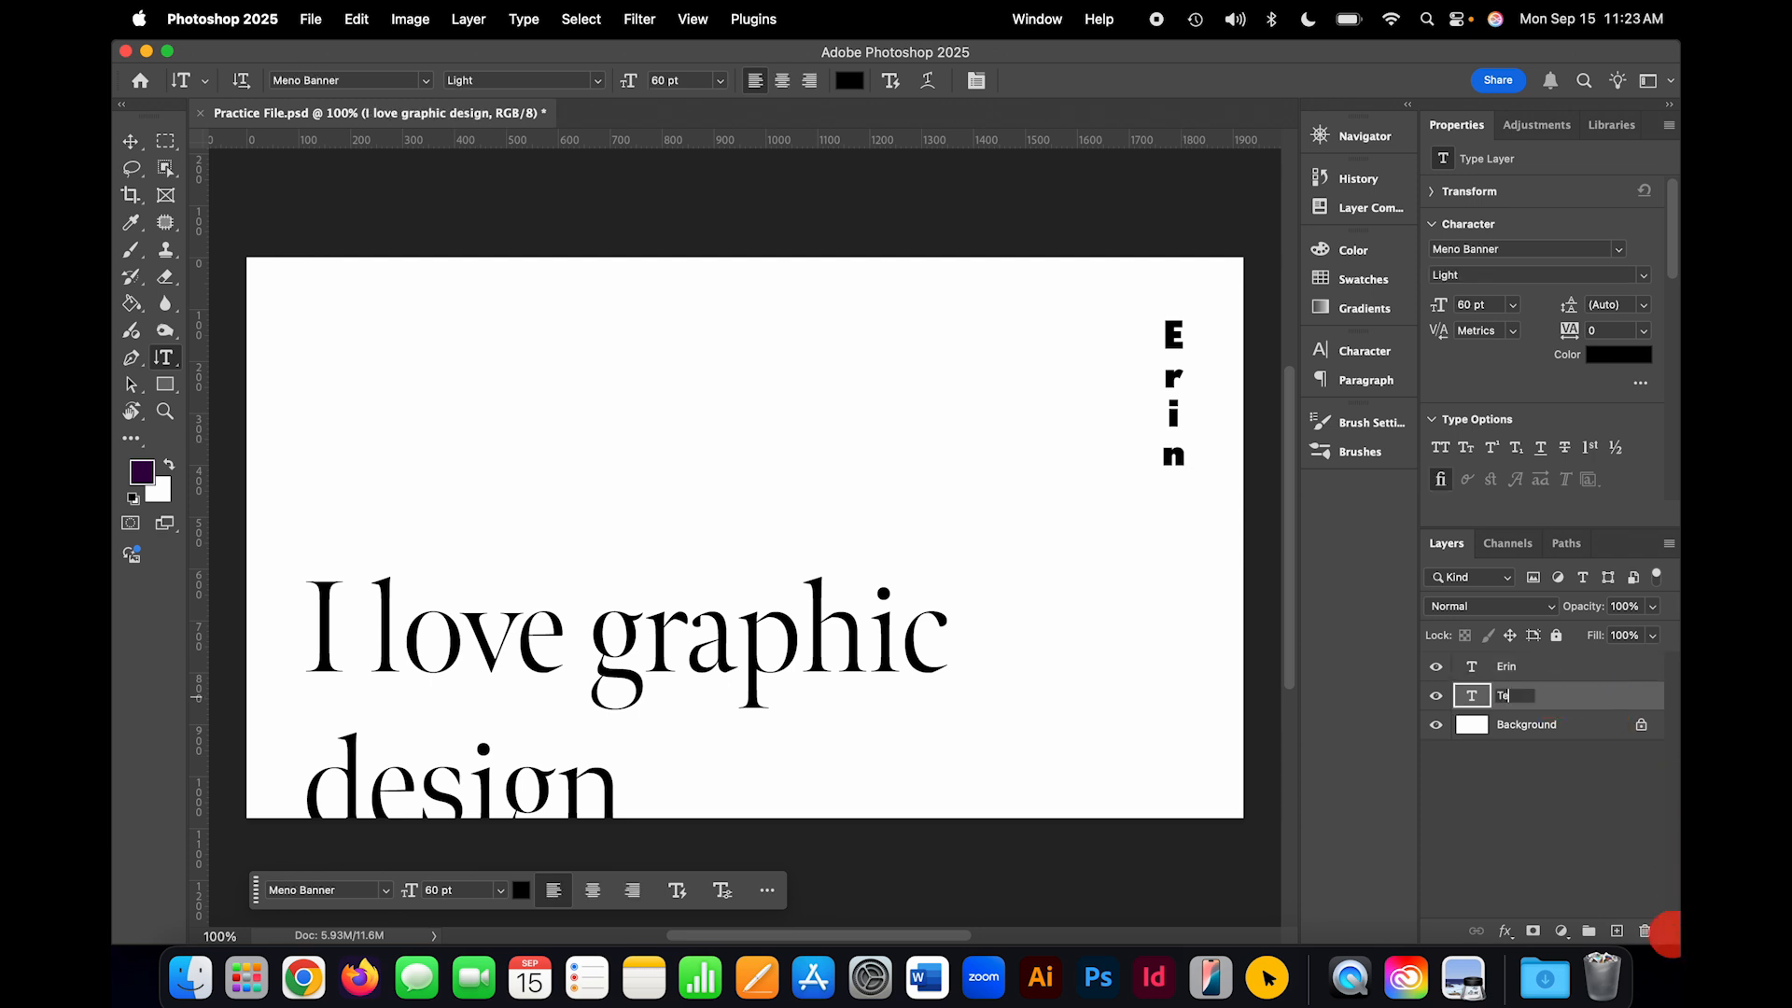
text(xtbox_1)
key(Return)
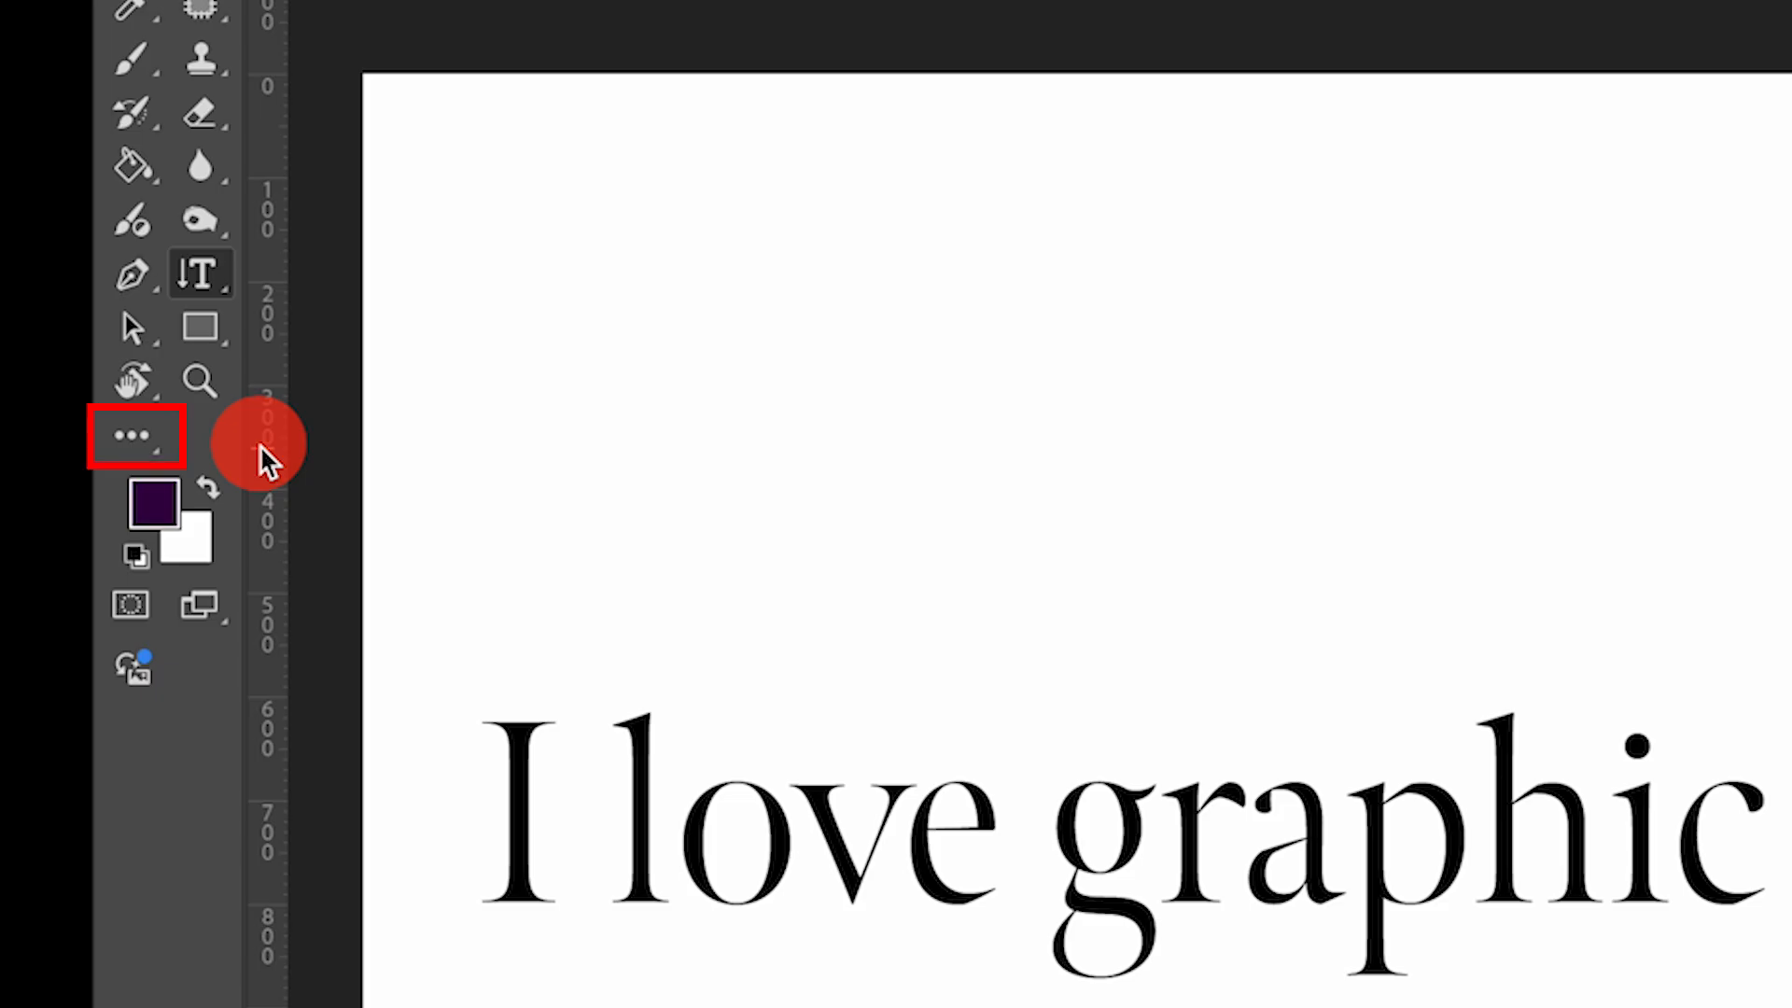
Step: Examine the tools and their keyboard shortcuts in the Customize Toolbar dialog, and close it
click(129, 436)
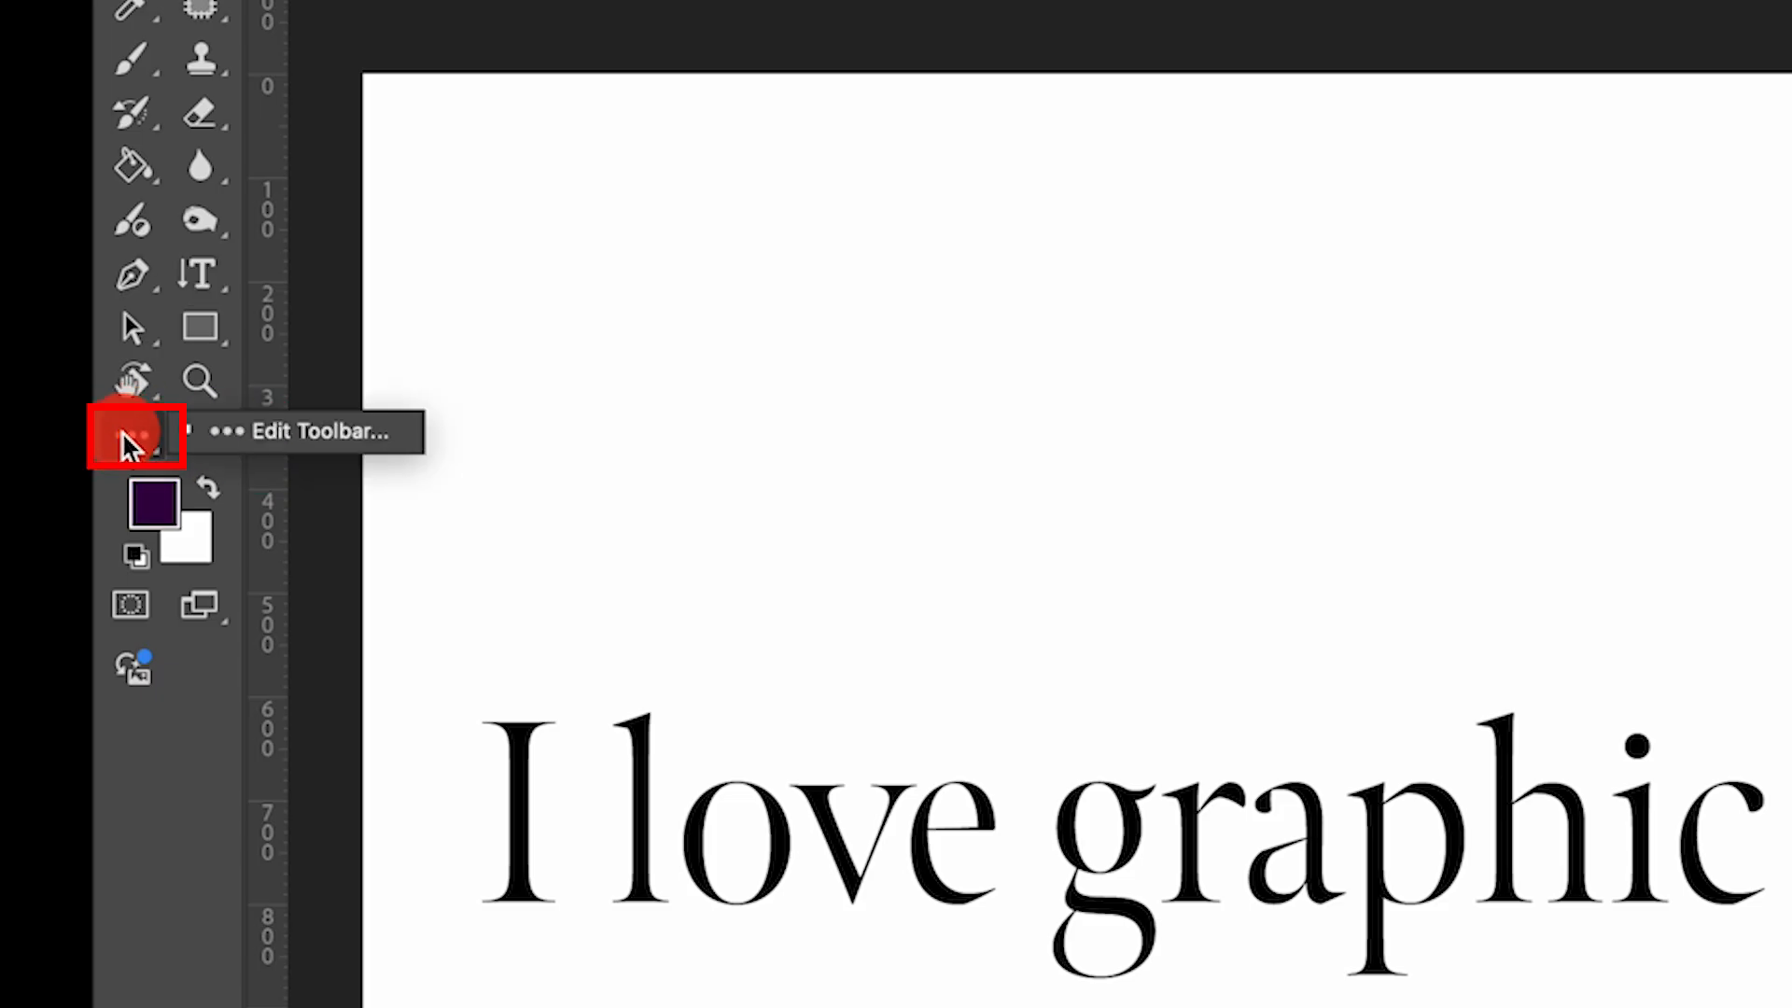
click(233, 431)
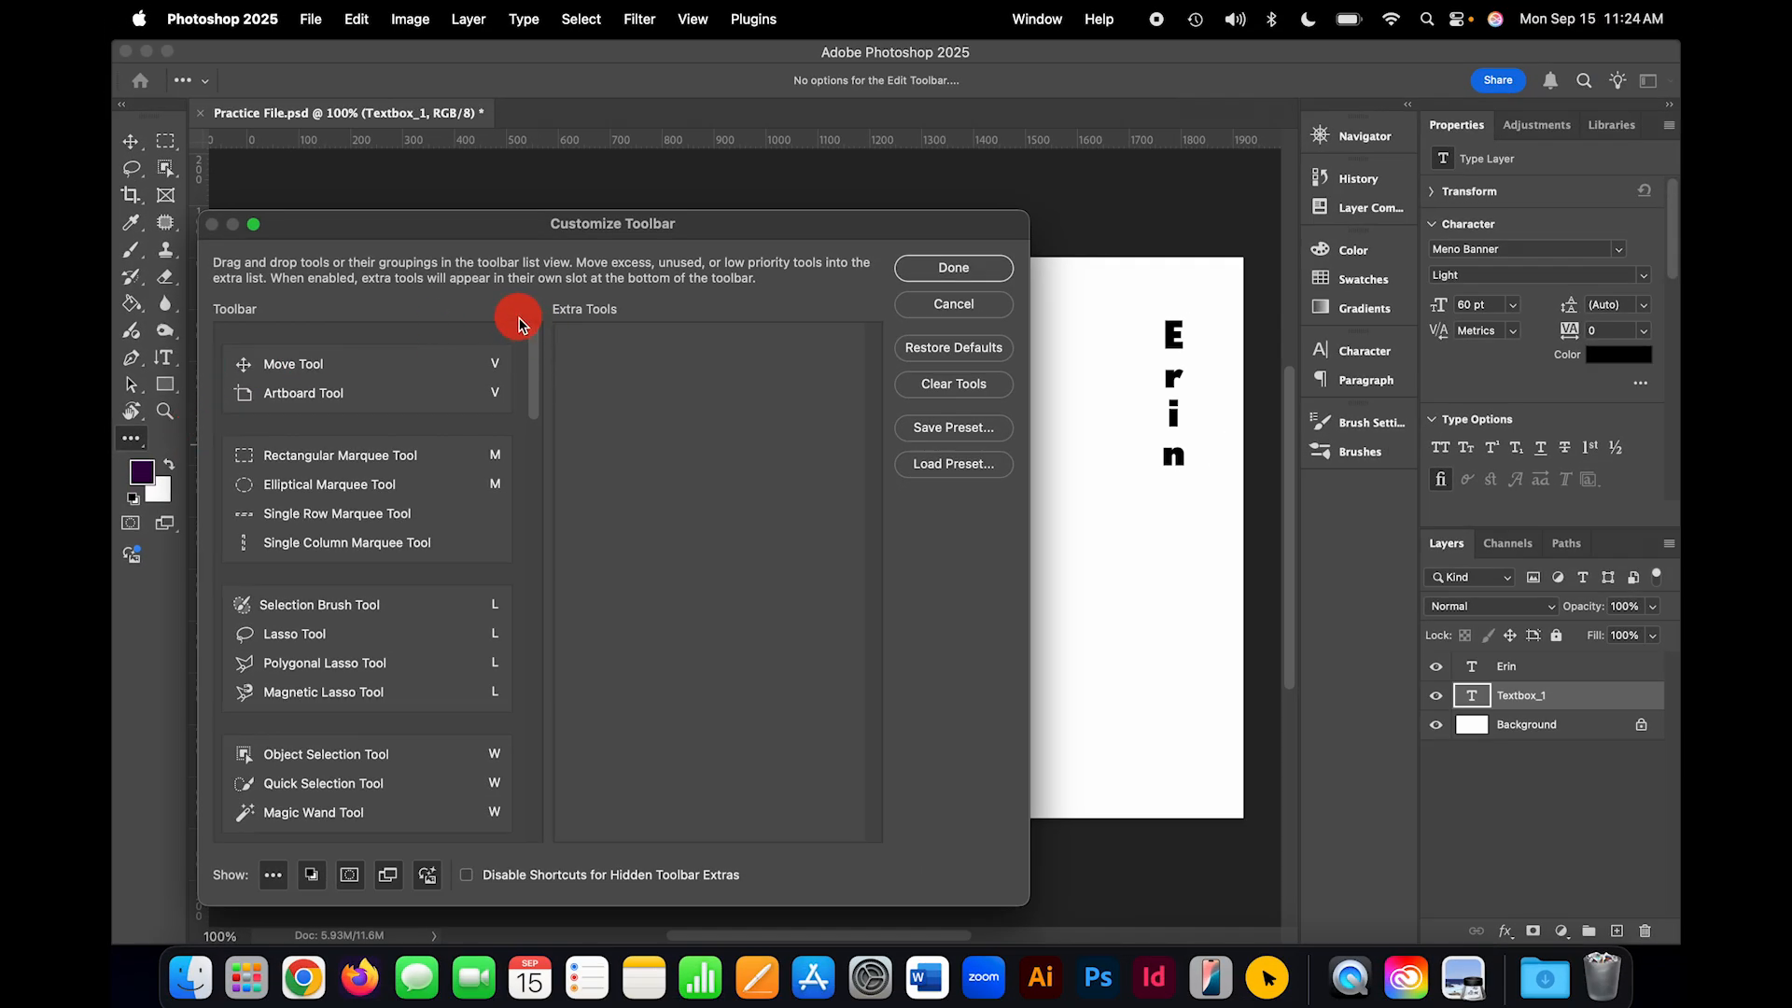
scroll(463, 604, down, 2)
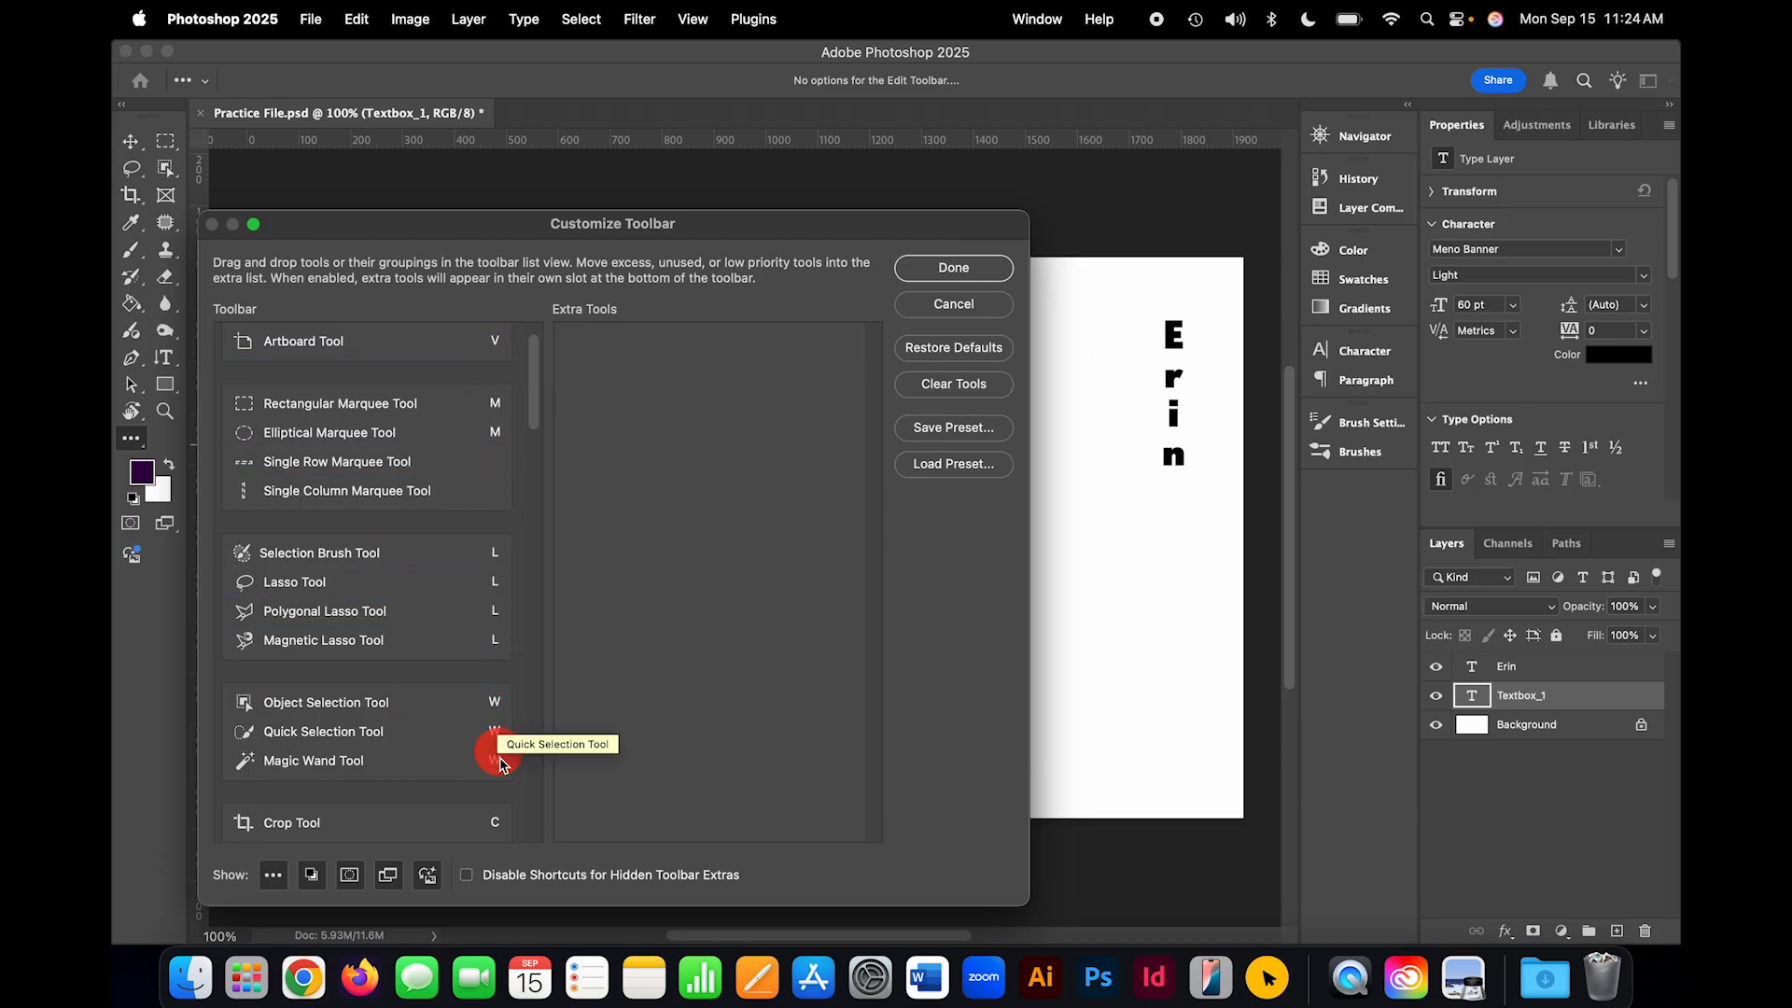
scroll(440, 548, up, 2)
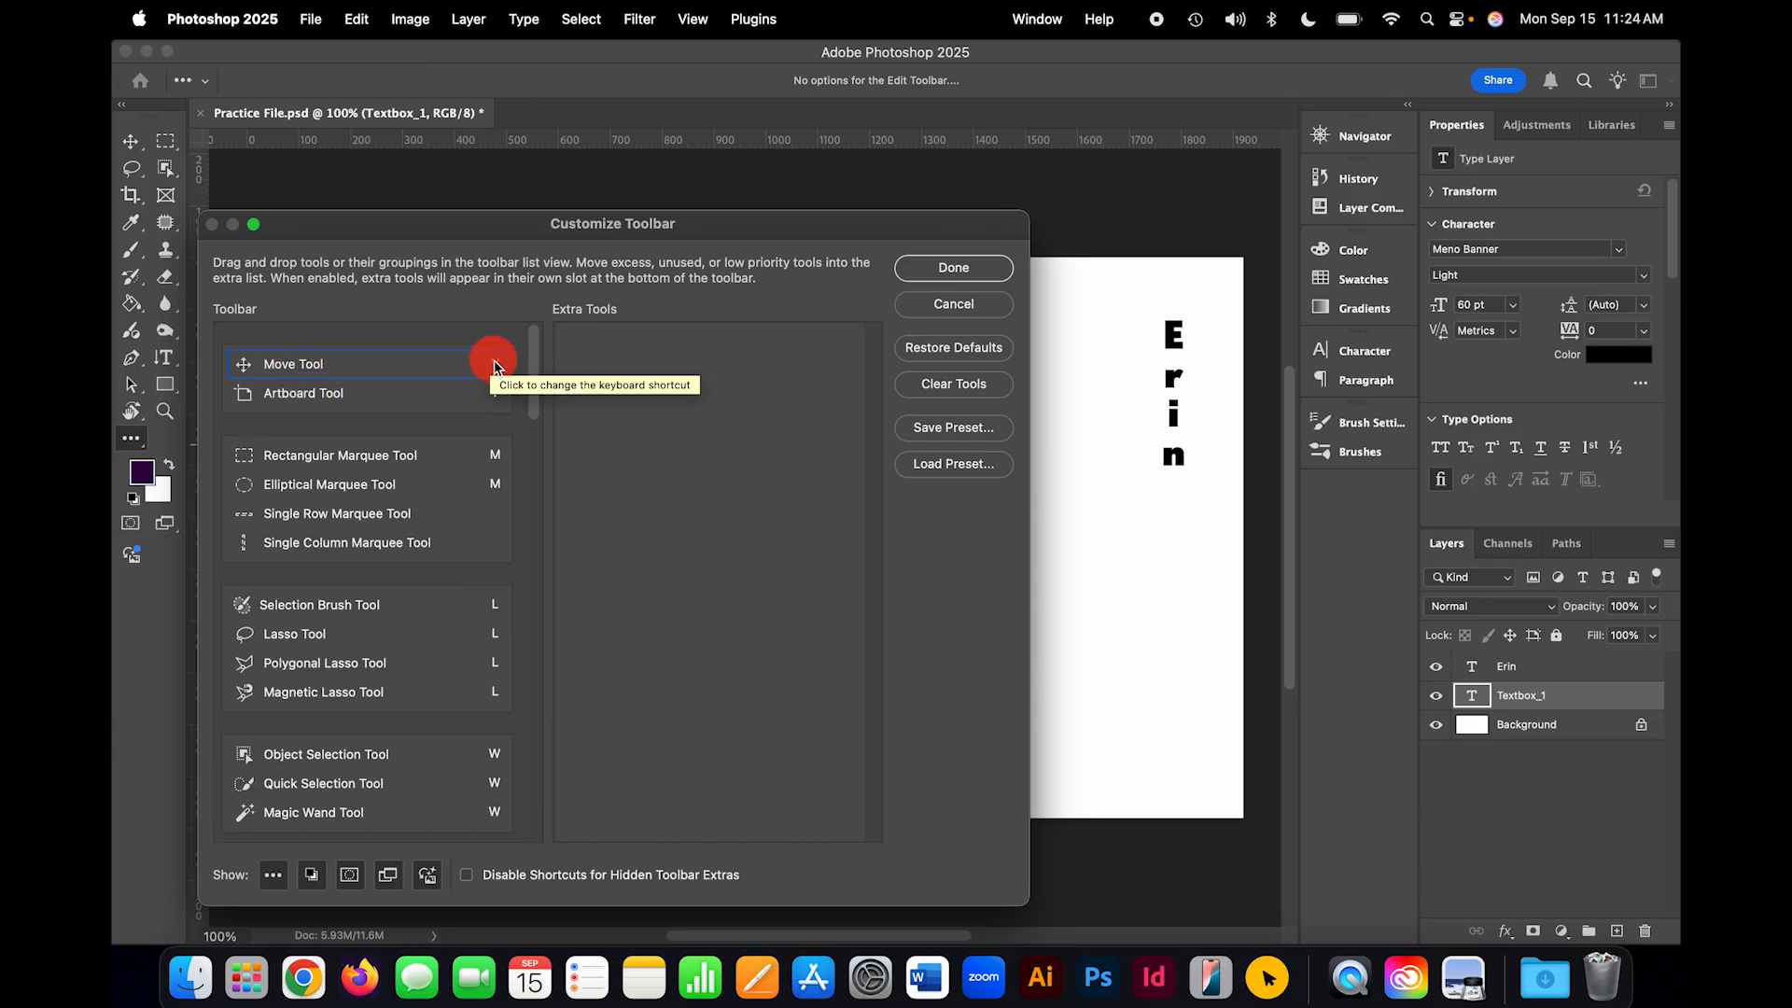
click(982, 271)
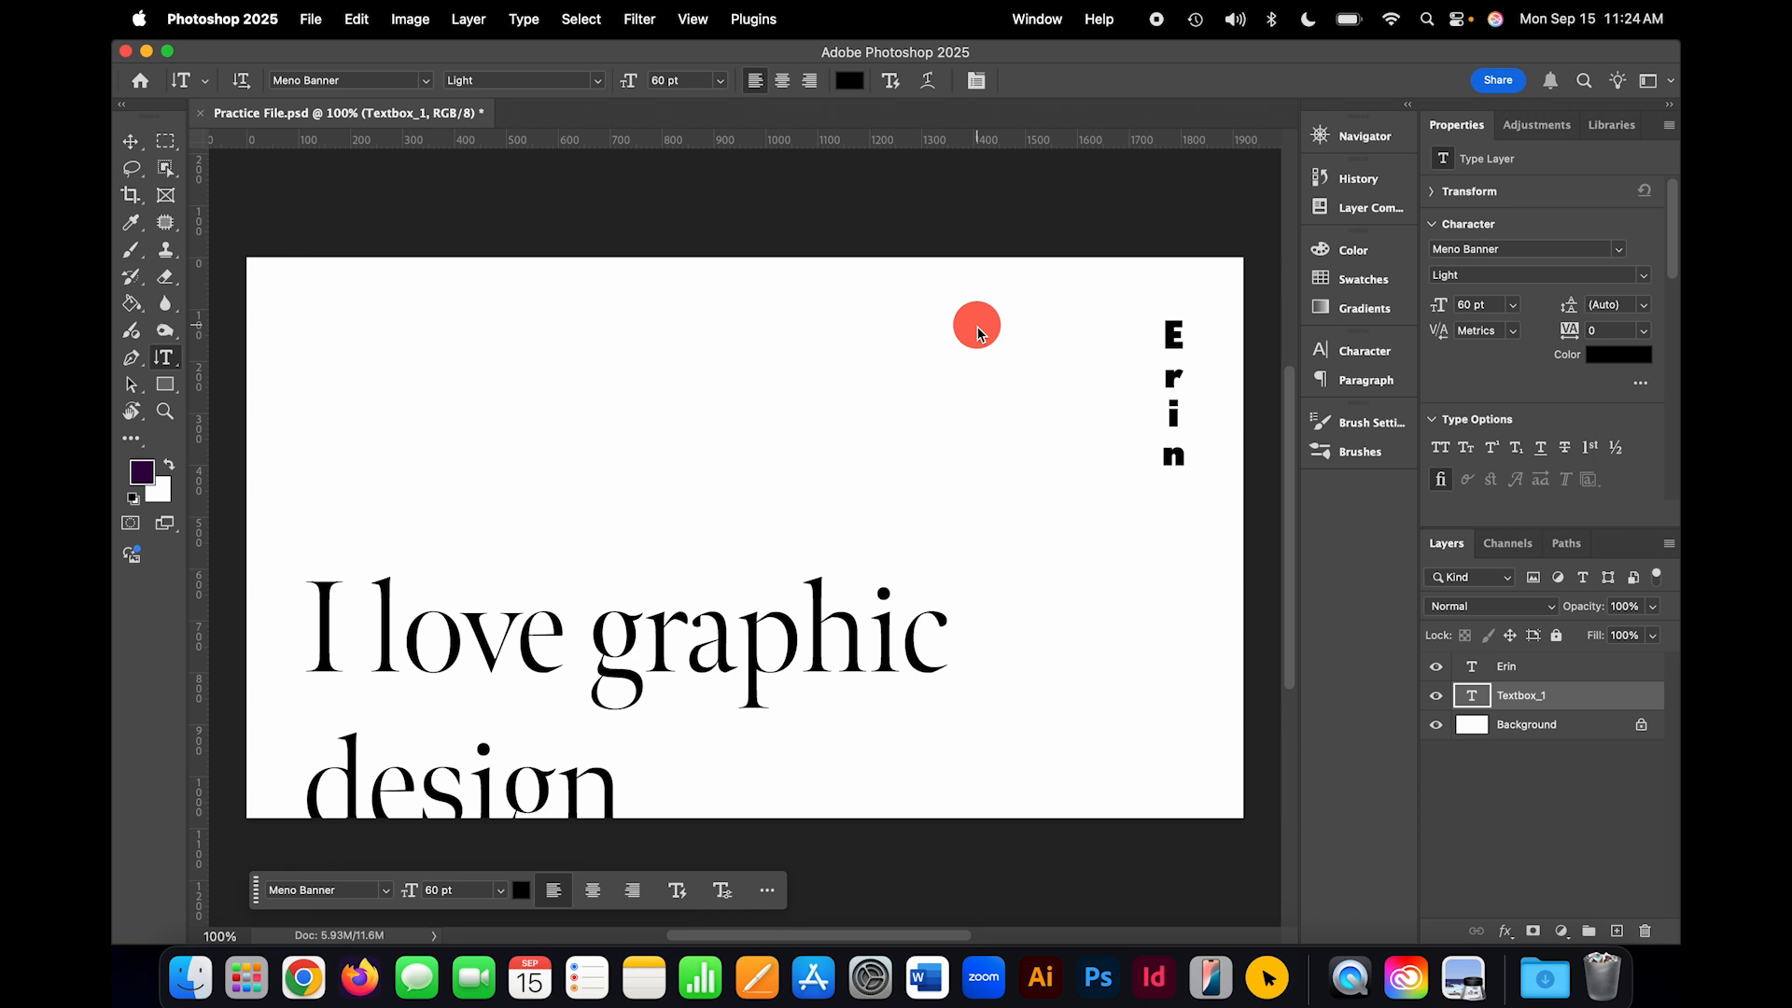
Step: With the Move tool, move the "I love graphic design" text block up to the upper part of the canvas
key(v)
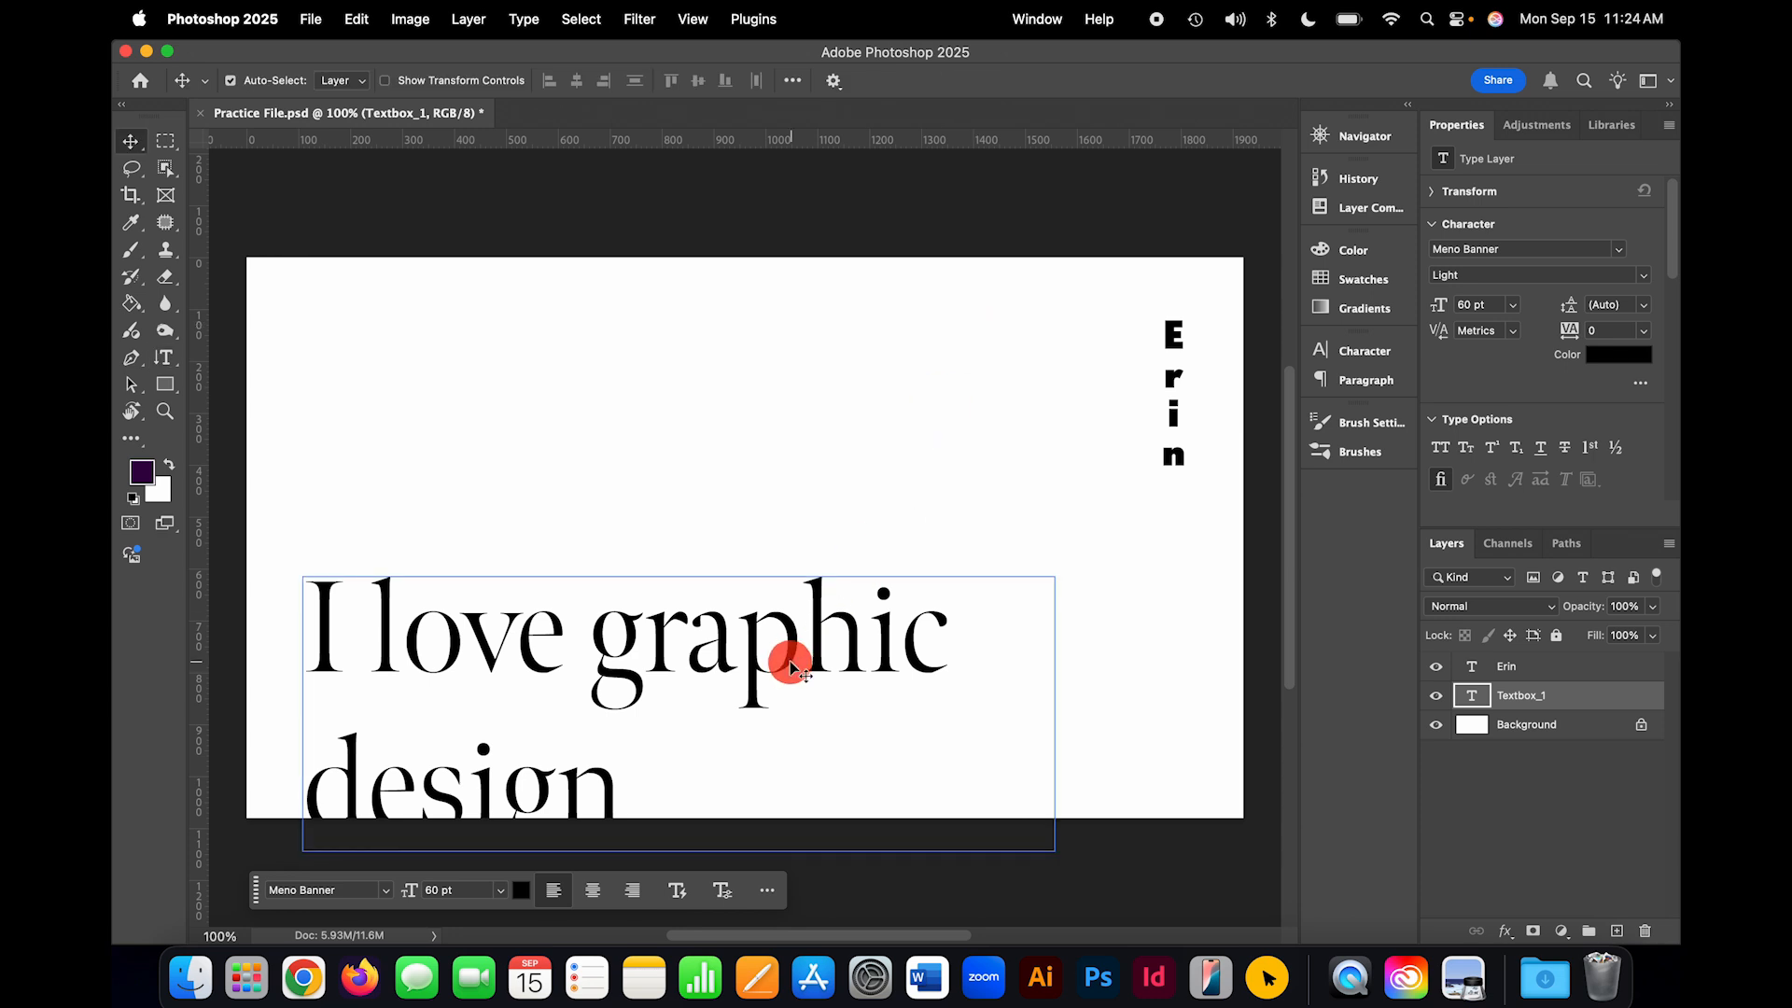
drag(790, 661, 804, 396)
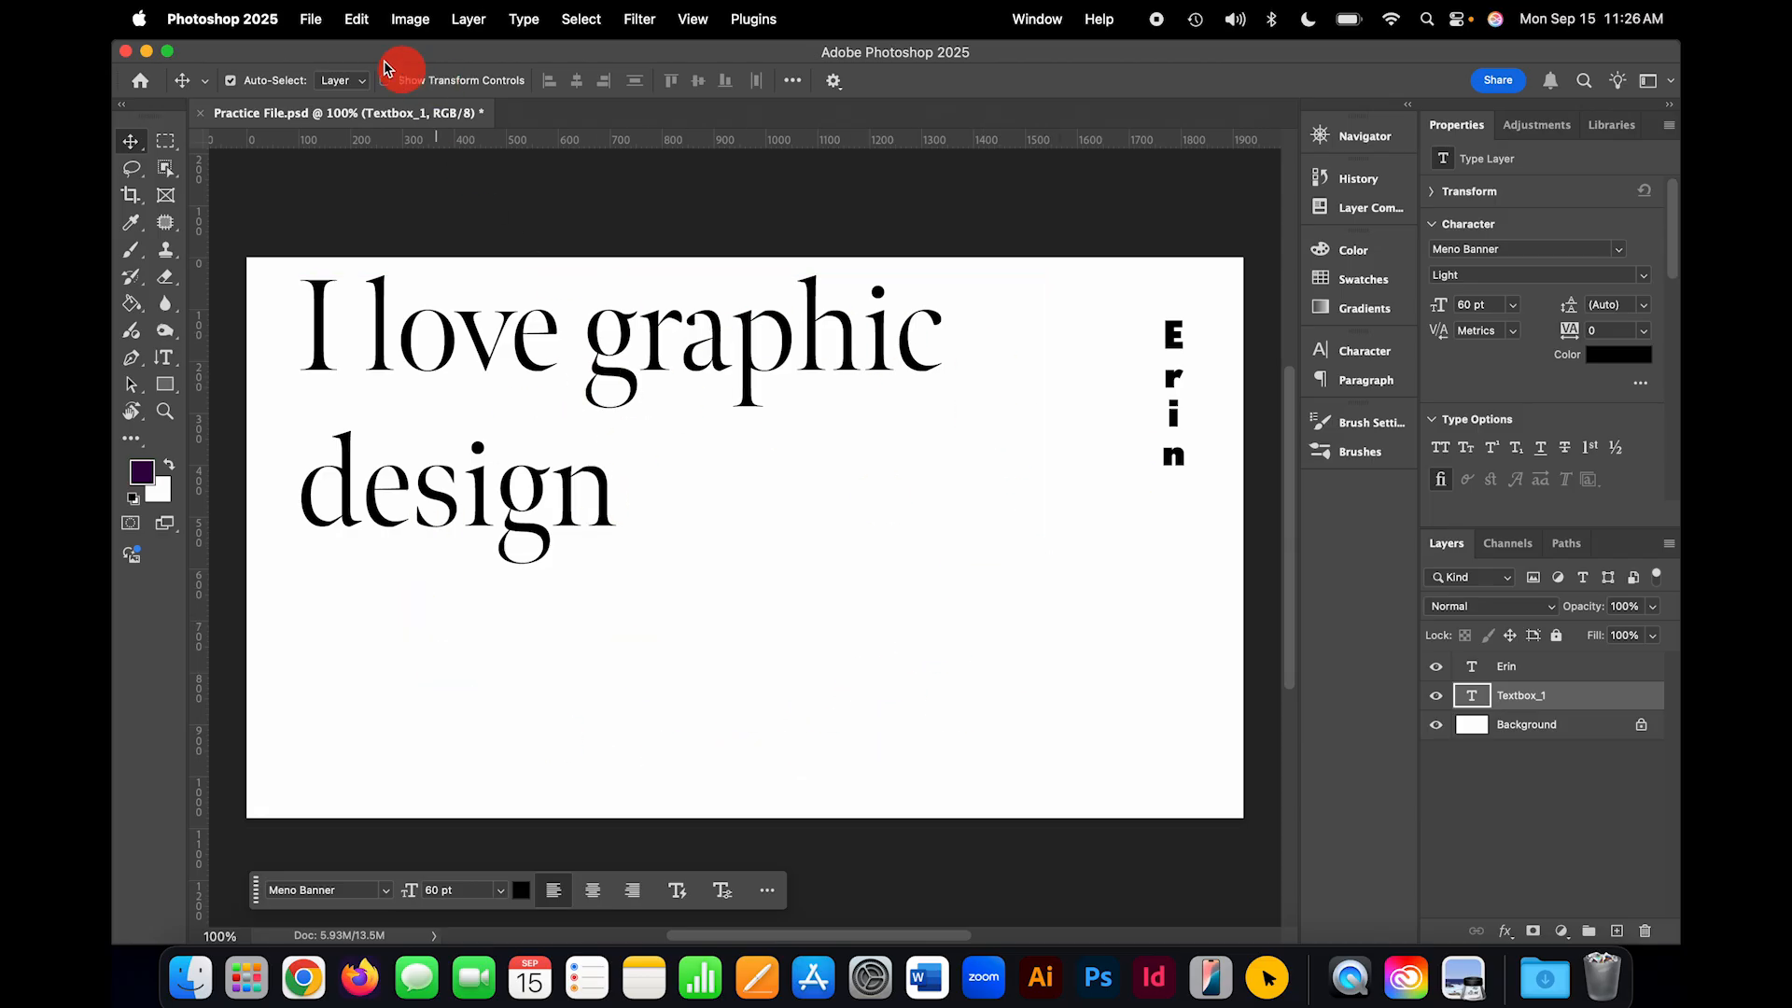
Step: Place portrait.jpg from the Desktop as an embedded image in the practice file
click(310, 20)
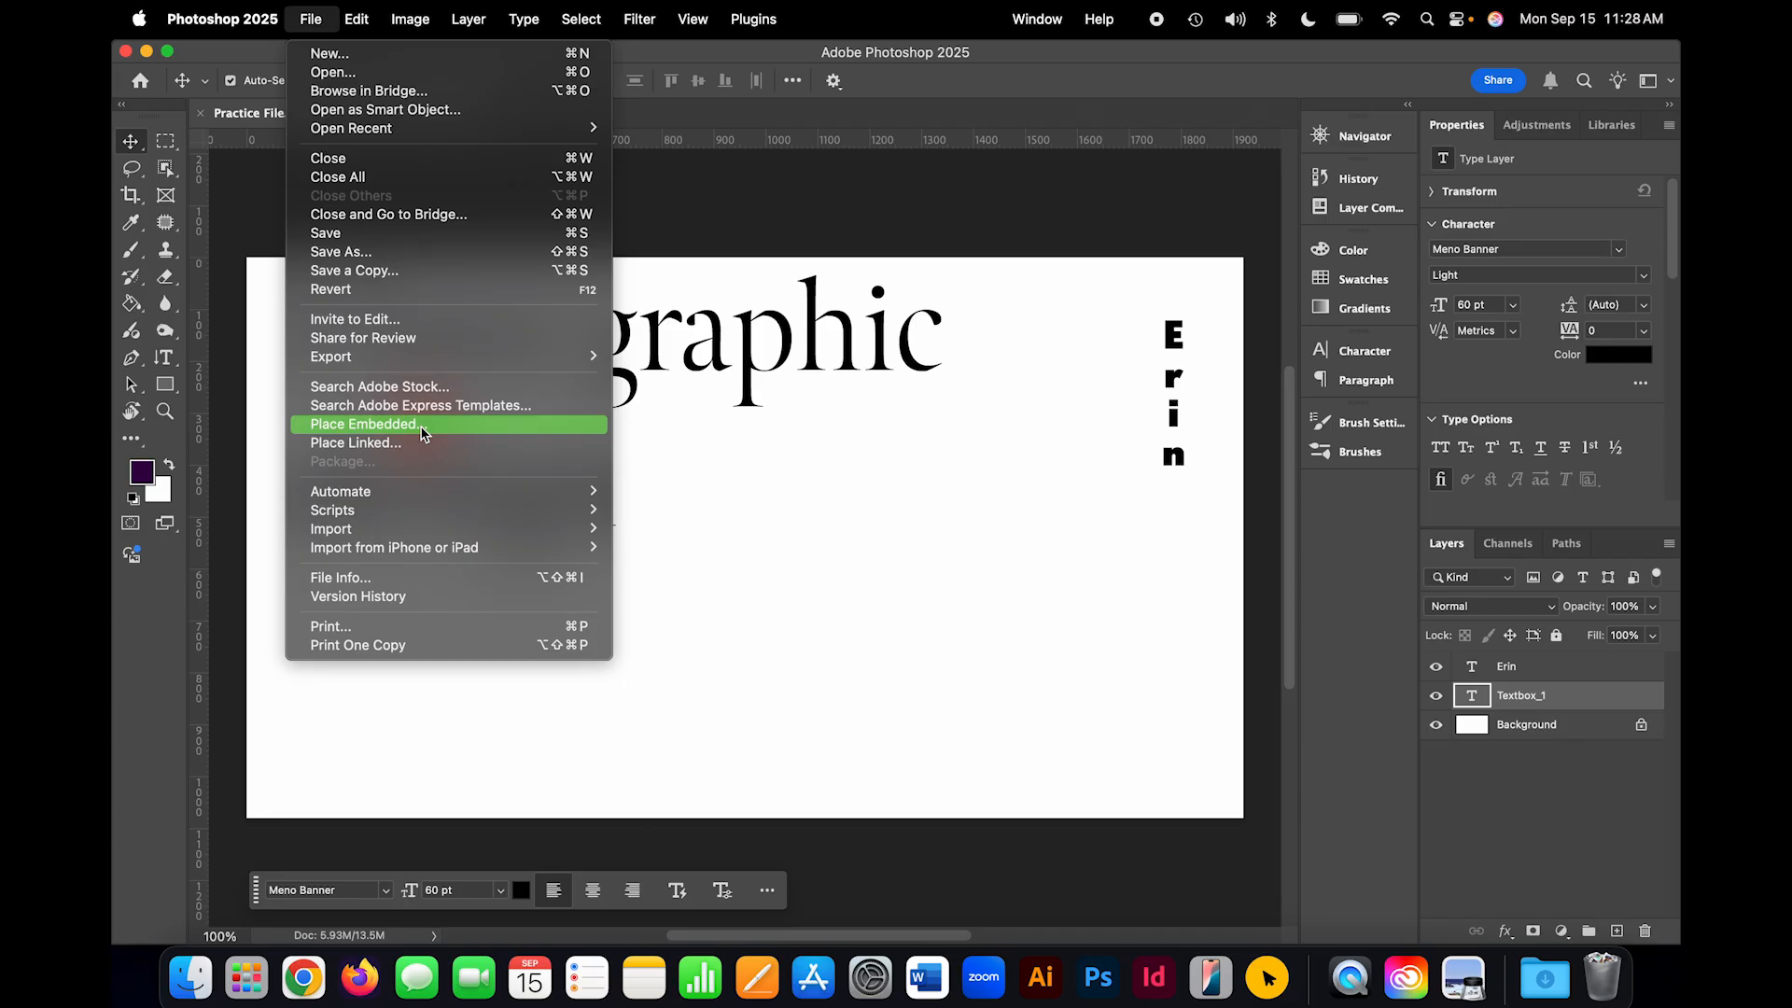
click(422, 433)
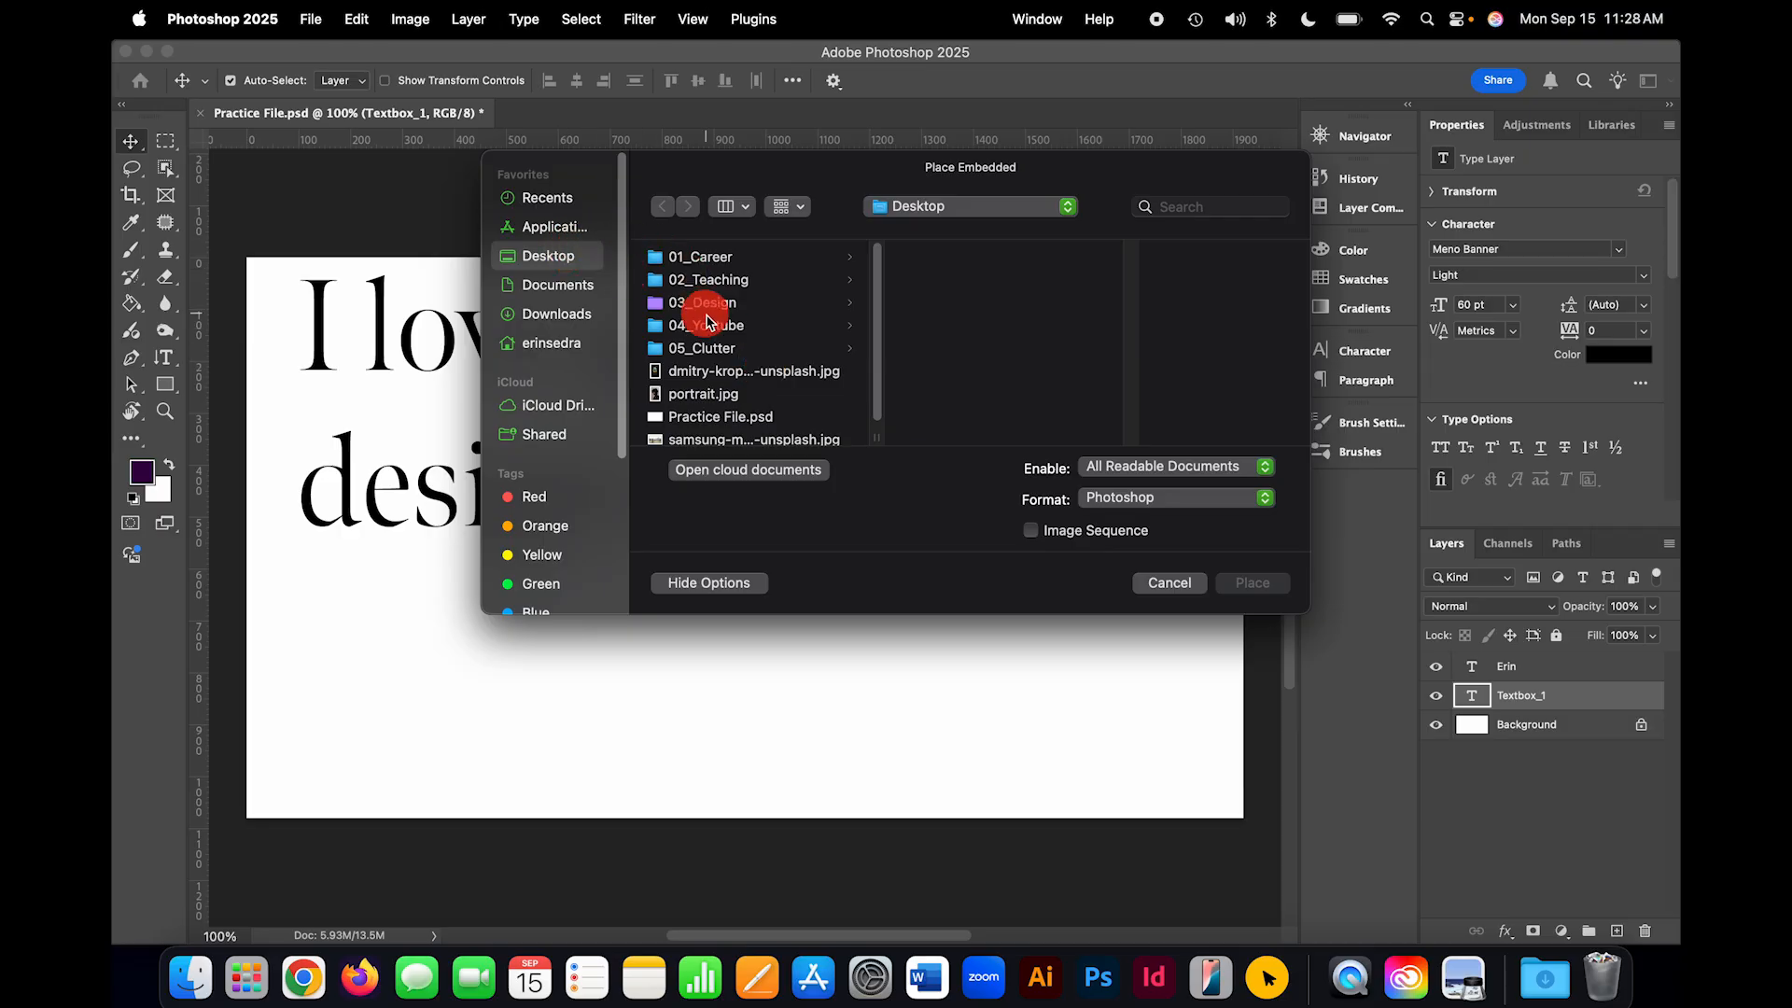
scroll(704, 318, down, 2)
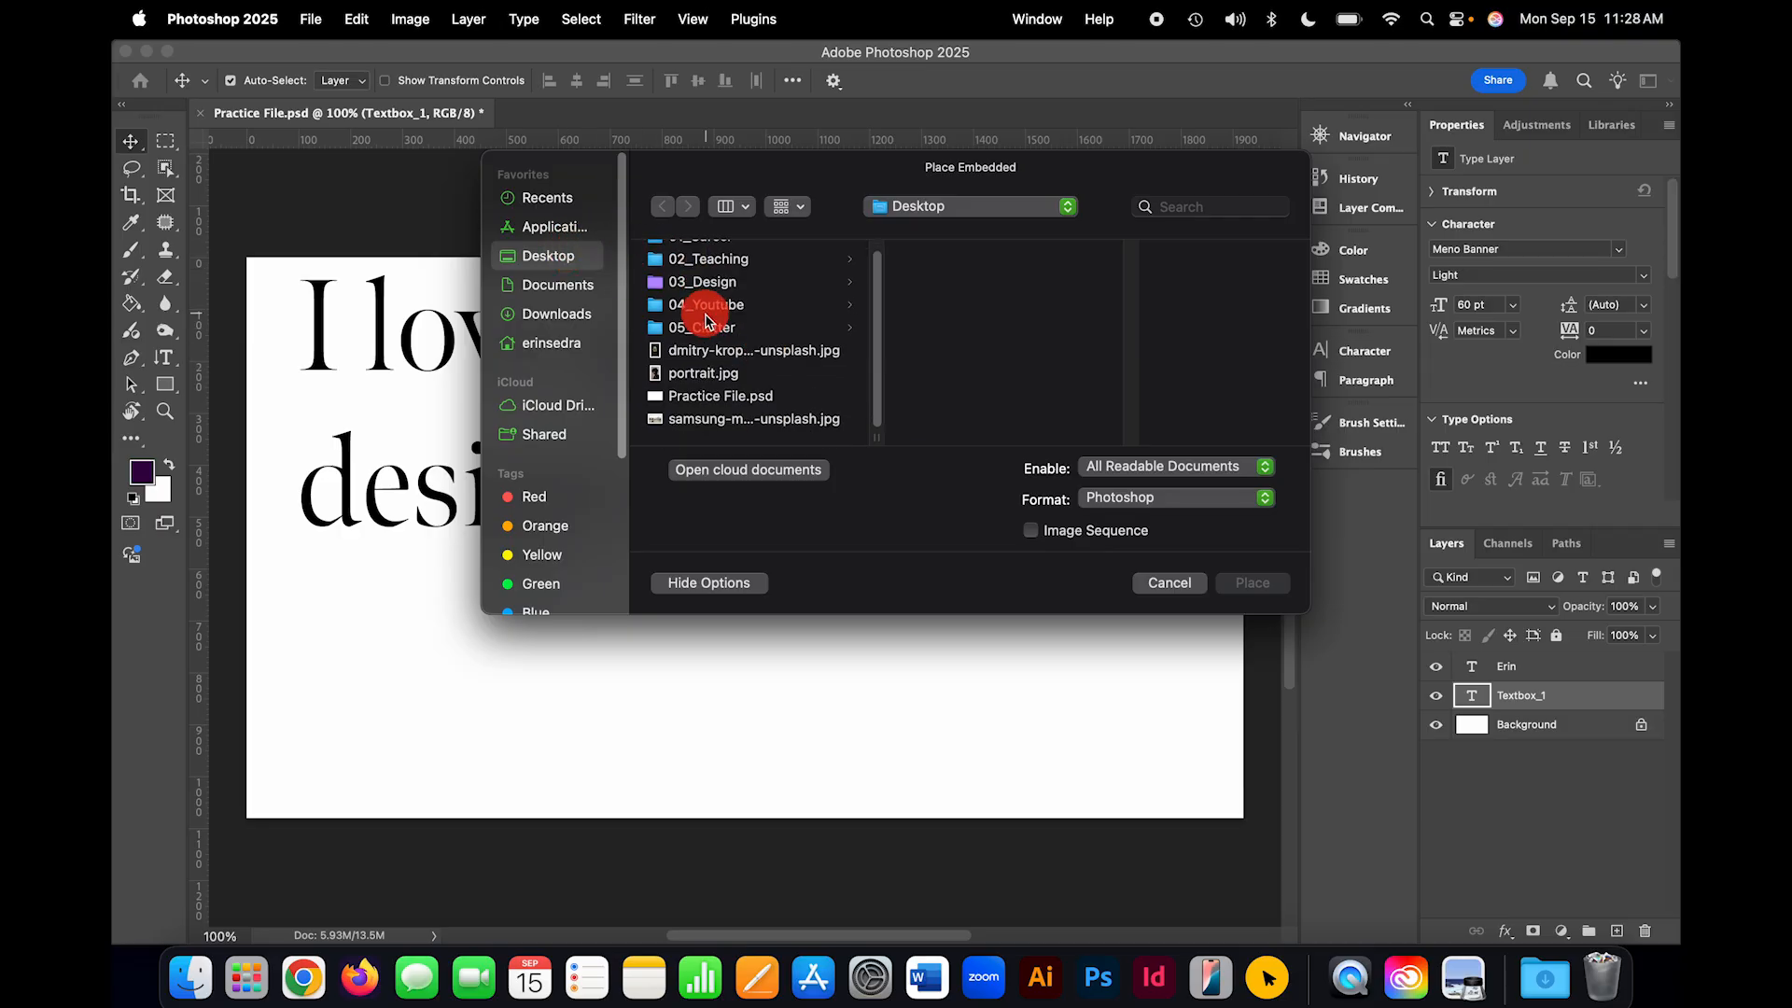
click(702, 381)
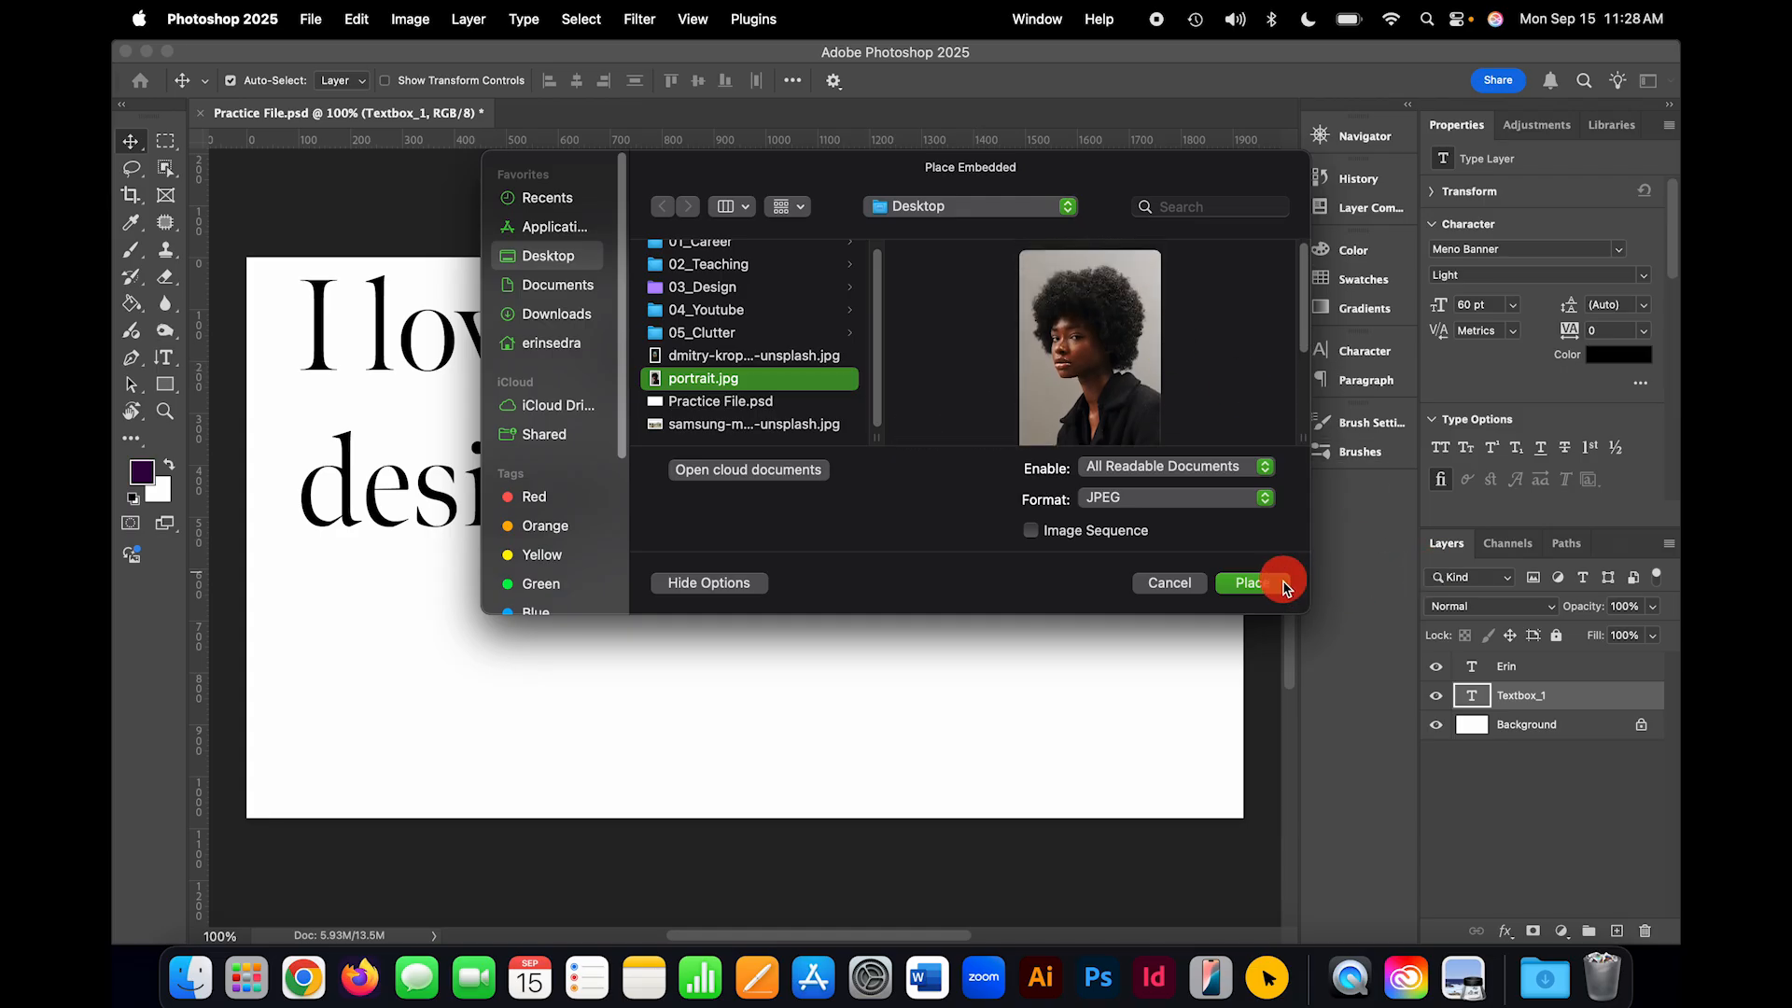
click(1277, 583)
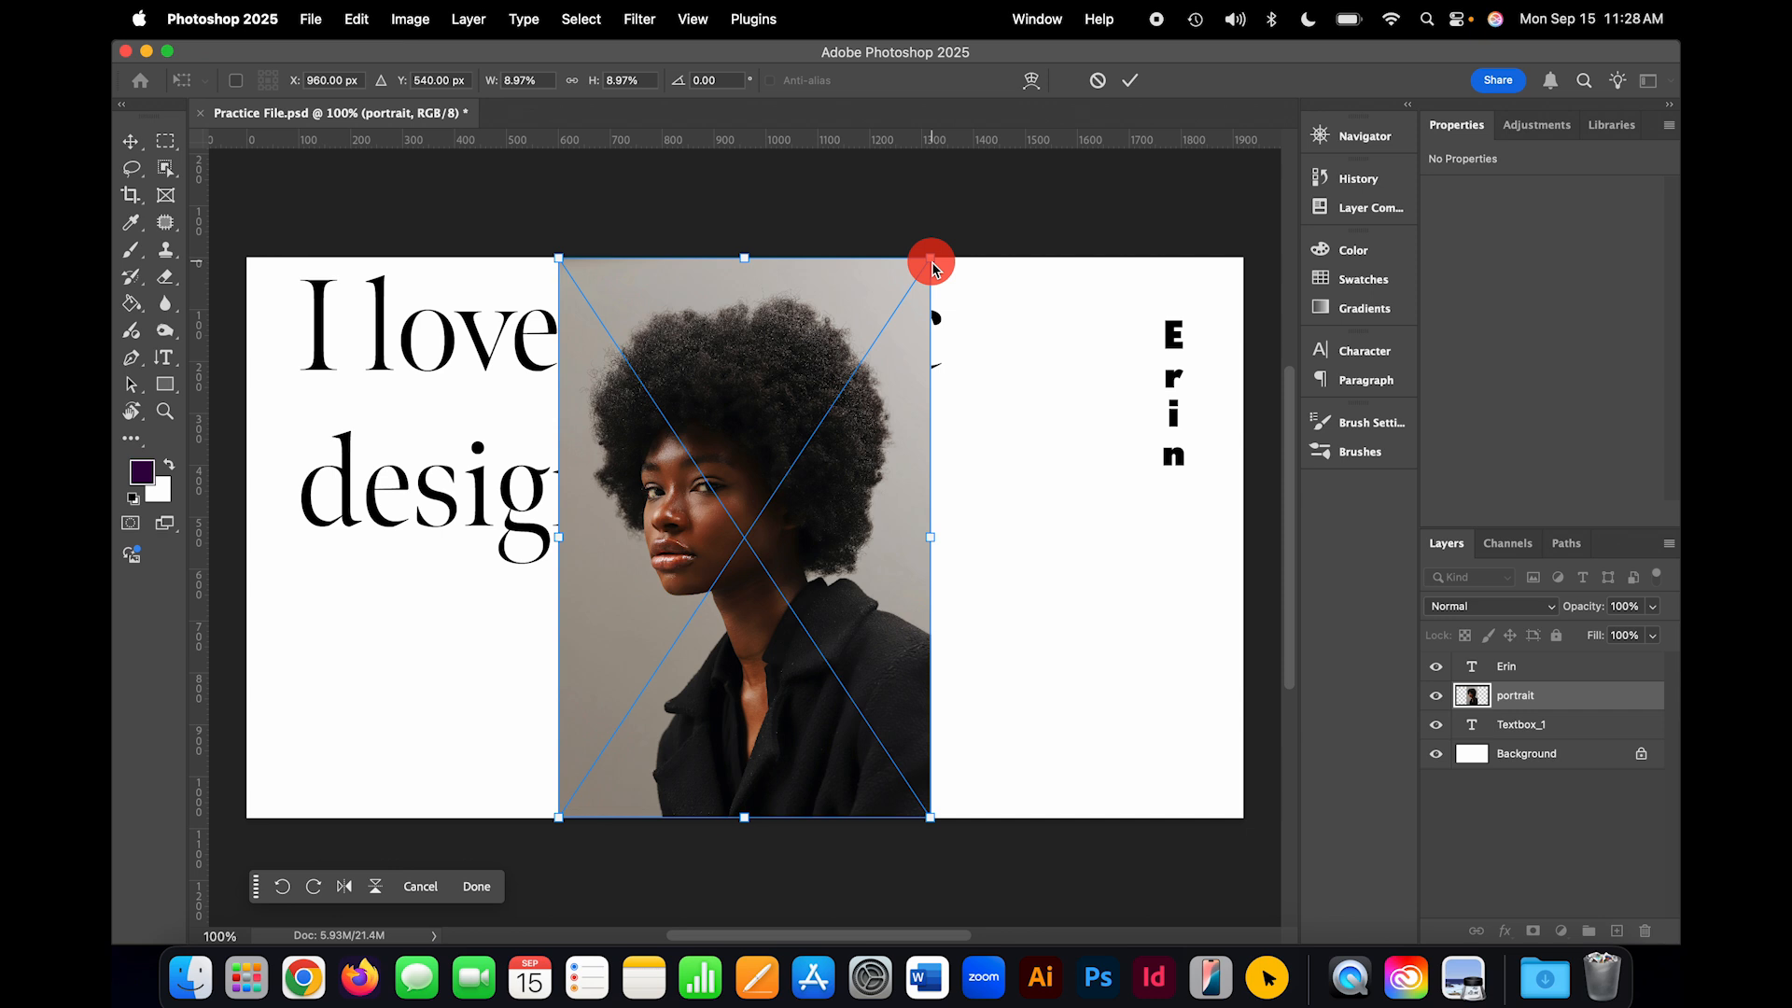
Step: Scale the placed portrait proportionally to about 8.35%, move it to the canvas's right side, rotate it about 5°, and commit the transform
mouse_move(931, 266)
mouse_down()
mouse_move(875, 408)
mouse_move(740, 392)
mouse_move(988, 405)
mouse_move(871, 426)
mouse_move(834, 362)
mouse_move(912, 336)
mouse_move(916, 360)
mouse_move(833, 371)
mouse_move(868, 344)
mouse_move(922, 348)
mouse_move(952, 264)
mouse_move(837, 407)
mouse_move(960, 228)
mouse_move(891, 318)
mouse_move(884, 302)
mouse_move(936, 248)
mouse_move(913, 278)
mouse_up()
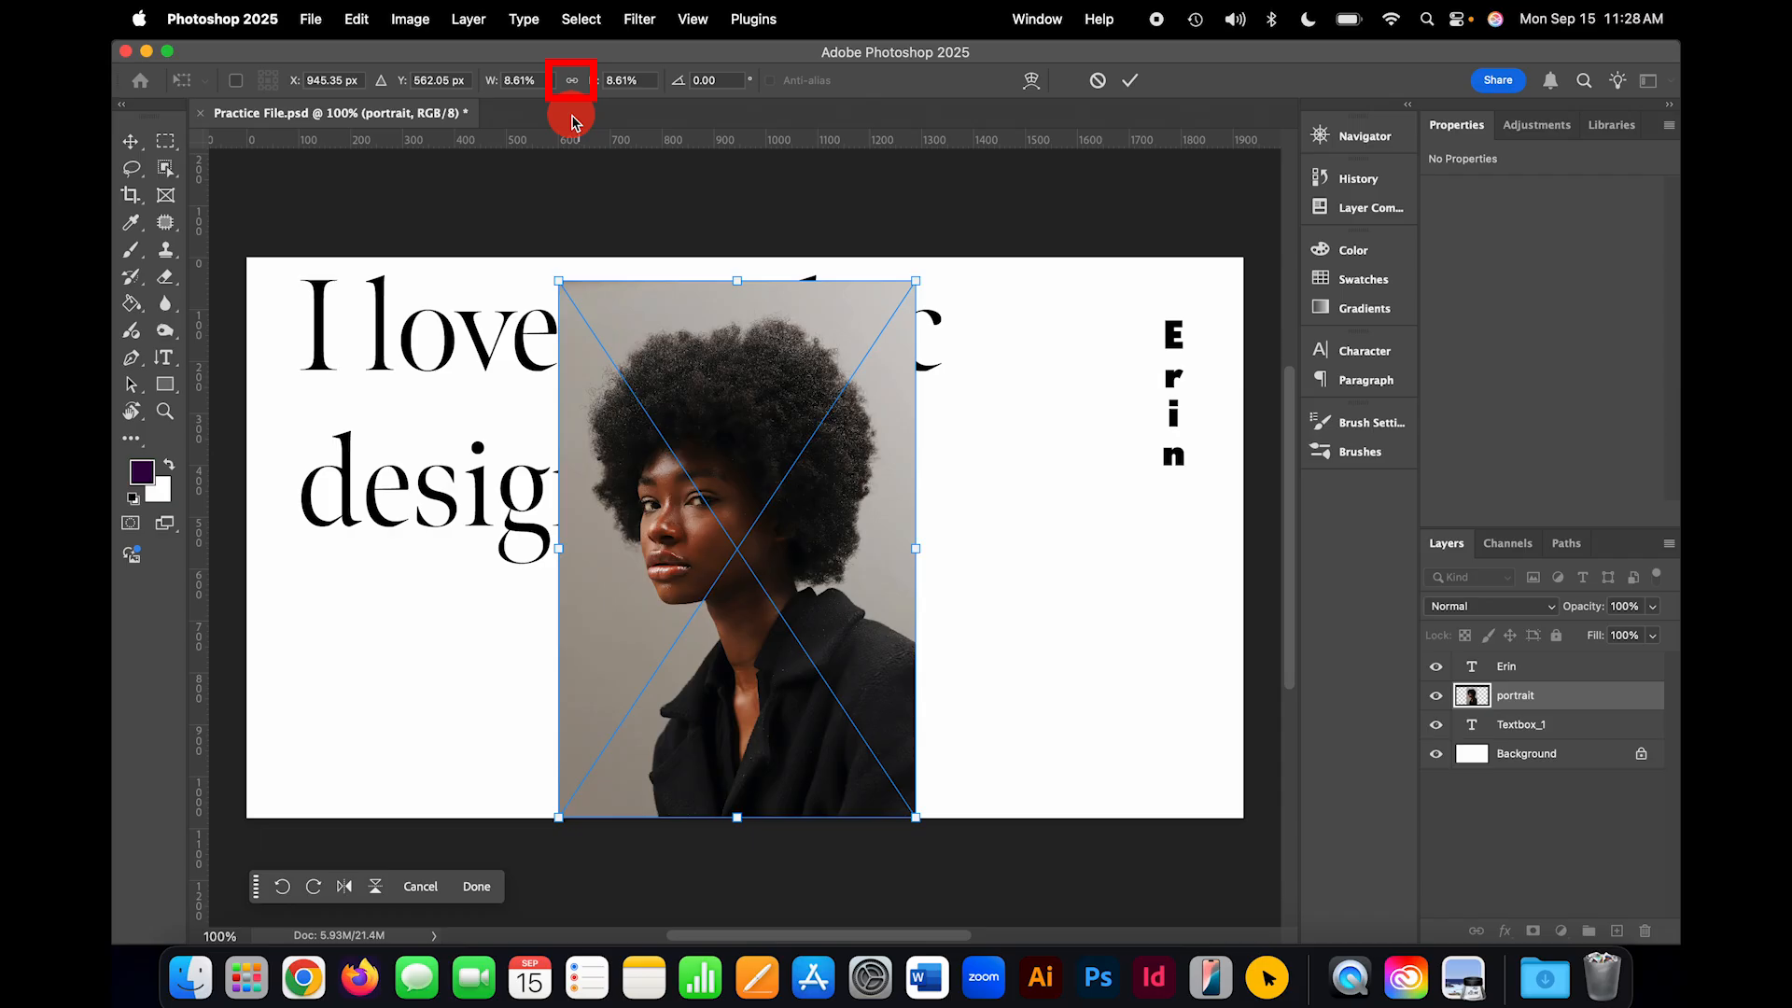
click(572, 80)
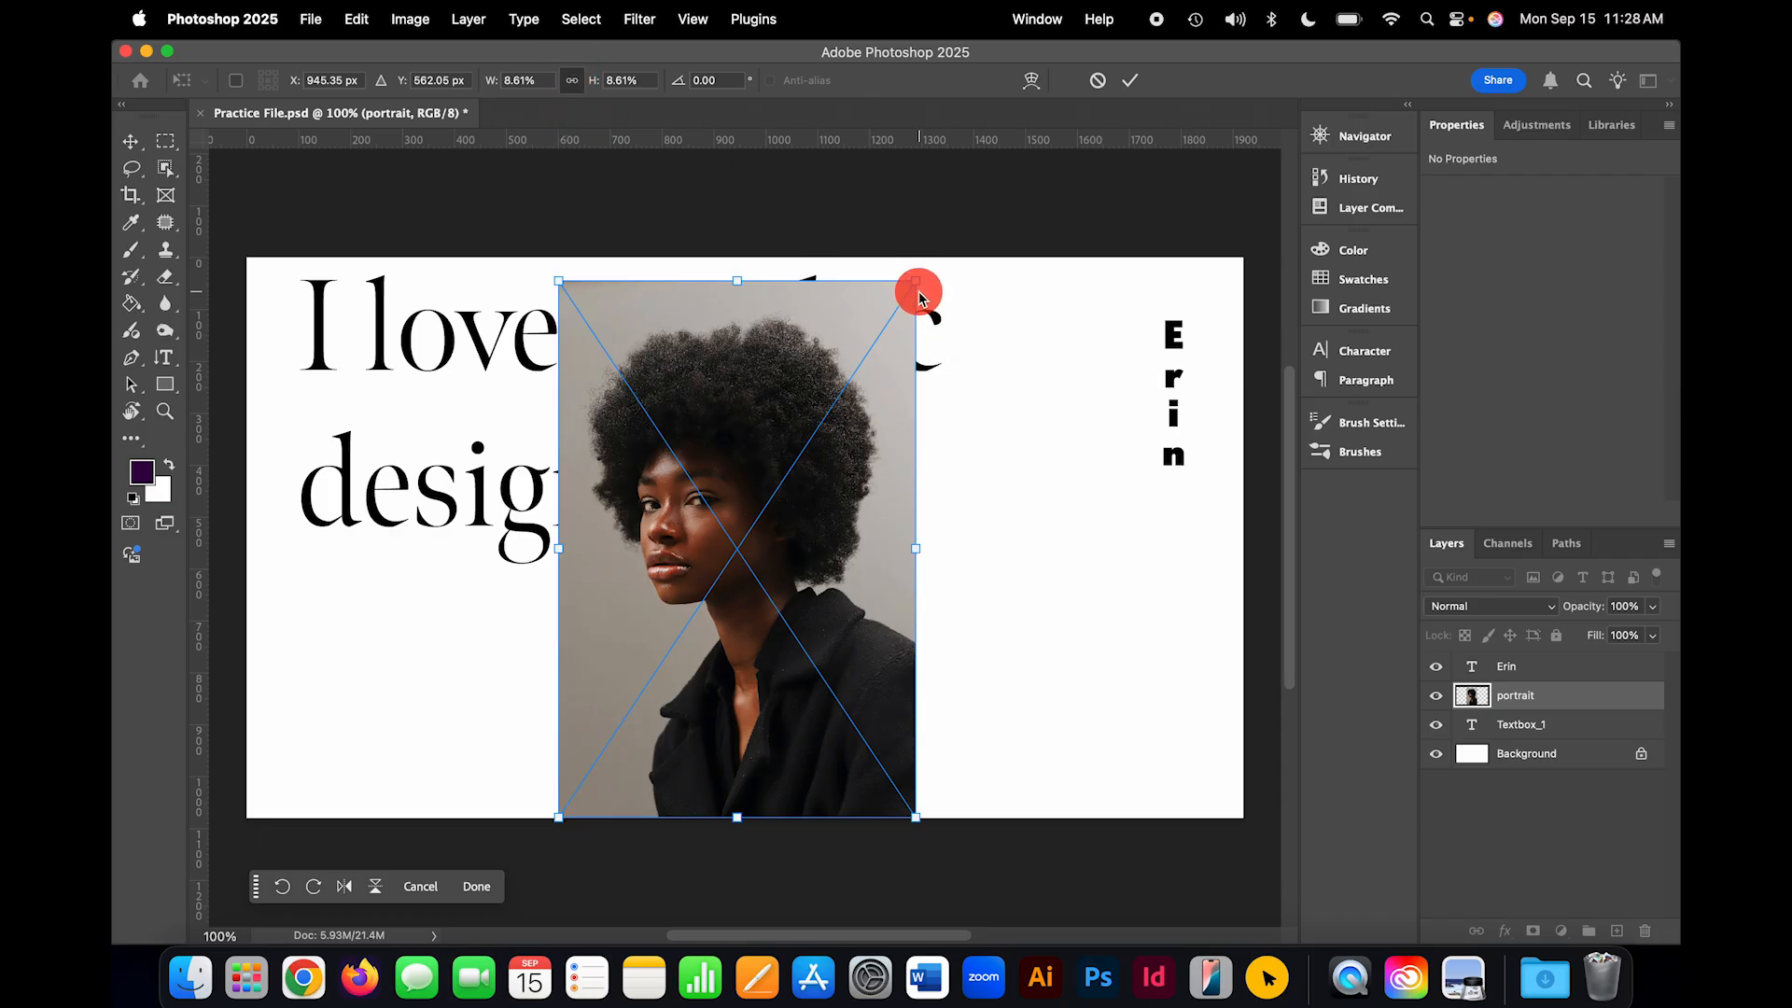
mouse_move(915, 281)
mouse_down()
mouse_move(990, 209)
mouse_move(920, 301)
mouse_up()
drag(792, 353, 1059, 352)
drag(1180, 280, 1207, 318)
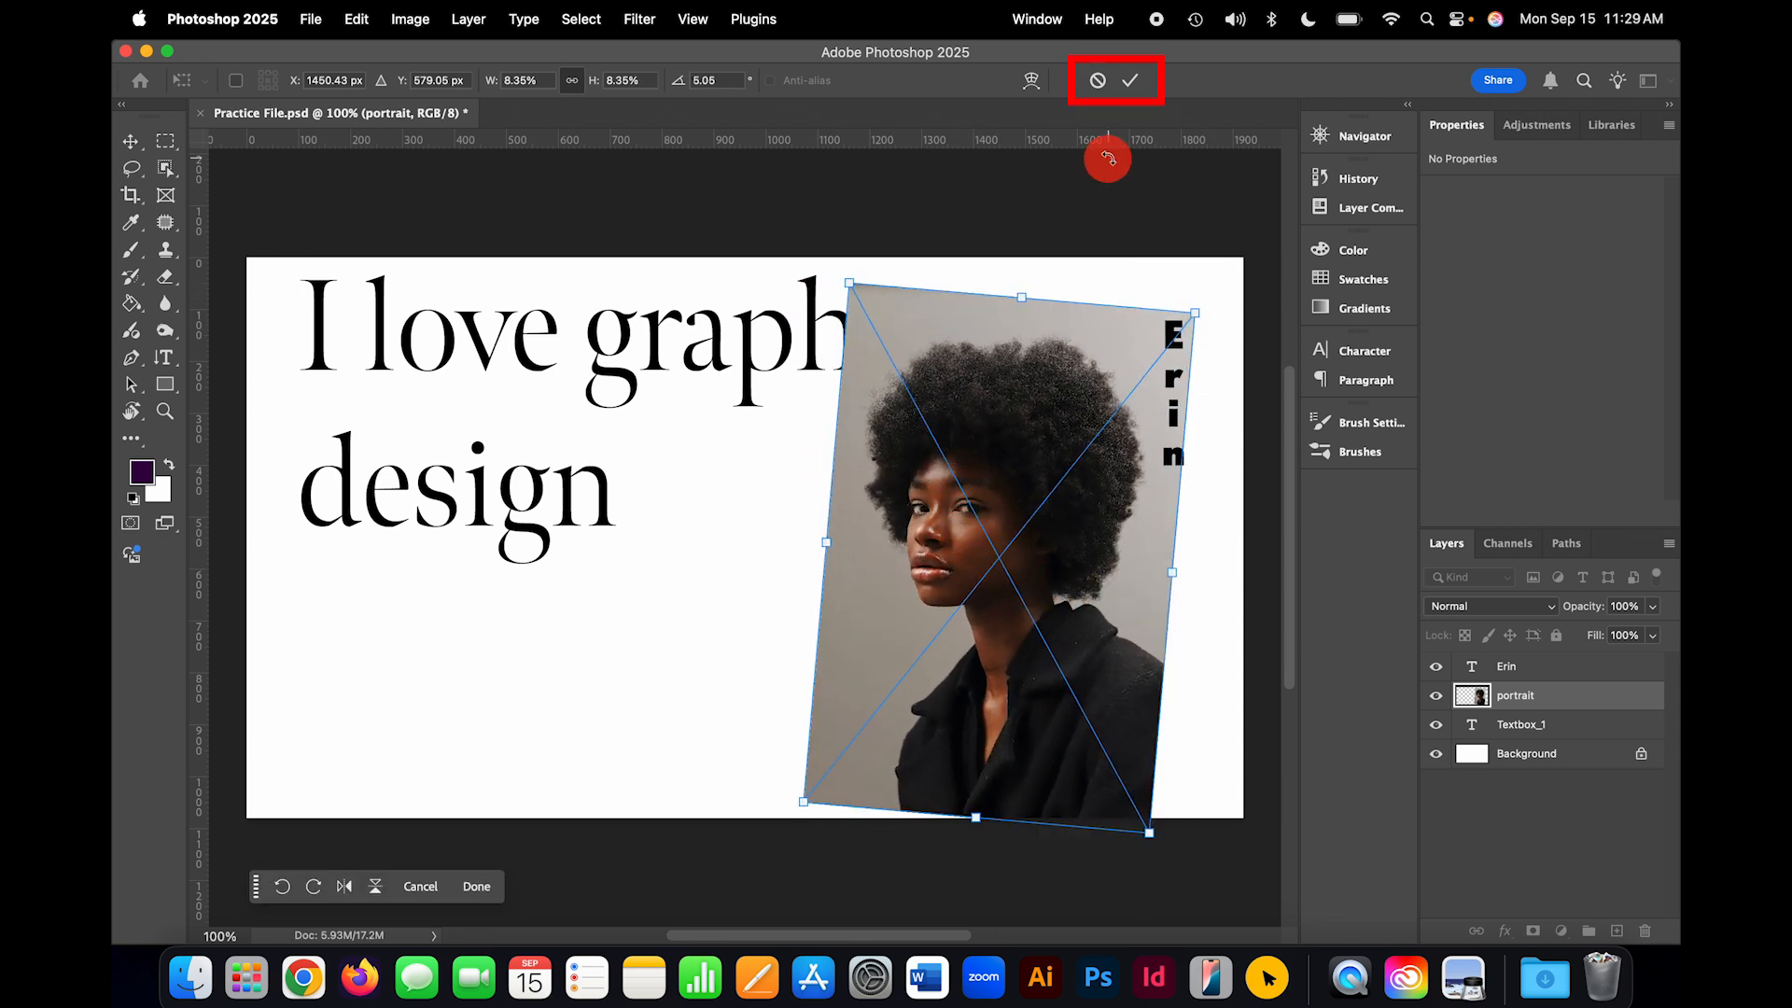
click(1132, 83)
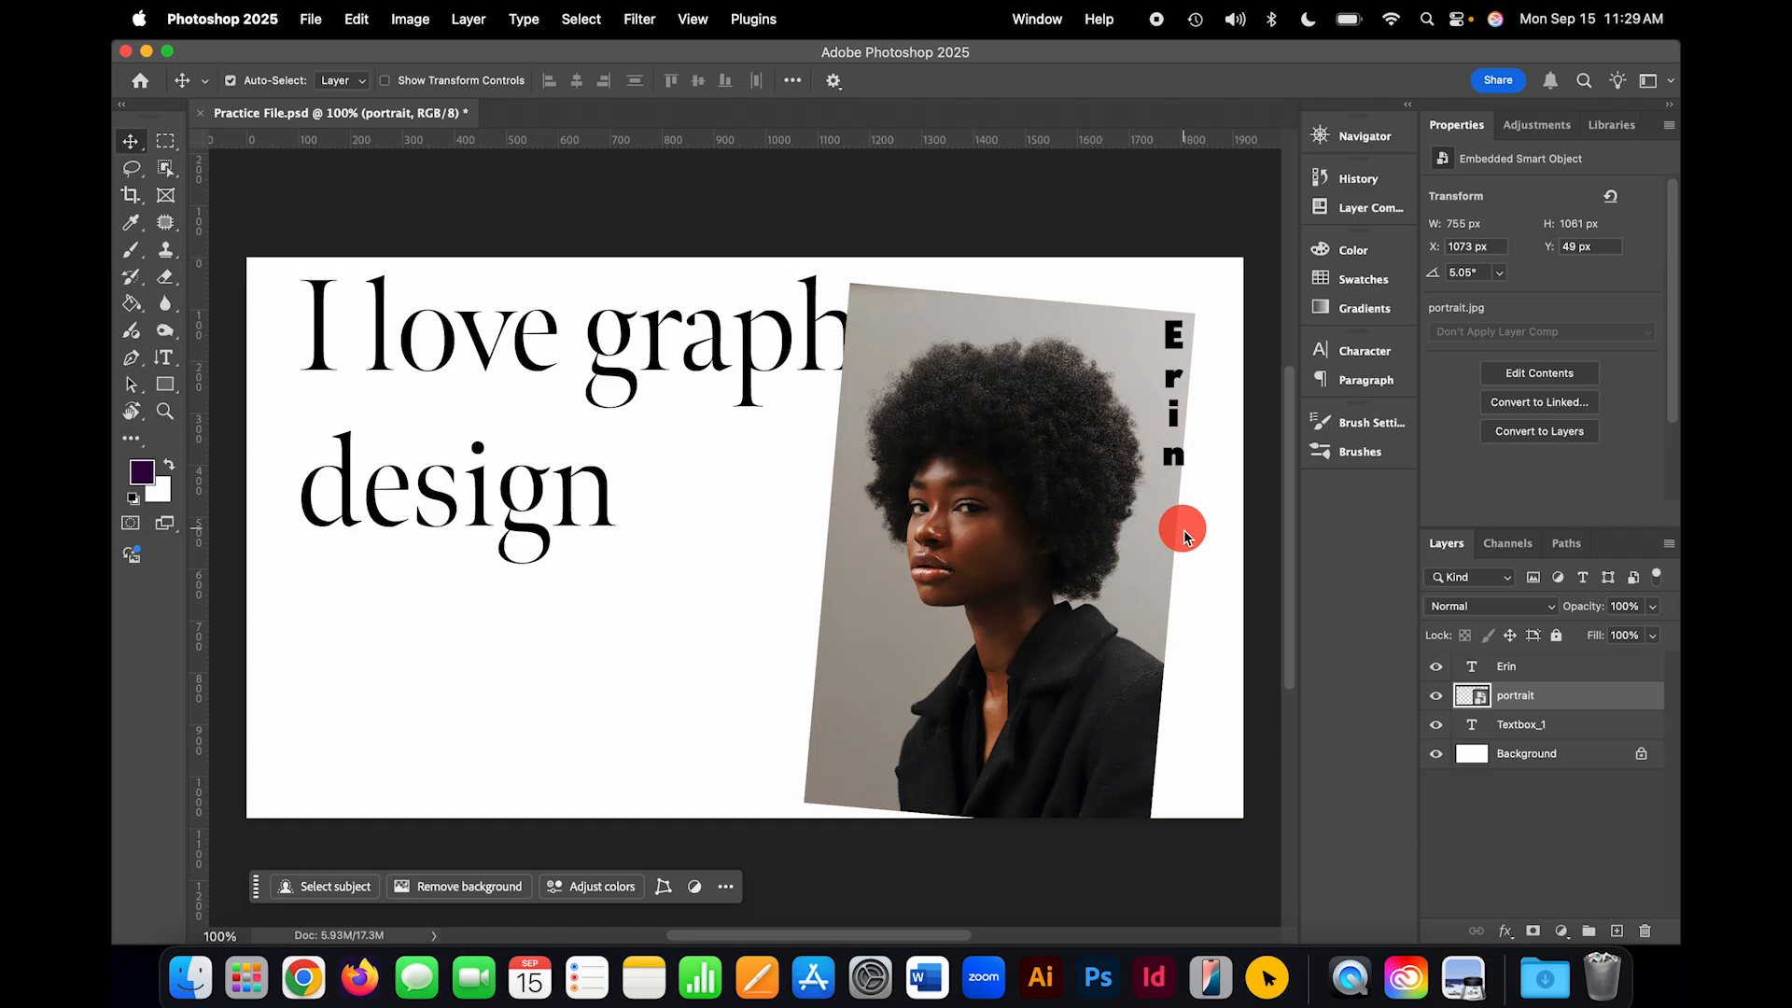
Step: Move the vertical name's text layer below the portrait layer in the stacking order, and return it above the portrait
click(1173, 443)
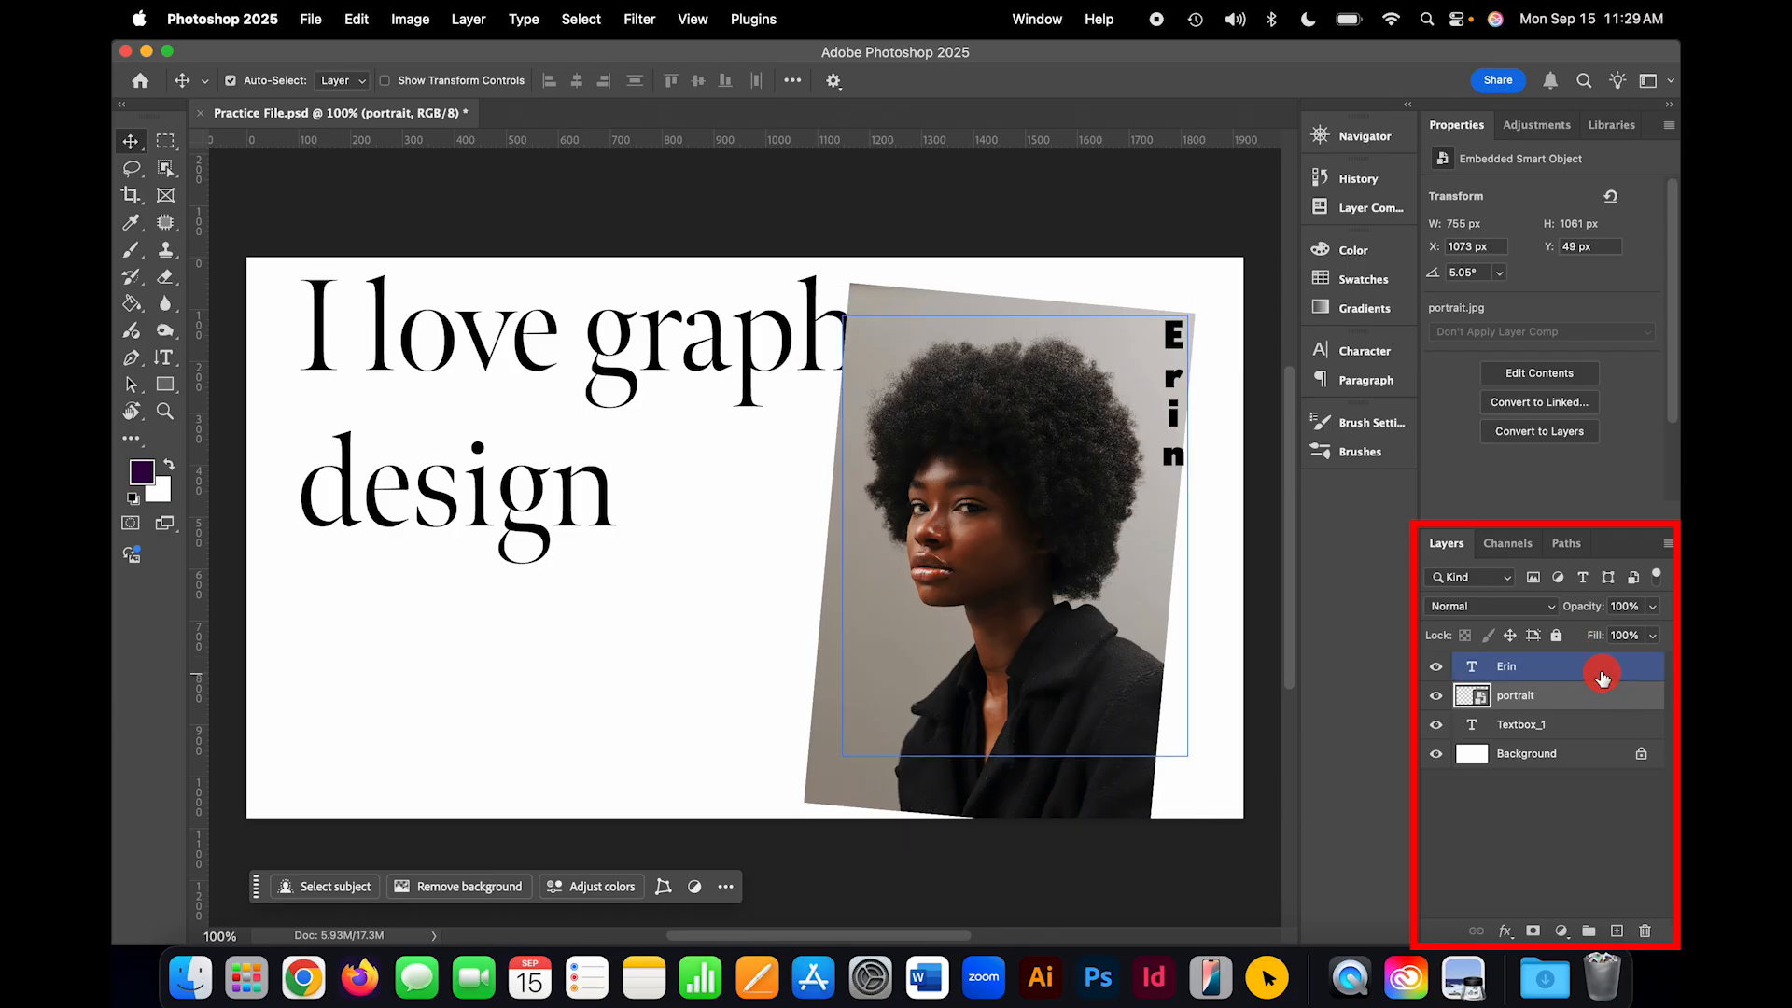
drag(1598, 678, 1602, 710)
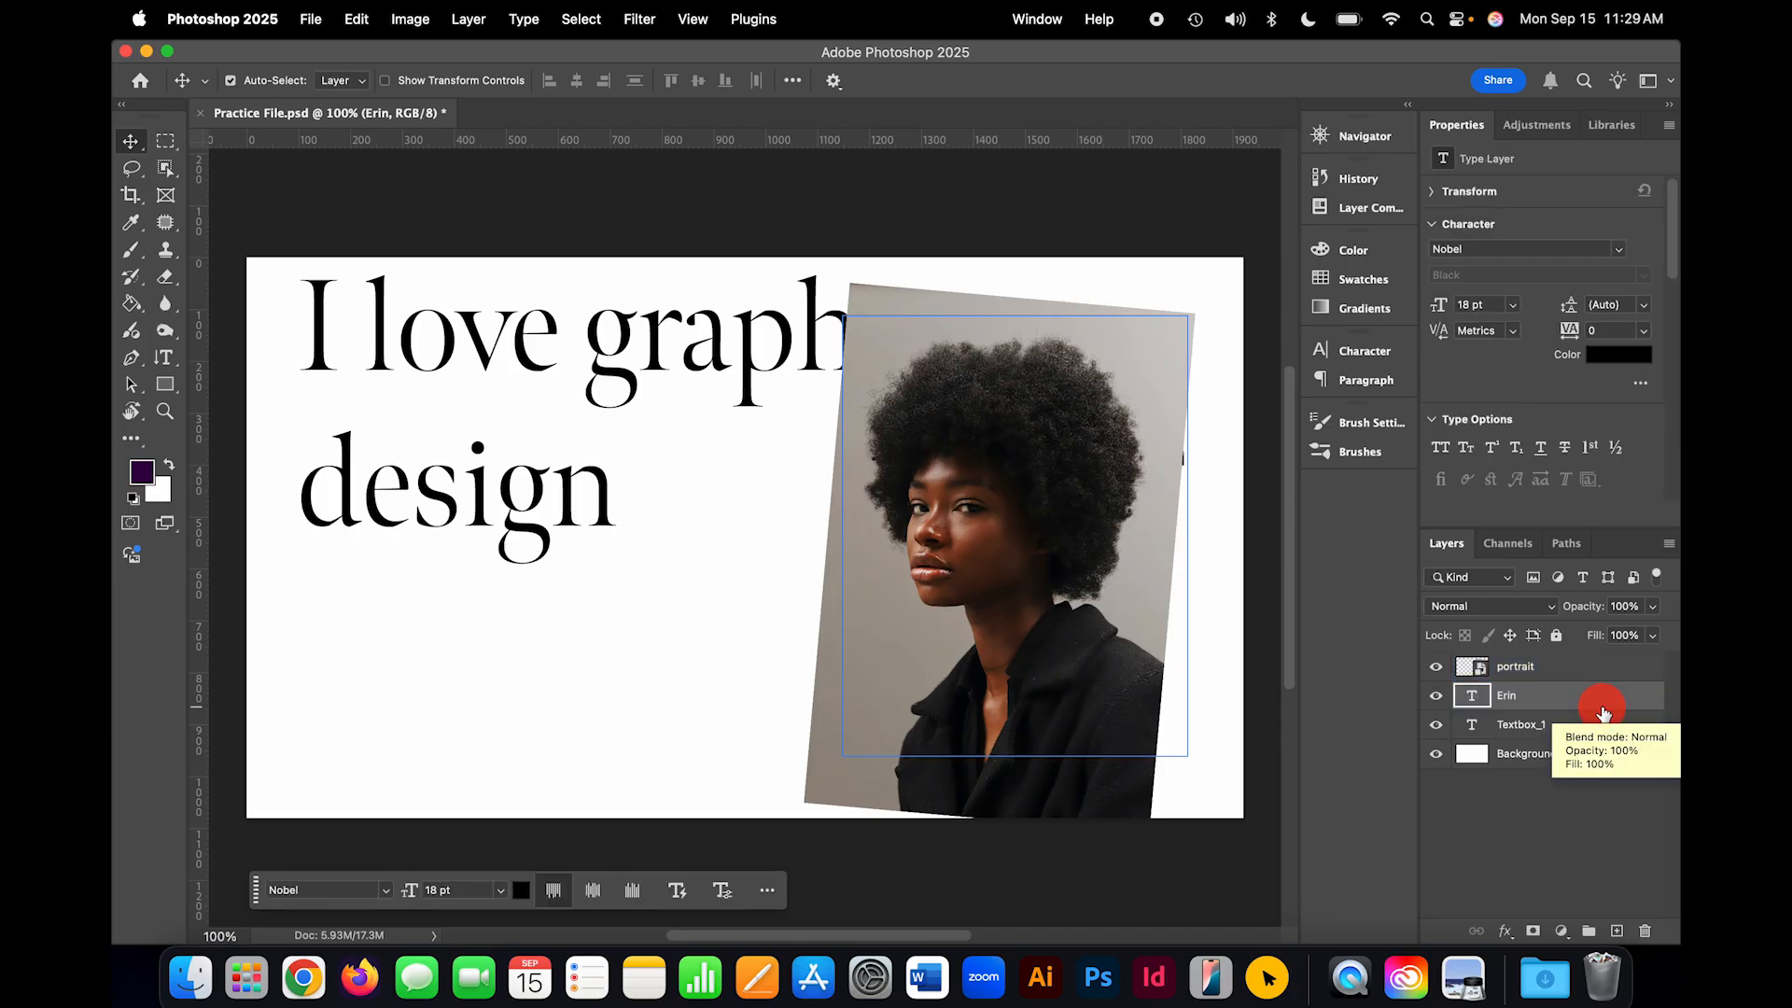
drag(1603, 712, 1598, 669)
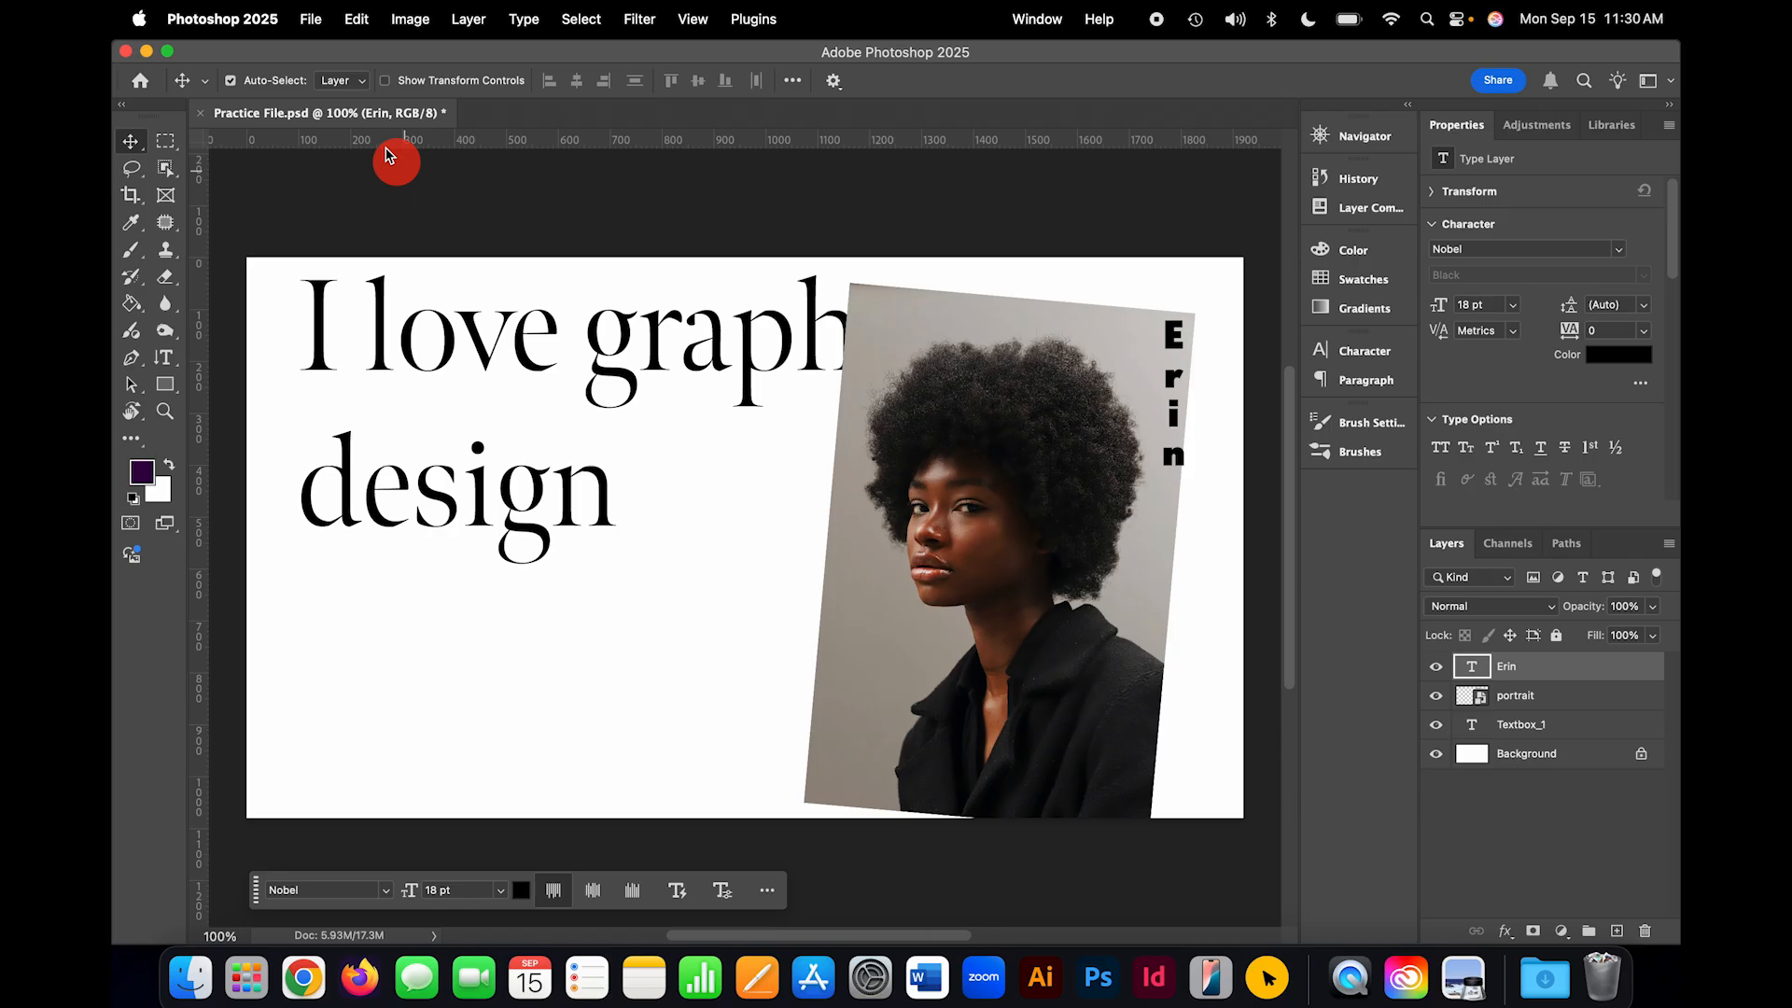
Step: Open portrait.jpg from the Desktop as a separate document
click(311, 20)
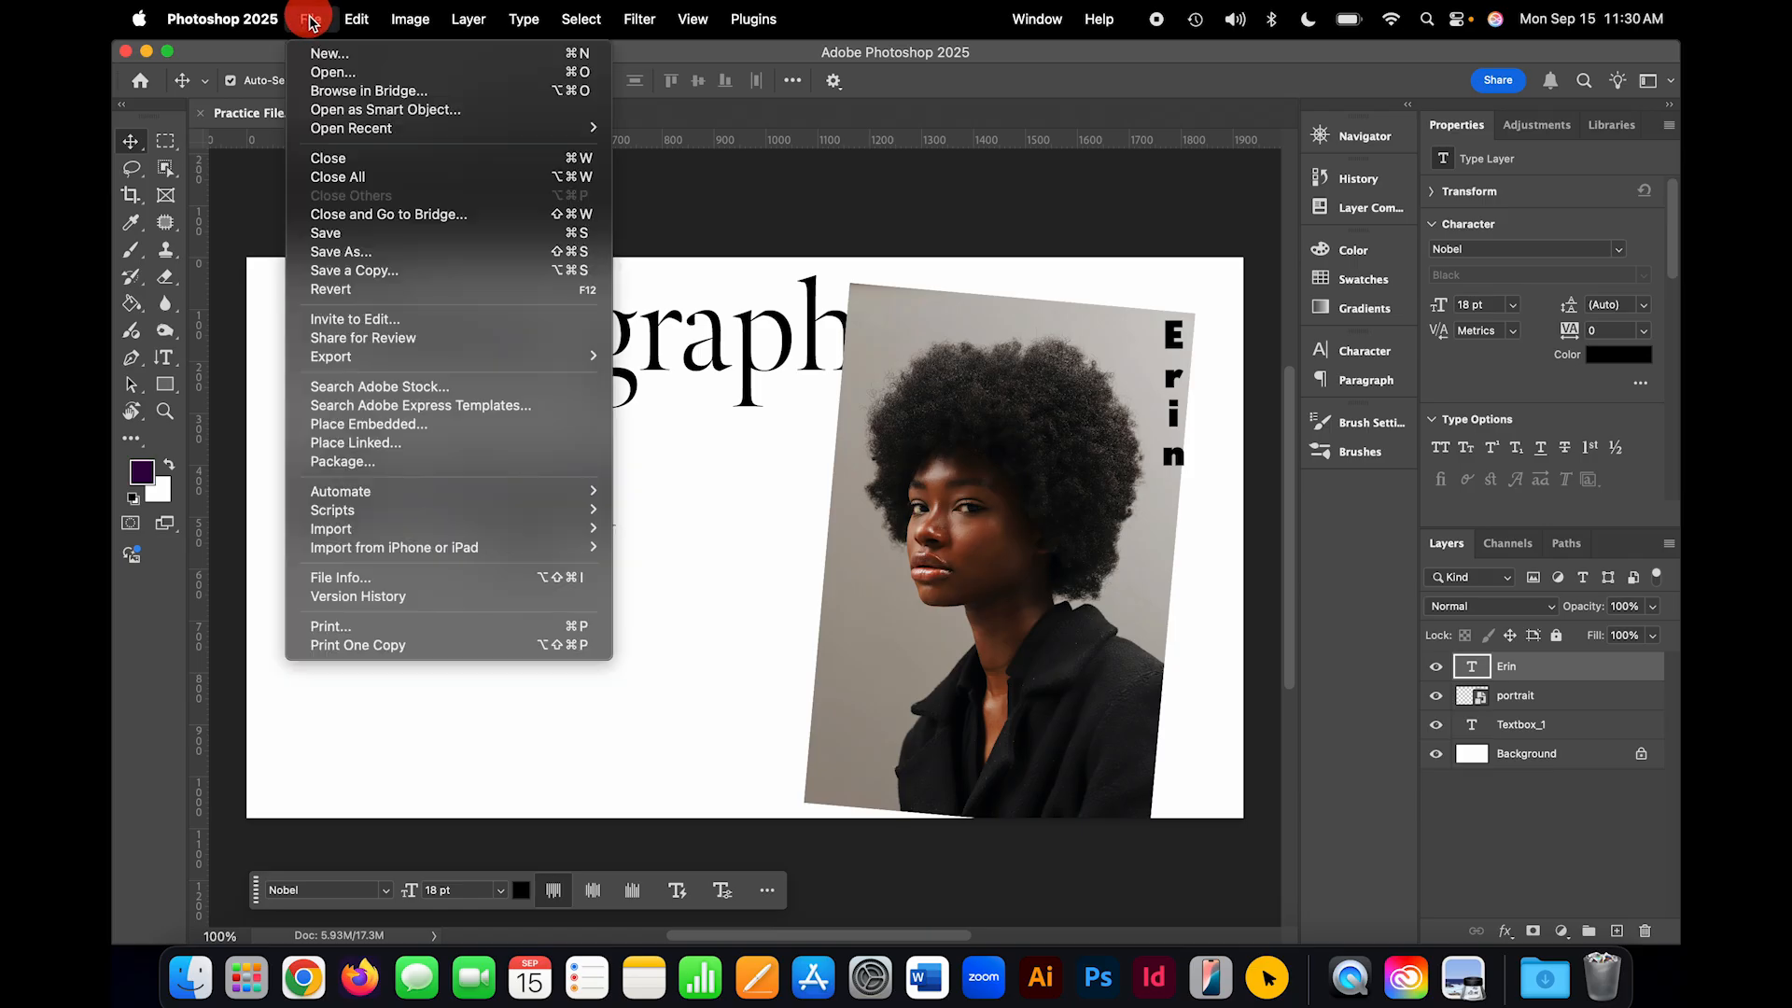
click(392, 75)
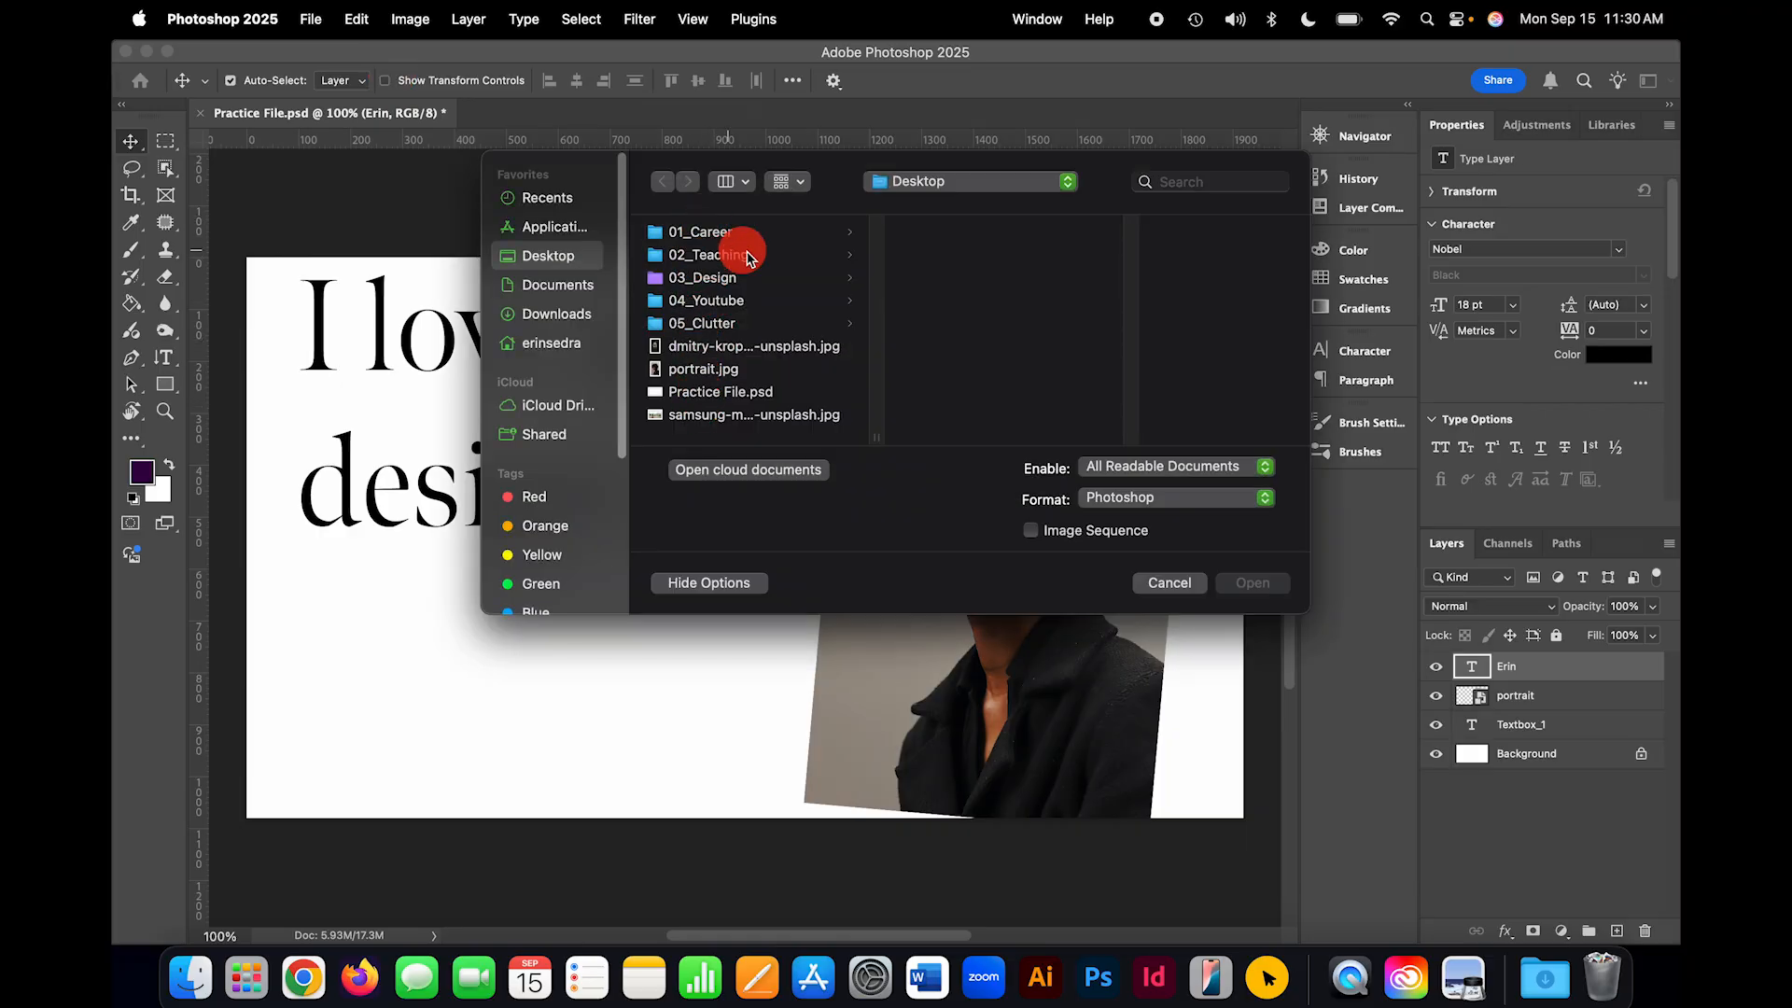
click(720, 374)
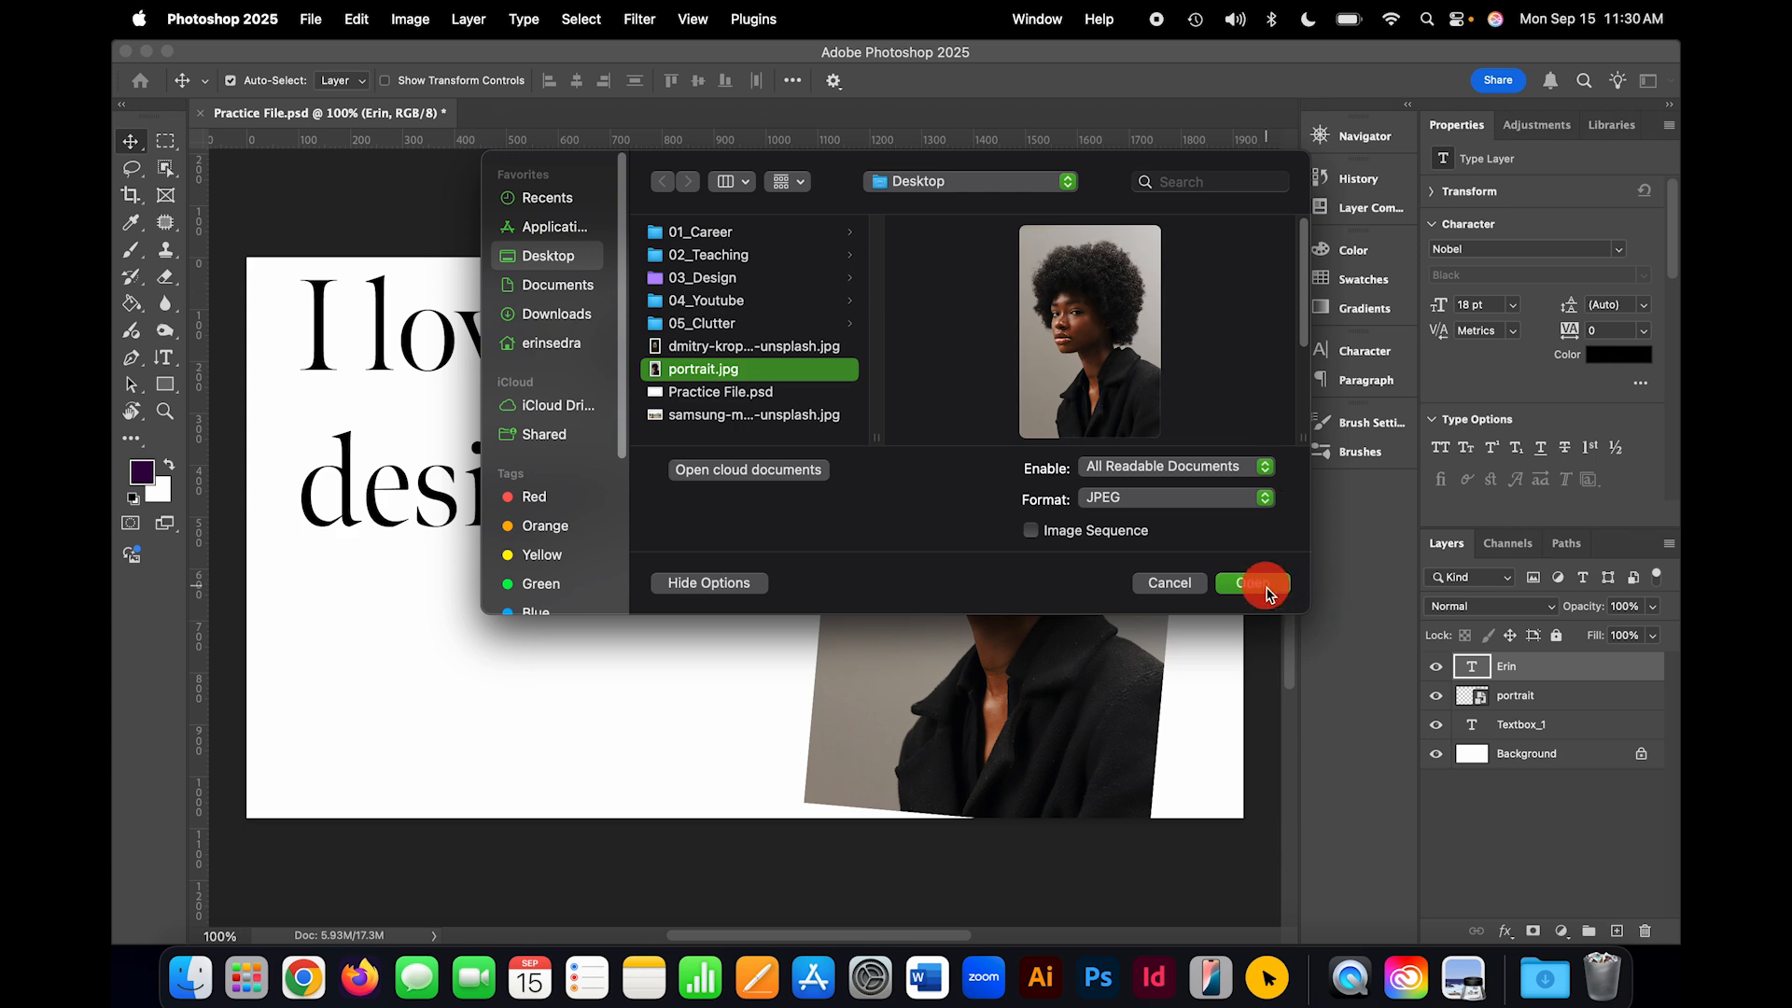
click(1260, 584)
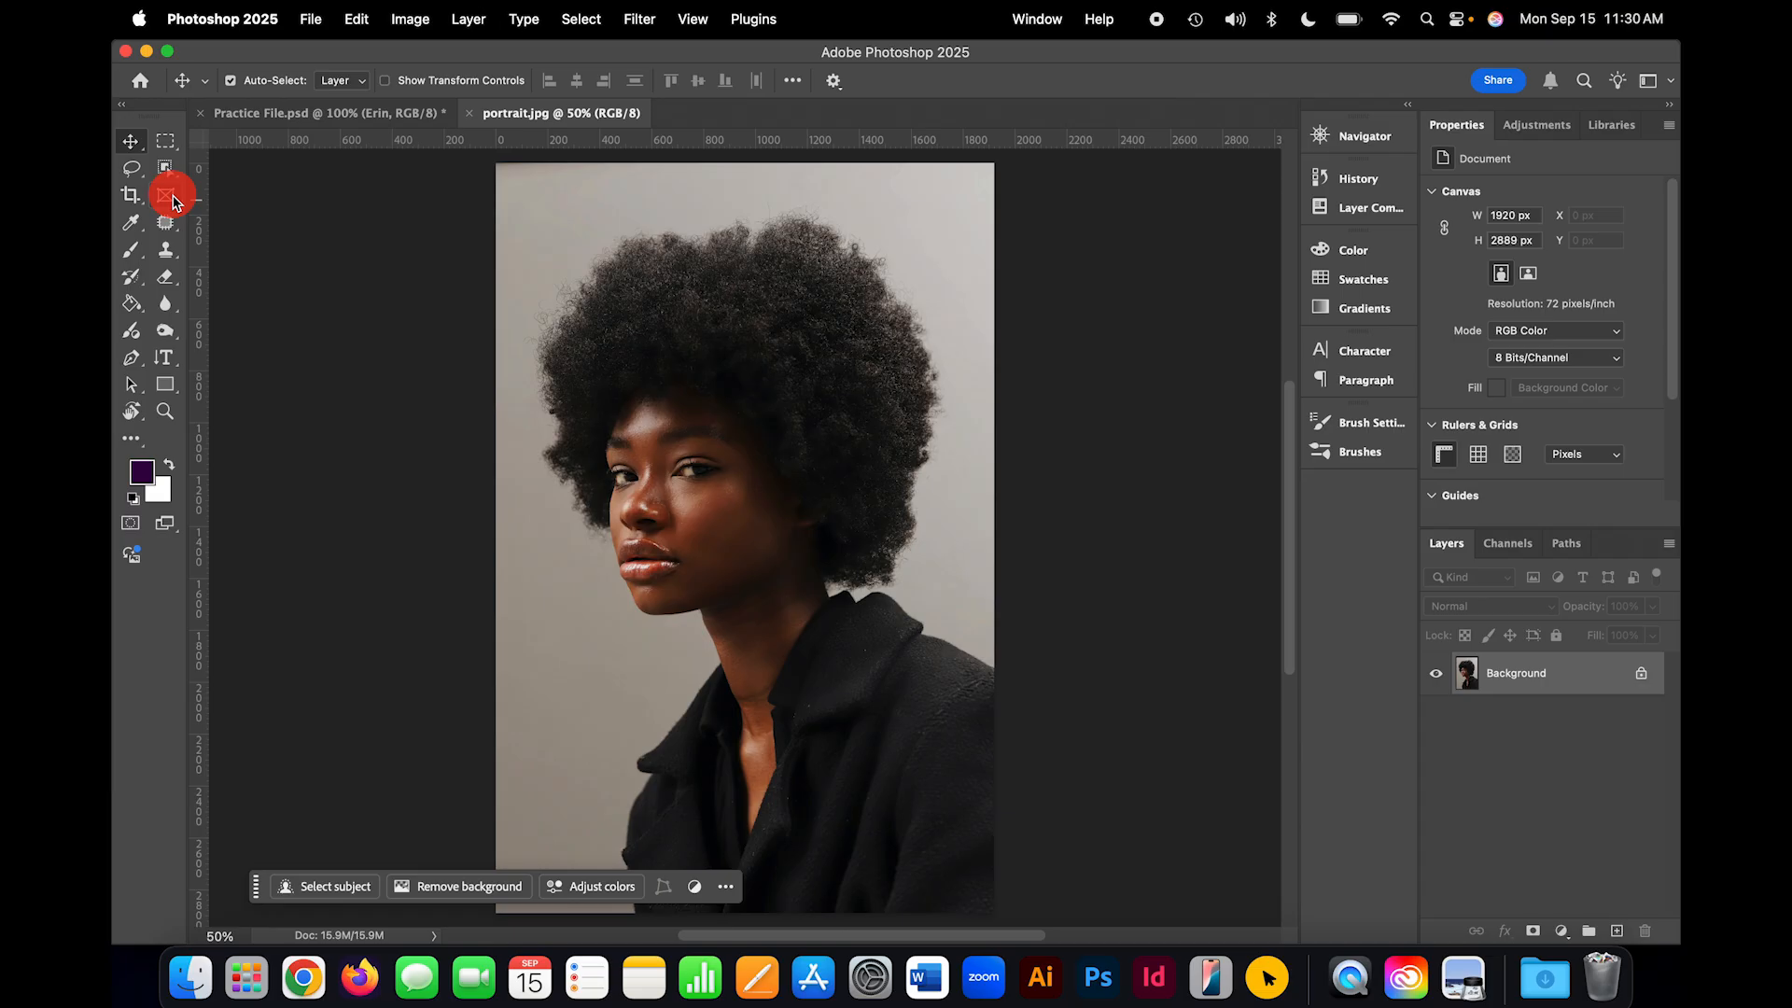
Step: Minimize the document window and switch to the Finder desktop
click(145, 54)
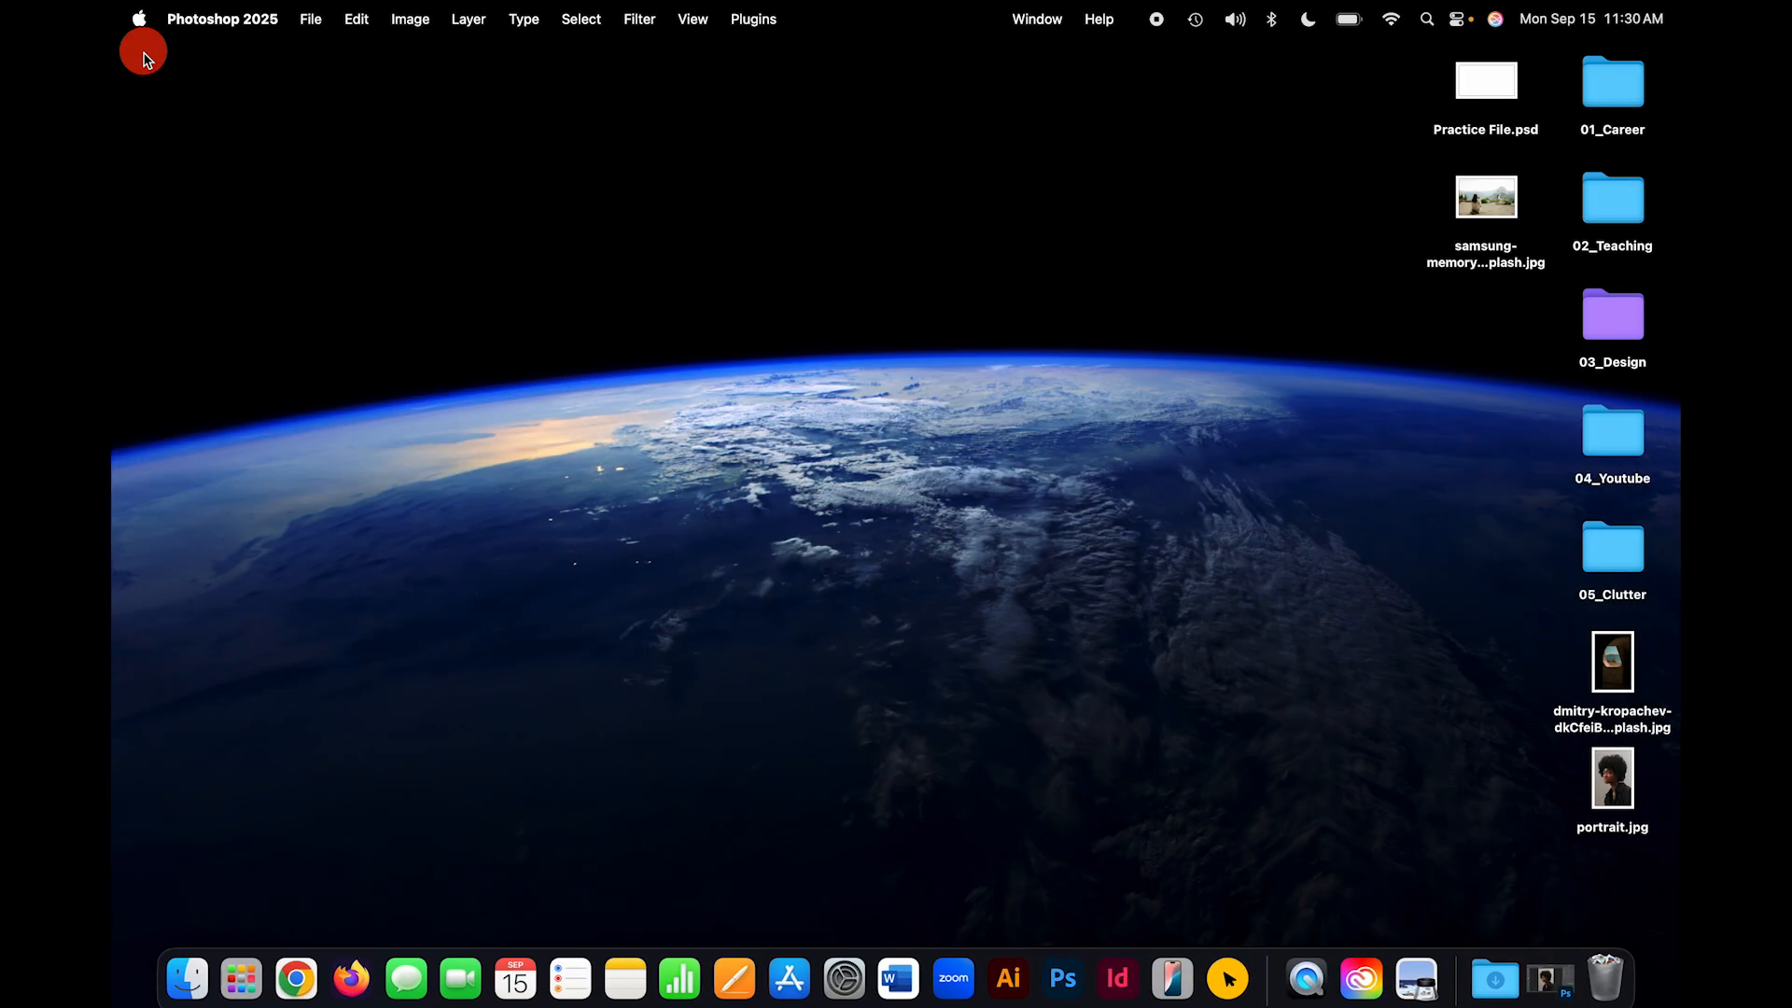
click(558, 287)
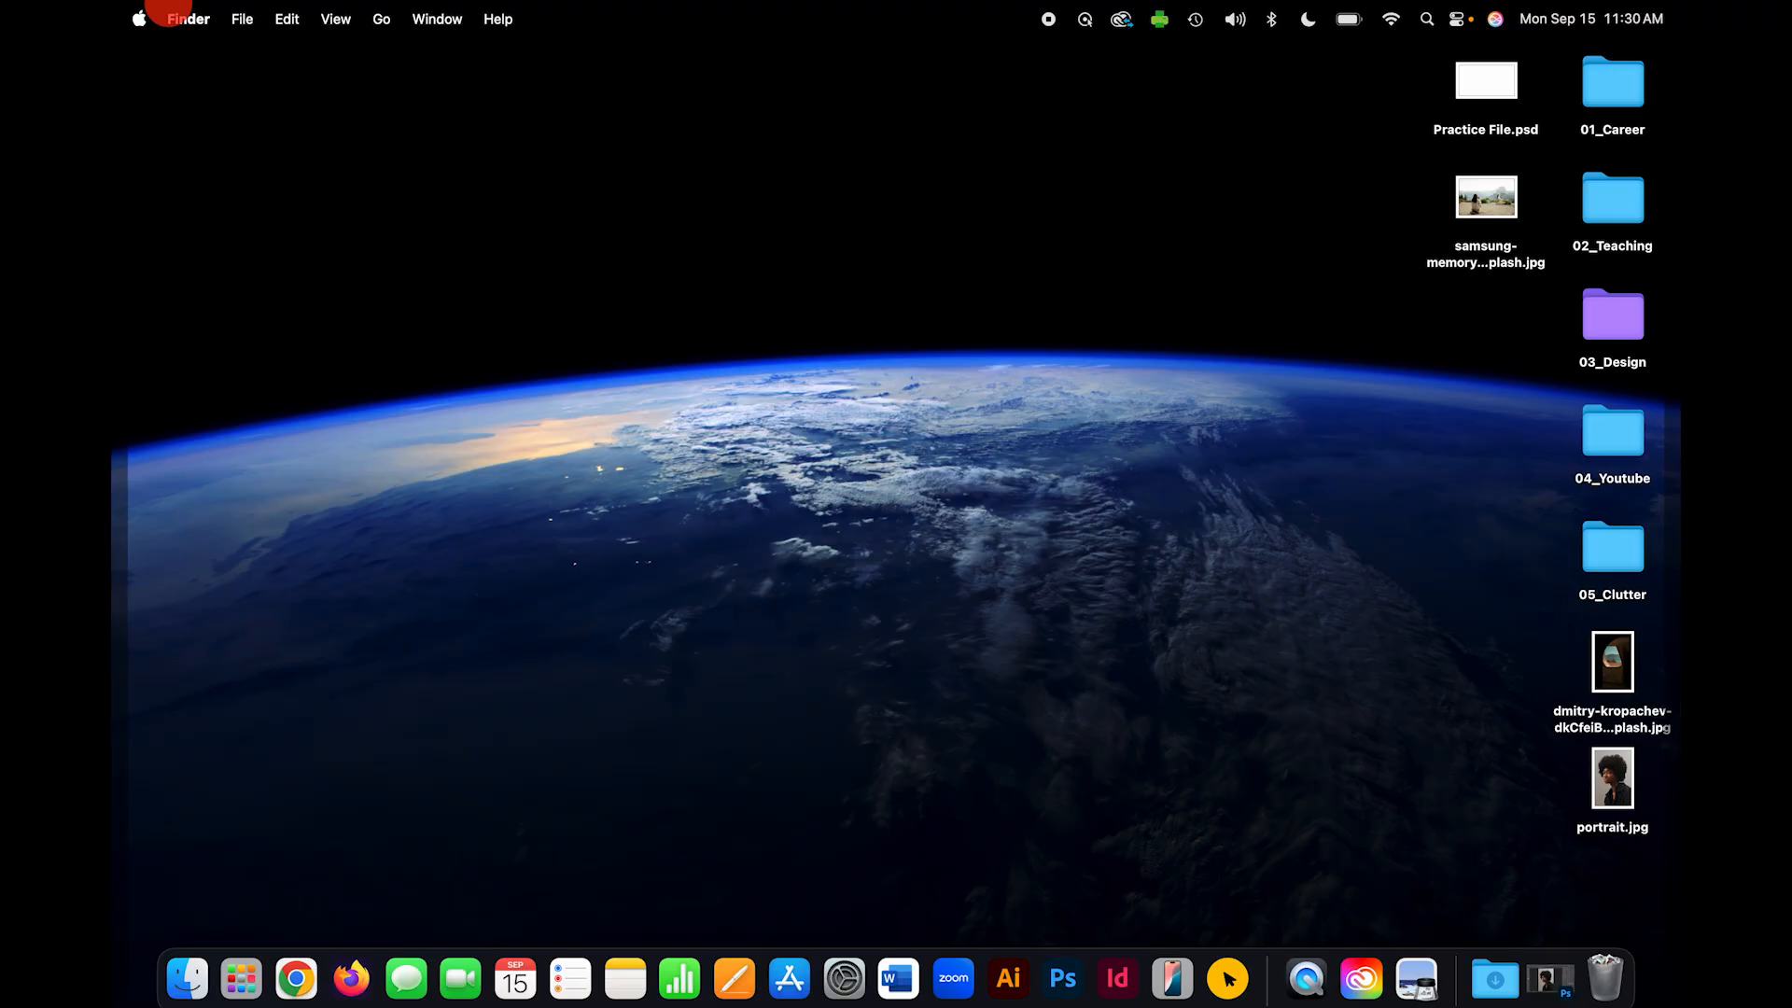
Step: Open the dark window-view photo and the samsung-memory mountain photo from the Desktop as separate documents in Adobe Photoshop 2025
click(1611, 656)
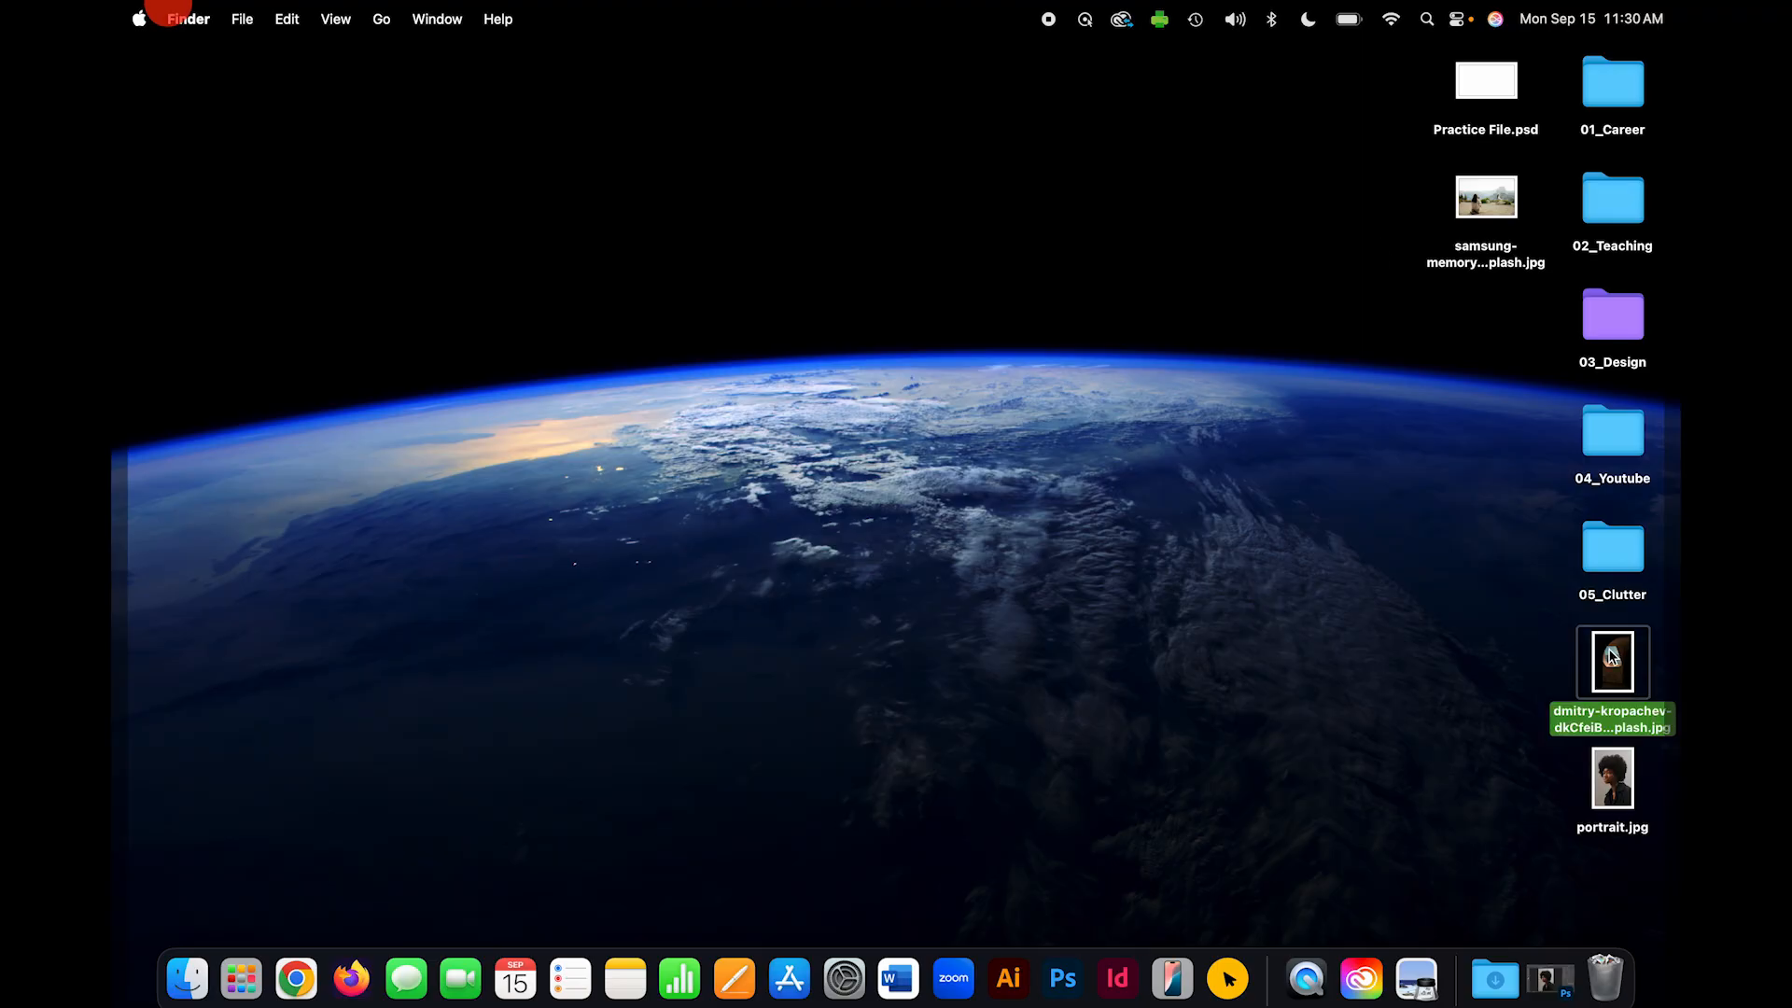
right_click(1610, 657)
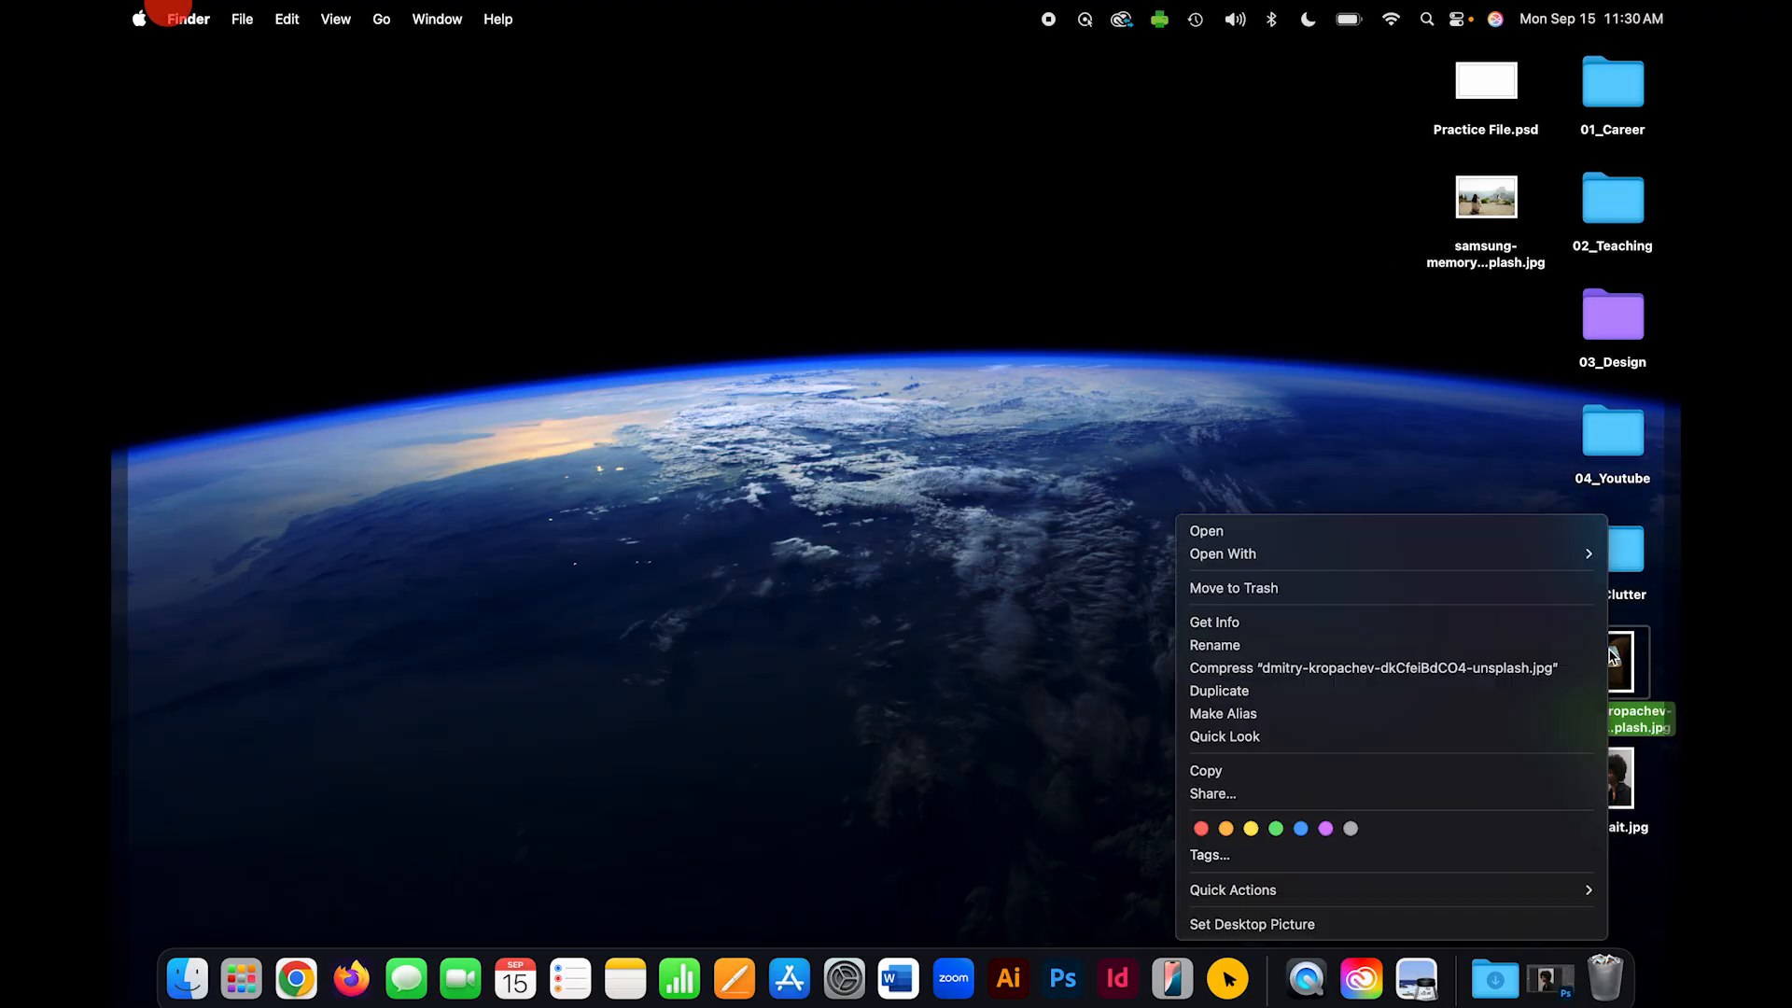
mouse_move(1536, 562)
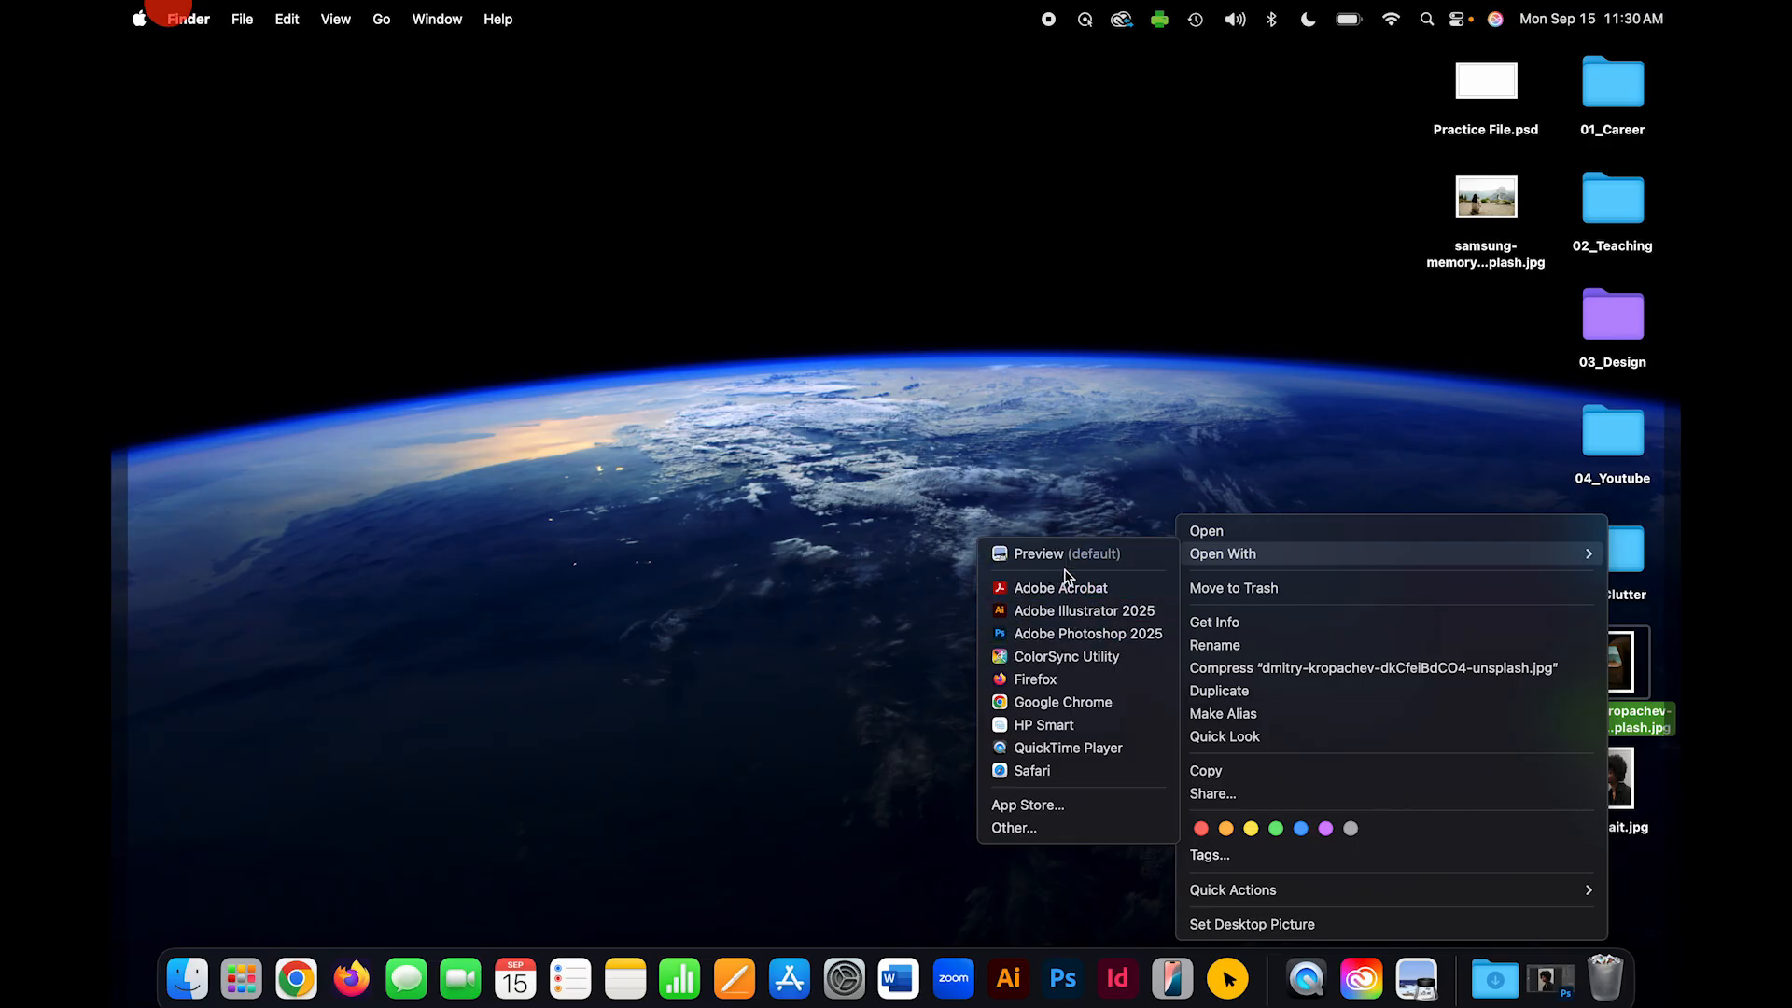
click(1070, 638)
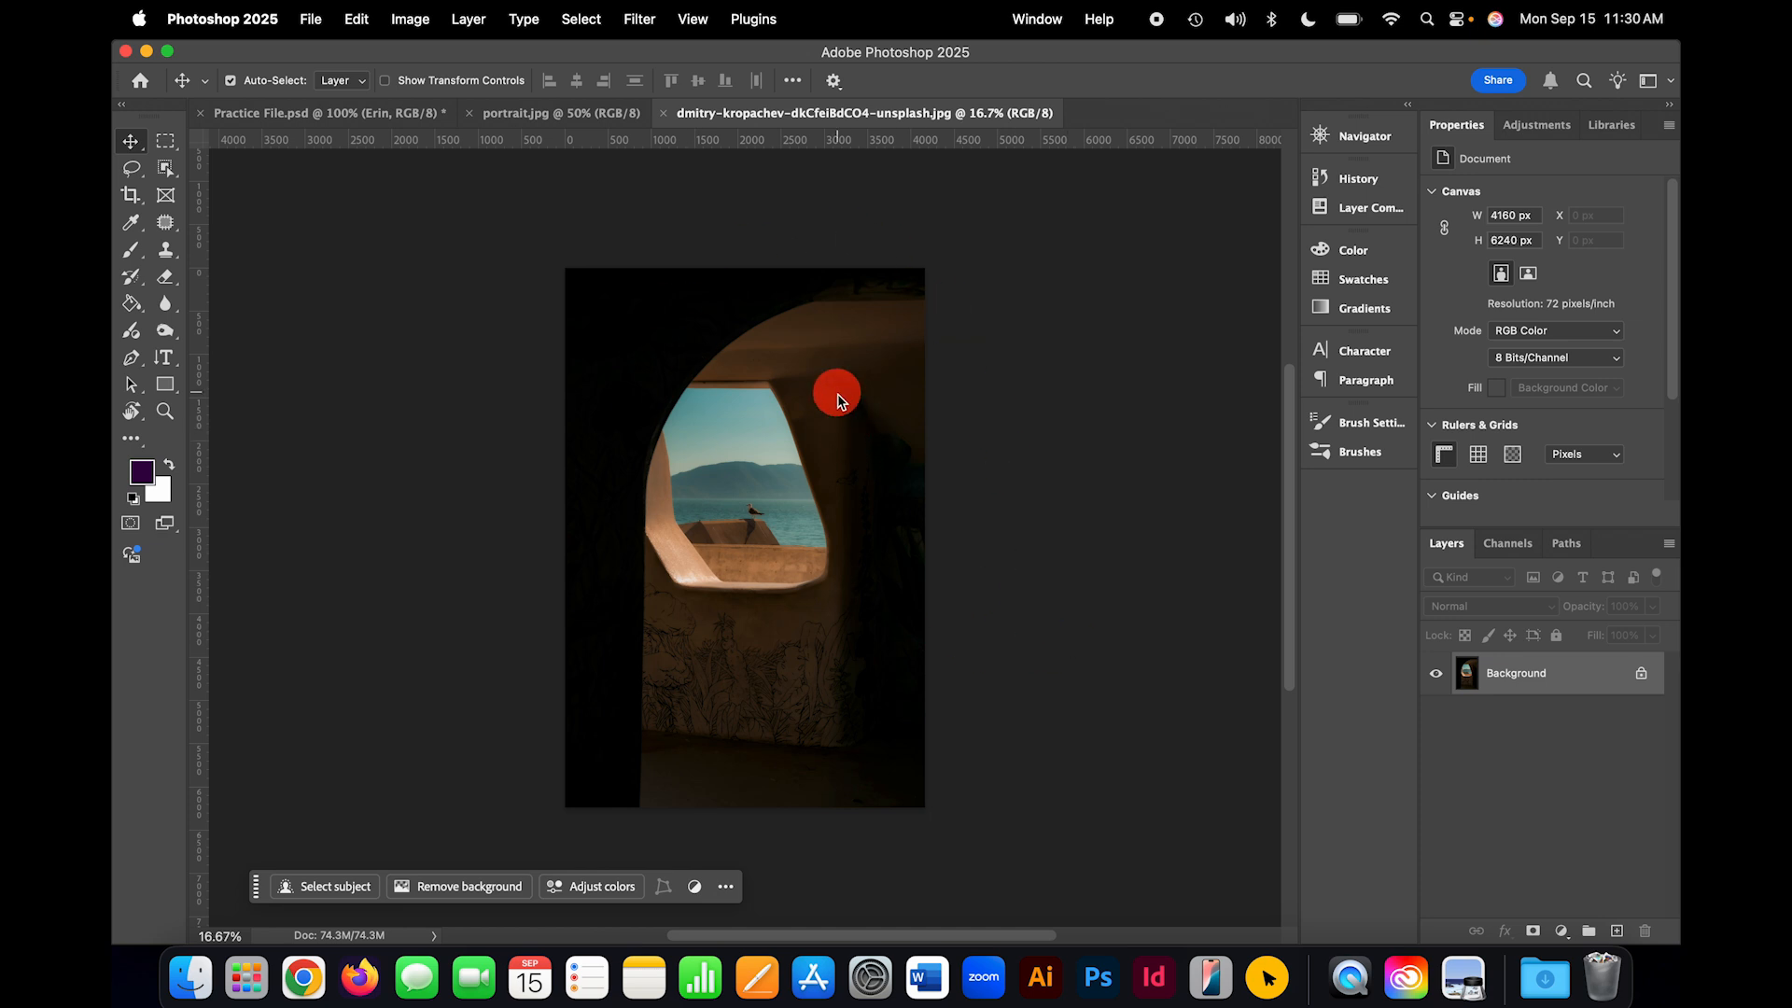
click(147, 53)
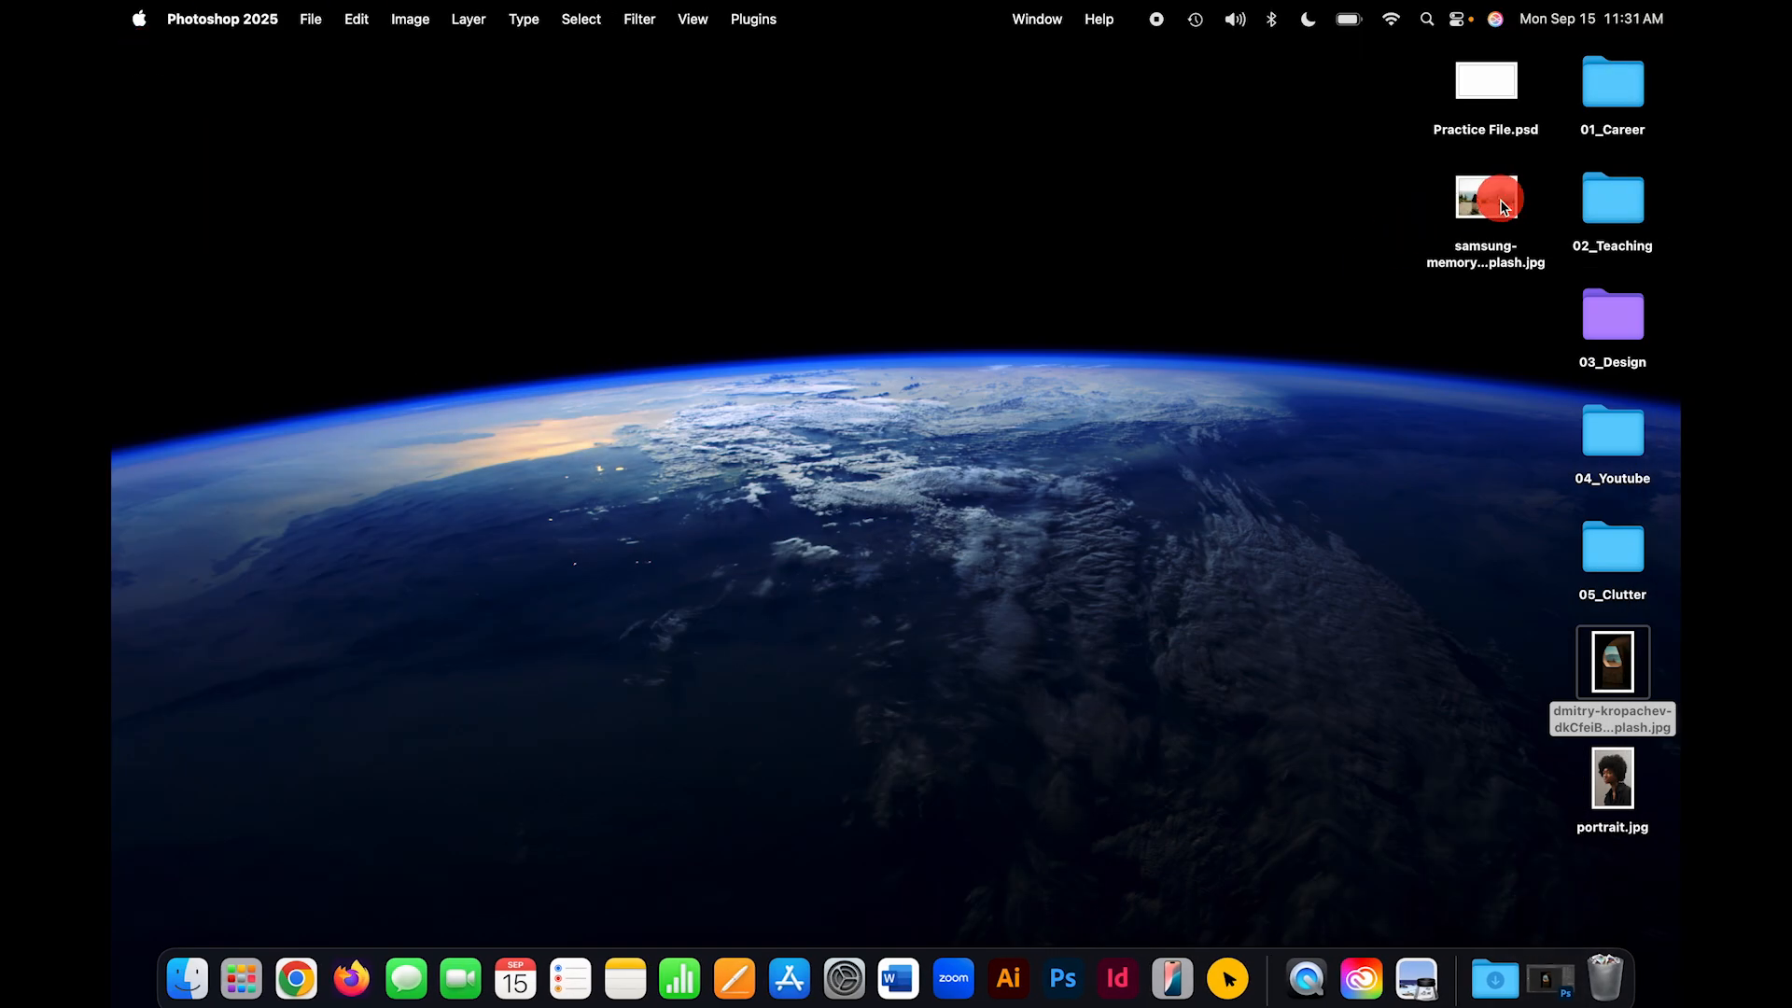
drag(1505, 208, 1080, 1001)
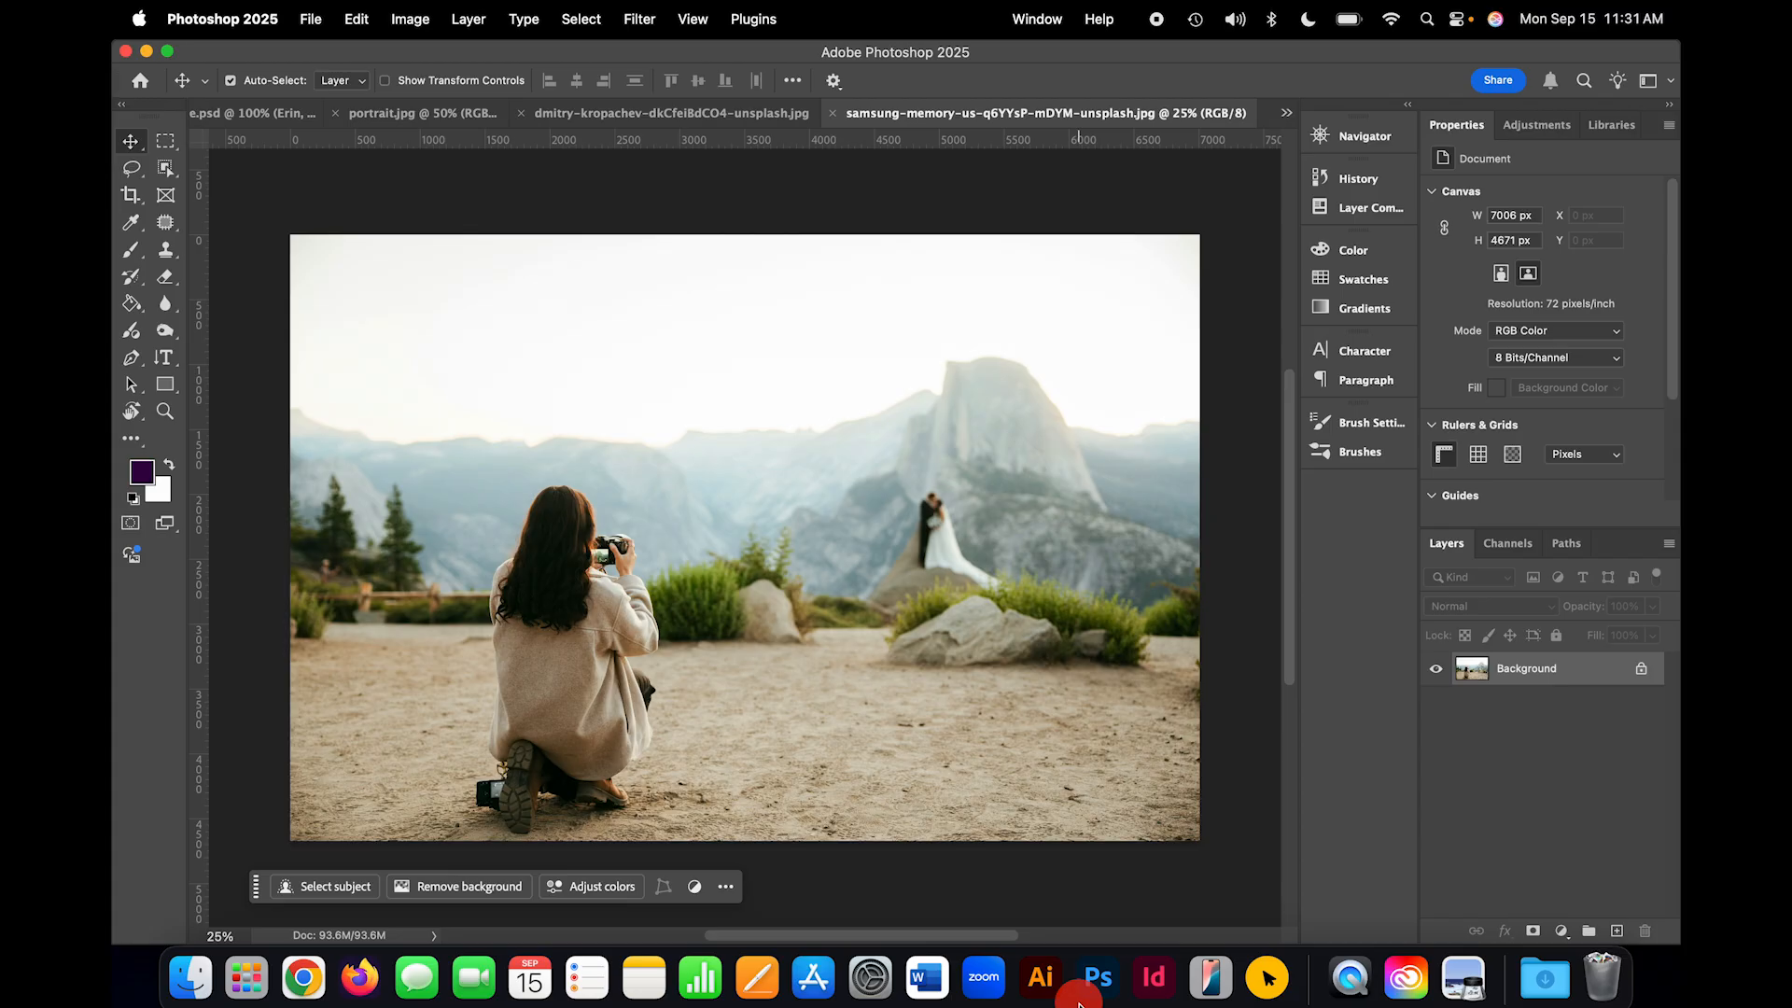
Step: Switch among the open documents to view the imported photos, portrait.jpg and Practice File.psd
click(617, 117)
click(1080, 116)
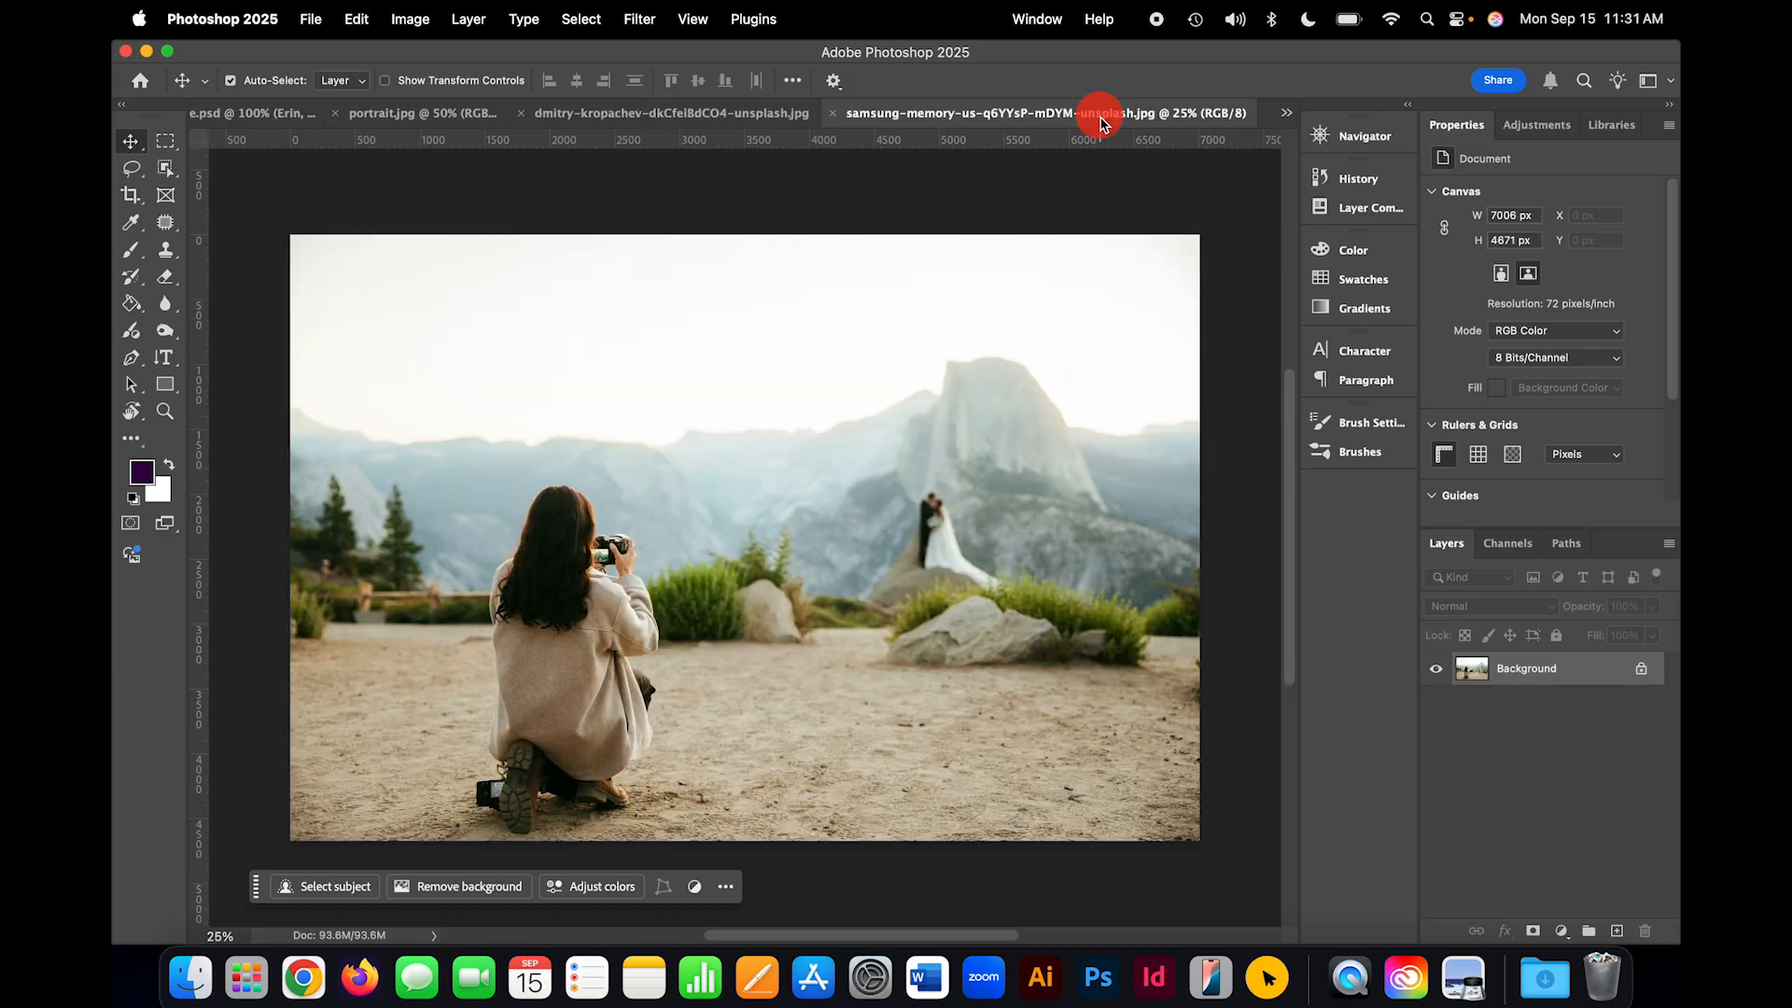
click(411, 113)
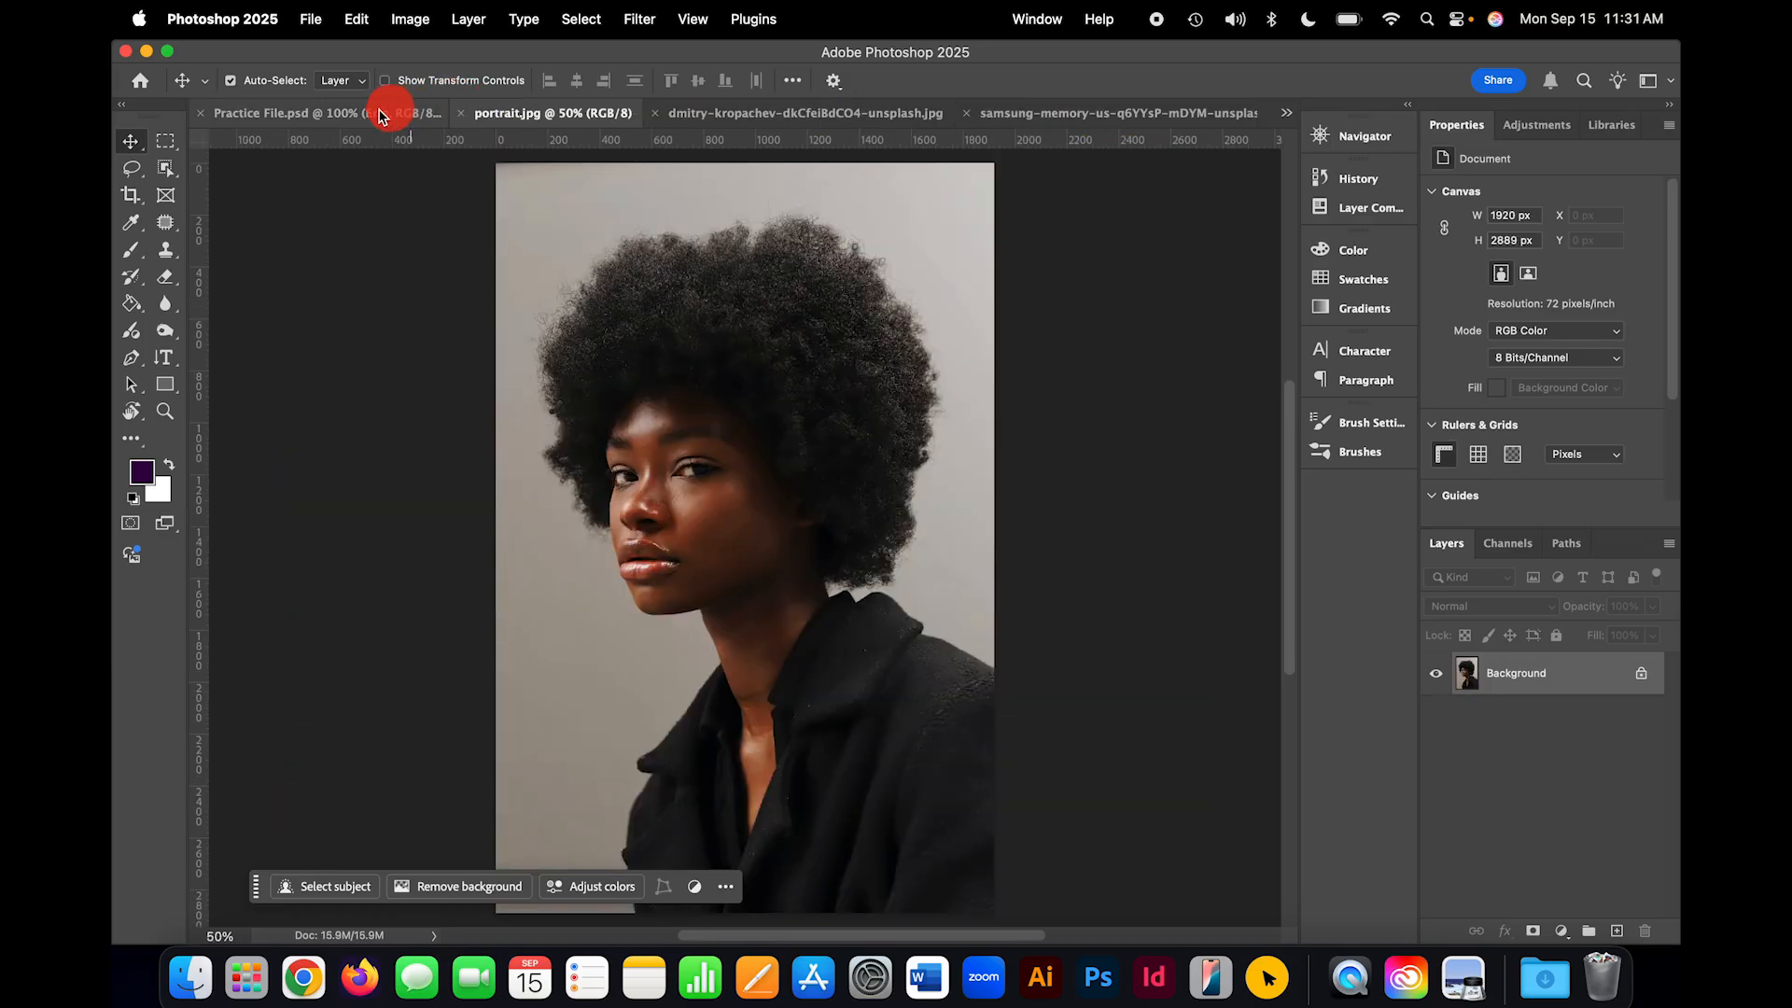
click(293, 122)
click(528, 117)
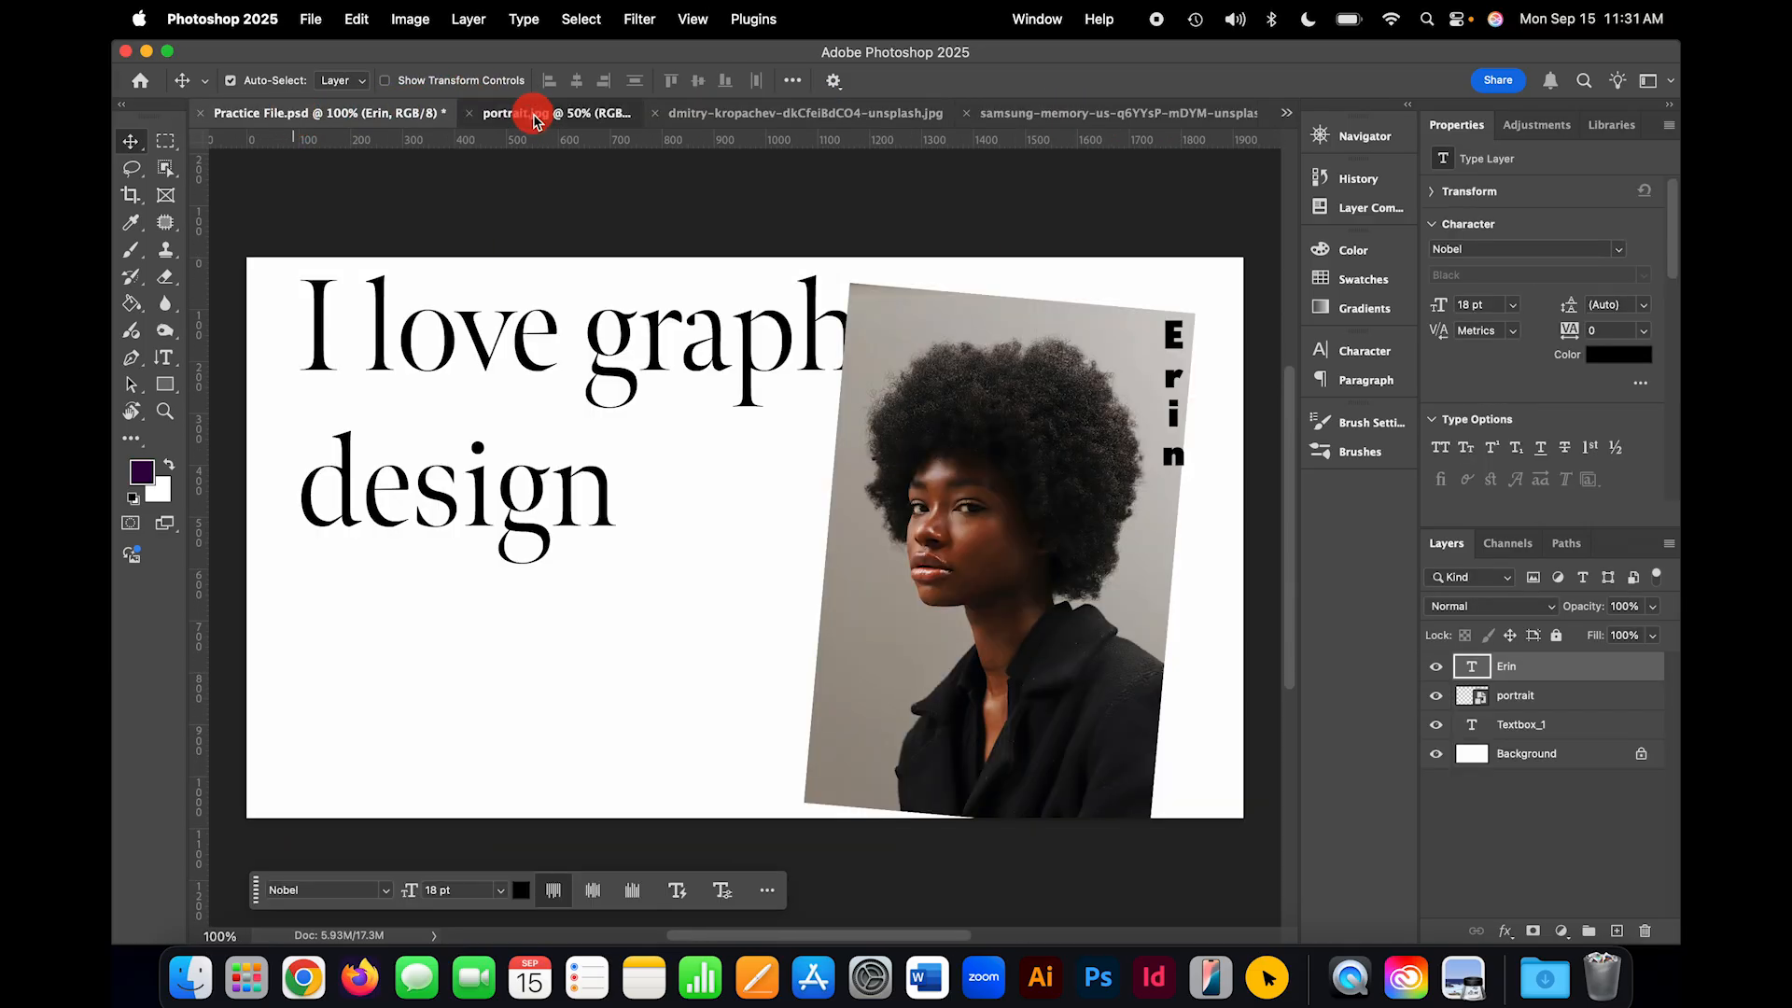
Step: Close the dark window-view photo and the samsung-memory photo, keeping Practice File.psd and portrait.jpg open
click(735, 114)
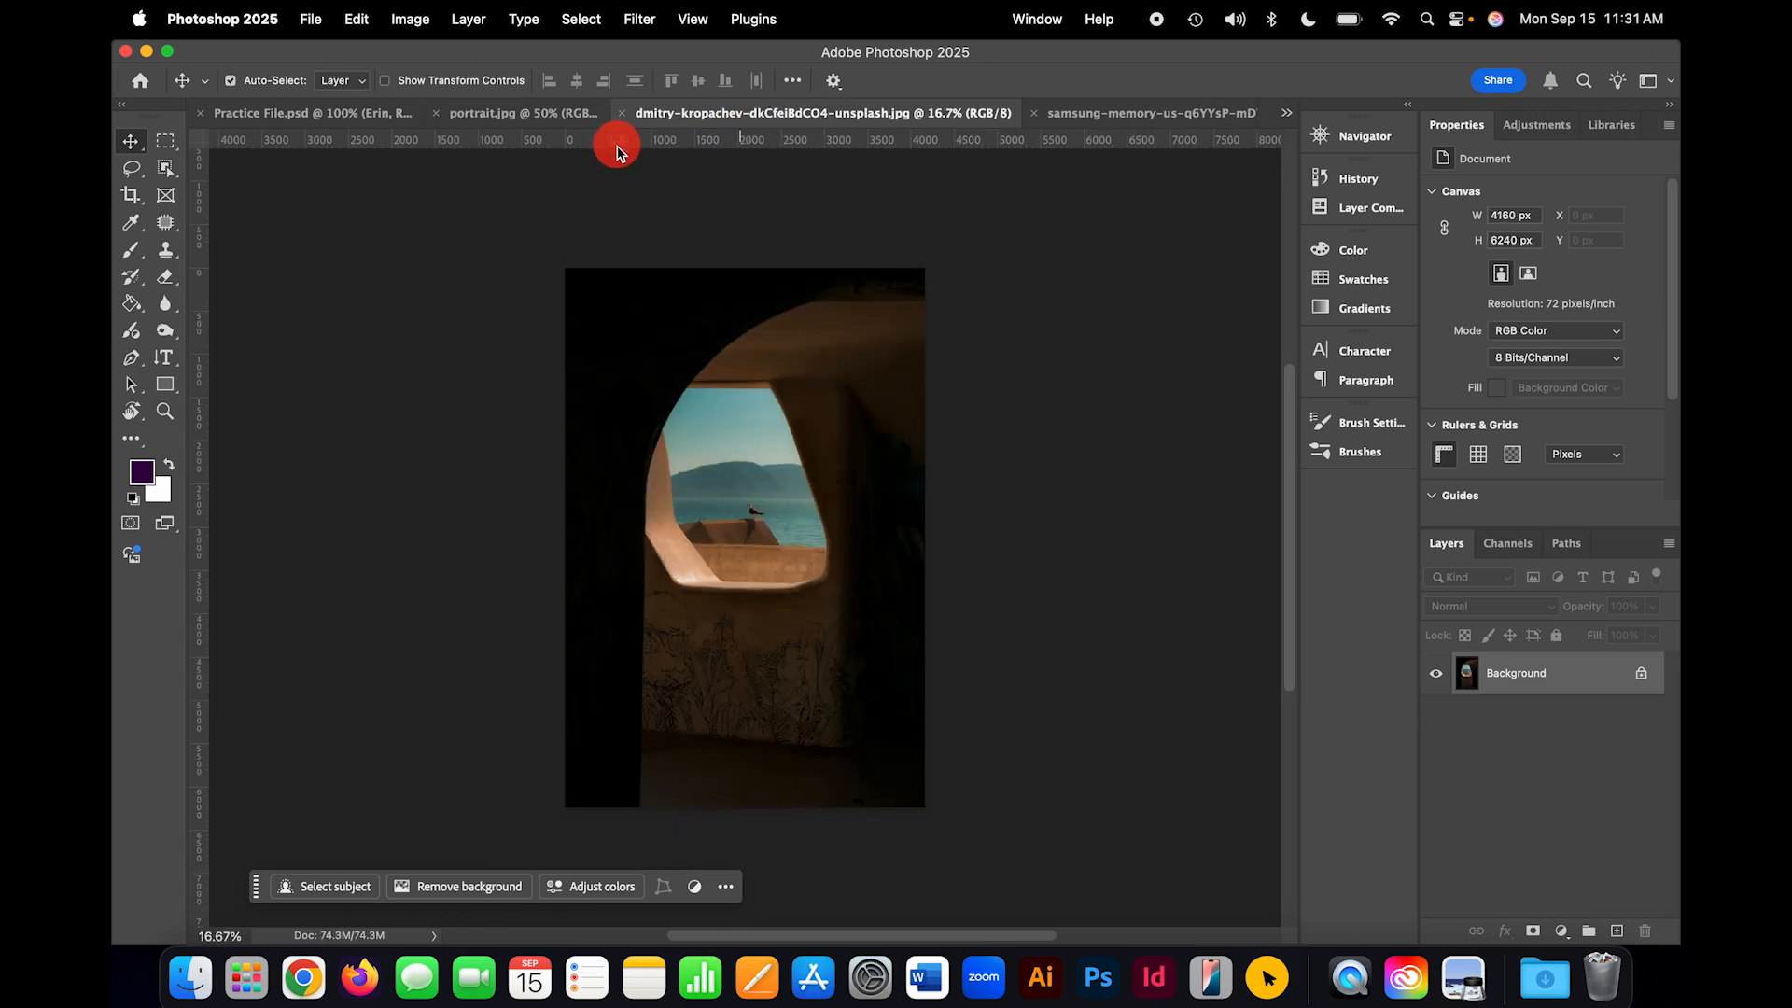
click(621, 113)
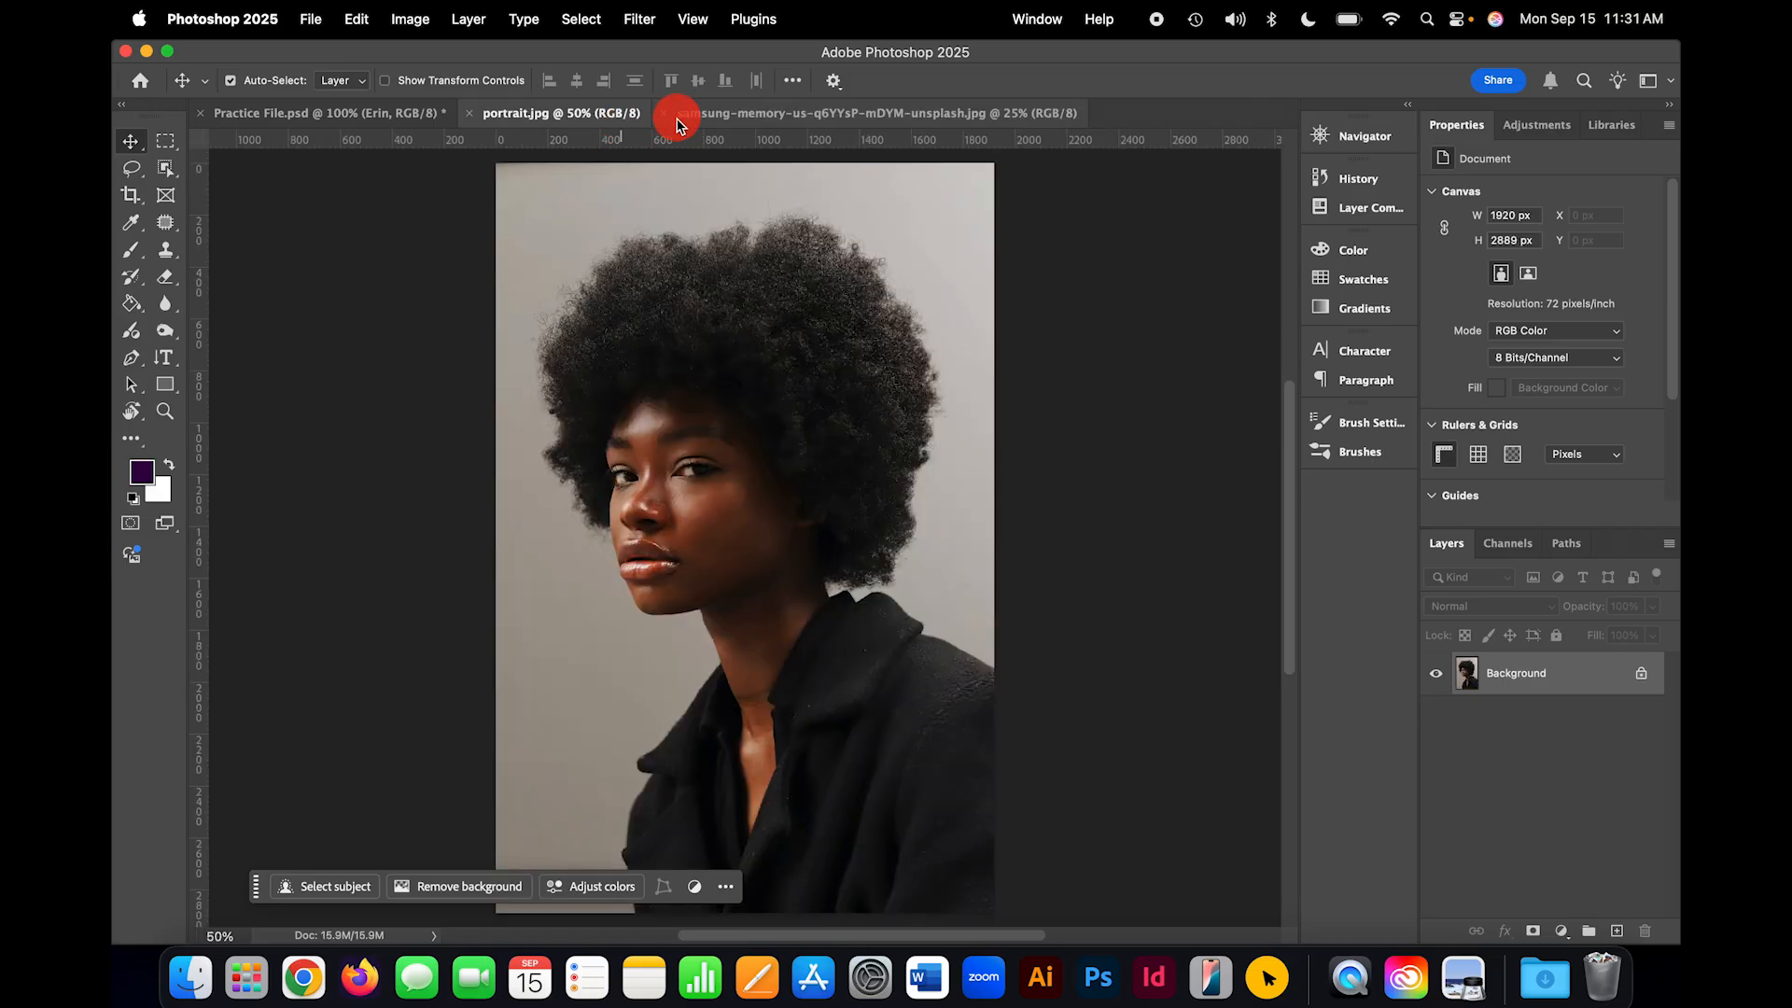
click(663, 113)
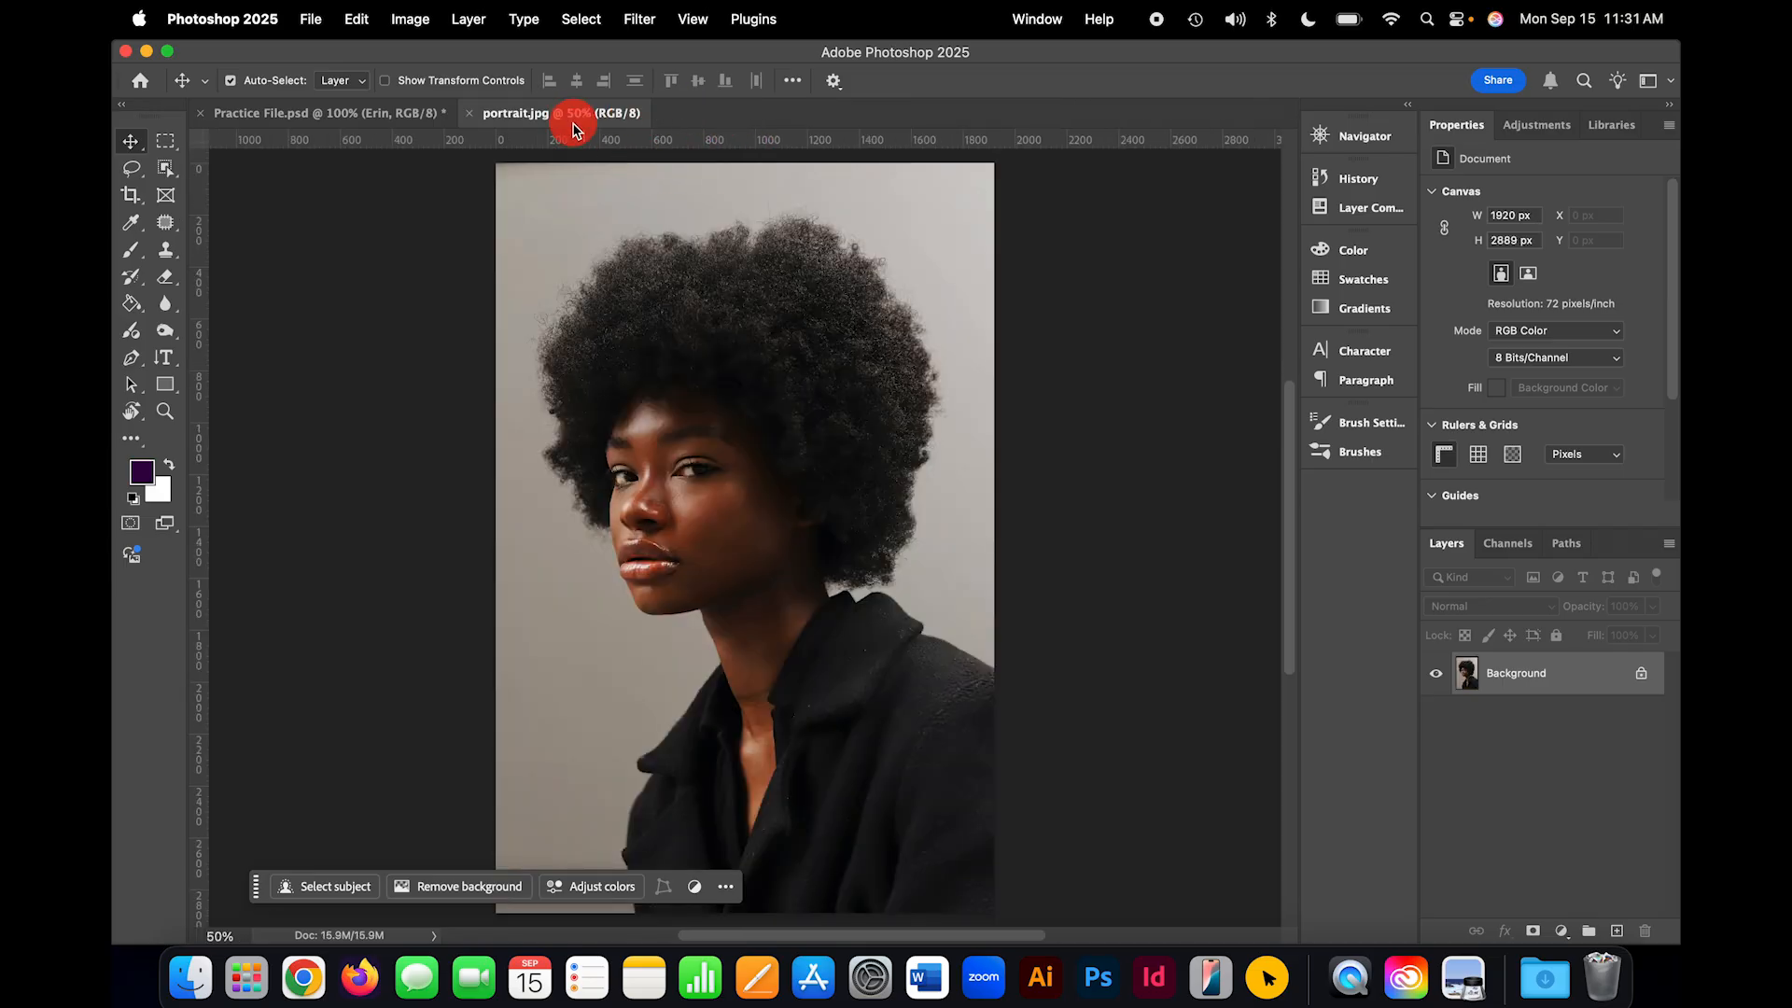
Step: Arrange Practice File.psd and portrait.jpg side by side with Tile All Vertically
drag(573, 127, 1085, 124)
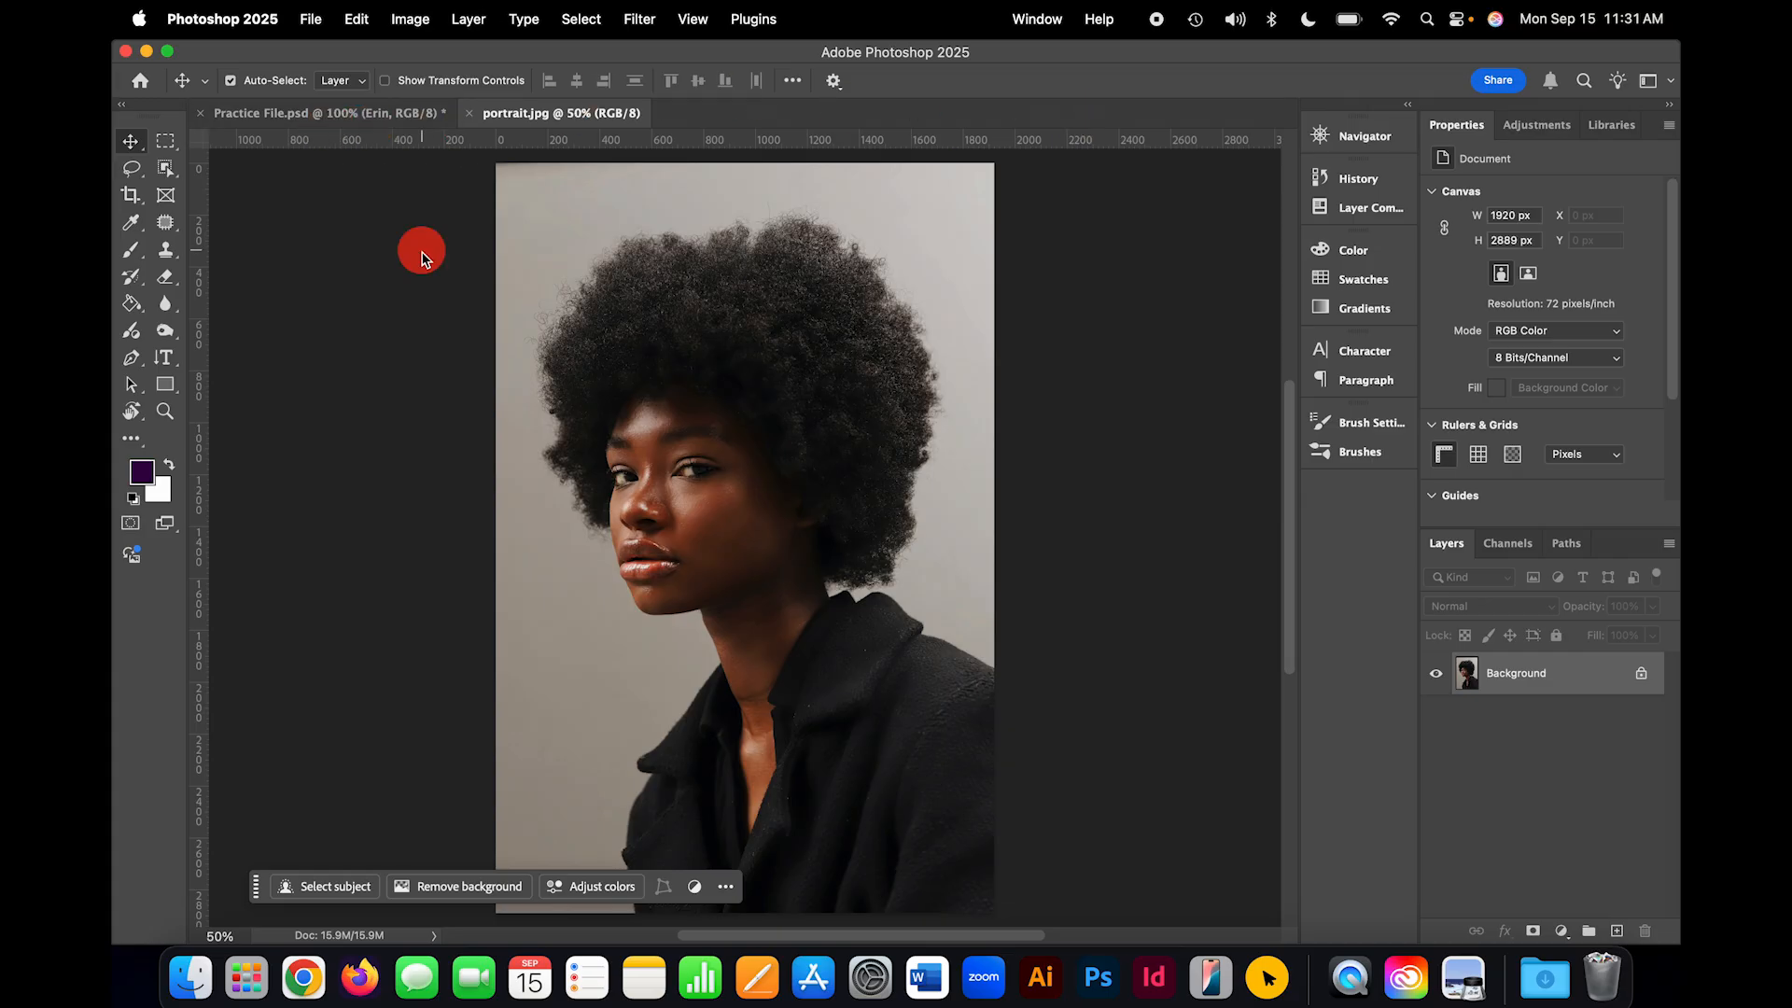
click(1042, 21)
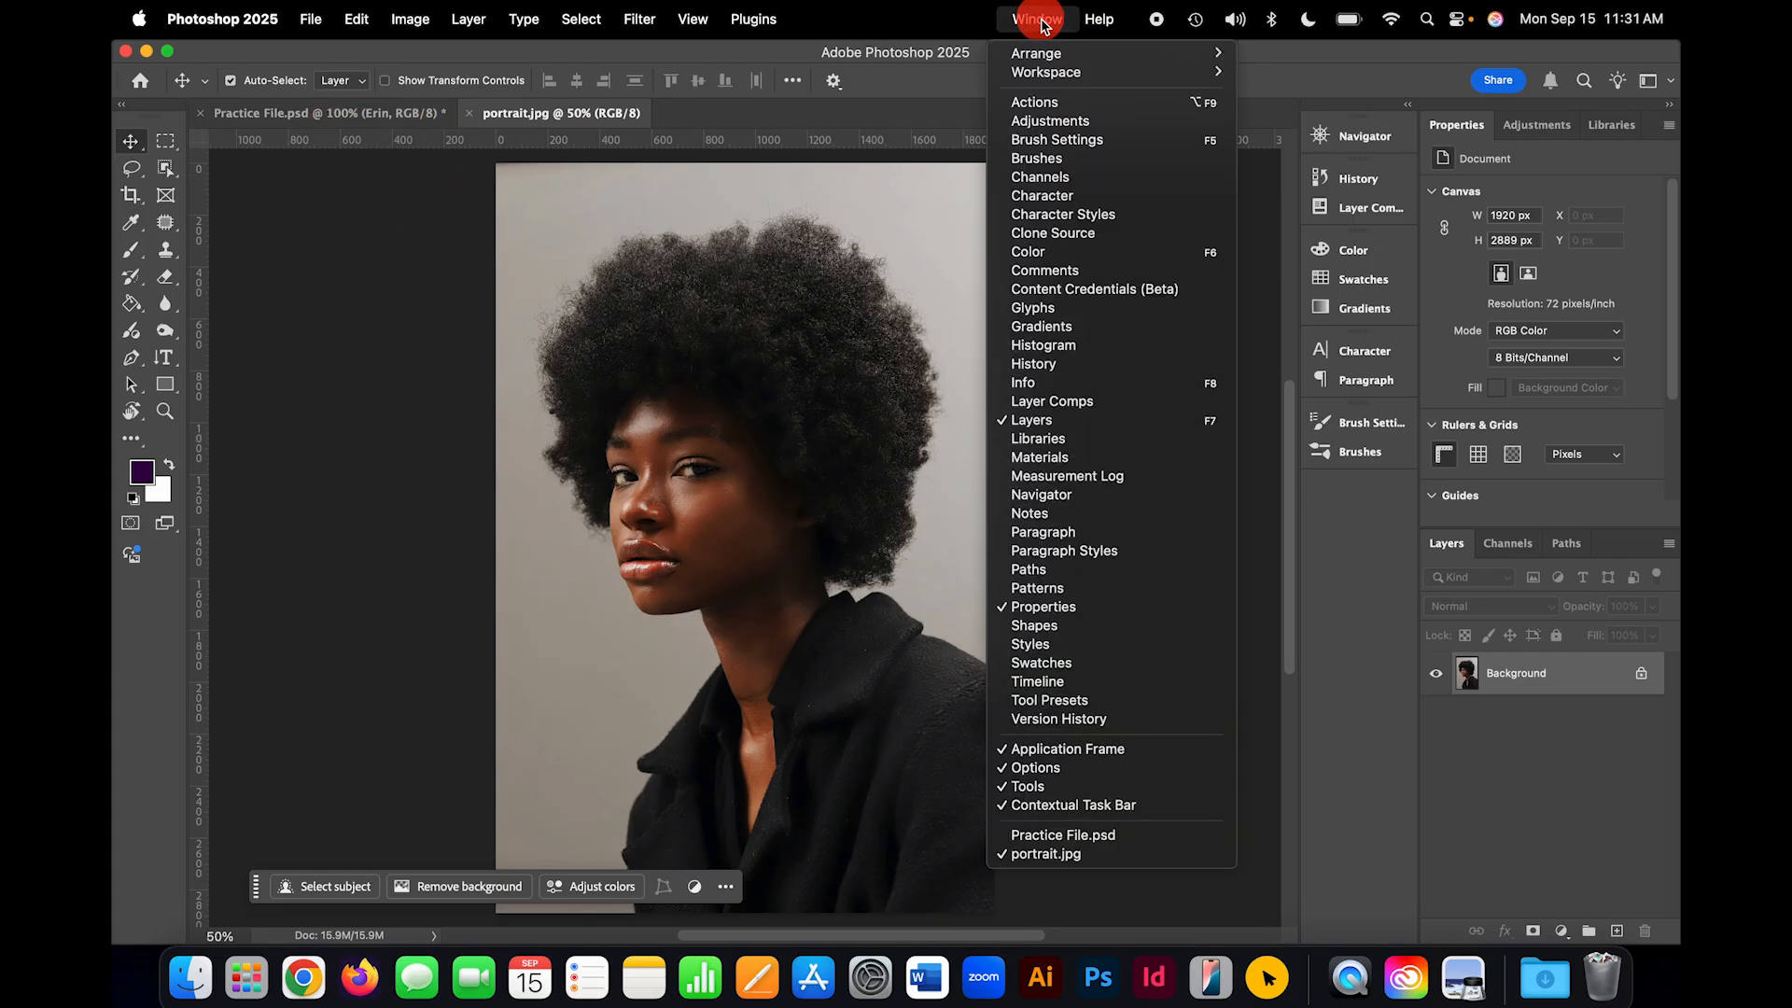
mouse_move(1047, 60)
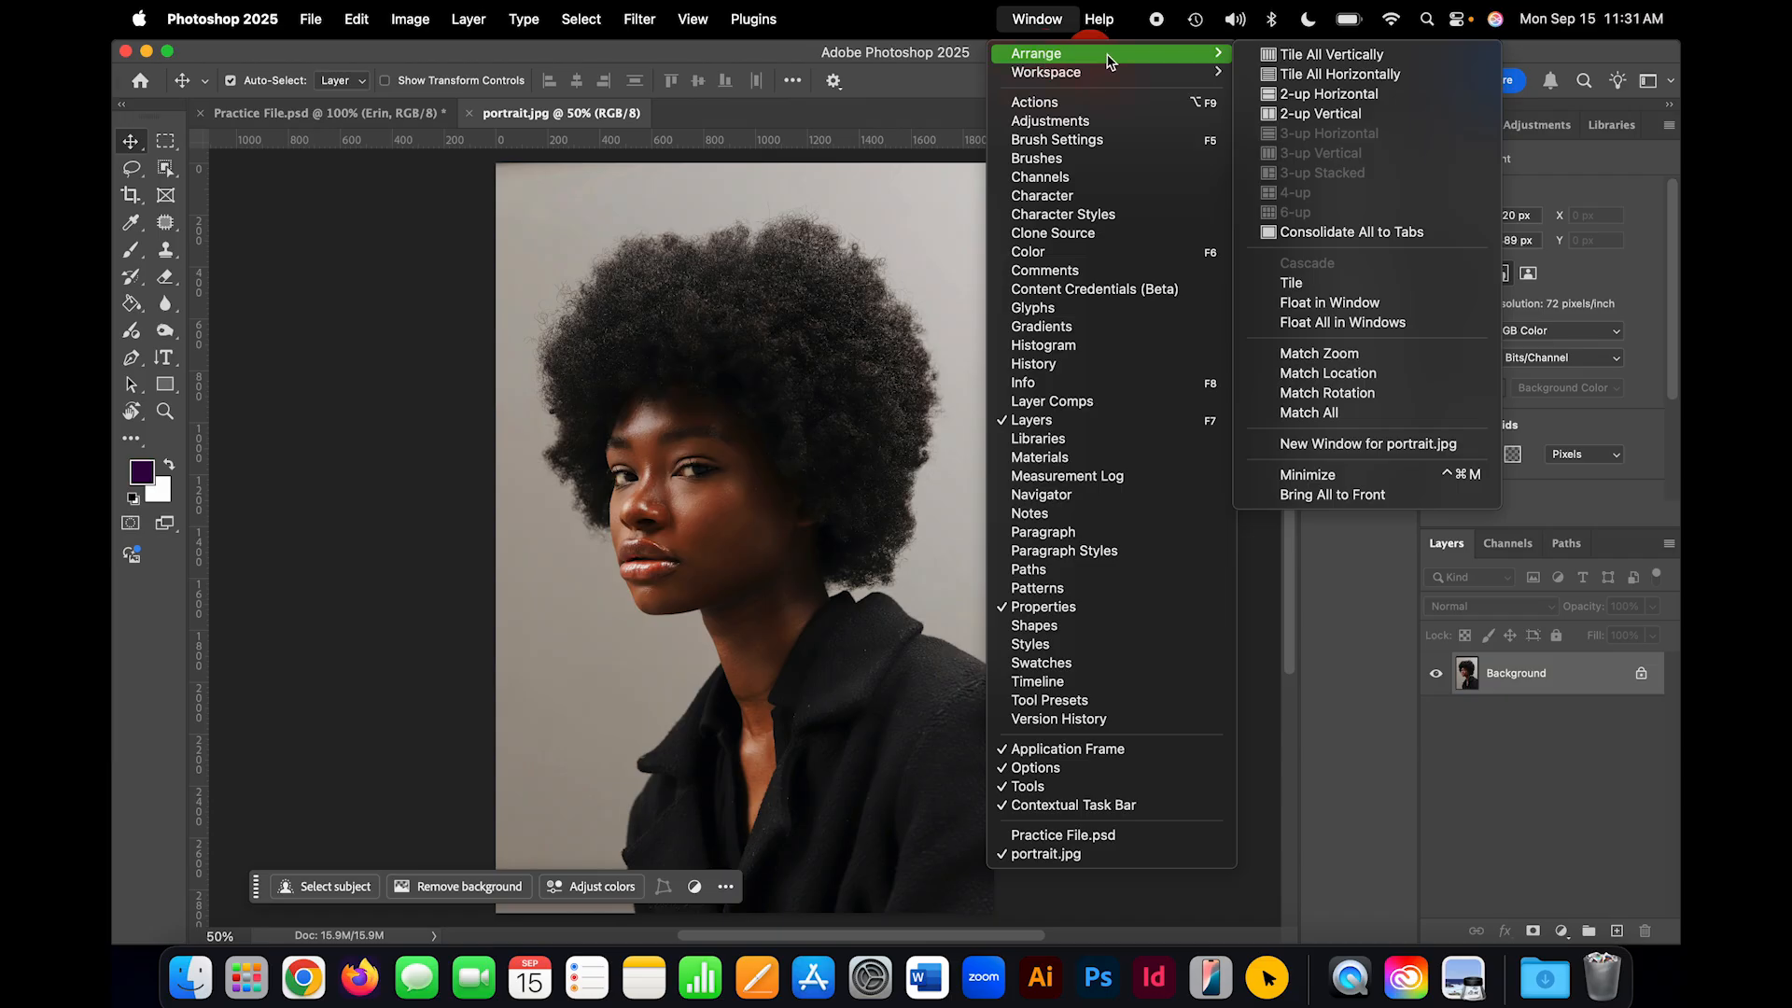
click(1371, 56)
Step: Consolidate all documents to tabs, order Practice File.psd before portrait.jpg, and make Practice File.psd the active document
click(1037, 19)
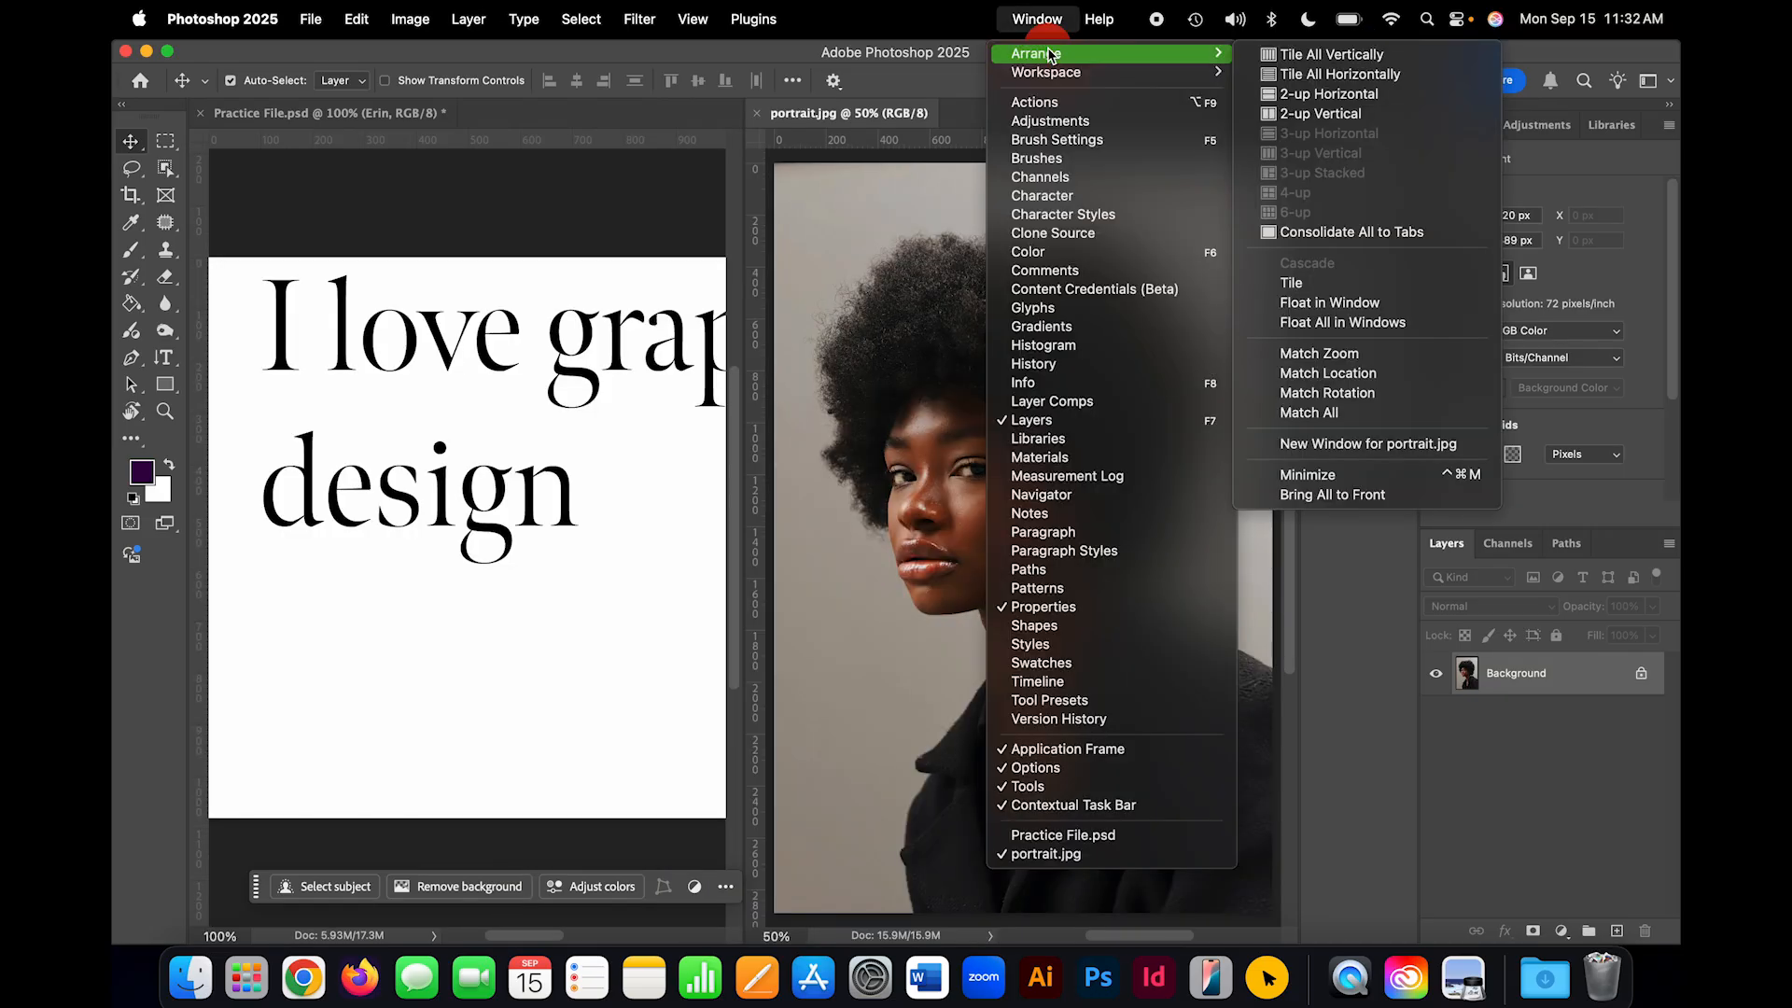
click(1371, 233)
click(552, 112)
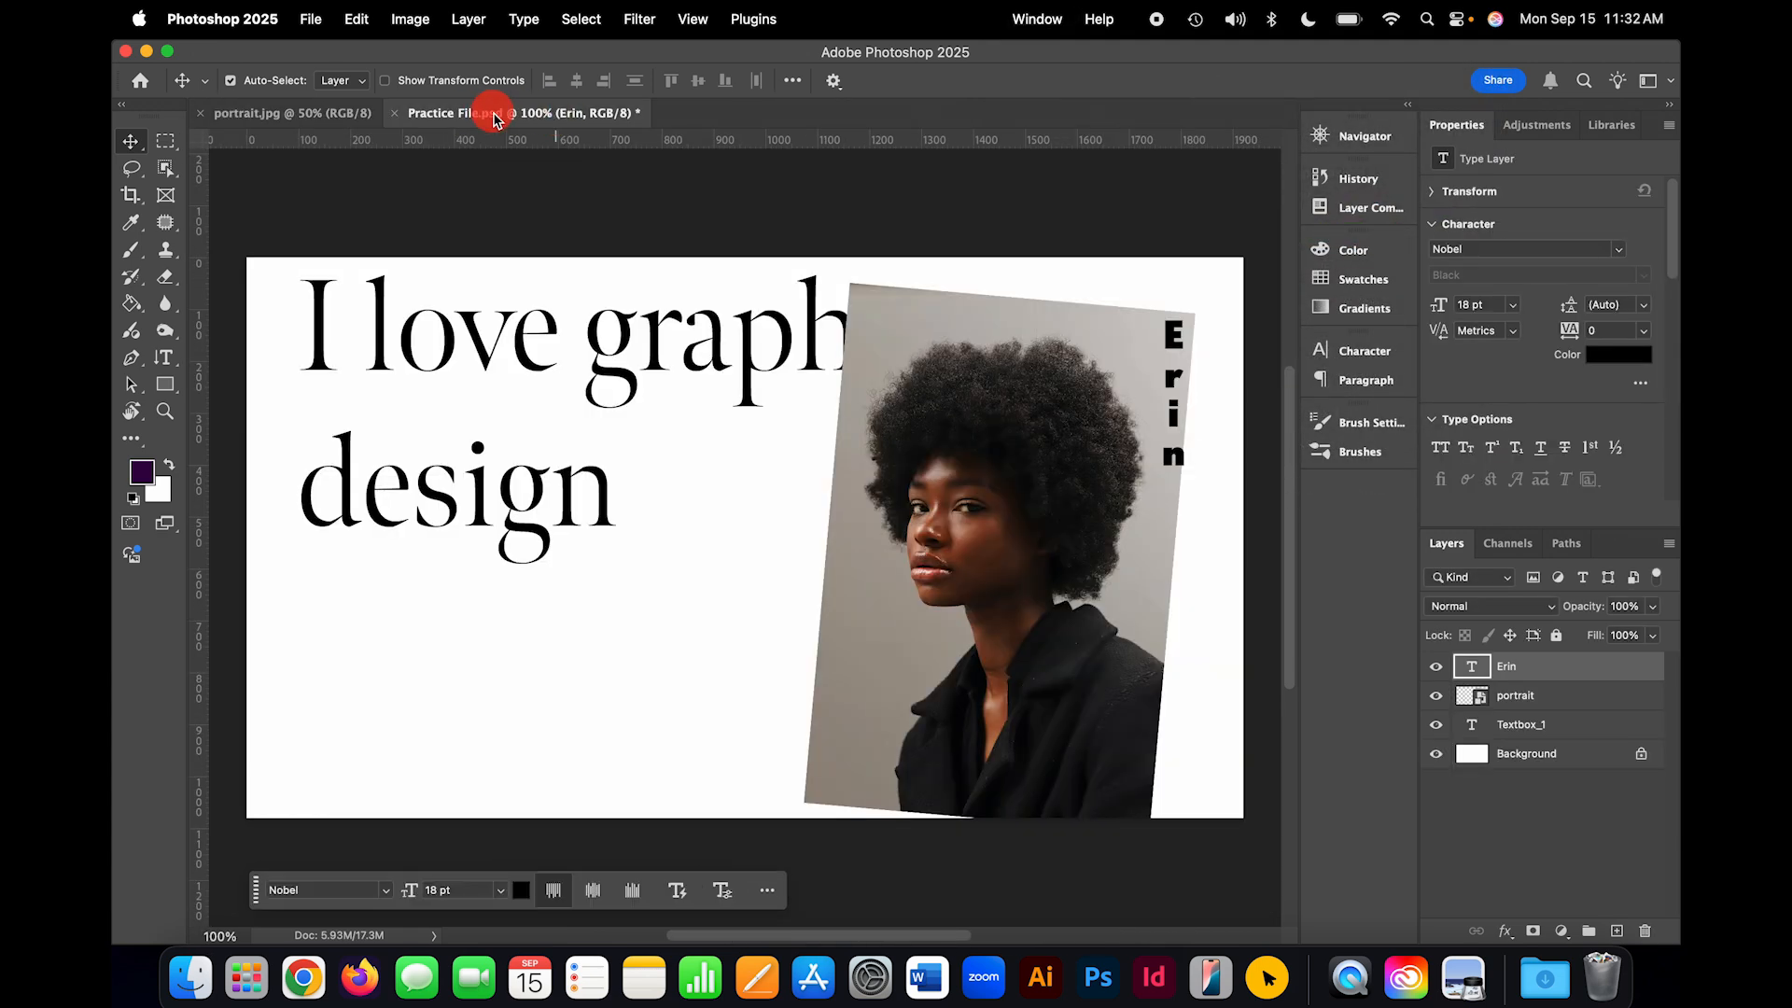
drag(493, 118, 295, 116)
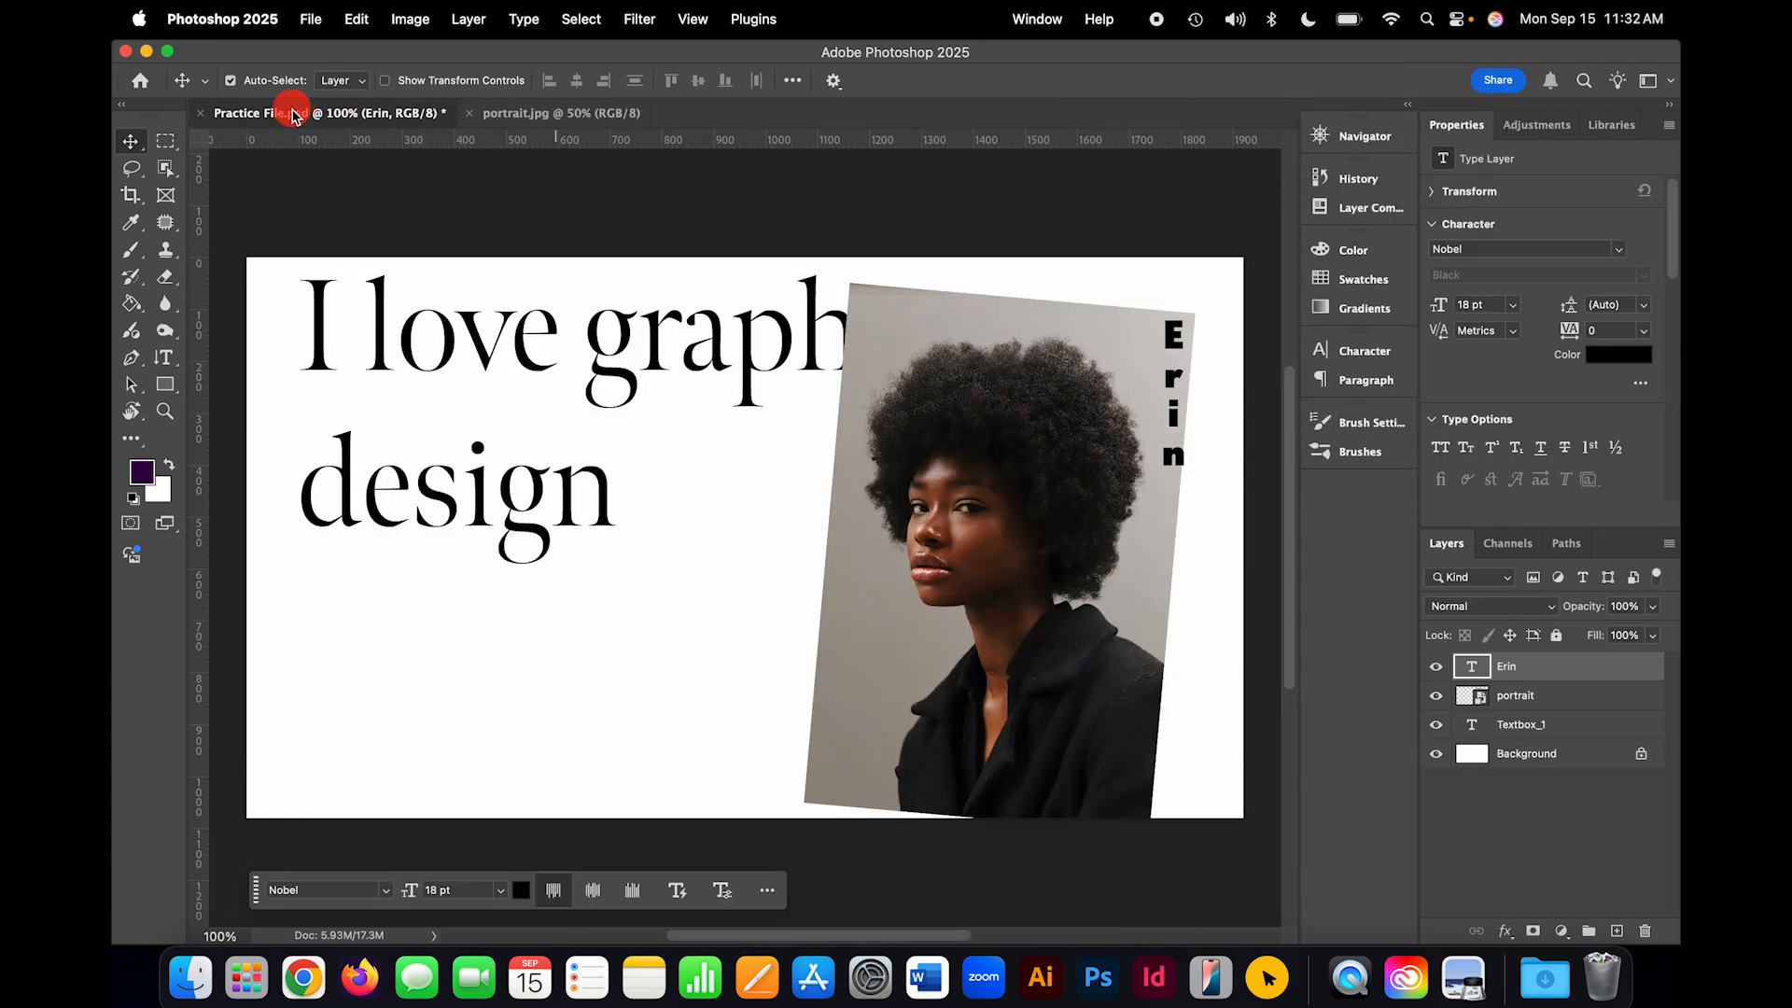
click(548, 105)
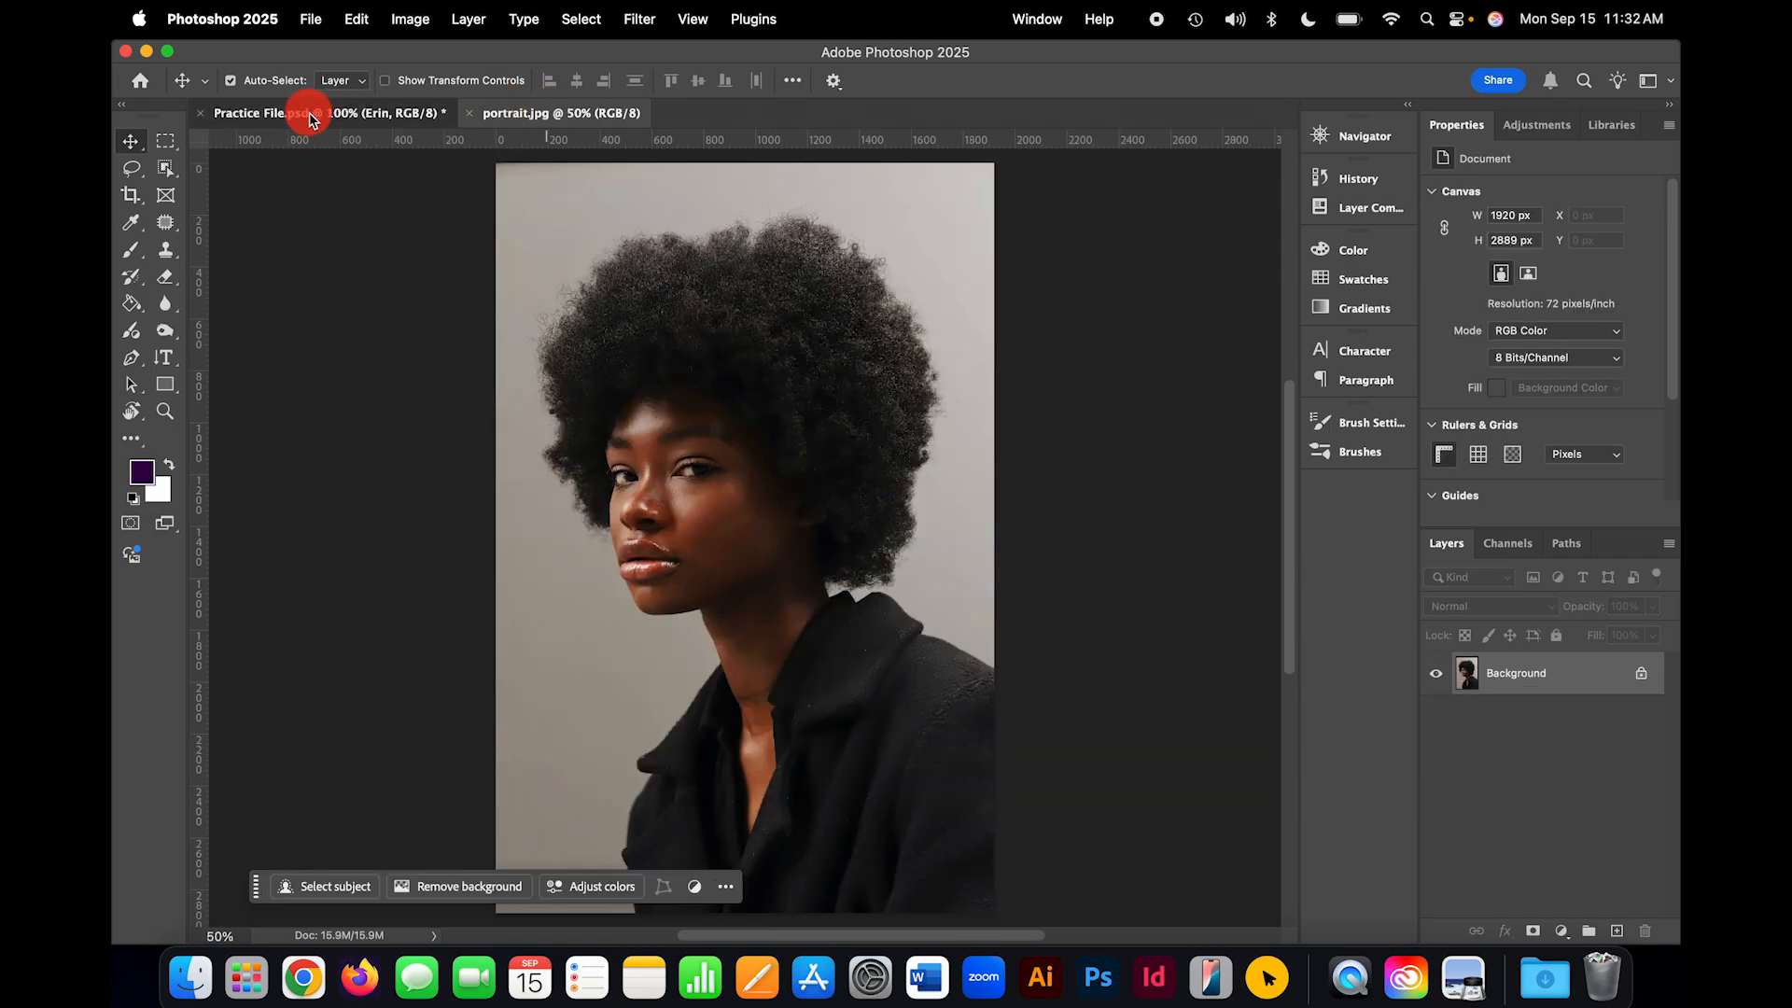
click(309, 119)
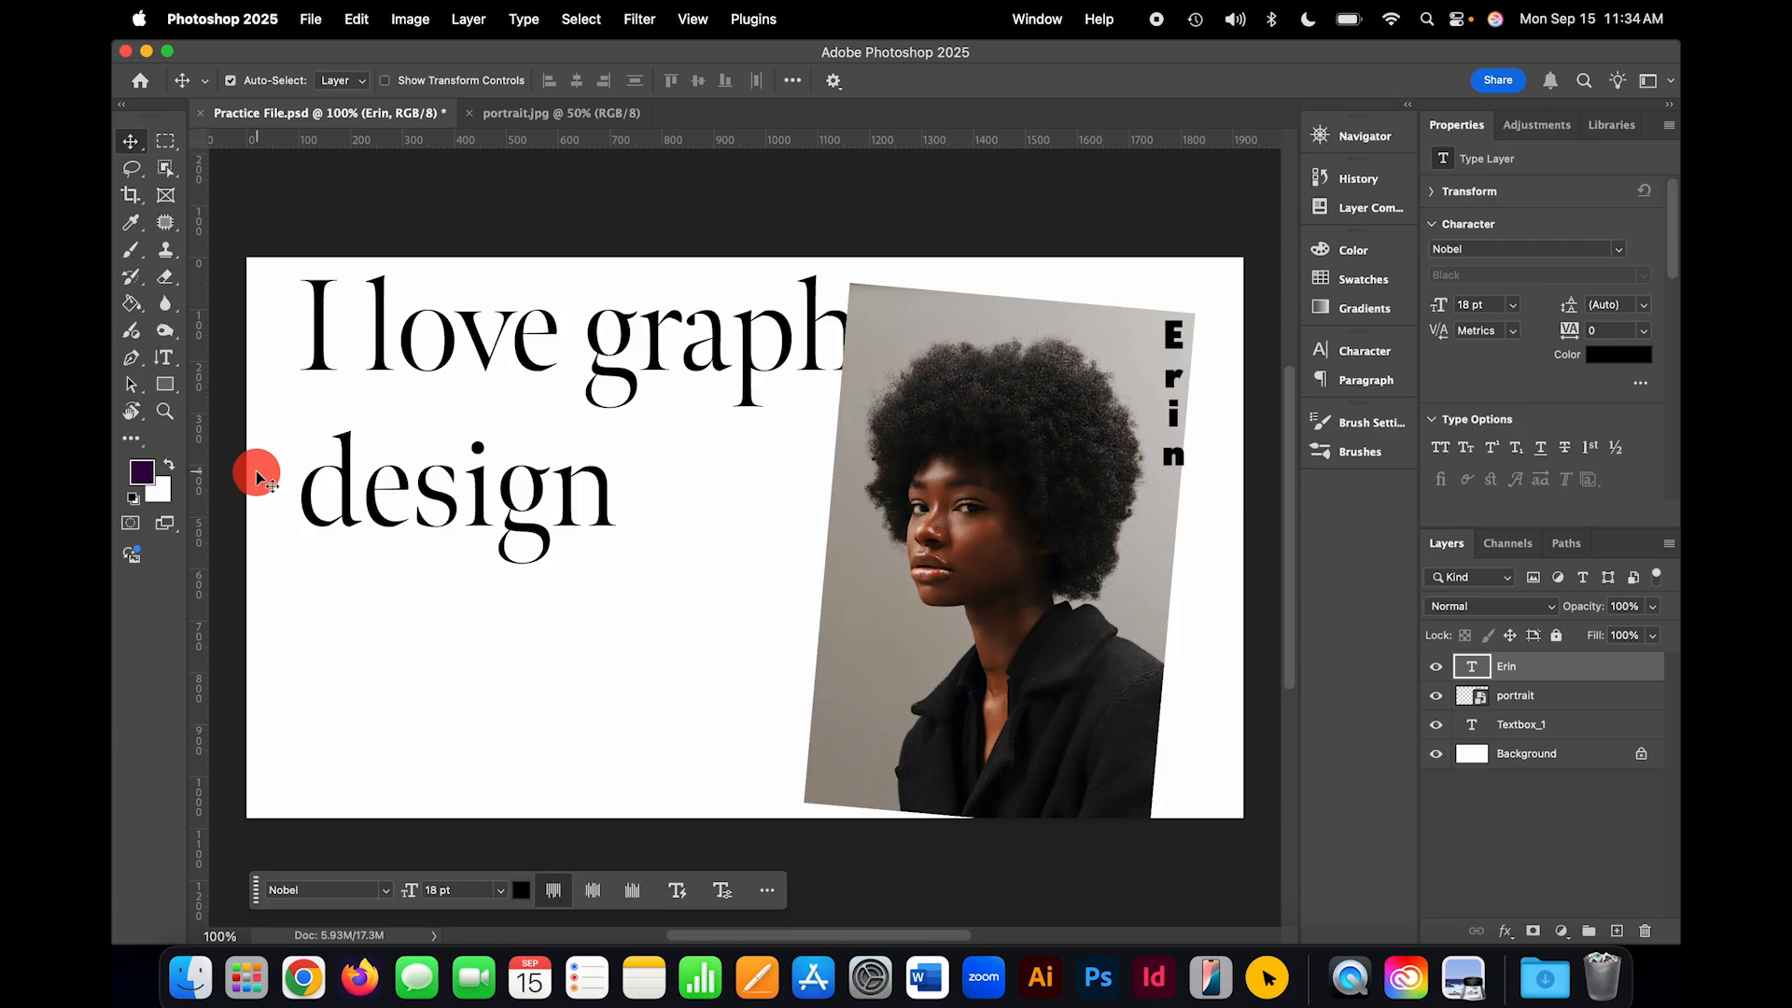
Step: Try blue #2d7cdf as the foreground color, and sample the portrait's grey backdrop and brown skin tone from the canvas
click(145, 472)
click(456, 473)
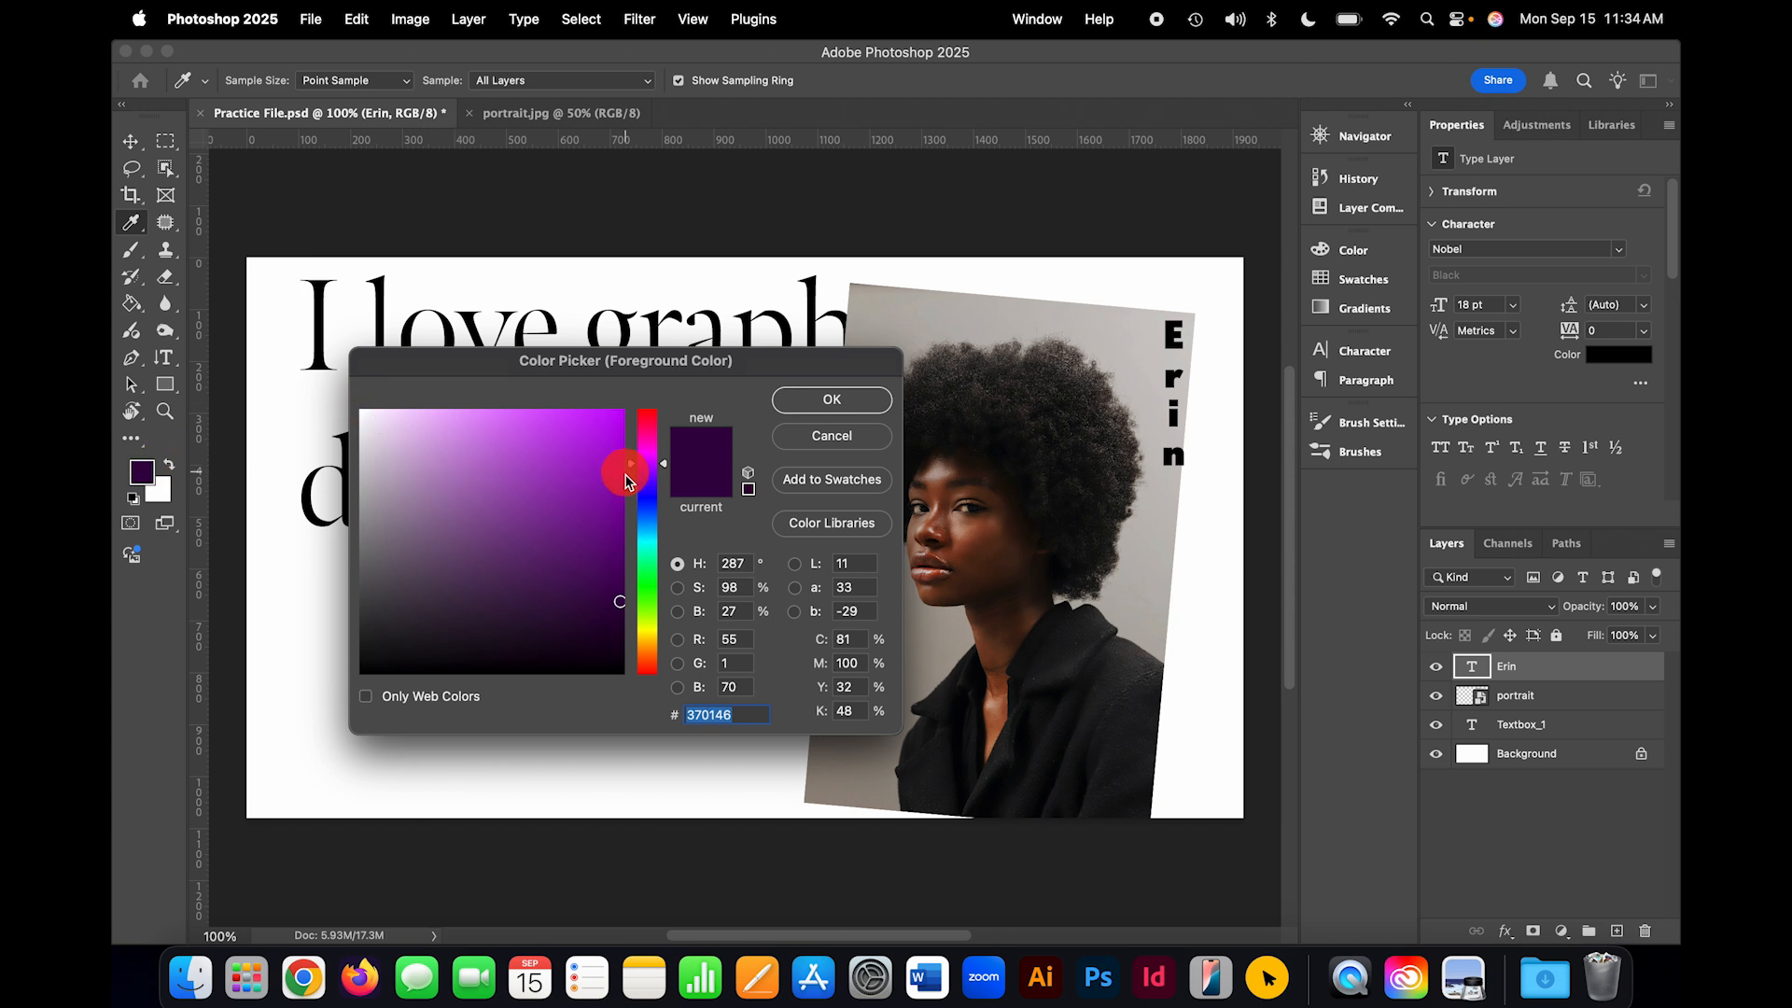
mouse_move(620, 488)
mouse_down()
mouse_move(649, 428)
mouse_move(649, 517)
mouse_up()
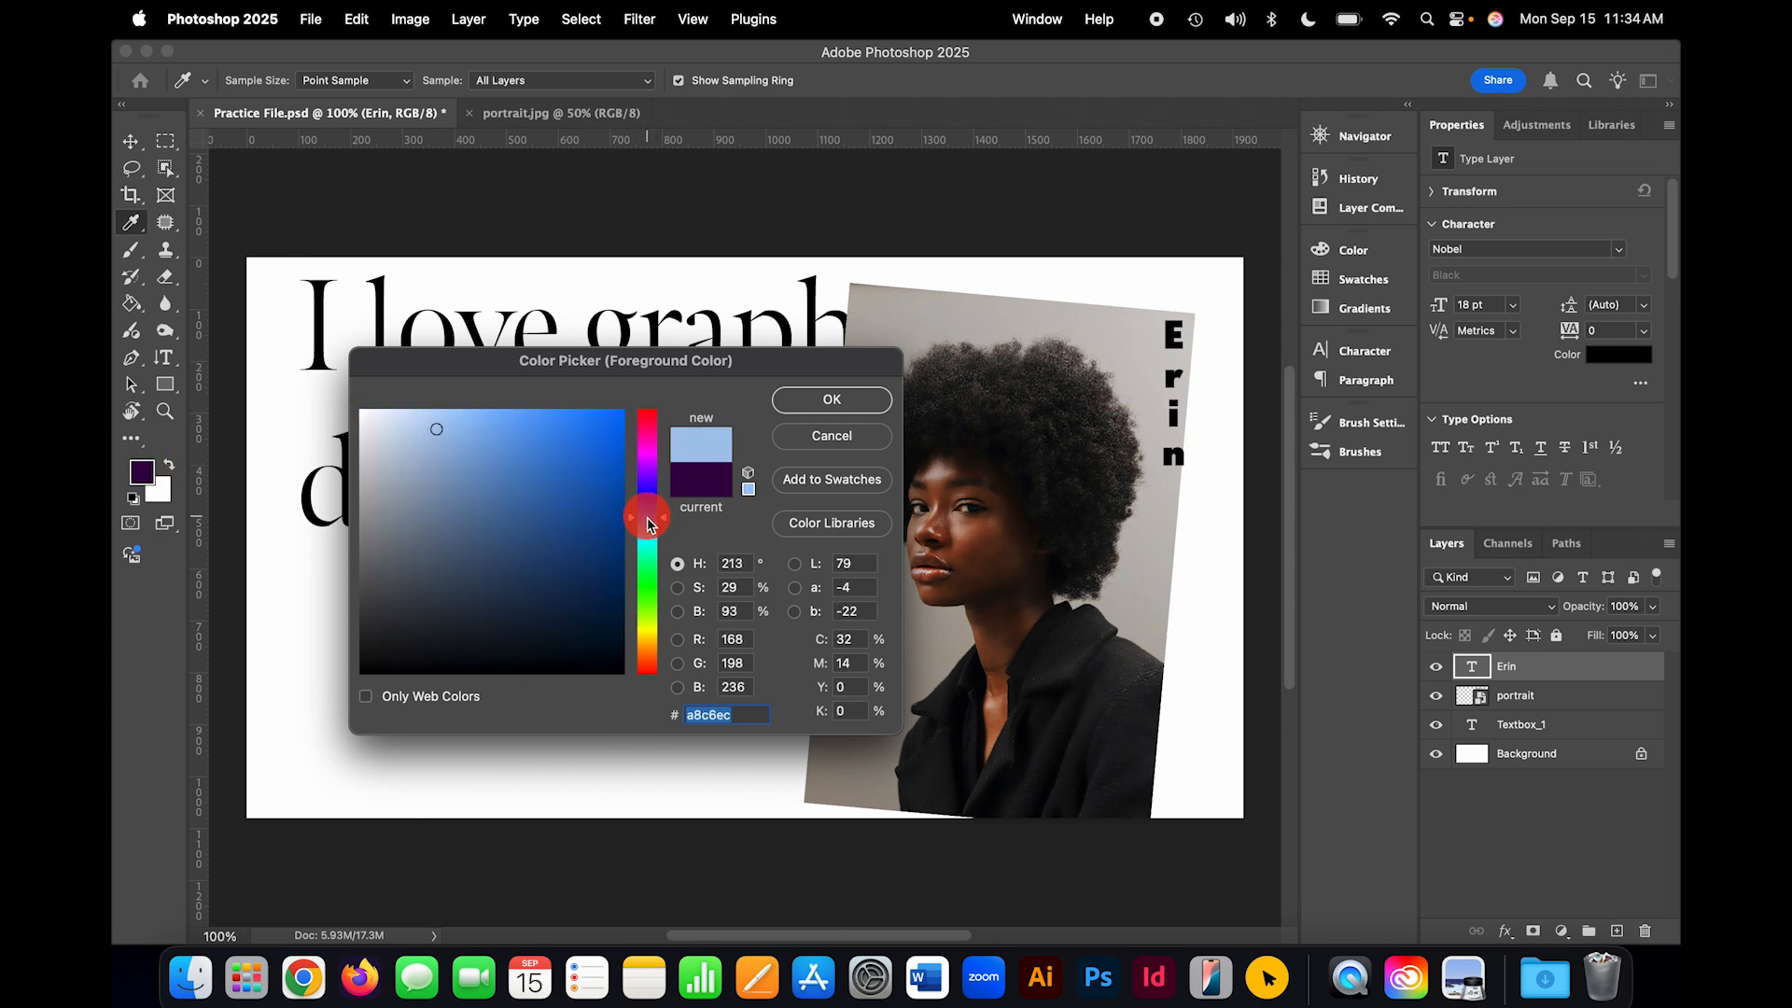
click(571, 442)
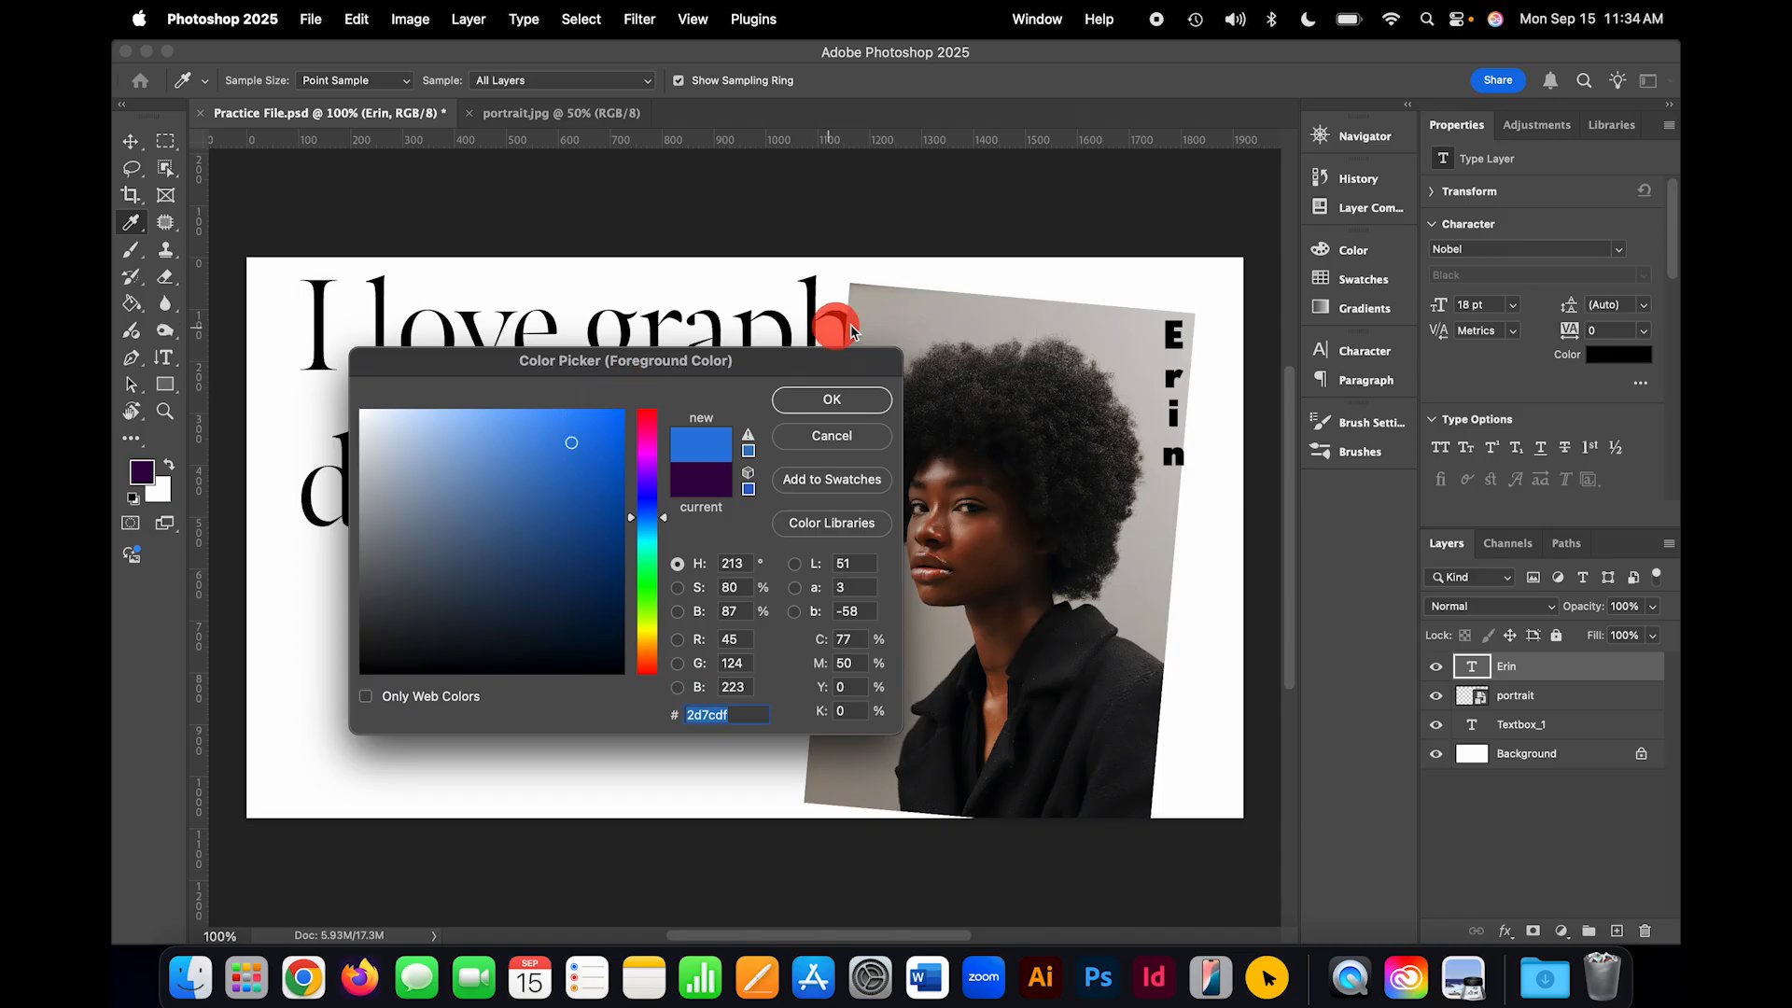
click(952, 312)
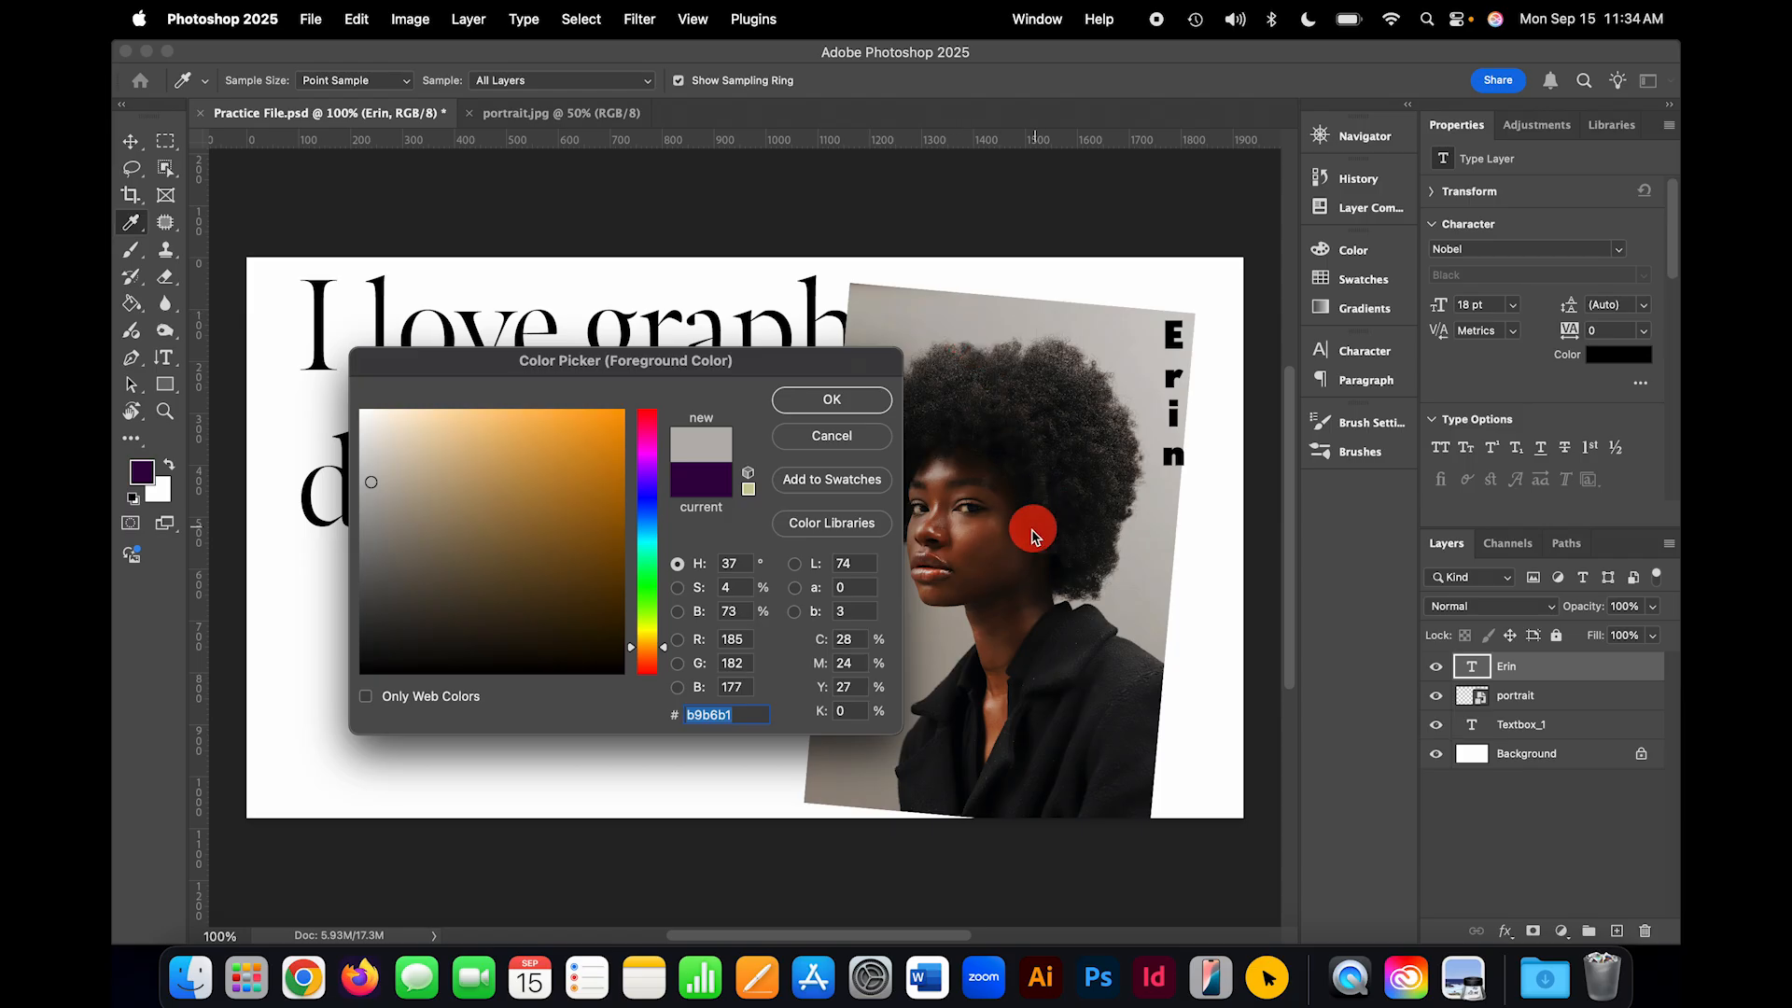
click(987, 487)
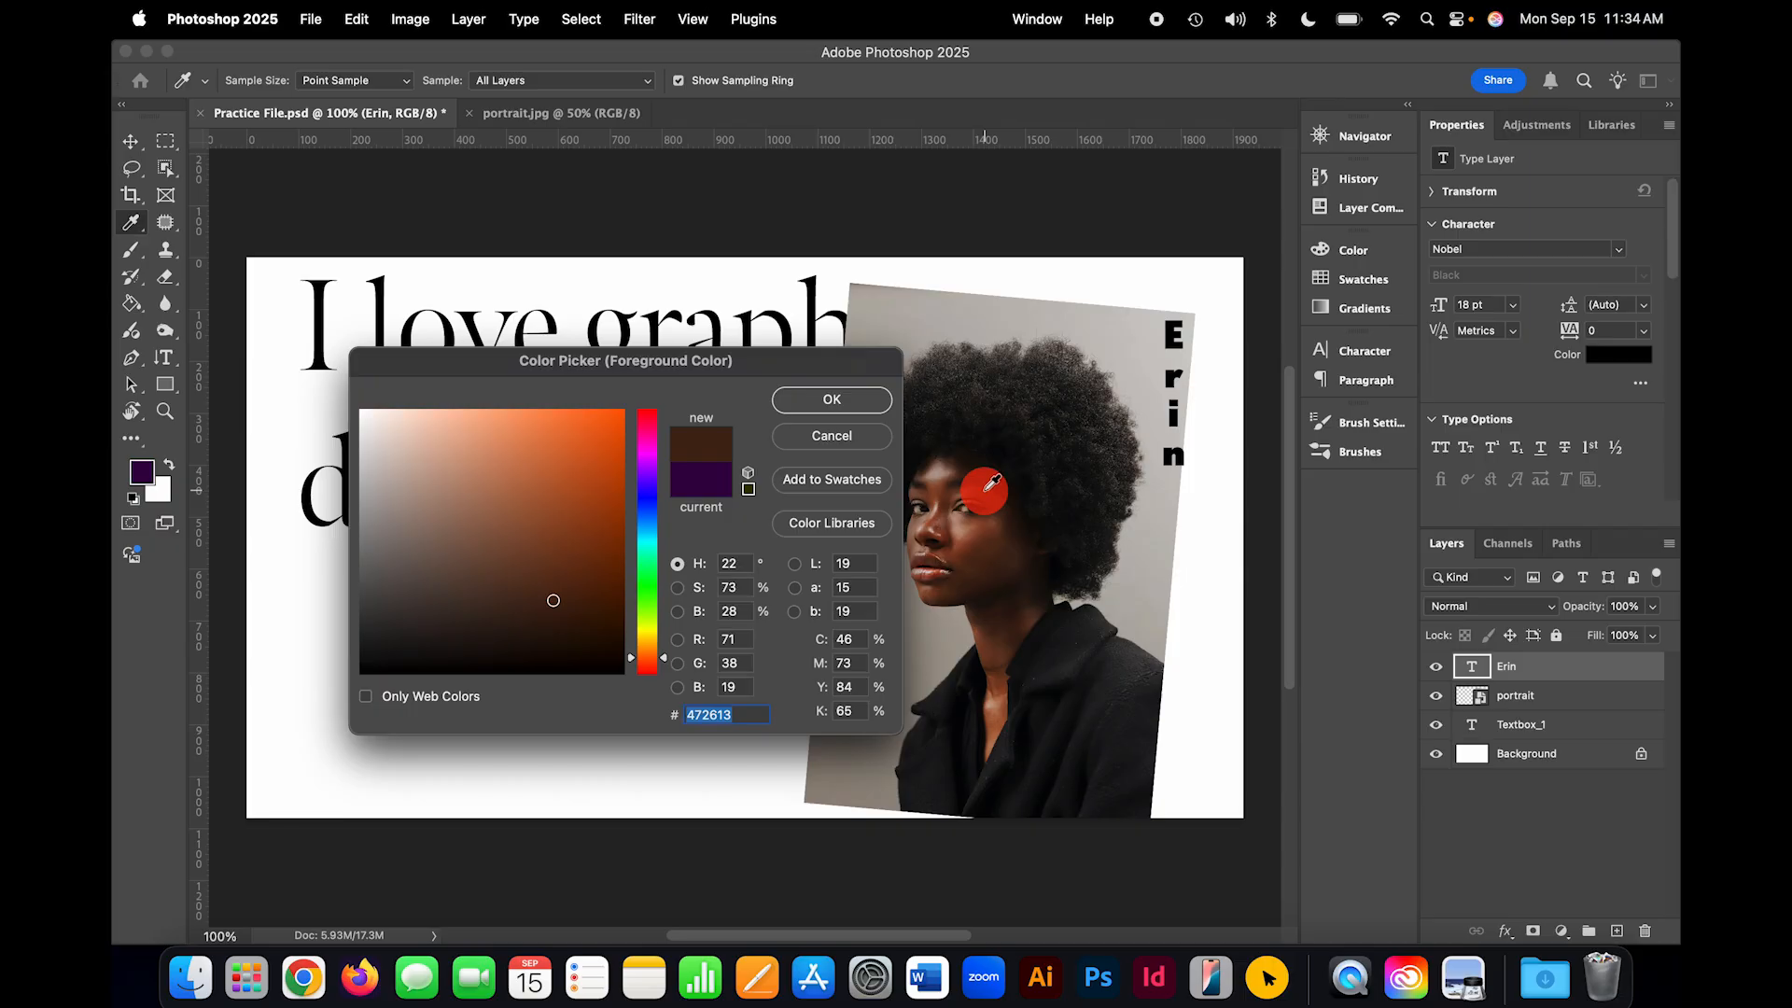
Step: Set the foreground color to bright green #7ee242 and return to the Move tool
click(644, 450)
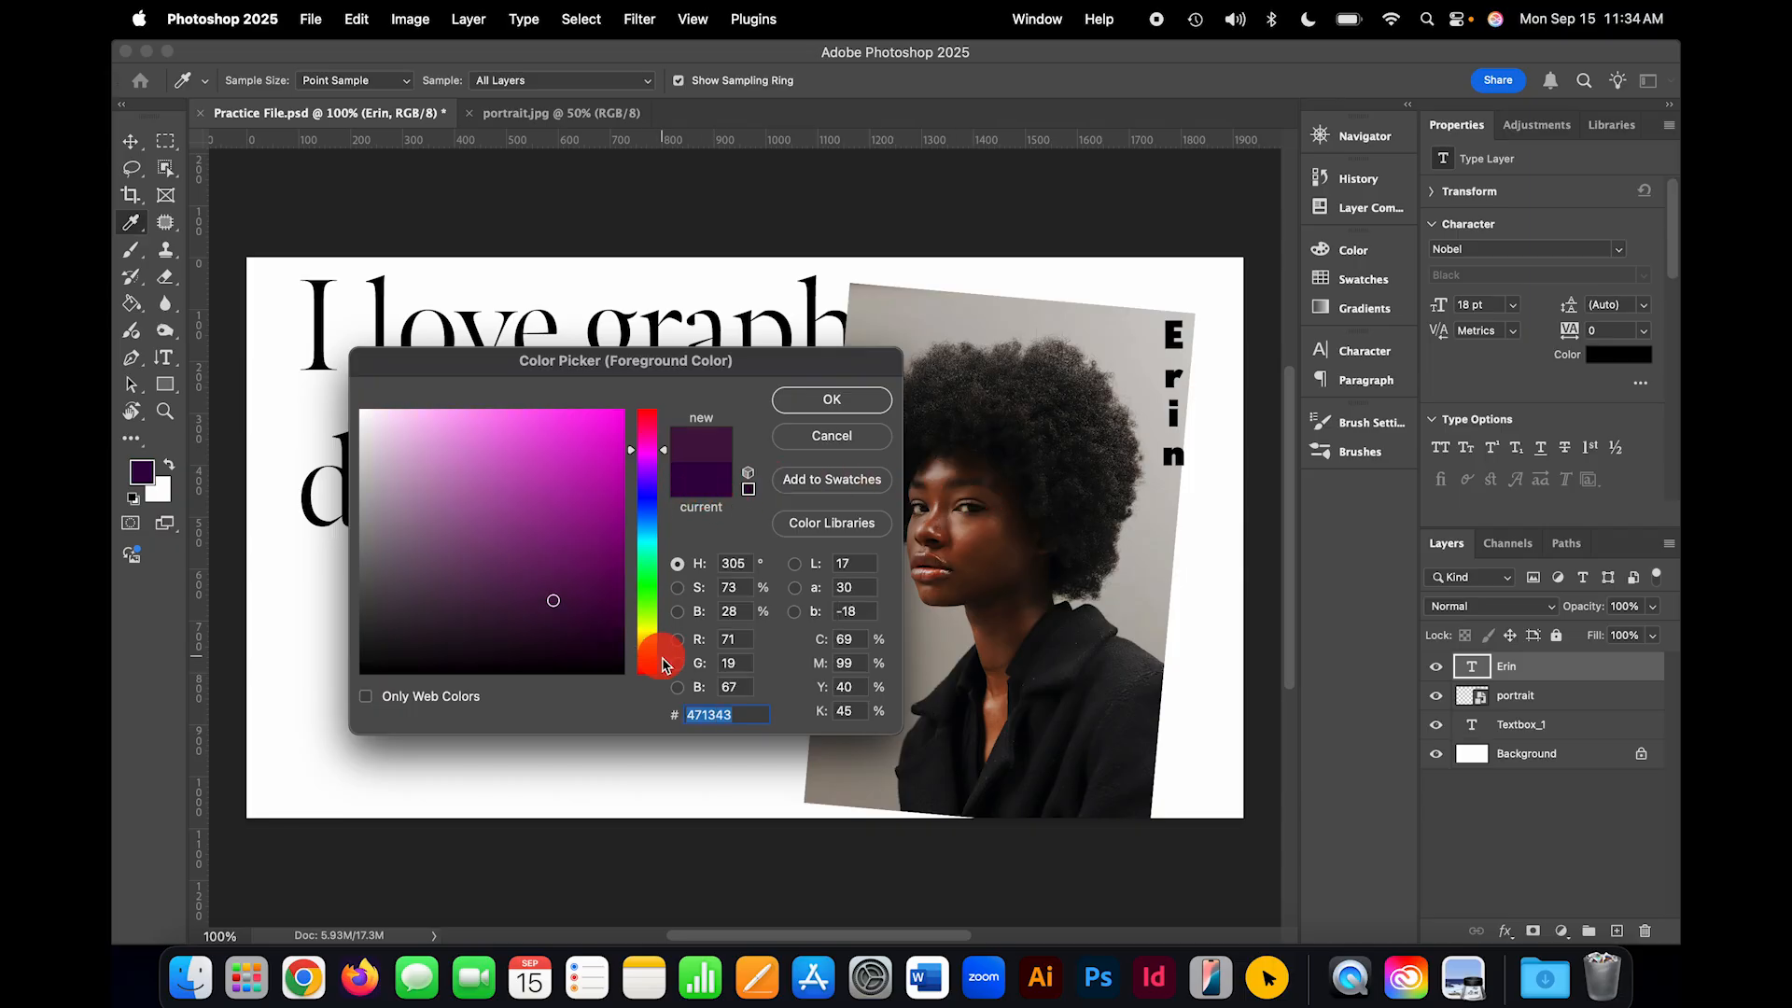
click(644, 602)
click(547, 439)
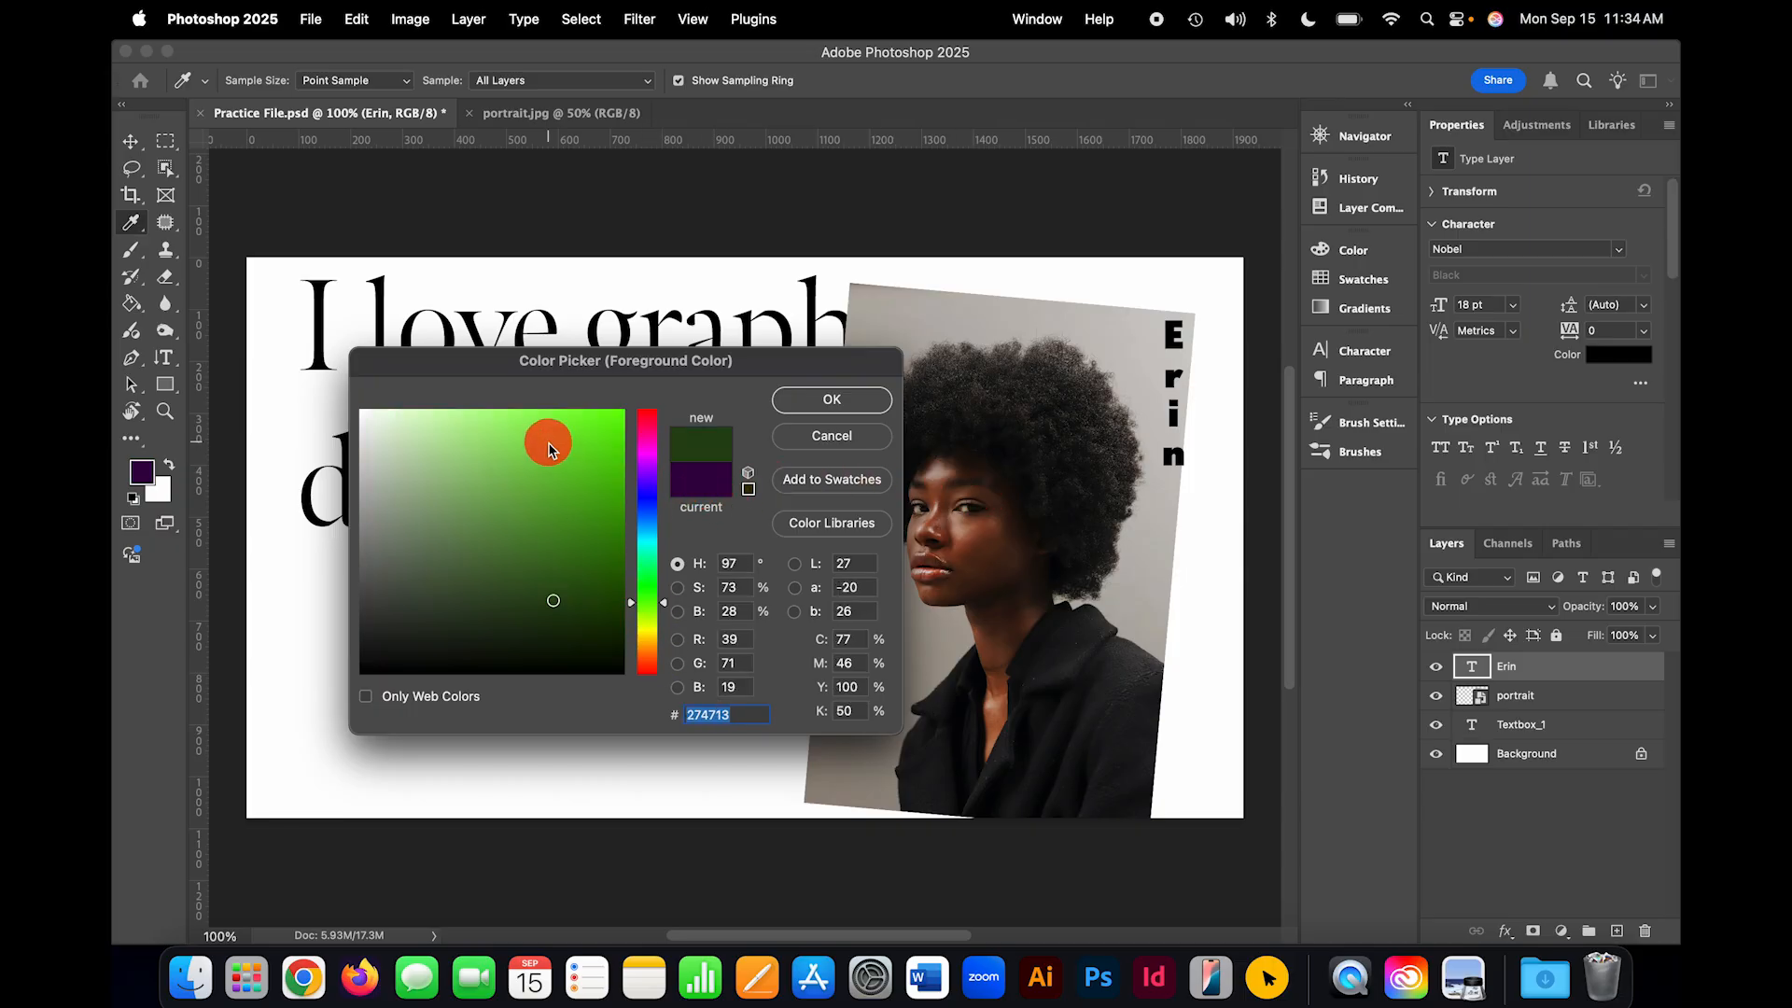
click(863, 408)
key(v)
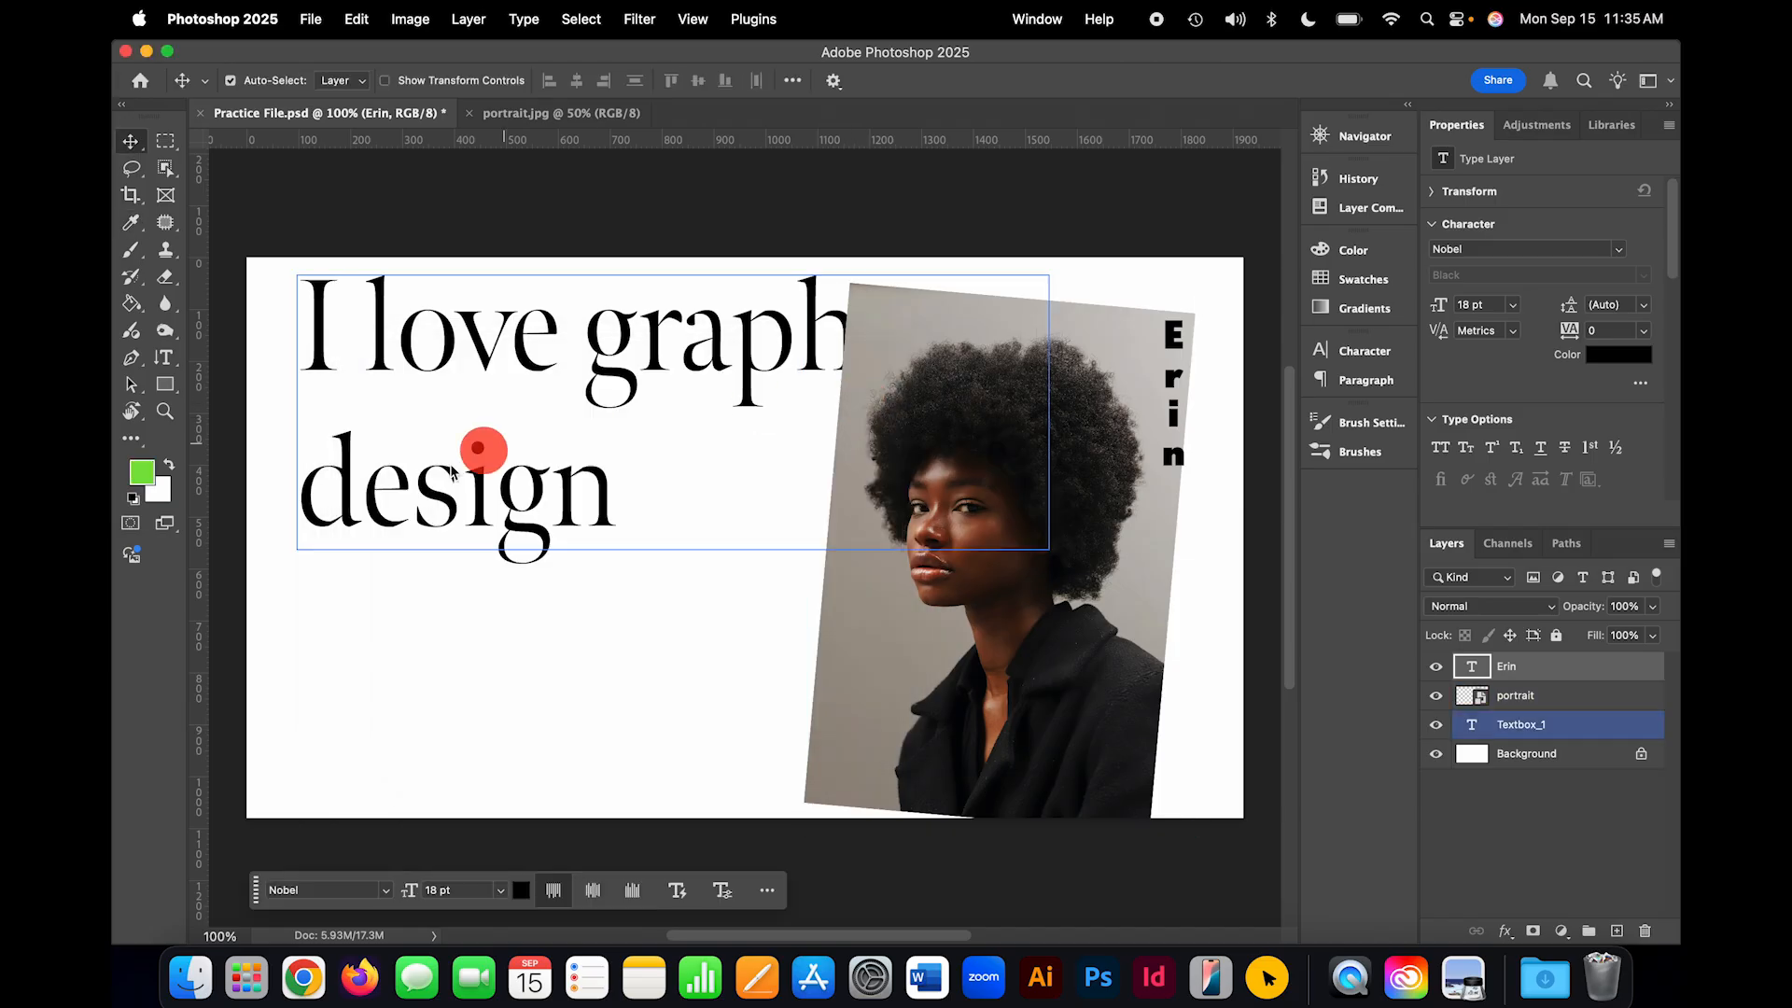
Step: Set the background color to red #e50a0a and return to the Move tool
click(161, 503)
click(613, 435)
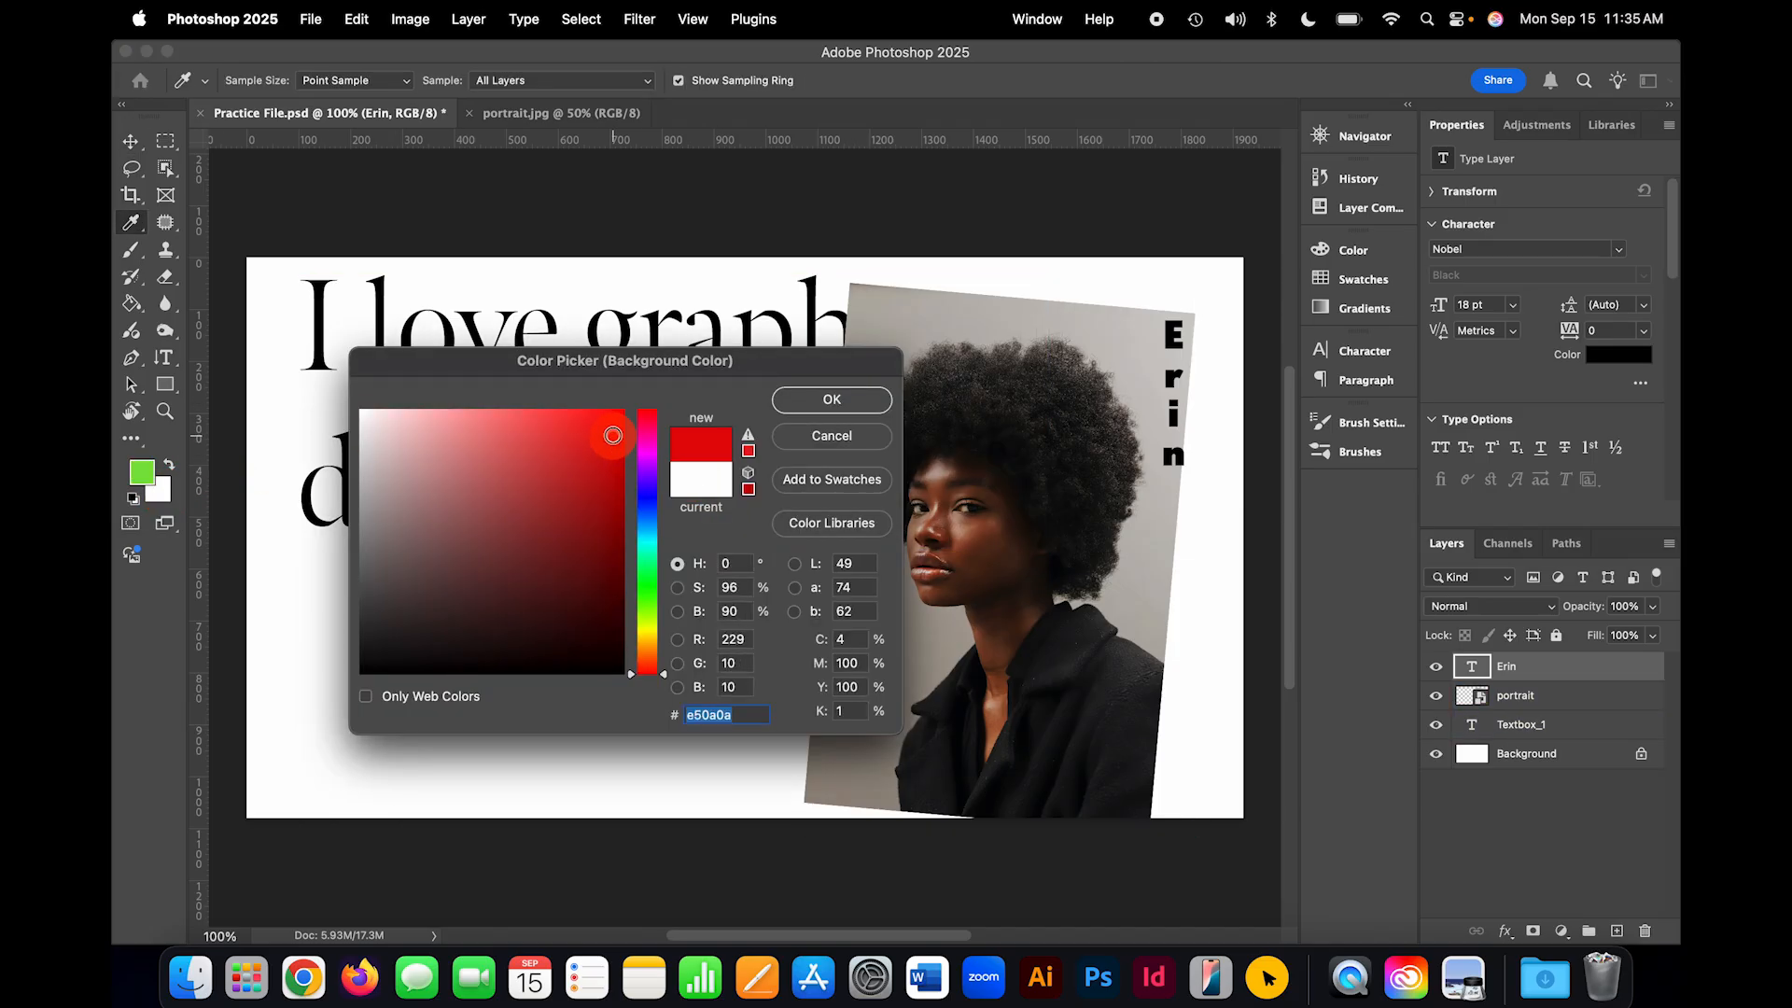
click(860, 403)
key(v)
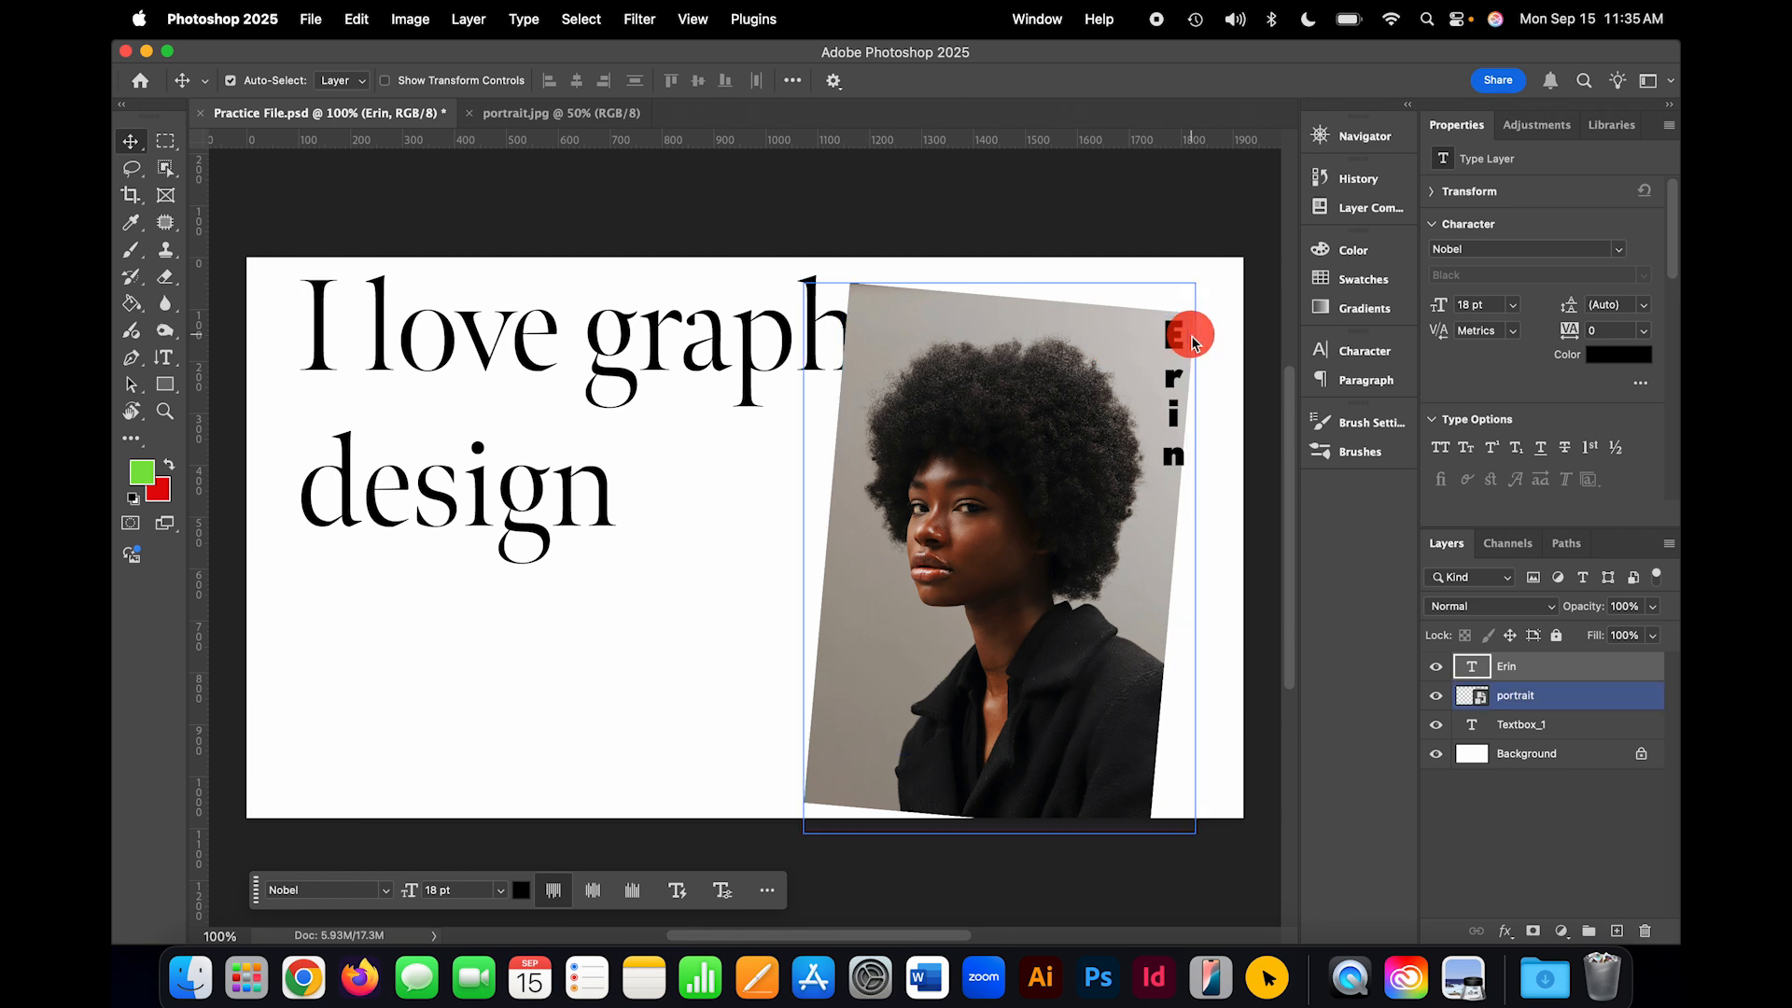
Step: Show the gradient presets and examine the Basics group built from the foreground and background colors
click(1397, 312)
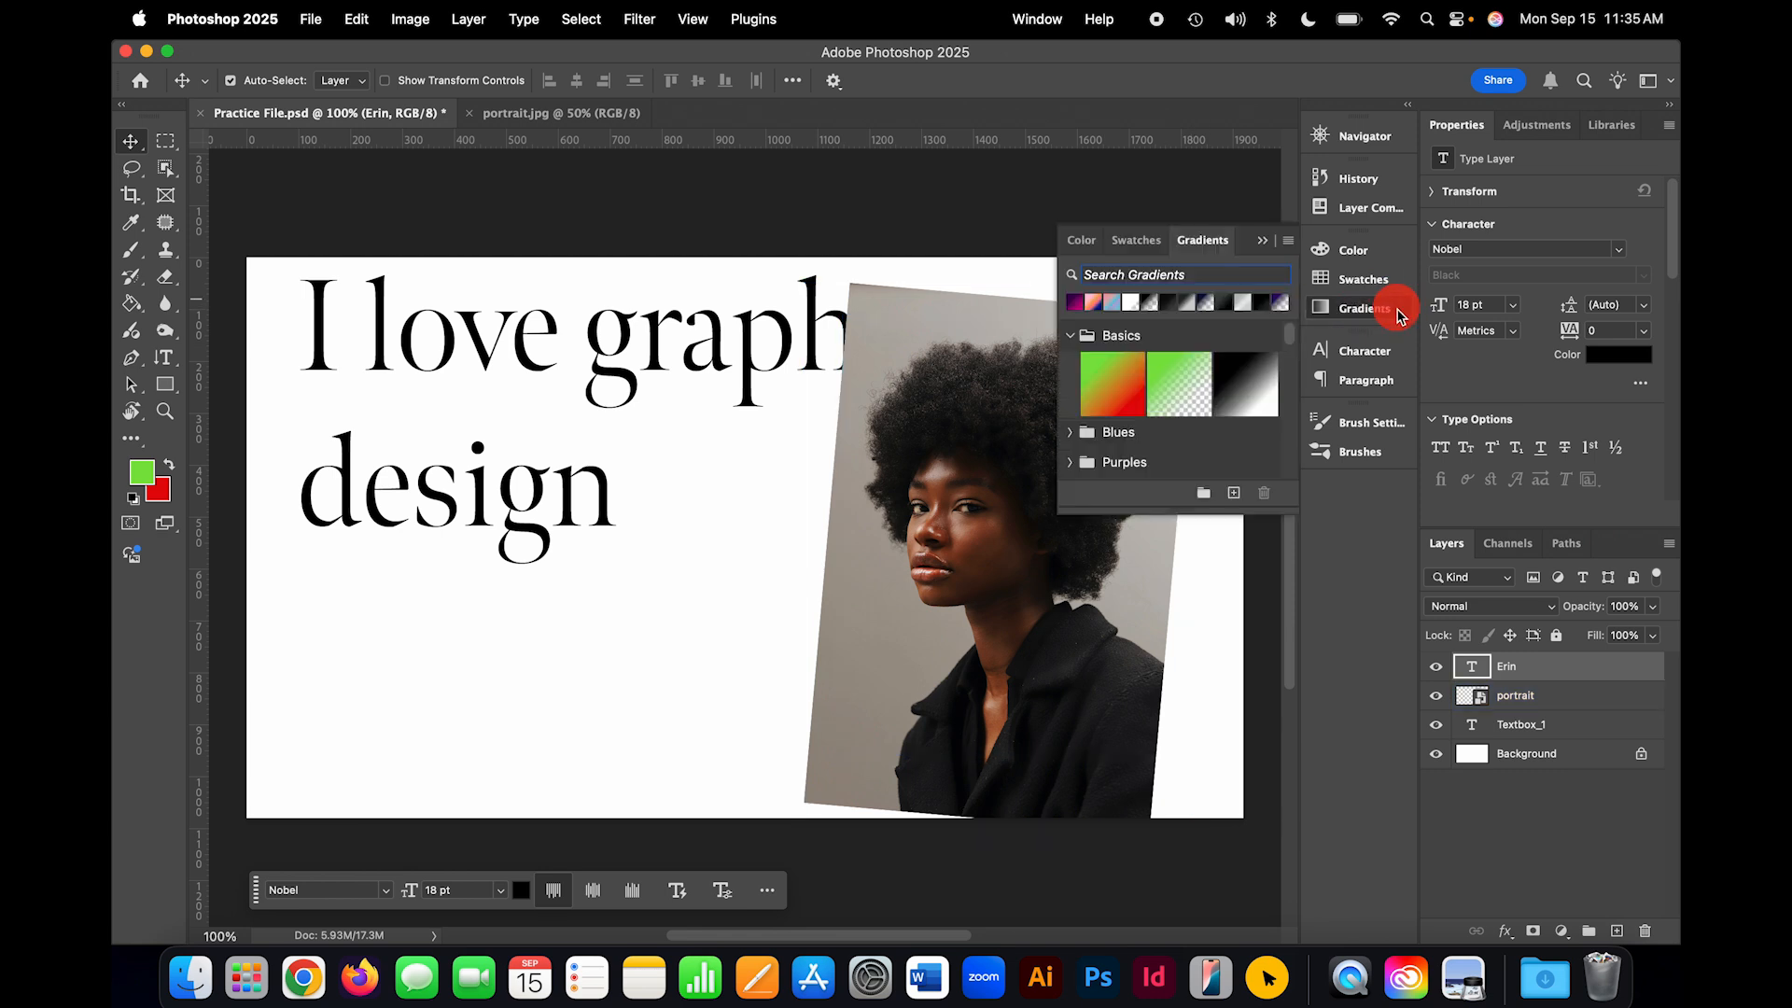
click(1071, 334)
click(1073, 334)
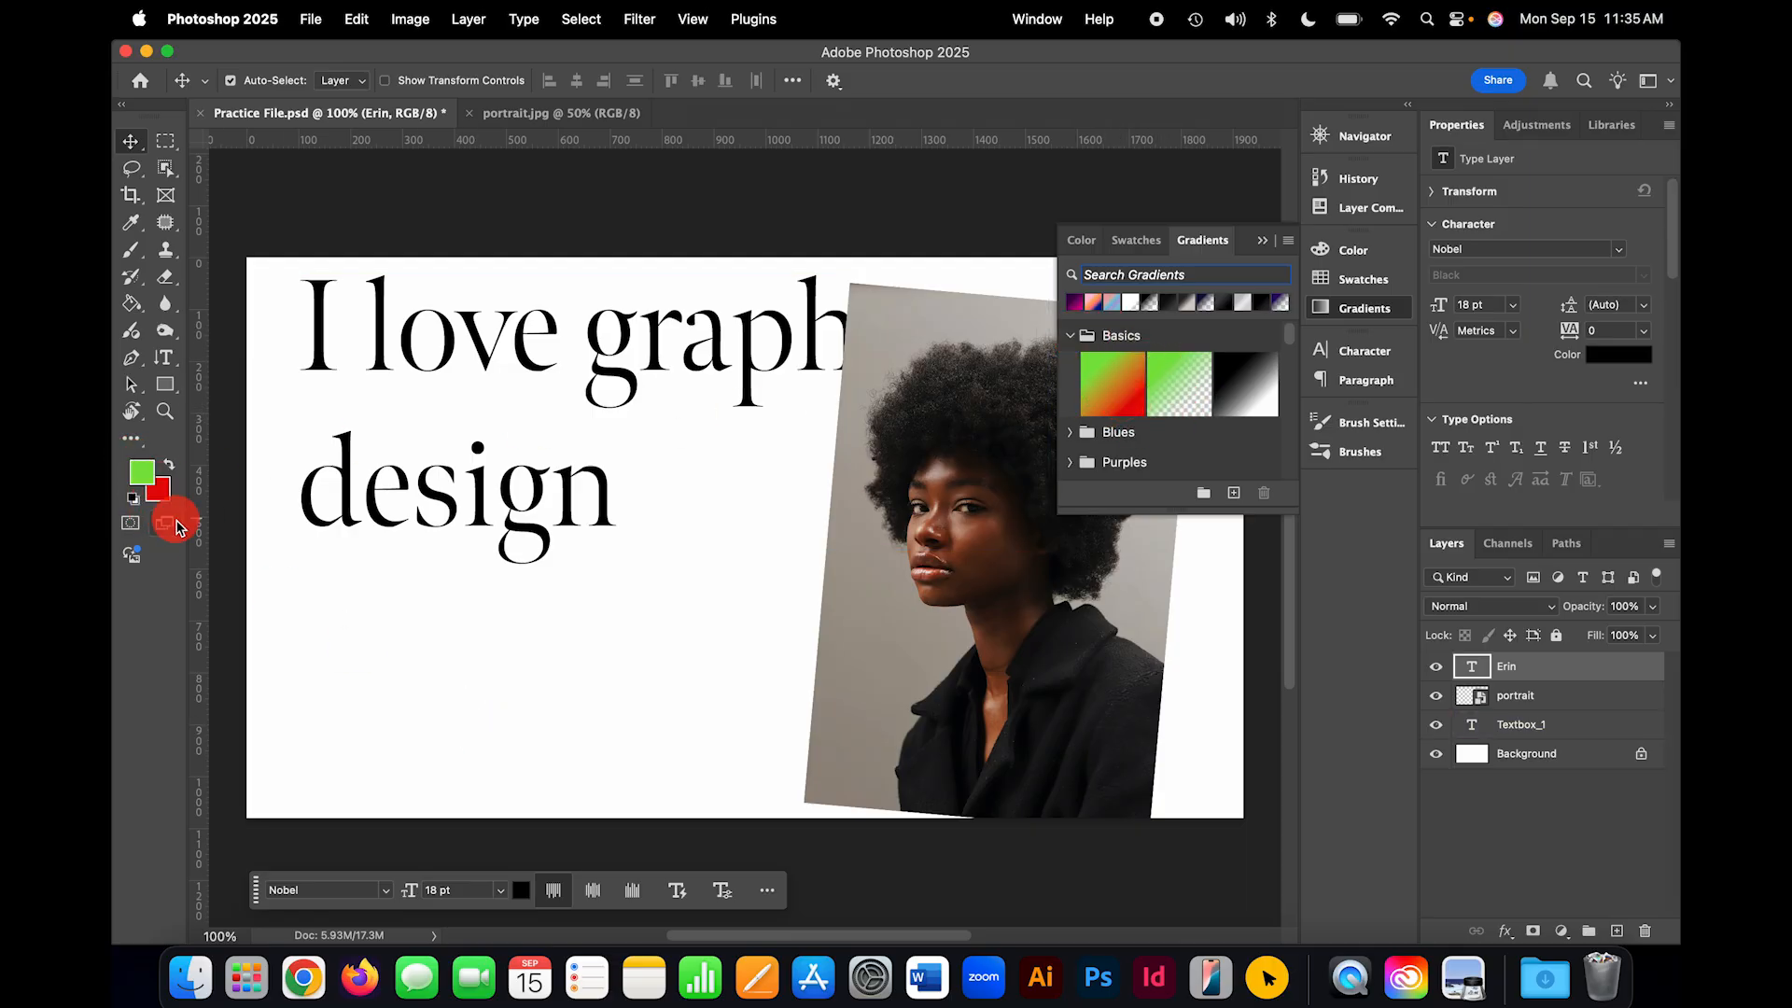
Step: Set the foreground color to a deep saturated blue with a hue of 233°
click(143, 478)
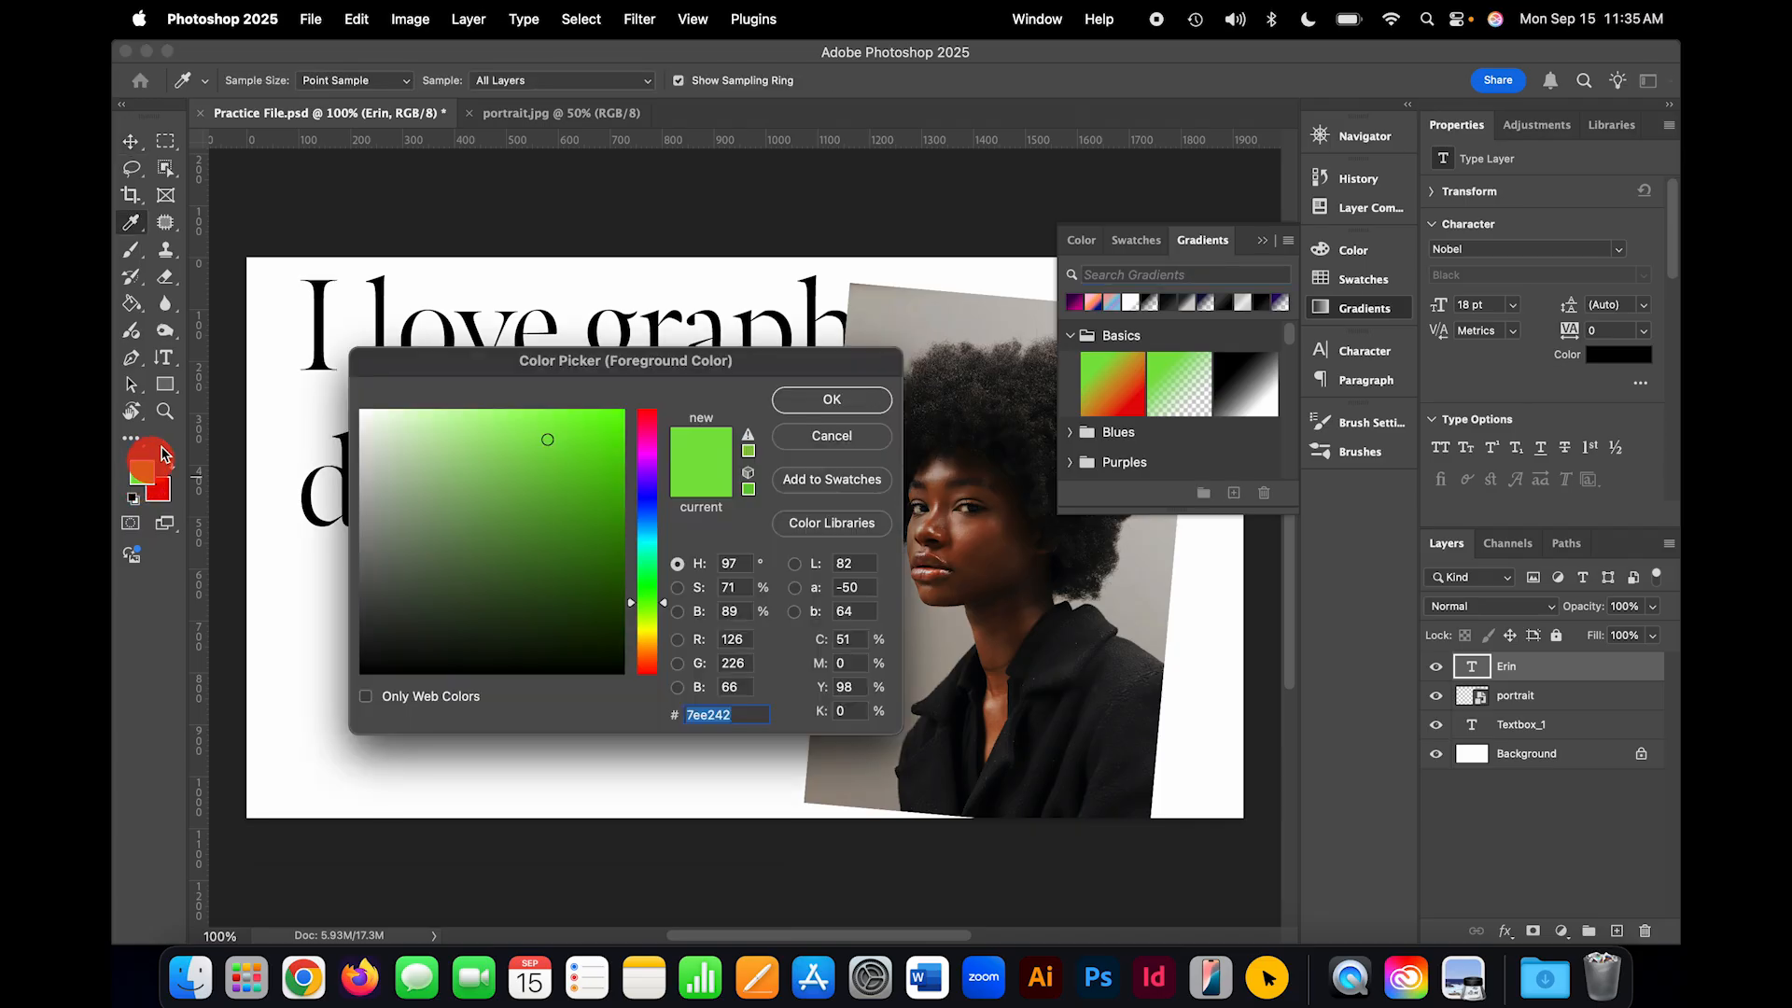
click(649, 503)
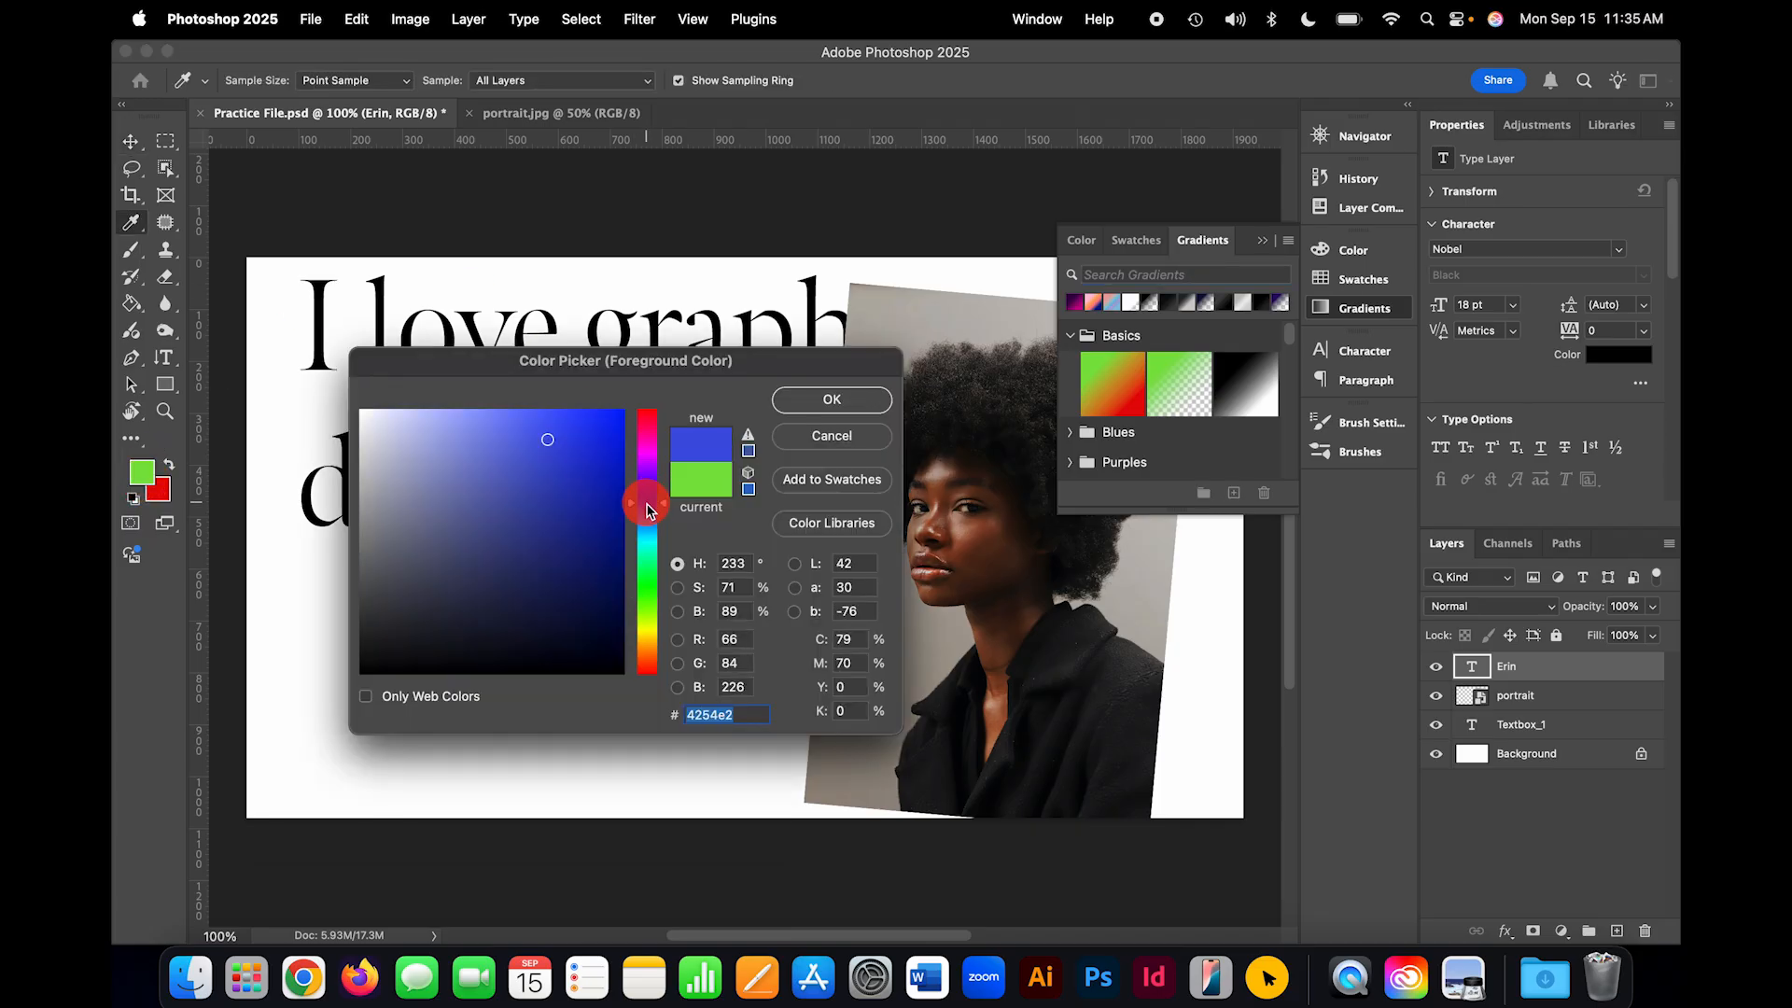
click(593, 463)
click(840, 398)
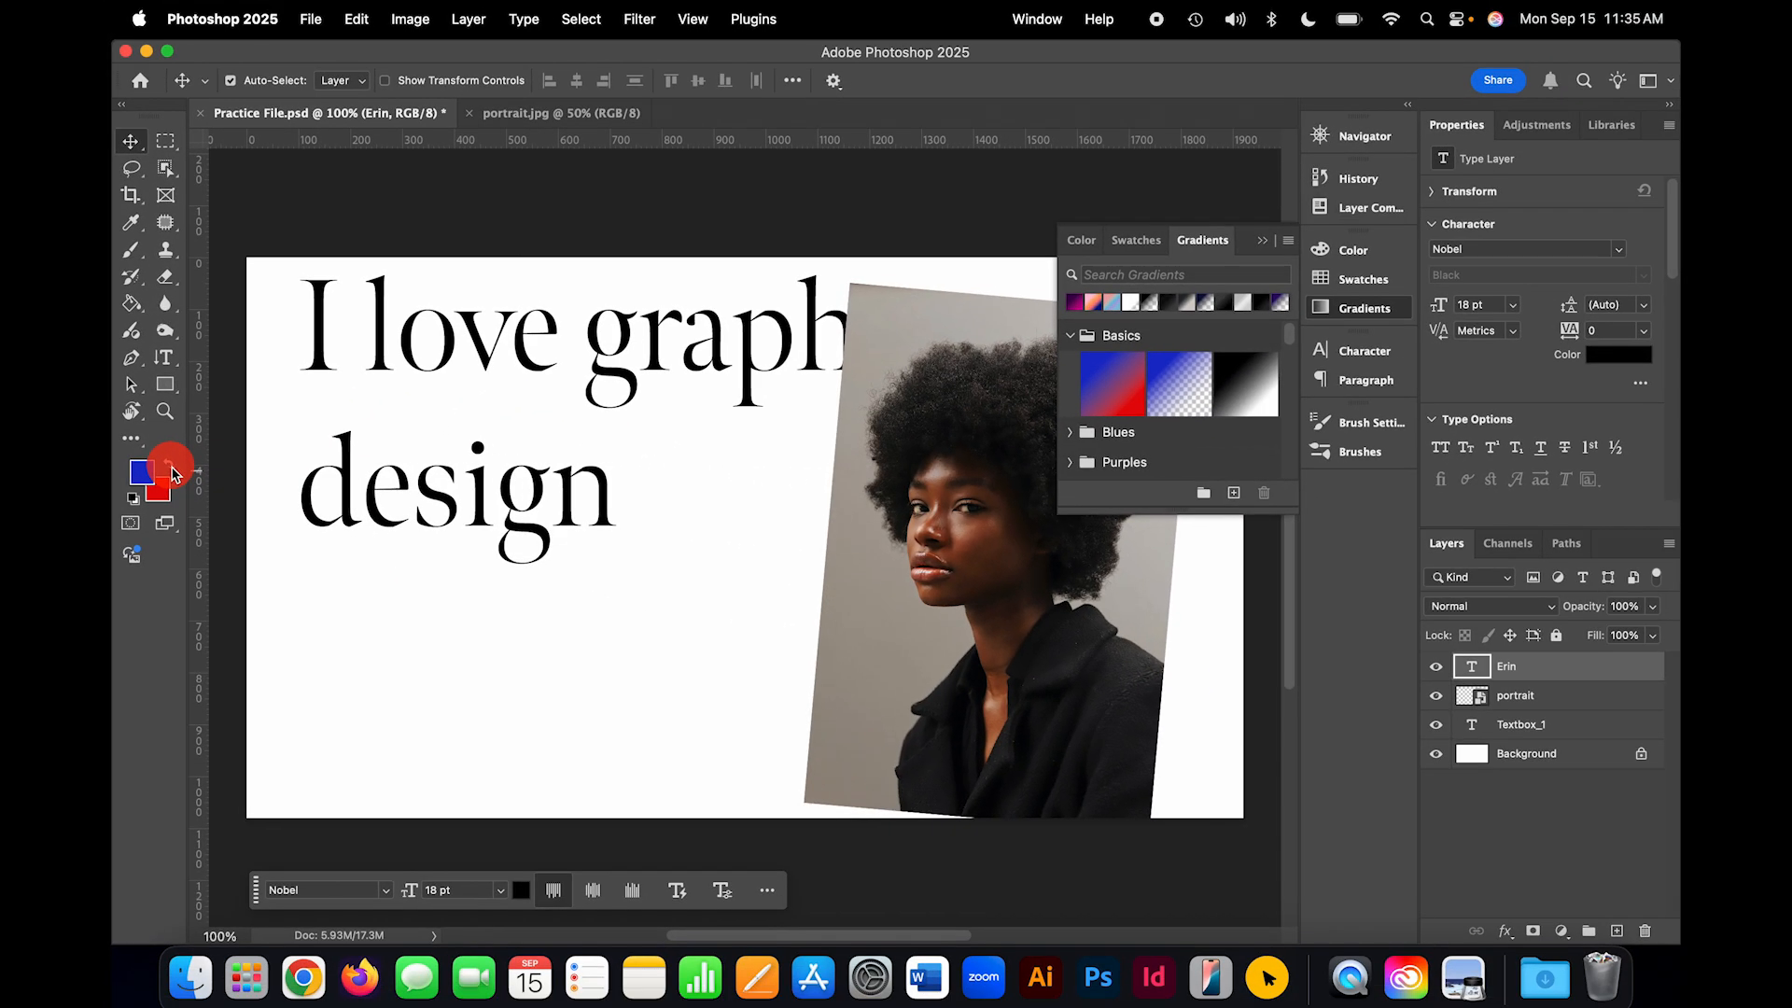
Step: Swap the foreground and background colors so red is the foreground and blue the background, and hide the gradient presets
click(170, 466)
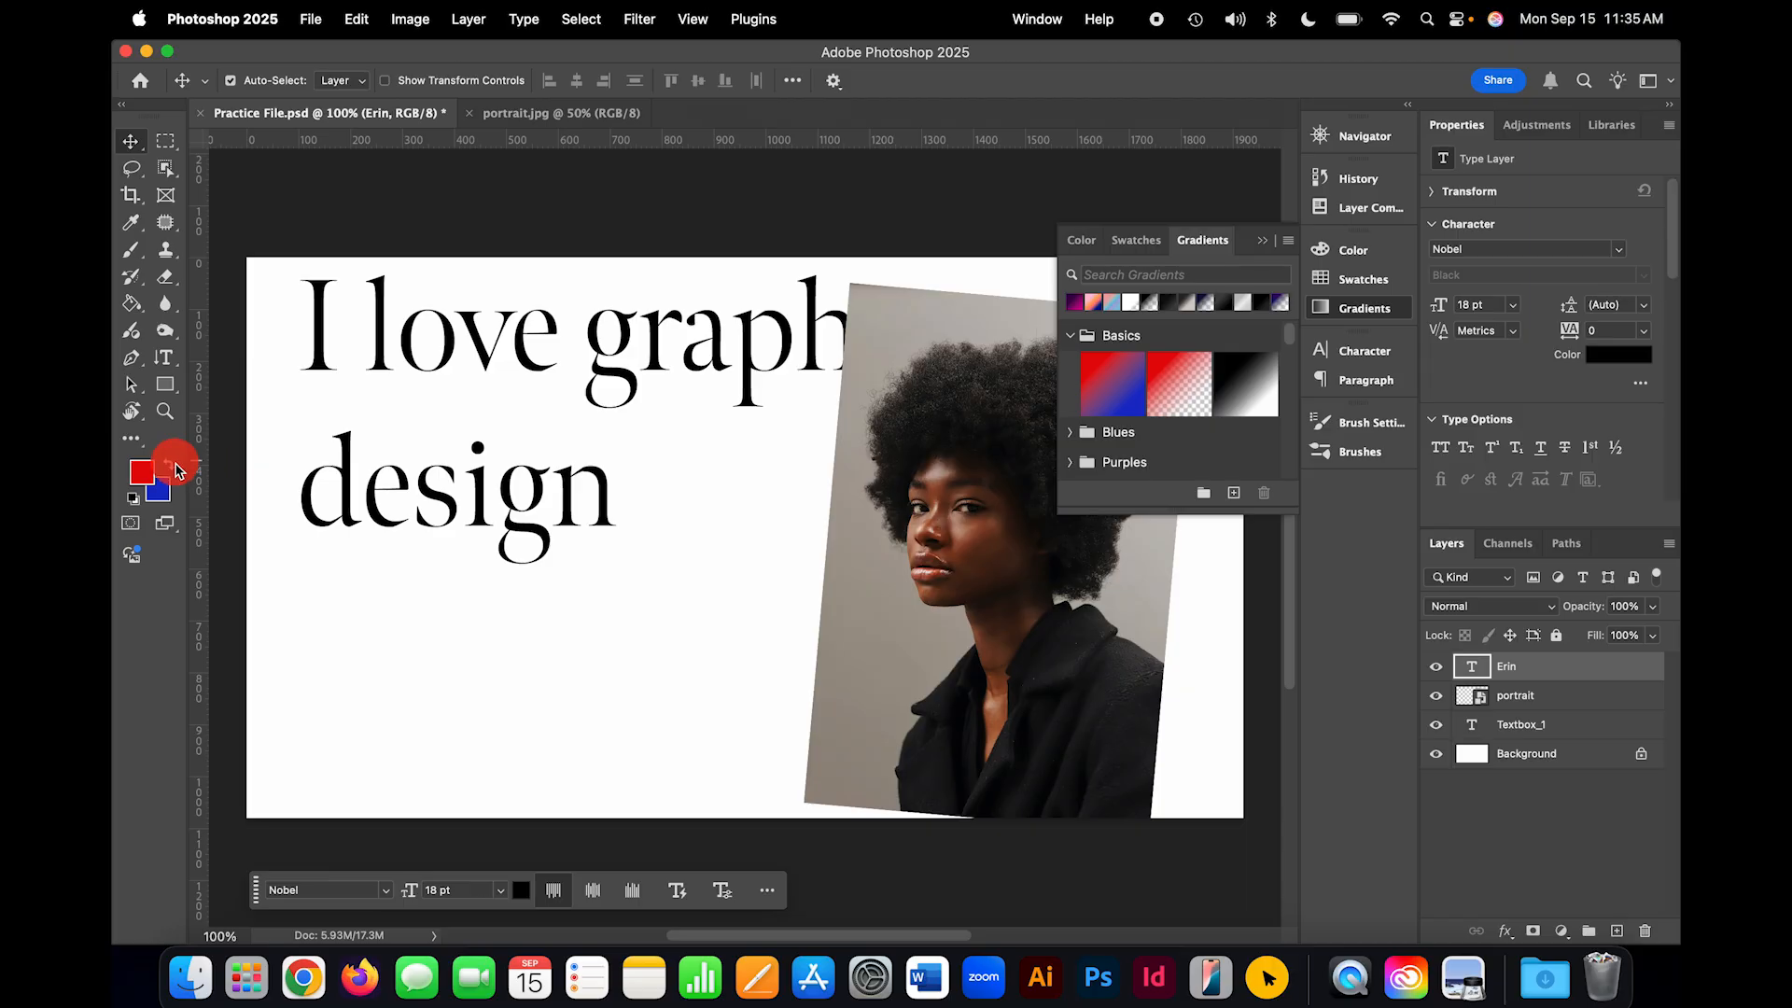
click(171, 465)
click(171, 466)
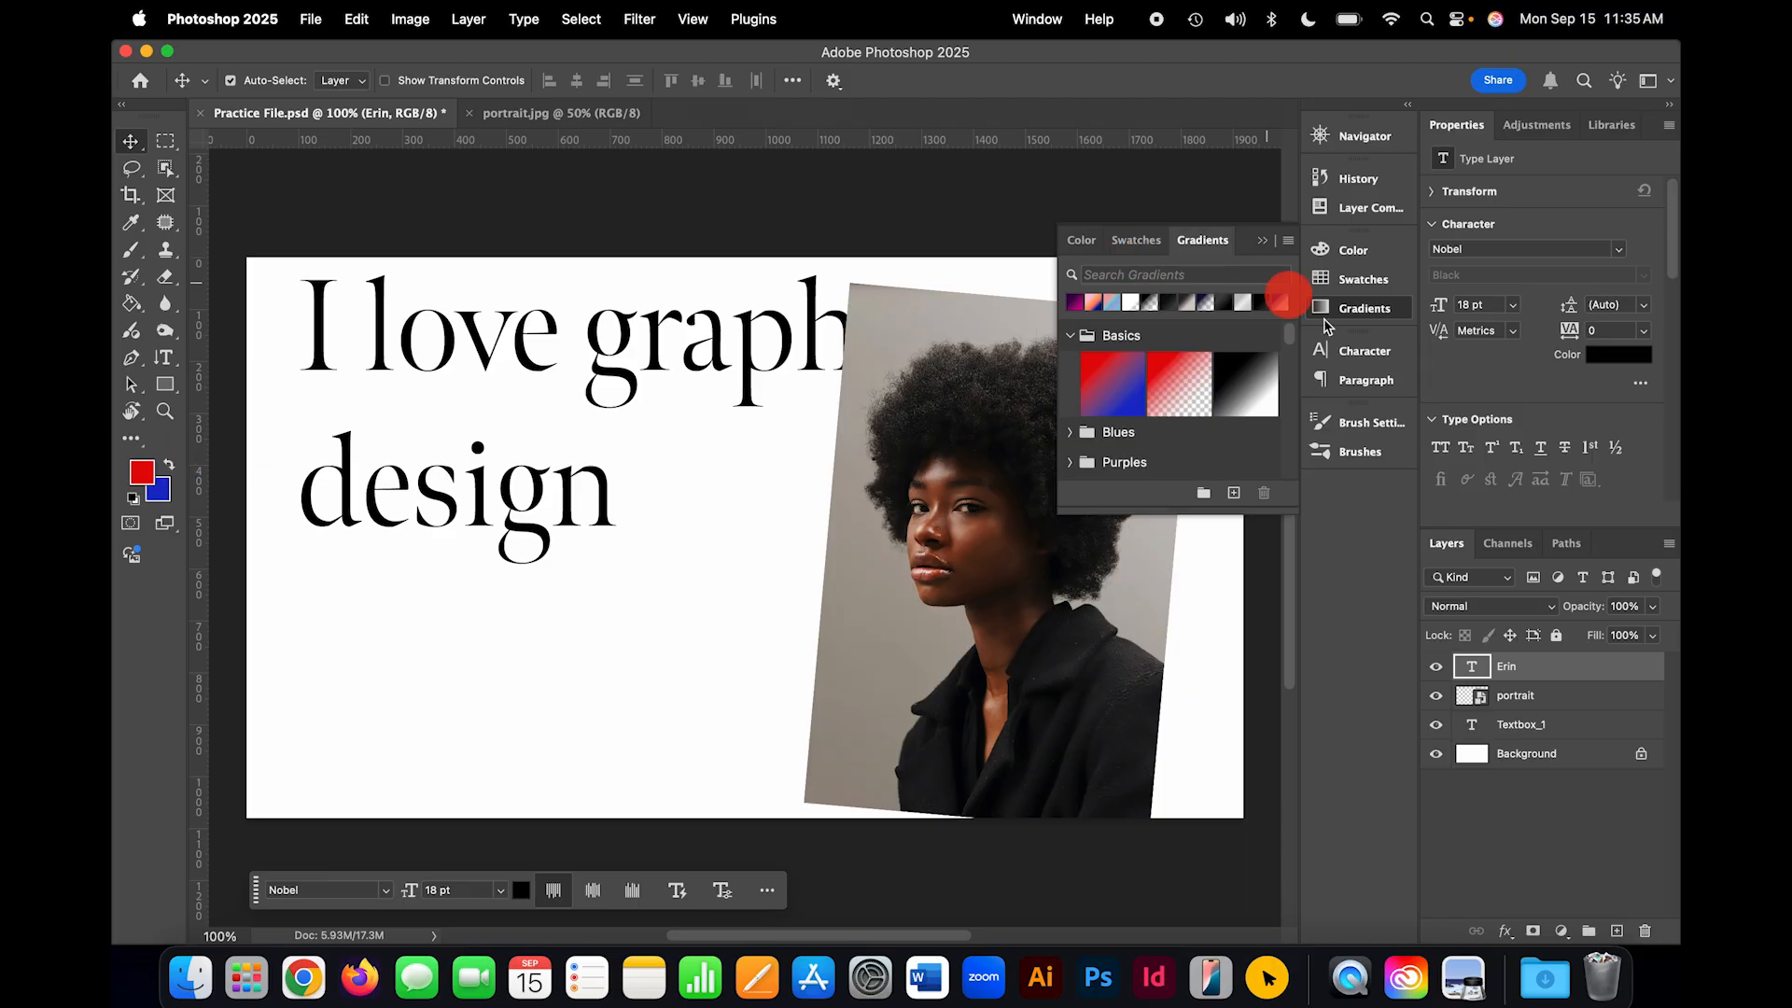
click(1355, 317)
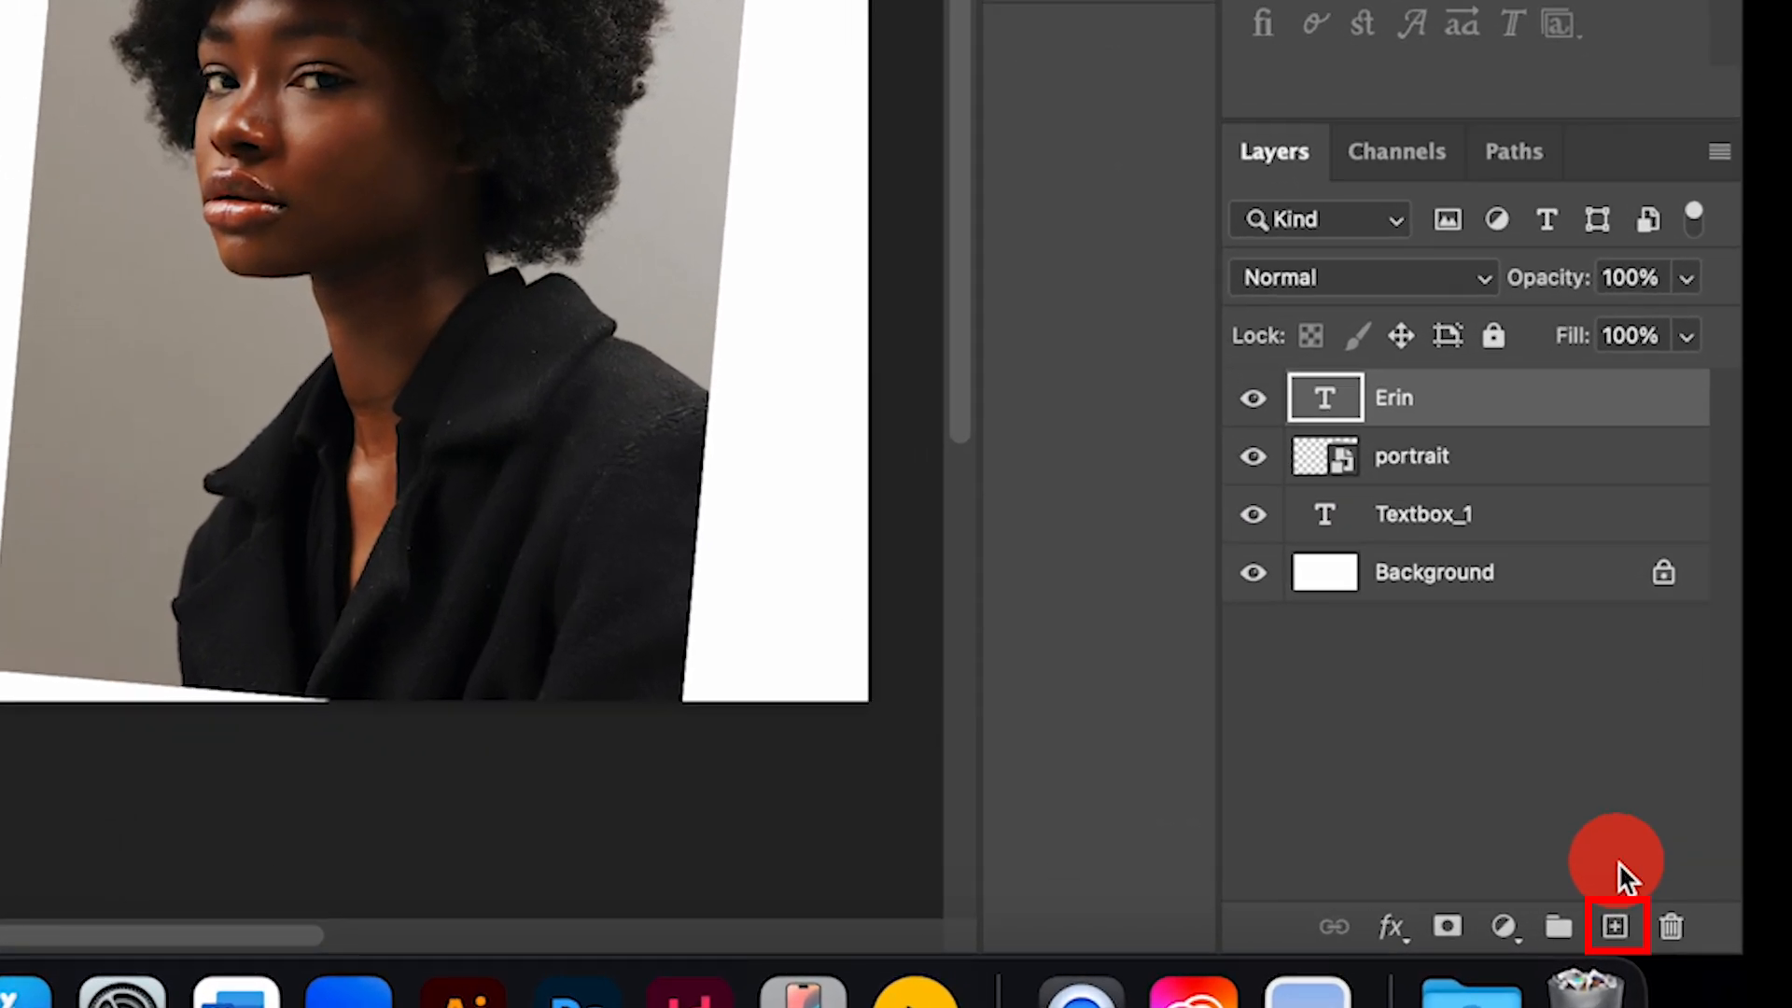
Step: Create a new layer above the Erin text layer and name it color
click(1620, 928)
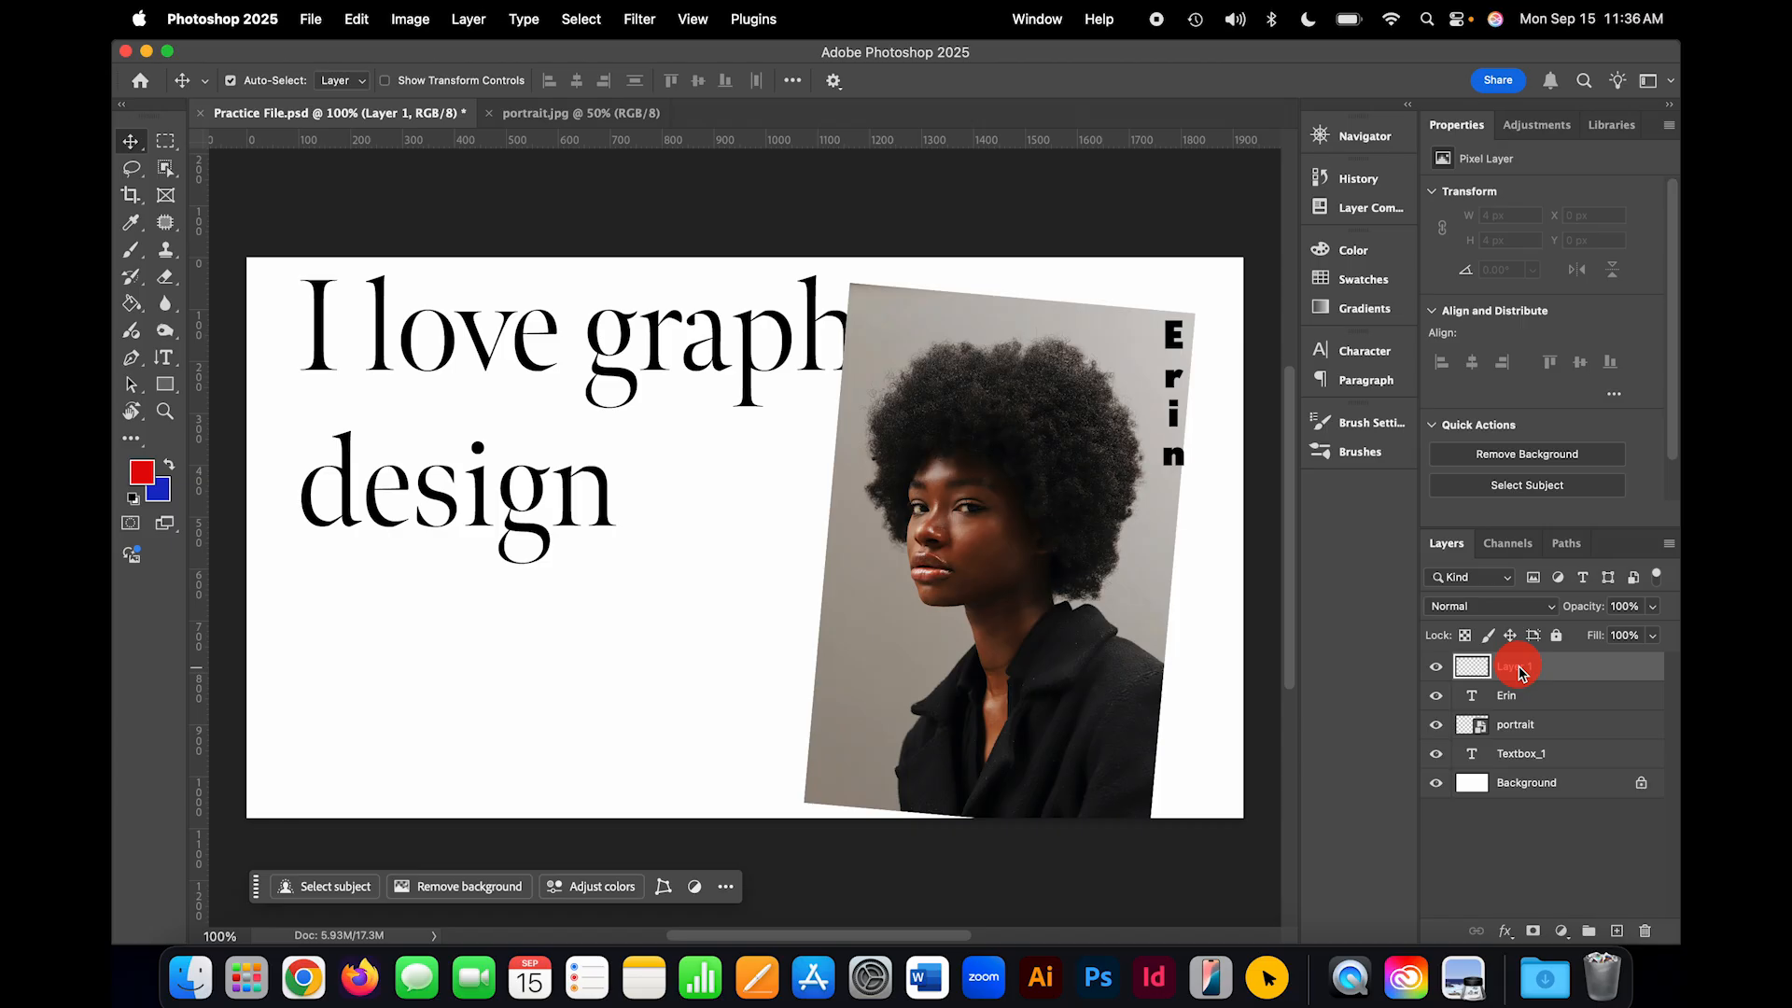
double_click(1518, 664)
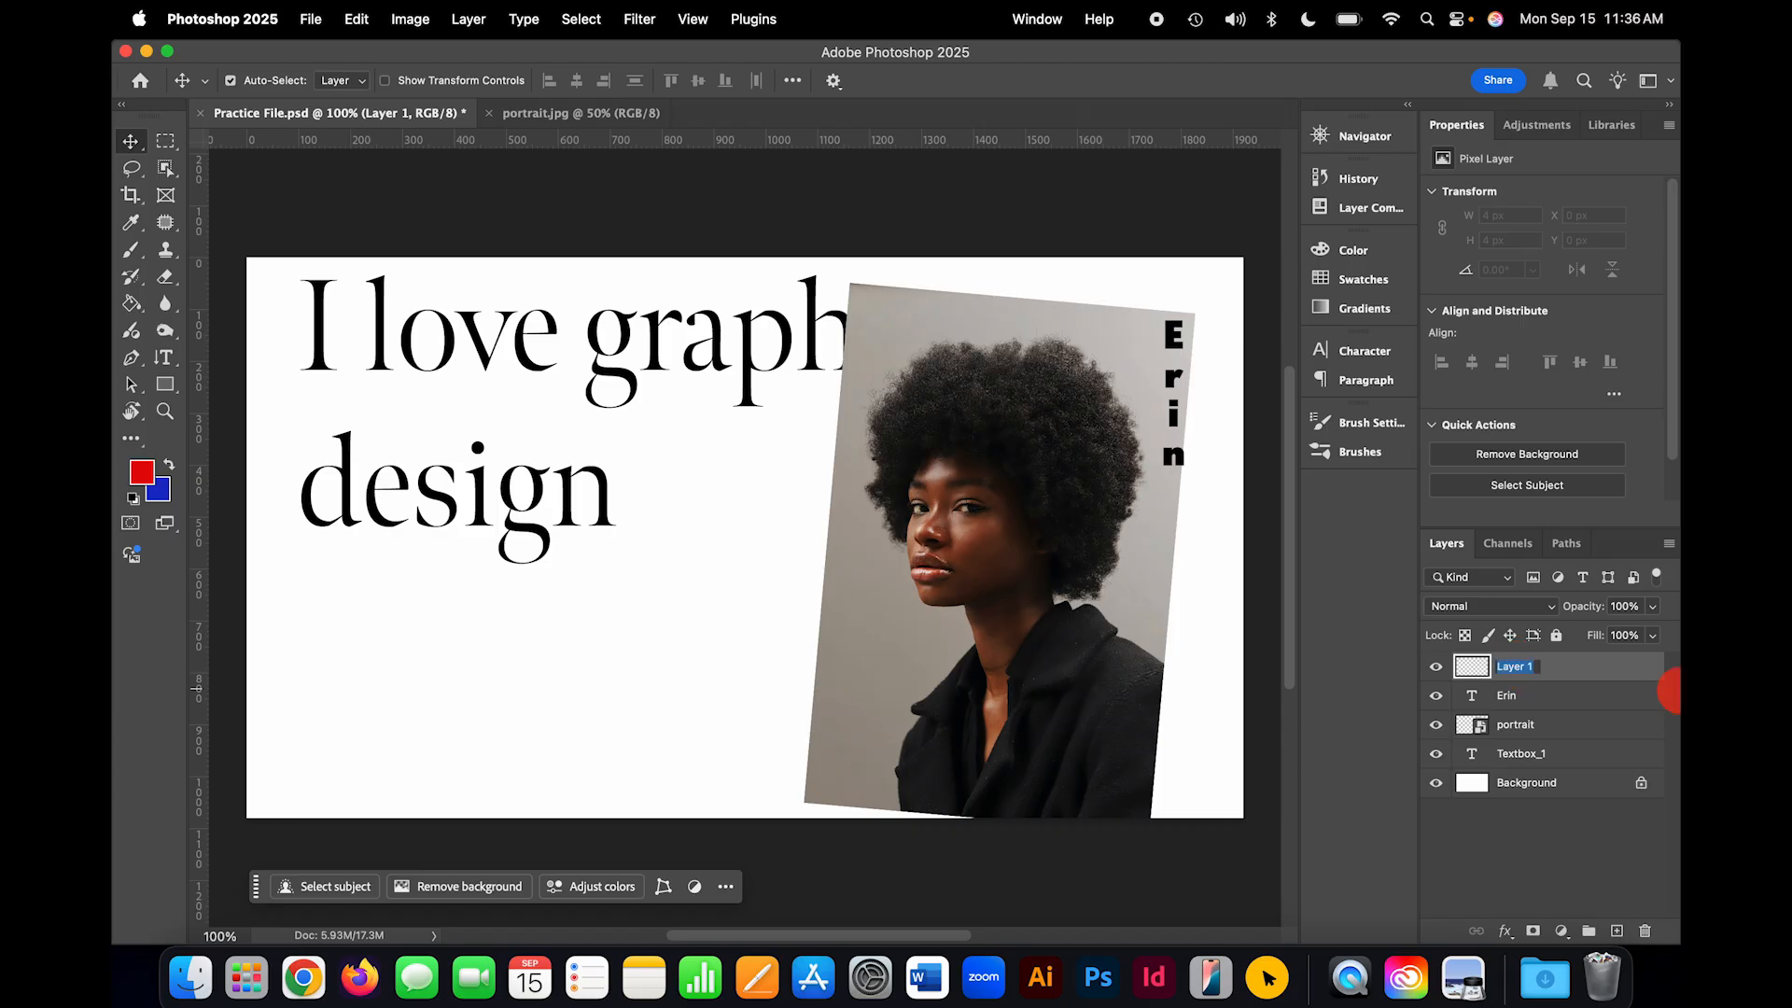
text(color)
key(Return)
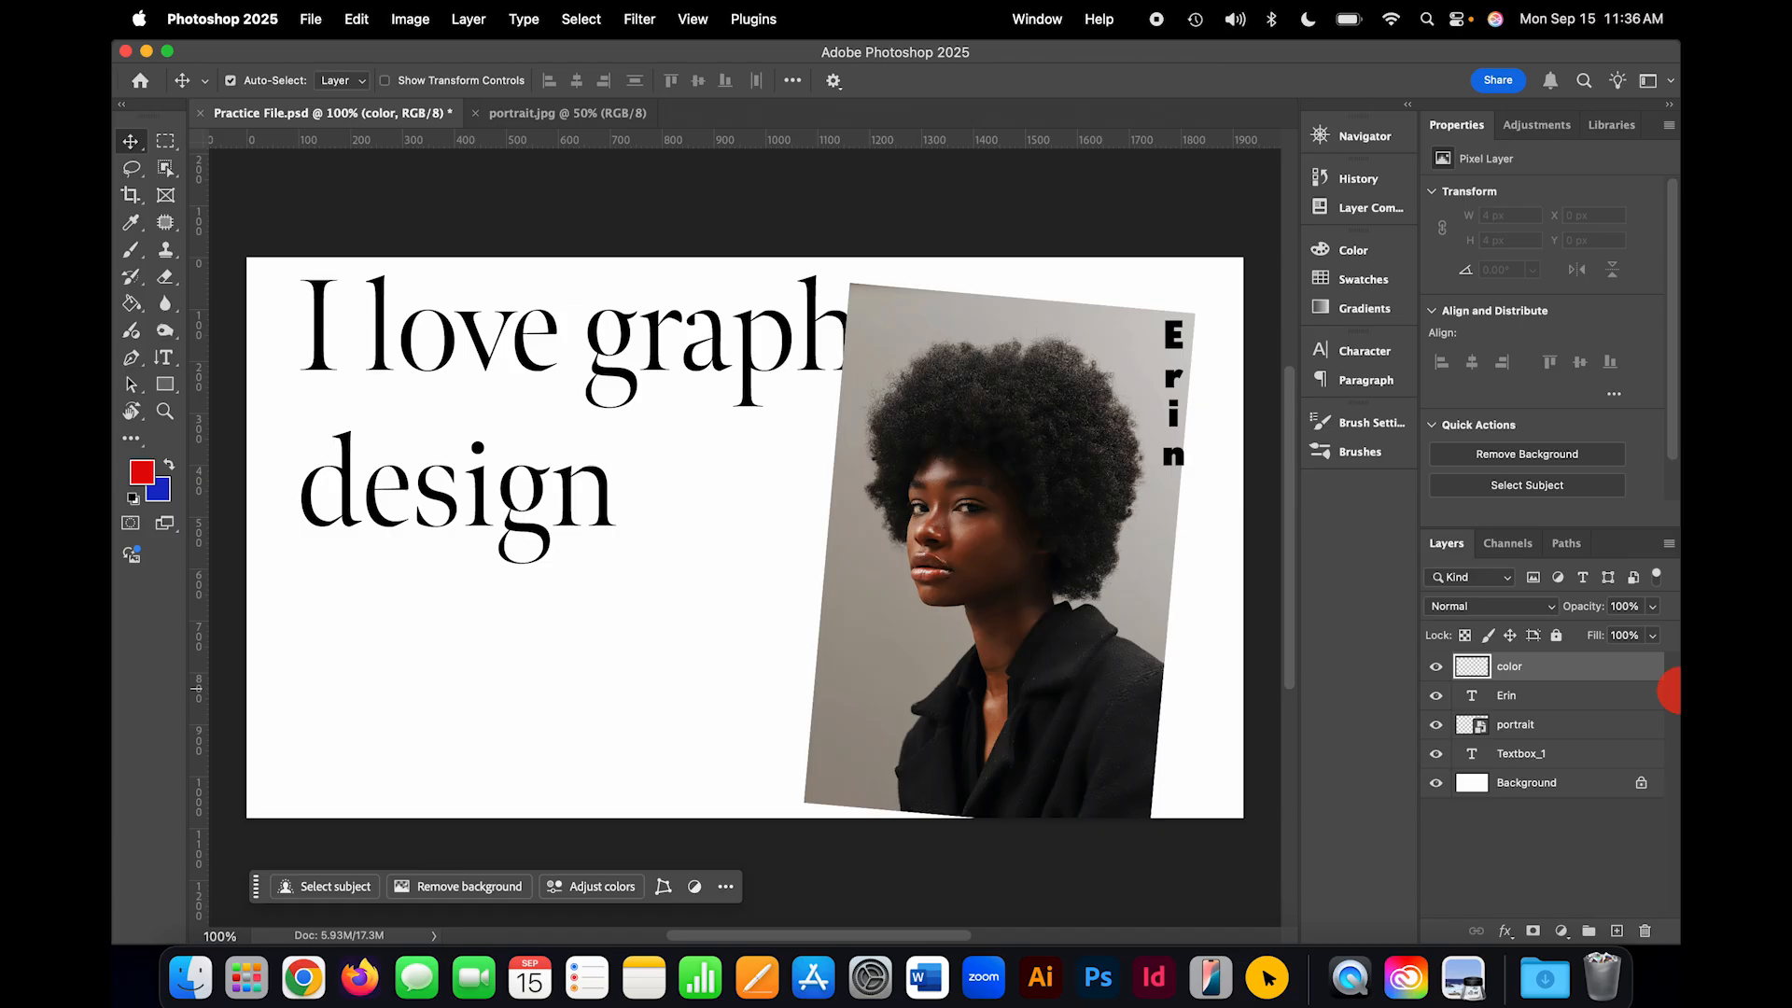
Step: Fill the color layer with the red foreground color in Normal mode at 100% opacity
click(359, 18)
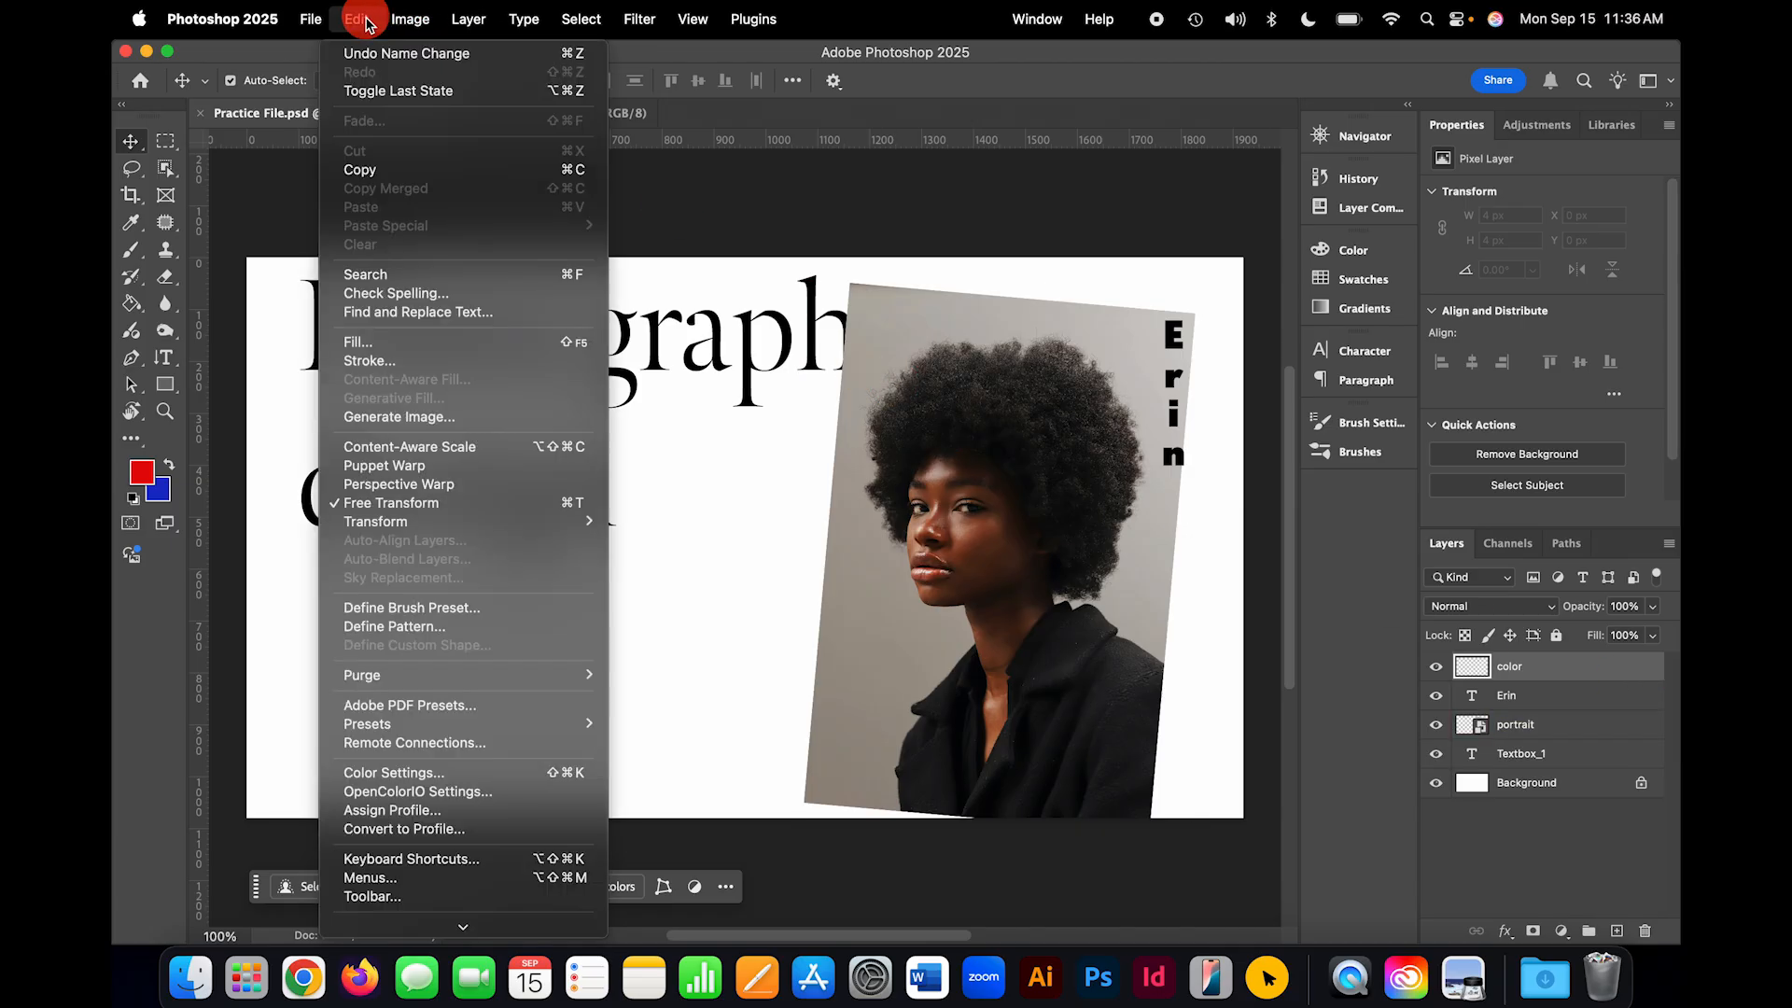
click(448, 342)
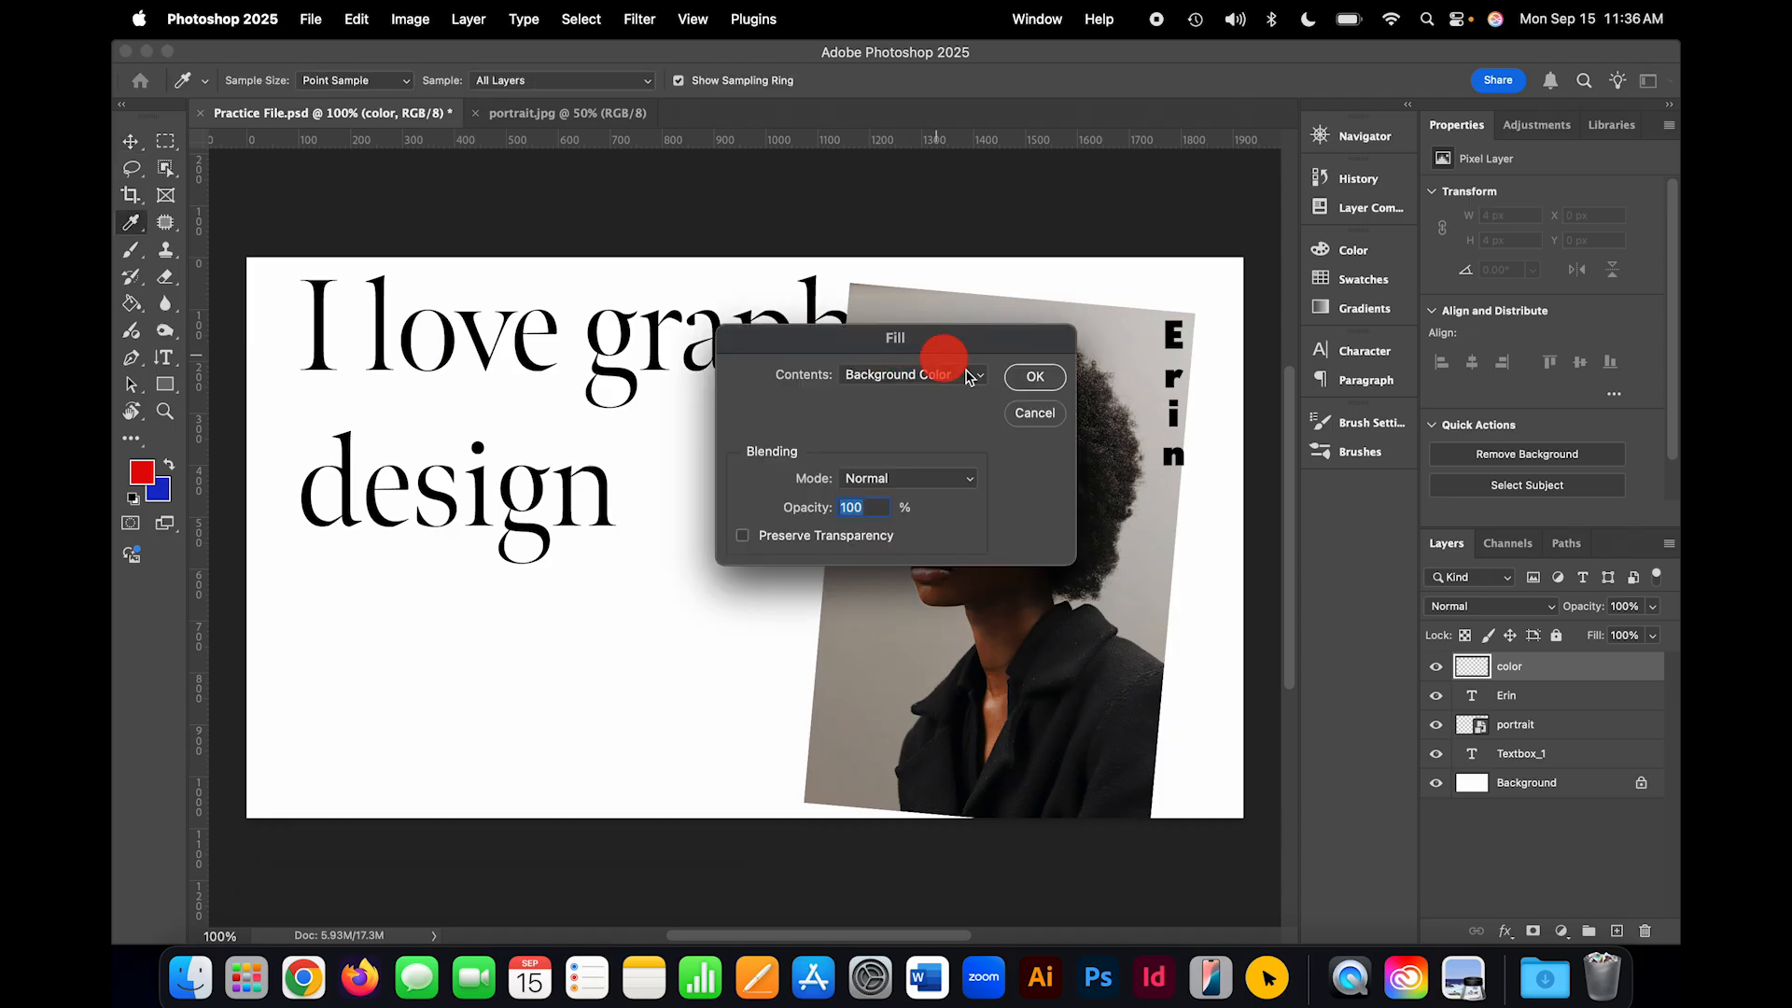
click(969, 376)
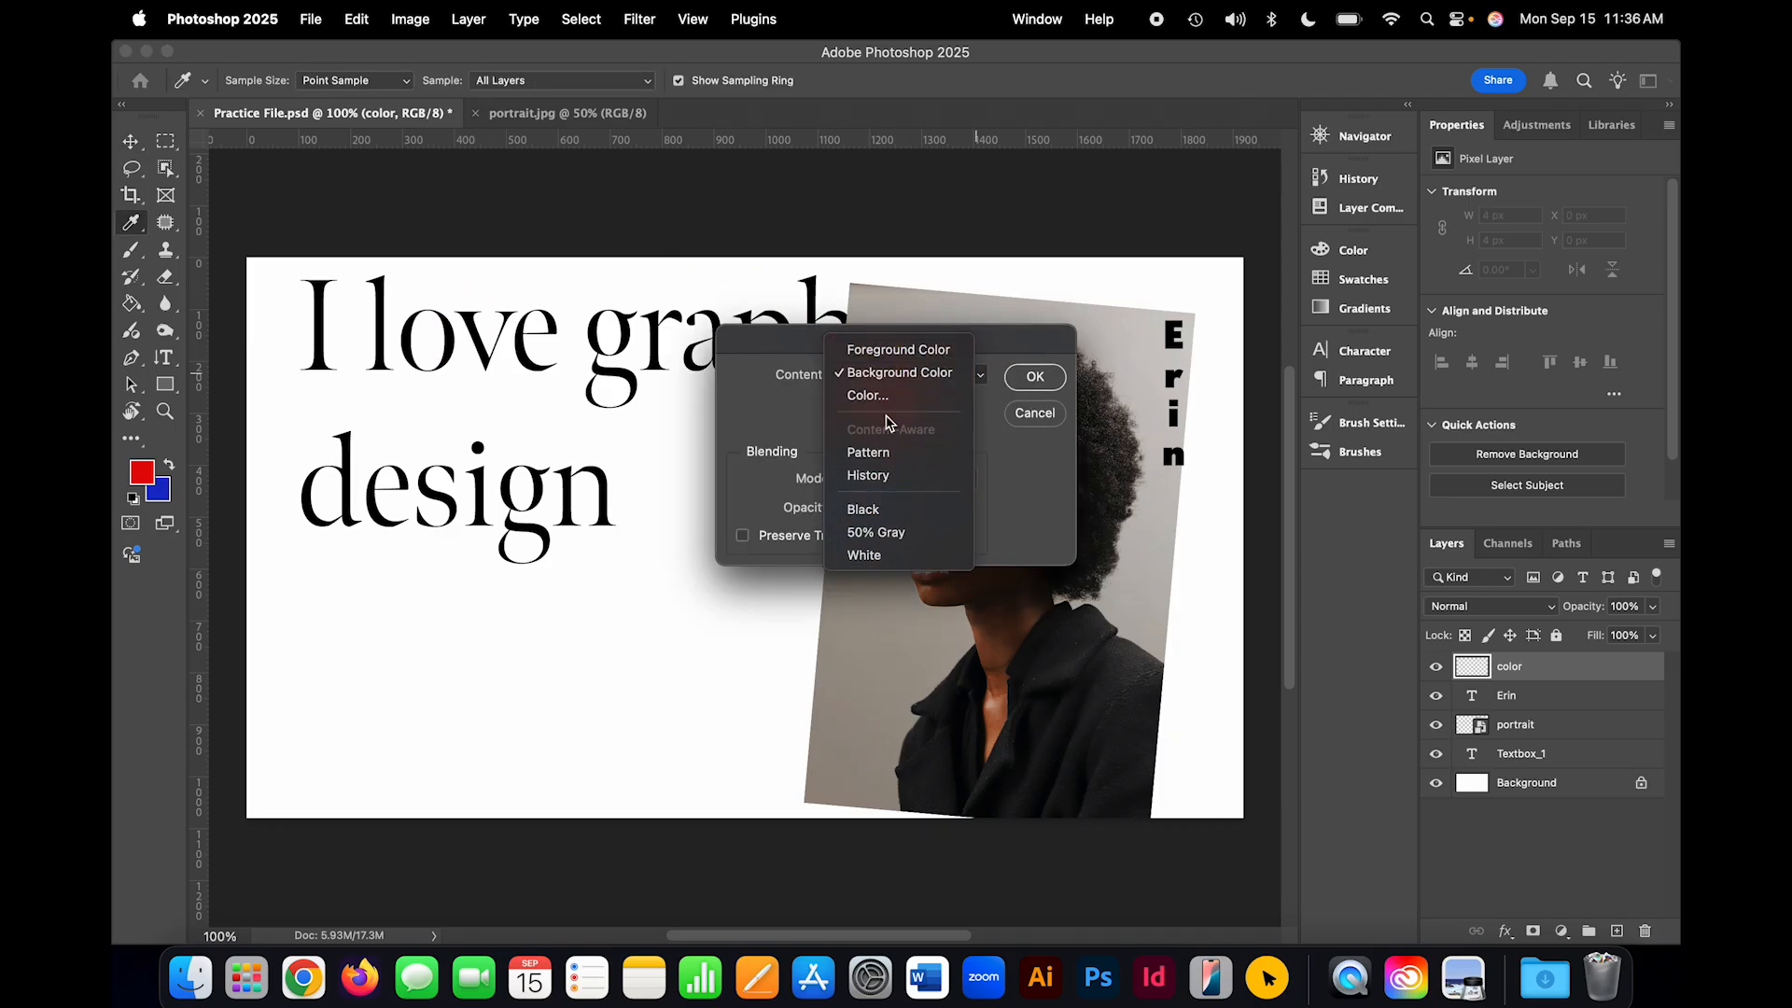
click(901, 355)
click(1038, 379)
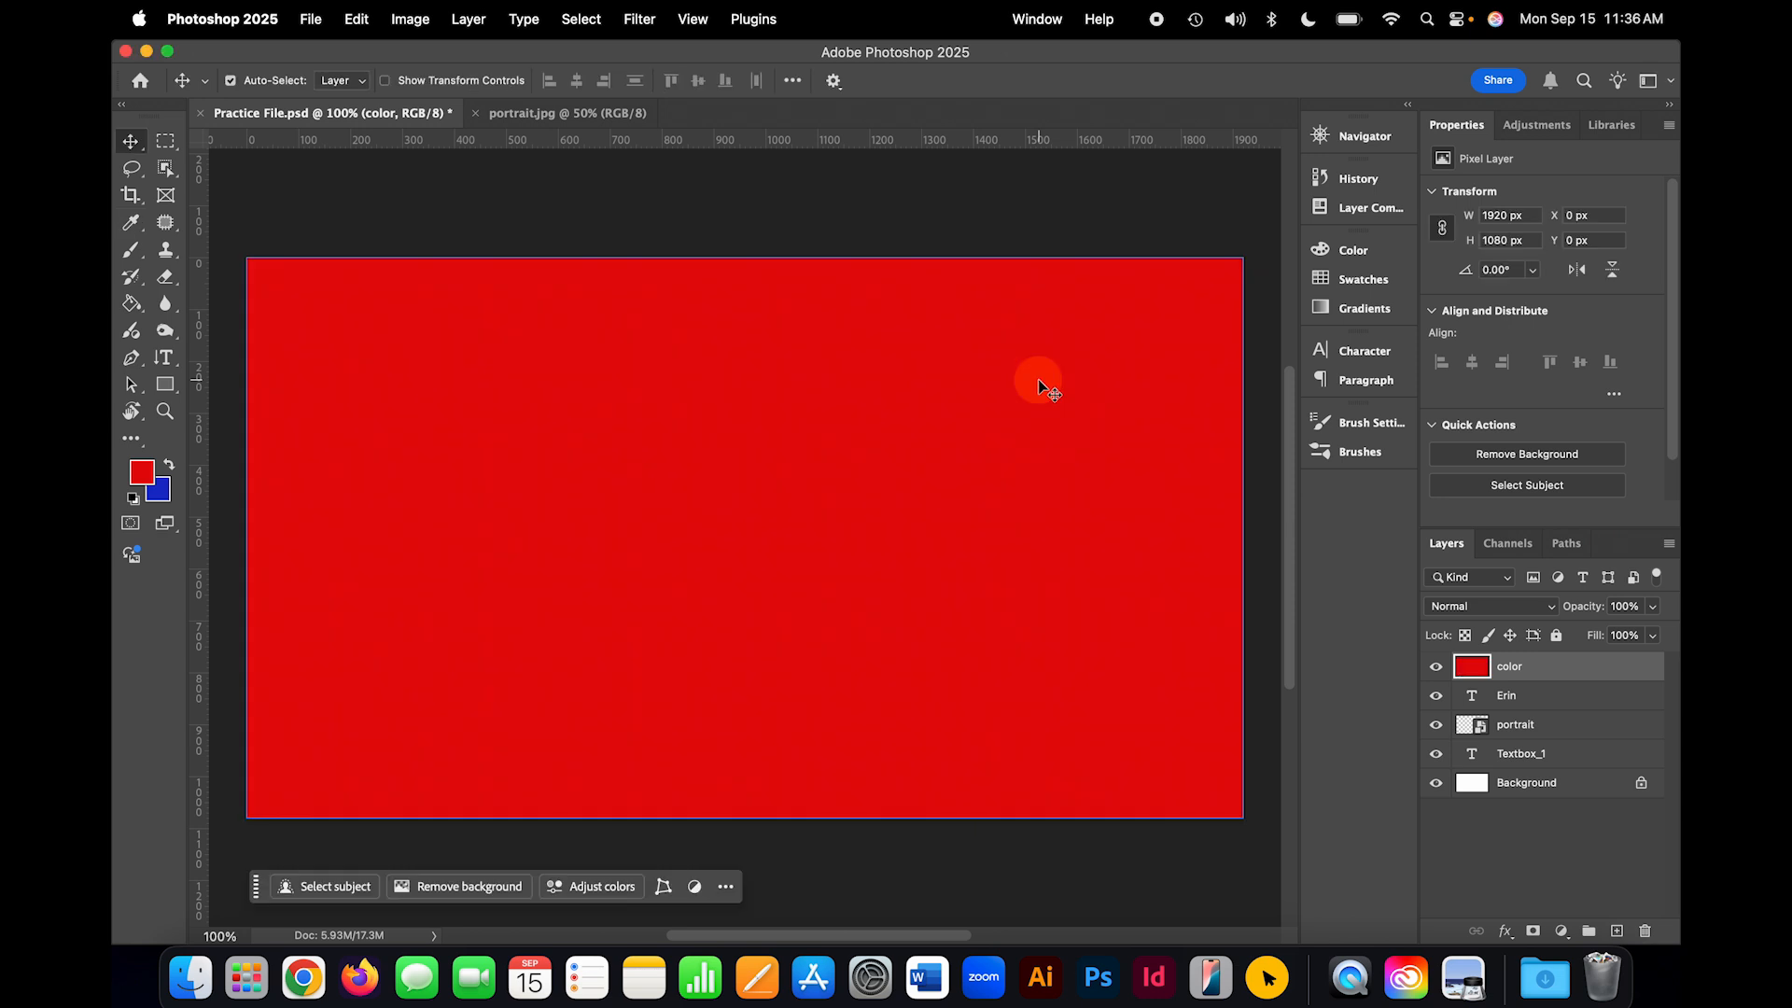
Step: Move the color layer directly above the Background layer and reset the foreground and background colors to black and white
click(1600, 674)
drag(1599, 672, 1596, 752)
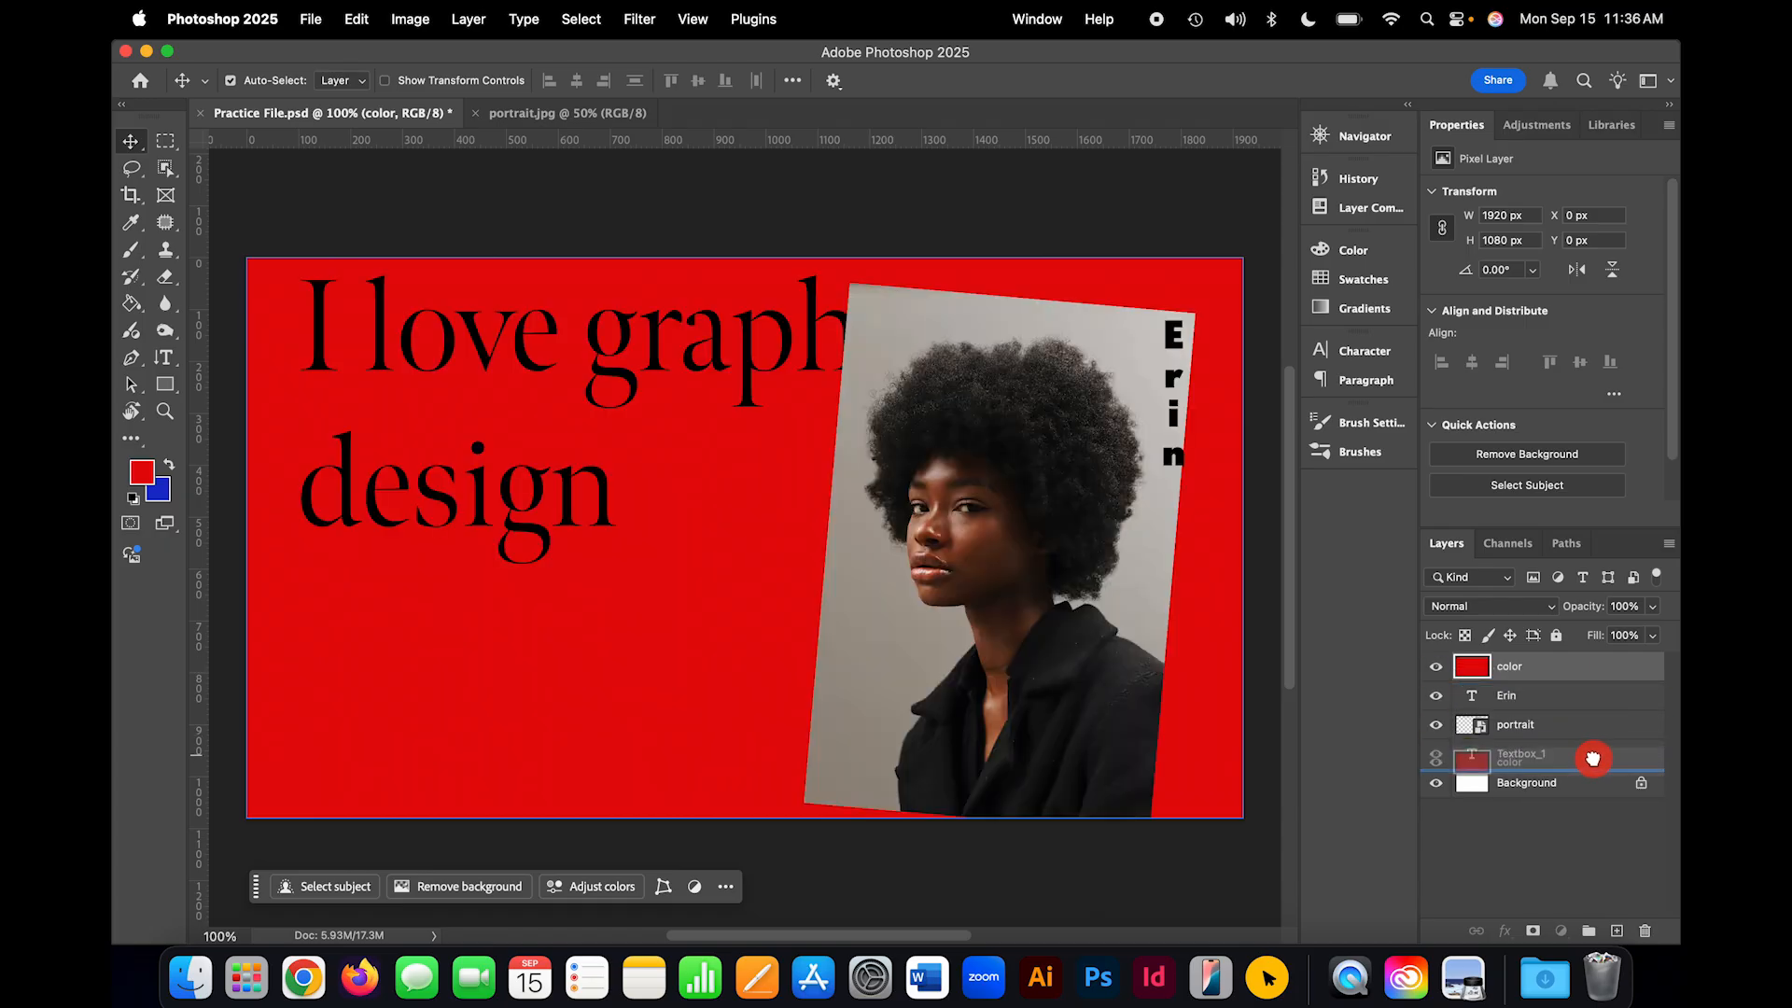
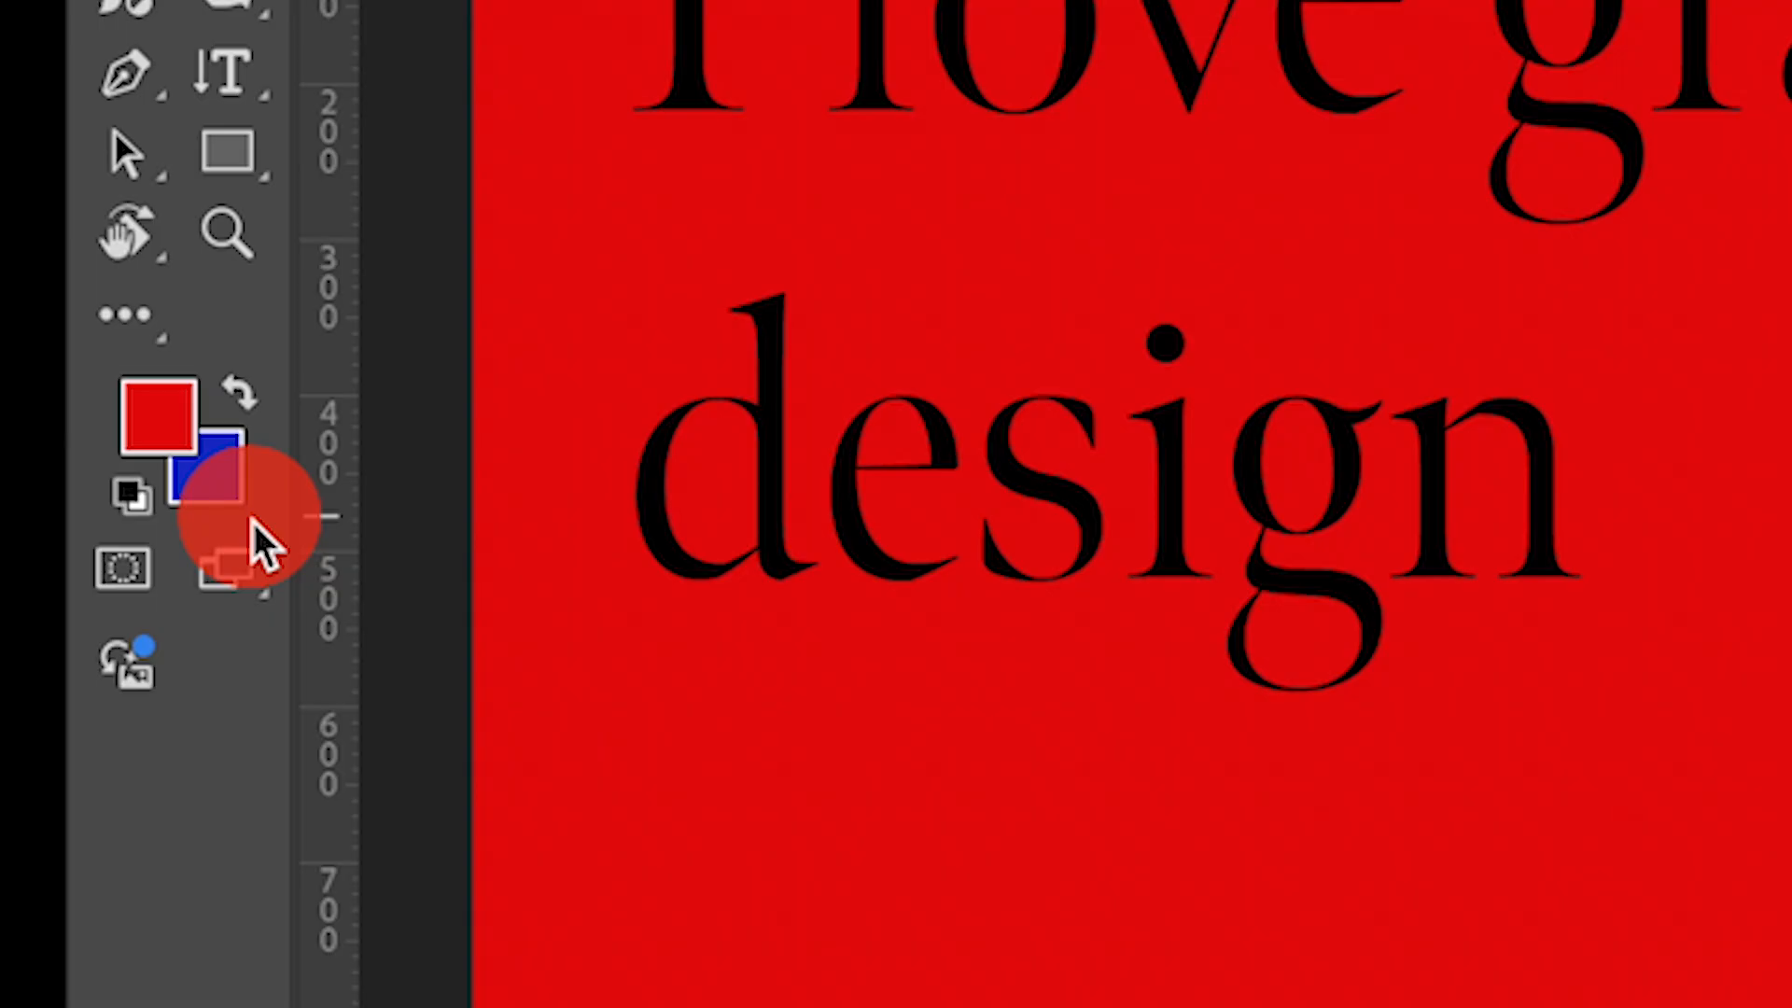
click(130, 496)
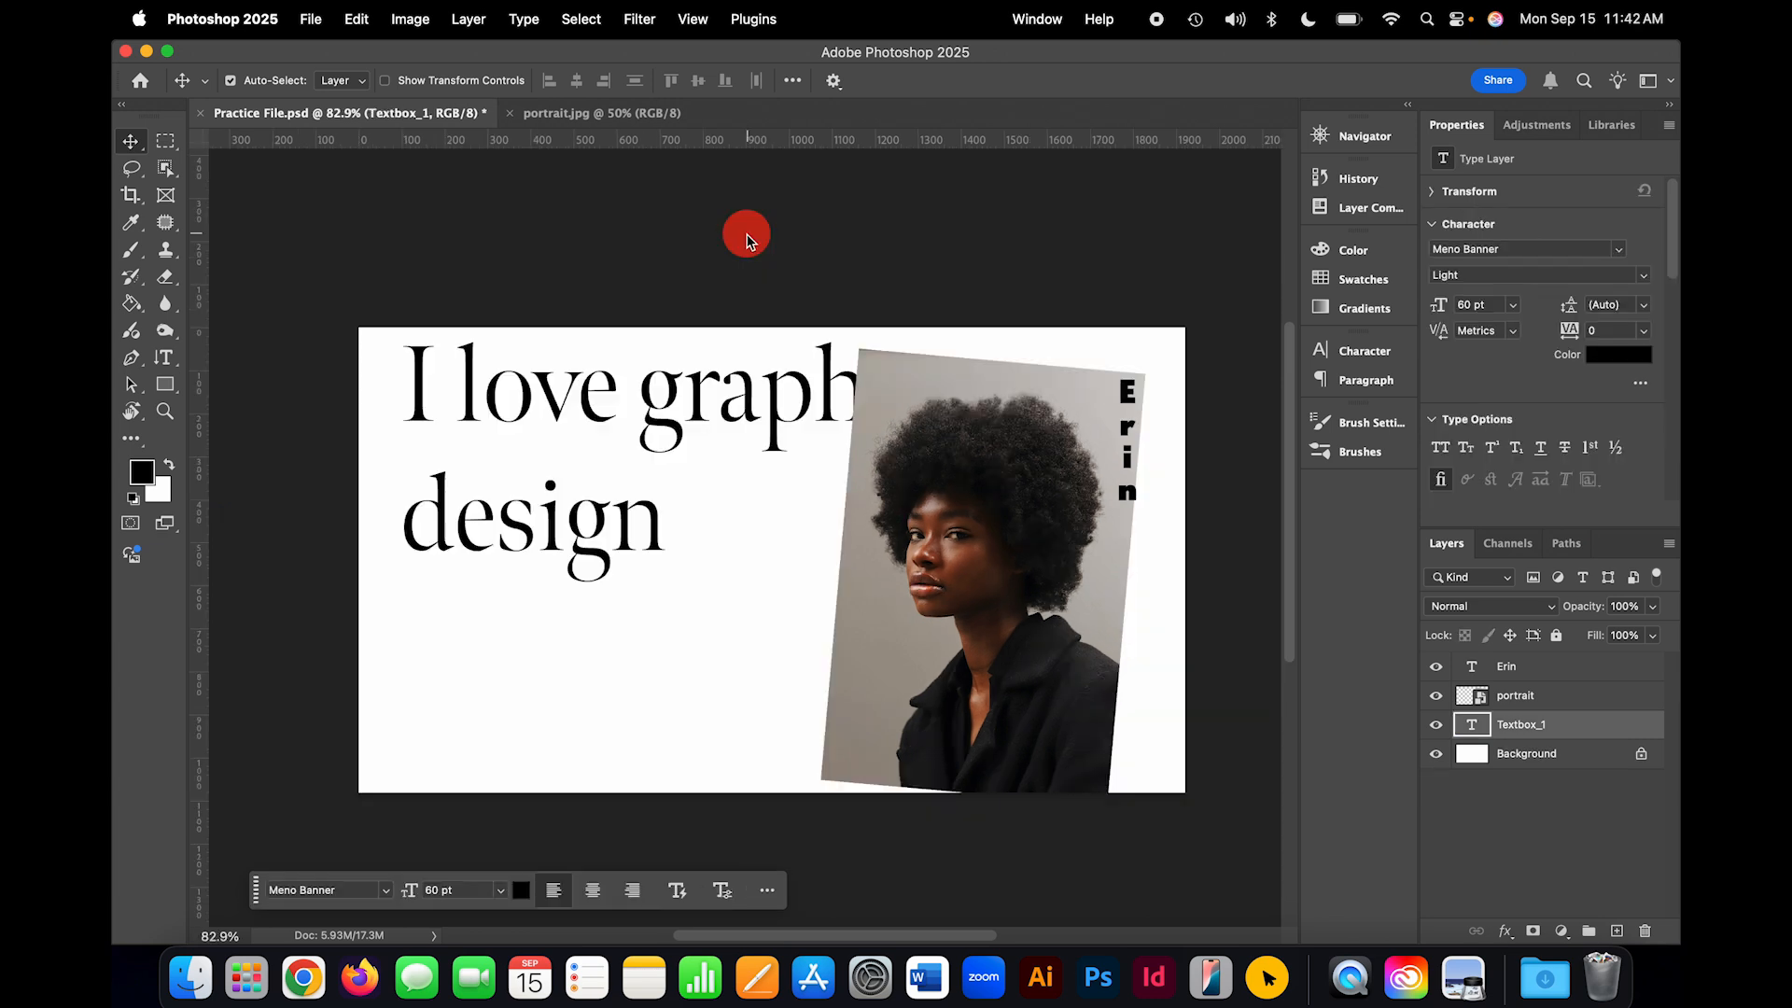
Step: Pan horizontally and vertically around the practice design to view it at different positions in the document window
scroll(758, 252, down, 3)
scroll(757, 252, left, 5)
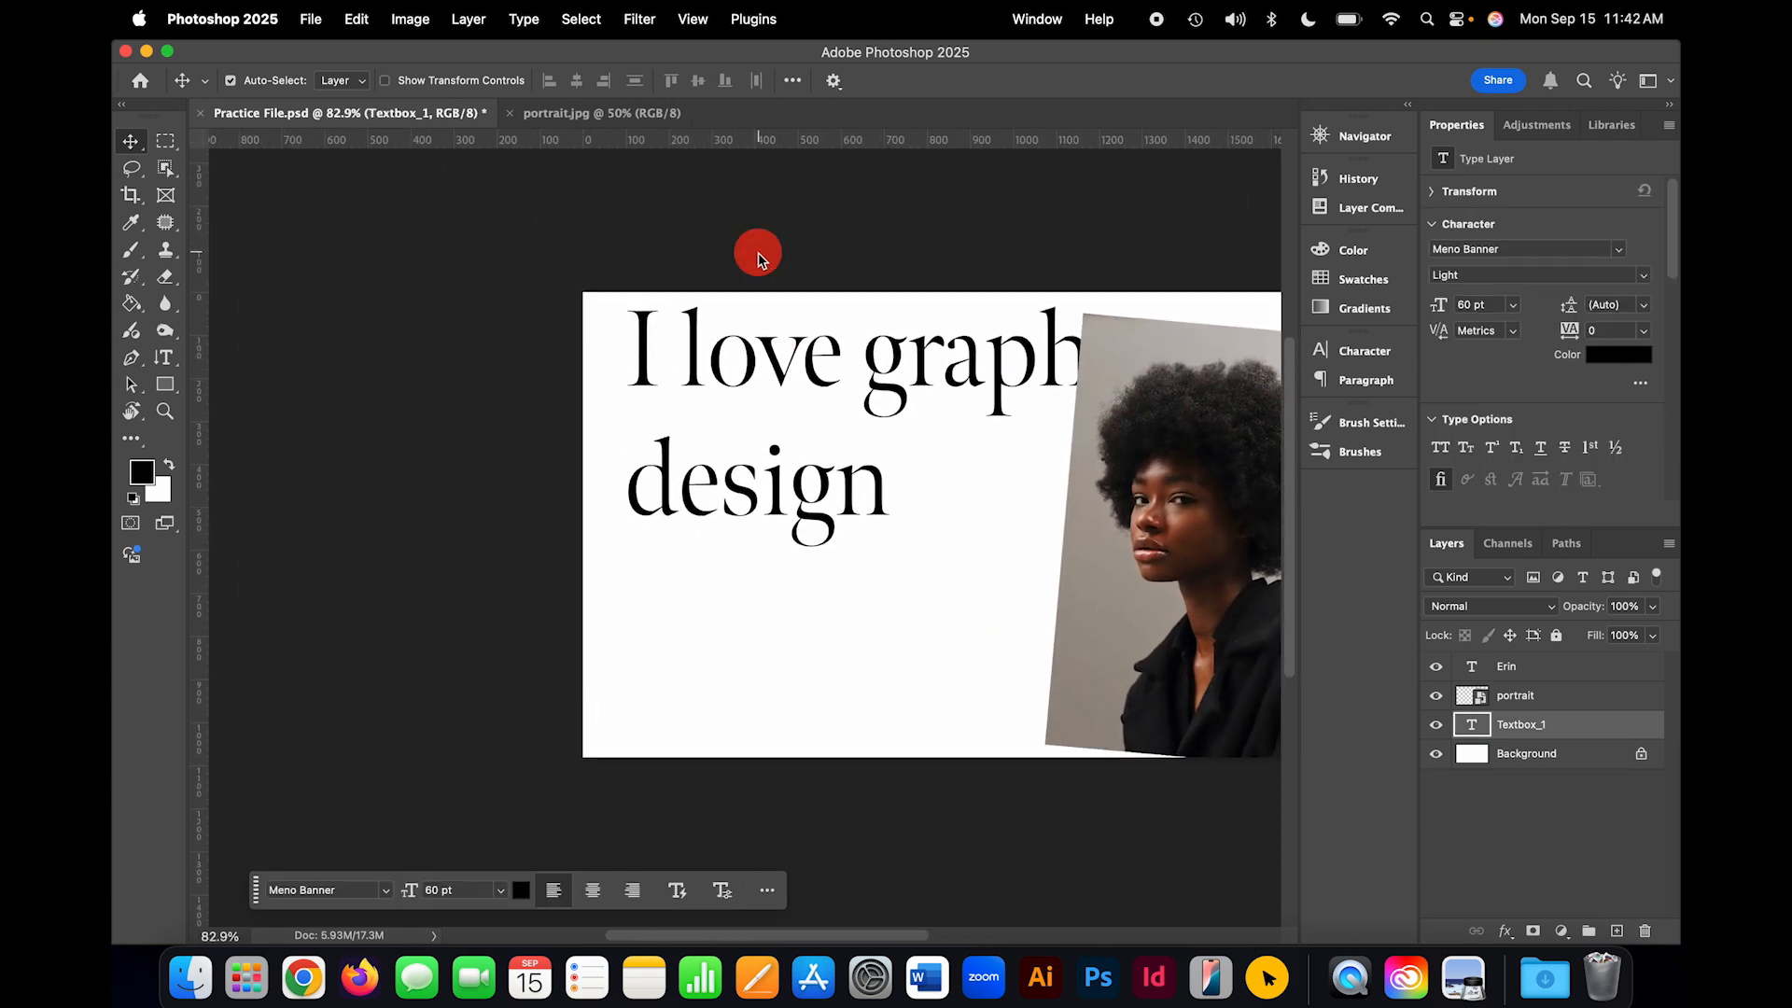
scroll(758, 252, right, 2)
scroll(757, 252, down, 1)
scroll(758, 252, up, 3)
scroll(757, 248, down, 4)
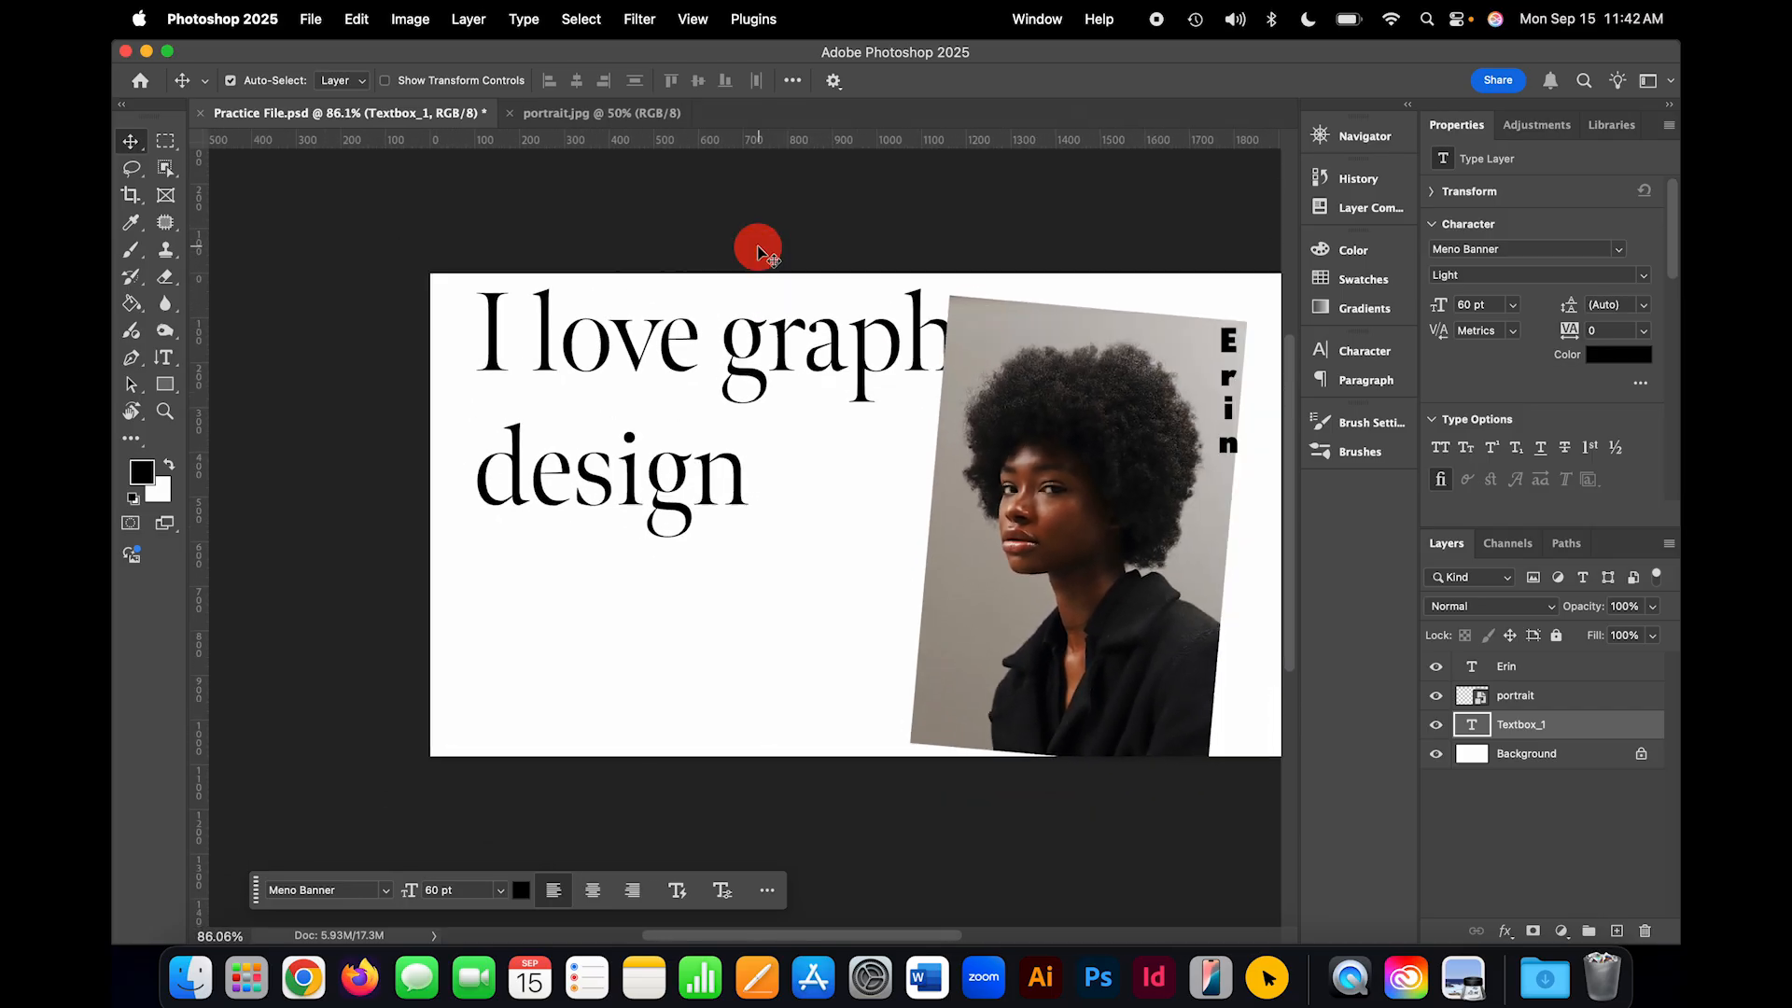
scroll(1070, 285, right, 2)
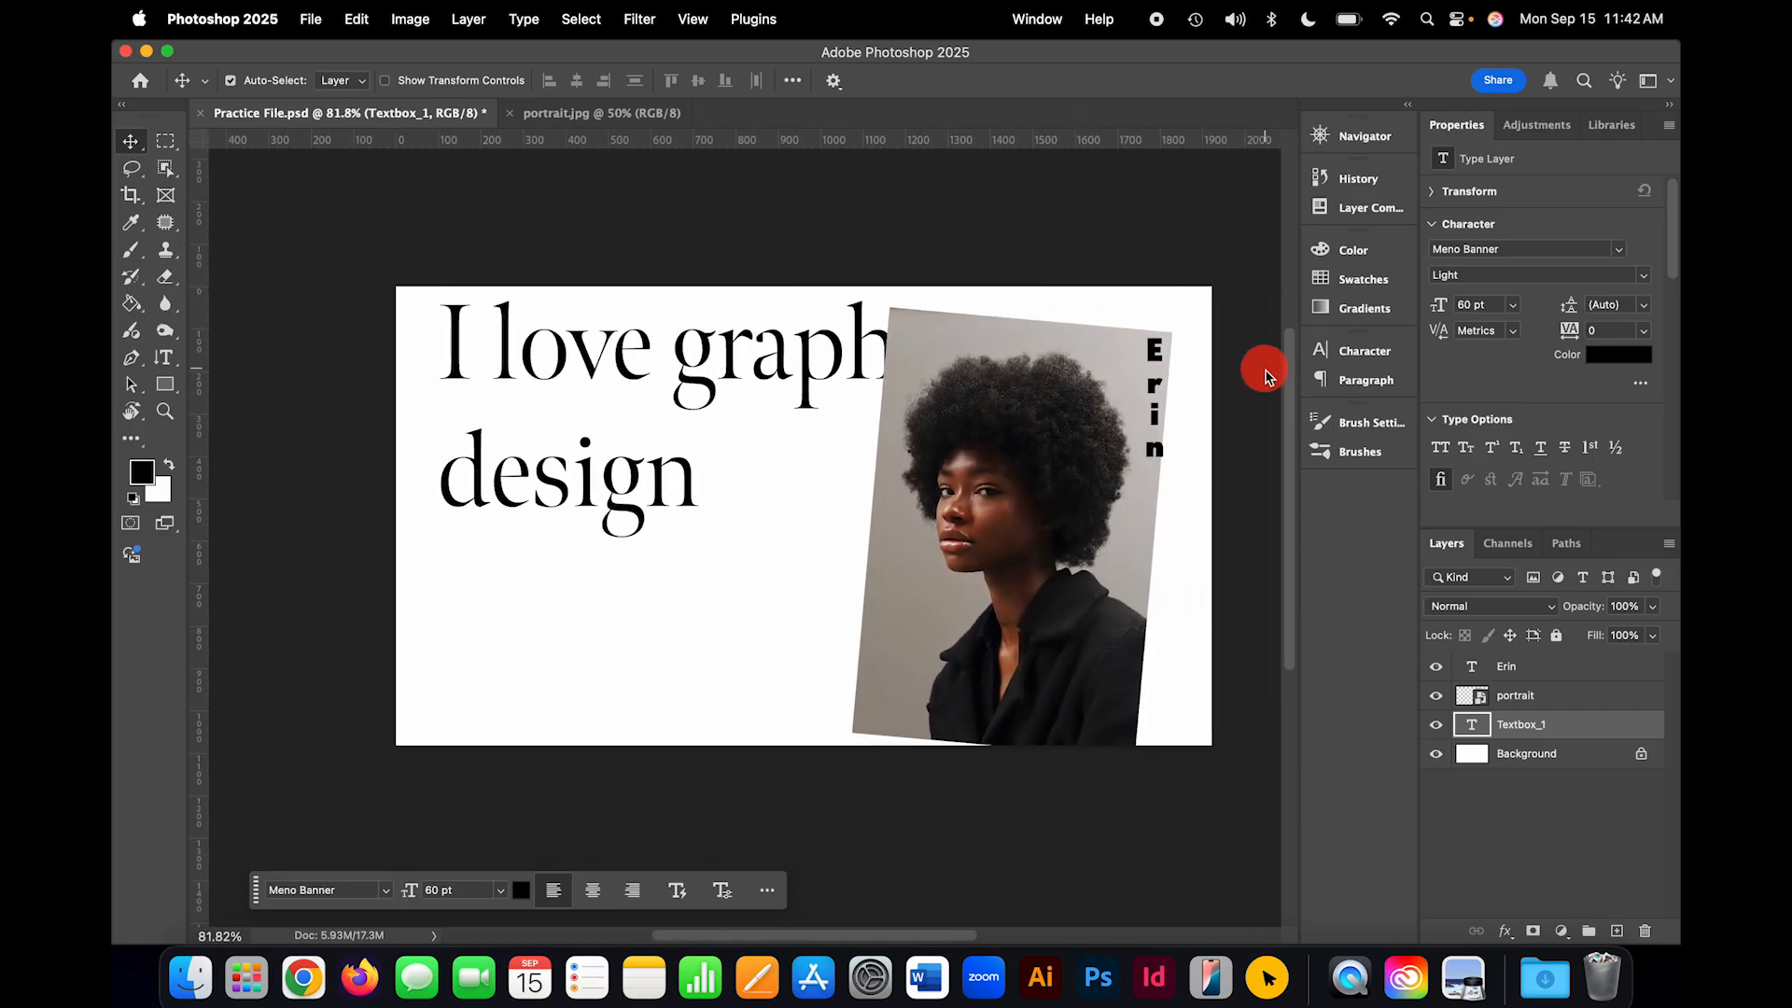
drag(1290, 403, 1286, 474)
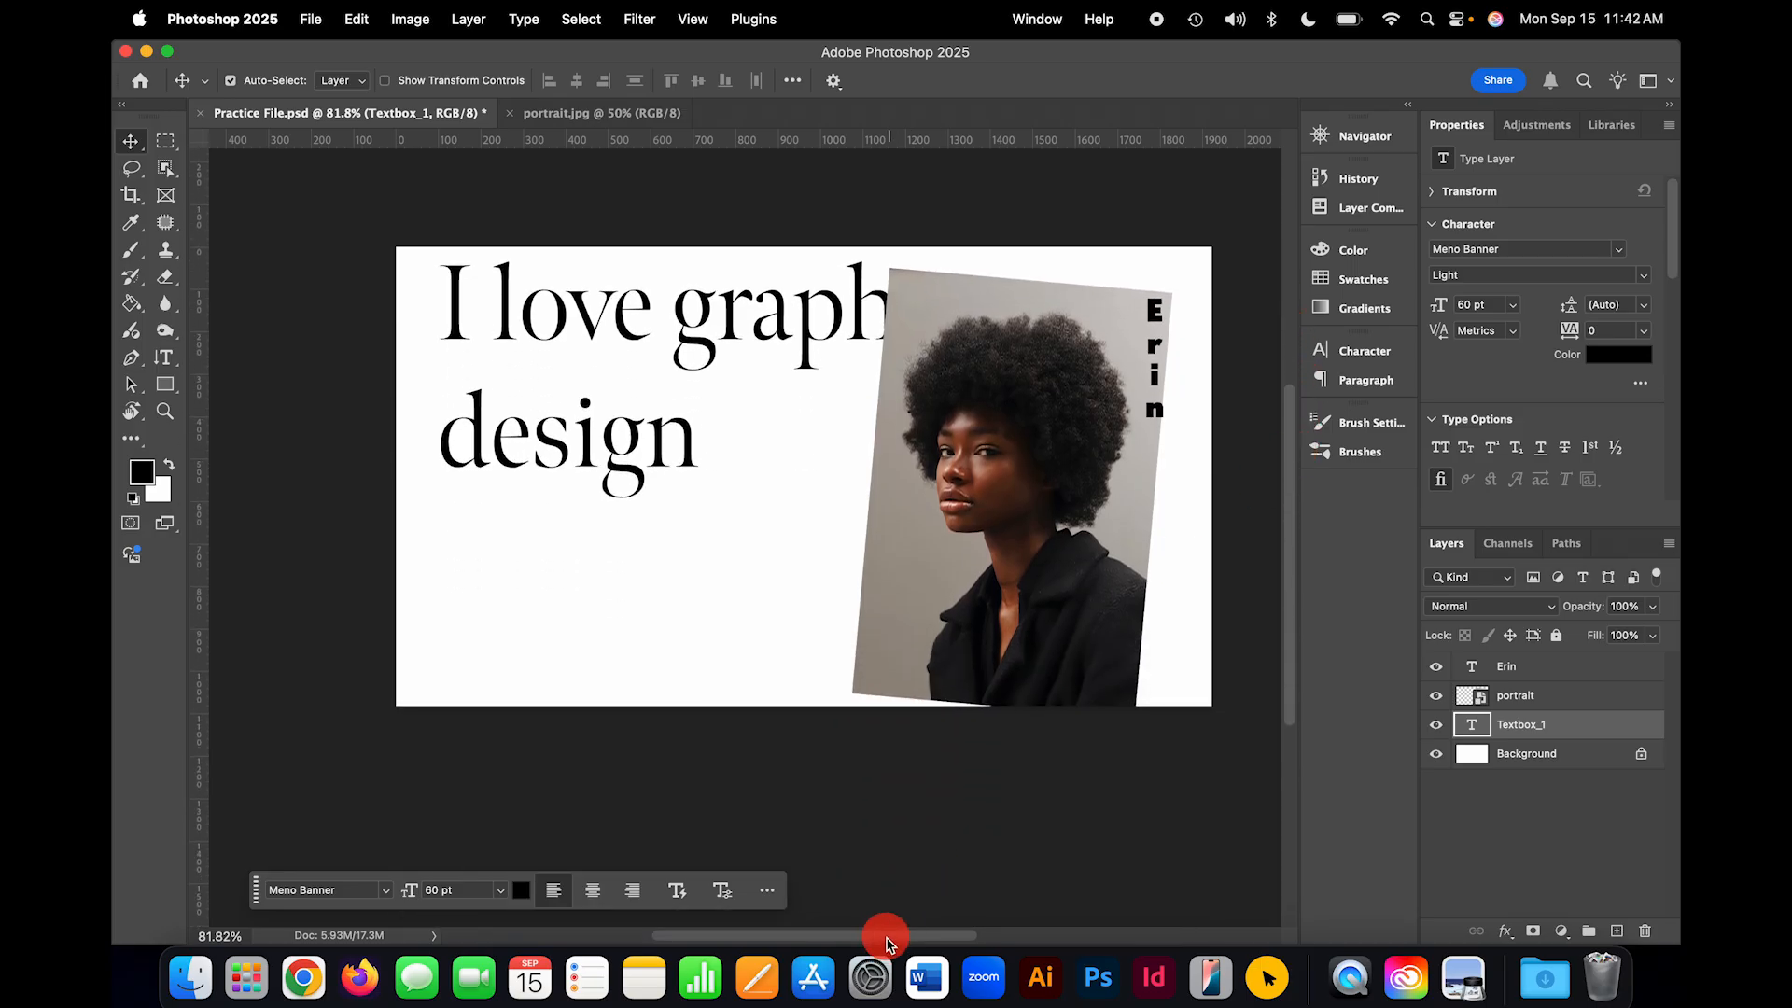
drag(887, 934, 946, 929)
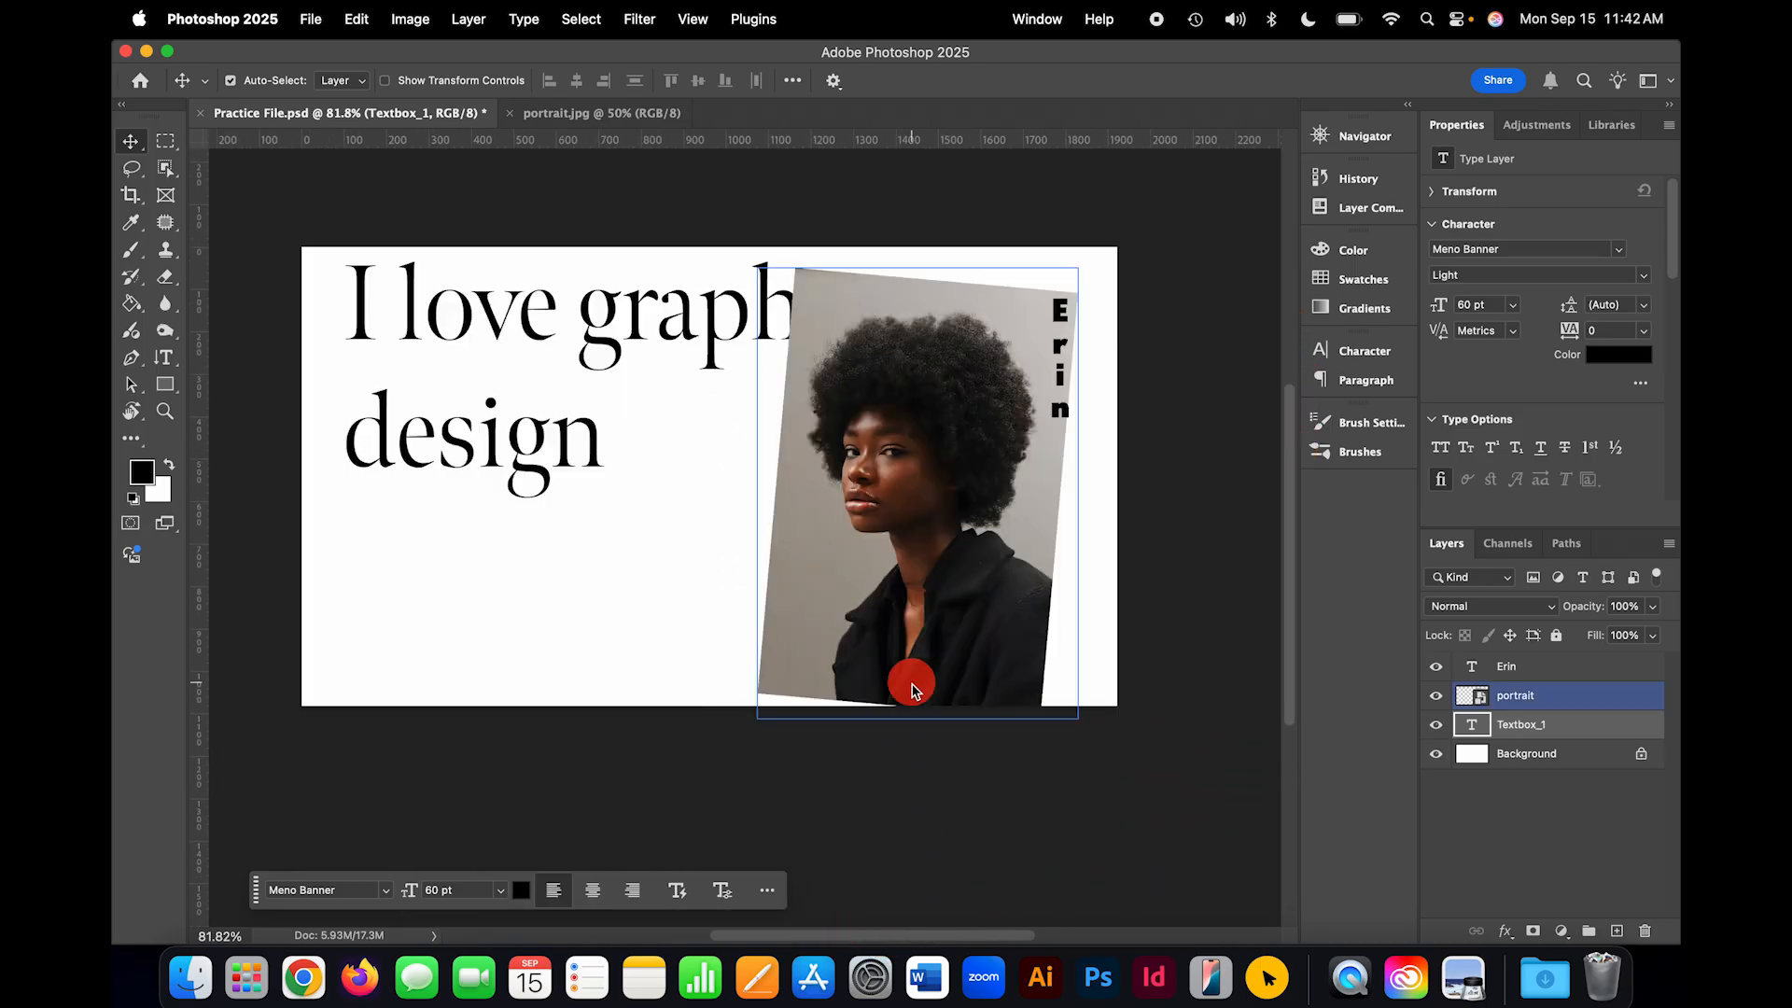
drag(1288, 540, 1286, 503)
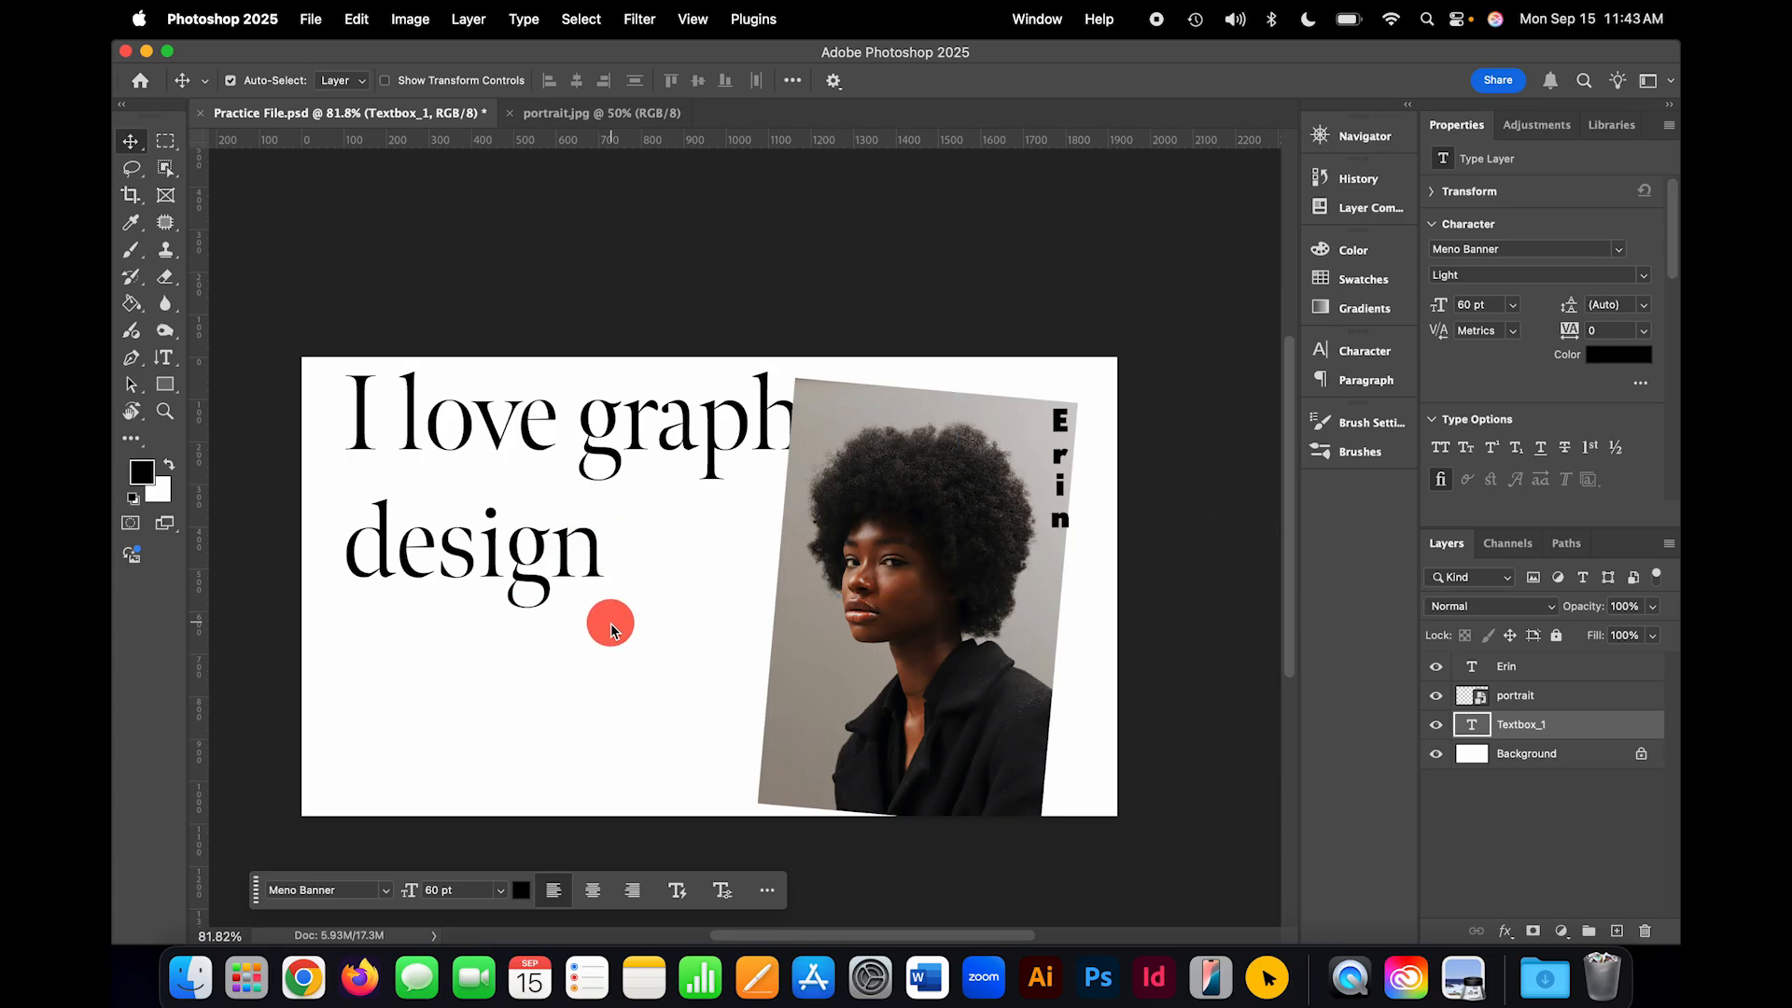
Step: Zoom in and out of the practice design, up to 300% and back out to 66.67%, to compare magnifications
scroll(611, 623, up, 5)
scroll(611, 624, down, 4)
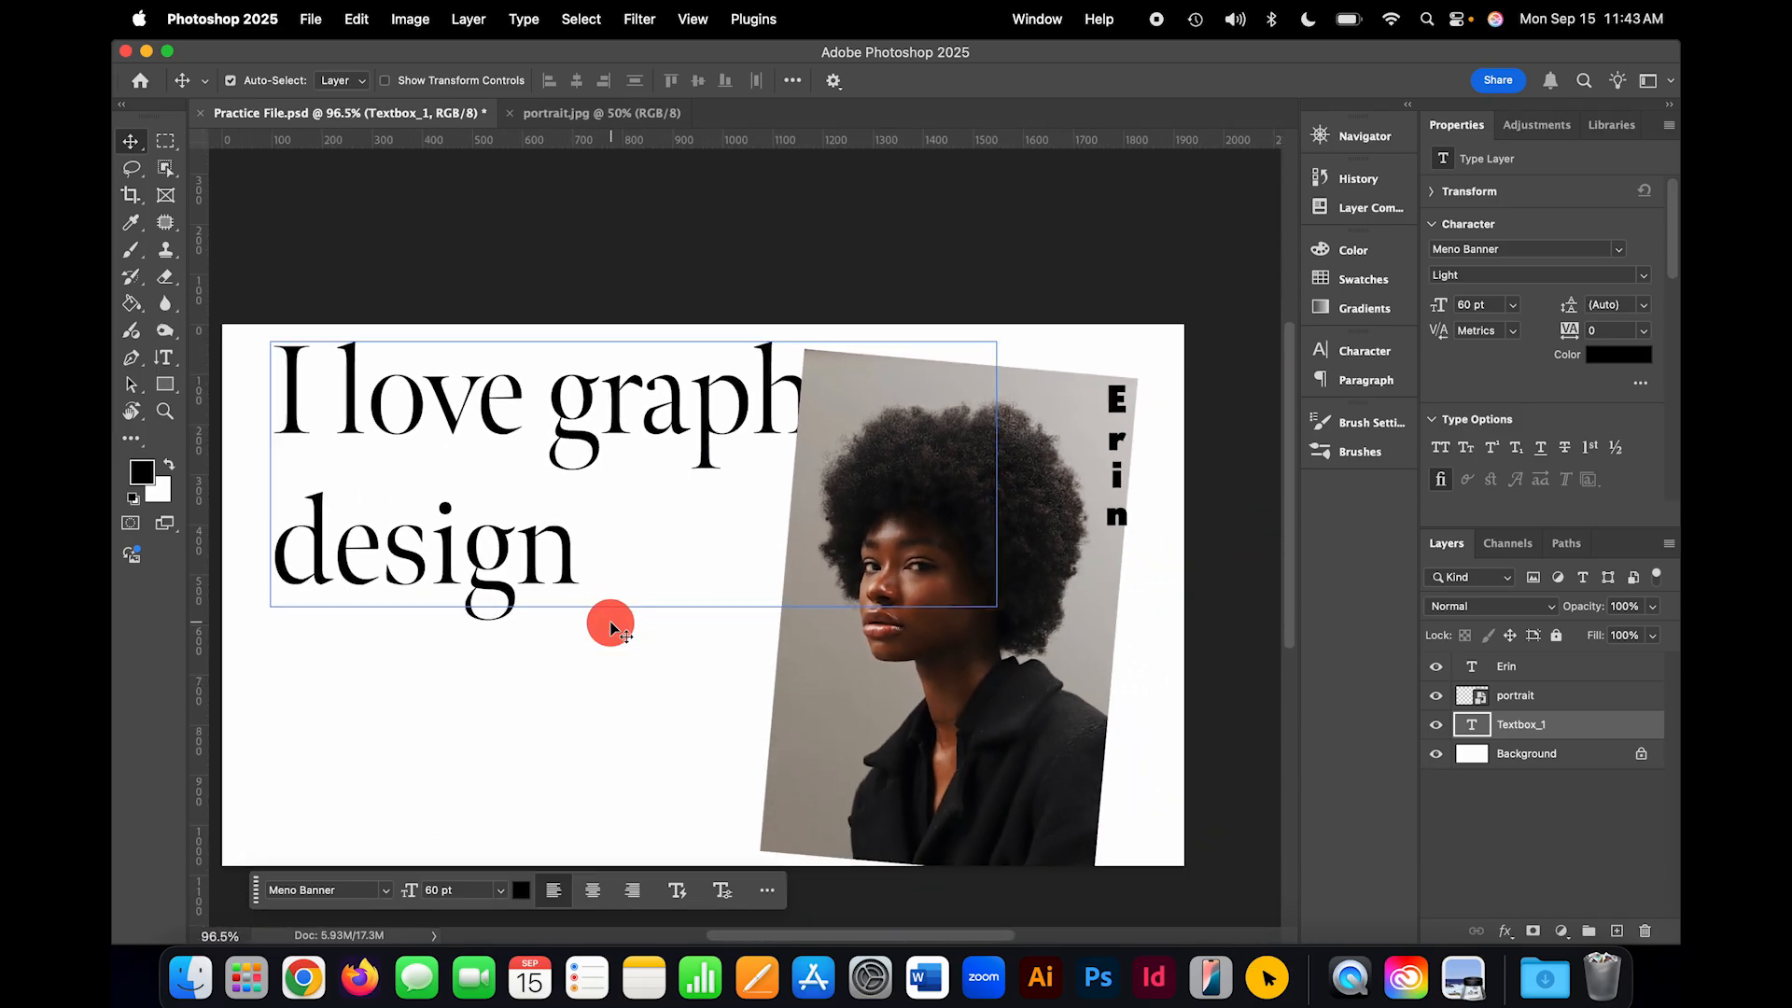
scroll(610, 624, down, 1)
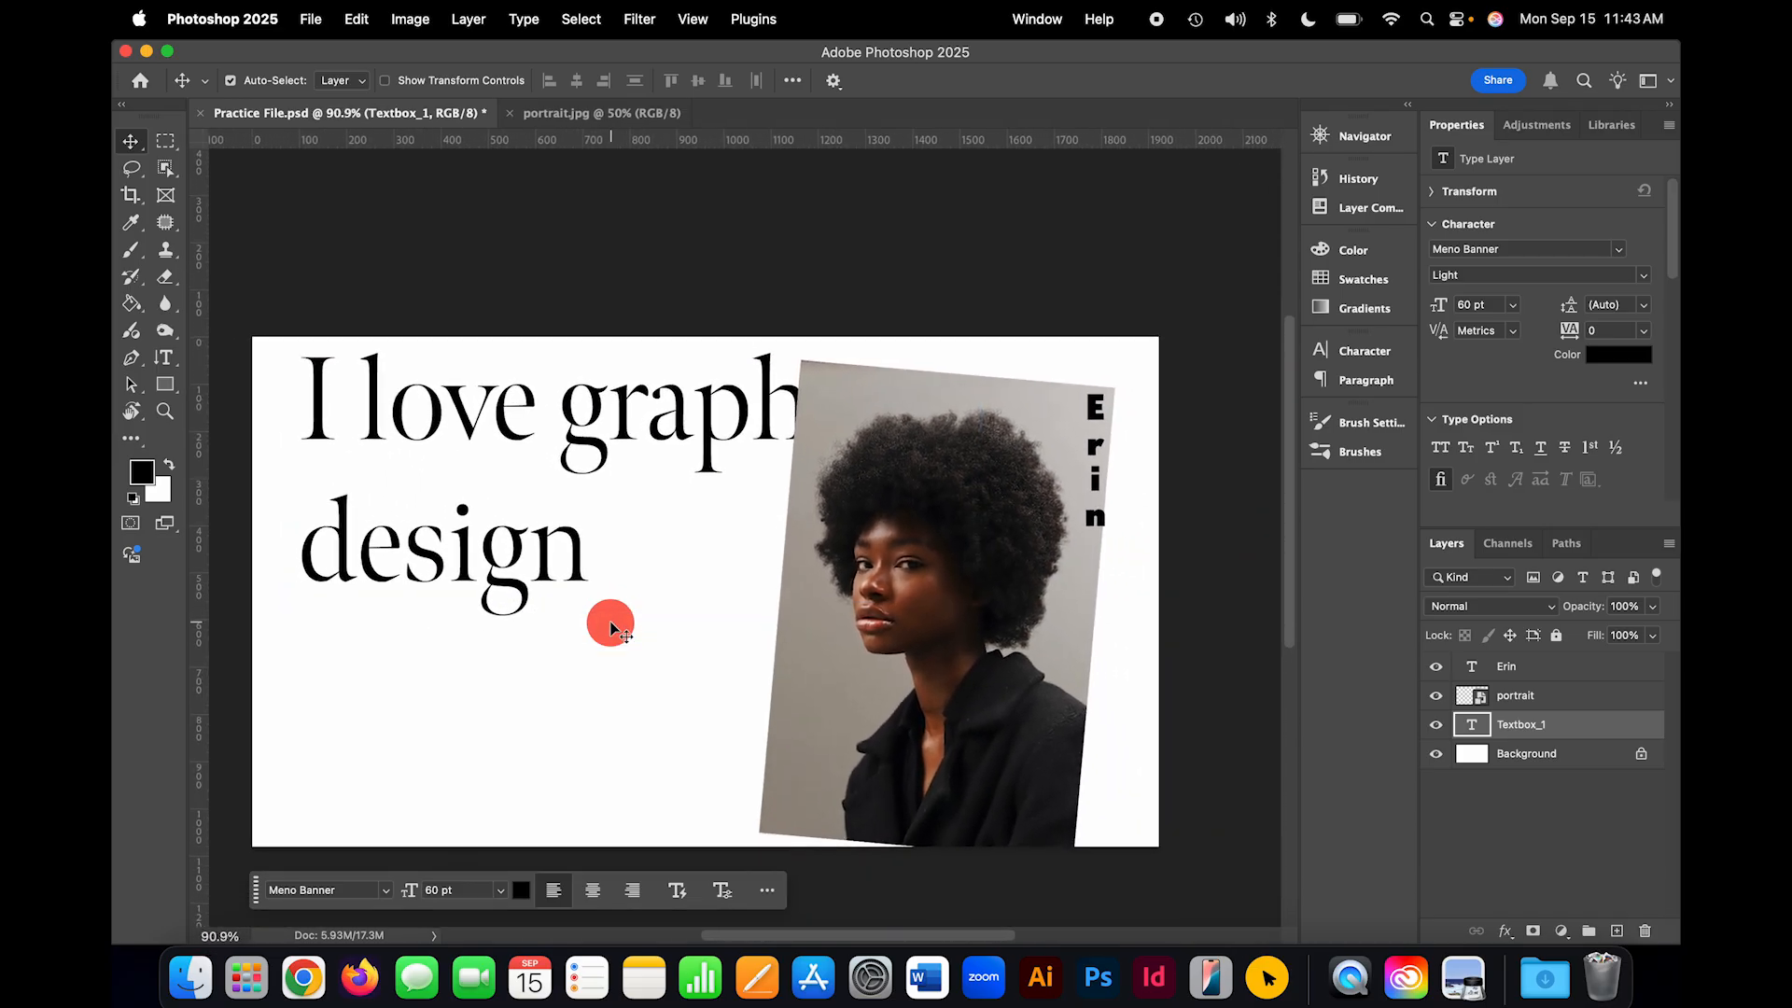
scroll(610, 623, up, 1)
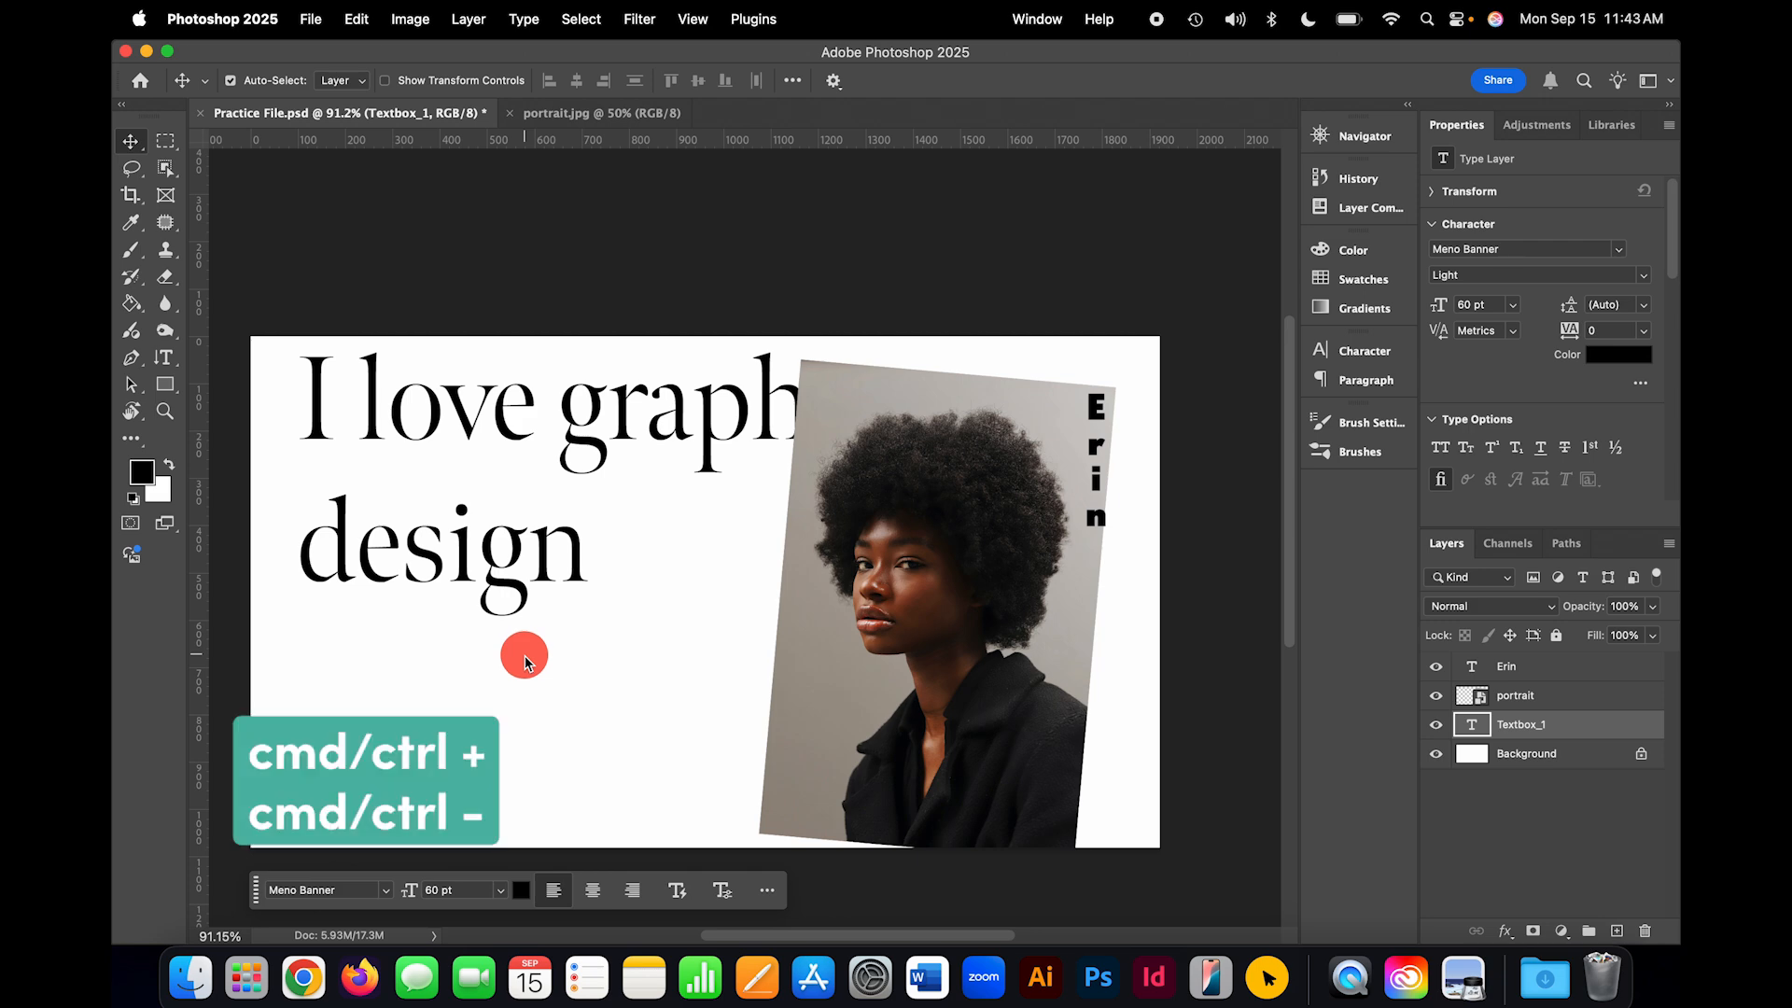
key(super+equal)
key(super+equal)
key(super+minus)
key(super+minus)
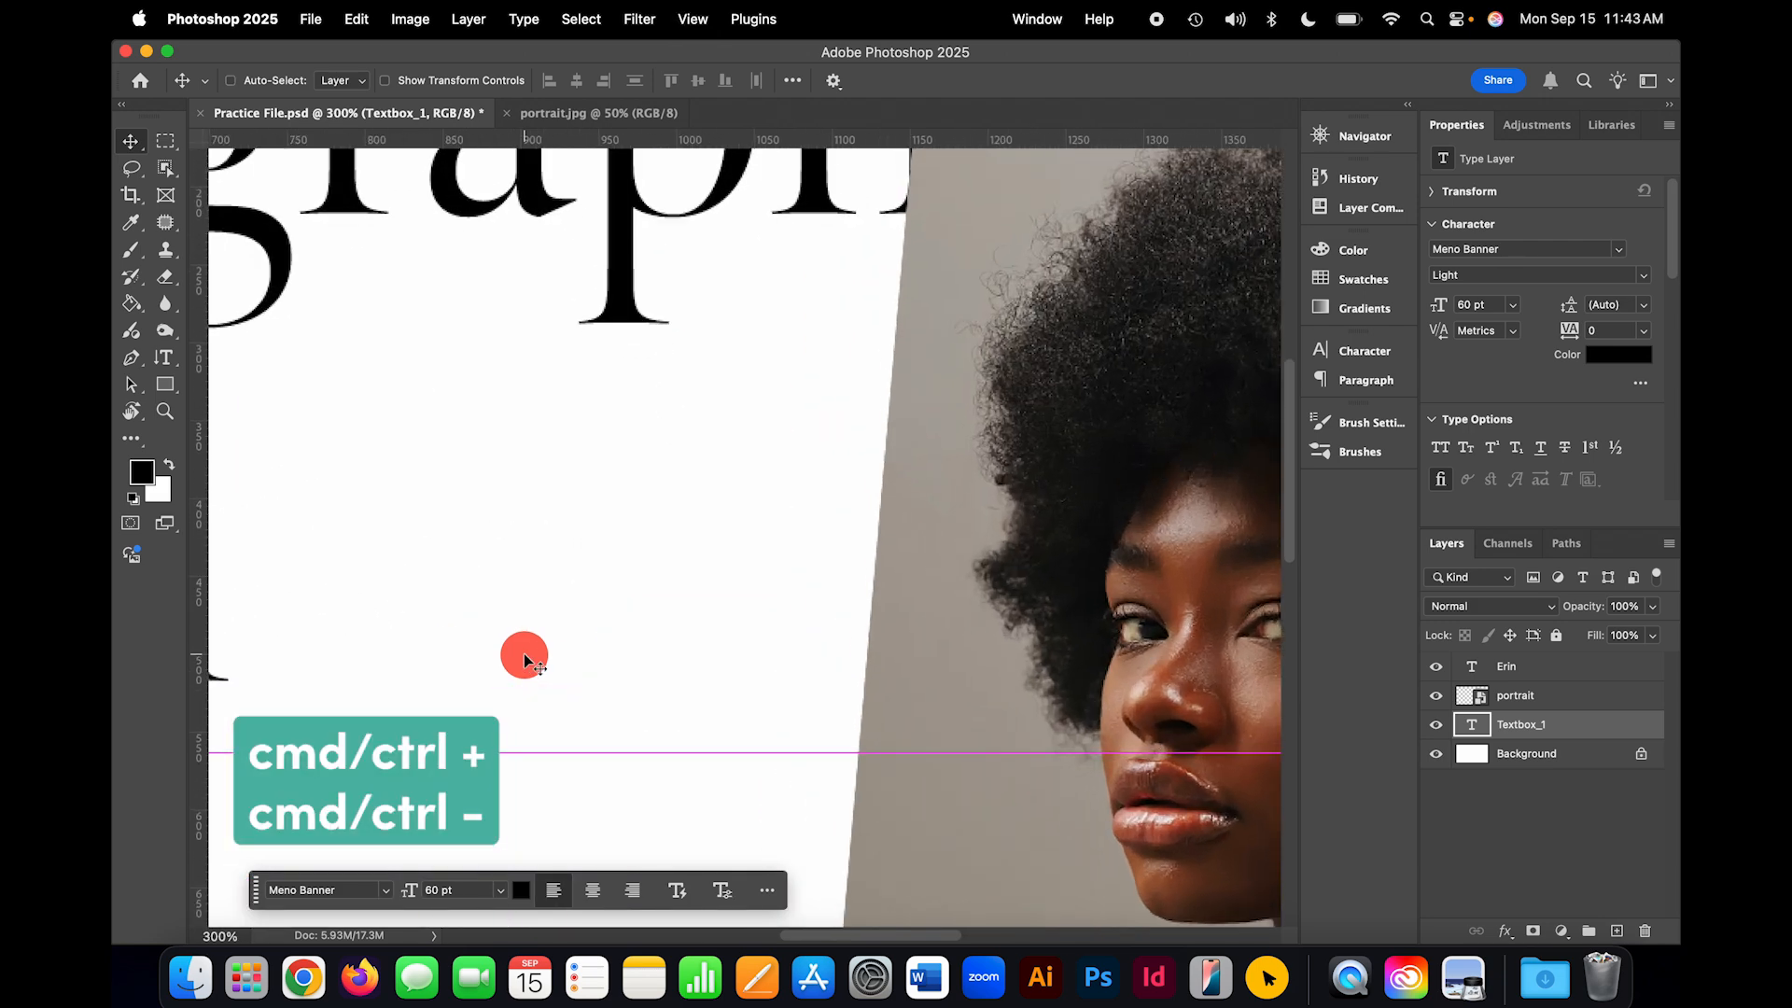
key(super+equal)
key(super+equal)
key(super+equal)
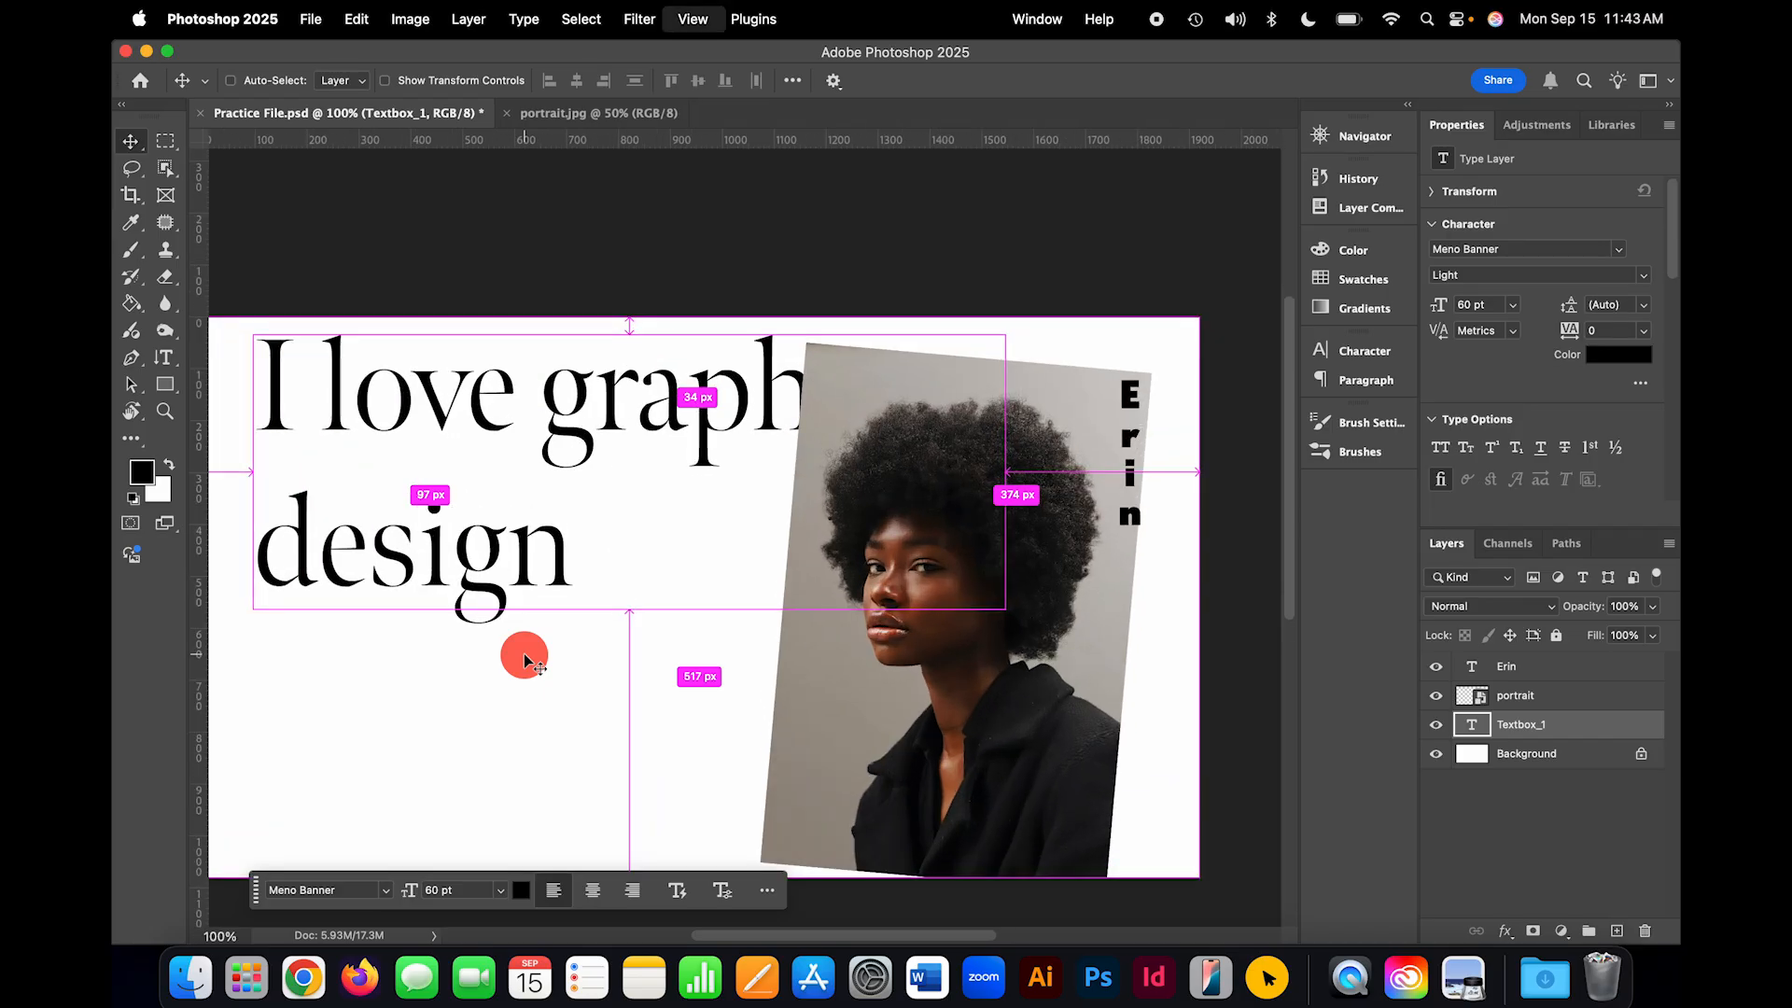
key(super+minus)
key(super+minus)
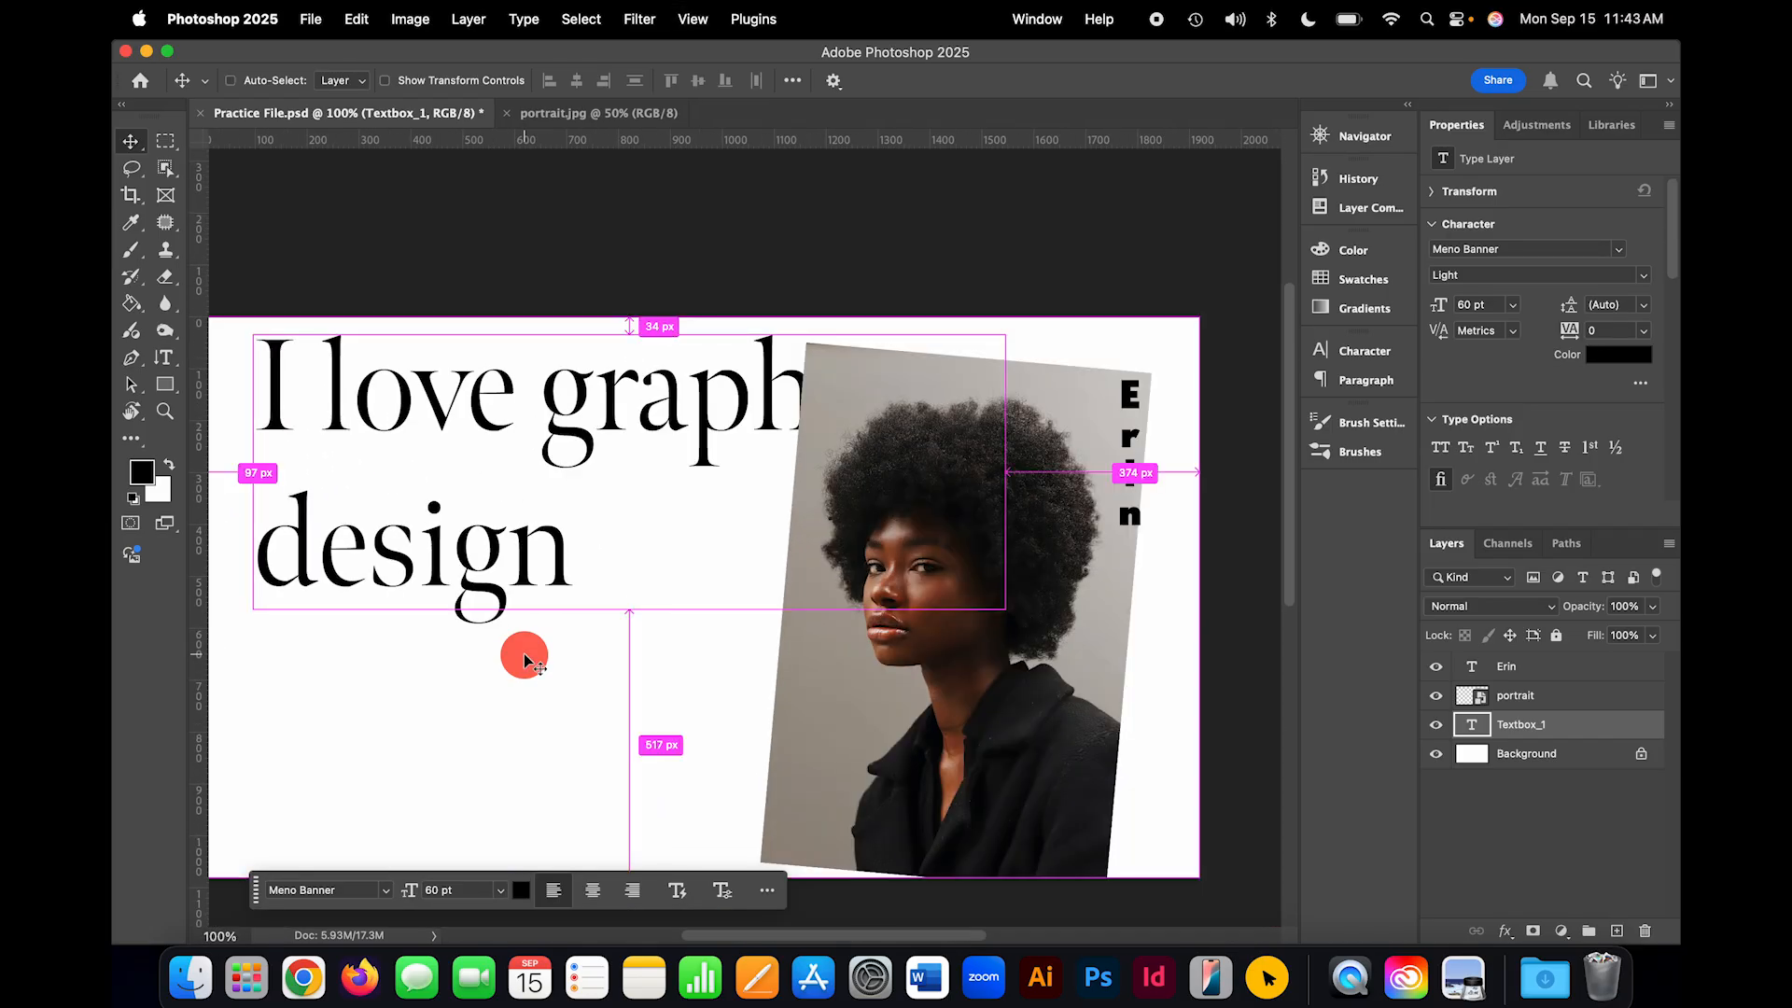
key(super+minus)
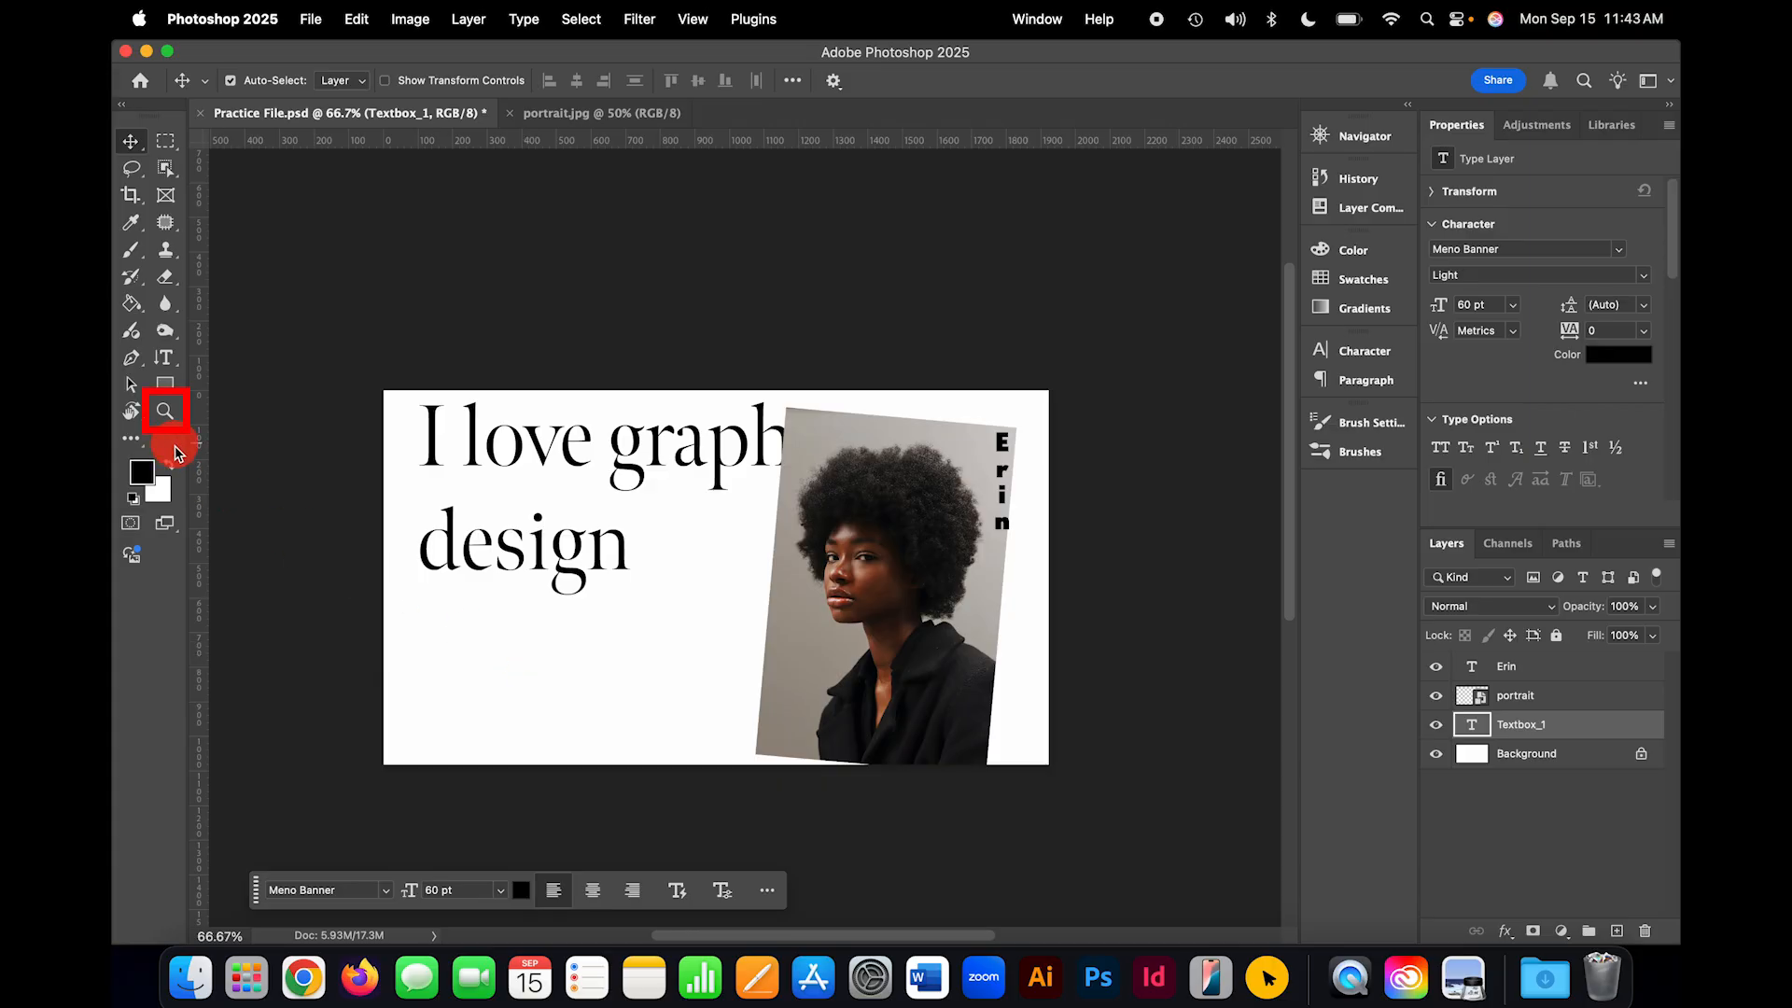
Step: Use the Zoom tool to examine the portrait's eye at 3200% and zoom back out to show the whole design
click(164, 411)
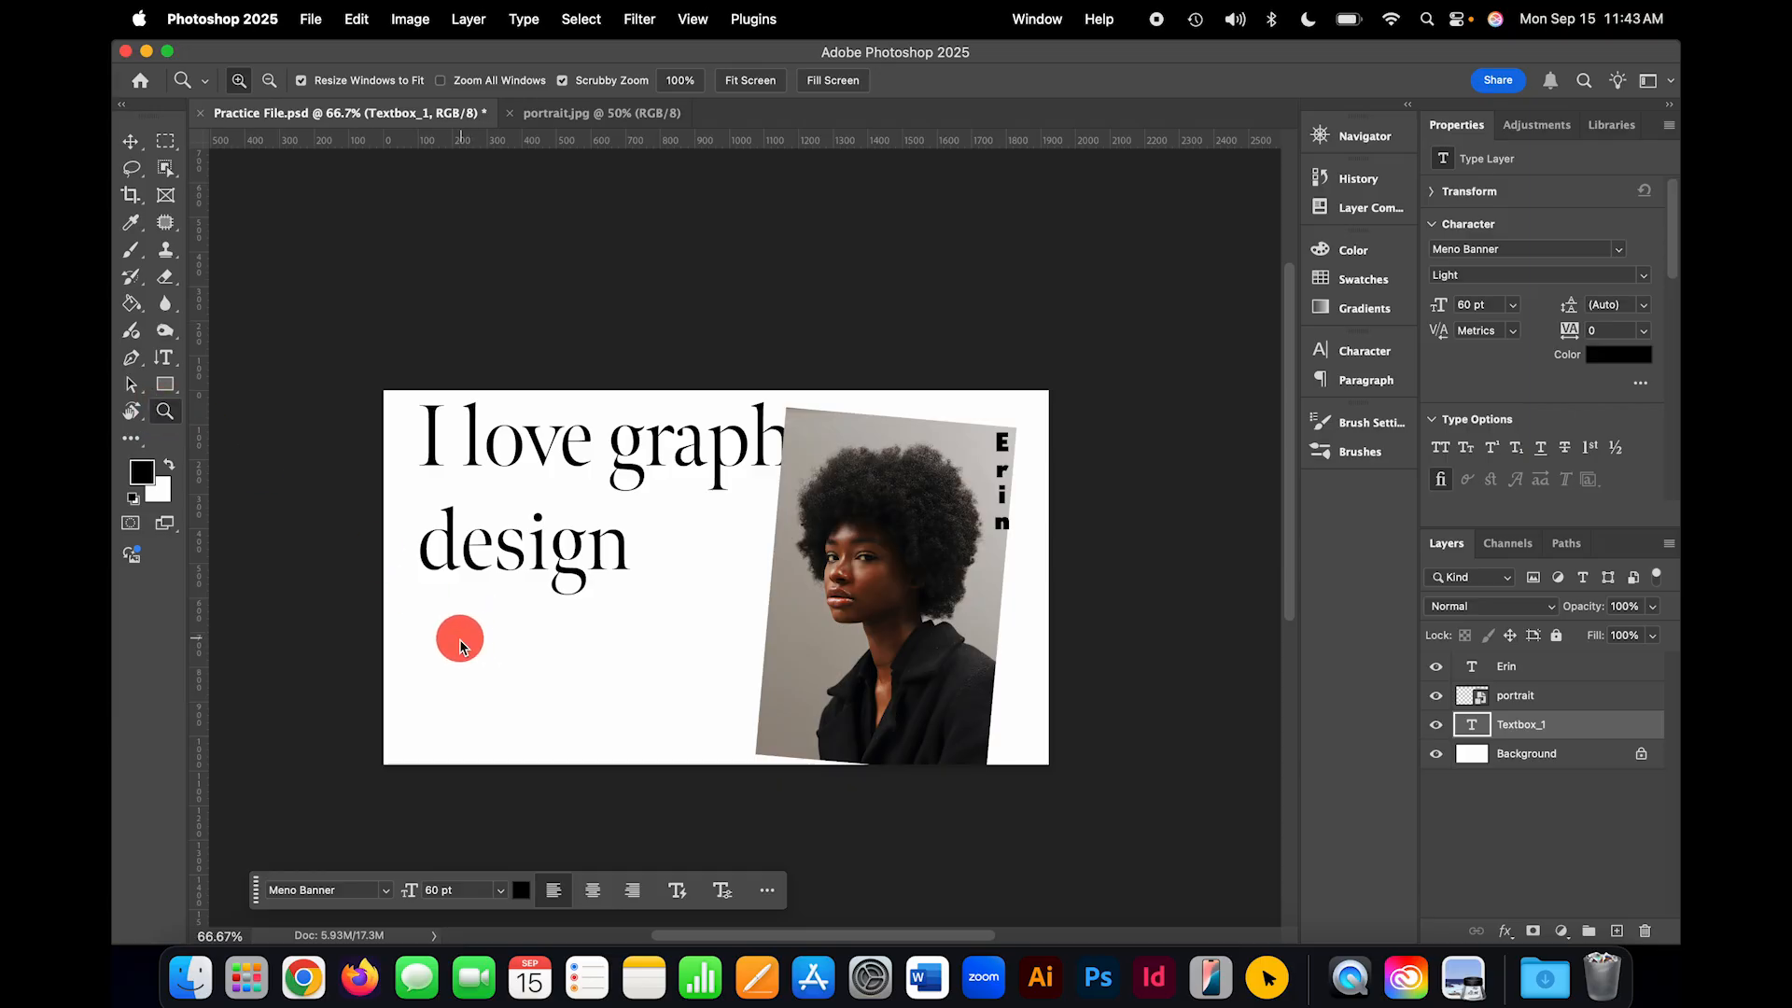
drag(439, 633, 573, 658)
drag(503, 640, 453, 644)
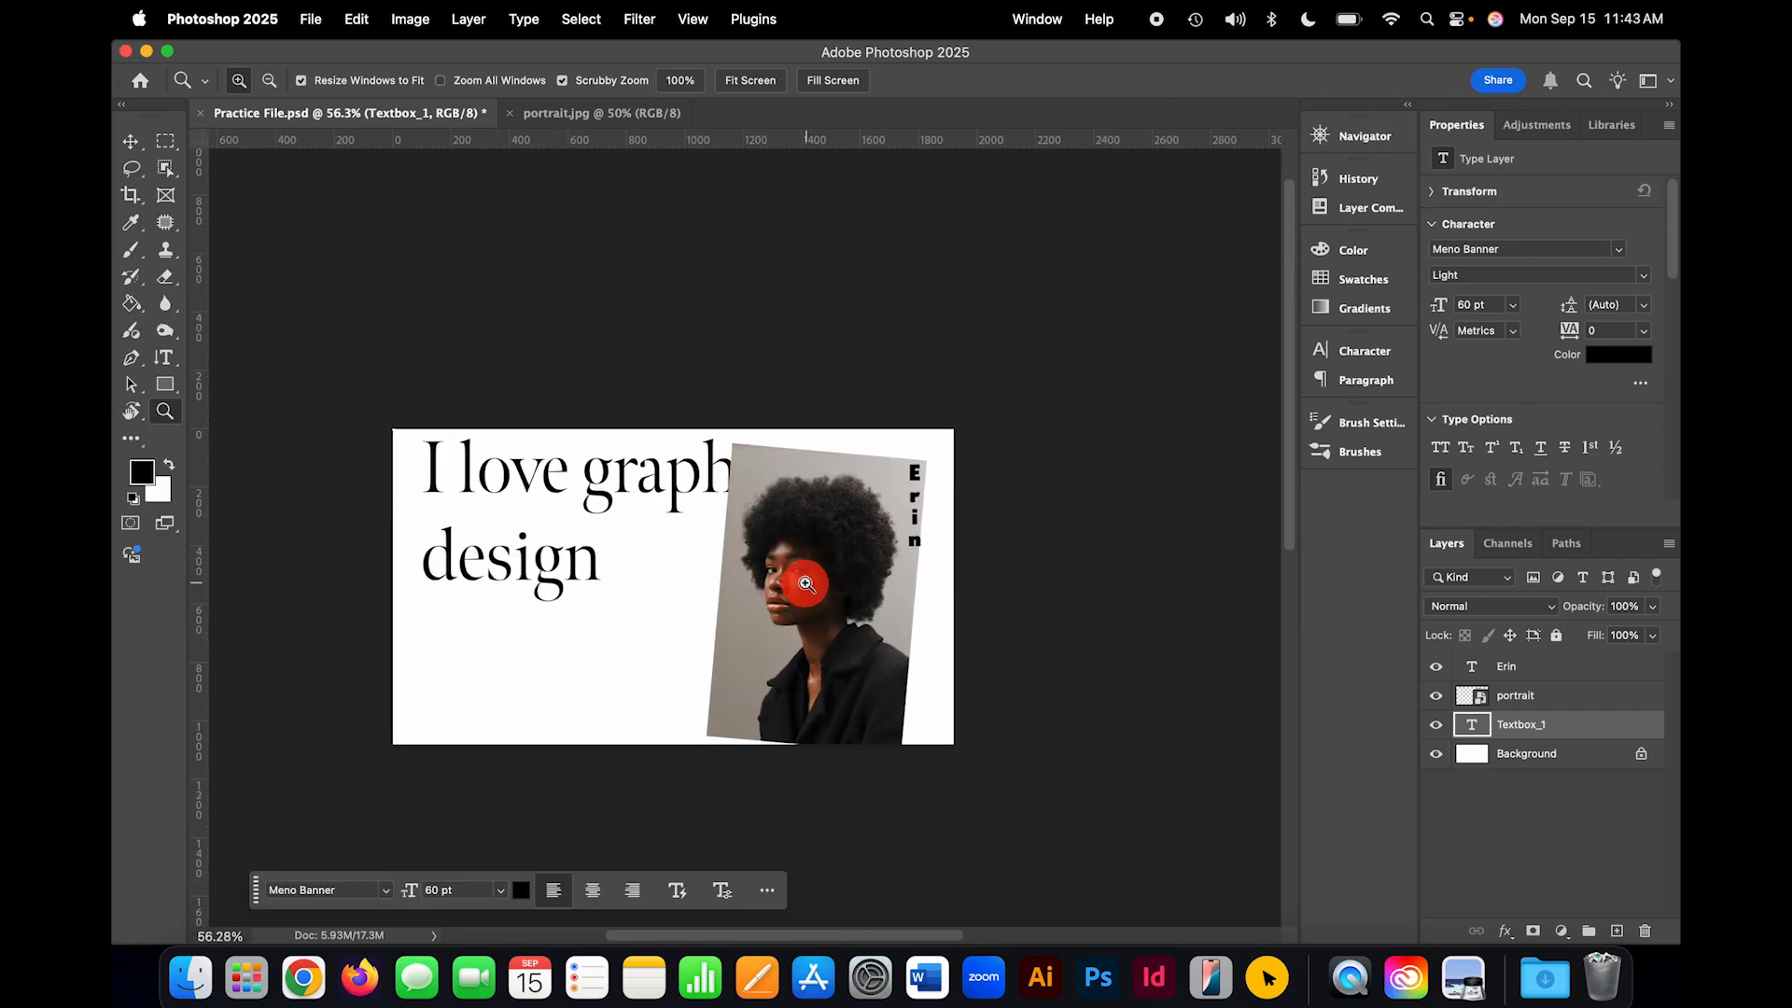
mouse_move(808, 579)
mouse_down()
mouse_move(788, 568)
mouse_move(771, 588)
mouse_move(796, 561)
mouse_up()
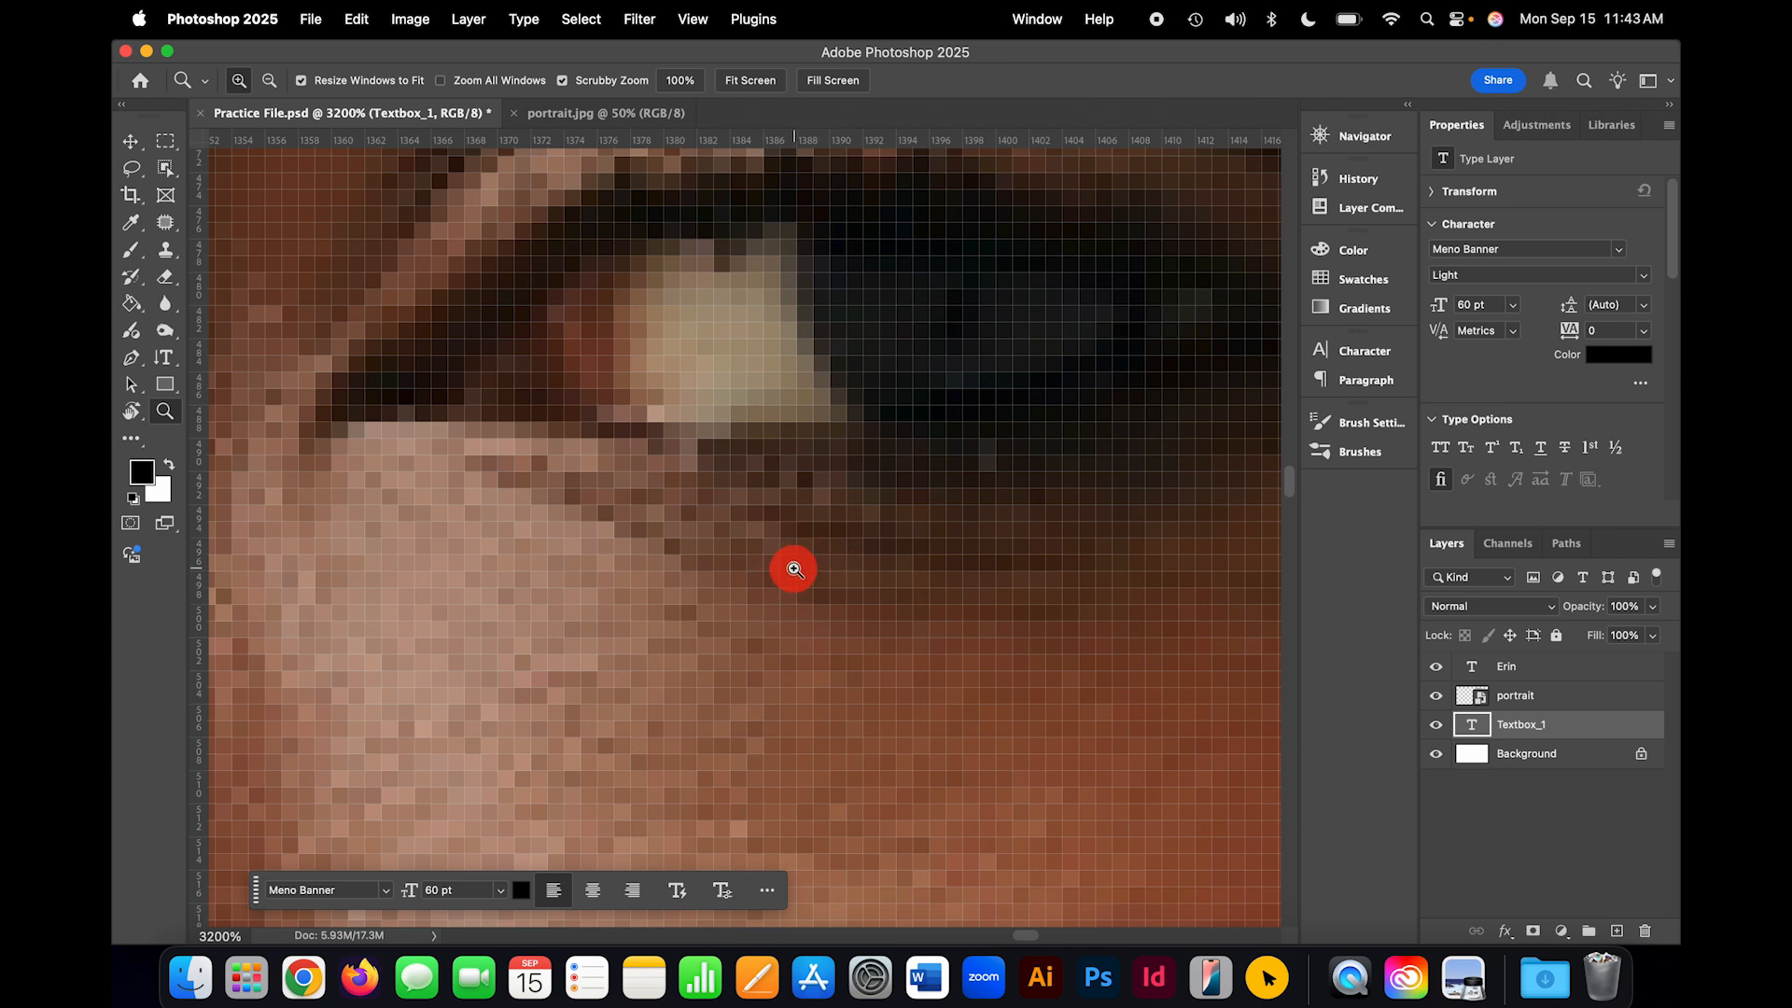
key(alt)
key(alt)
alt+click(794, 571)
alt+click(794, 570)
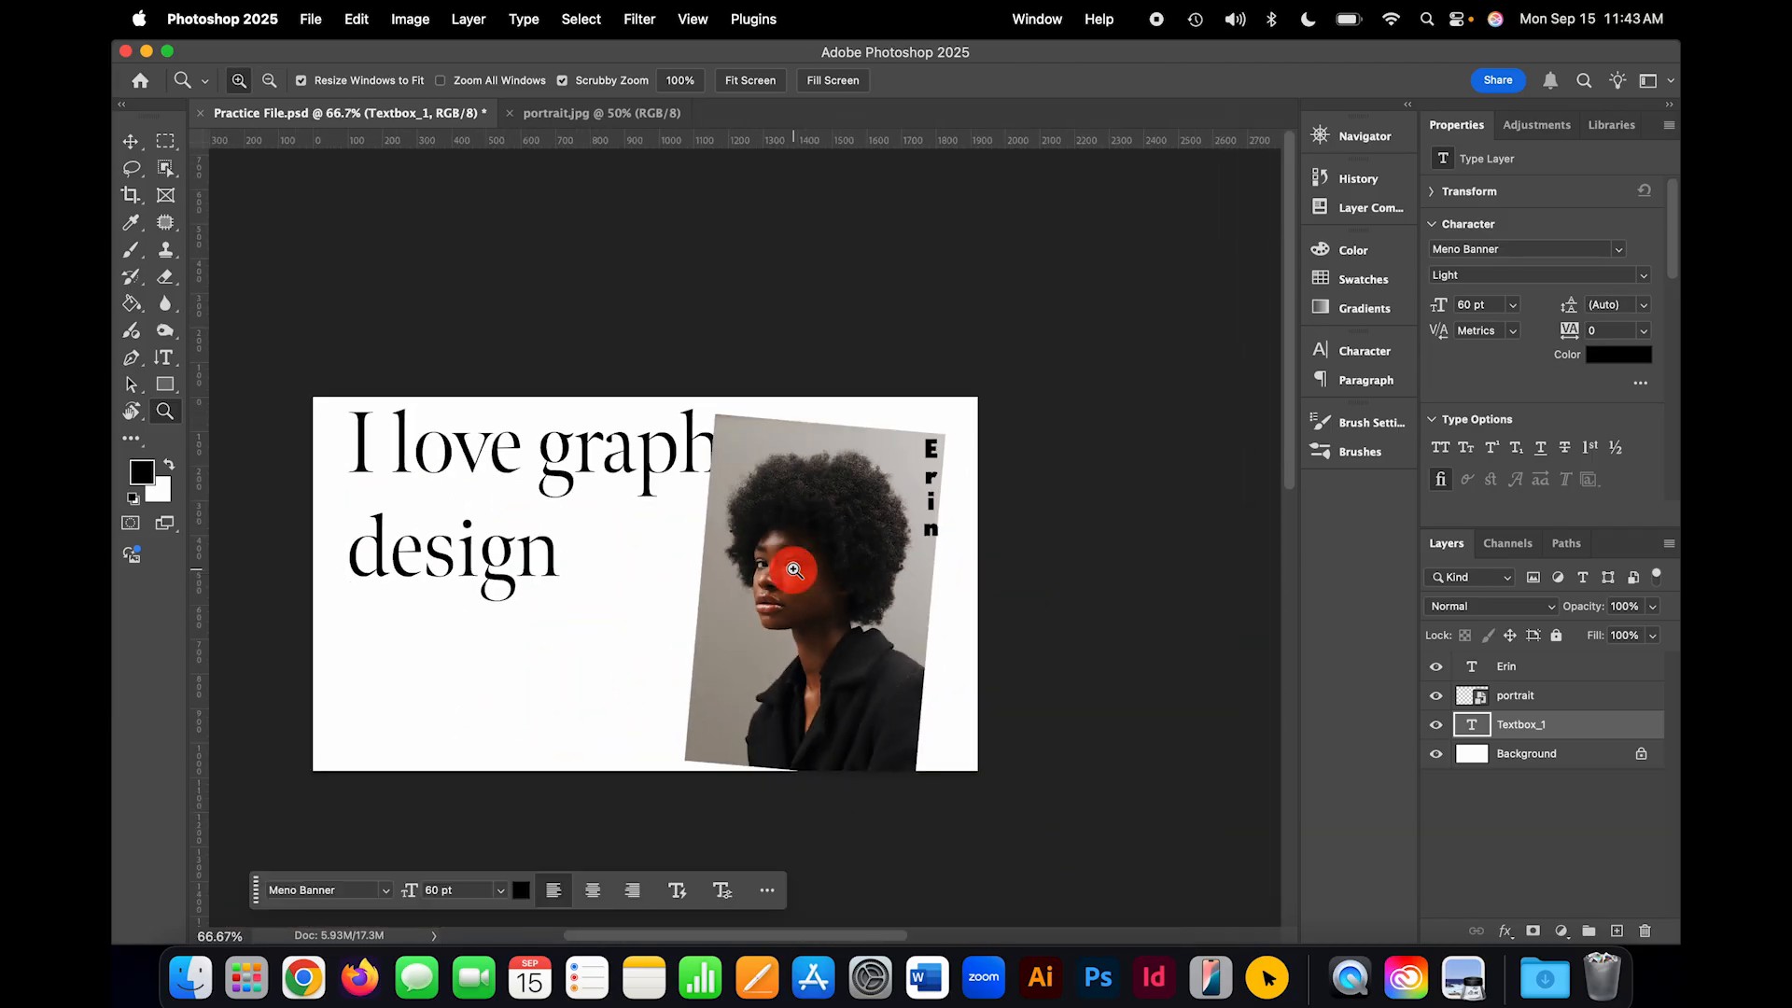
drag(794, 571, 943, 440)
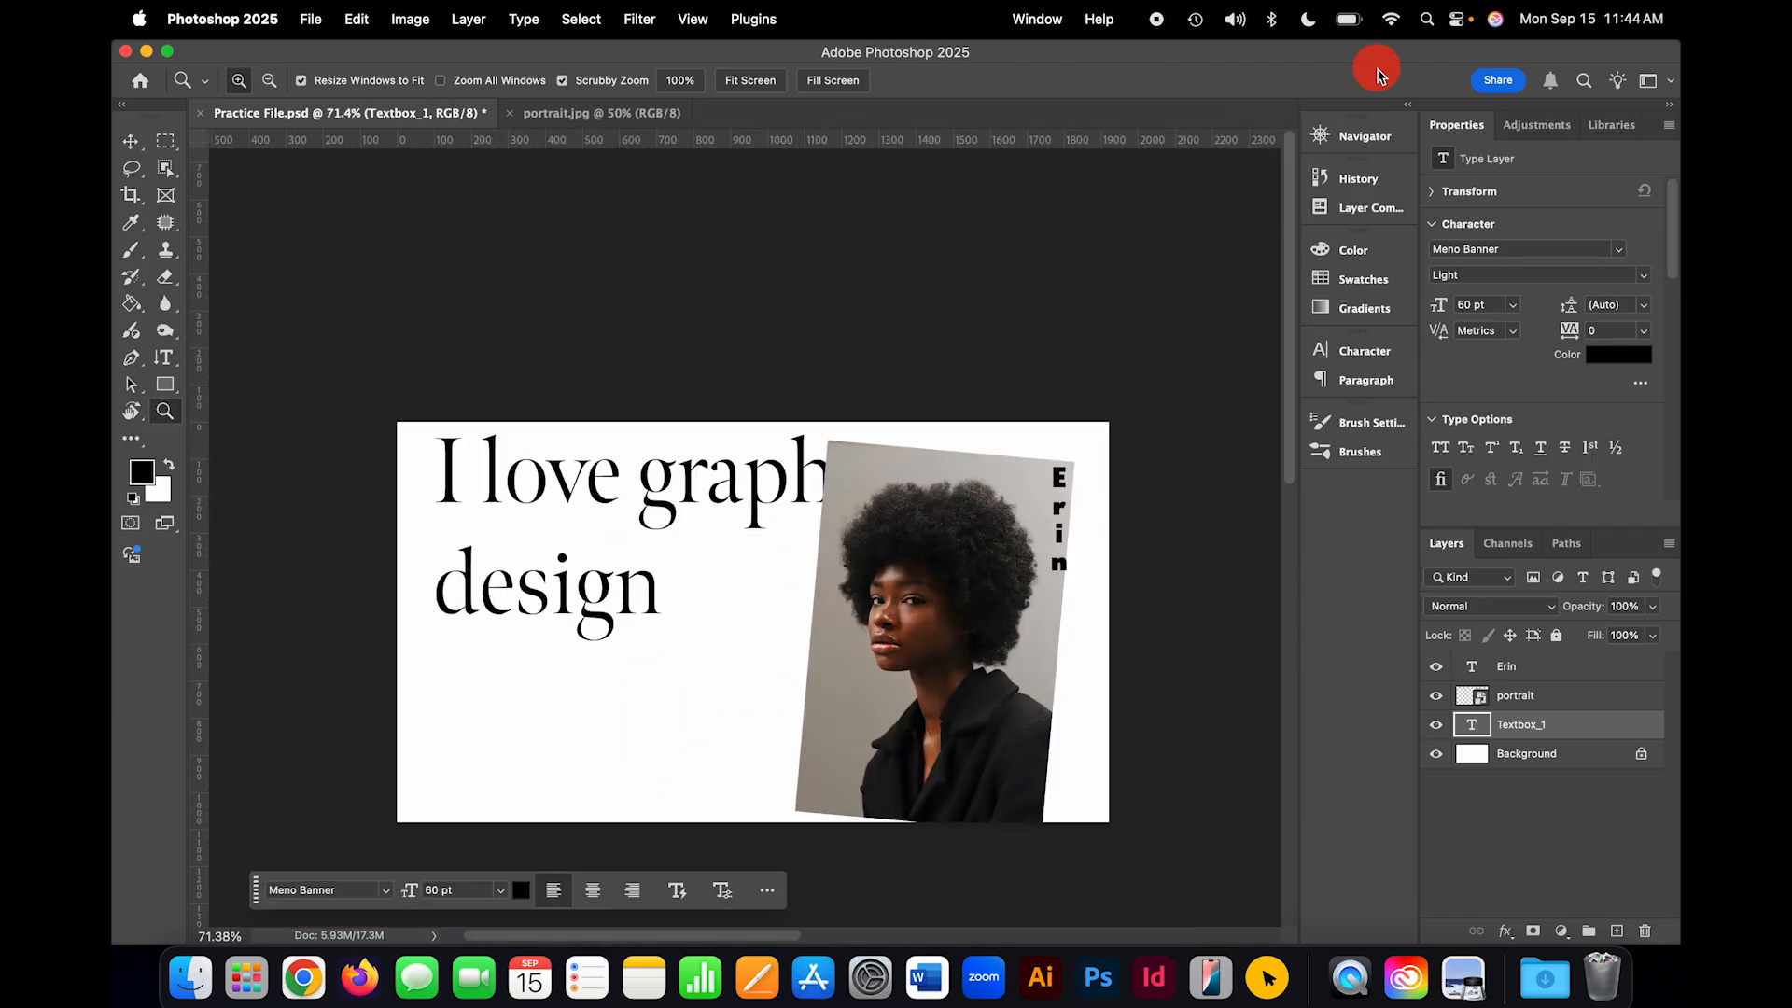
Step: Open the Navigator, magnify the practice design to about 286%, and change the Navigator's view box color to Green
click(1368, 140)
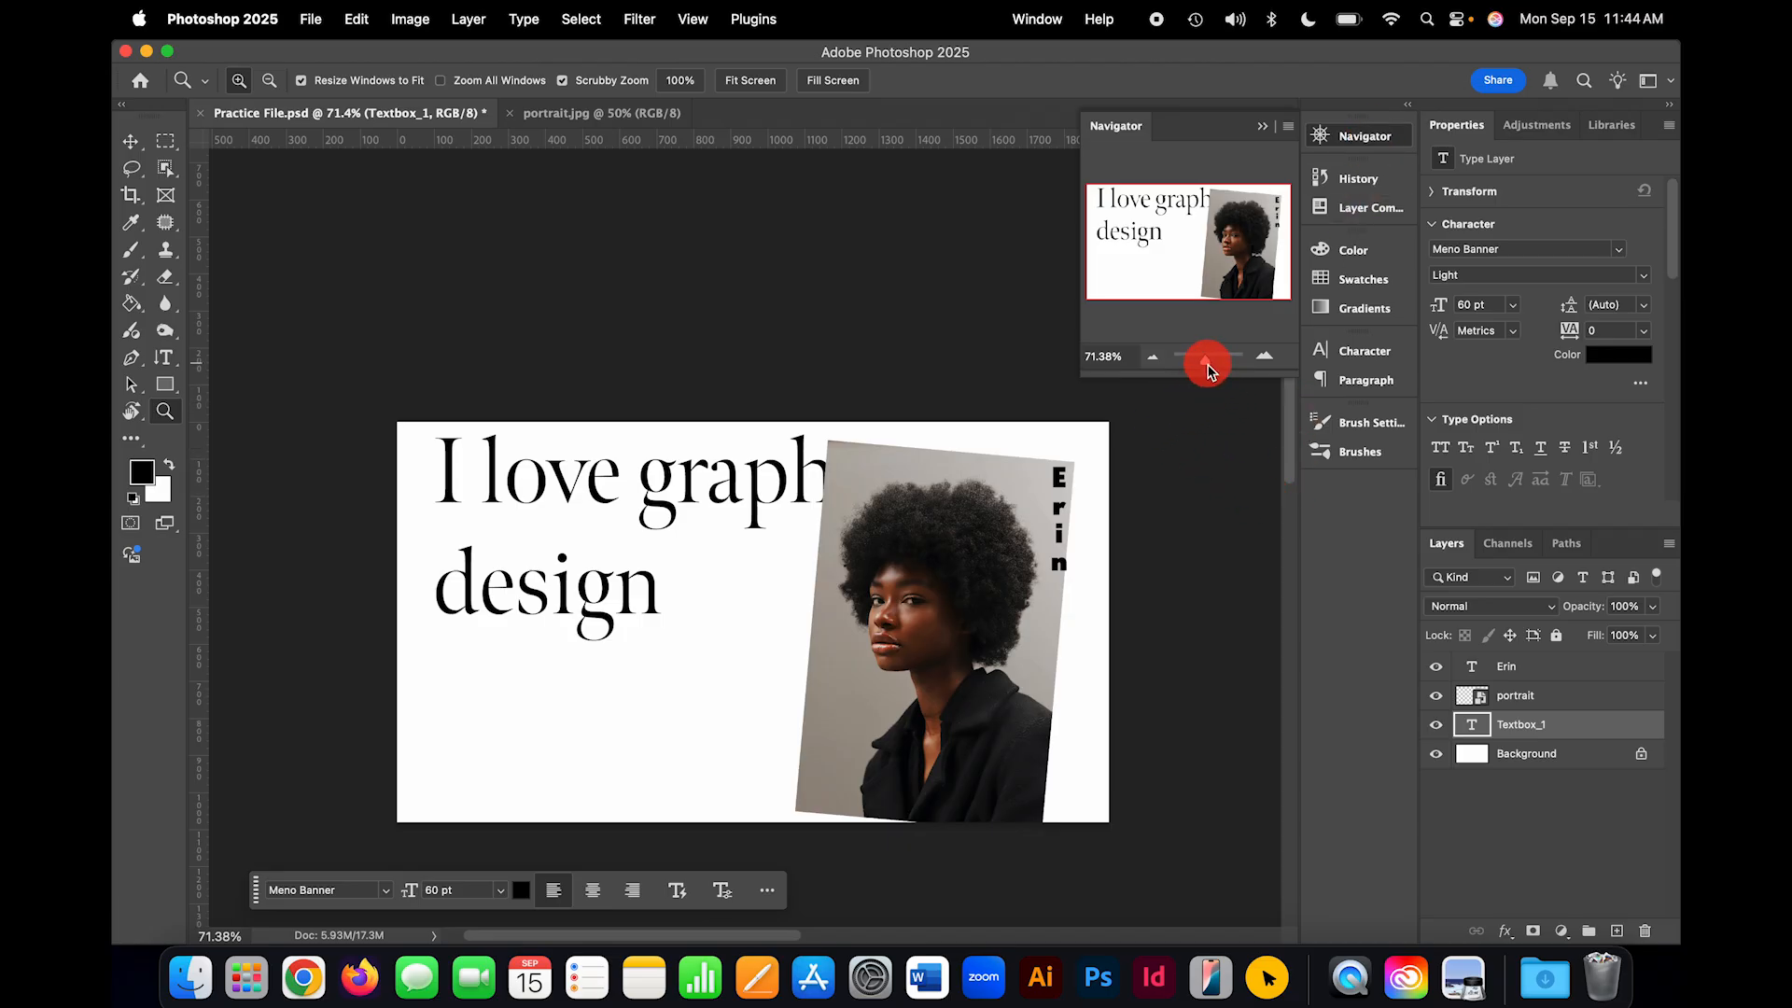
mouse_move(1206, 370)
mouse_down()
mouse_move(1180, 368)
mouse_move(1239, 369)
mouse_move(1216, 370)
mouse_up()
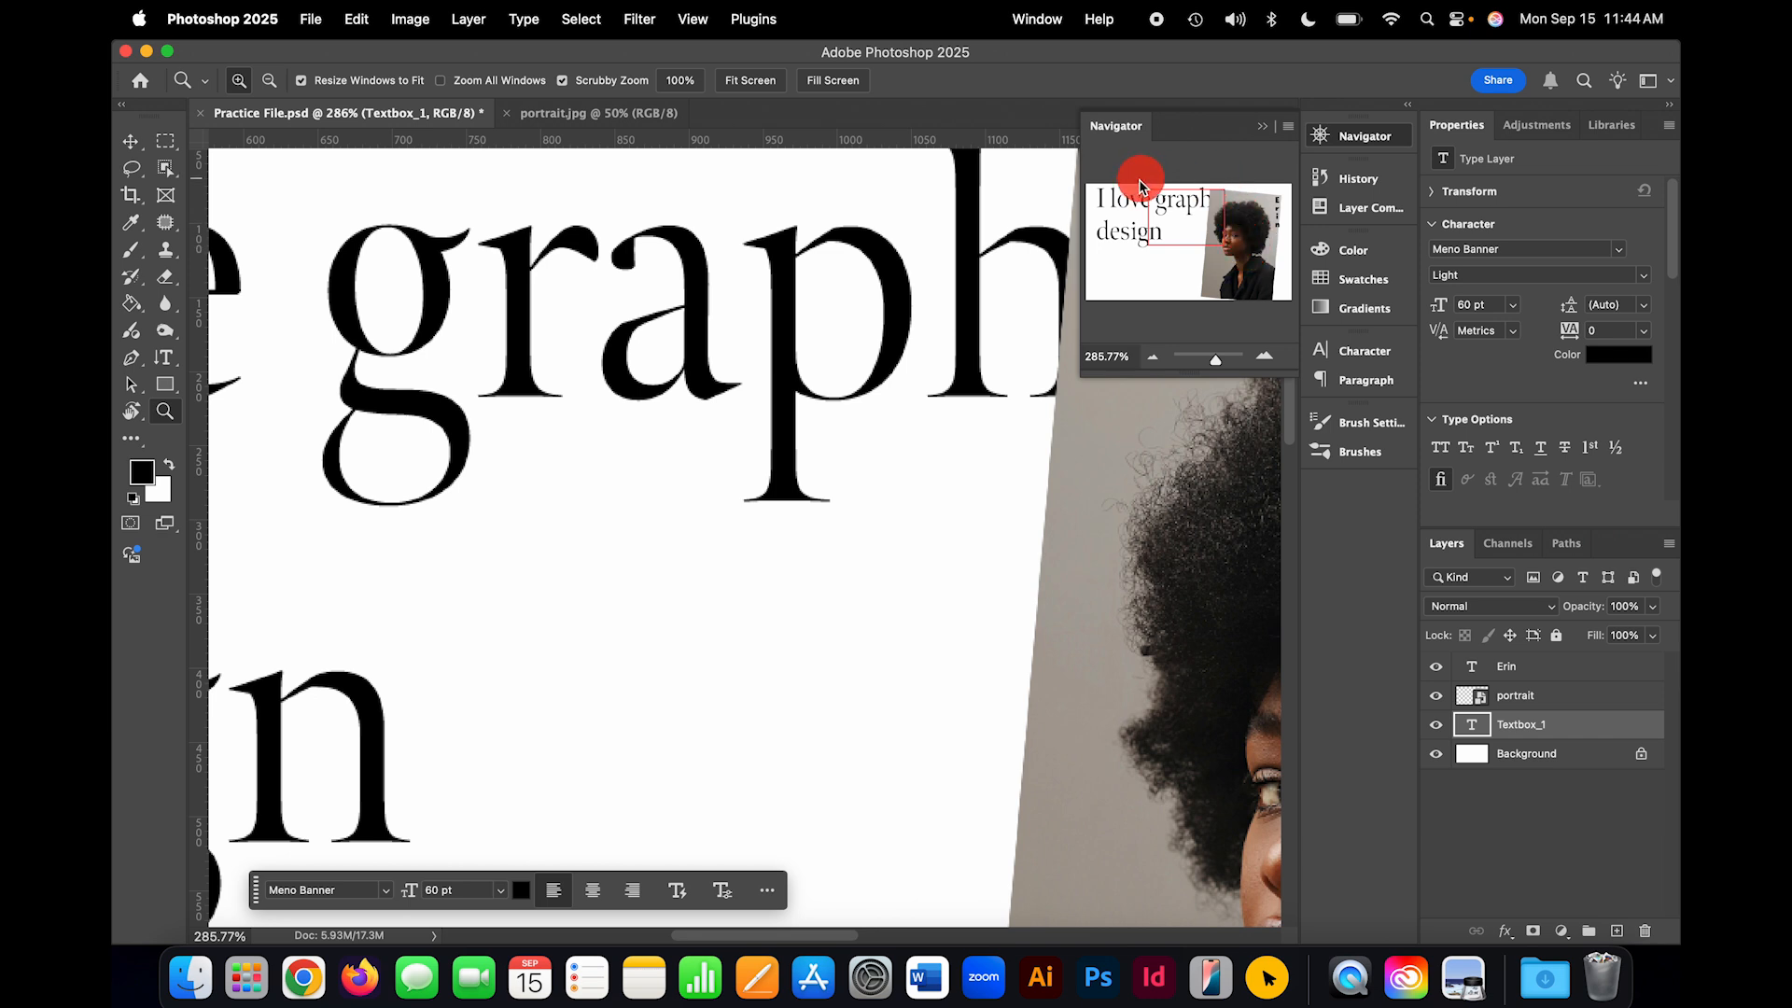
click(1288, 127)
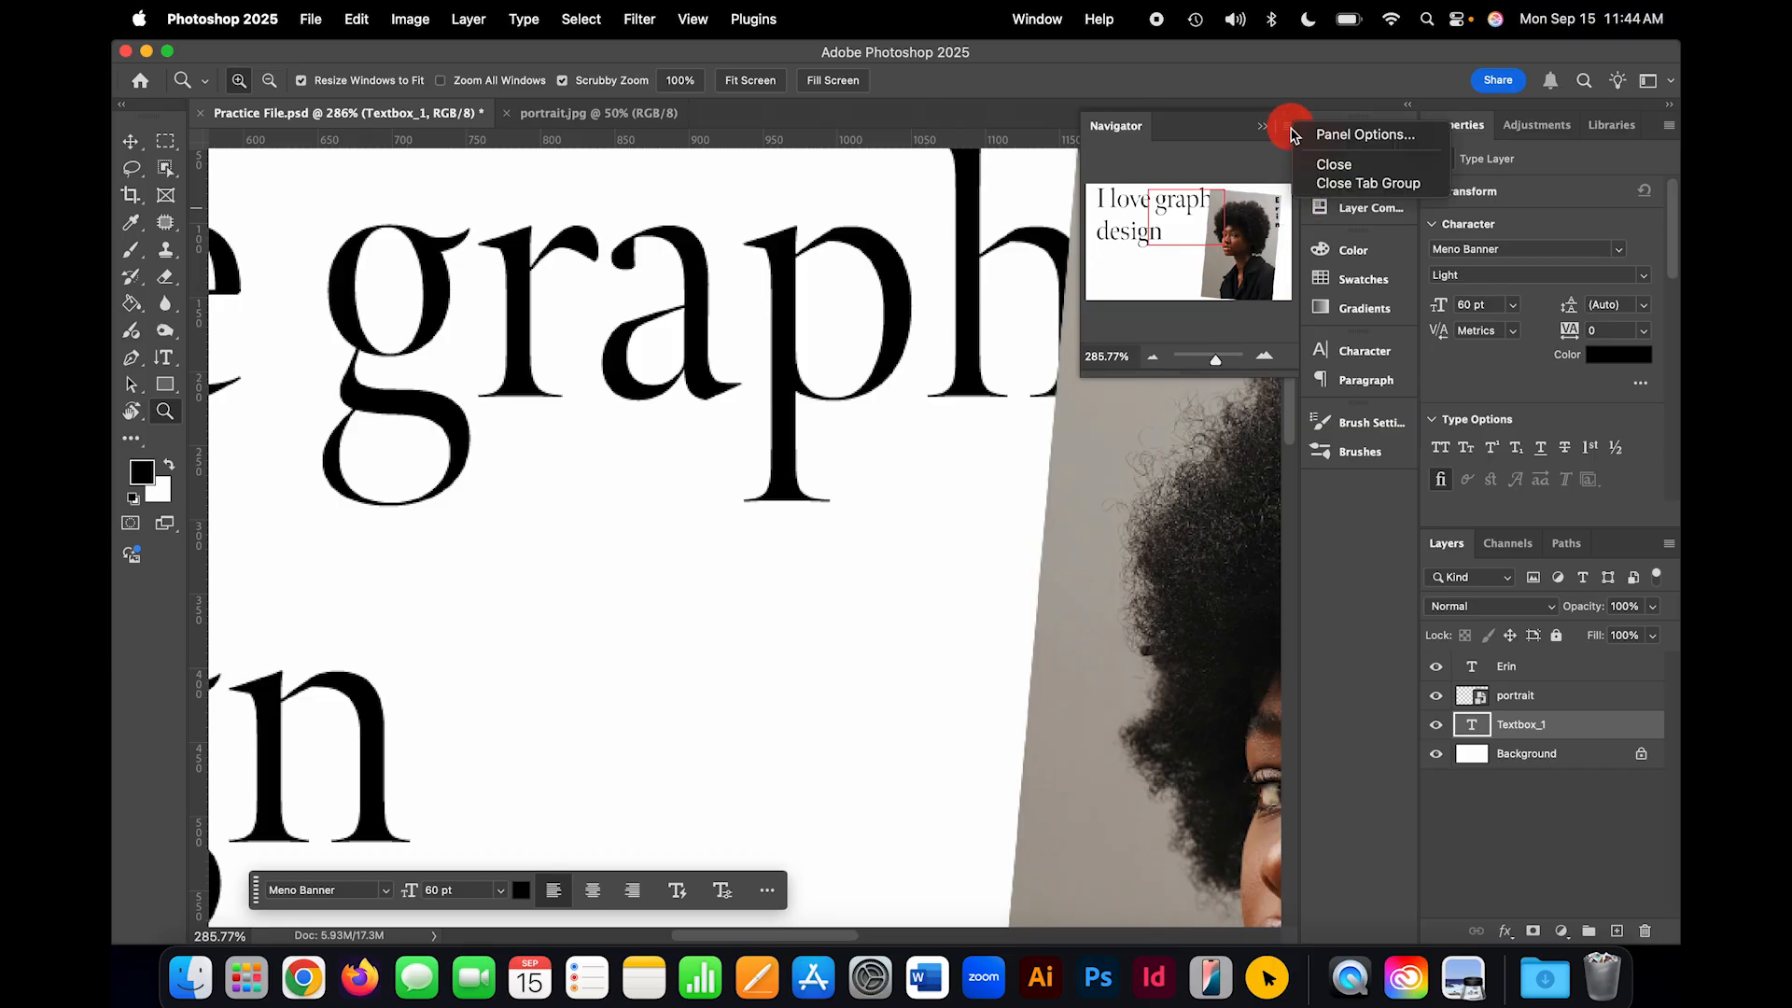
click(1330, 135)
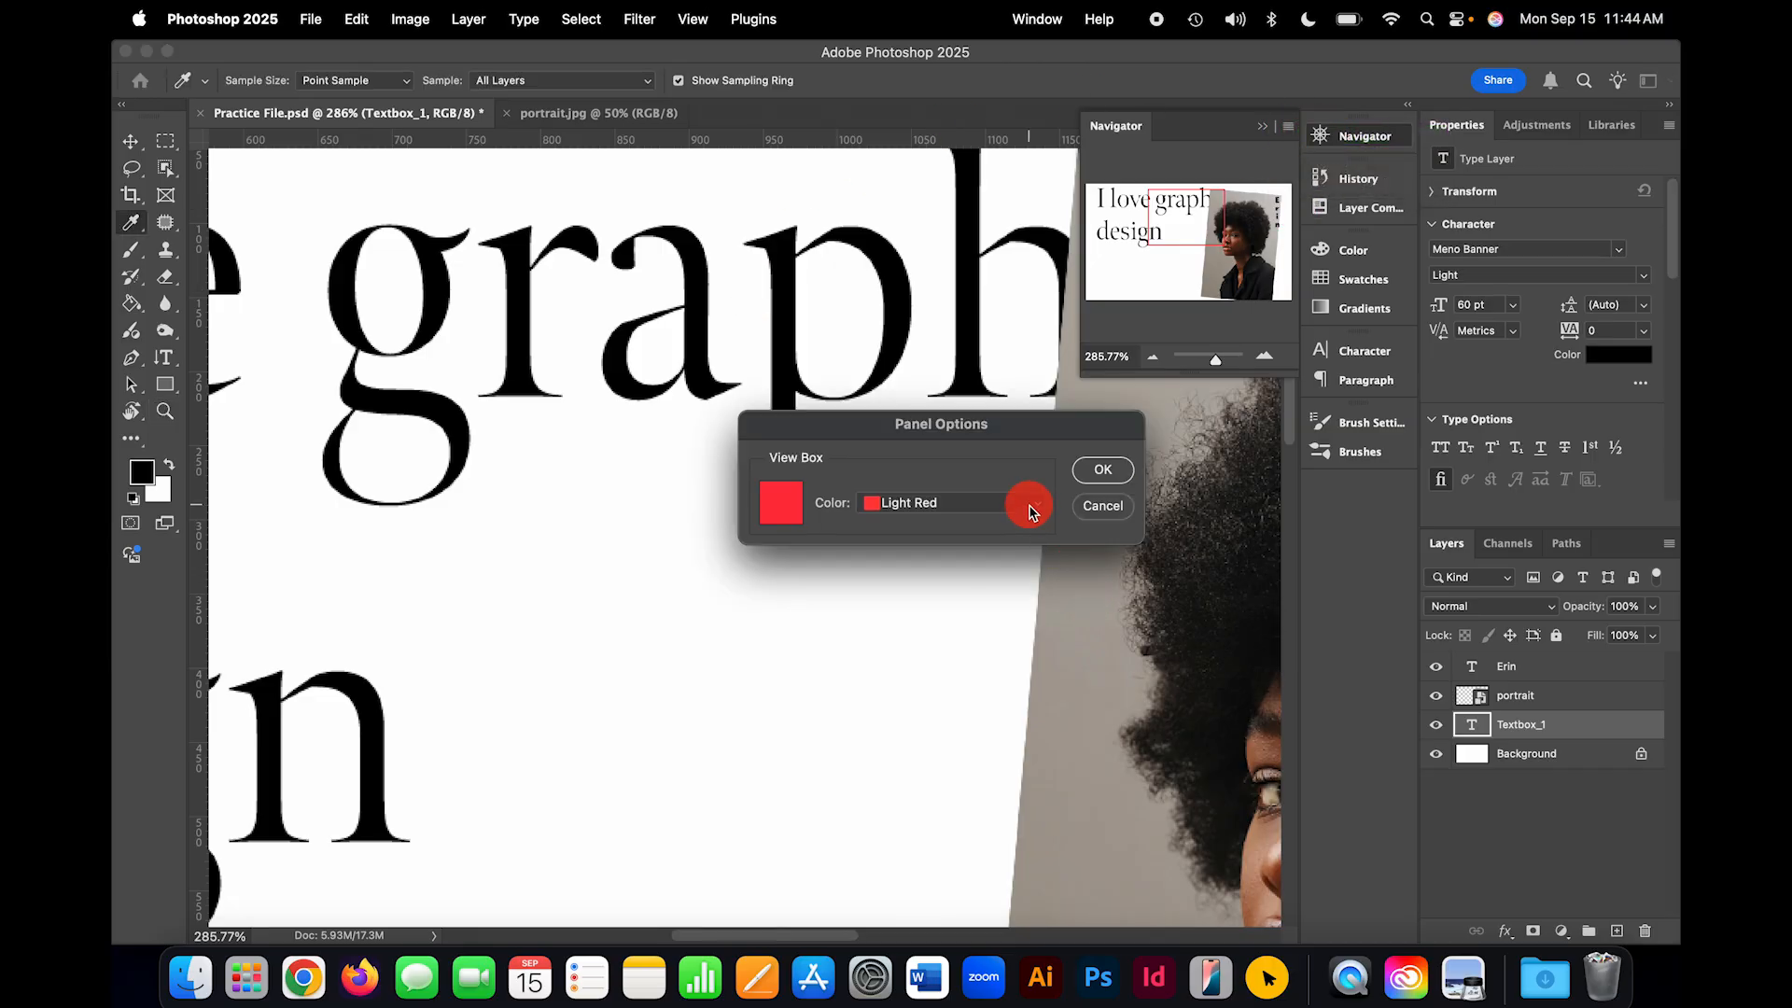
click(1036, 509)
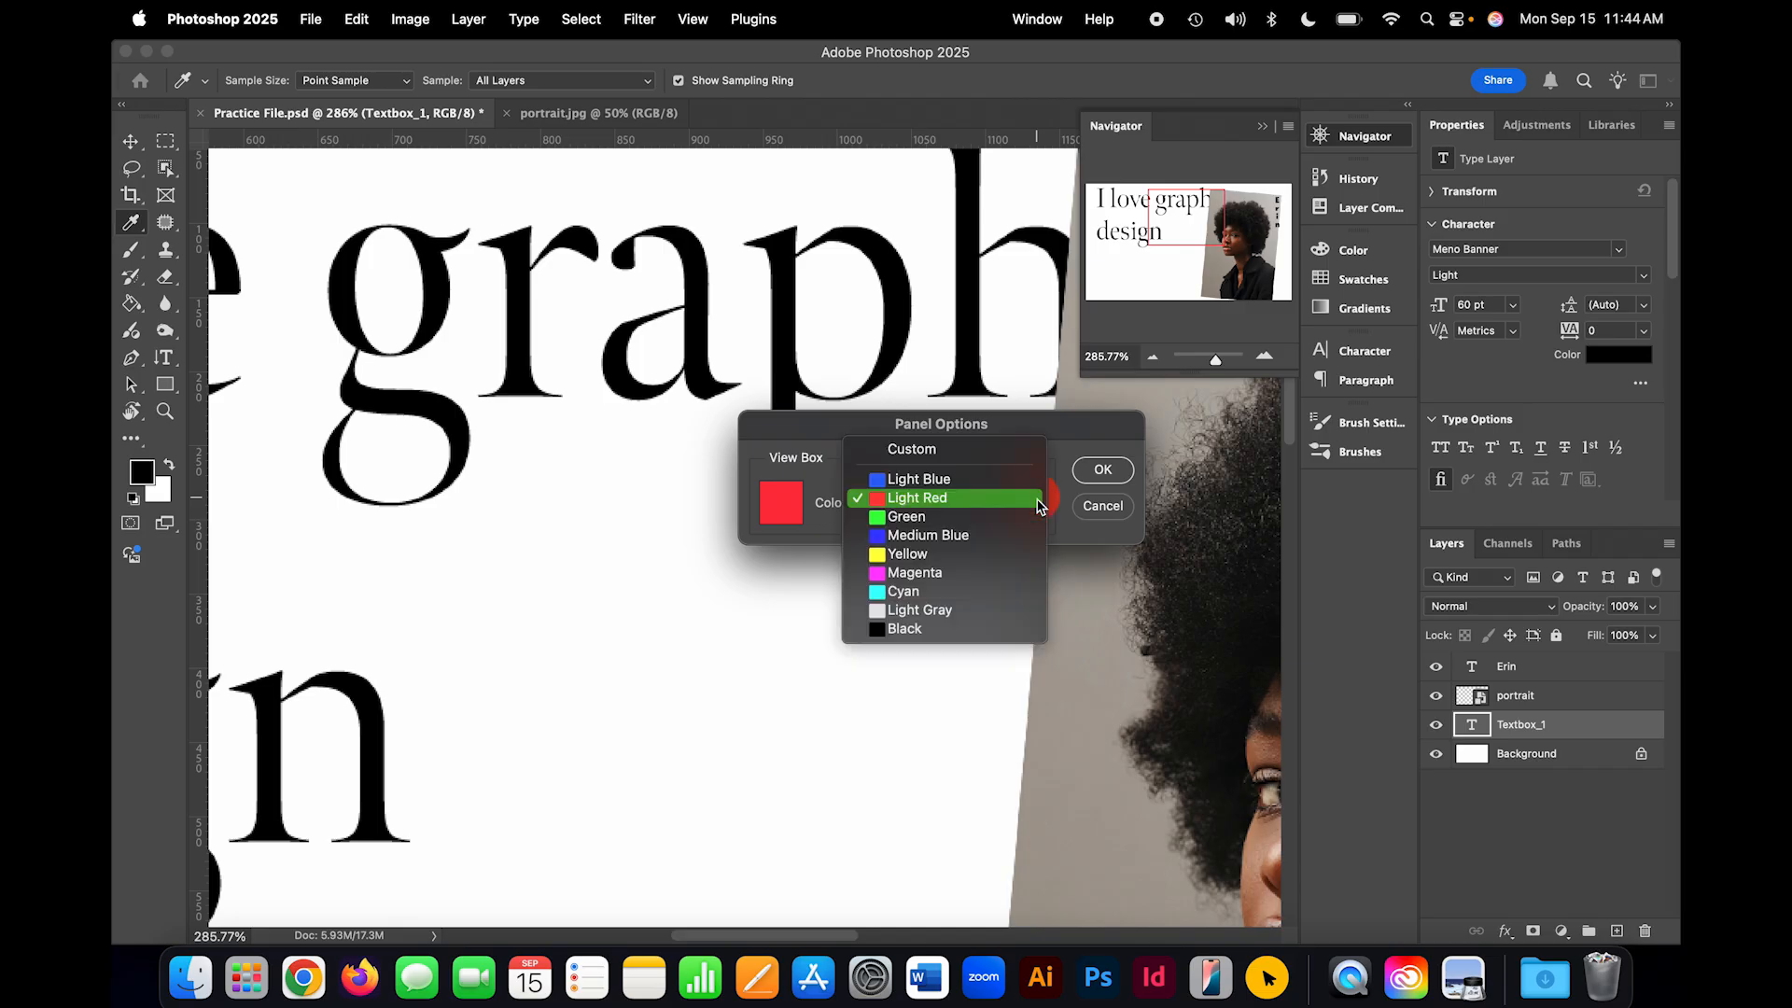
click(995, 521)
click(1114, 473)
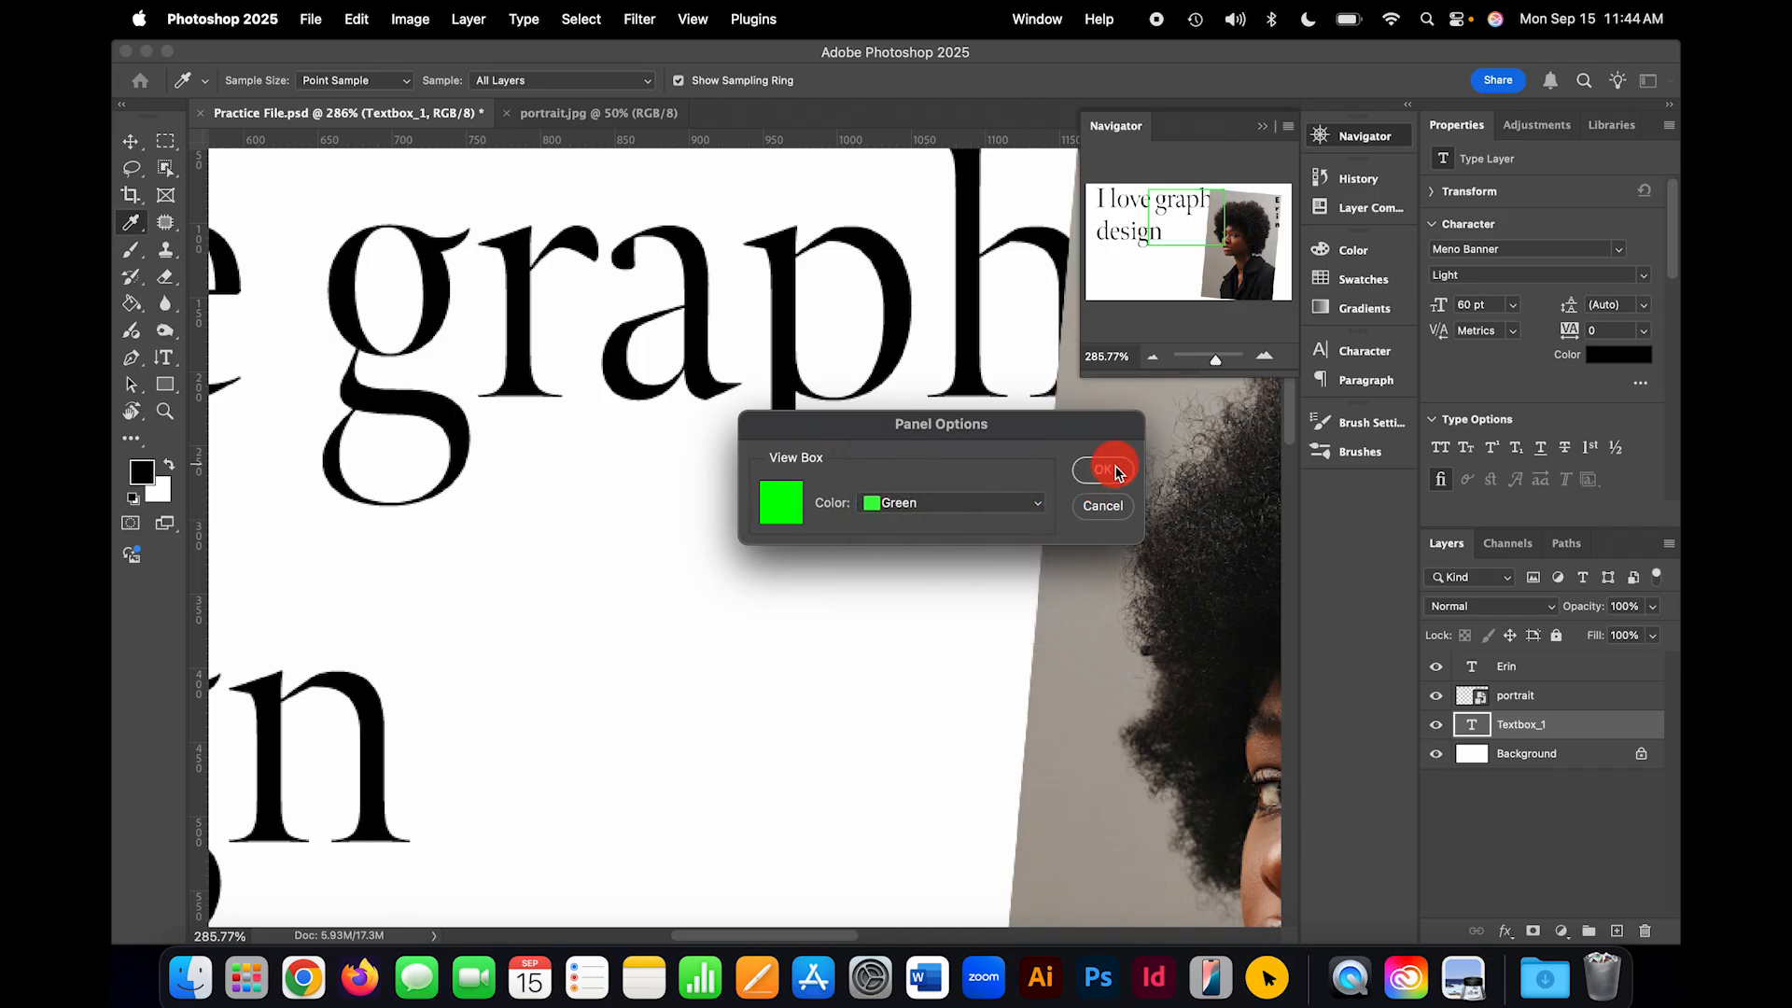
Step: Magnify the design to about 332% with the Navigator and move its view box over the headline and the portrait's face
key(z)
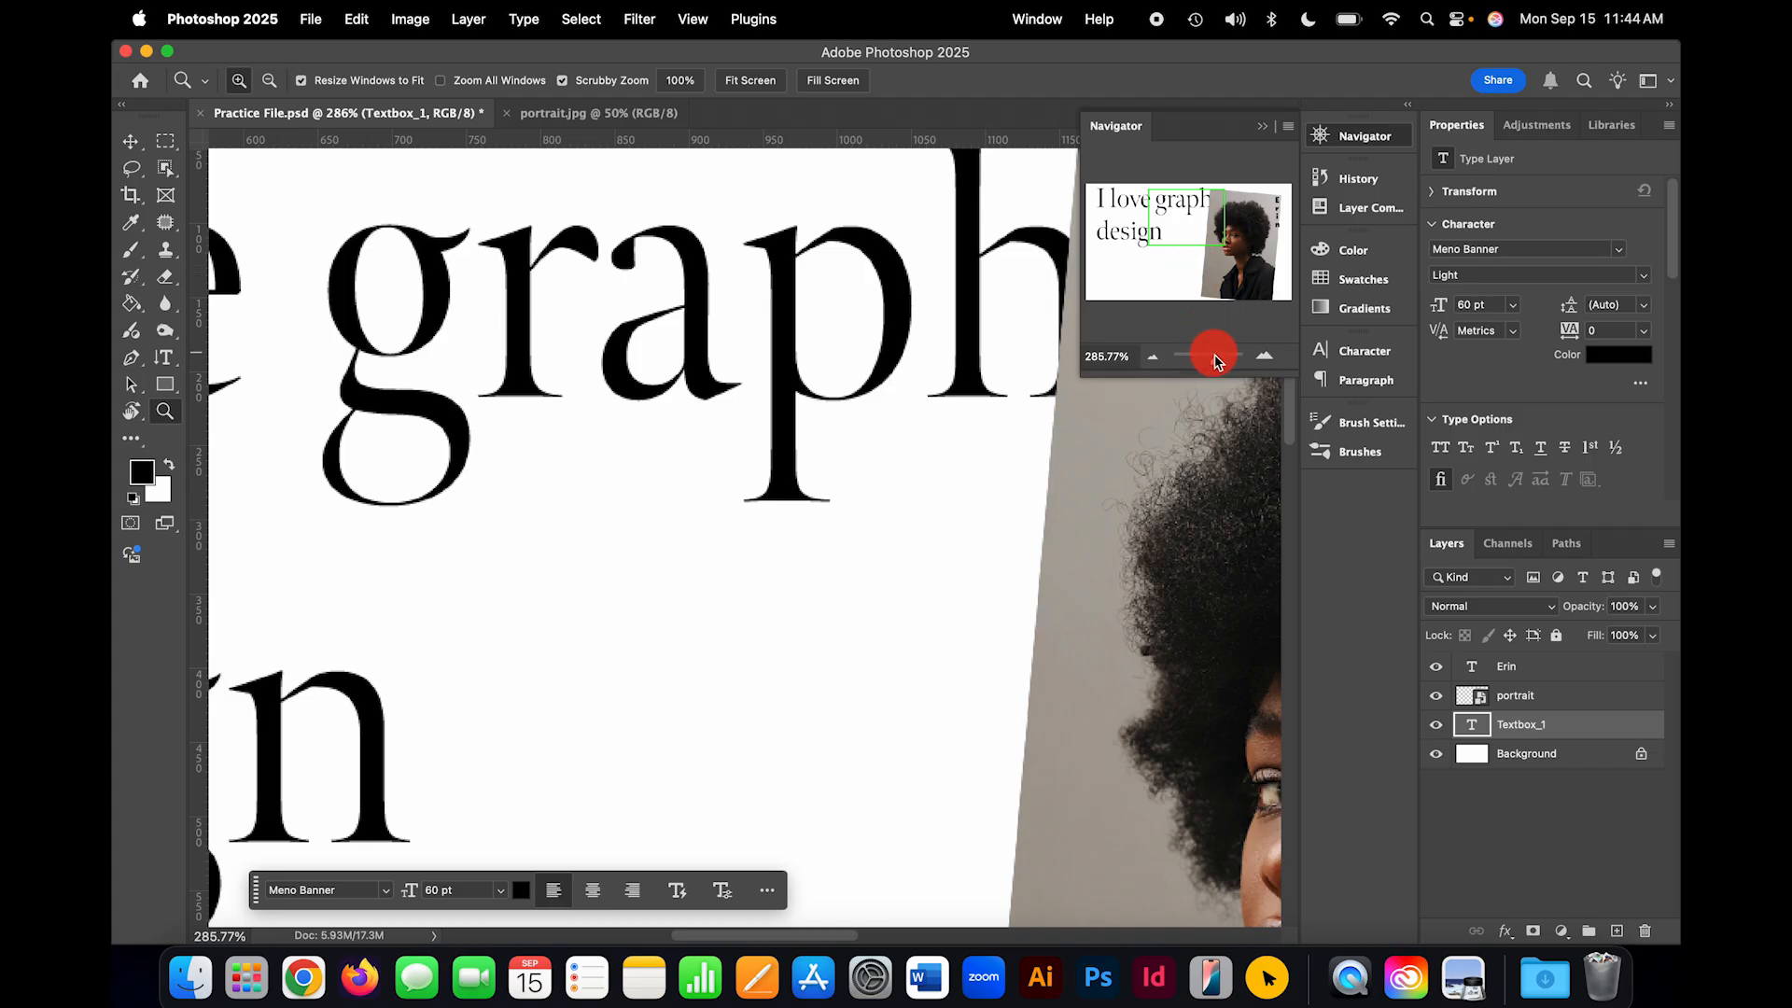
drag(1216, 359, 1218, 364)
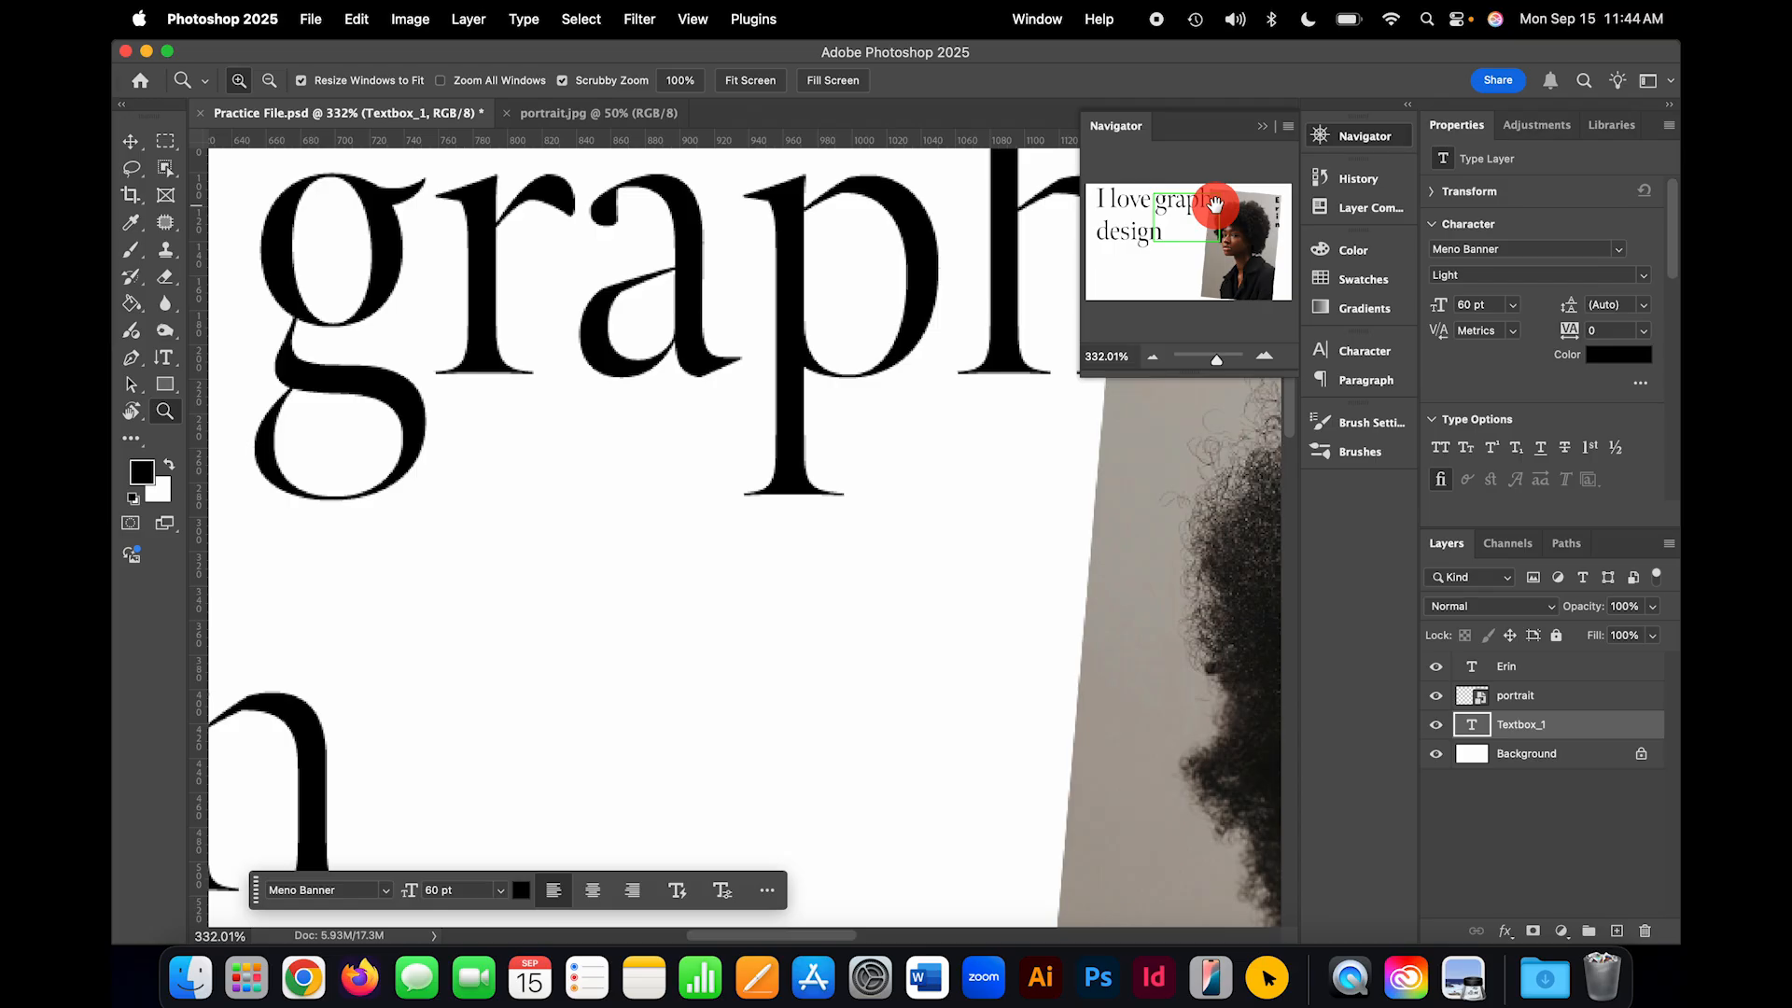
drag(1214, 204, 1143, 193)
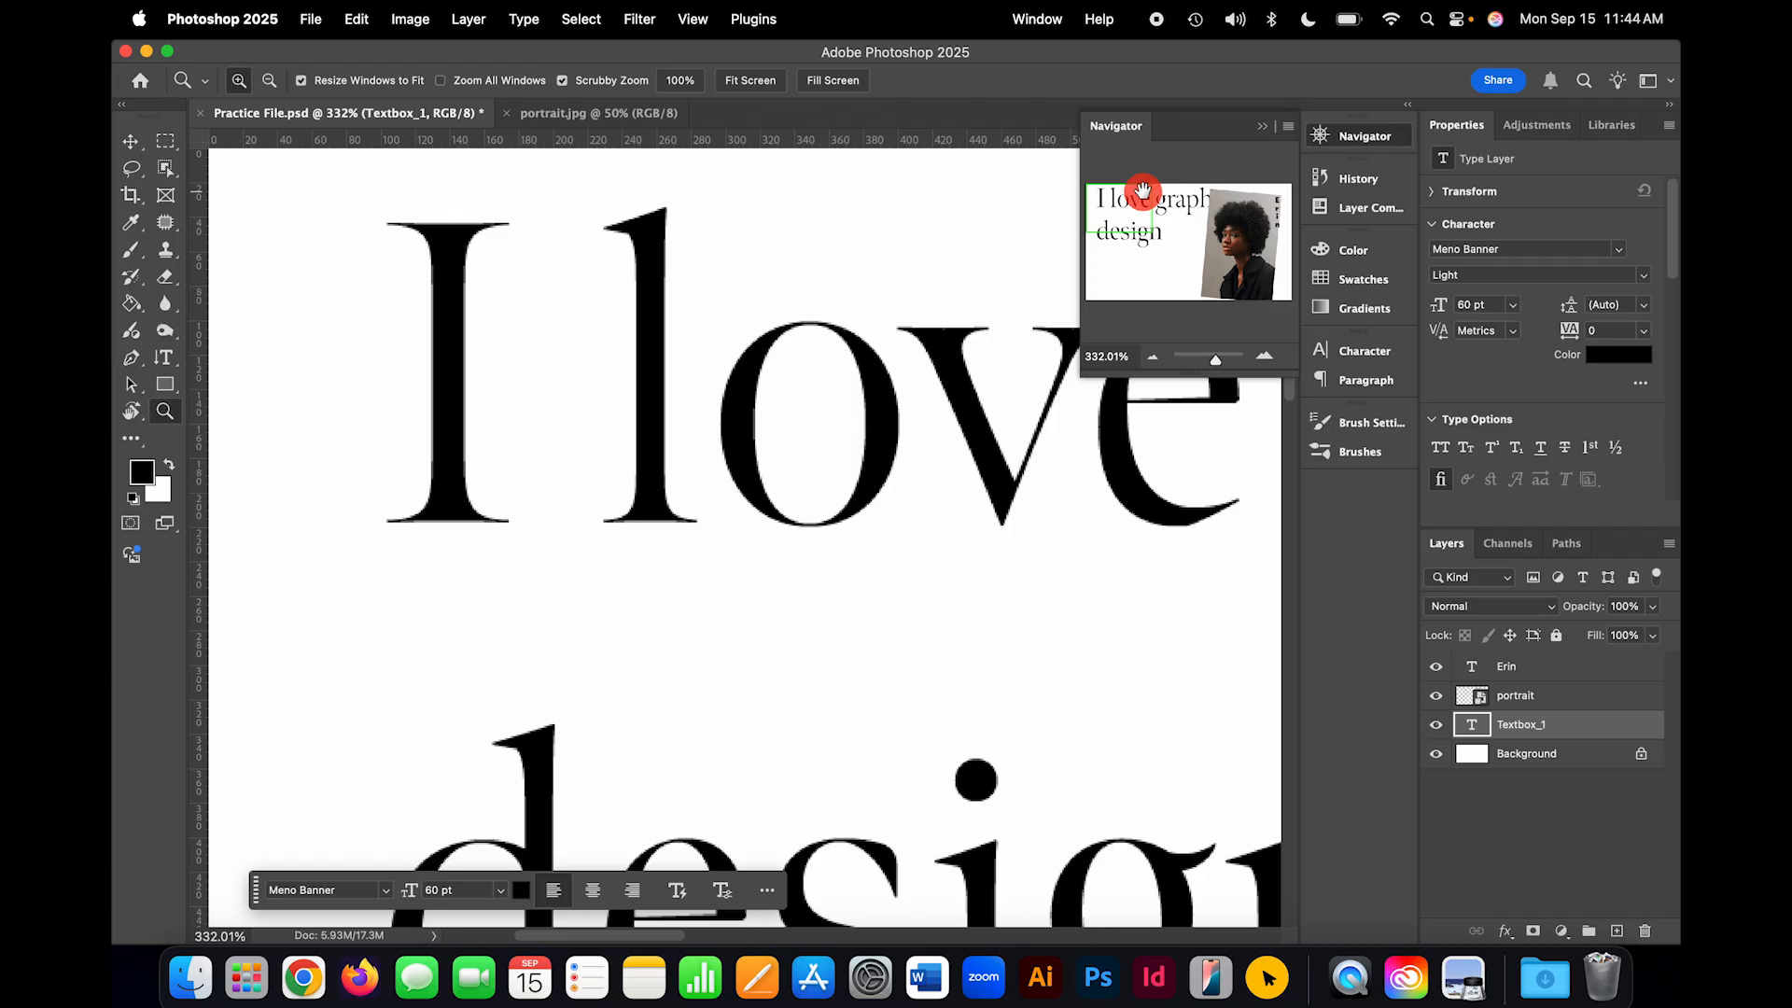
drag(1144, 193, 1248, 217)
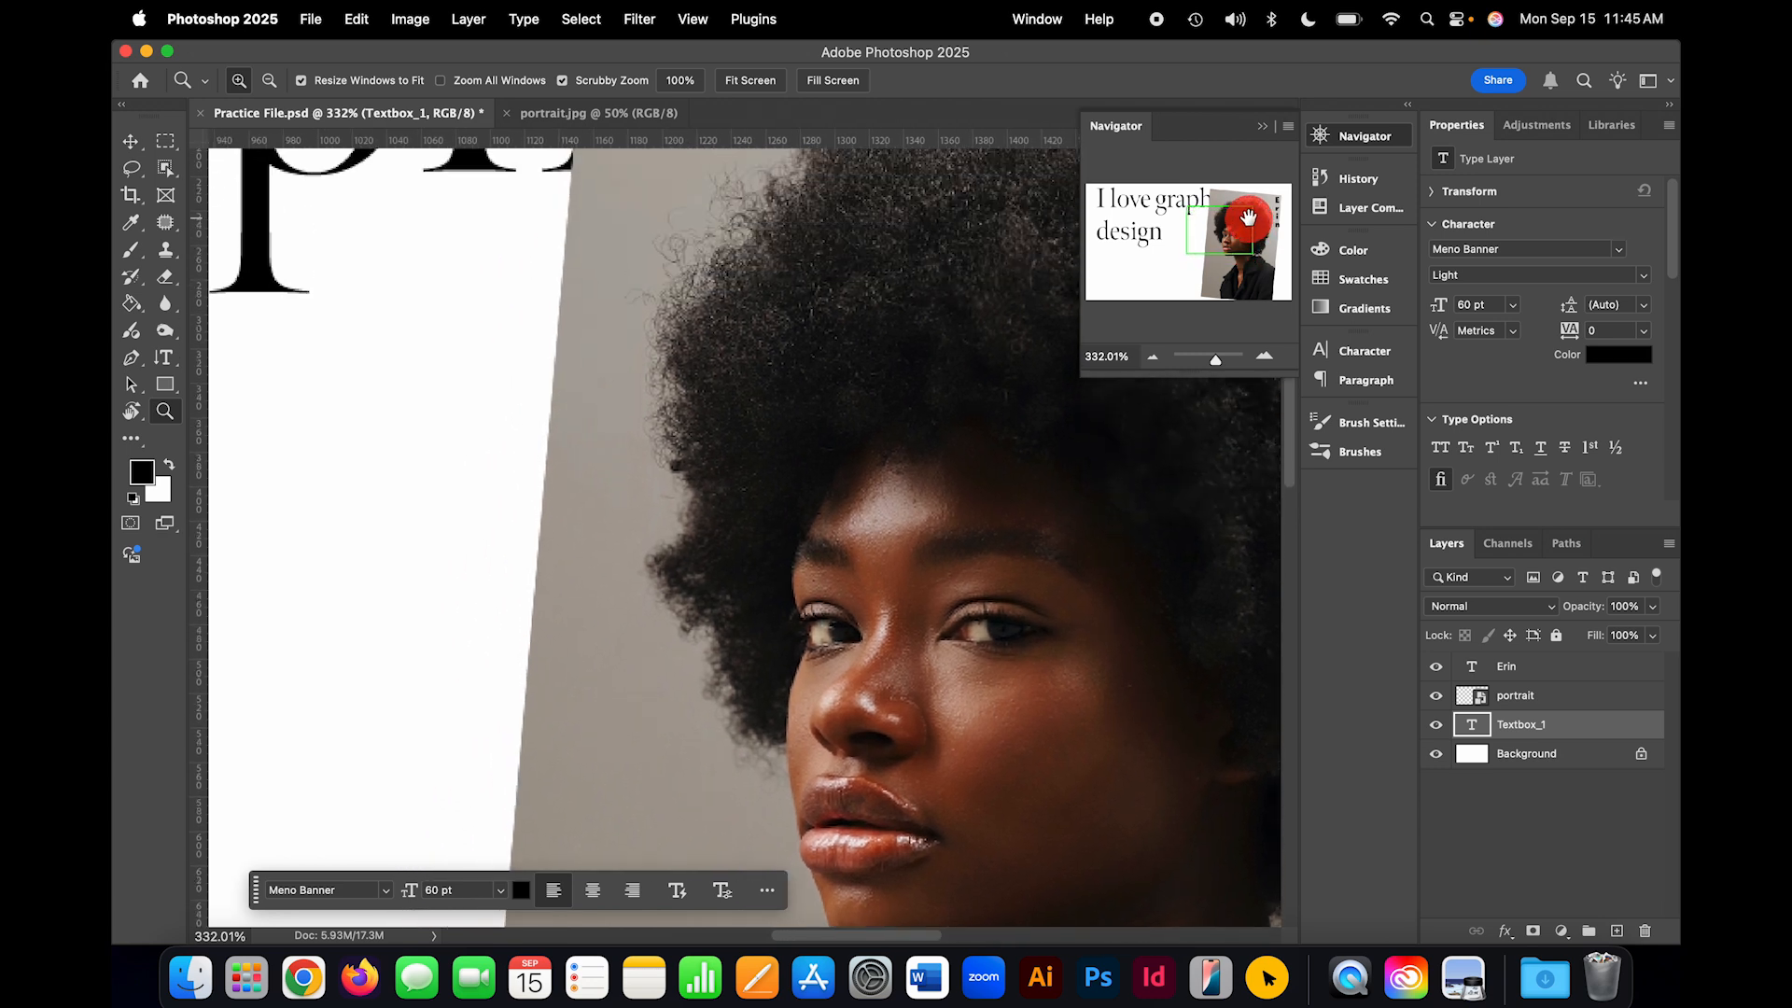
Step: Close the Navigator, pan from the portrait to the headline by hand, and zoom back out to show the whole design
click(1385, 140)
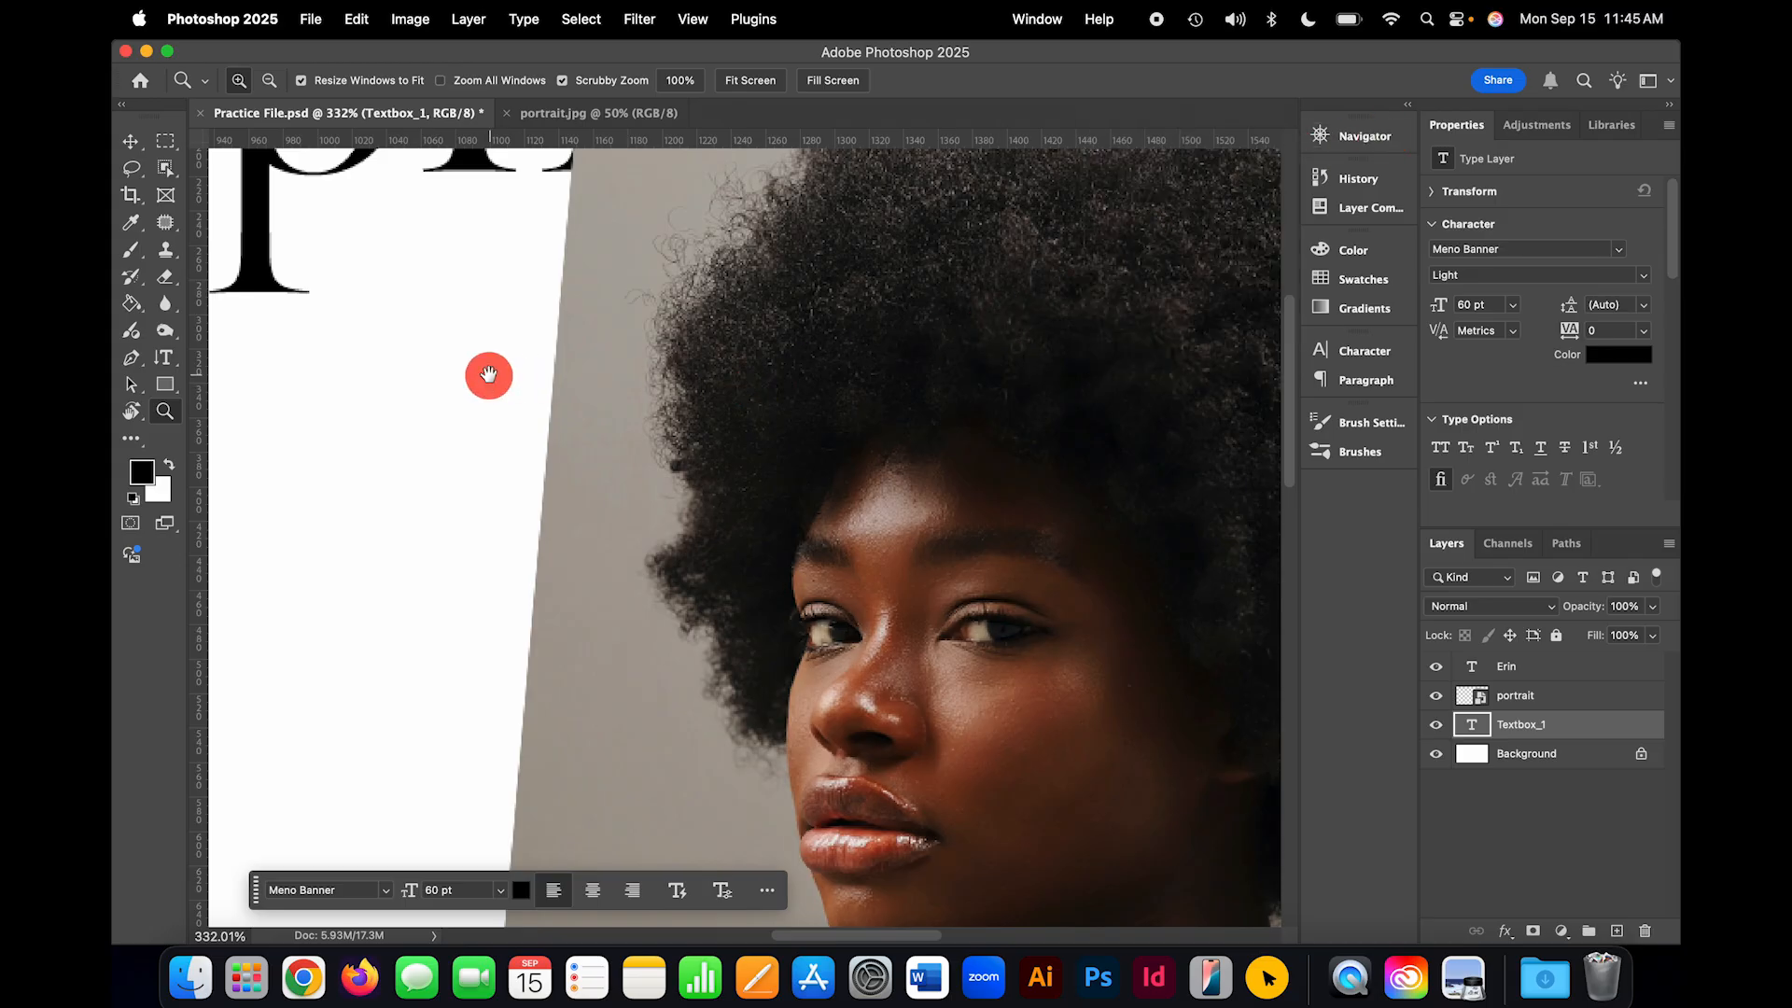
drag(488, 375, 1100, 488)
drag(644, 317, 1112, 495)
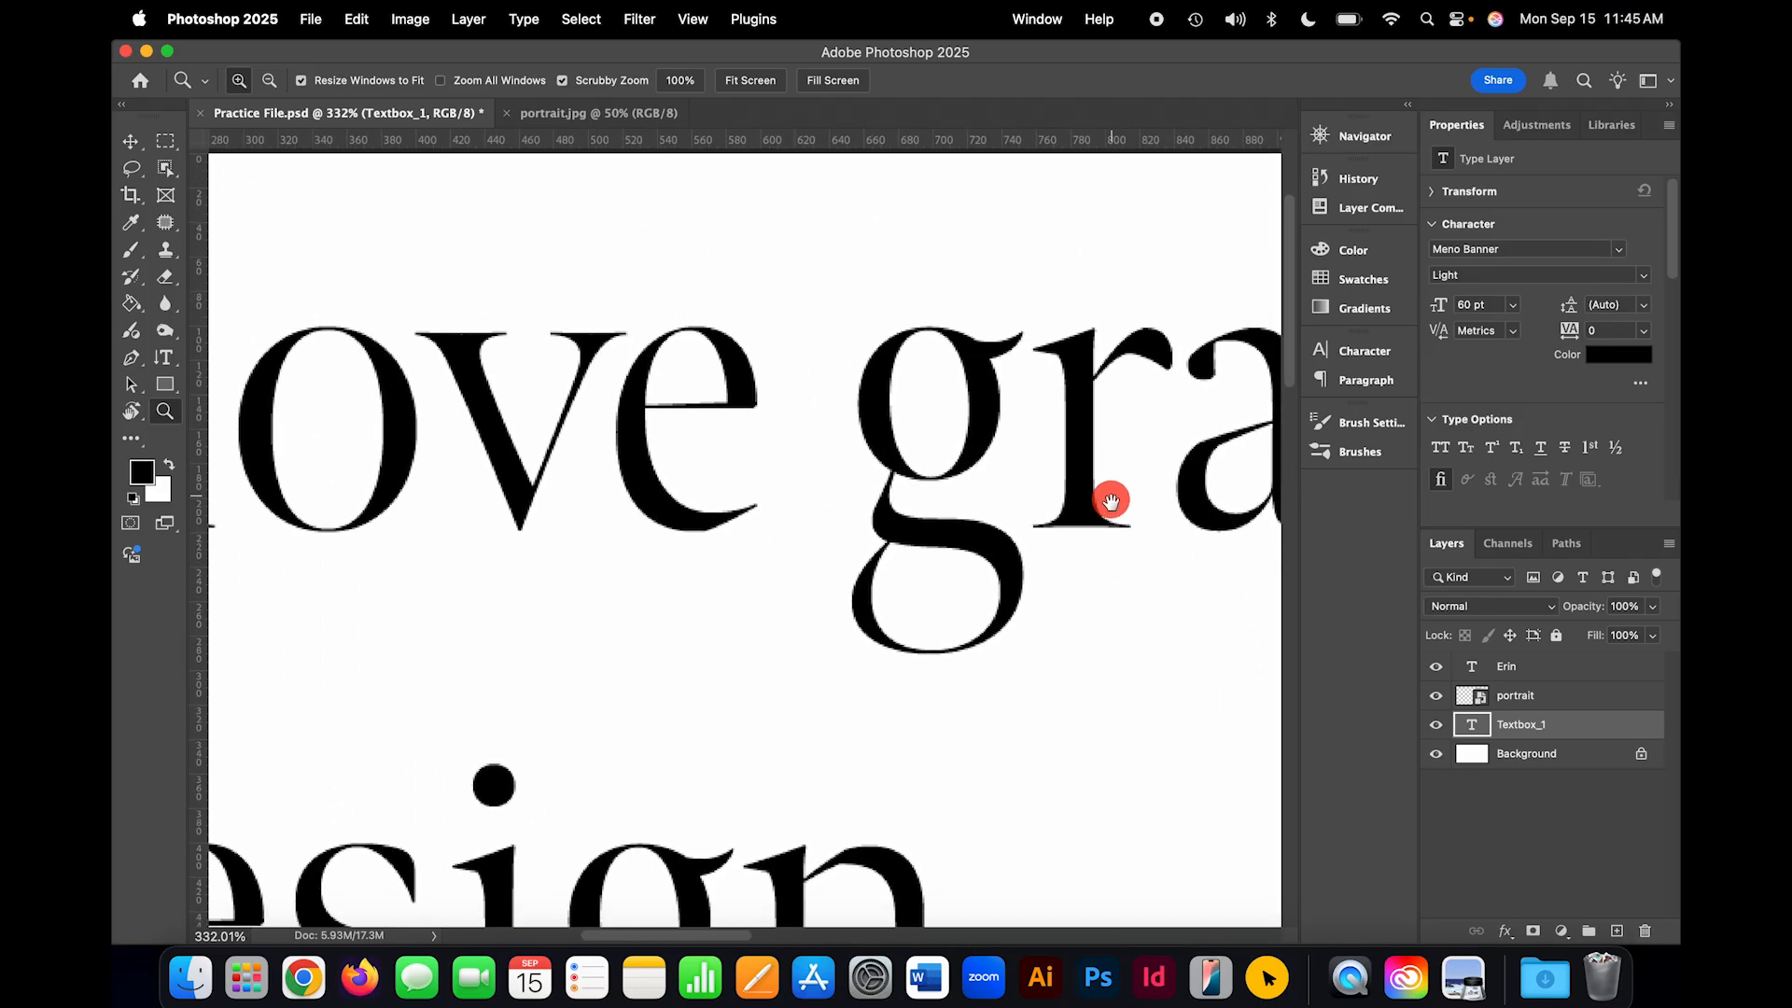
drag(500, 479, 917, 426)
key(super+0)
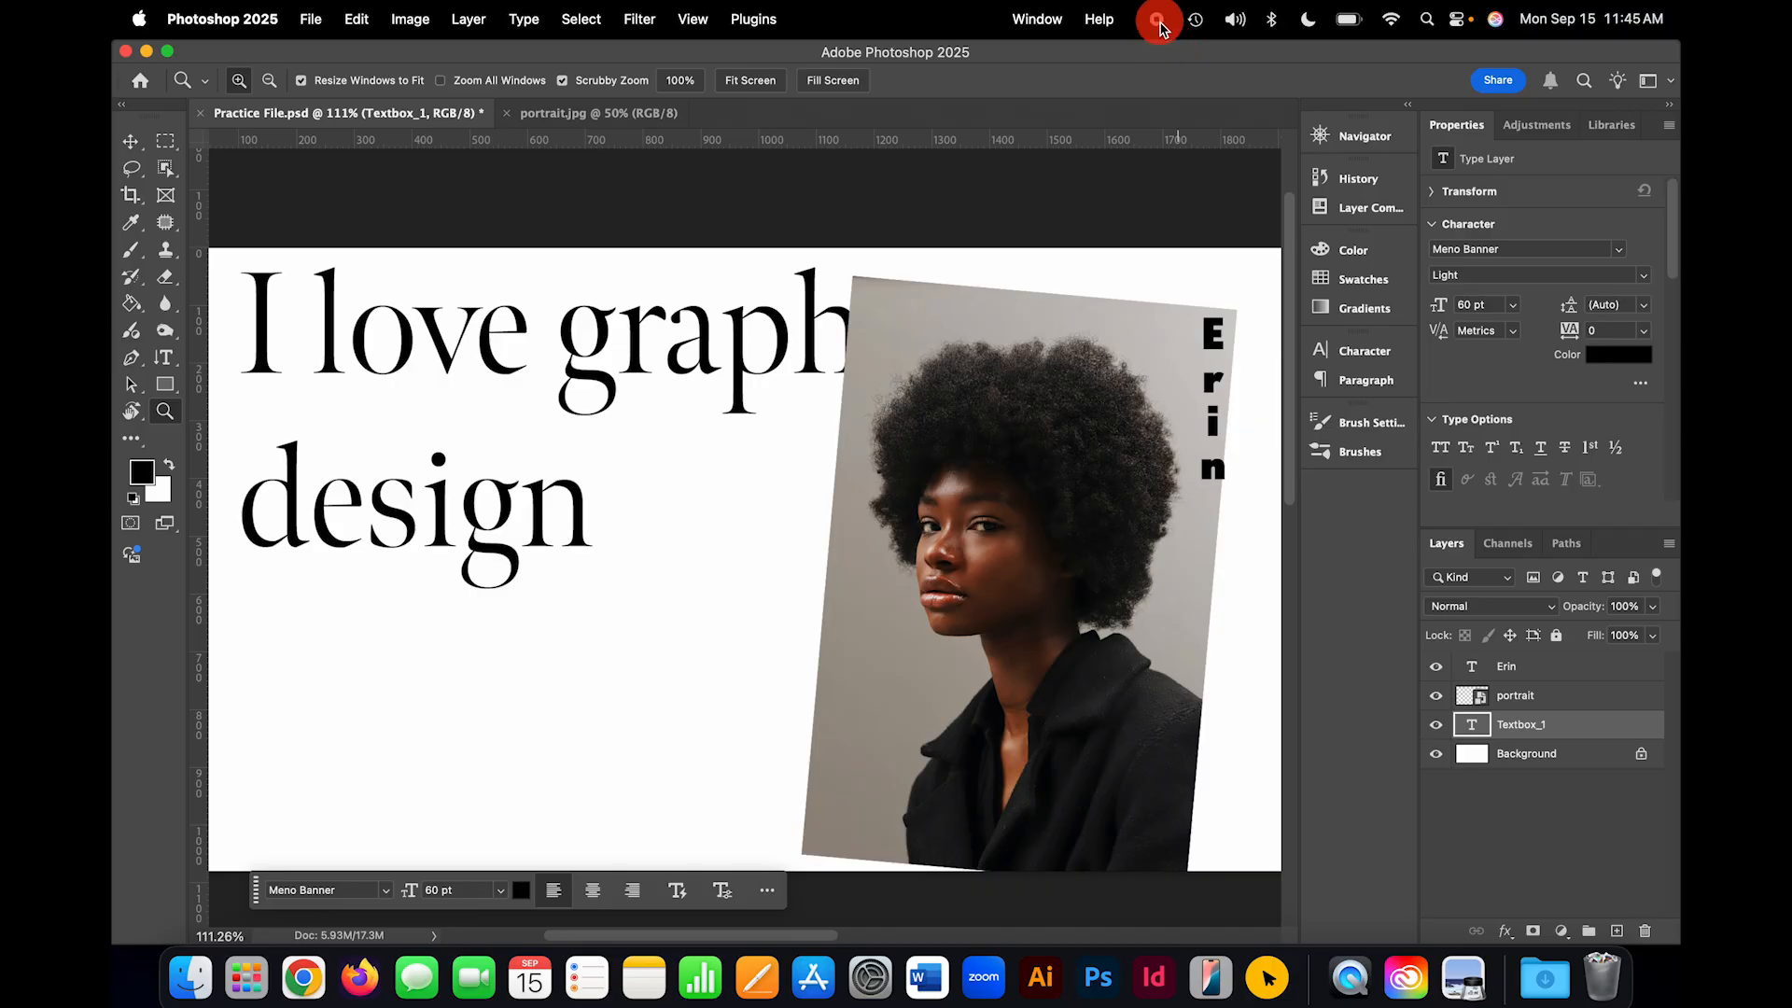
click(962, 229)
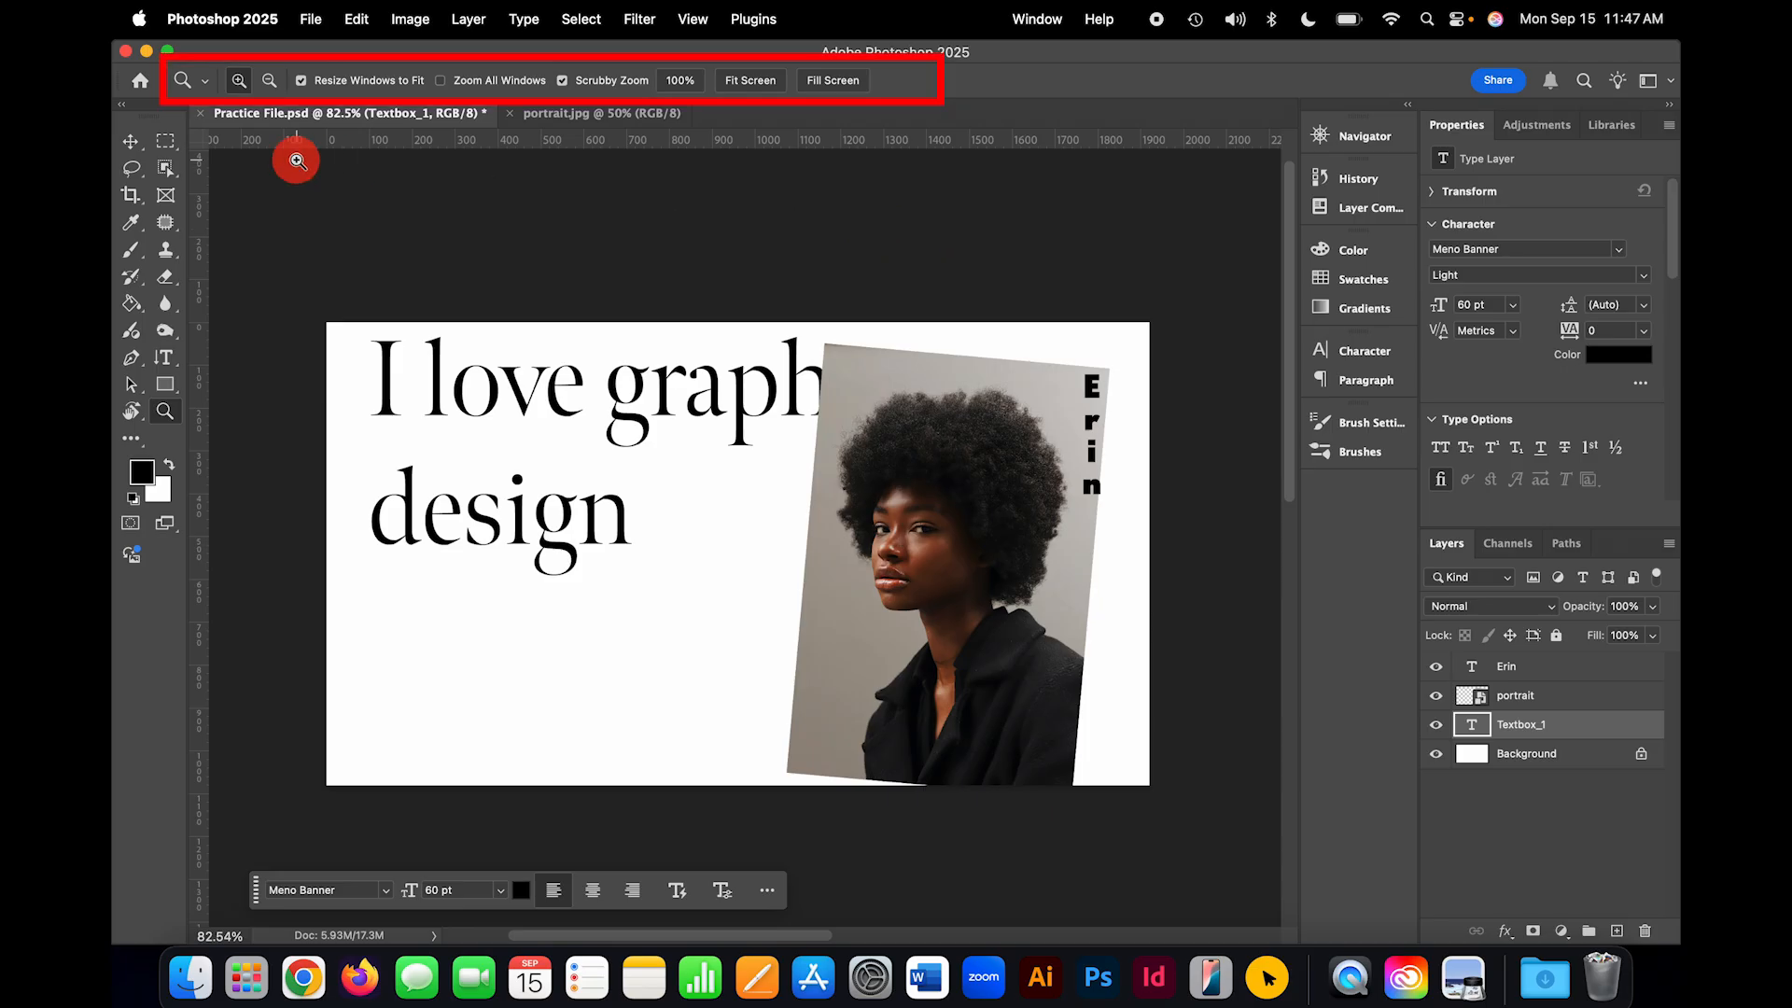
Step: Switch through the Move, Marquee, Lasso, Eyedropper, Frame, Patch, Clone Stamp and Brush tools to compare their options
click(131, 141)
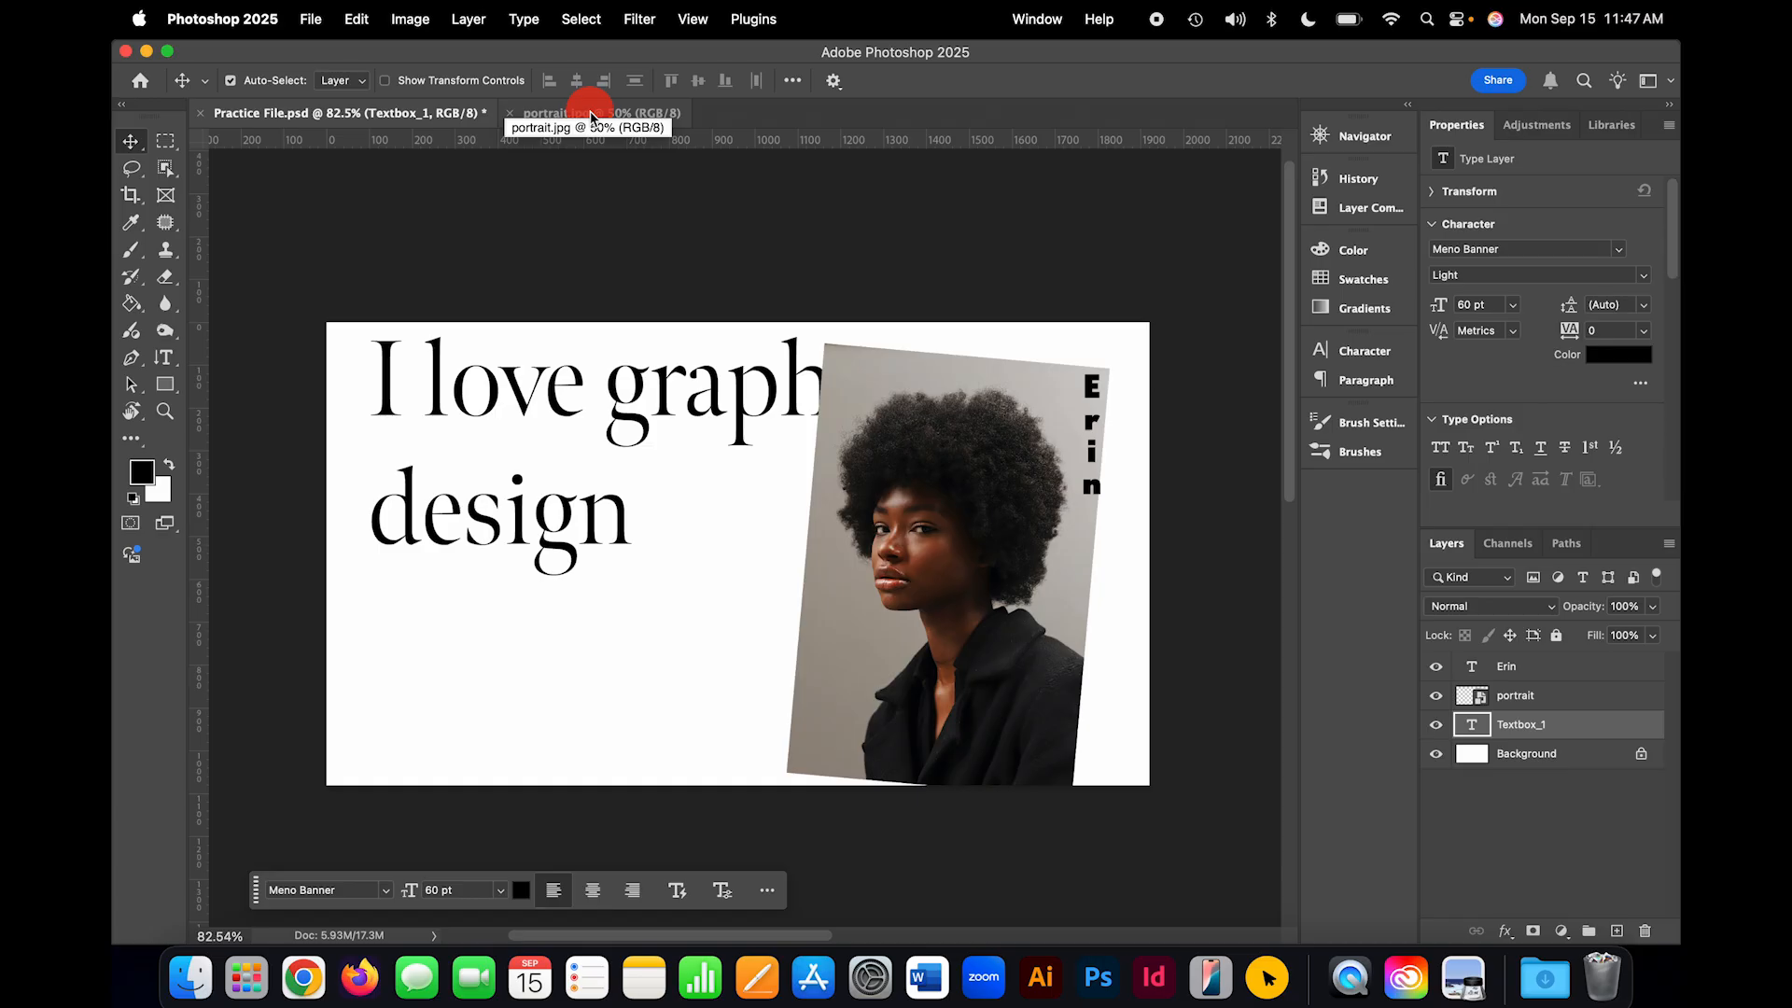
click(166, 141)
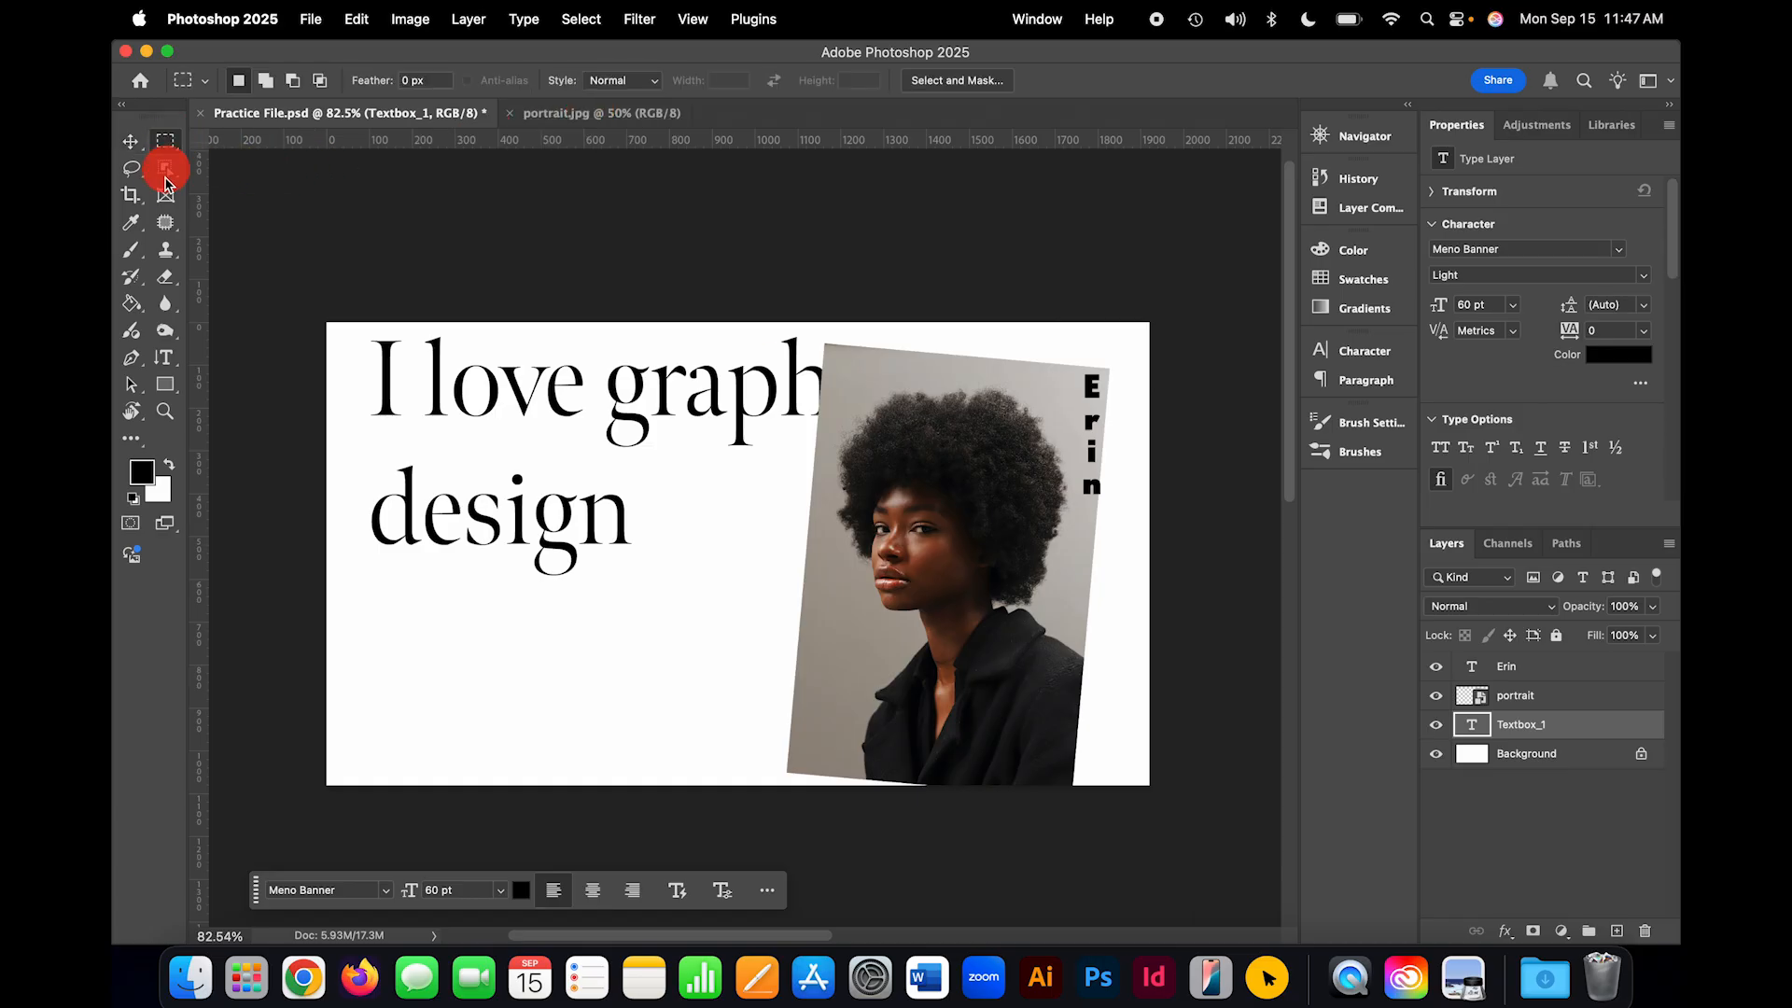
click(131, 170)
click(130, 222)
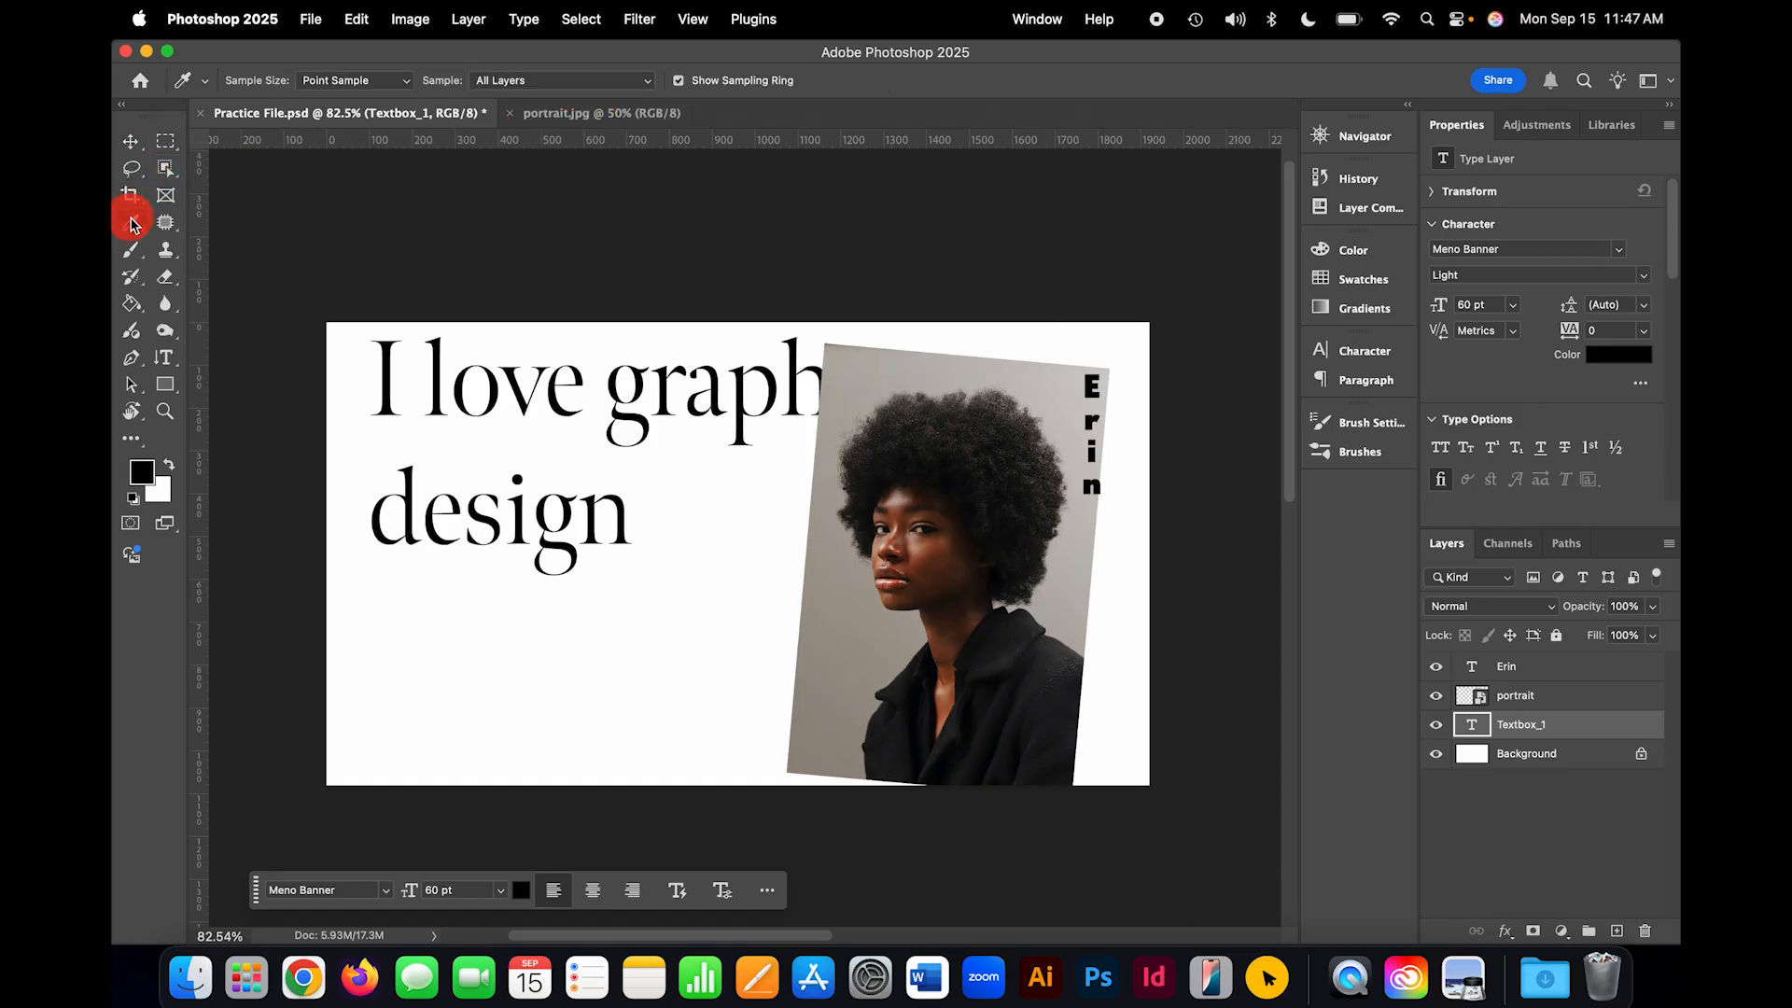
click(166, 195)
click(165, 224)
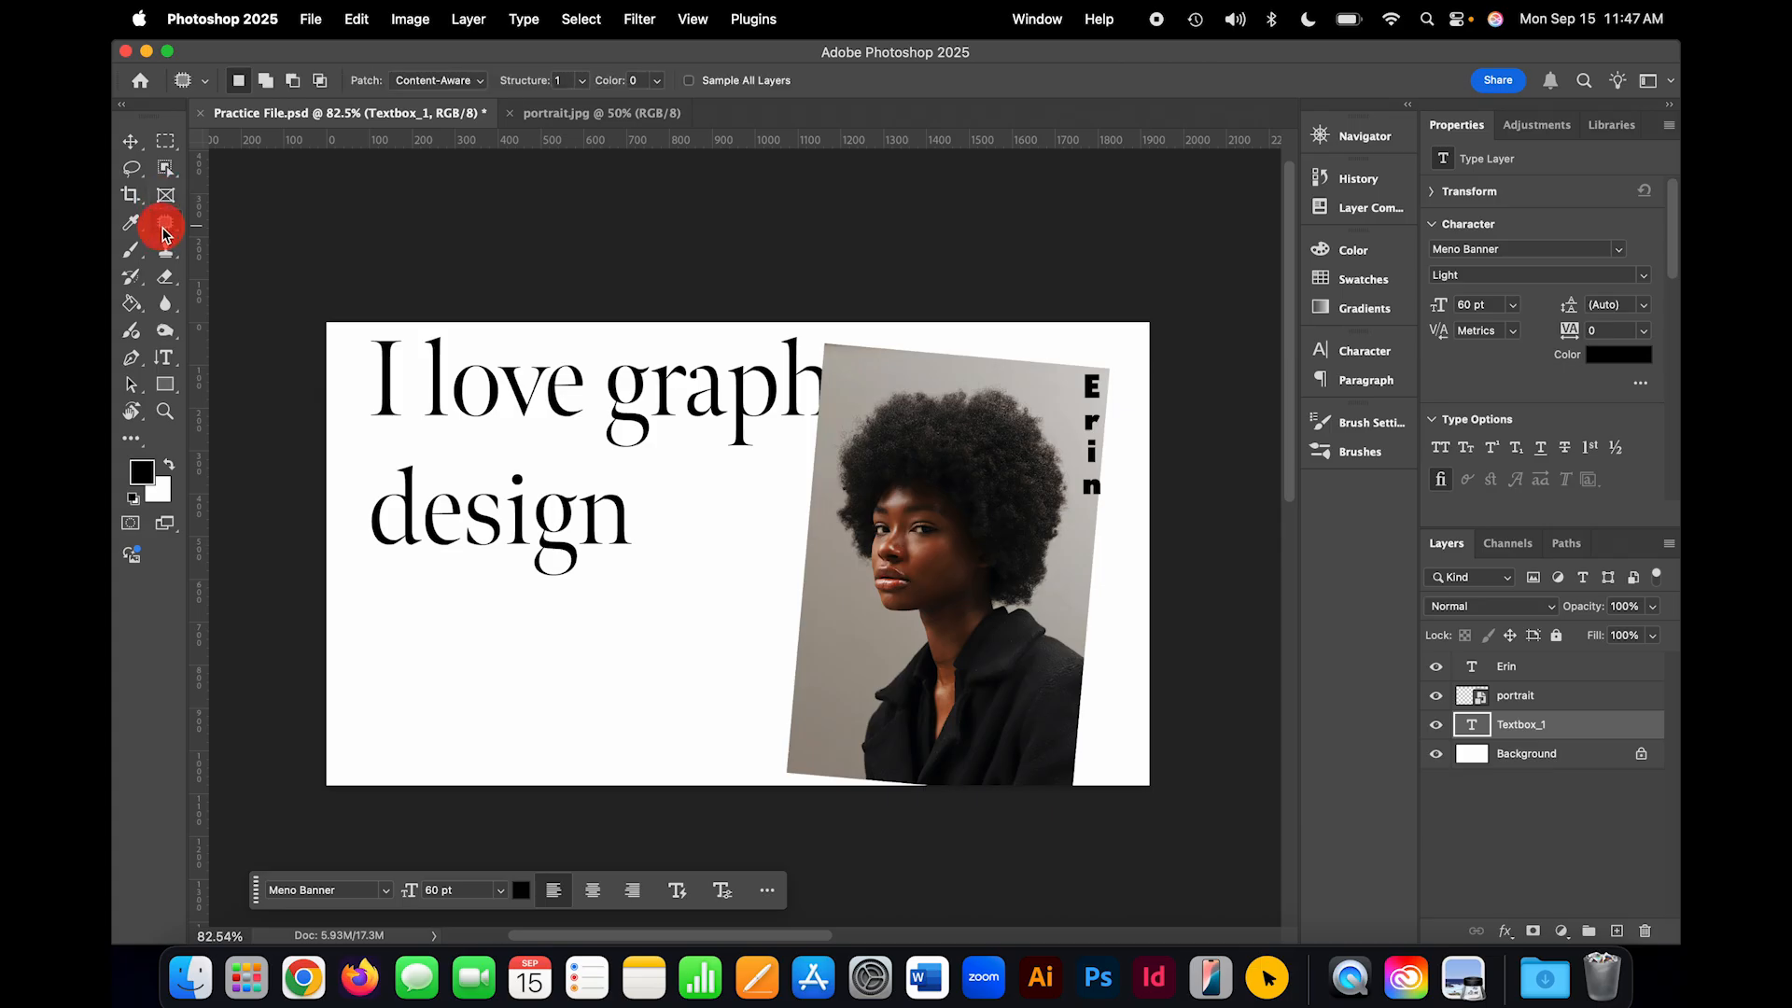
click(165, 252)
click(132, 259)
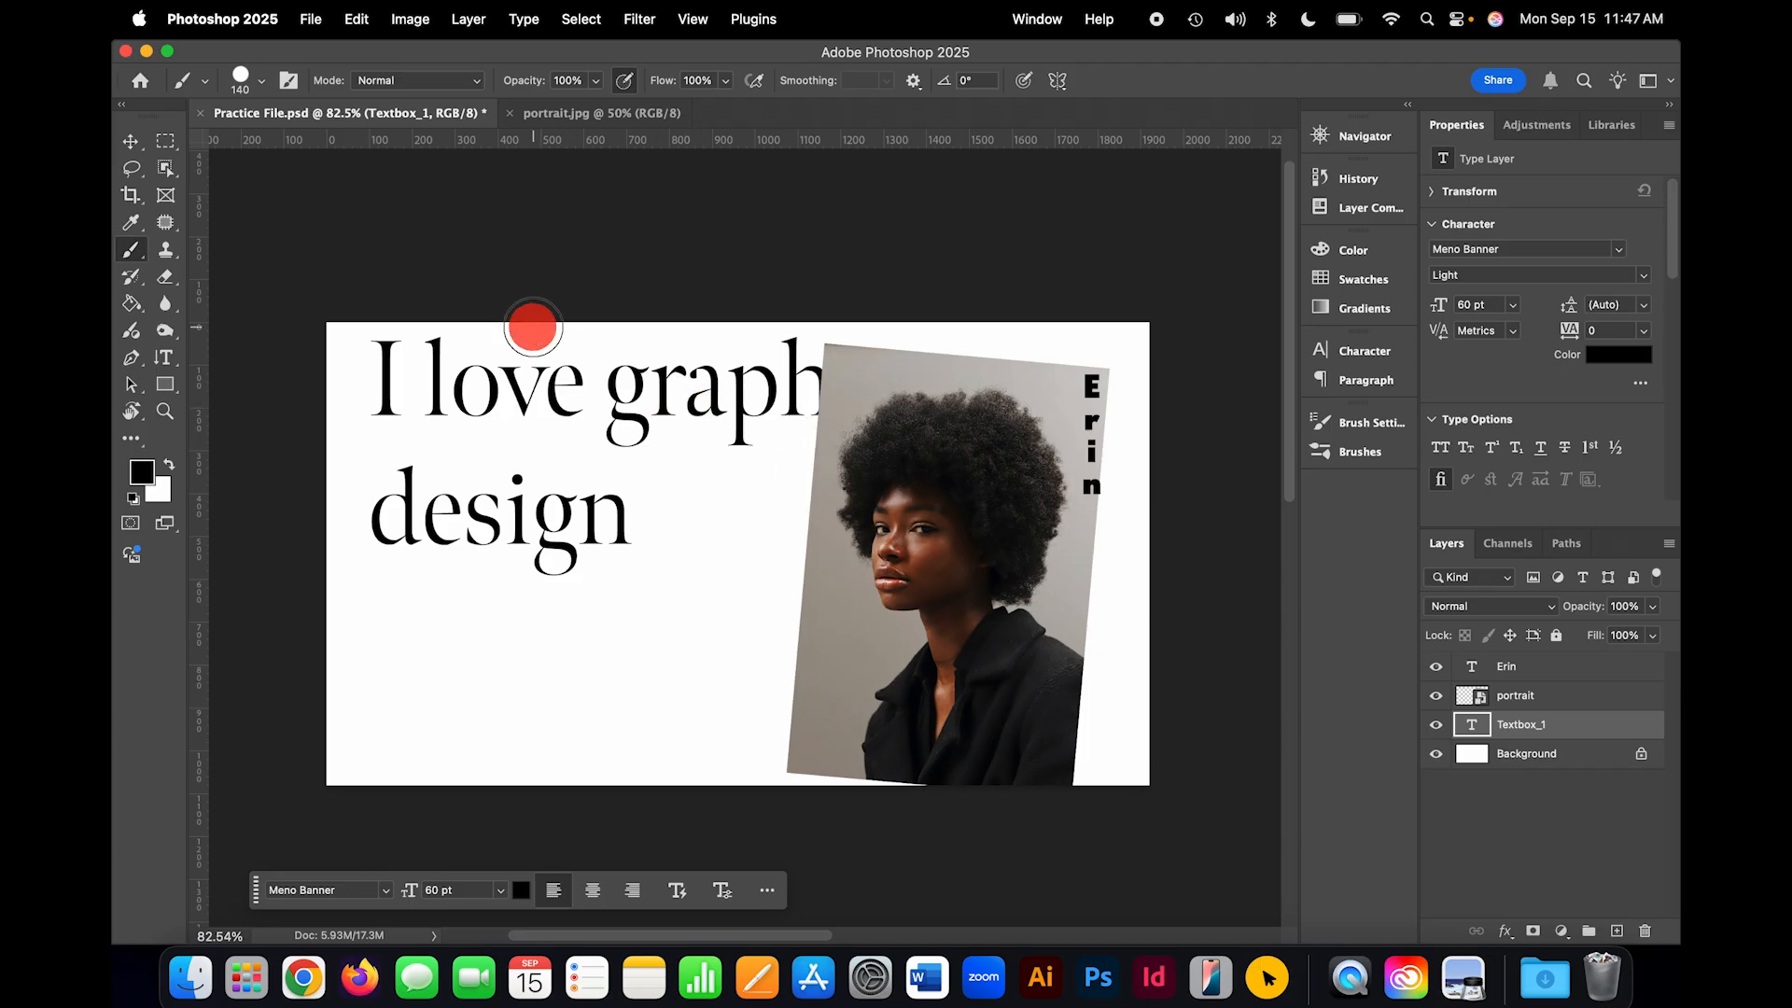
Step: Use the Move tool to select the vertical name text and the headline in turn, and make the portrait layer active
key(v)
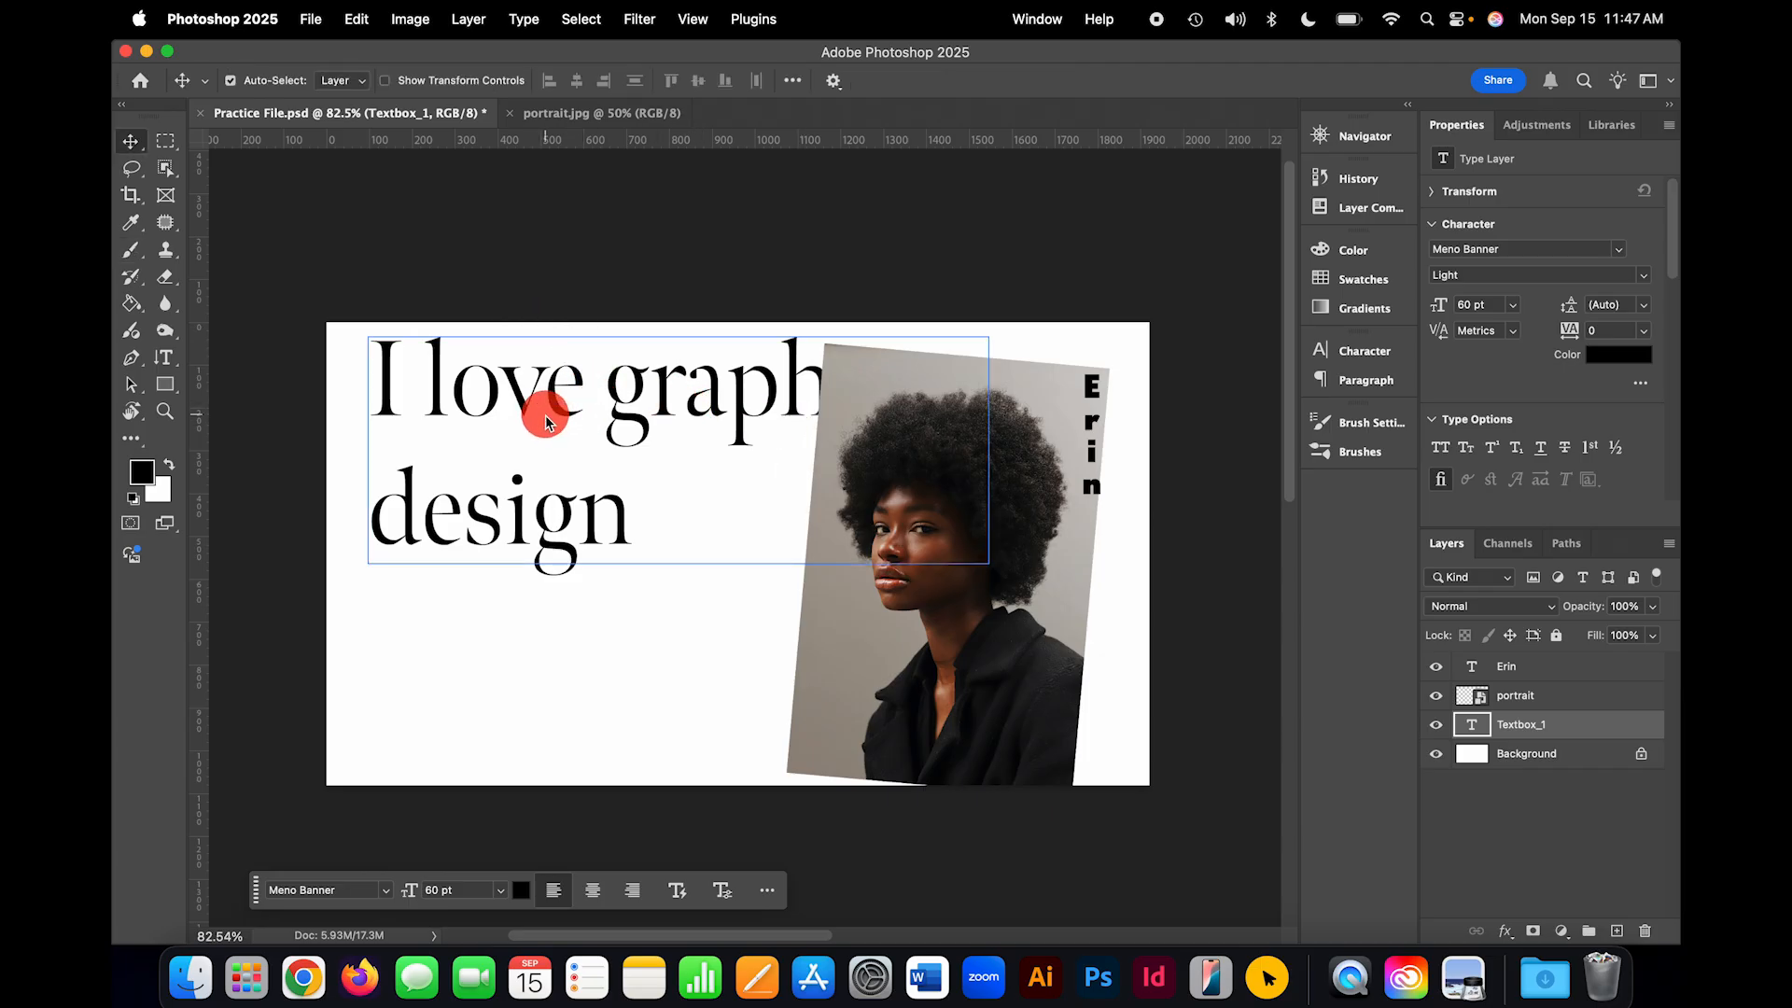
click(1098, 417)
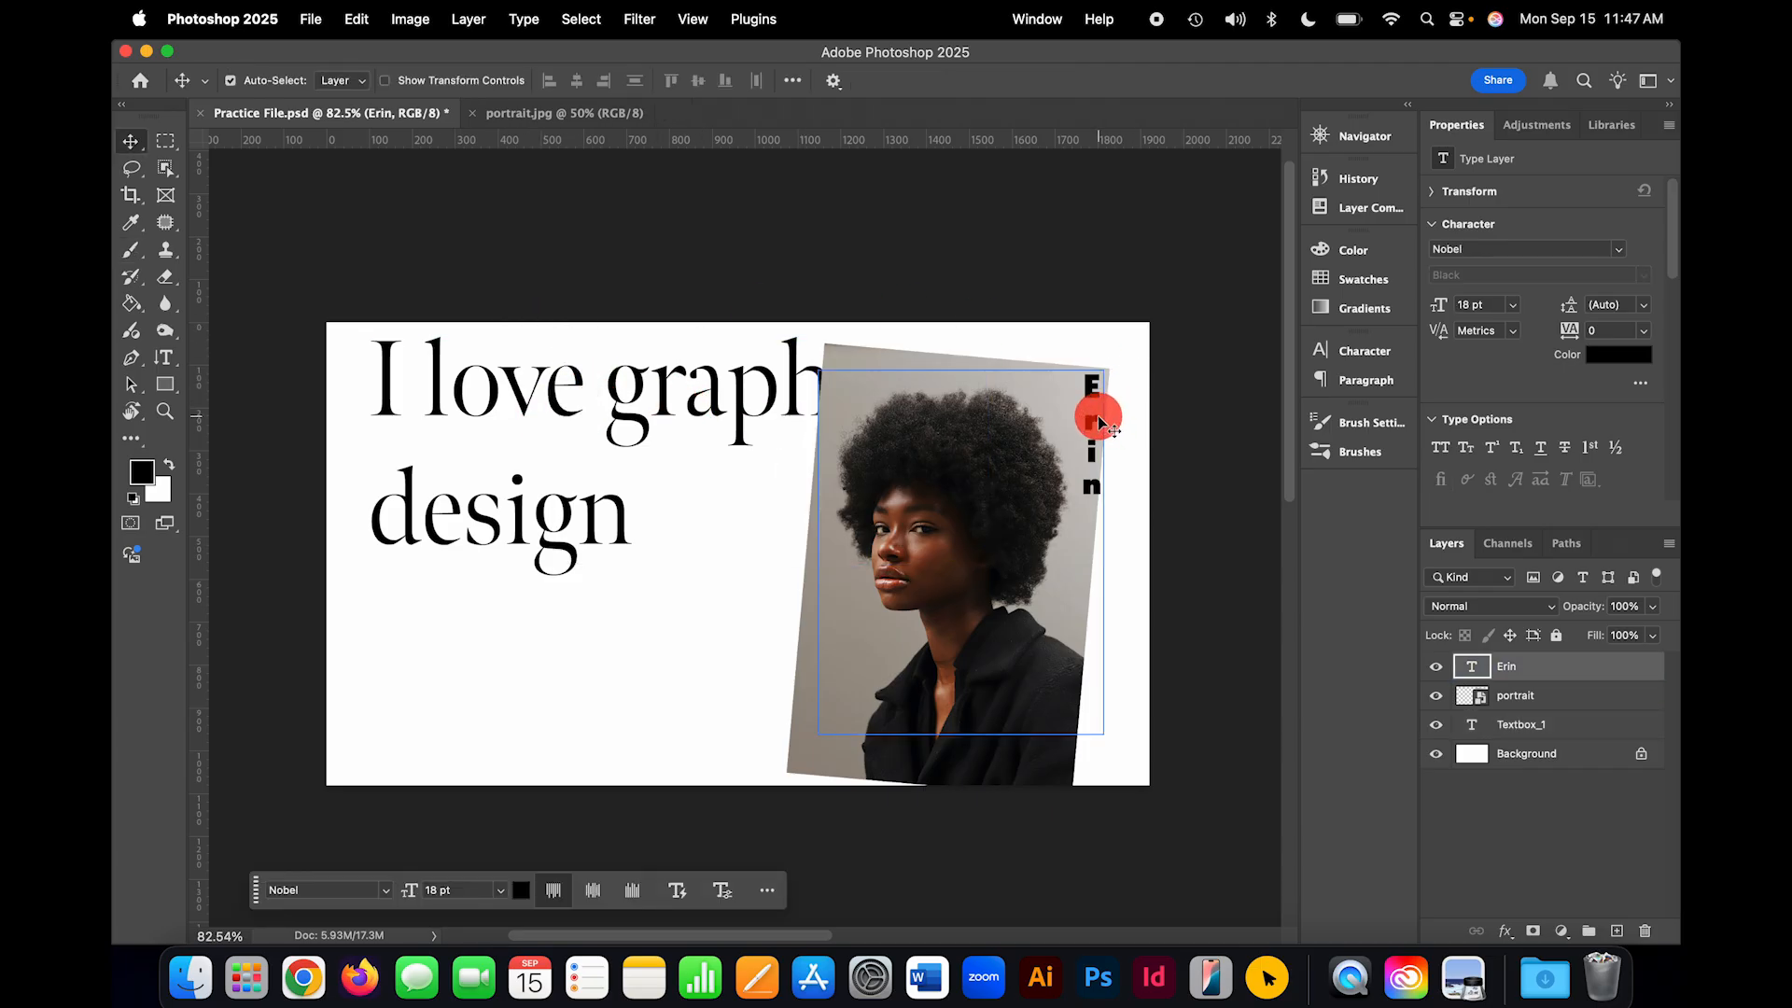
click(747, 447)
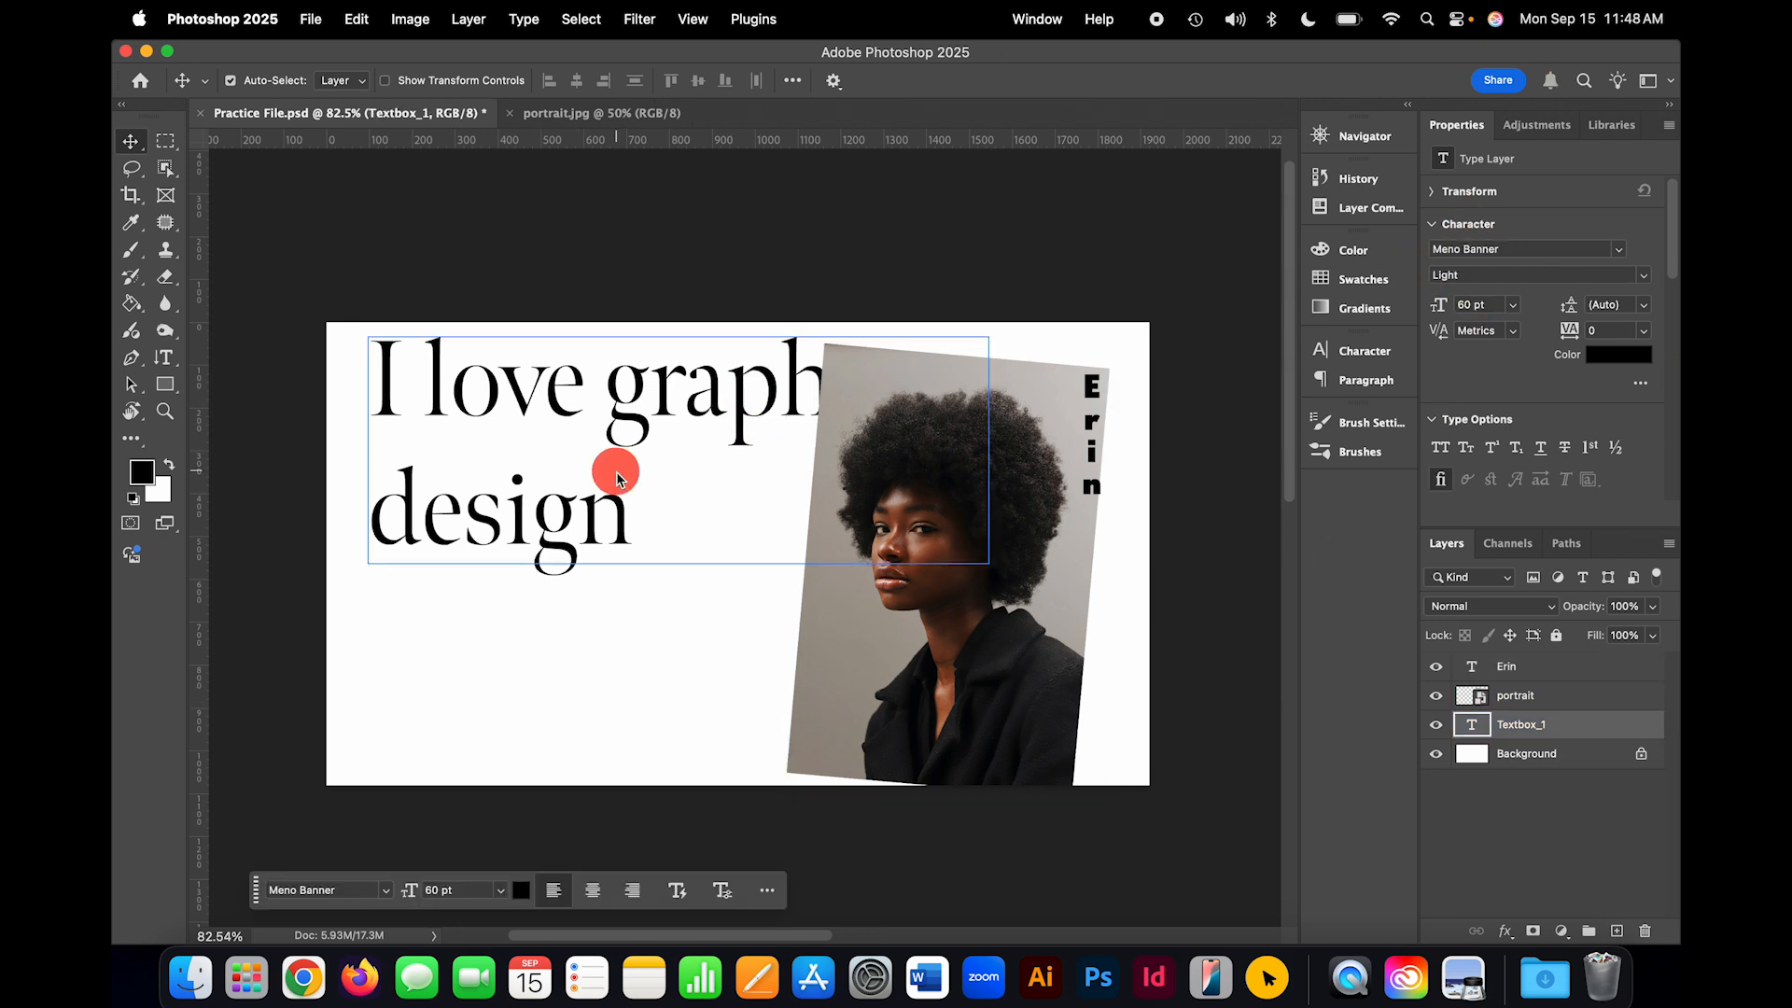
click(1092, 448)
click(1559, 721)
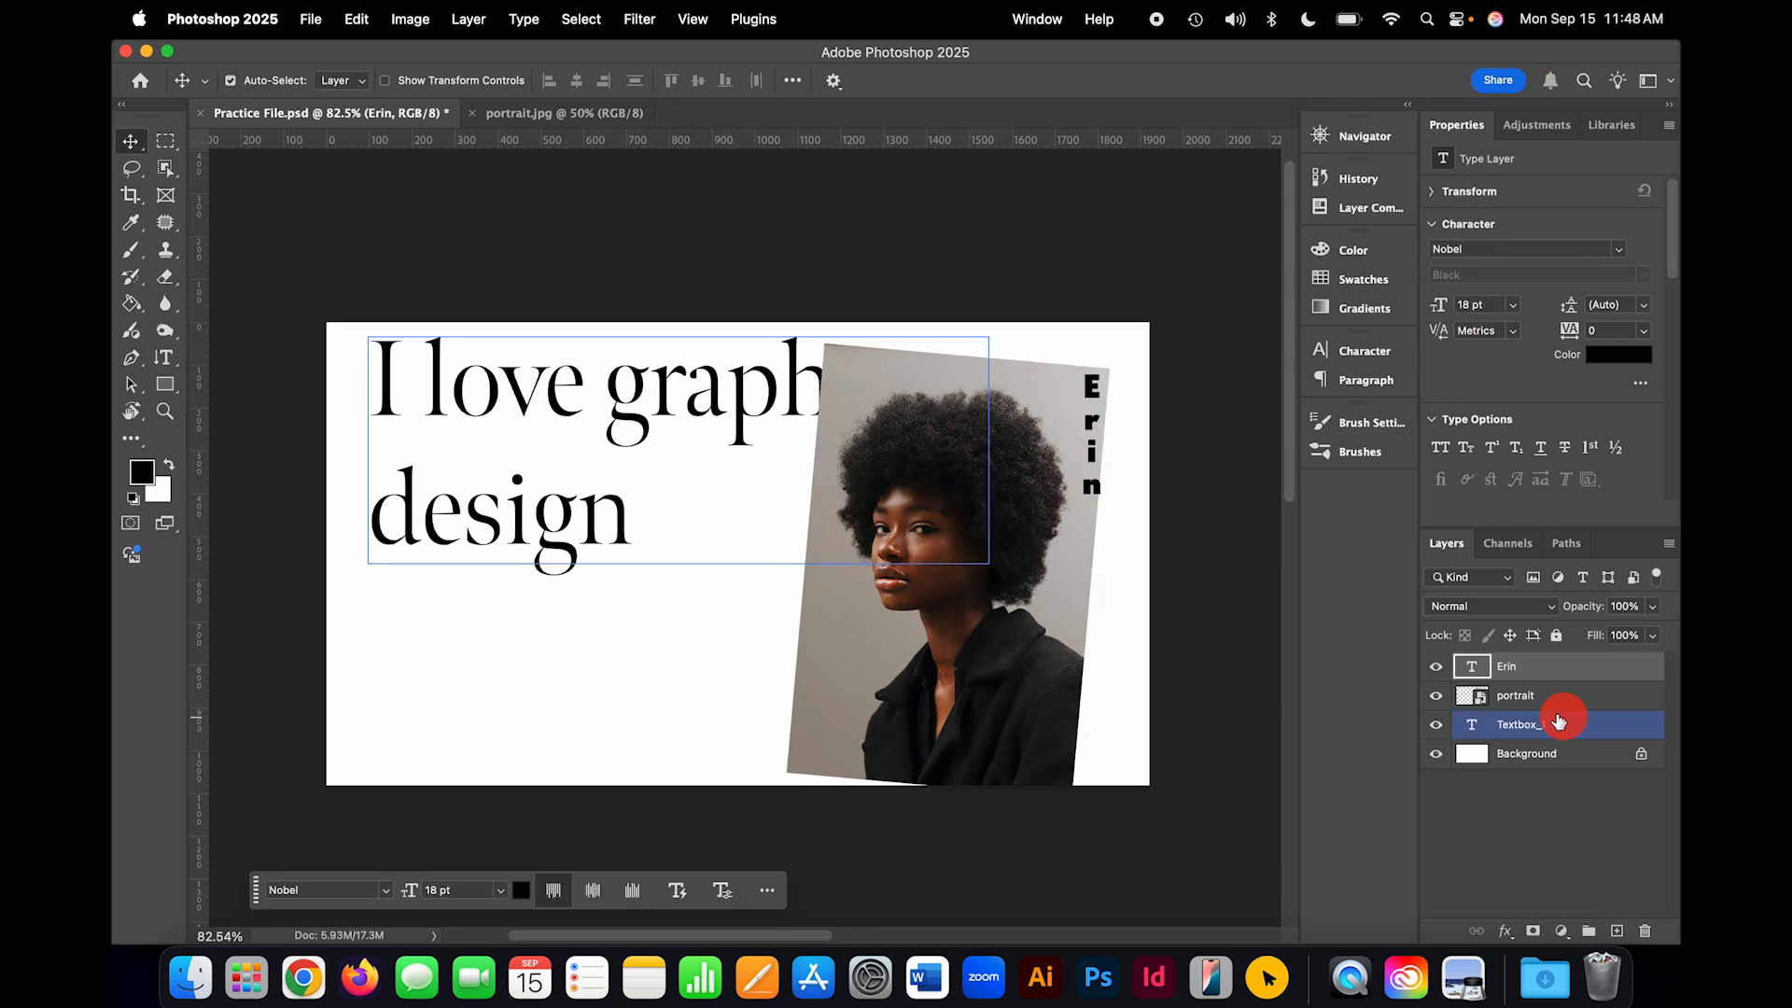
click(1564, 695)
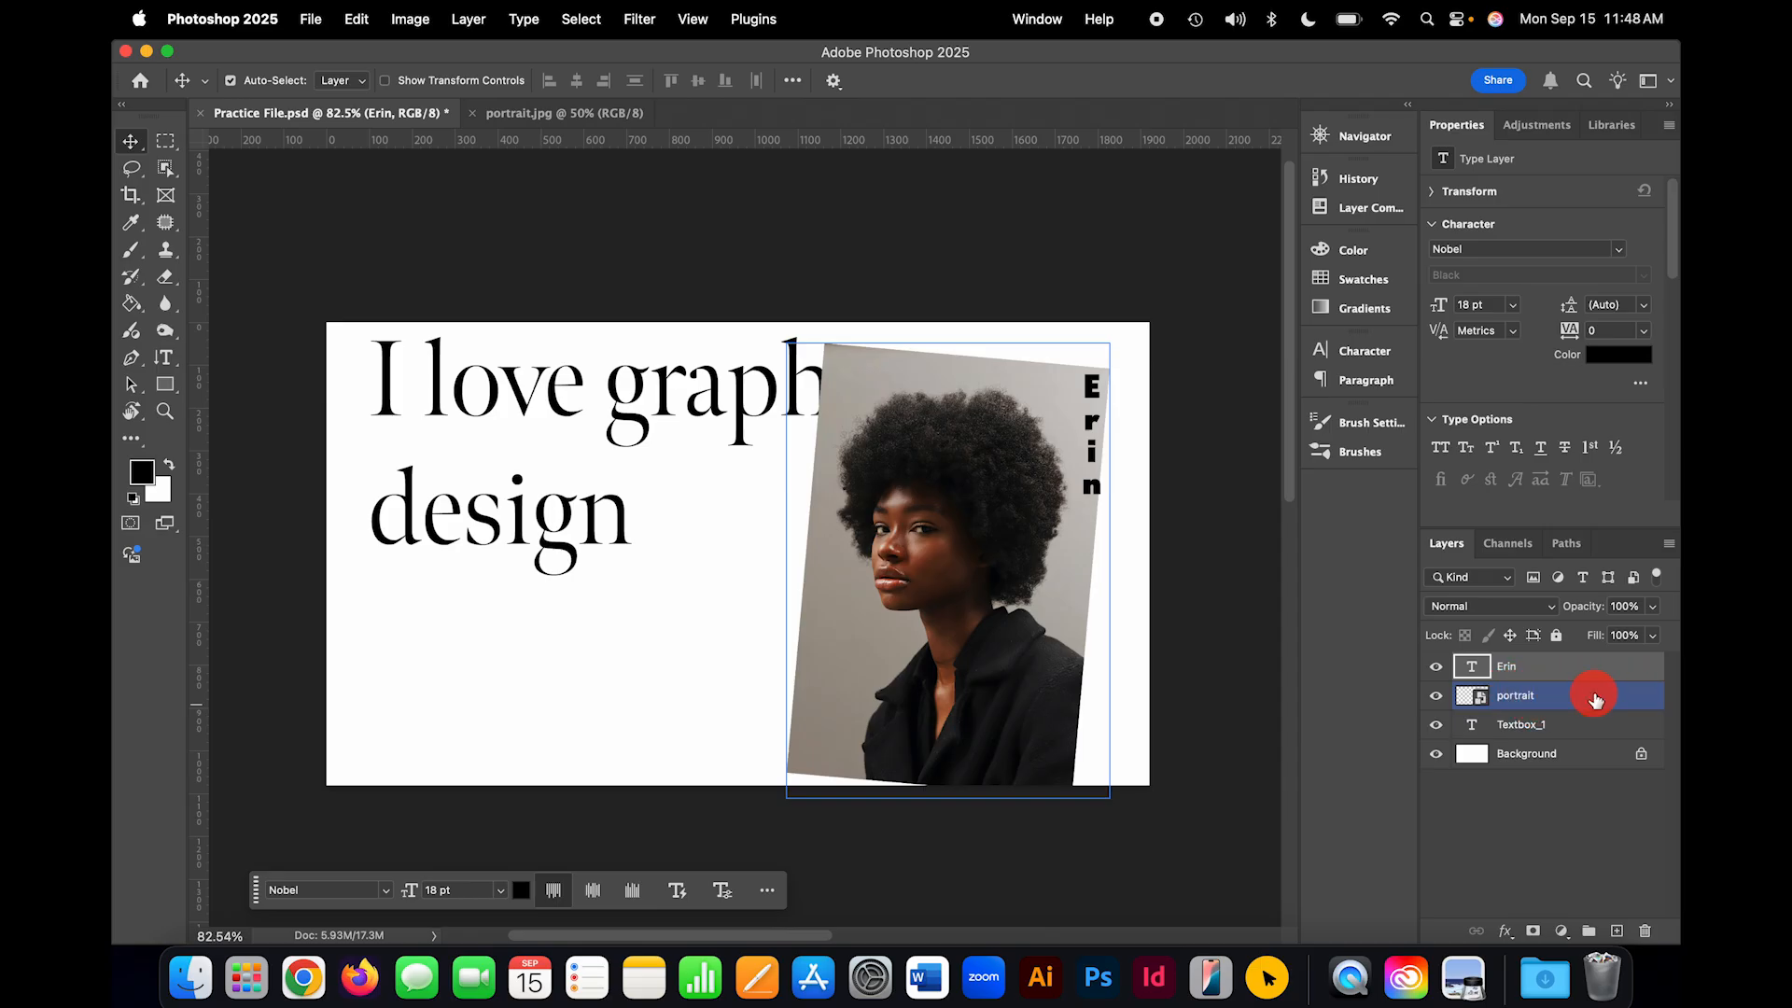
click(1594, 698)
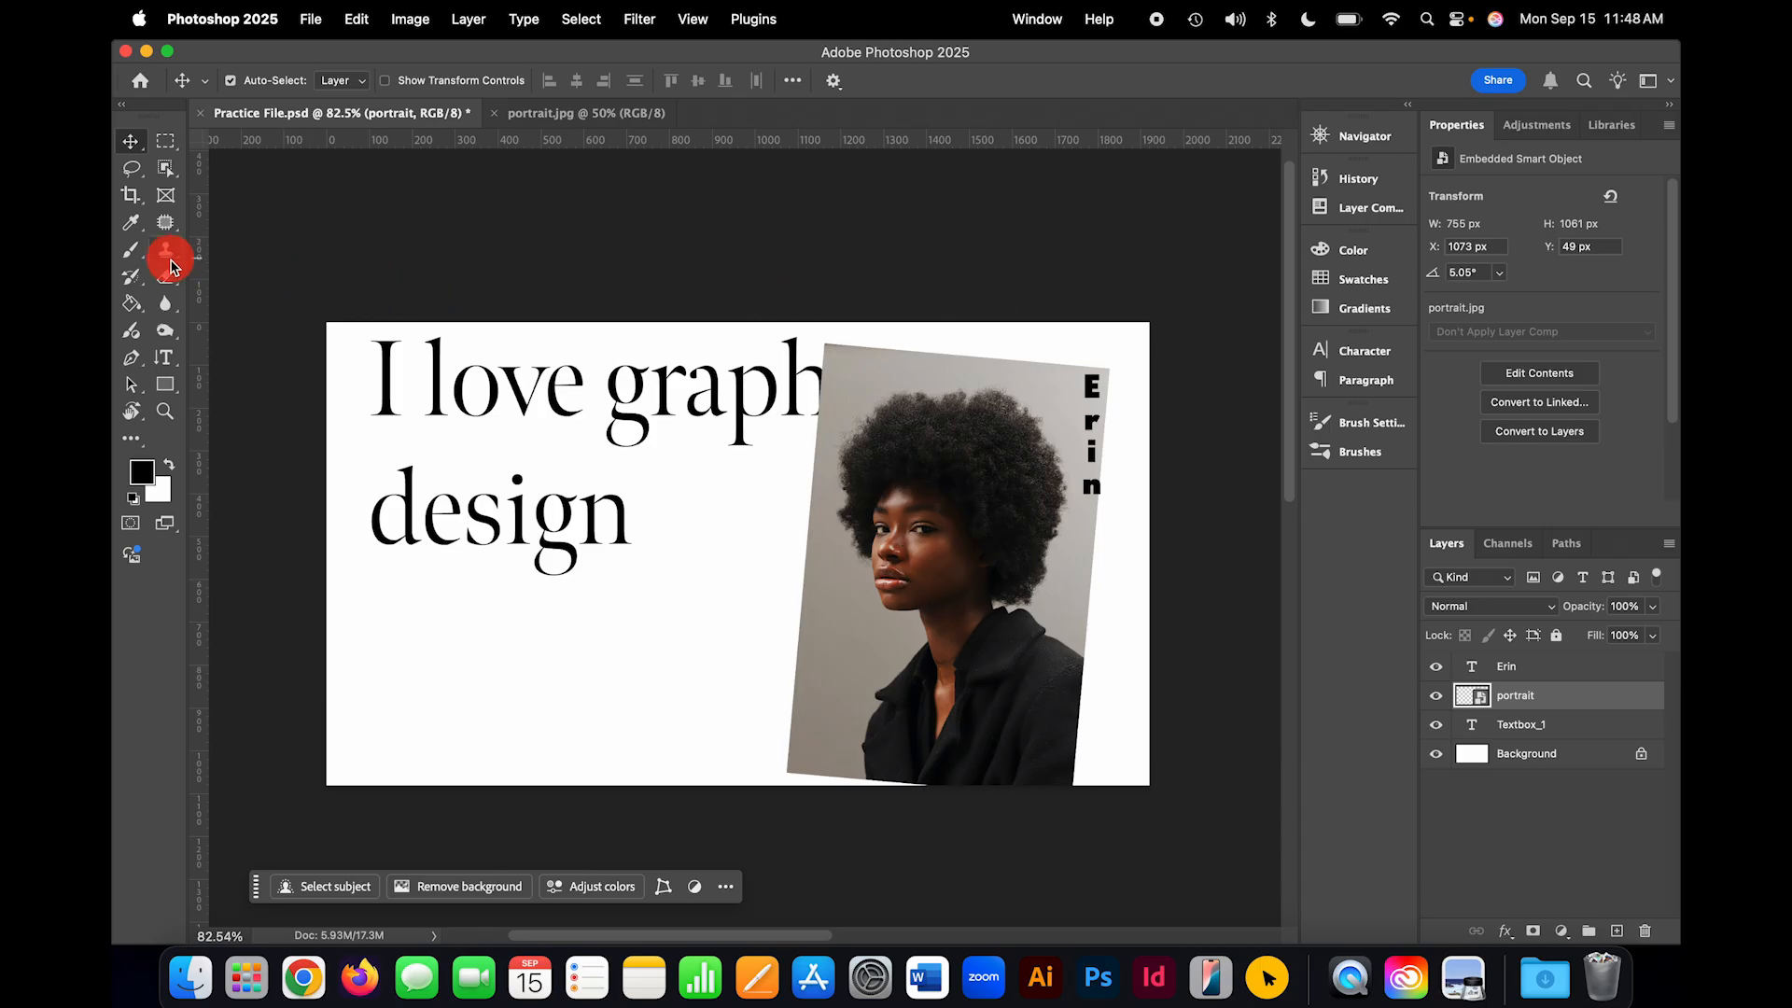
Step: Choose the Brush tool and set its size to 100 px and its hardness to 46%
click(132, 251)
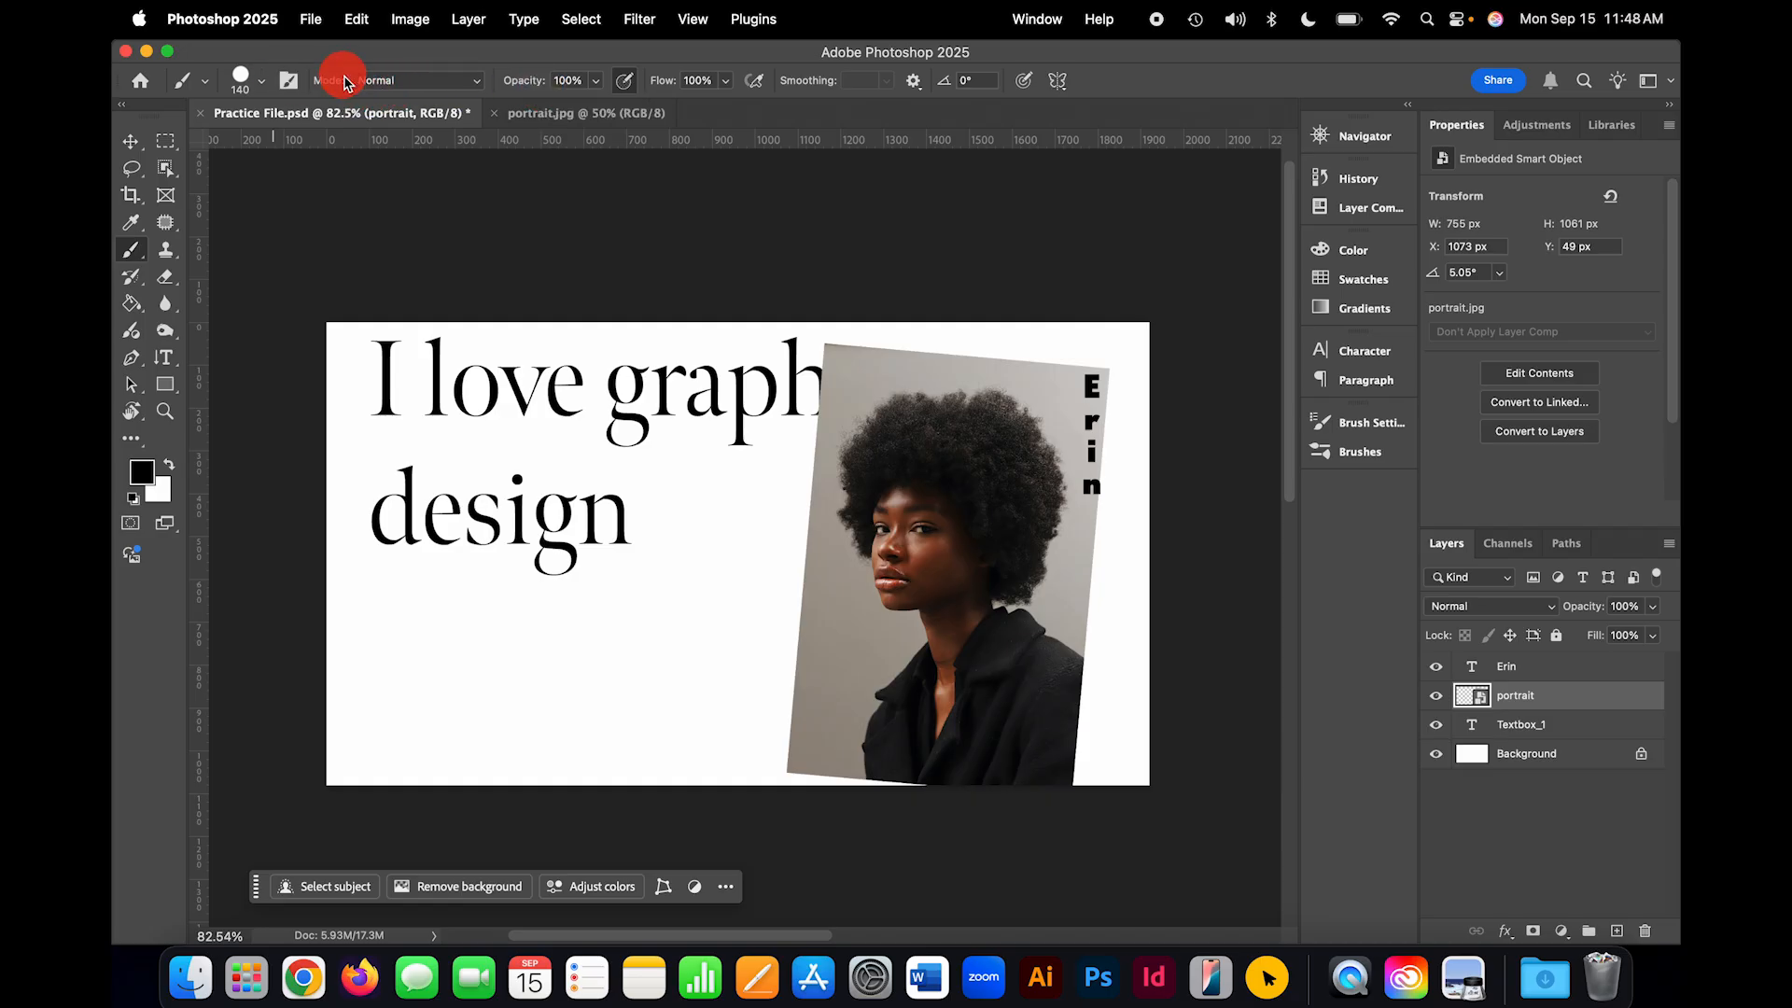
click(263, 83)
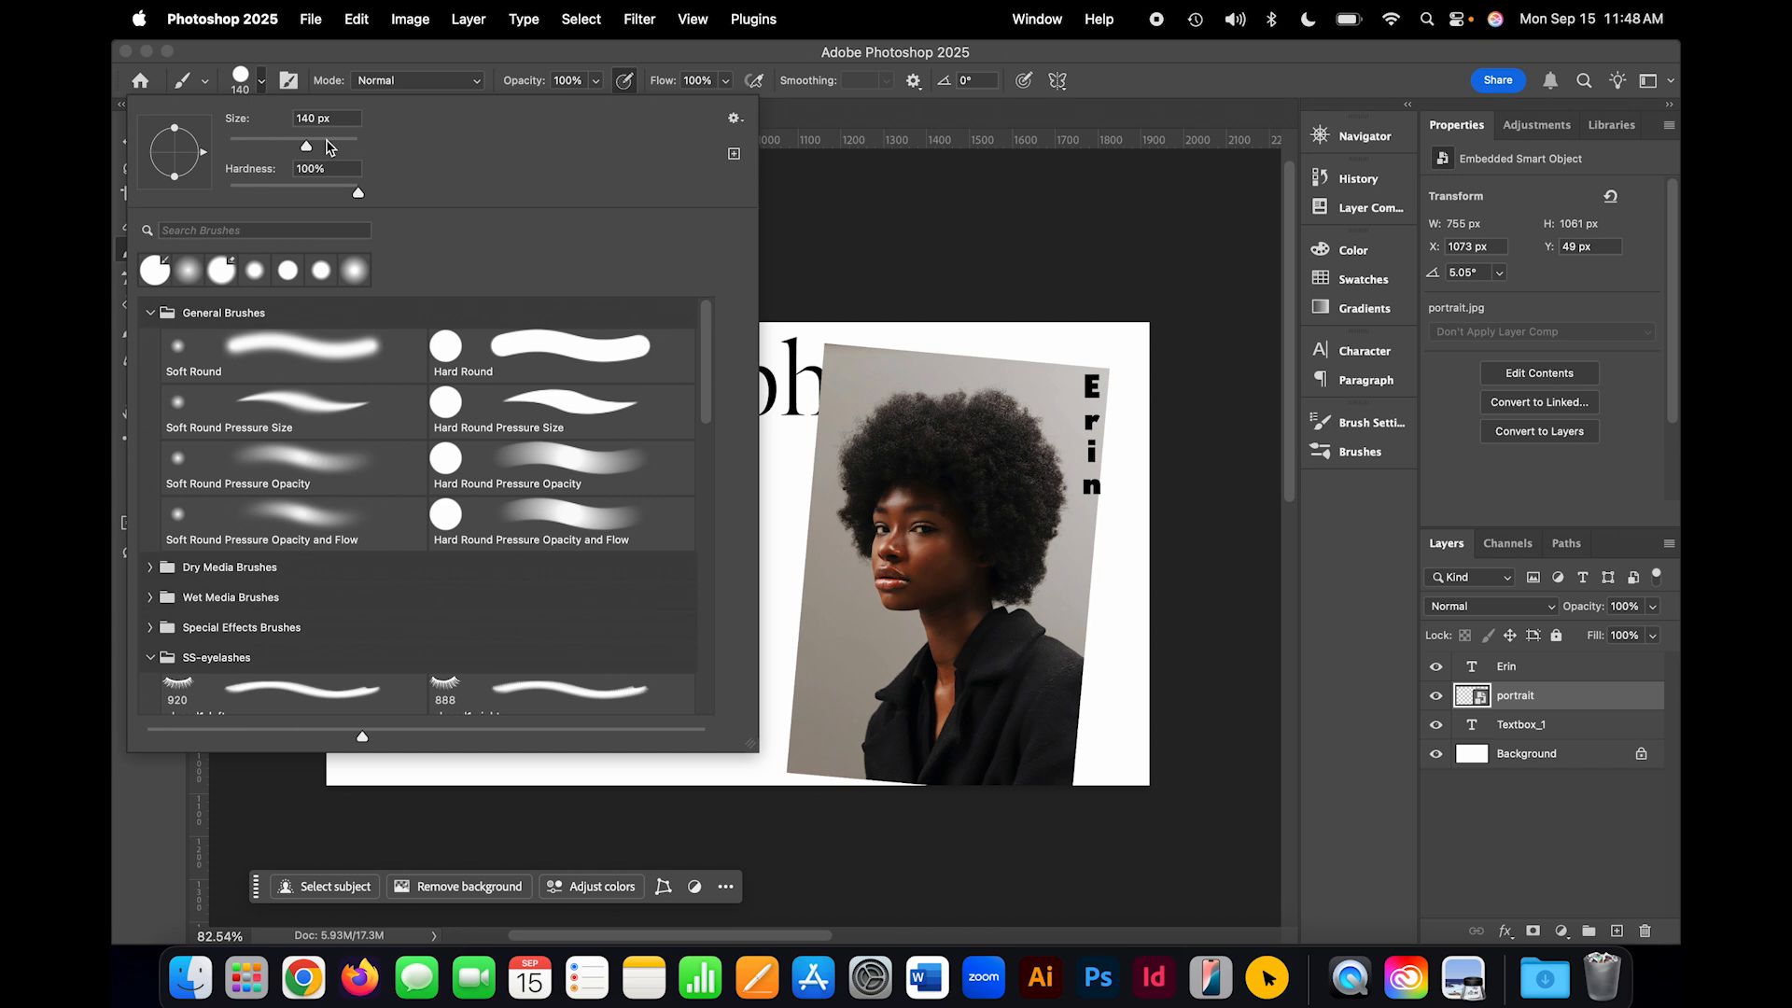
drag(327, 142, 295, 140)
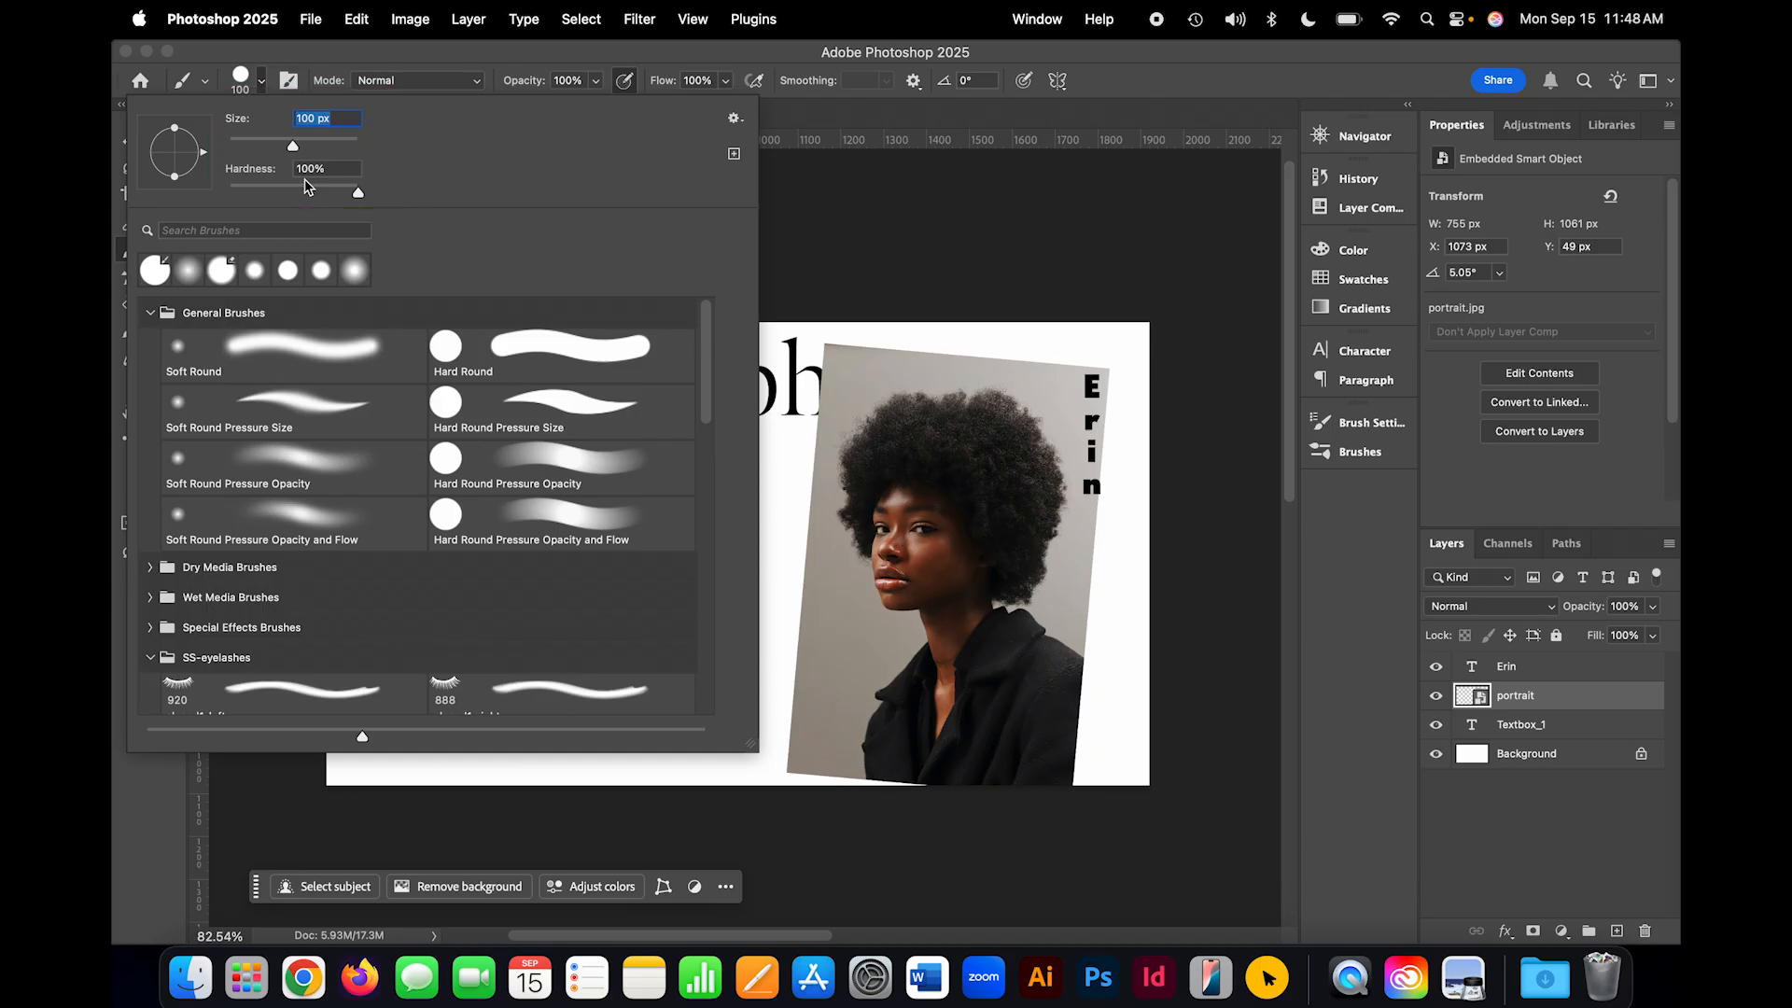
drag(304, 194, 289, 195)
drag(290, 195, 288, 194)
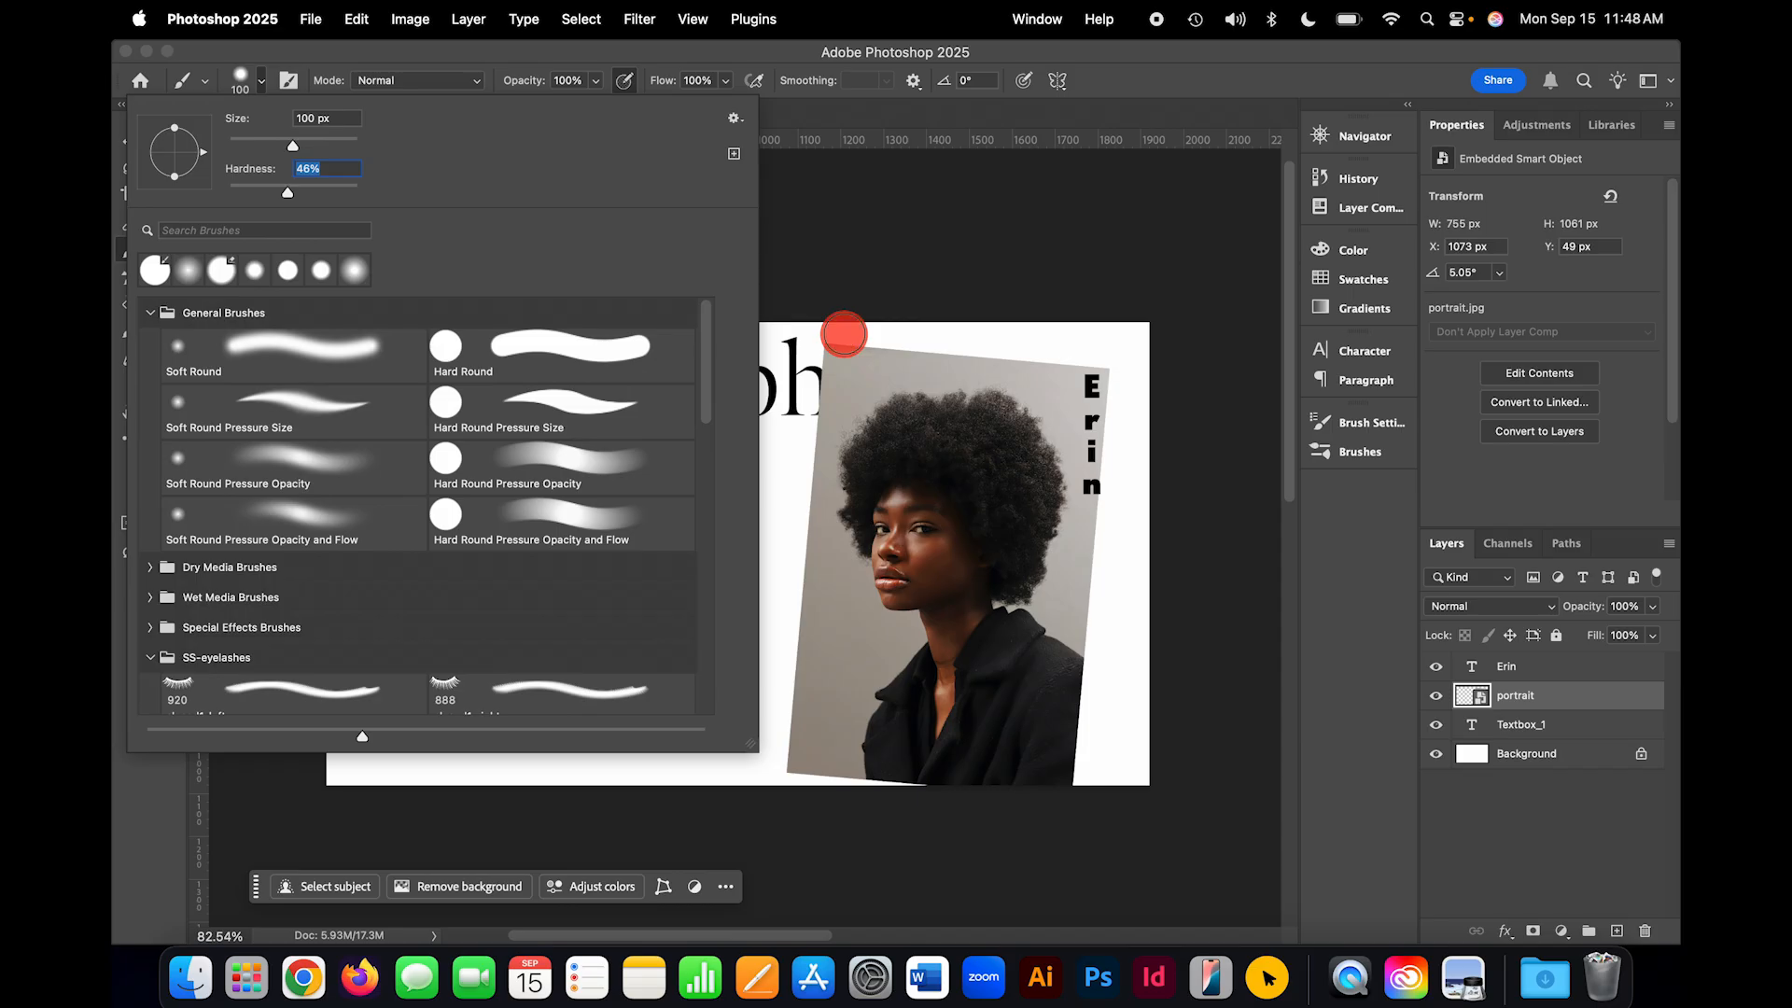
Step: Enlarge the brush to 252 px and toggle the cursor's brush-tip display to check it over the canvas
key(Caps_Lock)
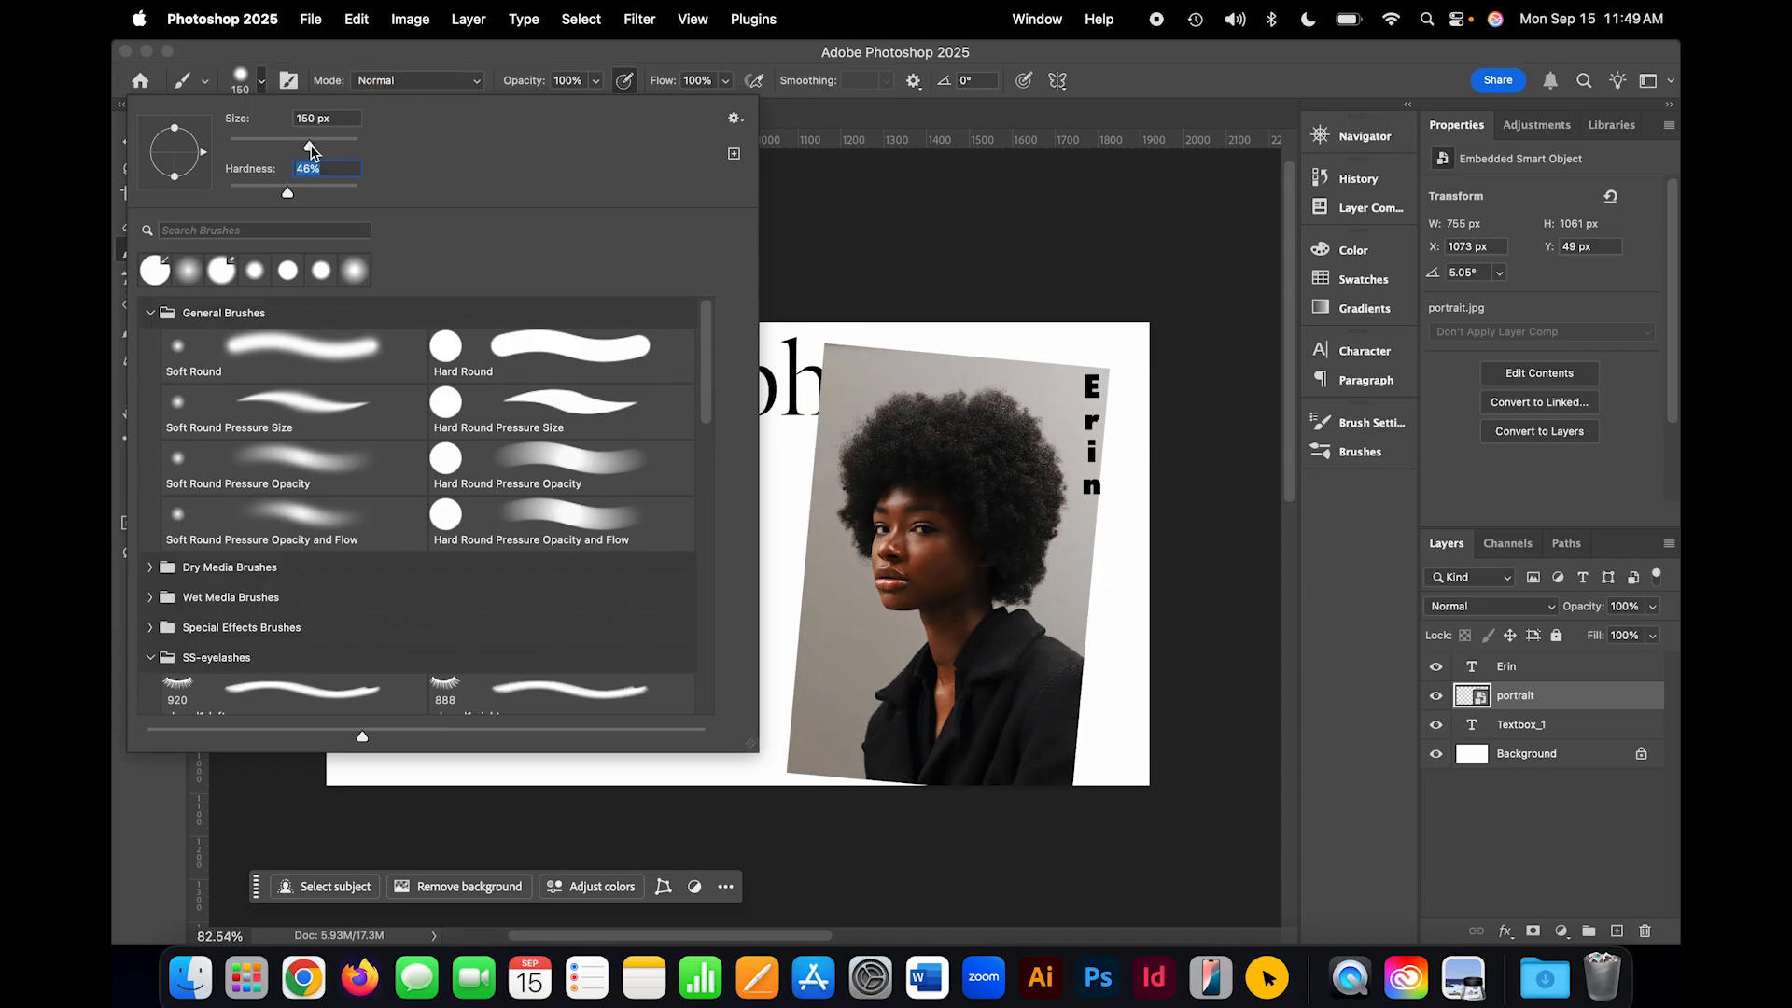
drag(324, 150, 331, 147)
mouse_move(930, 339)
mouse_down()
mouse_move(887, 340)
mouse_move(889, 293)
mouse_move(416, 81)
mouse_move(292, 84)
mouse_up()
key(Caps_Lock)
key(Caps_Lock)
Step: Paint a soft black shape about 930 x 479 px below the headline on a new layer above the portrait layer
click(264, 86)
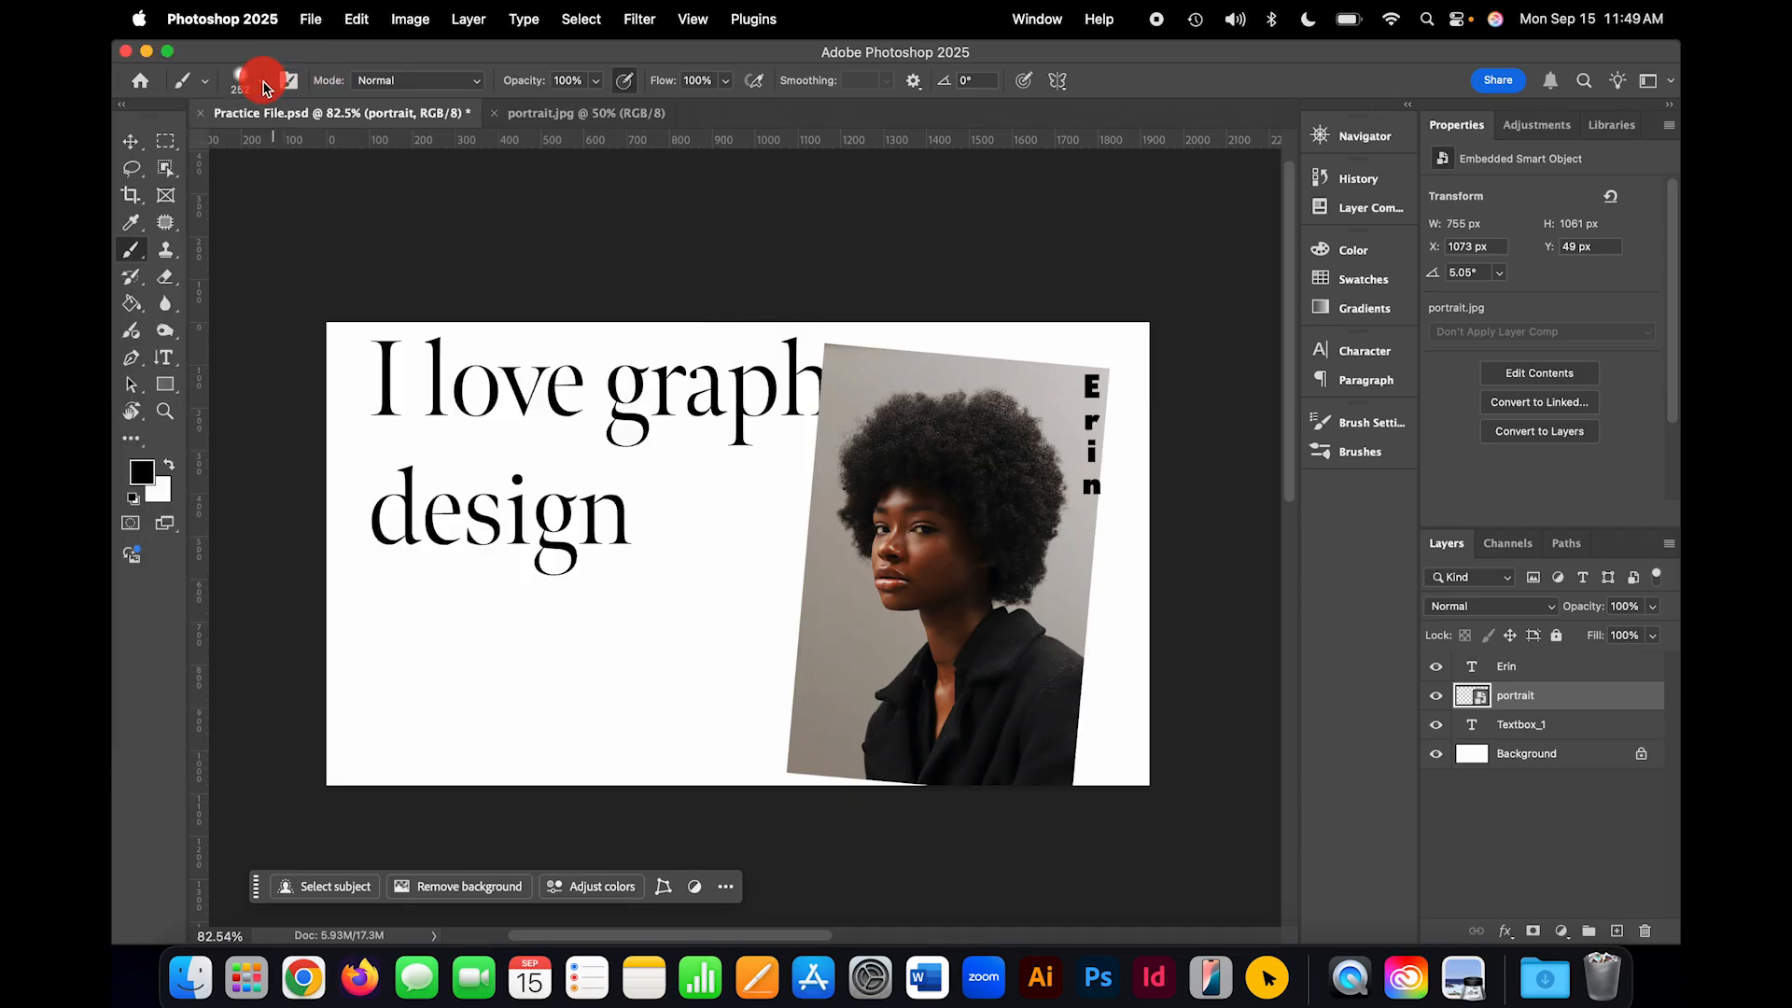
click(413, 693)
mouse_move(414, 693)
mouse_down()
mouse_move(495, 736)
mouse_move(563, 735)
mouse_move(547, 674)
mouse_move(576, 651)
mouse_move(666, 676)
mouse_up()
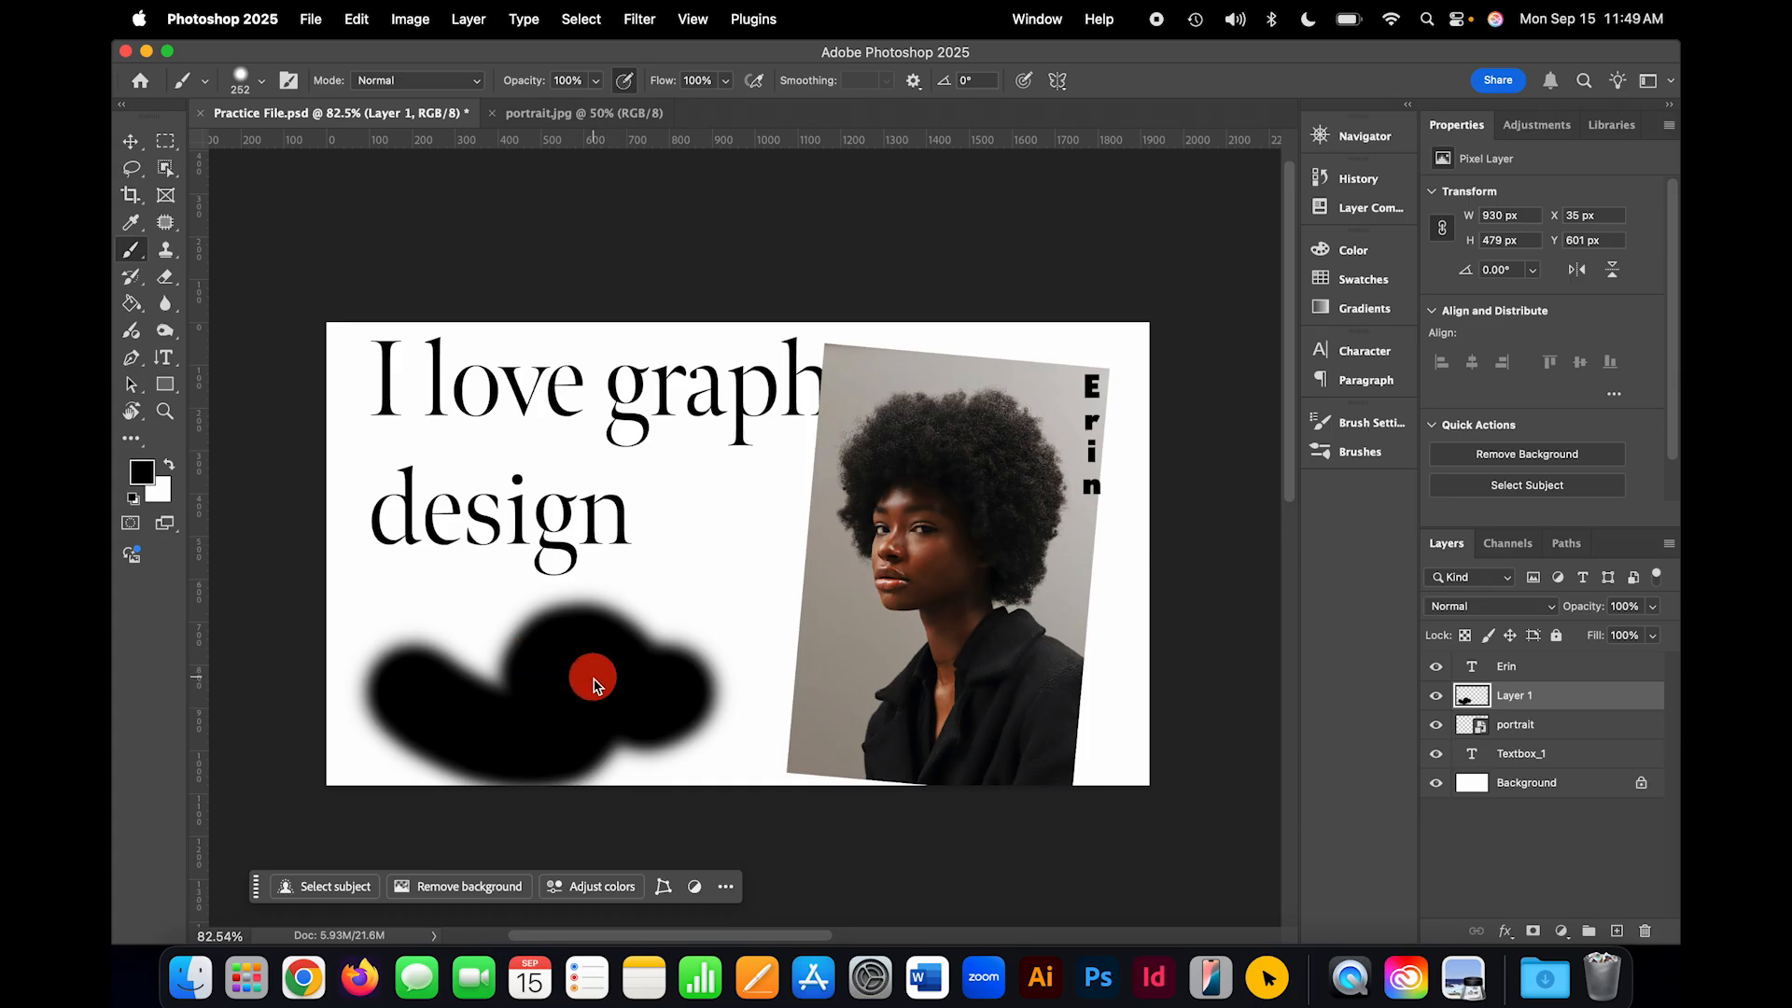
Step: Set the foreground color to a muted red and paint a soft blob between the black shape and the portrait
click(141, 474)
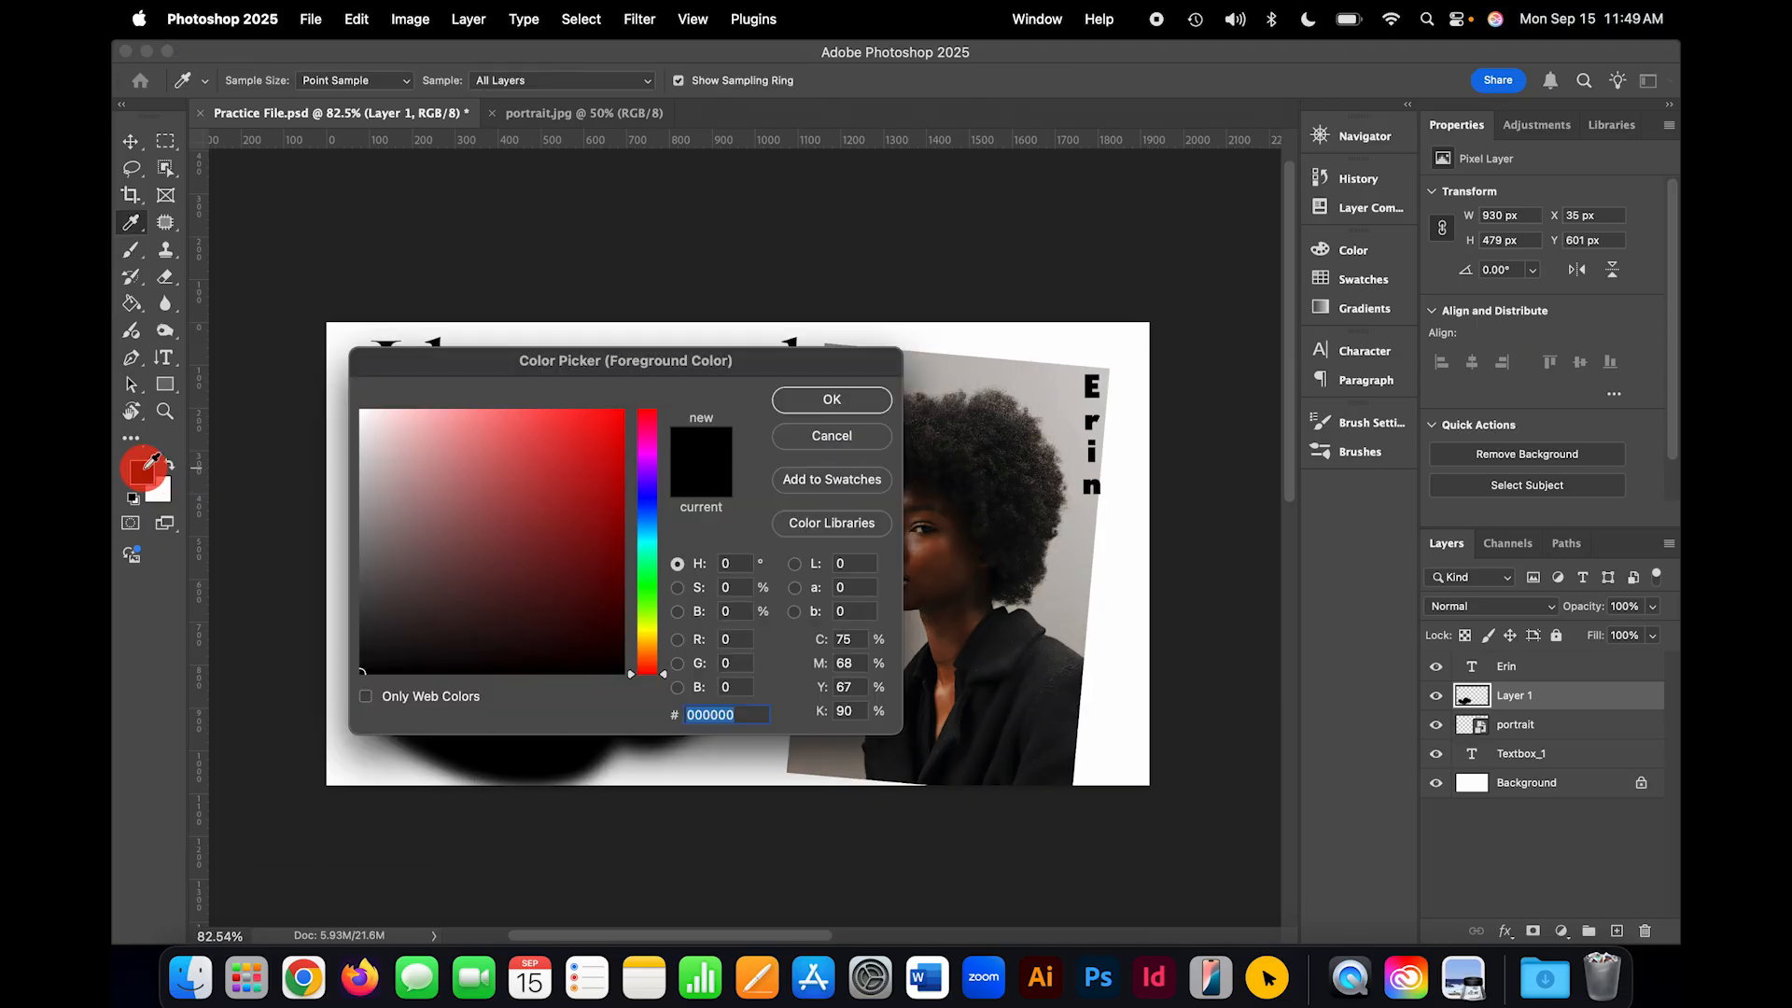
click(525, 479)
click(870, 401)
key(b)
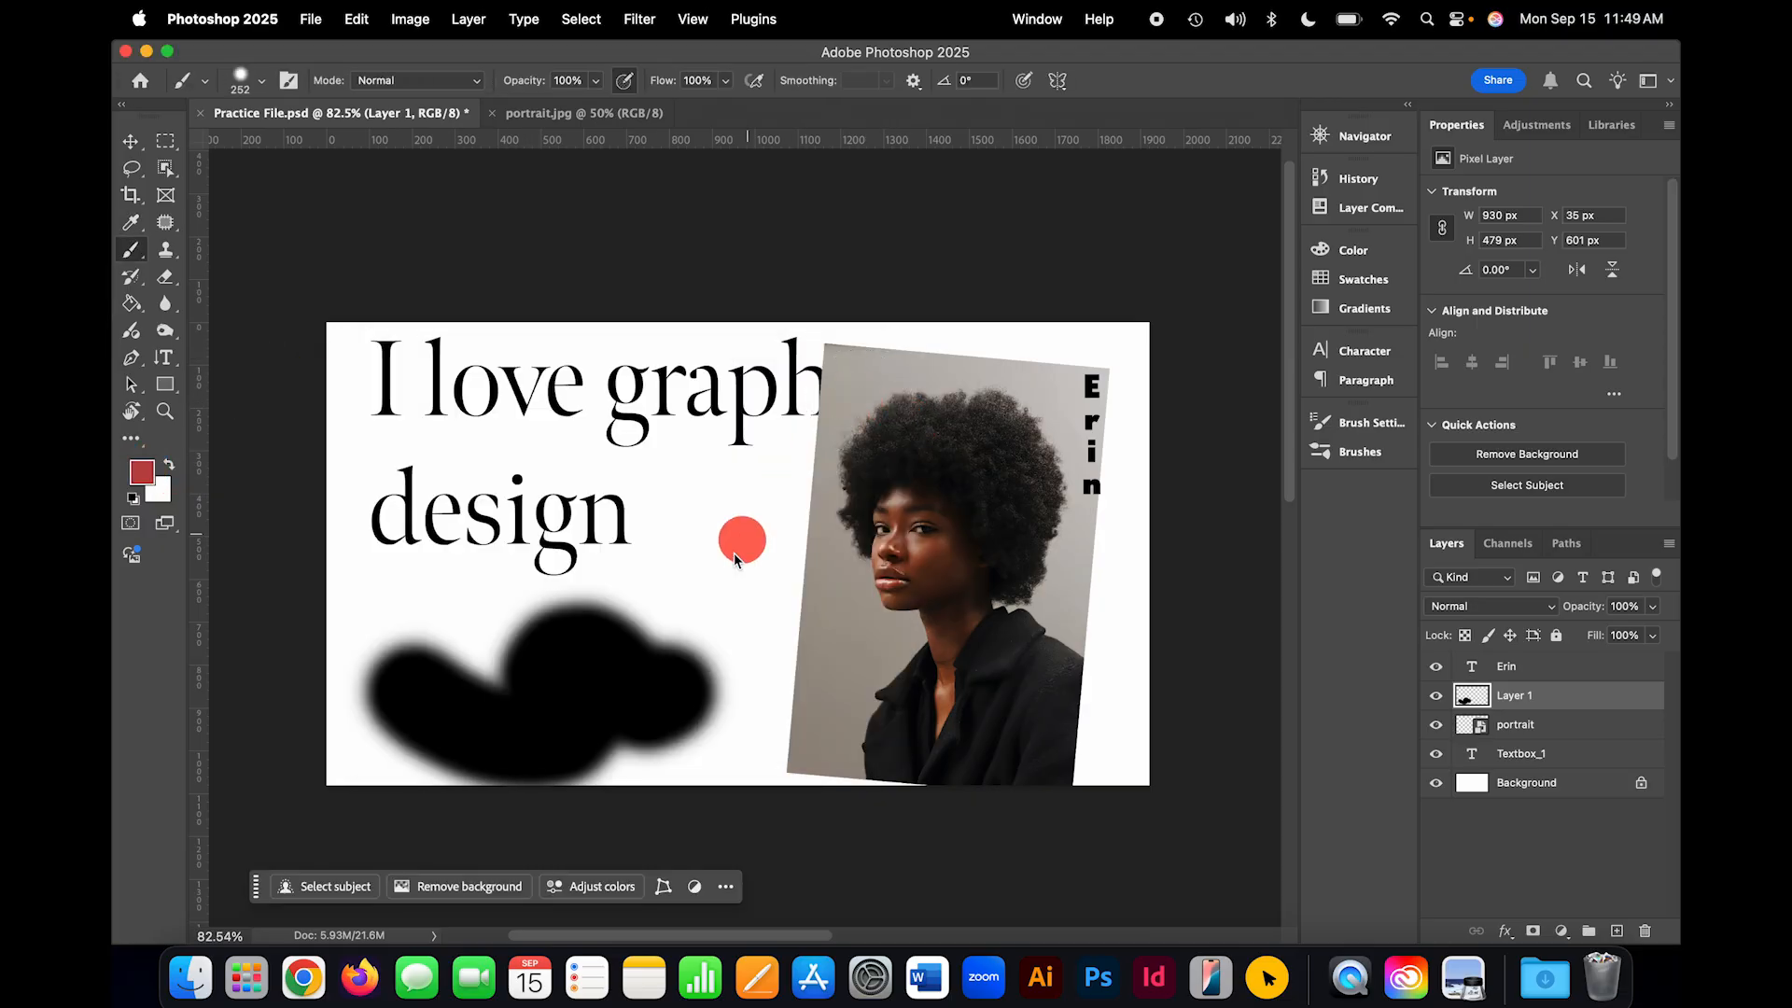
mouse_move(741, 540)
mouse_down()
mouse_move(722, 650)
mouse_move(771, 639)
mouse_up()
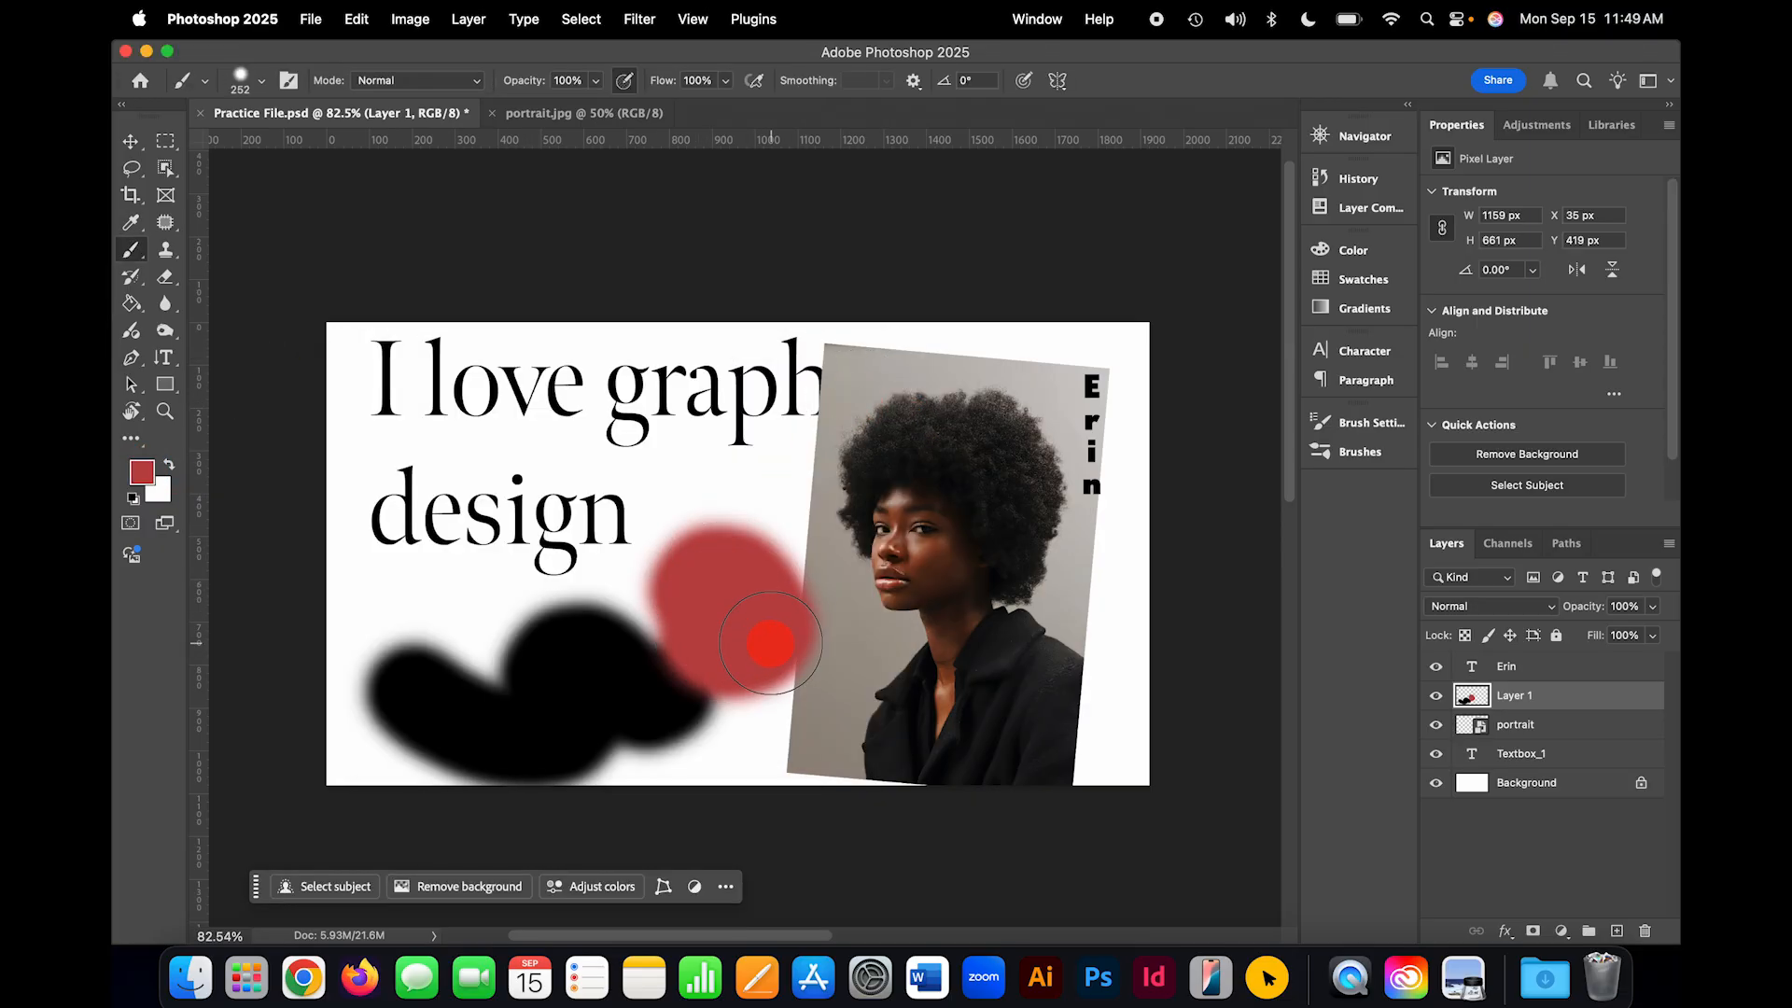
Step: Enlarge the swatches list, set the foreground color to a recently used magenta and paint a soft winding stroke over the headline
click(1391, 287)
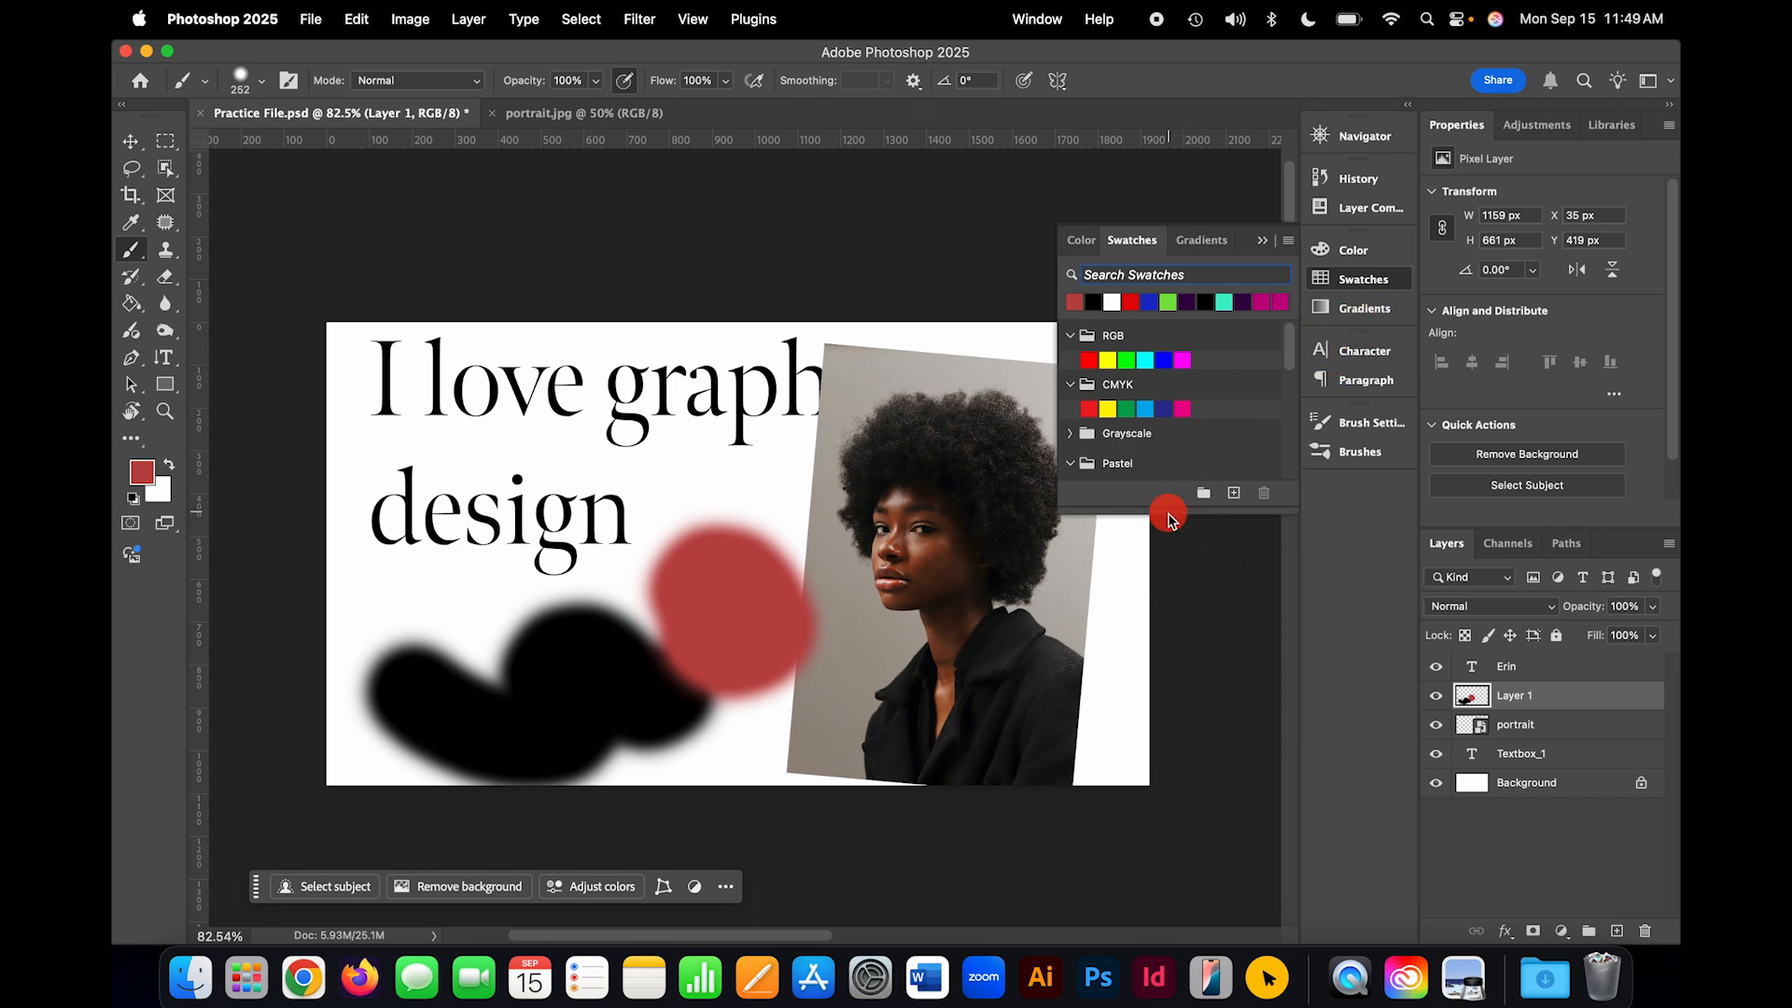
drag(1168, 511, 1168, 714)
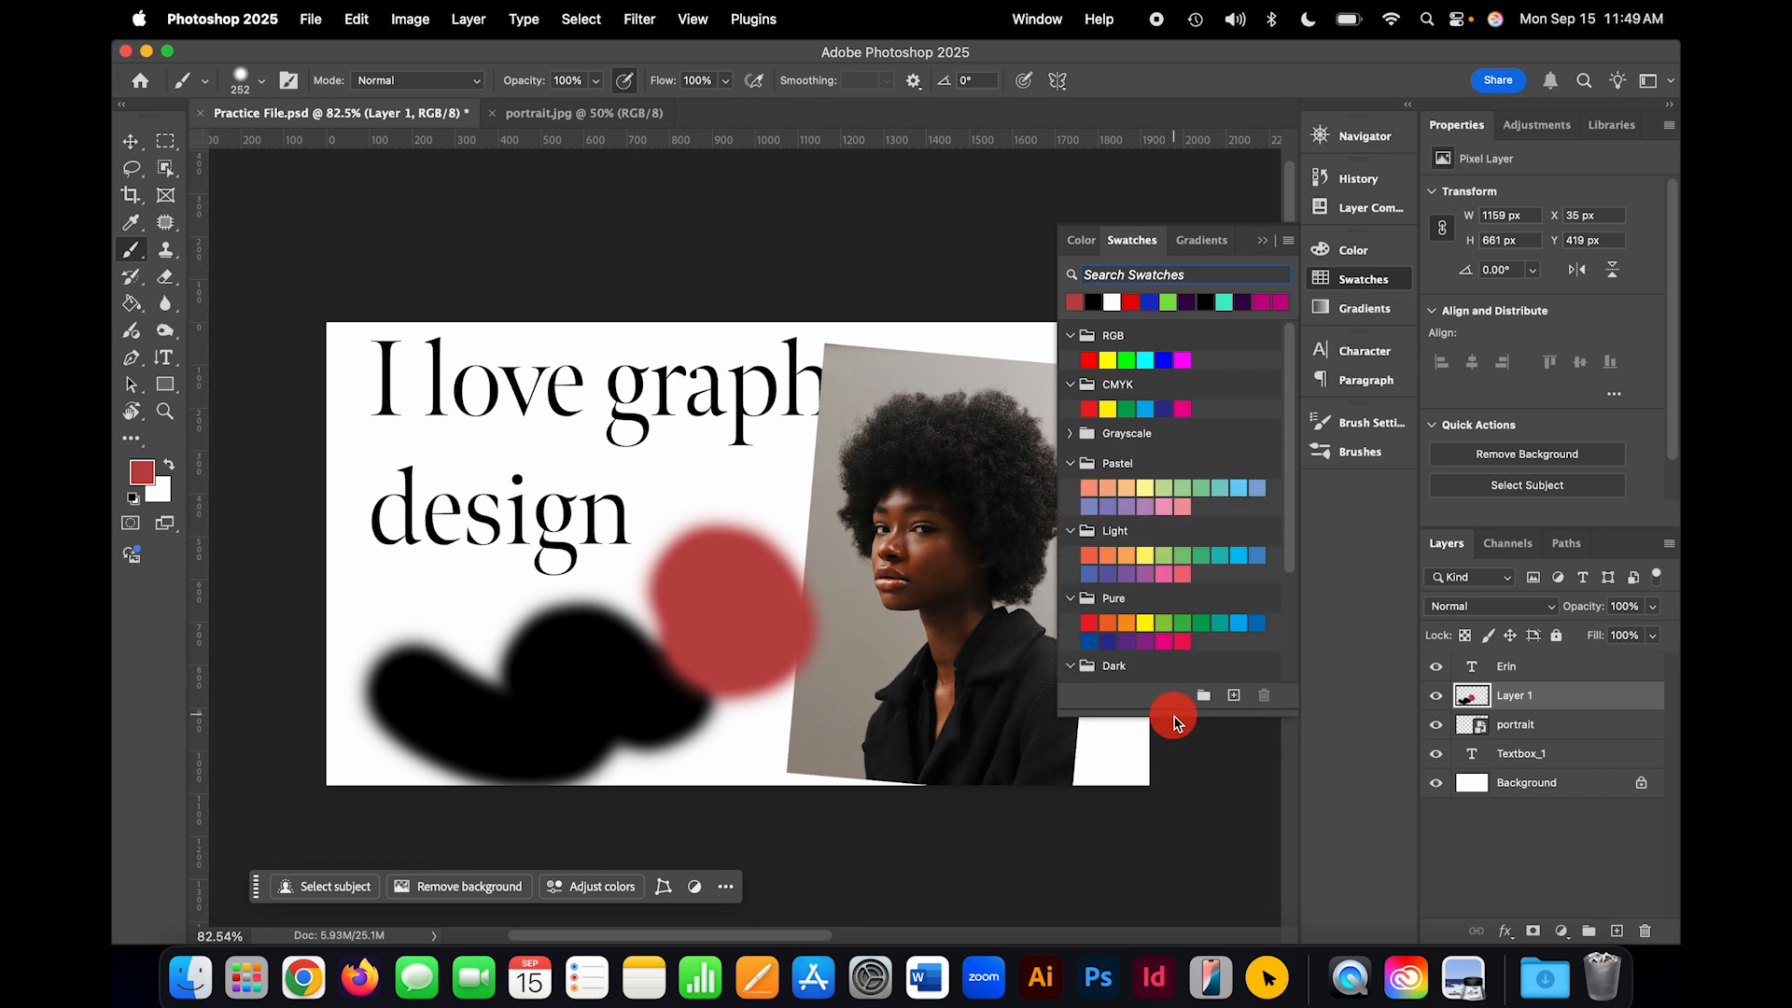
click(1265, 299)
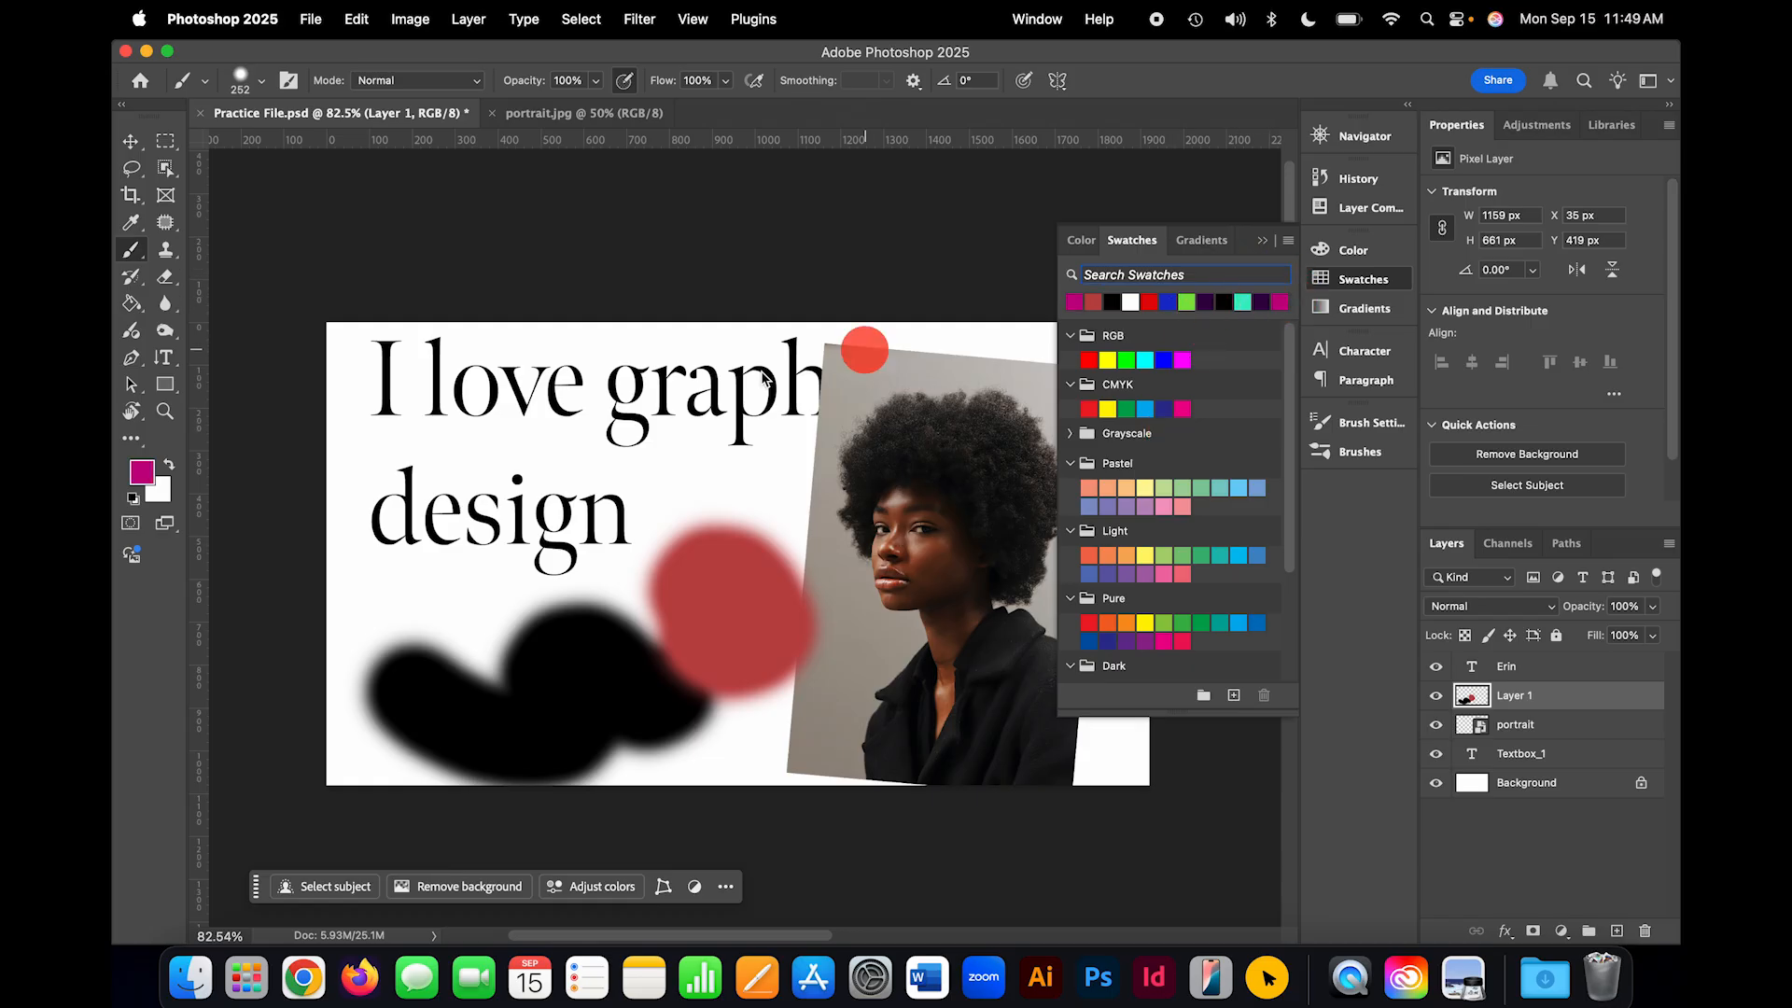
mouse_move(660, 380)
mouse_down()
mouse_move(668, 328)
mouse_move(755, 368)
mouse_move(550, 479)
mouse_move(545, 585)
mouse_up()
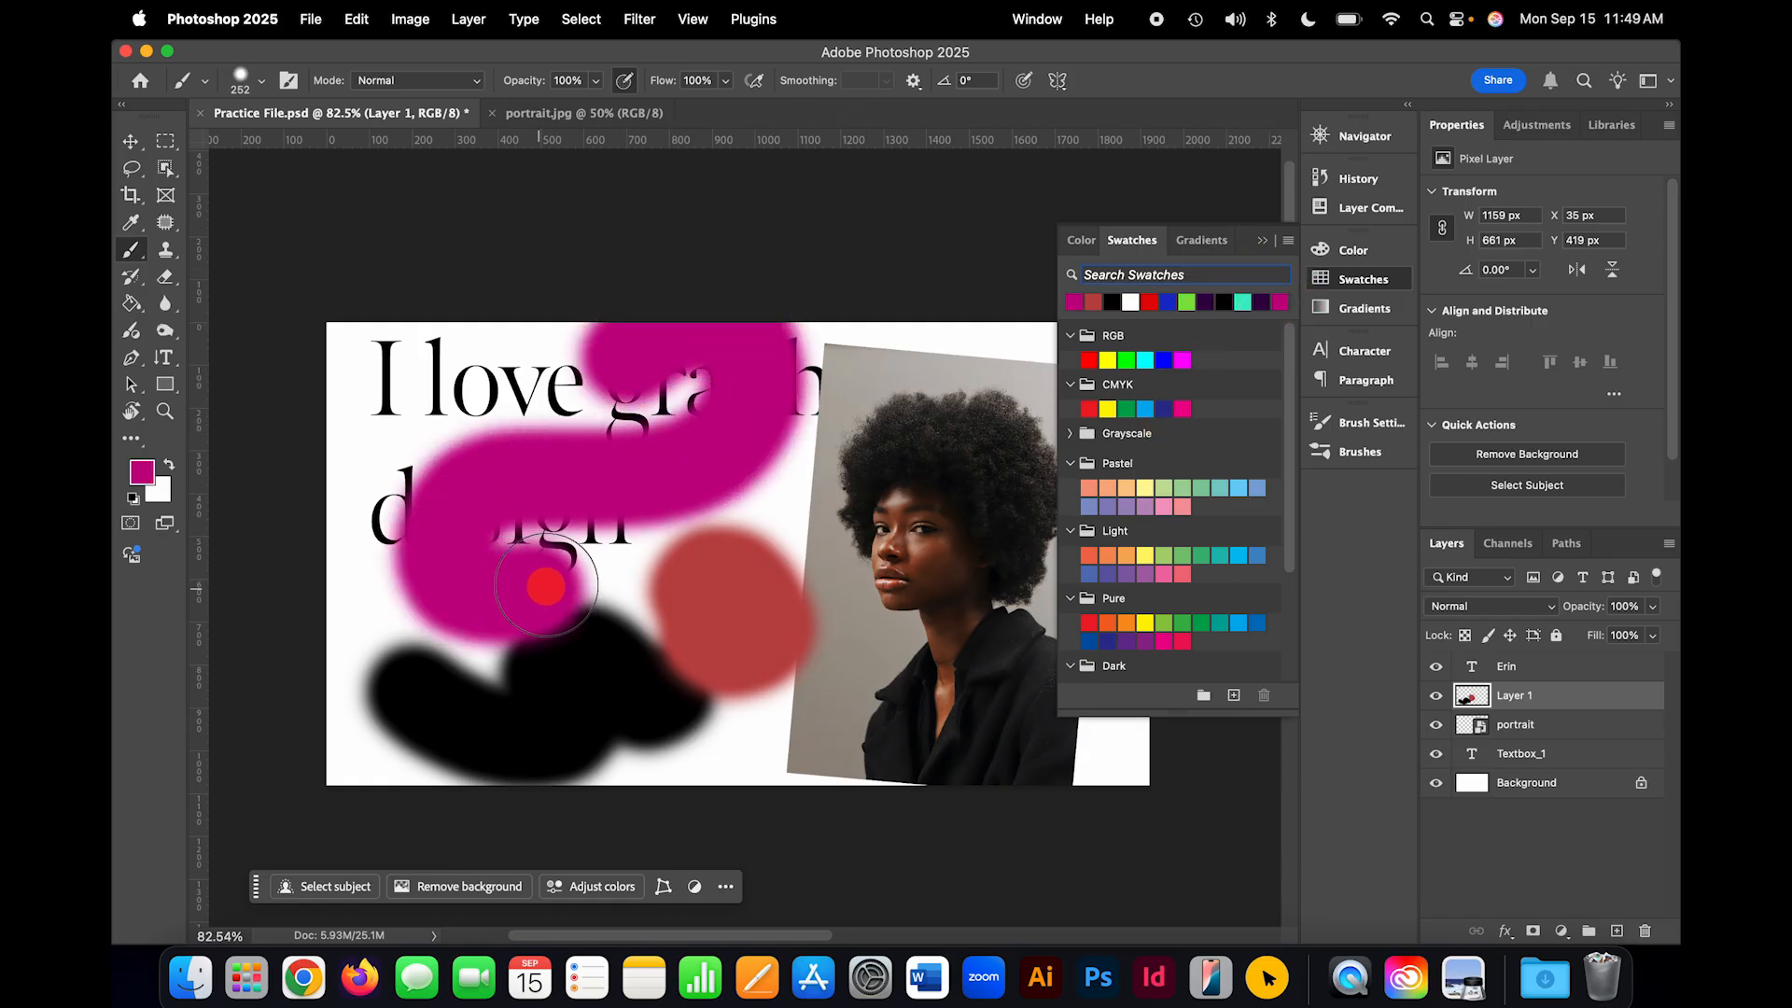
Step: Switch the swatches display to large thumbnails and return it to small thumbnails
click(1288, 242)
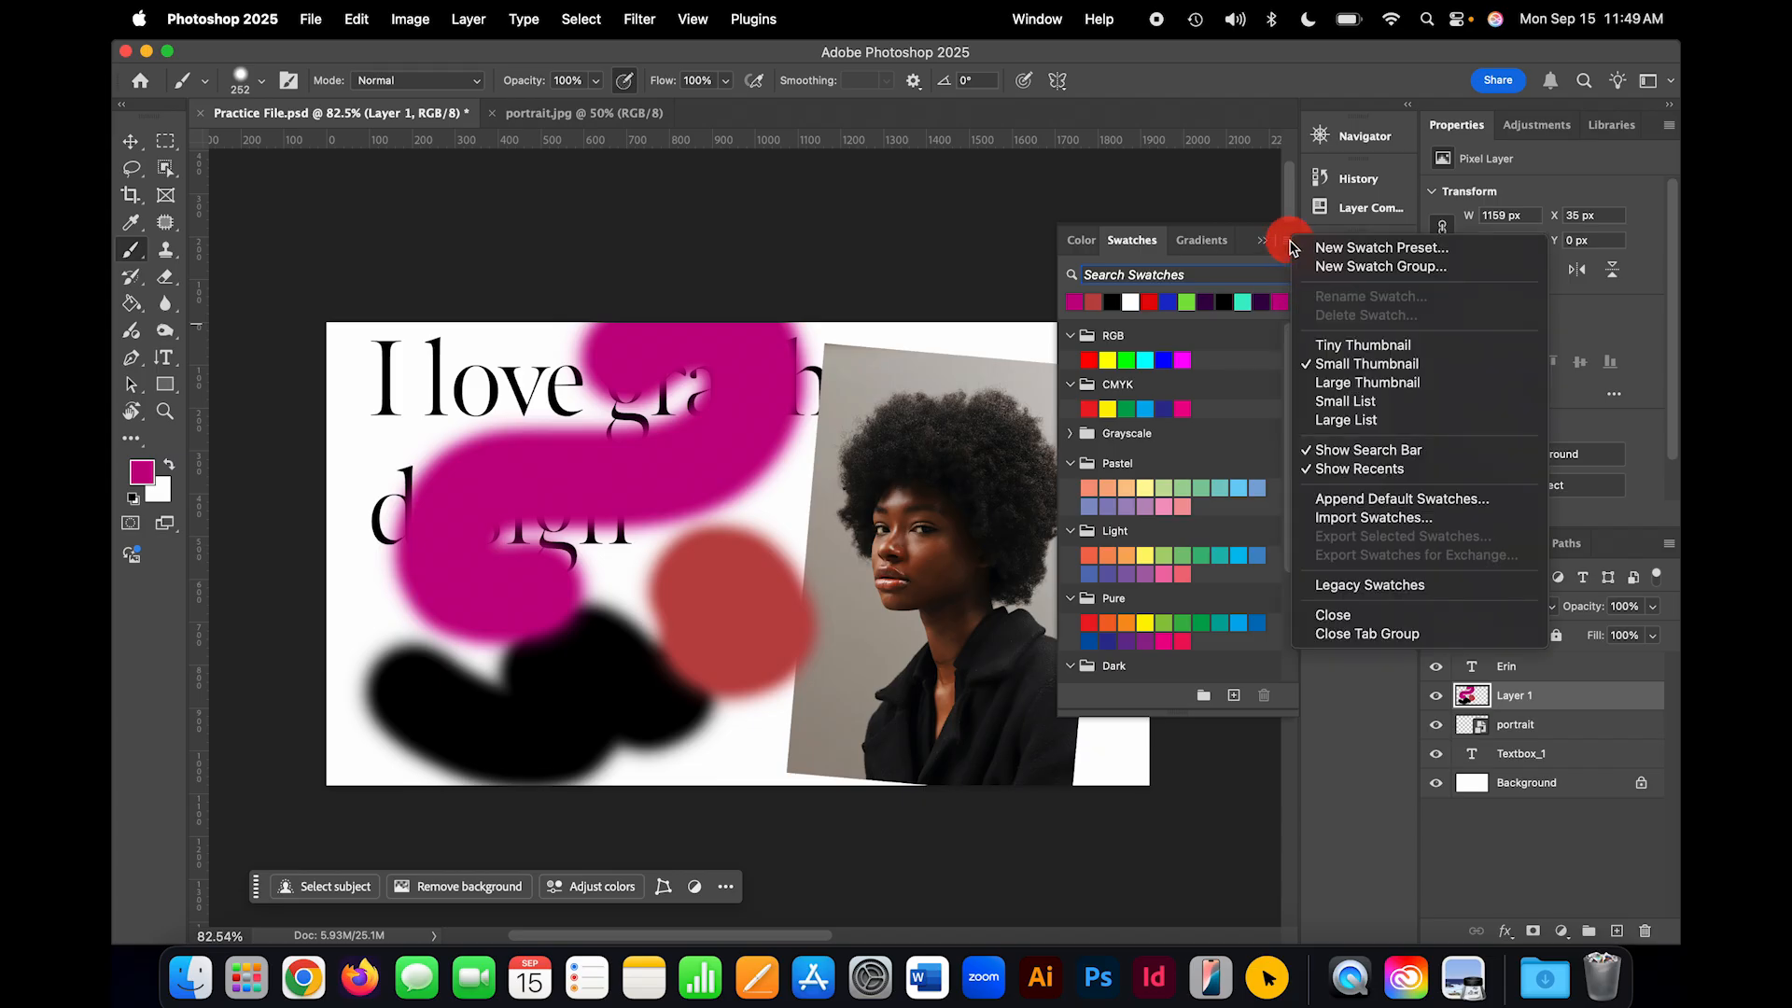
click(1404, 380)
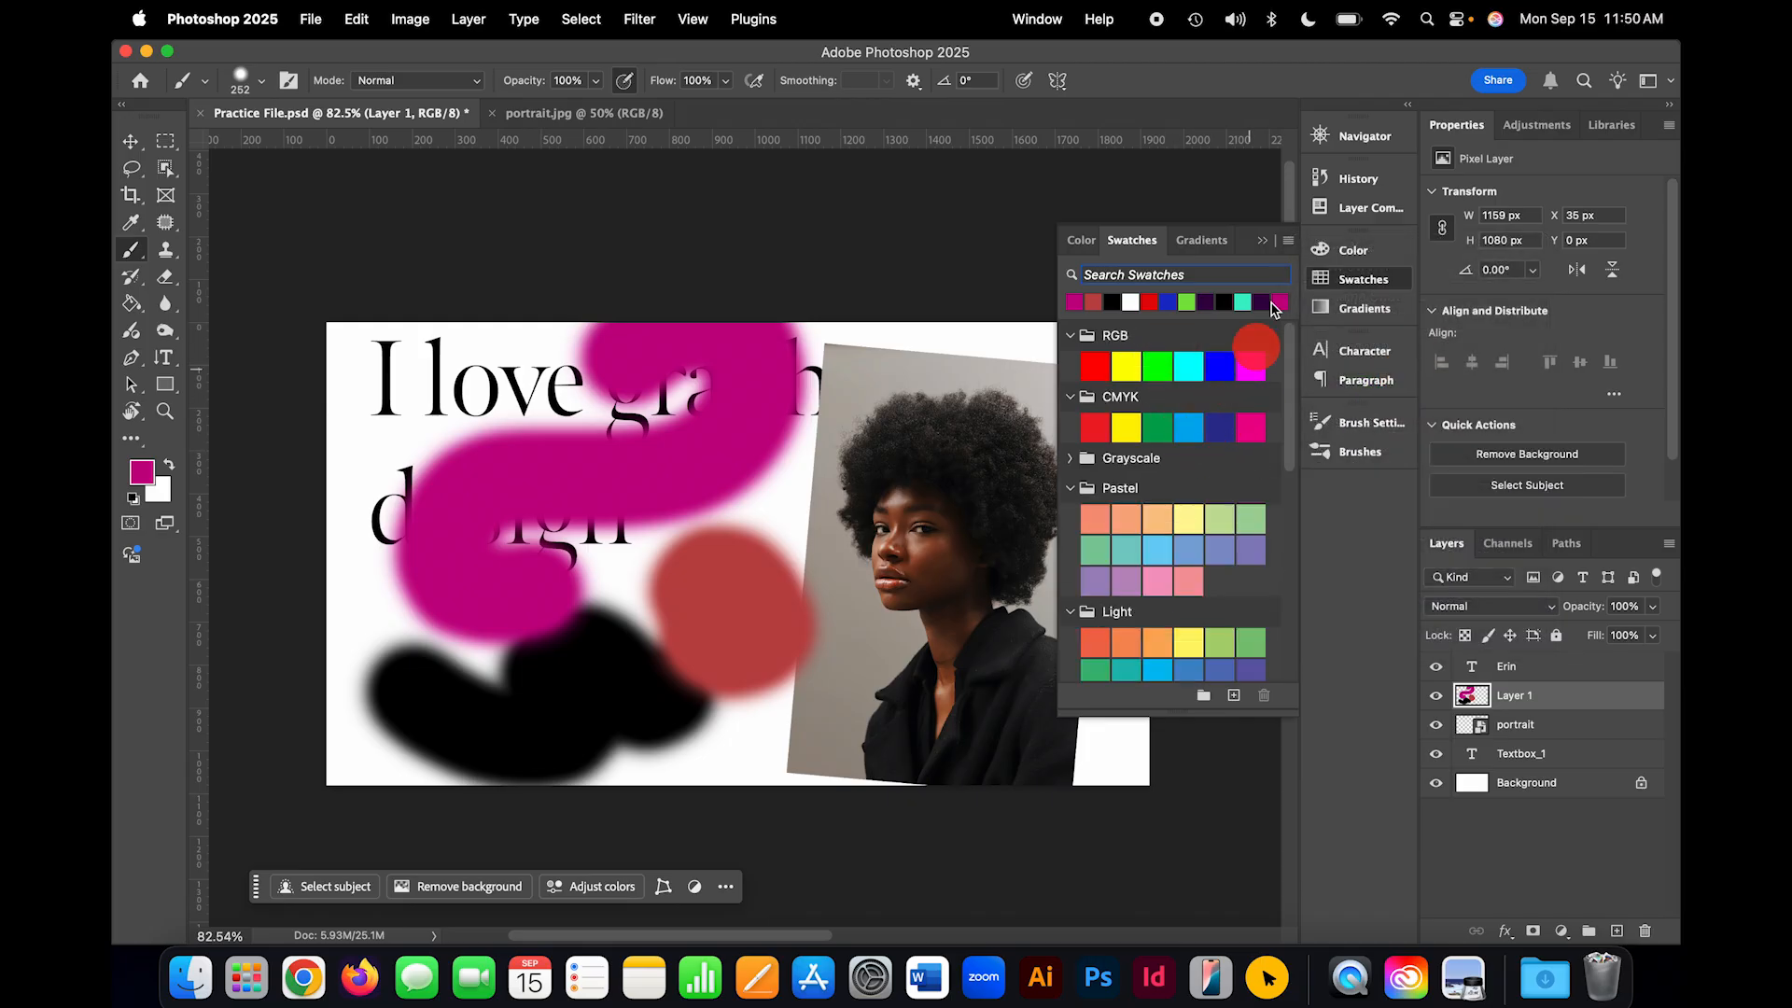
click(1287, 241)
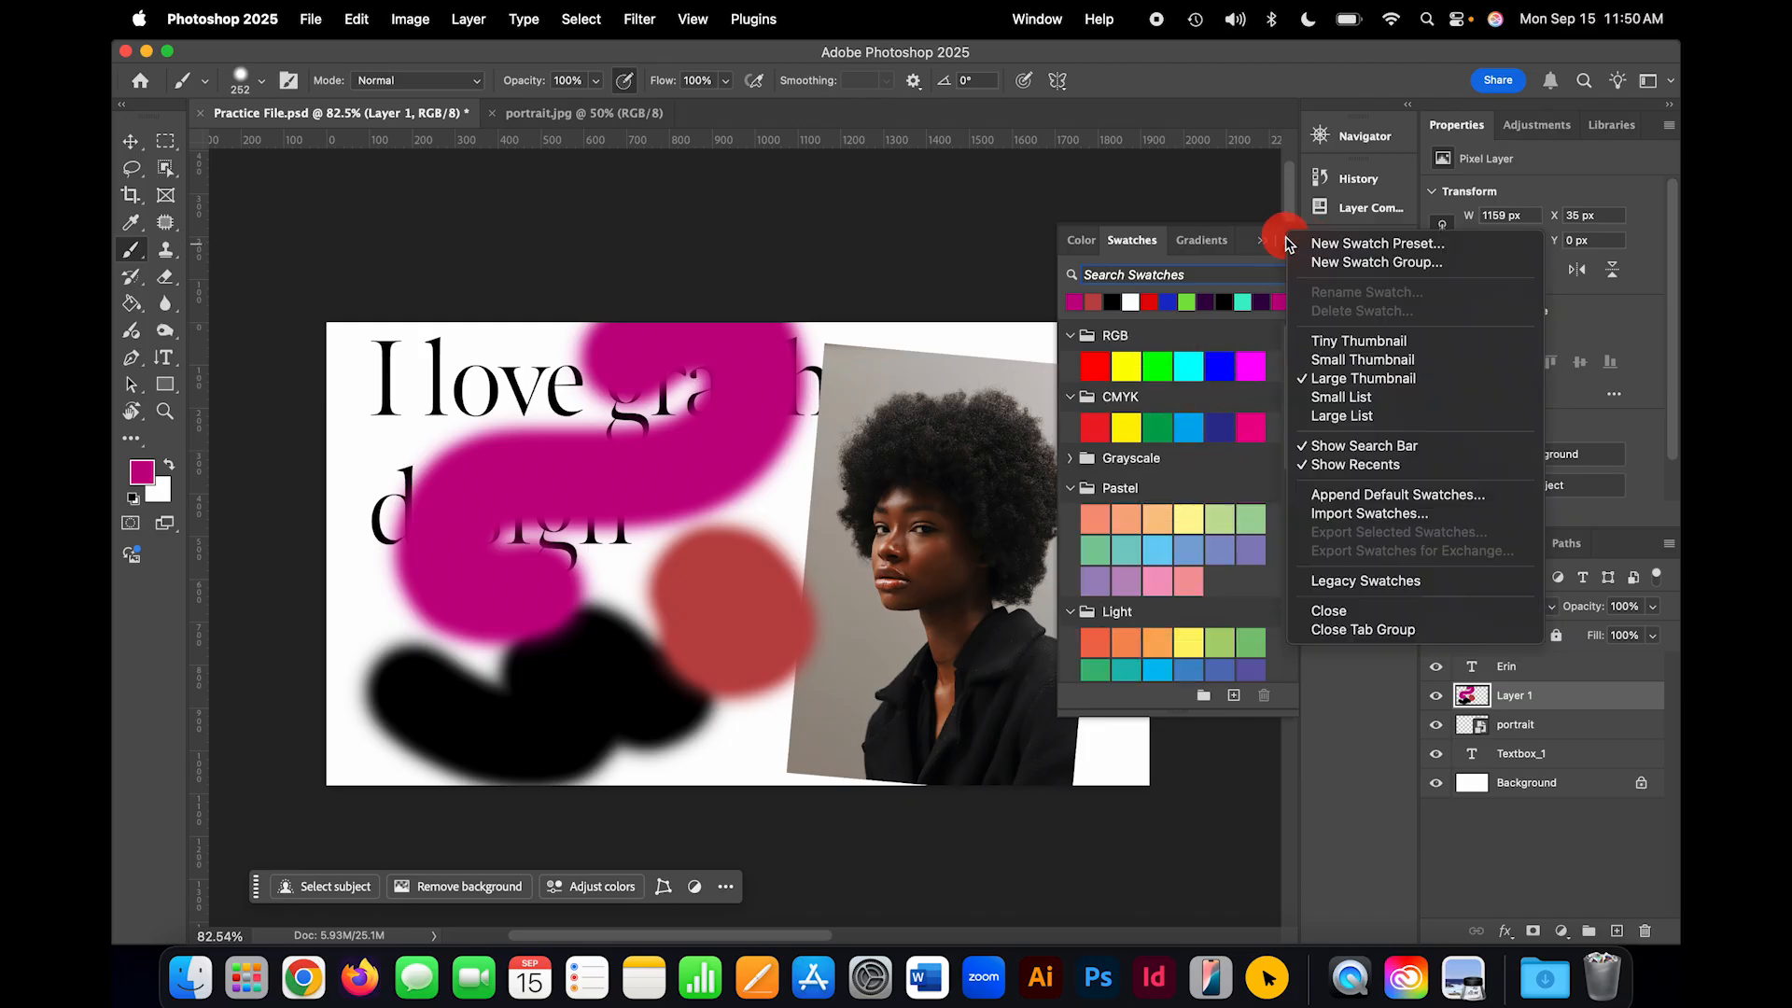
click(1385, 363)
Step: Hide the row of recent colors in the swatches list and show it again
click(1288, 243)
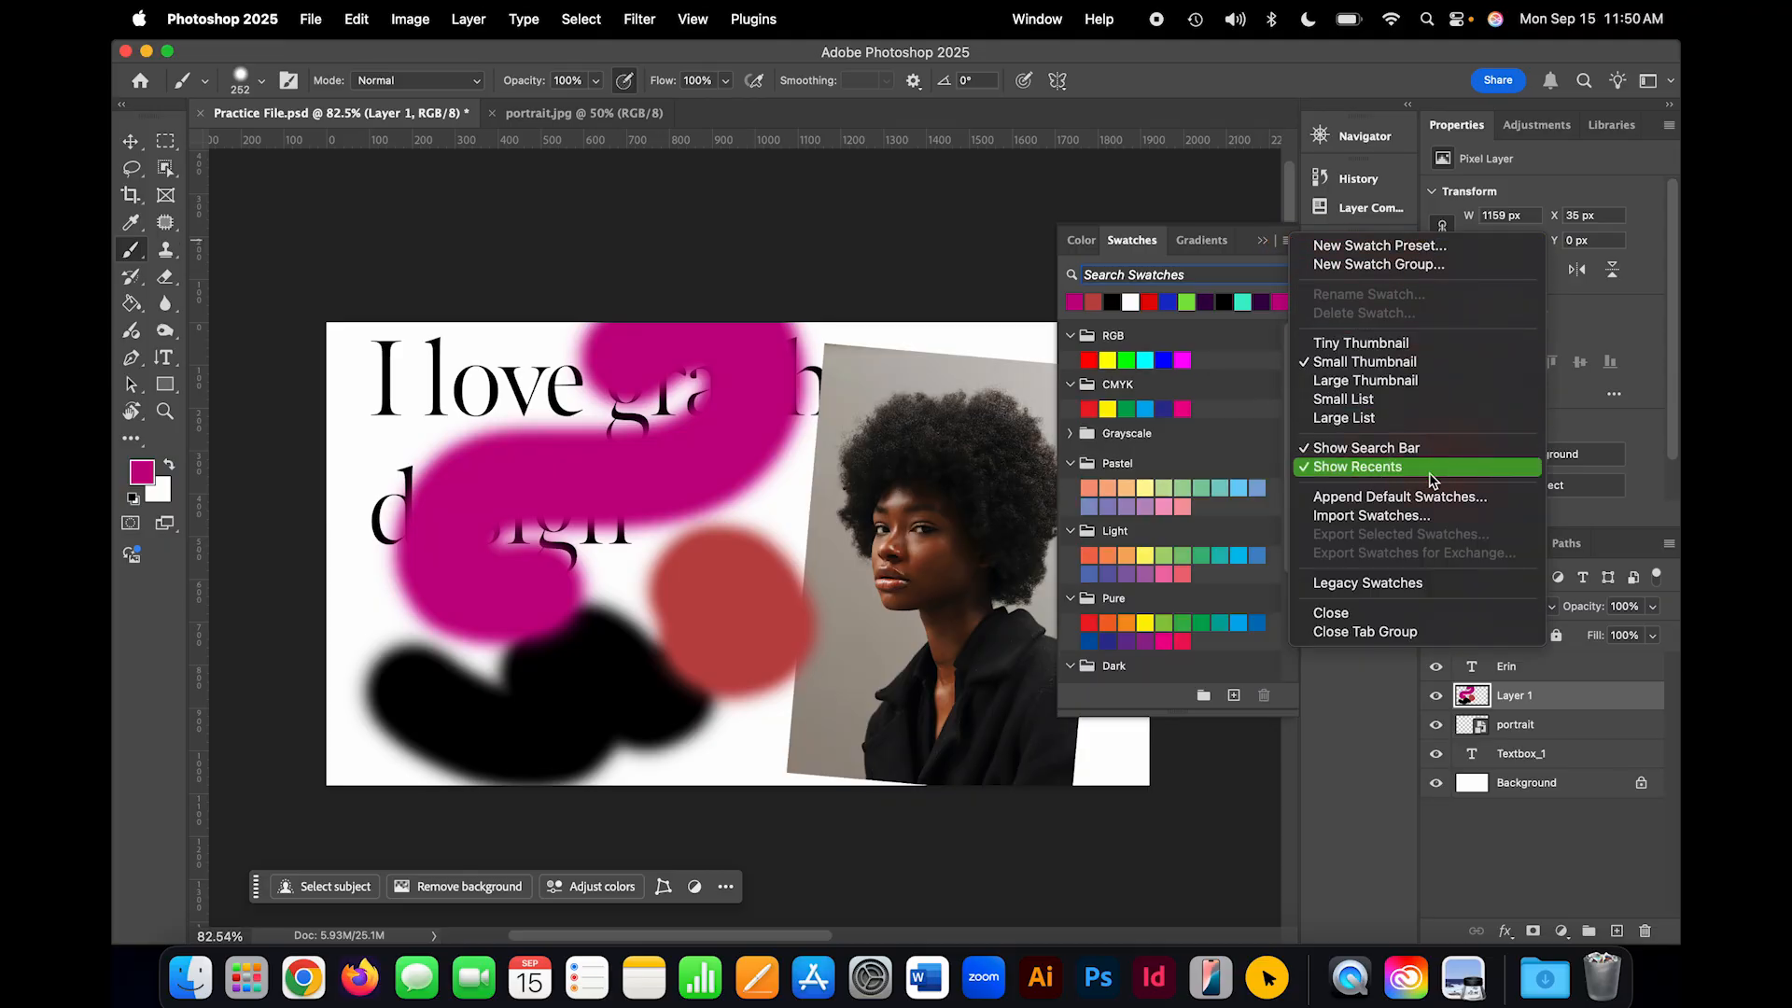
click(1378, 478)
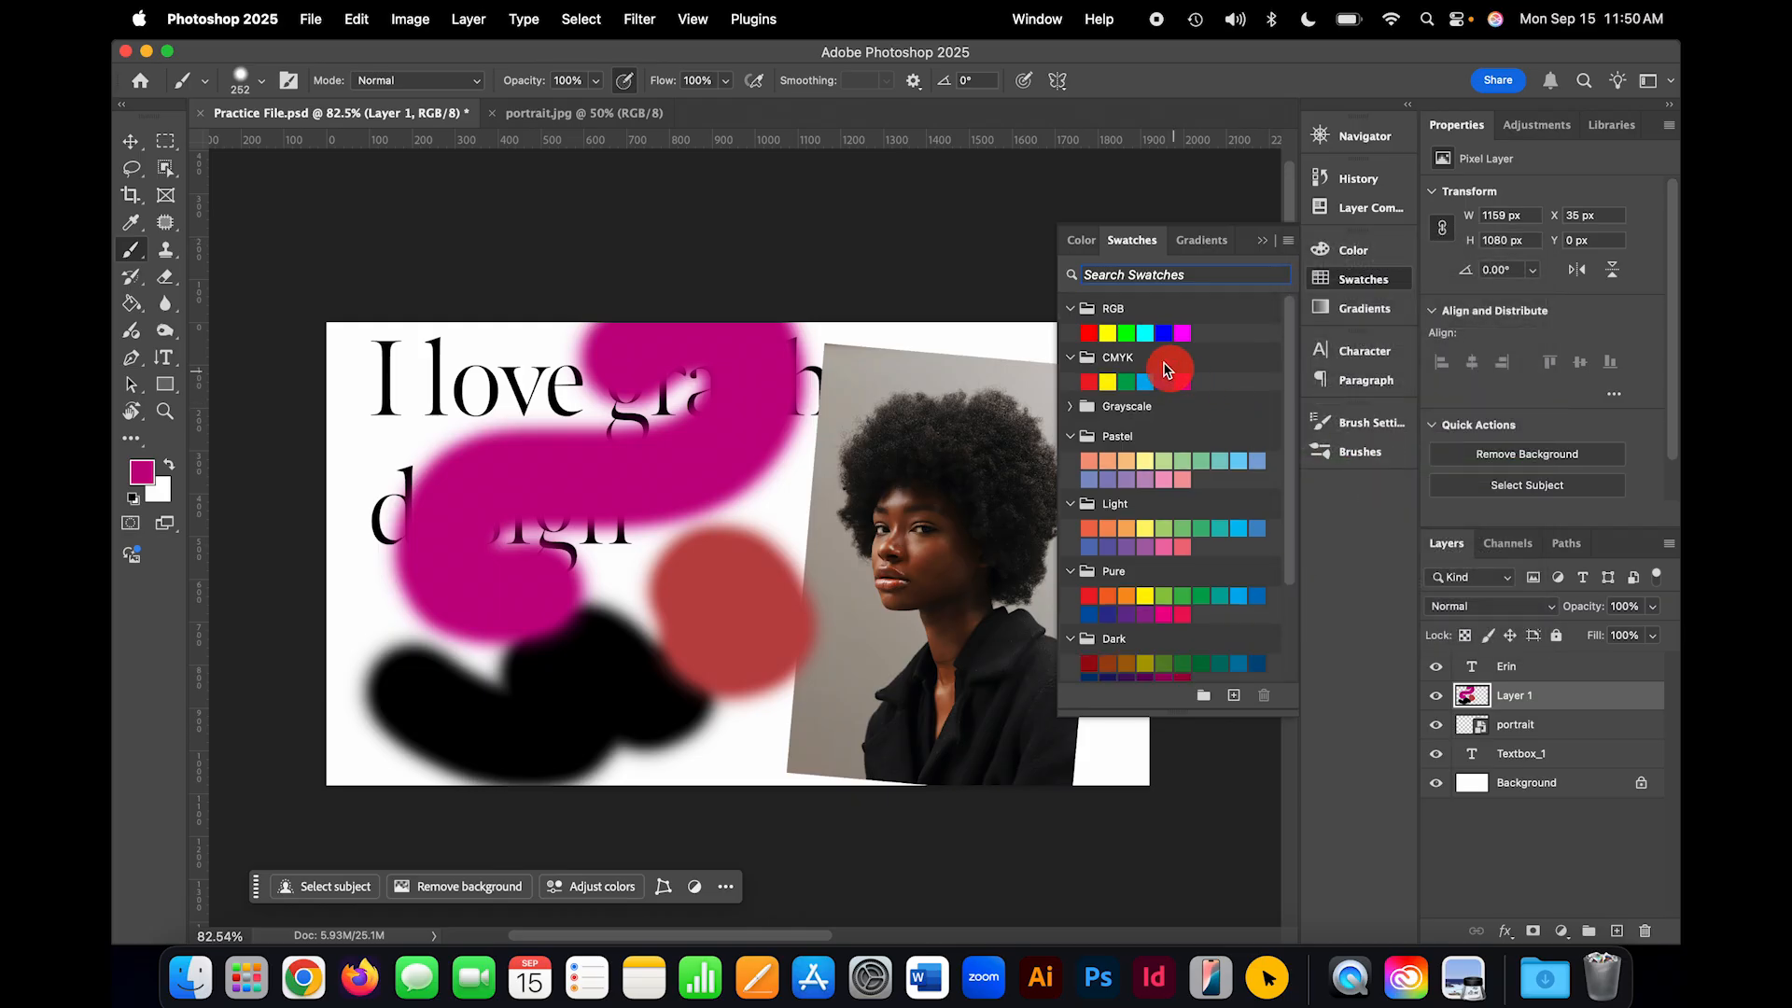
click(1289, 242)
click(1369, 470)
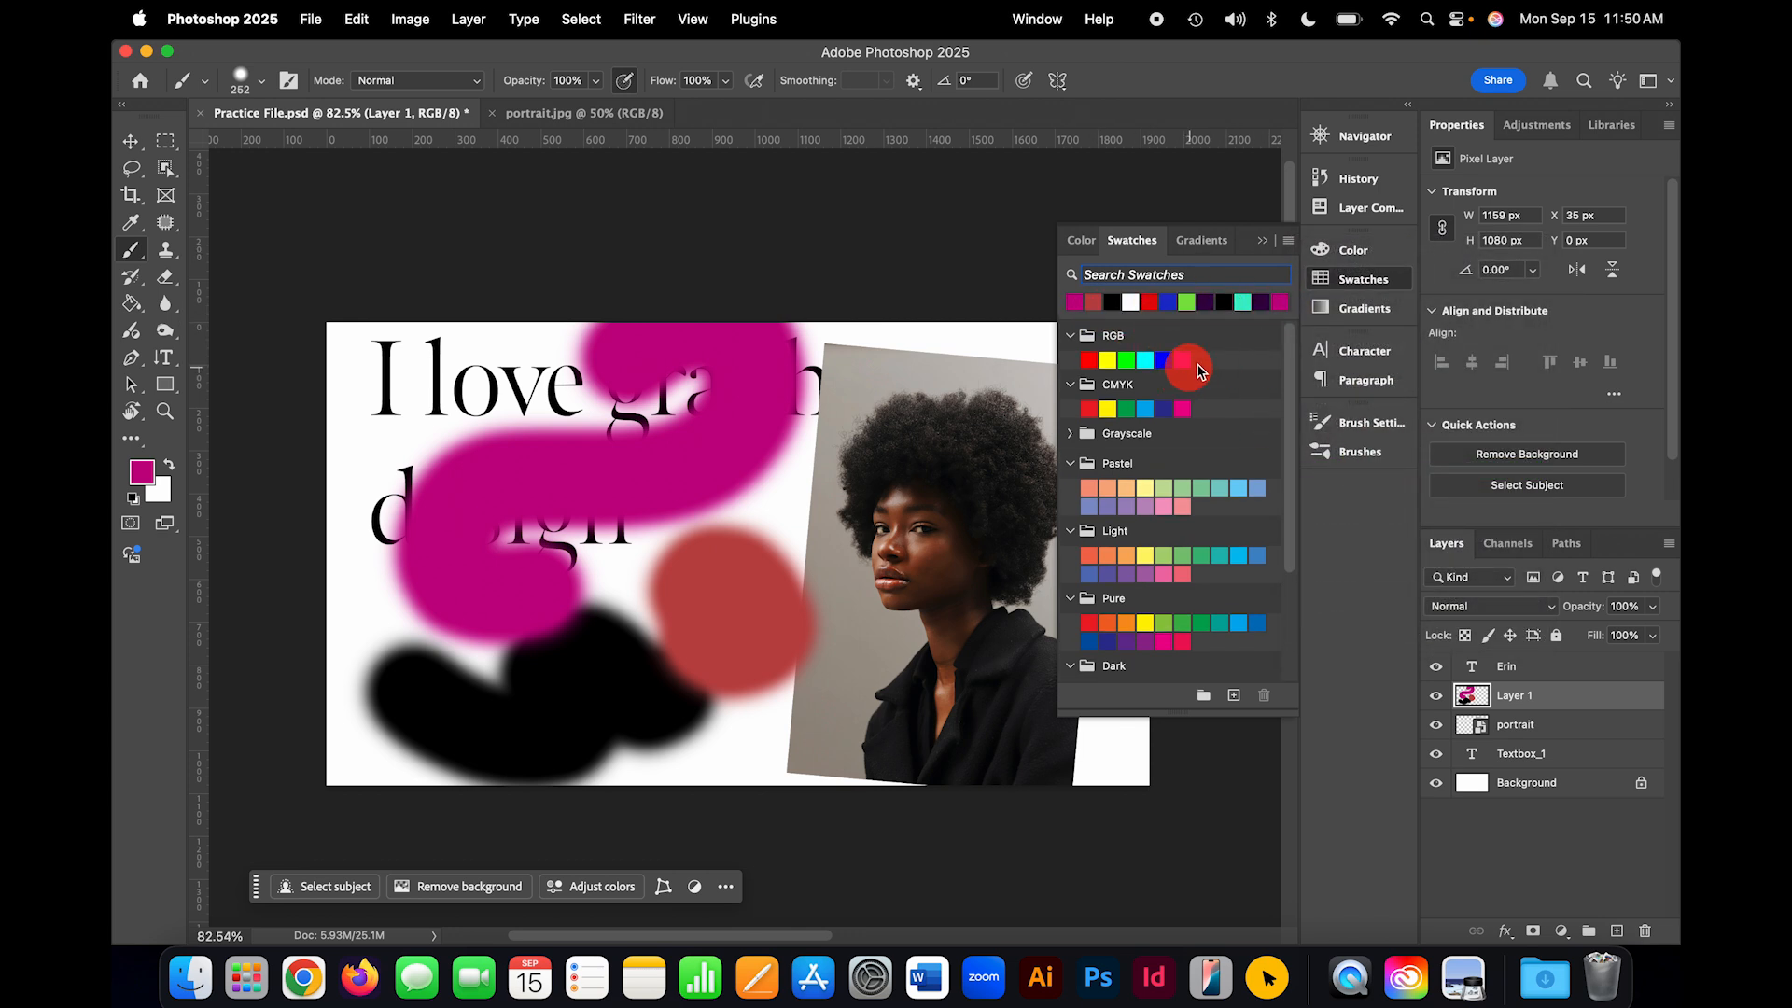
Step: Set the foreground color to a recent turquoise, paint a soft stroke over the portrait's left edge, and collapse the swatches
click(1245, 301)
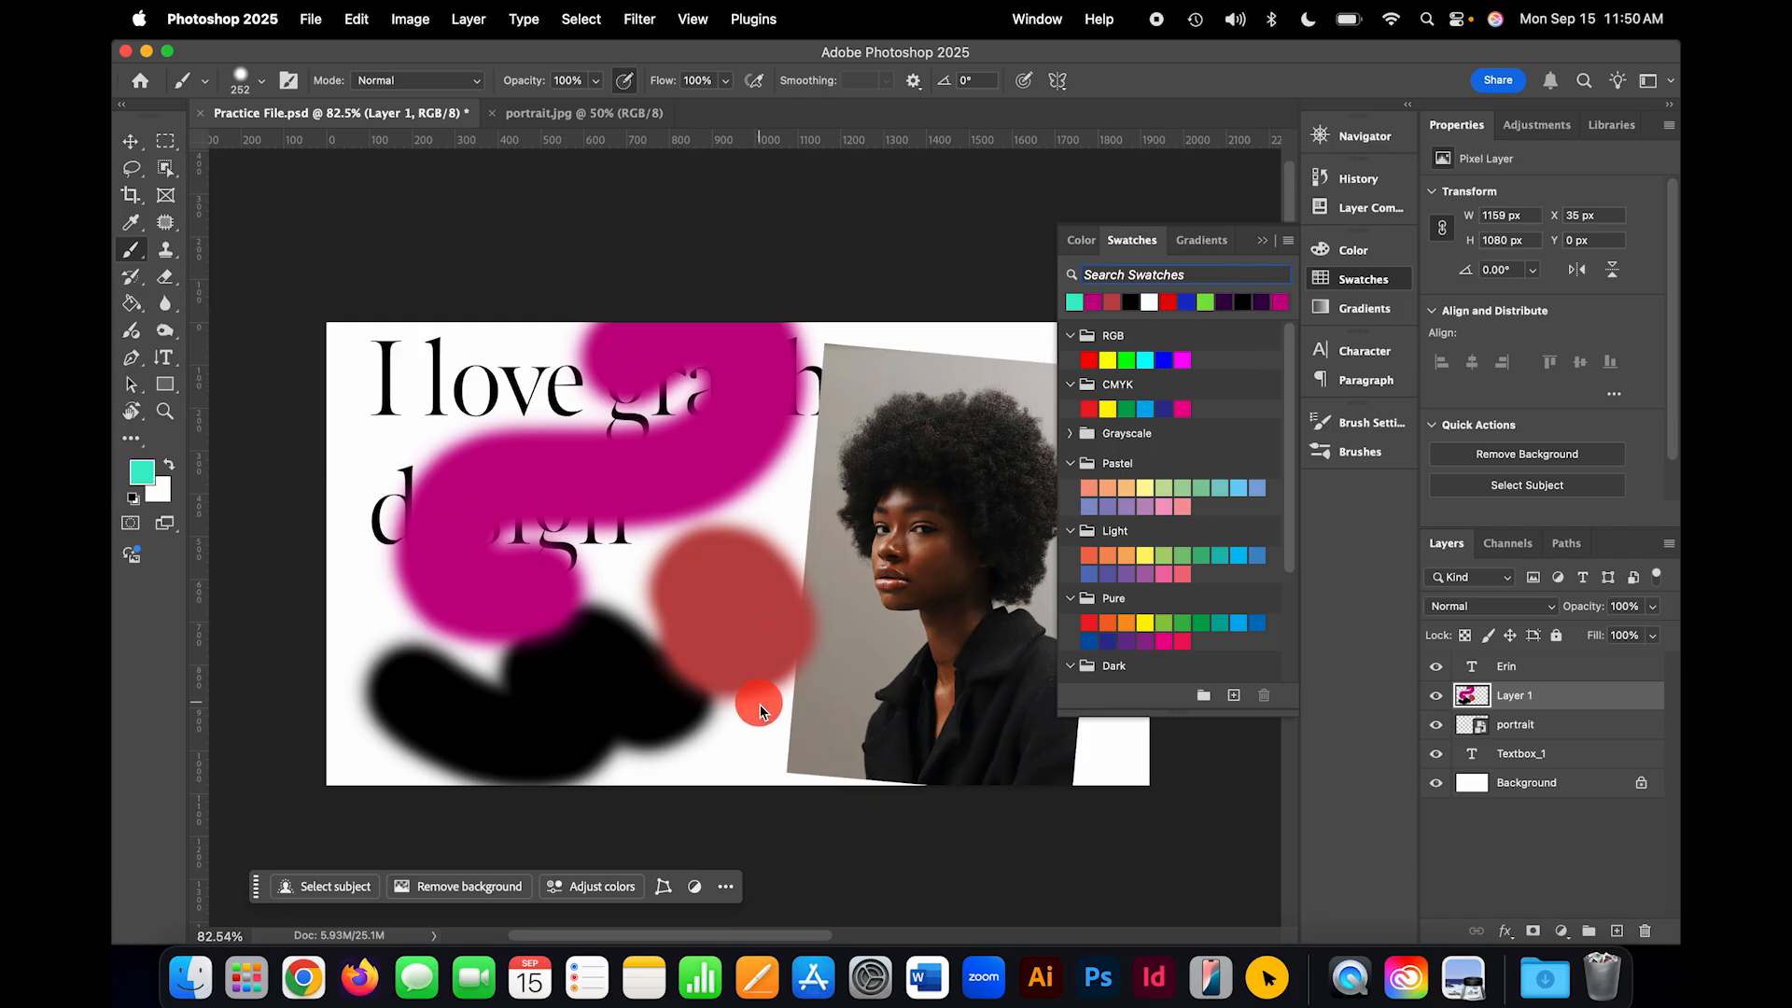
mouse_move(757, 709)
mouse_down()
mouse_move(817, 634)
mouse_move(778, 524)
mouse_move(836, 467)
mouse_move(821, 434)
mouse_up()
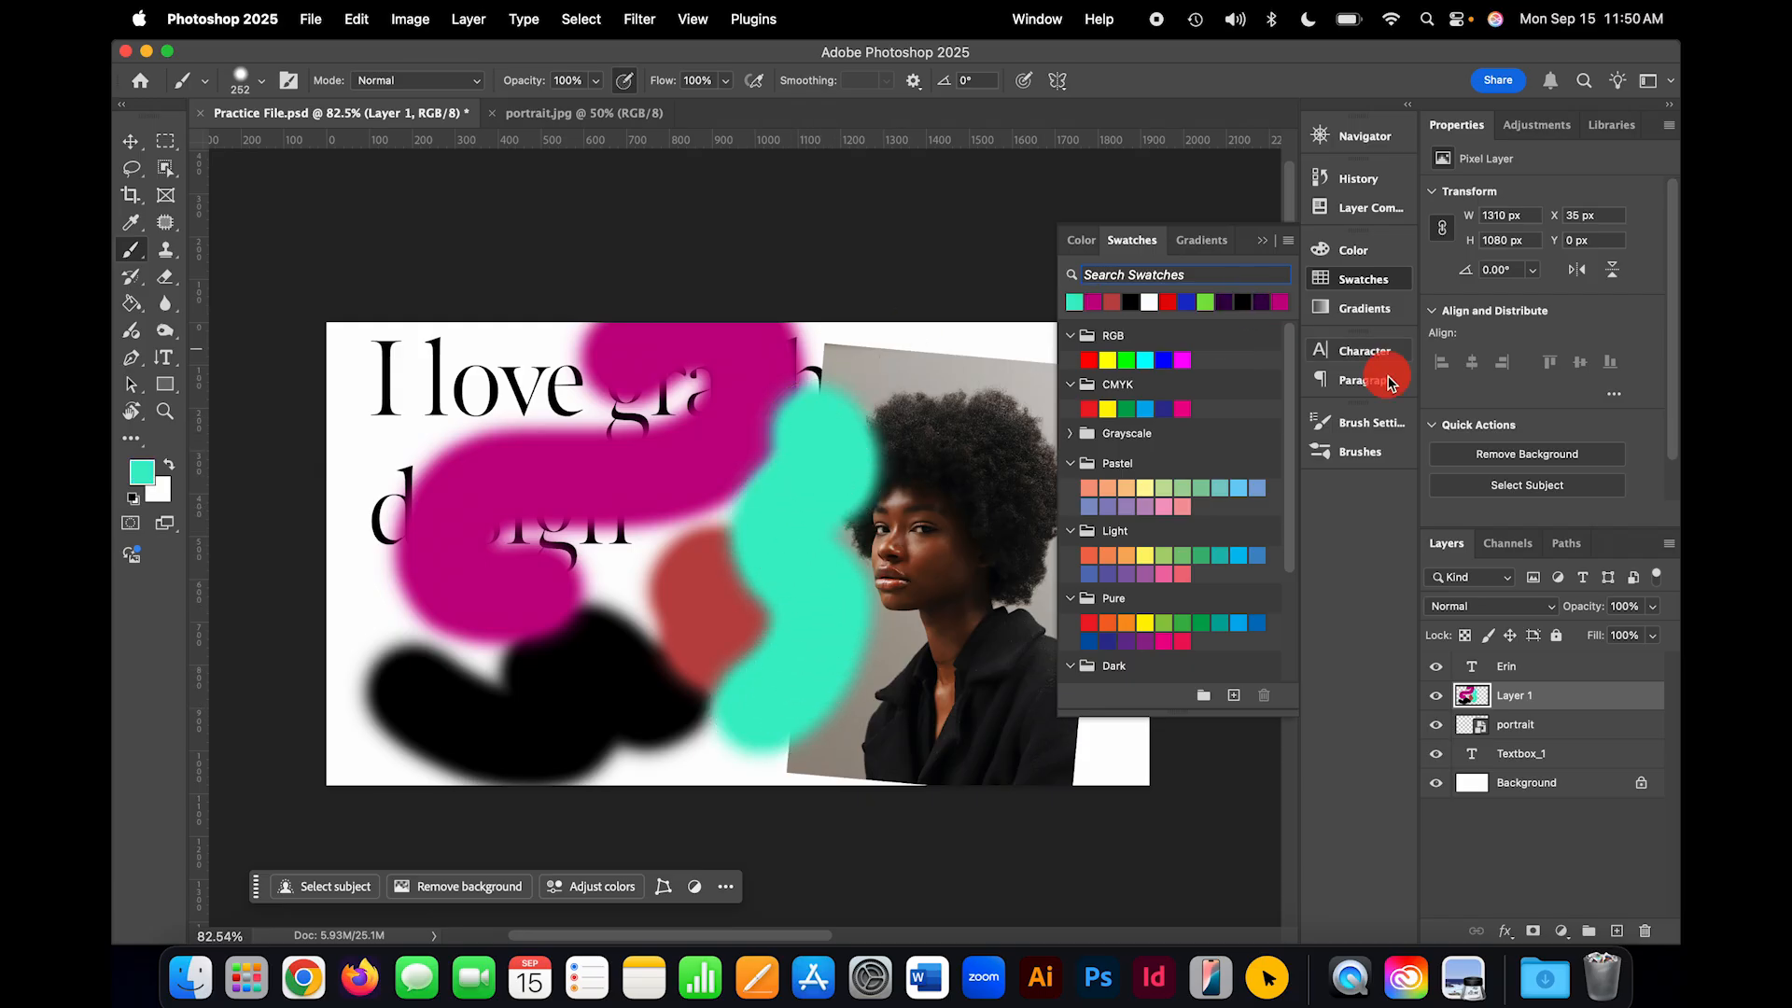
click(1329, 282)
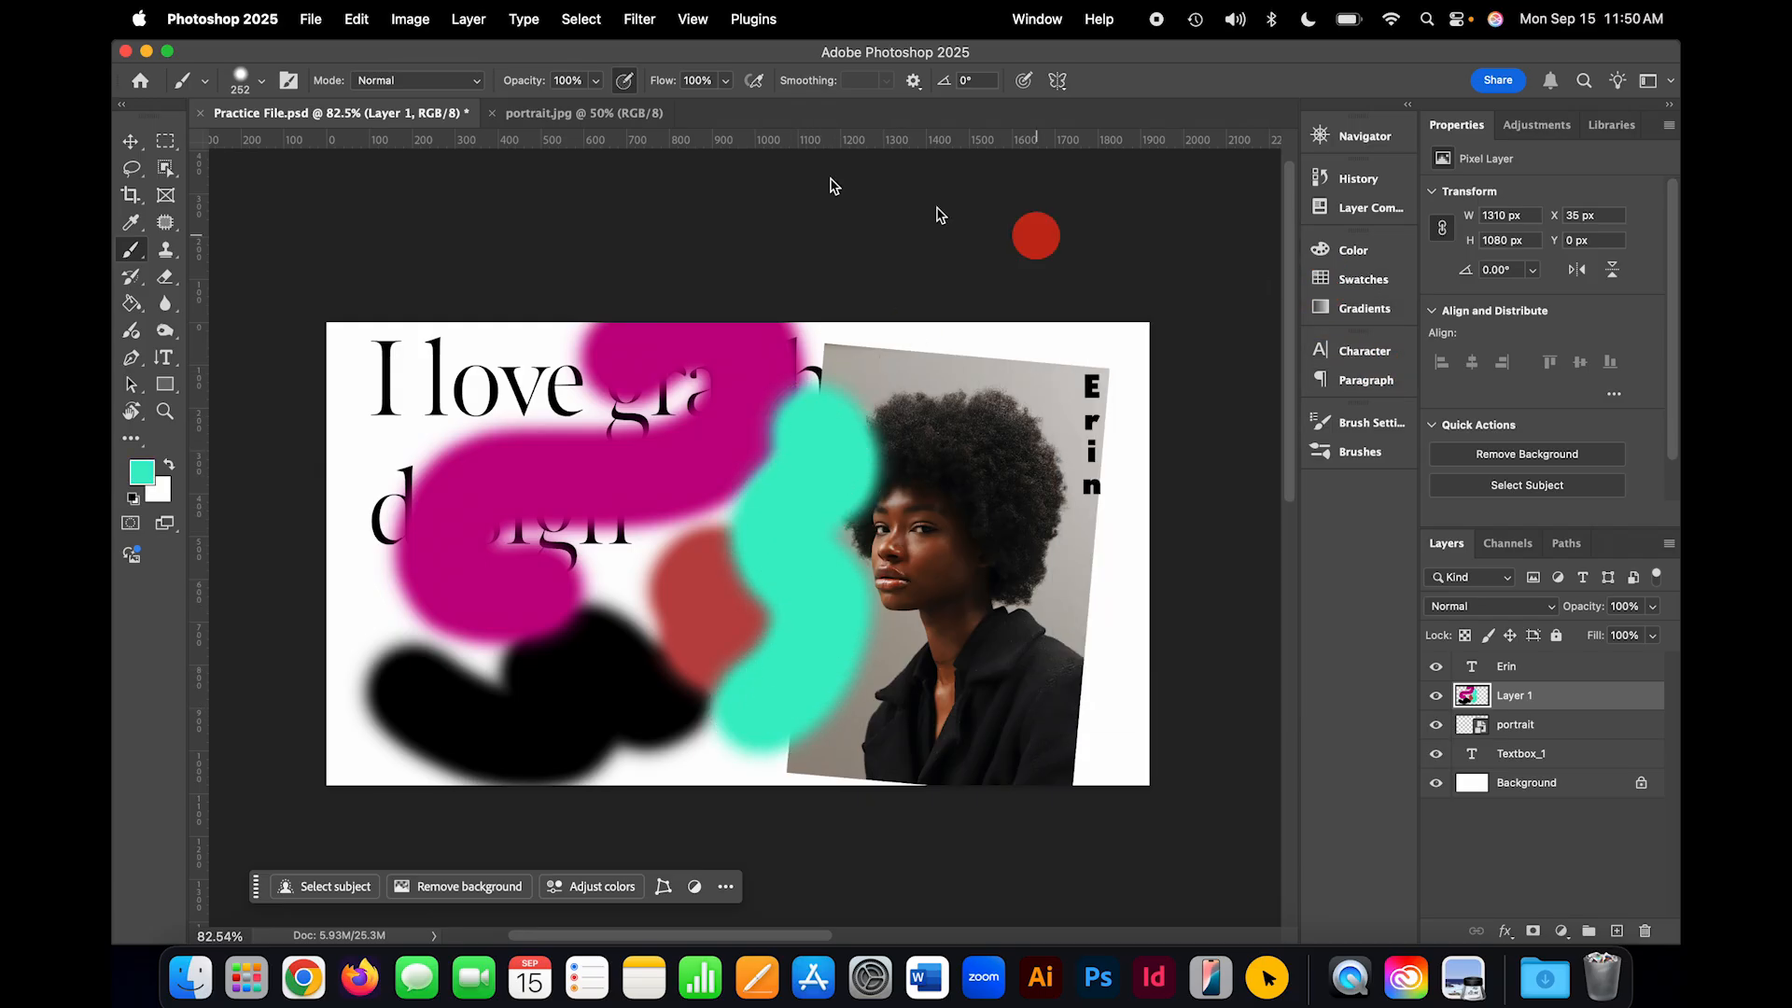
Step: Increase the brush hardness and paint a hard-edged turquoise winding stroke across the headline
click(264, 89)
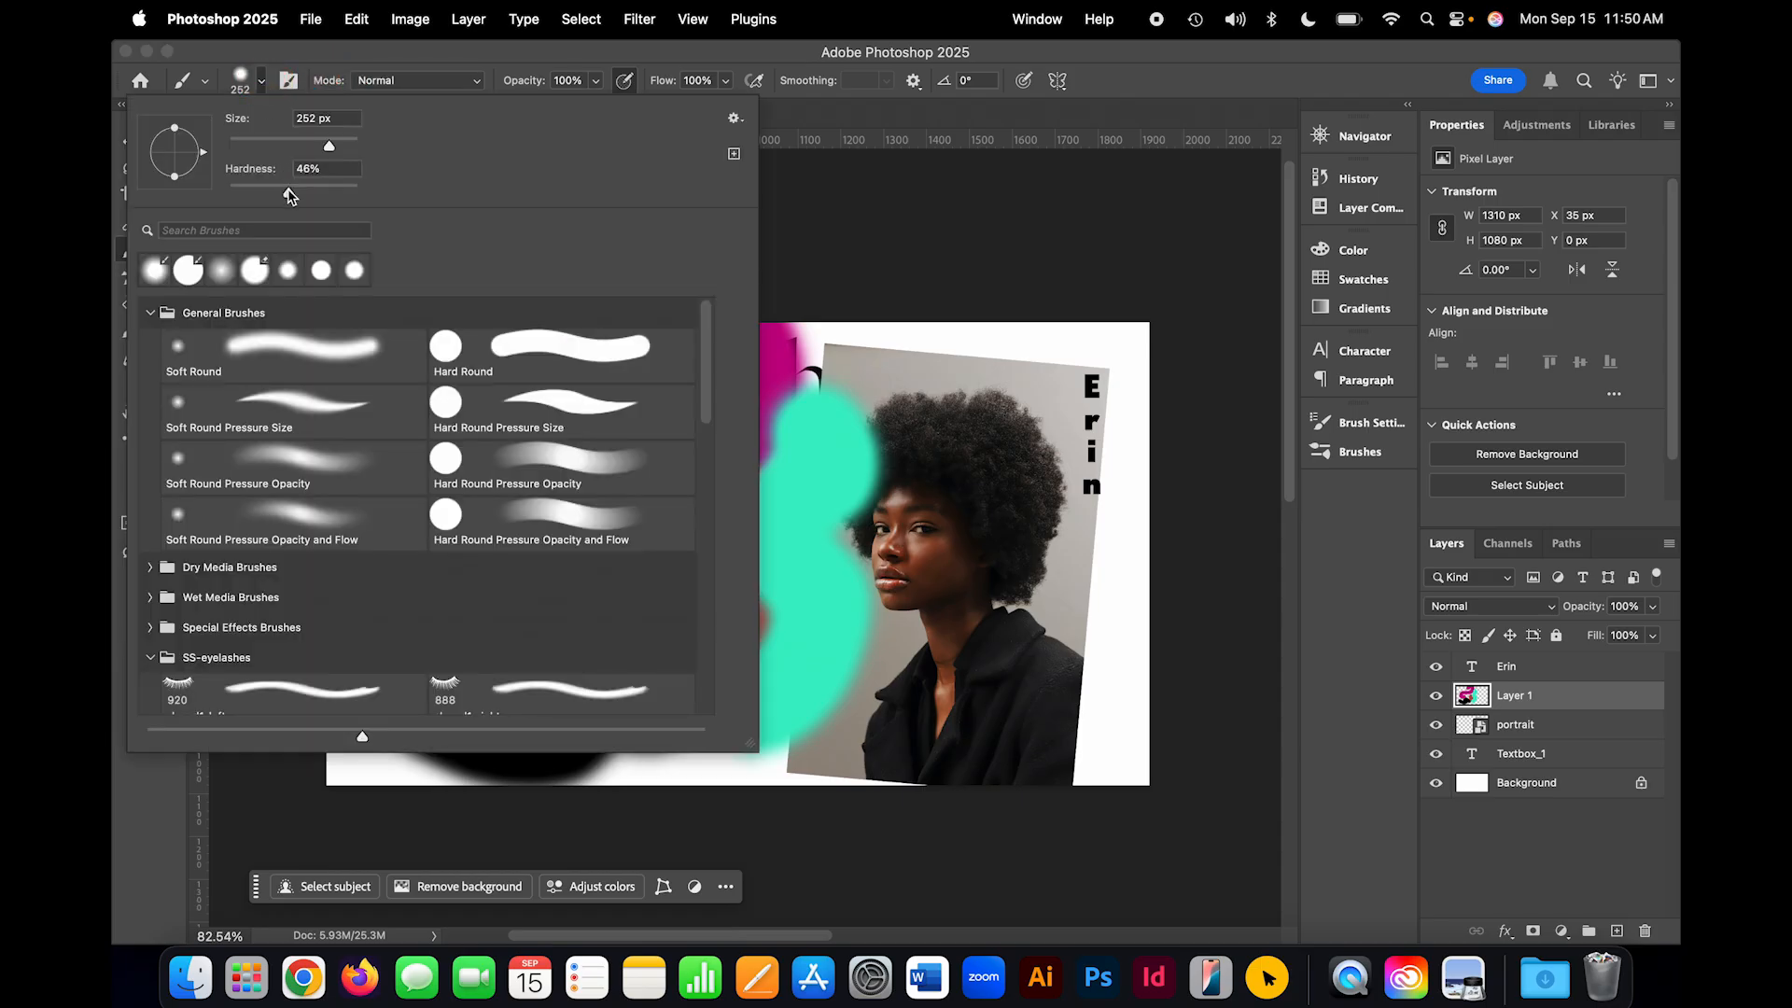
click(397, 63)
mouse_move(437, 464)
mouse_down()
mouse_move(395, 424)
mouse_move(412, 584)
mouse_move(523, 463)
mouse_move(696, 445)
mouse_move(732, 406)
mouse_up()
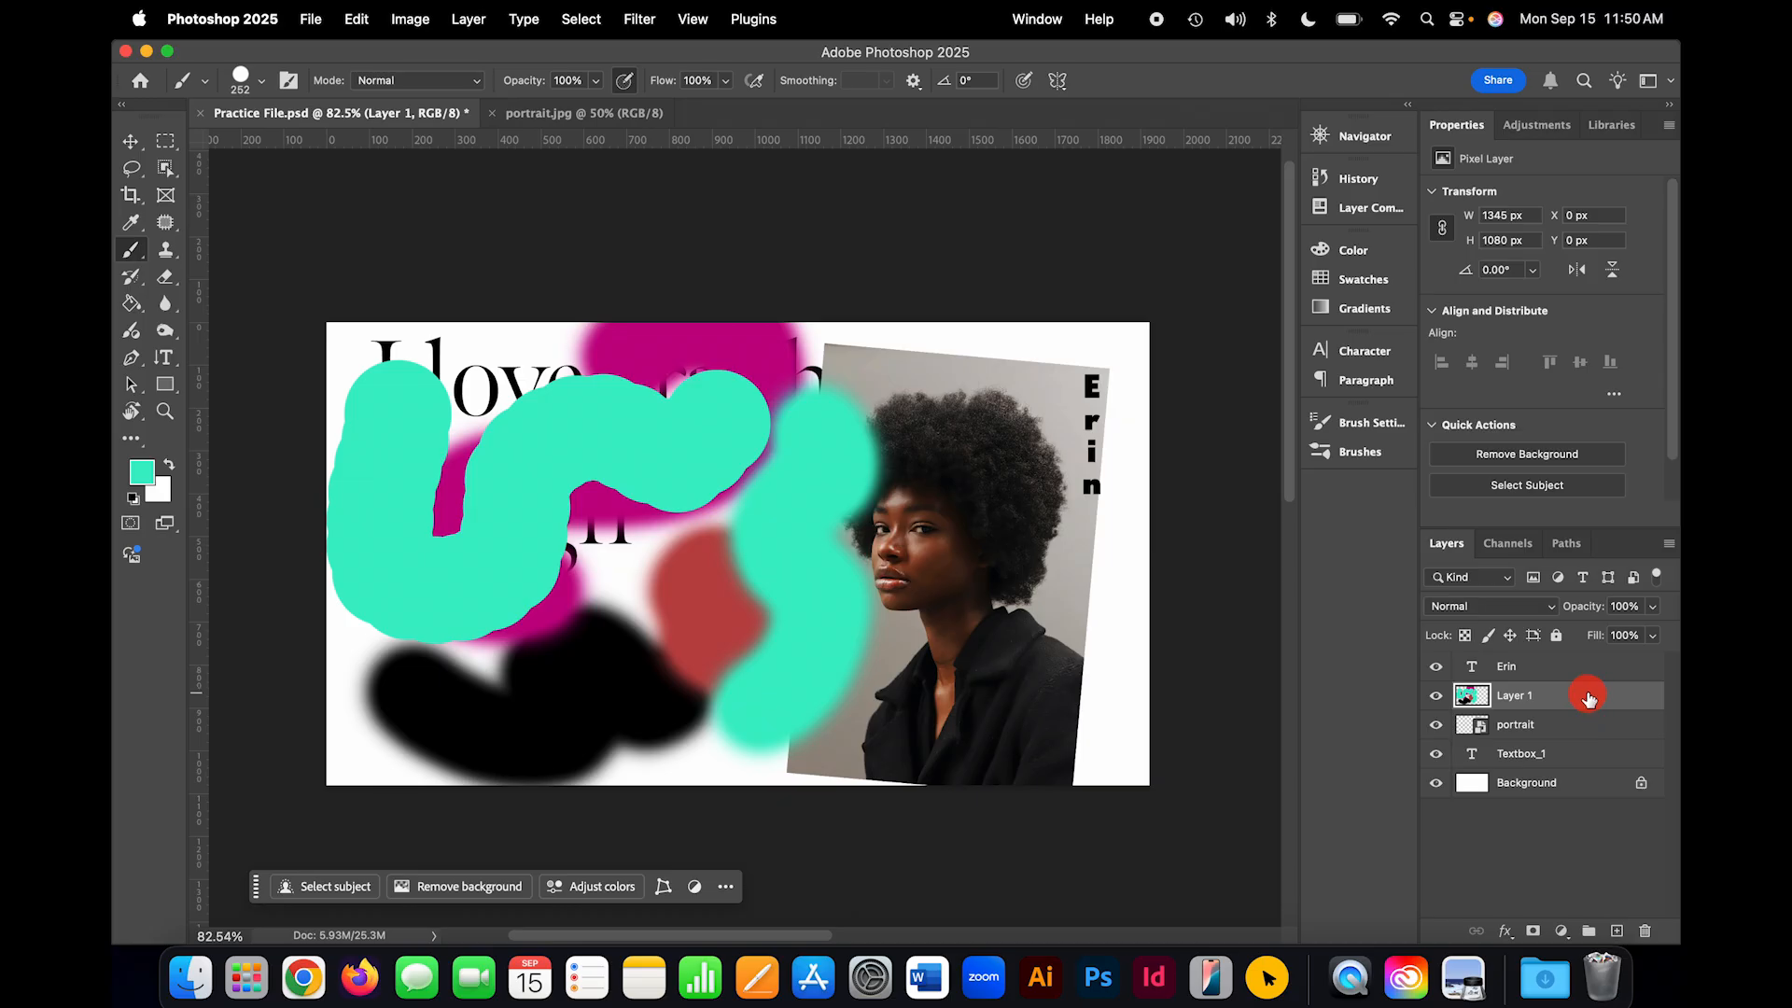
Step: Rename Layer 1 to Brushes and move it below Textbox_1, directly above the Background layer
click(1588, 701)
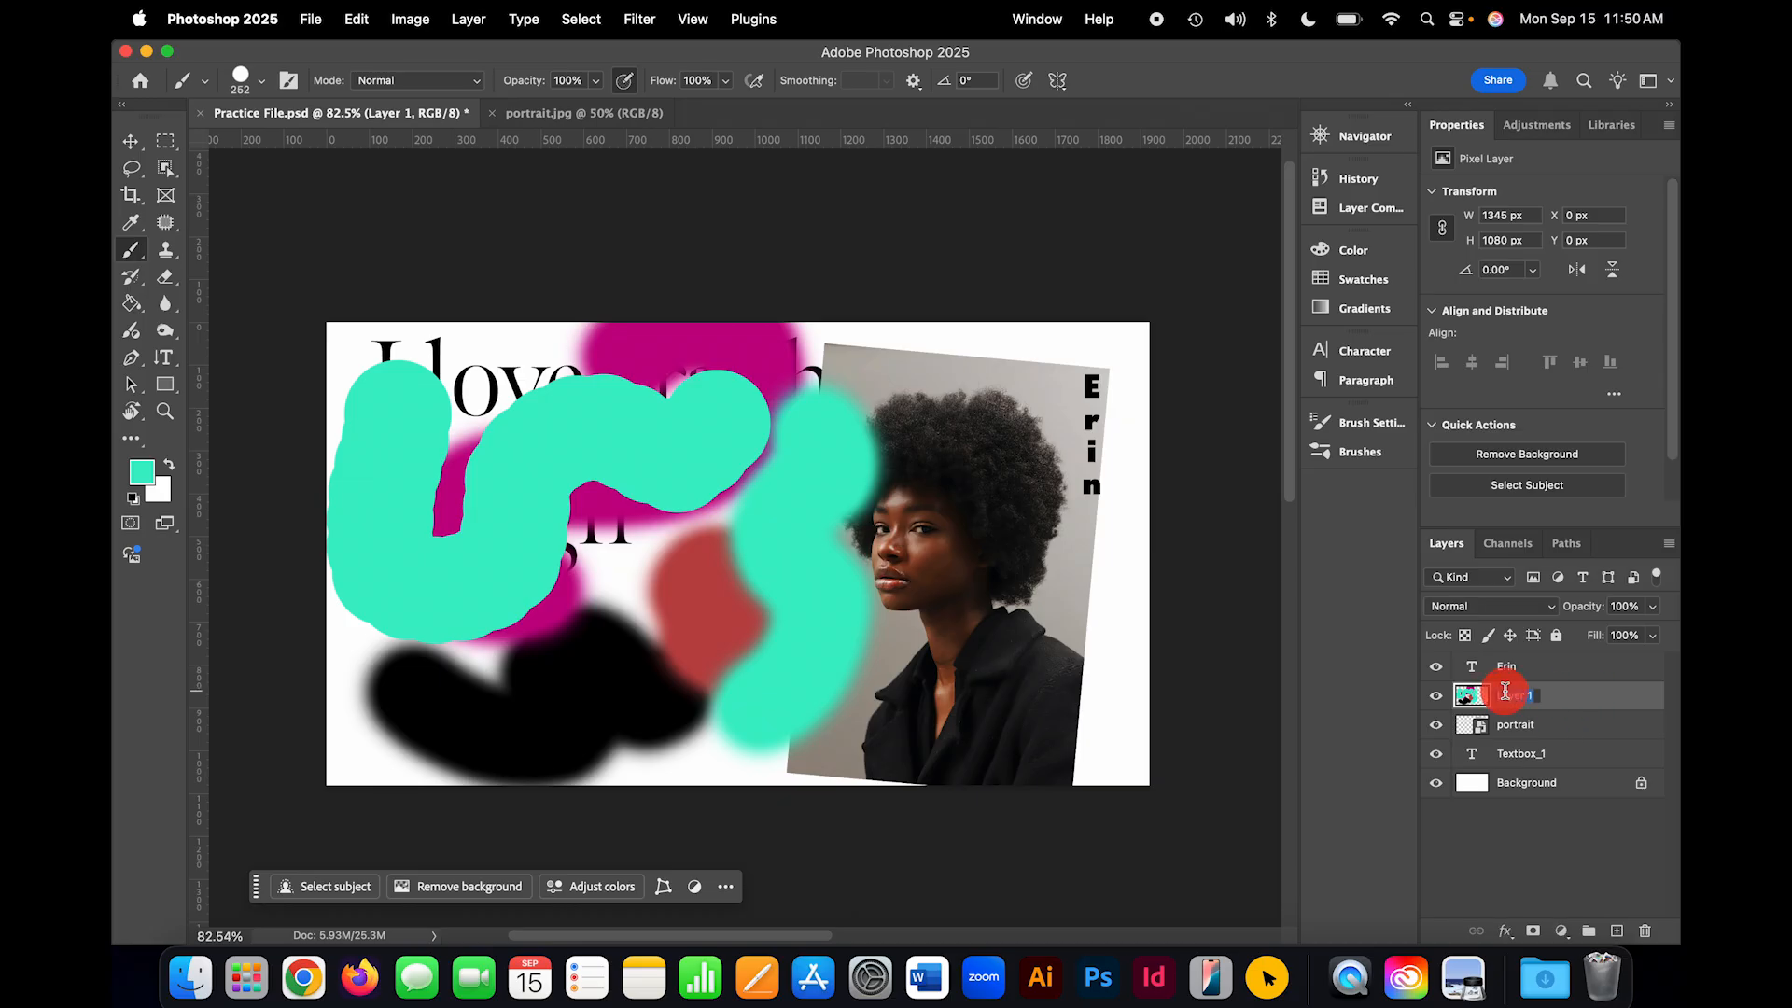
text(shes)
key(Return)
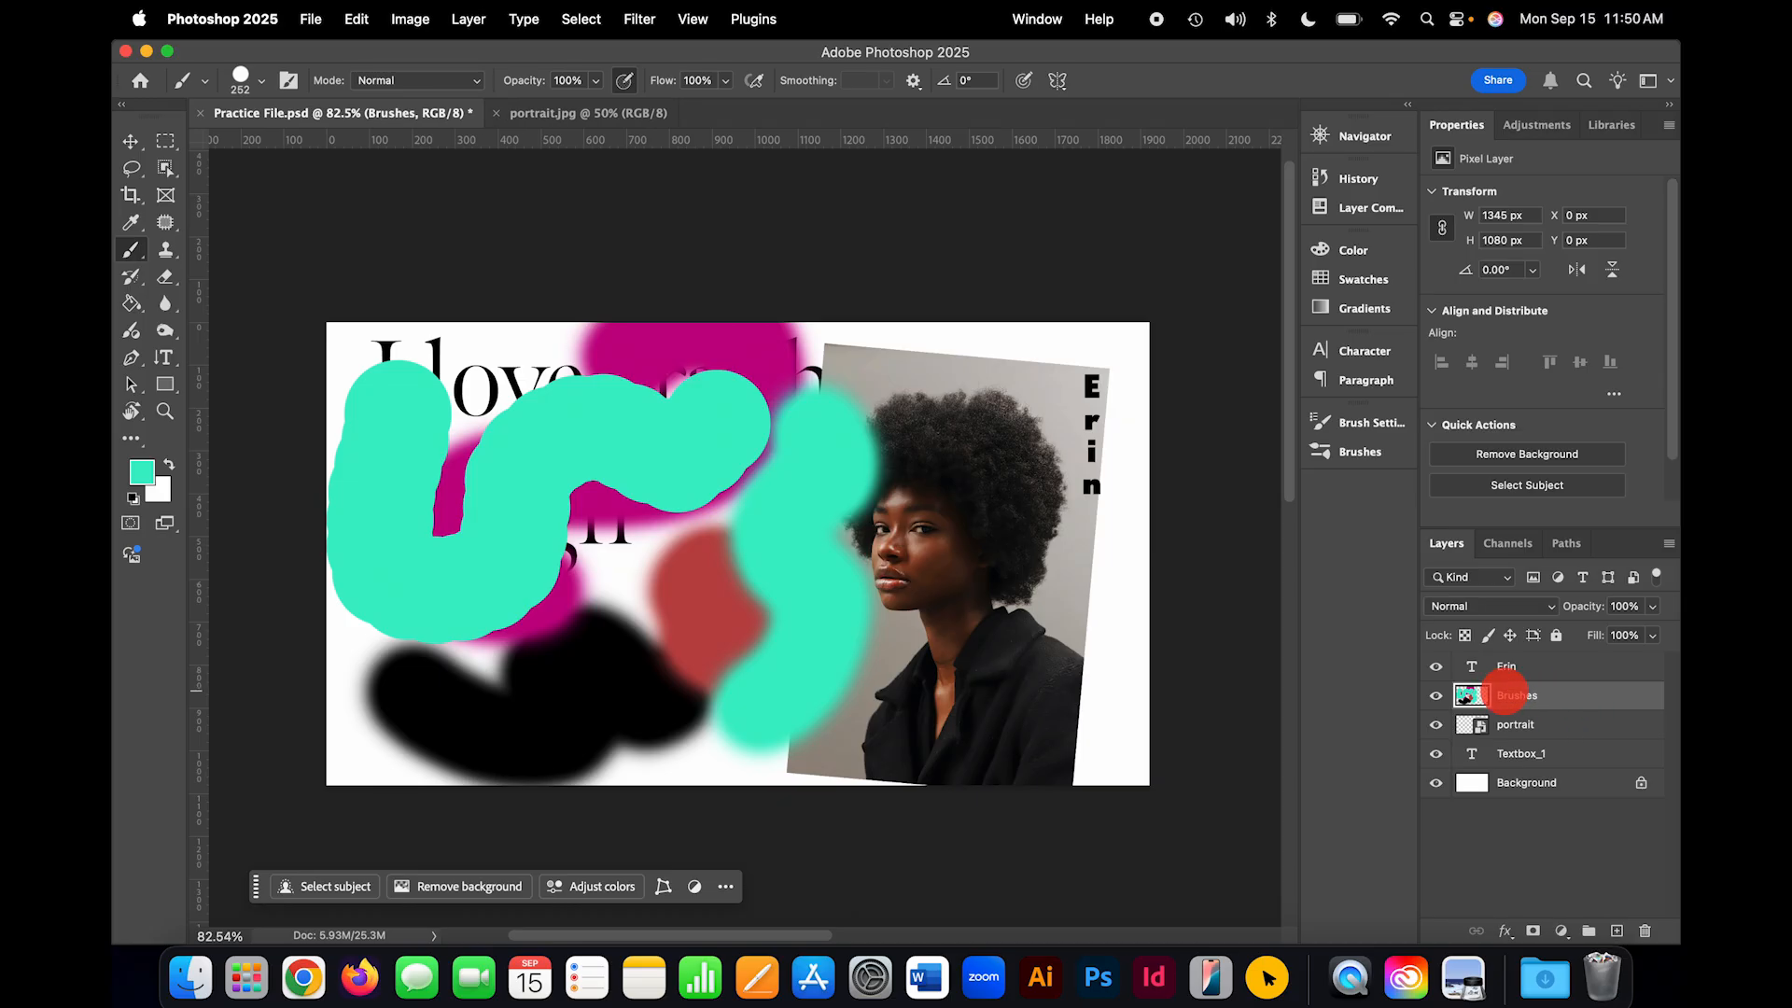
click(1618, 711)
drag(1612, 705, 1611, 764)
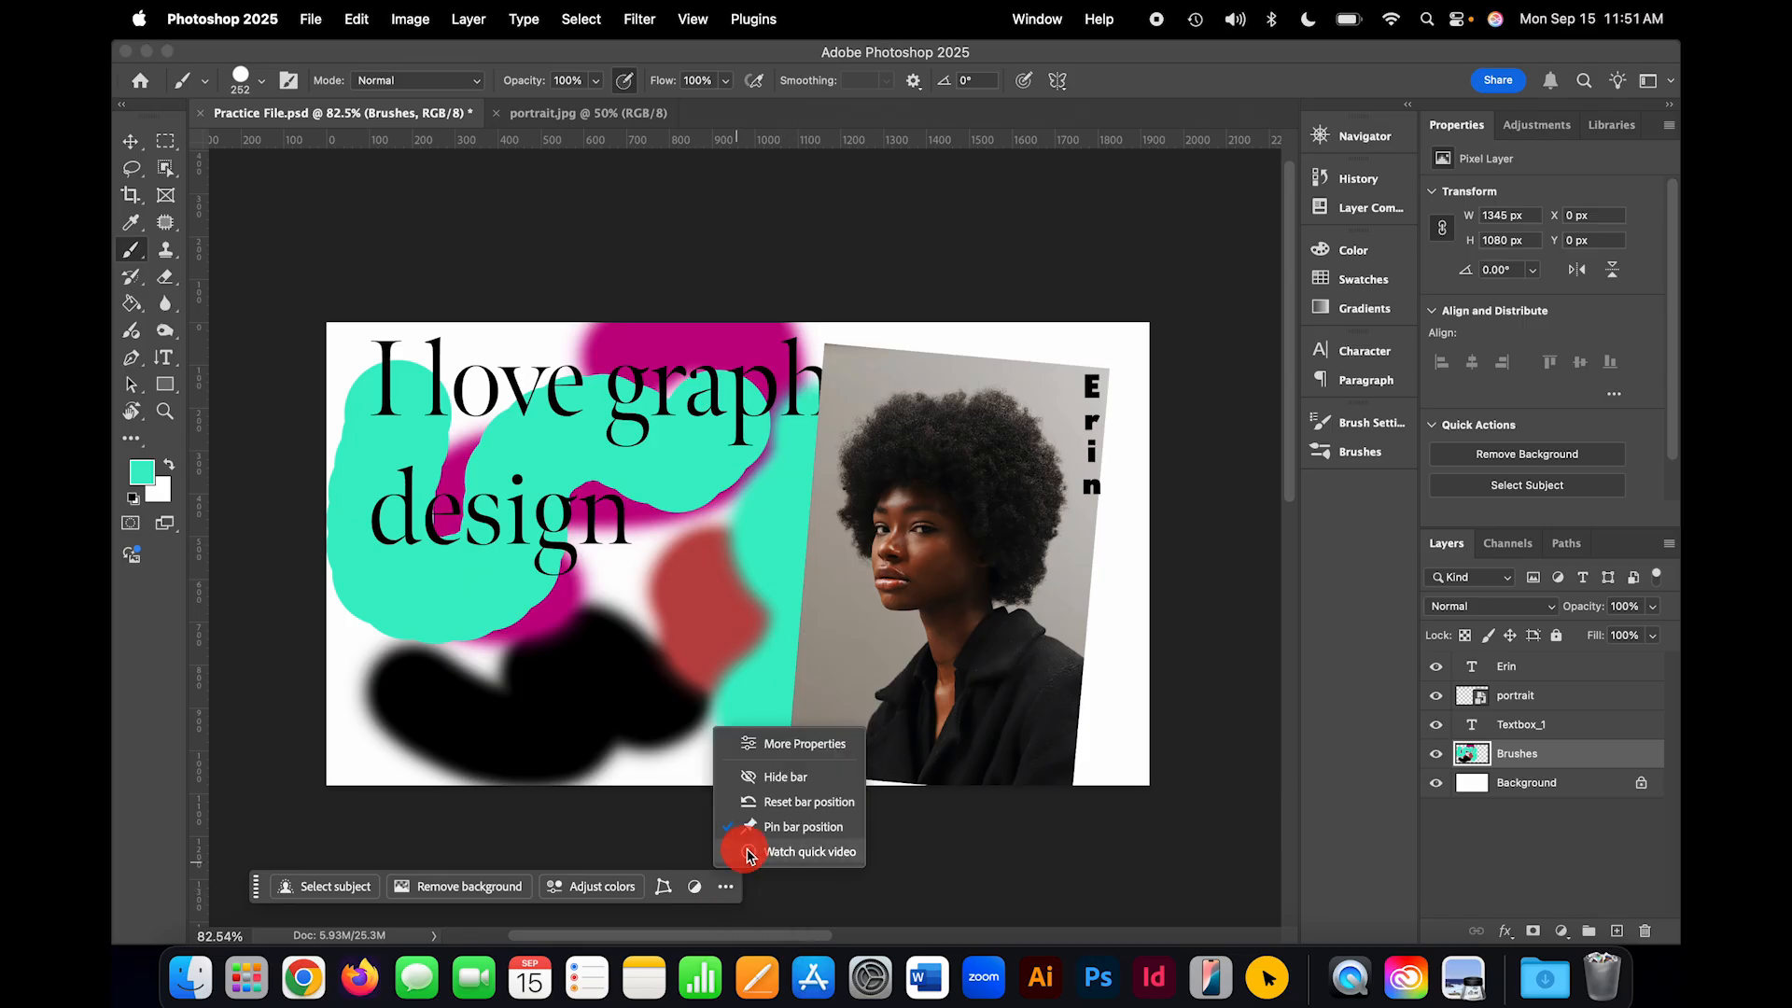
Step: Unpin the contextual task bar, move it just below the artwork, and check its placement at different zoom levels
click(726, 885)
click(764, 827)
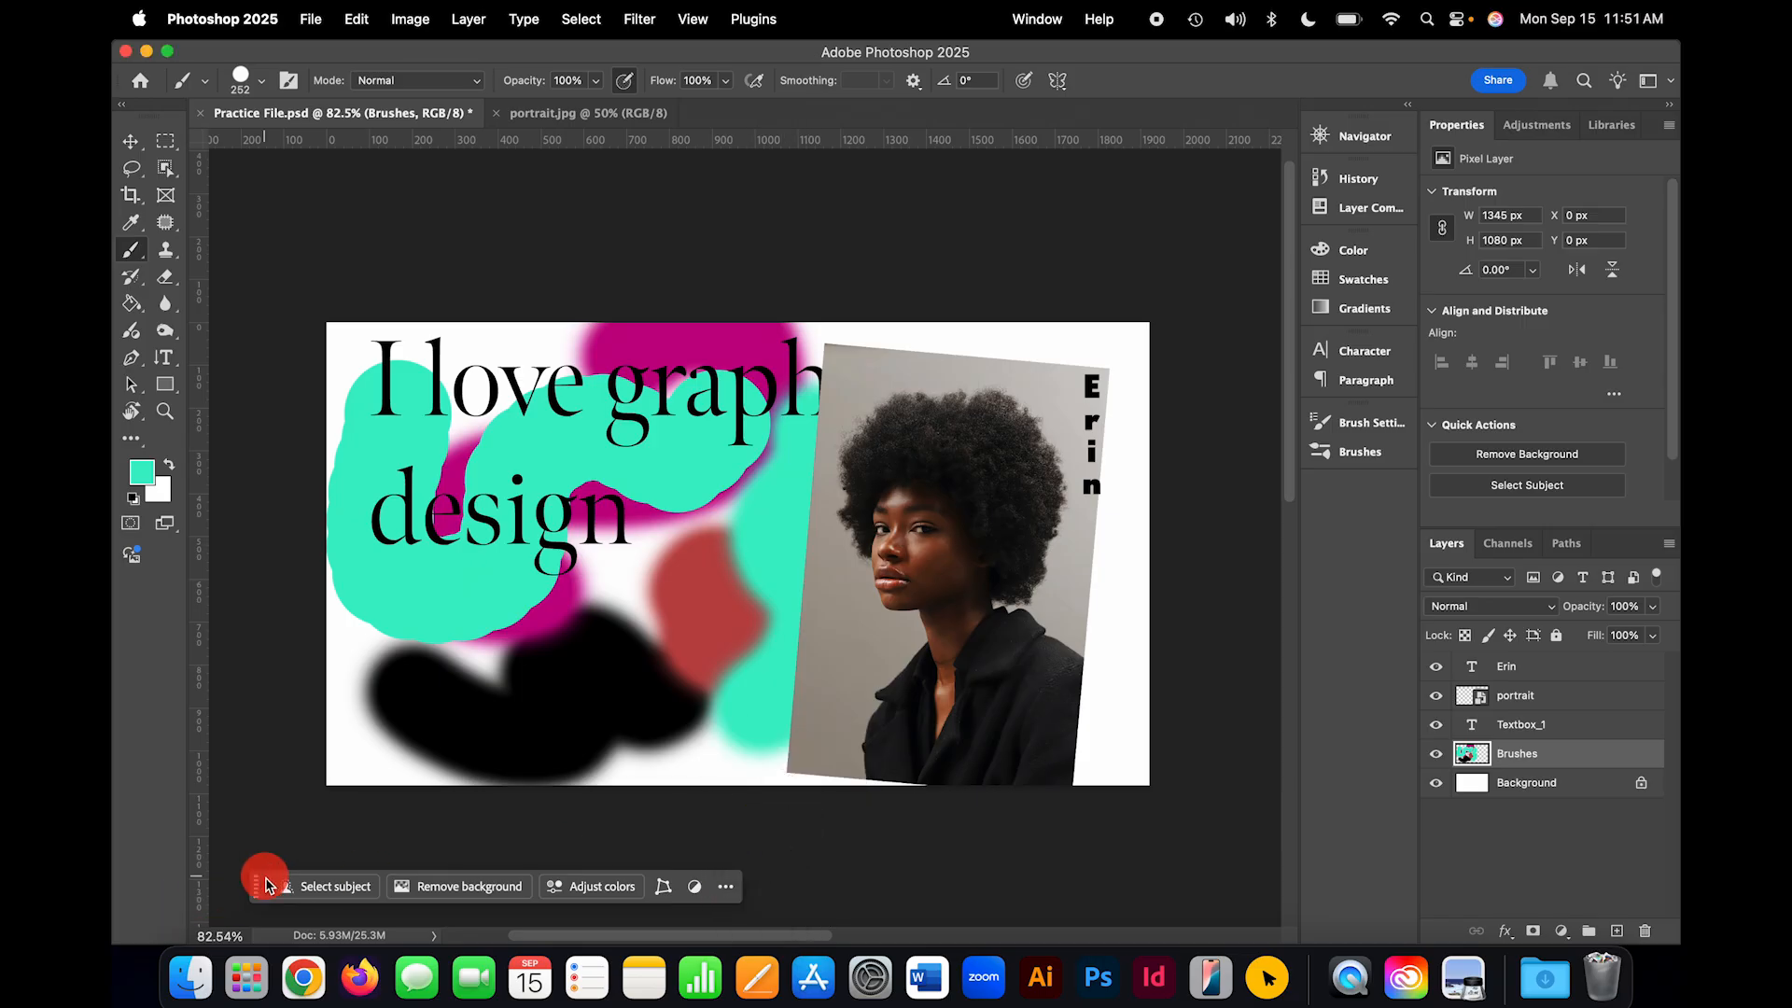
drag(255, 882, 527, 758)
scroll(620, 579, up, 5)
scroll(641, 580, down, 6)
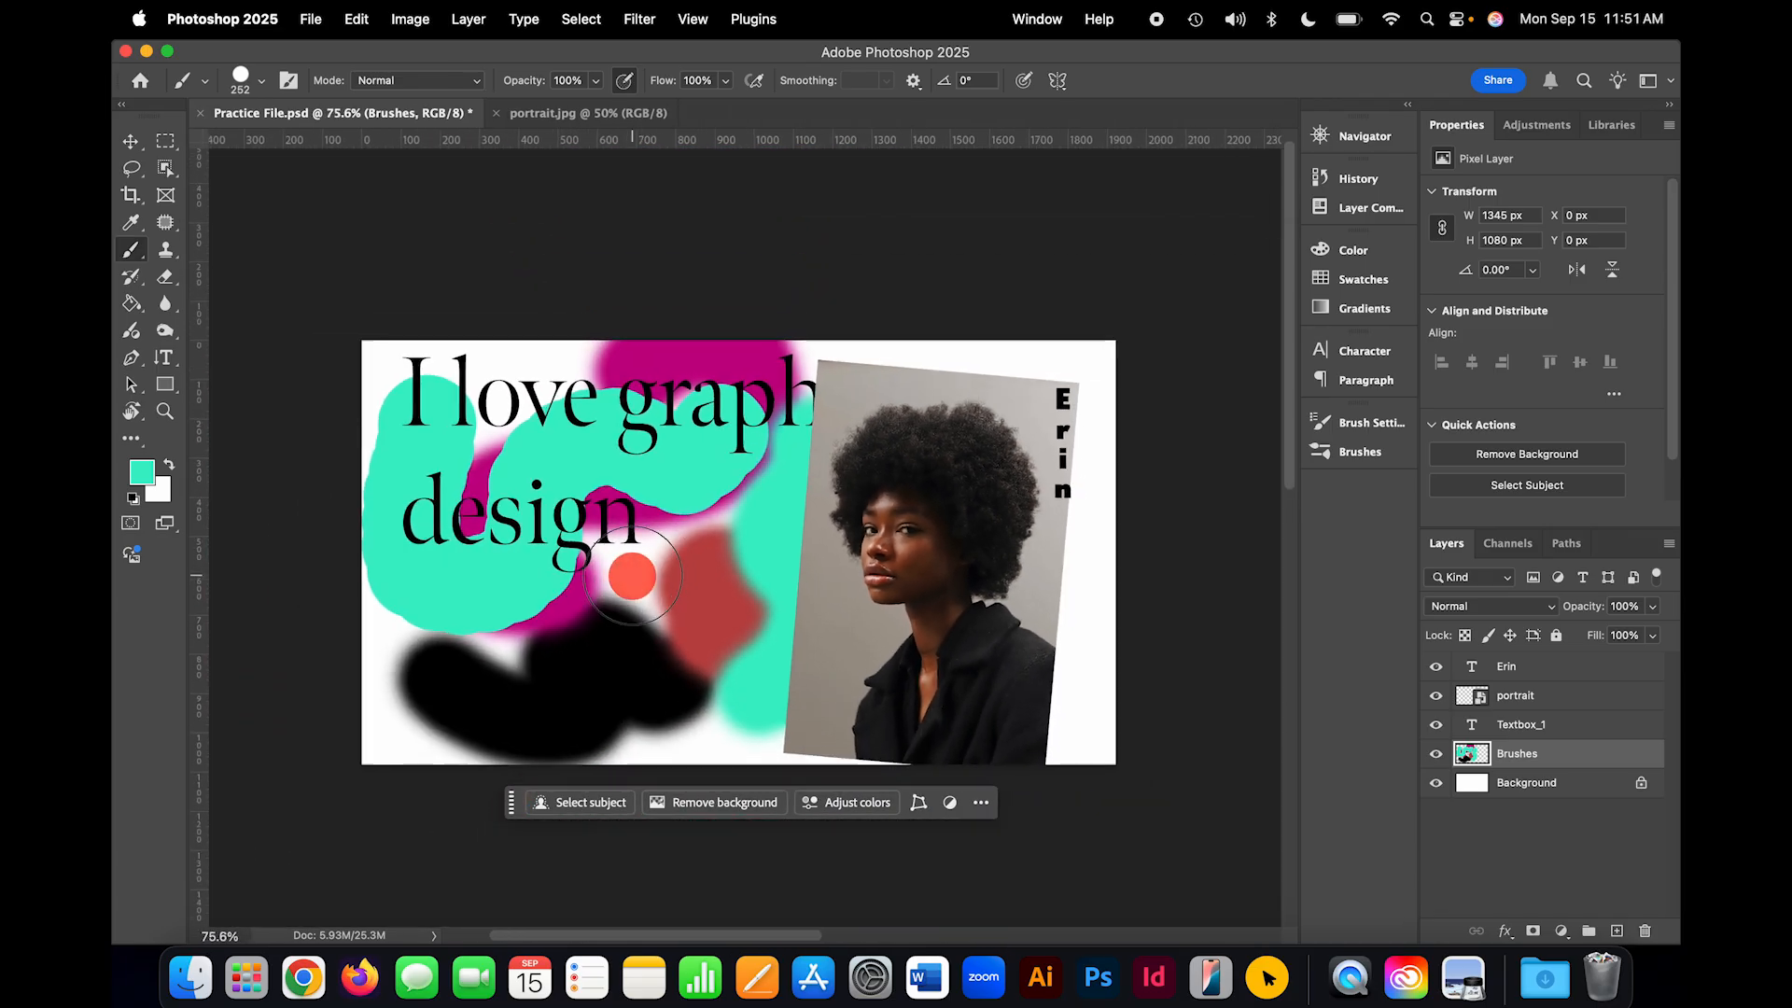
scroll(913, 516, up, 5)
scroll(913, 516, down, 3)
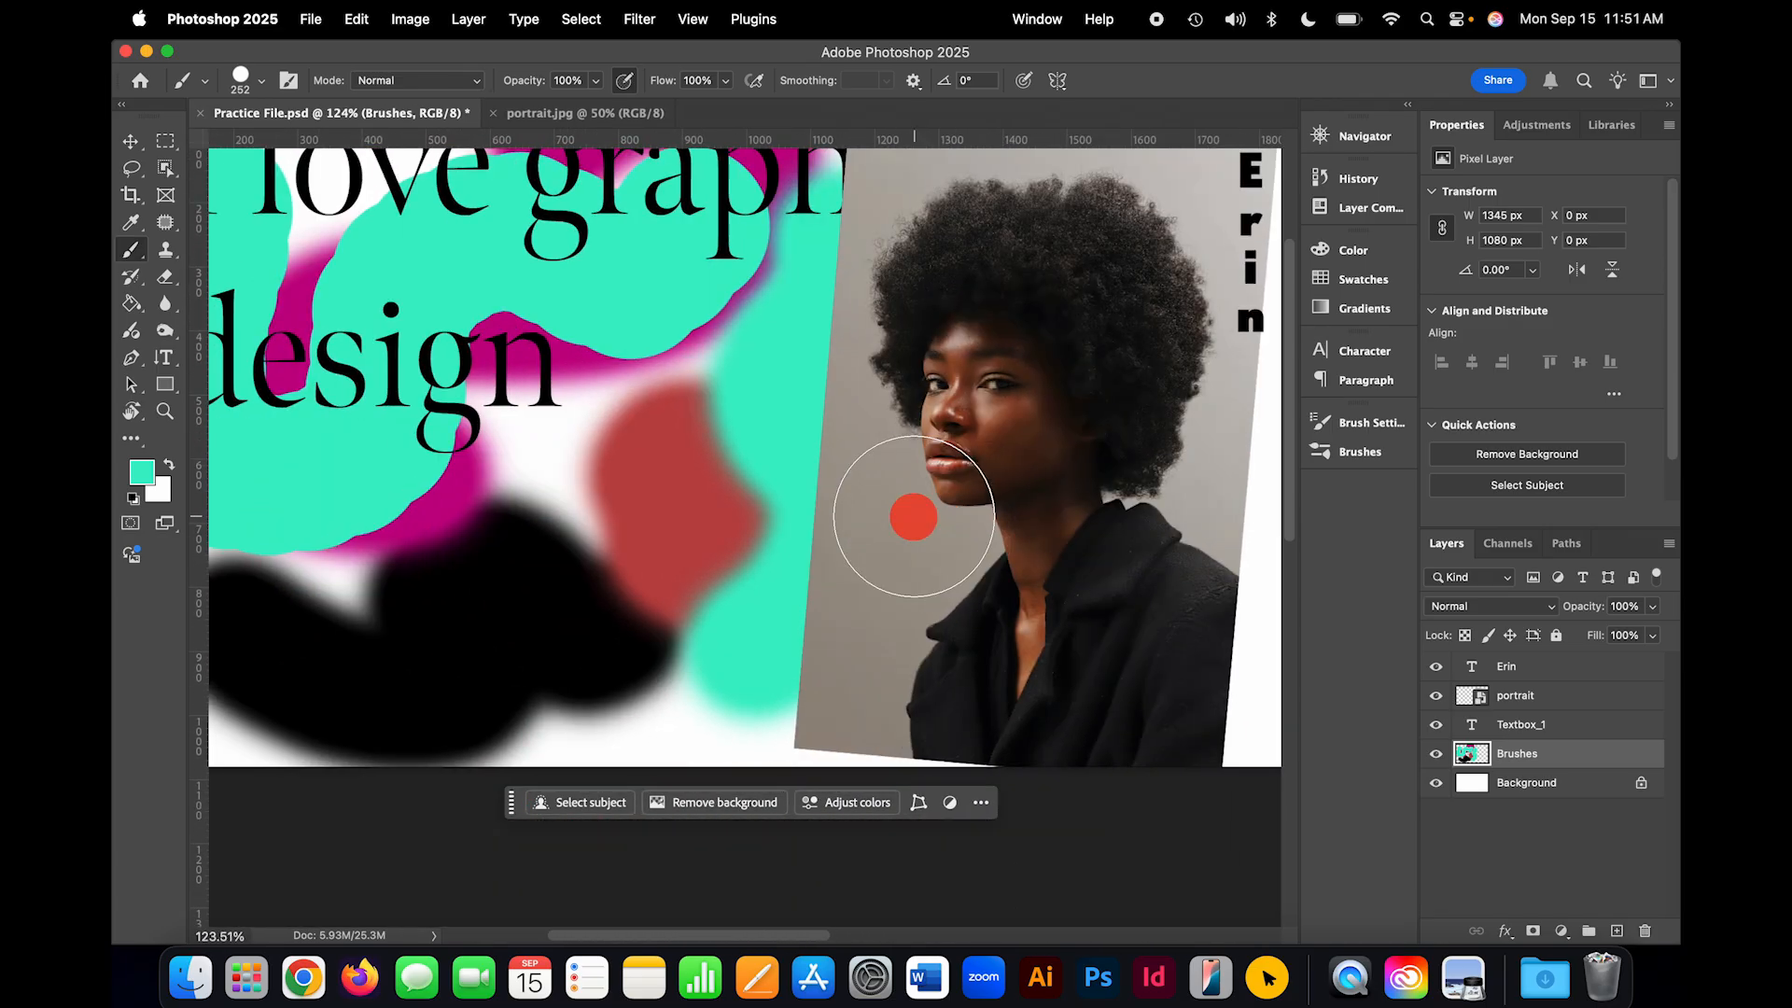
scroll(796, 742, down, 4)
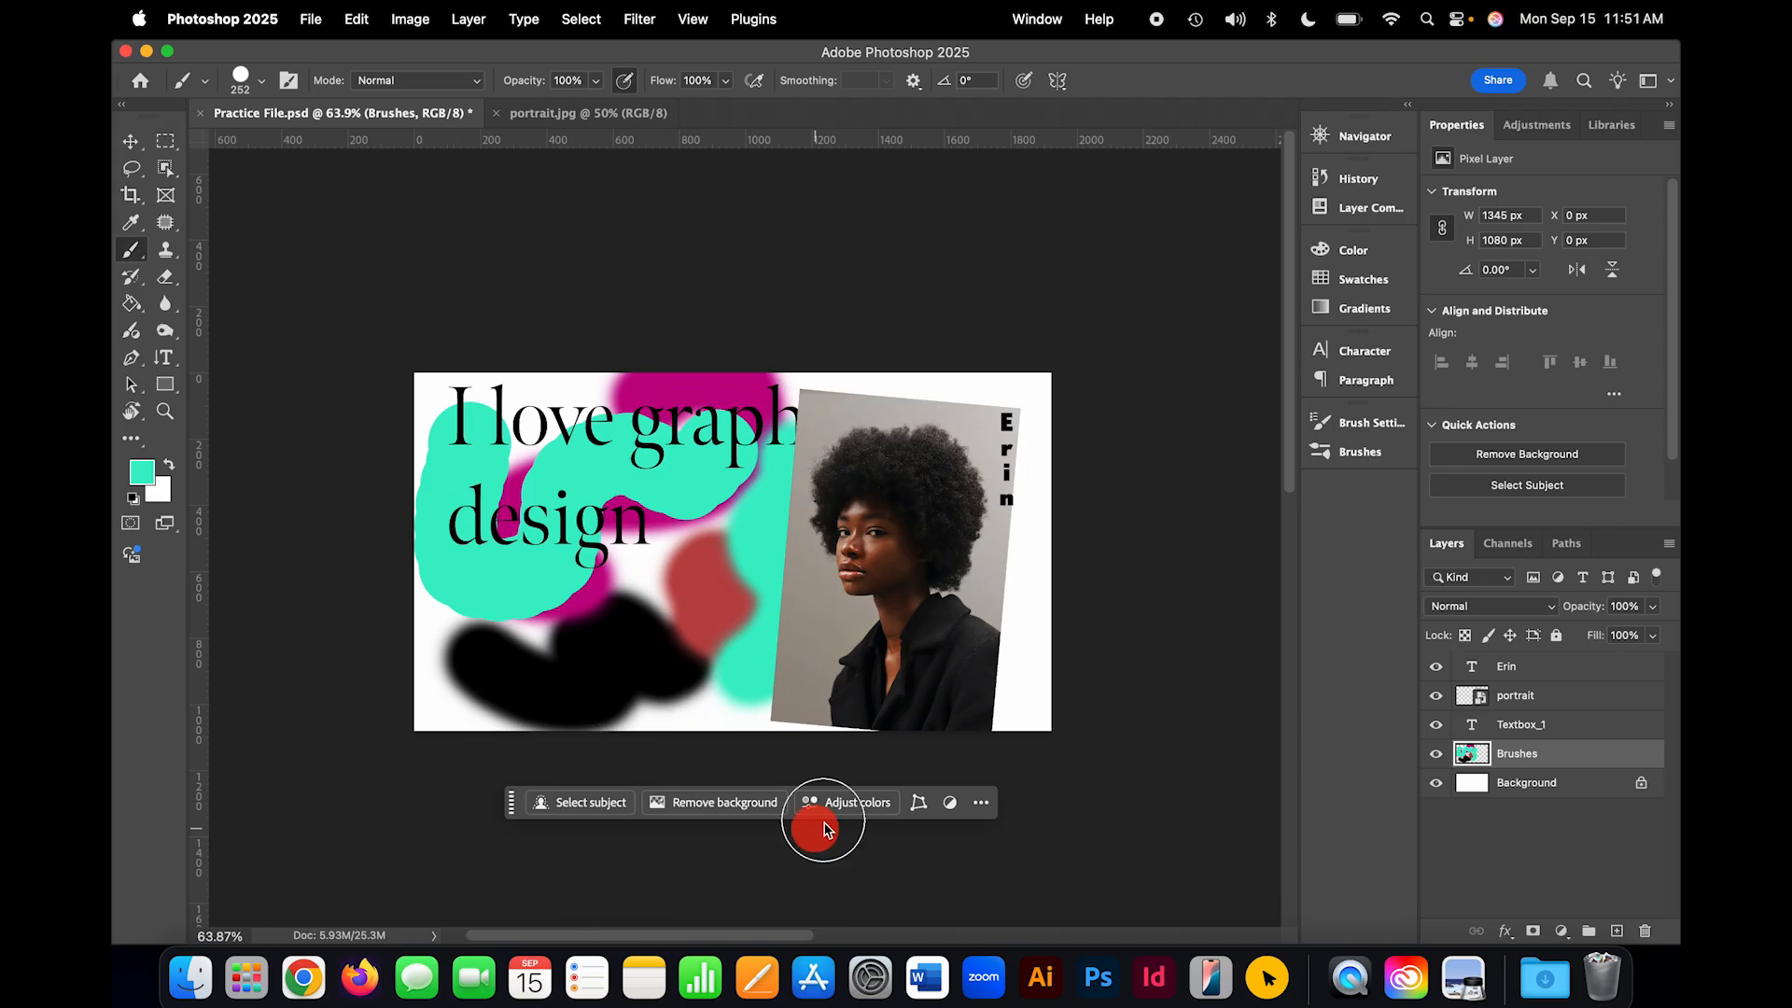
Step: Open the contextual task bar's additional options
click(980, 803)
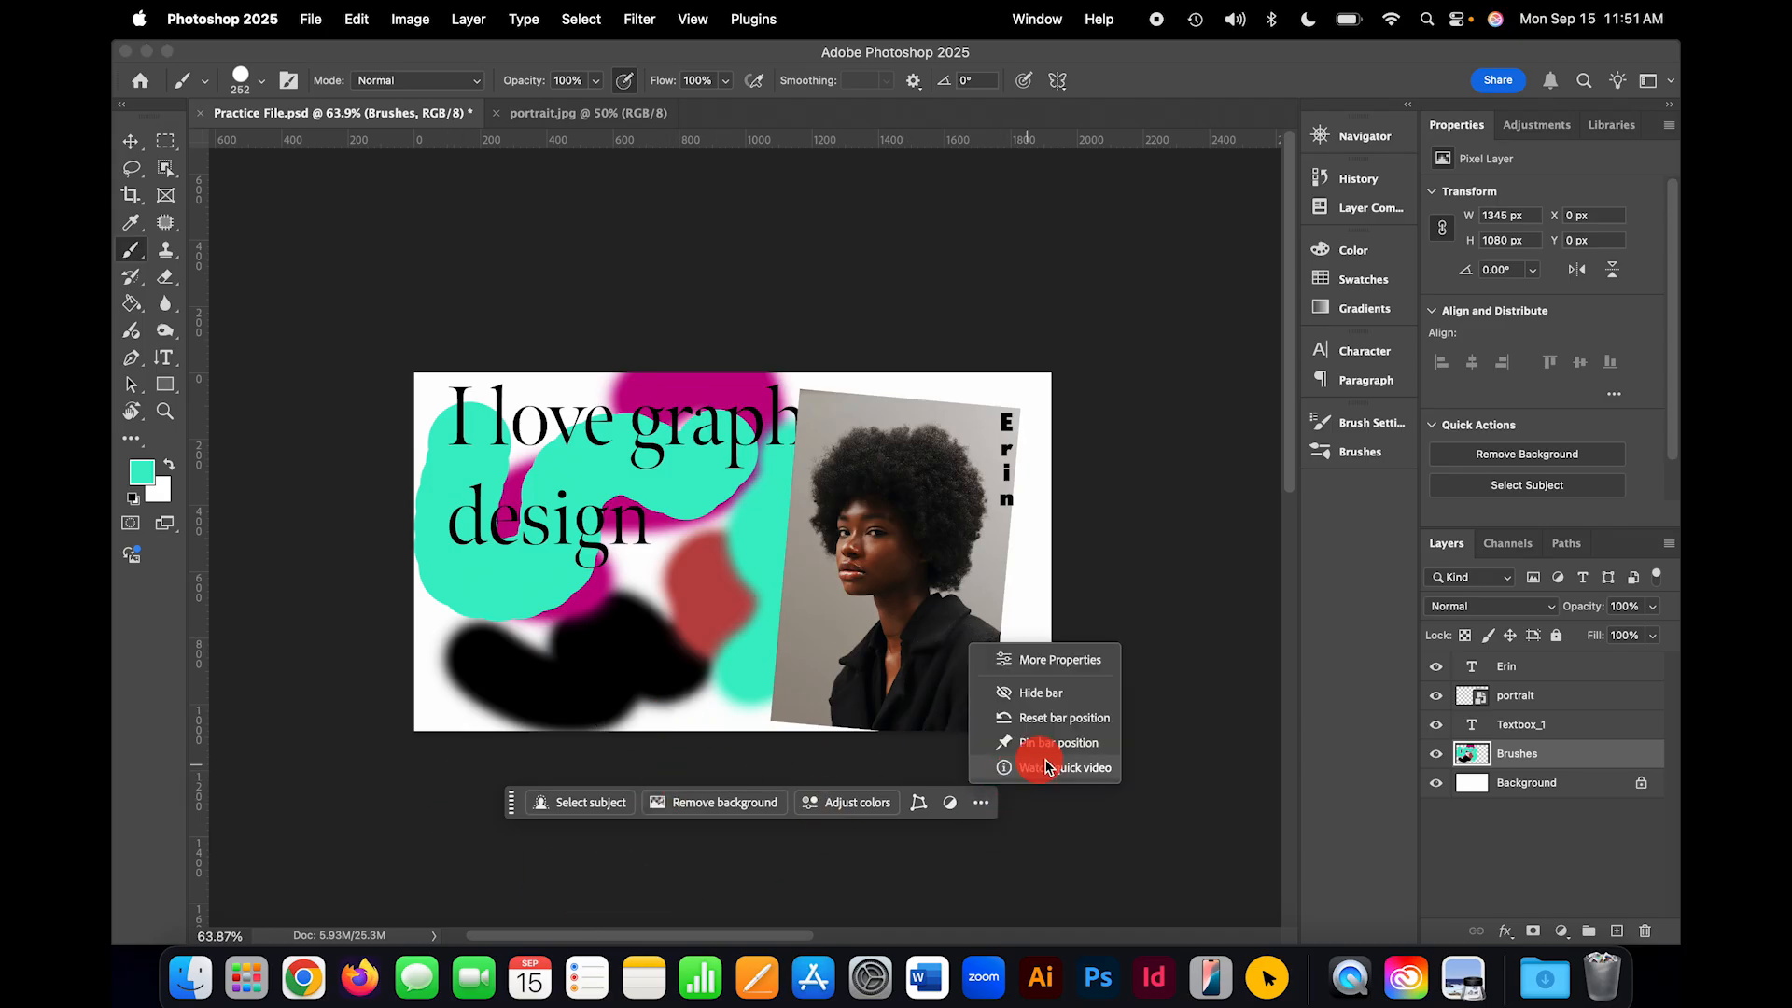
Step: Pin the contextual task bar and reposition it in the lower-left corner of the document area
click(1110, 744)
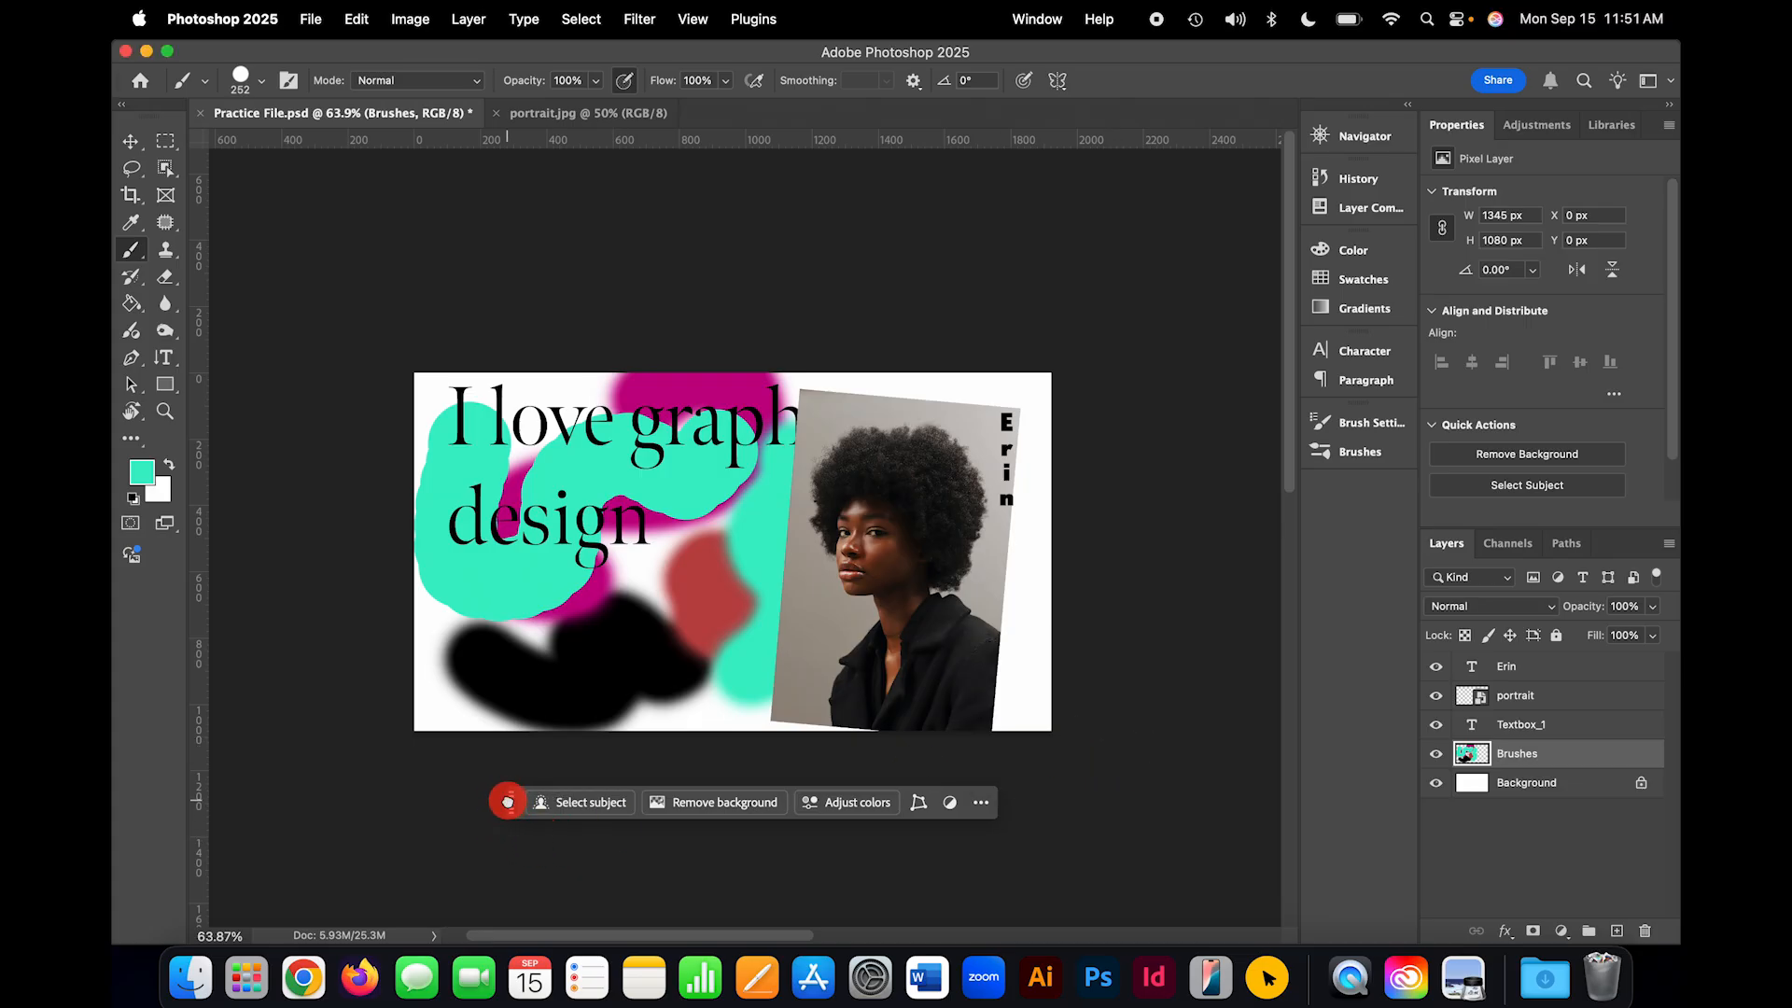
drag(508, 803, 225, 898)
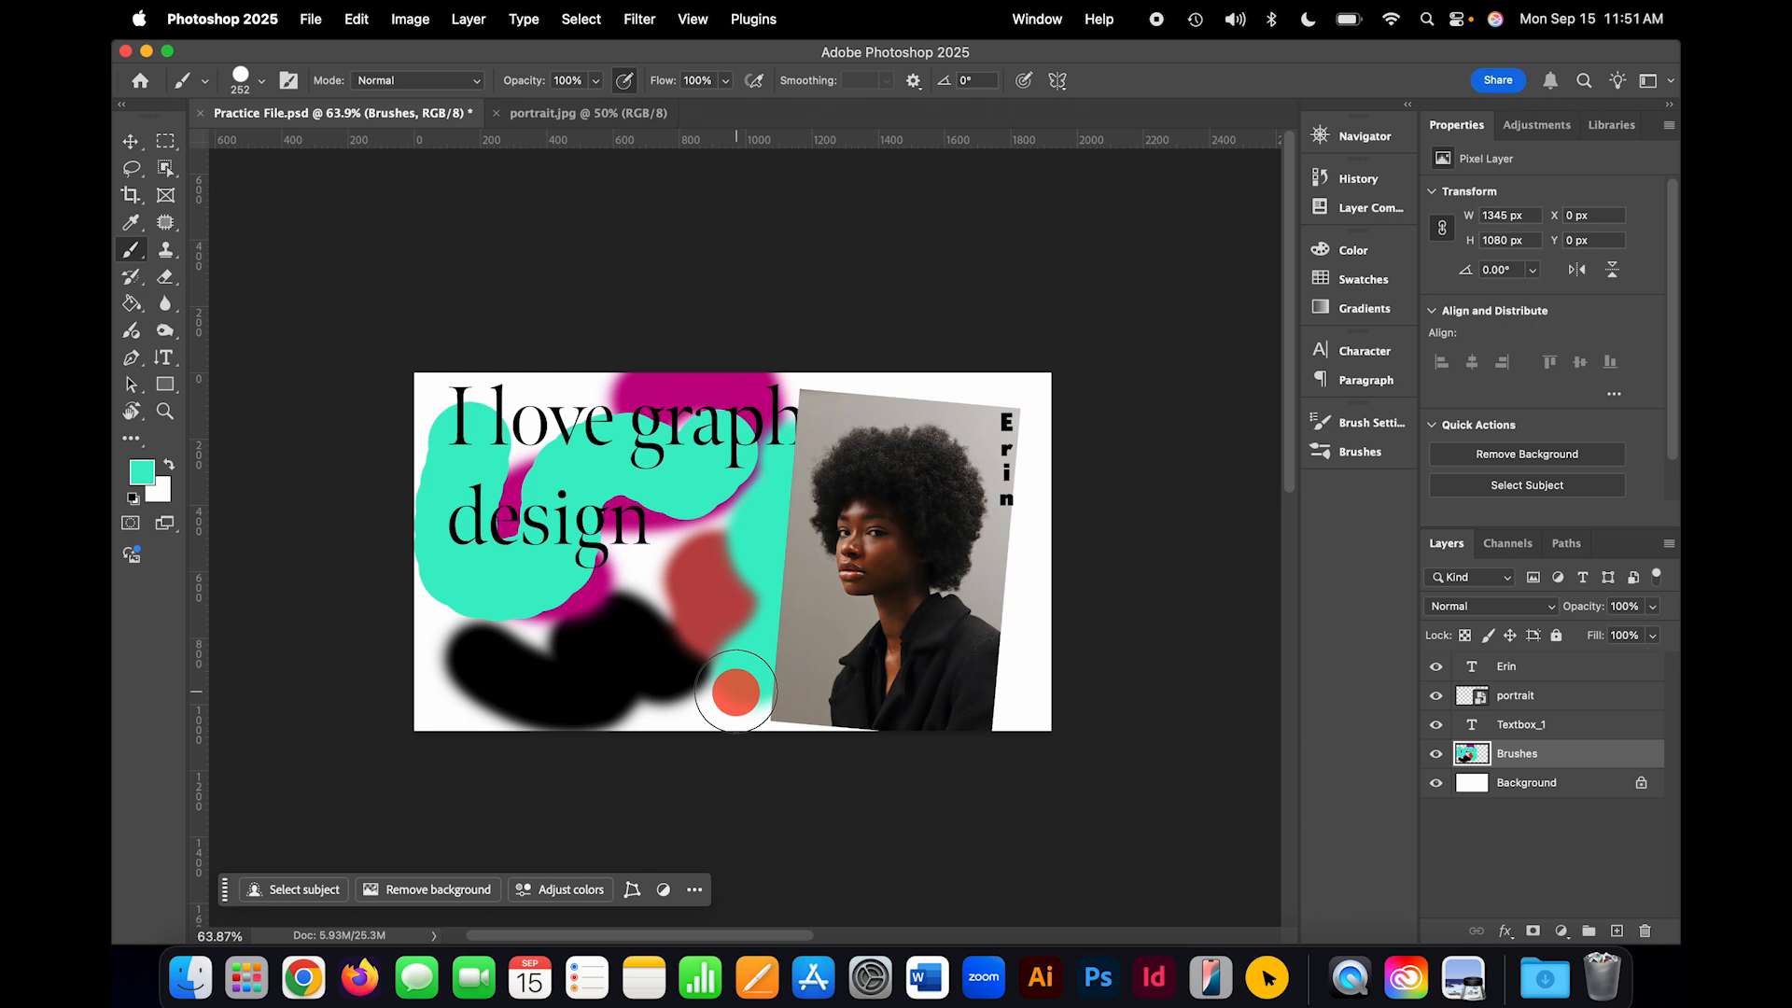
click(735, 691)
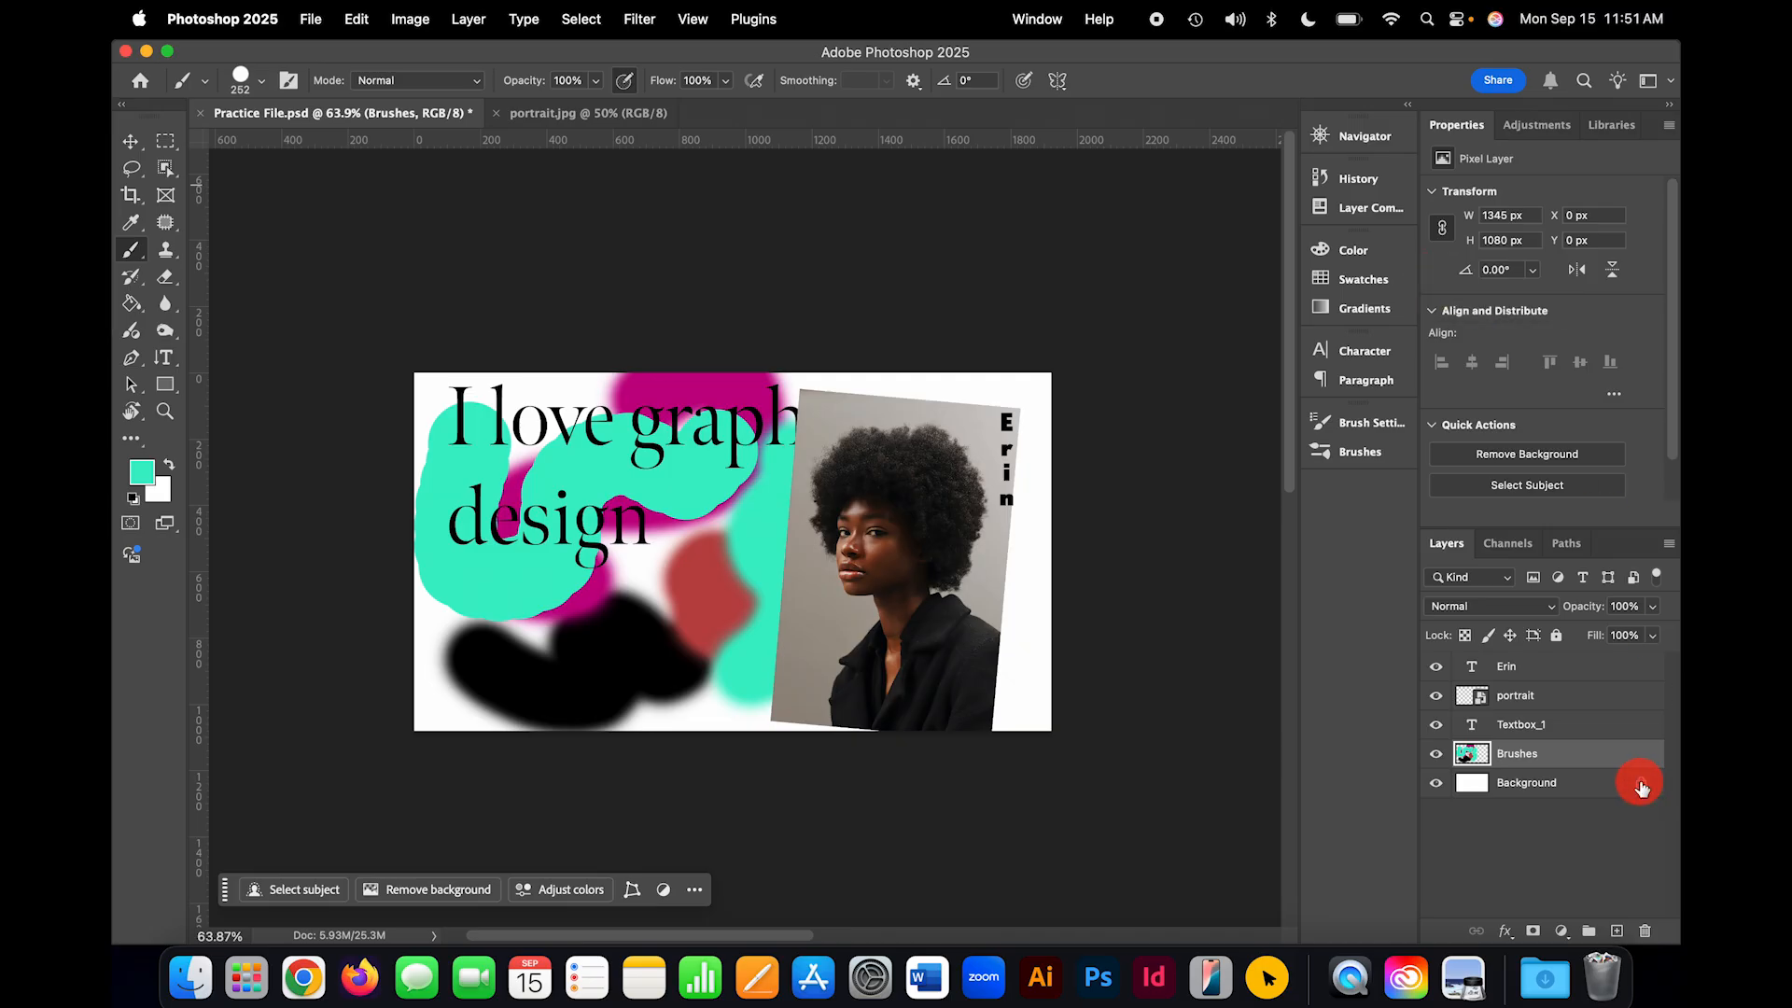
Step: Try centre and right alignment on the Textbox_1 text and return it to left alignment
click(1575, 728)
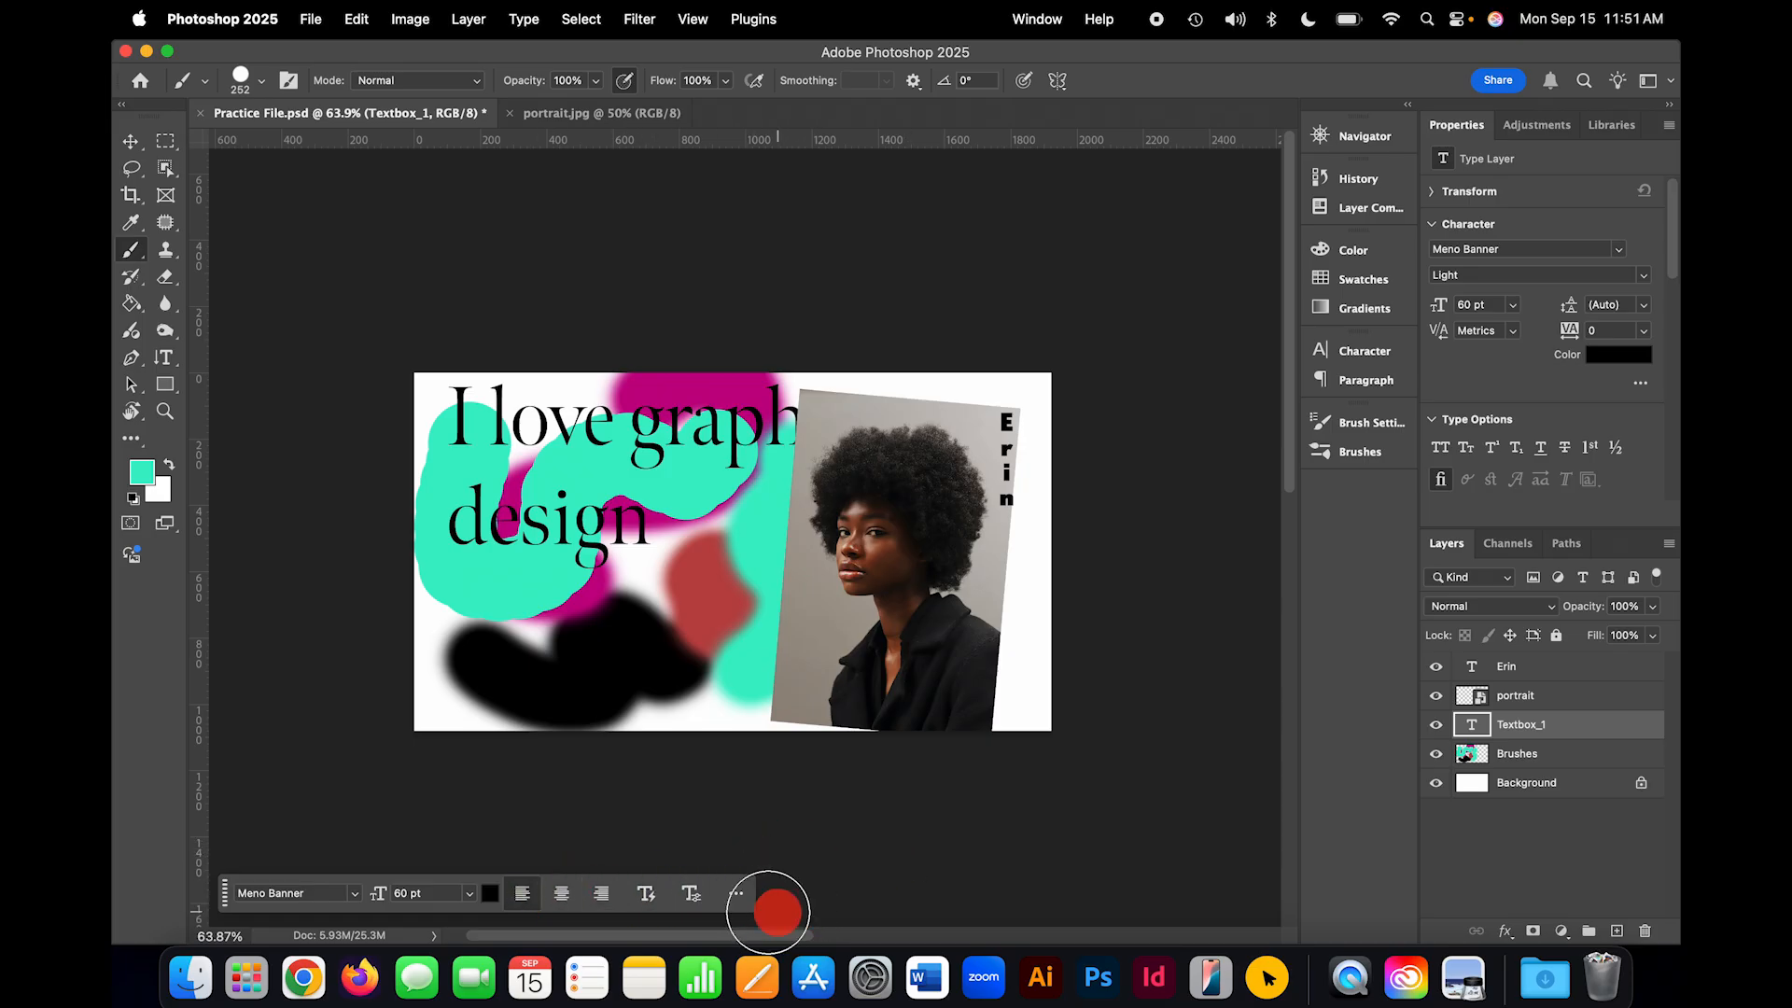
click(561, 896)
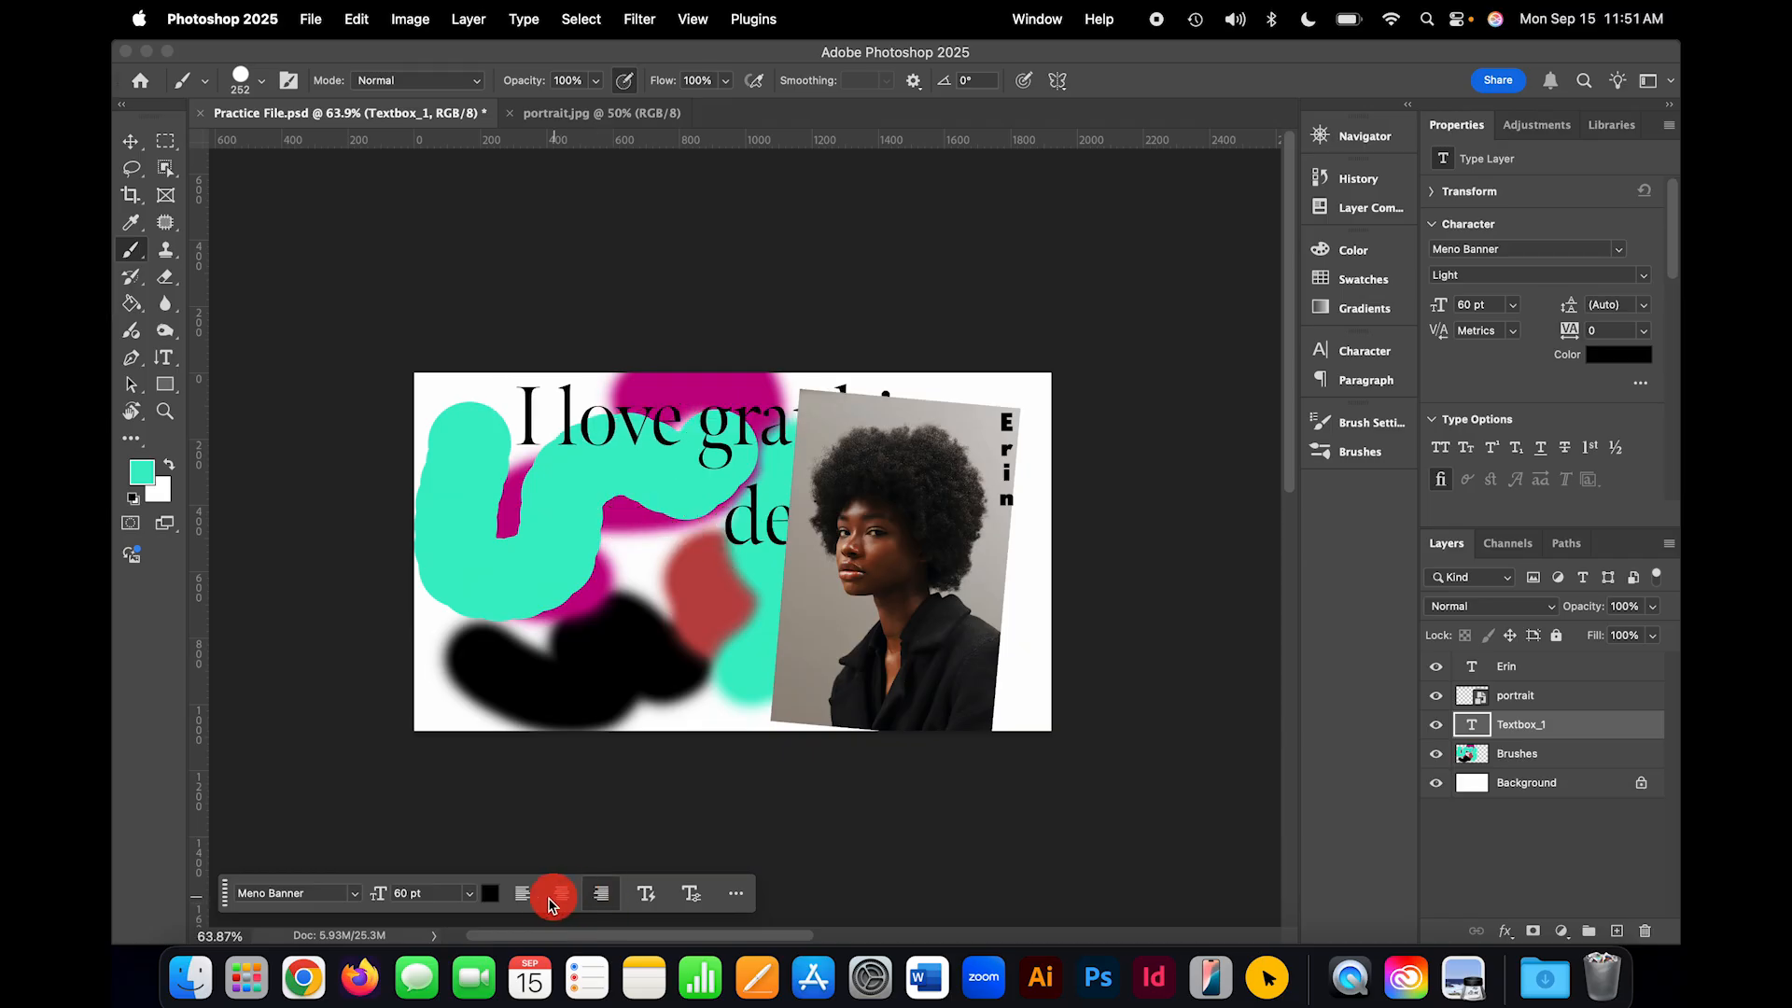
click(523, 893)
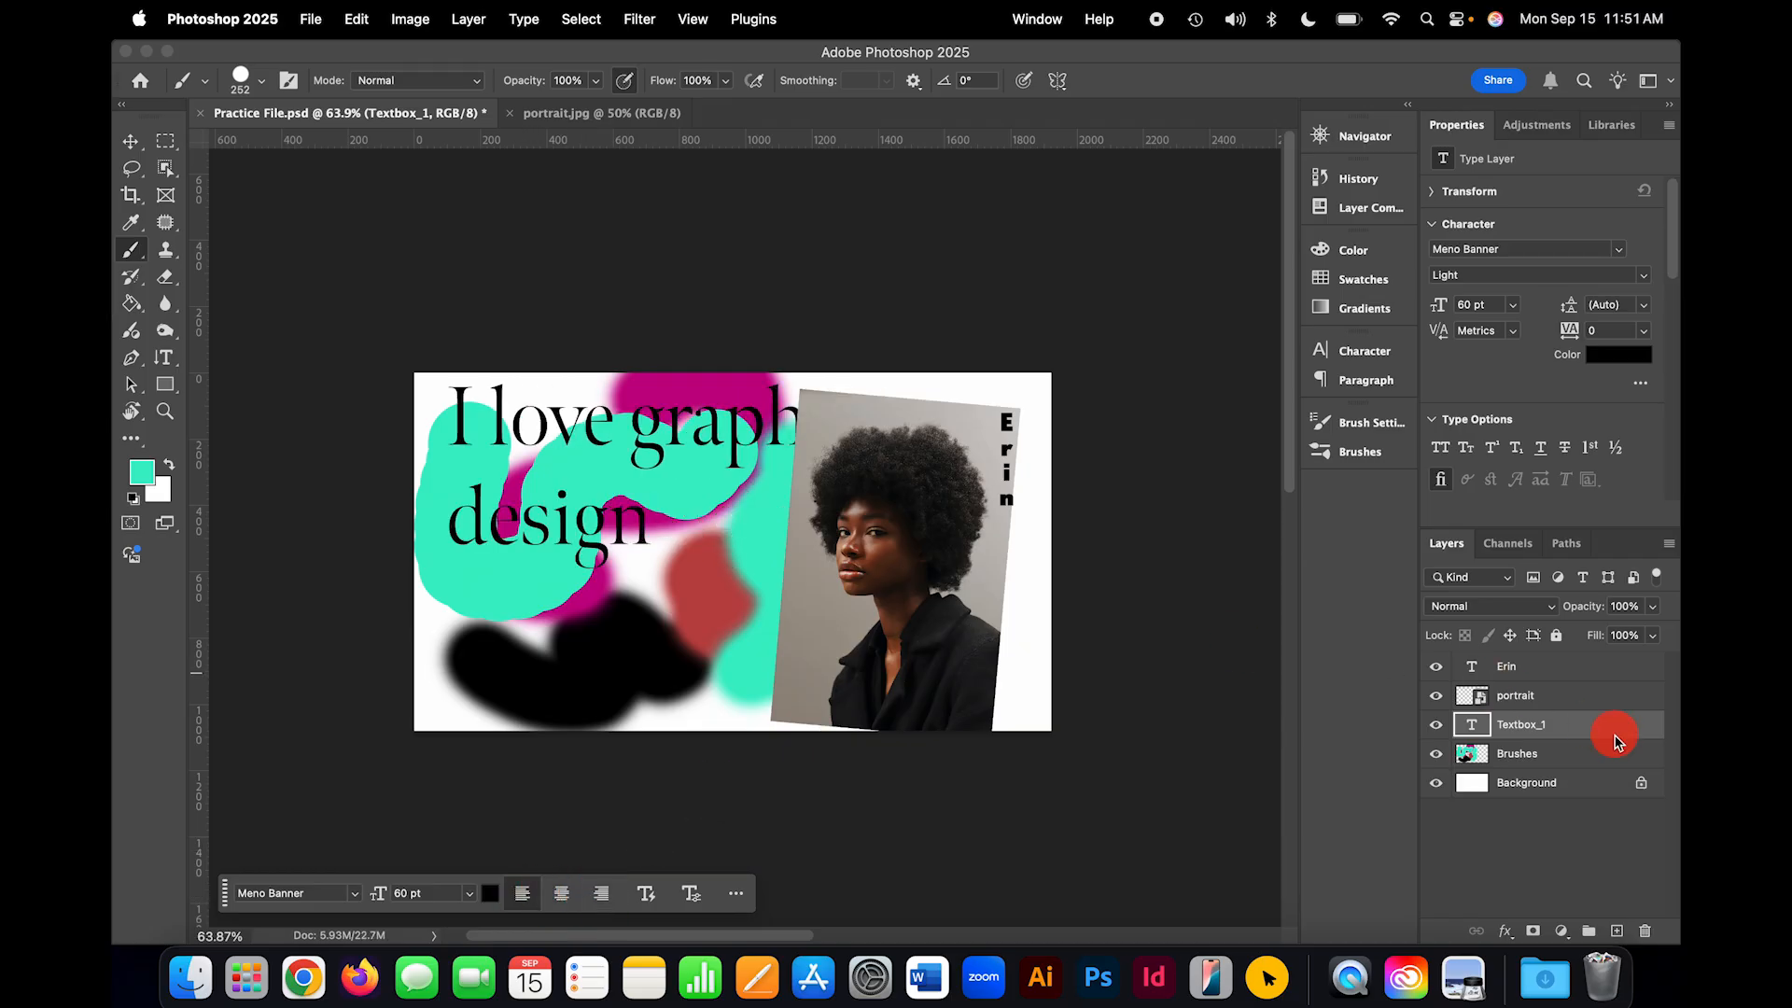
Step: Make the portrait layer active and run Select Subject on the photo
key(super+plus)
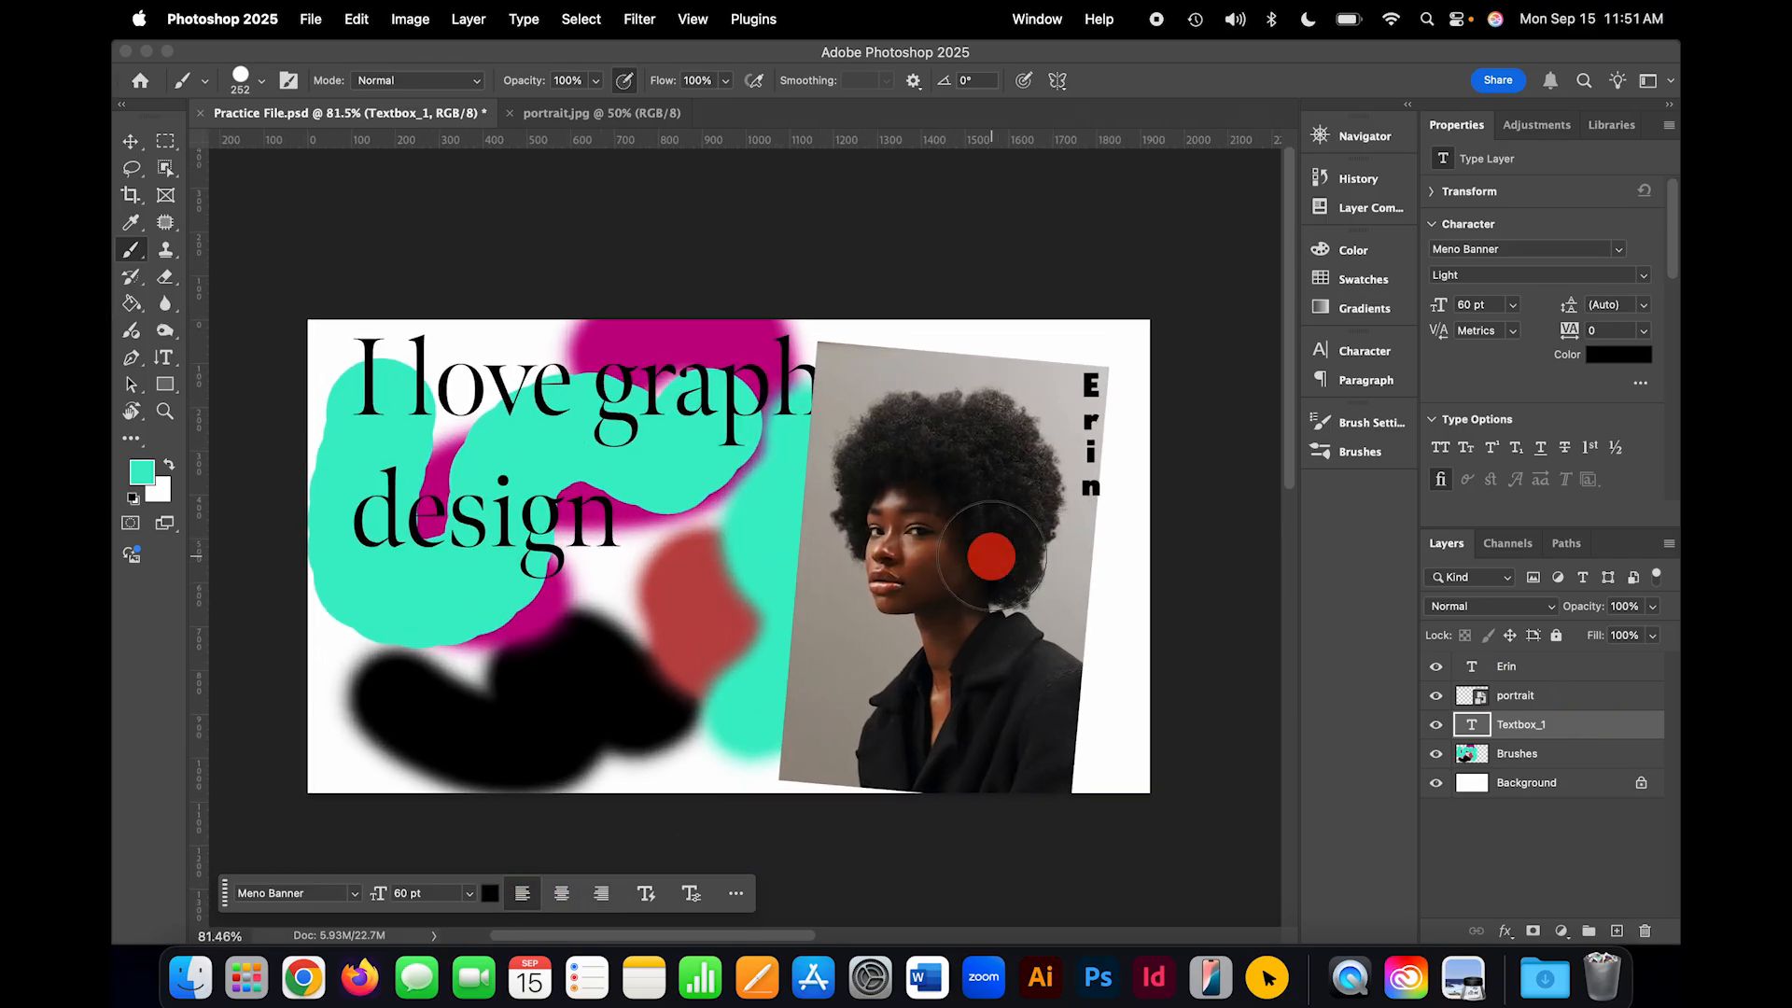
scroll(989, 553, up, 3)
scroll(868, 513, up, 2)
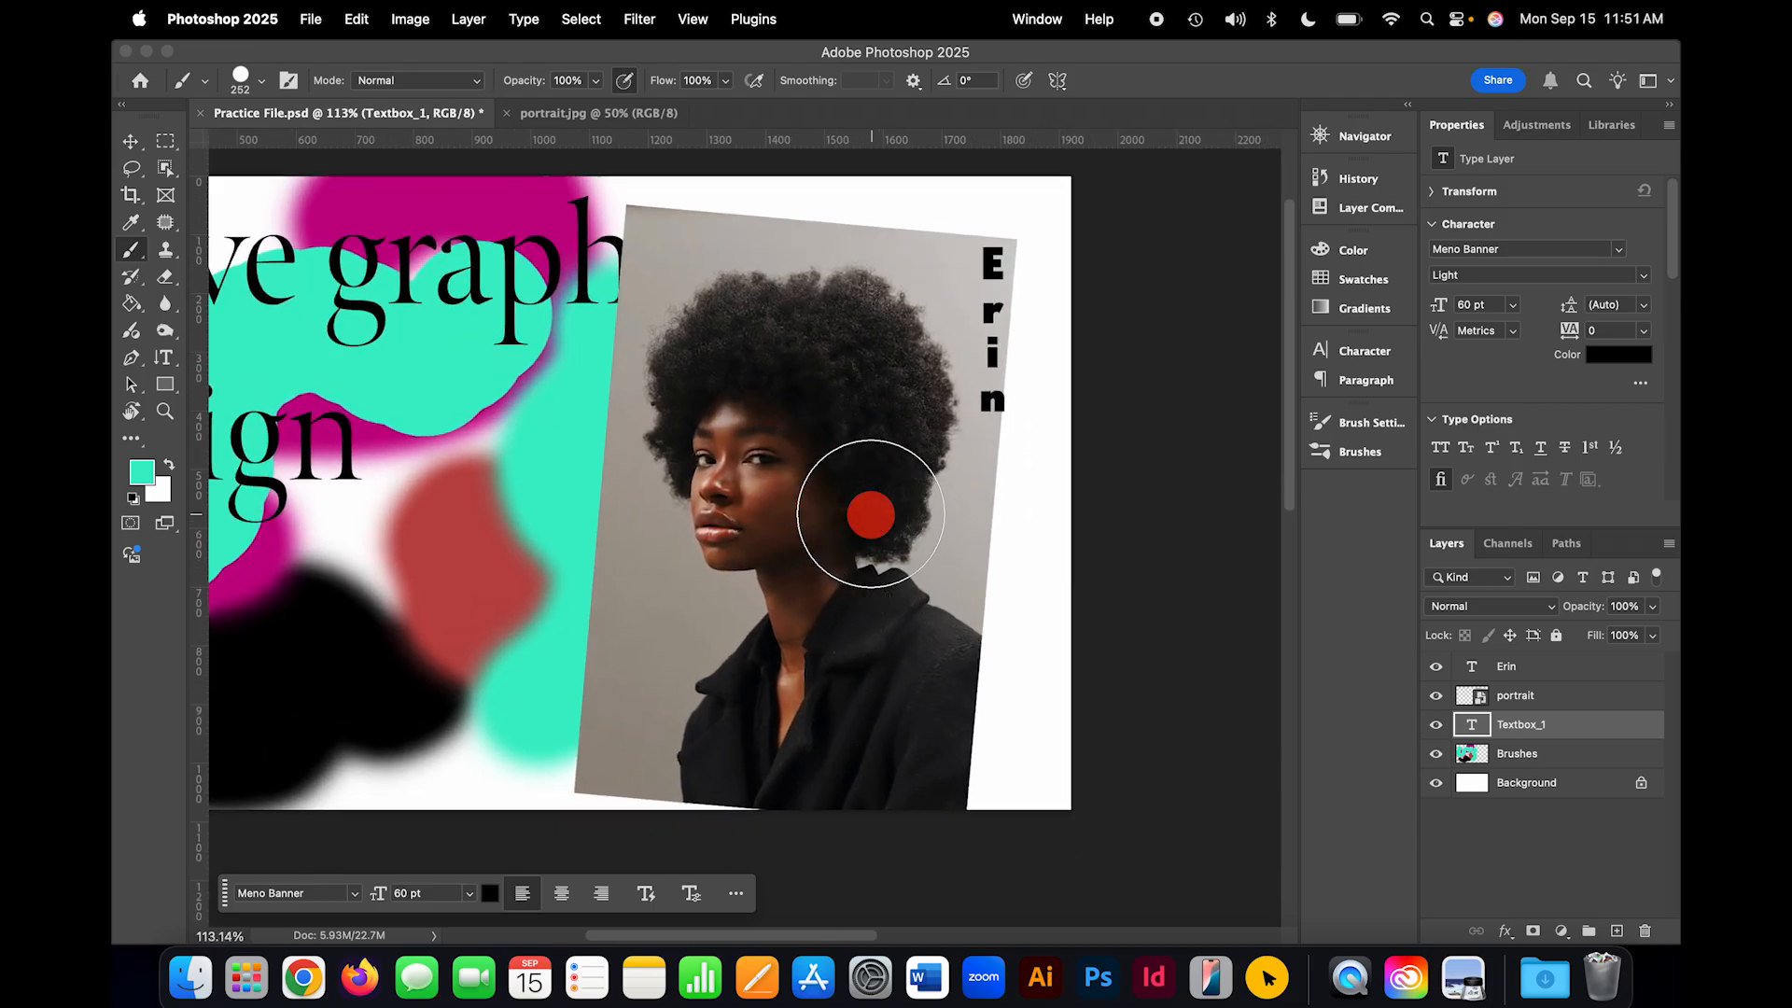
scroll(871, 515, right, 2)
click(1562, 698)
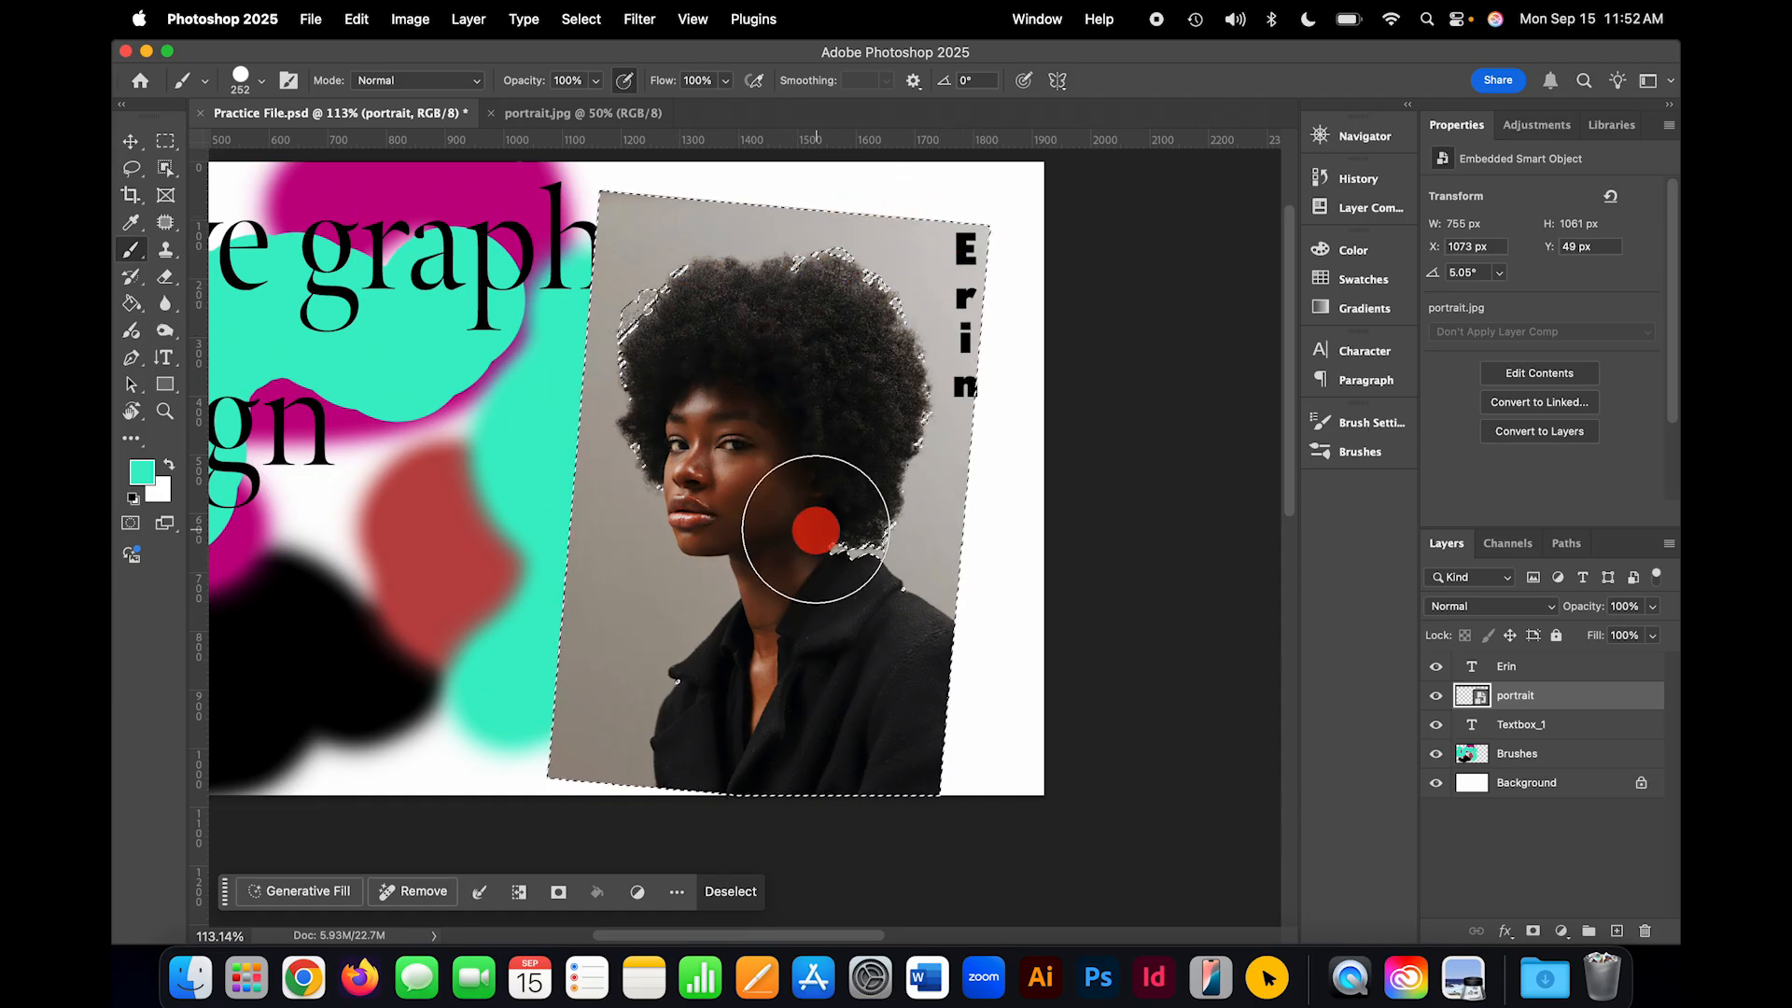
Step: Paint a green brush stroke across the portrait with the selection active and undo it
scroll(853, 438, up, 2)
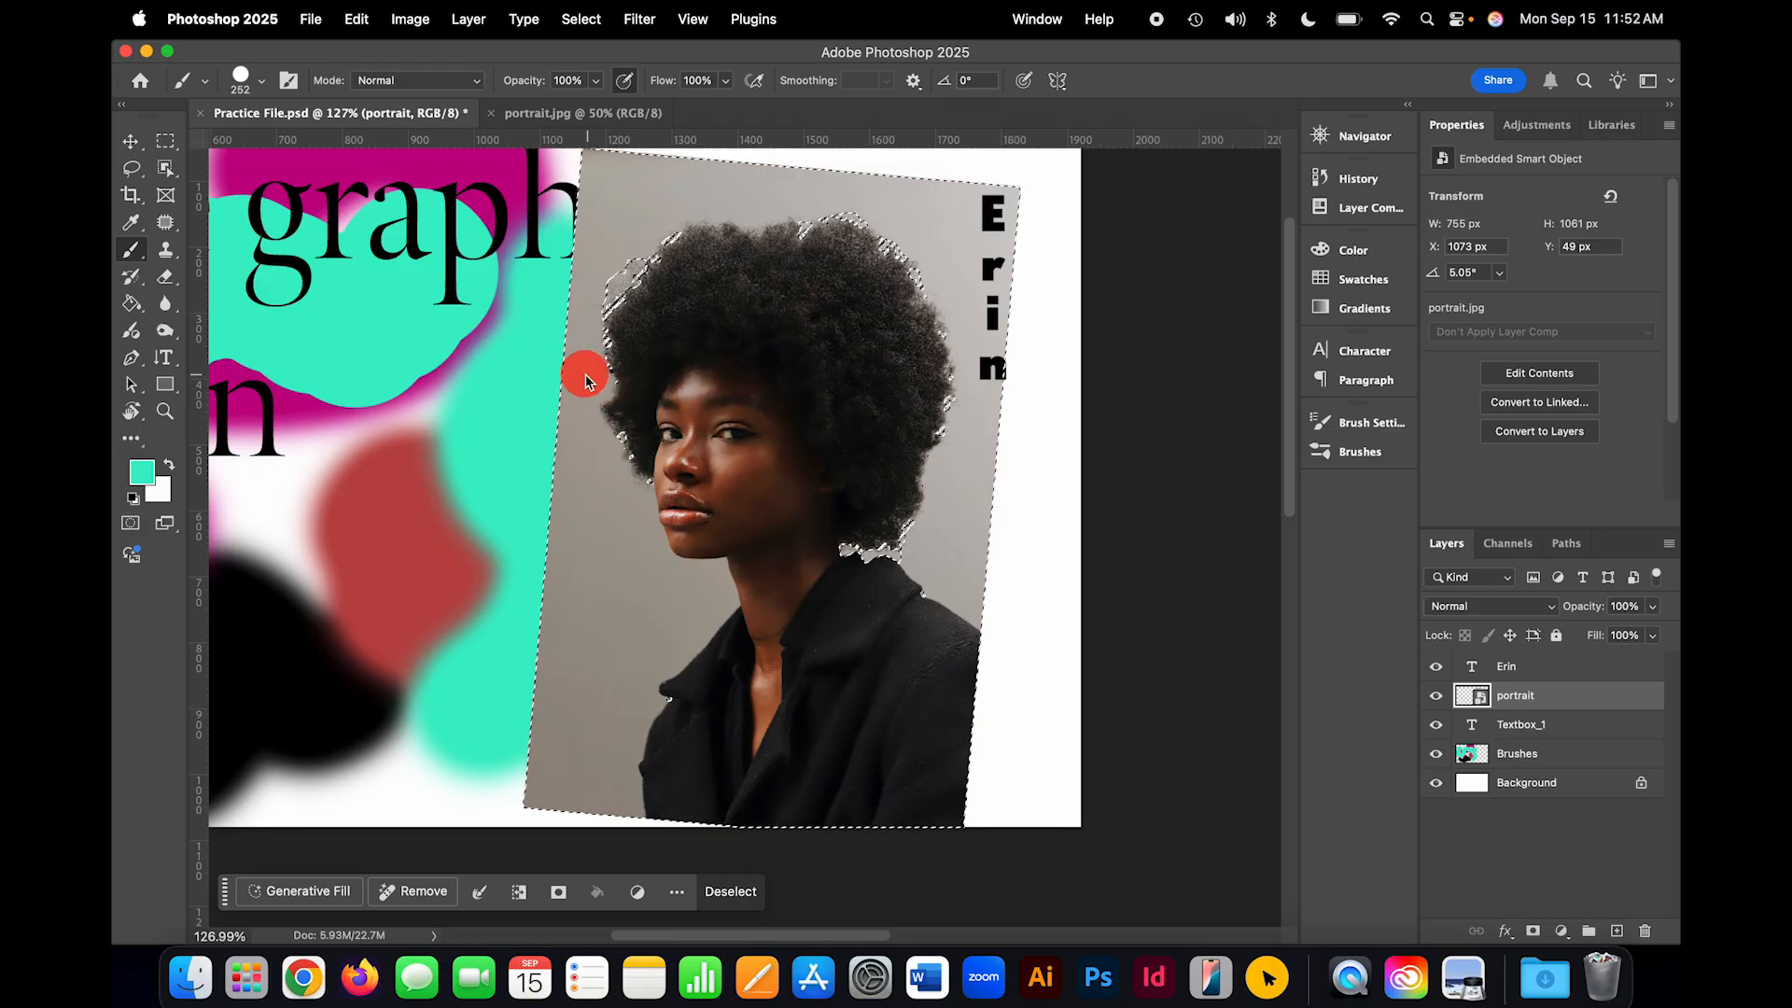
mouse_move(585, 370)
mouse_down()
mouse_move(726, 273)
mouse_move(585, 254)
mouse_move(673, 221)
mouse_move(602, 235)
mouse_move(555, 317)
mouse_move(551, 431)
mouse_move(820, 290)
mouse_move(1068, 308)
mouse_move(947, 328)
mouse_move(1014, 331)
mouse_move(950, 444)
mouse_move(986, 470)
mouse_move(927, 513)
mouse_move(990, 519)
mouse_move(884, 594)
mouse_move(977, 579)
mouse_move(941, 608)
mouse_move(1012, 604)
mouse_up()
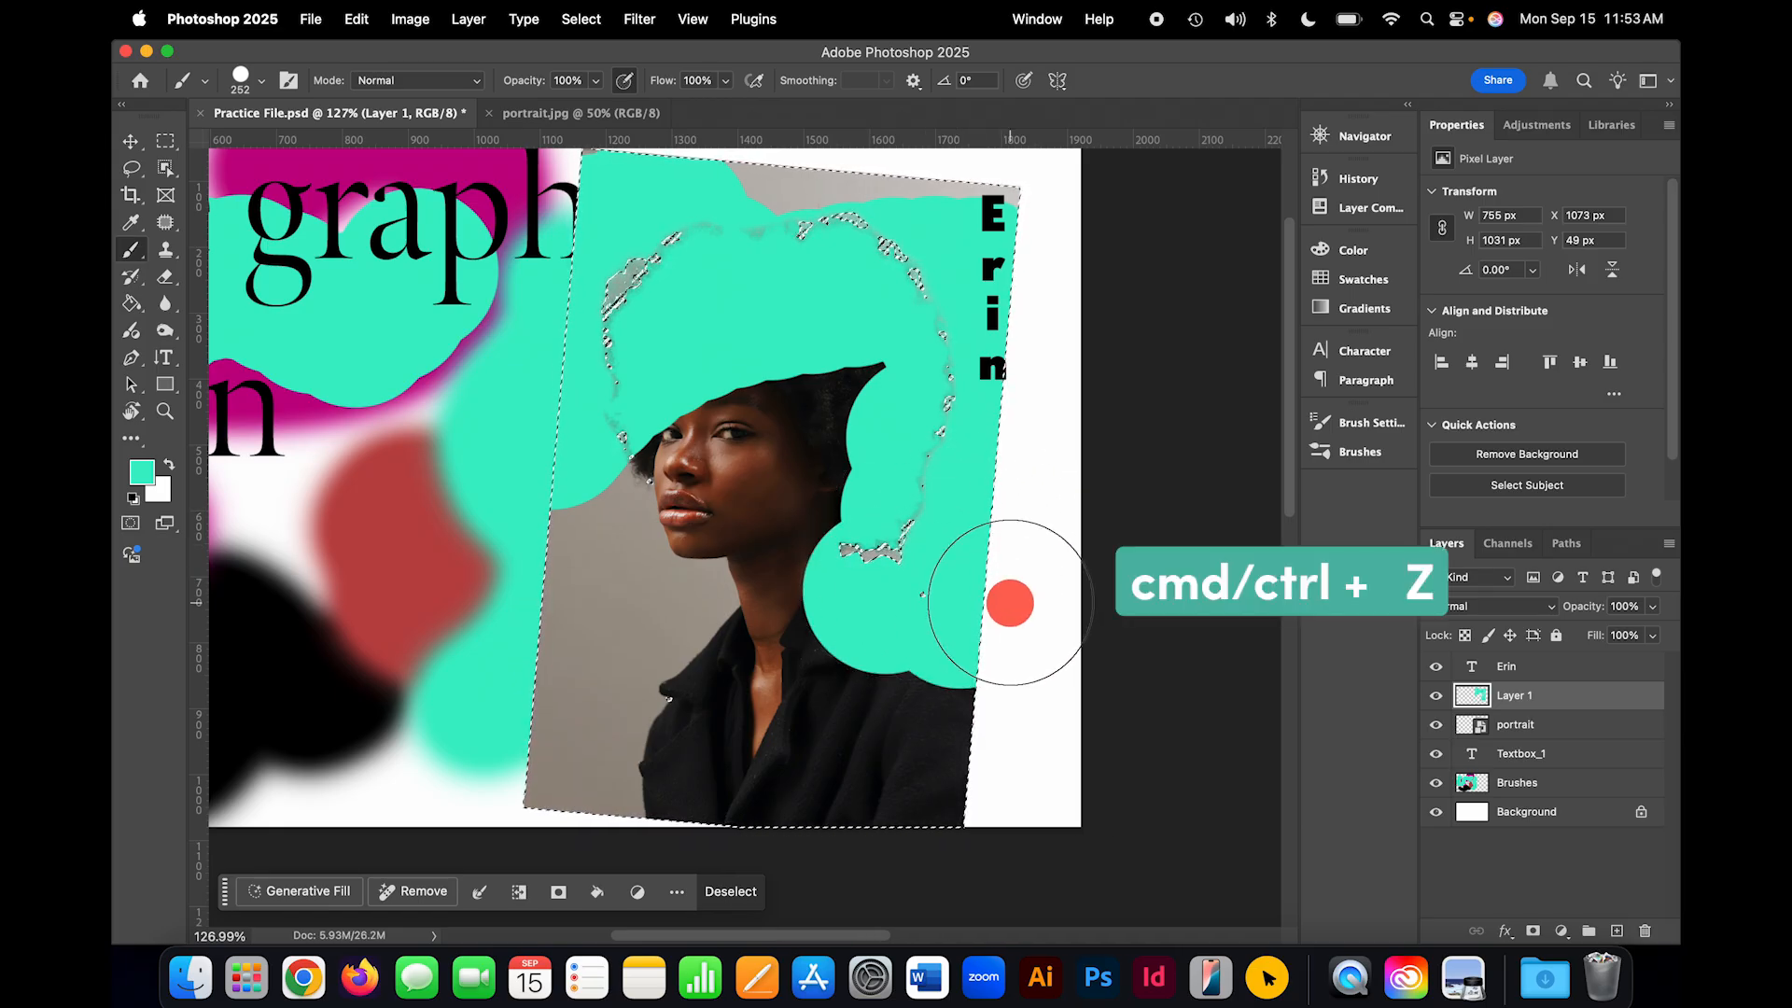
key(super+z)
key(super+z)
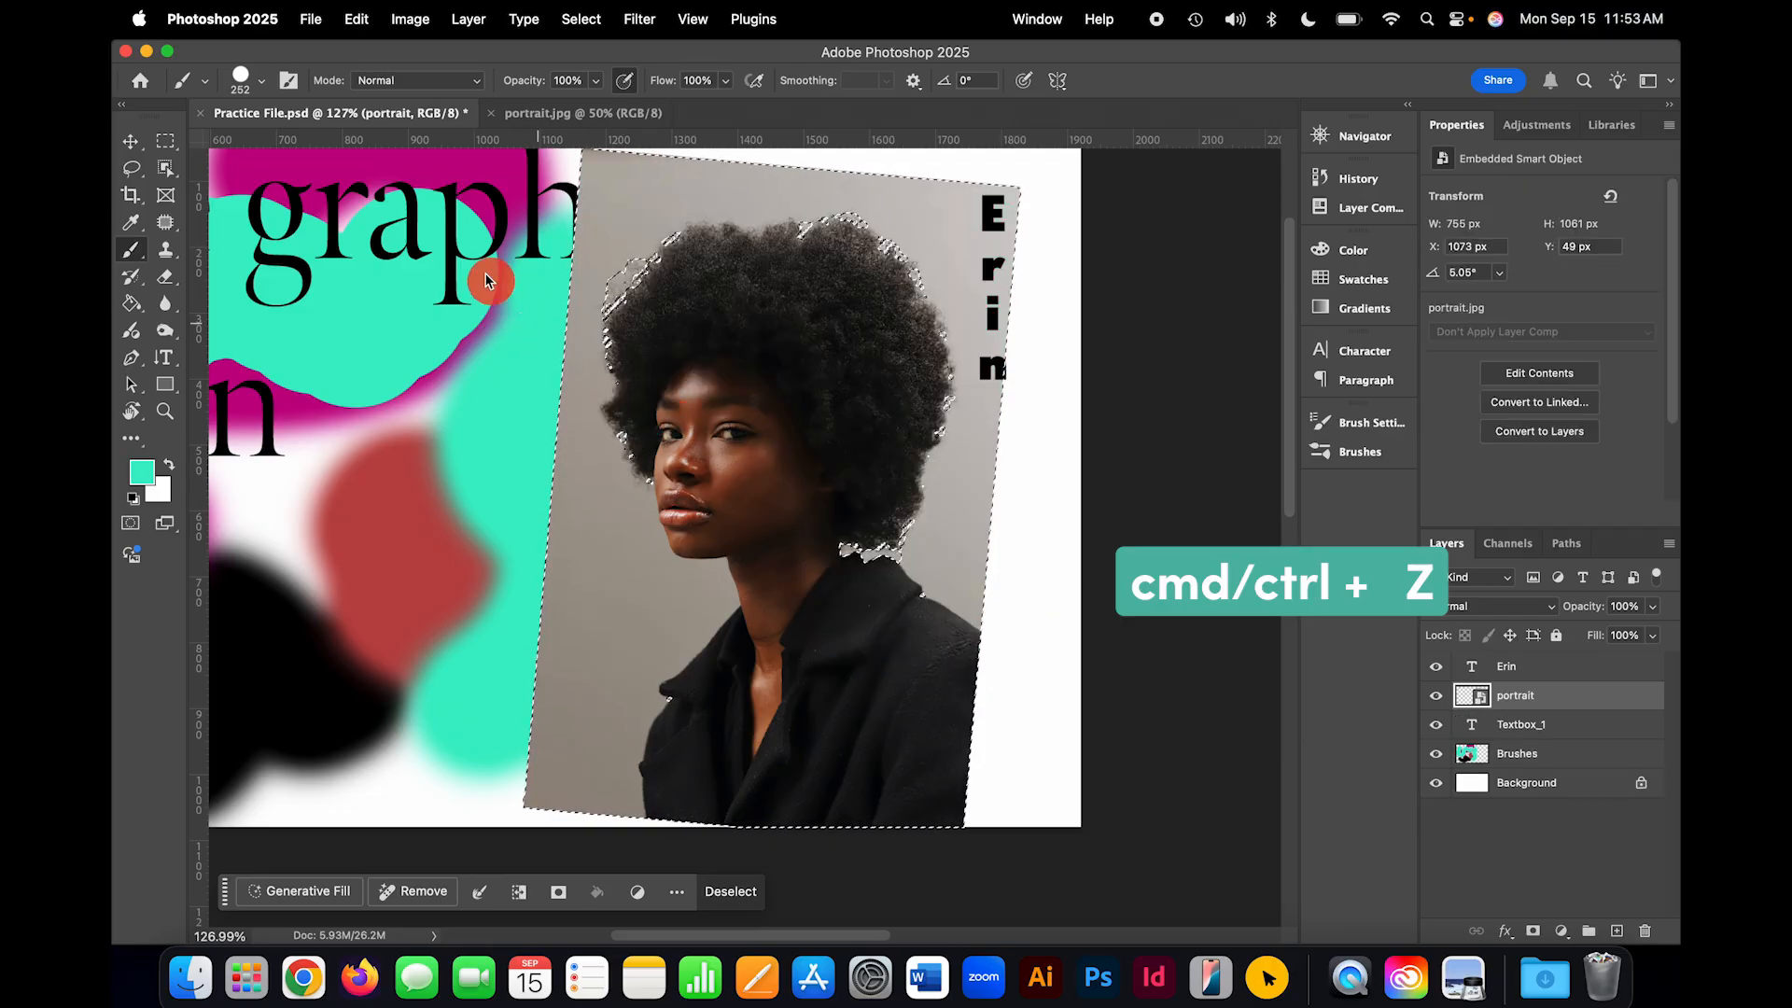
Step: Clear the active selection on the portrait
click(364, 19)
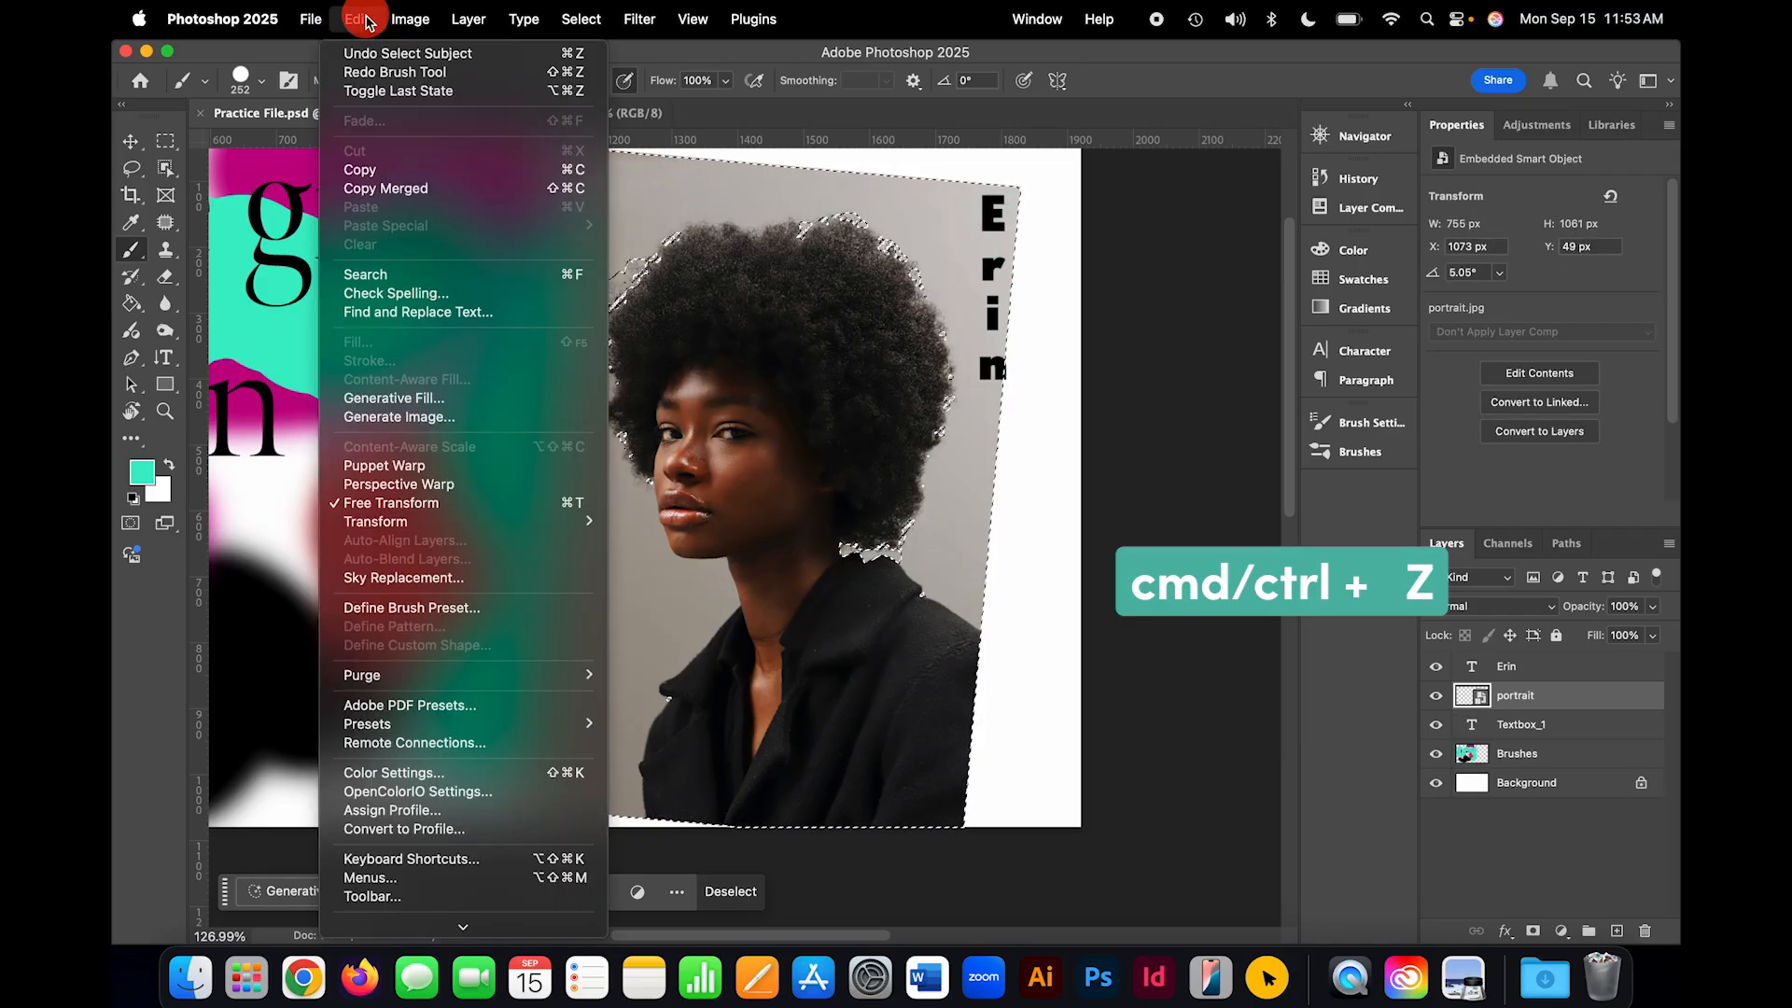
click(359, 21)
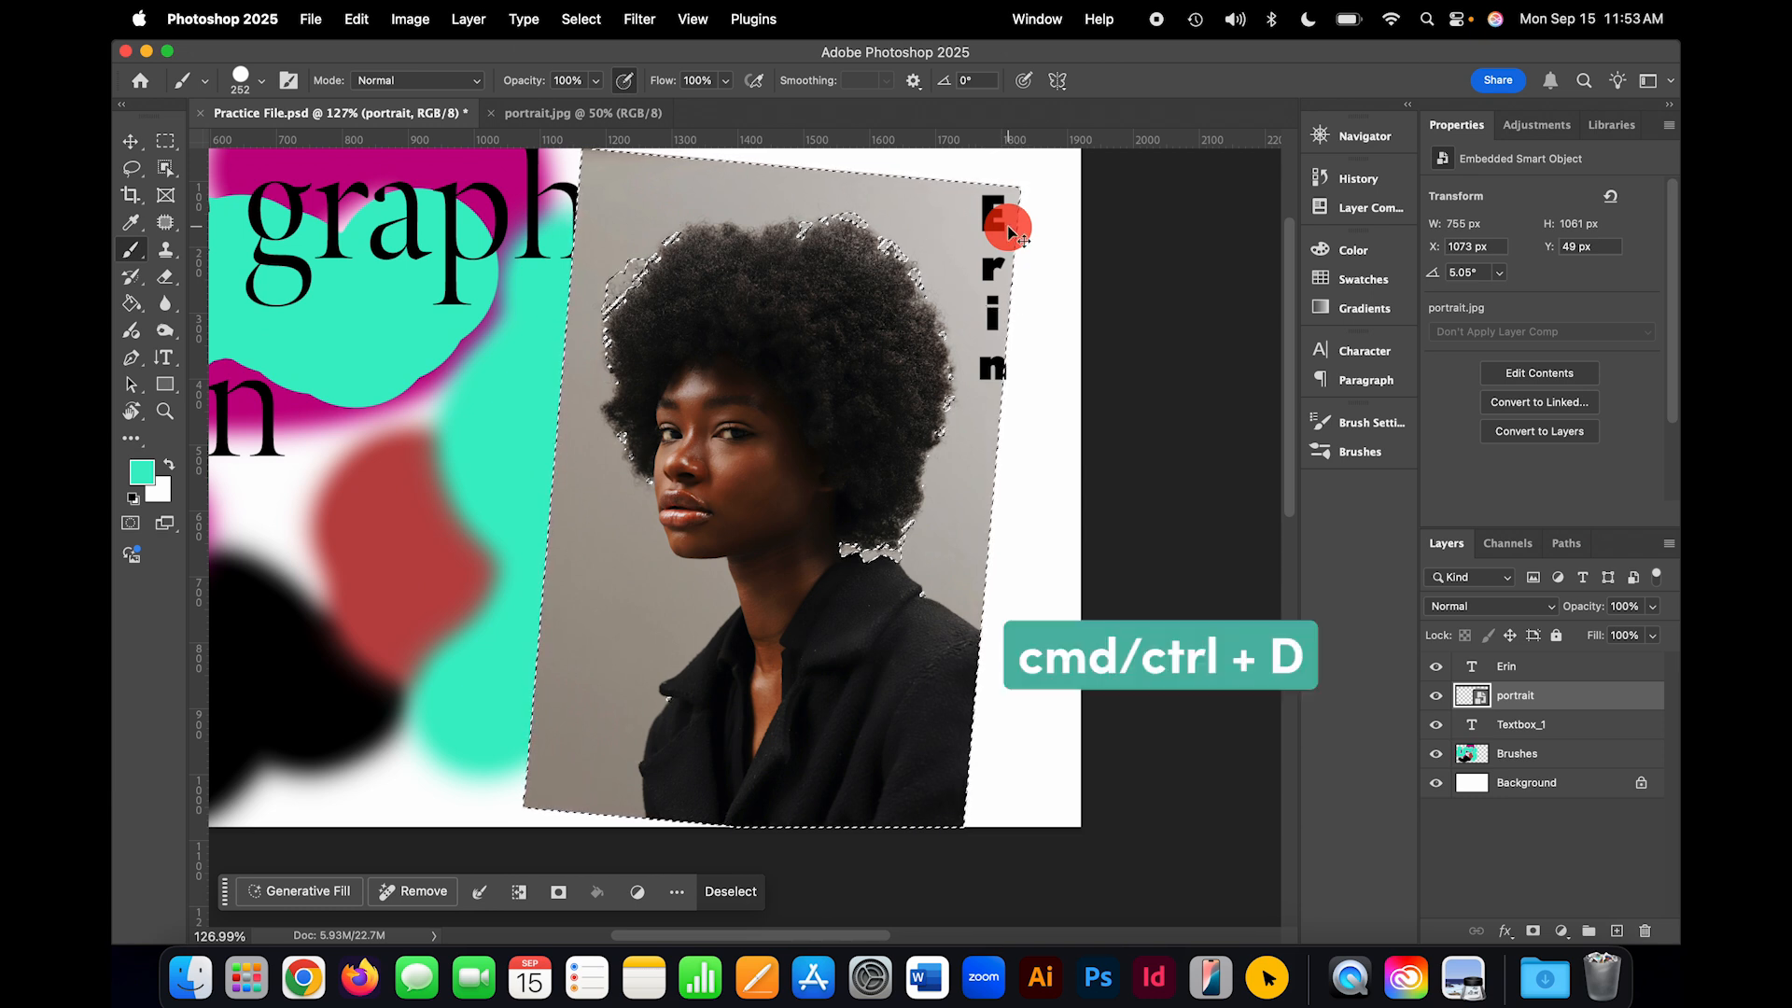
key(super+d)
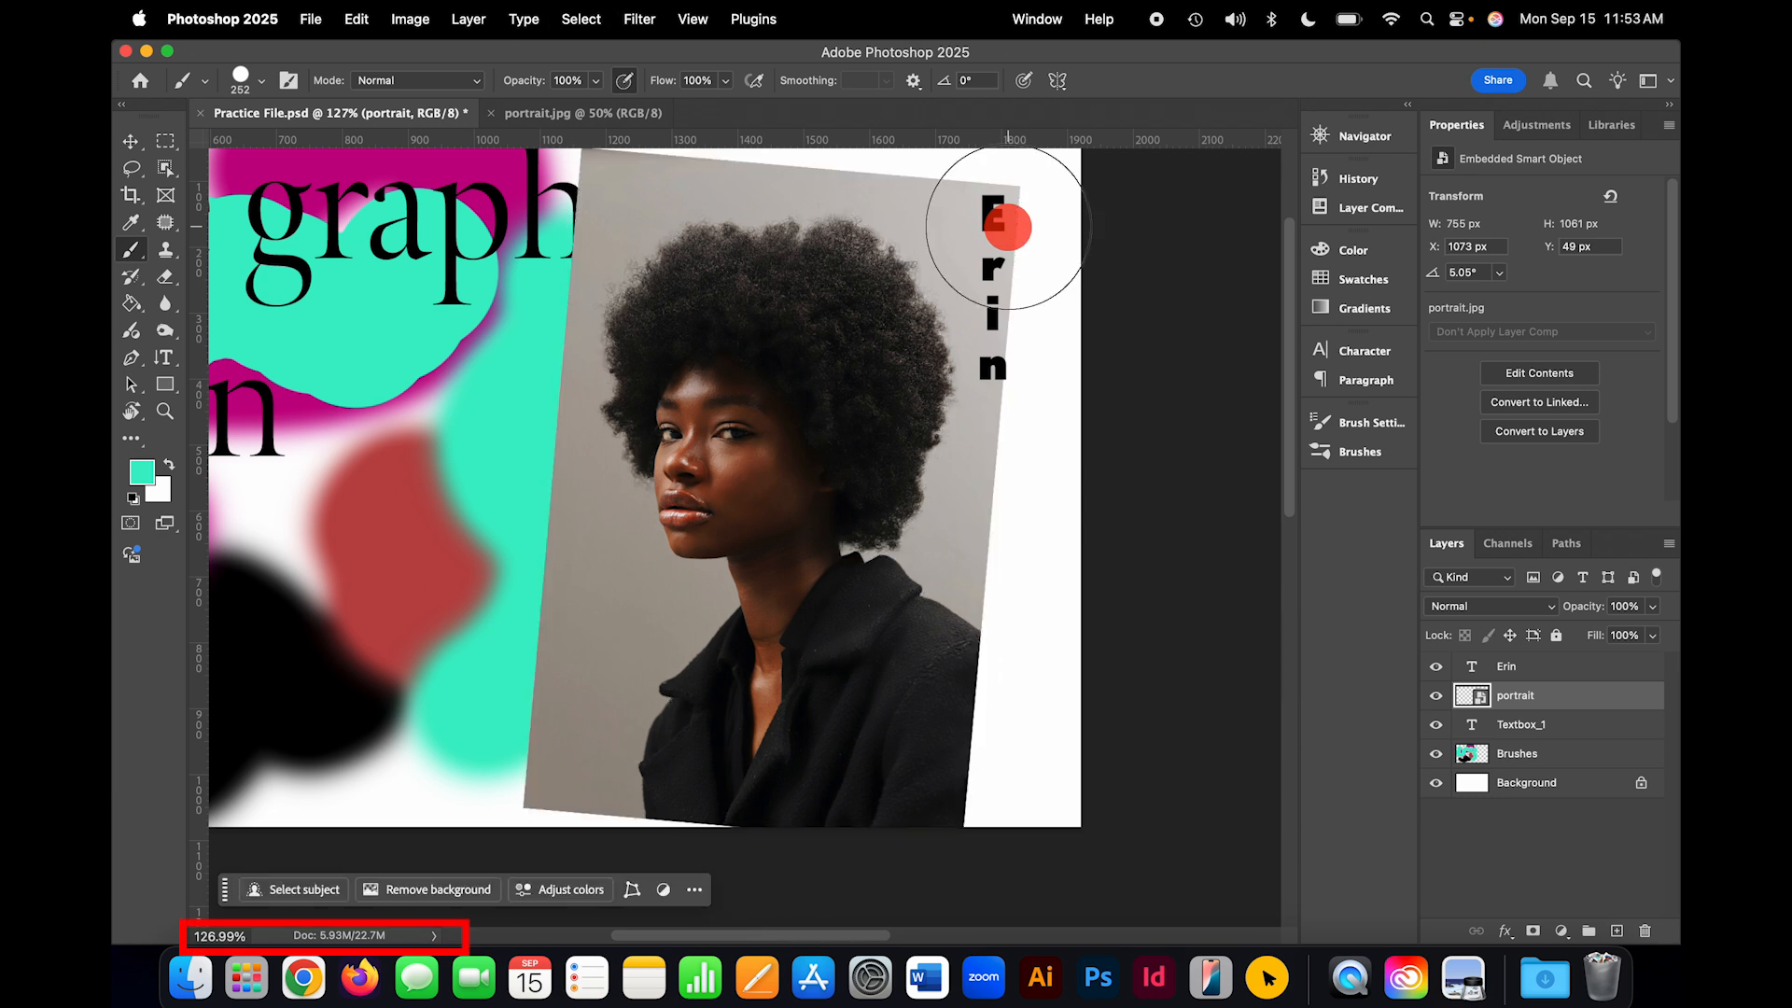
Step: Switch the status bar information to Document Profile, to Layer Count, and back to Document Sizes
scroll(1007, 226, down, 5)
scroll(740, 380, left, 10)
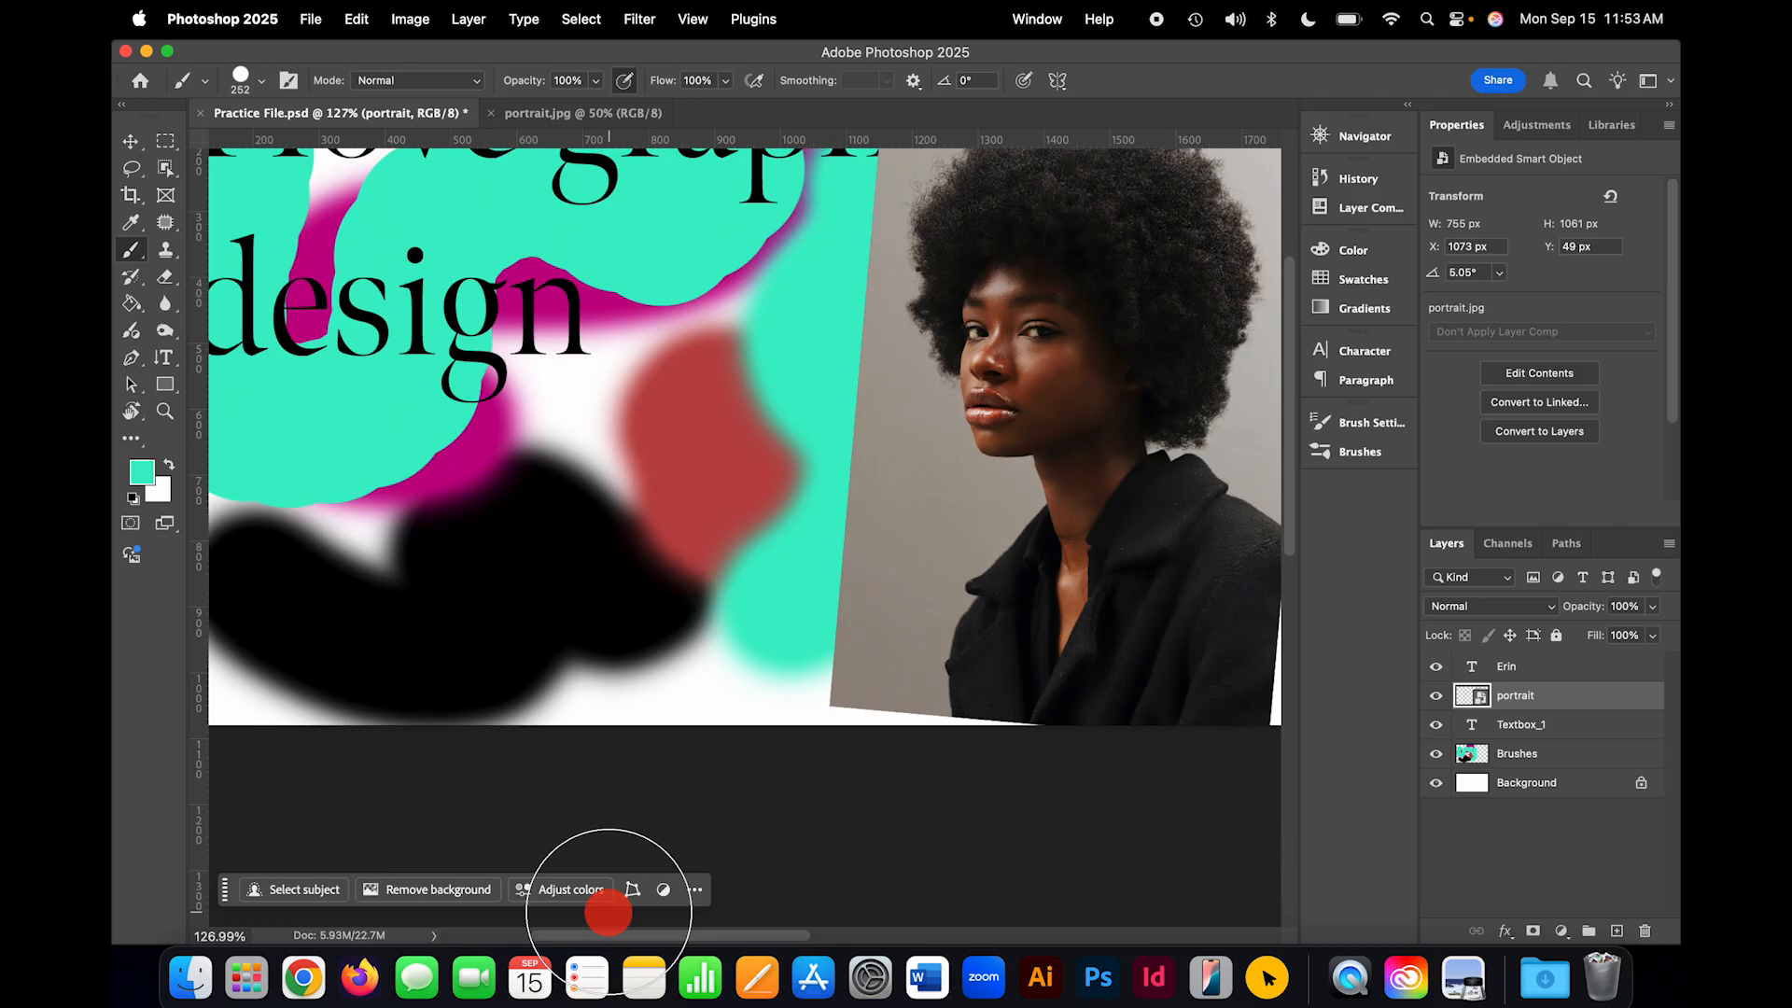
click(434, 936)
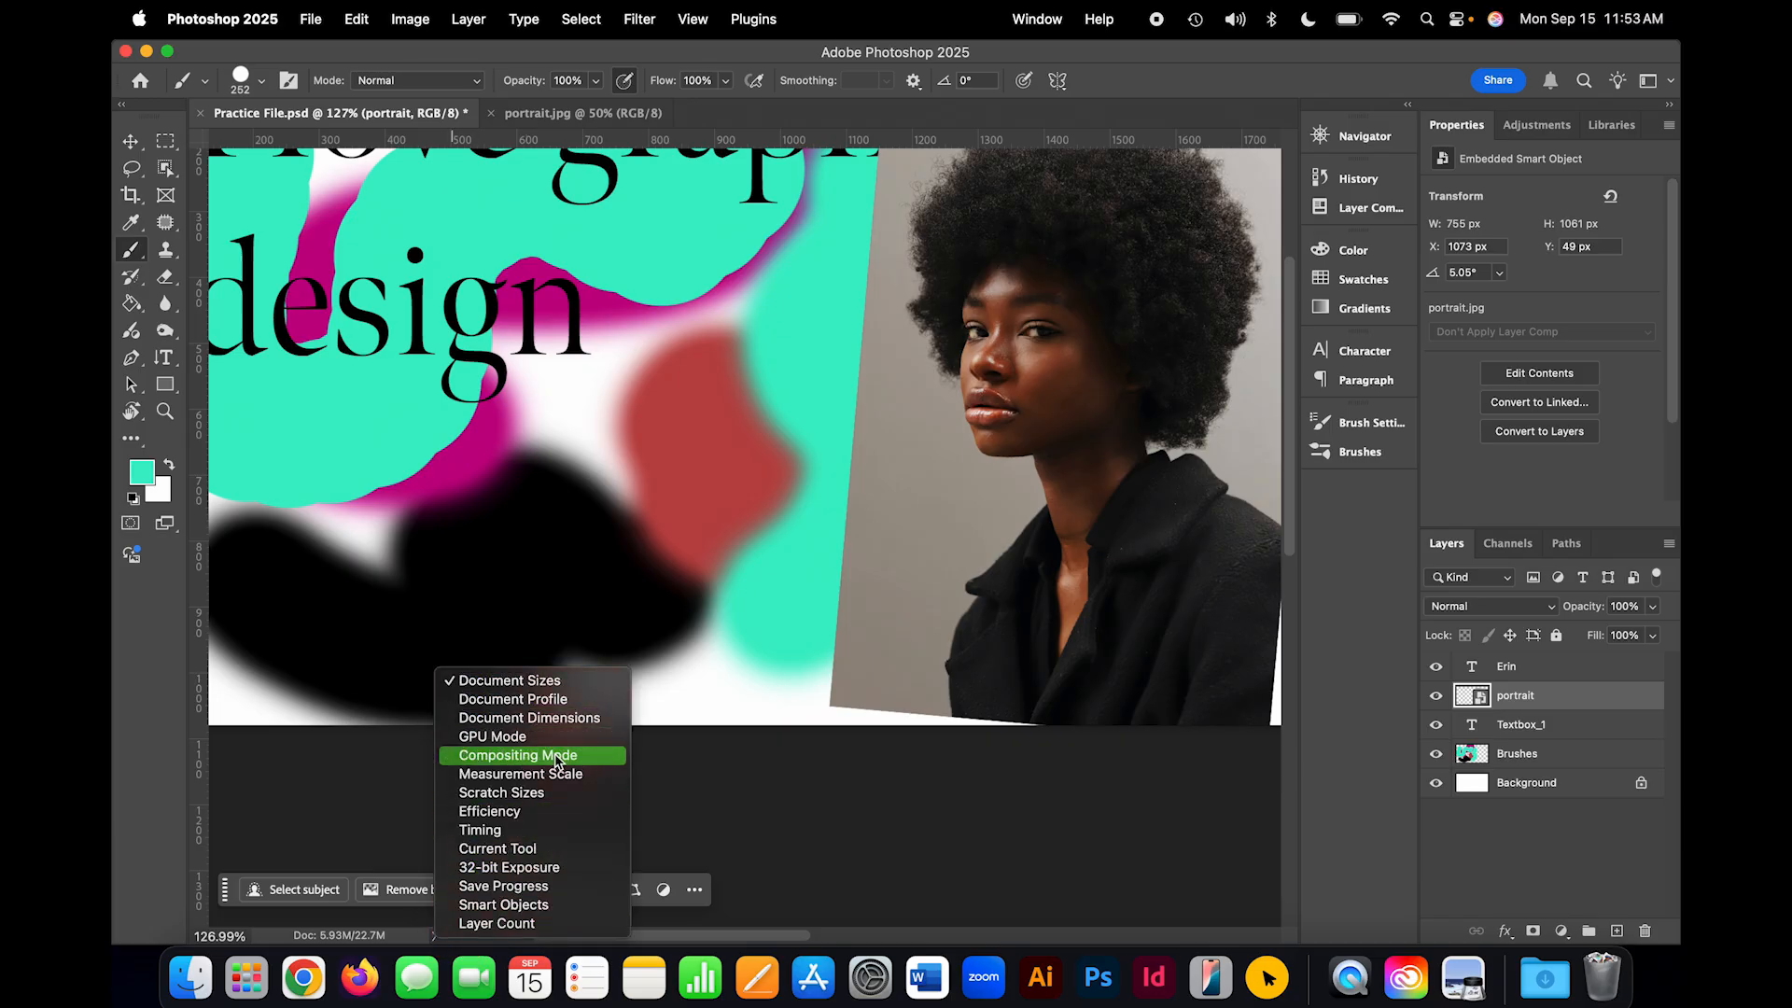
click(541, 701)
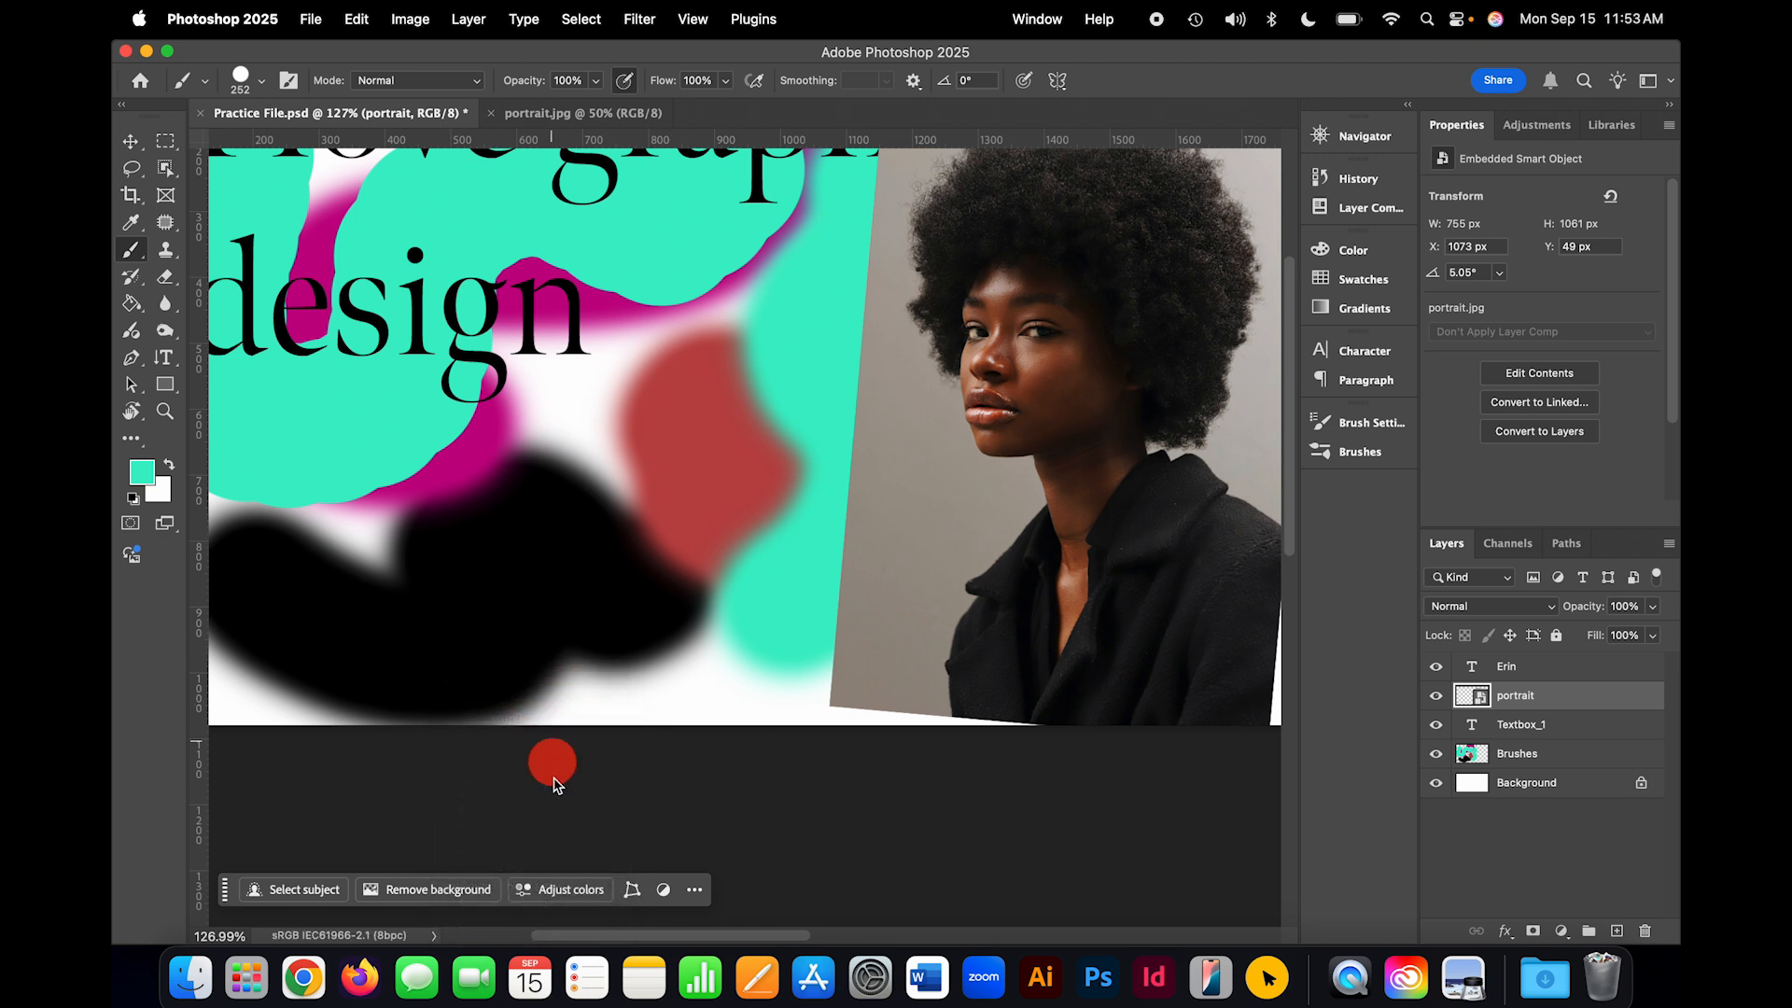
click(433, 935)
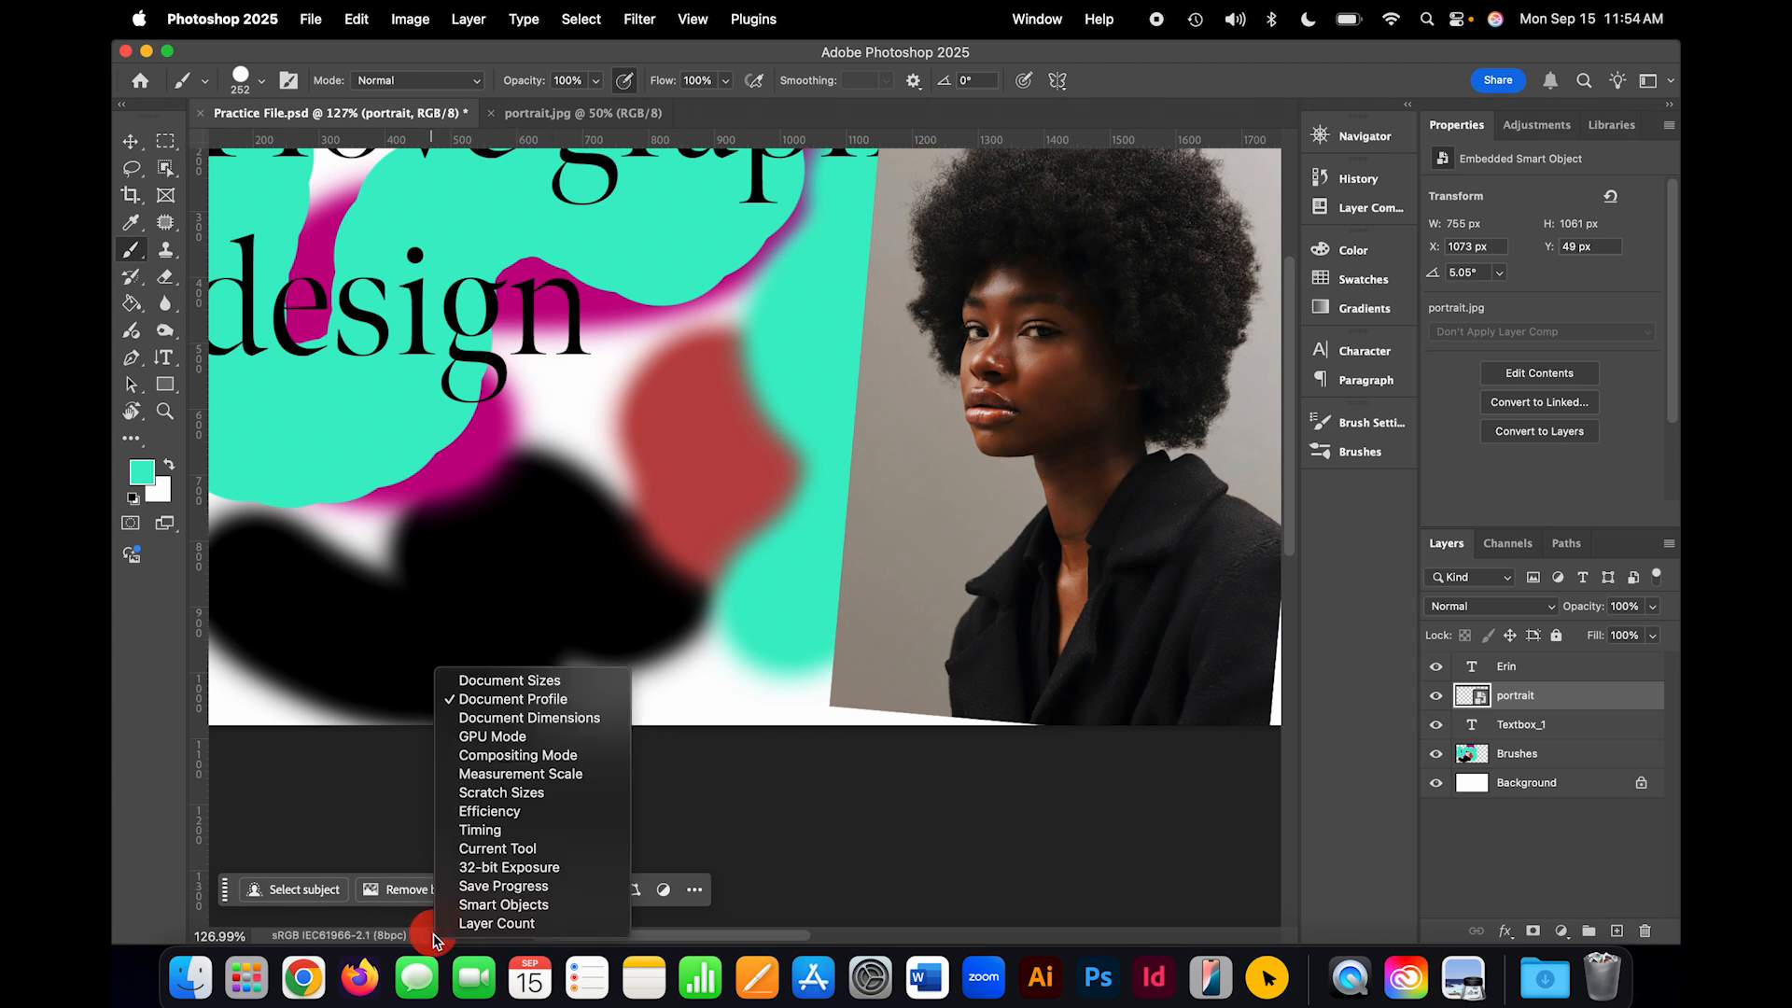
click(467, 926)
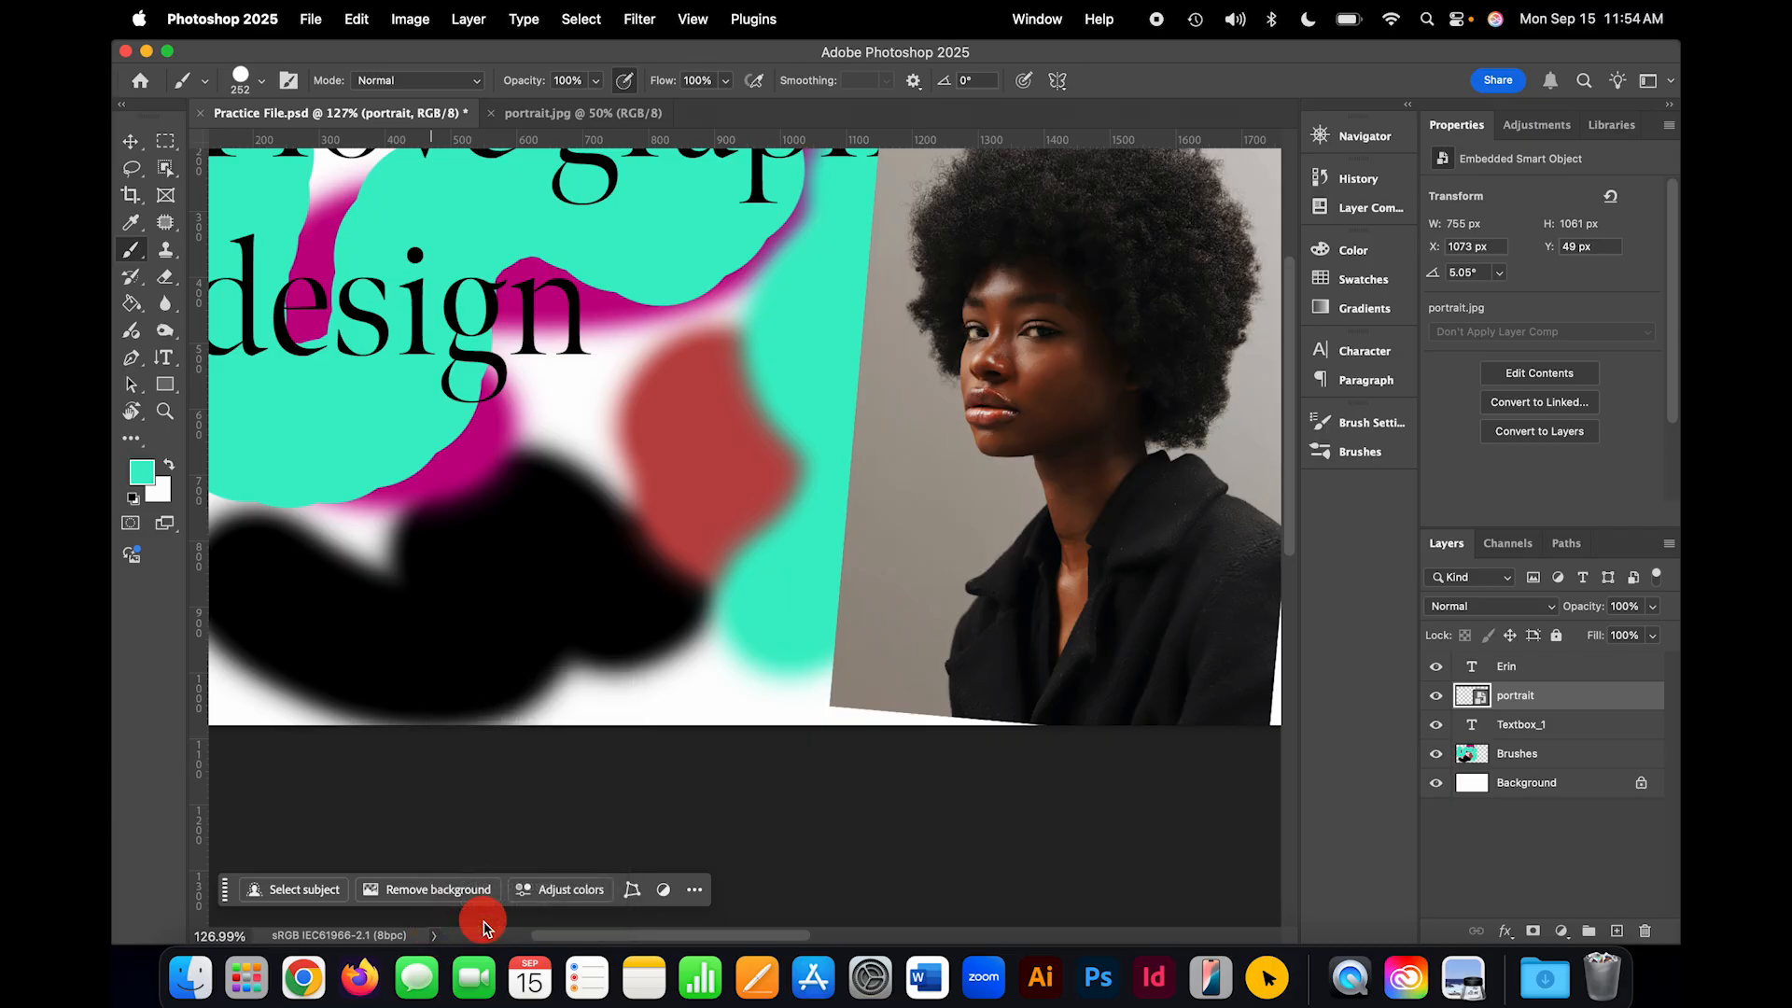
click(433, 936)
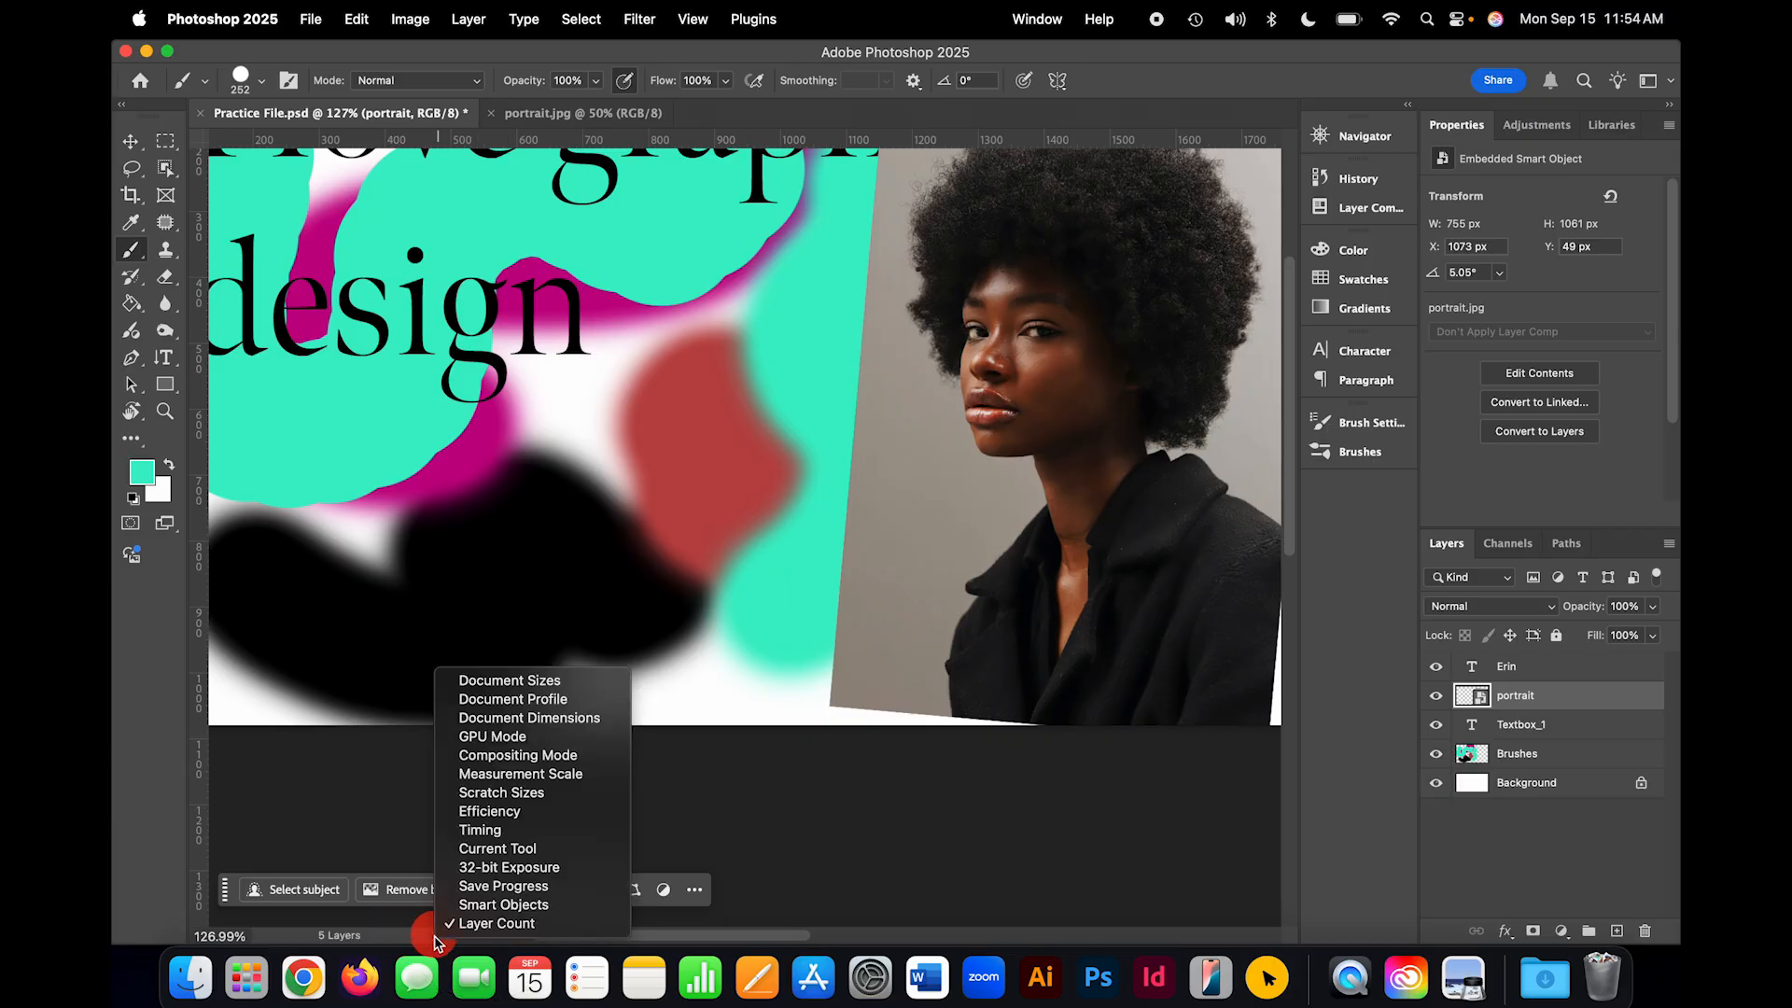
click(509, 680)
key(super+0)
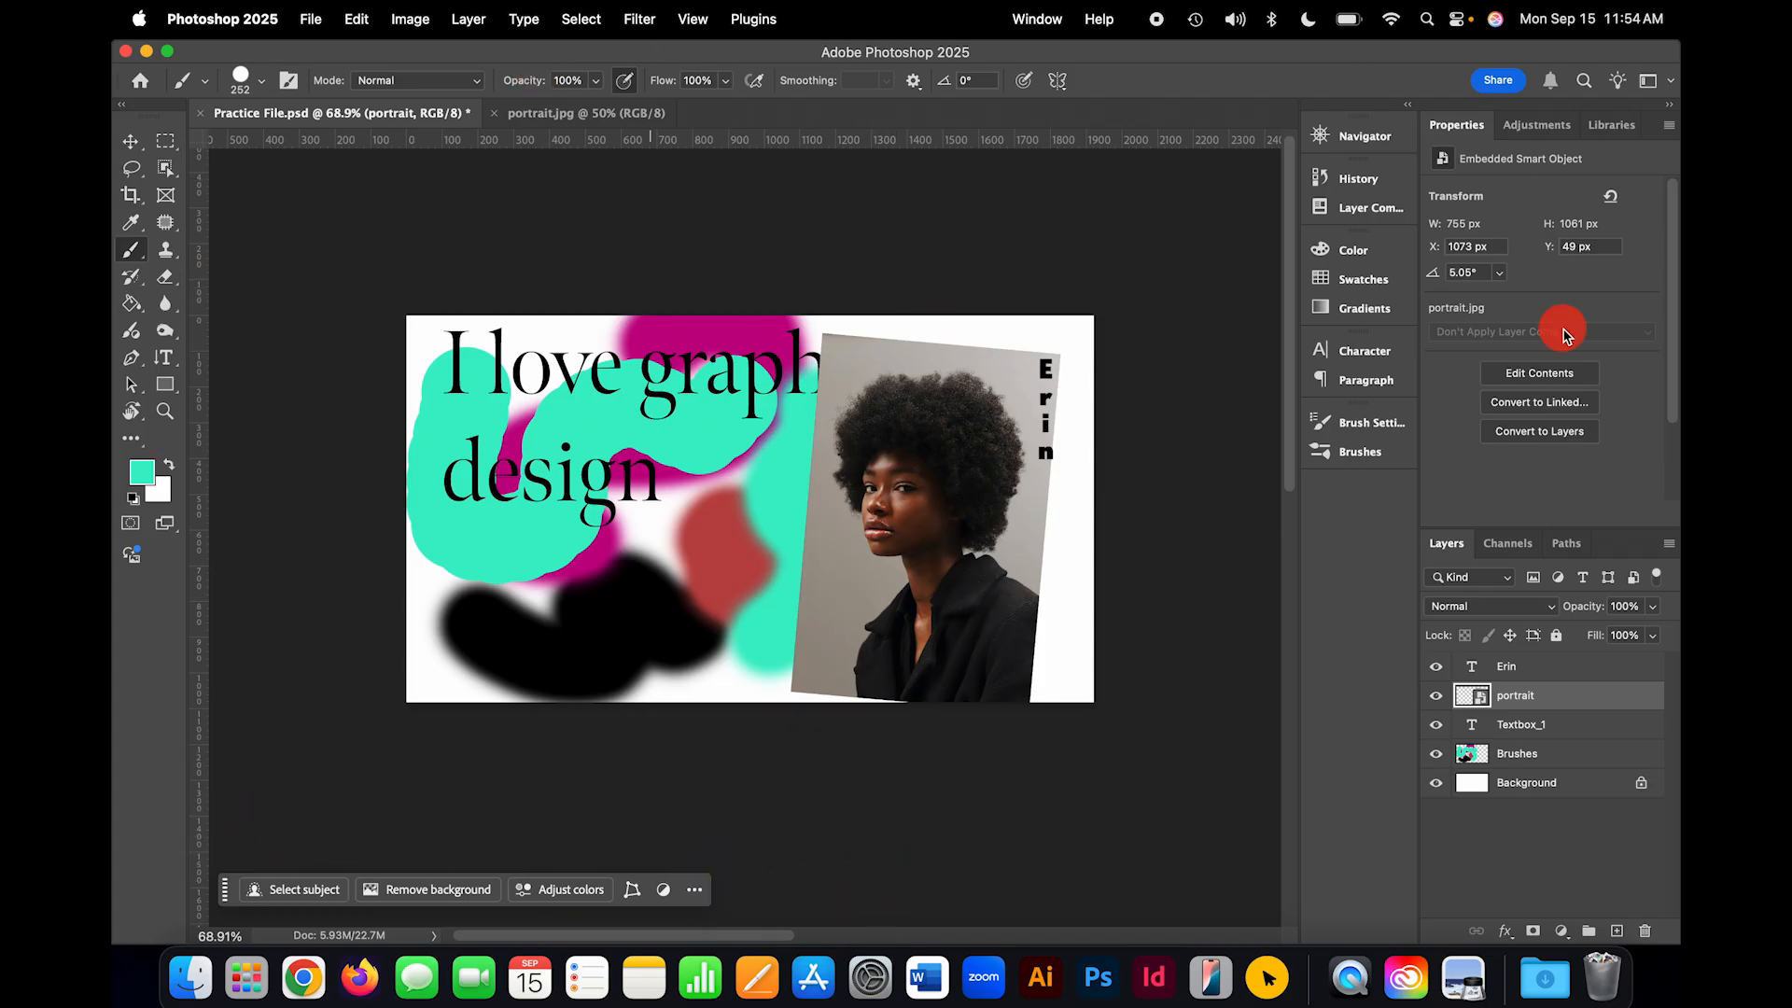
Step: Hide the rulers, show them again, and check the Rulers option among the view commands
click(1267, 302)
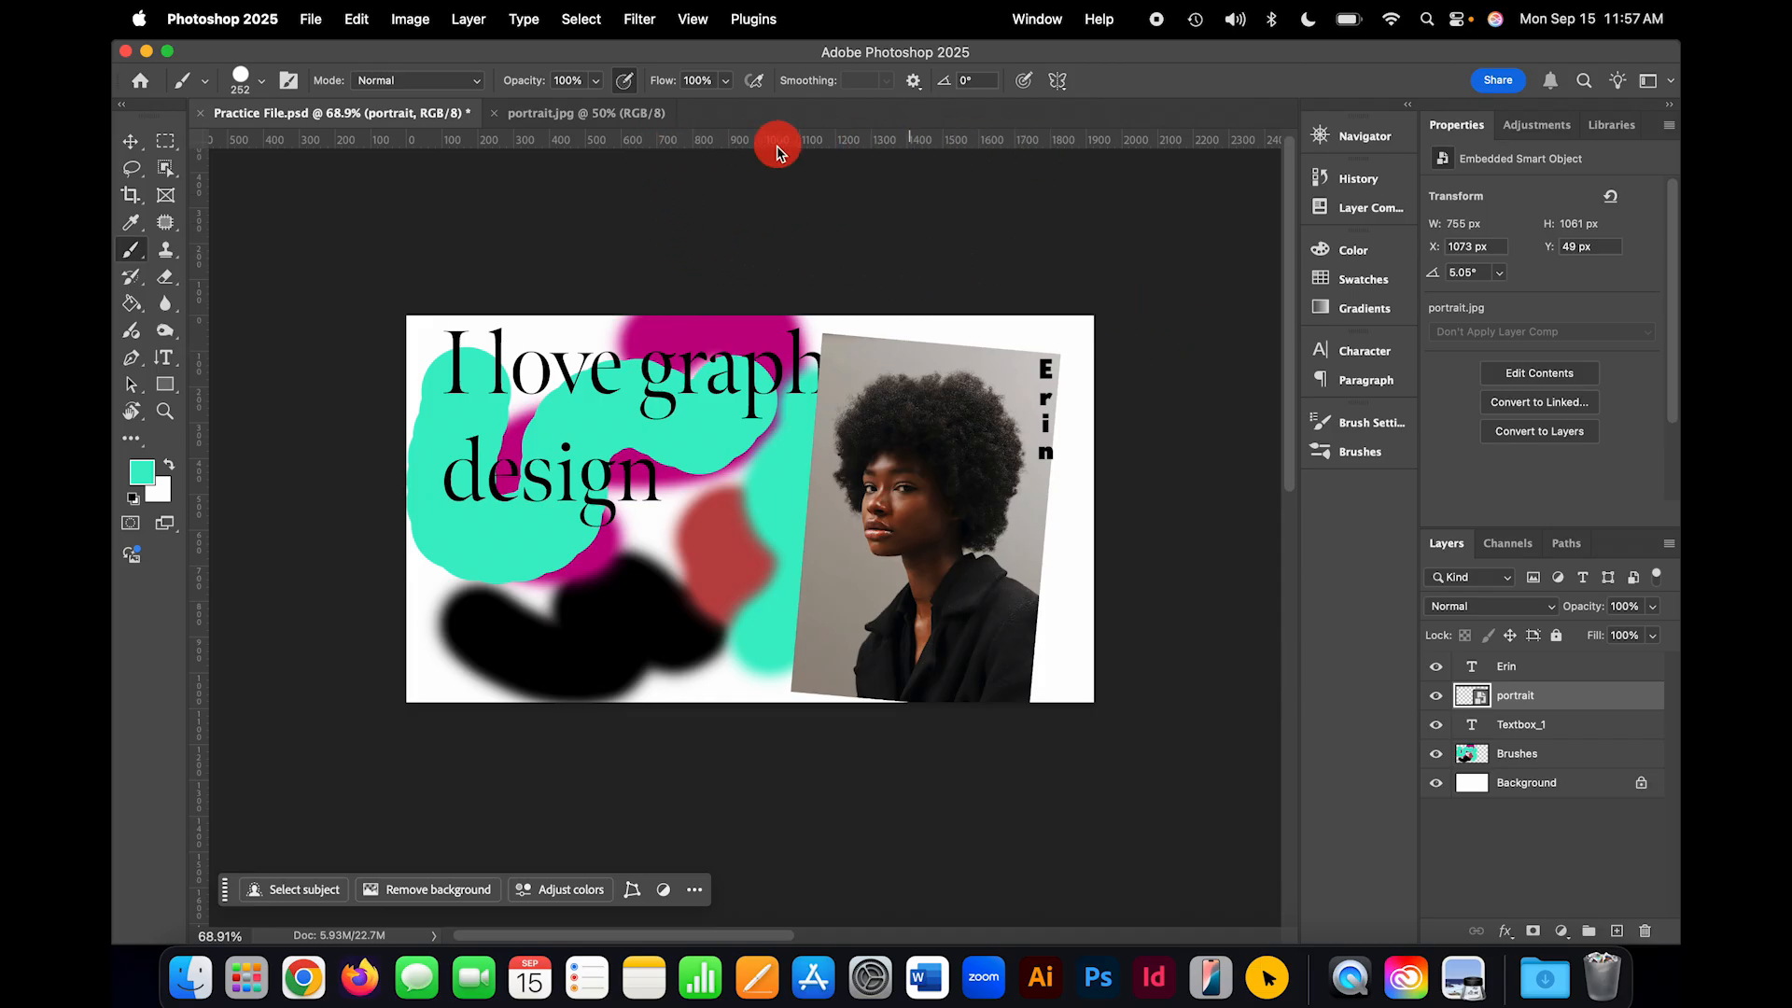
click(728, 260)
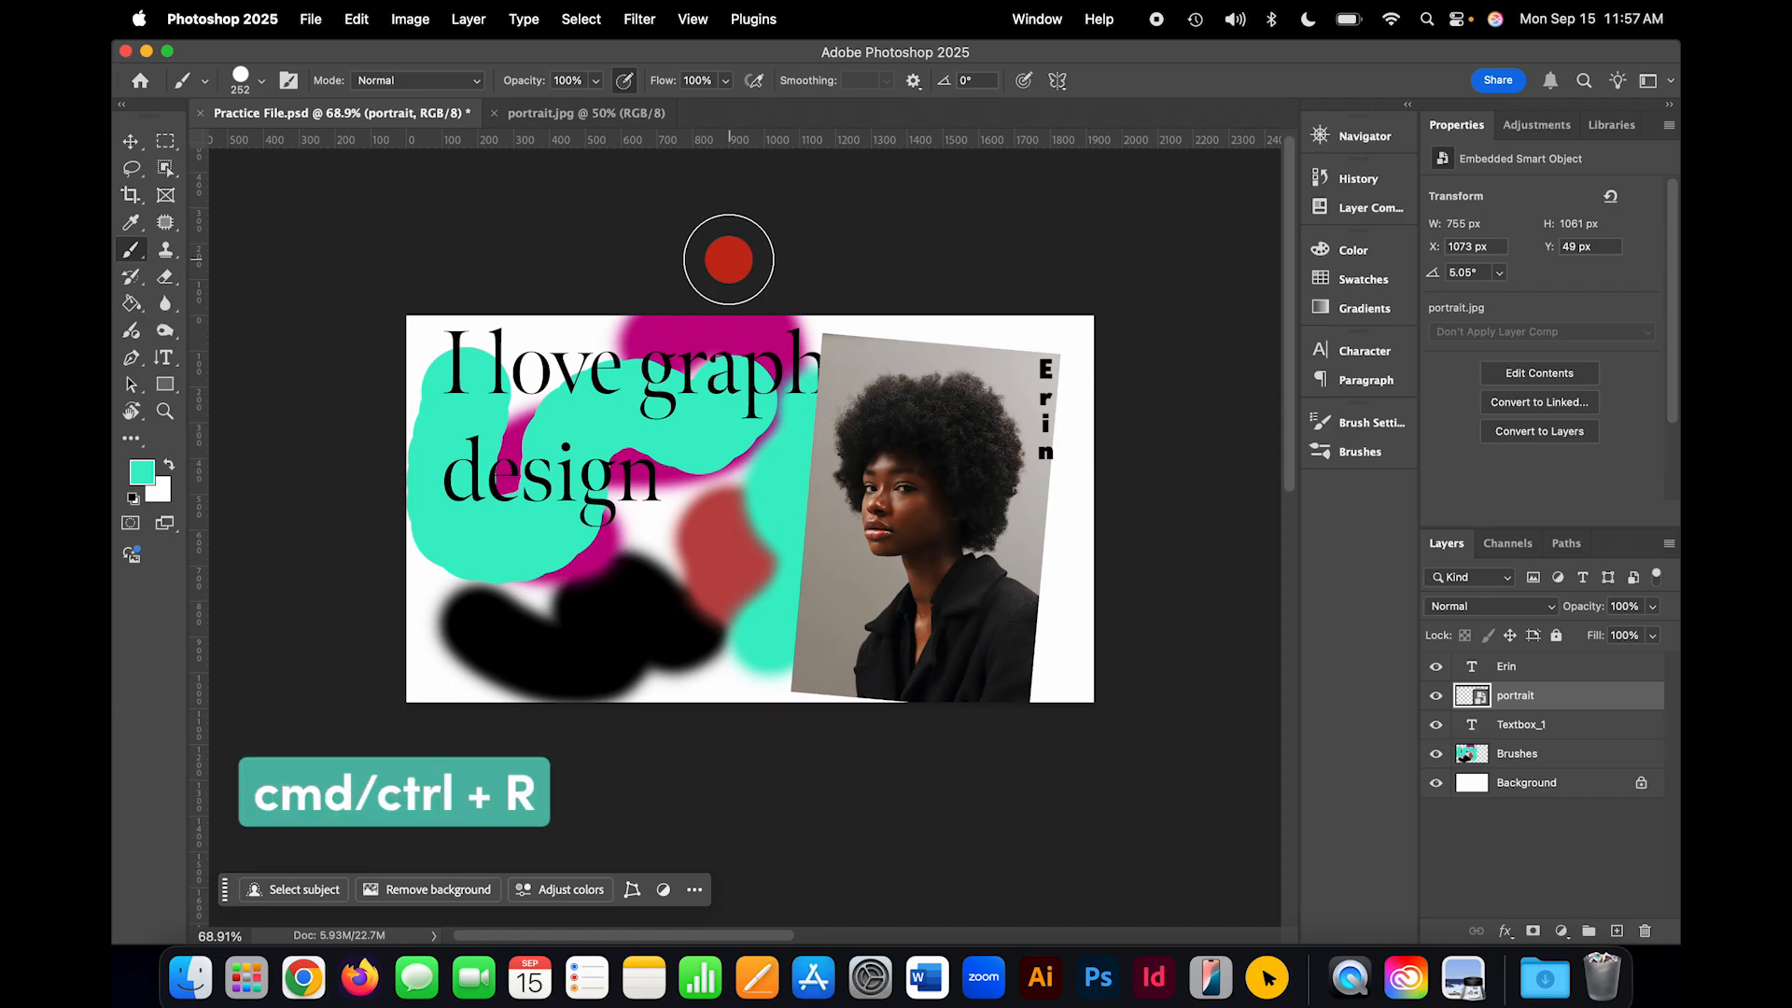
key(super+r)
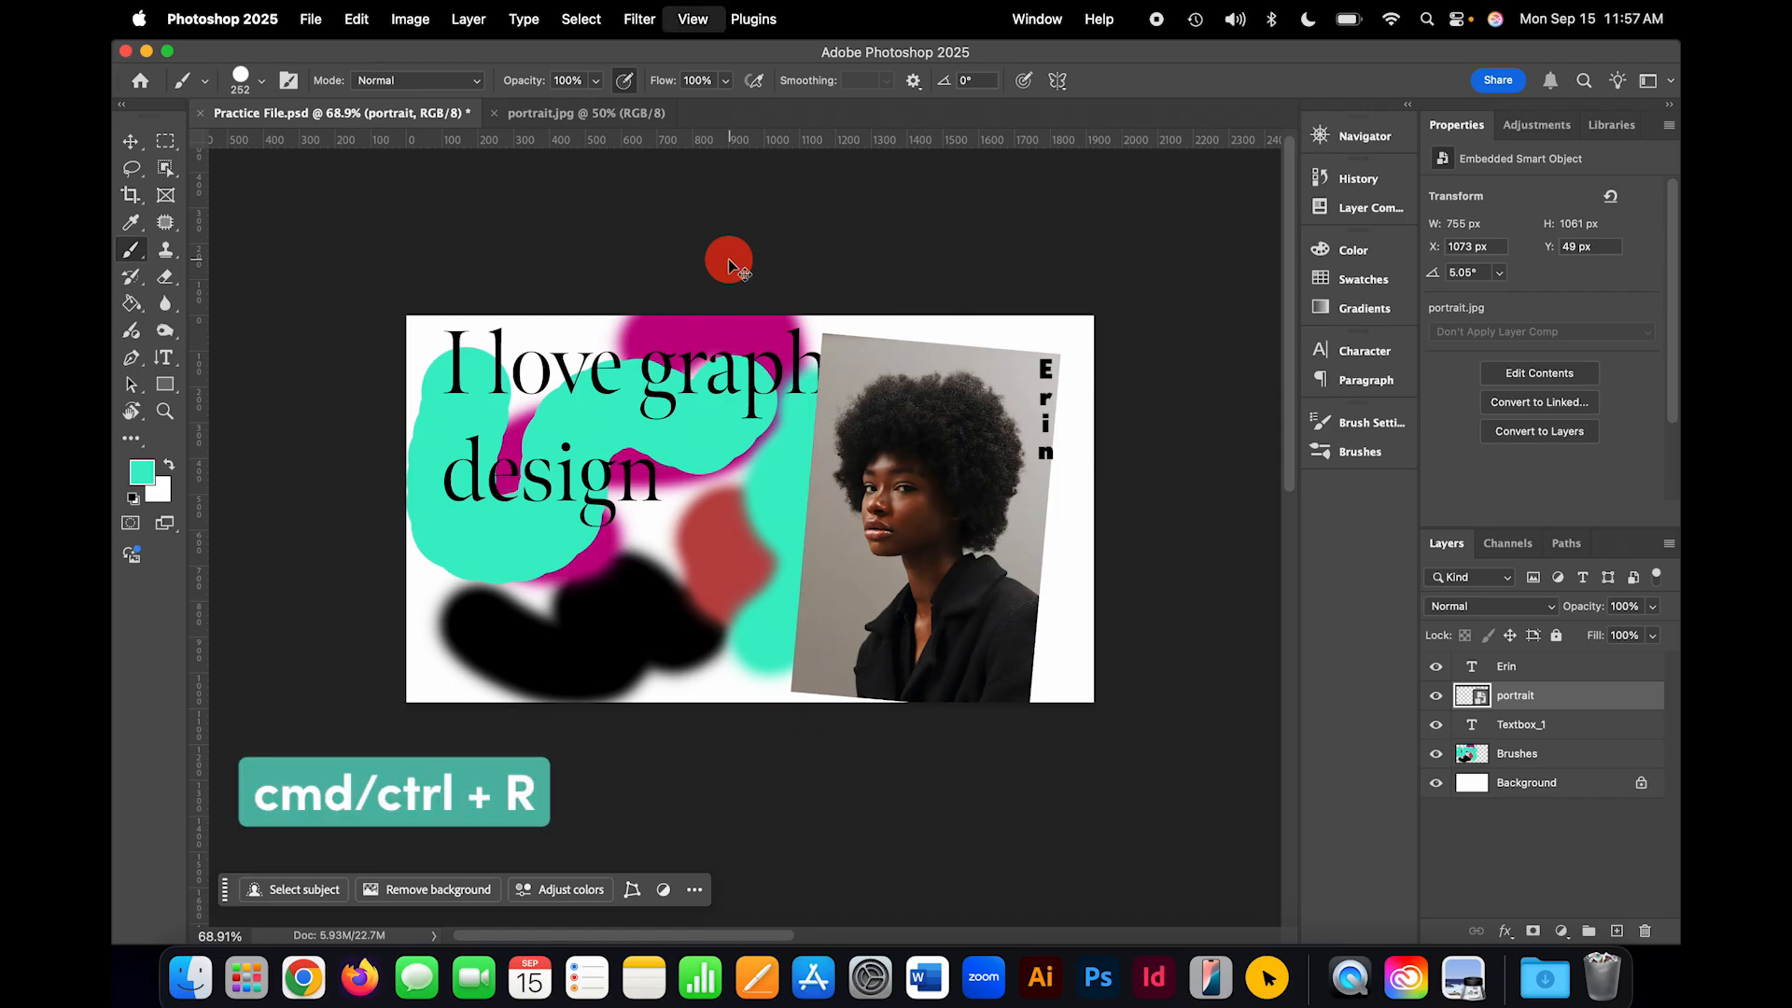
key(super+r)
key(super+r)
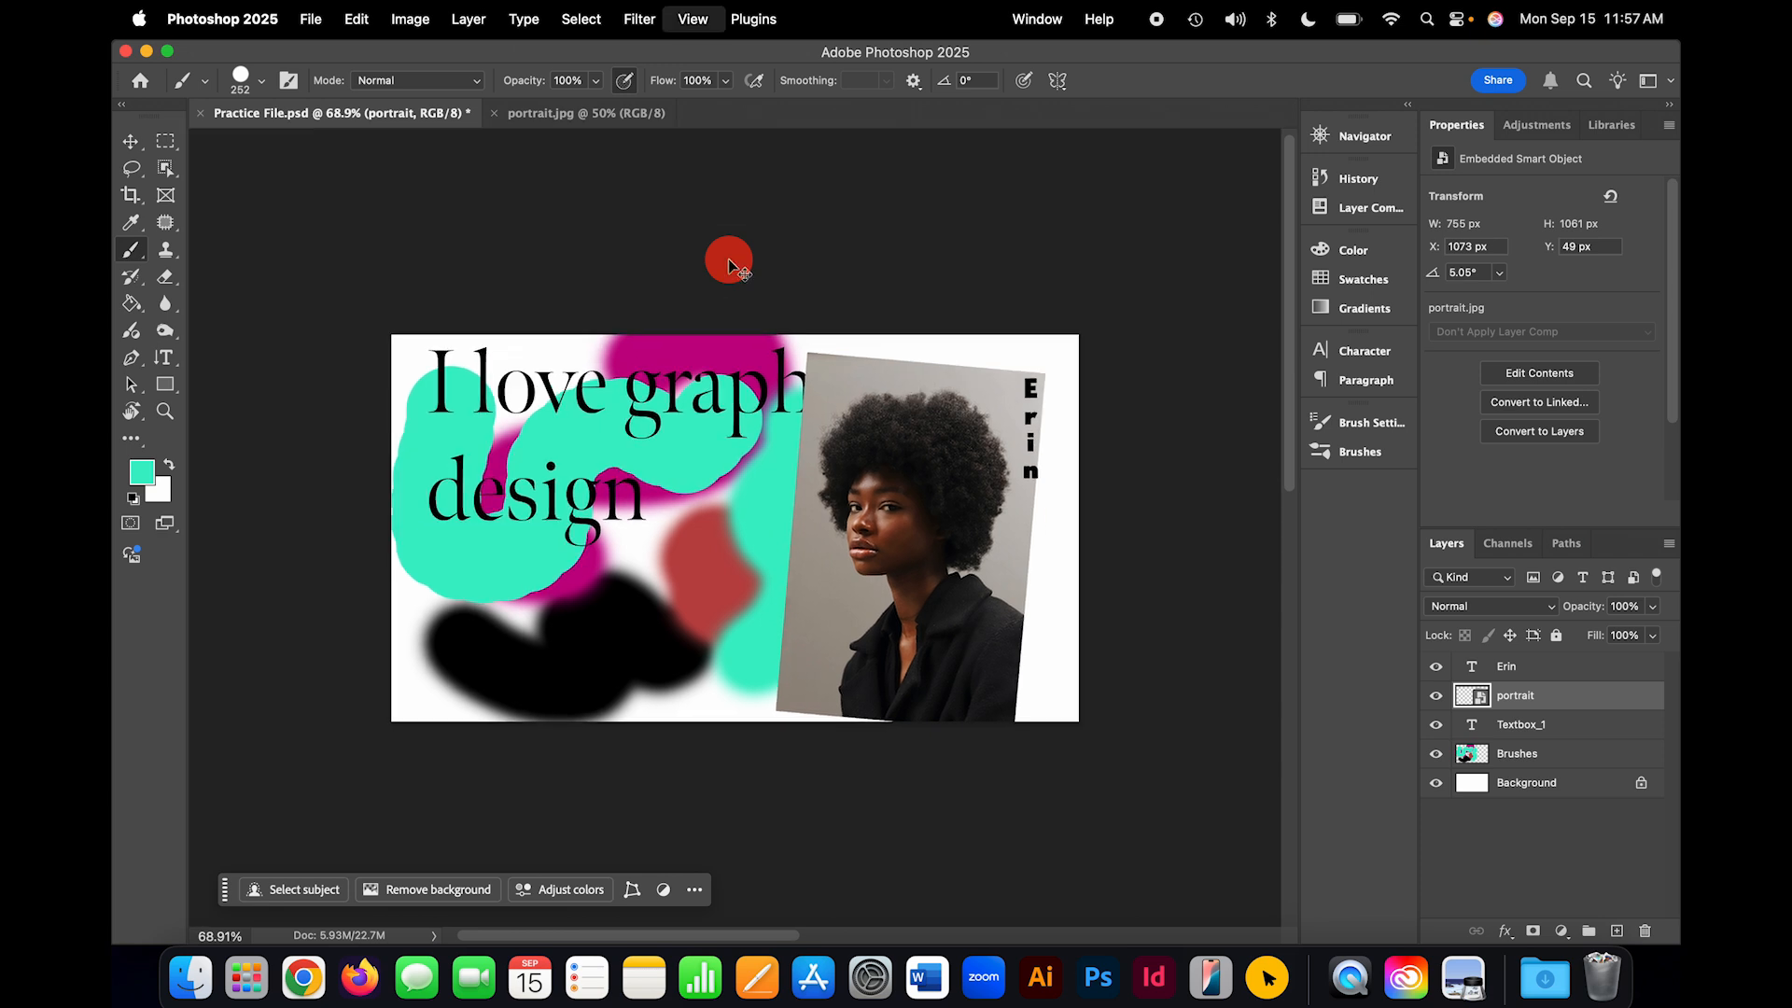
key(super+r)
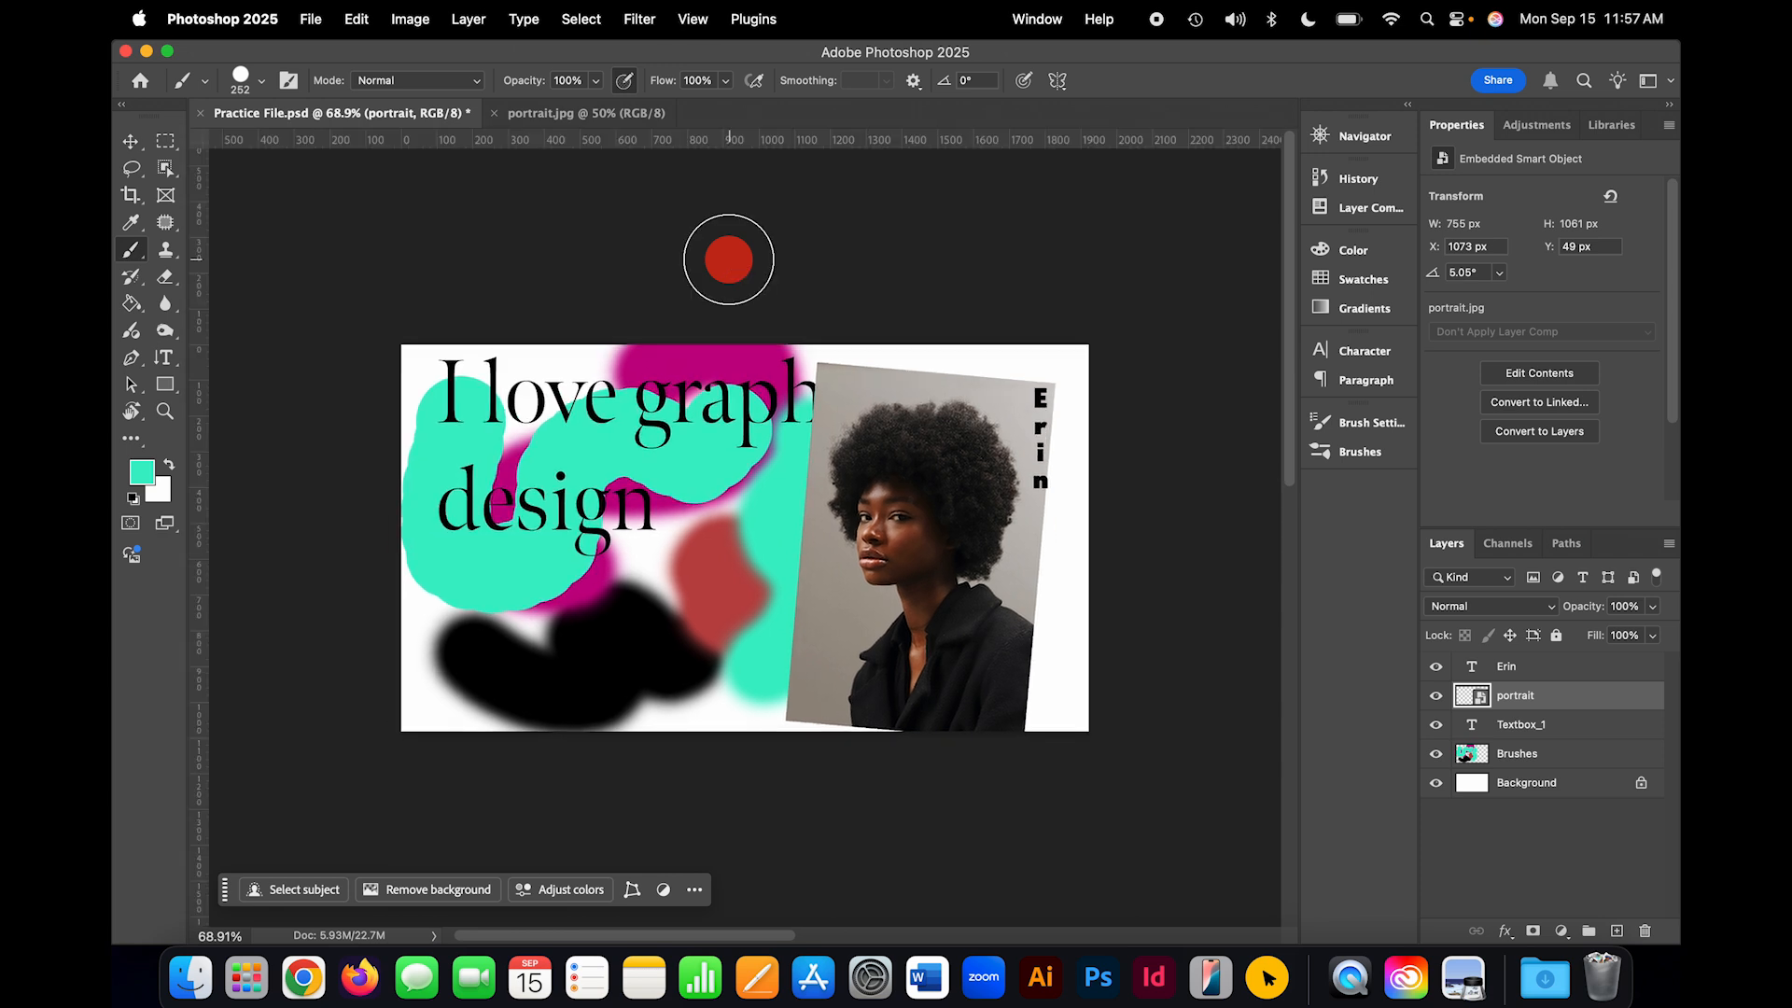
click(691, 18)
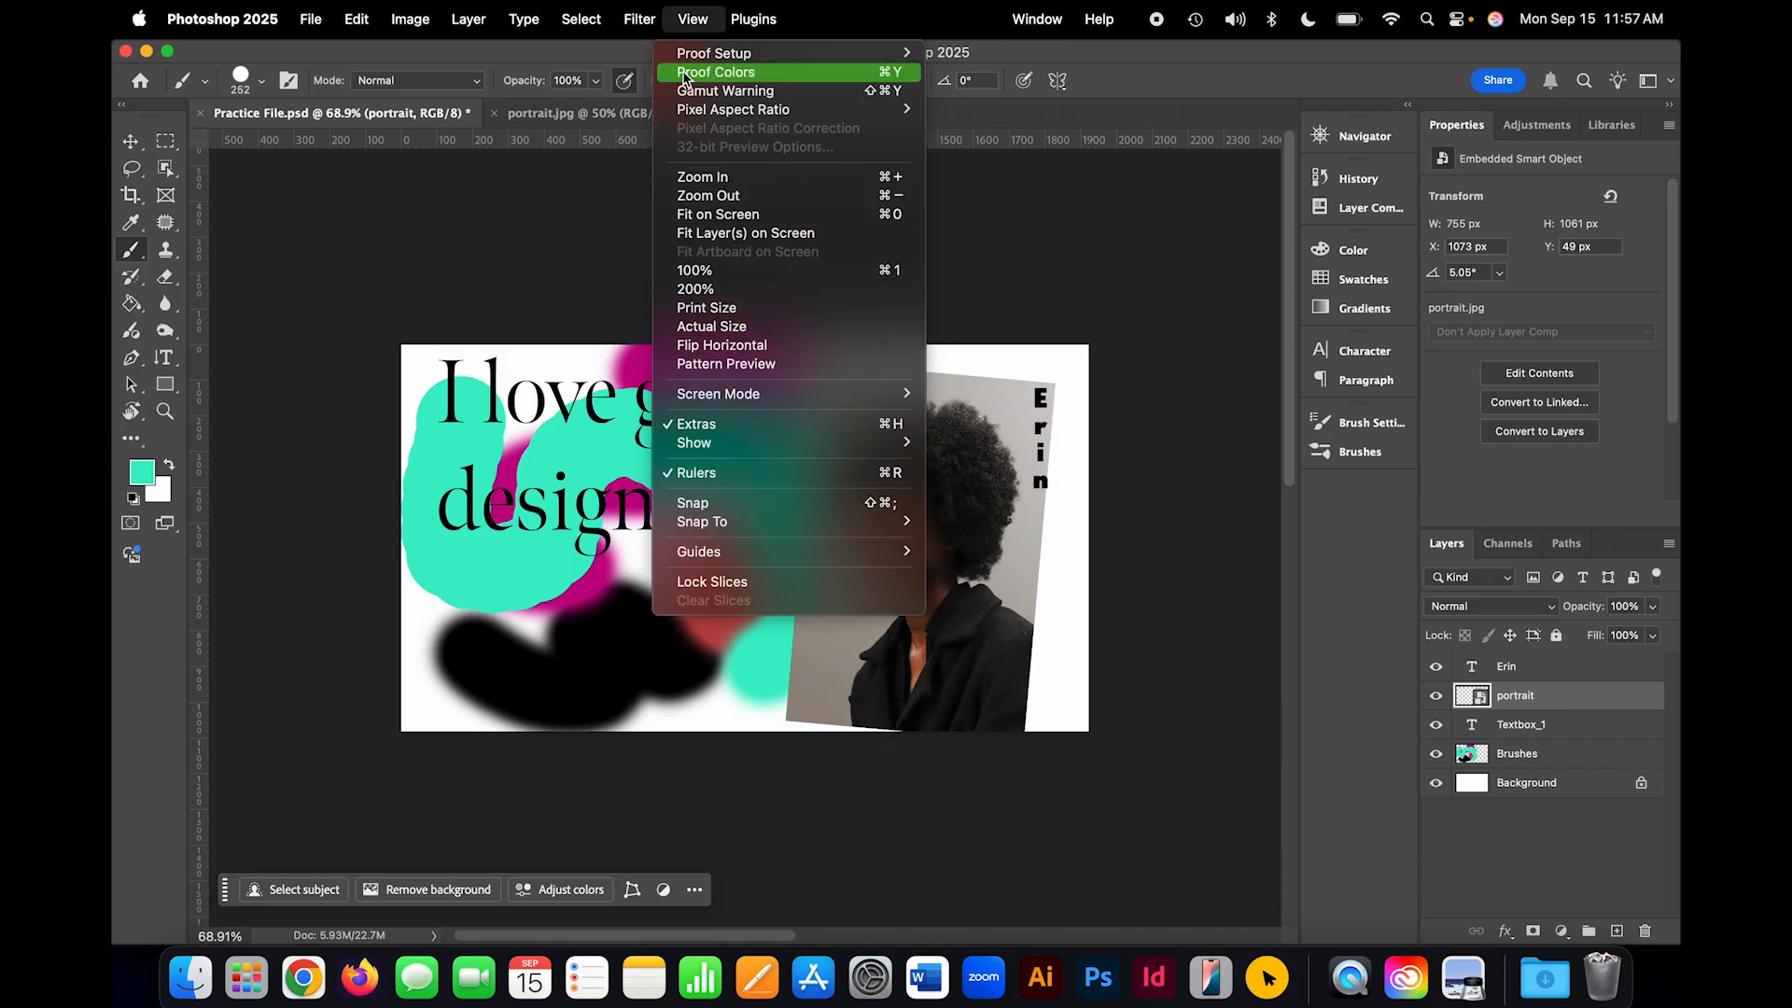
click(688, 20)
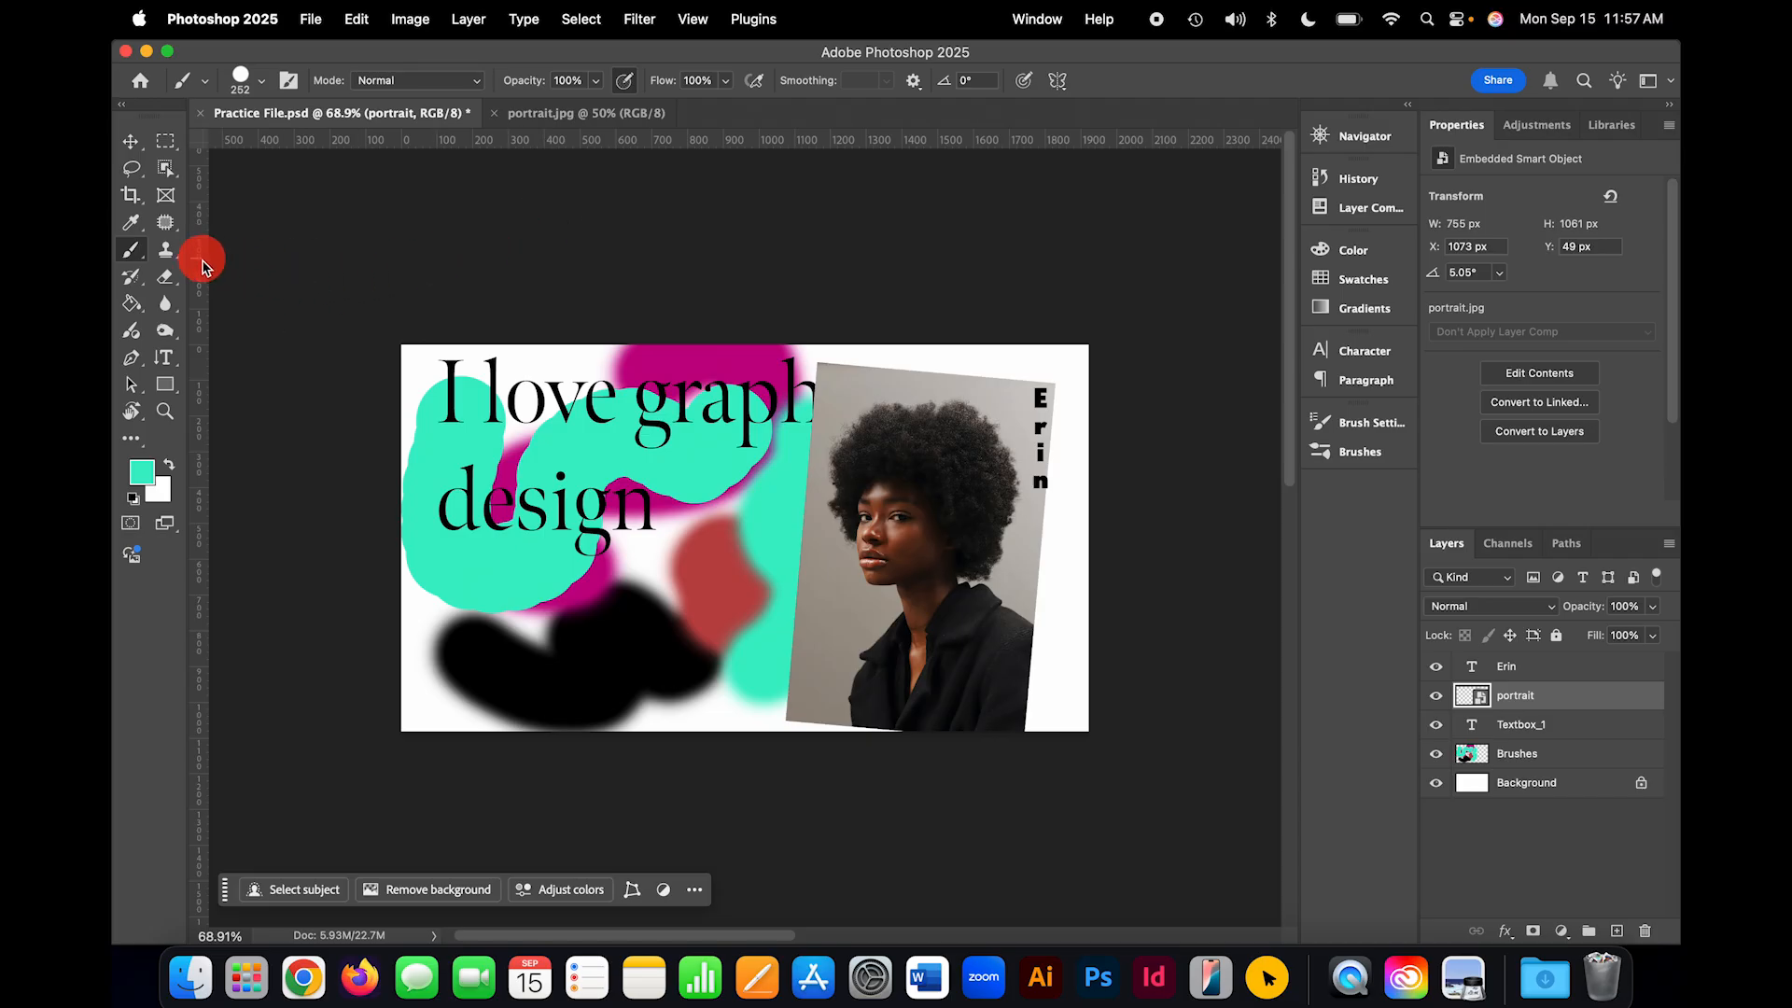
Step: Place a vertical guide along the left edge of the heading text and a horizontal guide near the canvas's upper edge
drag(196, 256, 441, 287)
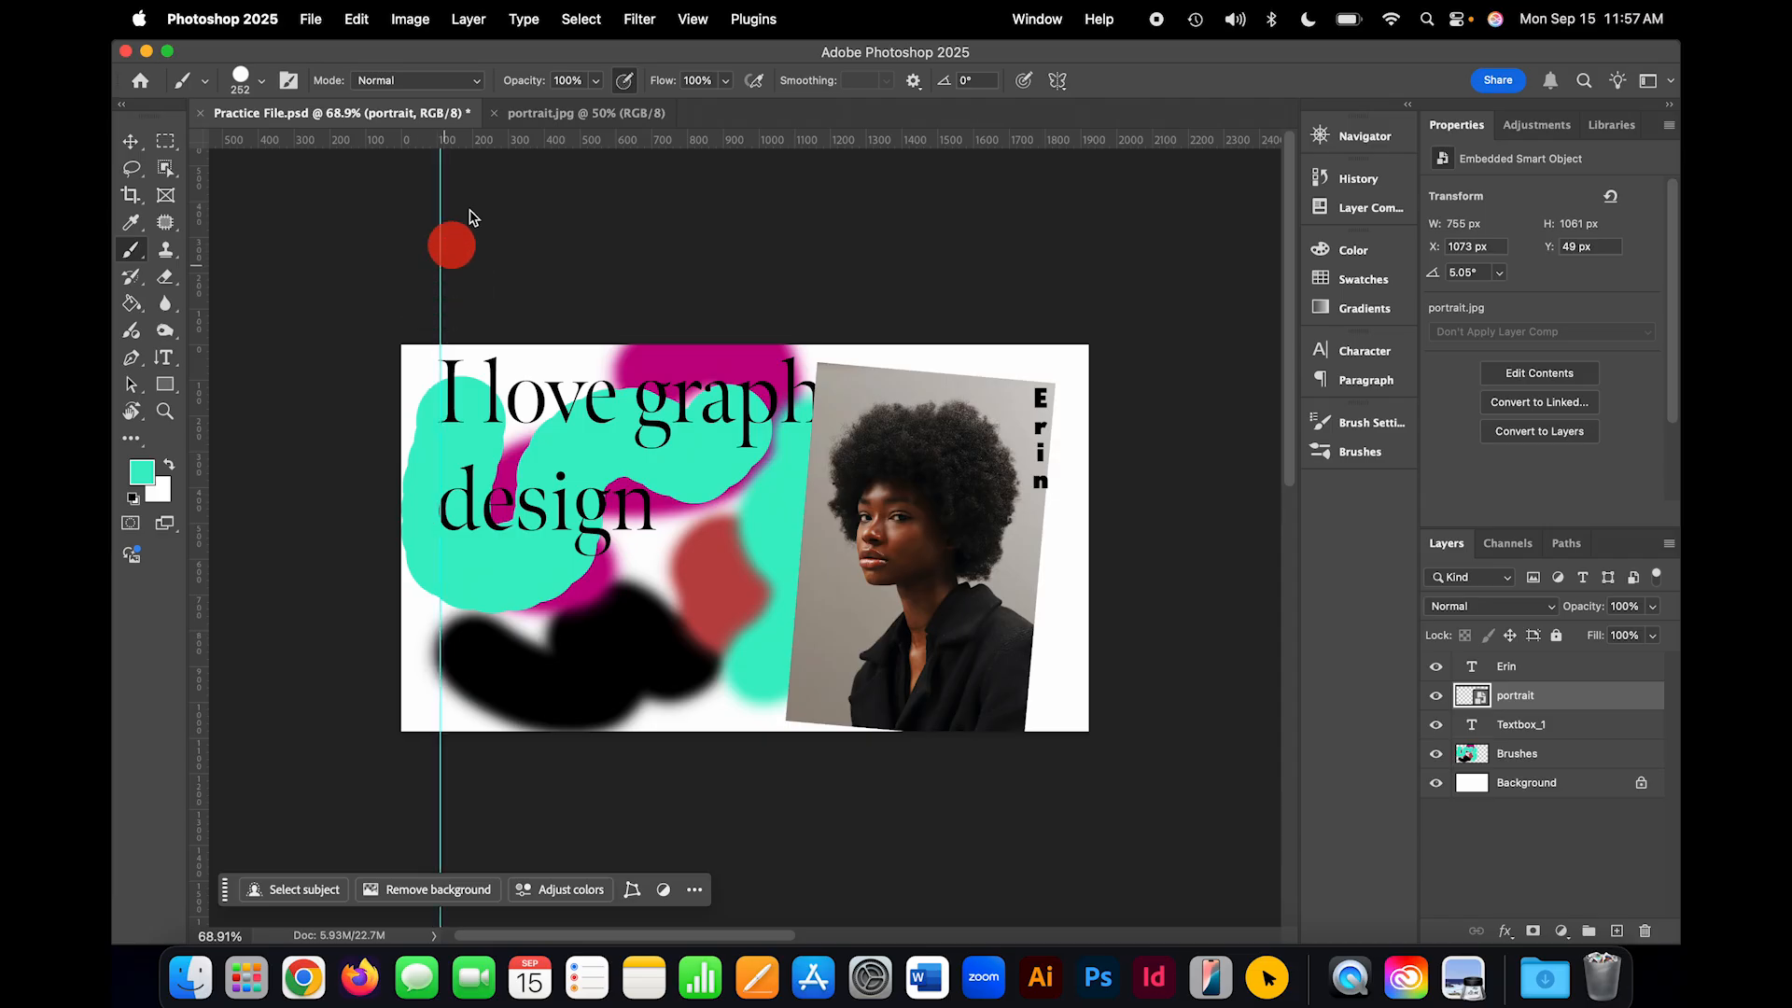
drag(542, 140, 542, 373)
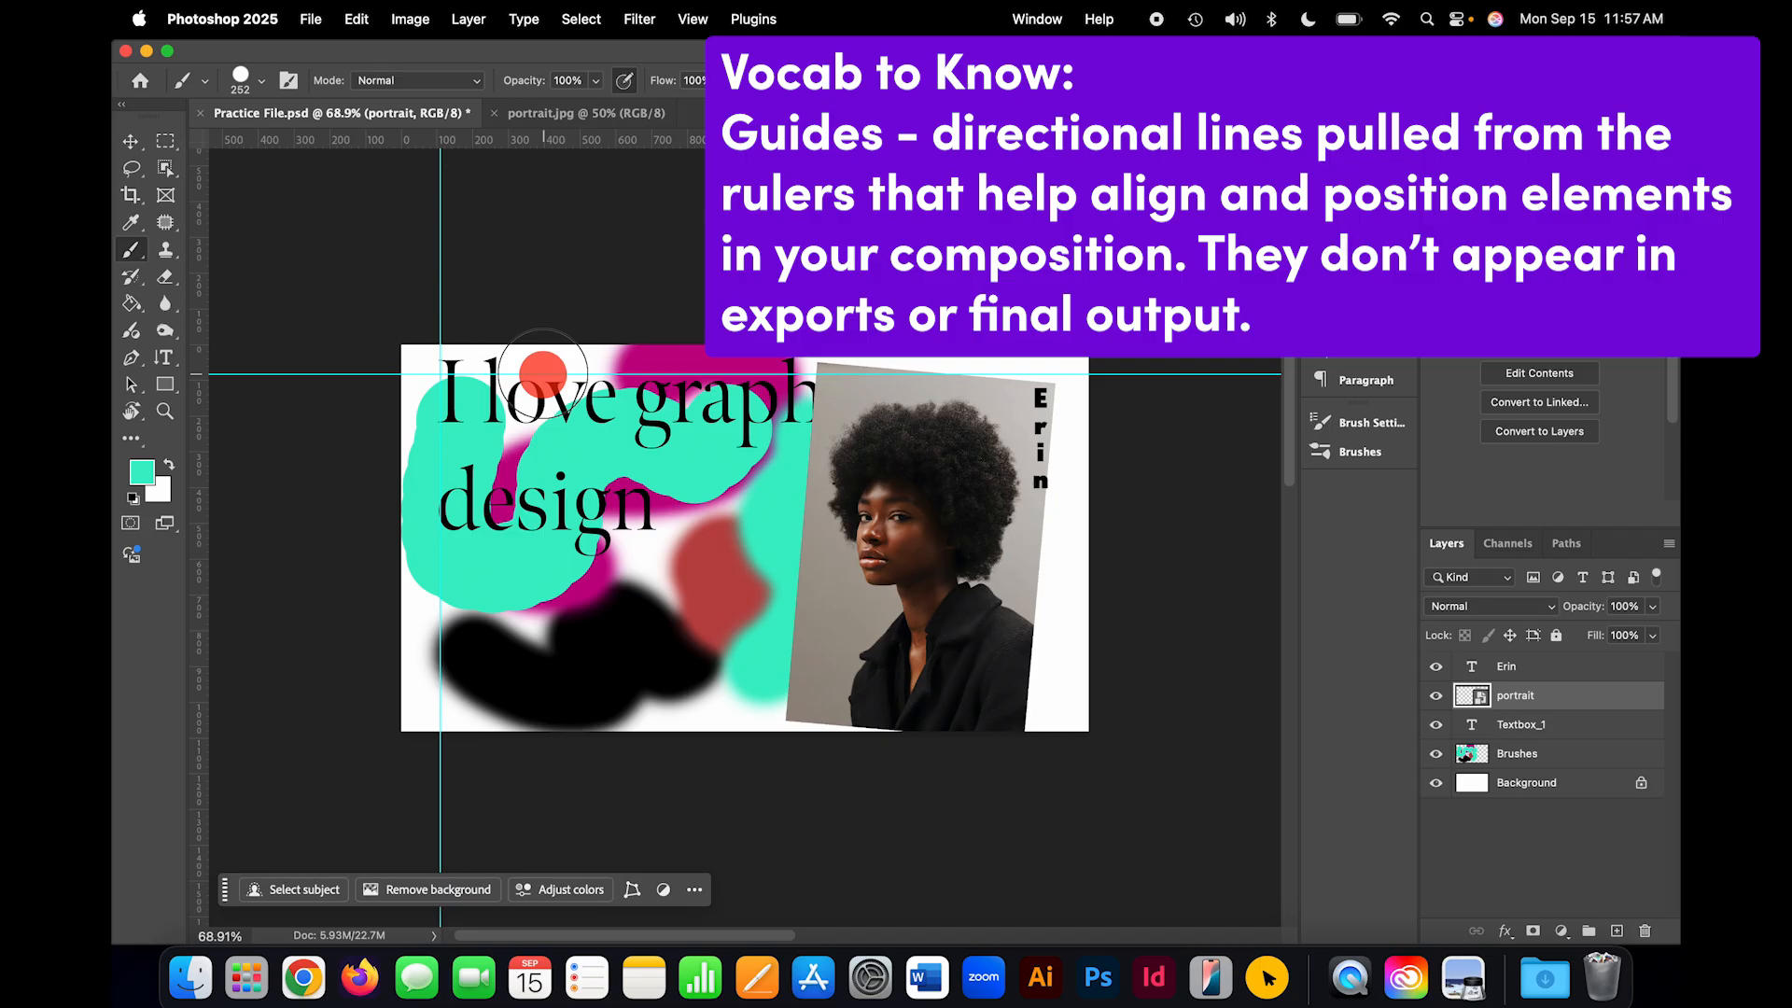
Step: Open the General preferences
click(264, 19)
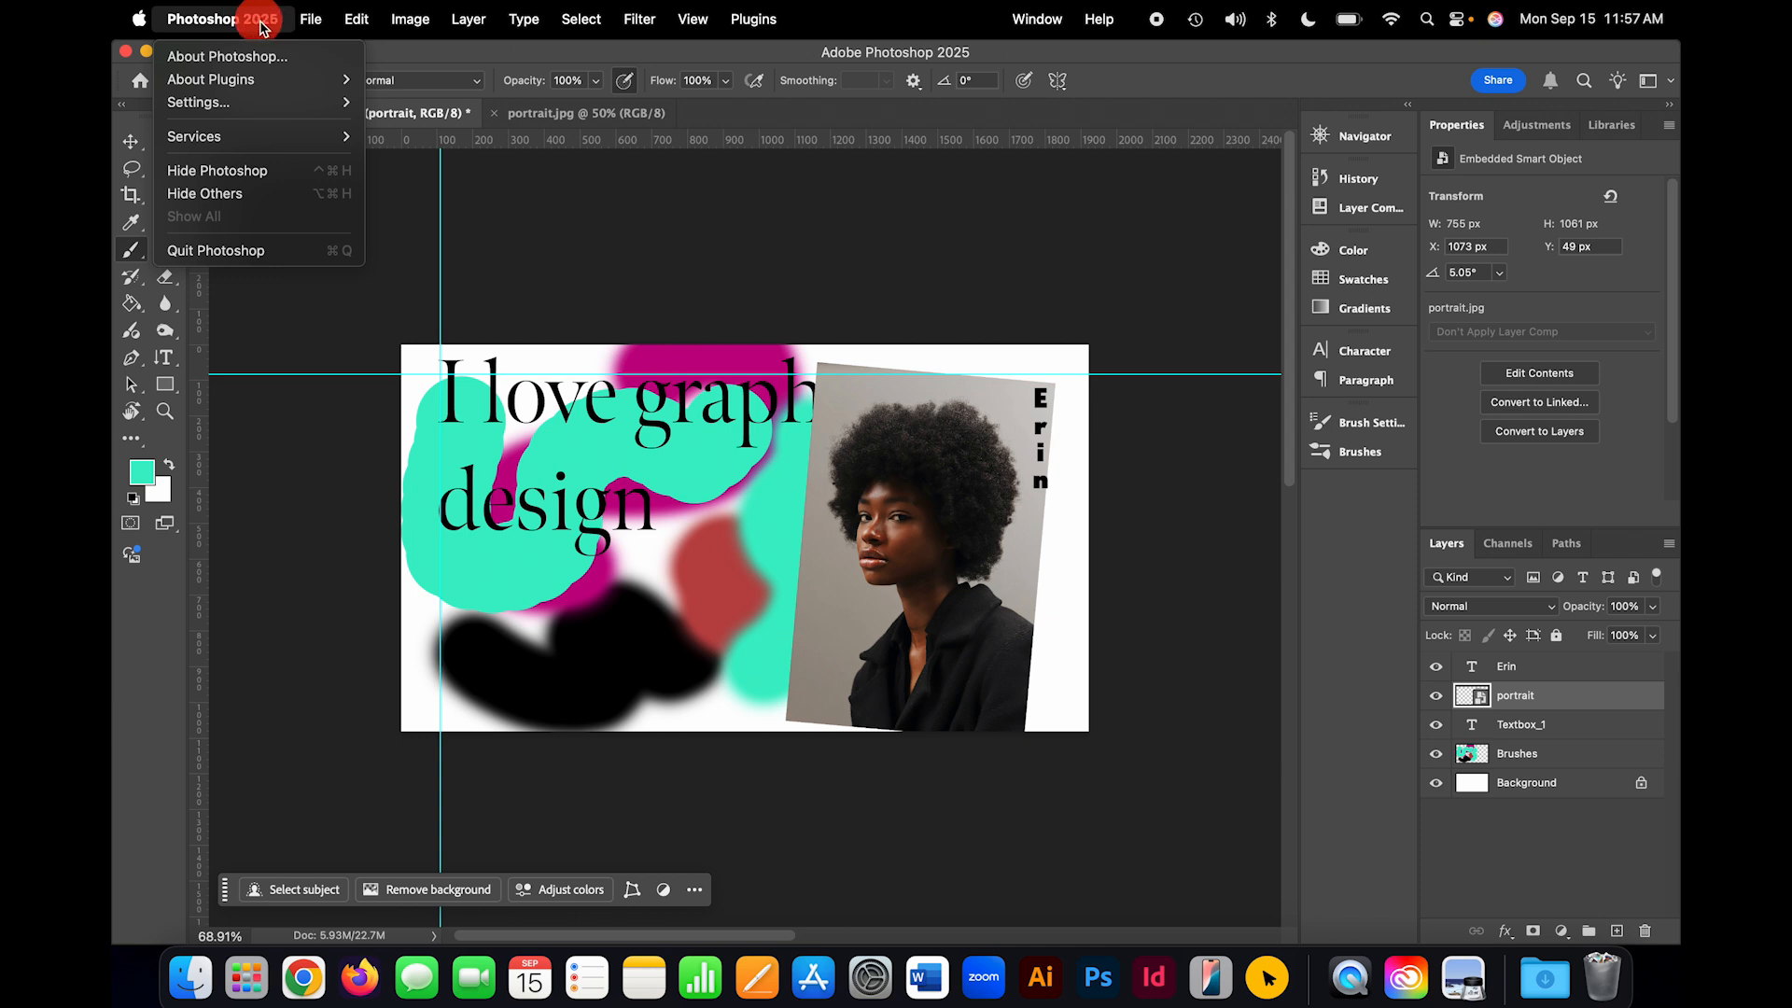
mouse_move(269, 114)
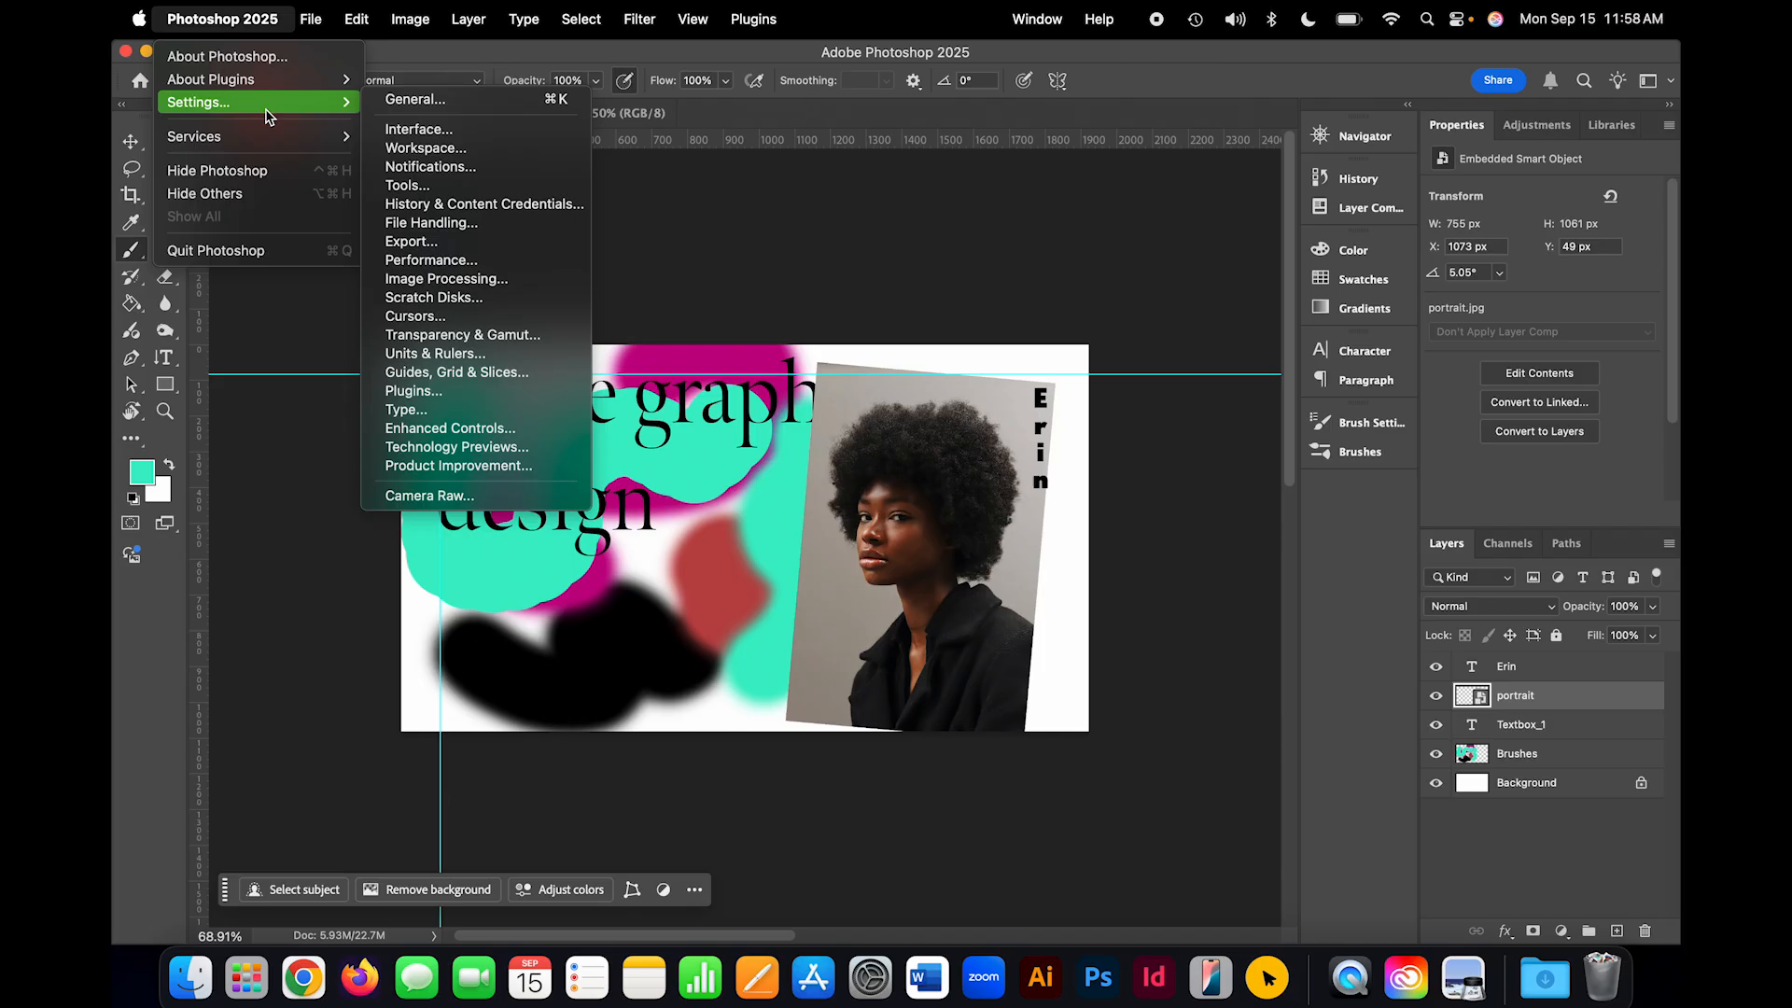
click(432, 102)
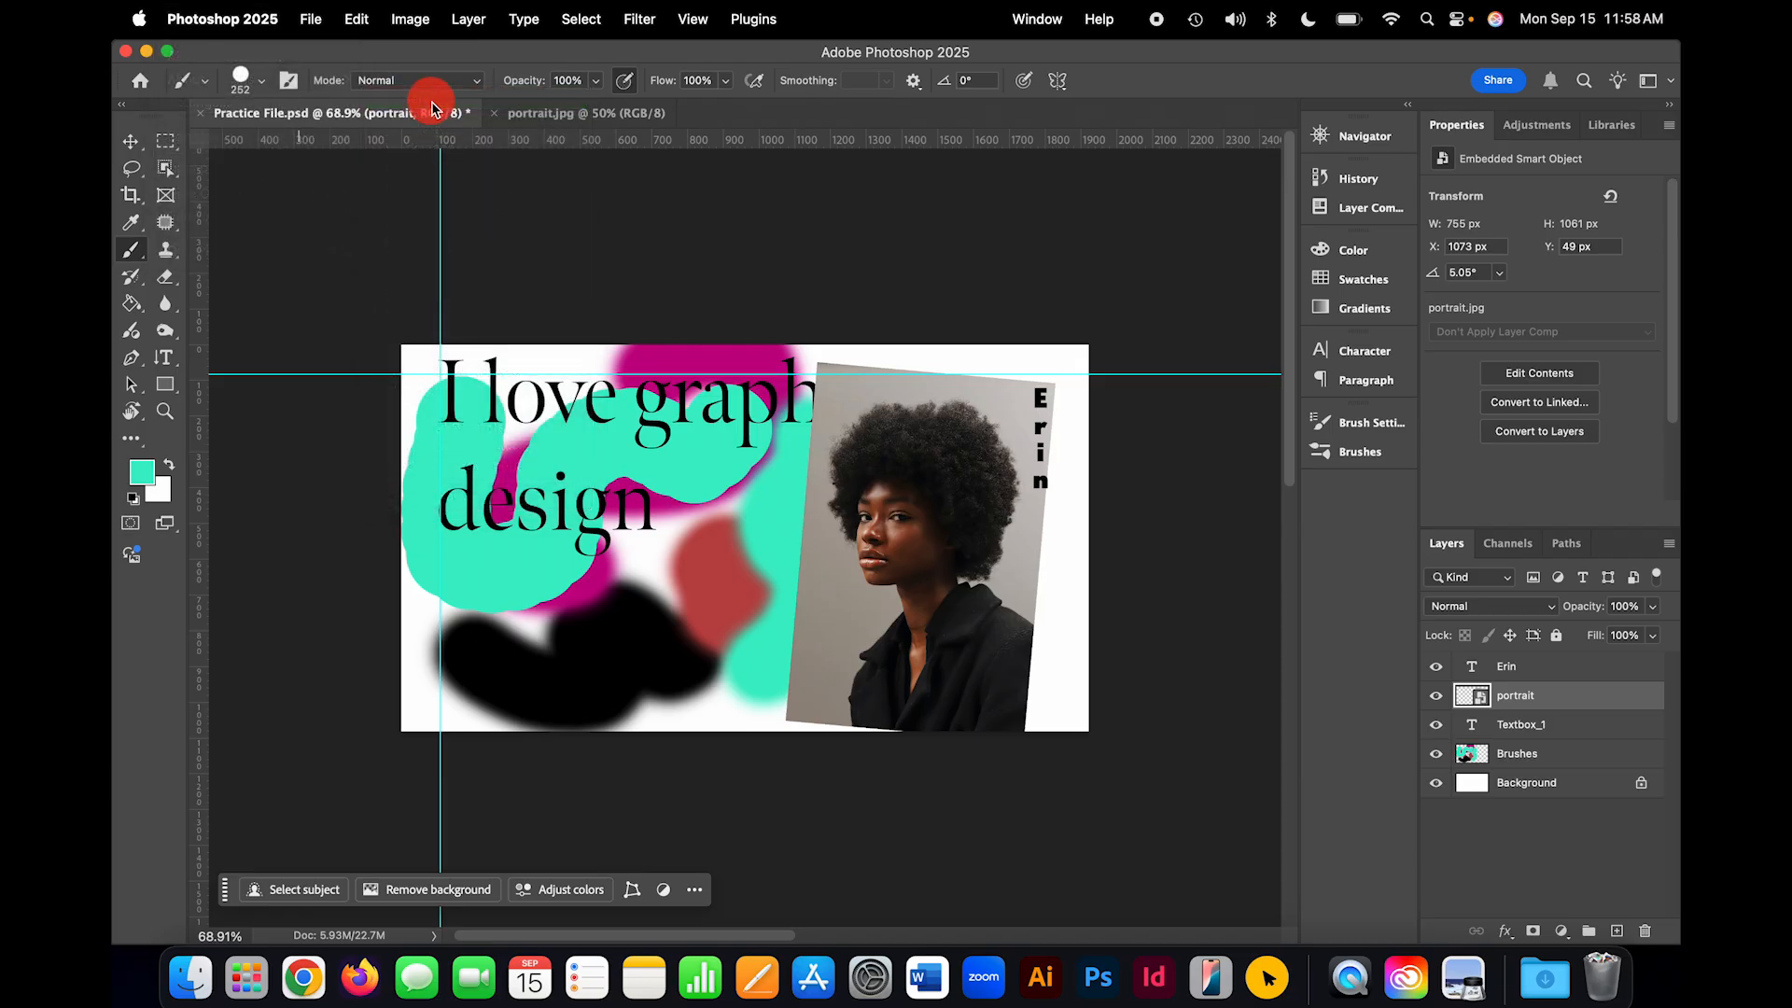
key(i)
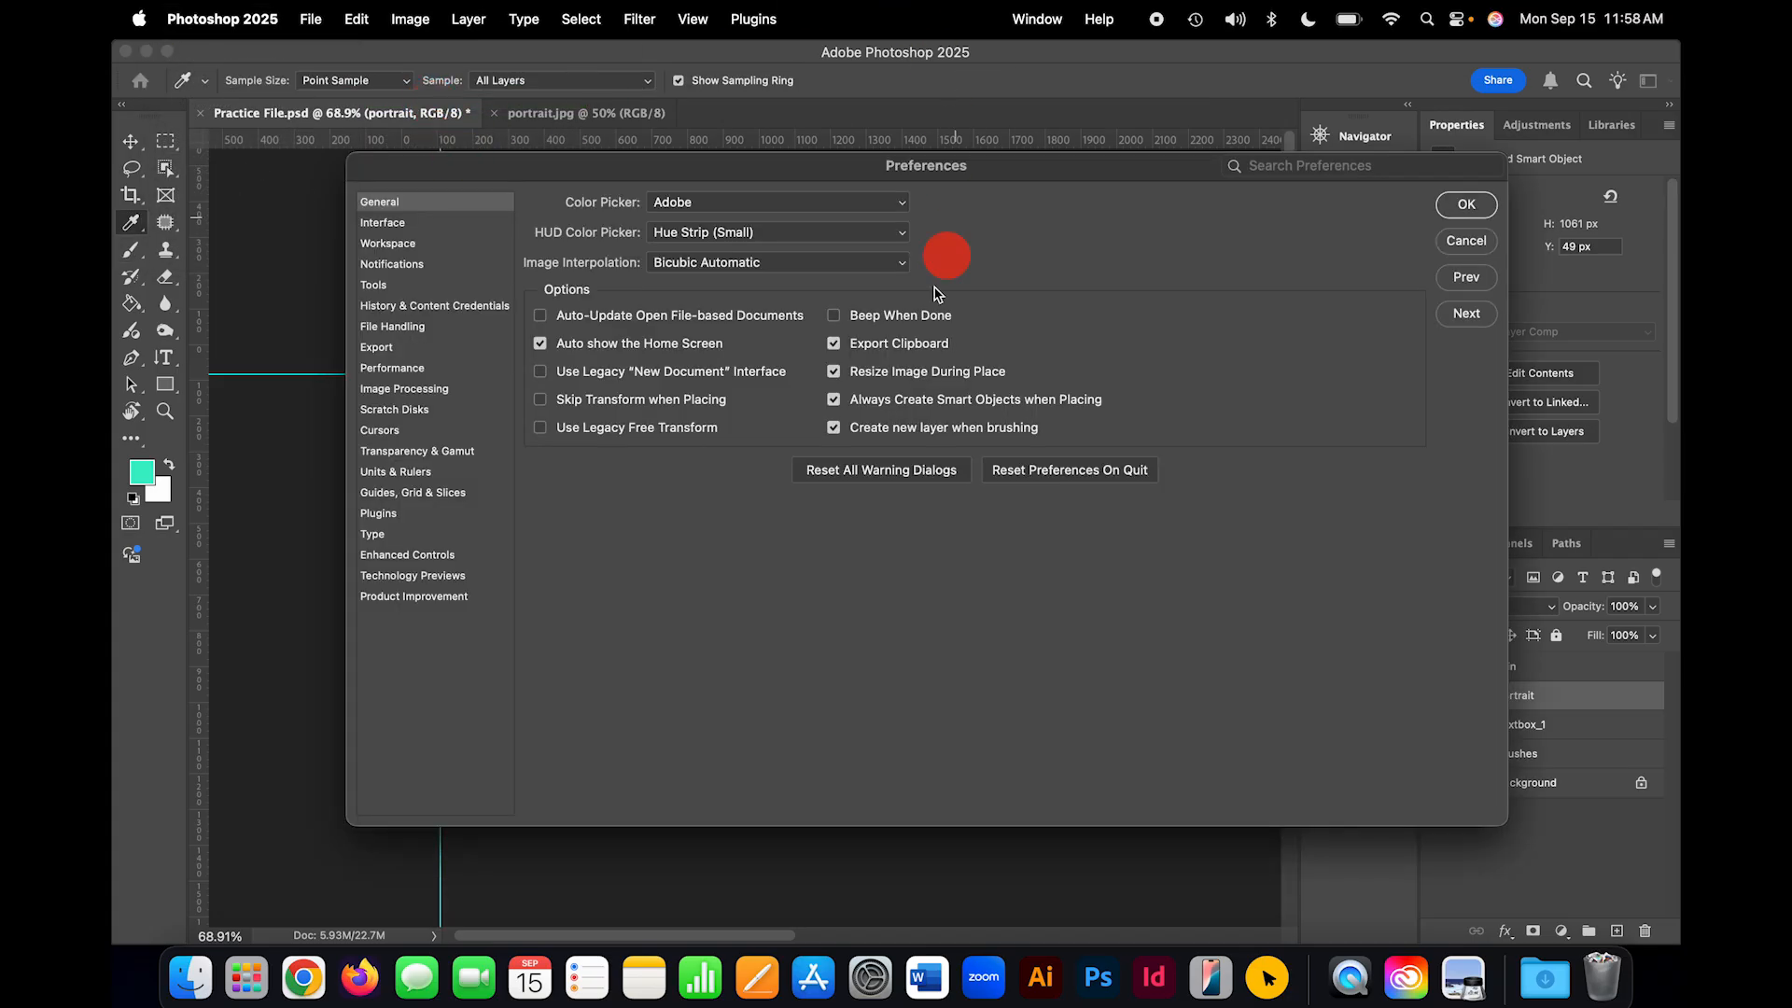
Step: Look through the Interface, Workspace and Notifications preferences and return to the General preferences
click(420, 222)
click(411, 244)
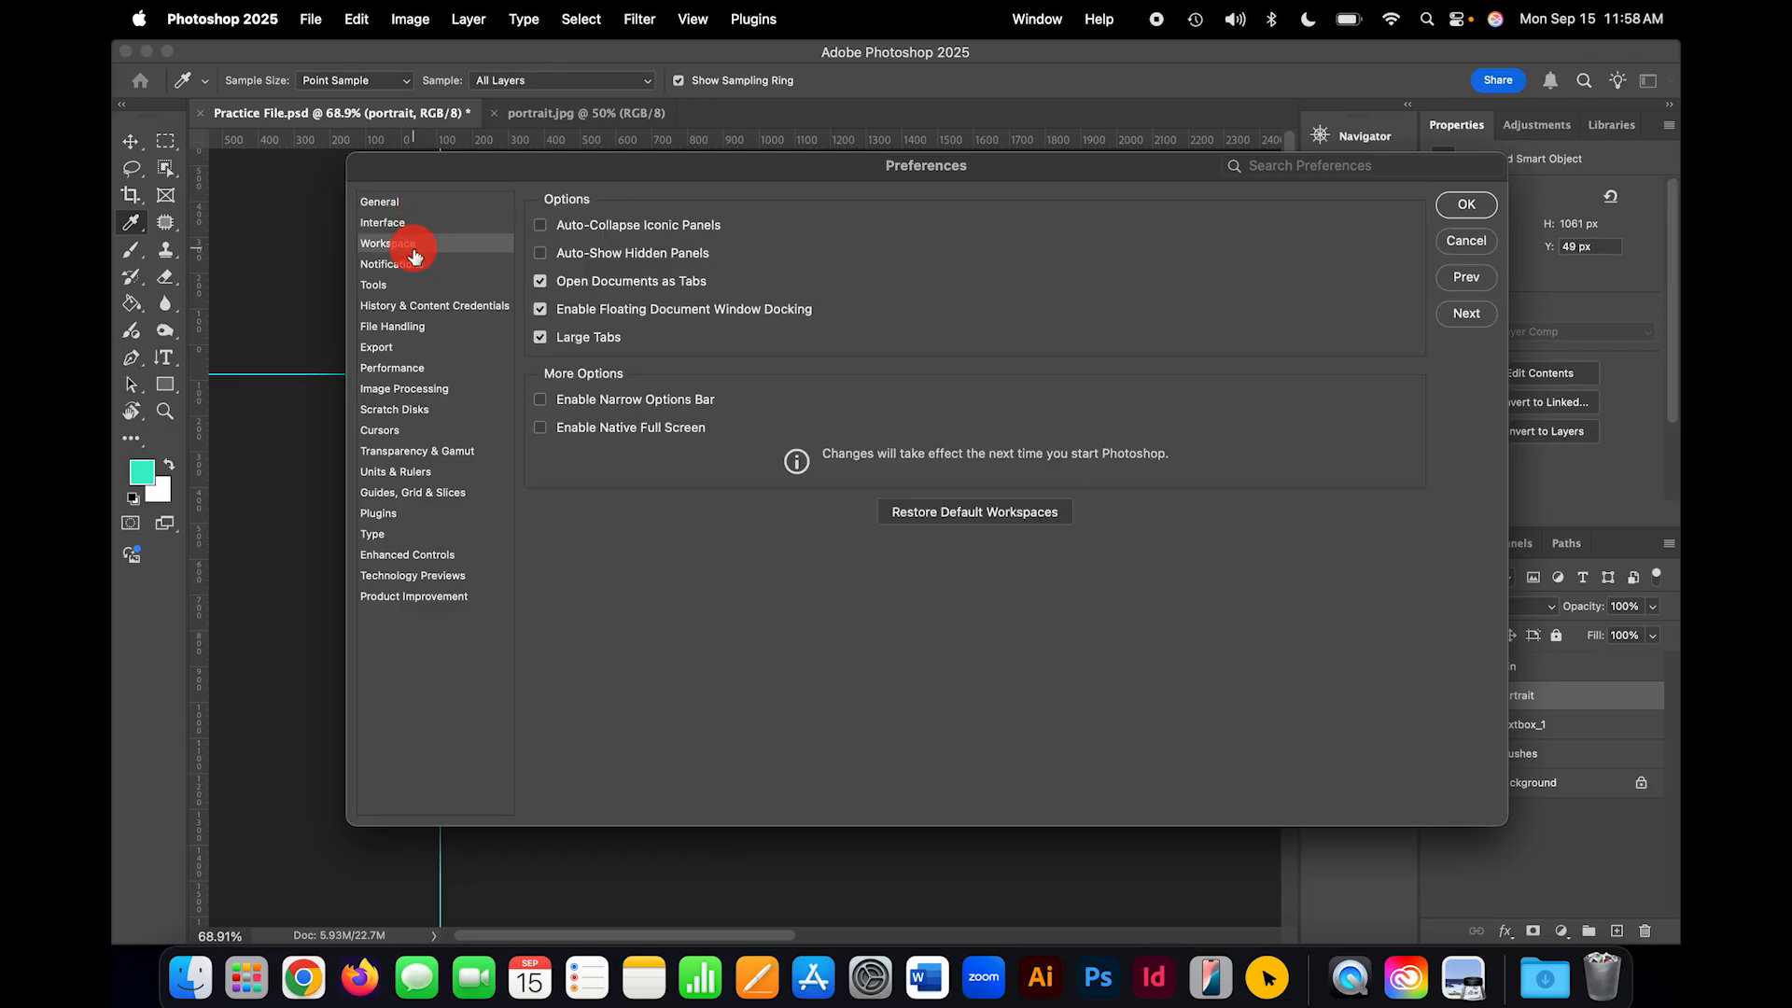
click(408, 268)
click(395, 203)
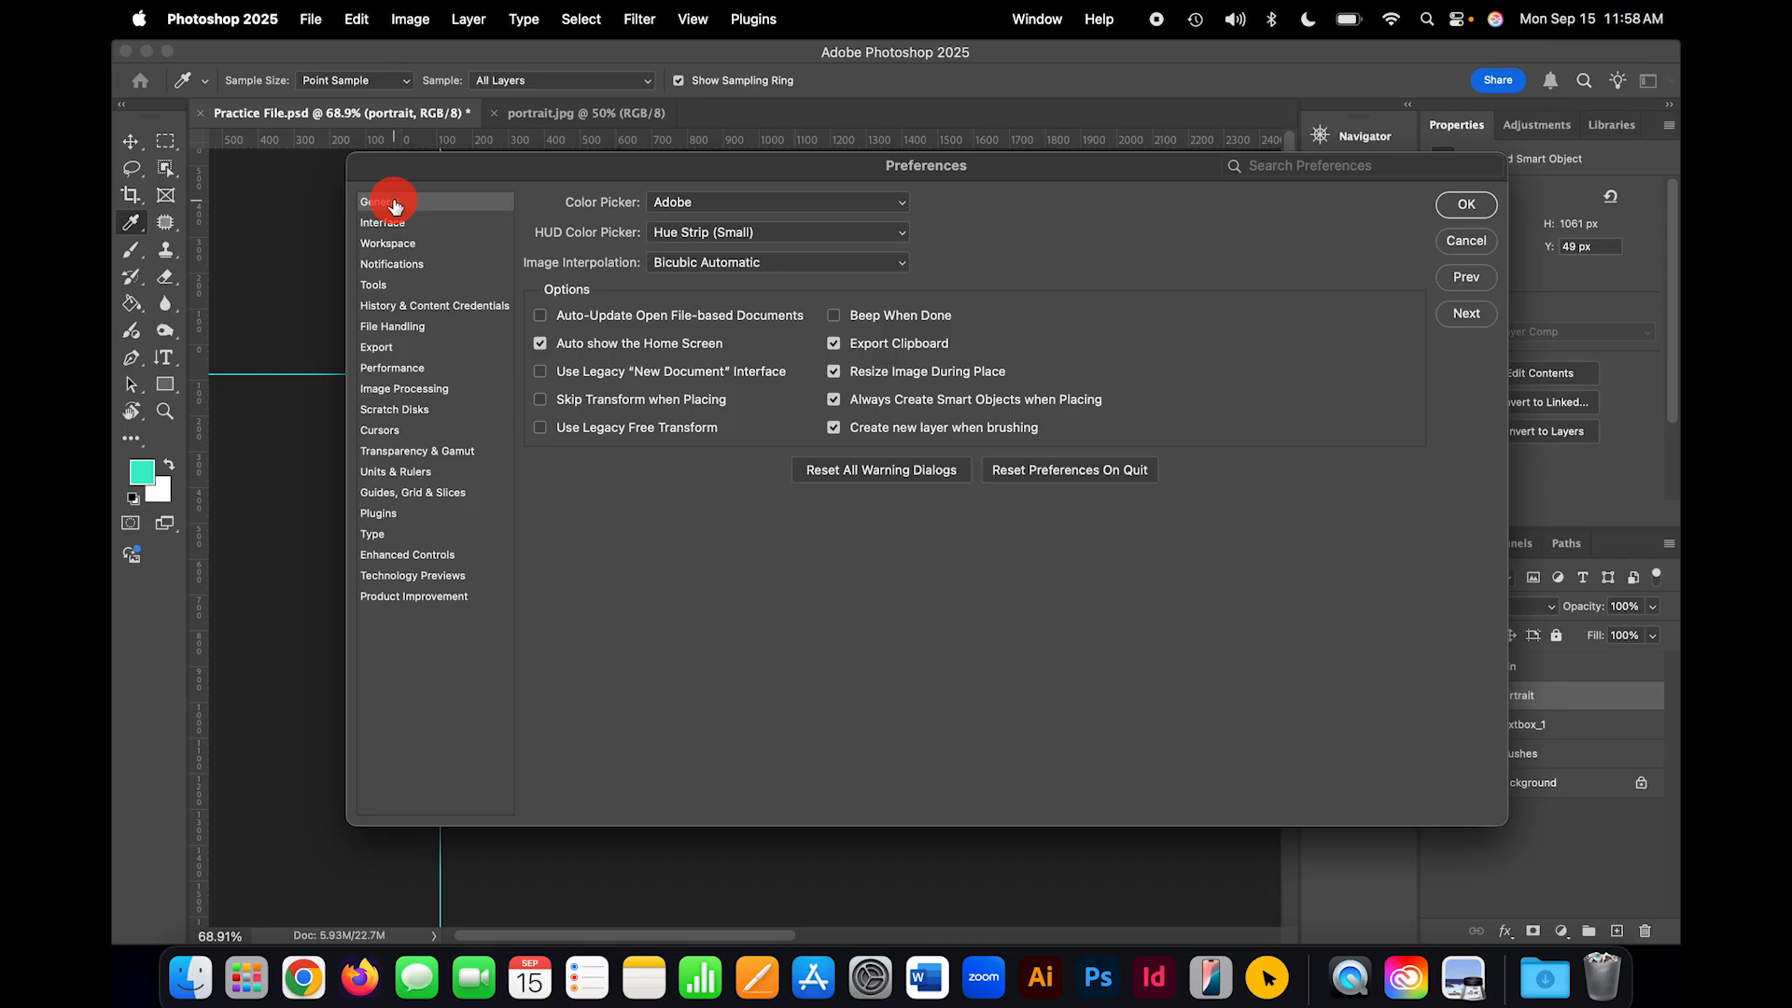
Step: In the Units & Rulers preferences, try inches and centimeters as the ruler units, and set them back to pixels
click(434, 474)
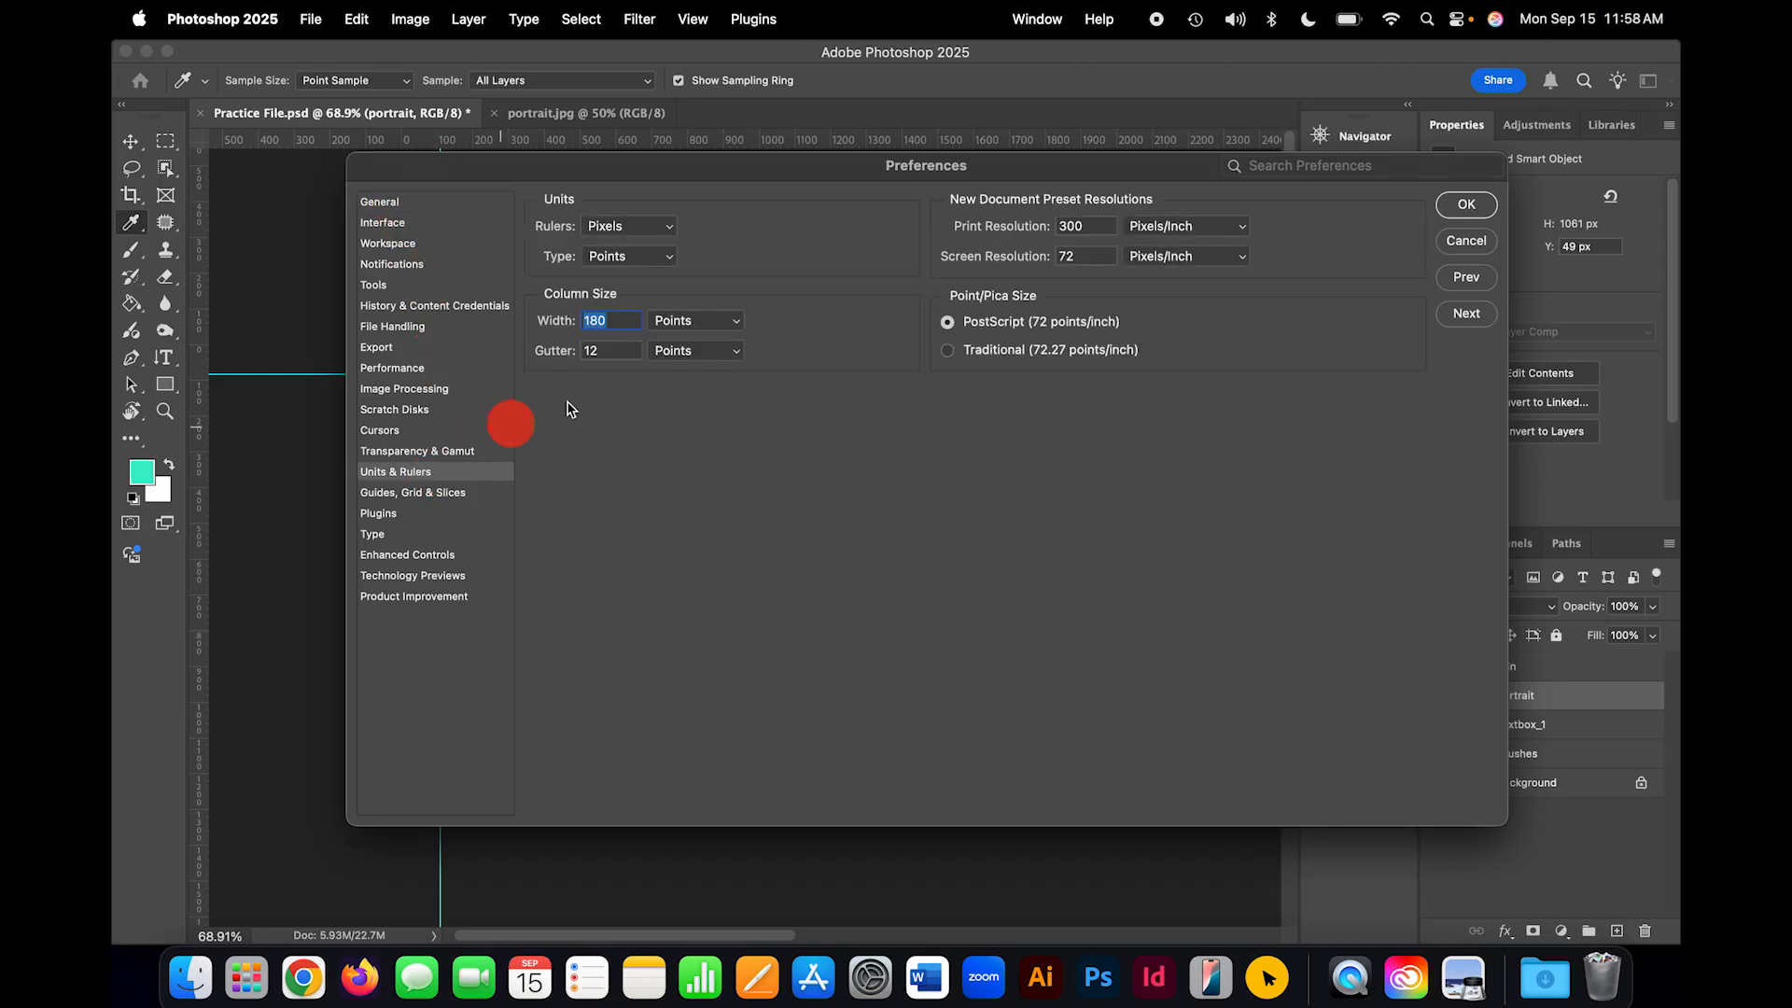
click(671, 234)
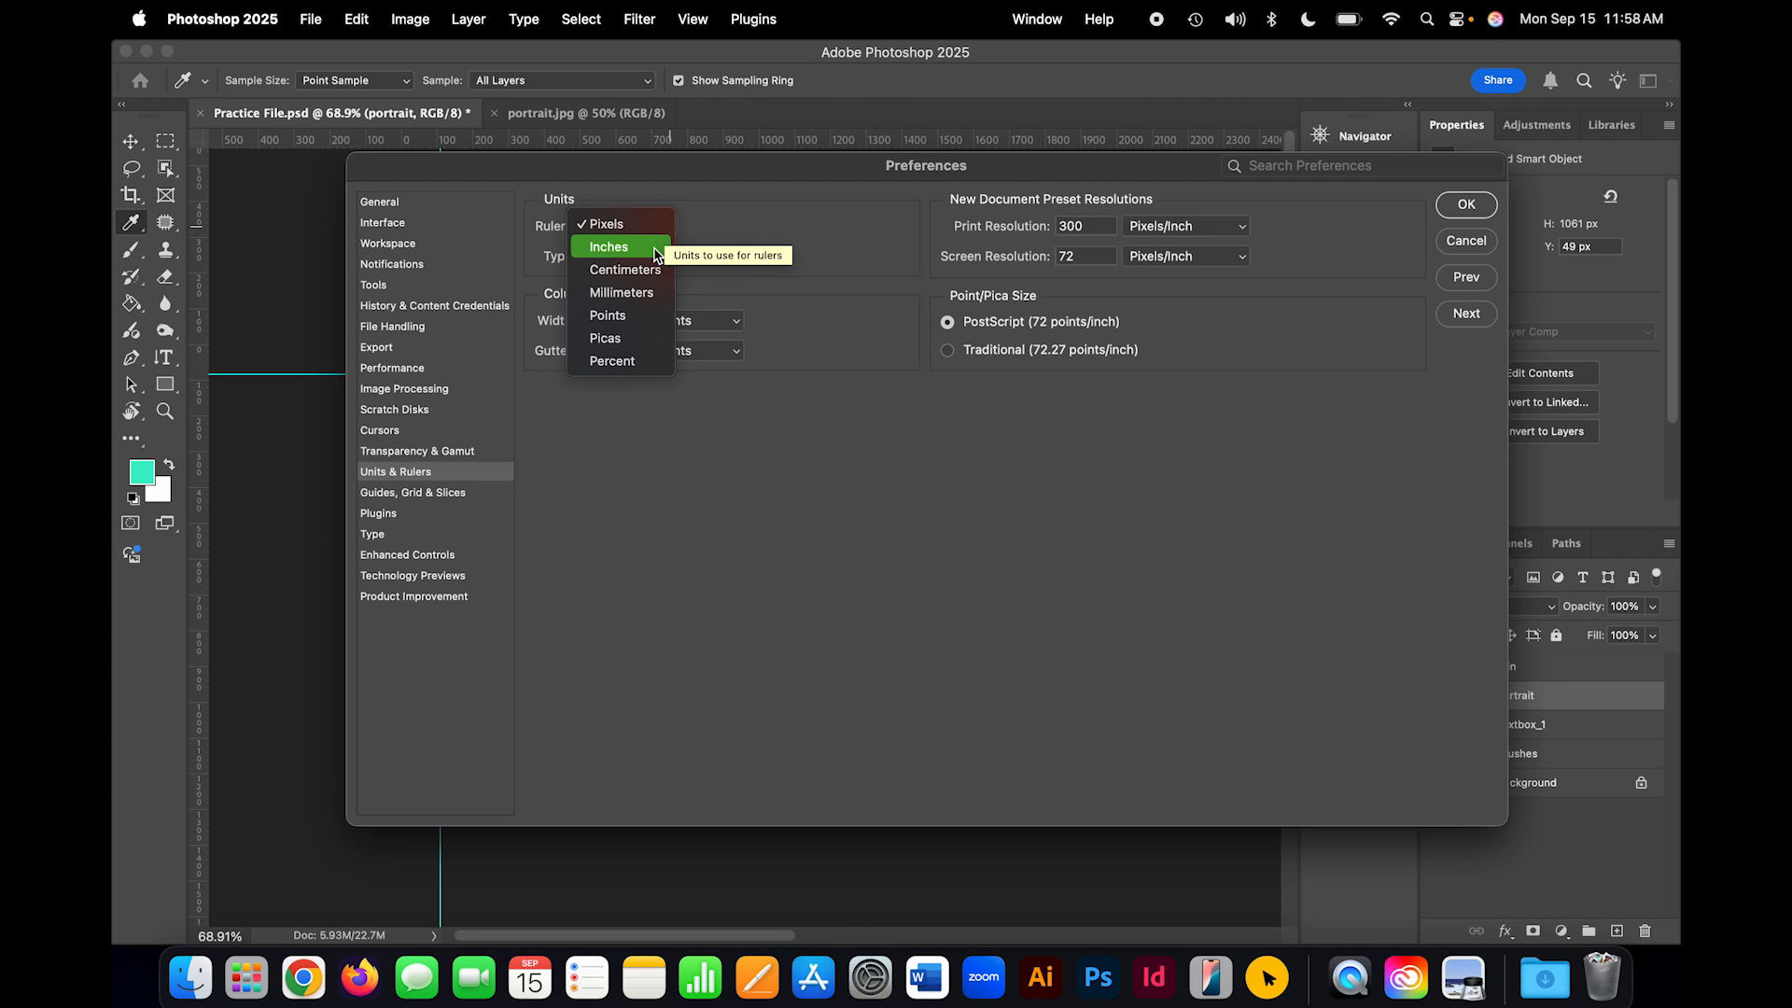
click(657, 246)
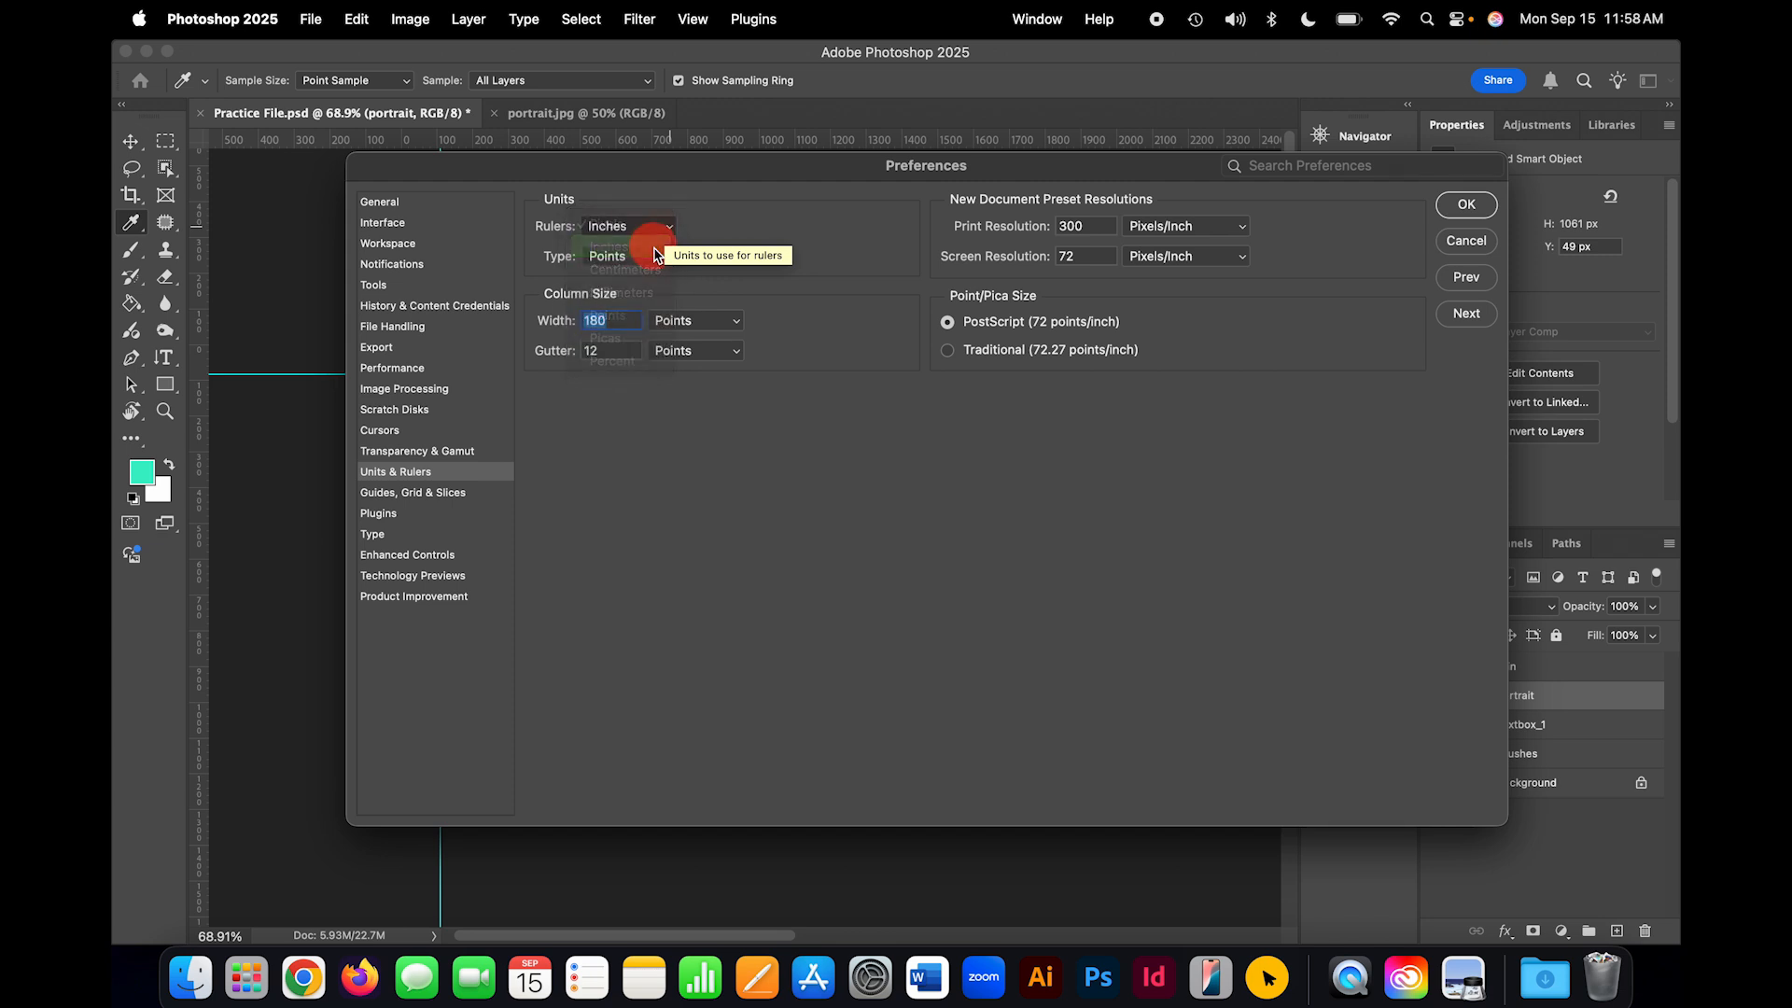
drag(644, 241, 678, 250)
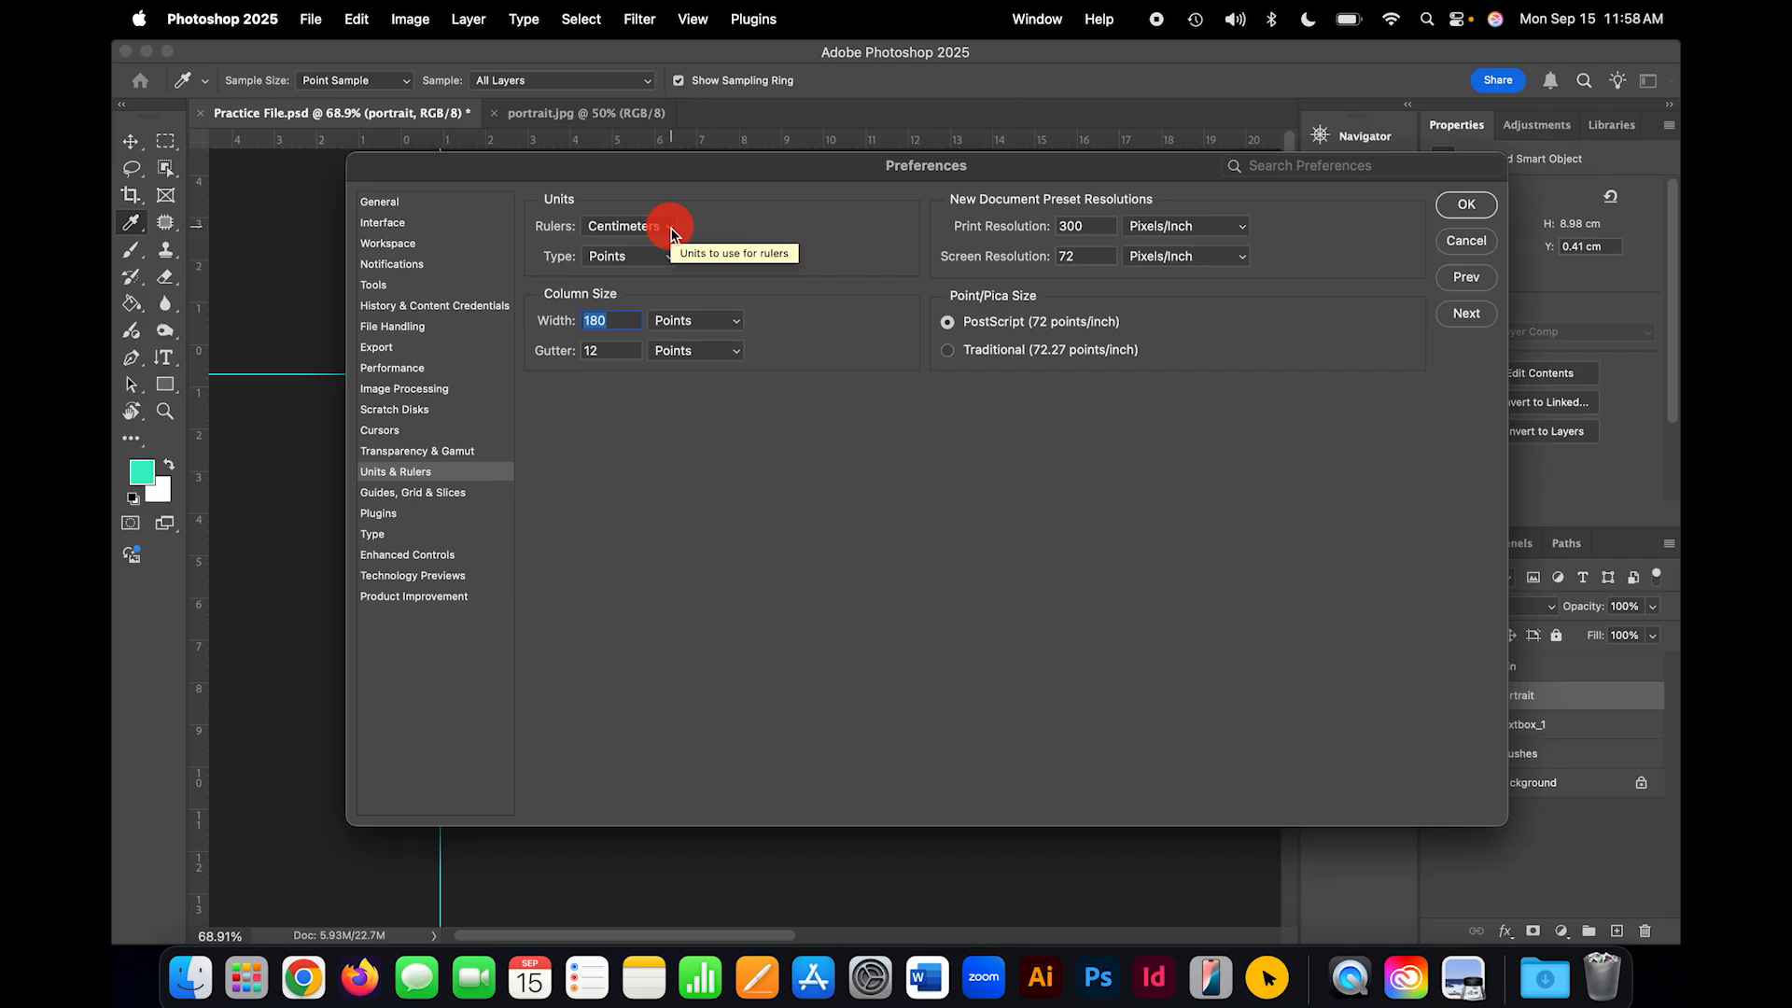
click(670, 231)
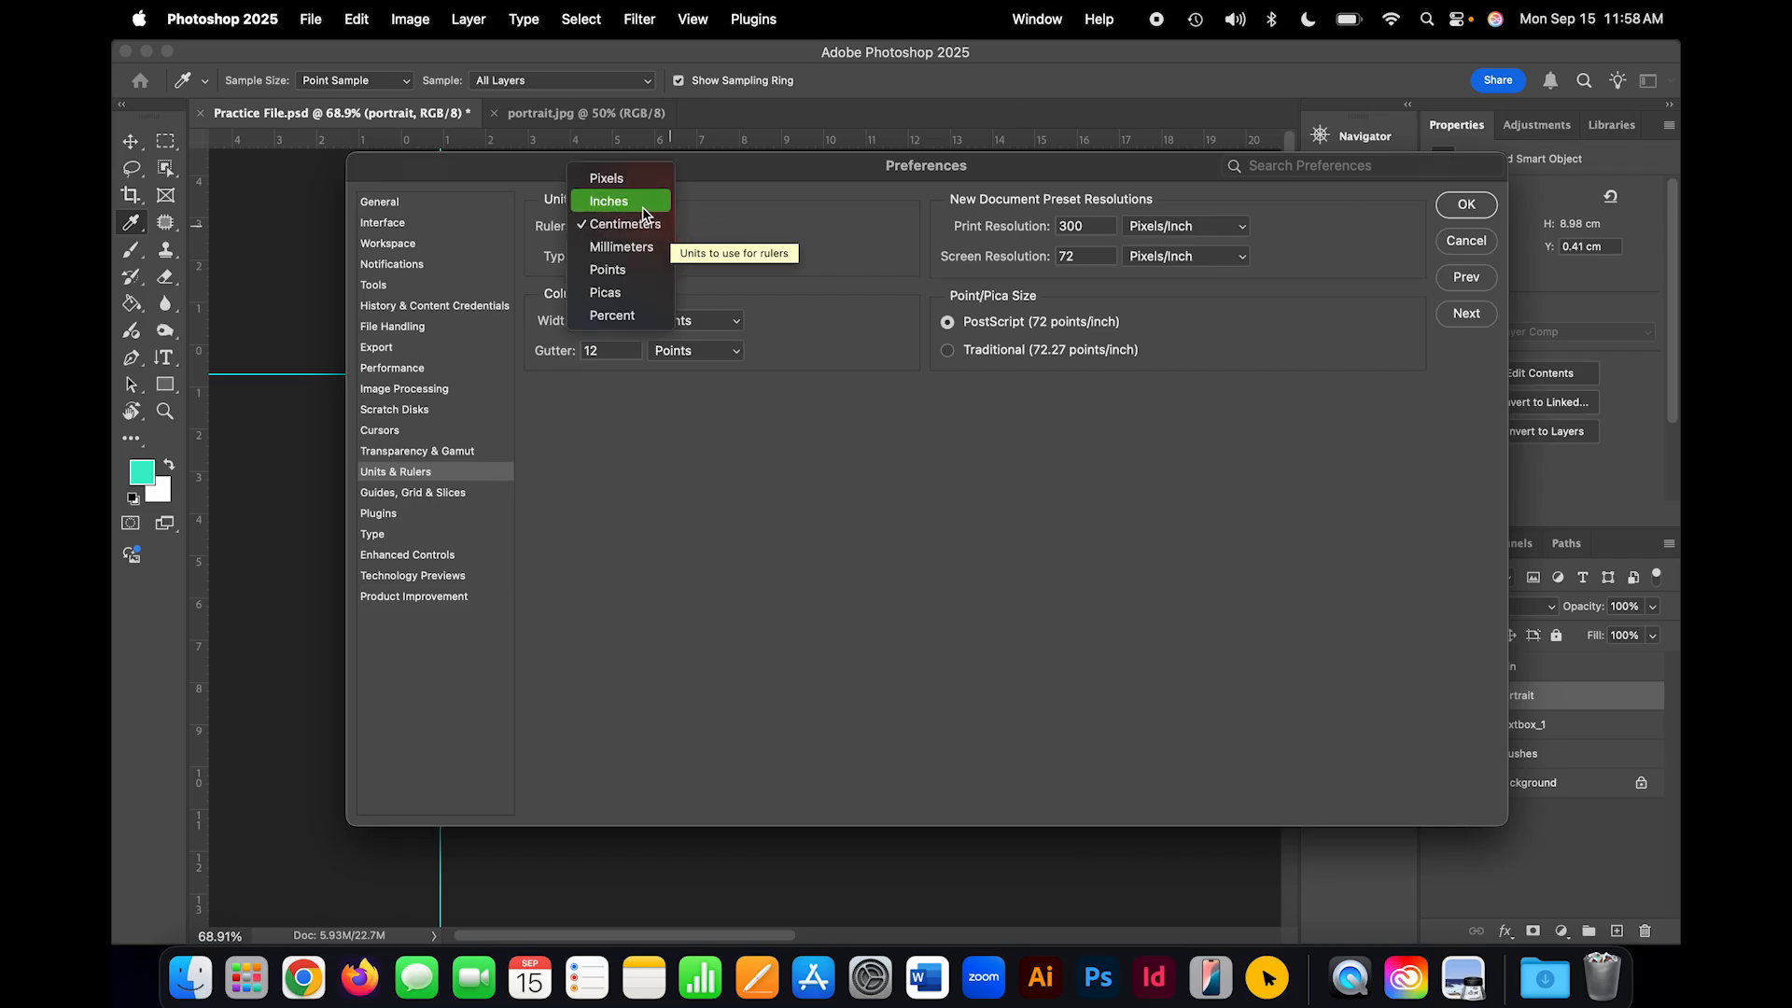
click(643, 210)
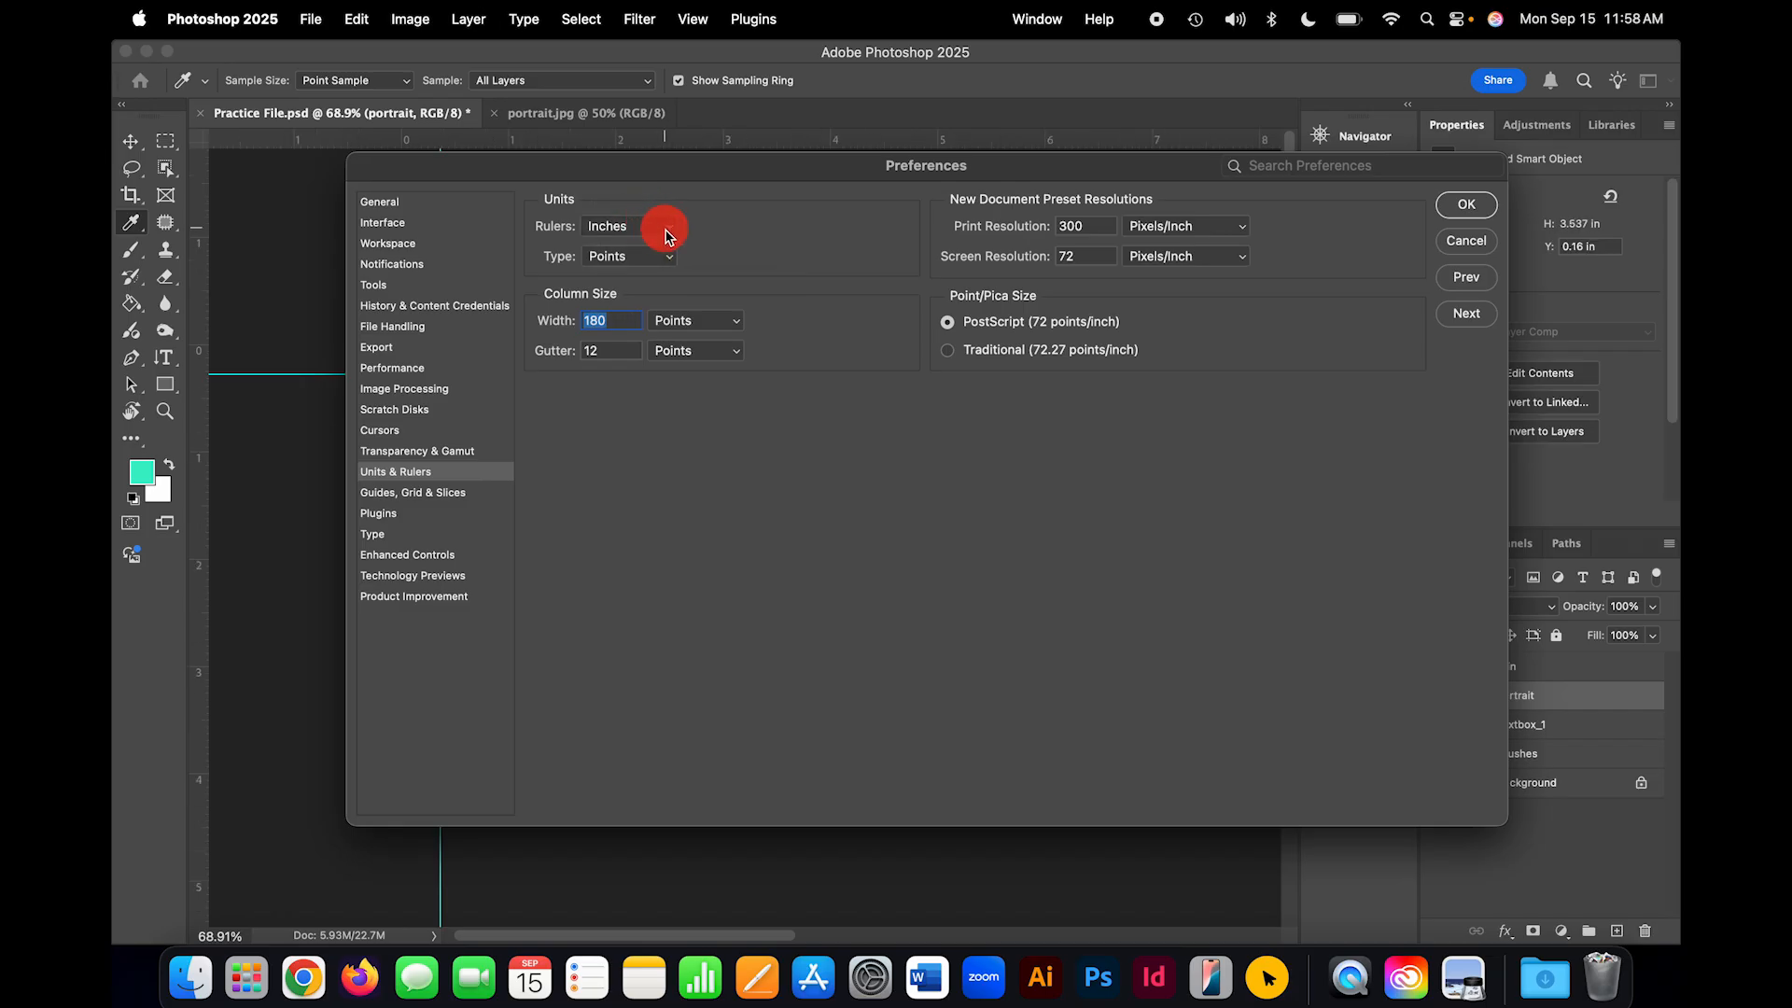
click(670, 235)
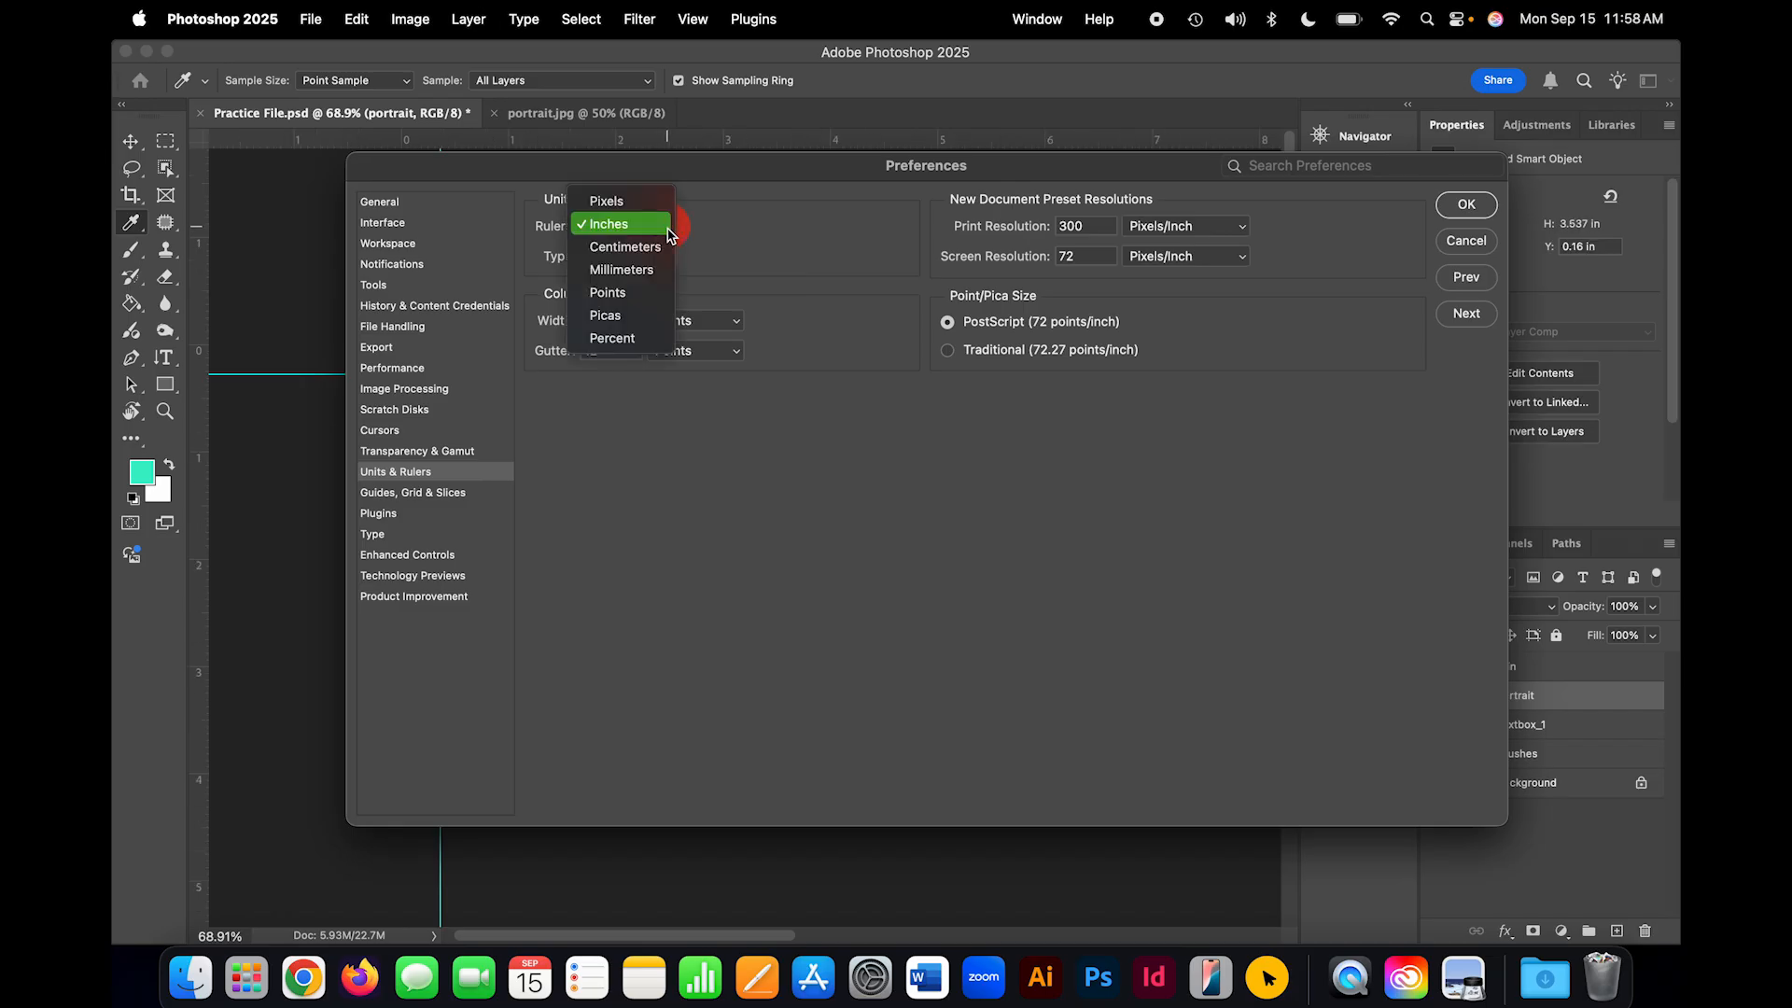
click(612, 205)
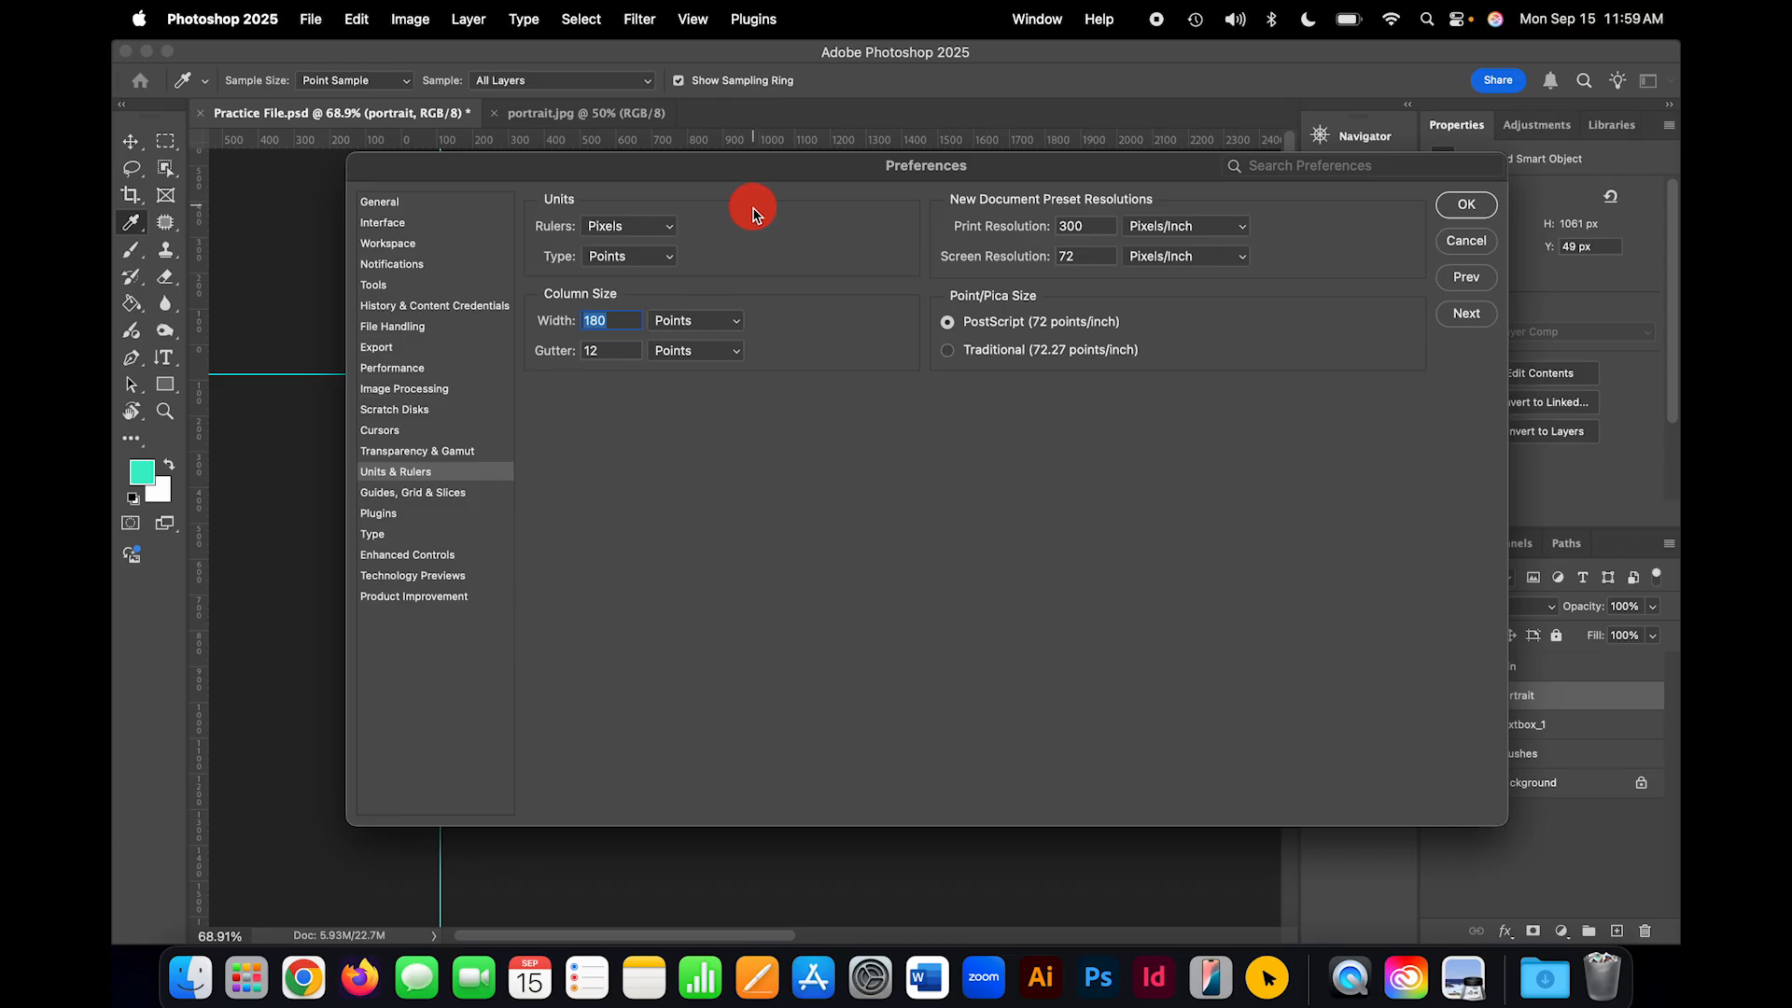
Step: In the Interface preferences, try the different color themes and set the darkest one
click(404, 224)
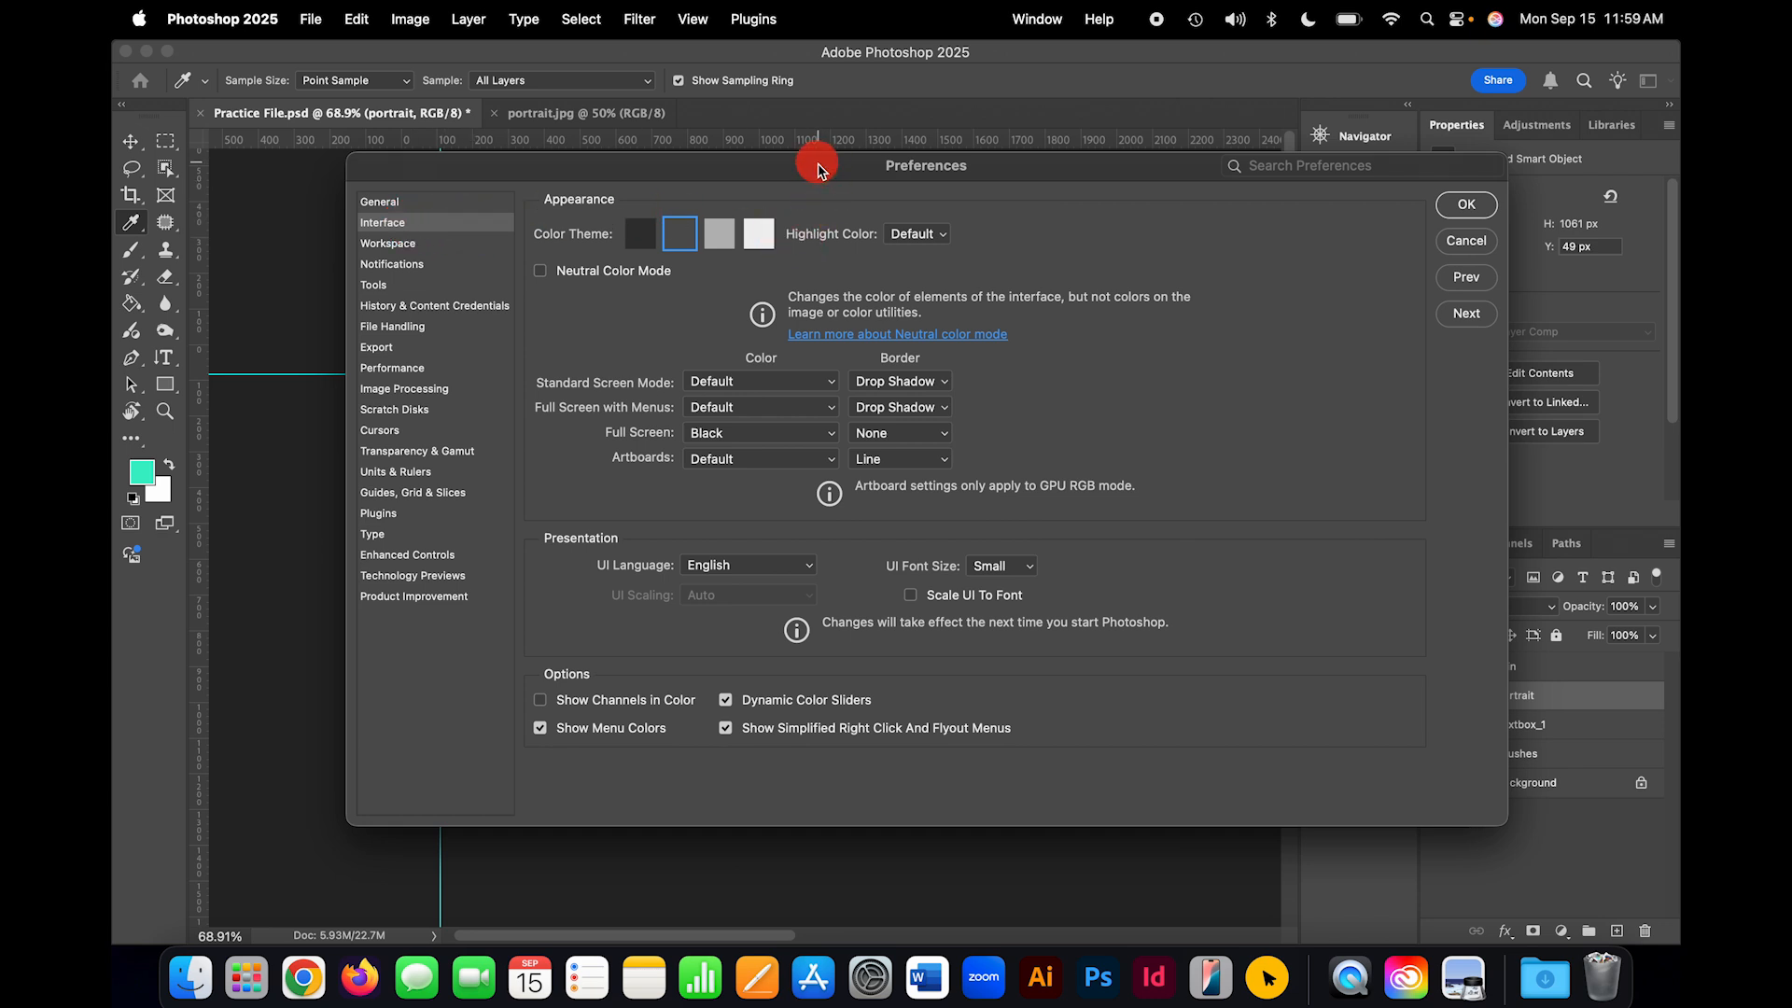
drag(816, 160, 807, 225)
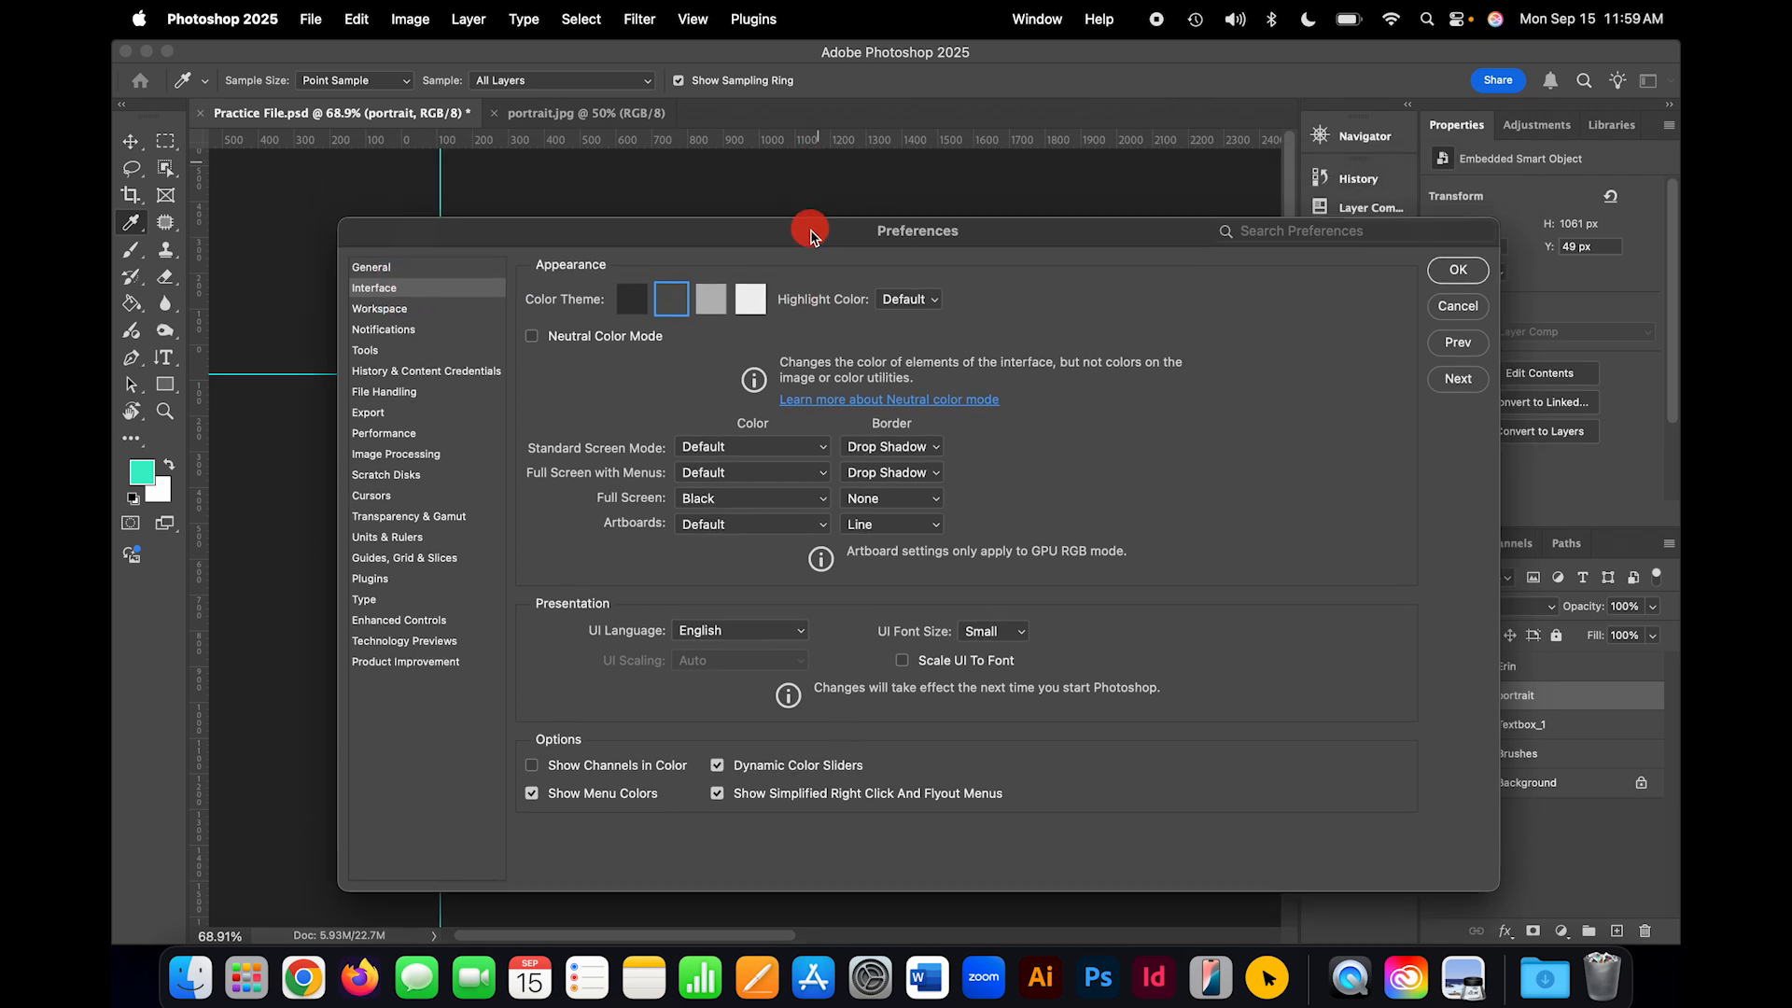
click(630, 300)
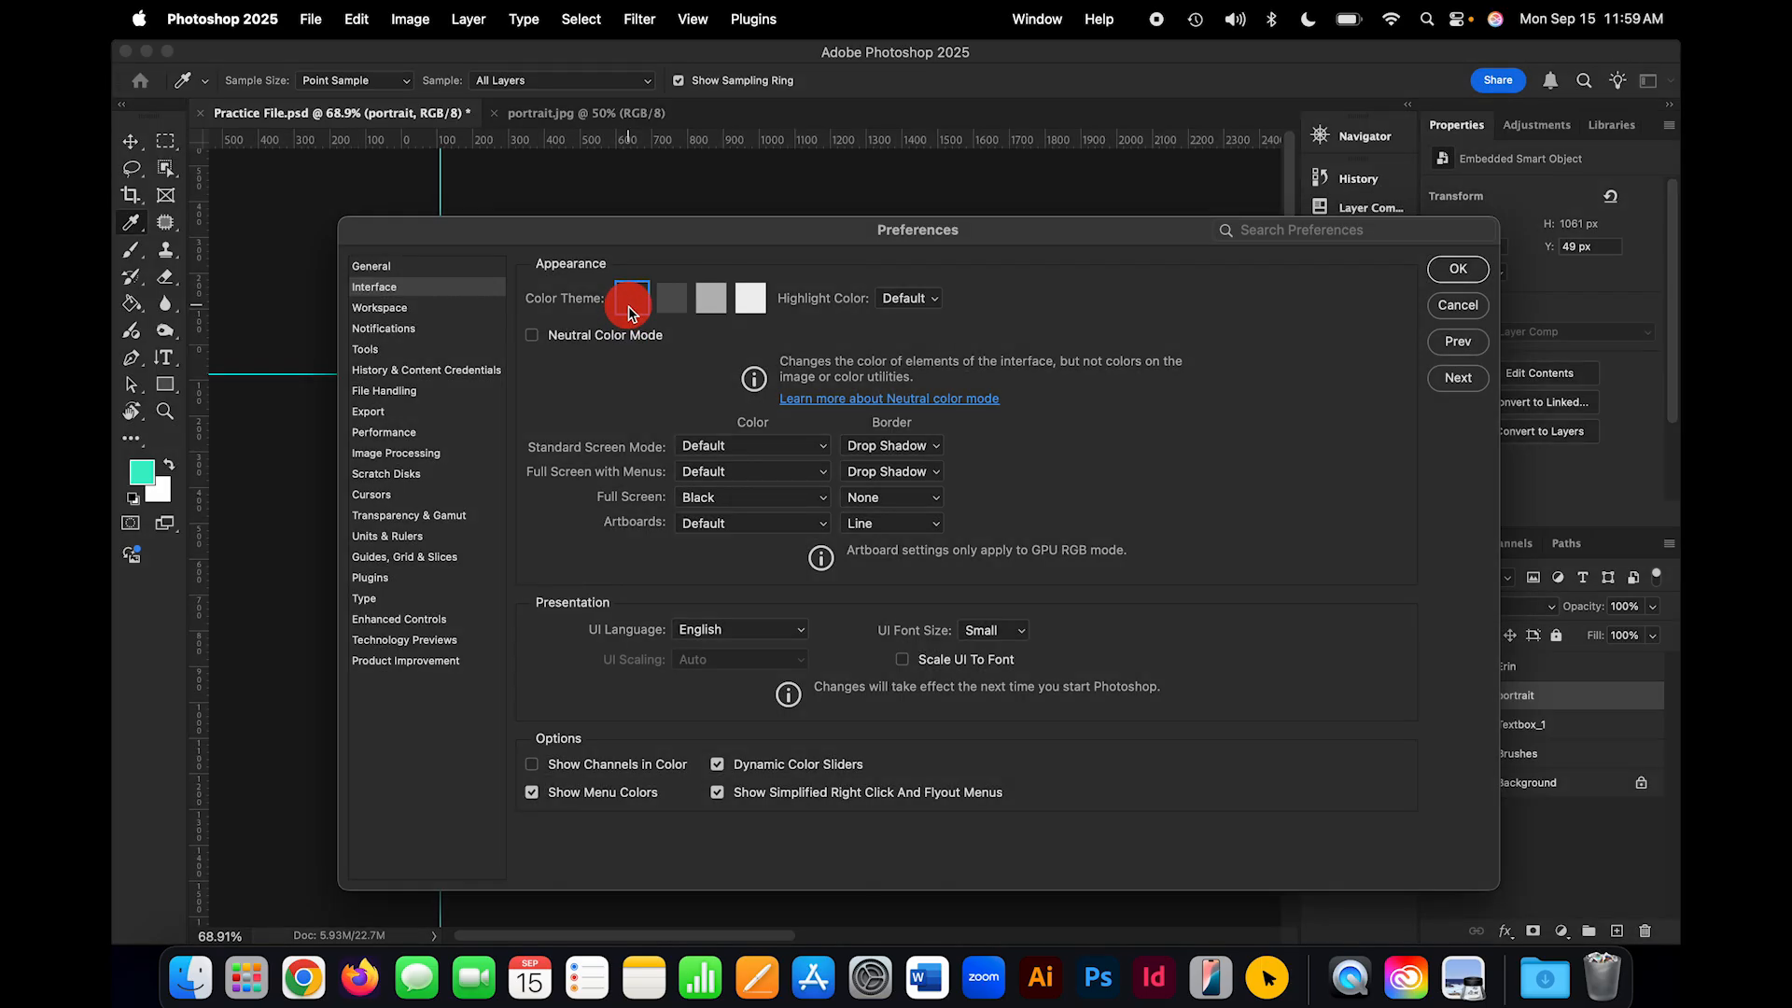
click(713, 299)
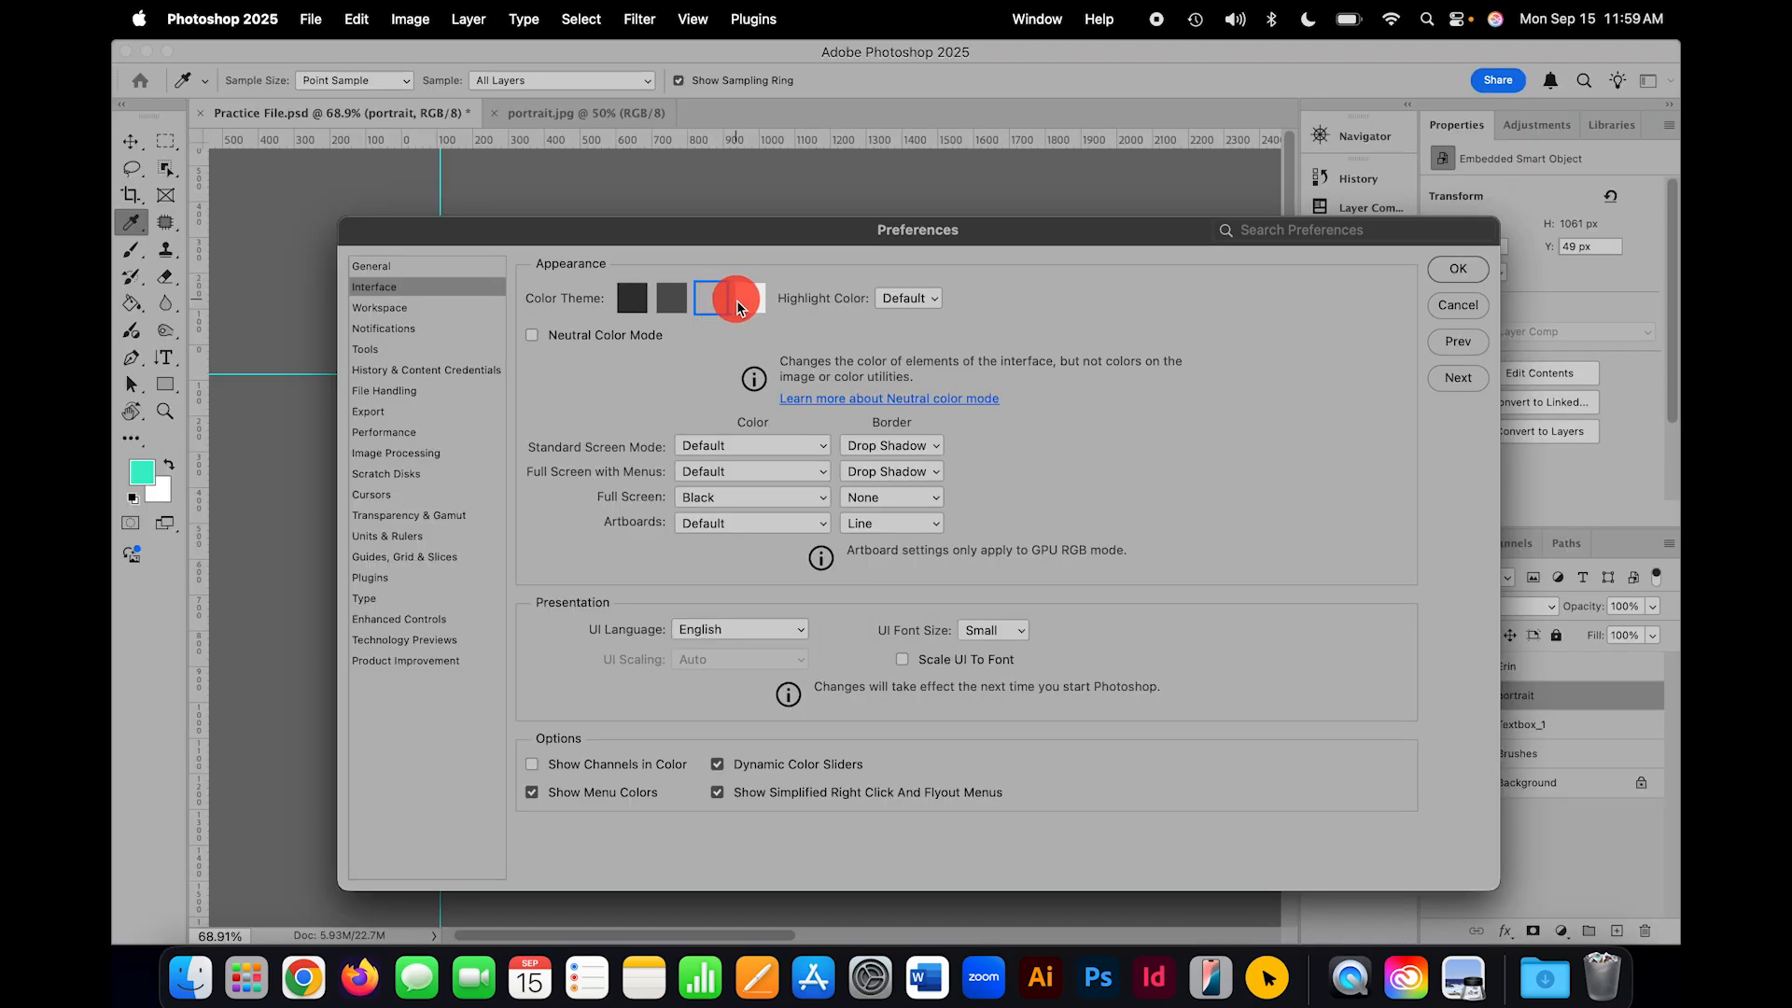
click(743, 300)
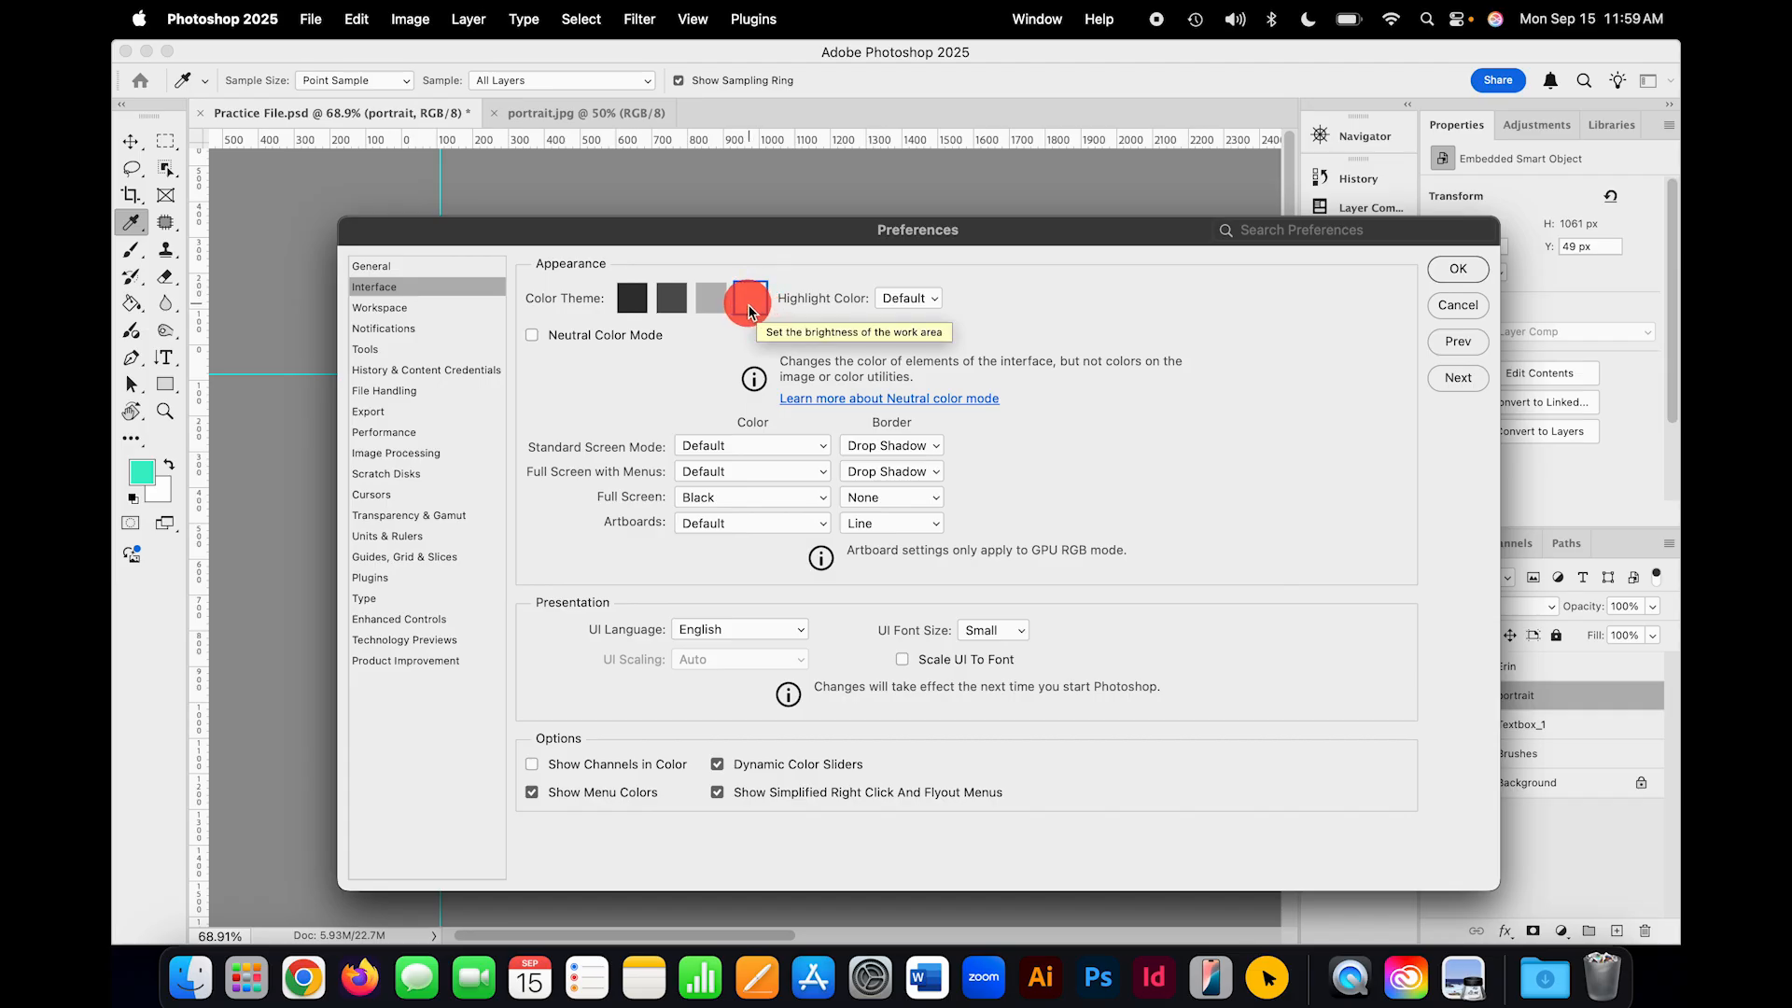
click(712, 299)
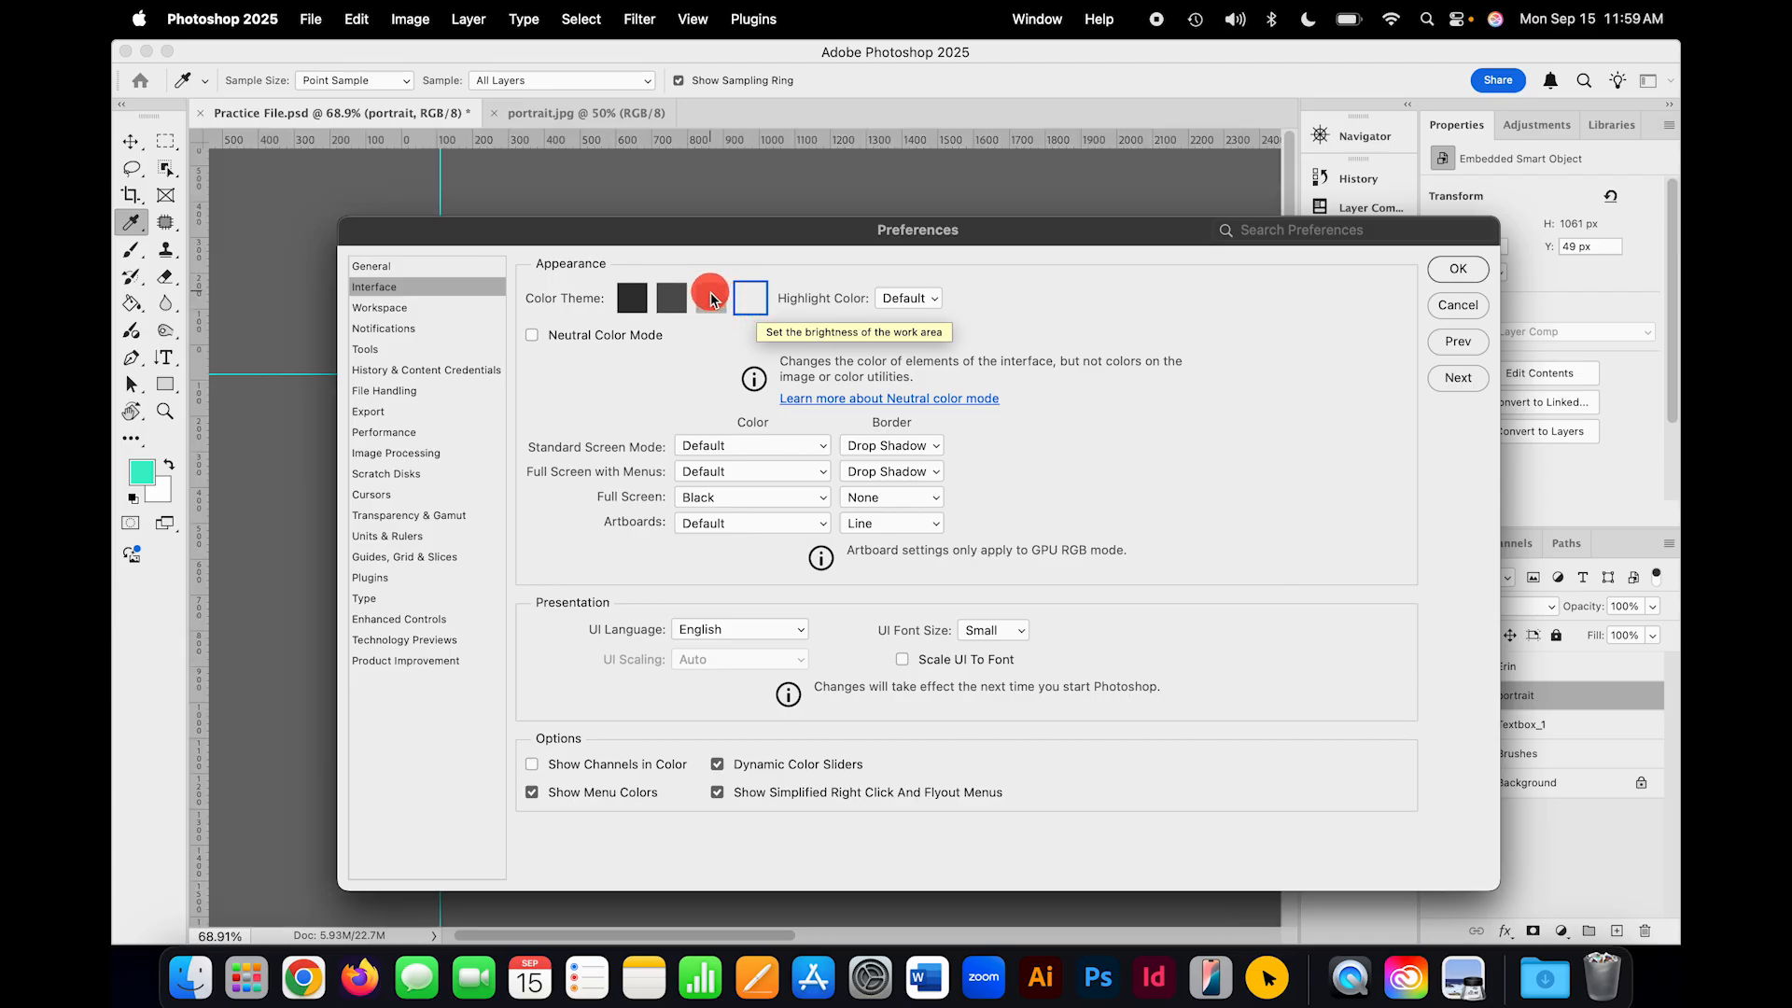
click(673, 301)
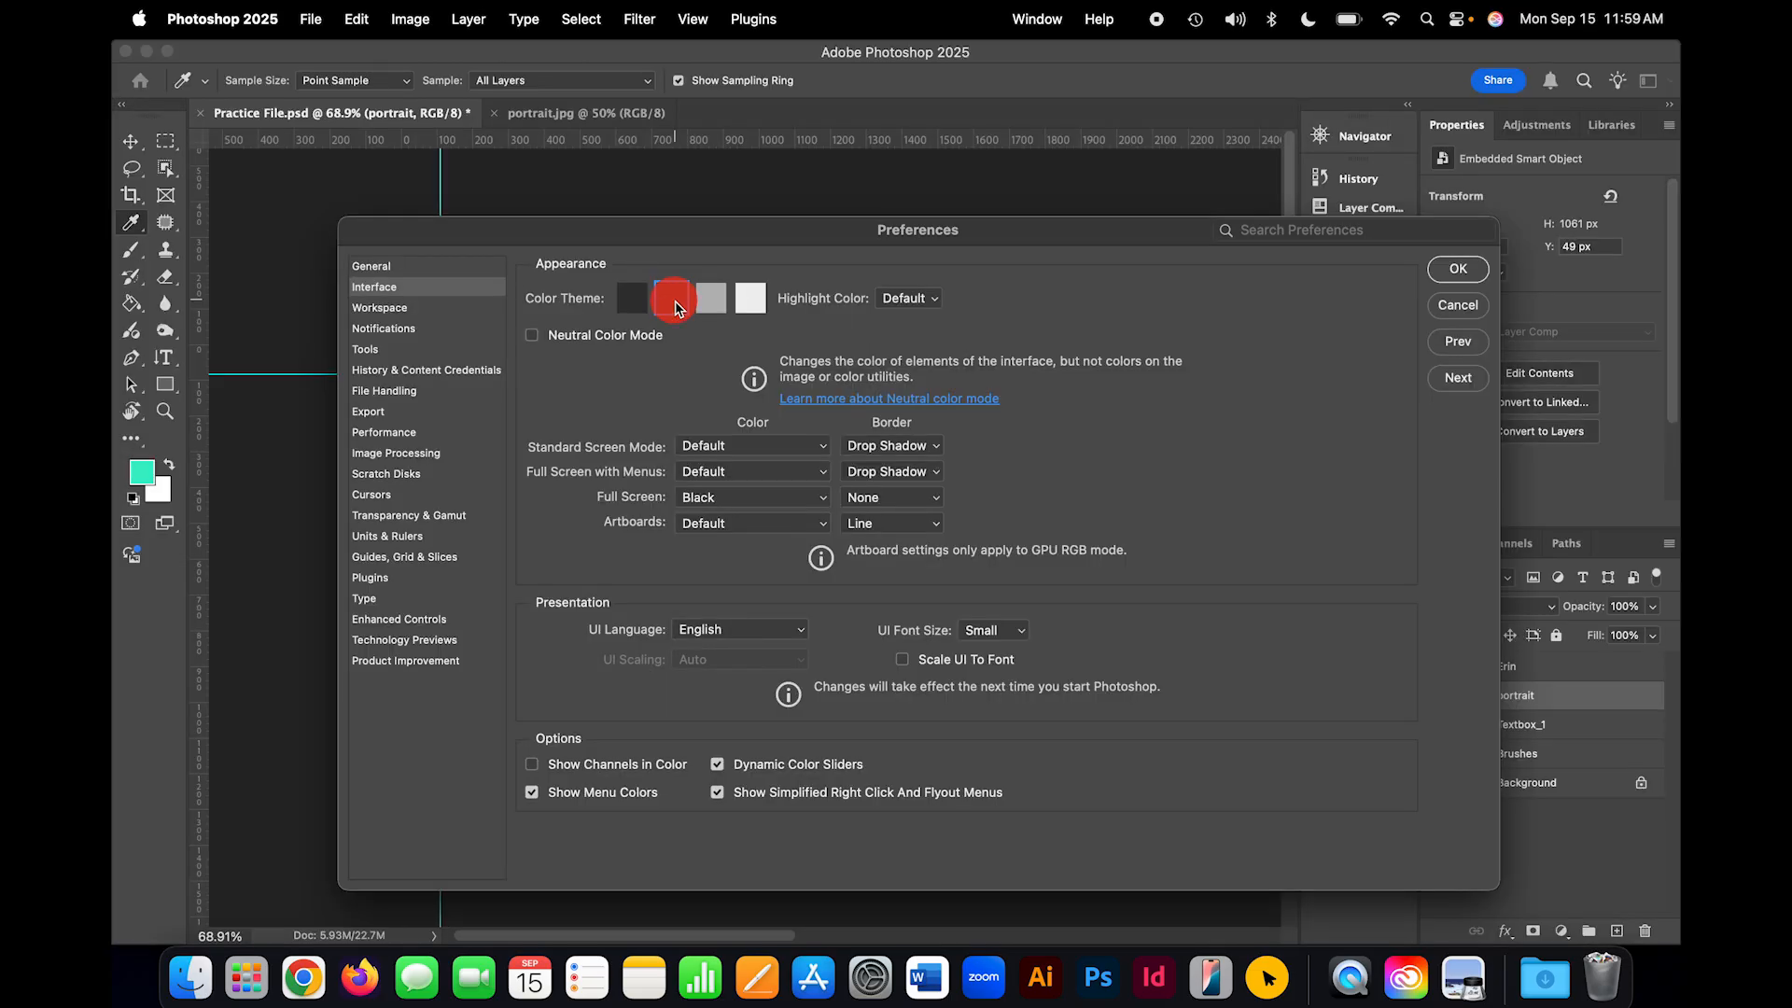
click(635, 308)
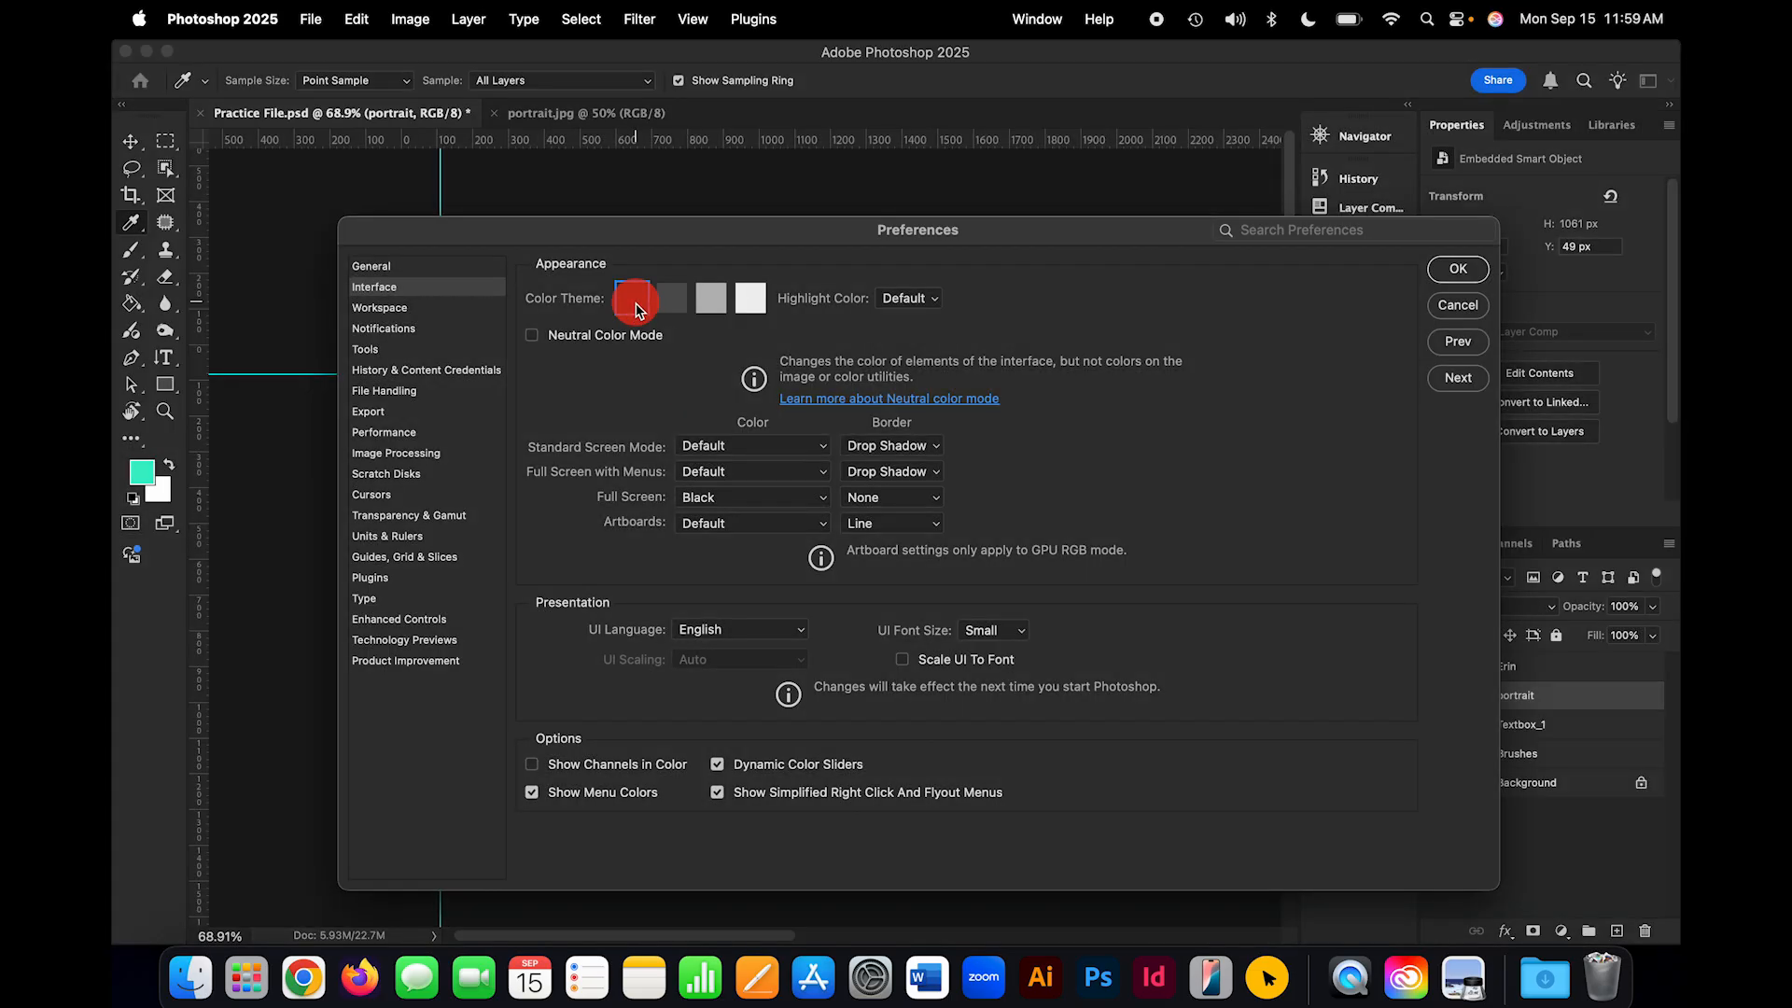
drag(642, 231, 767, 203)
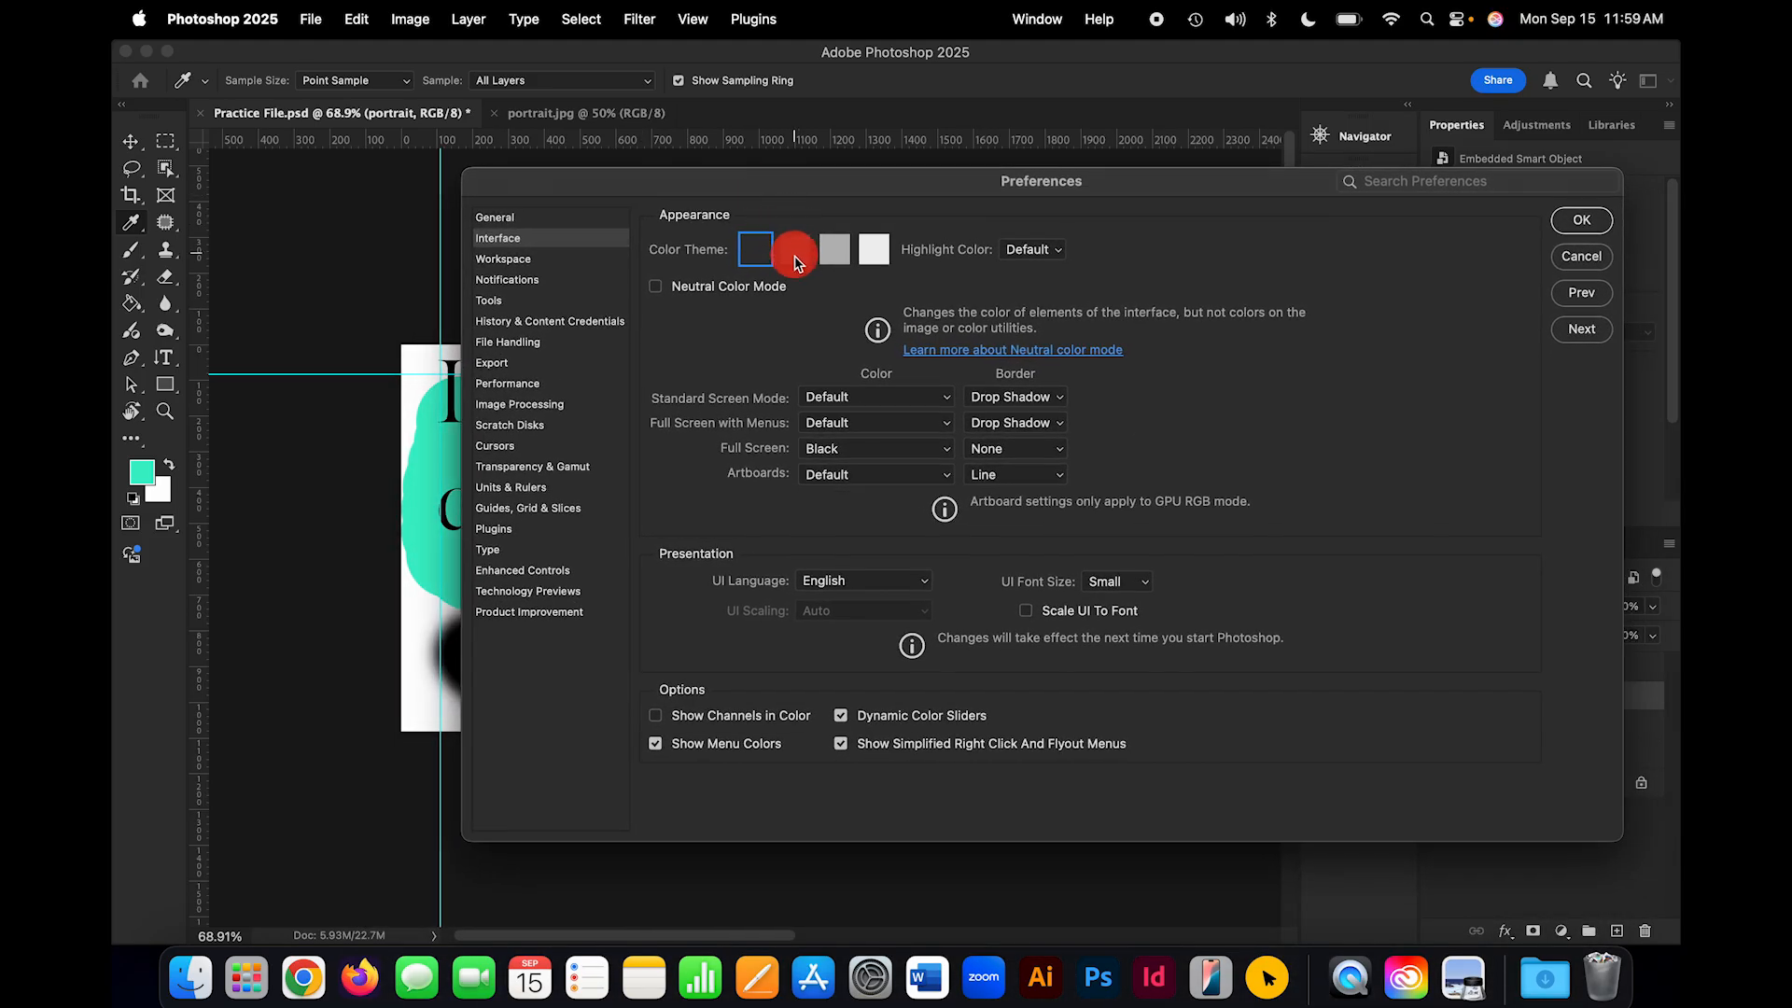
click(795, 258)
click(756, 250)
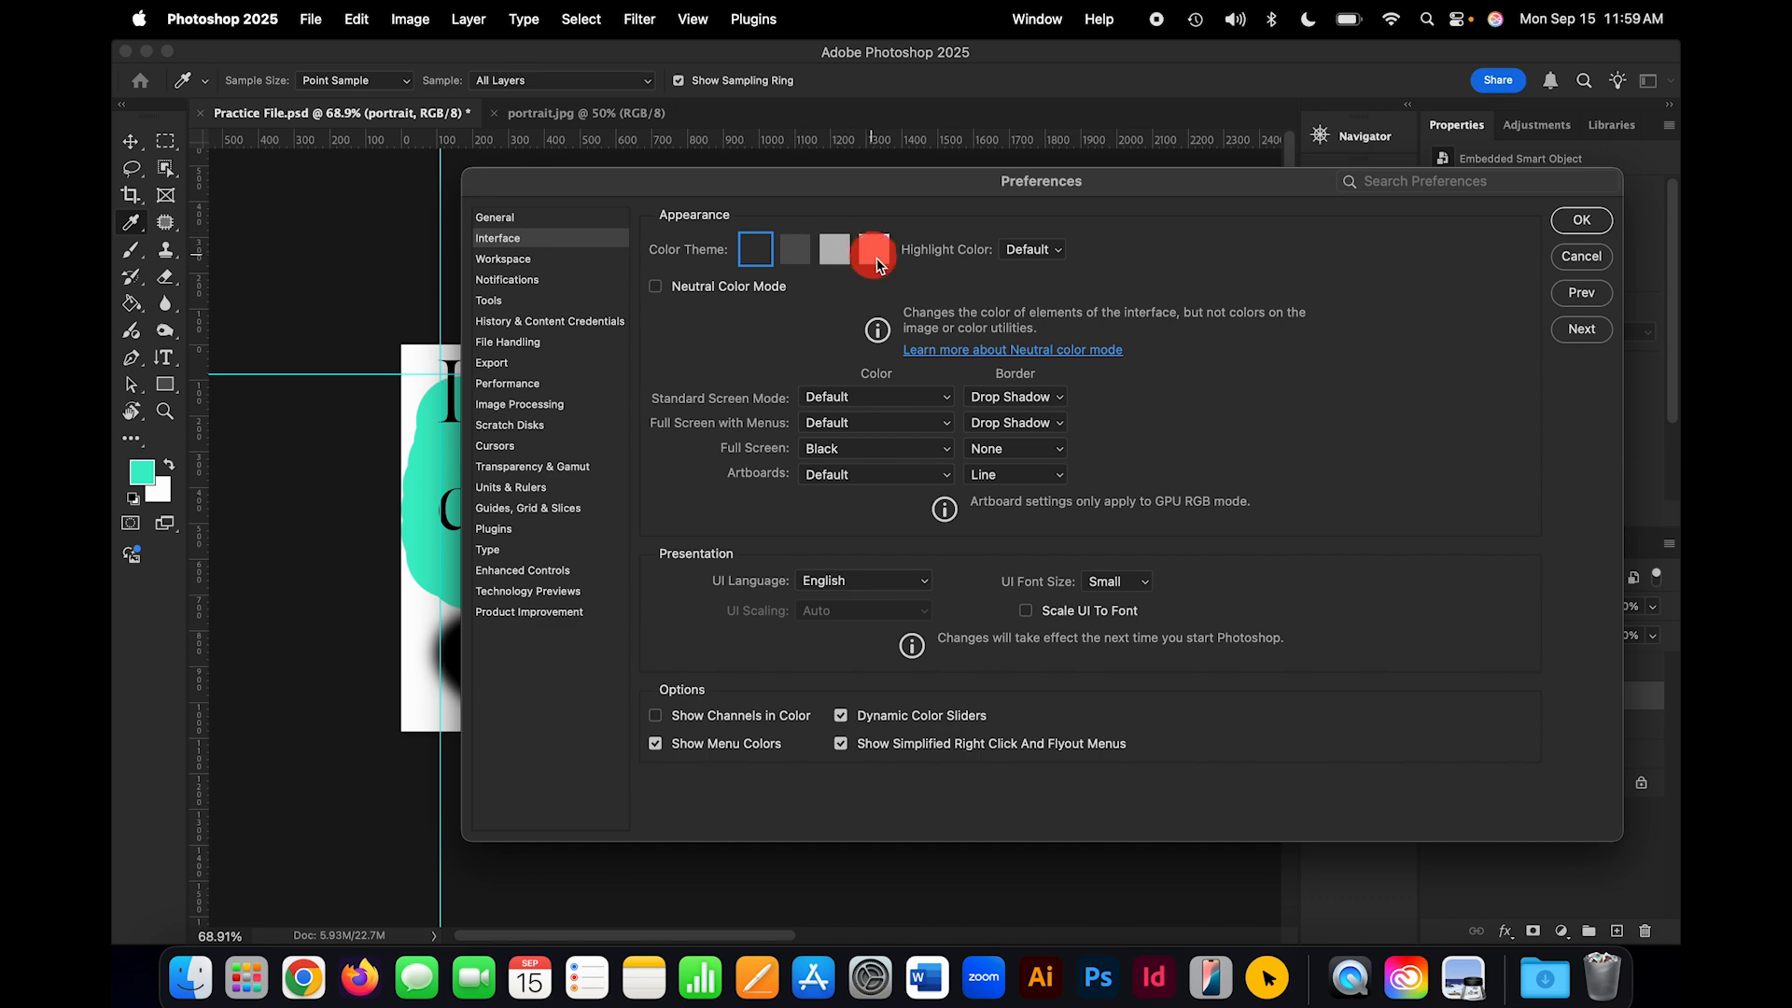
Step: Check the available UI font sizes in the Interface preferences and keep Small selected
drag(859, 180, 740, 116)
click(1027, 520)
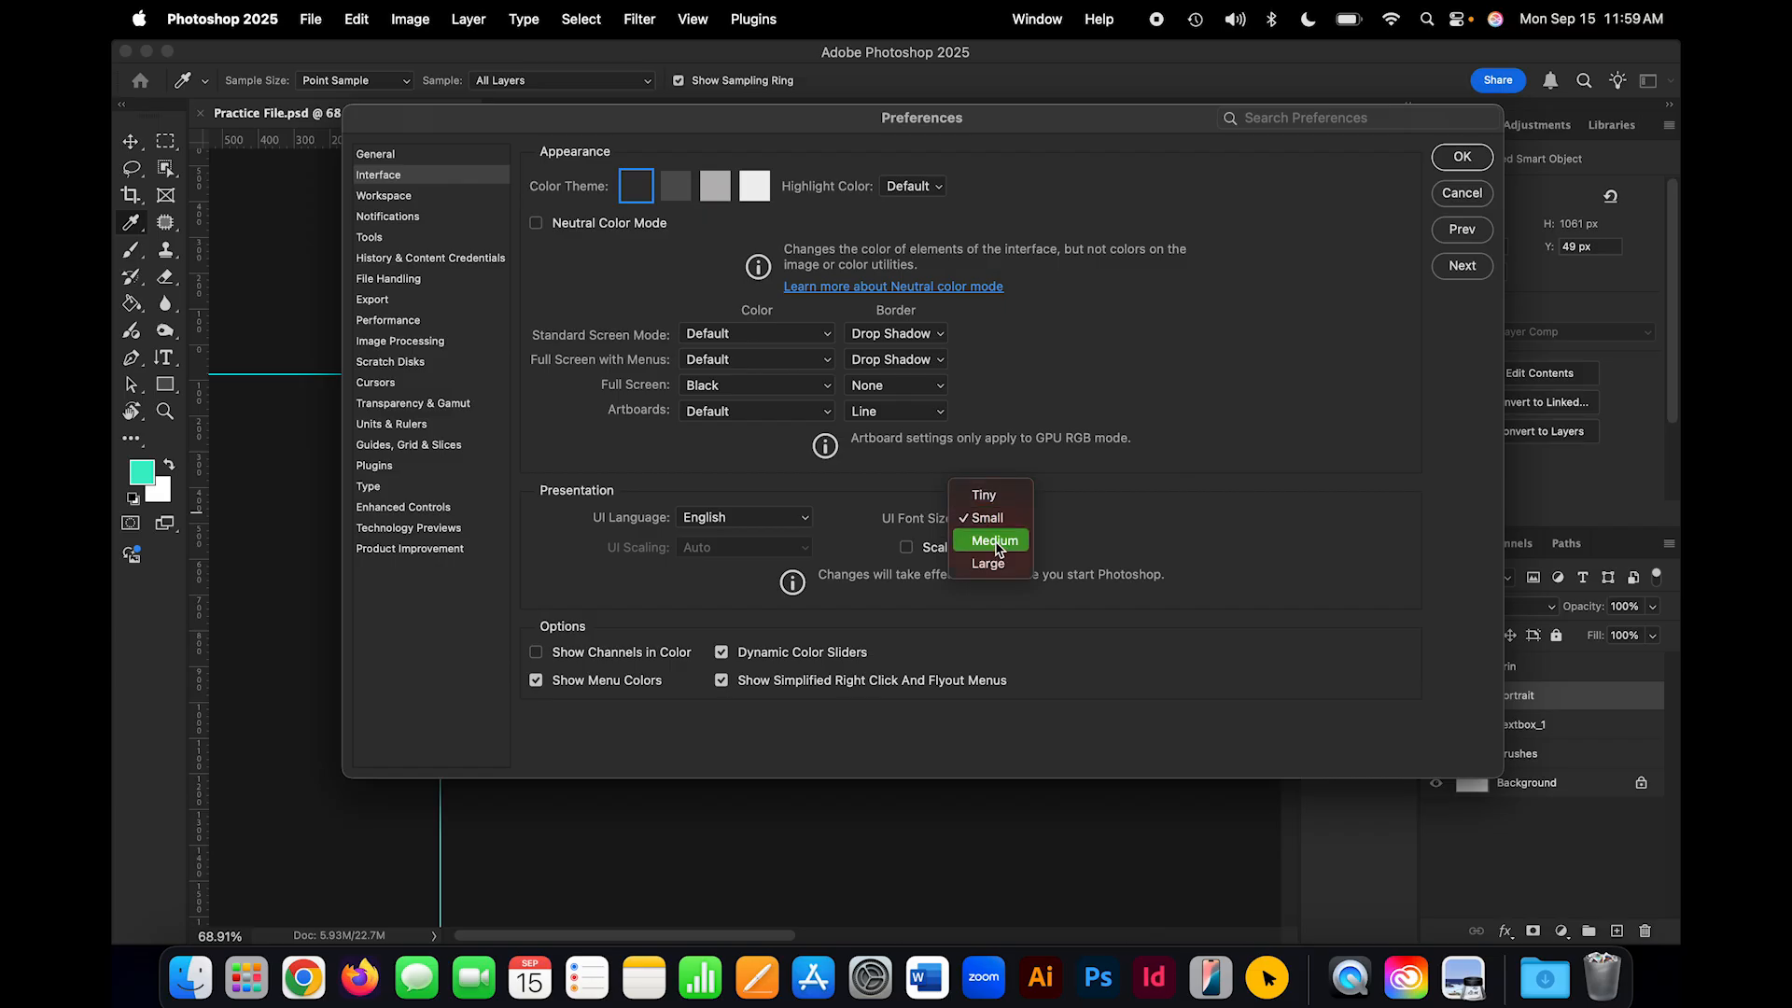
click(1102, 525)
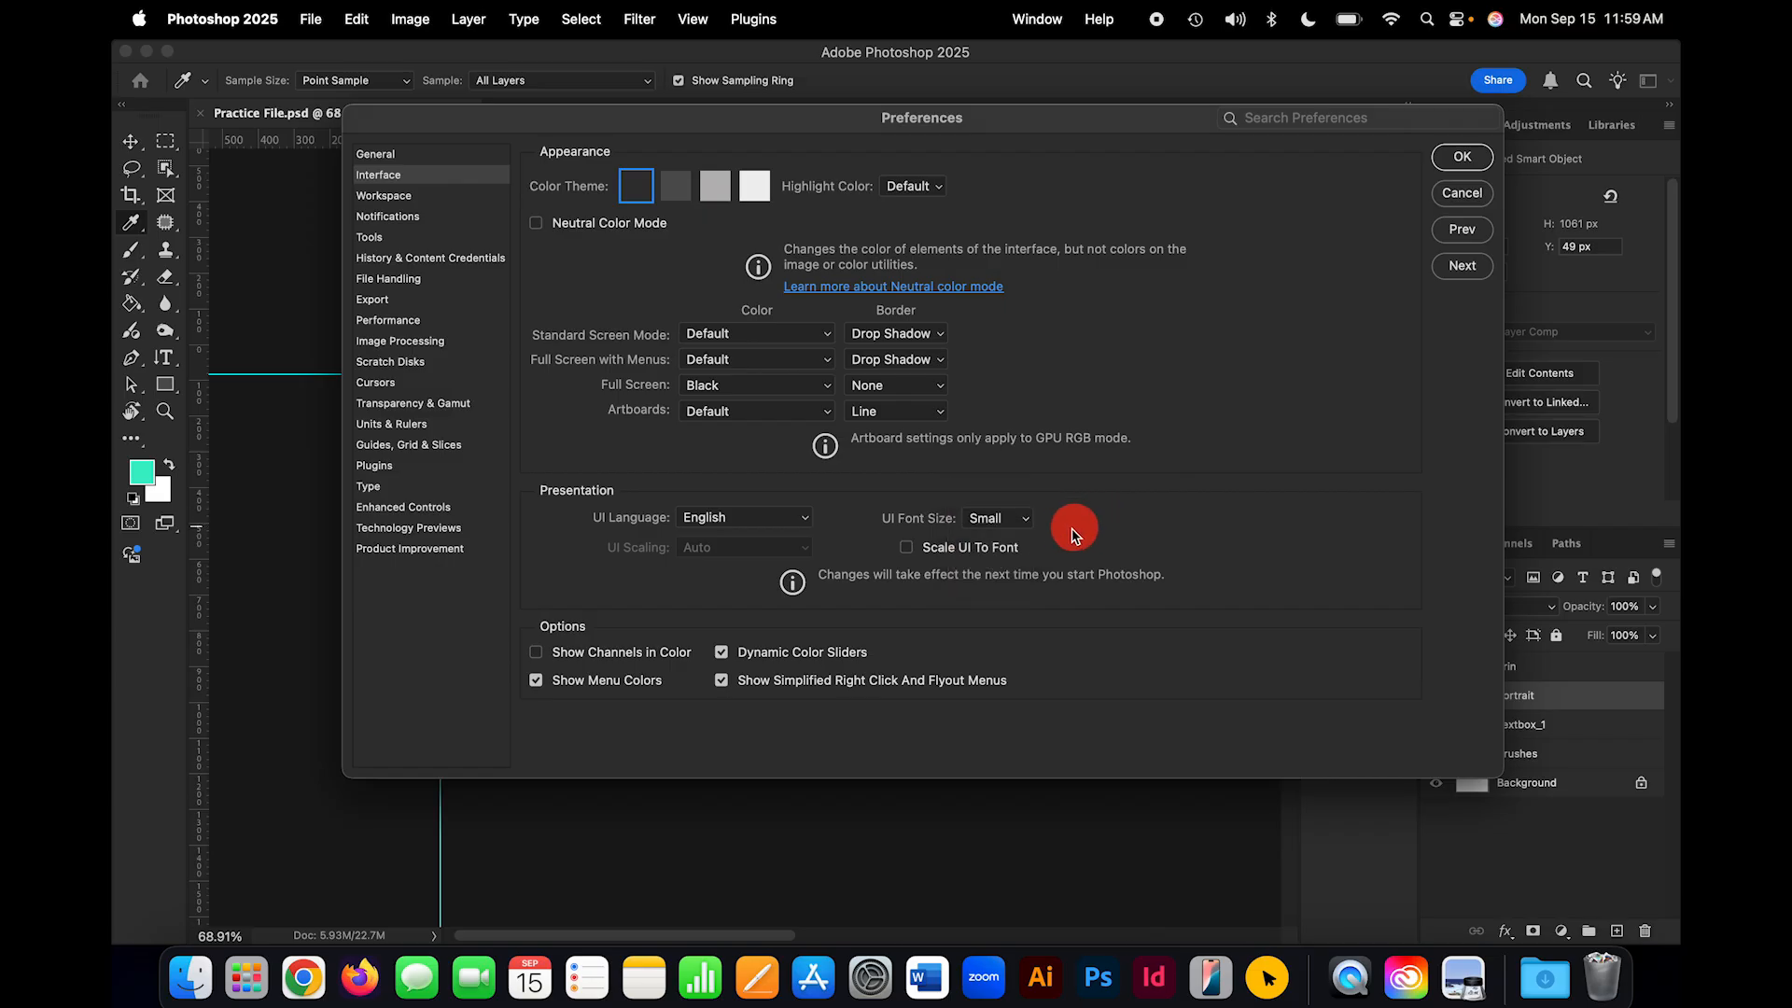
click(1024, 524)
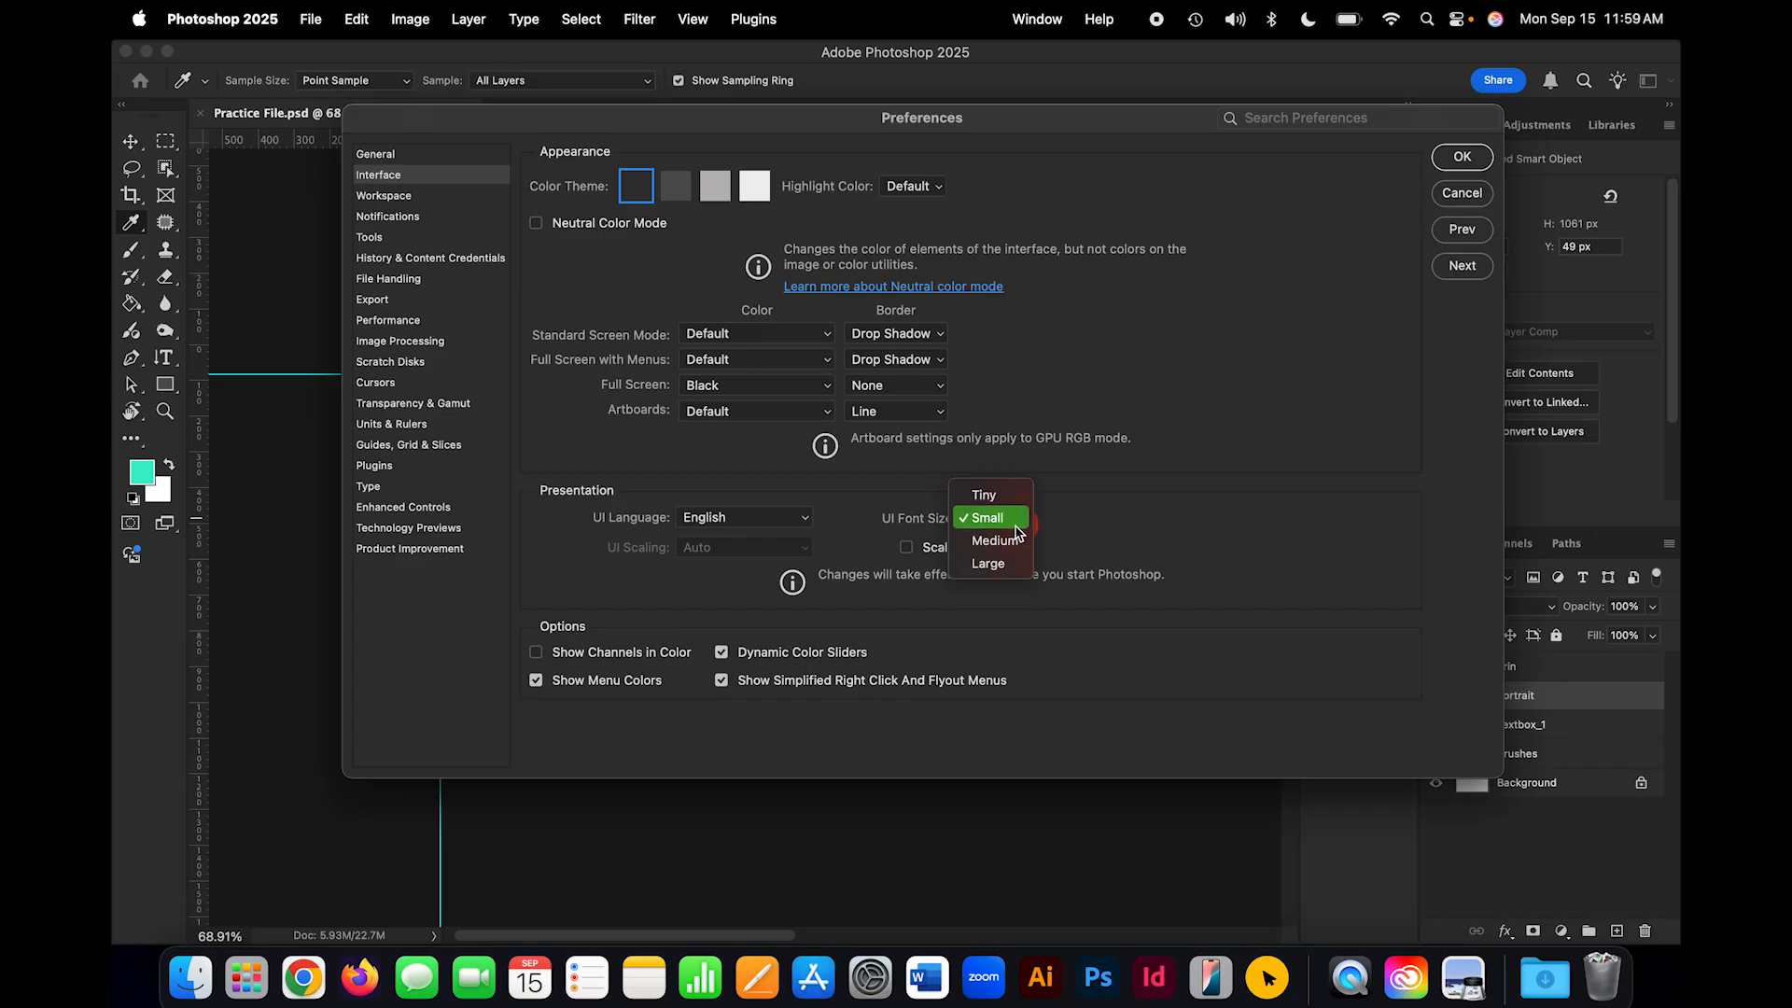
click(1015, 528)
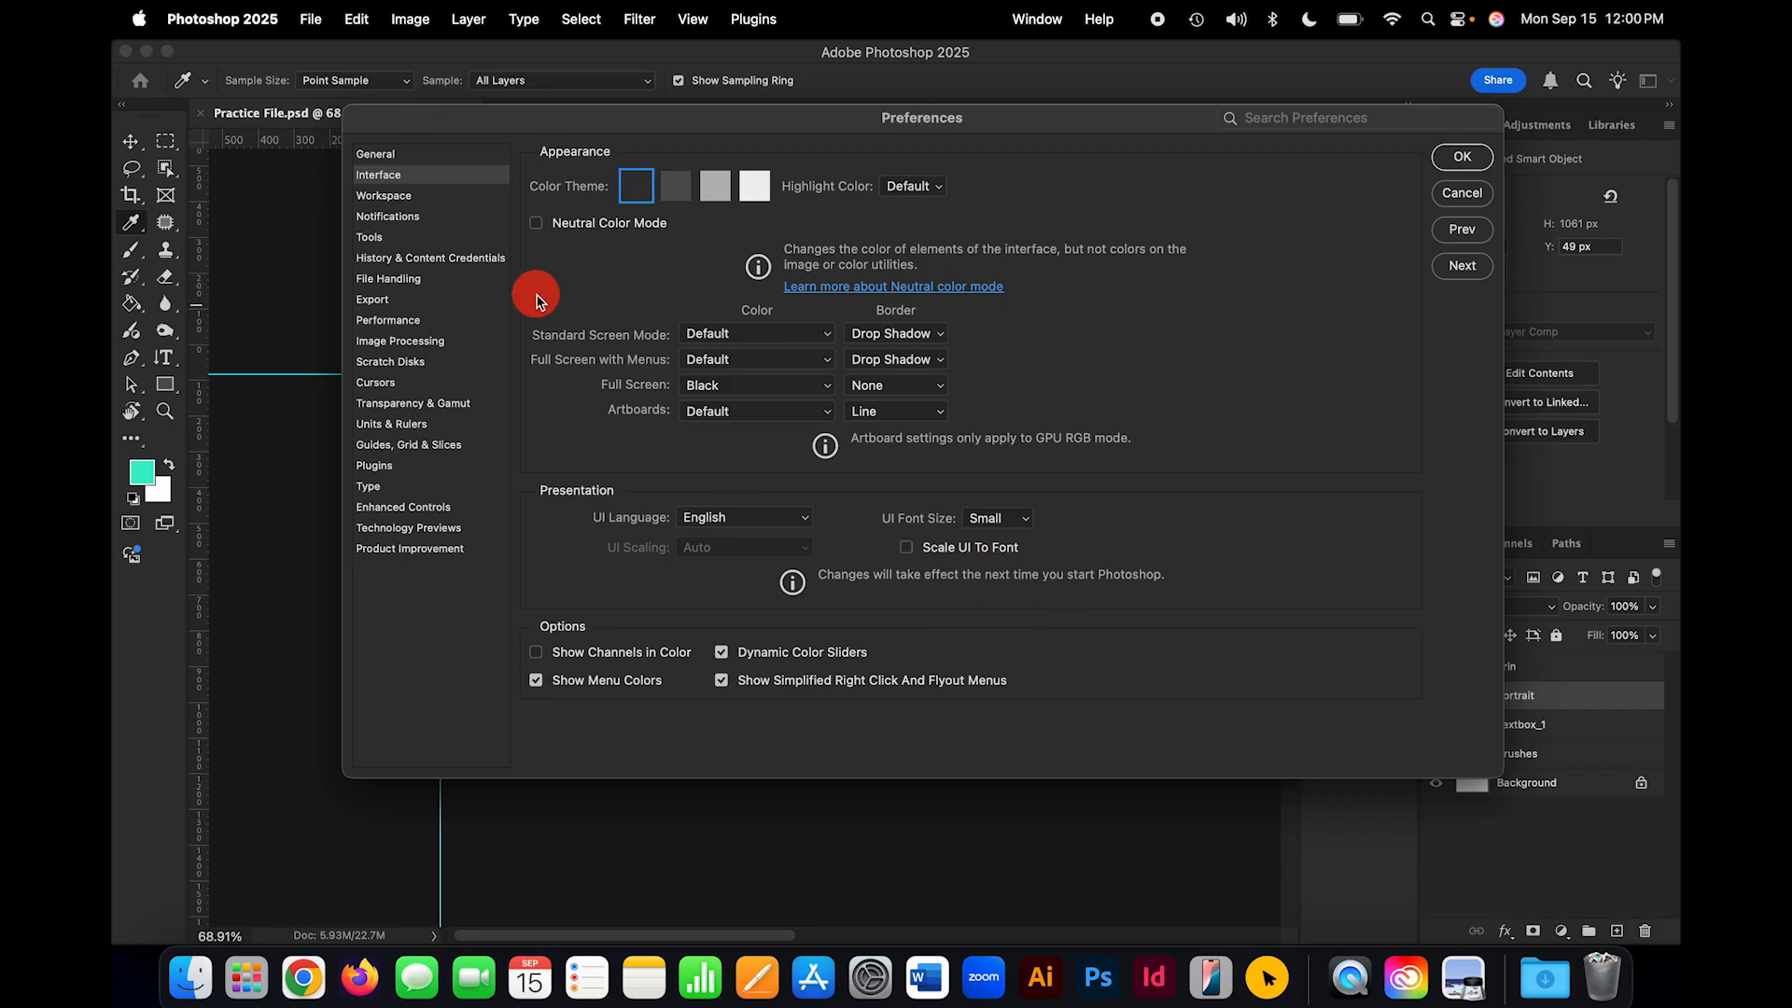
Step: Browse the General, Product Improvement, Plugins, Transparency & Gamut and Performance preferences, and accept the preferences
click(403, 154)
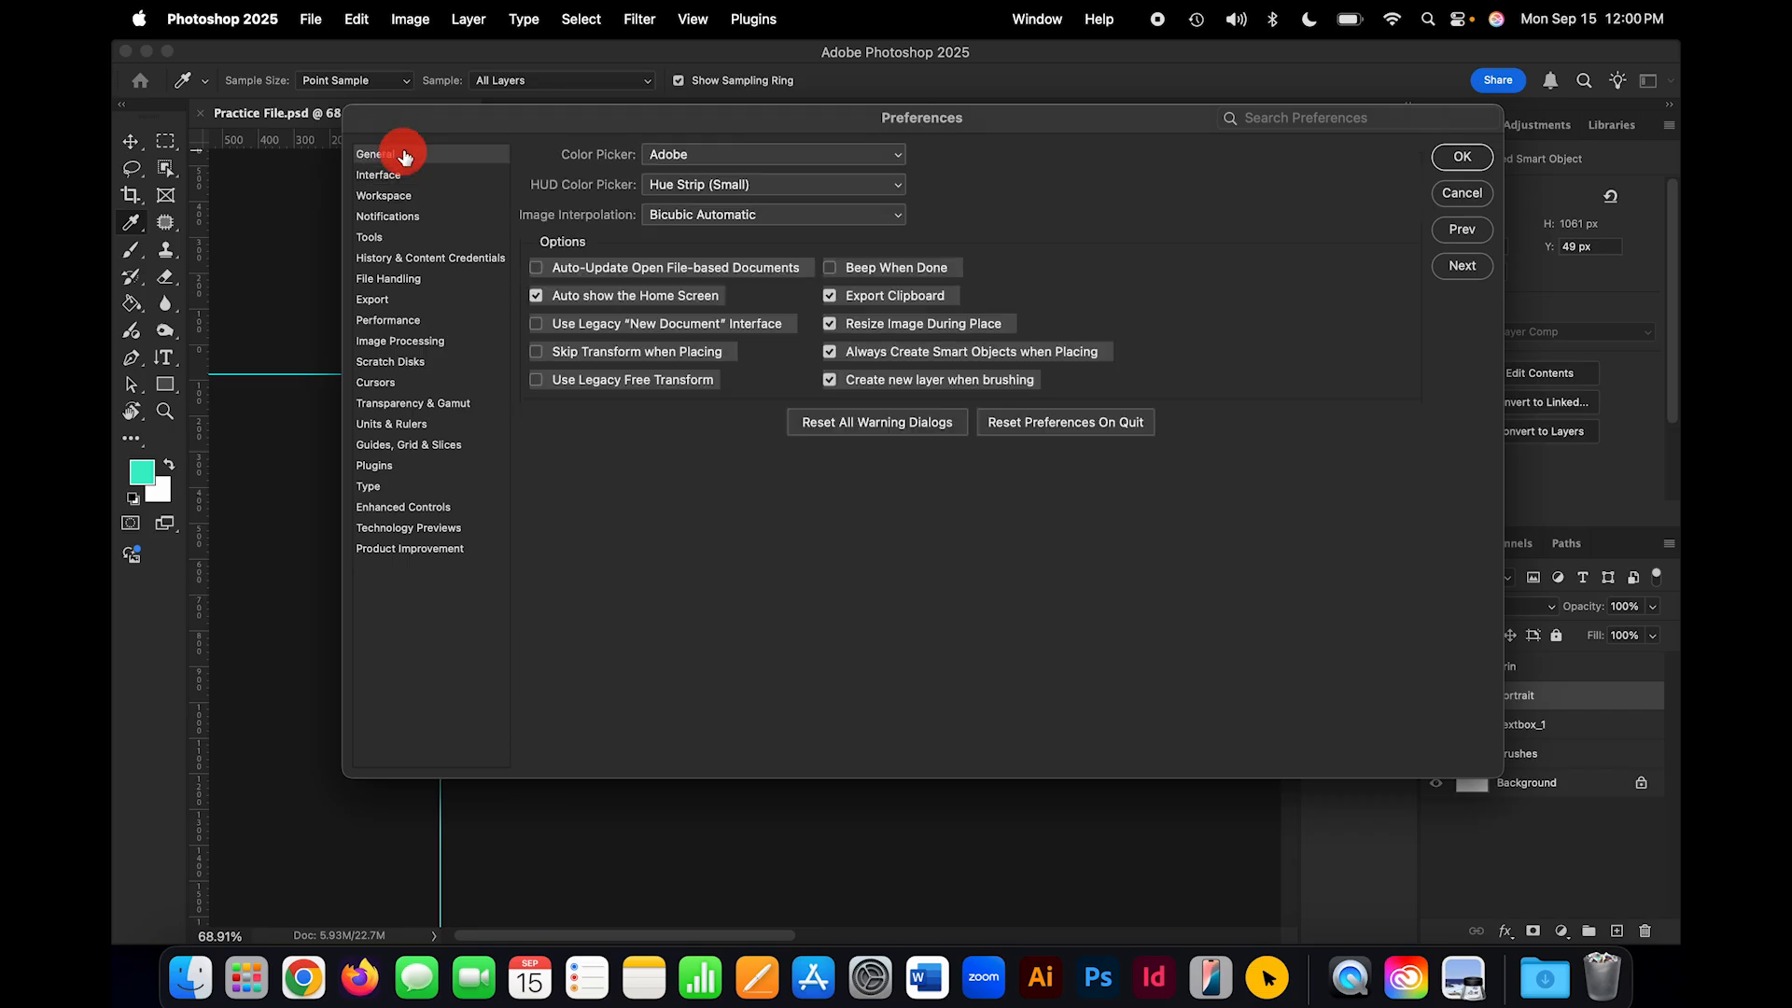
click(388, 548)
click(389, 467)
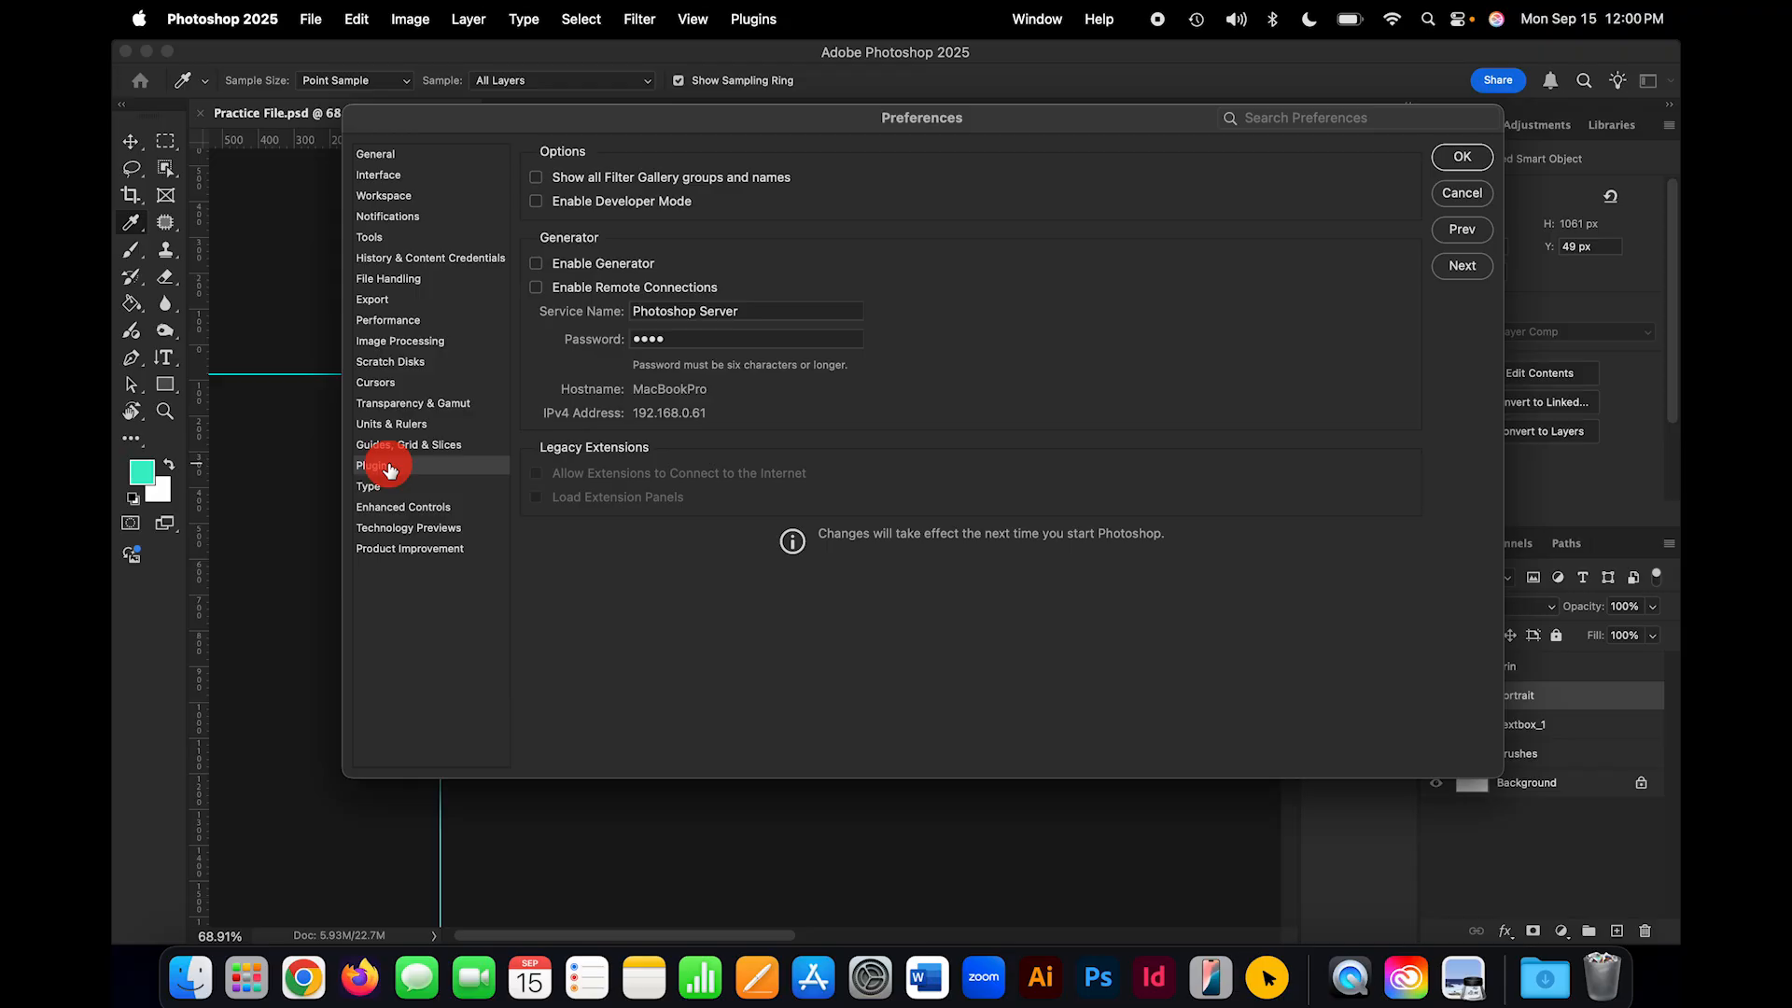
click(389, 403)
click(388, 321)
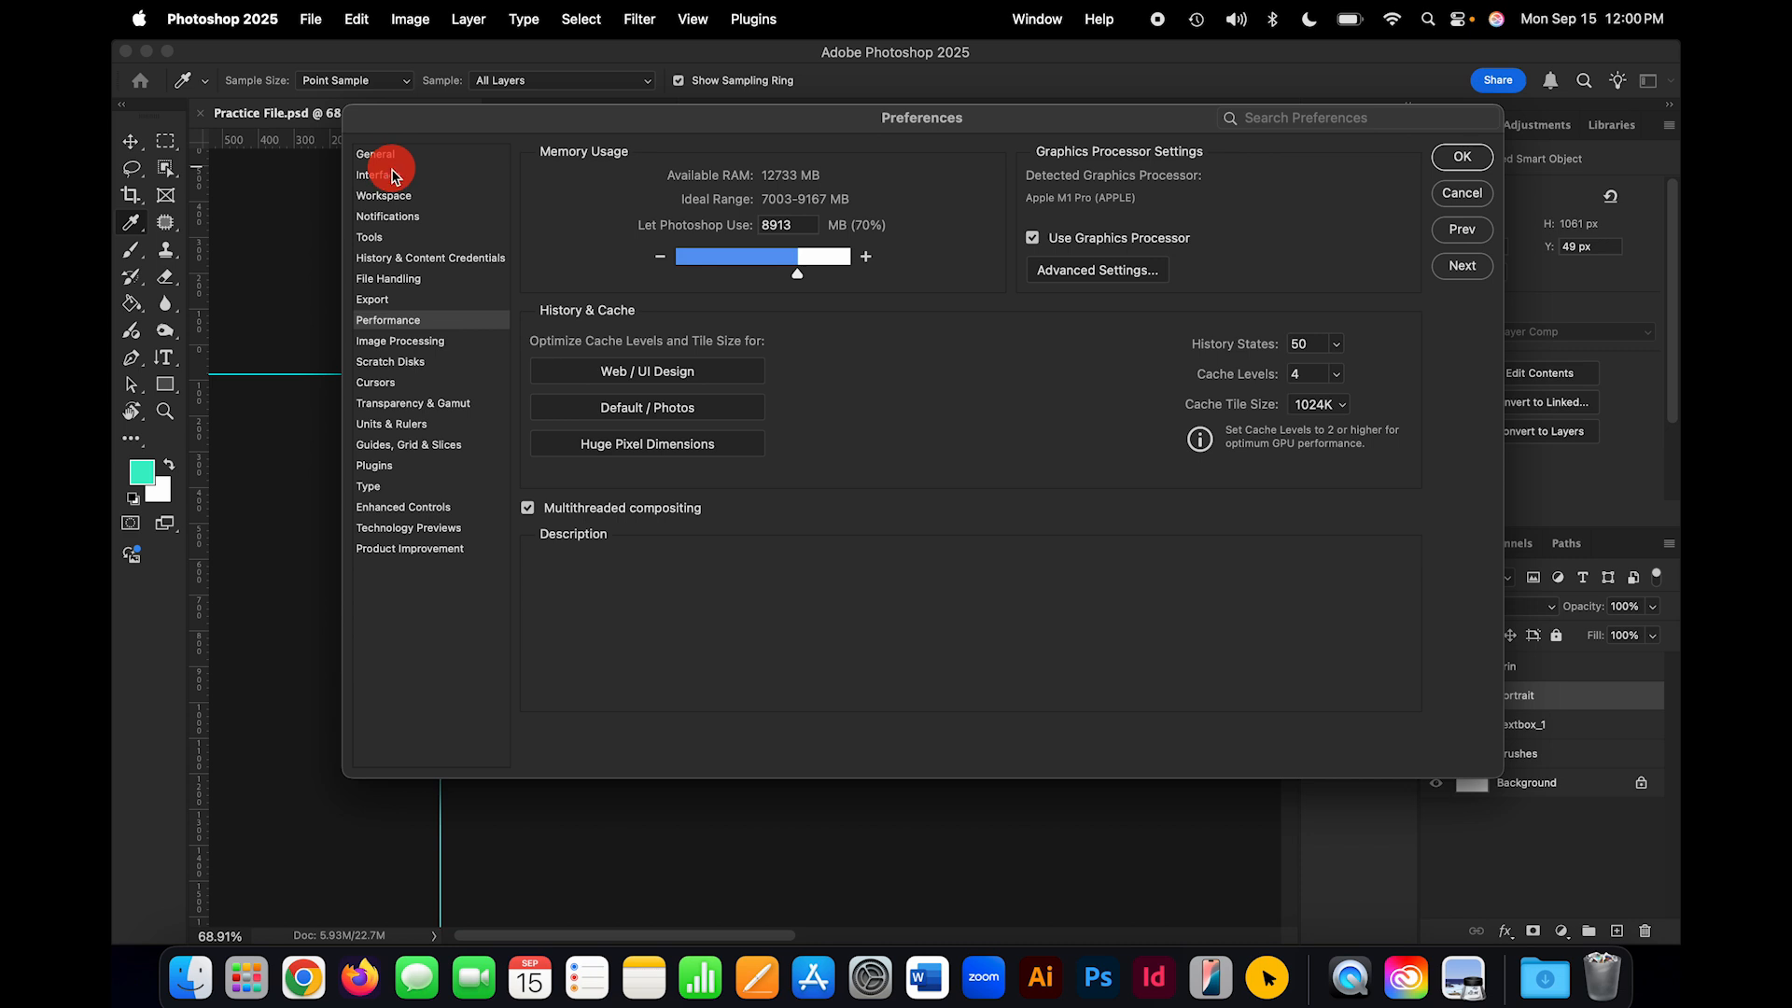
click(1462, 158)
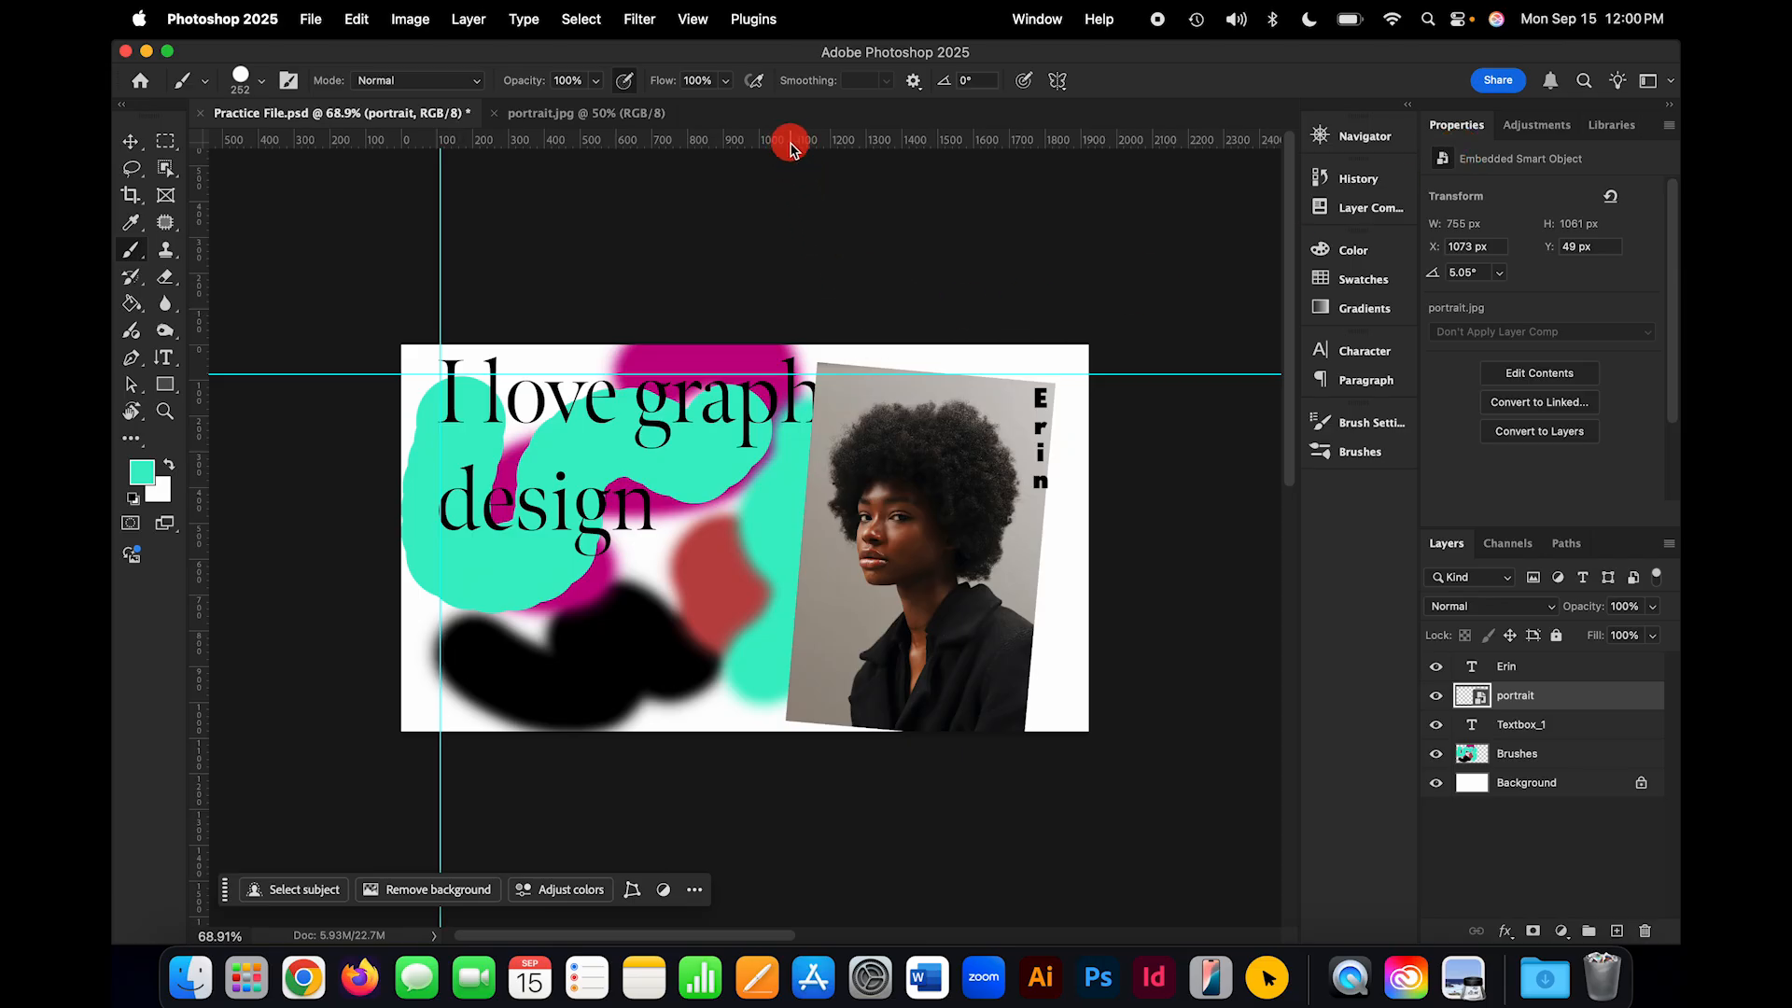
Step: Place a horizontal guide near the canvas's lower edge and add an empty layer above the portrait layer
drag(788, 142, 771, 709)
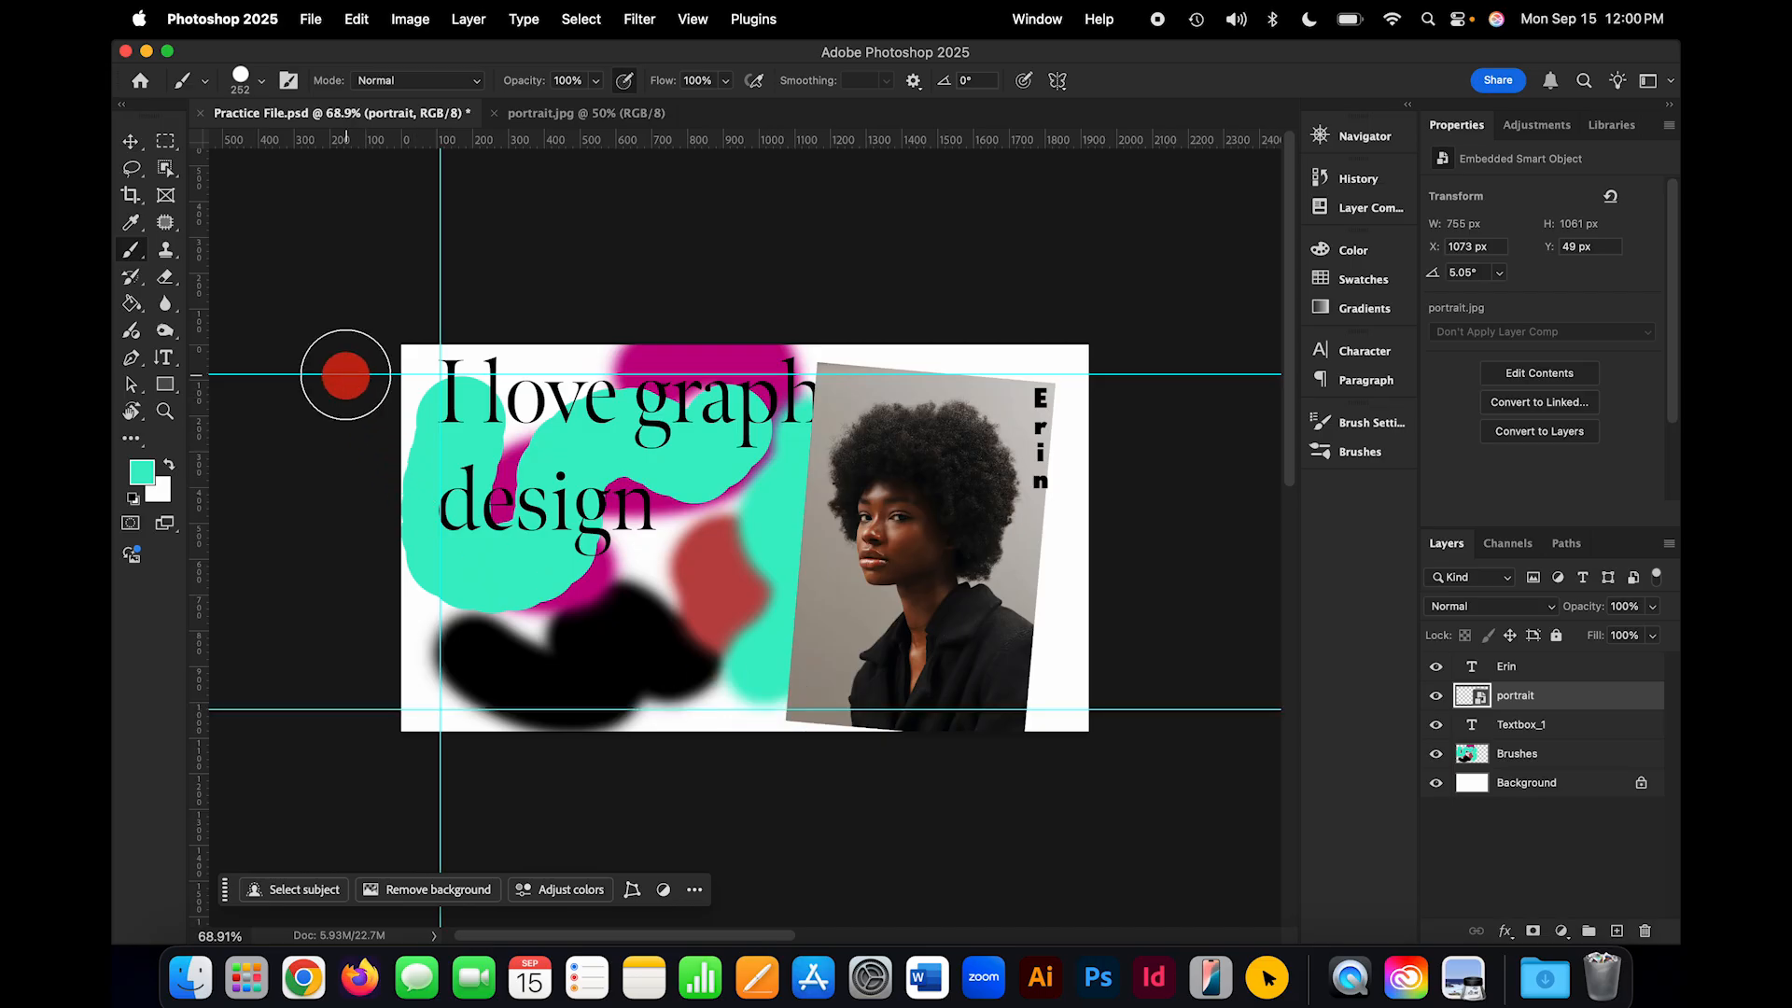
key(super+alt+shift+n)
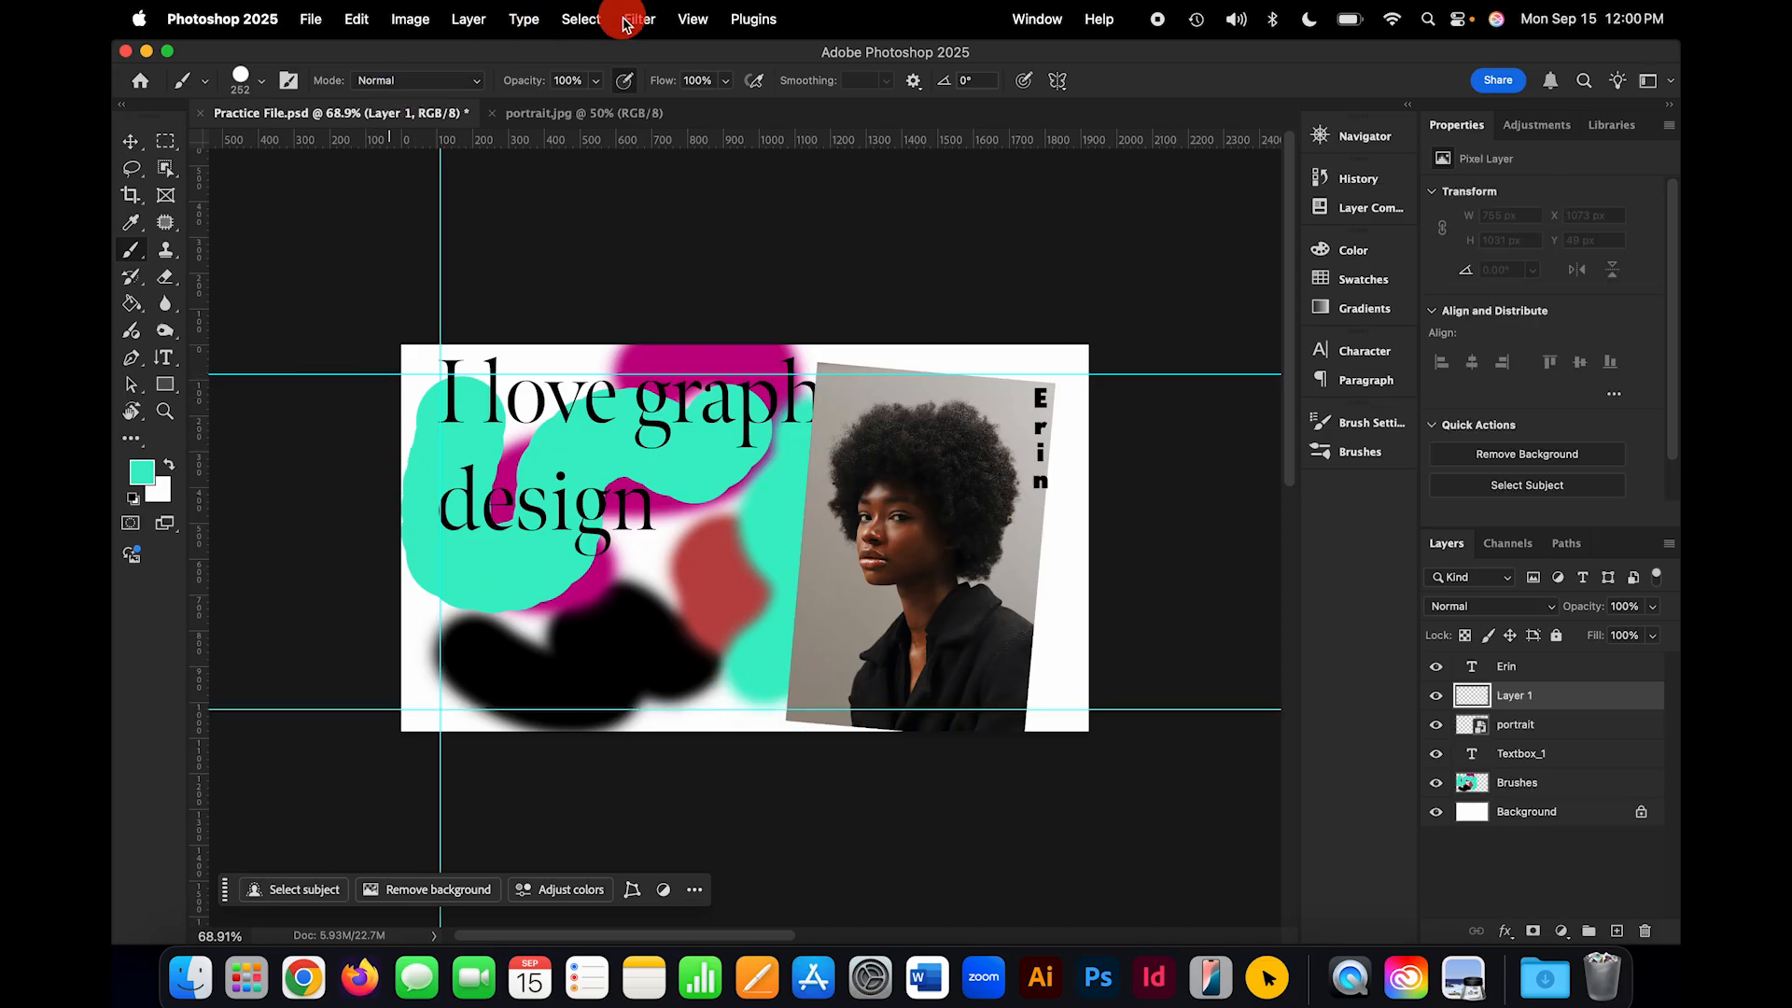
Step: Clear all guides from the document
click(693, 19)
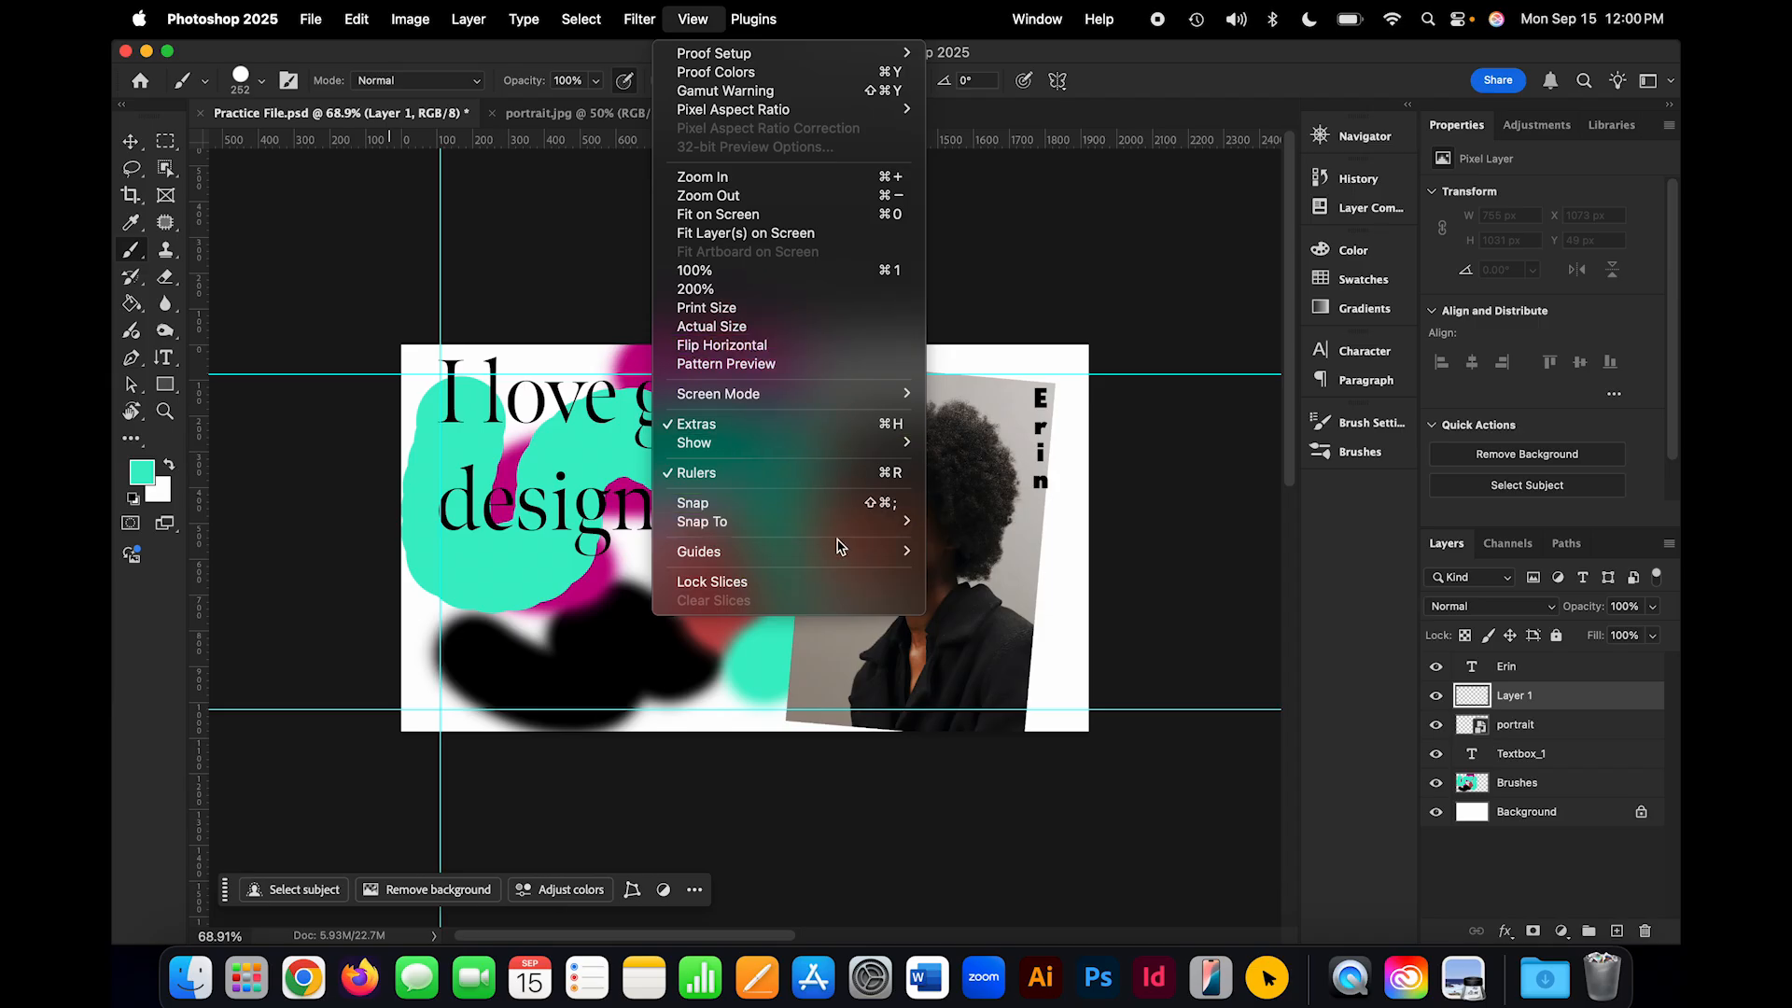
mouse_move(837, 551)
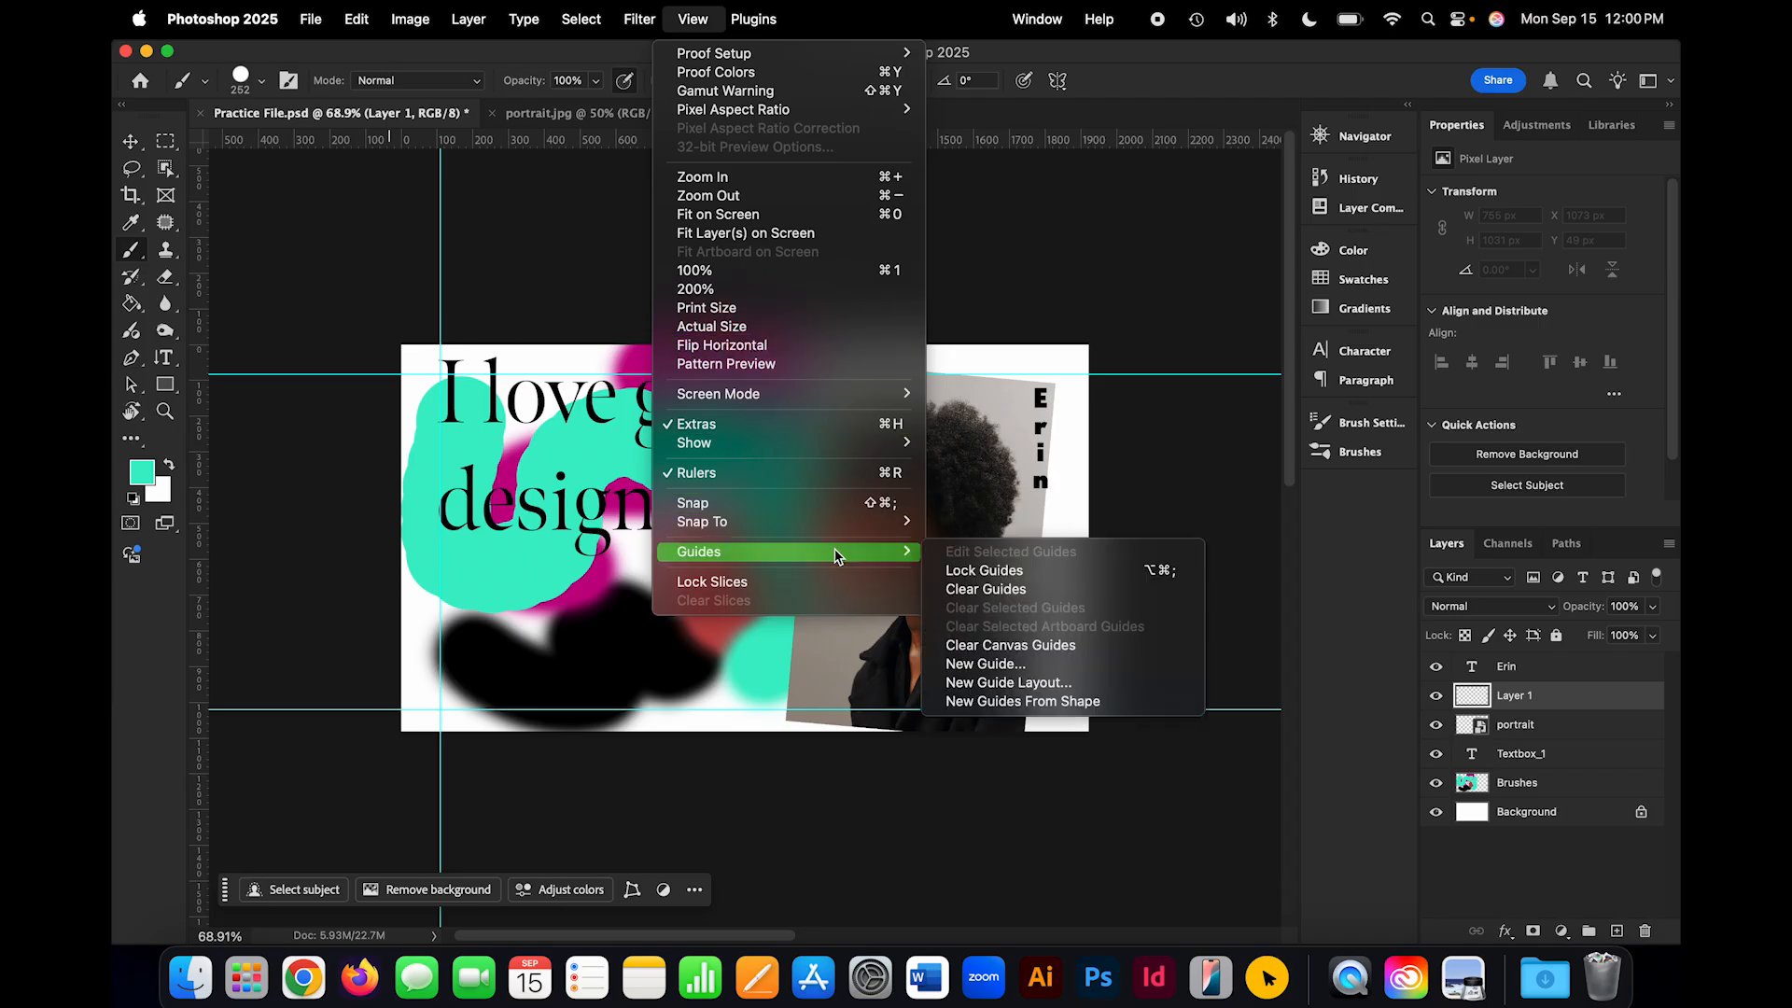
click(1109, 594)
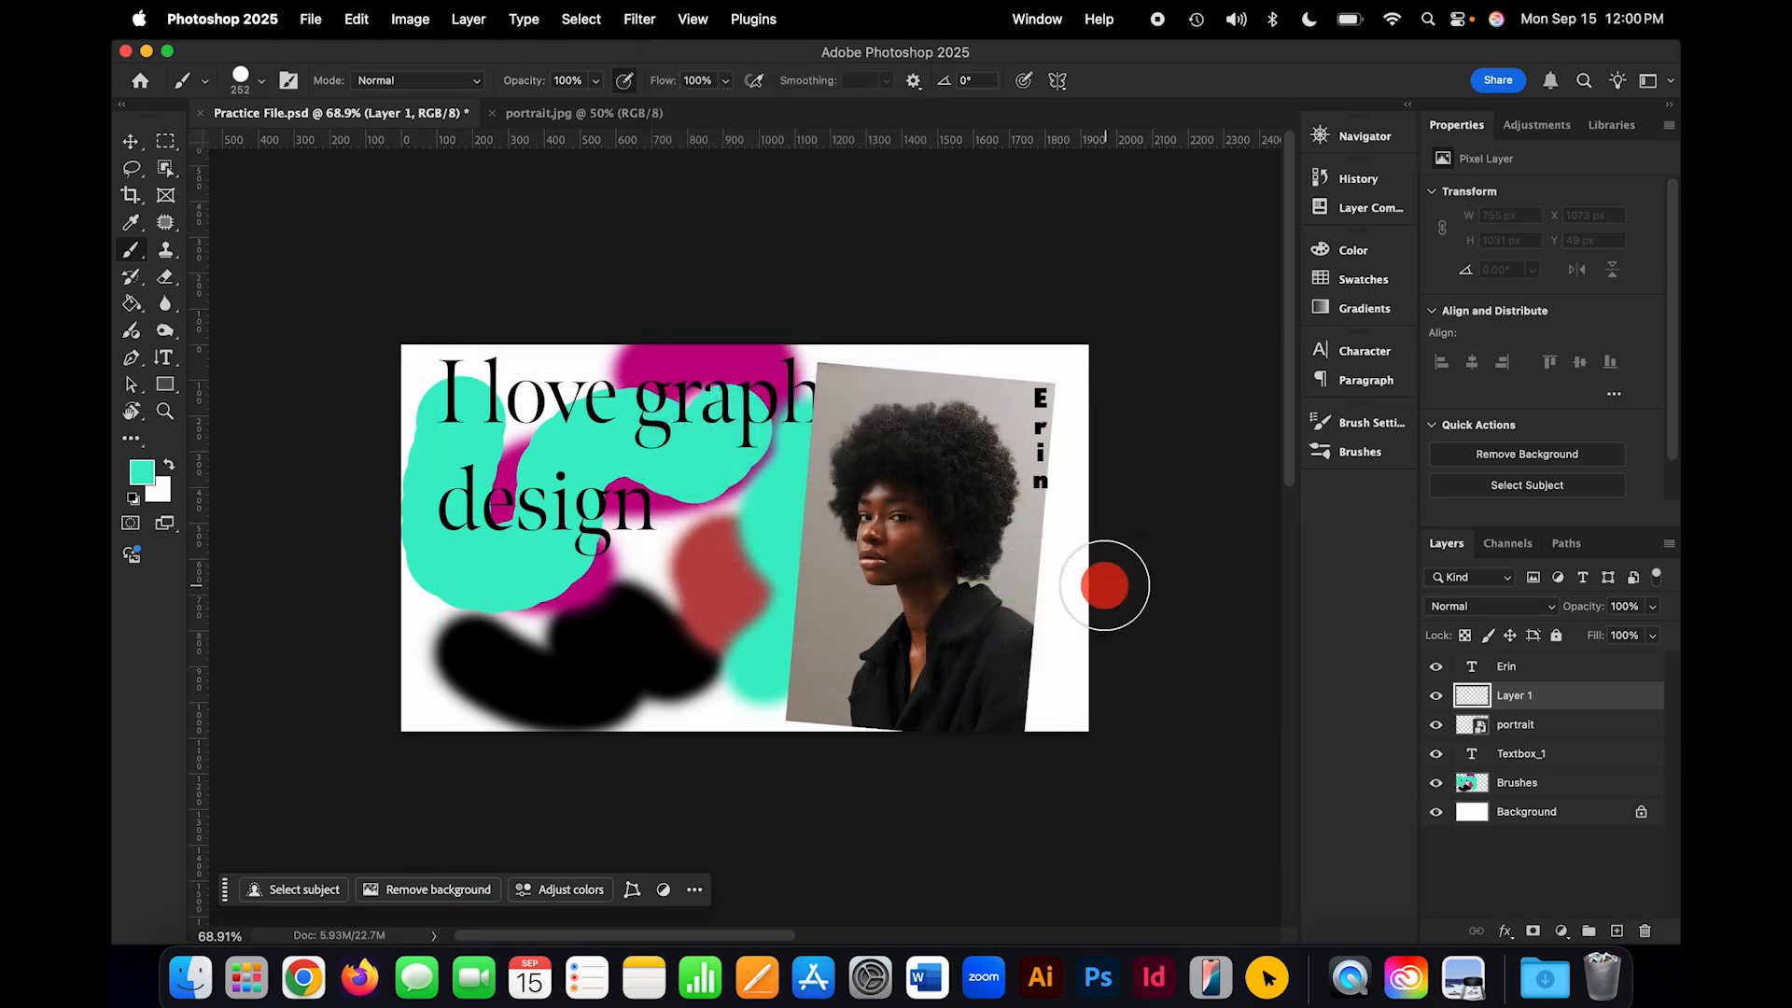
Step: With the Move tool, place a horizontal guide between the two lines of the heading text
click(131, 140)
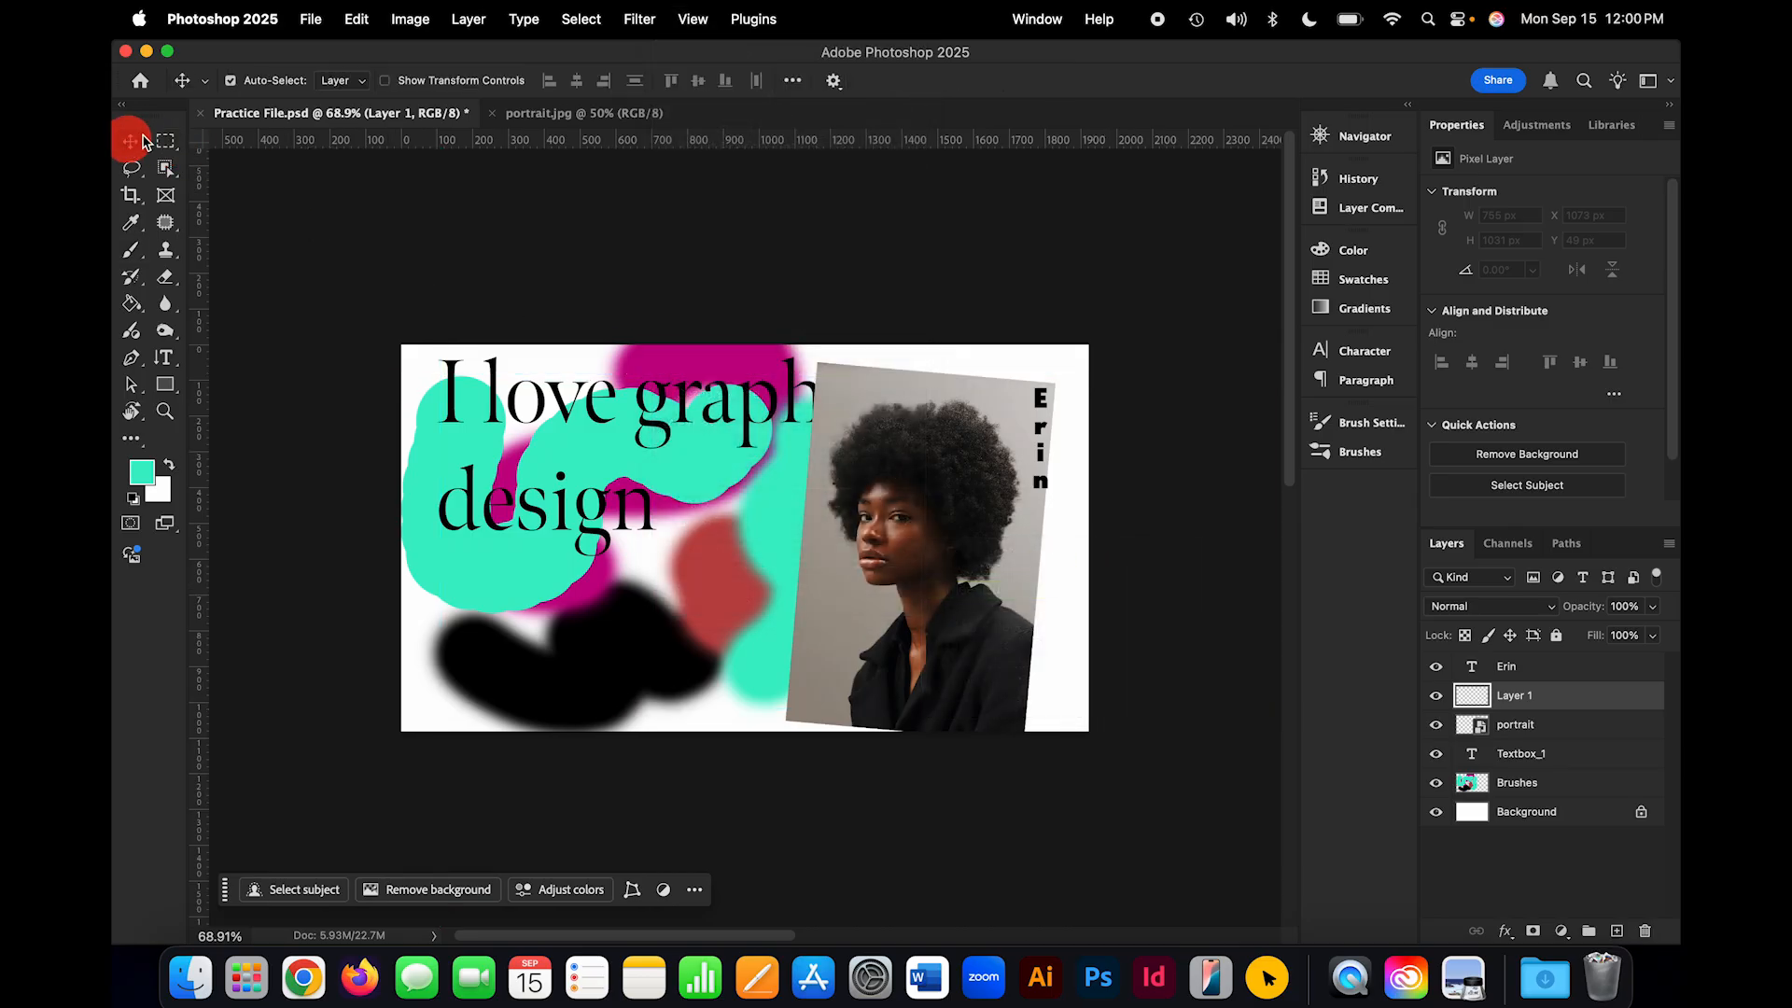
drag(413, 141, 509, 473)
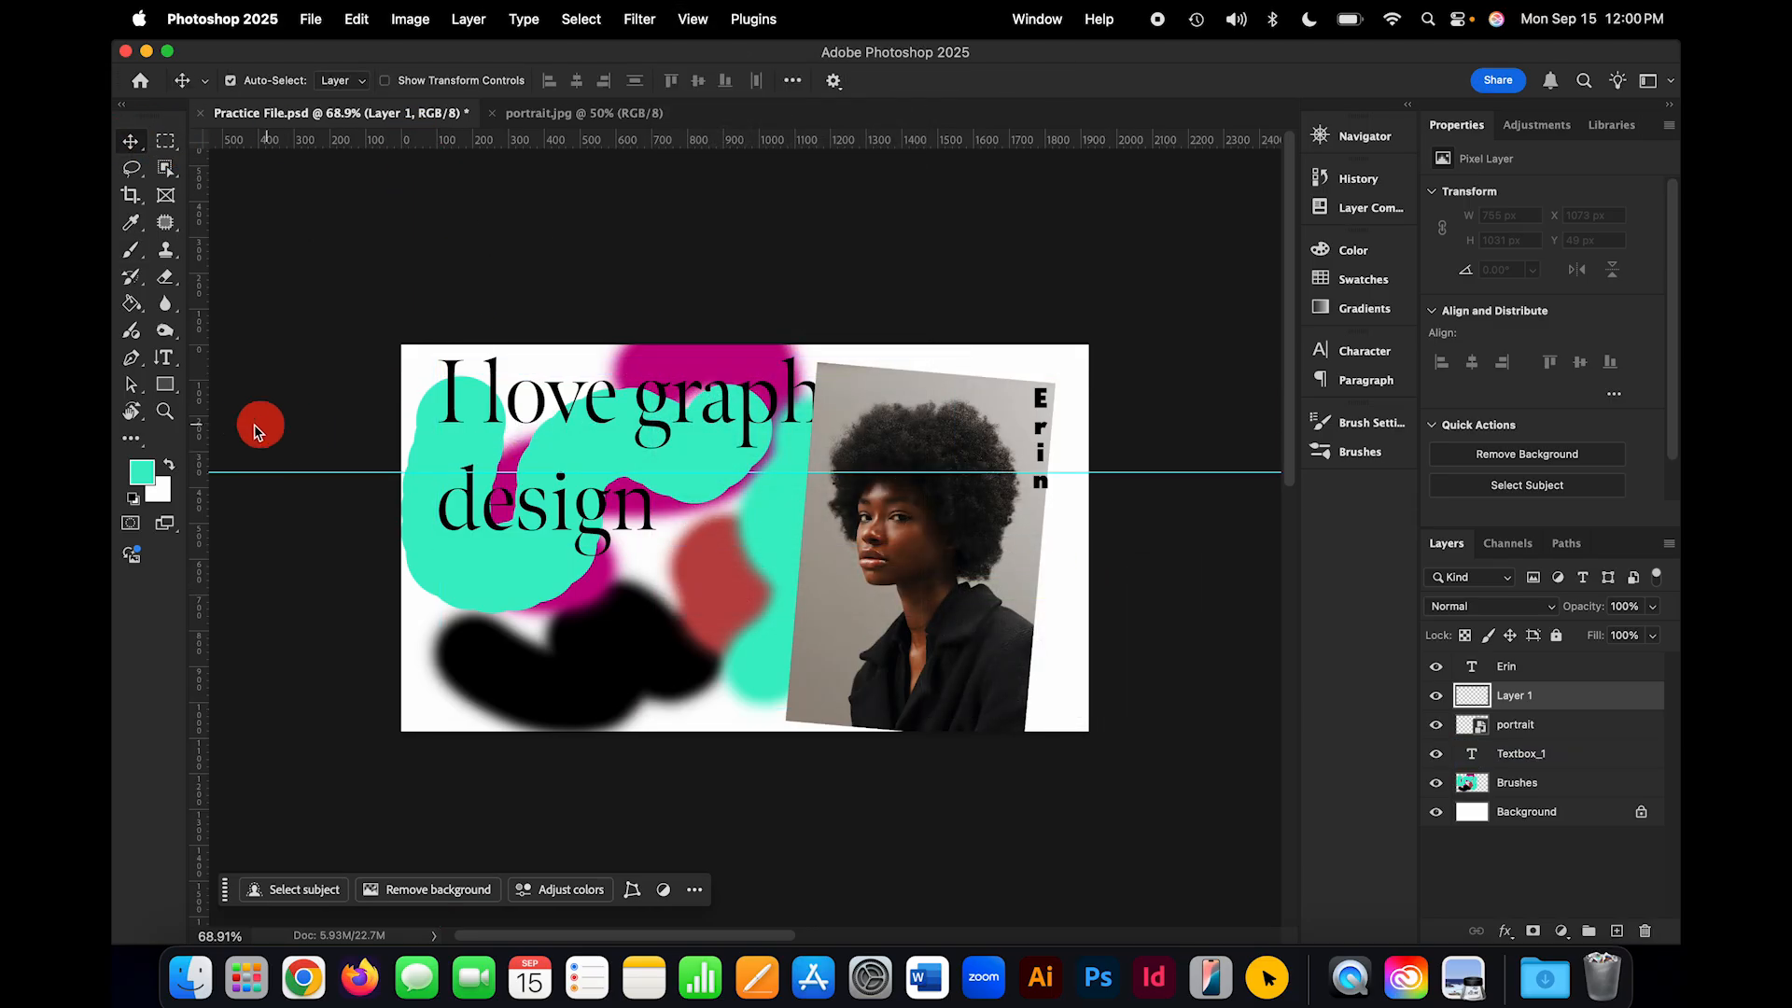
Step: Place a vertical guide across the portrait's right part at about 1600 px on the ruler
drag(215, 424, 452, 404)
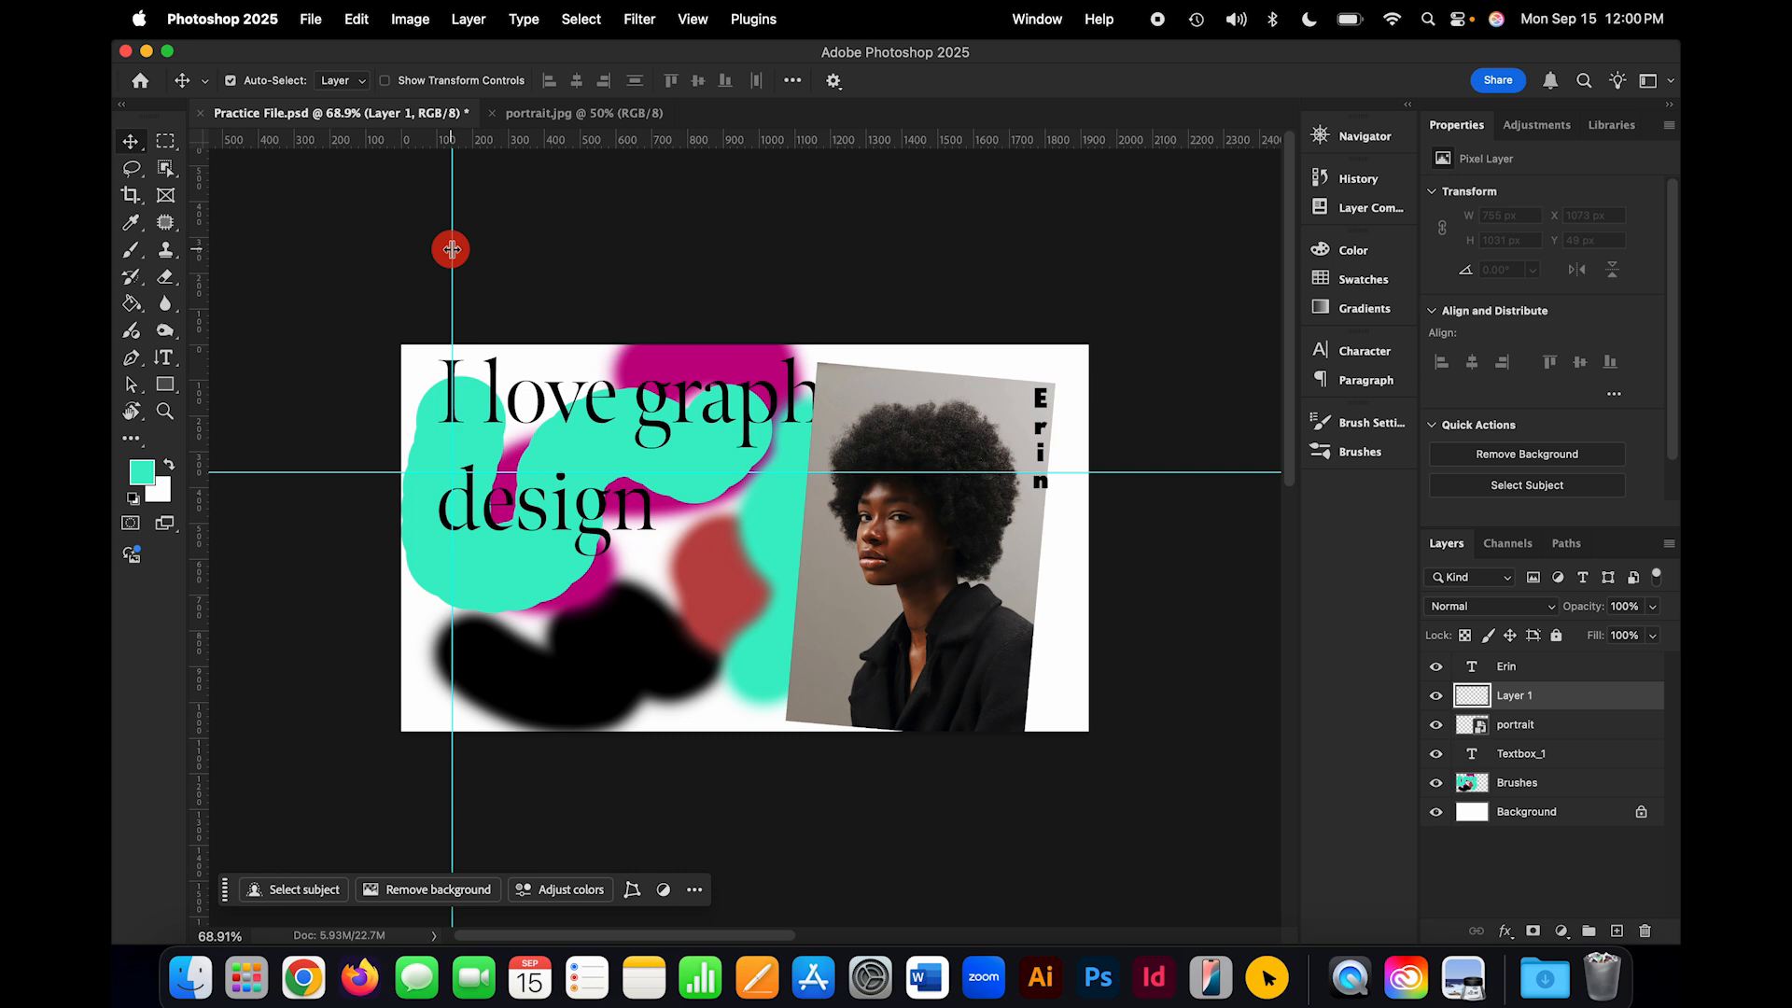
drag(452, 252, 957, 237)
Step: Toggle the guides' visibility off and on, and review the available guide commands
click(693, 18)
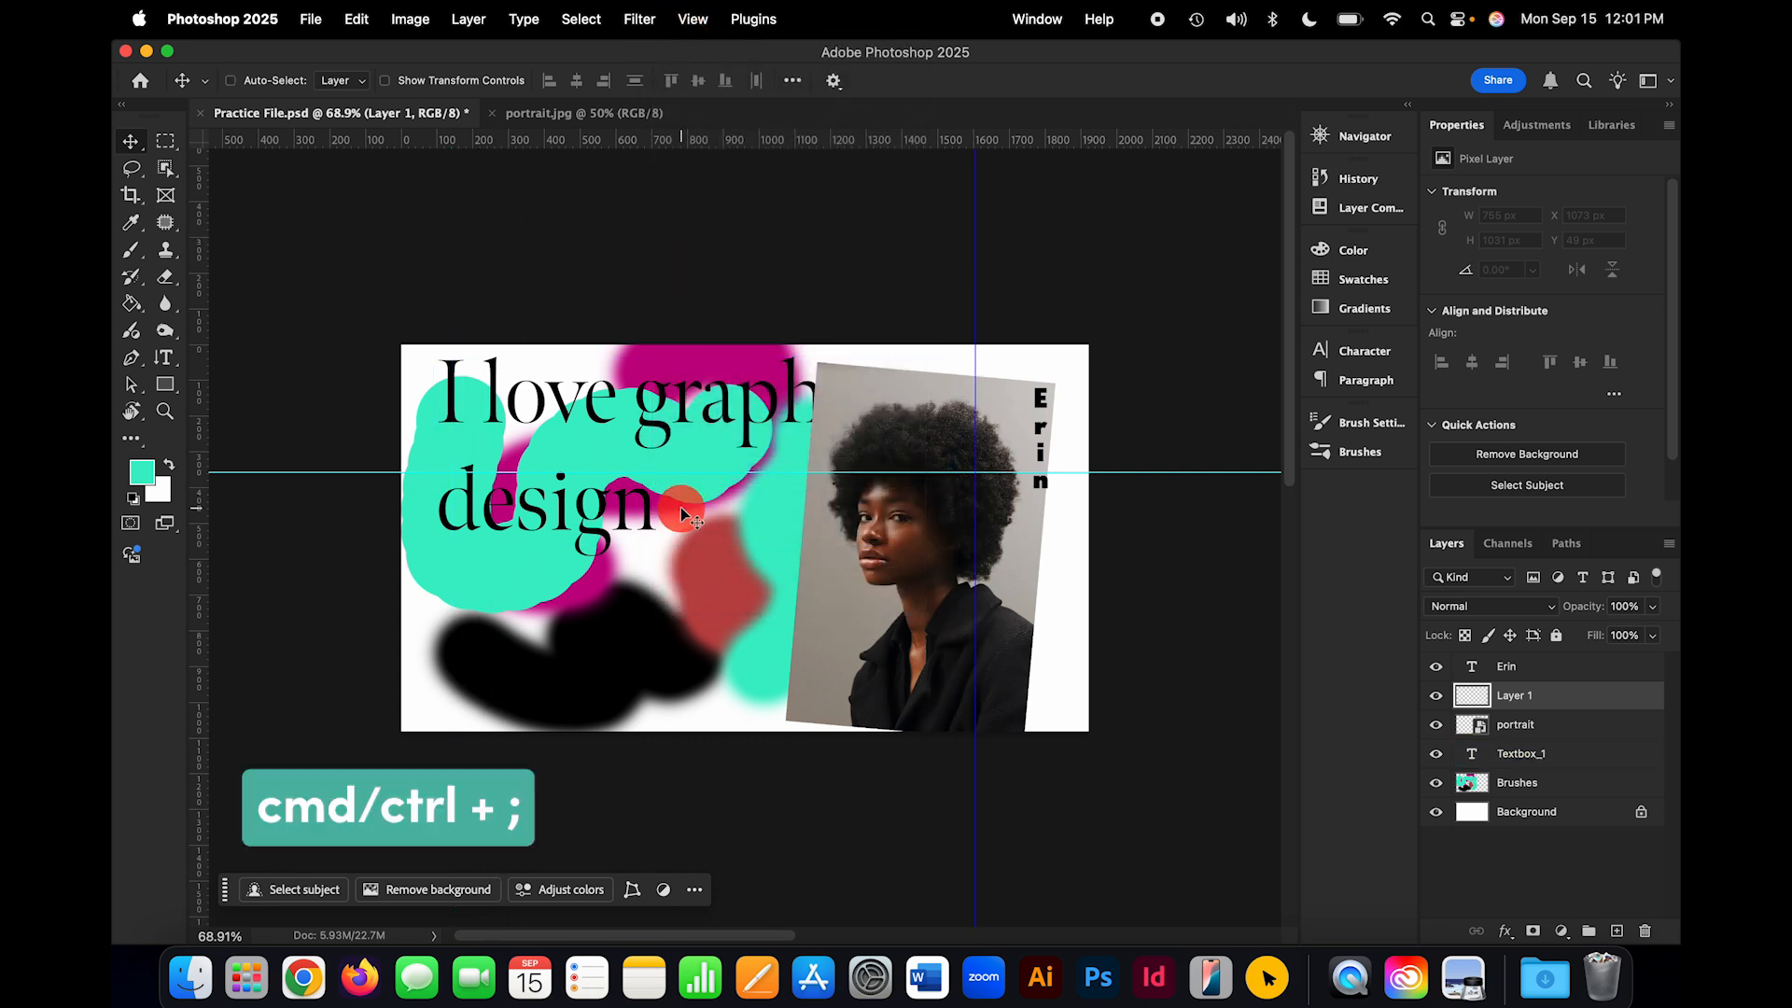
key(super+semicolon)
key(super+semicolon)
key(super+semicolon)
key(super+semicolon)
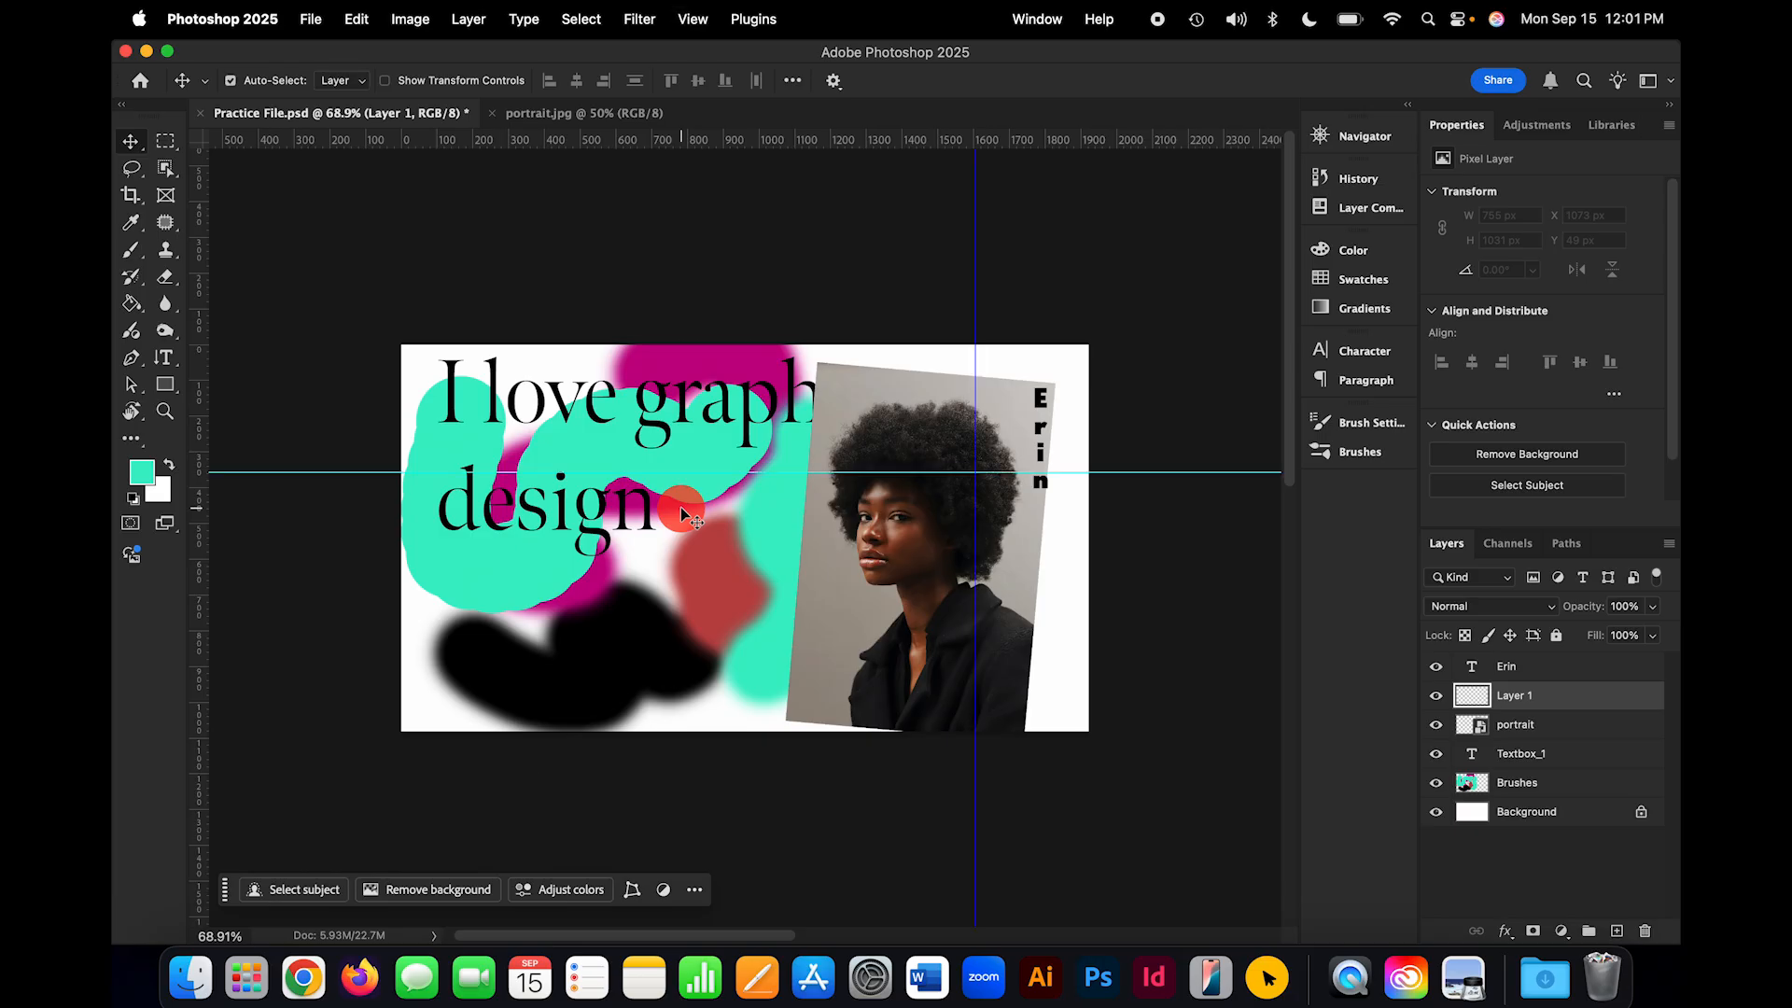
click(692, 19)
mouse_move(792, 560)
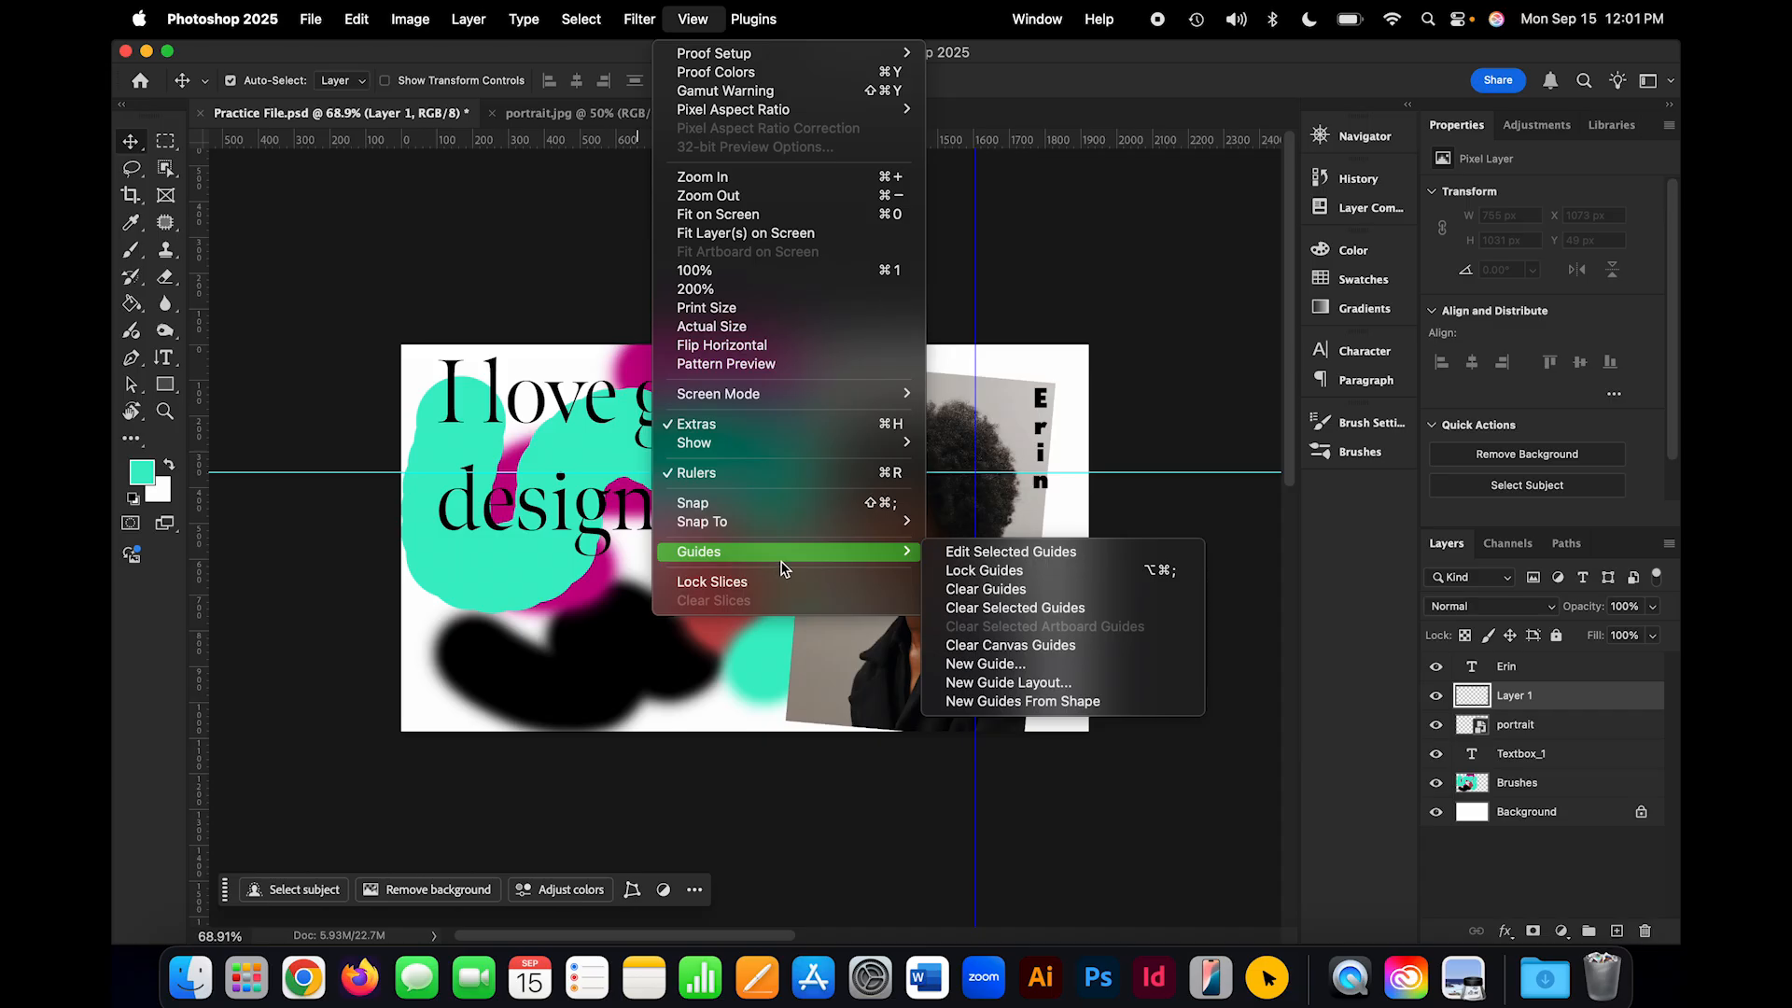
click(474, 297)
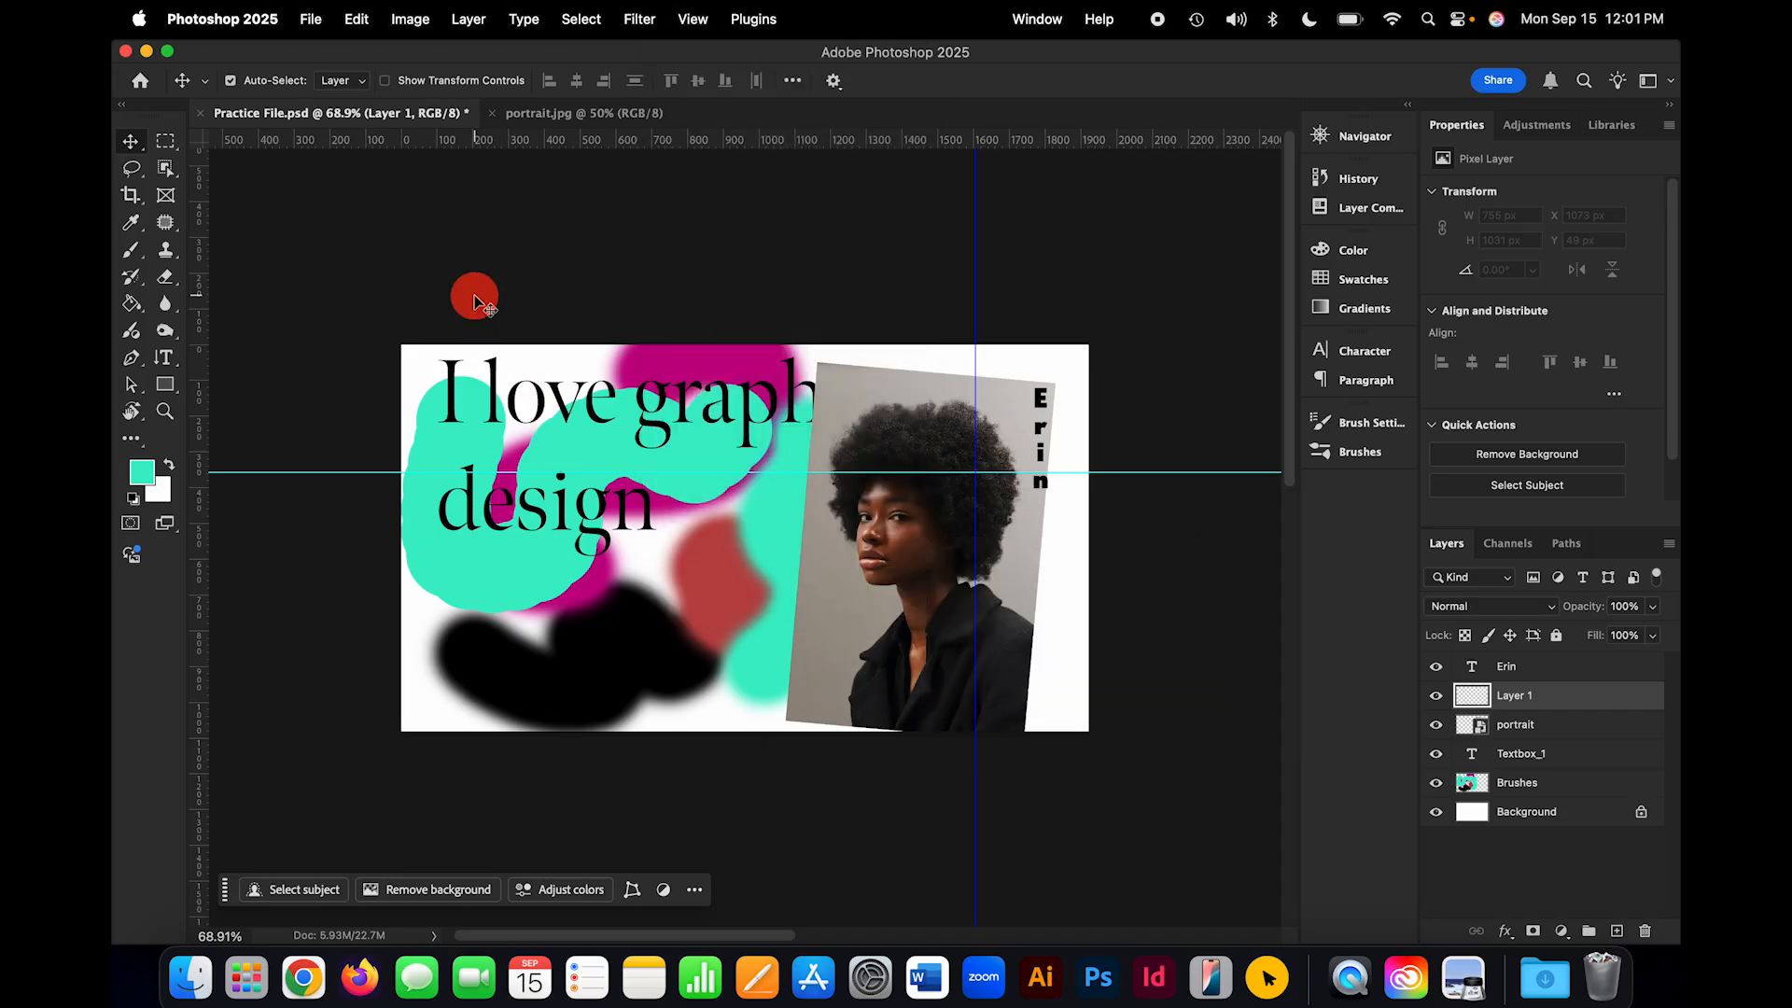
Step: Select the name text, portrait and Brushes layers in turn, and delete the Brushes layer
click(737, 379)
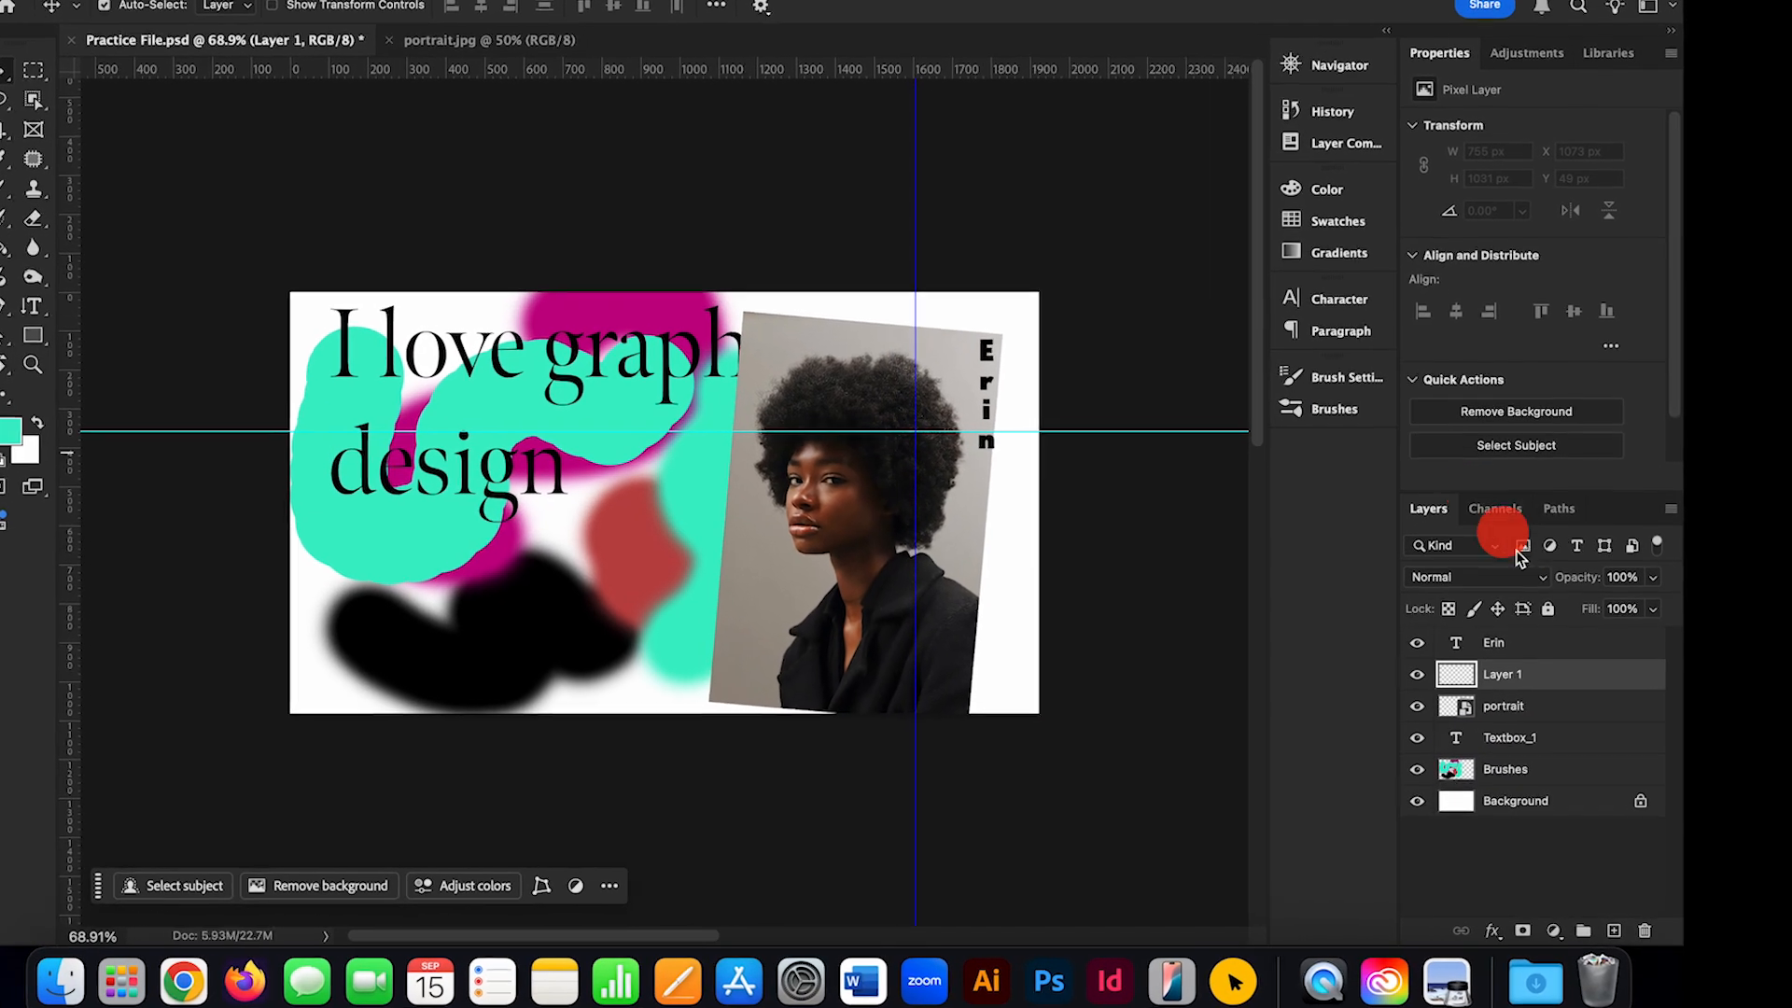
click(1530, 661)
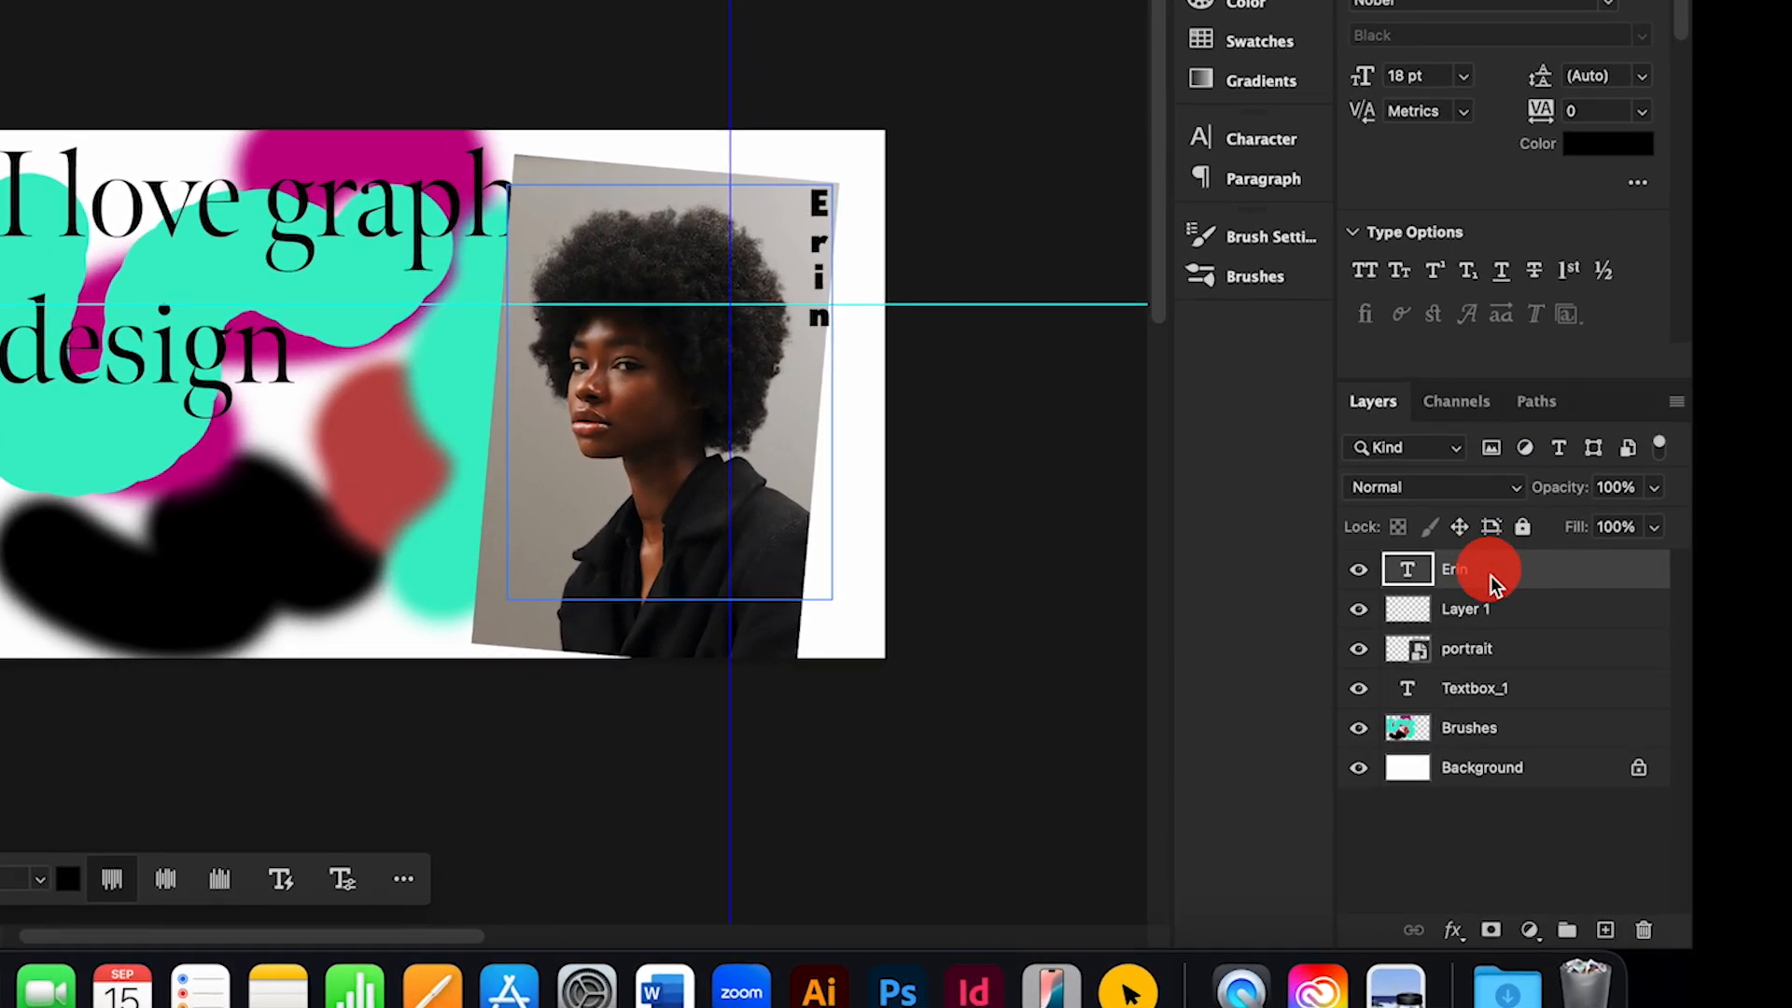
click(1504, 641)
click(1471, 619)
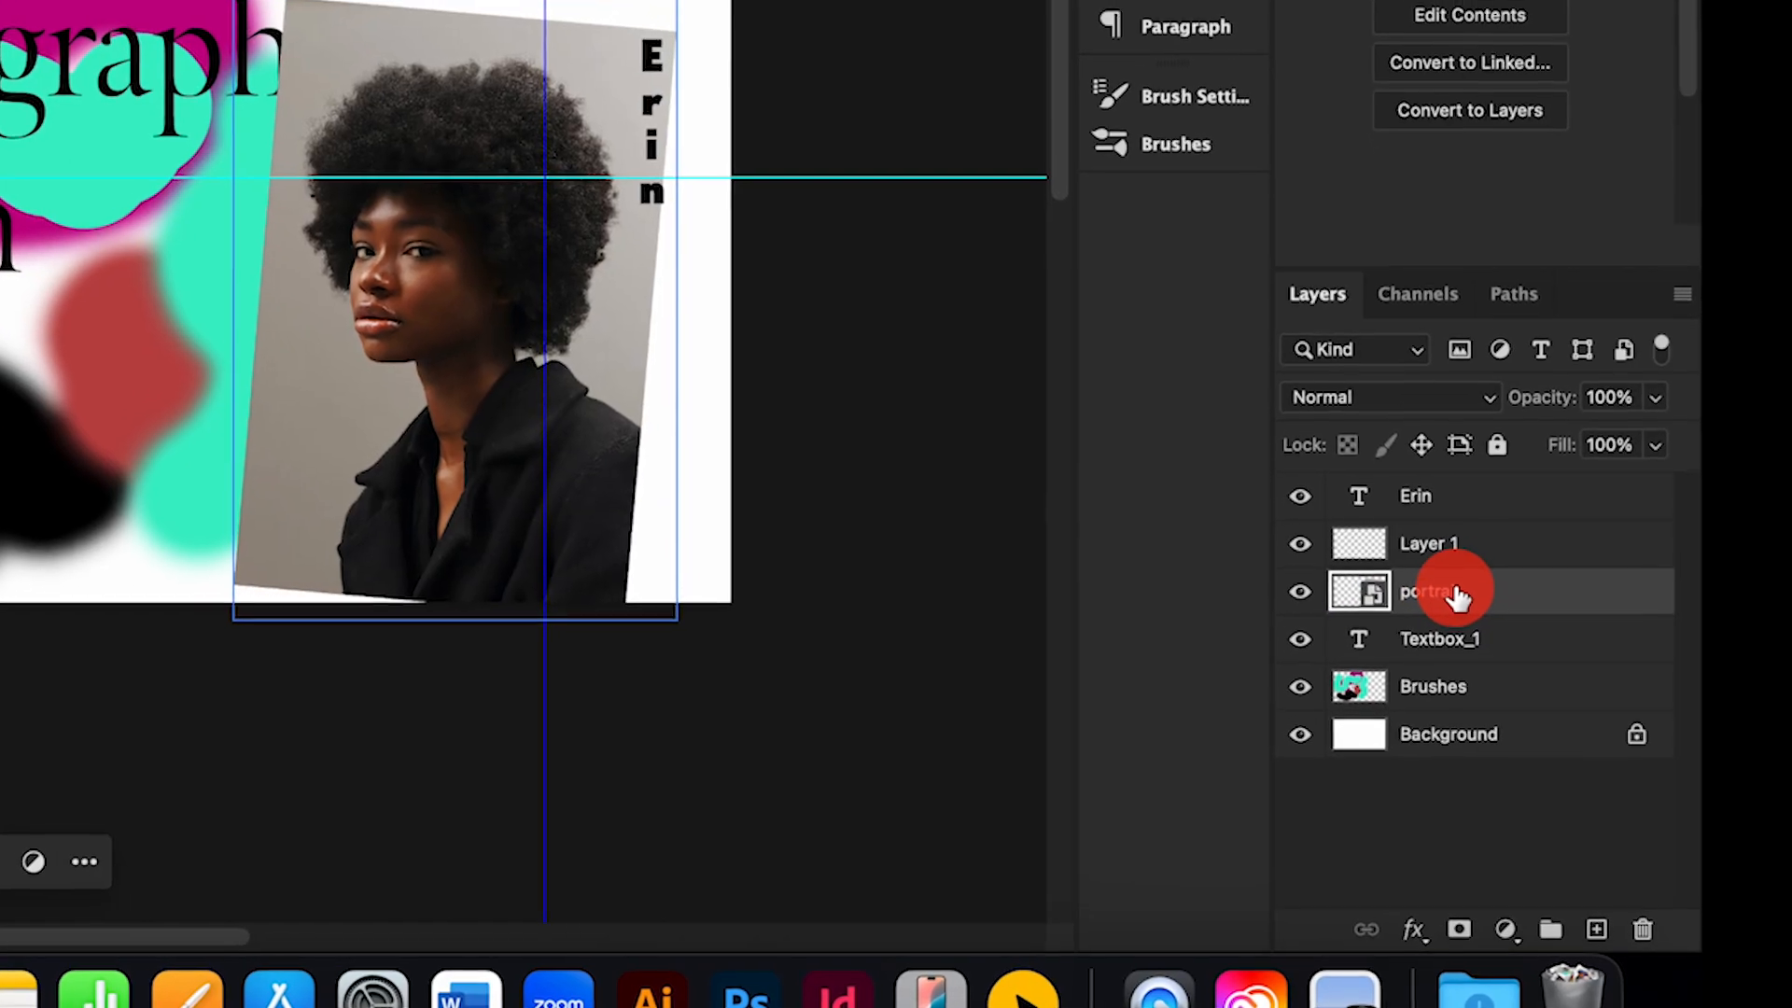
click(1480, 666)
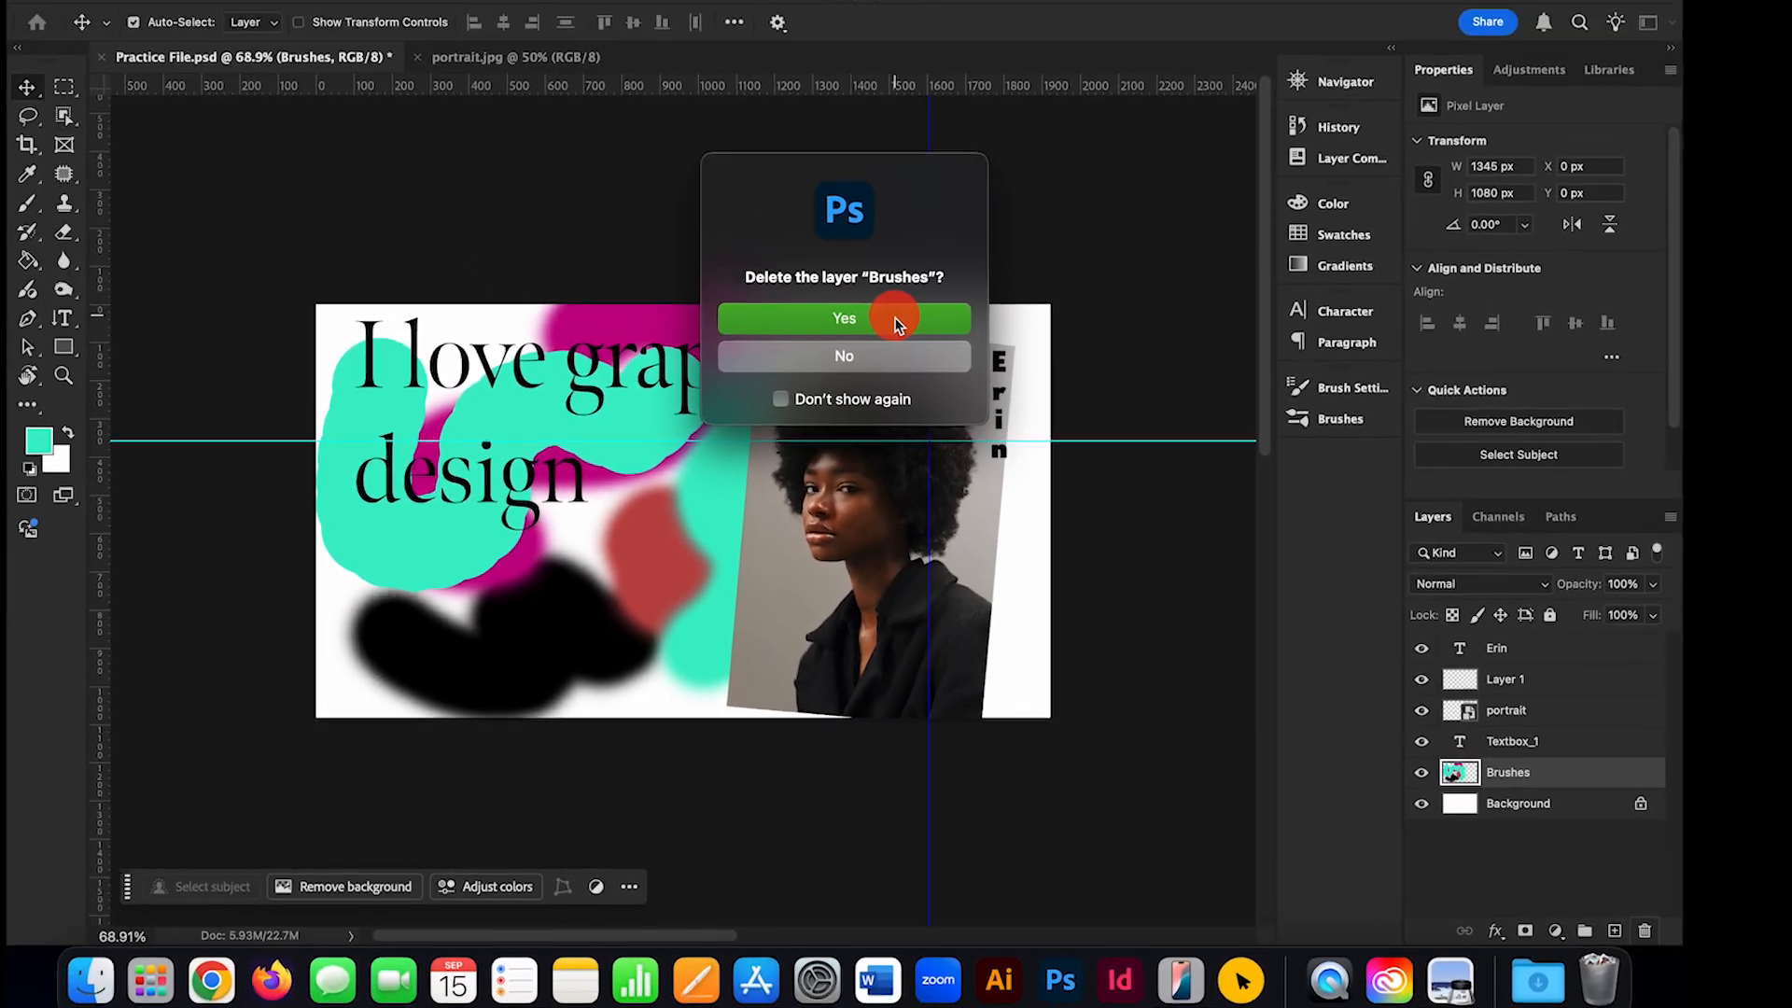
click(747, 196)
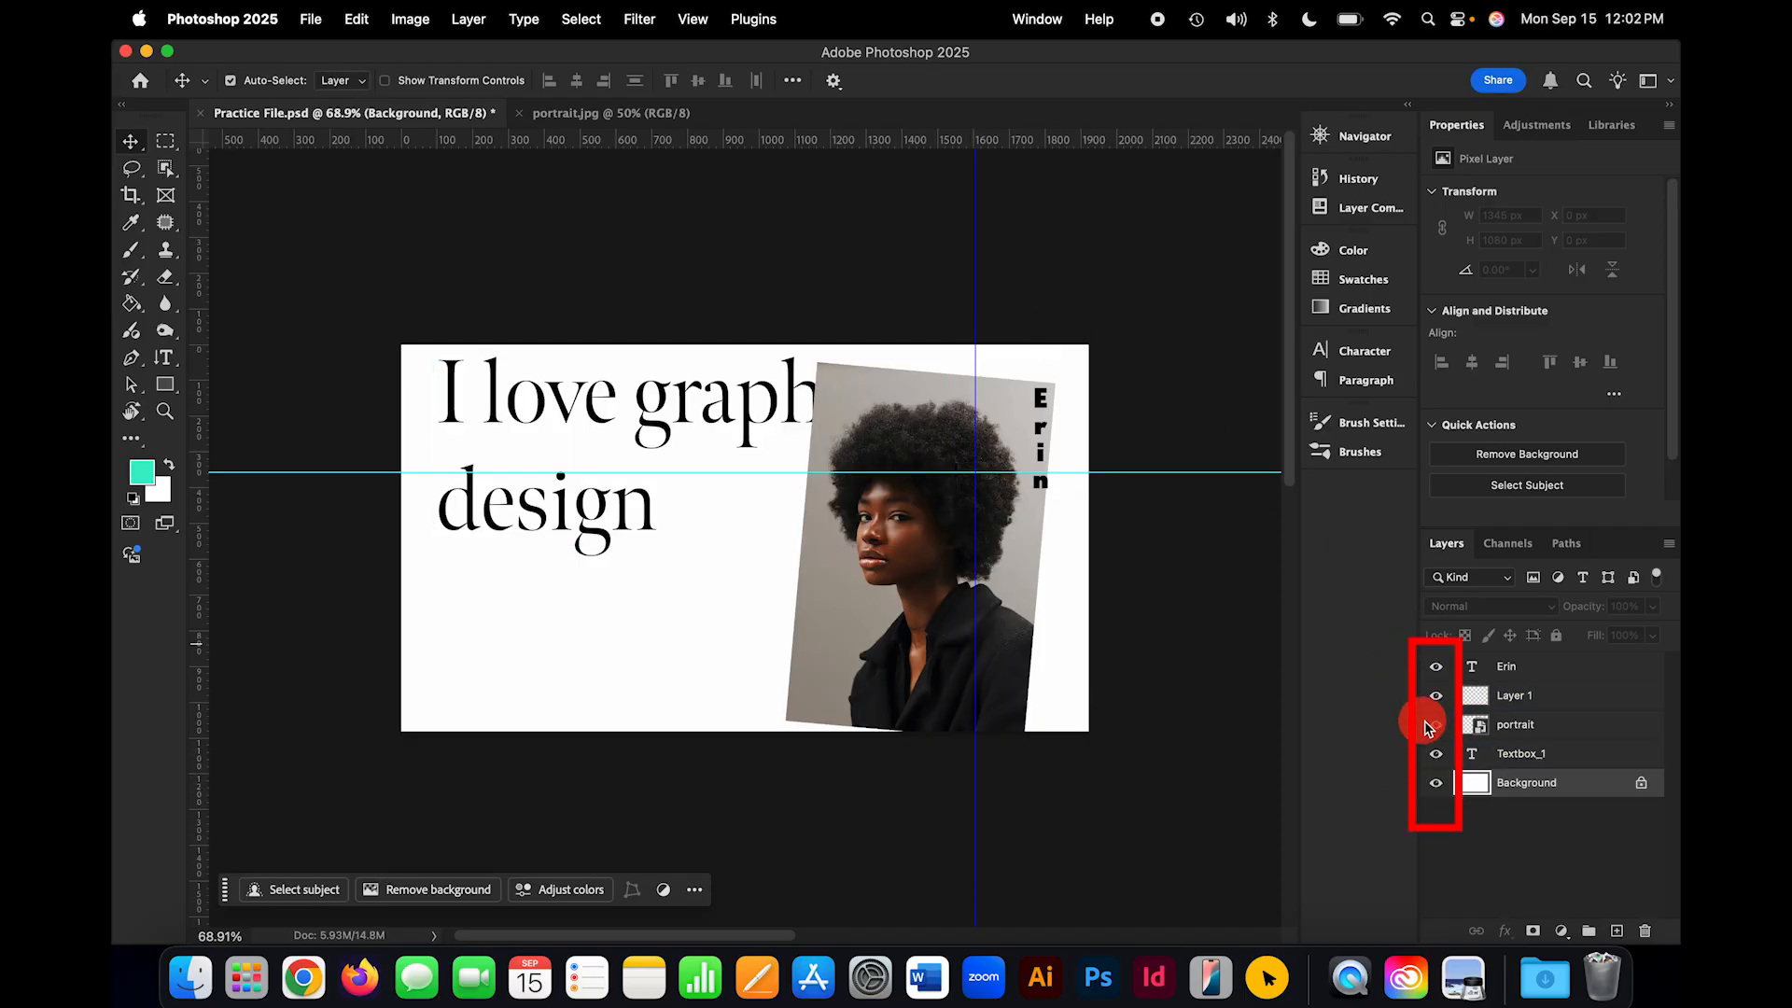
Step: Hide Layer 1, and switch the name text, portrait and Textbox_1 layers off and back on
click(1436, 671)
click(1436, 670)
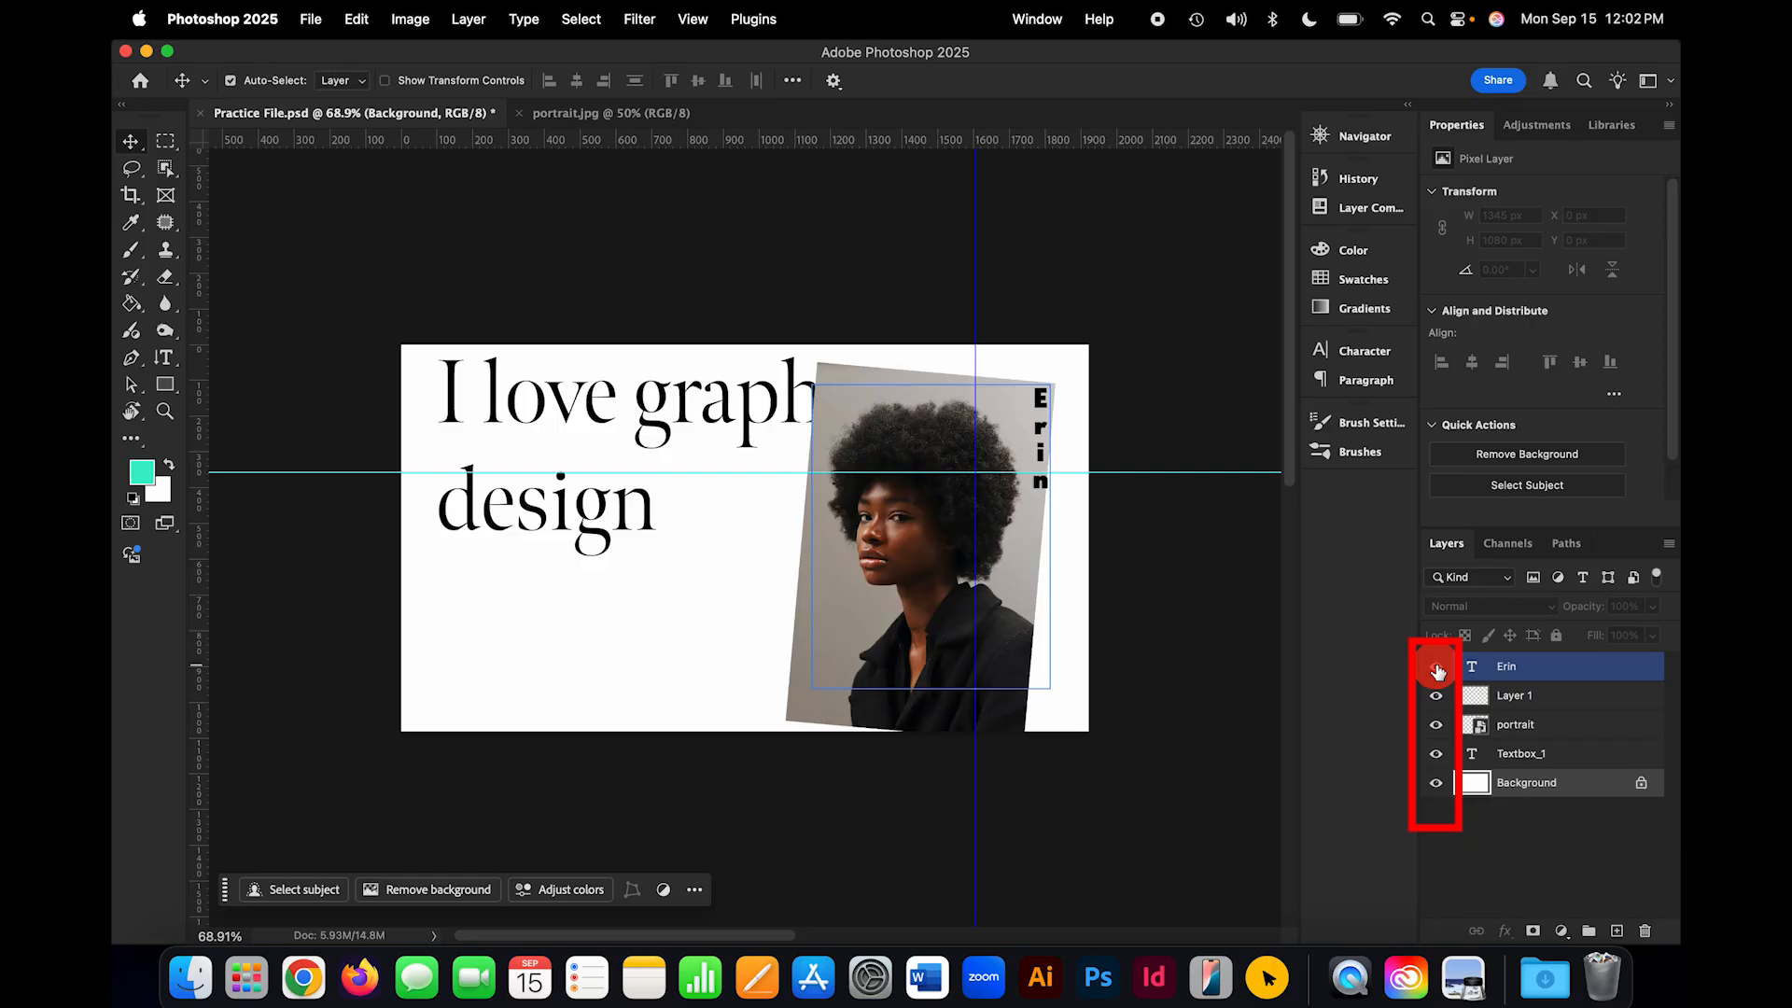
click(1437, 696)
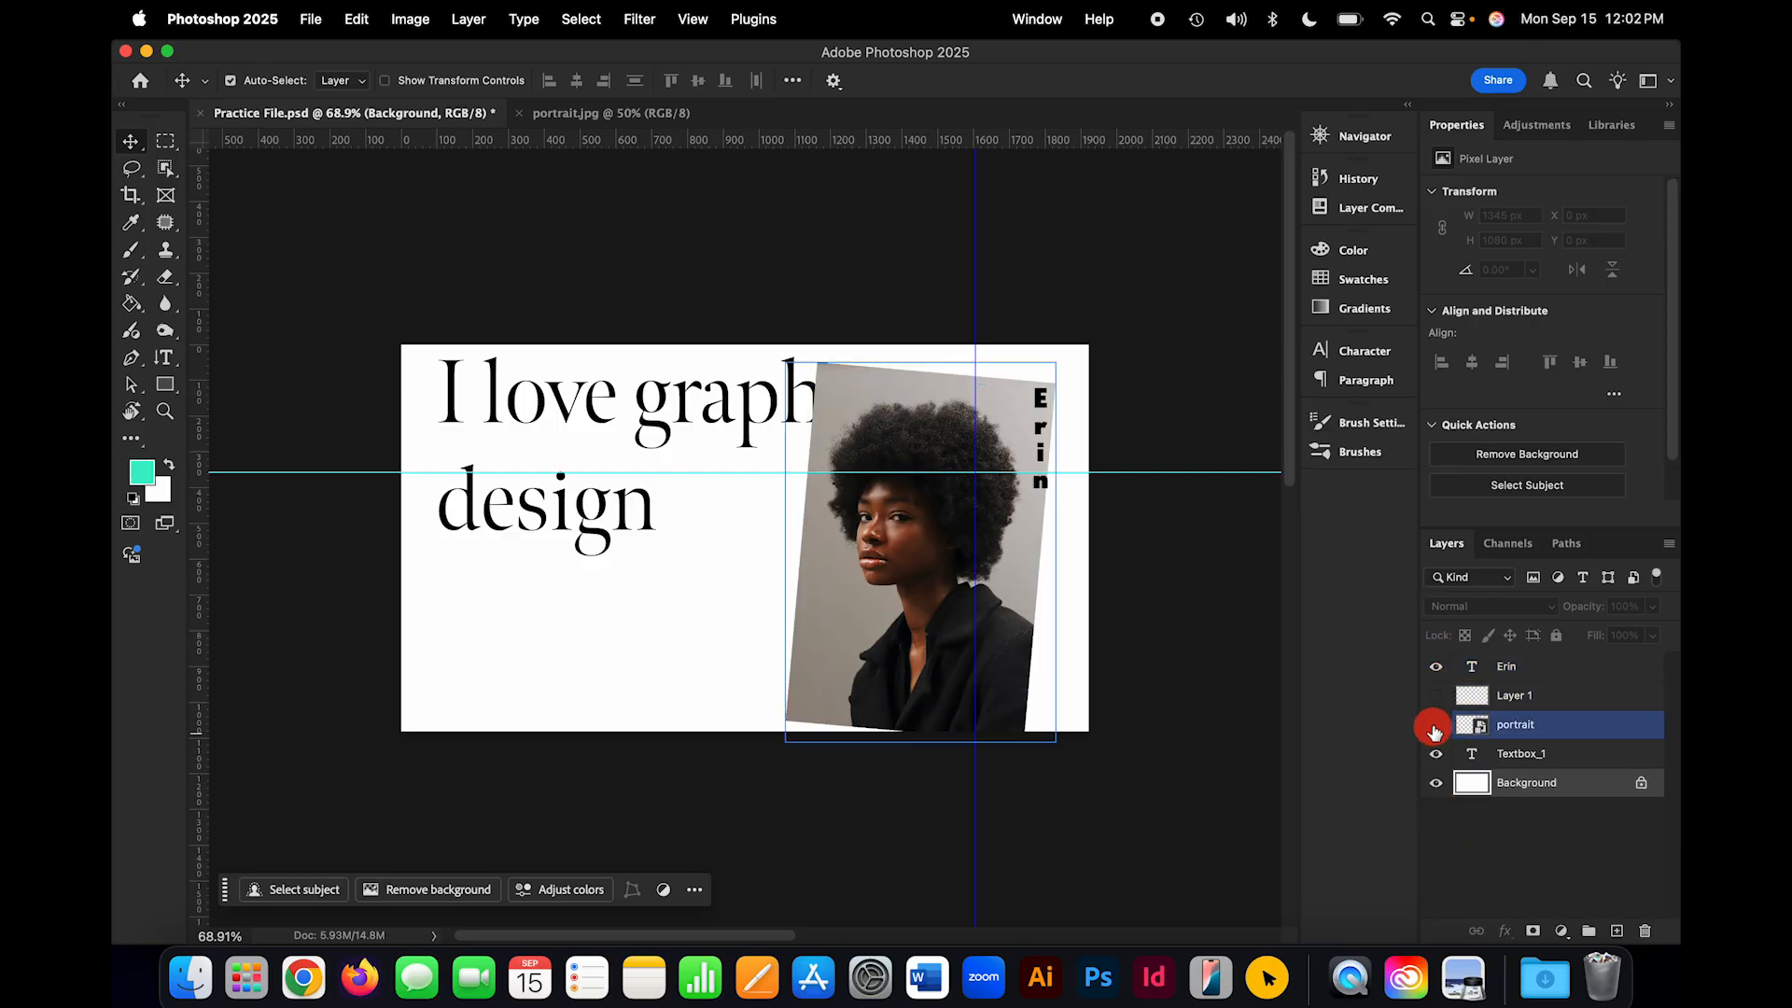
click(1436, 726)
click(1435, 728)
click(1435, 729)
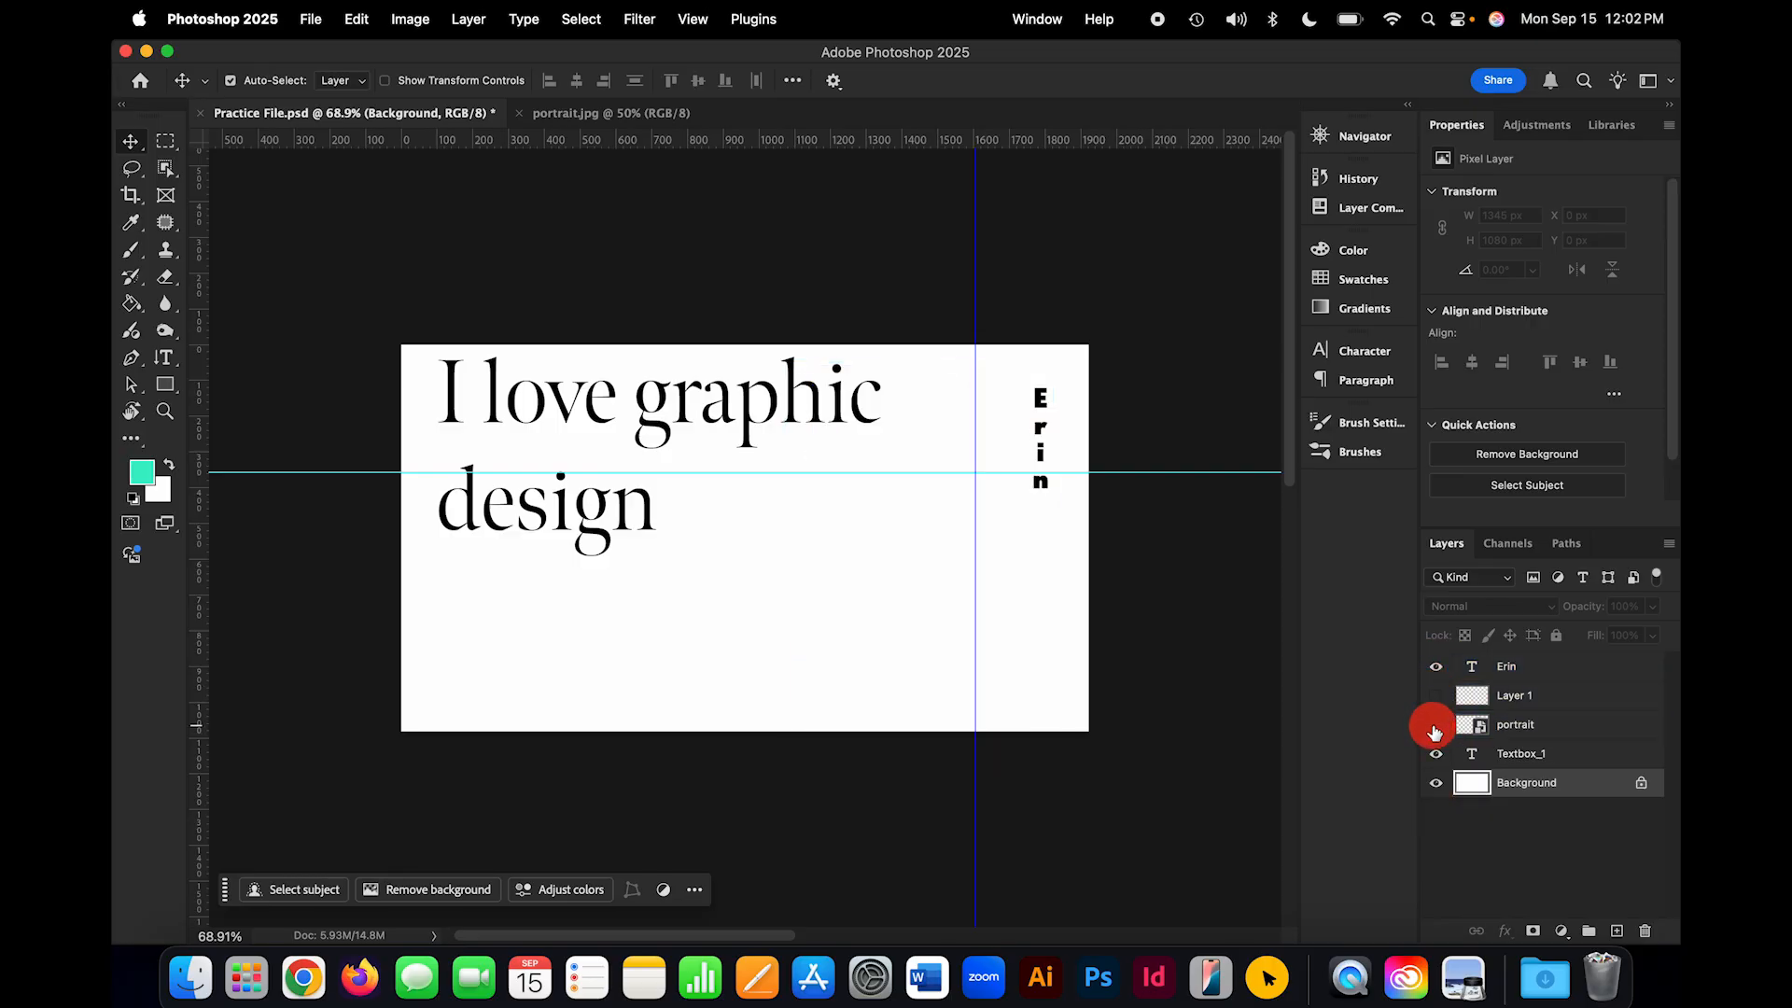
click(1432, 727)
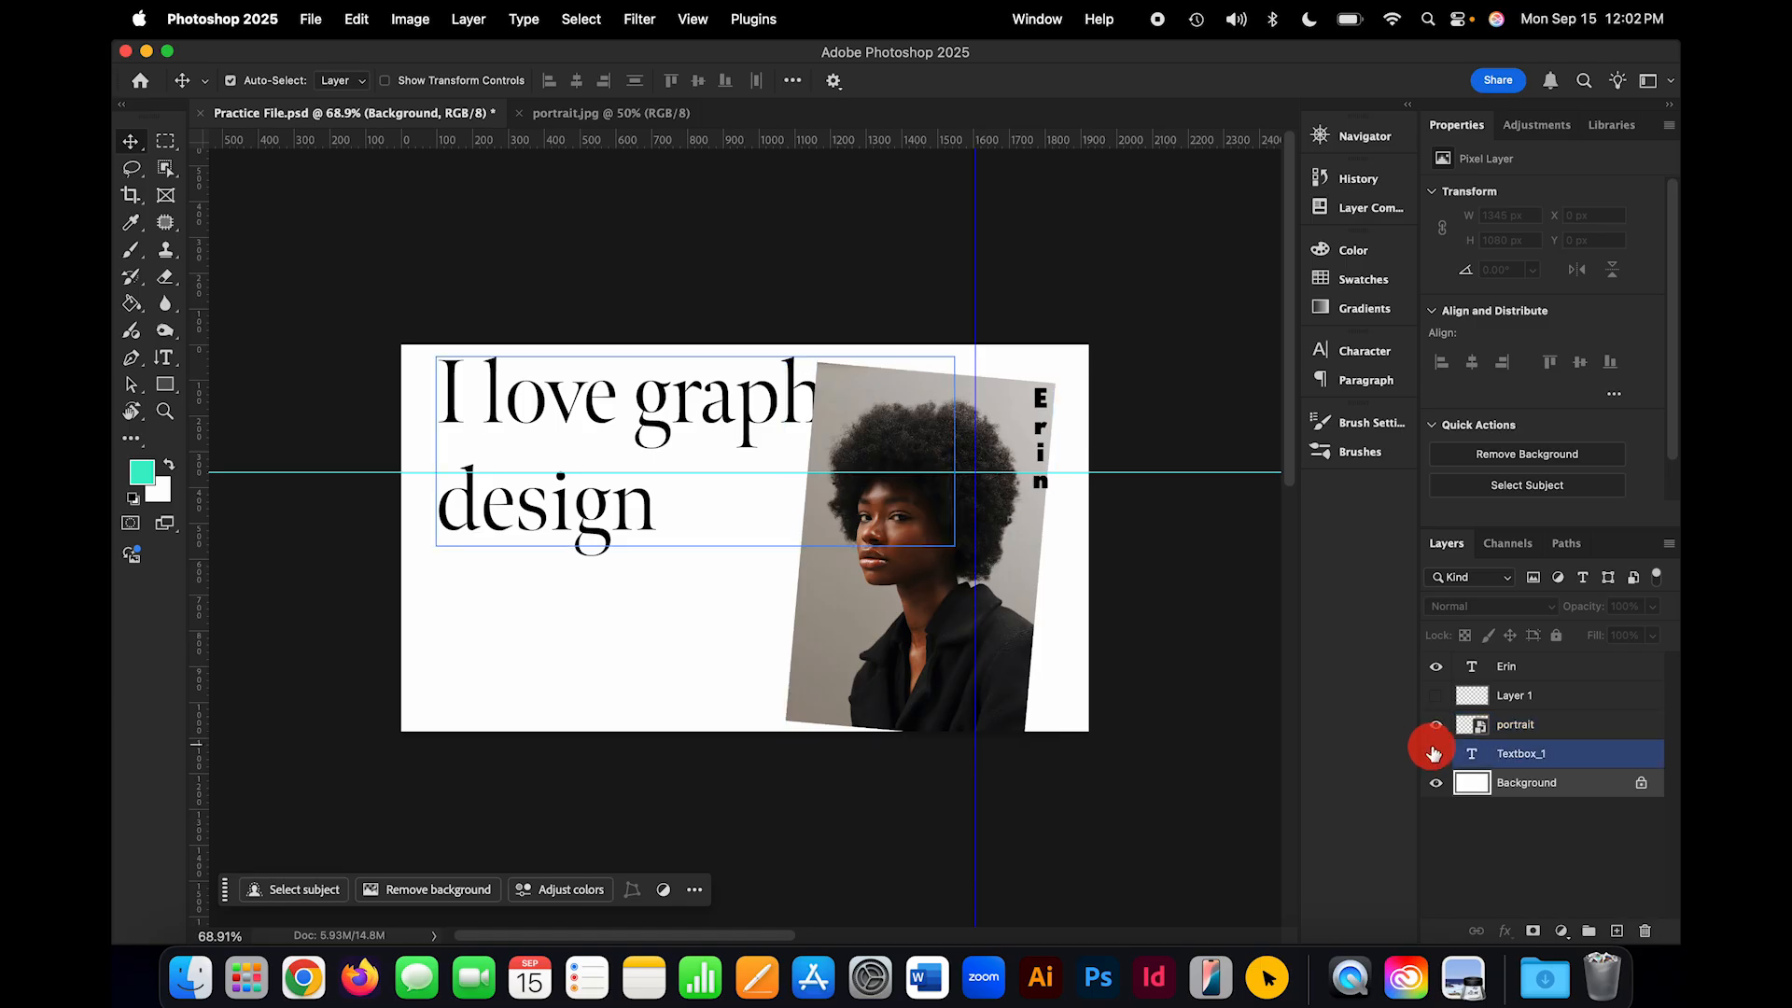
click(1435, 753)
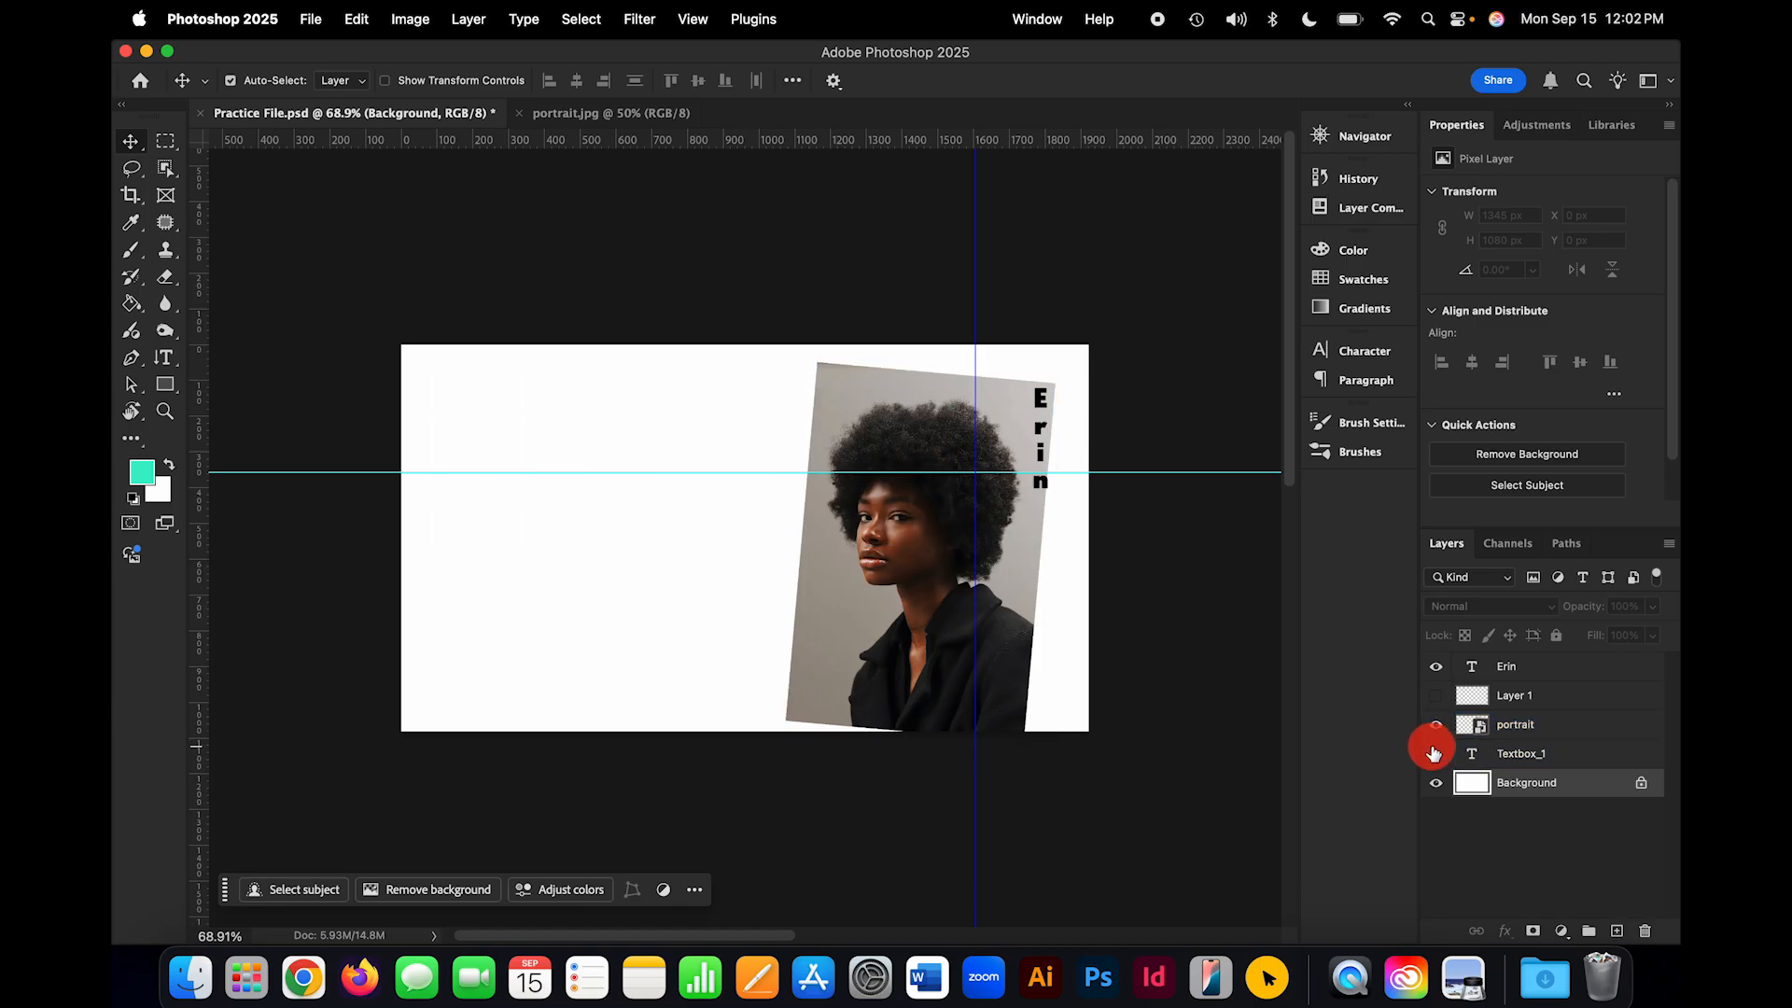
click(1435, 753)
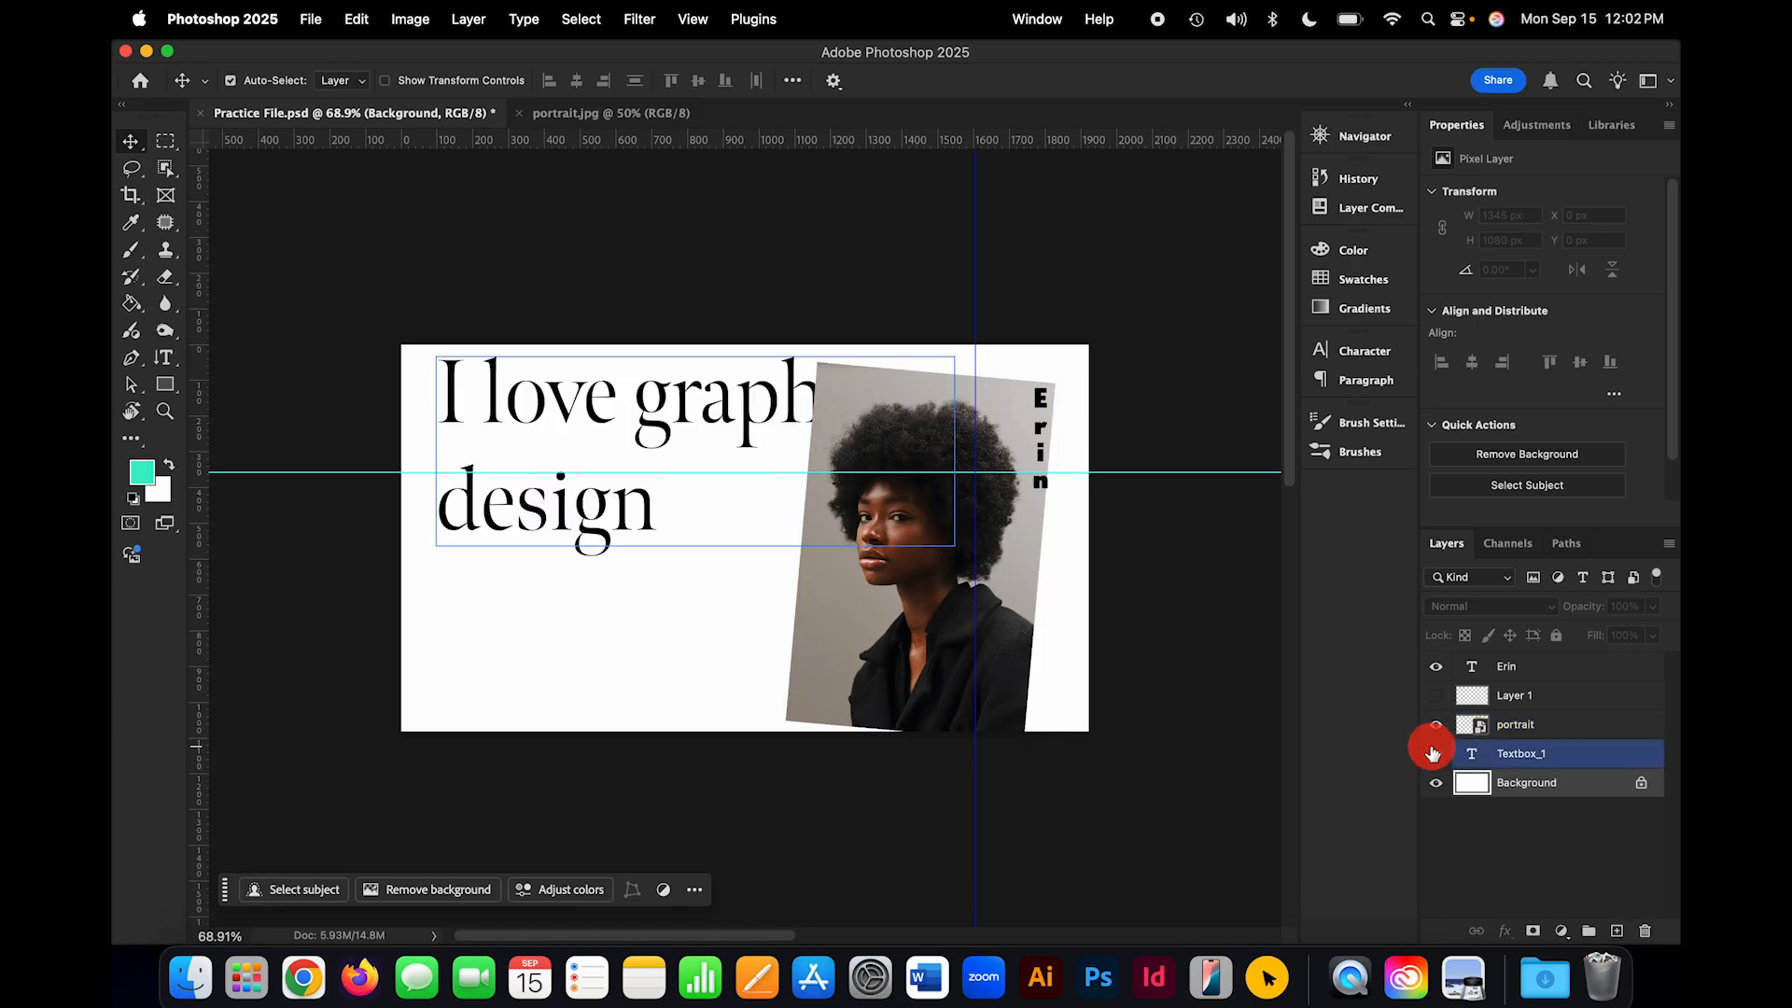
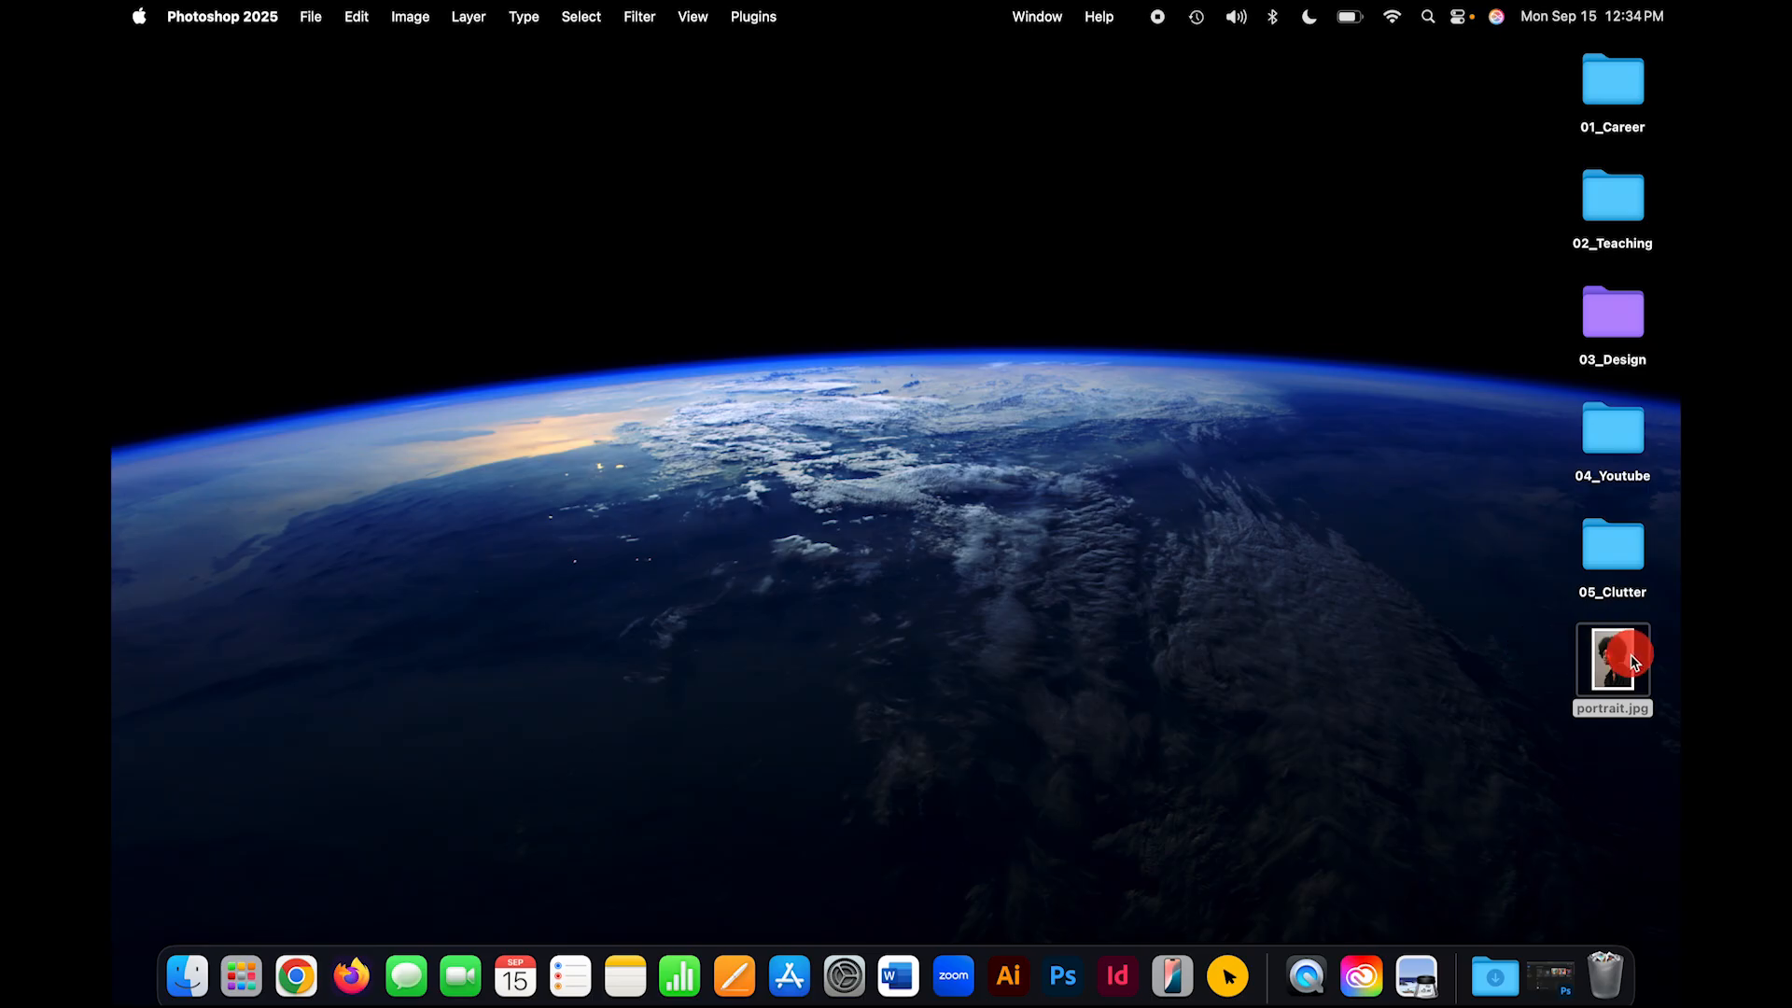
Step: Open portrait.jpg from the desktop in Photoshop and save it to the Desktop in Photoshop format as ExerciseImage
drag(1629, 659, 1082, 993)
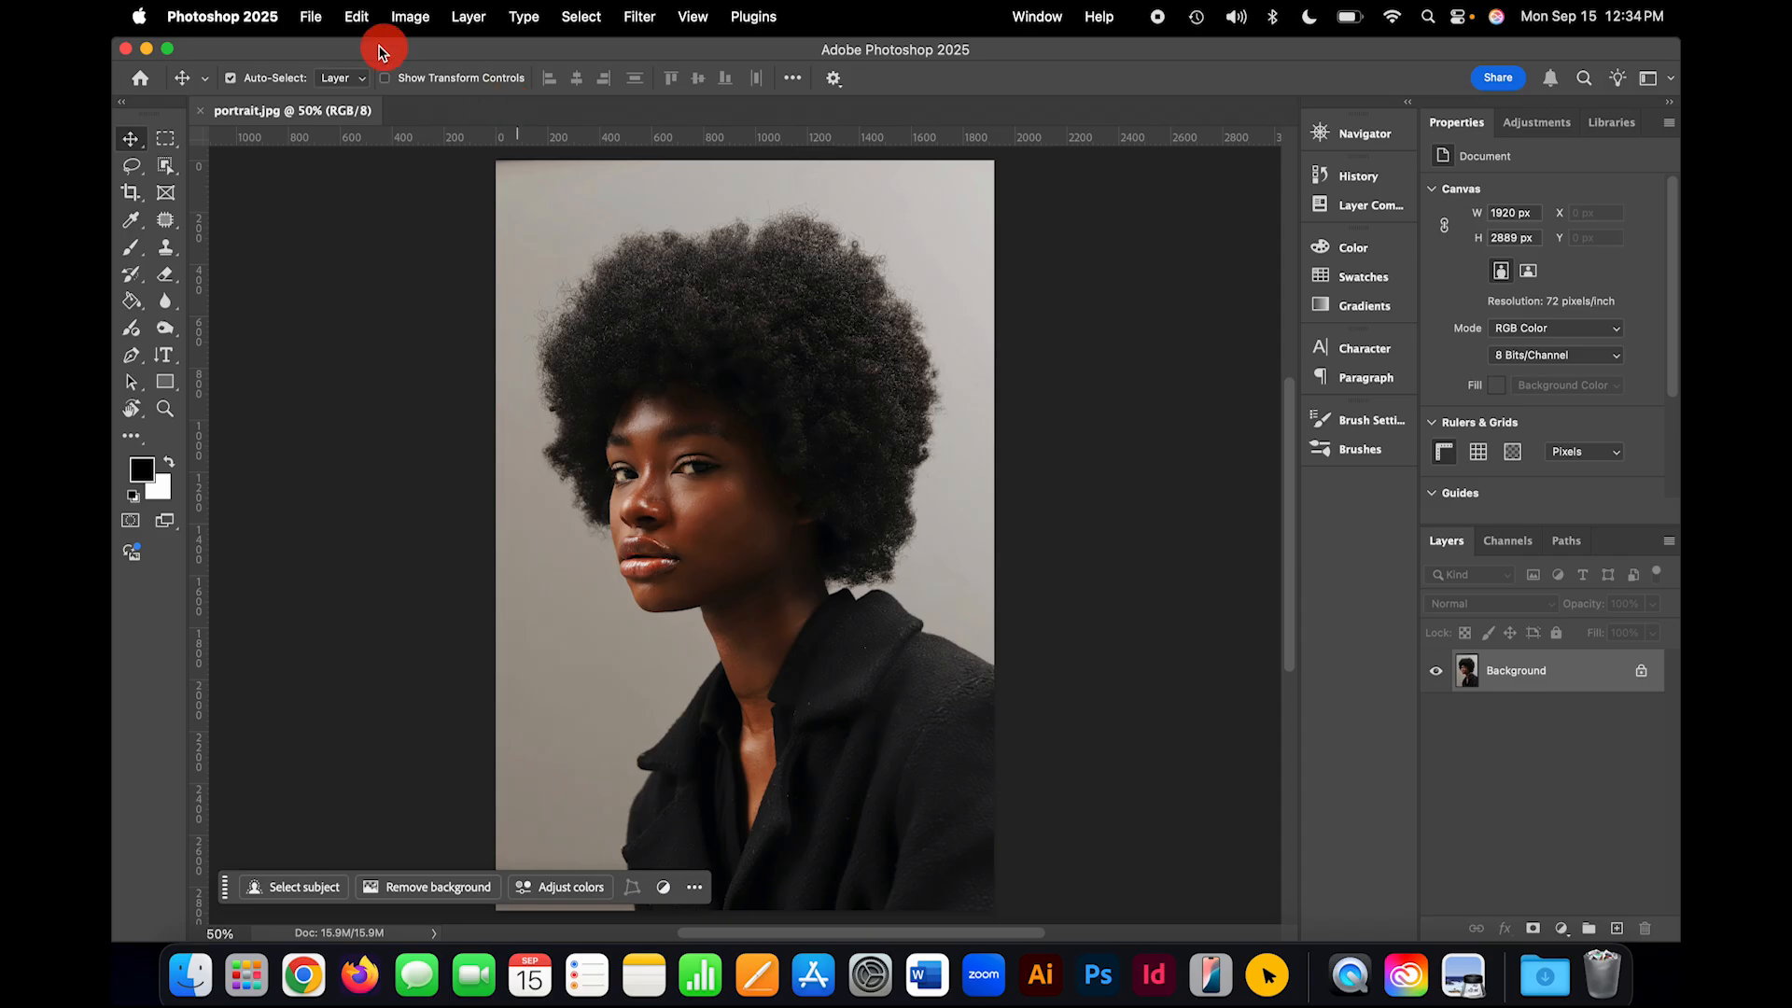
click(312, 19)
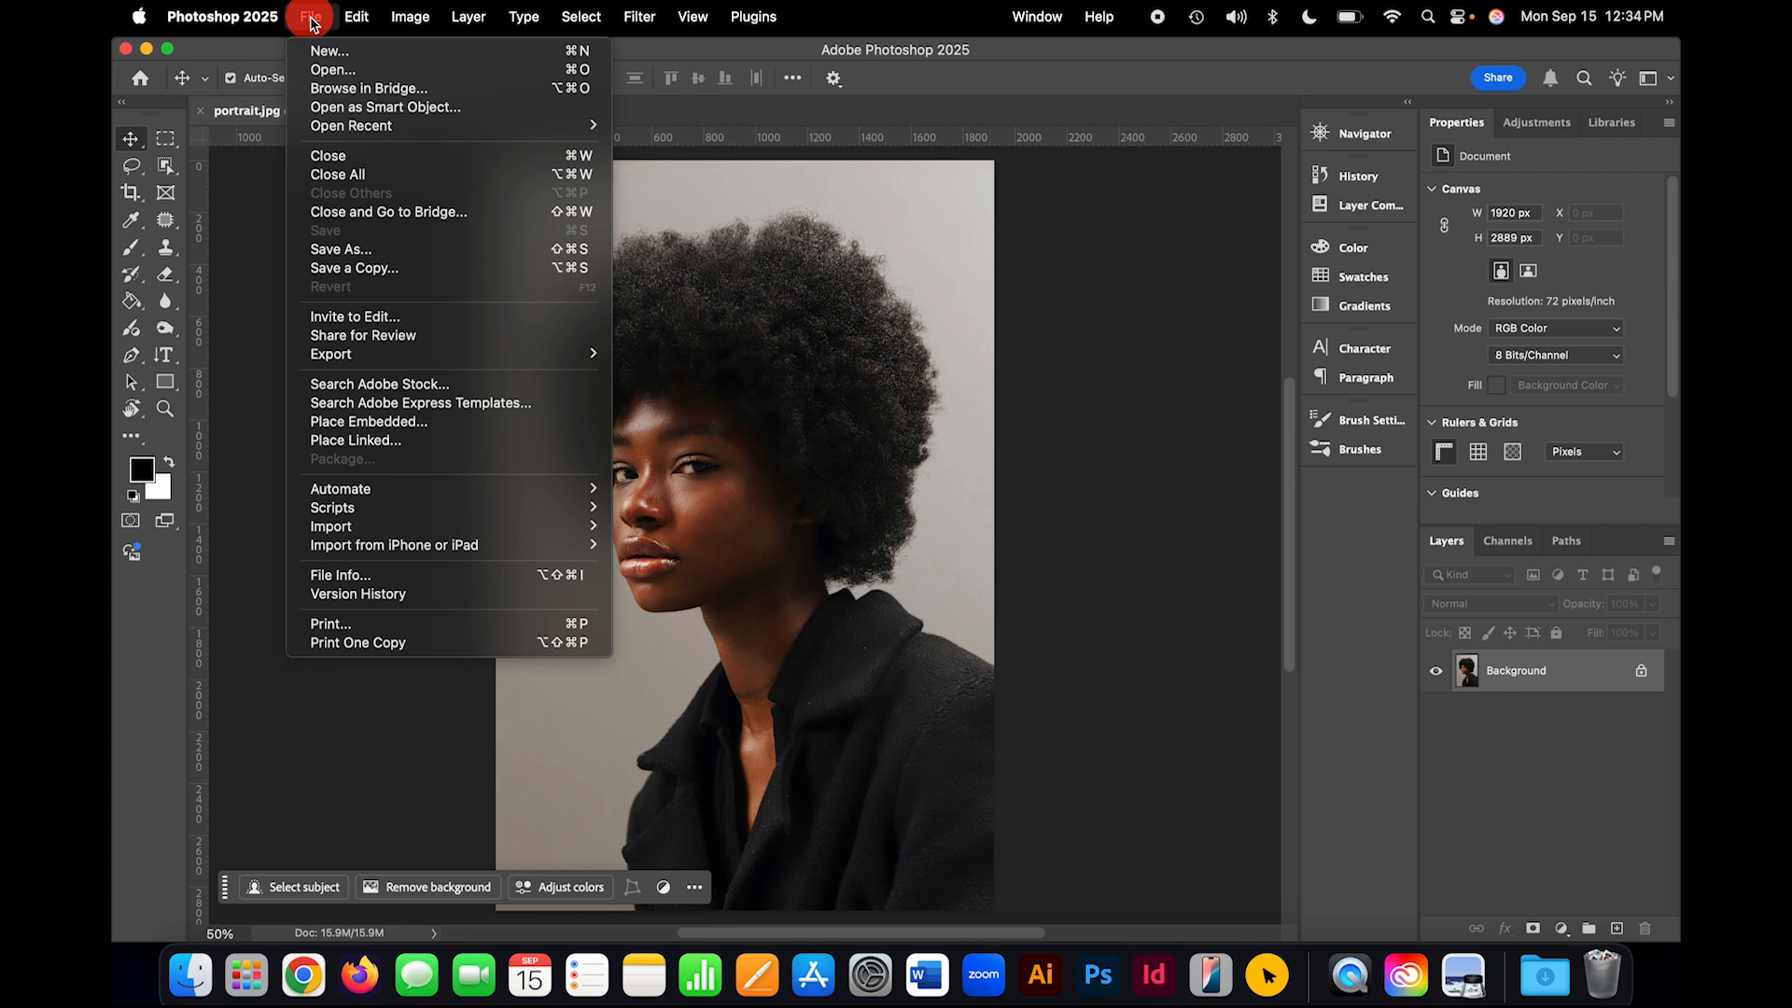
click(341, 252)
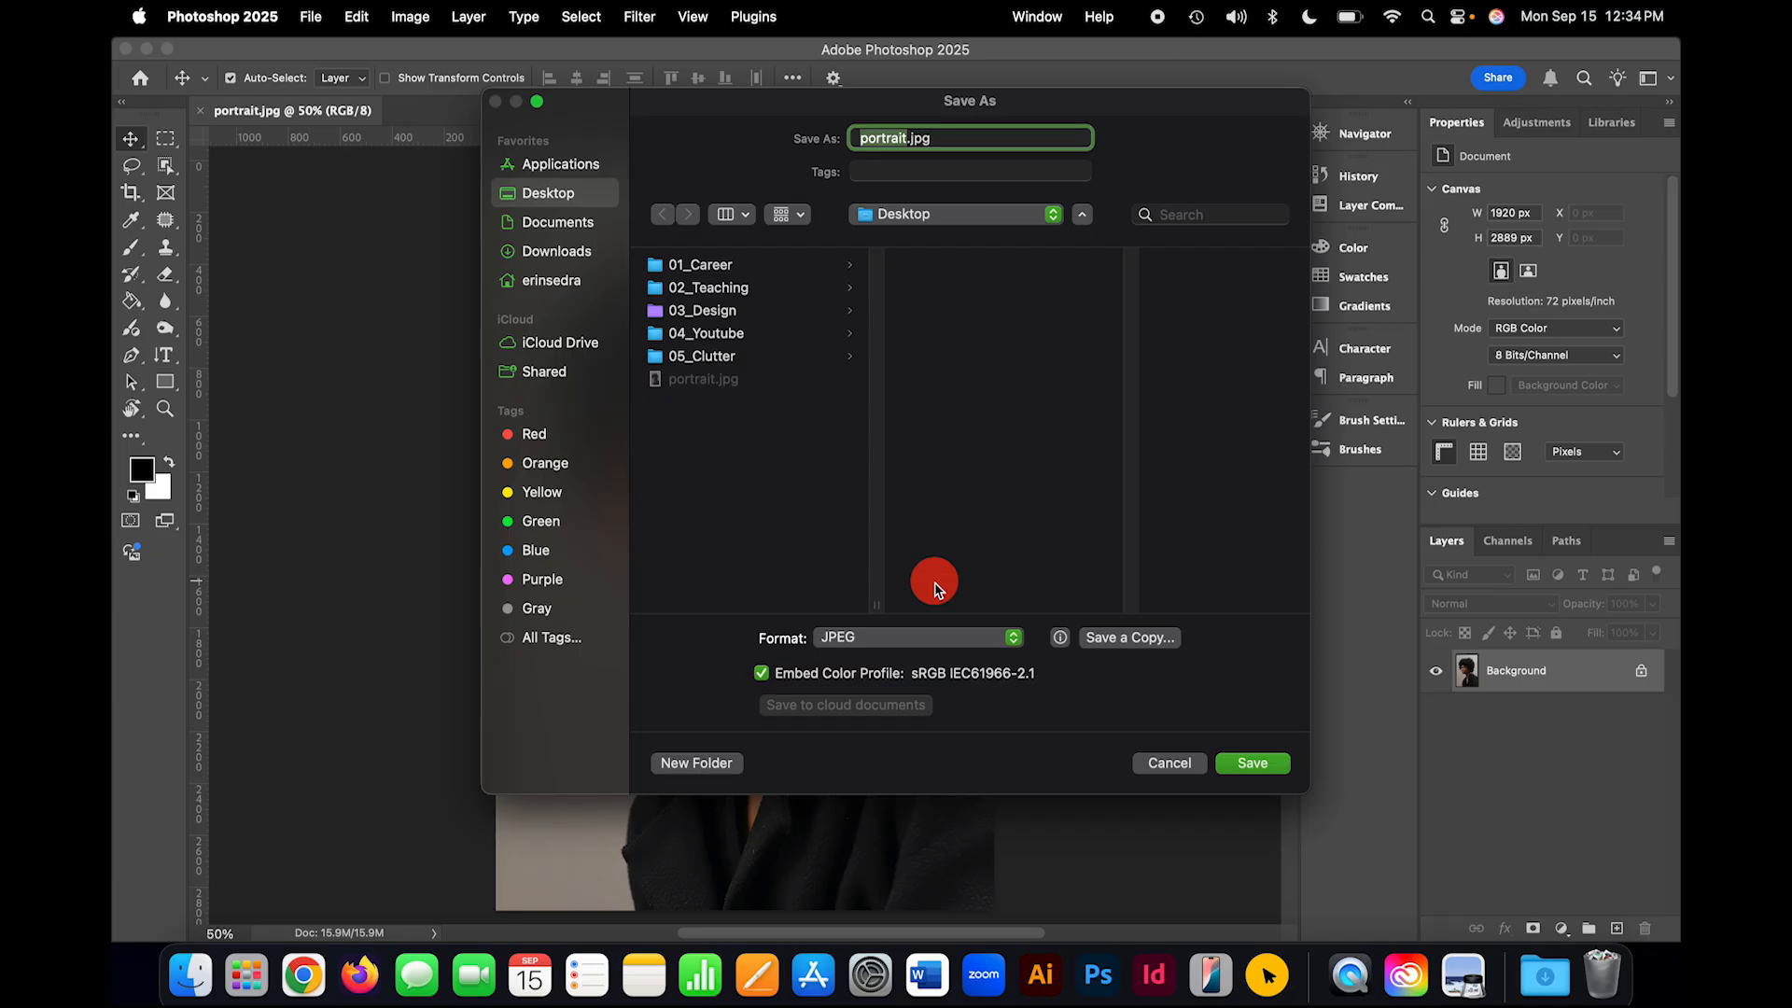
click(1013, 640)
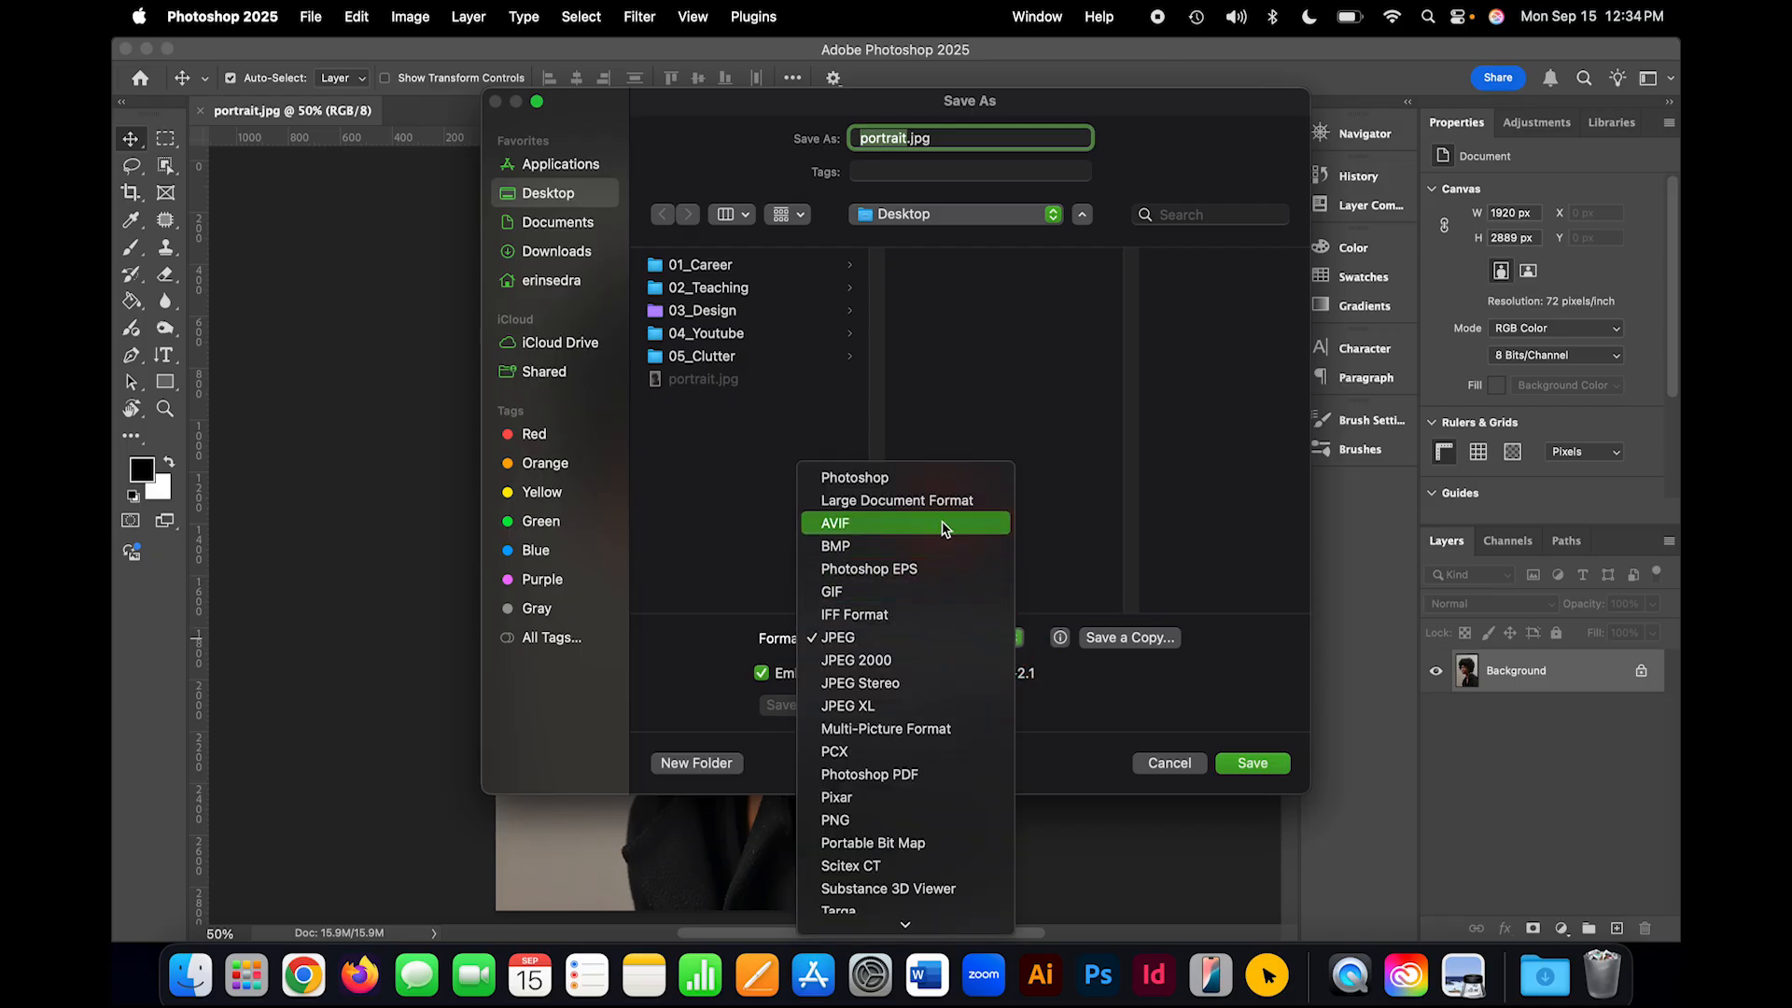
click(922, 478)
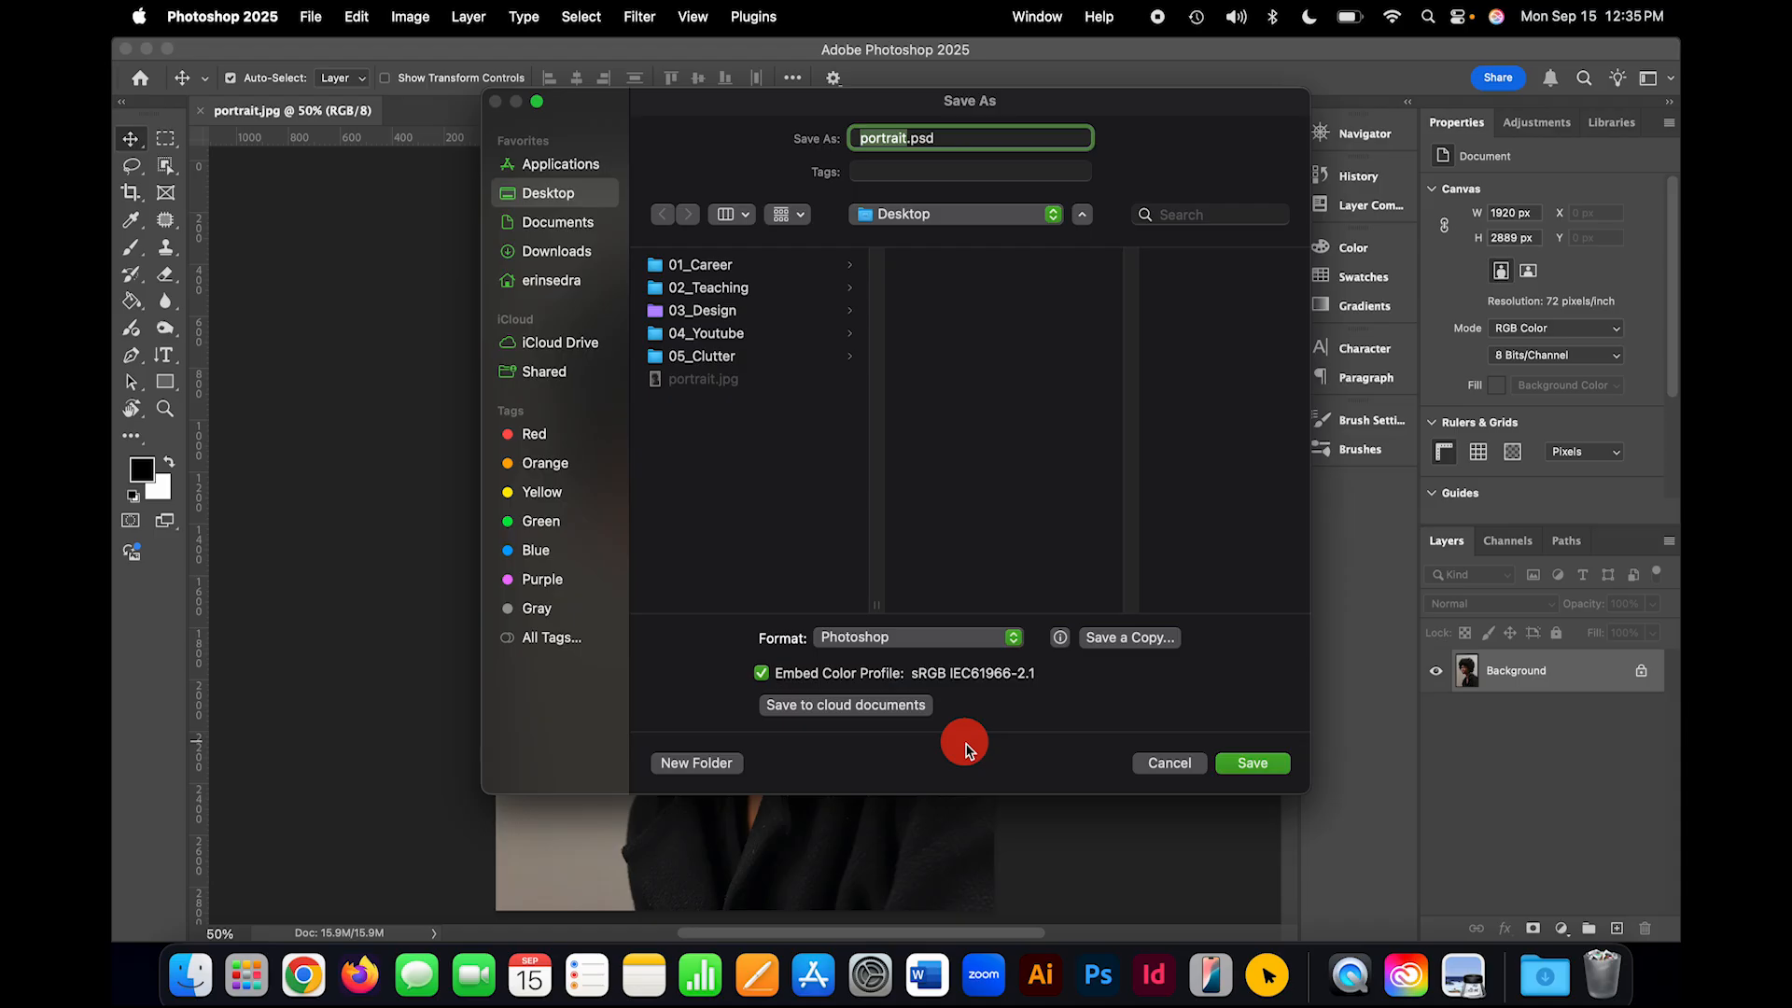
text(ExerciseImage)
click(1268, 764)
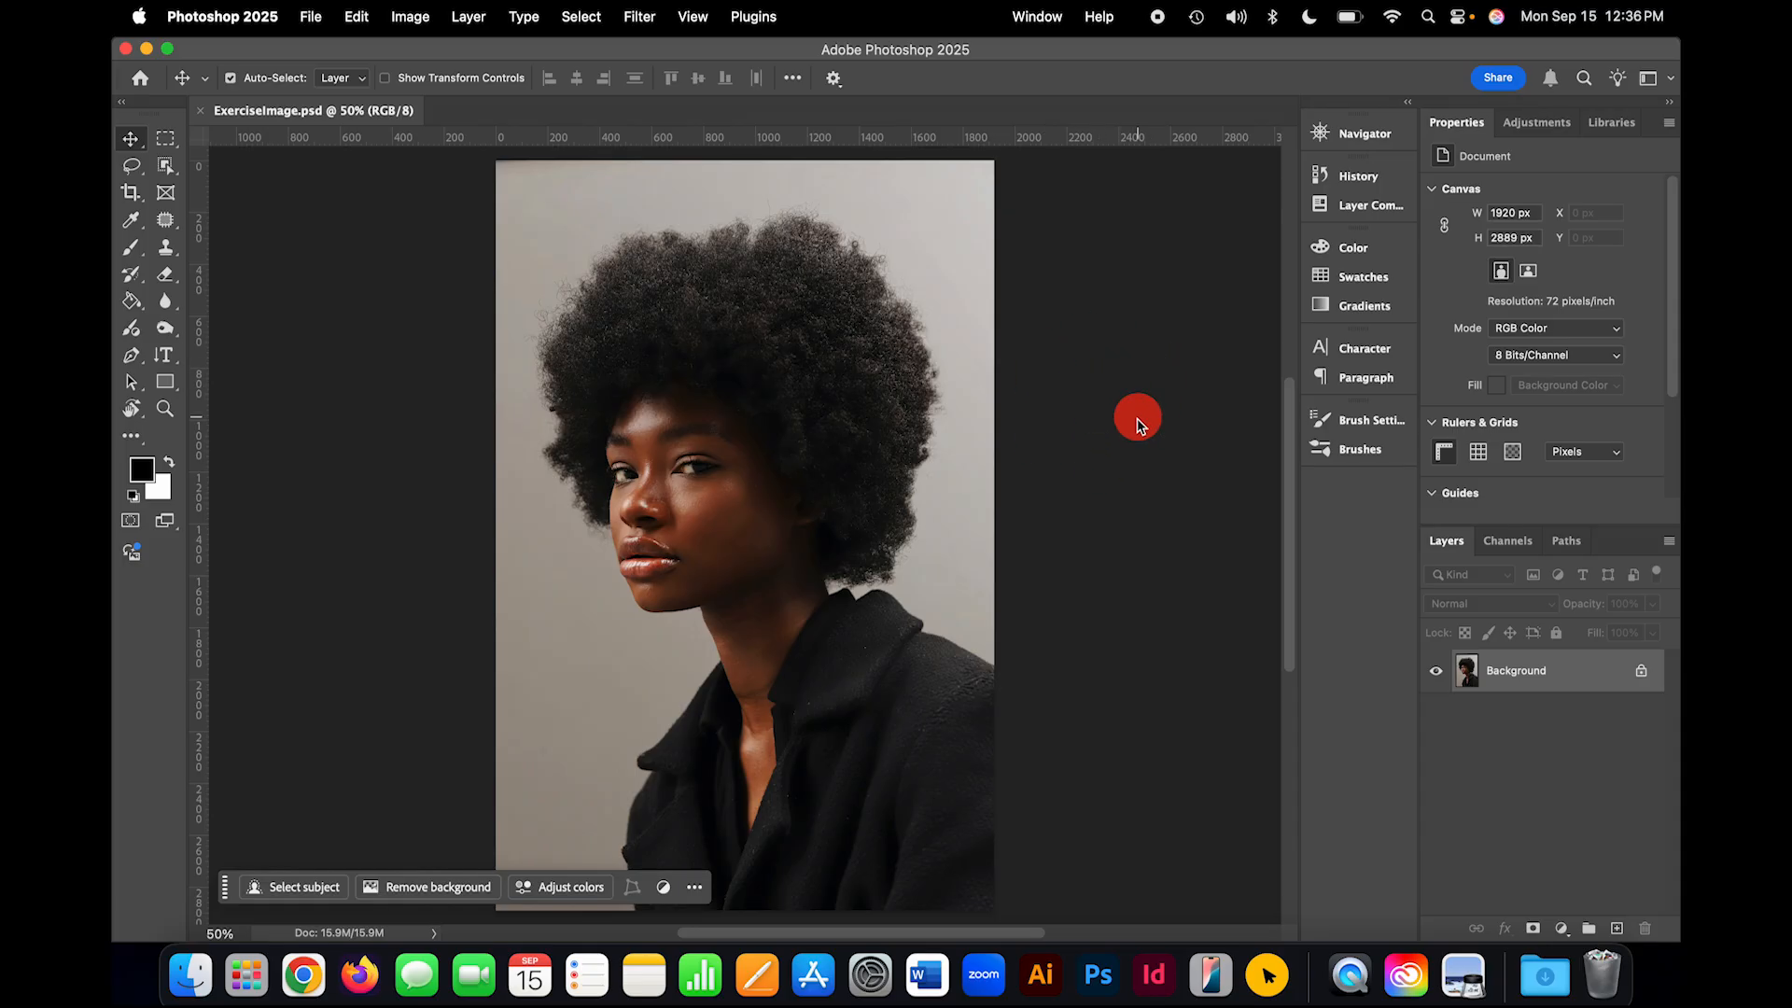
click(308, 17)
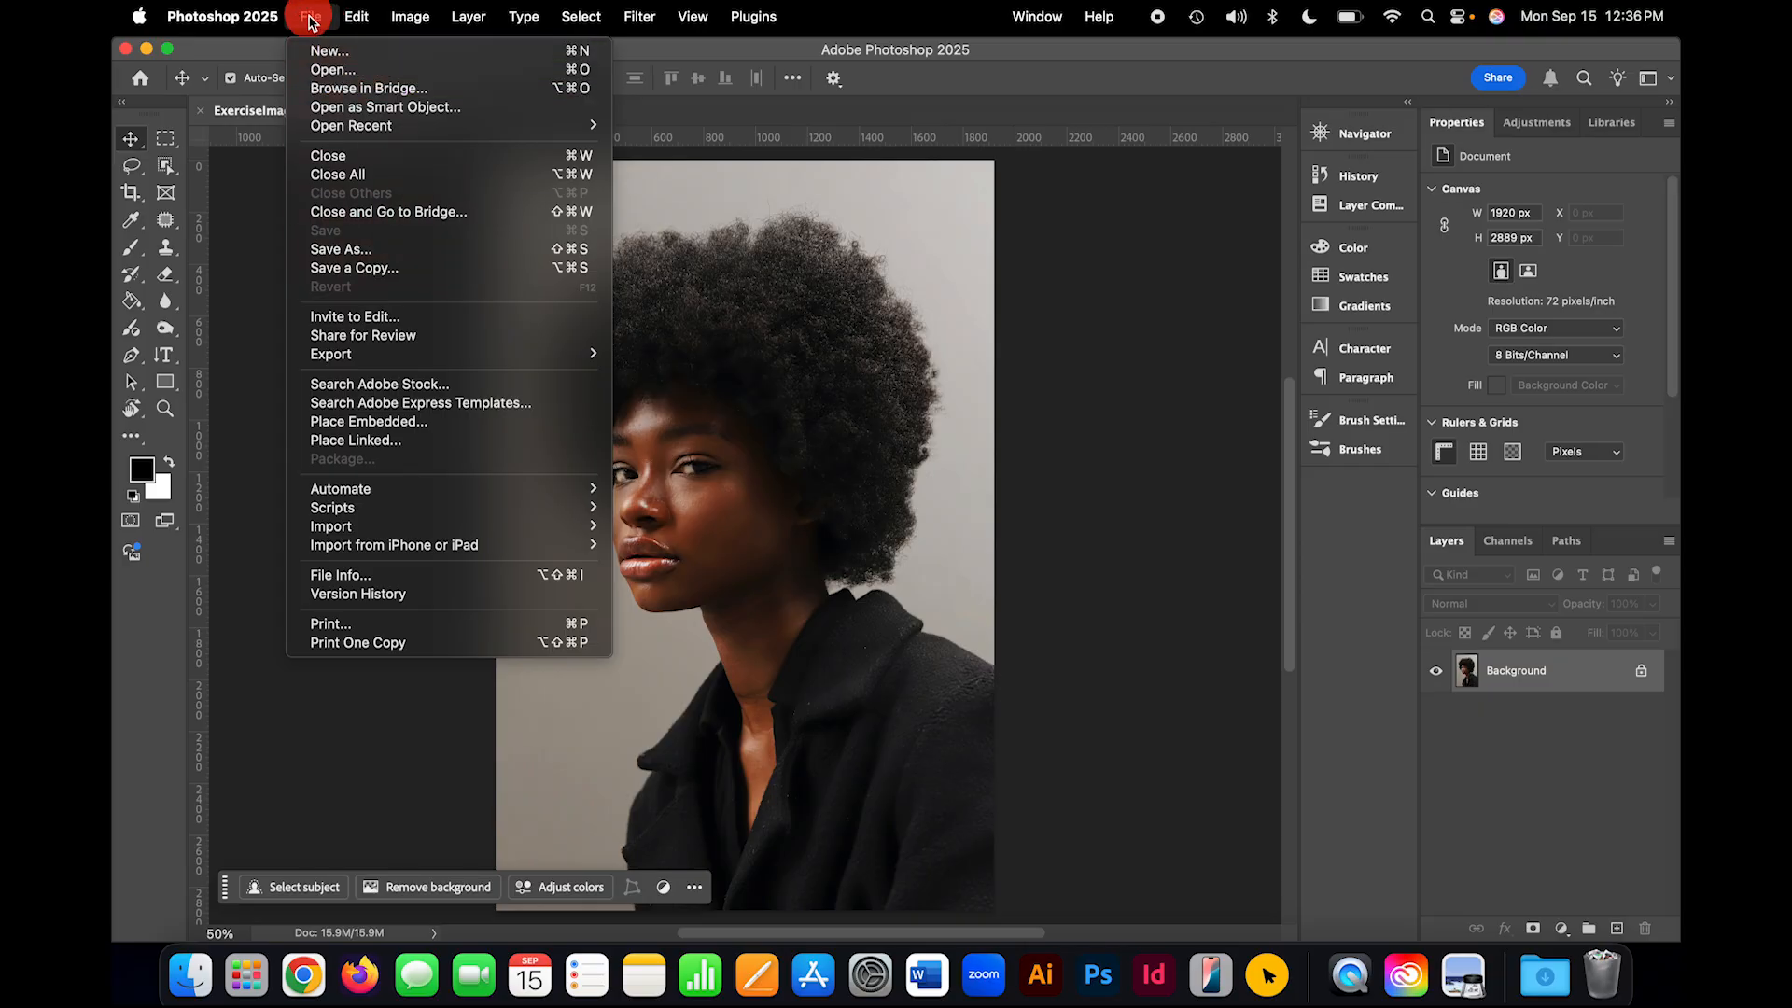
click(334, 403)
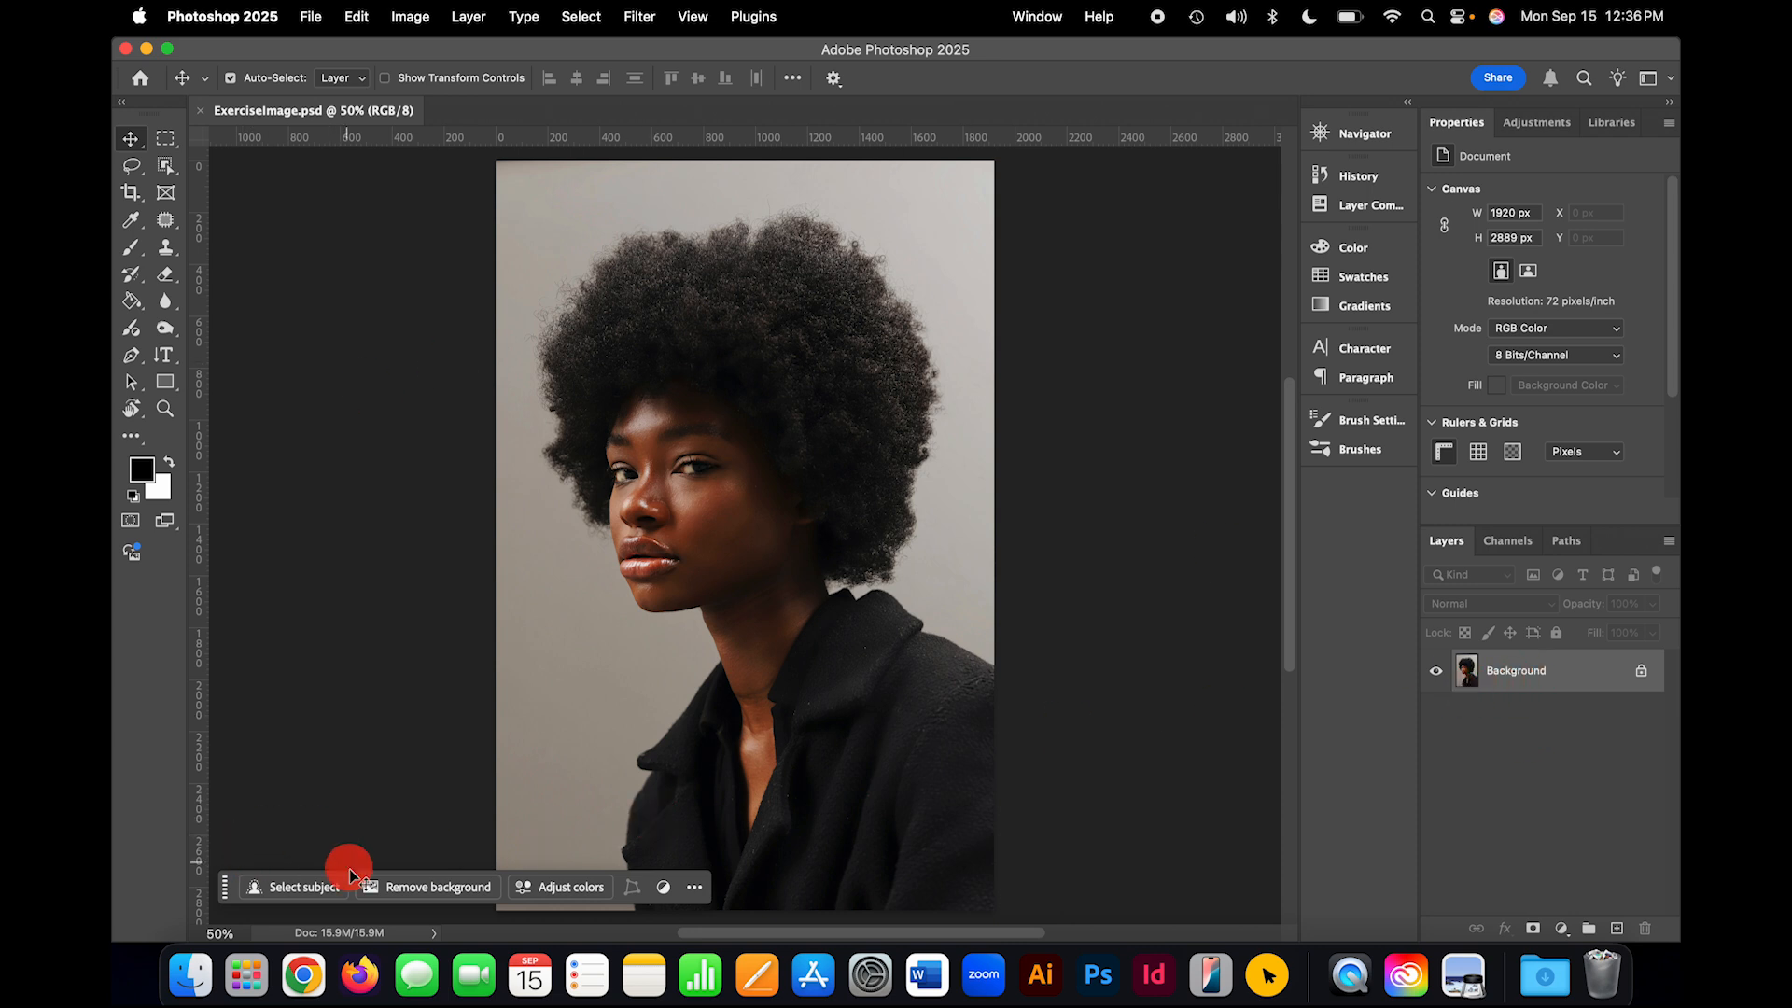
Step: Select the portrait's subject automatically and open the selection in Select and Mask
click(299, 887)
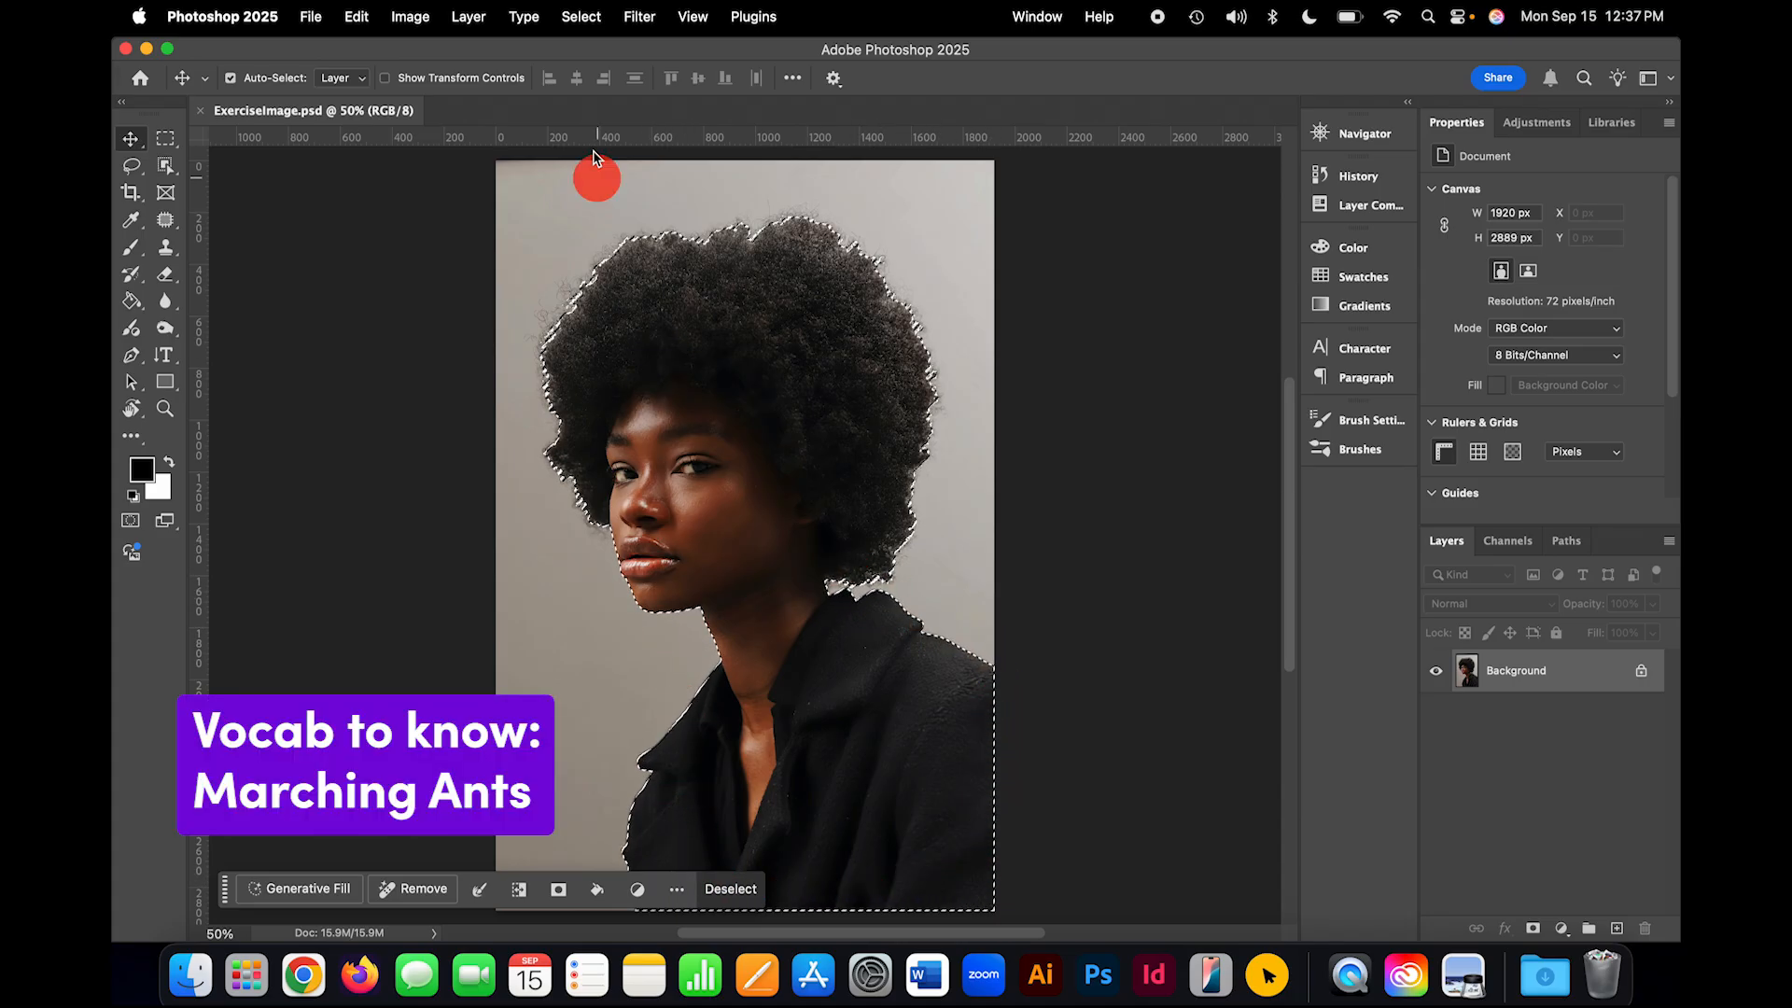
click(584, 17)
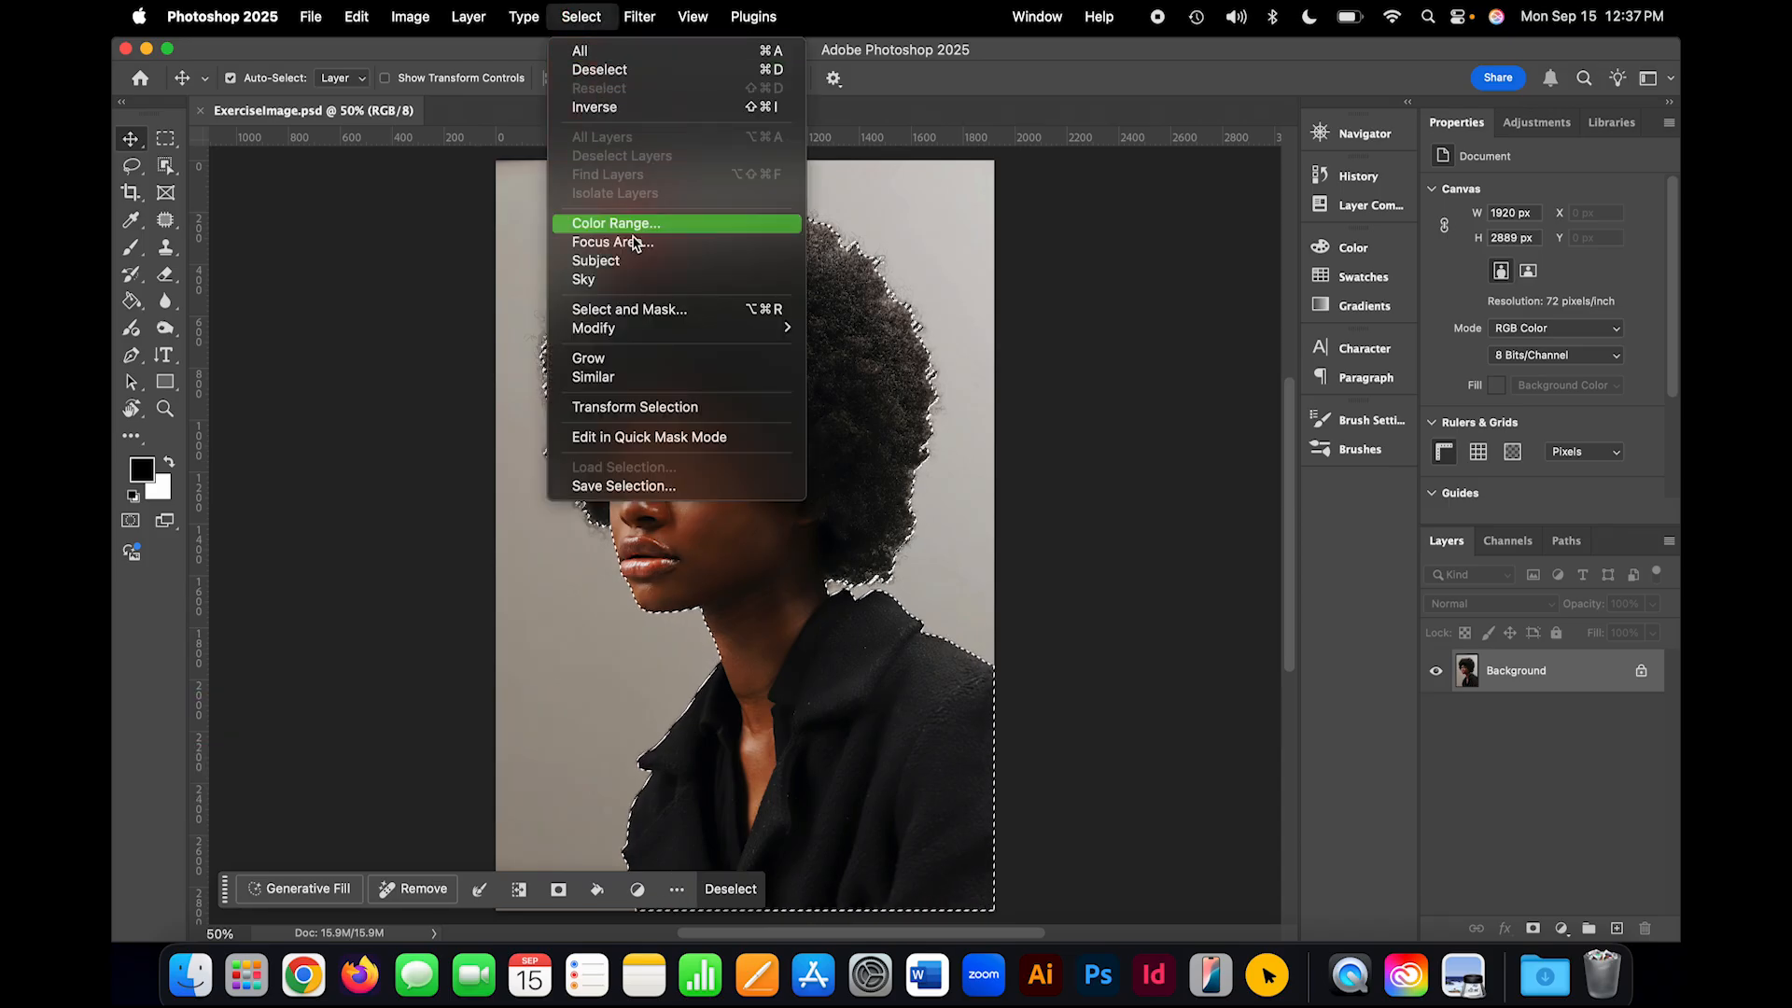
click(631, 309)
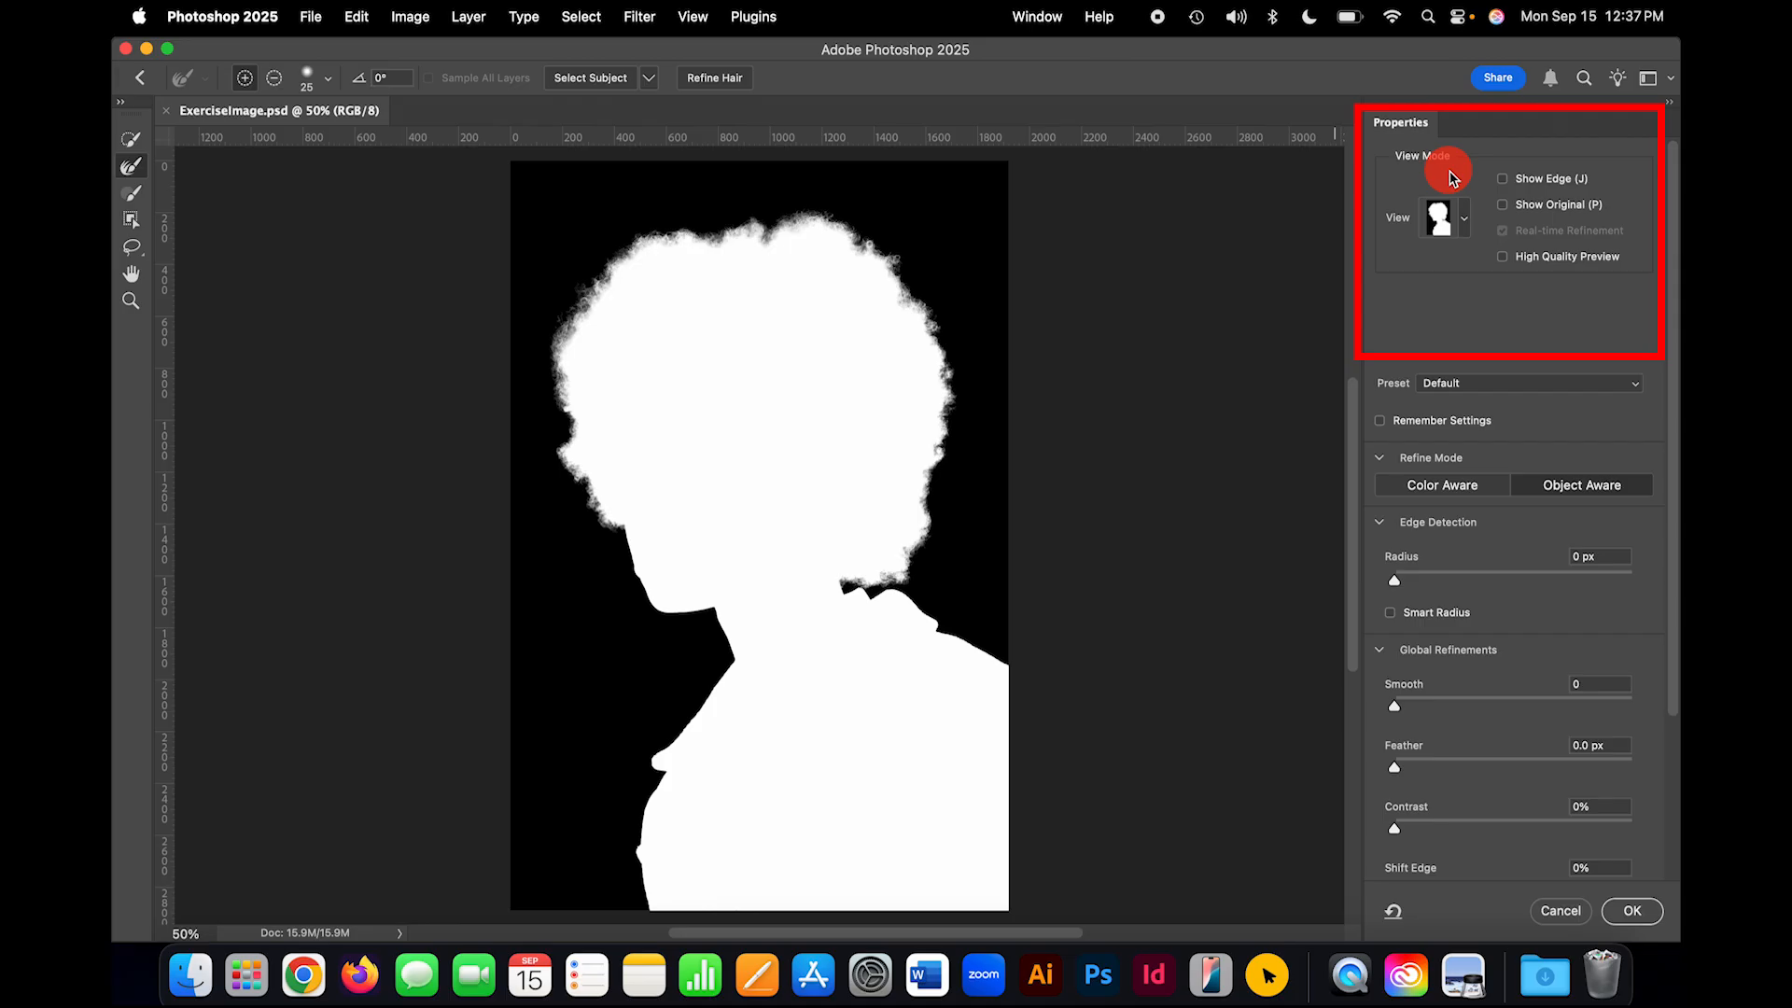
Step: Compare the mask view modes and set the view to Black & White
click(1460, 218)
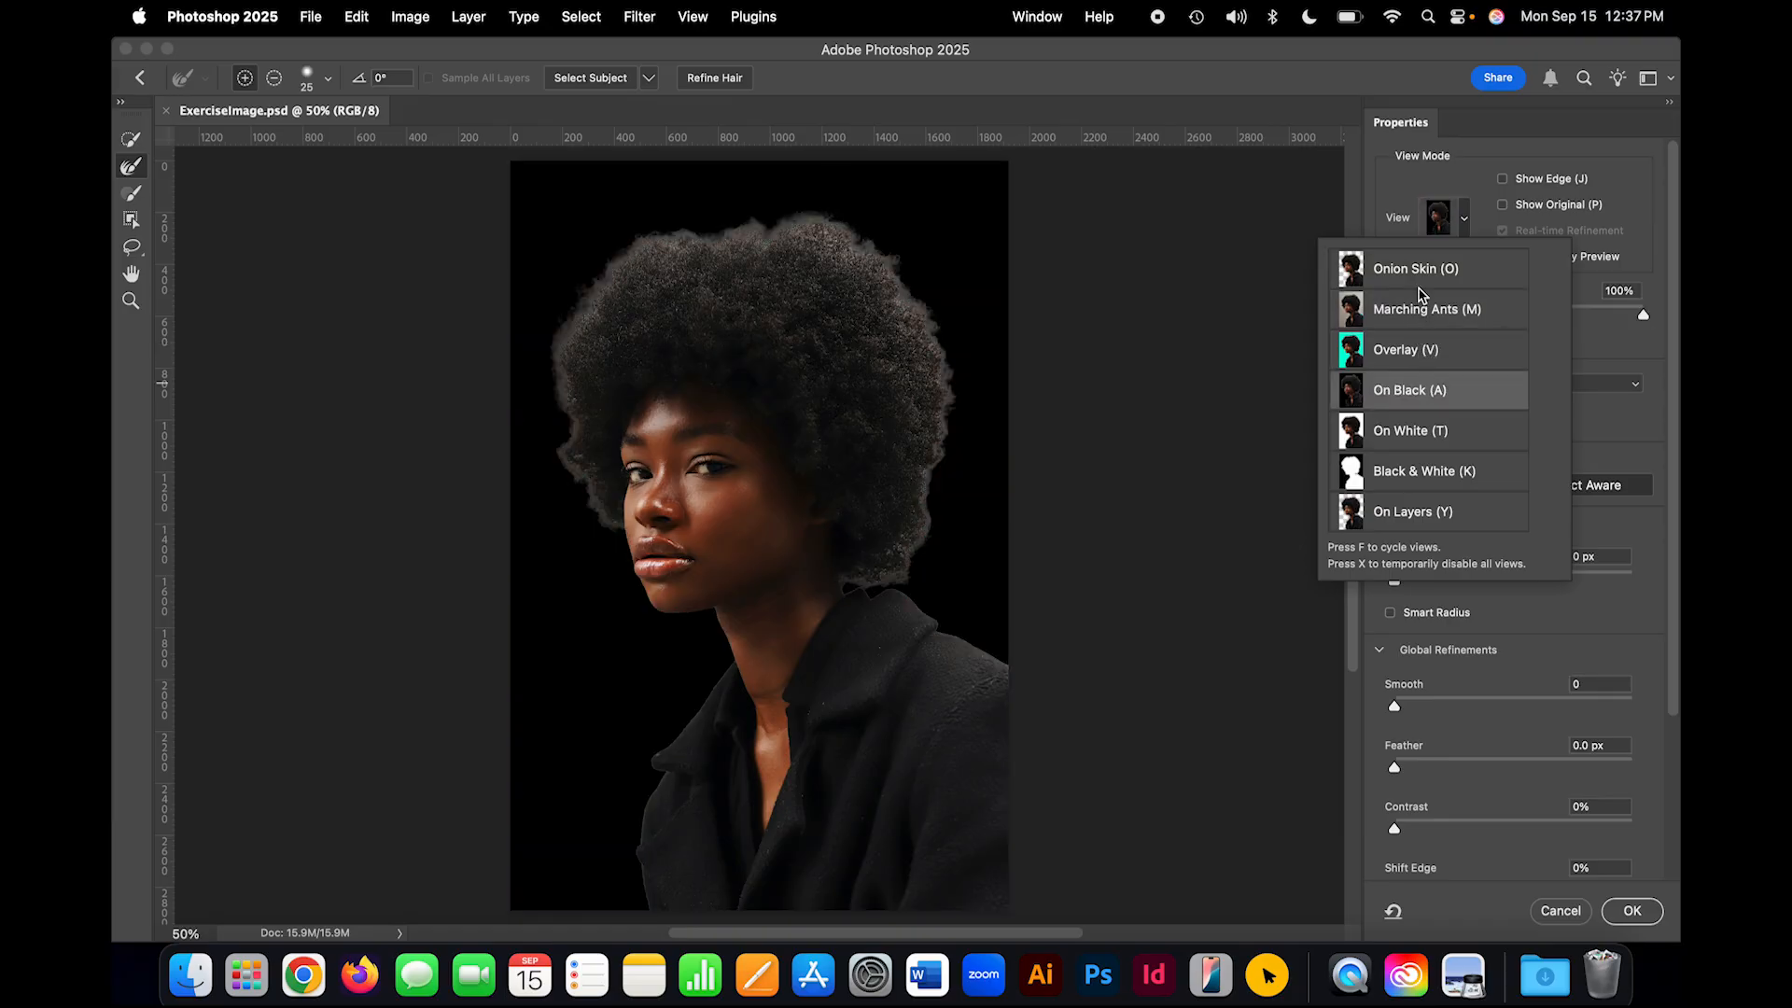
click(1426, 472)
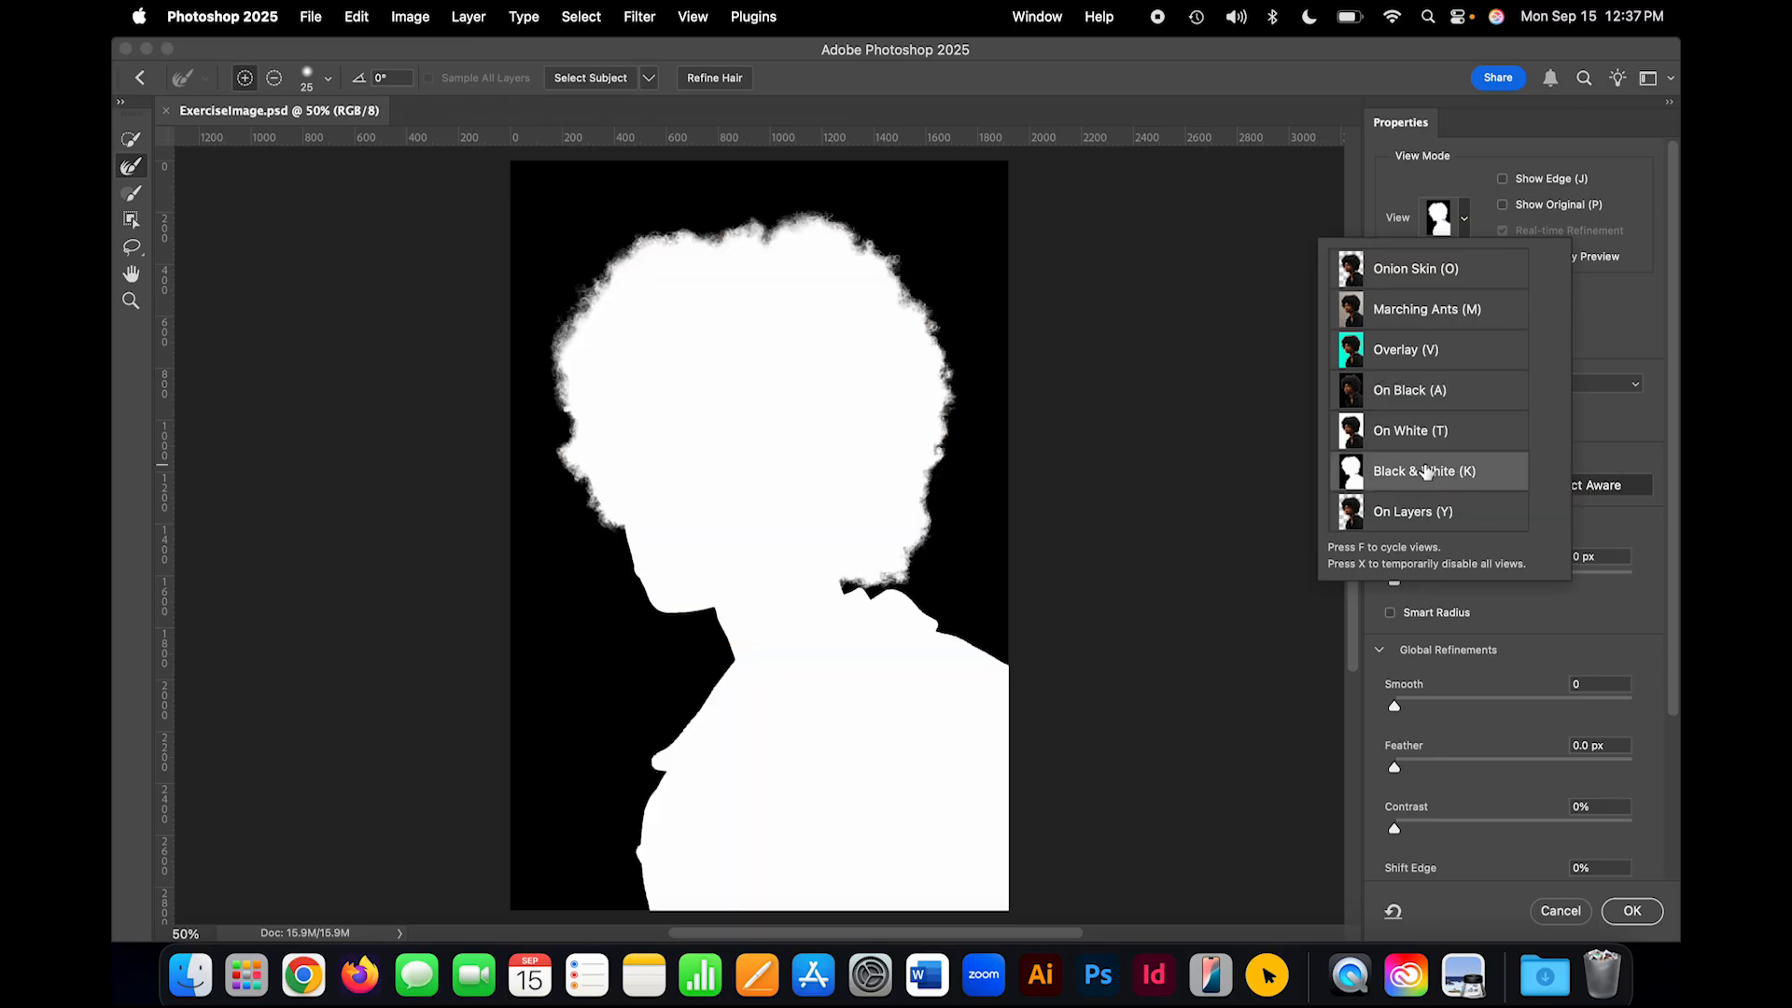
click(1256, 312)
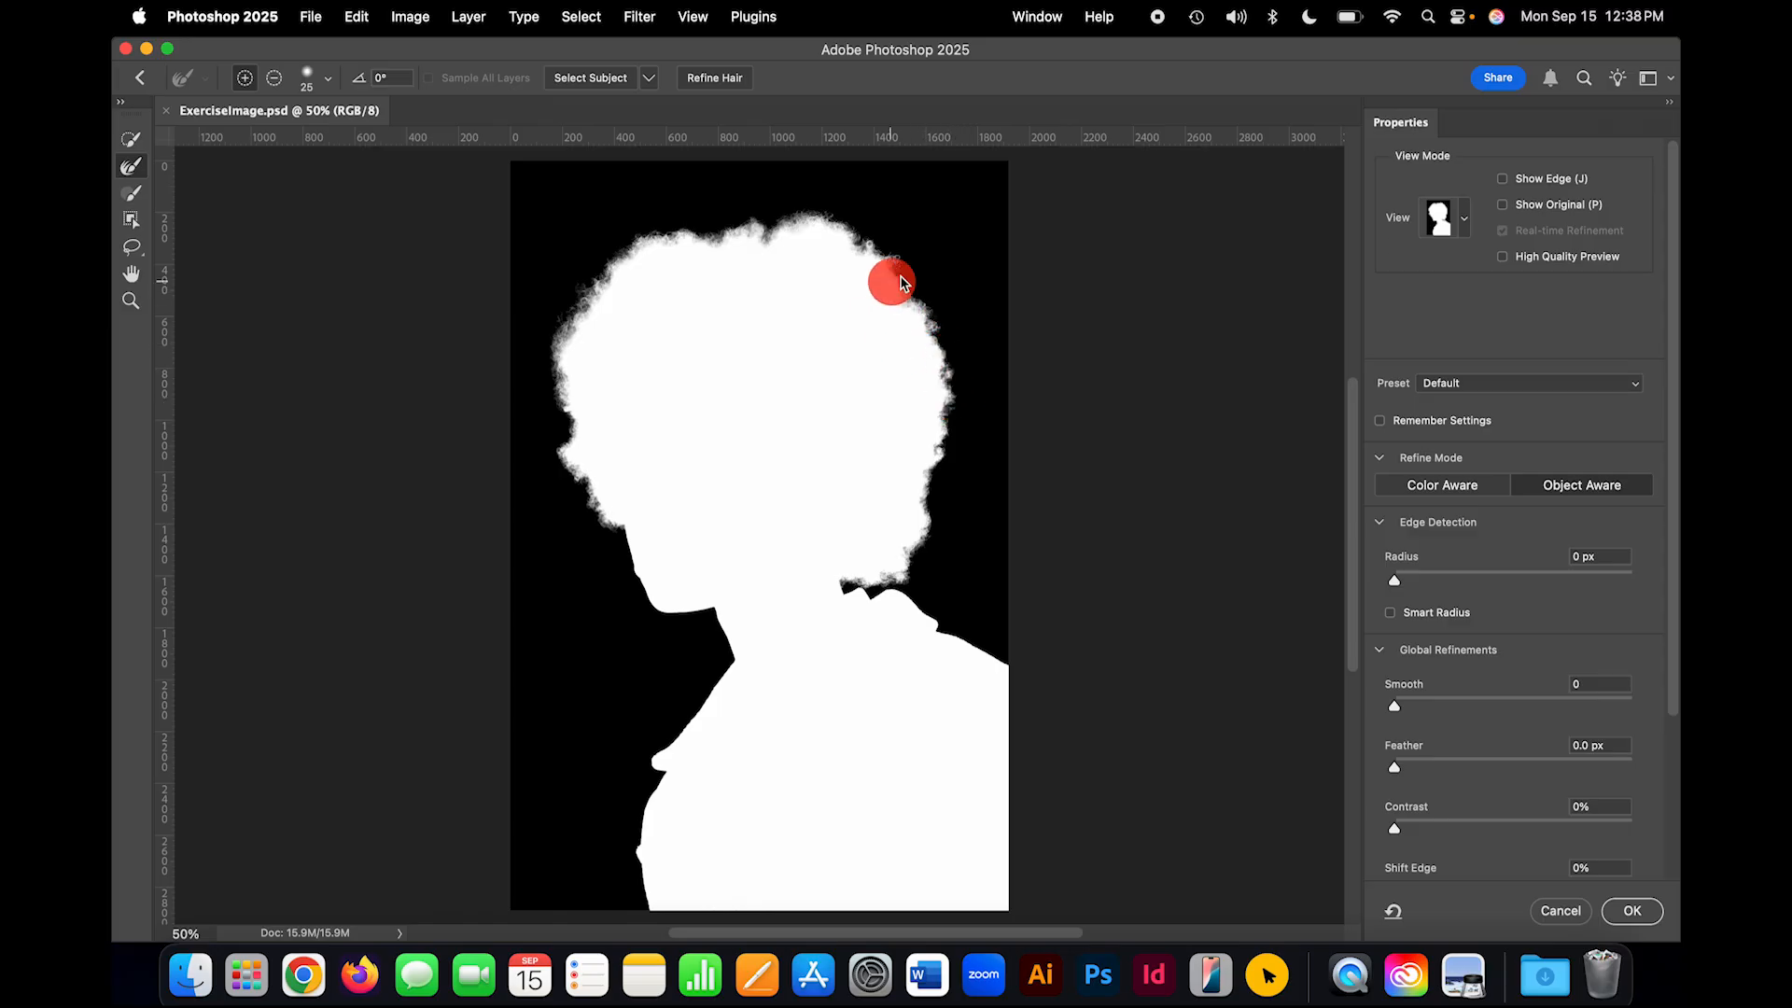
Step: Refine the selection's edges around the hair with Refine Hair
click(728, 78)
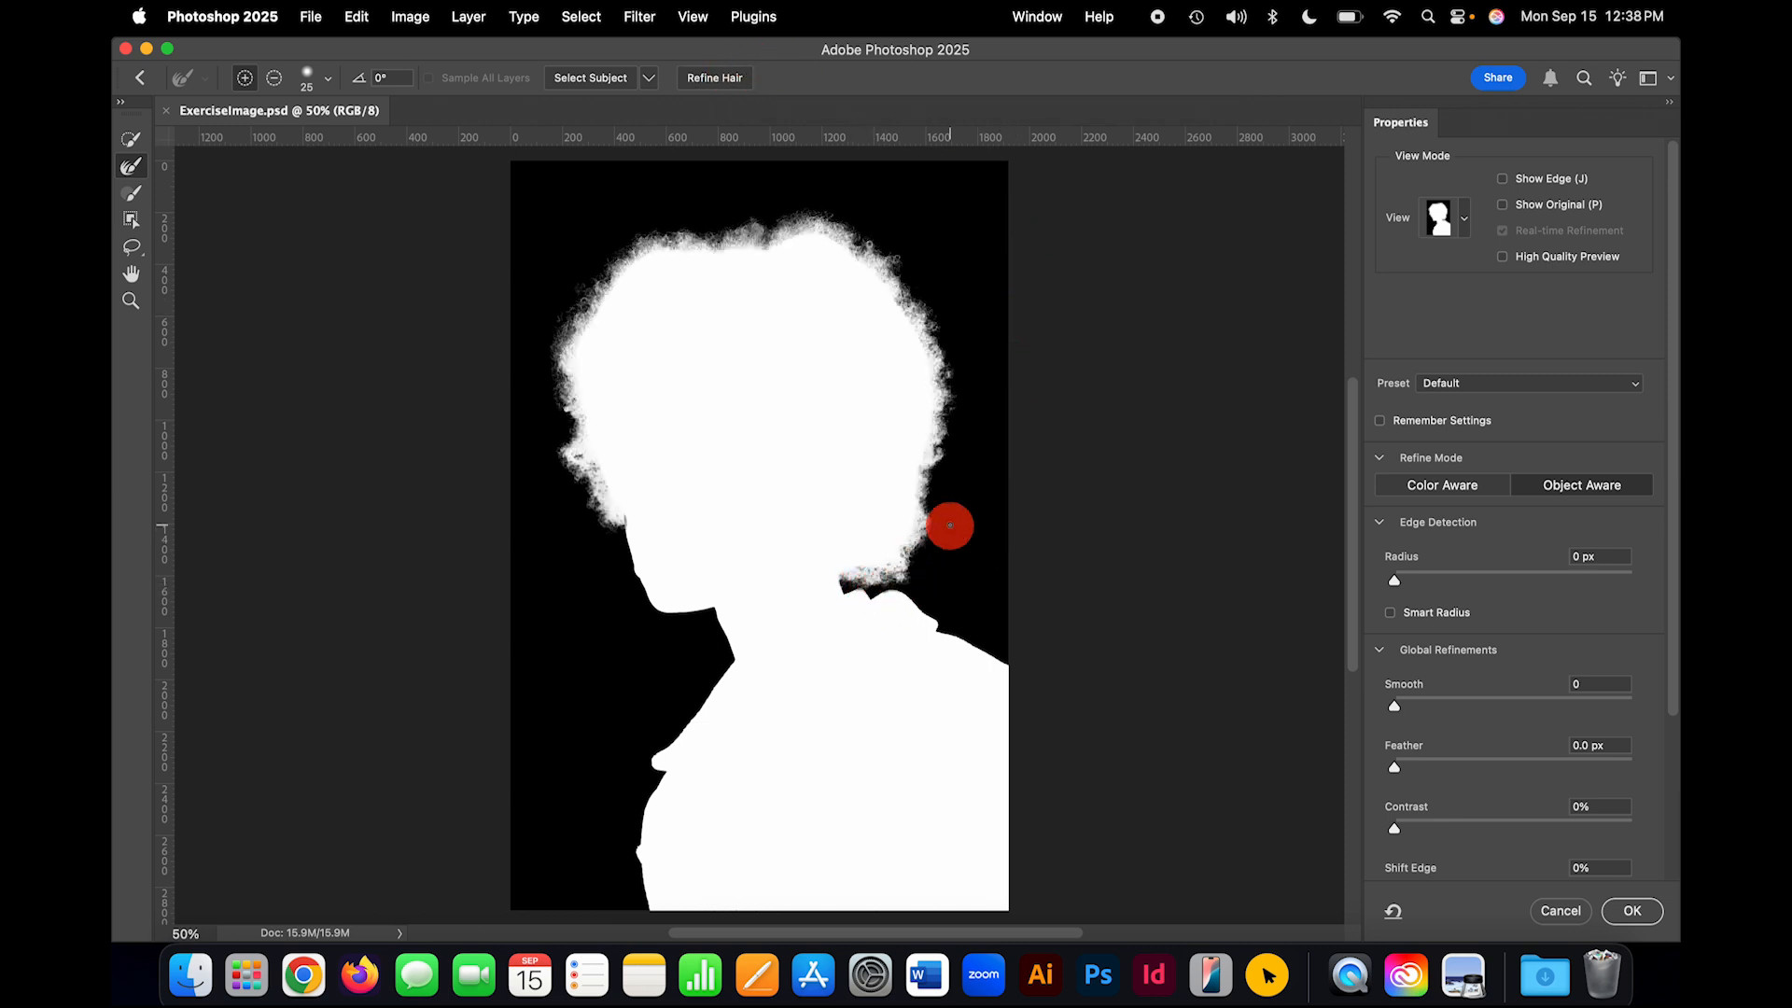
mouse_move(949, 526)
mouse_down()
mouse_move(962, 371)
mouse_move(932, 290)
mouse_move(786, 219)
mouse_move(672, 237)
mouse_move(593, 329)
mouse_move(580, 423)
mouse_move(636, 395)
mouse_move(1443, 358)
mouse_move(1496, 372)
mouse_move(1557, 422)
mouse_up()
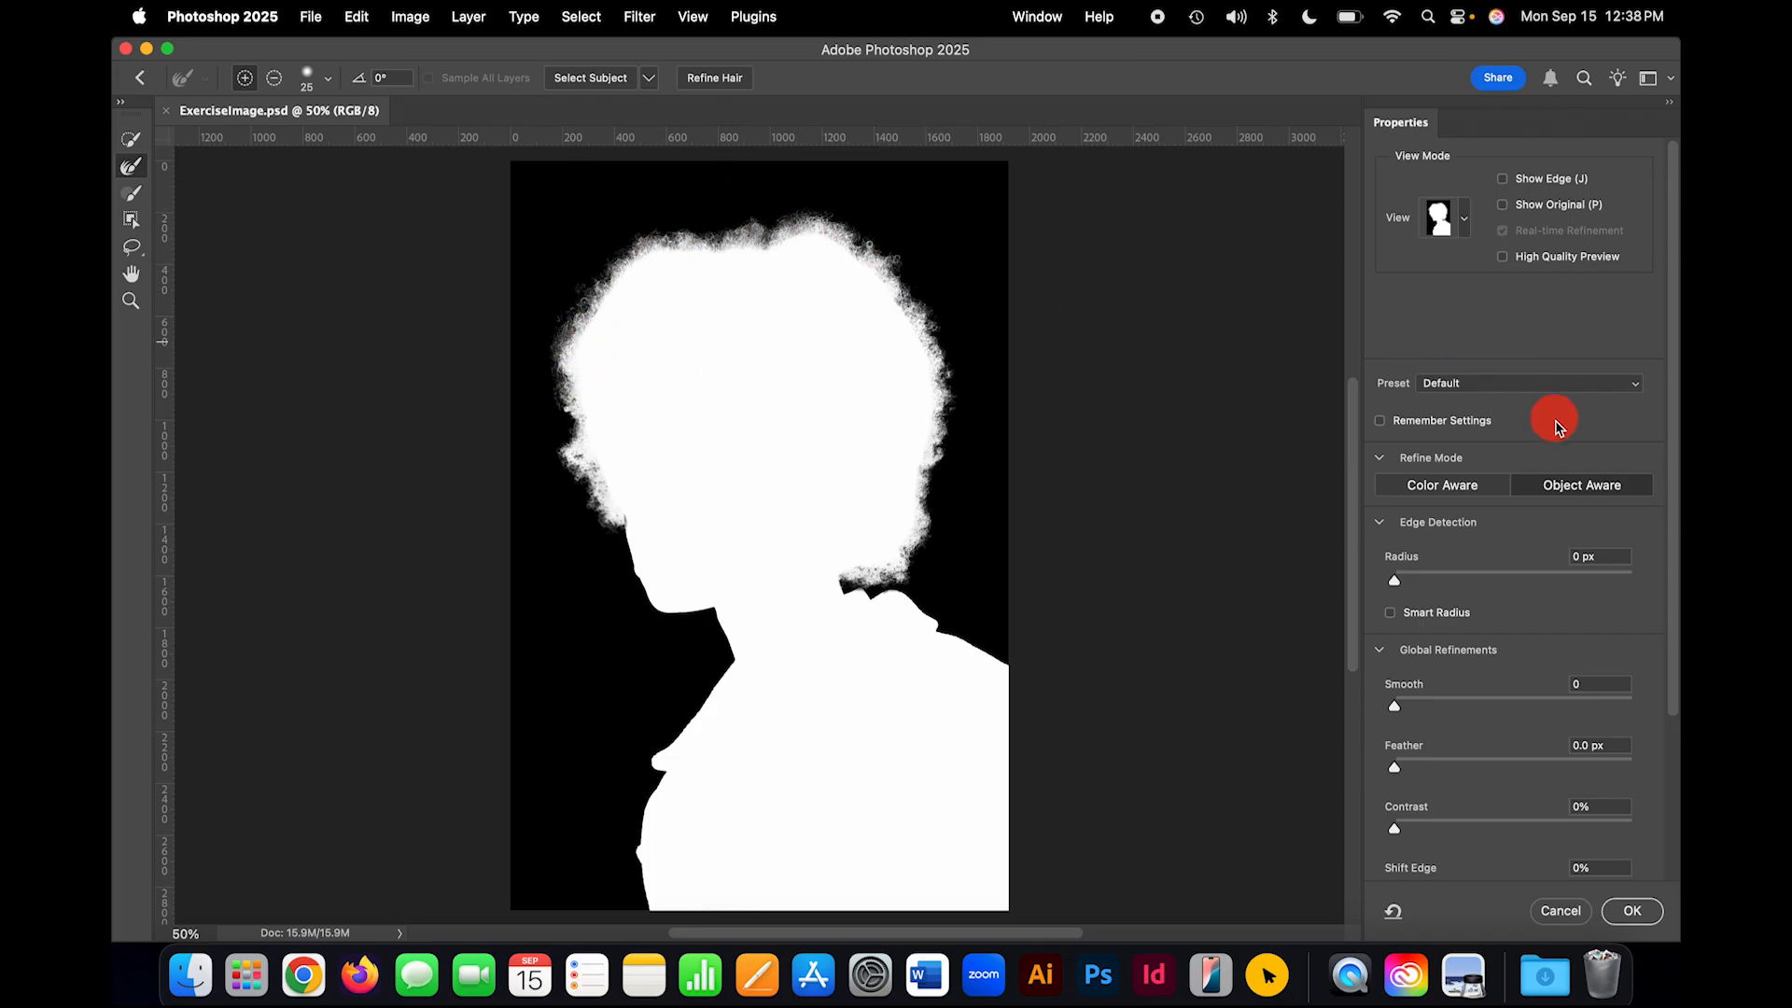
Step: Output the refined selection to a New Layer with Layer Mask and finish Select and Mask
scroll(1554, 425, down, 5)
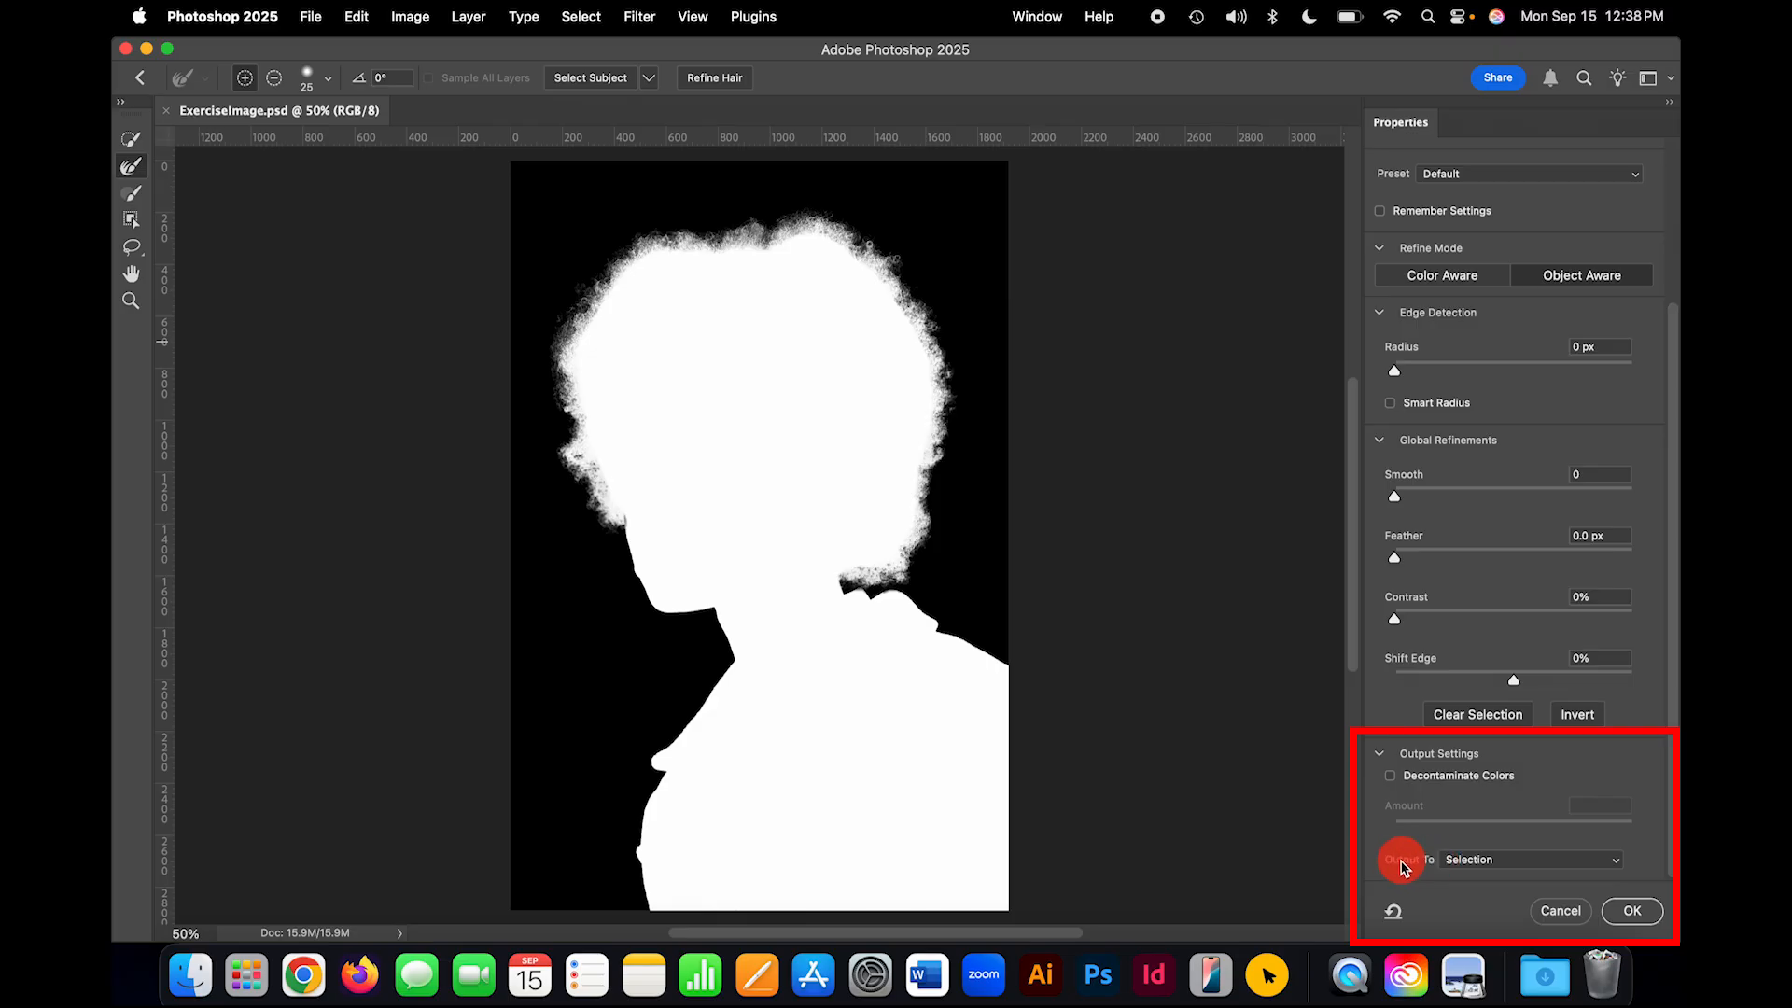
click(1530, 861)
mouse_move(1522, 924)
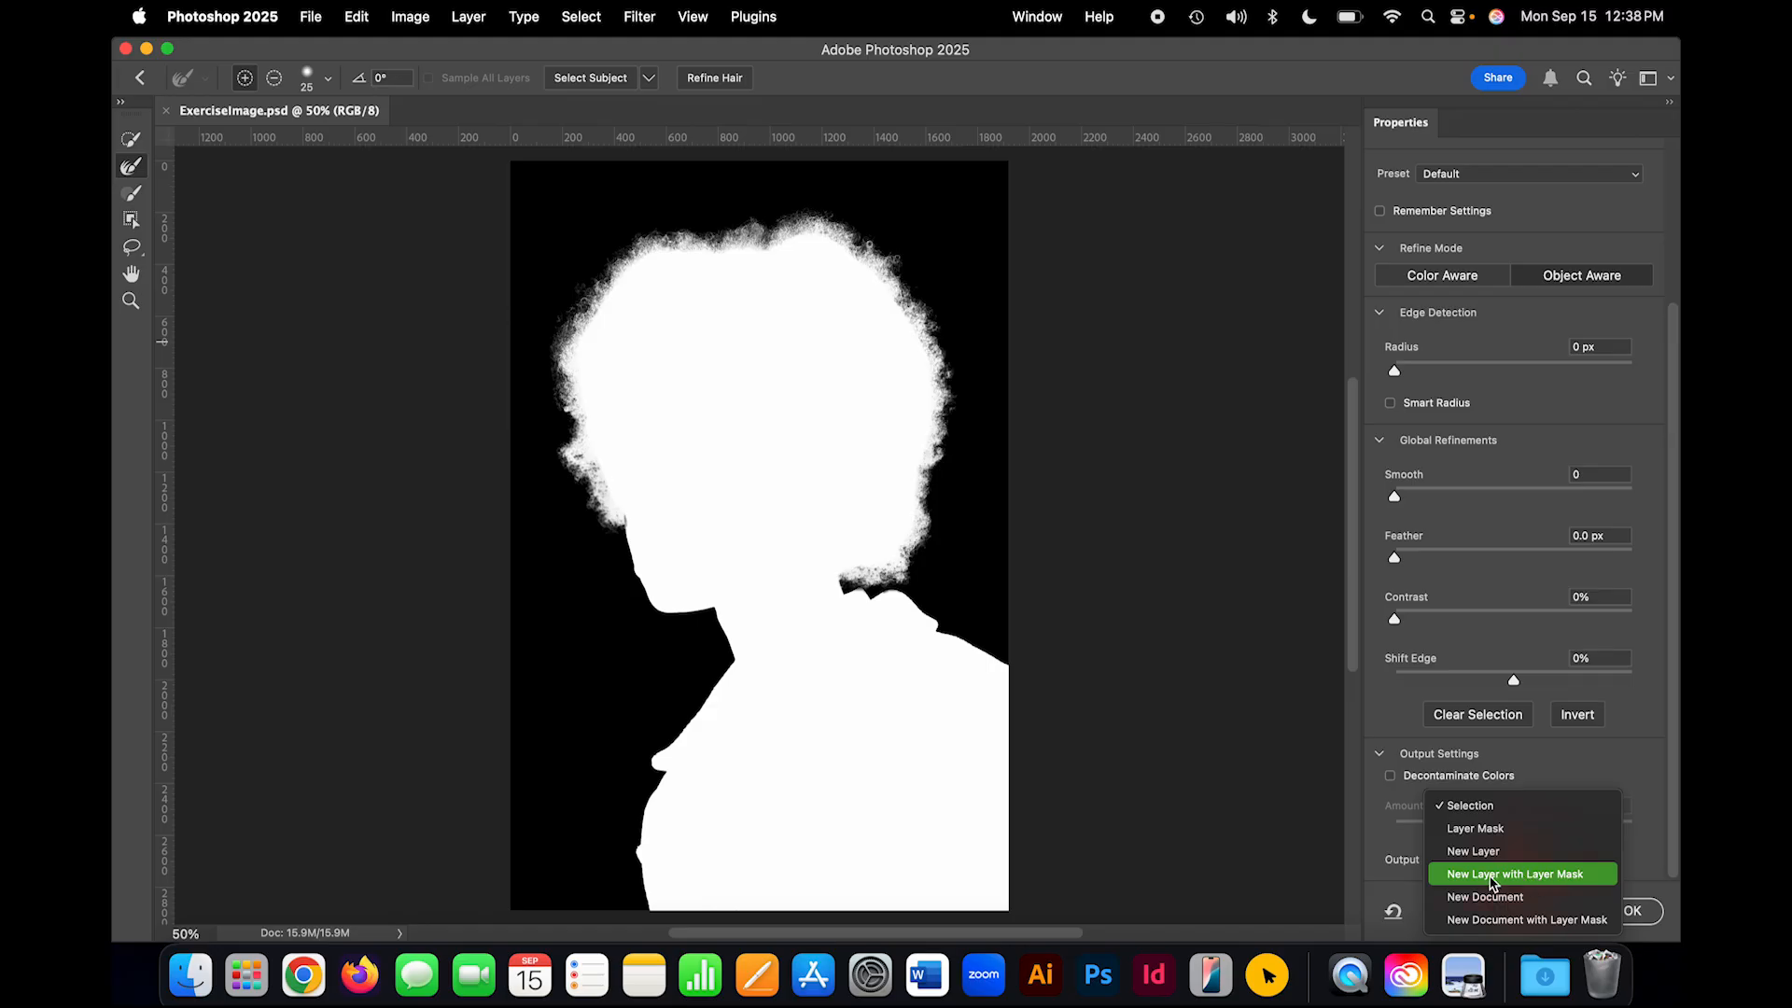
click(1586, 877)
click(1649, 915)
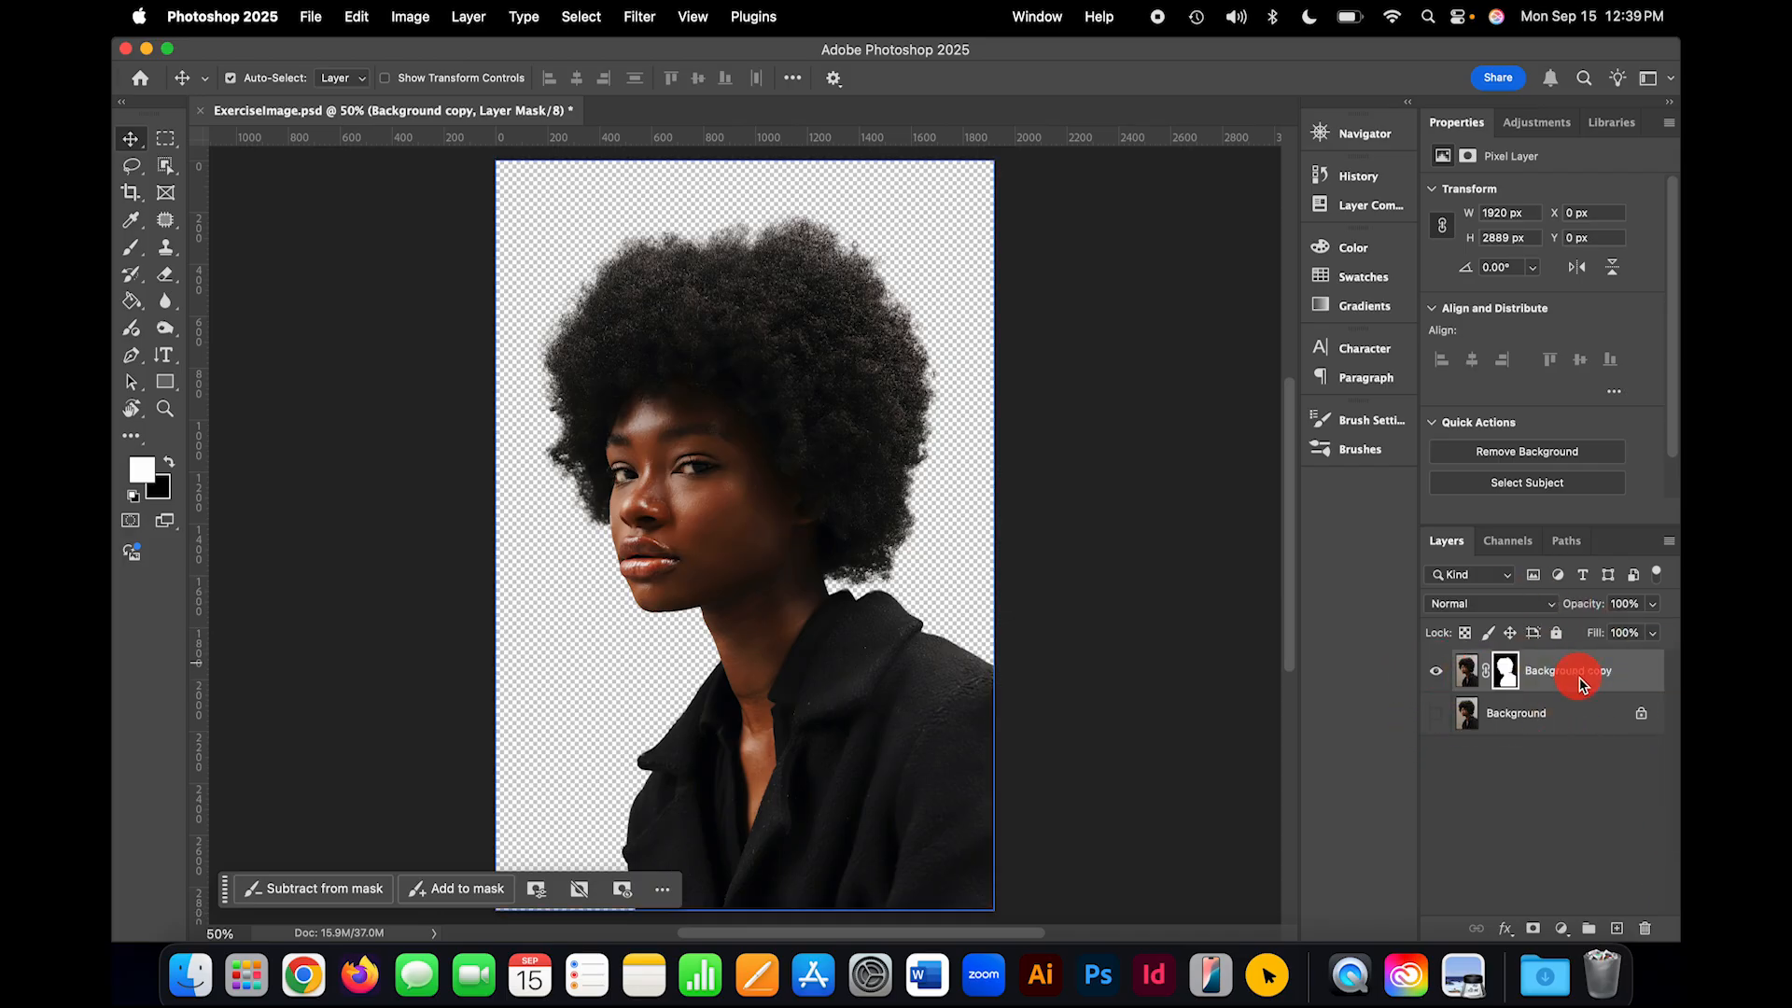
Step: Toggle the Background layer's visibility on and off to compare the original photo with the masked cutout
click(1437, 715)
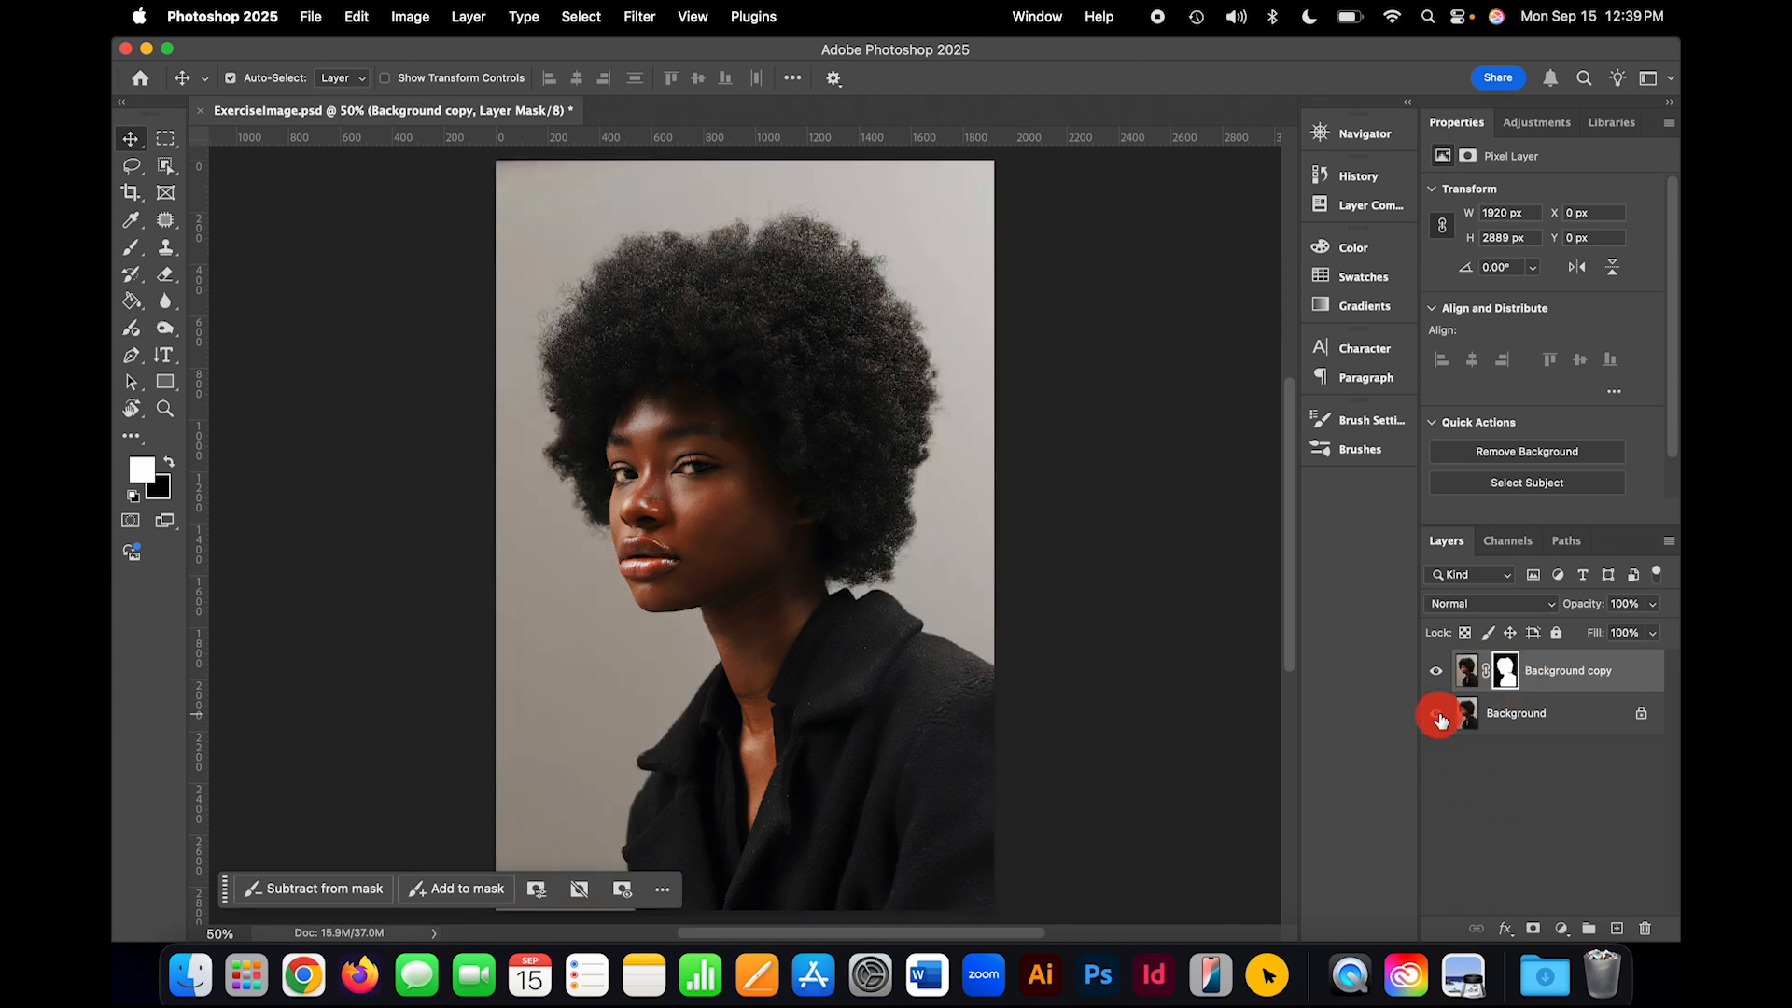
click(1437, 715)
click(1437, 715)
click(1438, 715)
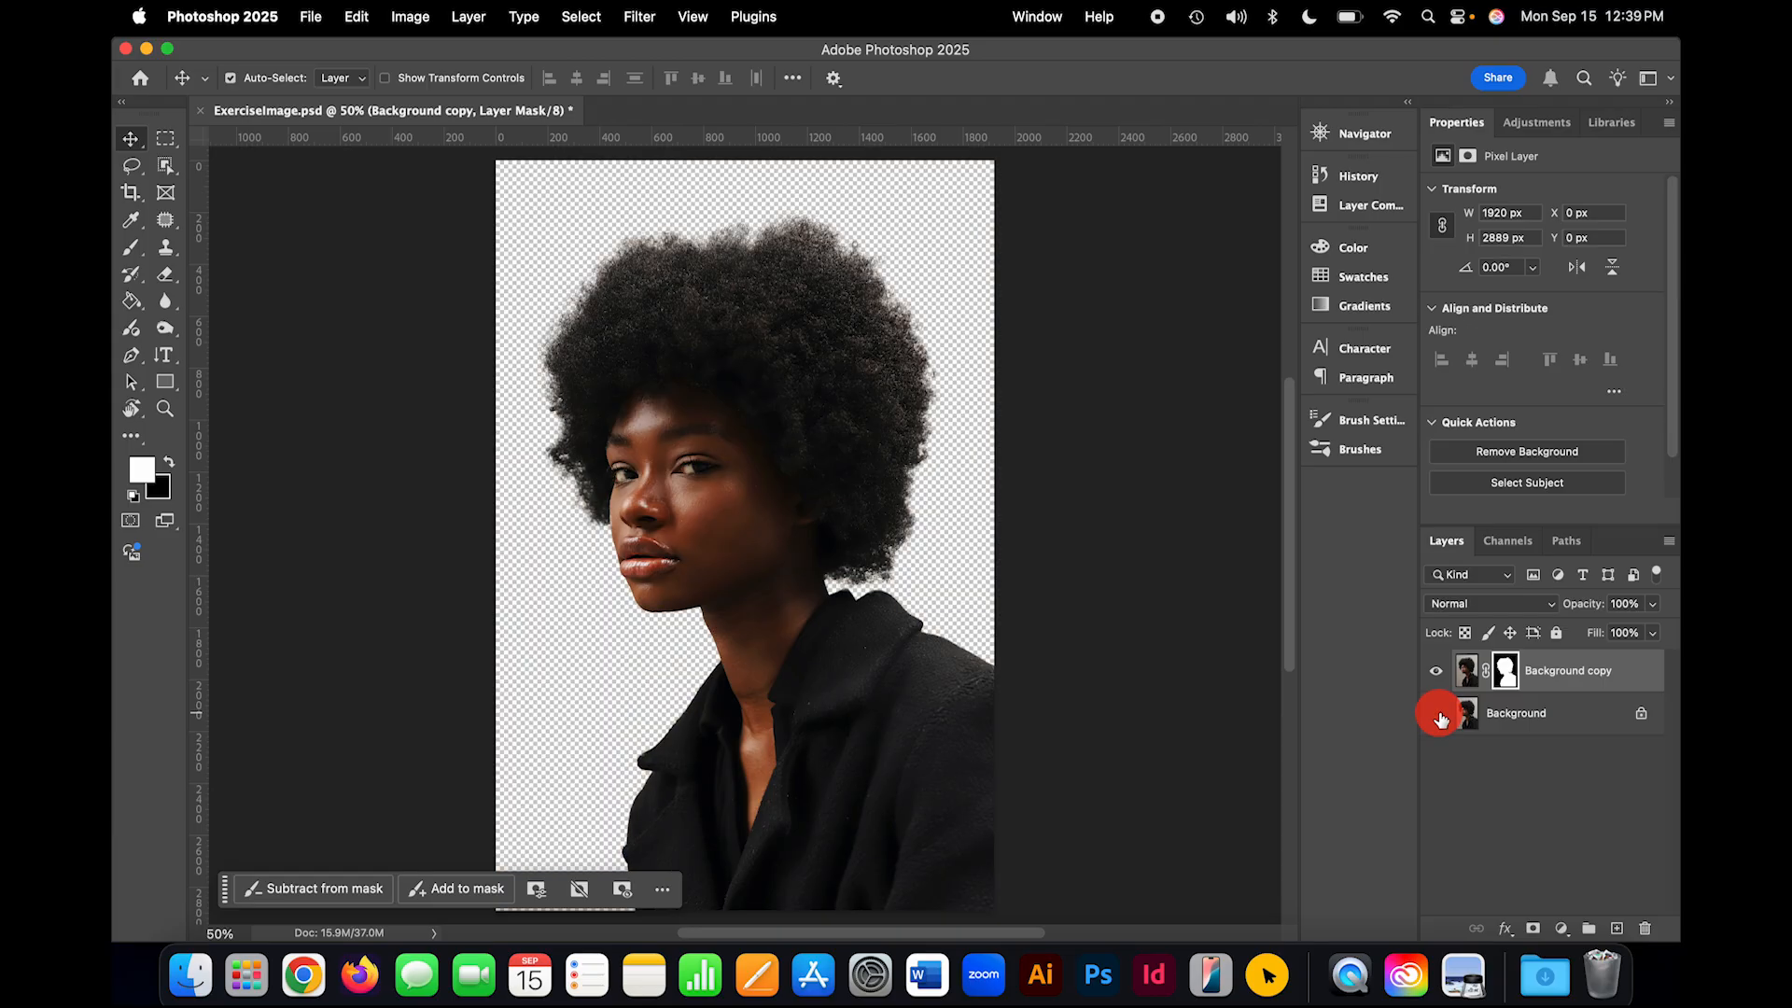
Step: Rename the Background copy layer as Subject
double_click(1581, 672)
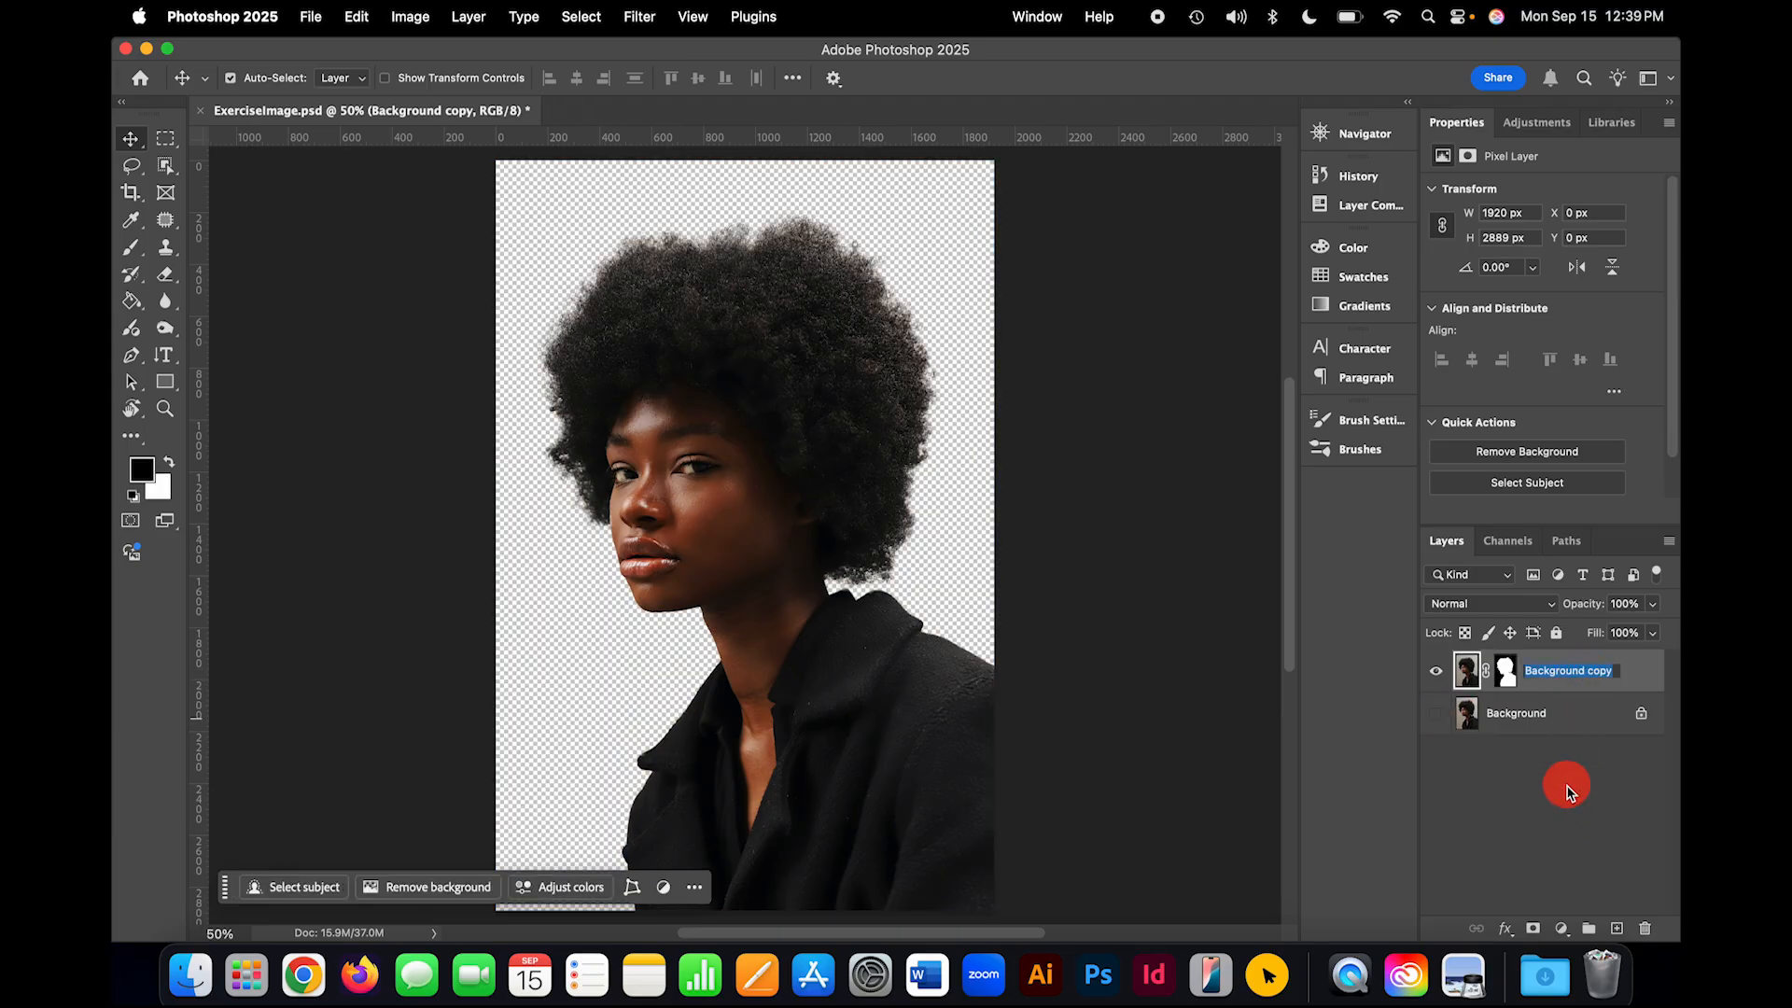
text(Subject)
key(Return)
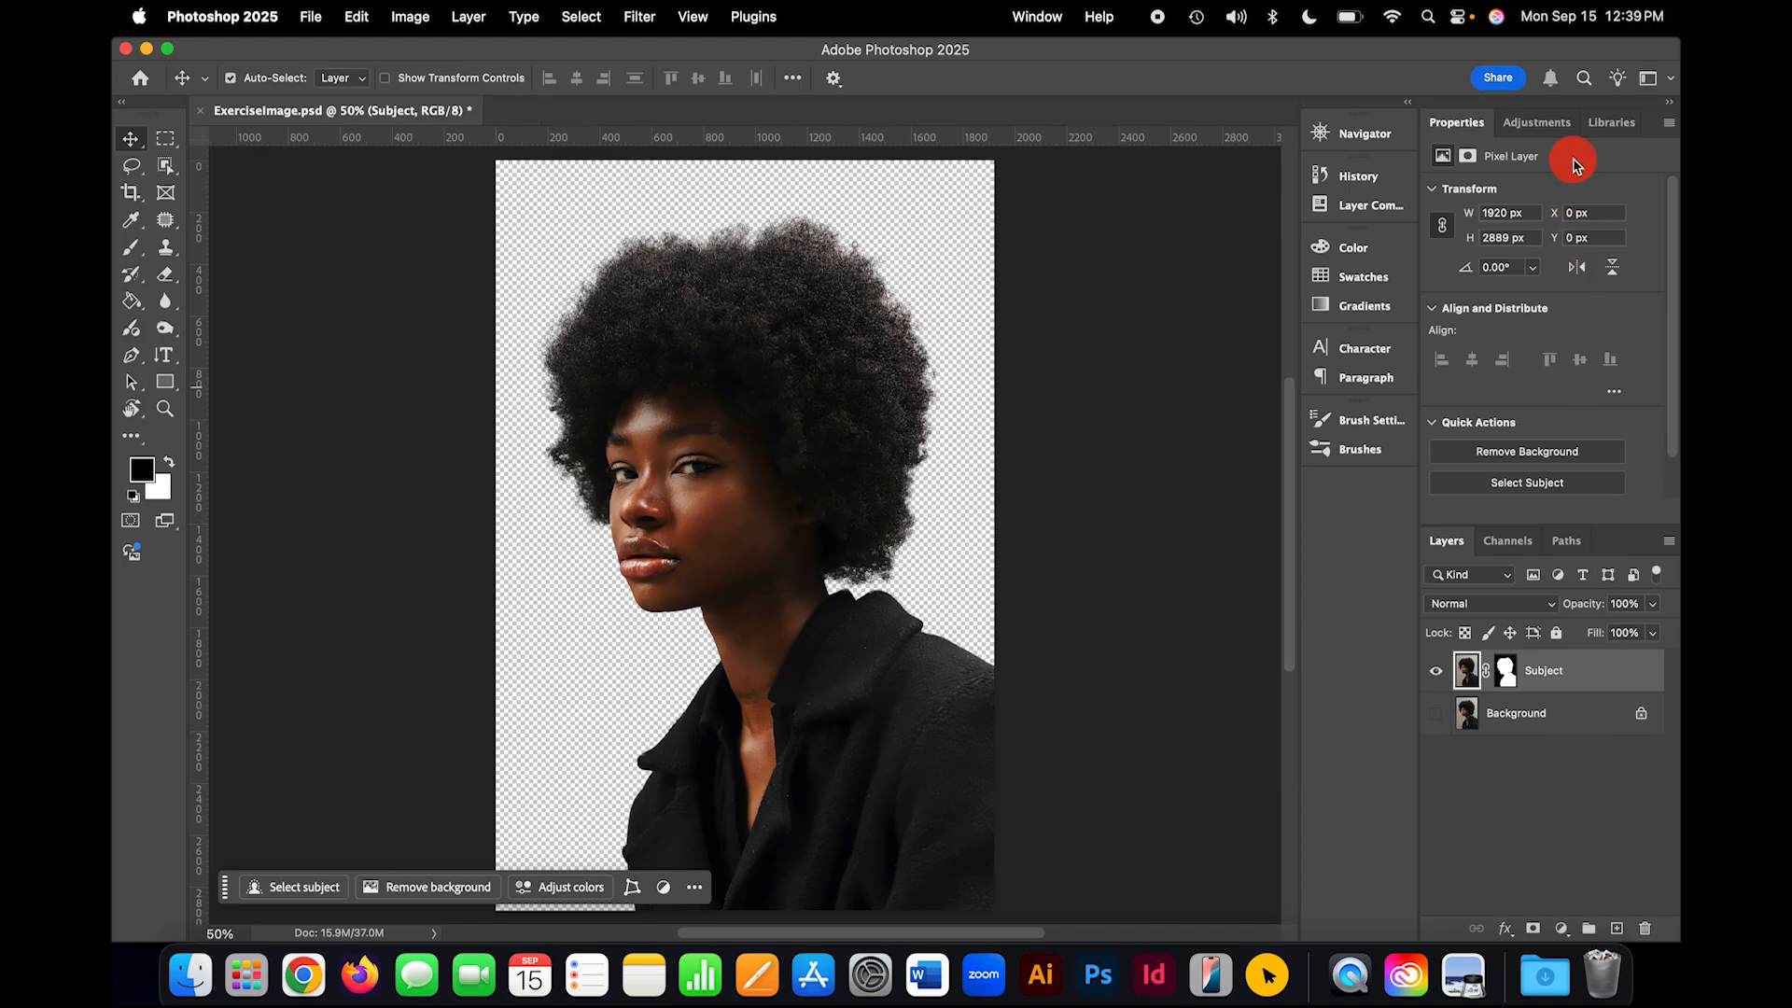
Step: Add a Threshold adjustment layer above the Subject layer and set its threshold level to 60
click(1557, 129)
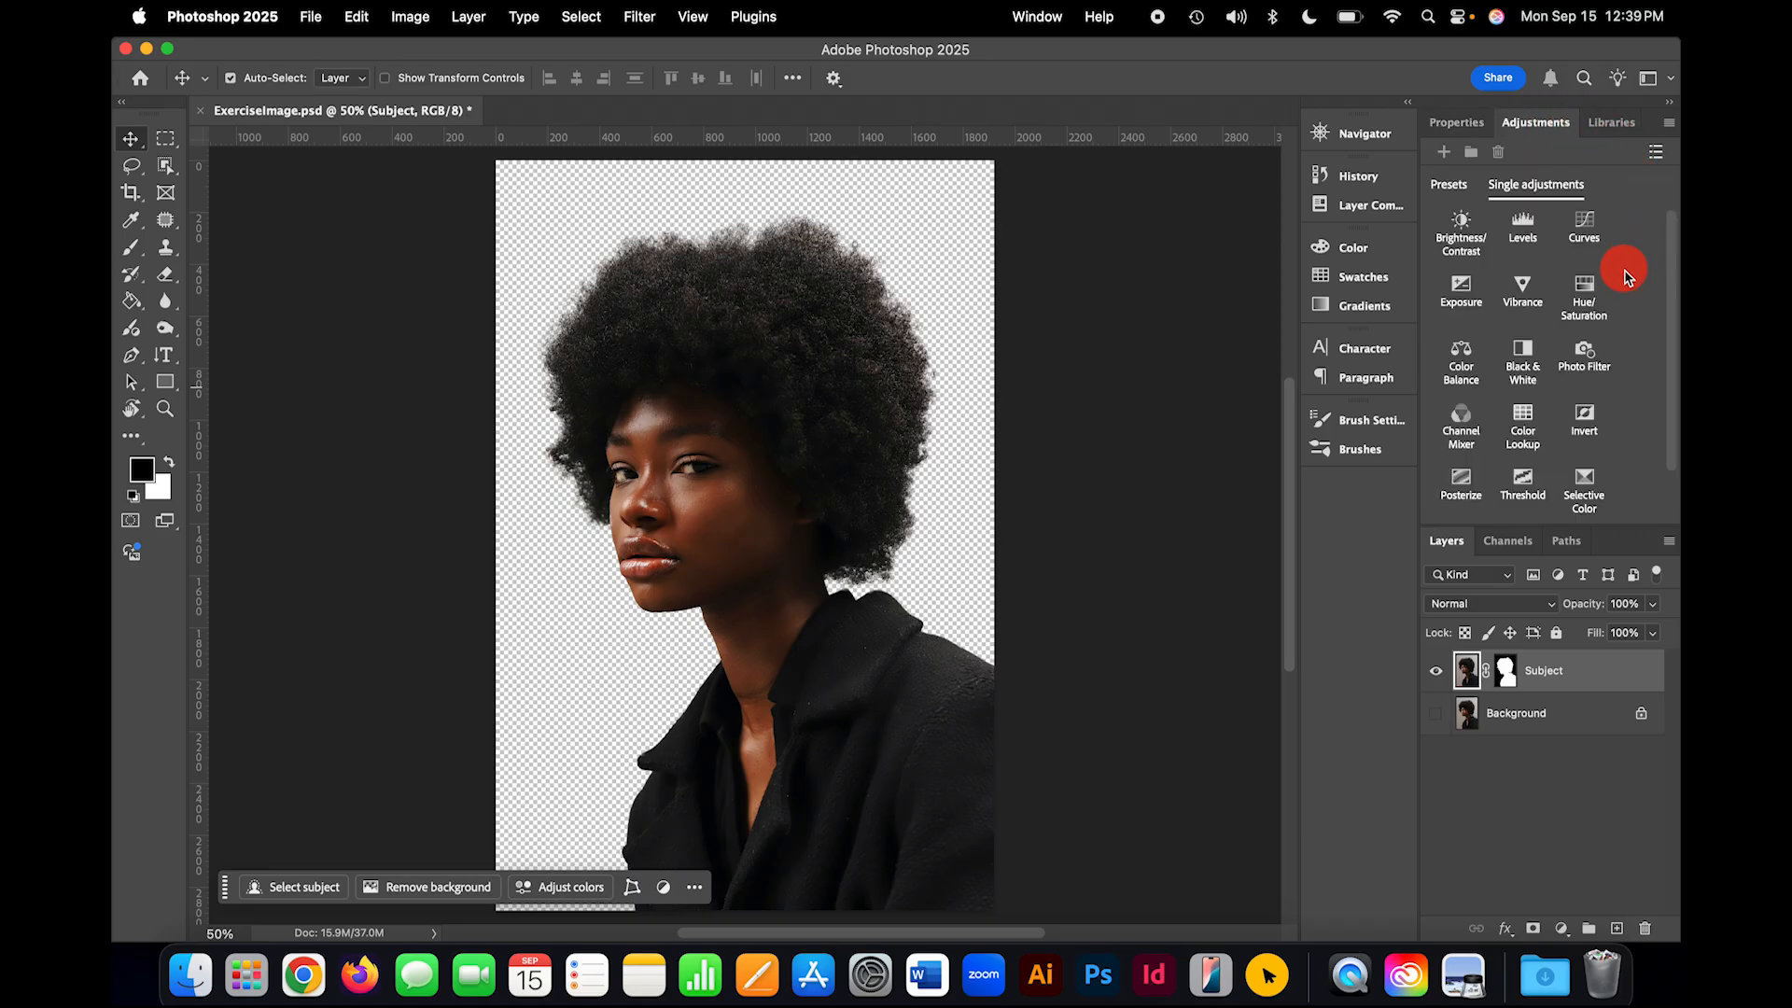
scroll(1625, 331, down, 2)
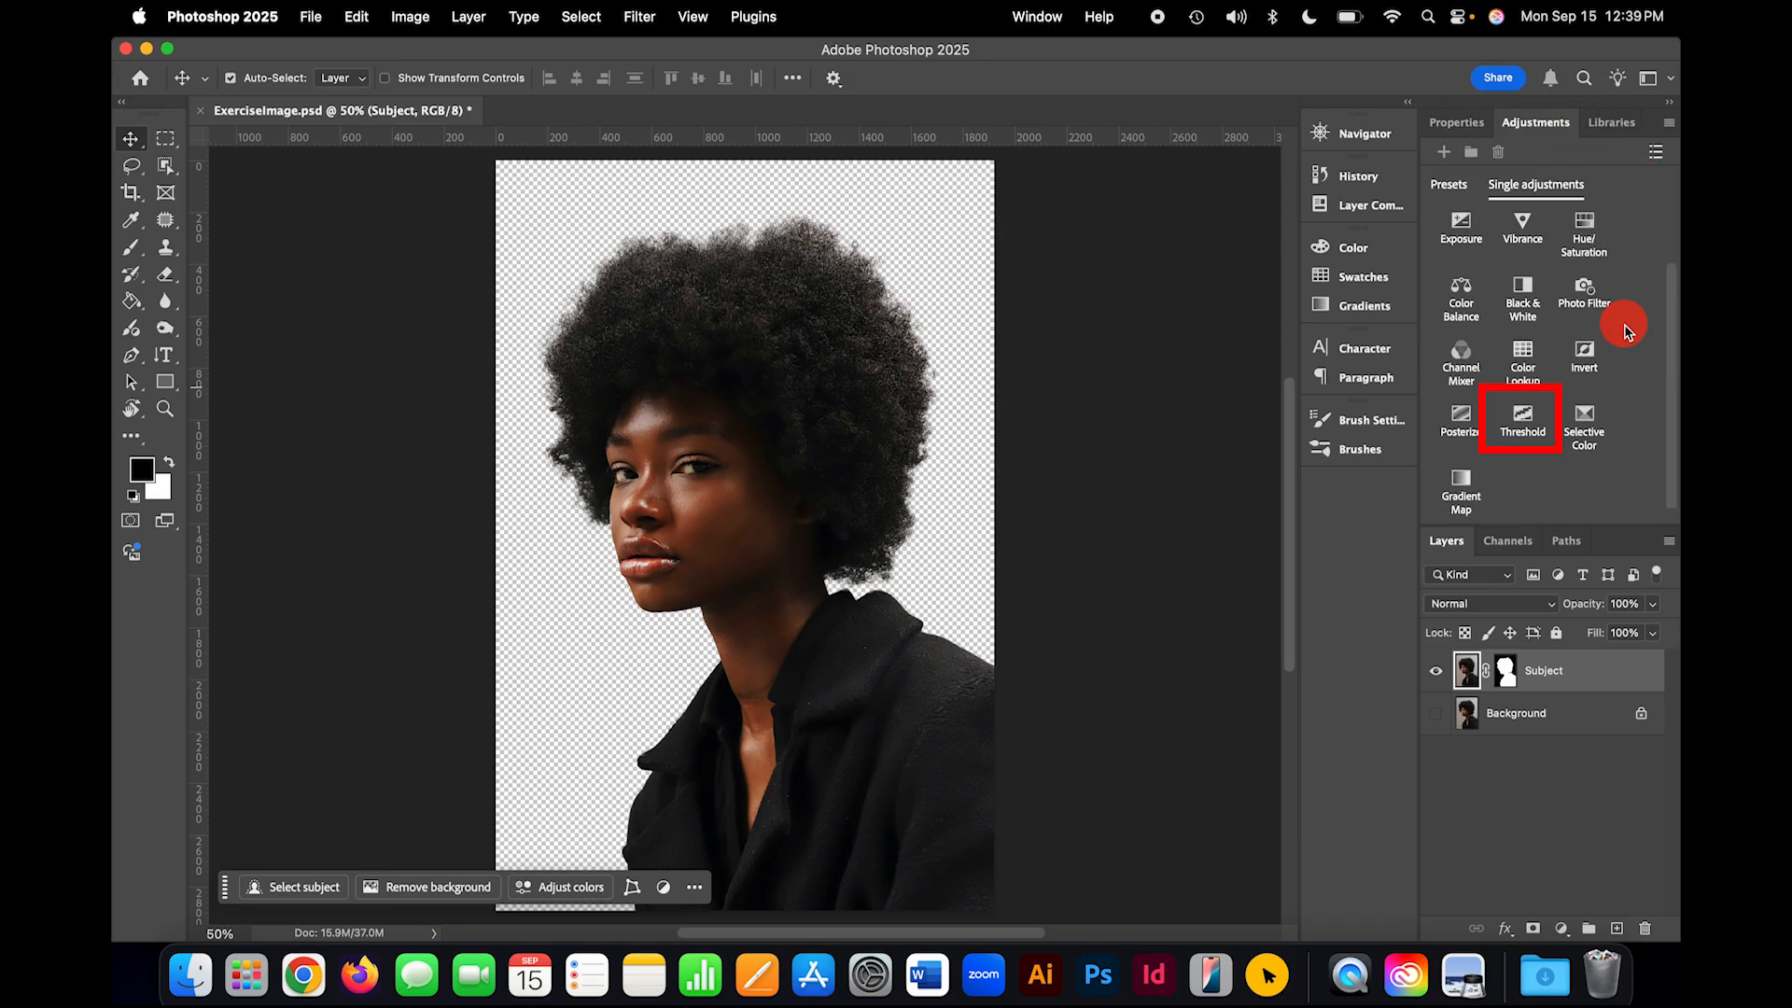
click(1523, 420)
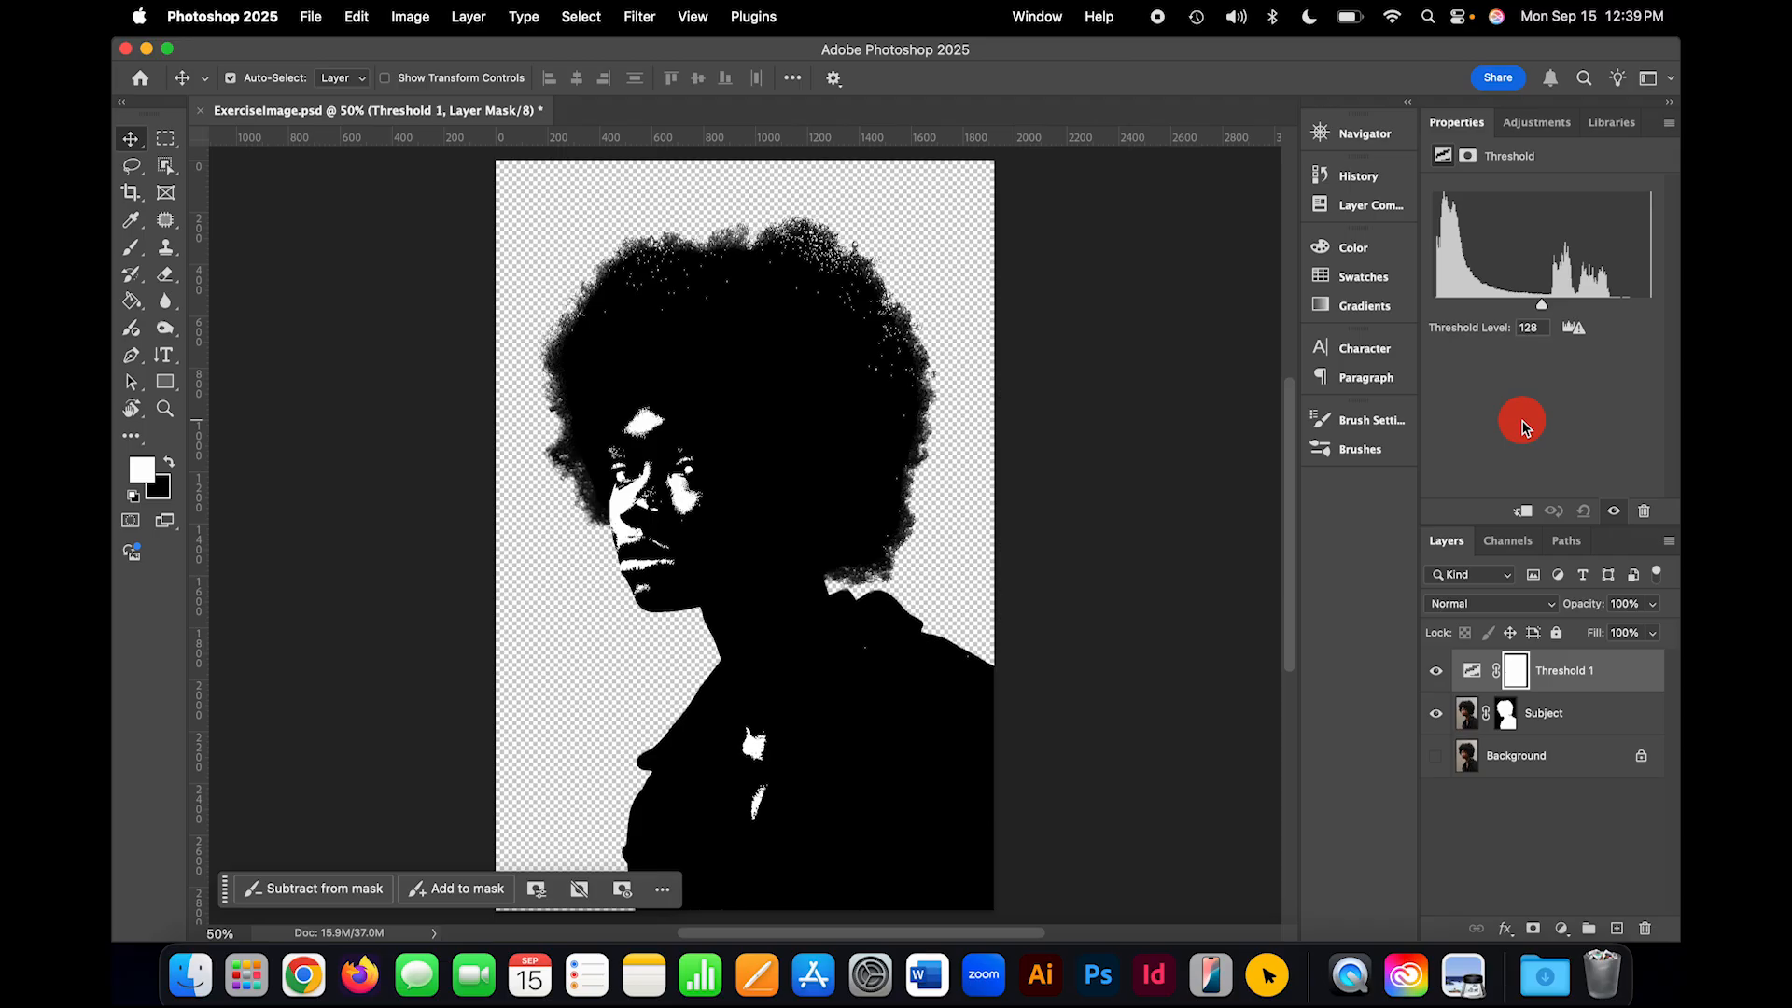
click(871, 432)
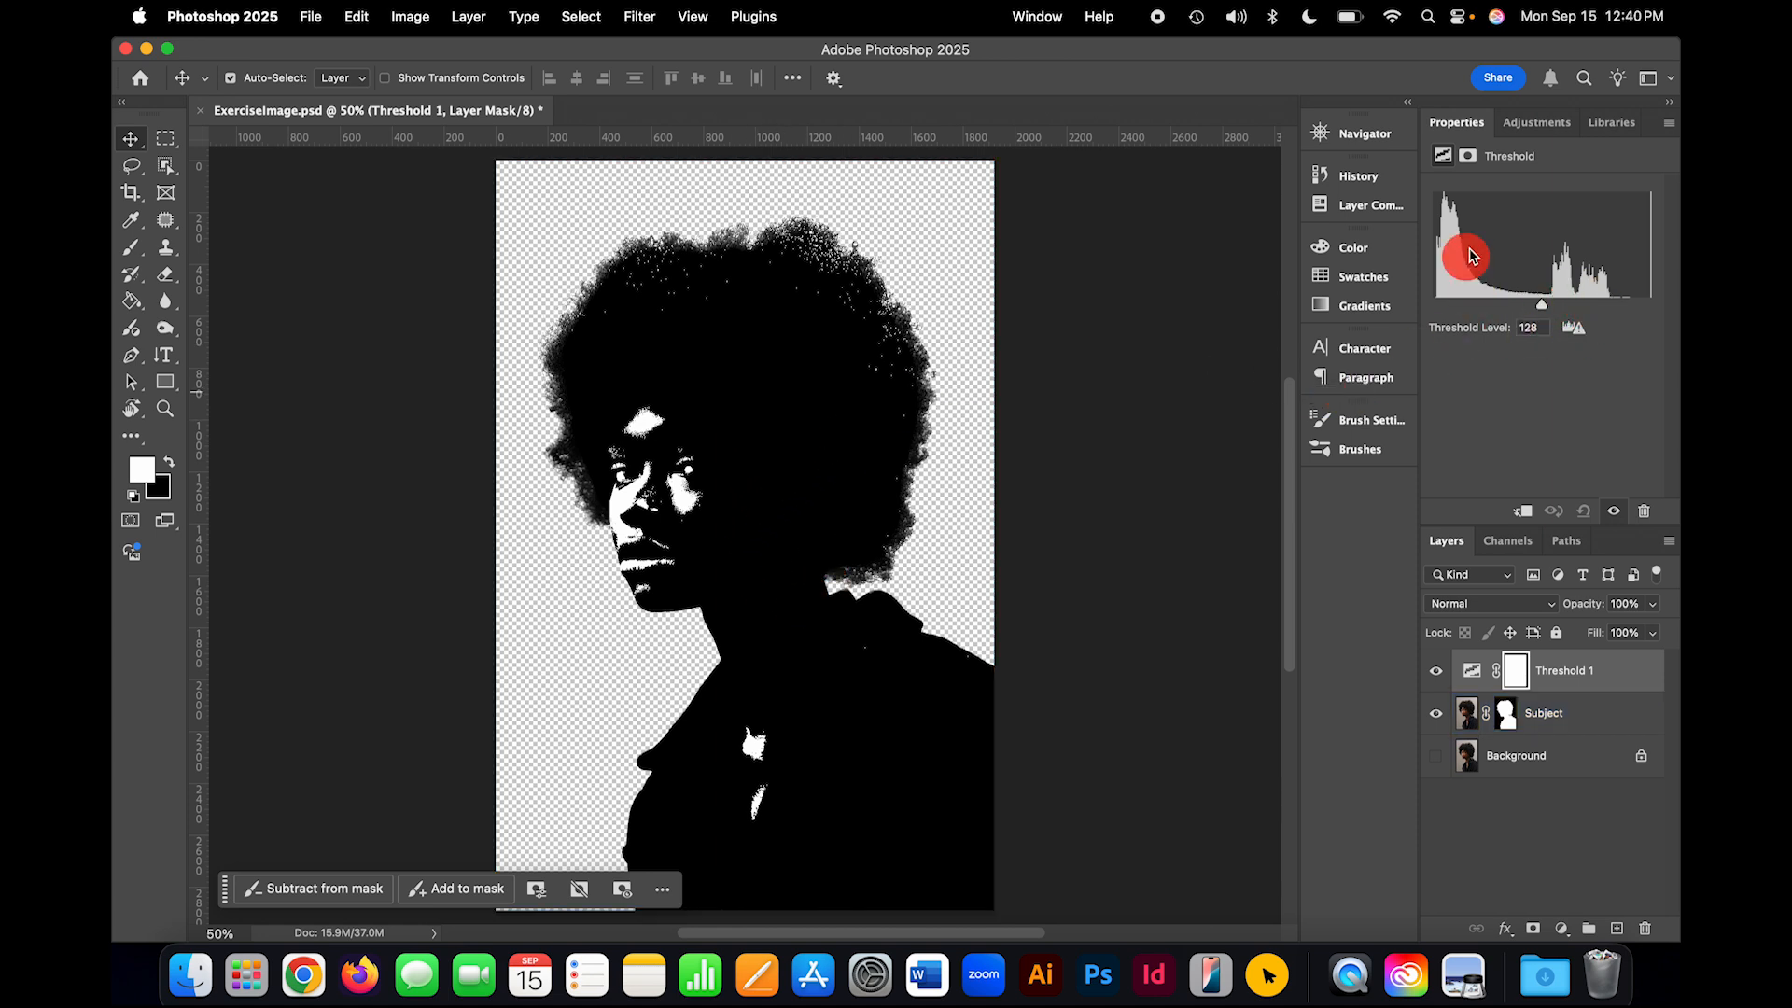
mouse_move(1542, 305)
mouse_down()
mouse_move(1496, 303)
mouse_move(1592, 301)
mouse_move(1426, 293)
mouse_move(1652, 306)
mouse_move(1513, 299)
mouse_up()
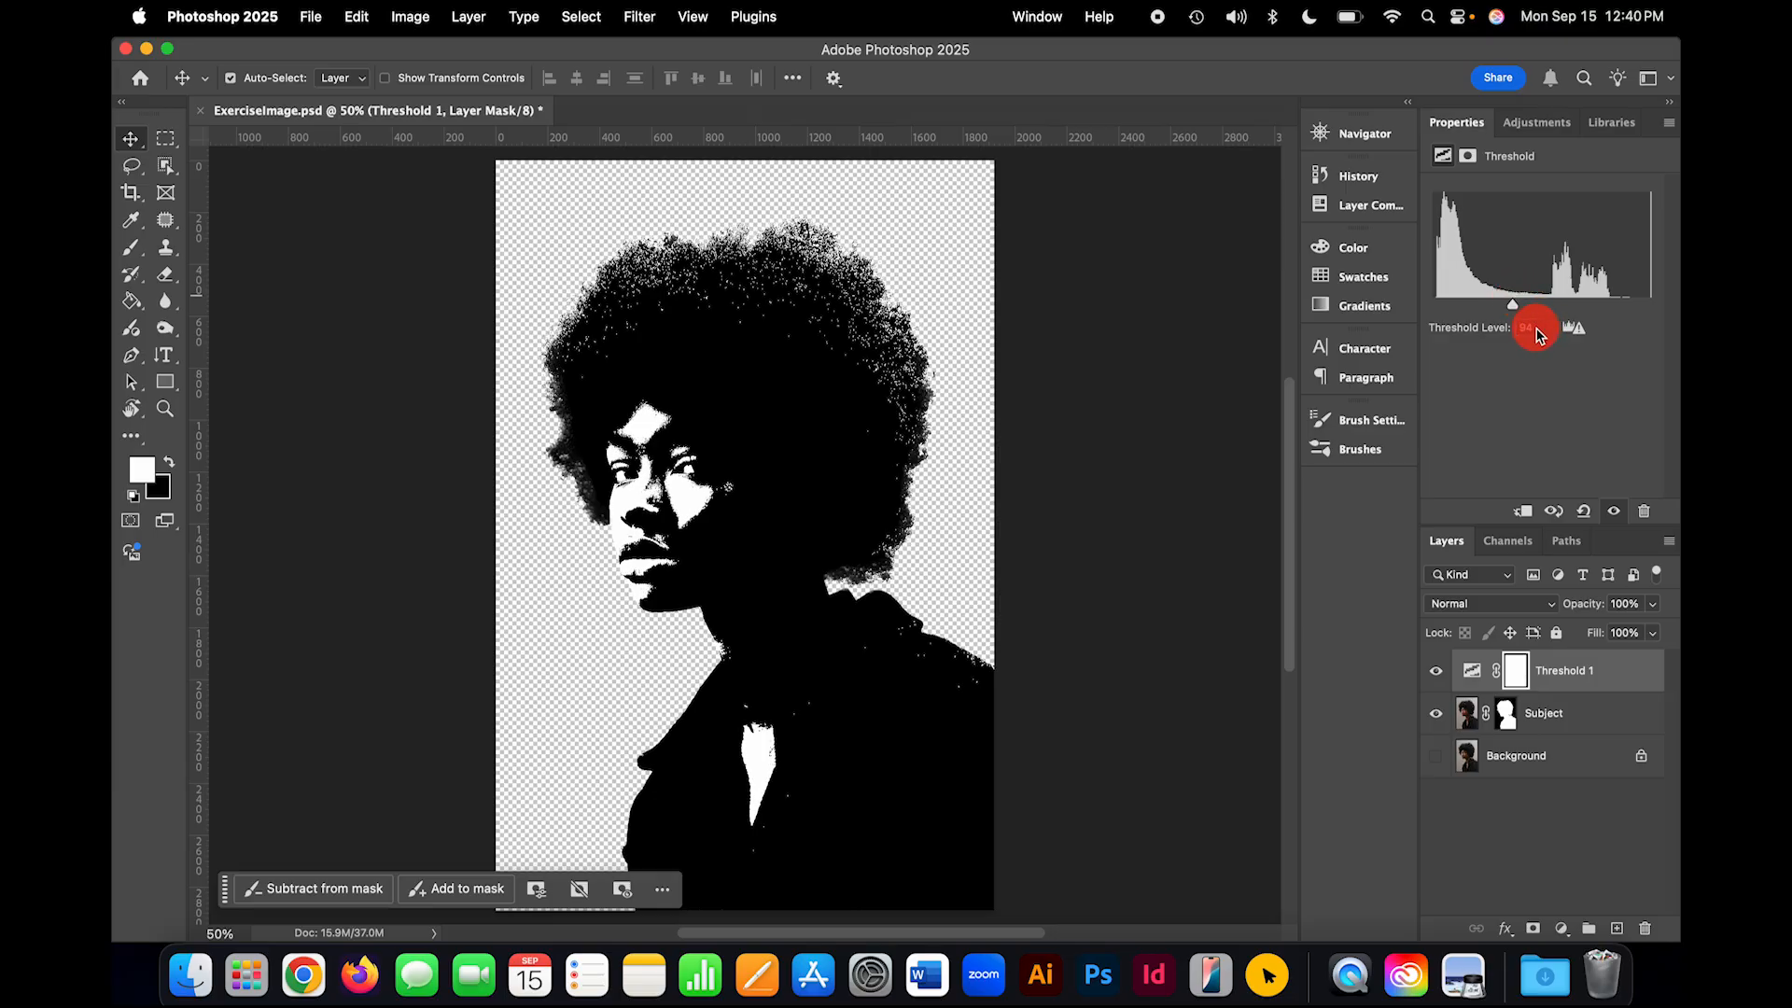
click(1535, 329)
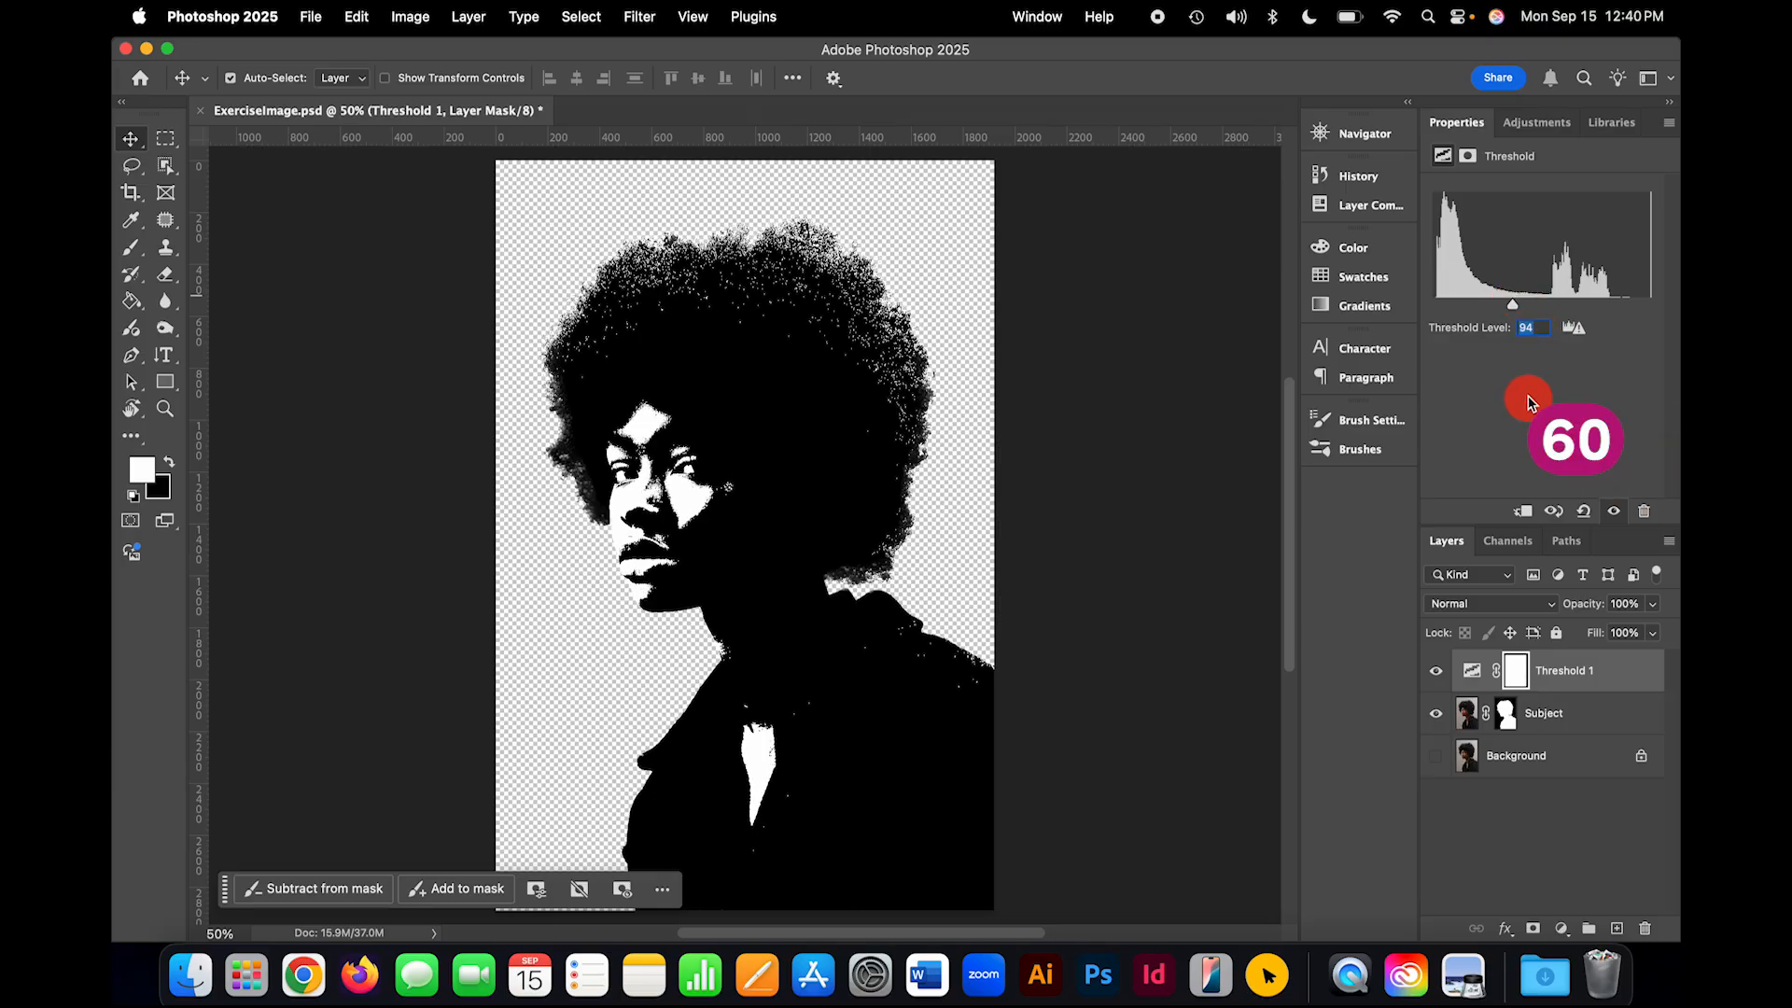
text(60)
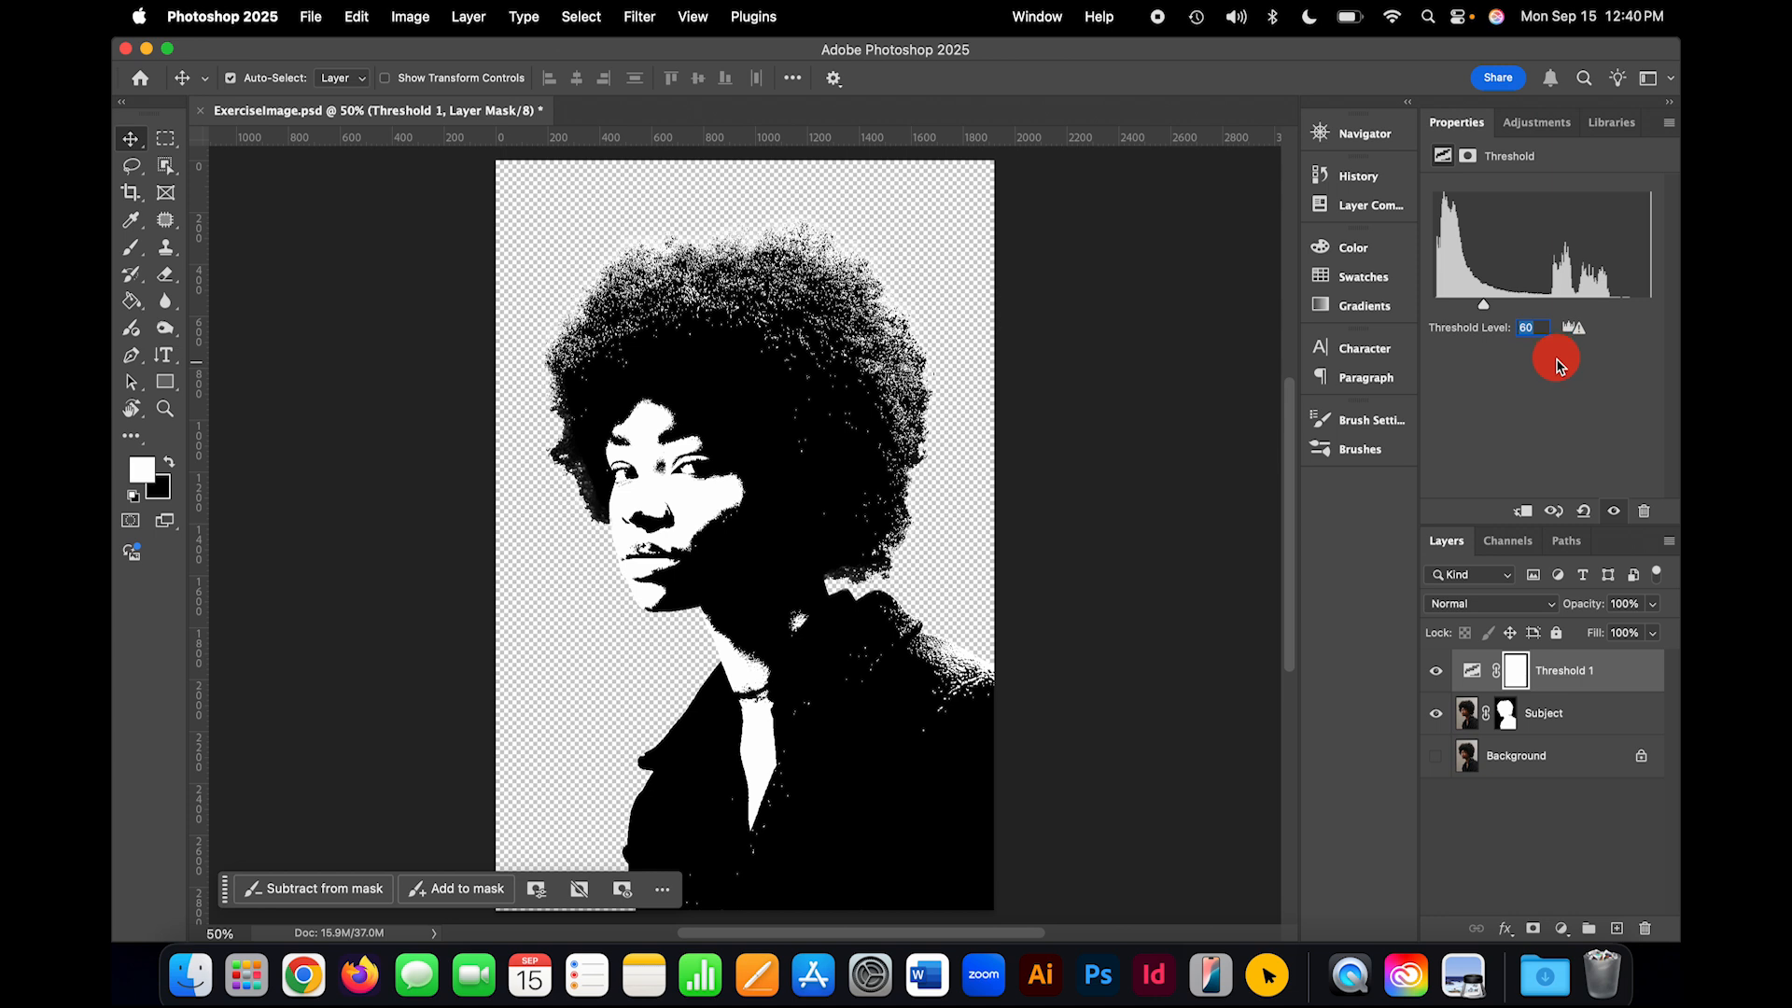
Step: Add a Gradient Map adjustment layer above the Threshold layer and apply the Black, White preset from the Basics gradients
click(1562, 131)
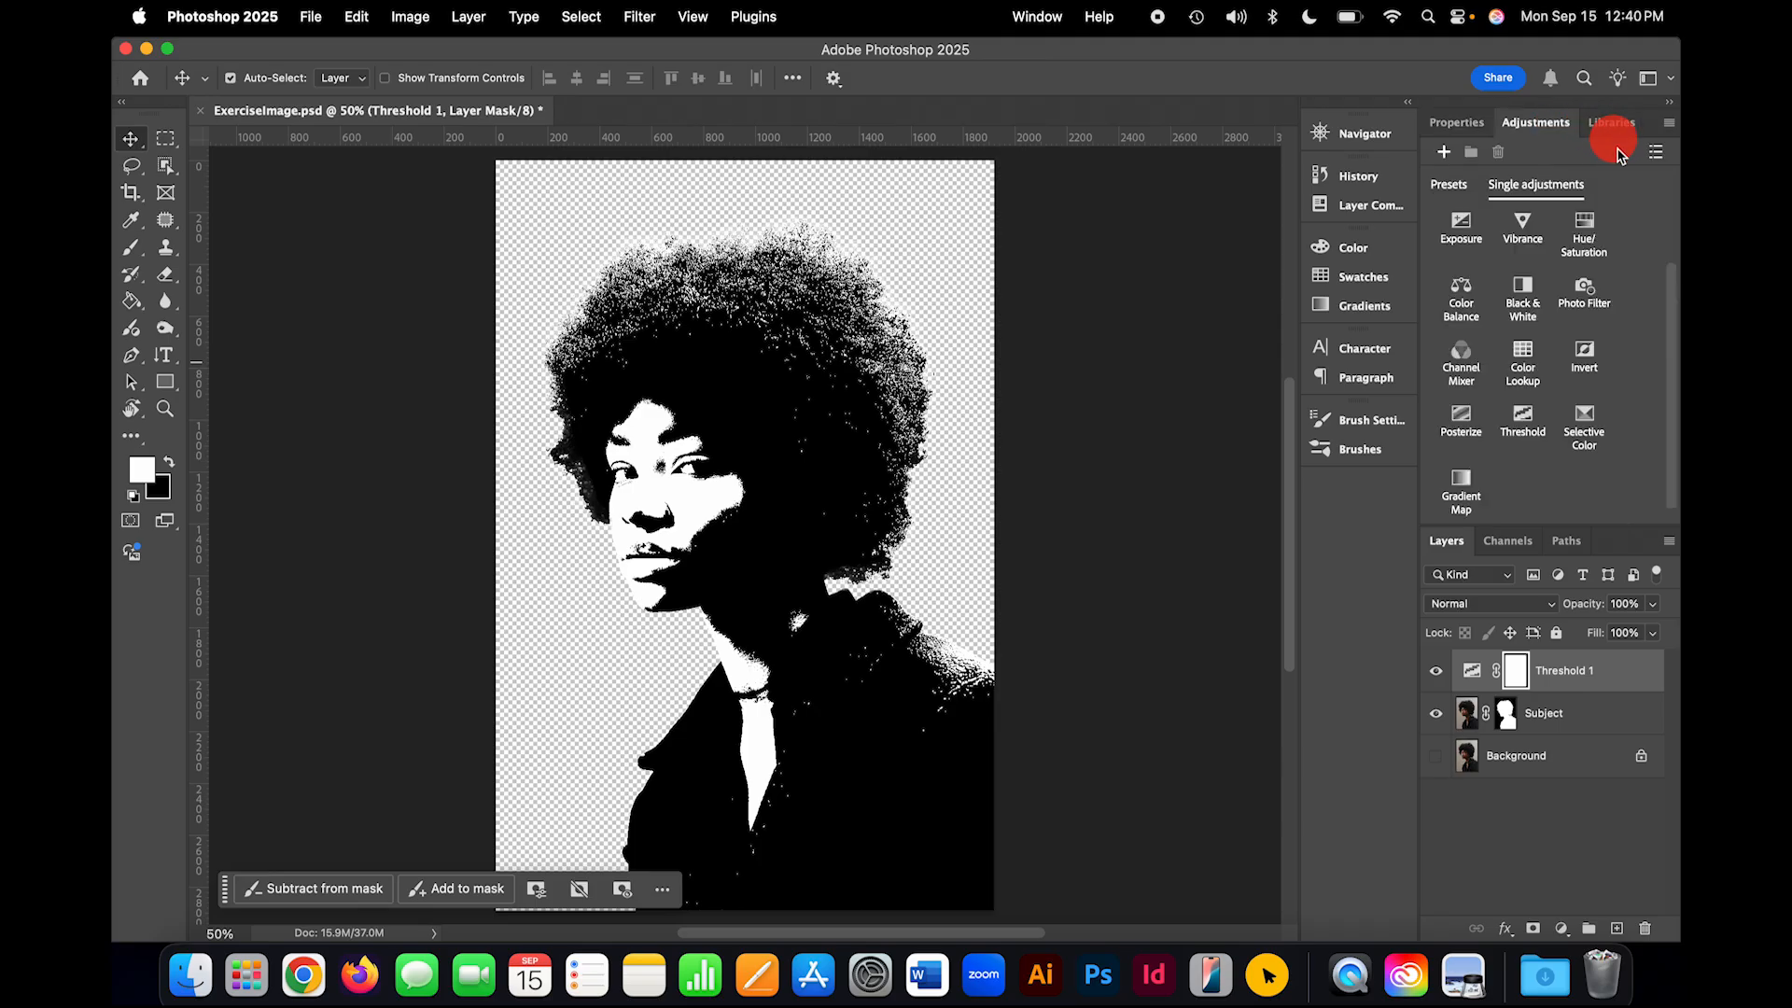
scroll(1644, 426, up, 2)
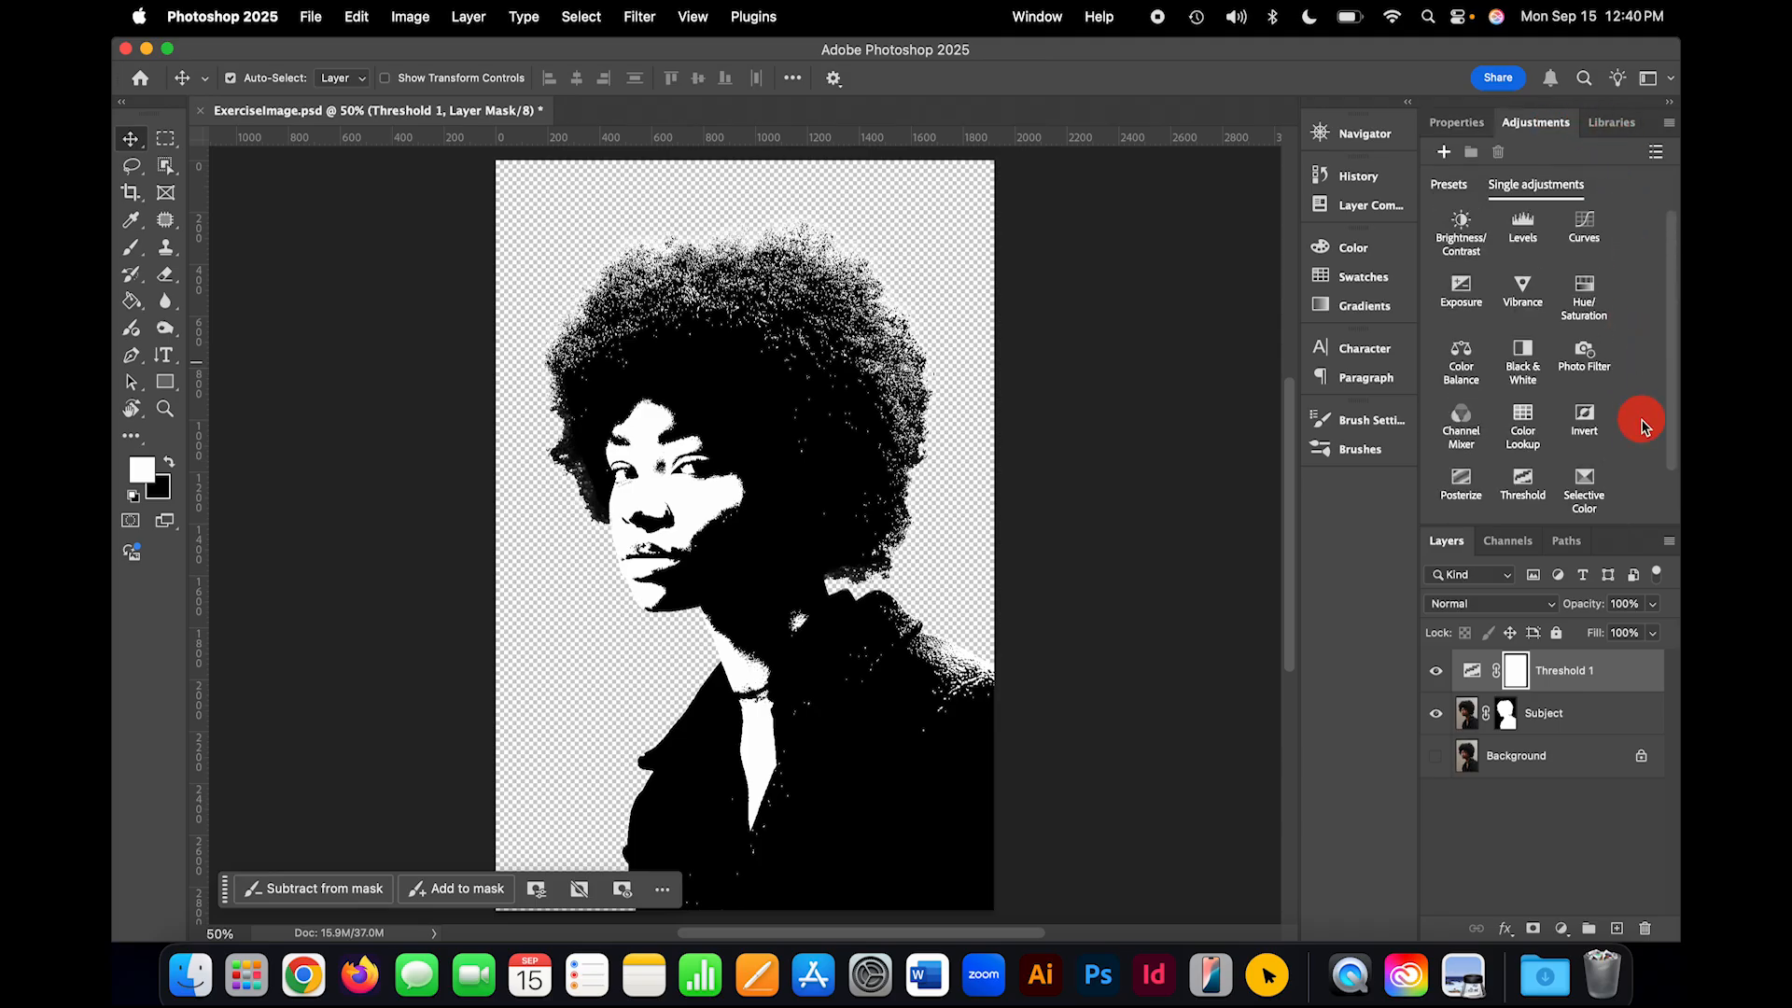
scroll(1644, 426, down, 2)
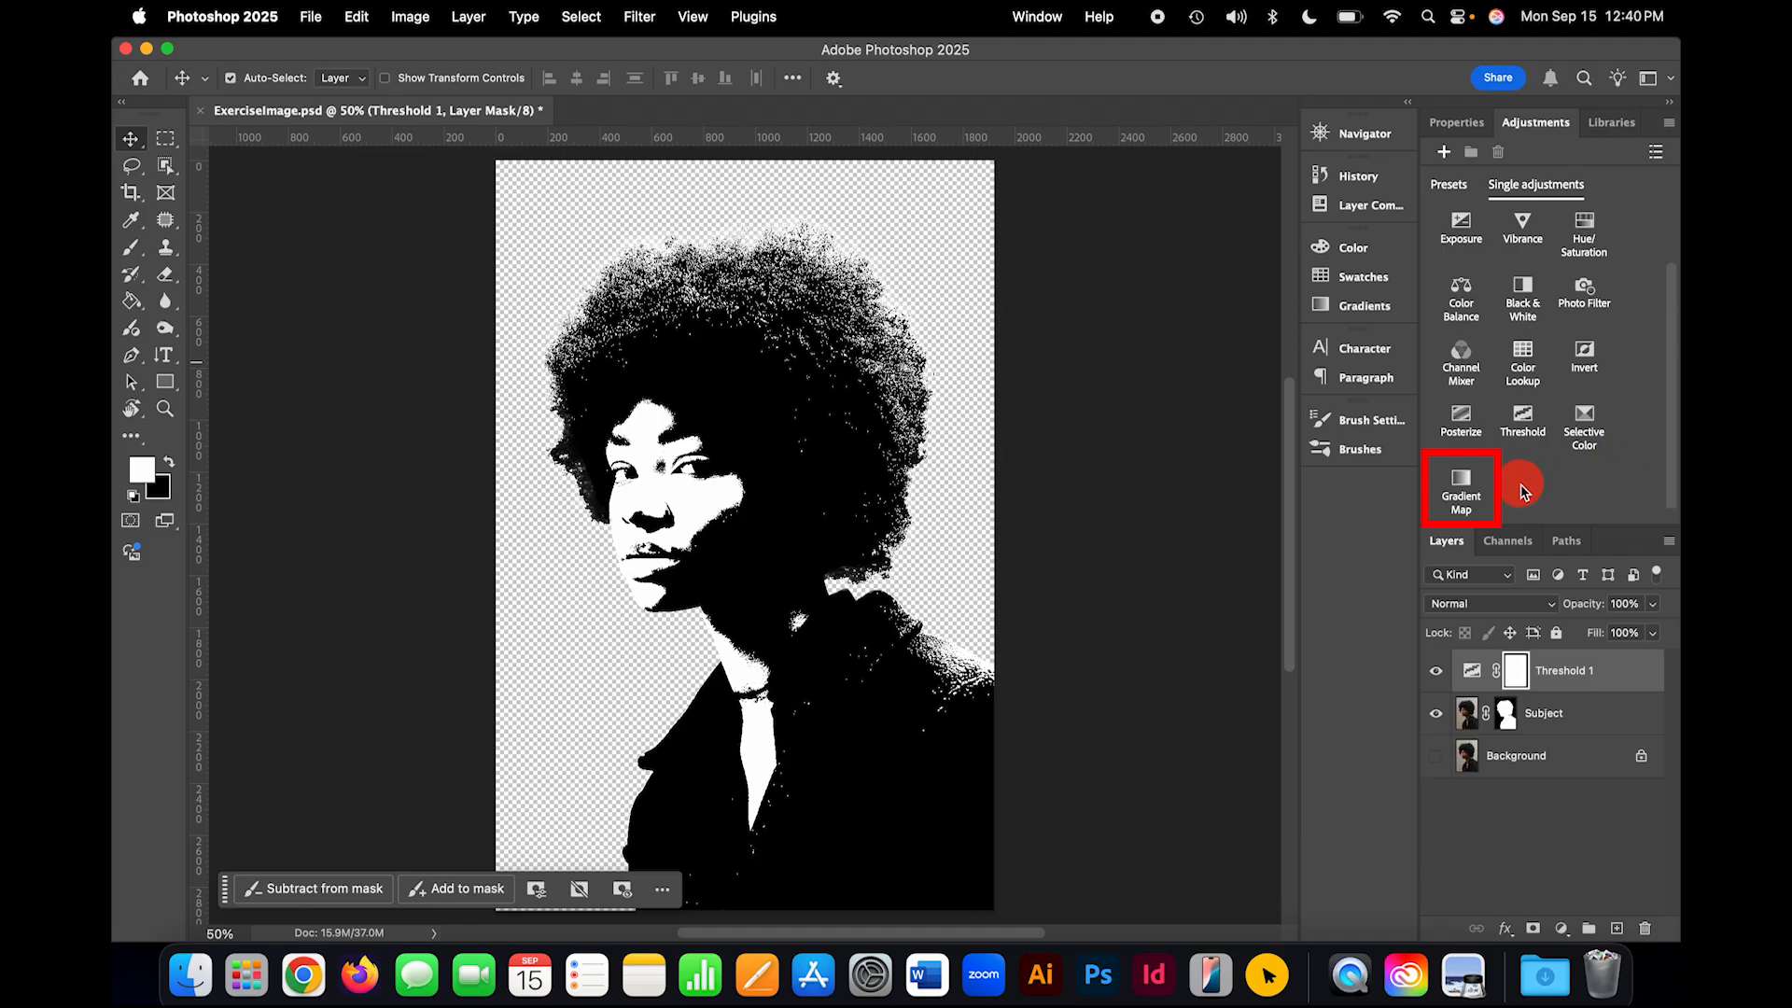
click(1469, 488)
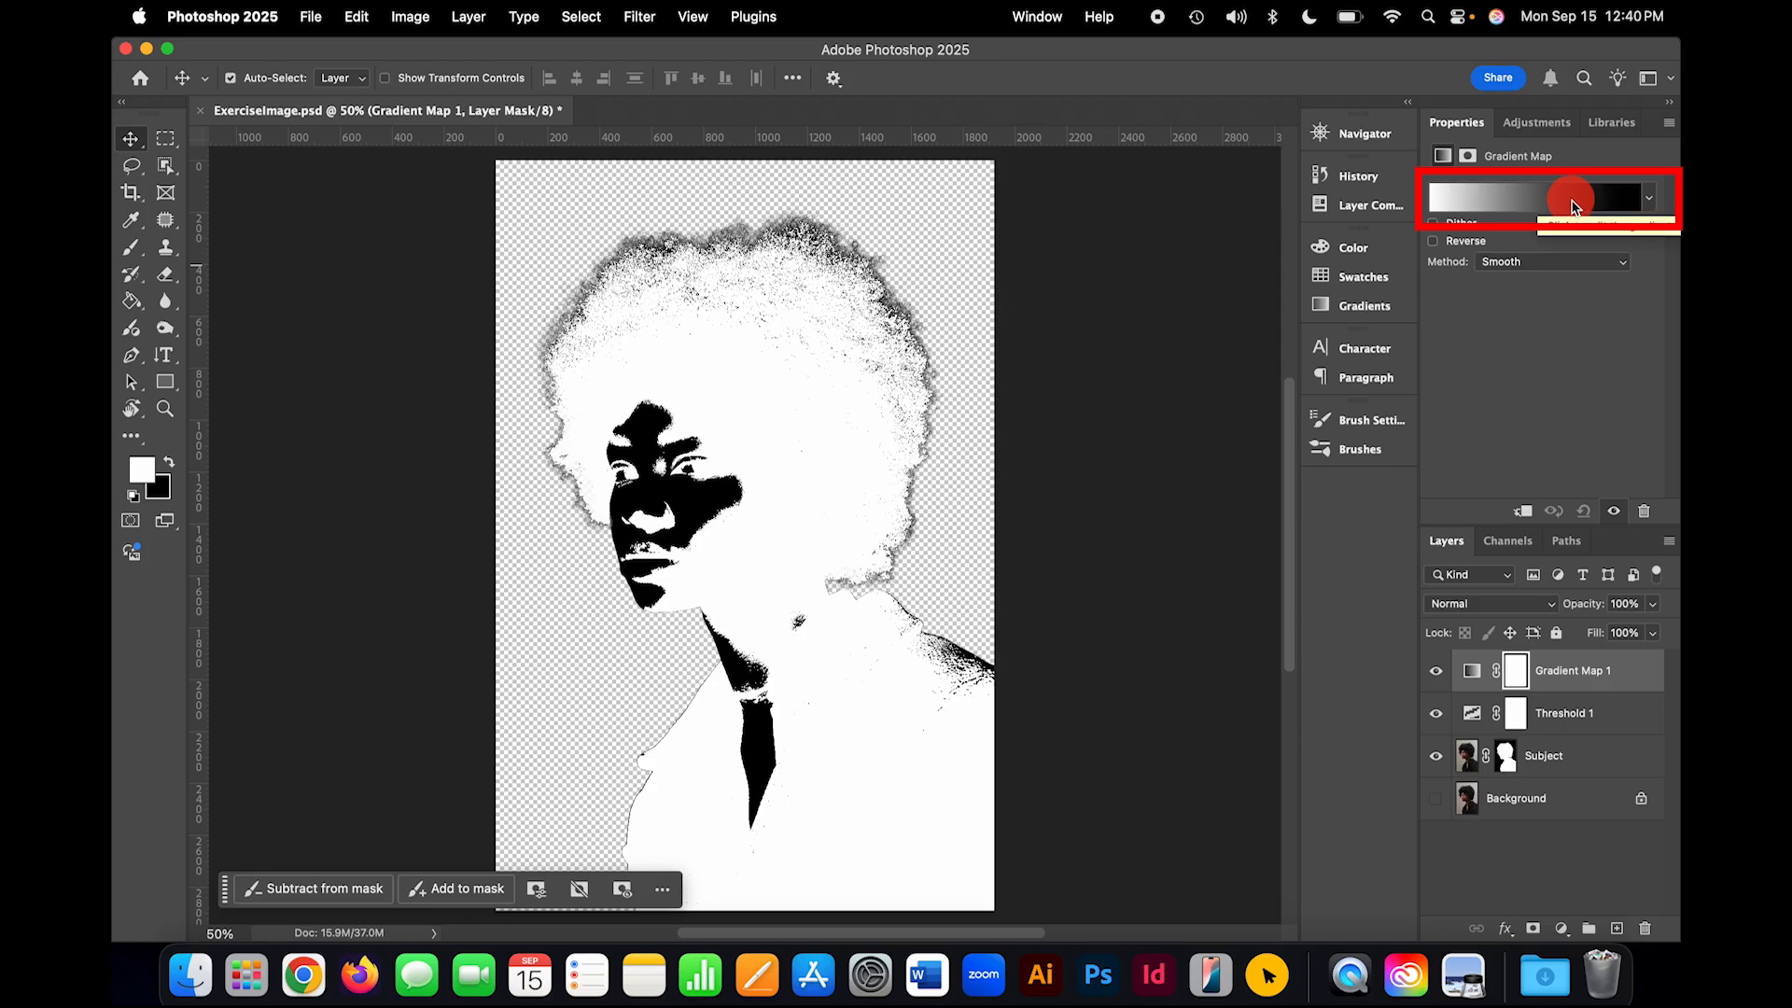
click(1575, 206)
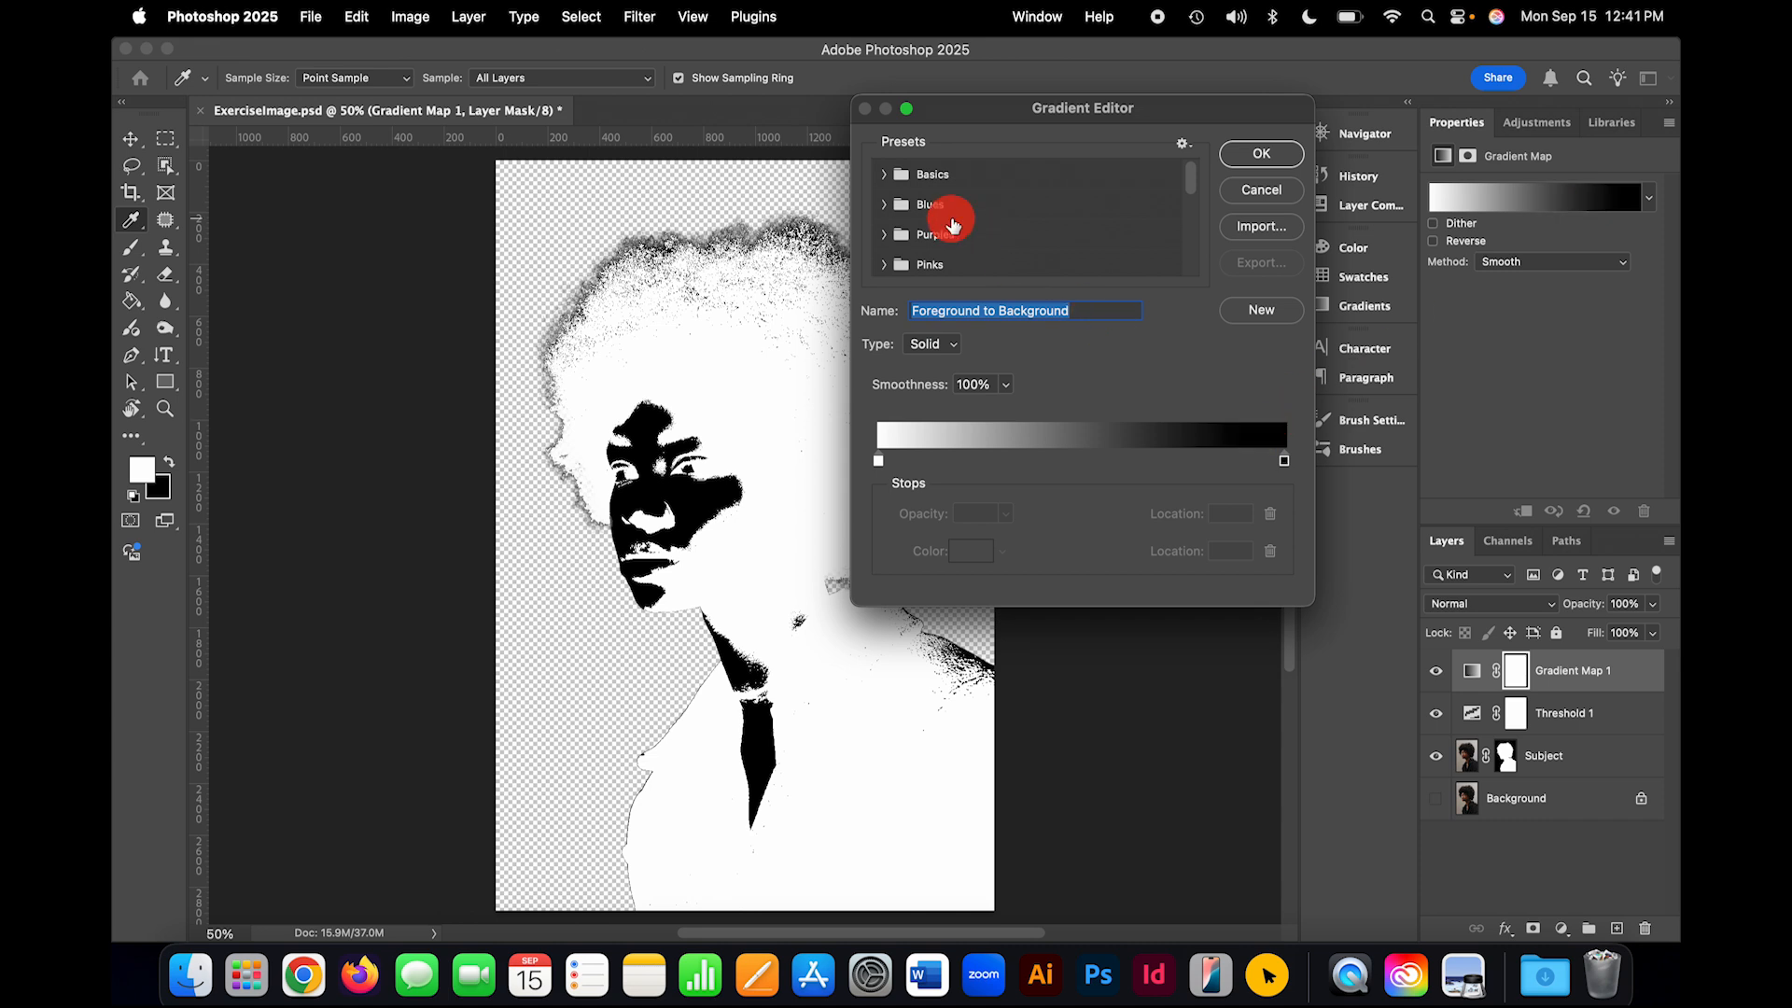
click(884, 174)
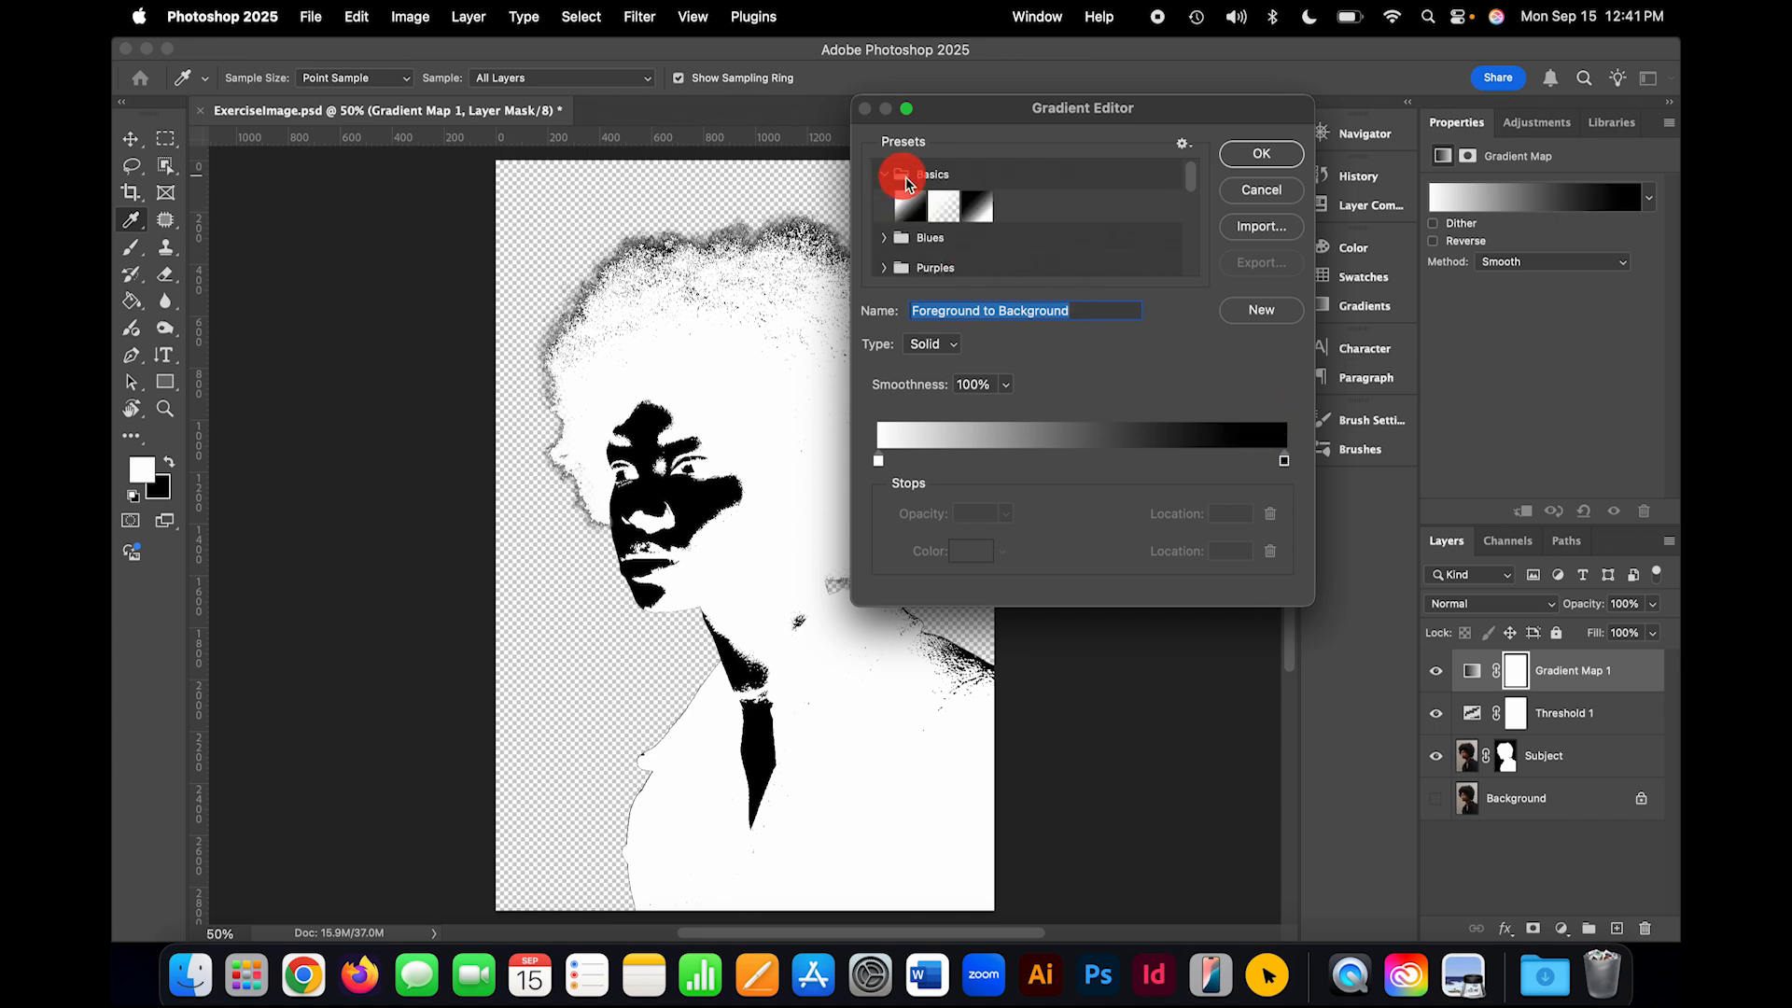
click(978, 203)
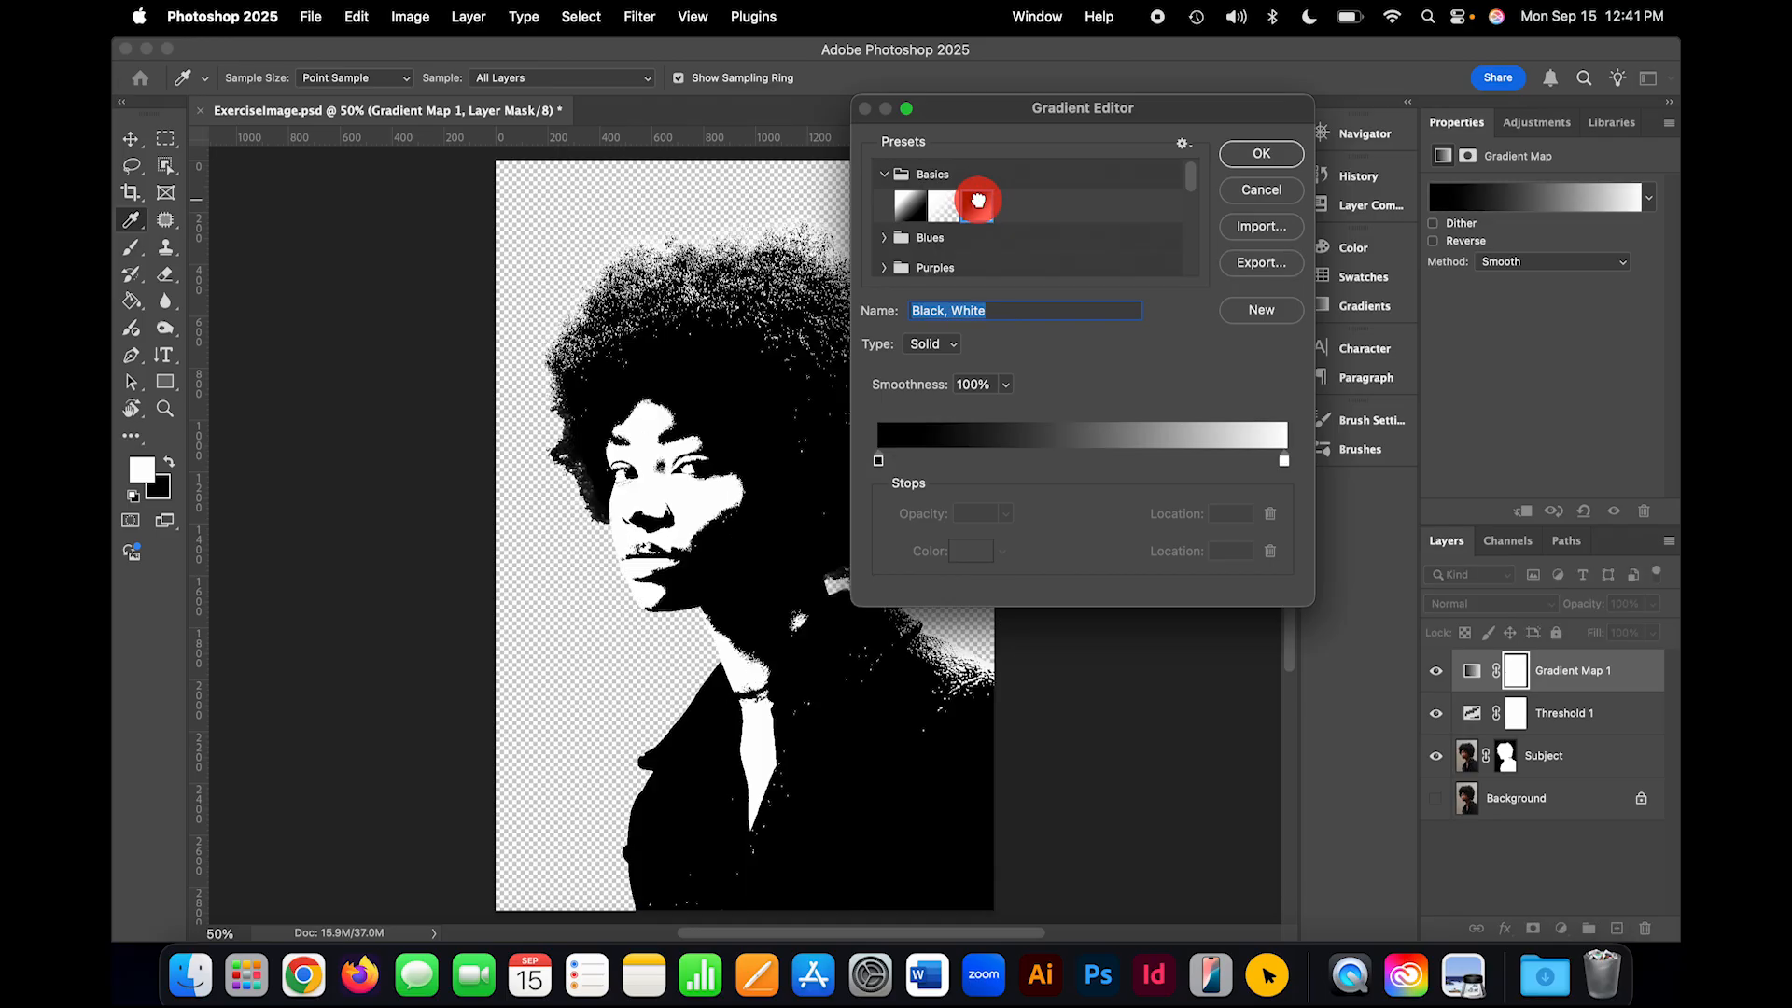
click(993, 204)
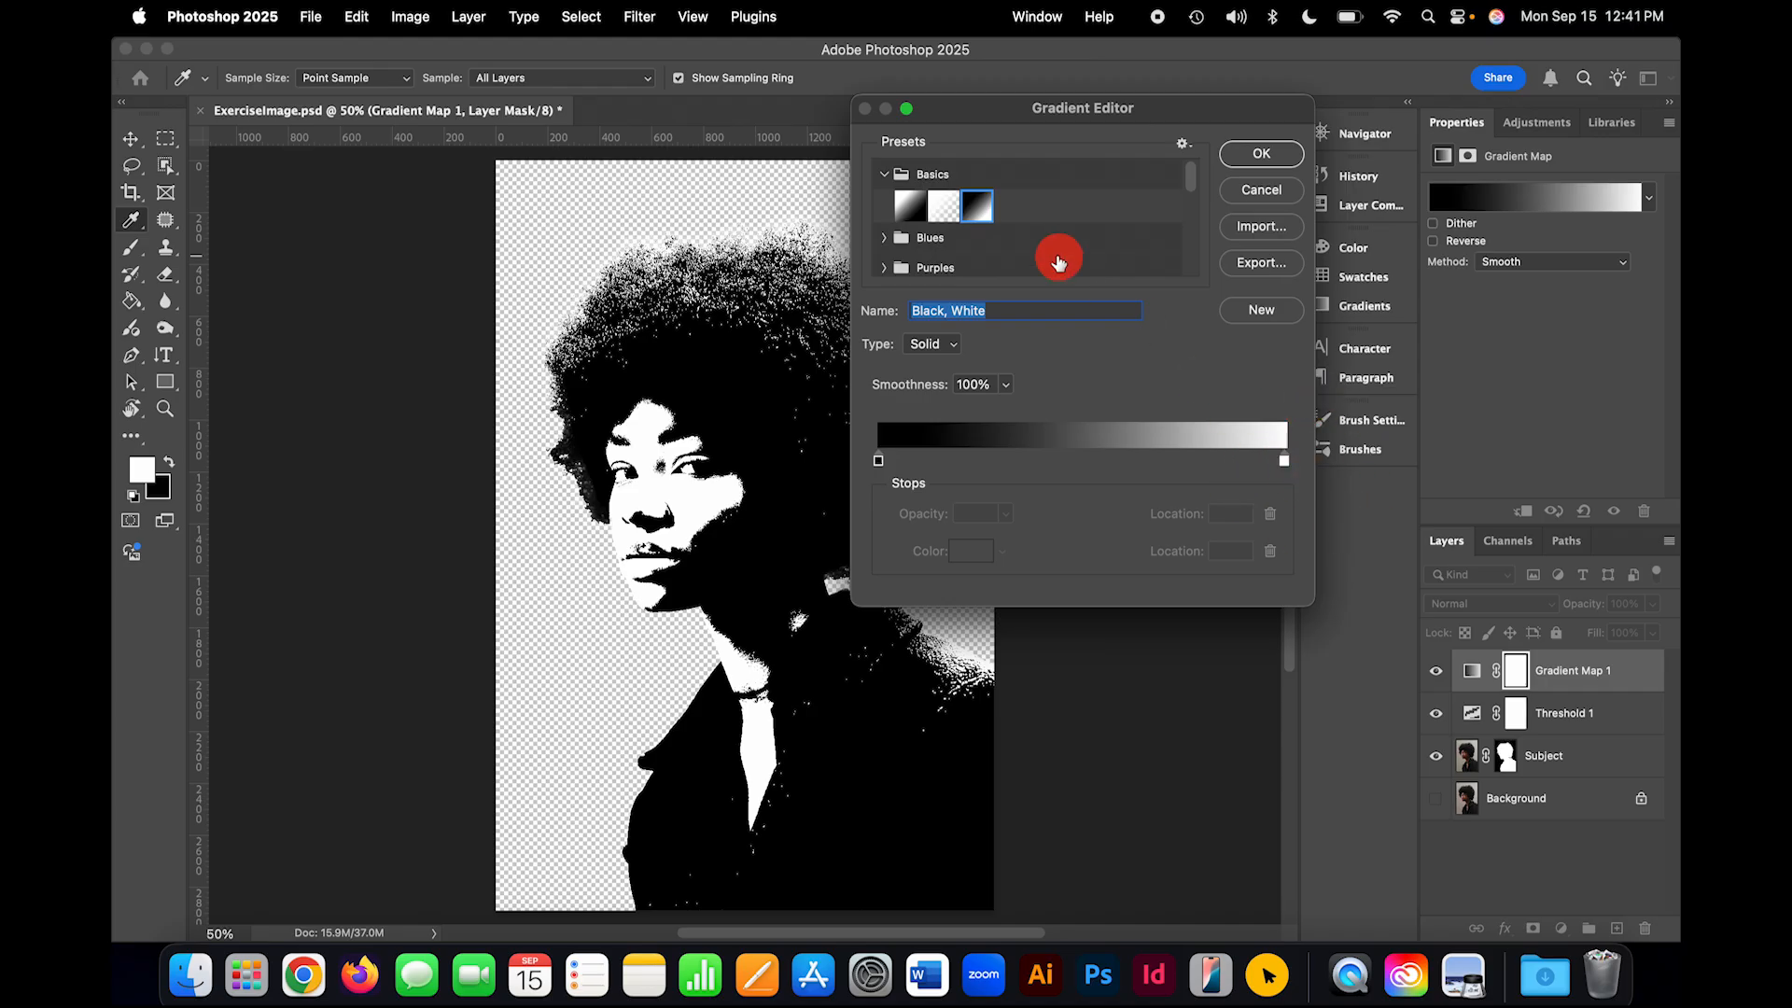
Step: Try several Blues presets on the gradient map, including Blue_16, and return to the Black, White preset
click(885, 241)
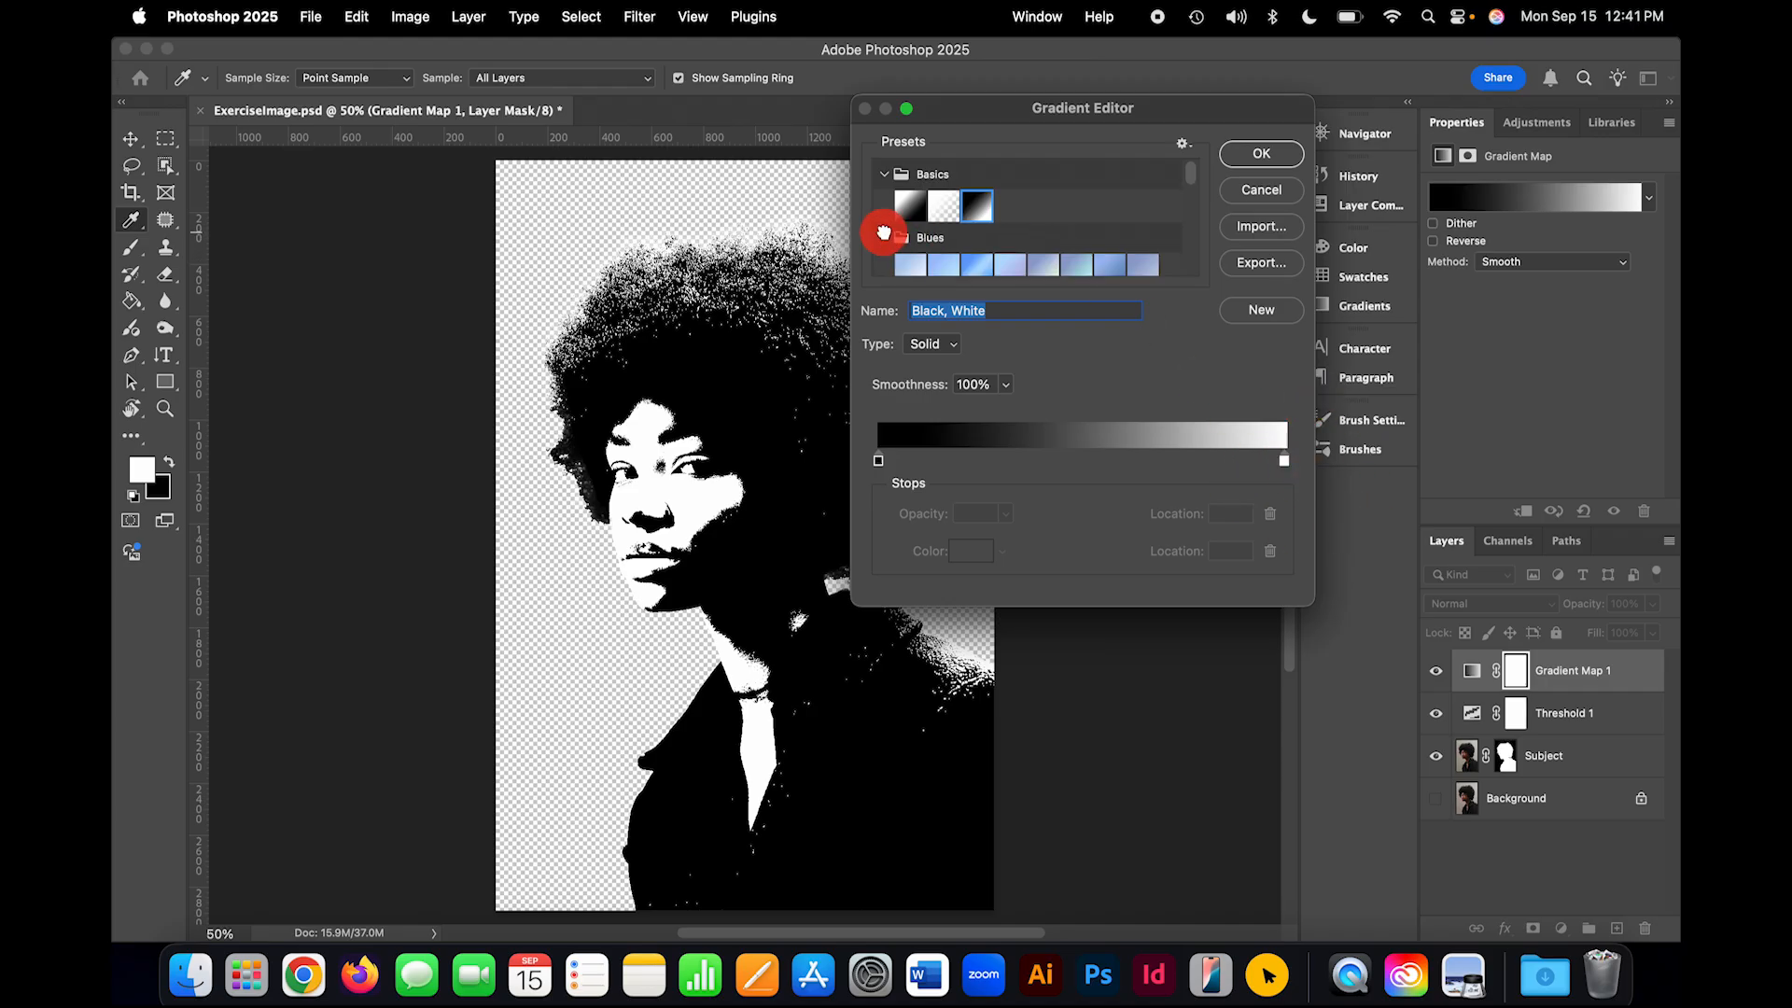
scroll(979, 238, down, 4)
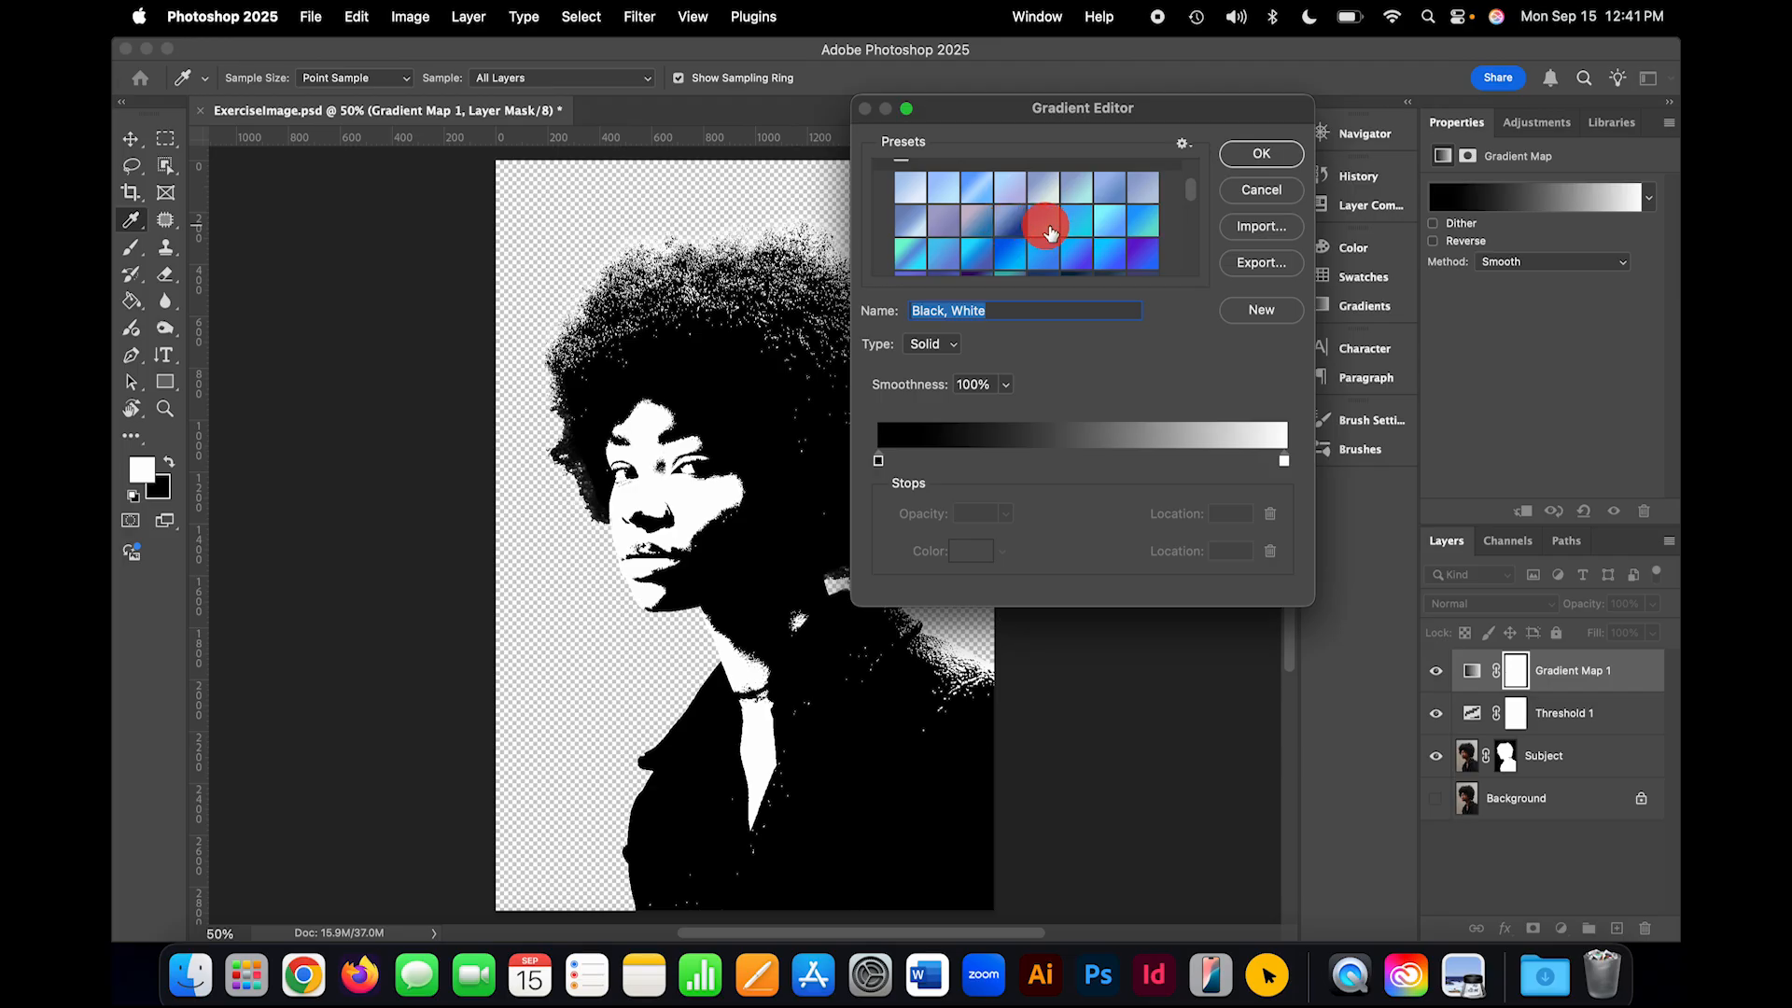
click(1006, 216)
click(1093, 216)
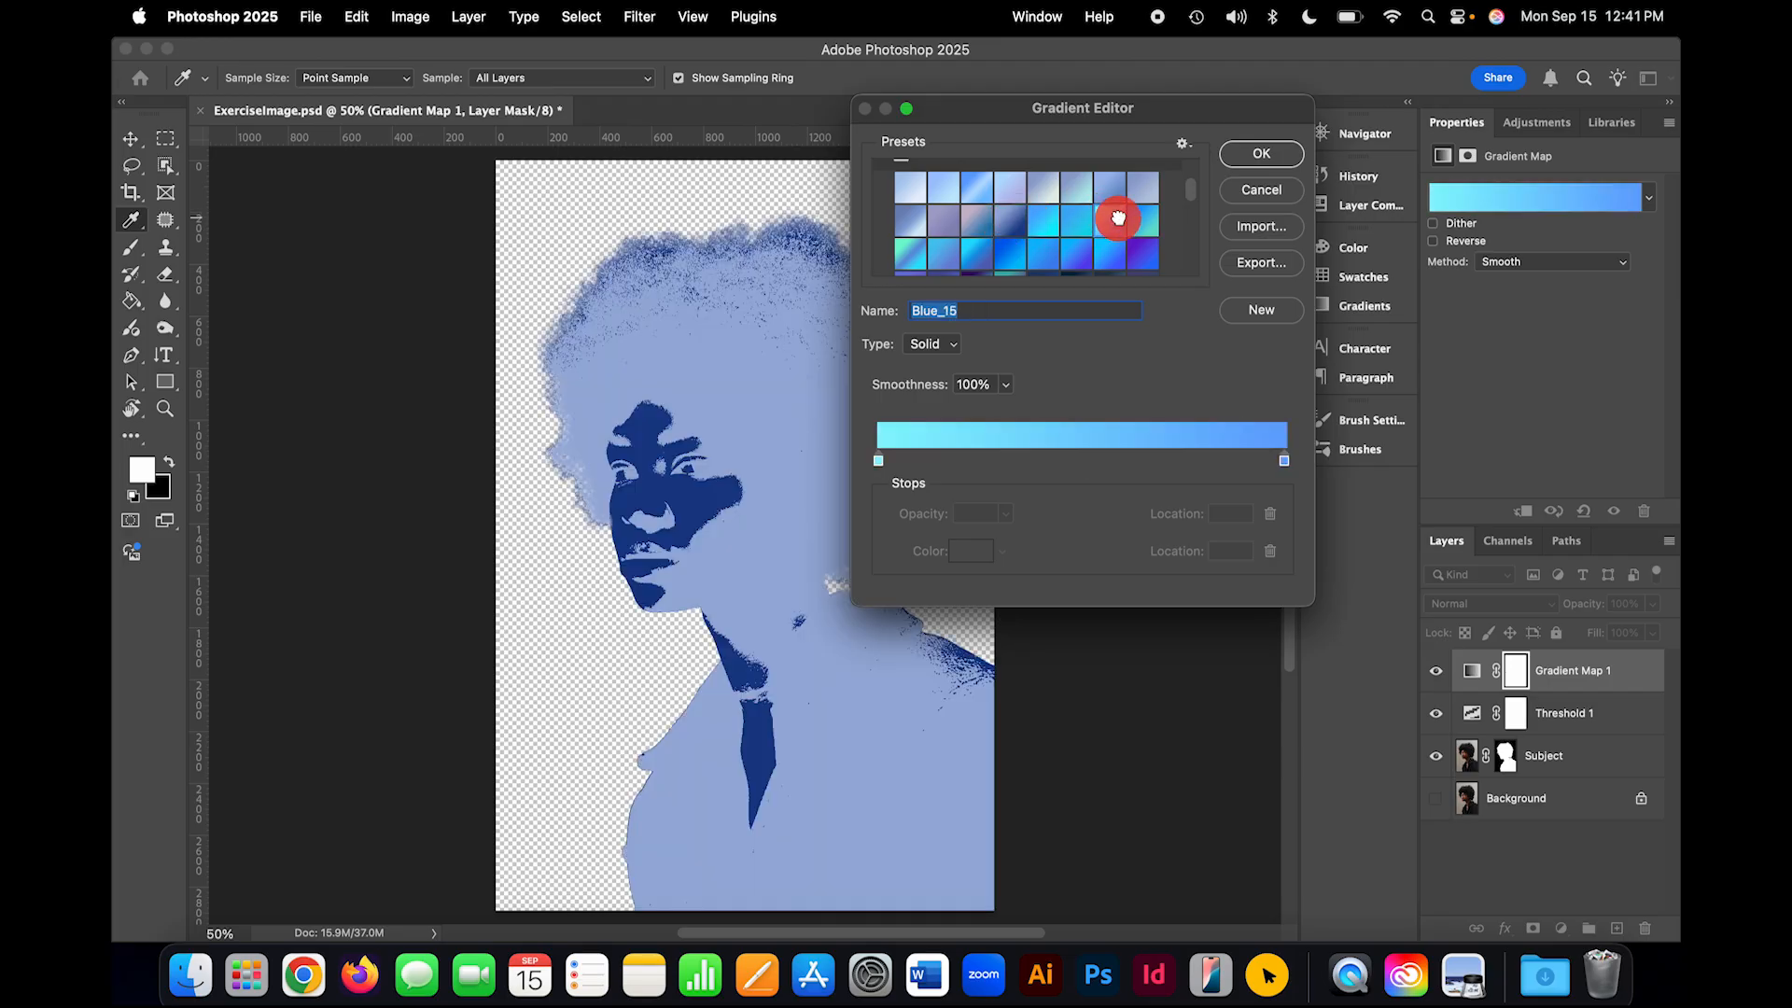
click(1154, 220)
scroll(1039, 226, up, 5)
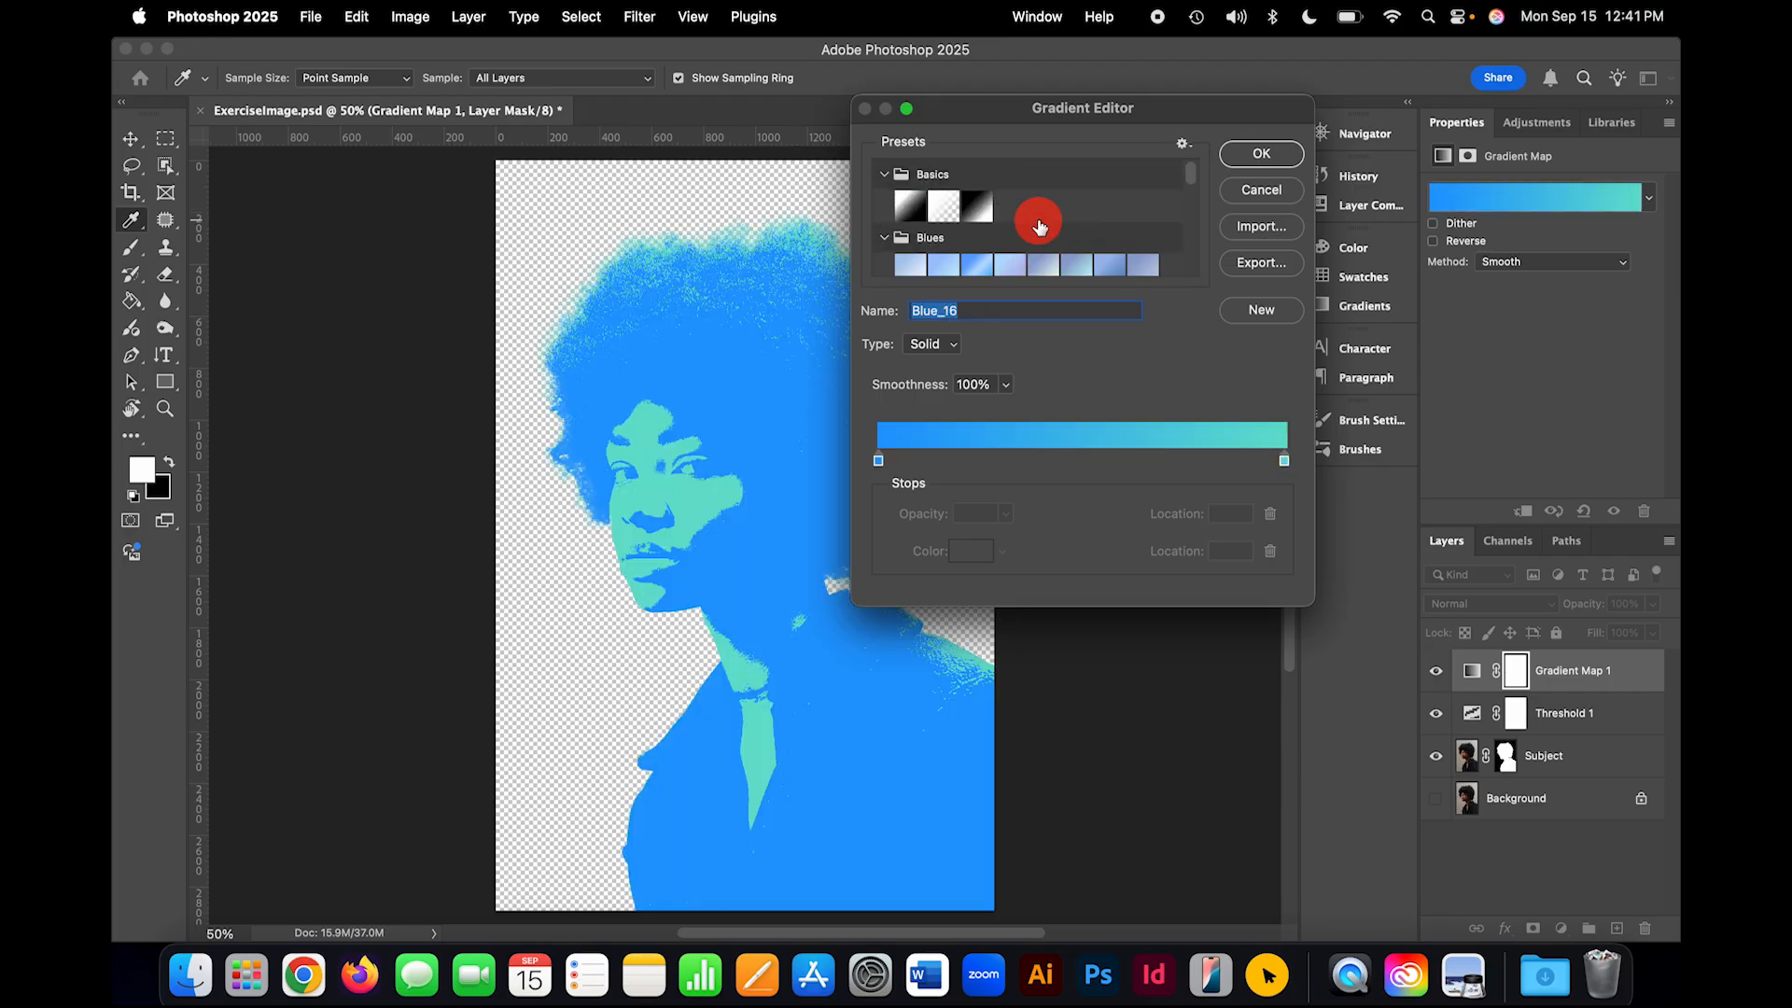
click(983, 204)
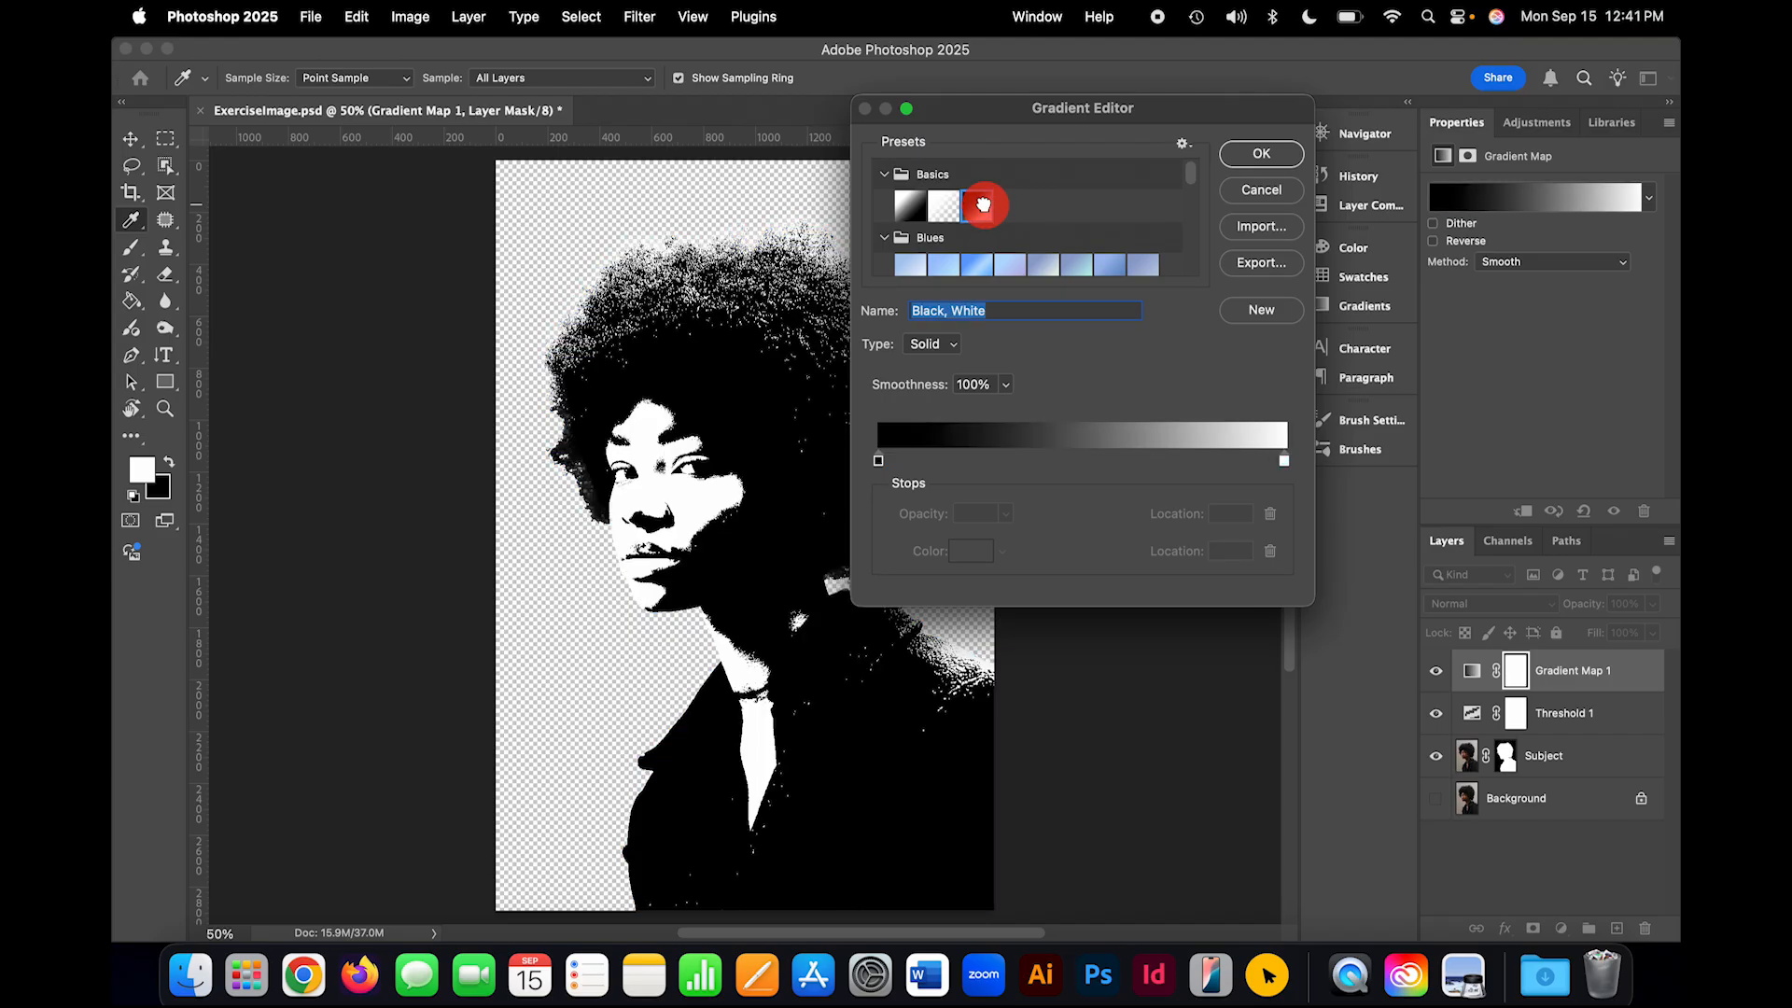
Step: Open the gradient's black stop in the Color Picker and try out red and blue shades for it
double_click(879, 461)
drag(750, 390, 1199, 330)
mouse_move(936, 500)
mouse_down()
mouse_move(908, 504)
mouse_move(1022, 418)
mouse_move(1032, 429)
mouse_move(1008, 489)
mouse_move(912, 447)
mouse_up()
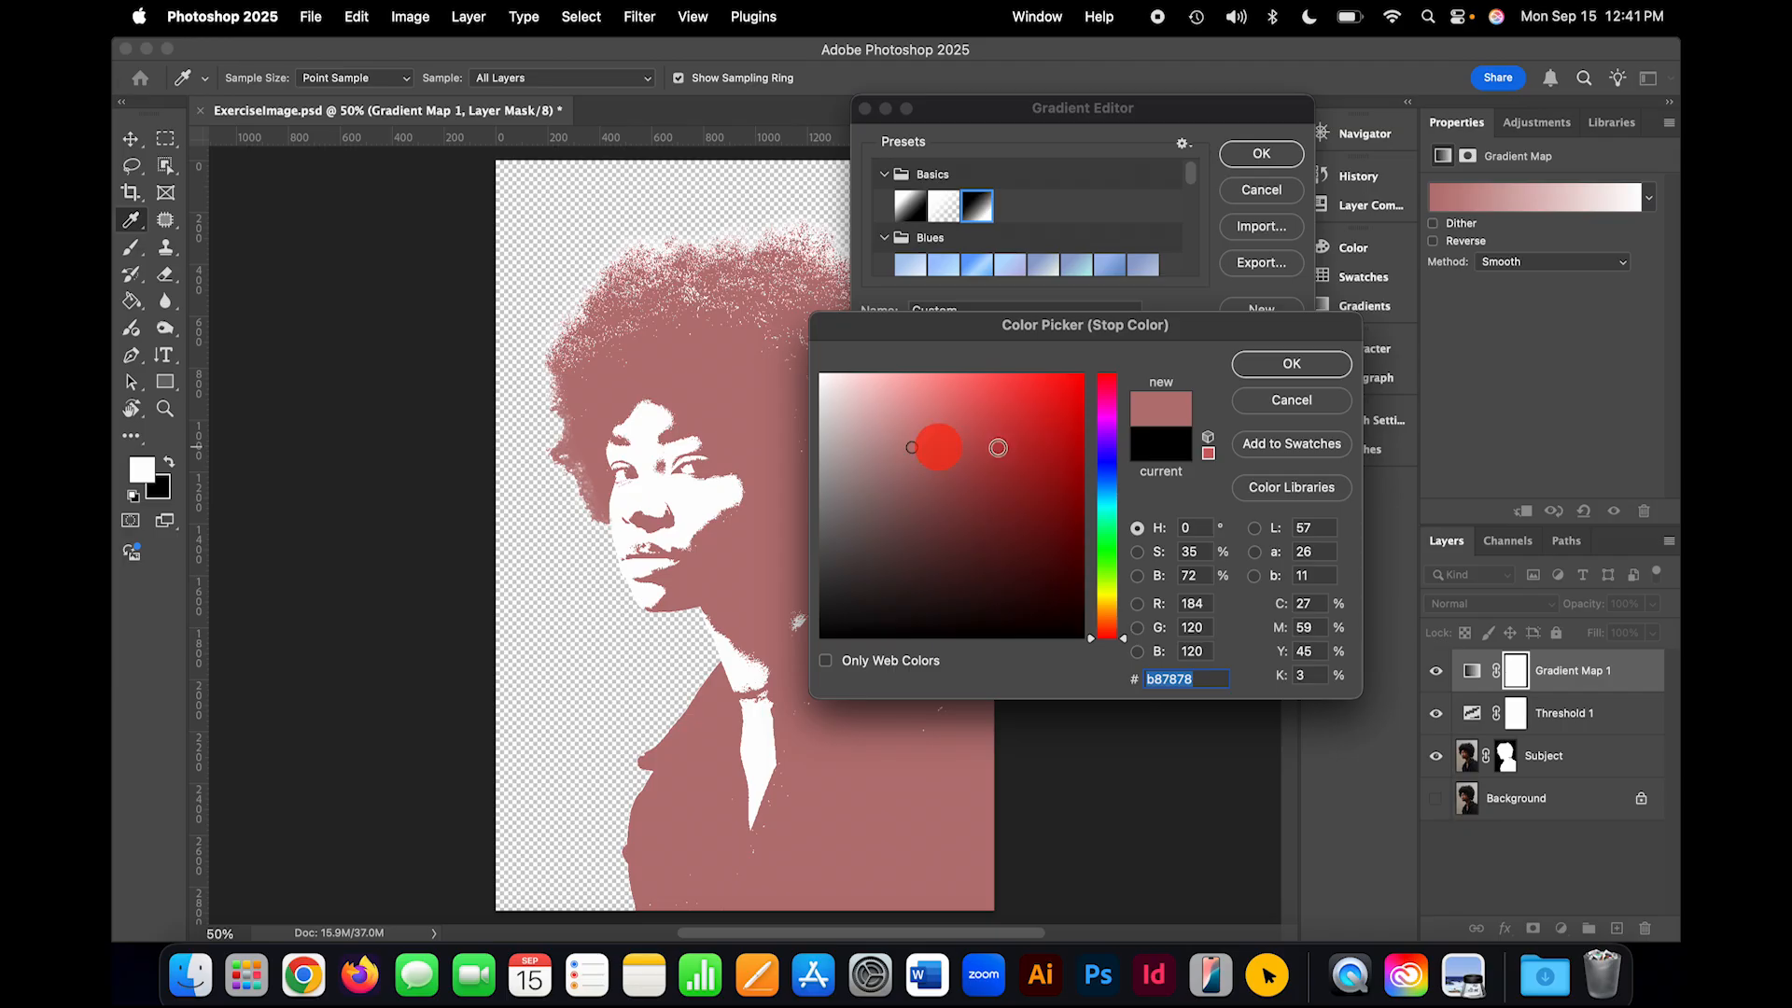
click(1108, 461)
mouse_move(1072, 467)
mouse_down()
mouse_move(1043, 472)
mouse_move(972, 406)
mouse_up()
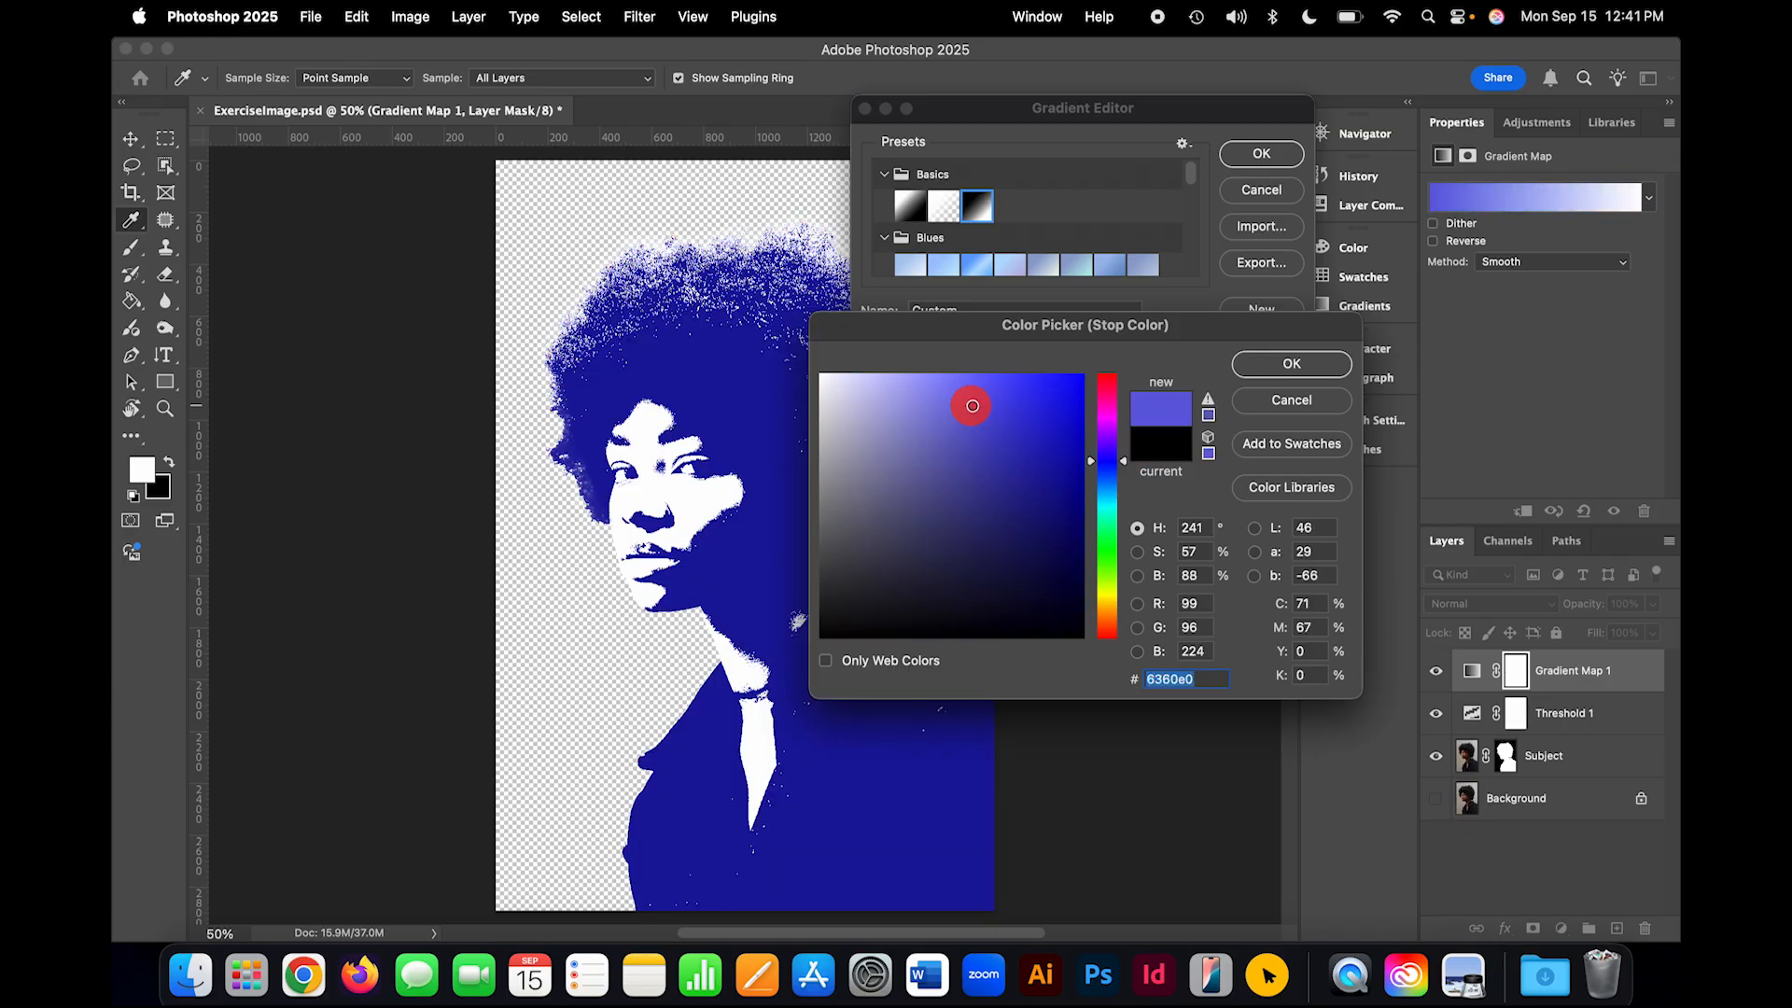
drag(972, 333, 951, 342)
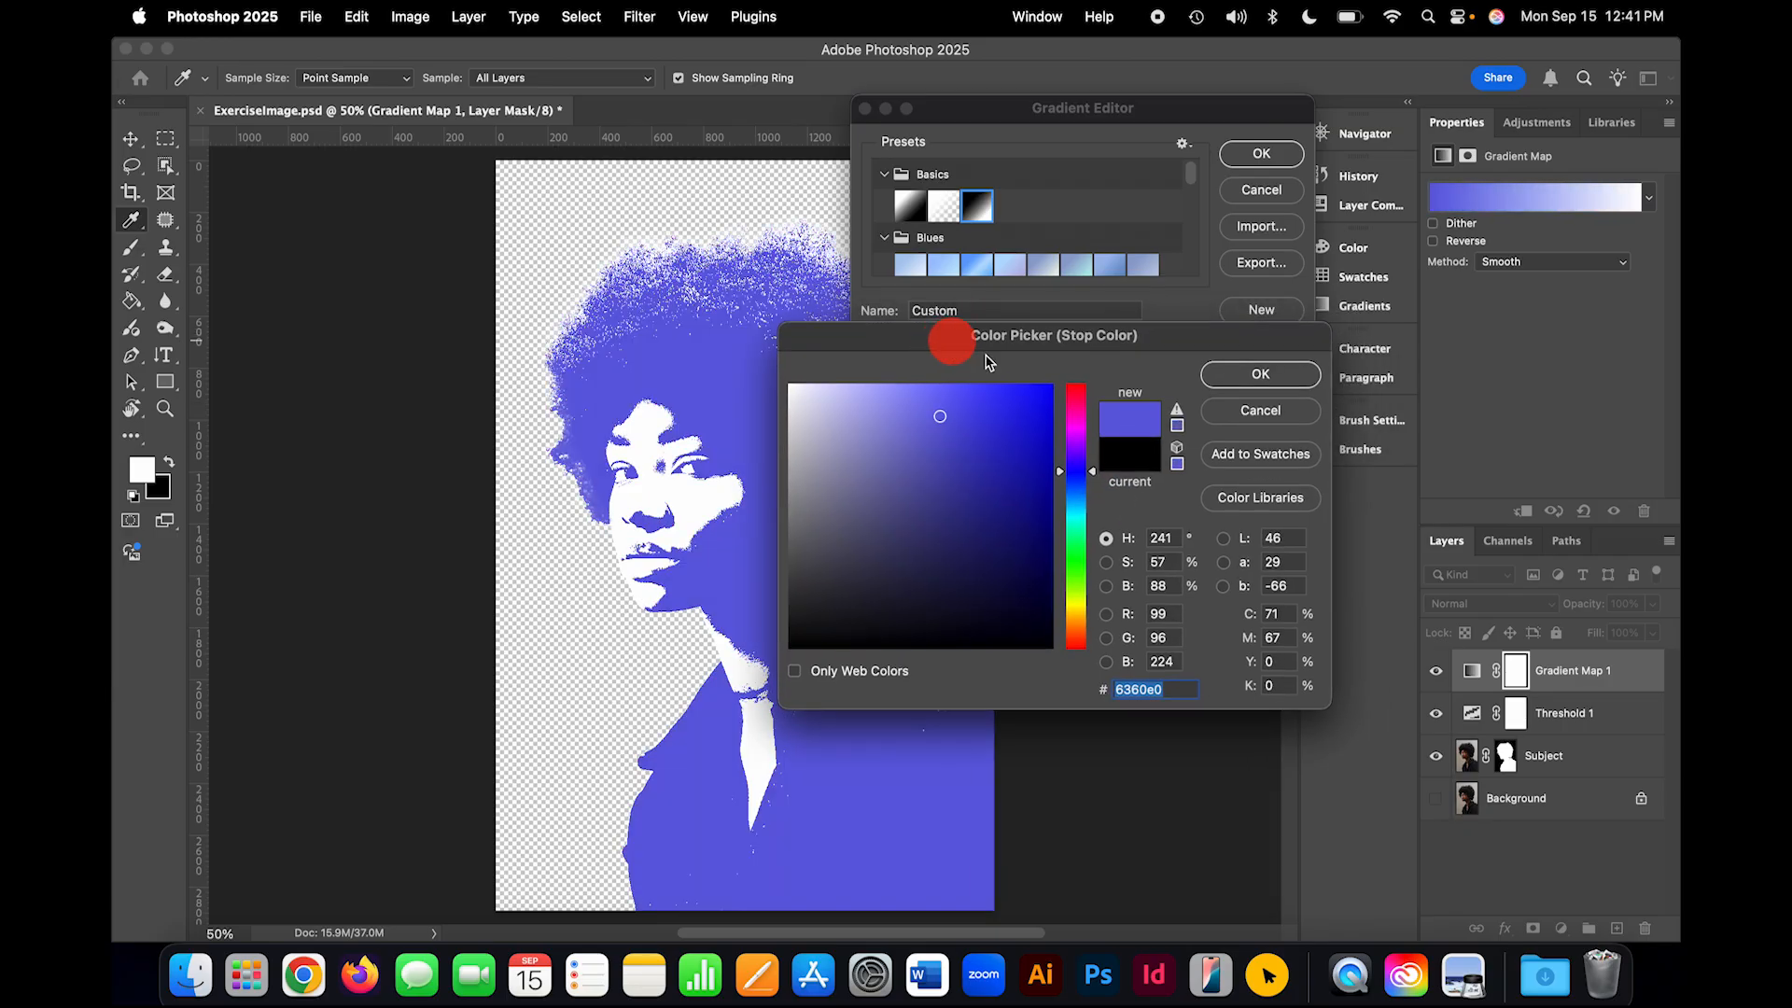
mouse_move(975, 530)
mouse_down()
mouse_move(992, 485)
mouse_move(960, 484)
mouse_move(1017, 604)
mouse_up()
click(634, 334)
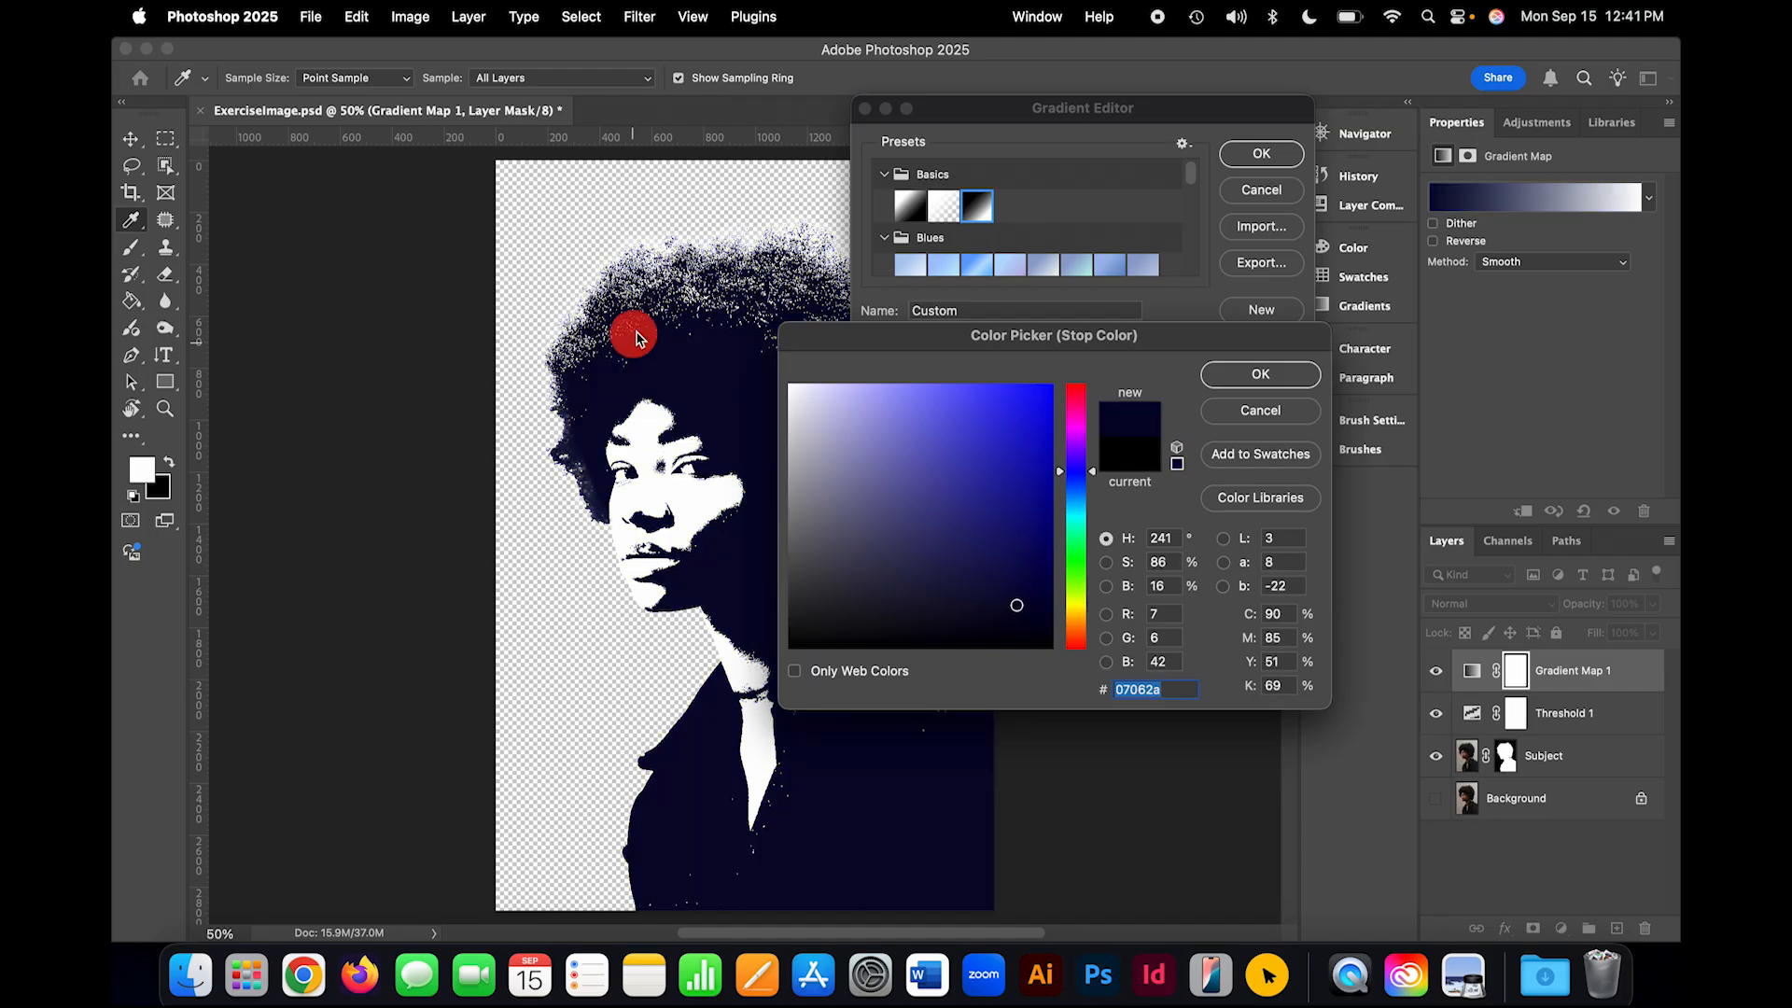
drag(635, 338, 664, 352)
drag(968, 504, 1028, 436)
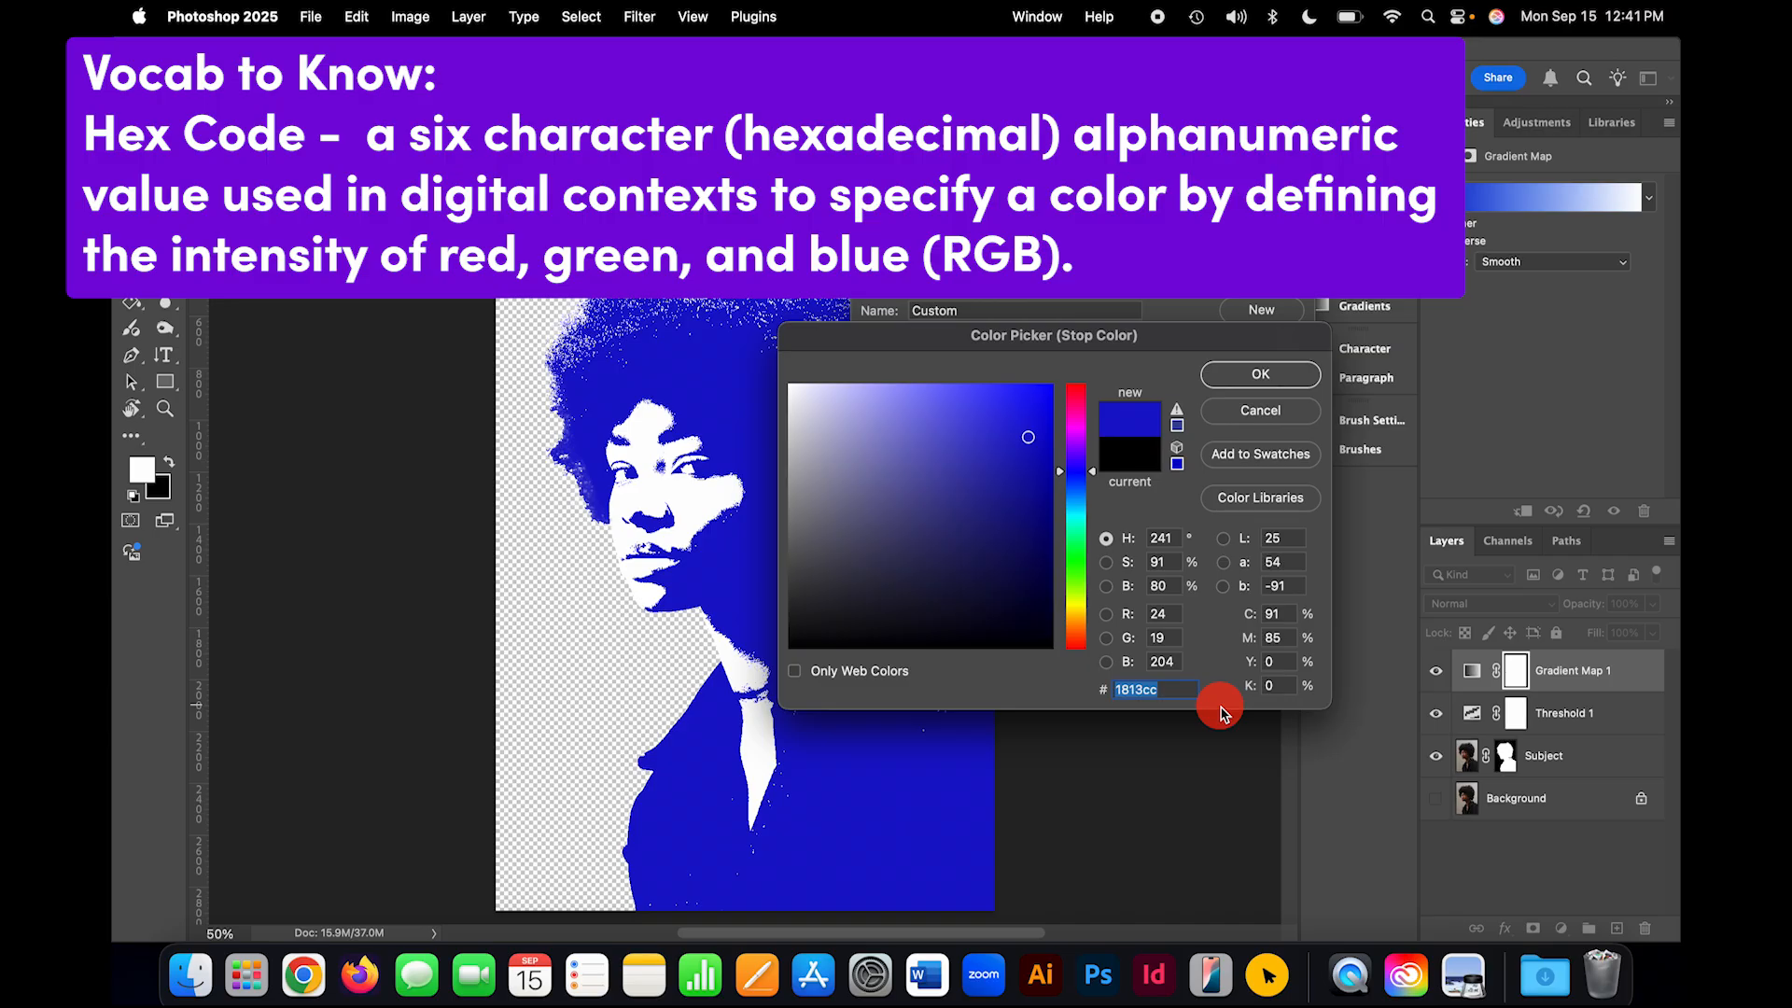
Step: Set the gradient's dark stop to the hex color 370146 and confirm it
text(3)
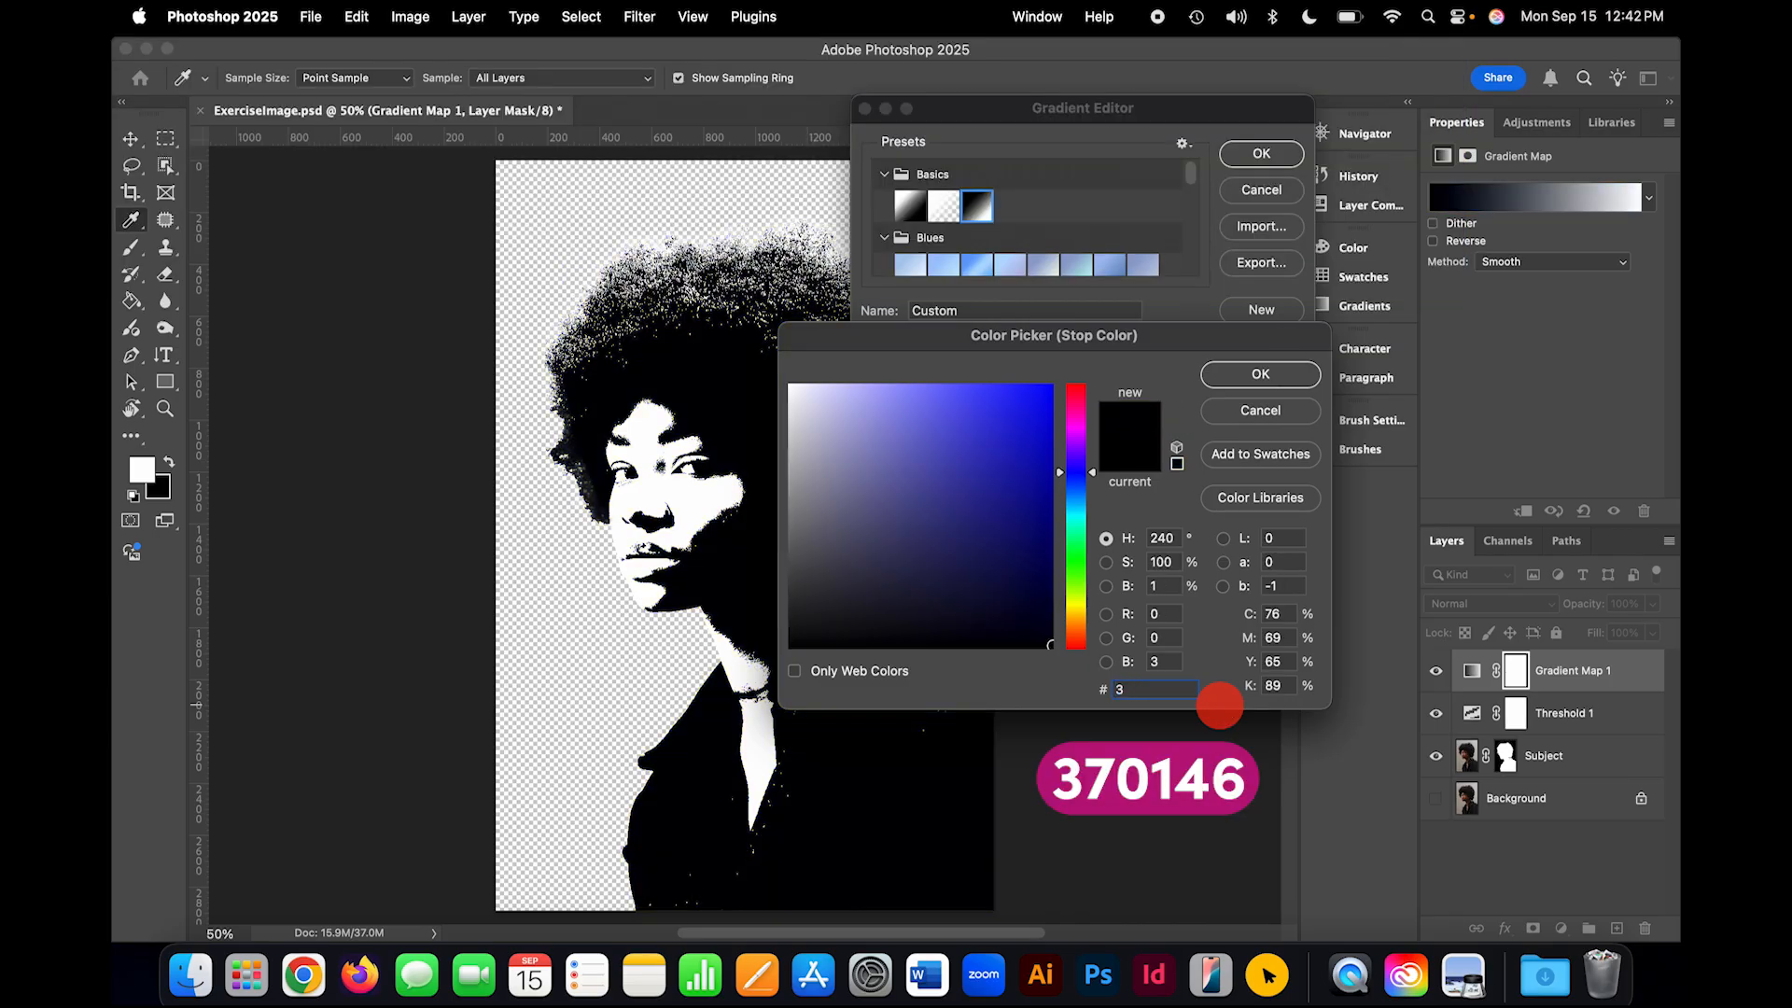
text(70)
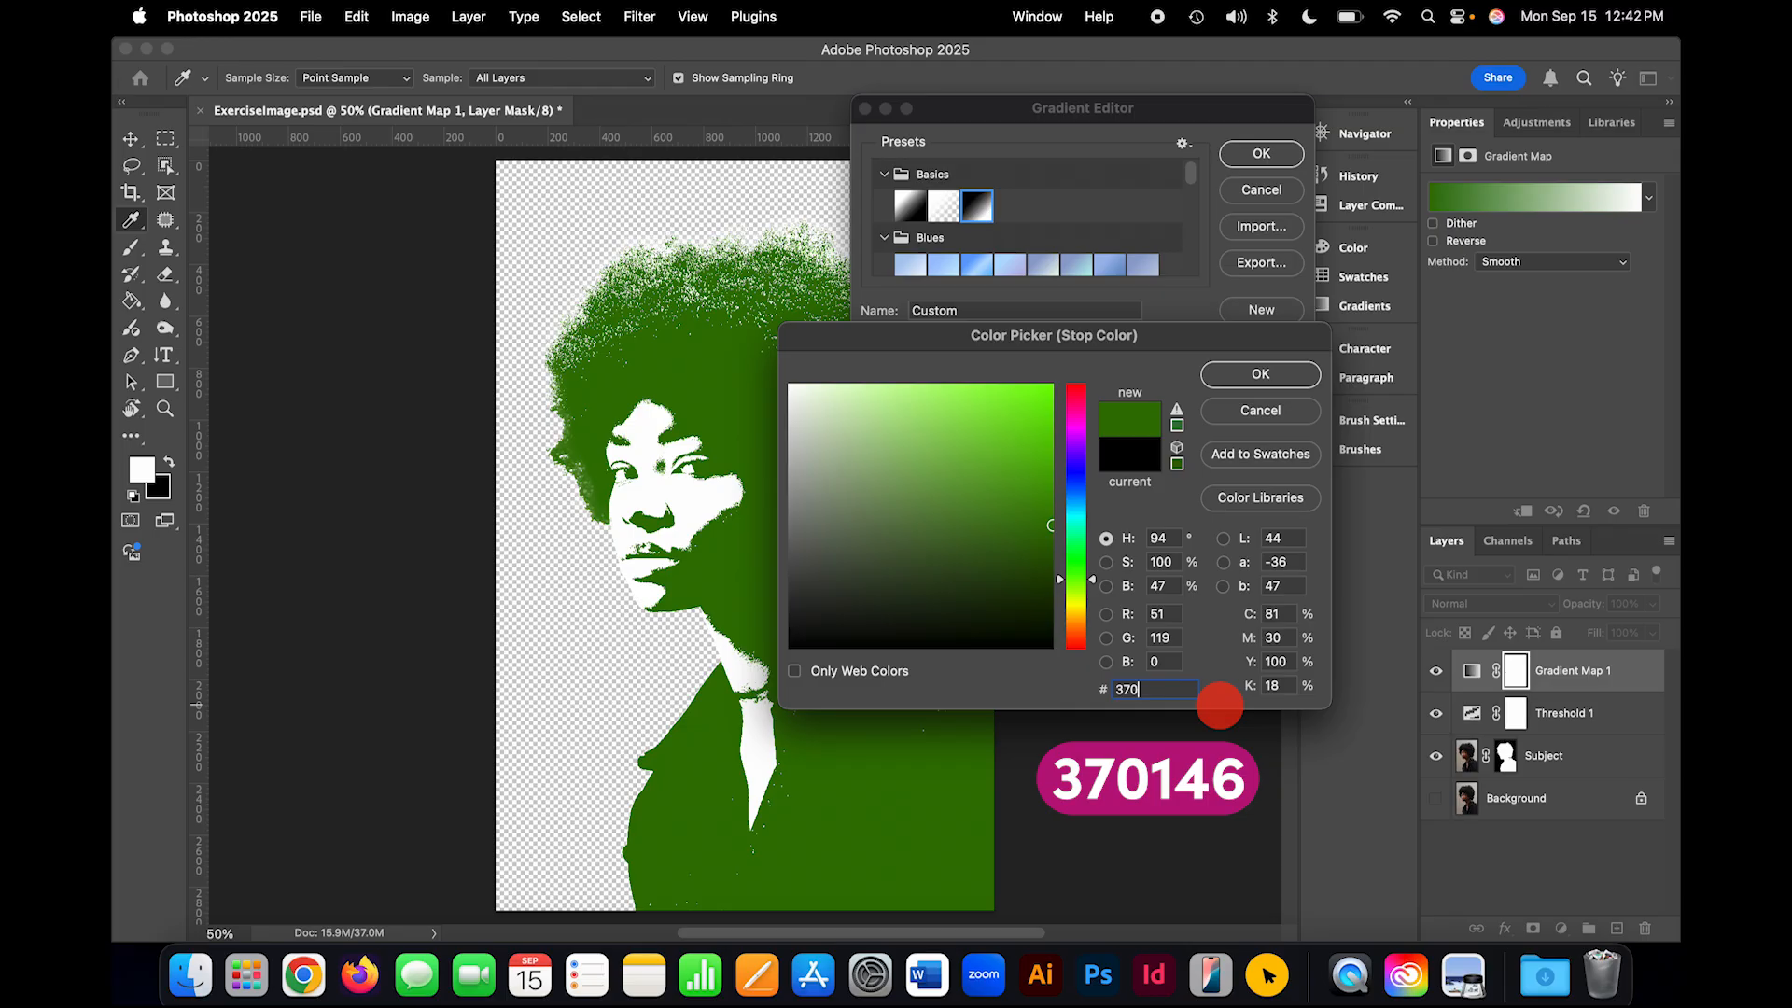
text(146)
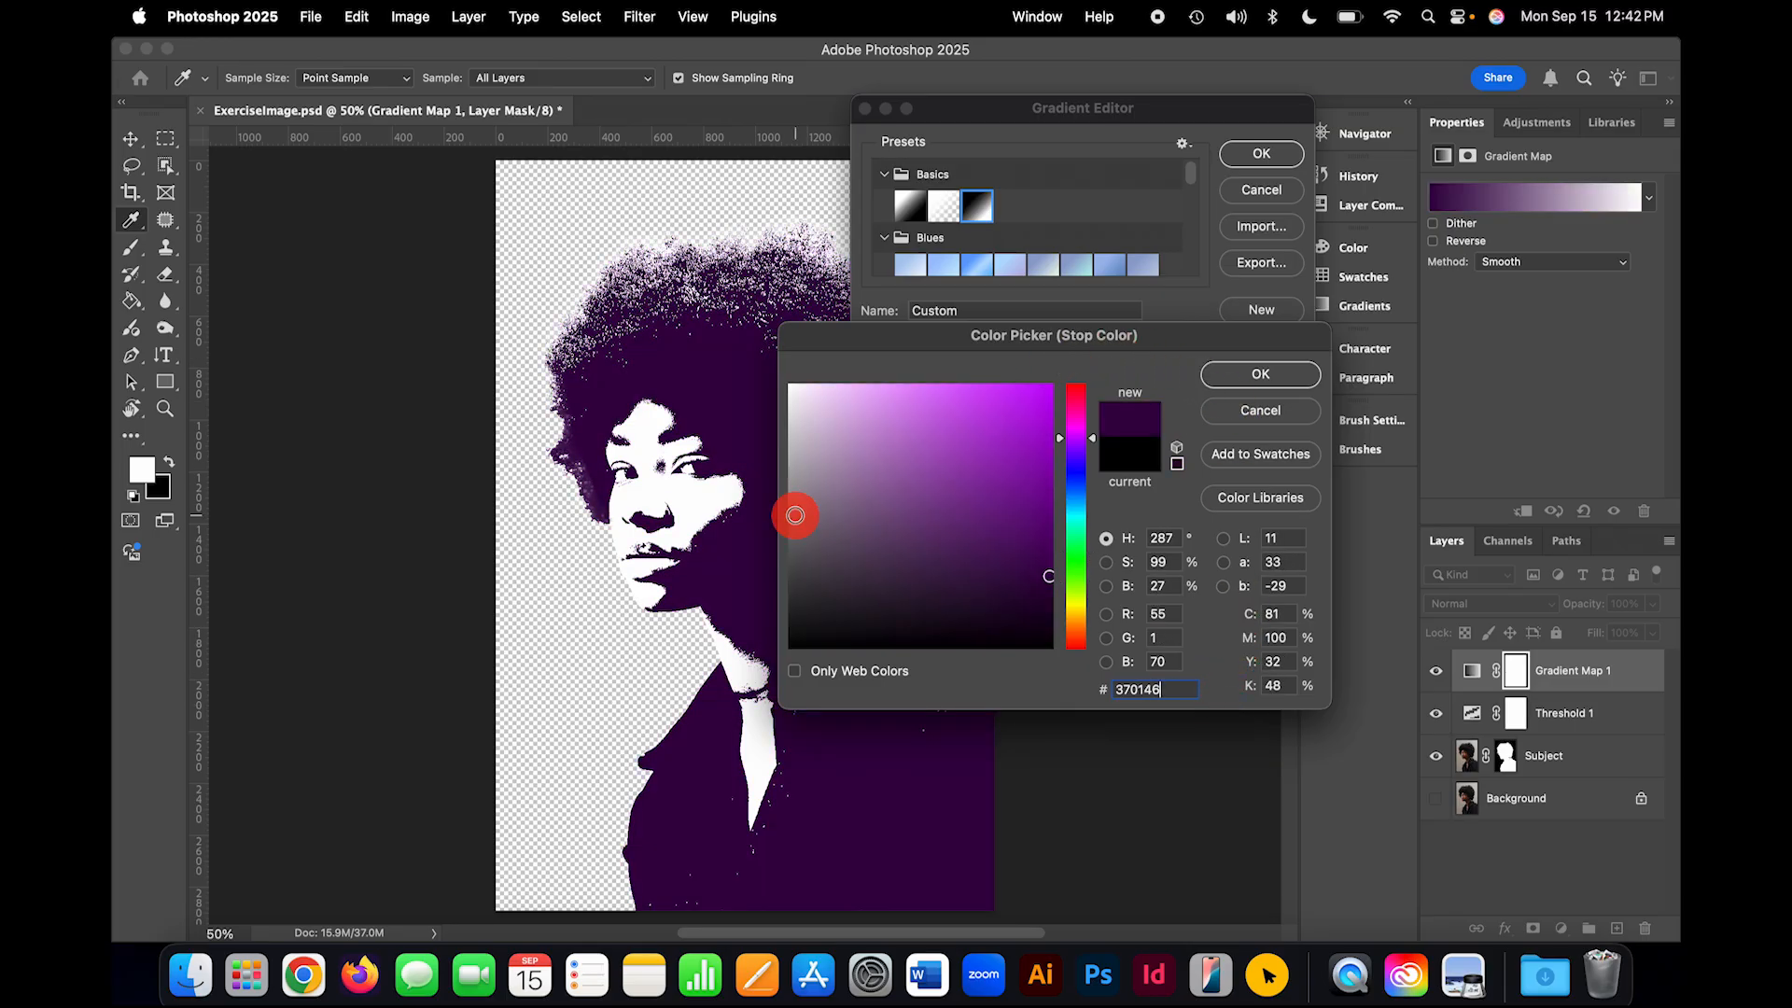
click(1300, 384)
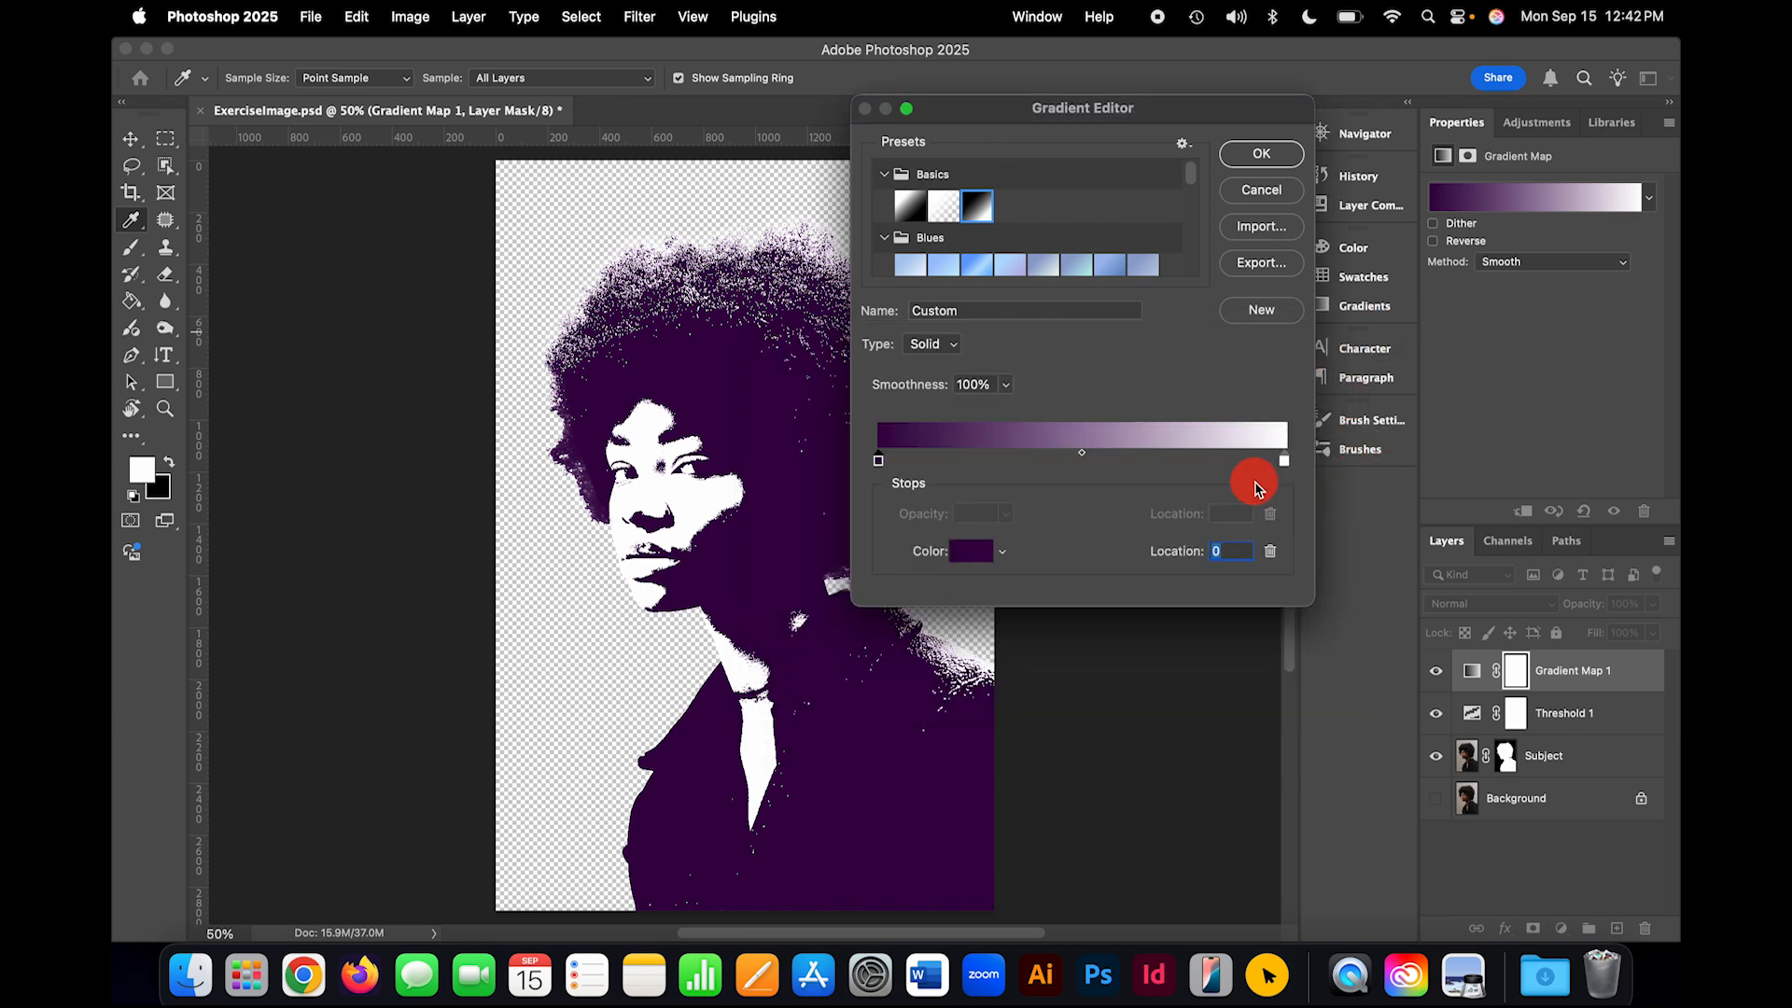
Step: Set the gradient's white stop to the hex color C30185 and accept the custom gradient
double_click(1285, 461)
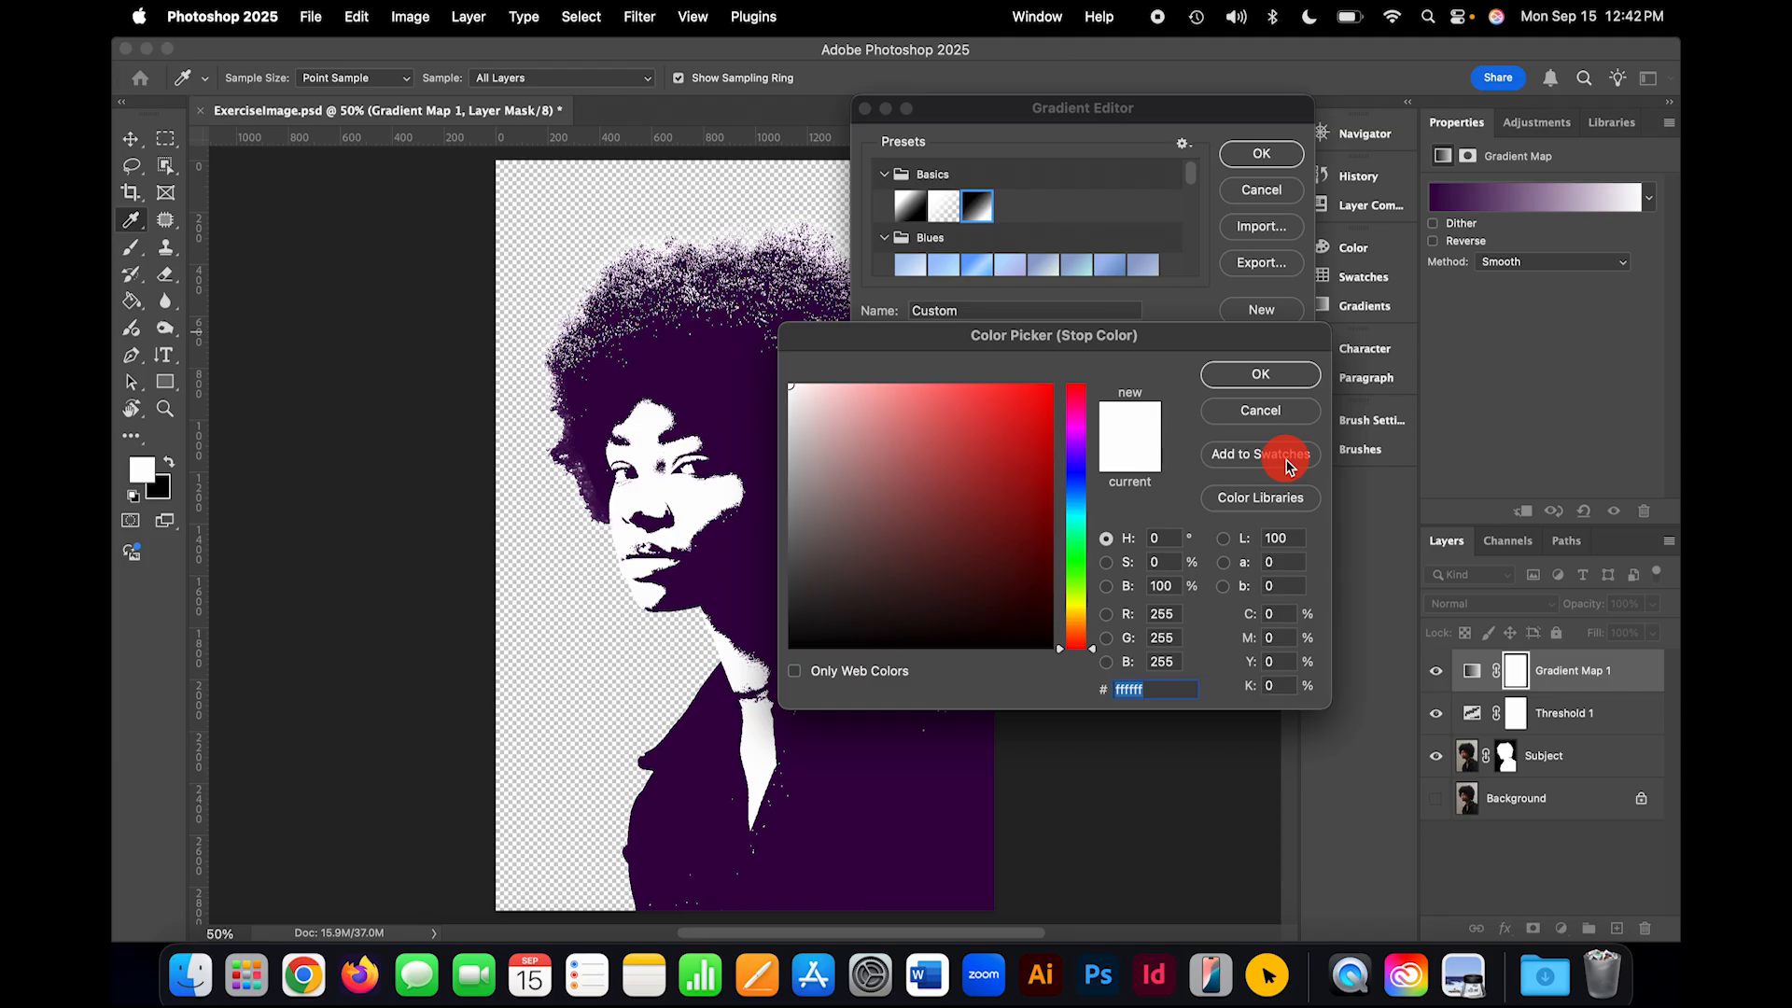
text(C)
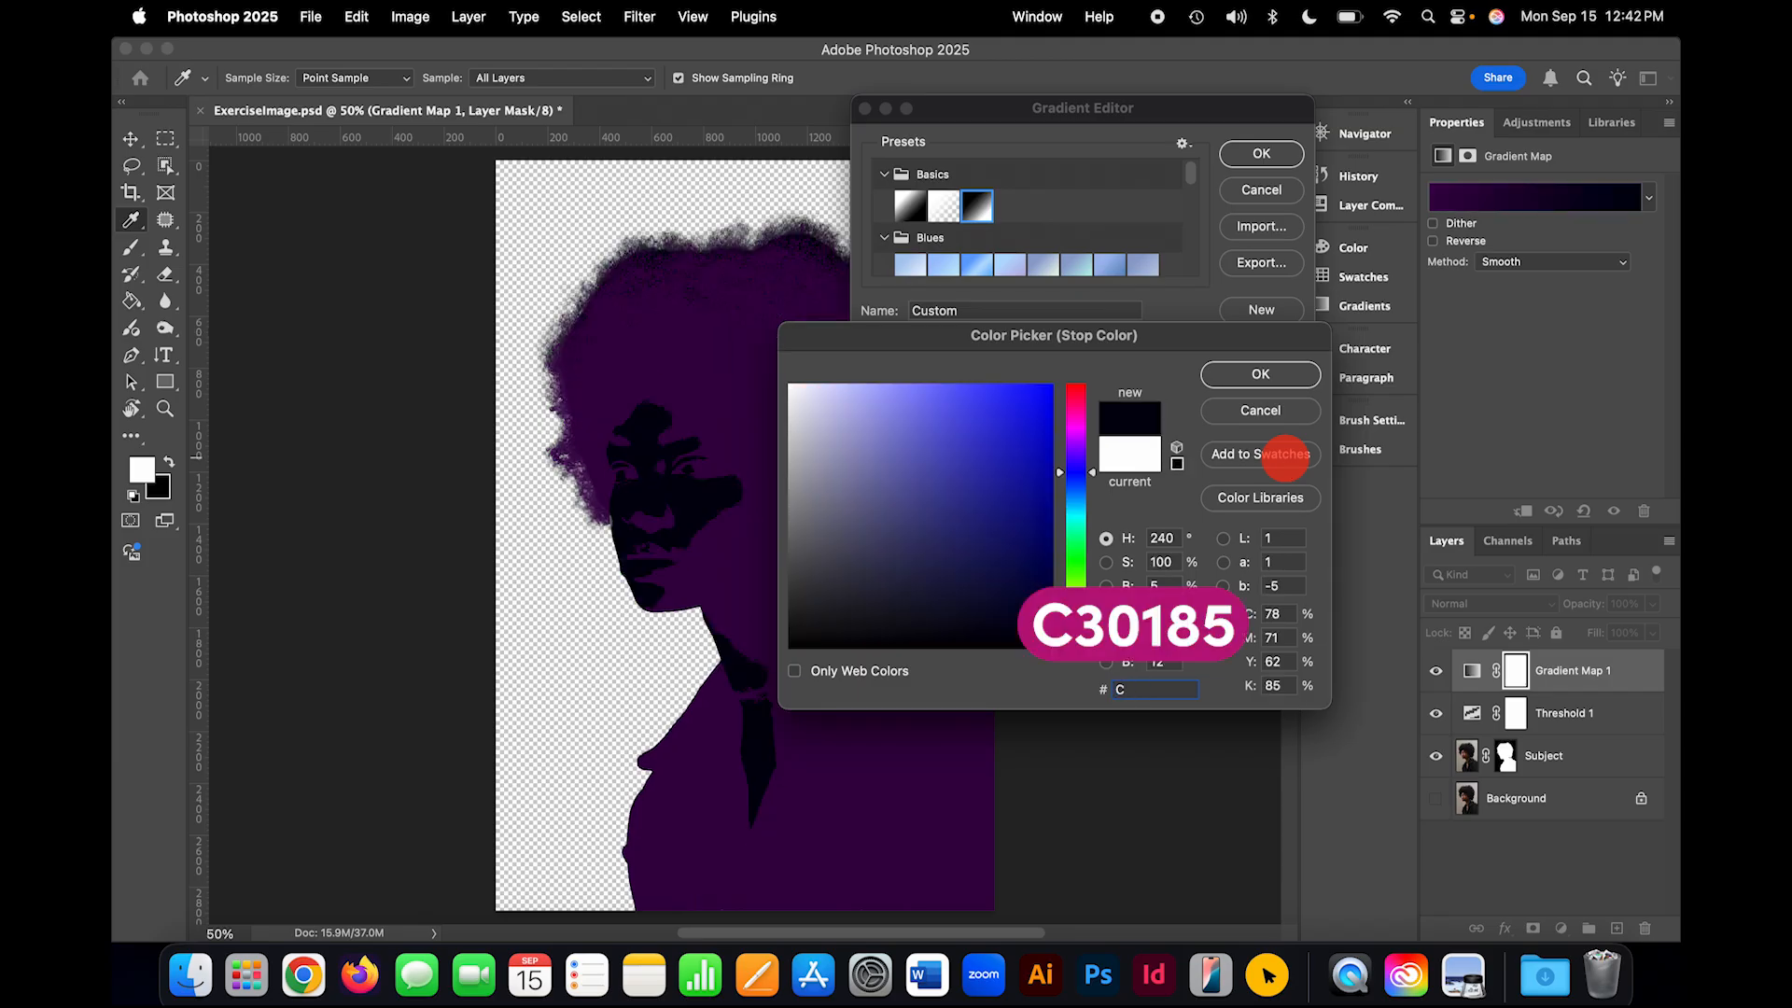
text(3)
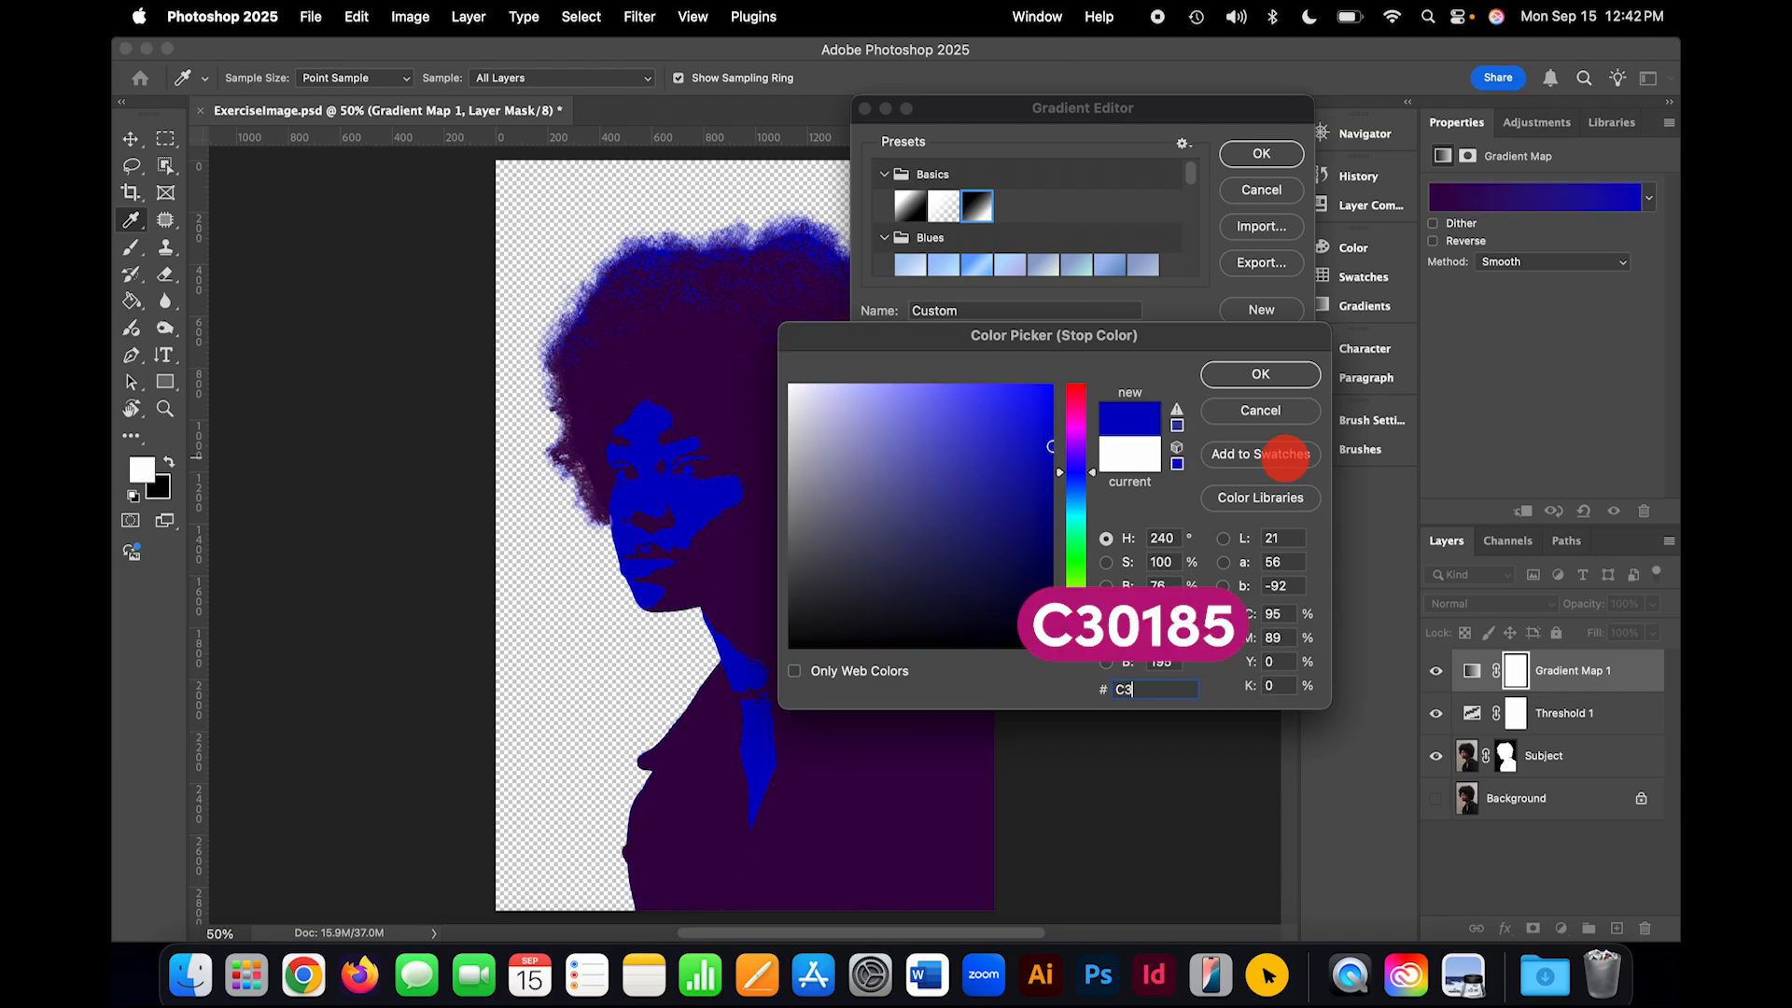
text(01)
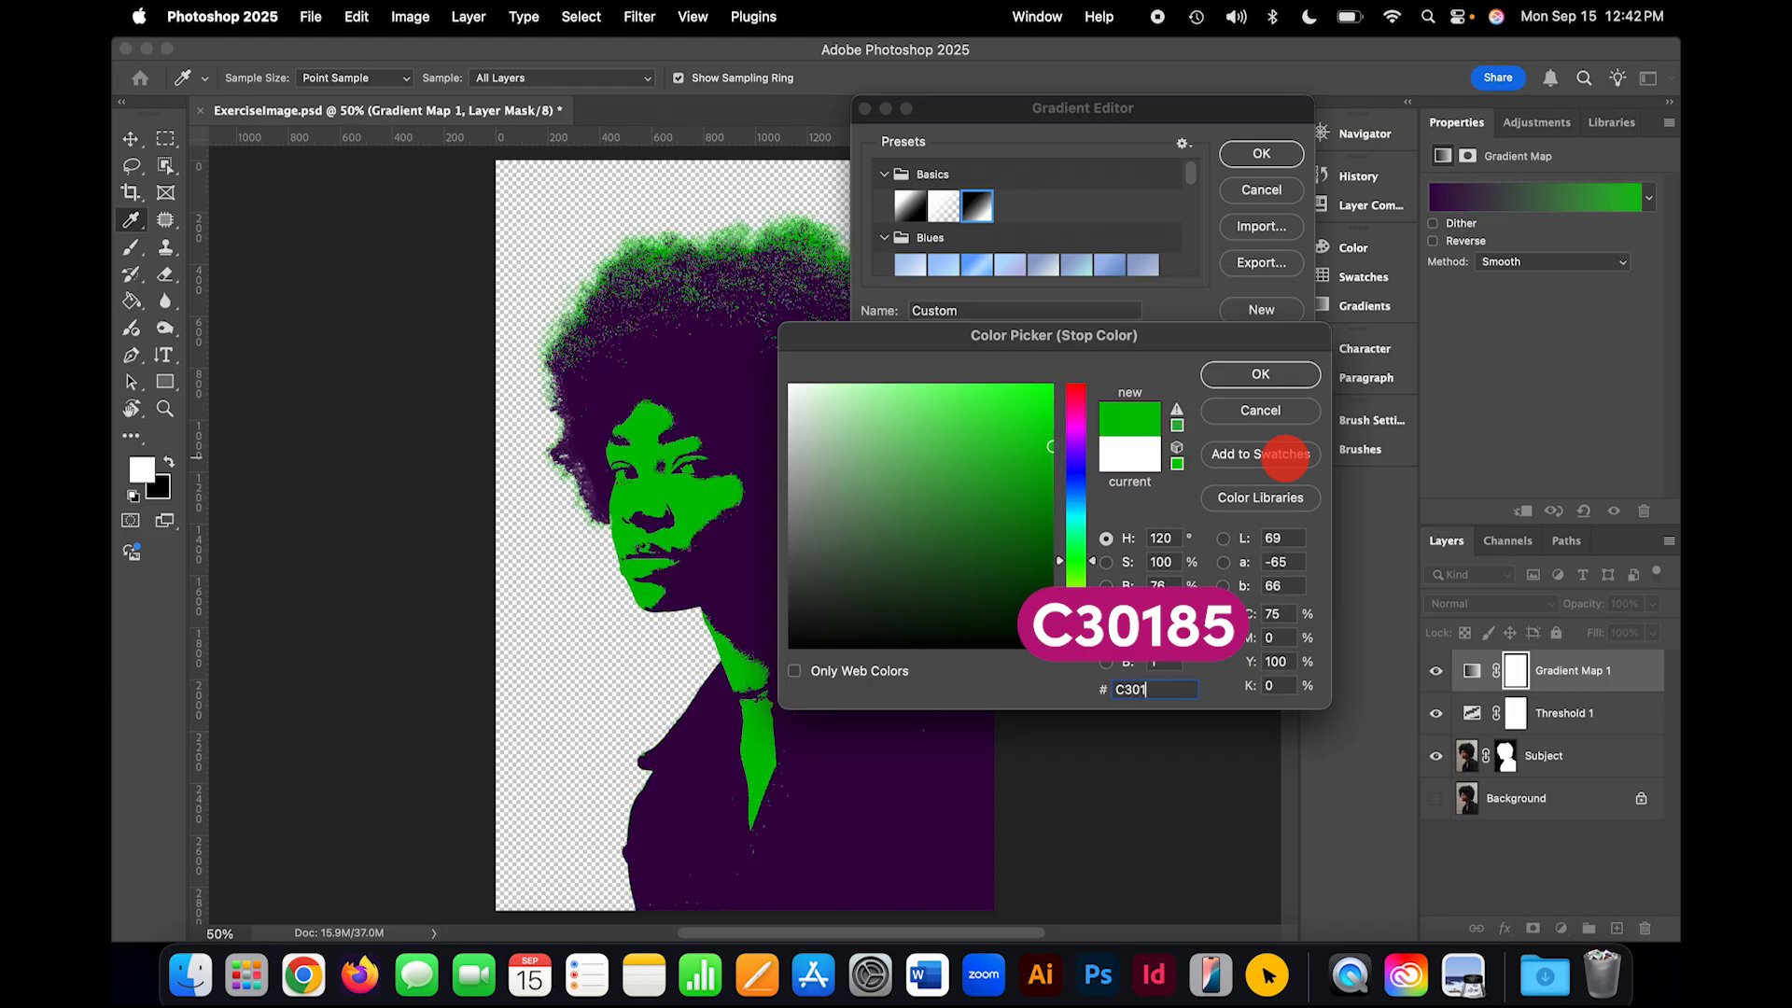
text(85)
key(Return)
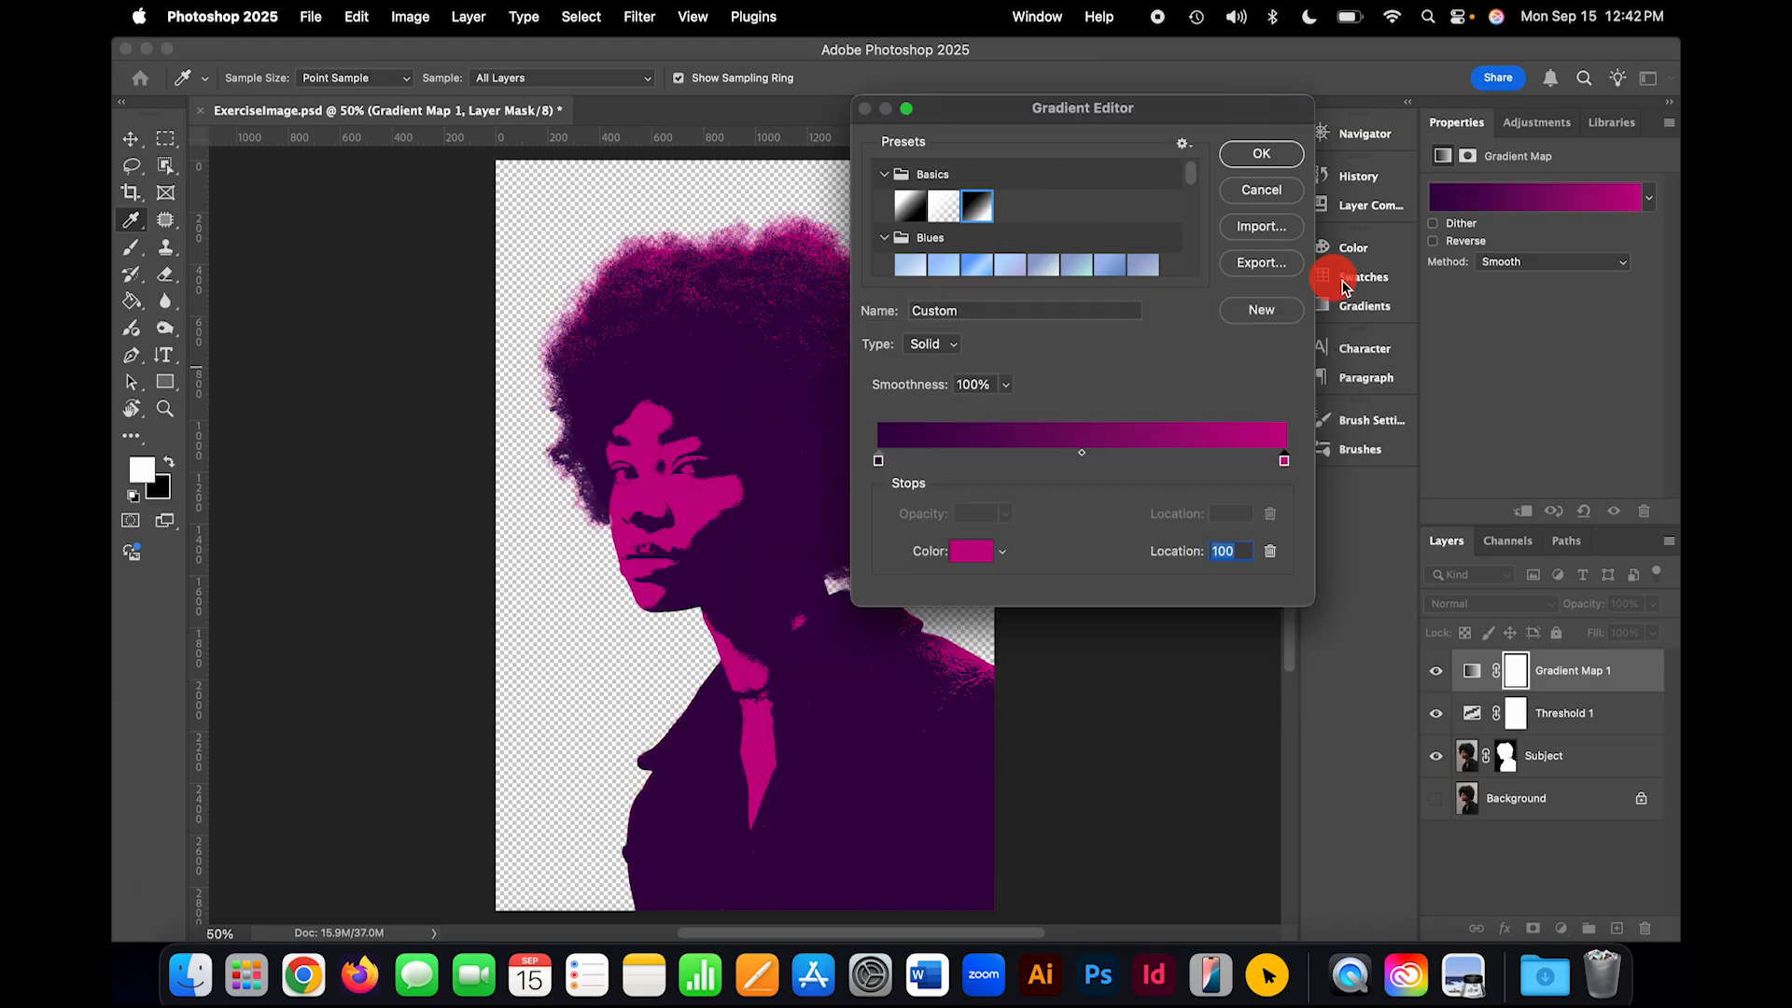
click(1280, 155)
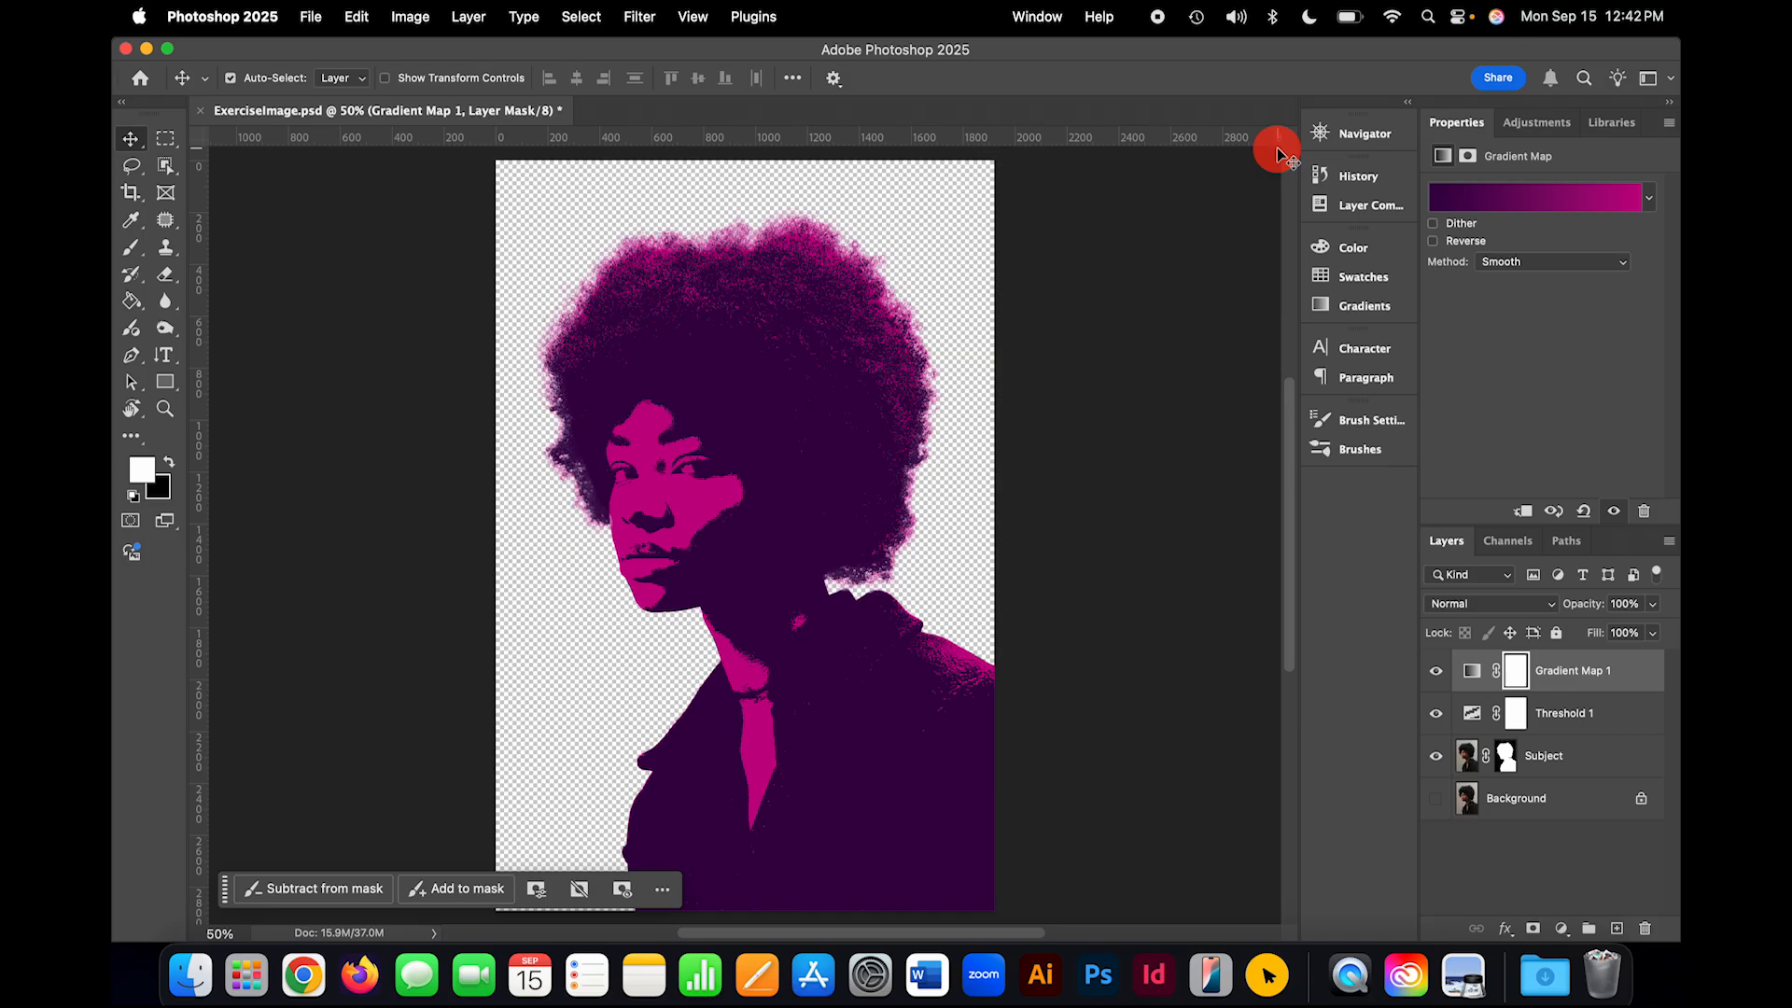
Step: Convert the Subject layer to a Smart Object
click(1627, 734)
click(1609, 757)
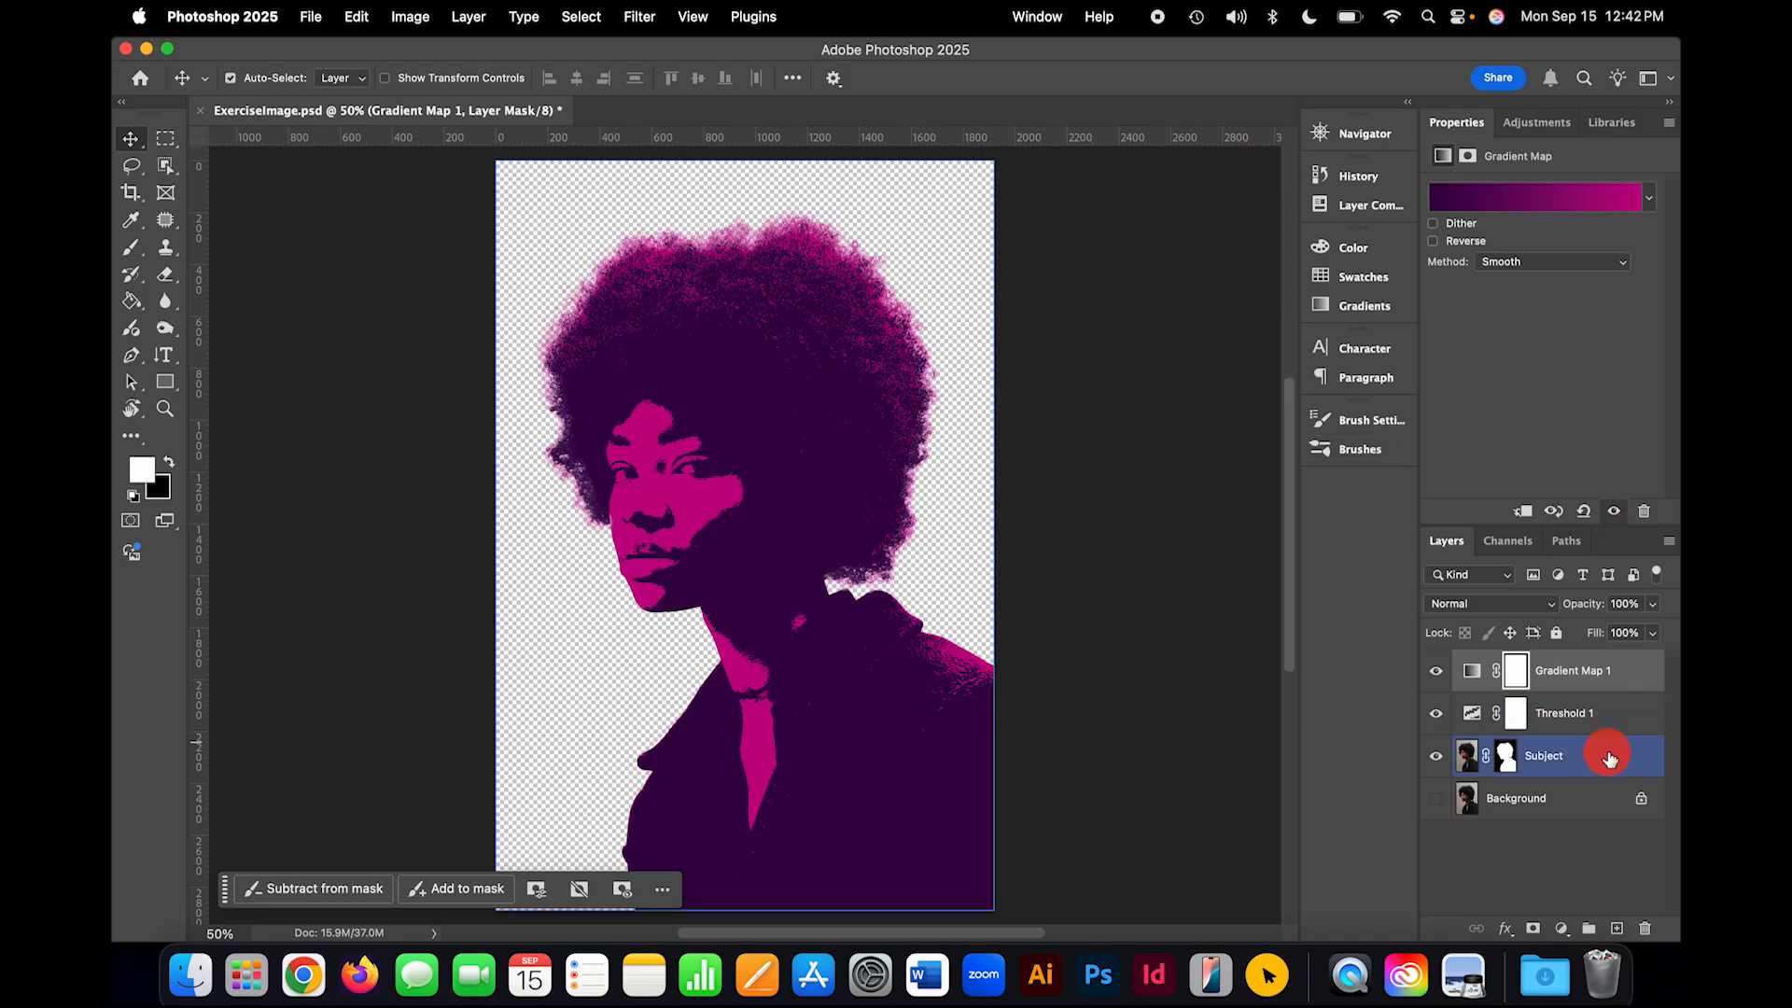
right_click(1609, 758)
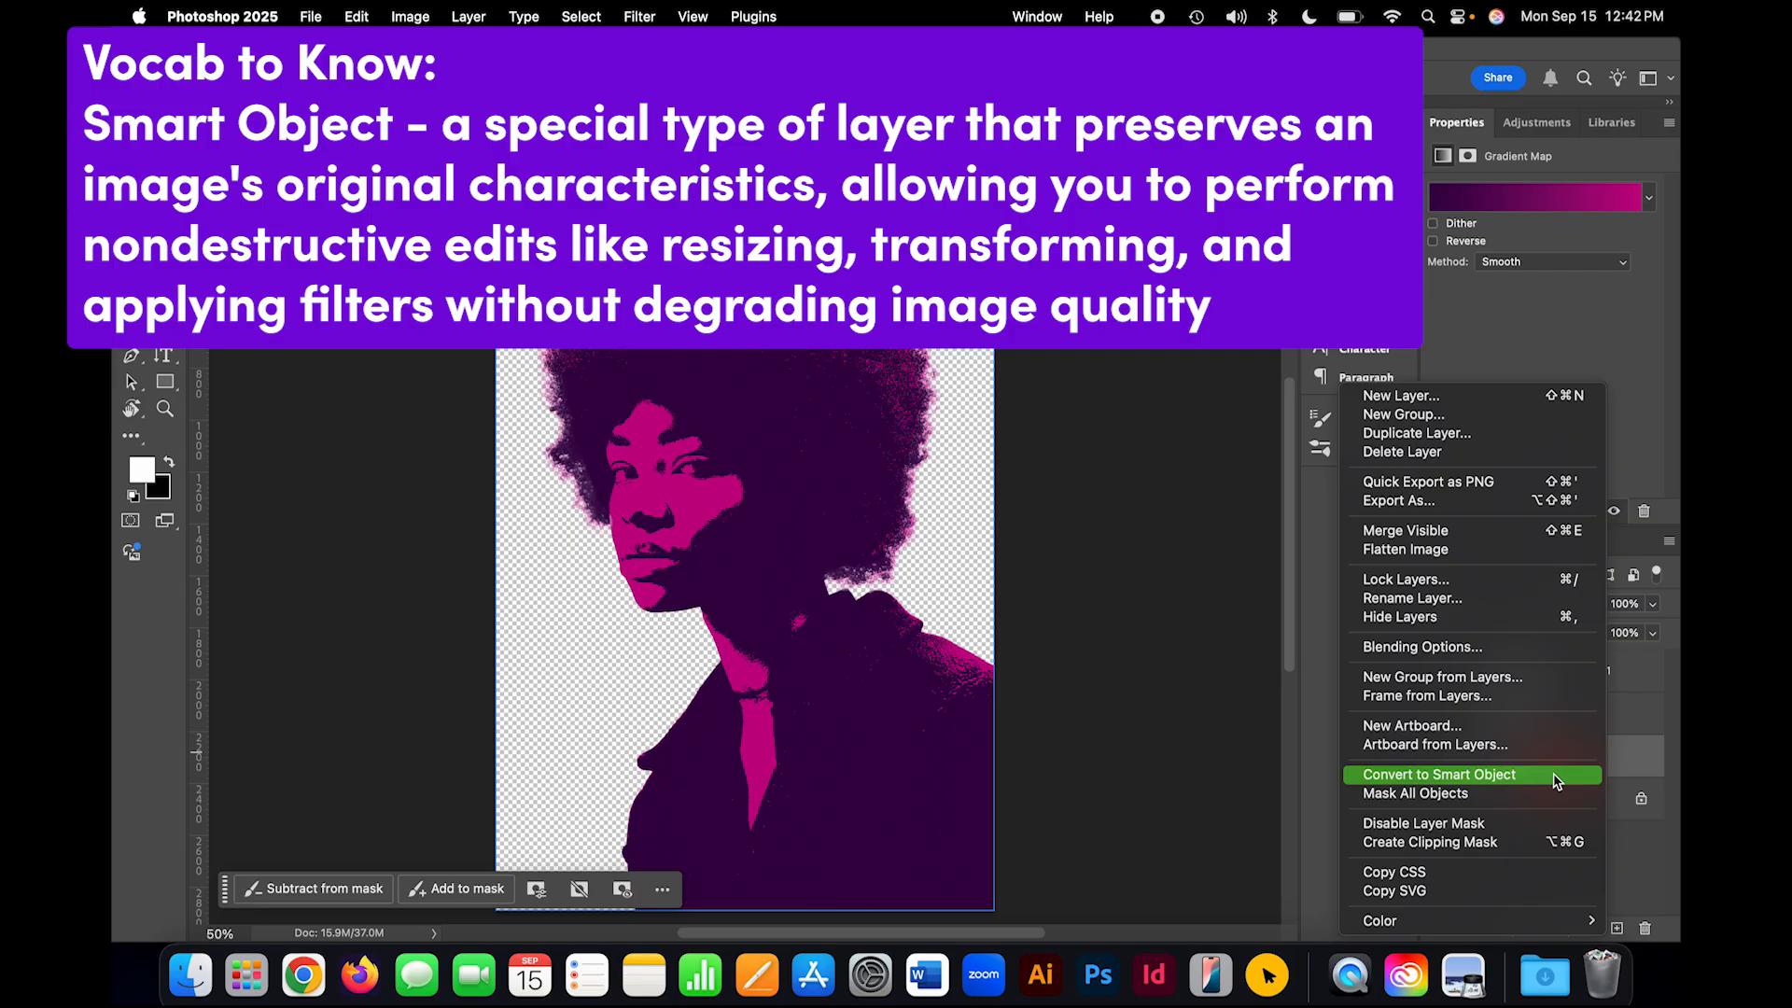
click(1556, 780)
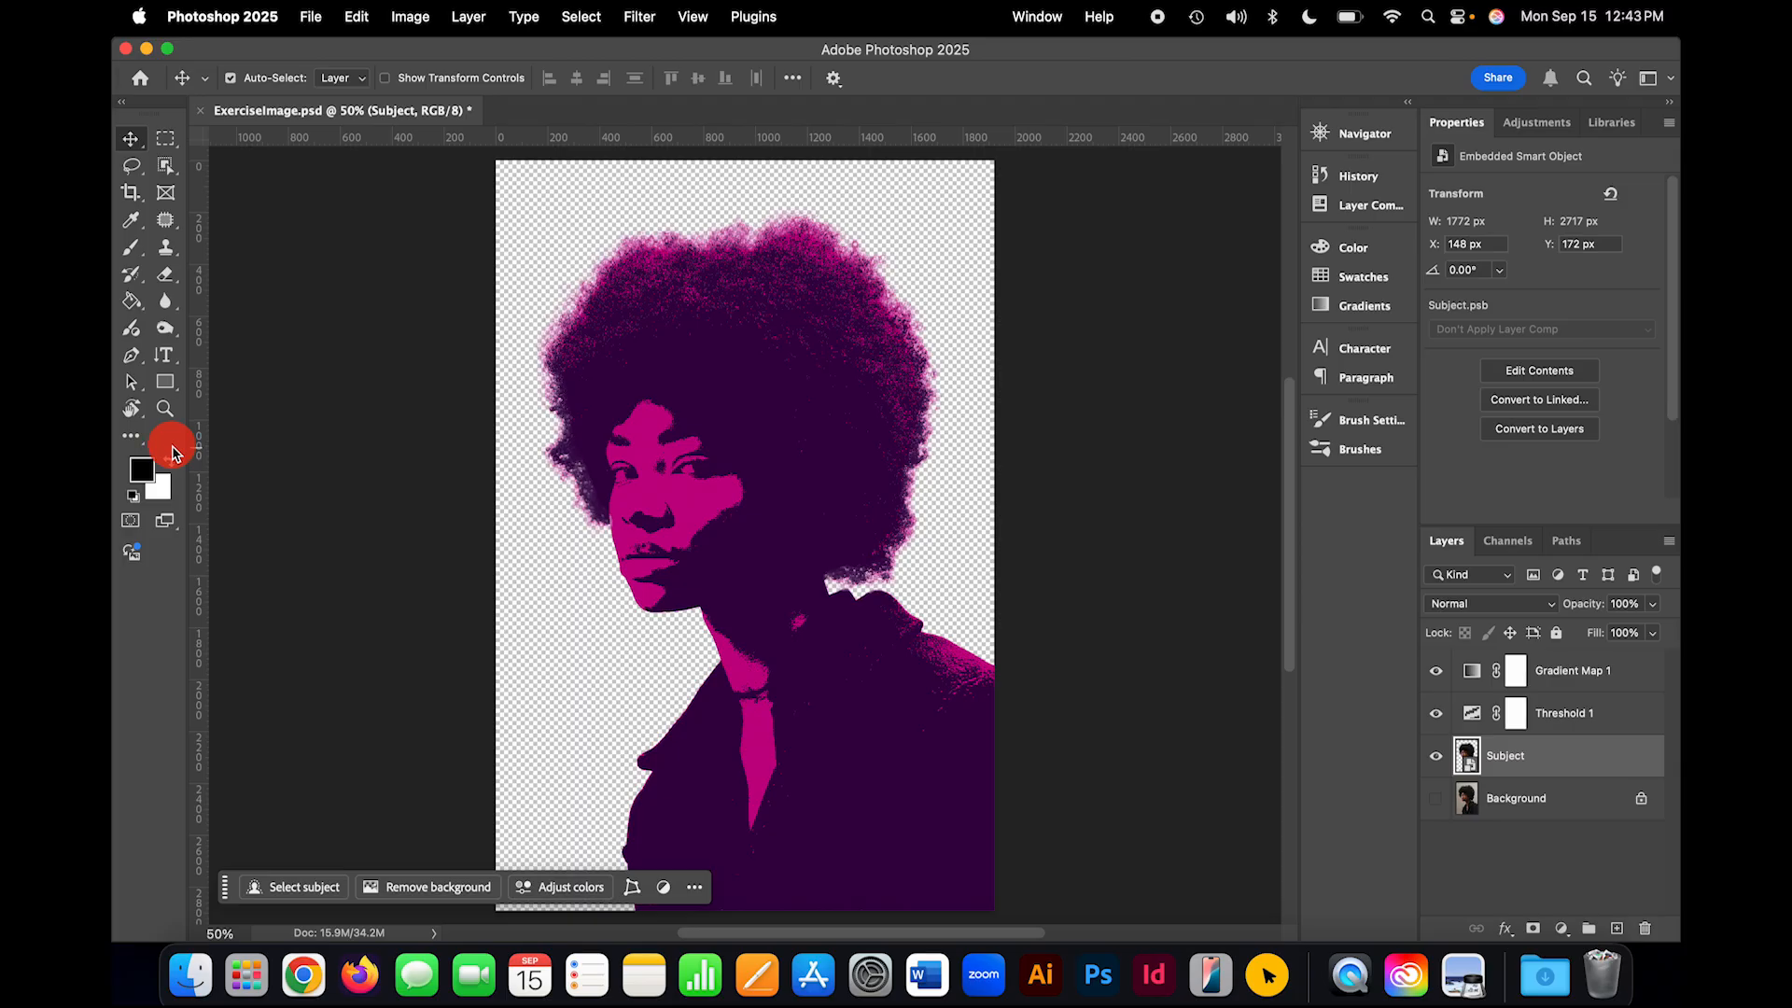
Step: Apply the Filter Gallery's Halftone Pattern to the Subject layer with size 5, contrast 2 and the Dot pattern type
click(642, 17)
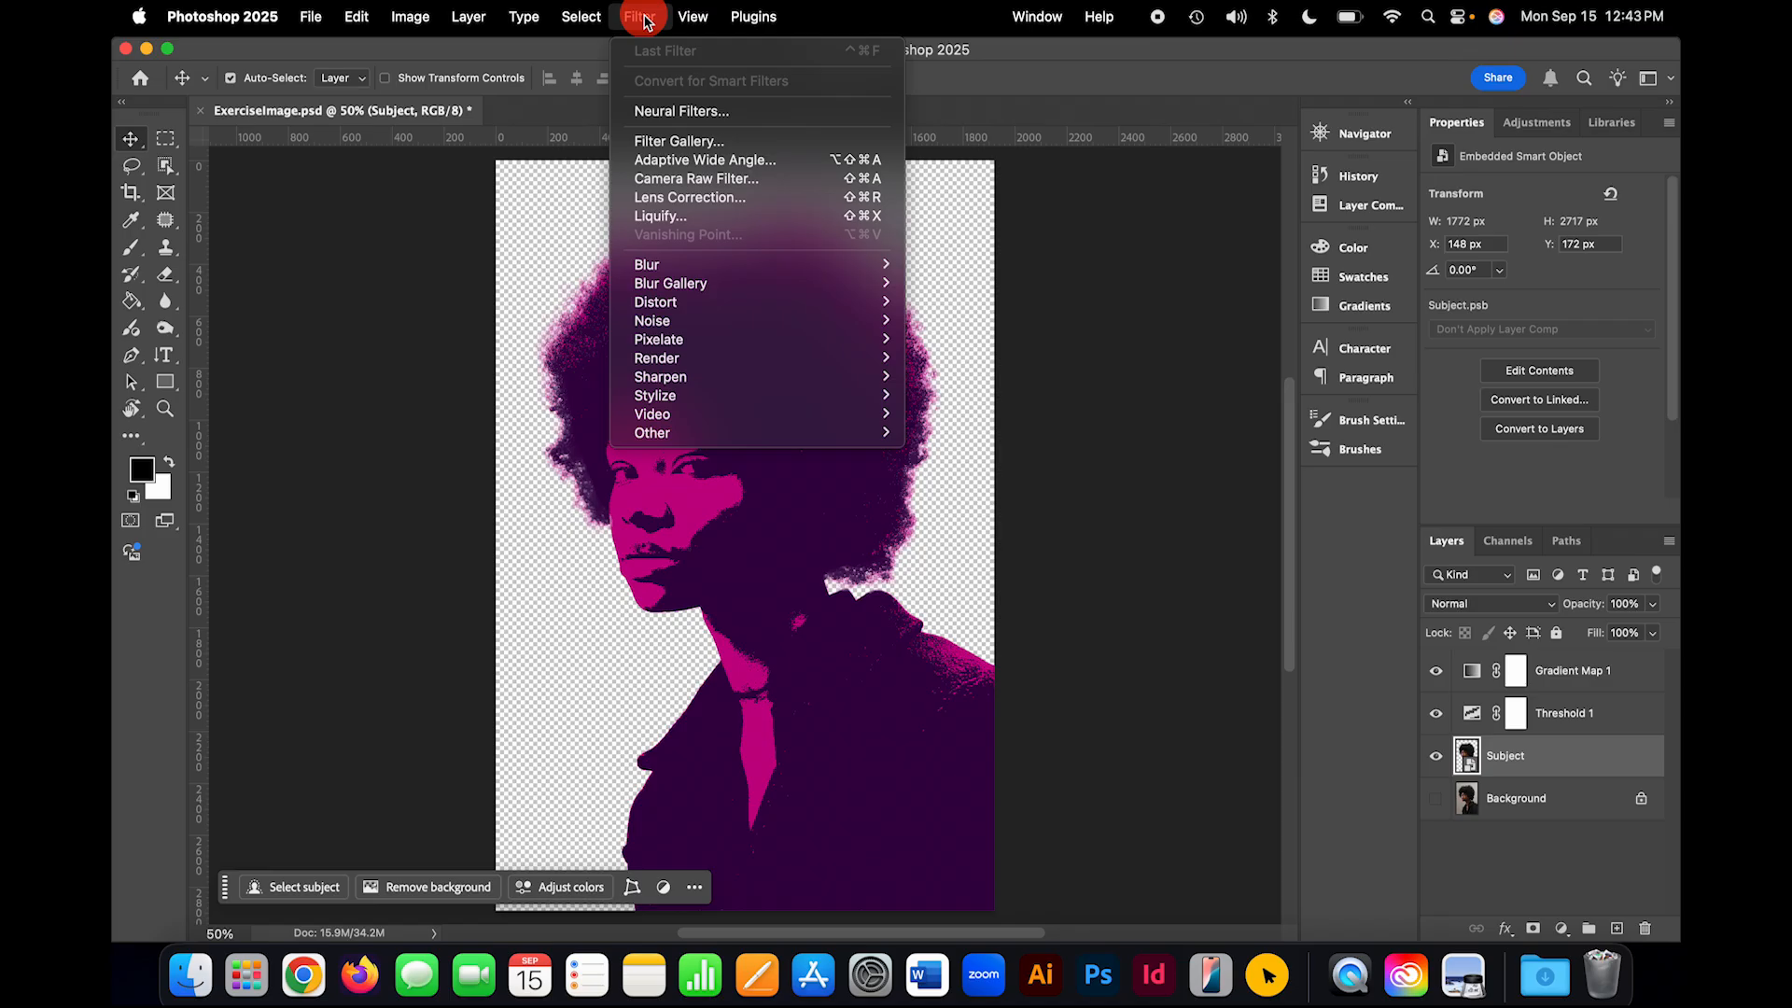
click(686, 141)
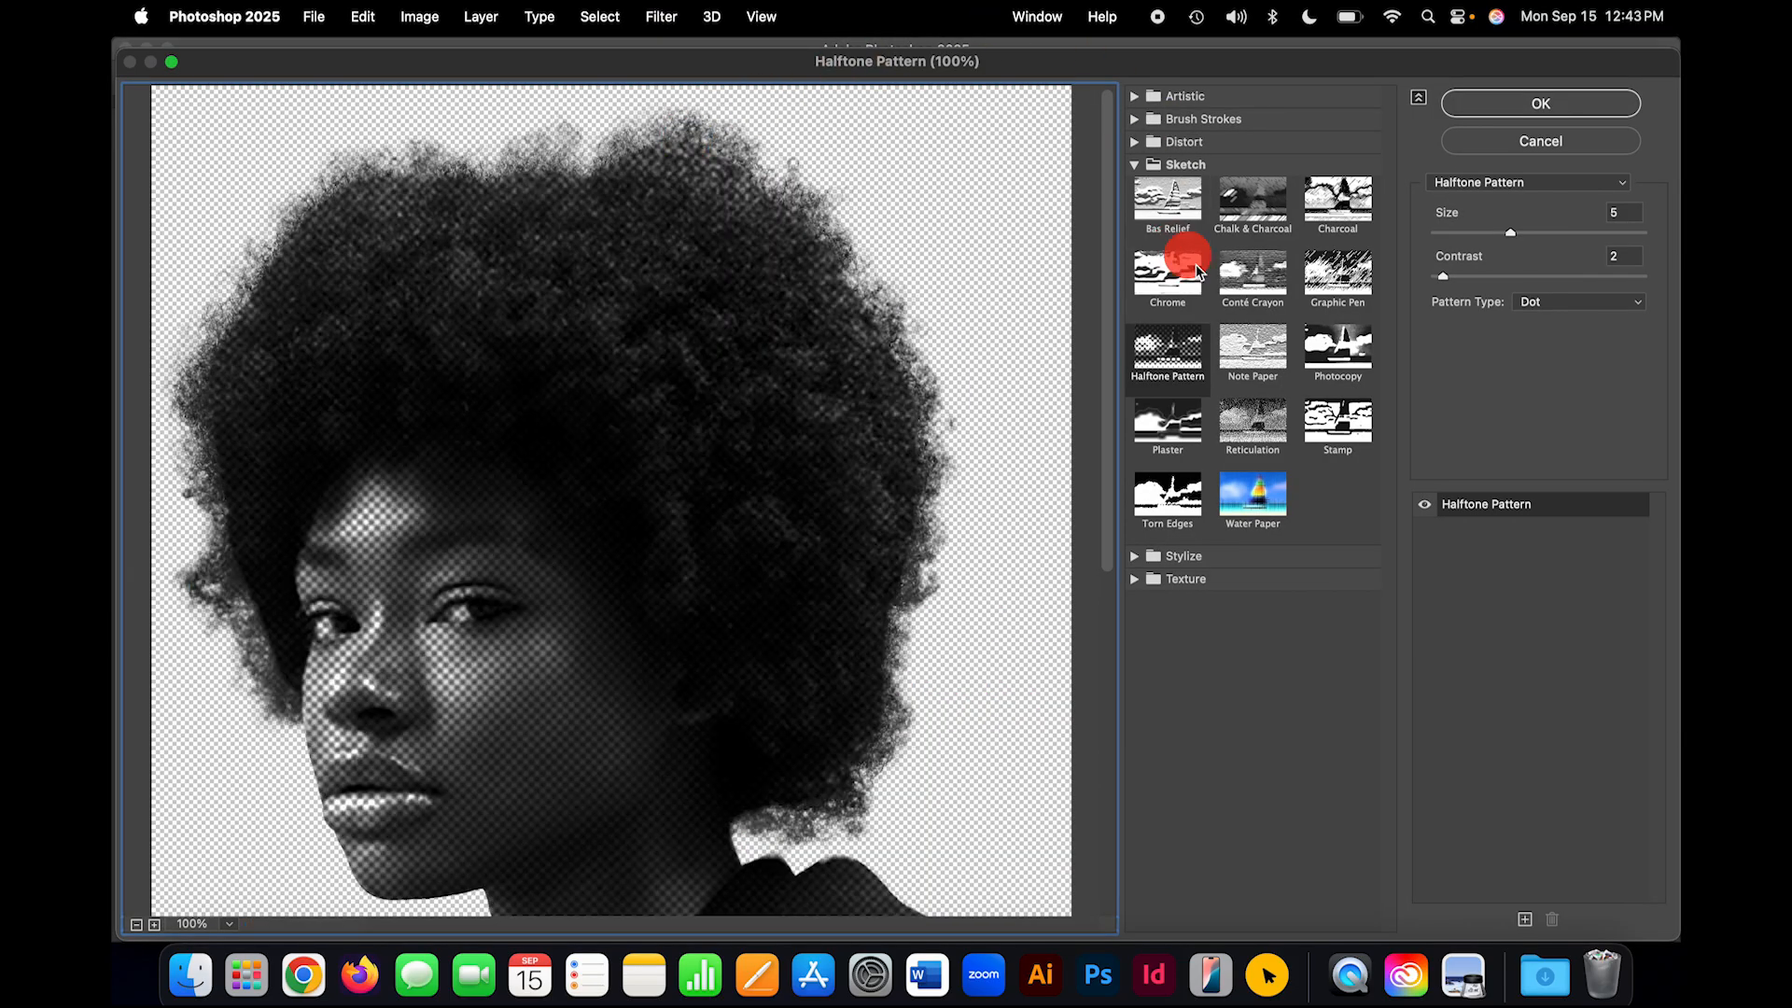
click(1163, 352)
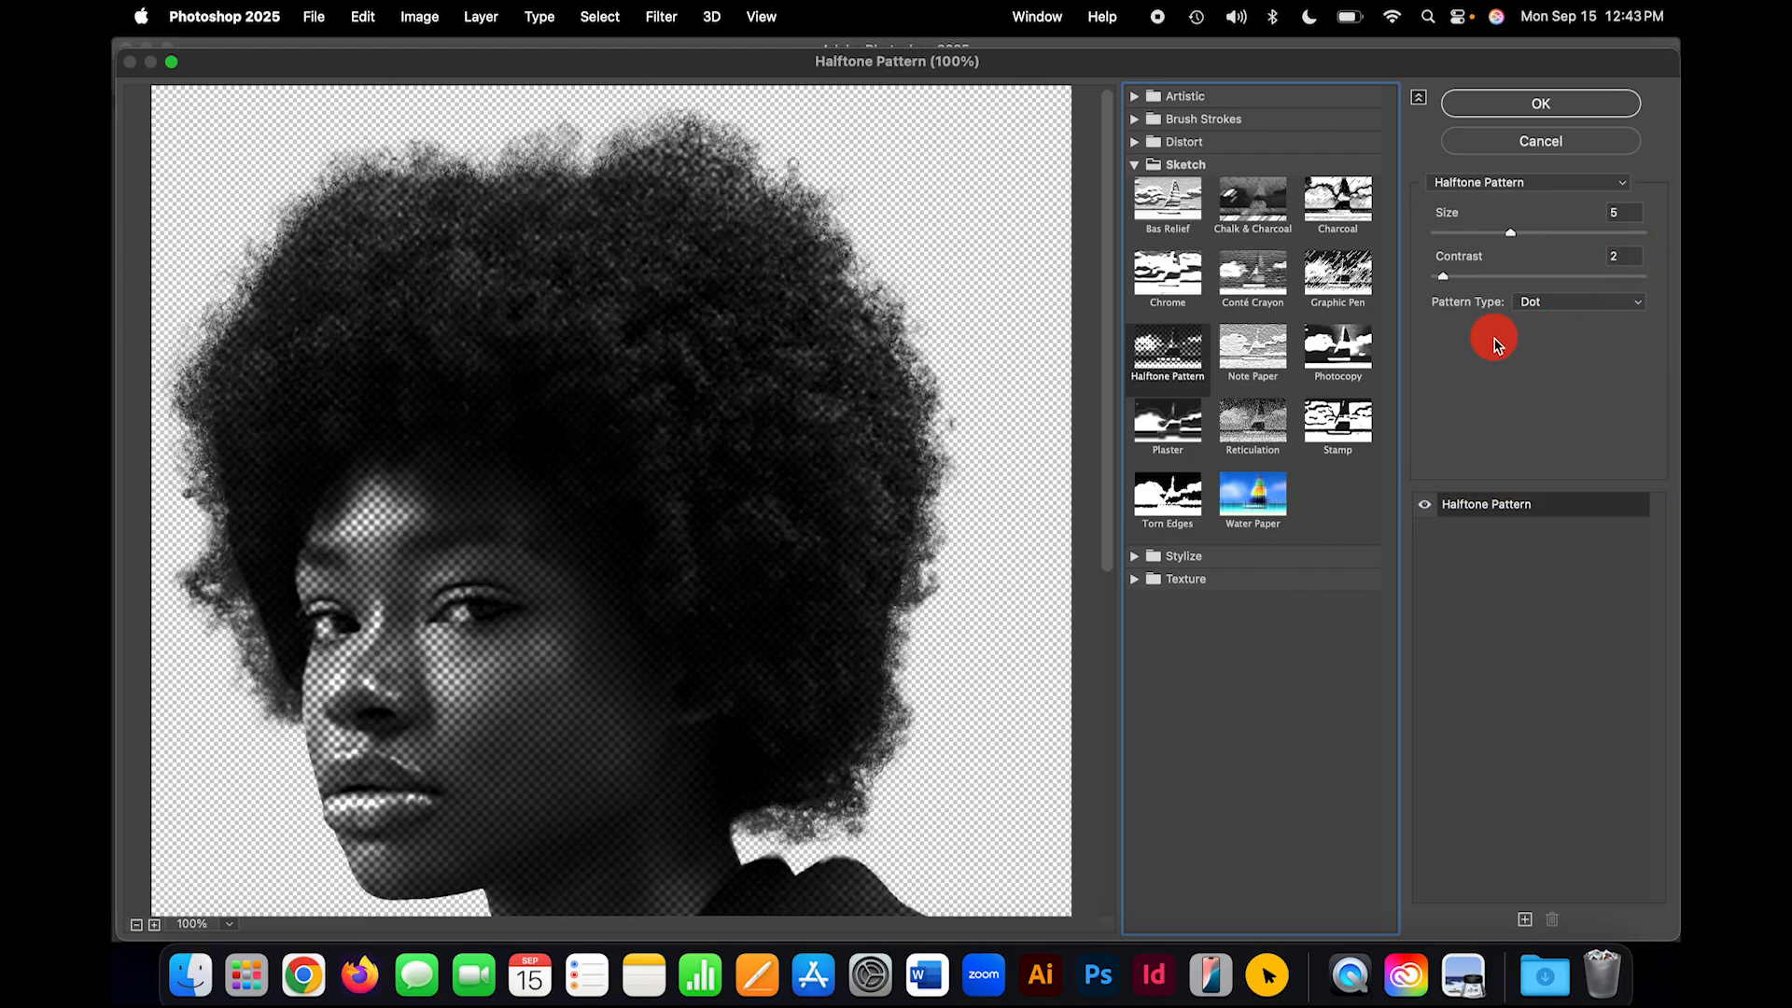
click(1568, 104)
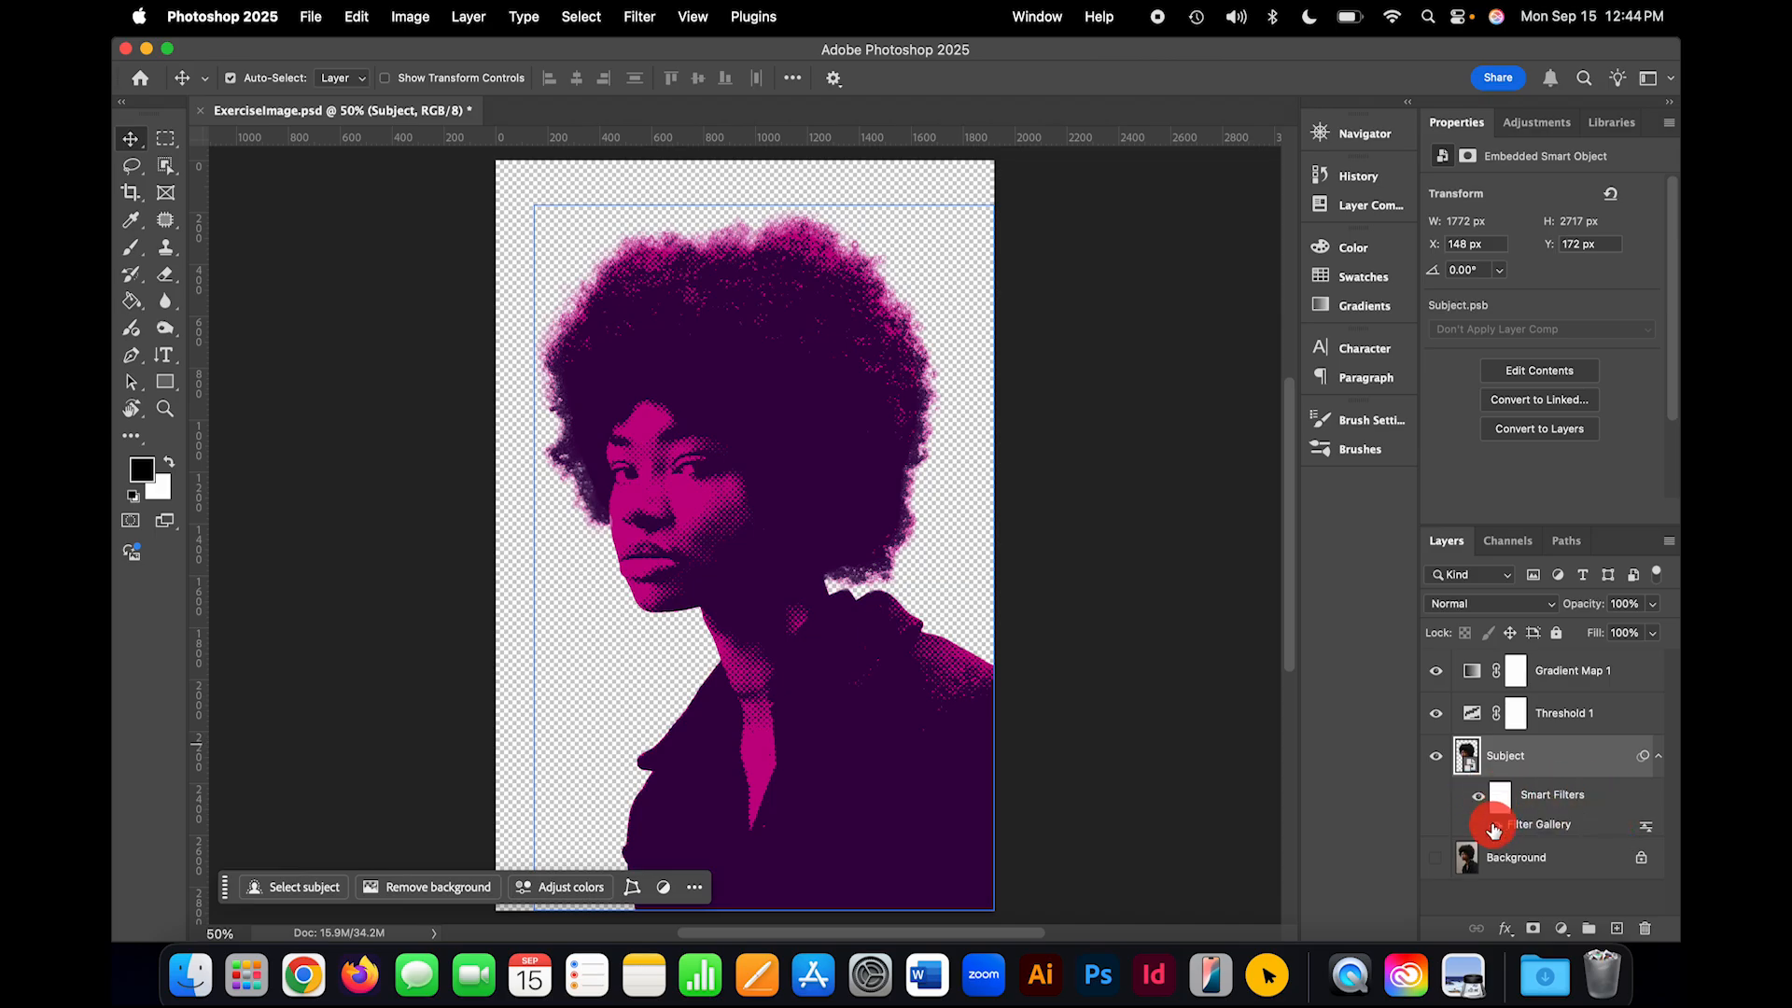
Step: Compare the Subject with its Filter Gallery smart filter hidden and shown, and review the filter's Halftone Pattern settings without changing them
click(1495, 827)
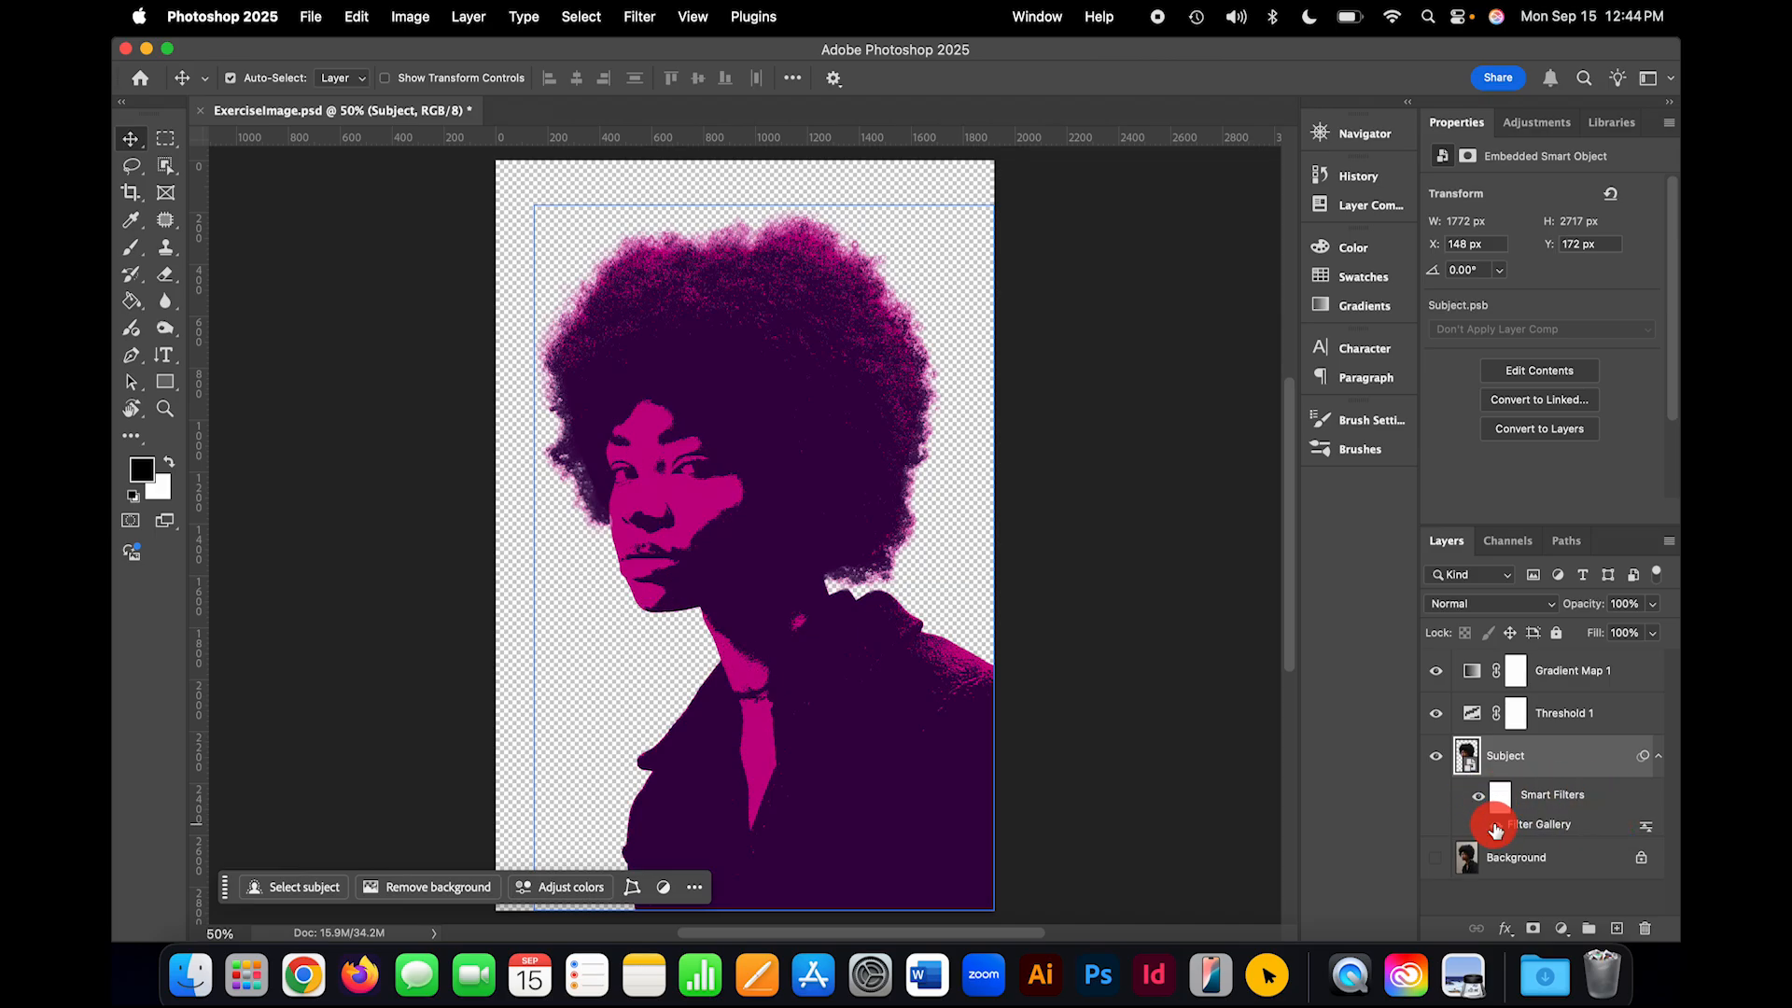
click(1495, 827)
double_click(1596, 829)
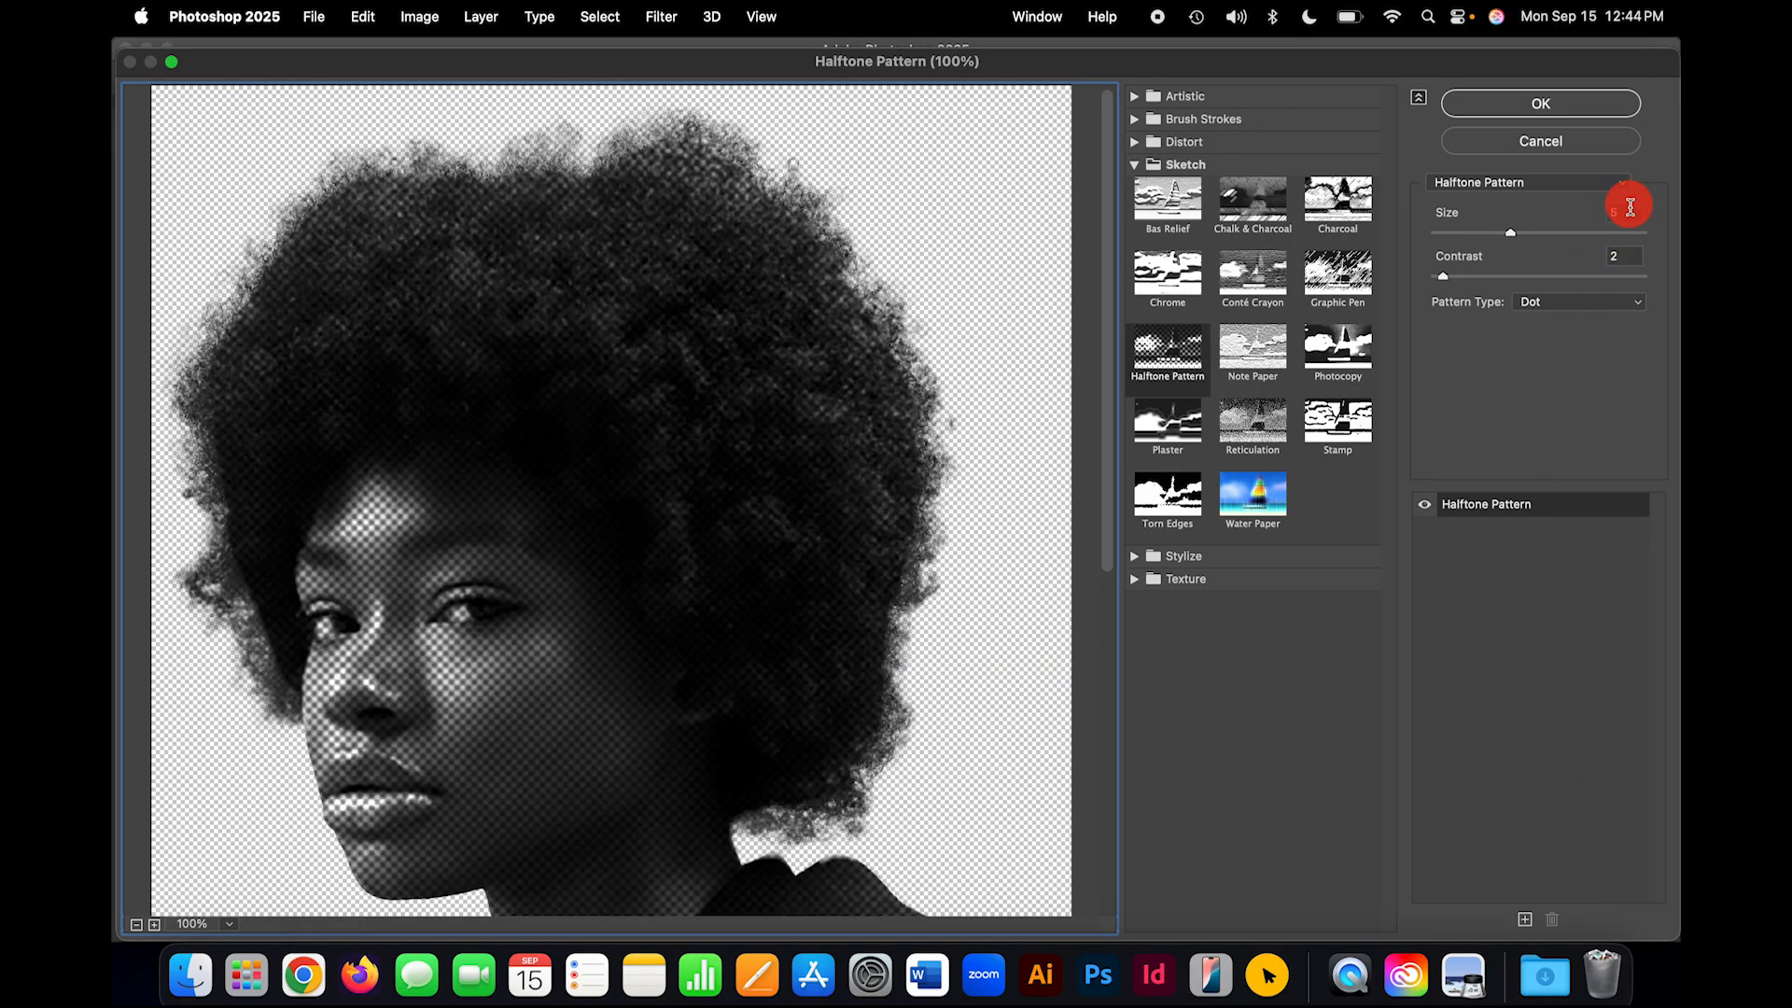
click(1540, 102)
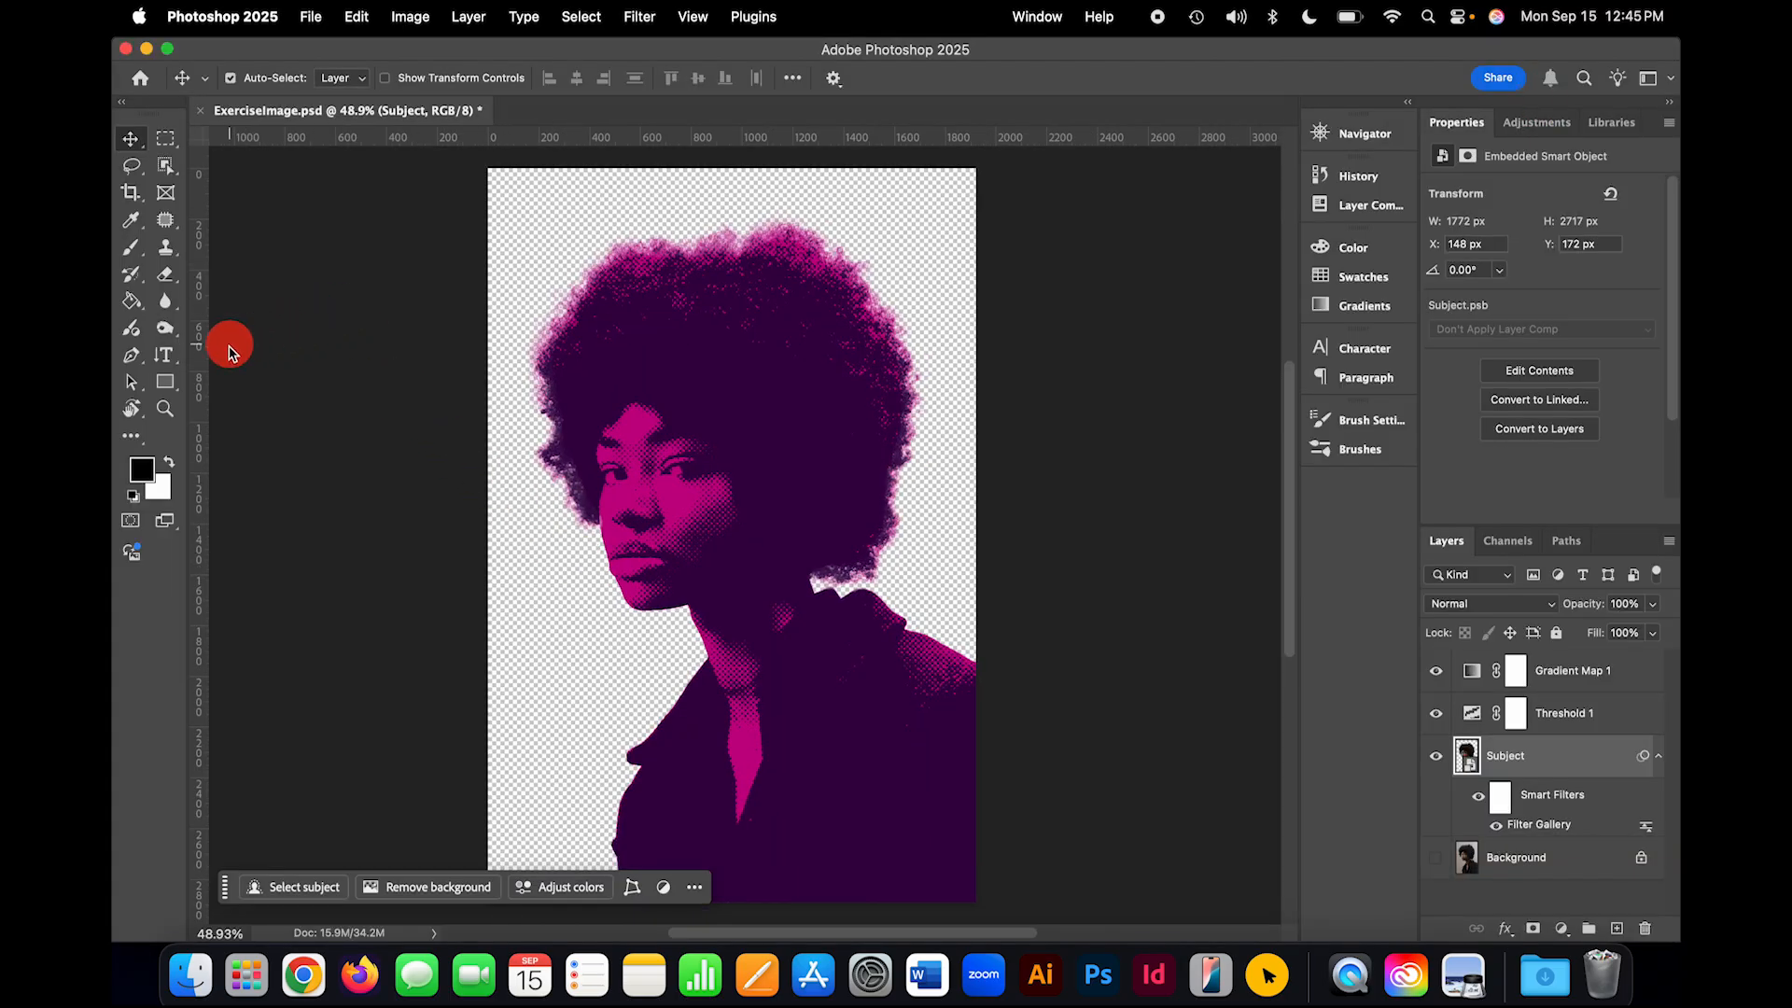
Step: Draw a horizontal text box across the top of the canvas, extending past its right edge, and enter "I SEE YOU"
click(168, 362)
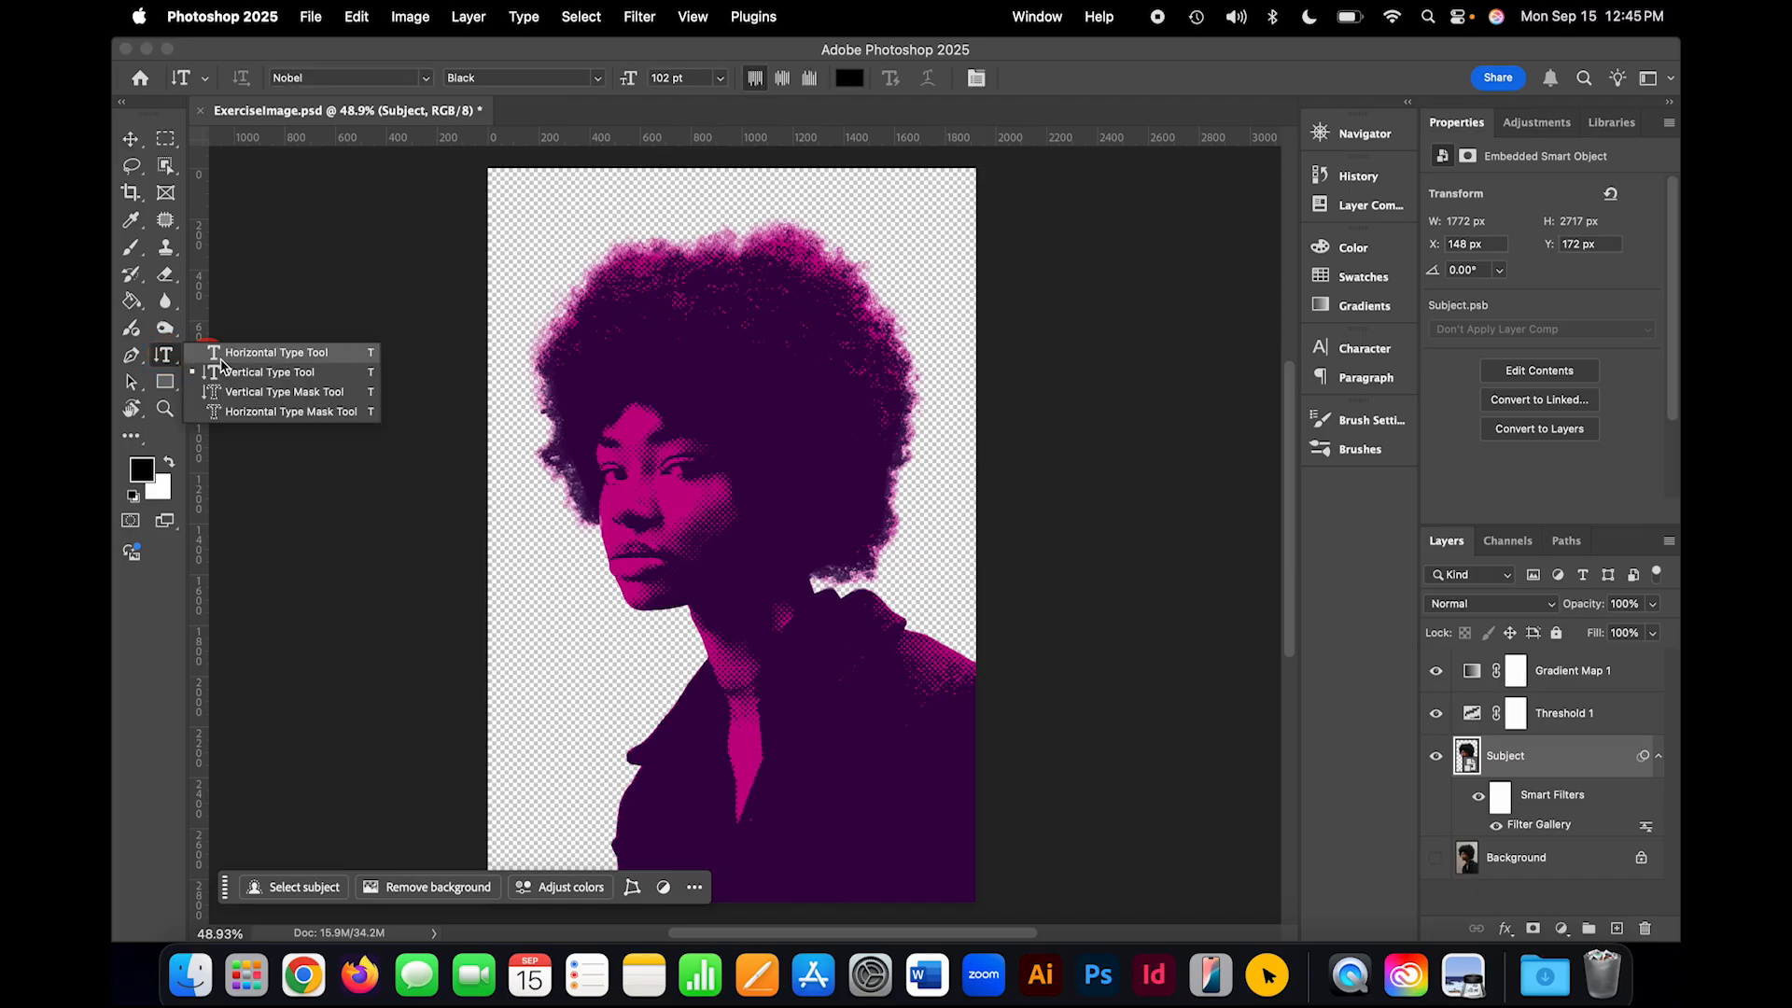
click(323, 355)
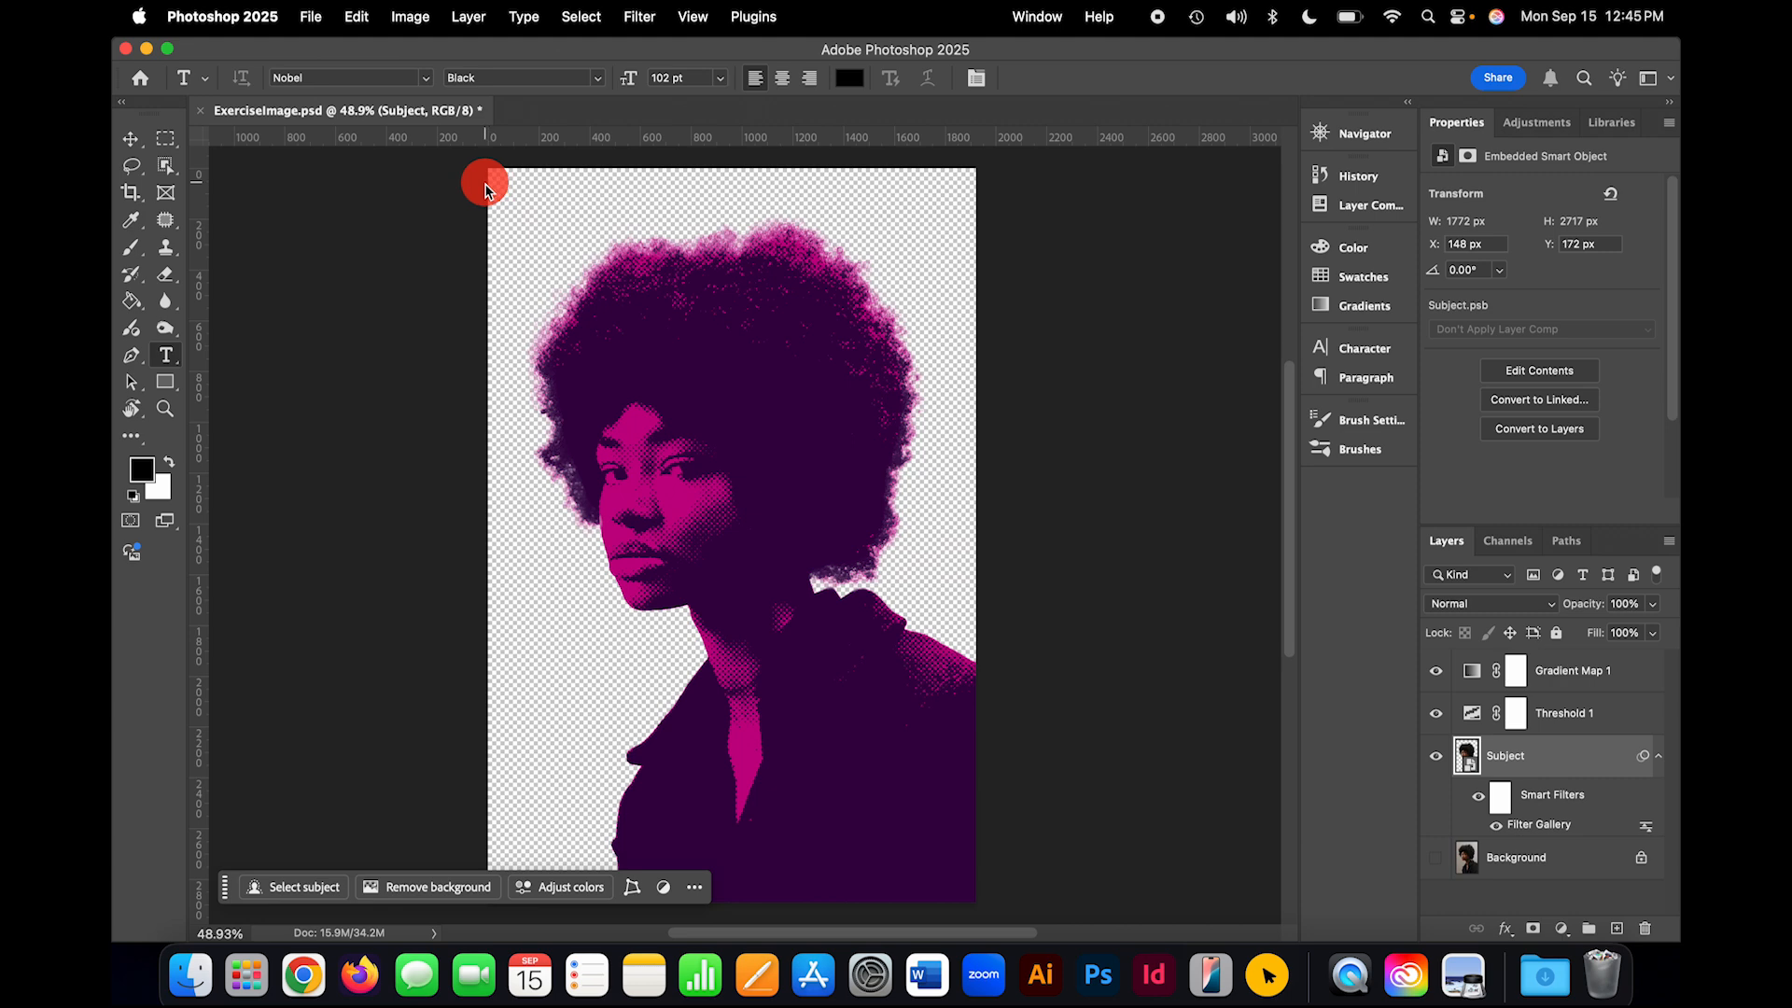
drag(485, 186, 1055, 367)
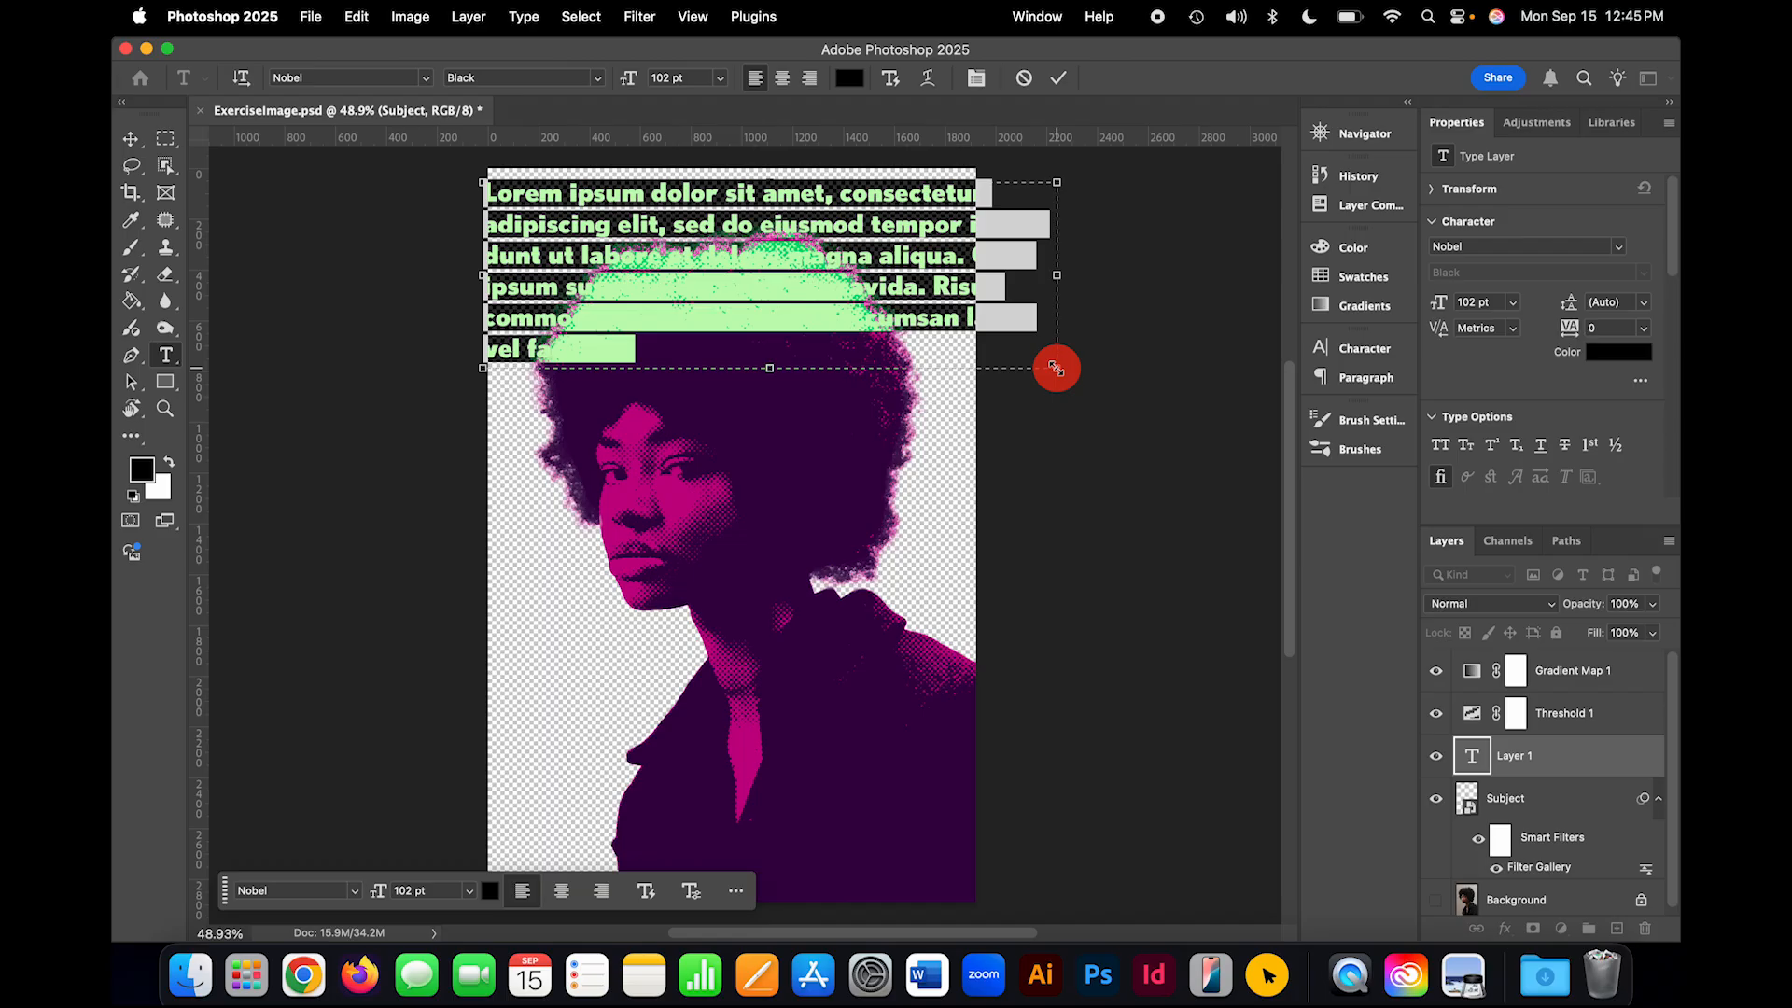
key(BackSpace)
text(I)
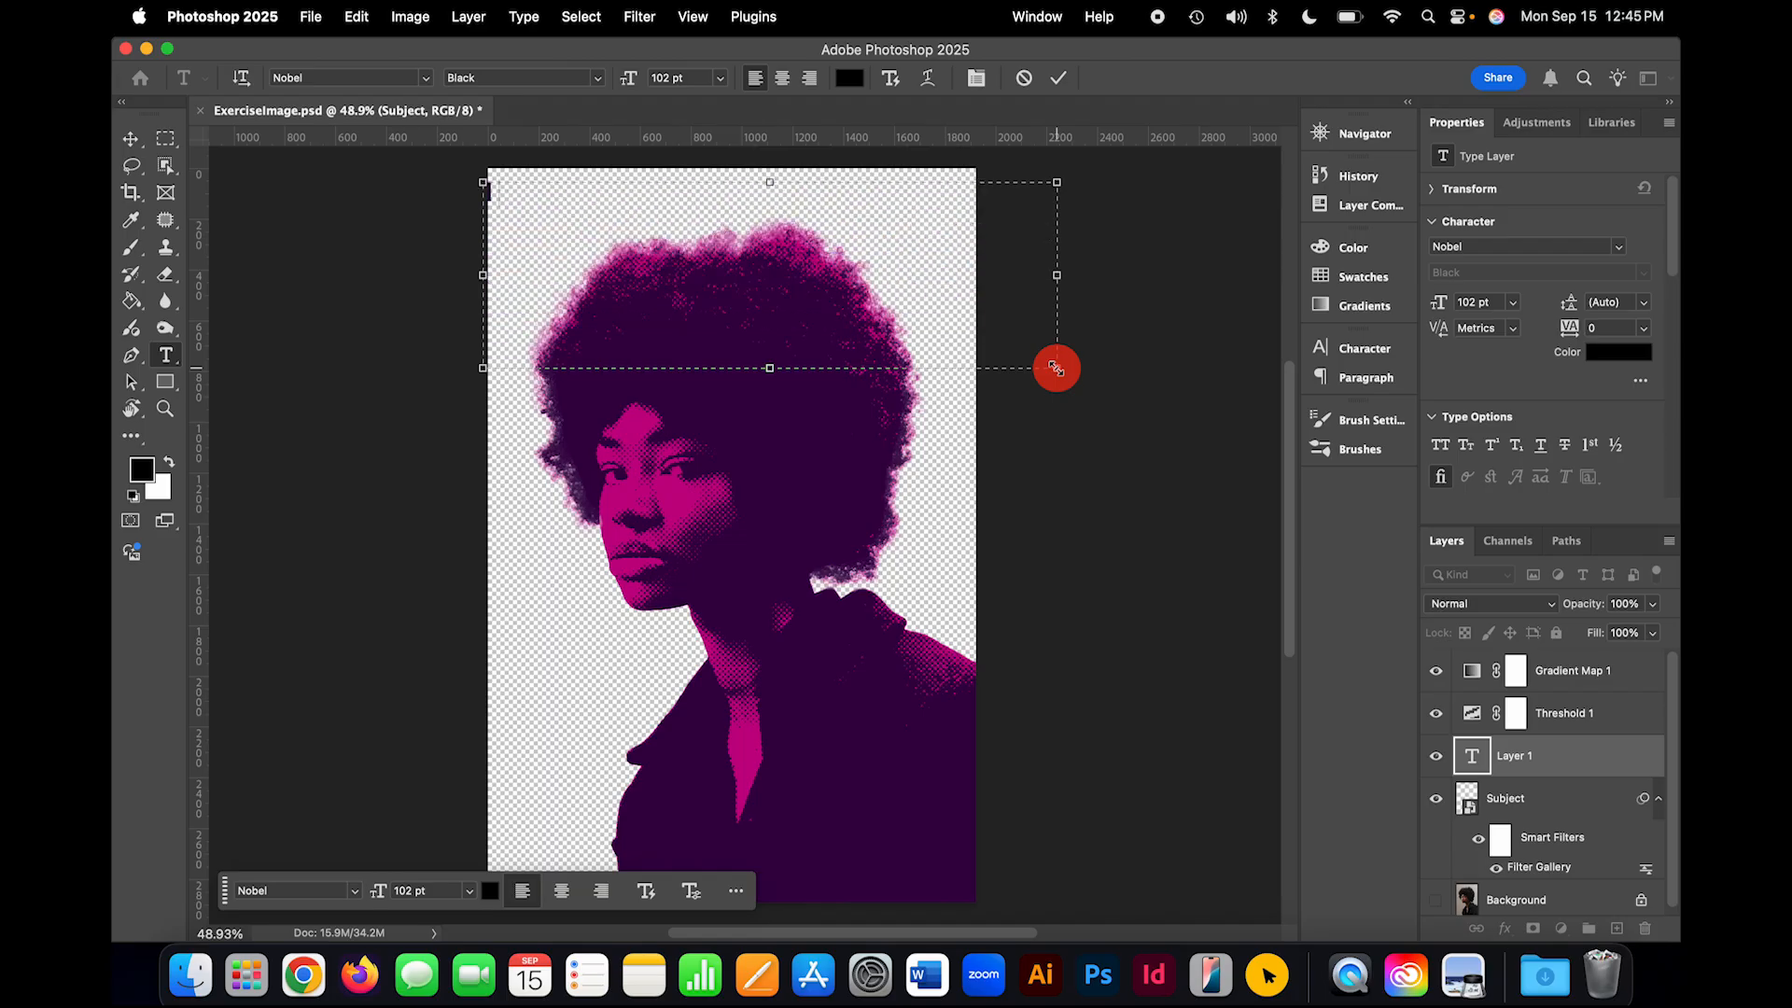
text( SEE YOU)
Step: Change the font of the whole "I SEE YOU" text to Abril Fatface Italic
key(super+a)
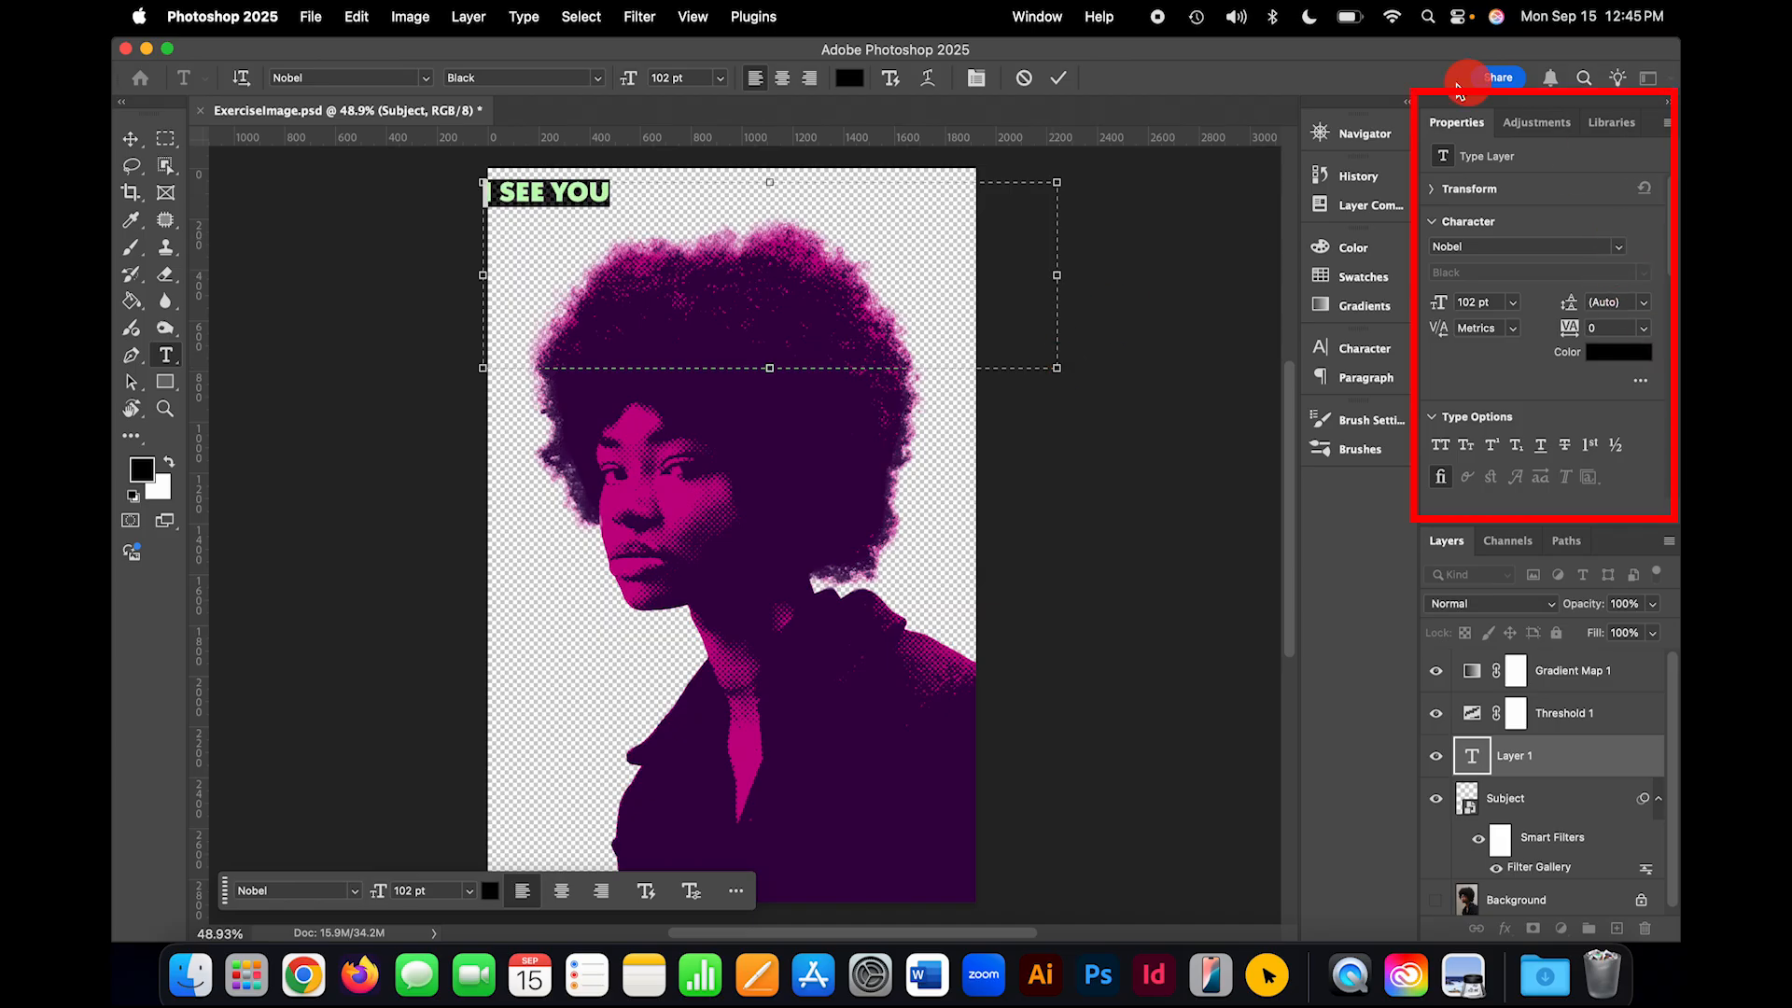
click(1623, 250)
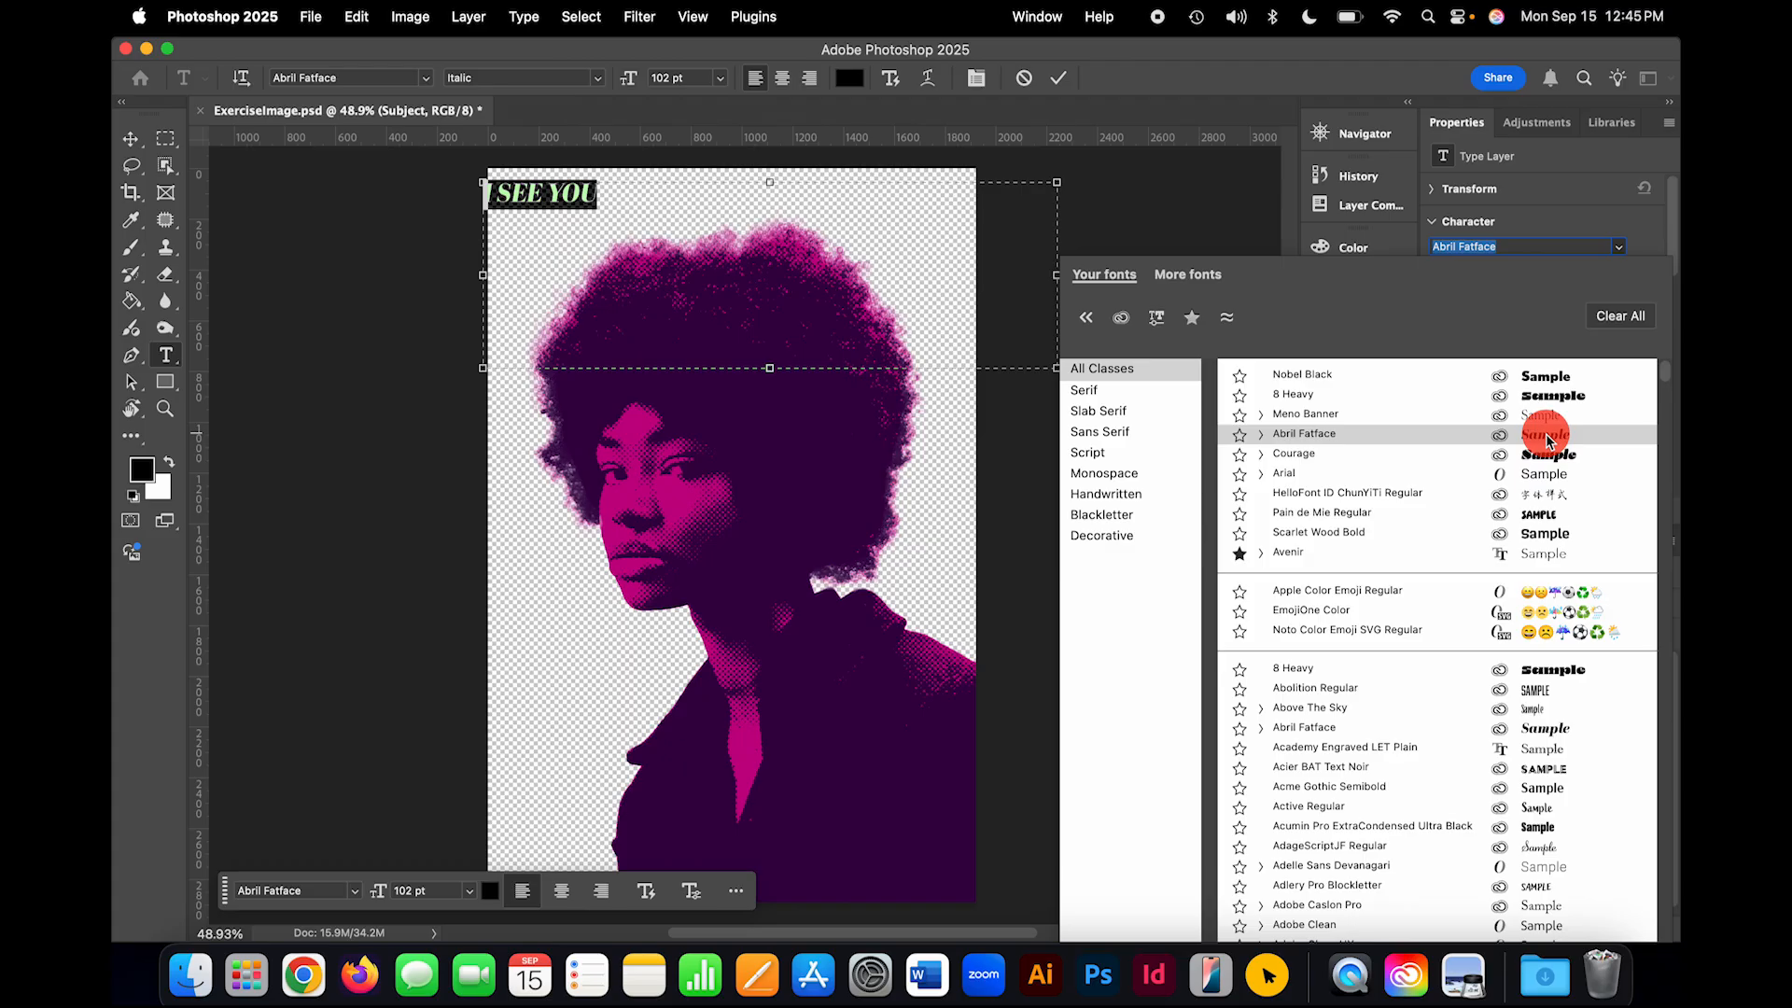
click(1403, 439)
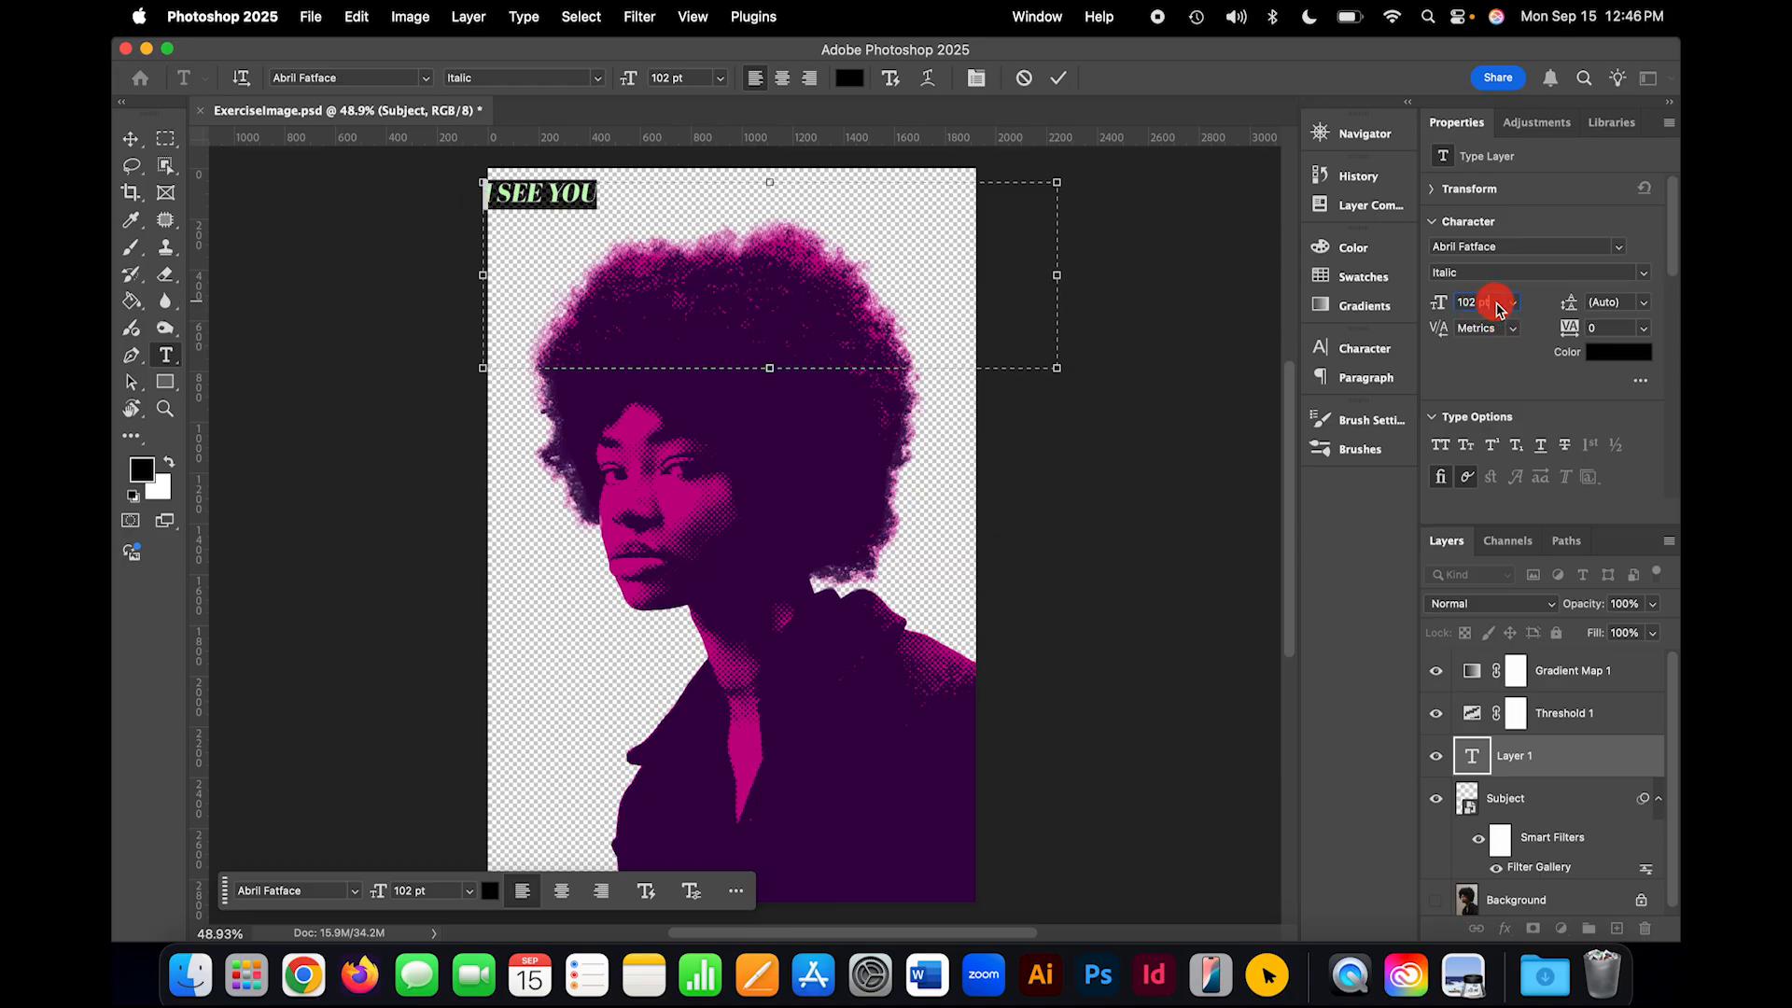
Step: Enlarge the "I SEE YOU" text in stages to 300 pt, 400 pt and finally 425 pt
click(1496, 305)
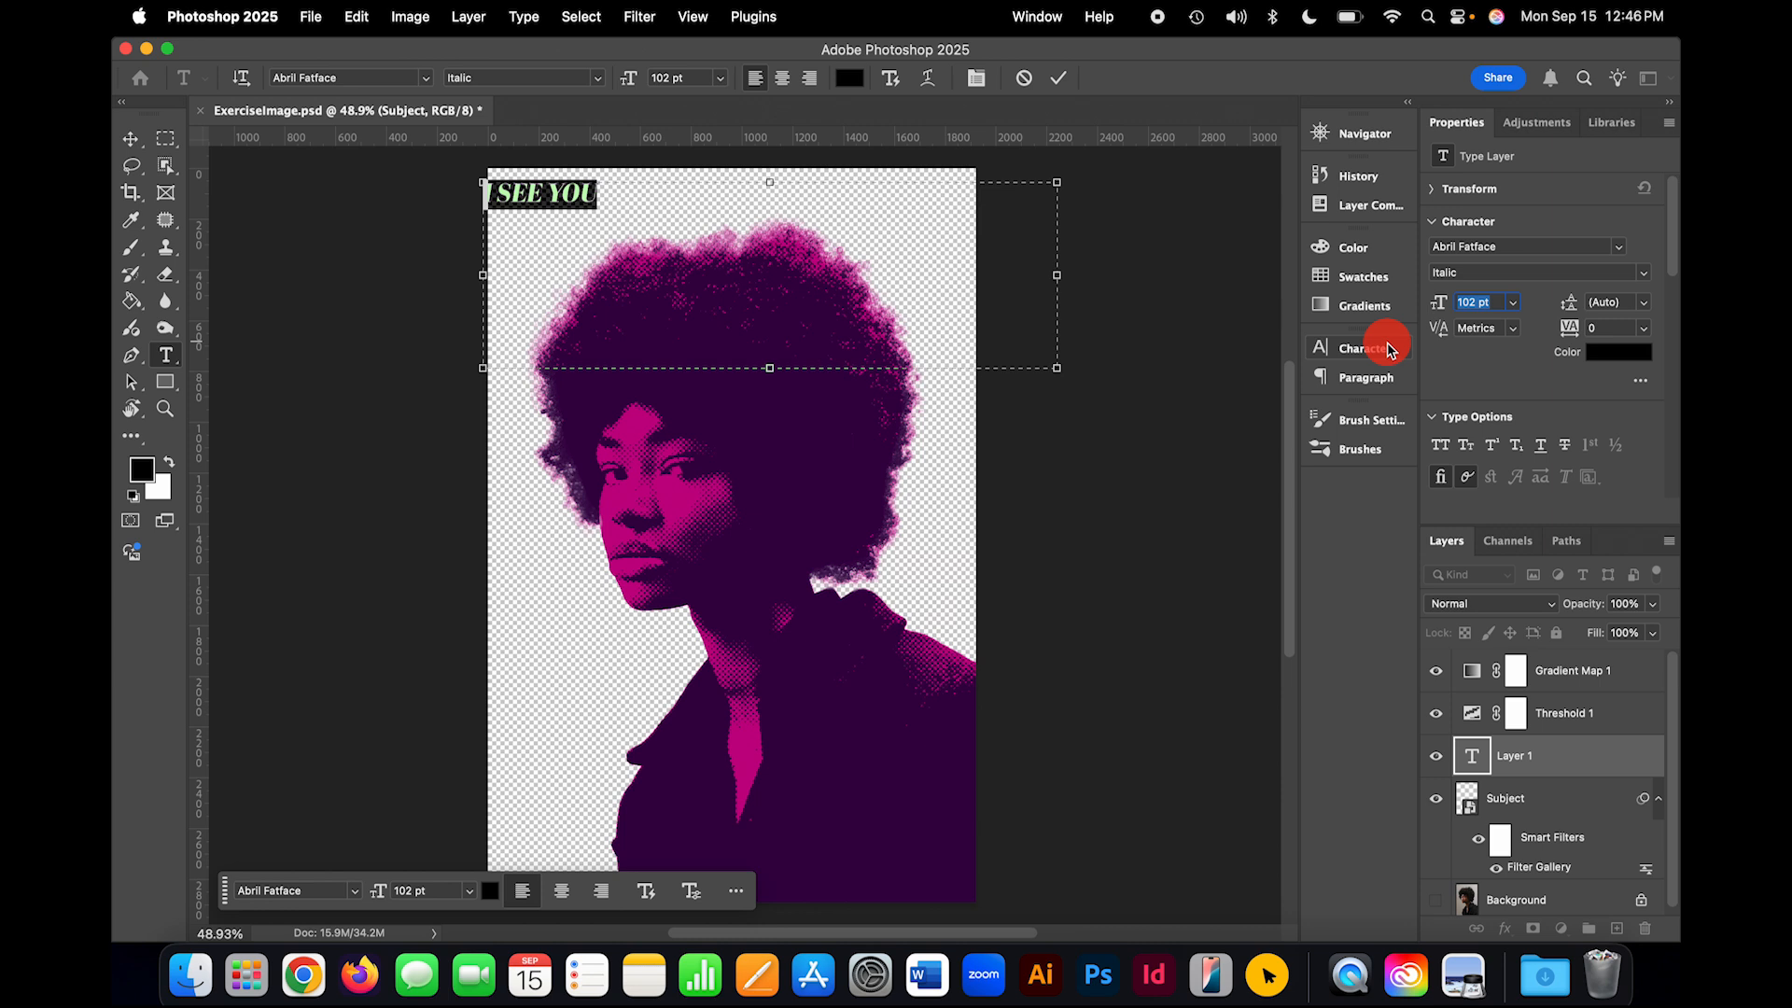
text(300)
key(Tab)
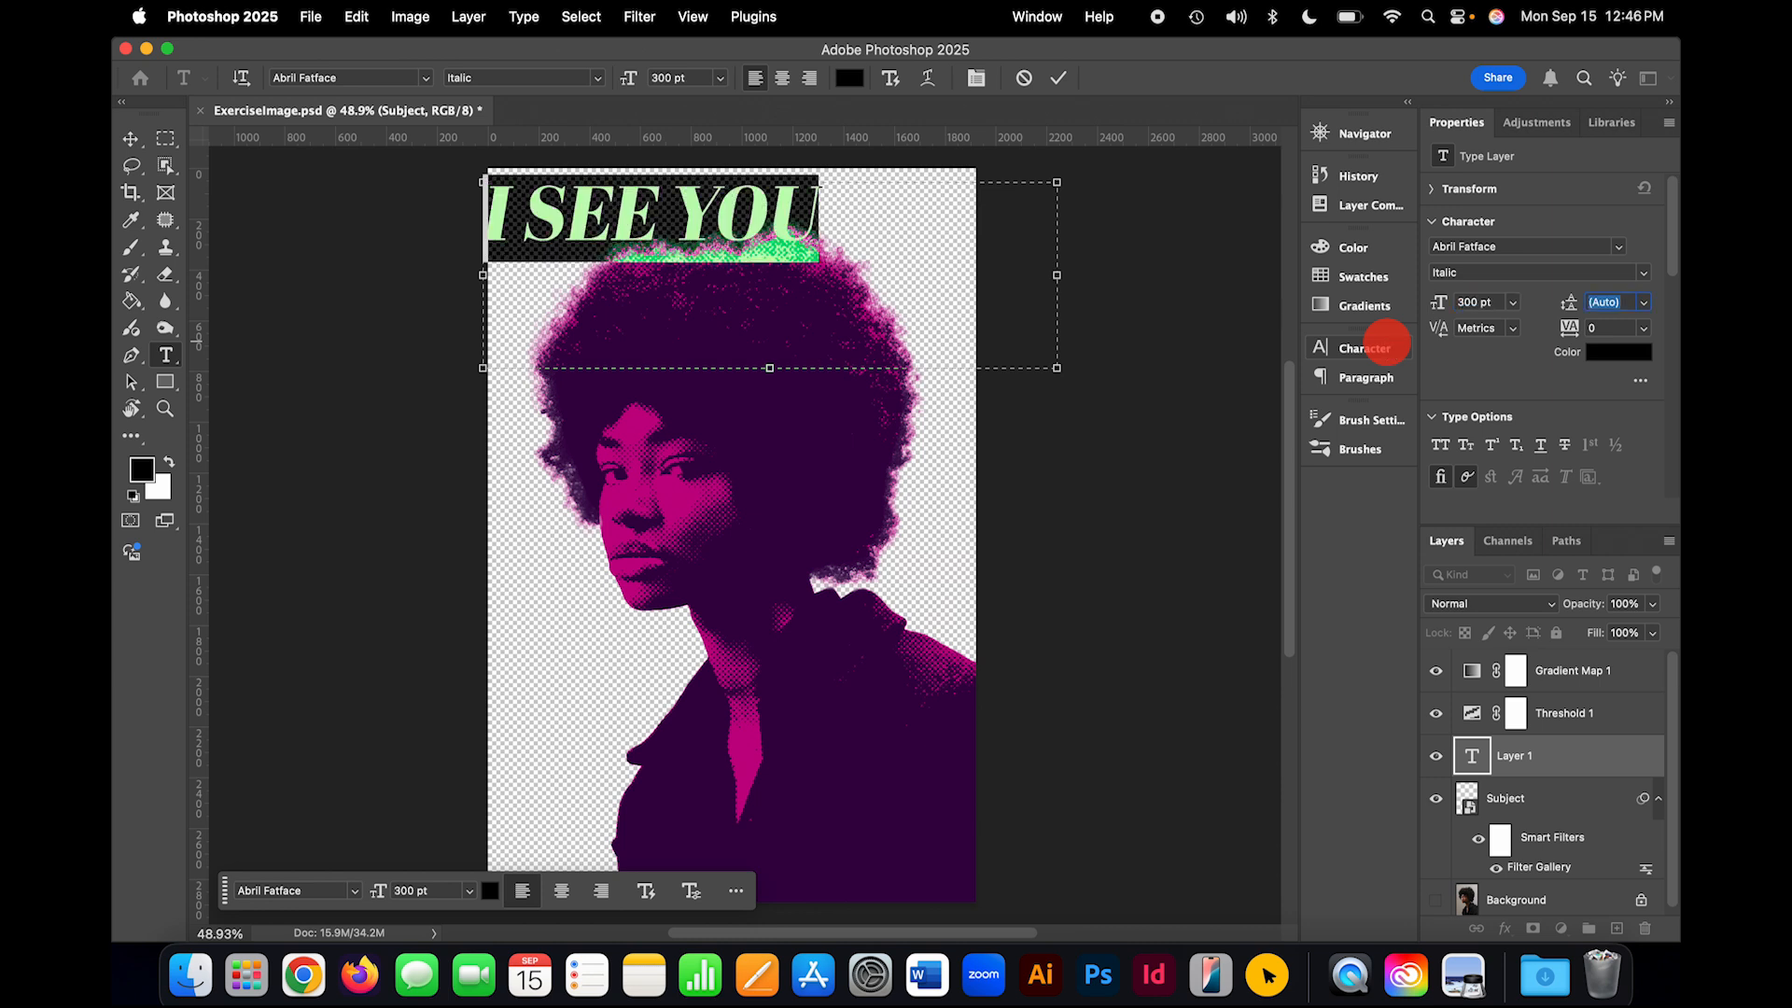
click(1469, 305)
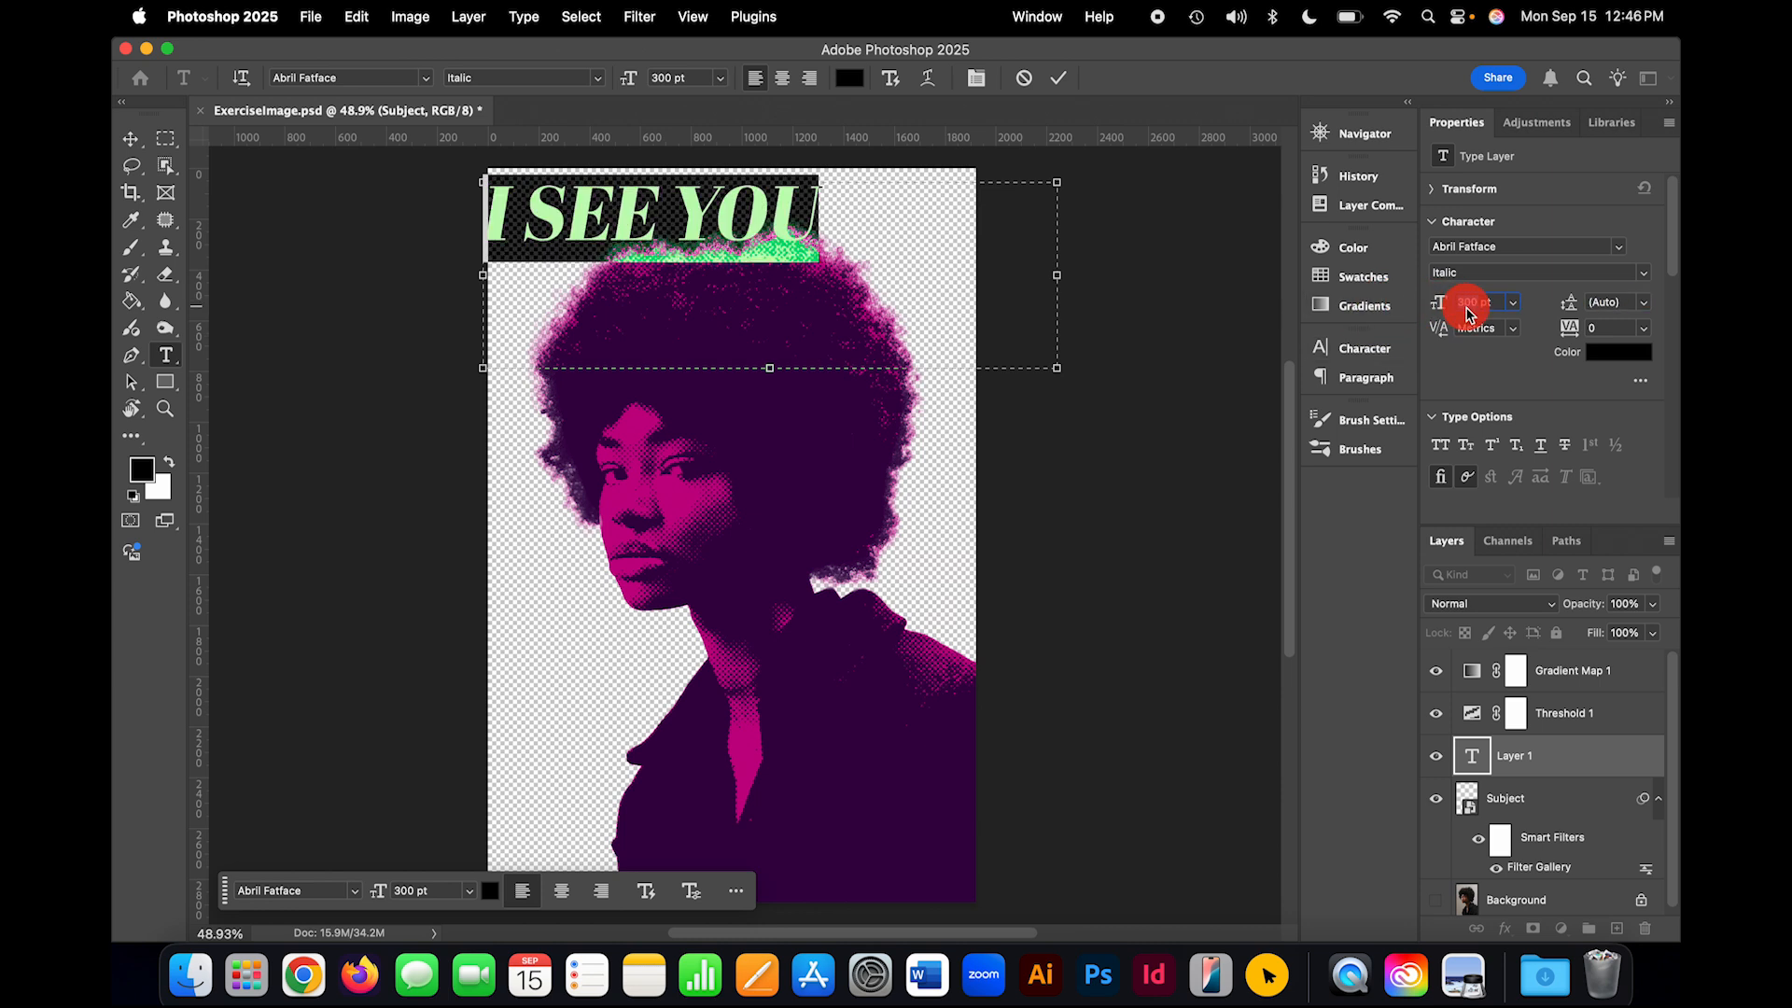
key(Tab)
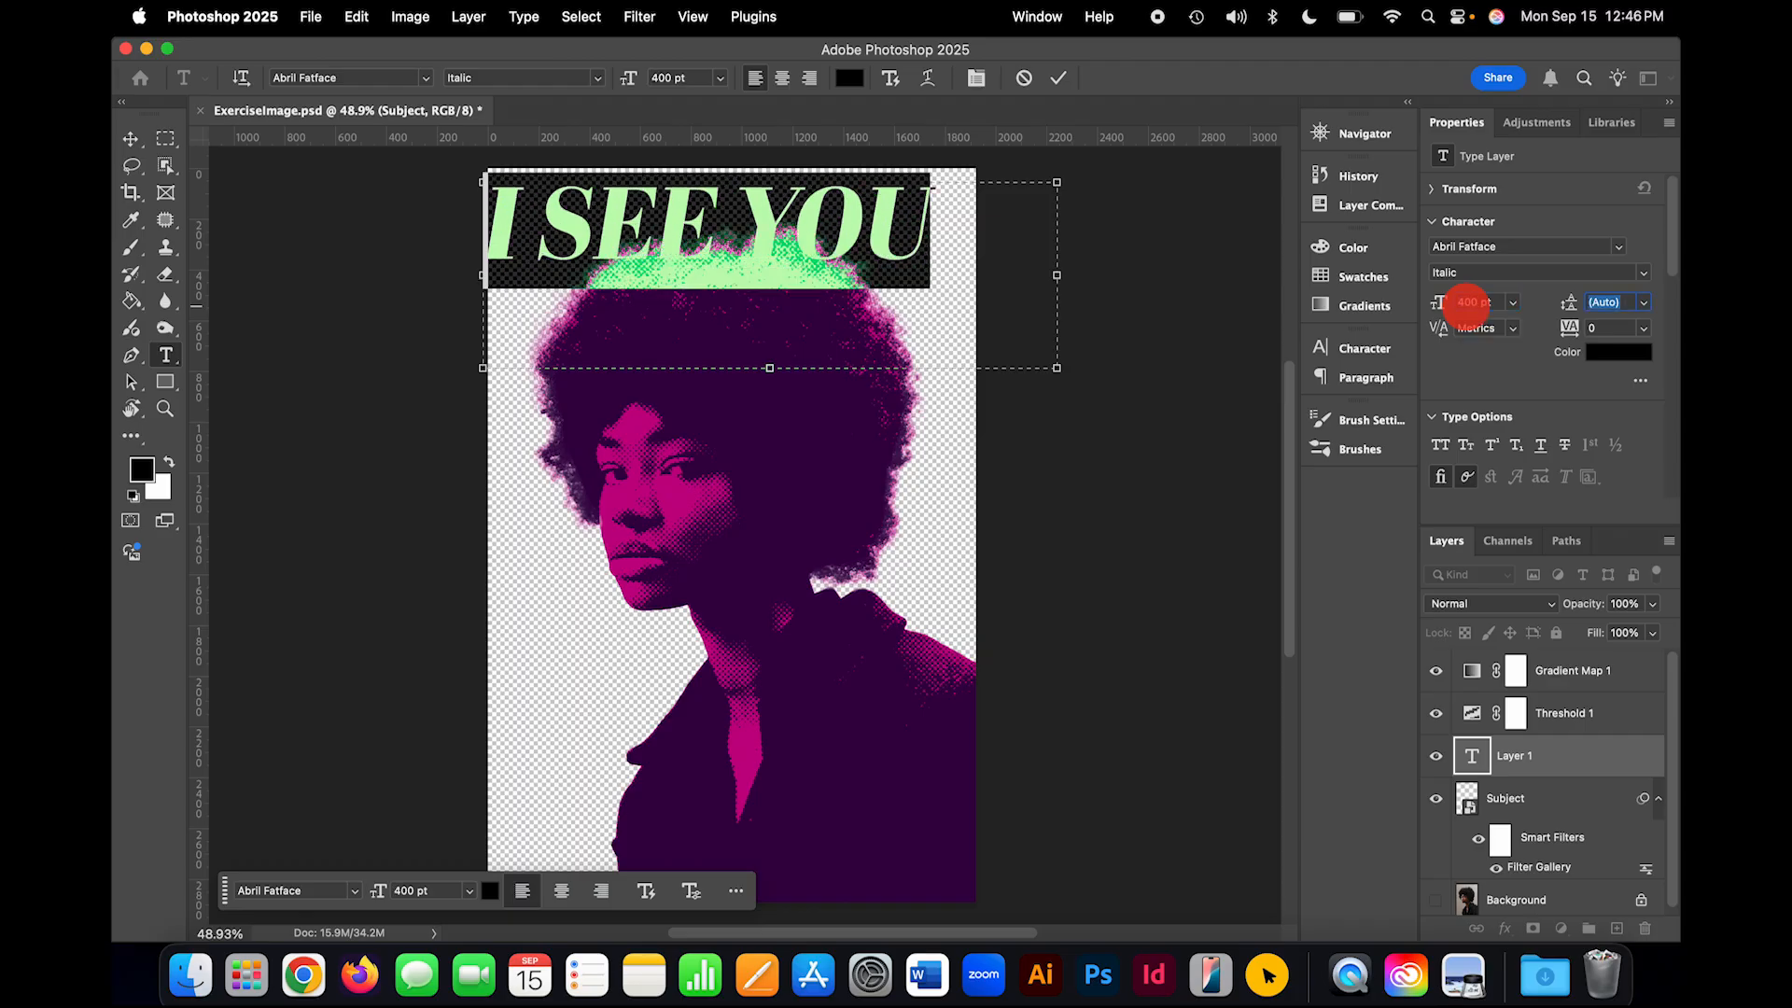
click(1476, 306)
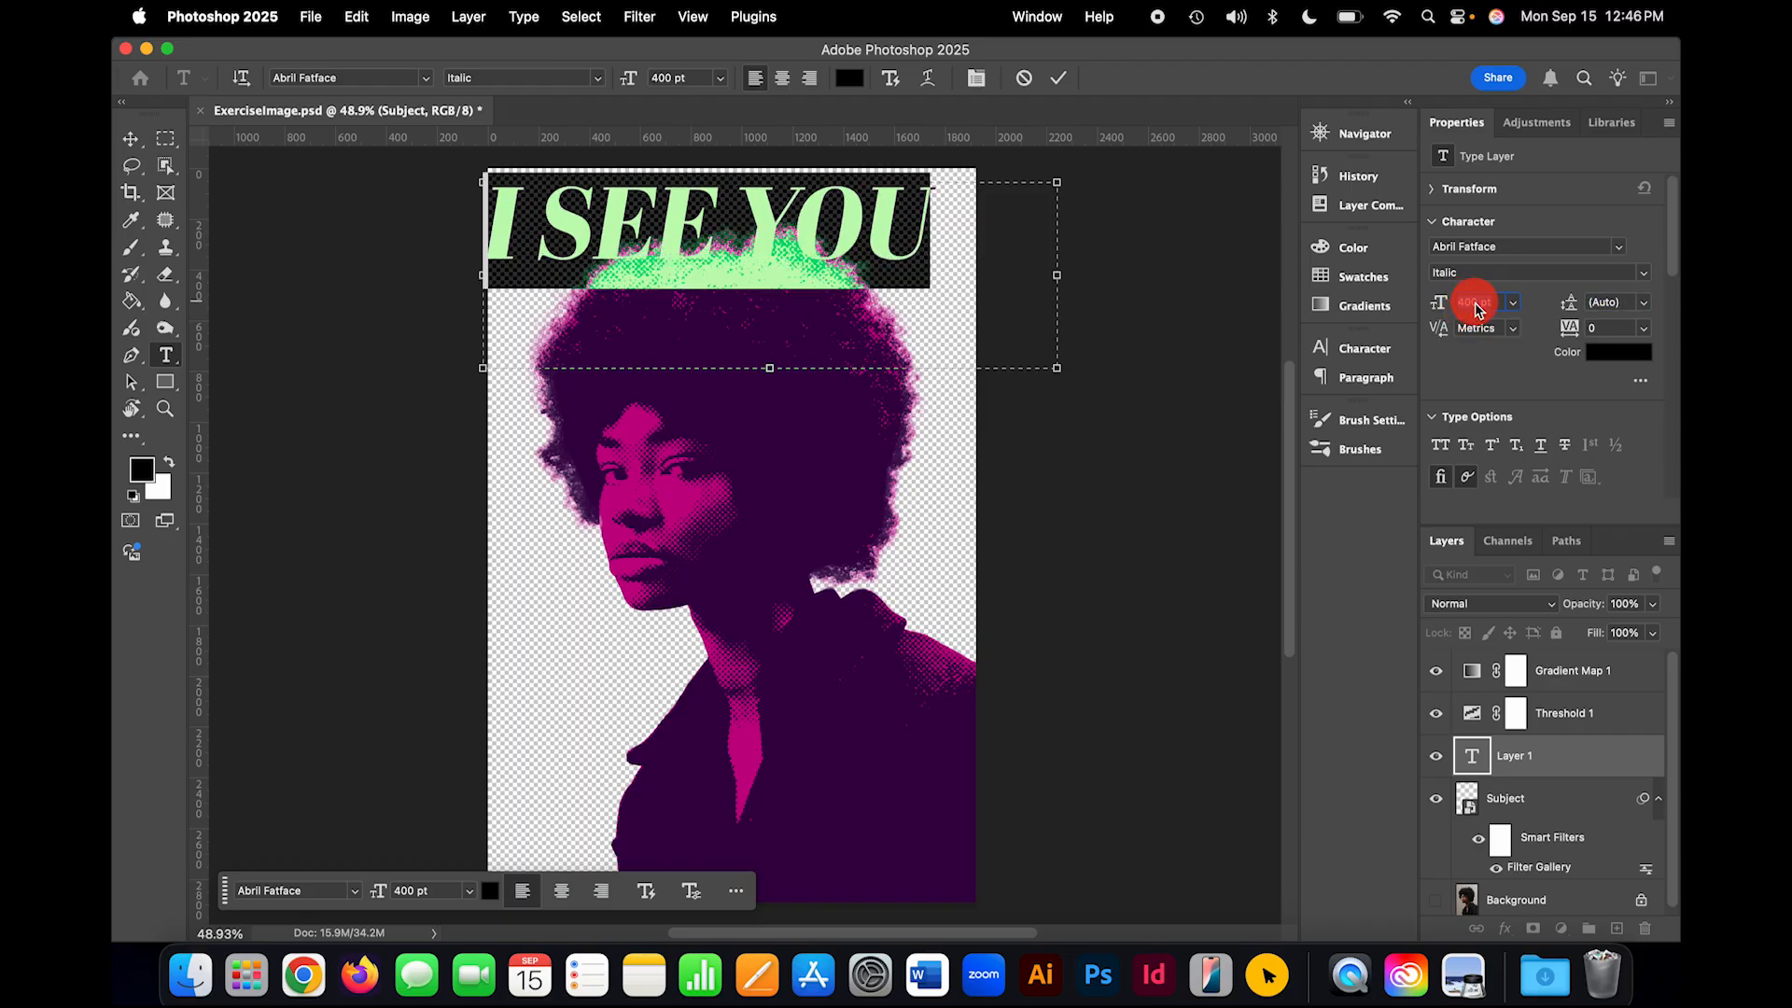
text(425)
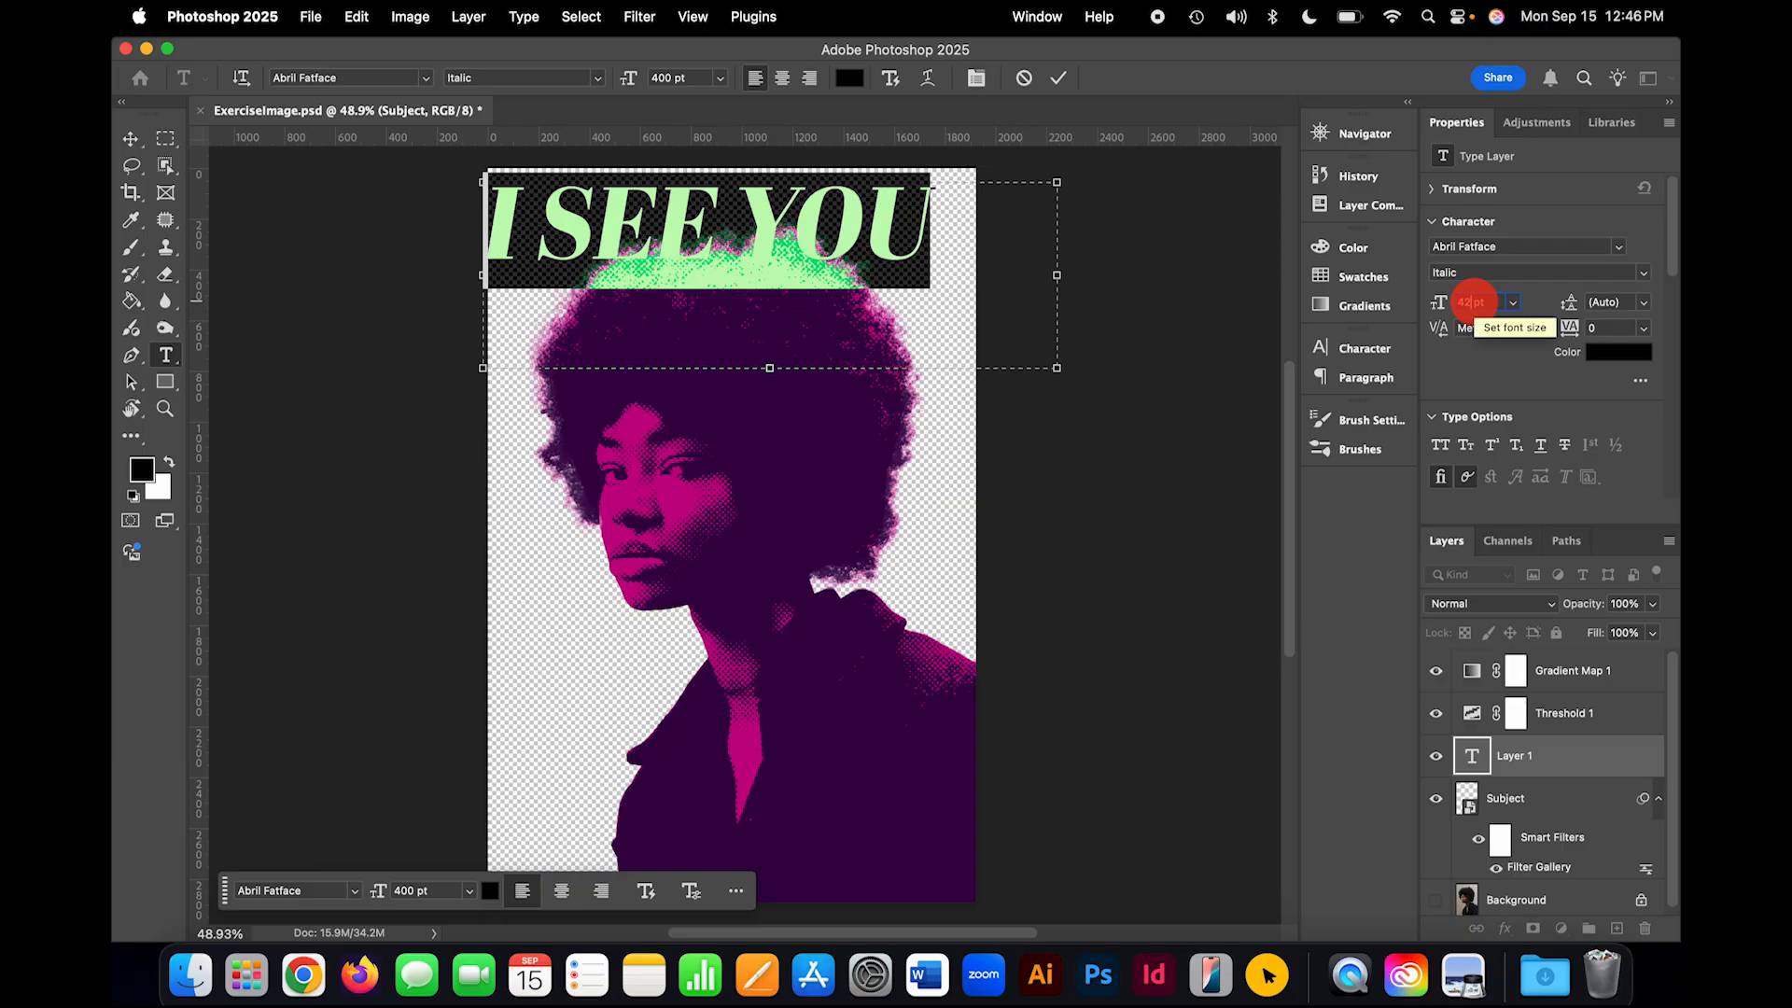
key(Tab)
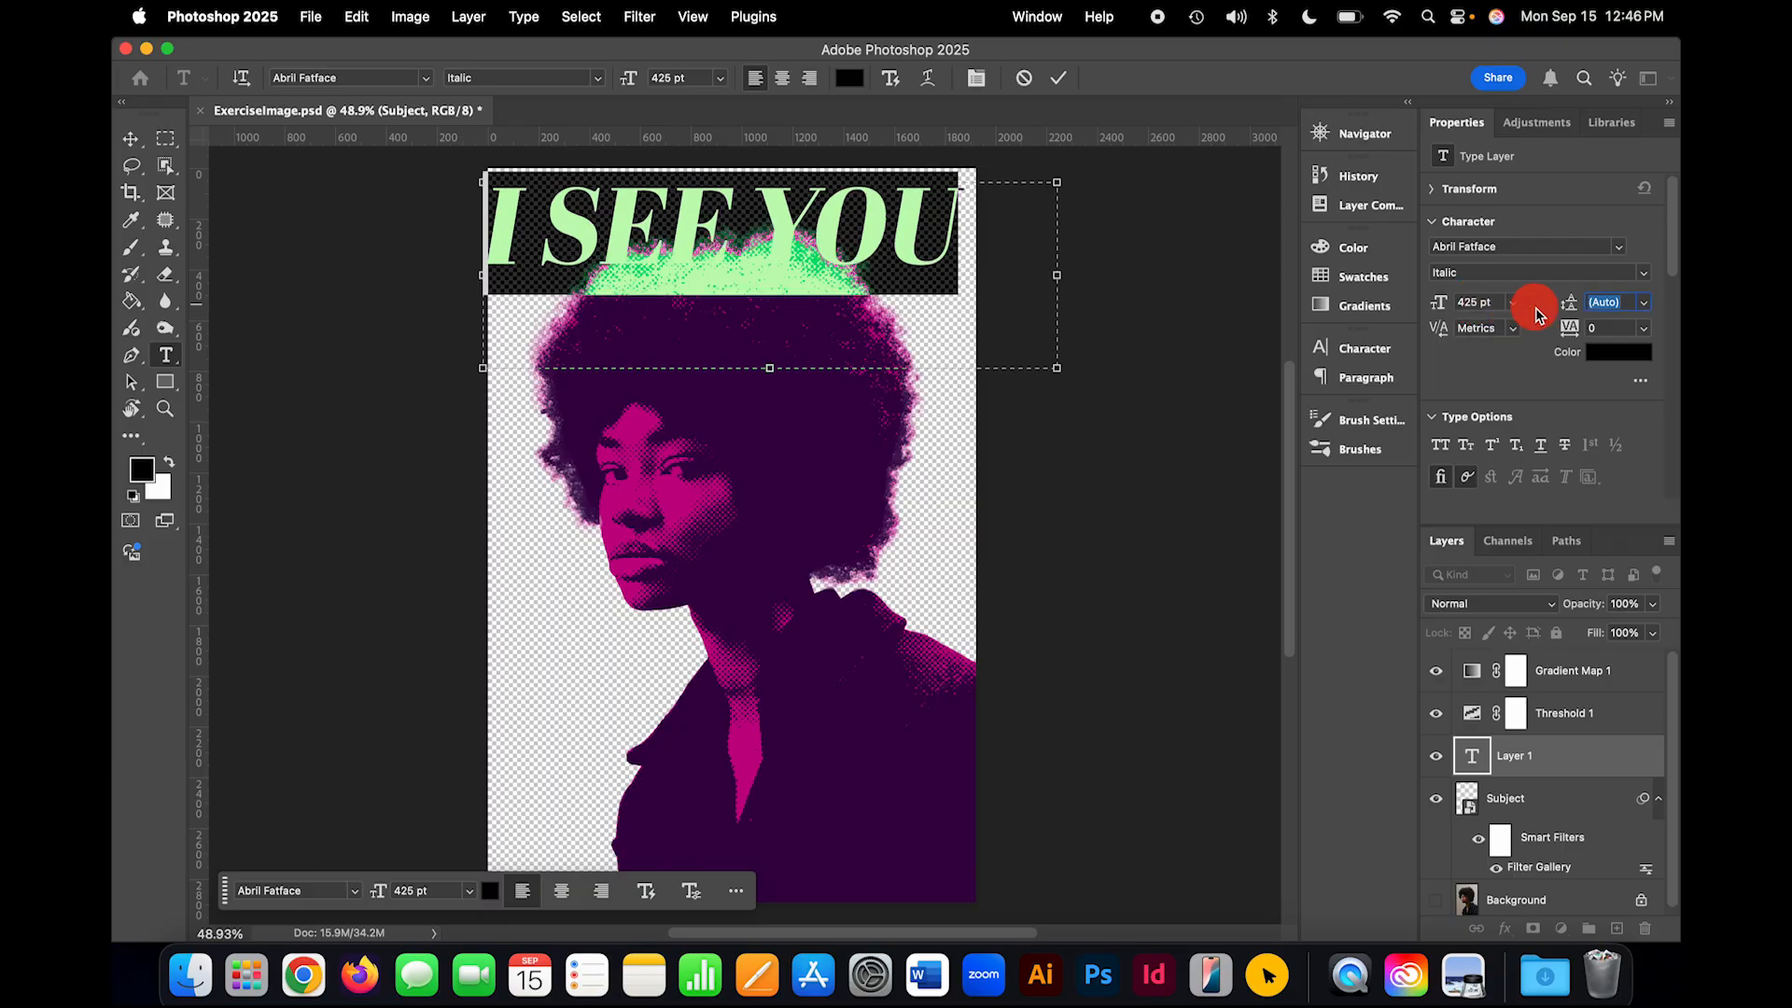
Step: Increase the "I SEE YOU" text size to 441 pt so it spans the canvas width, and commit the text
click(1489, 303)
key(Up)
key(Up)
key(Up)
key(Up)
key(Up)
key(Up)
key(Up)
key(Up)
key(Up)
key(Up)
key(Up)
key(Up)
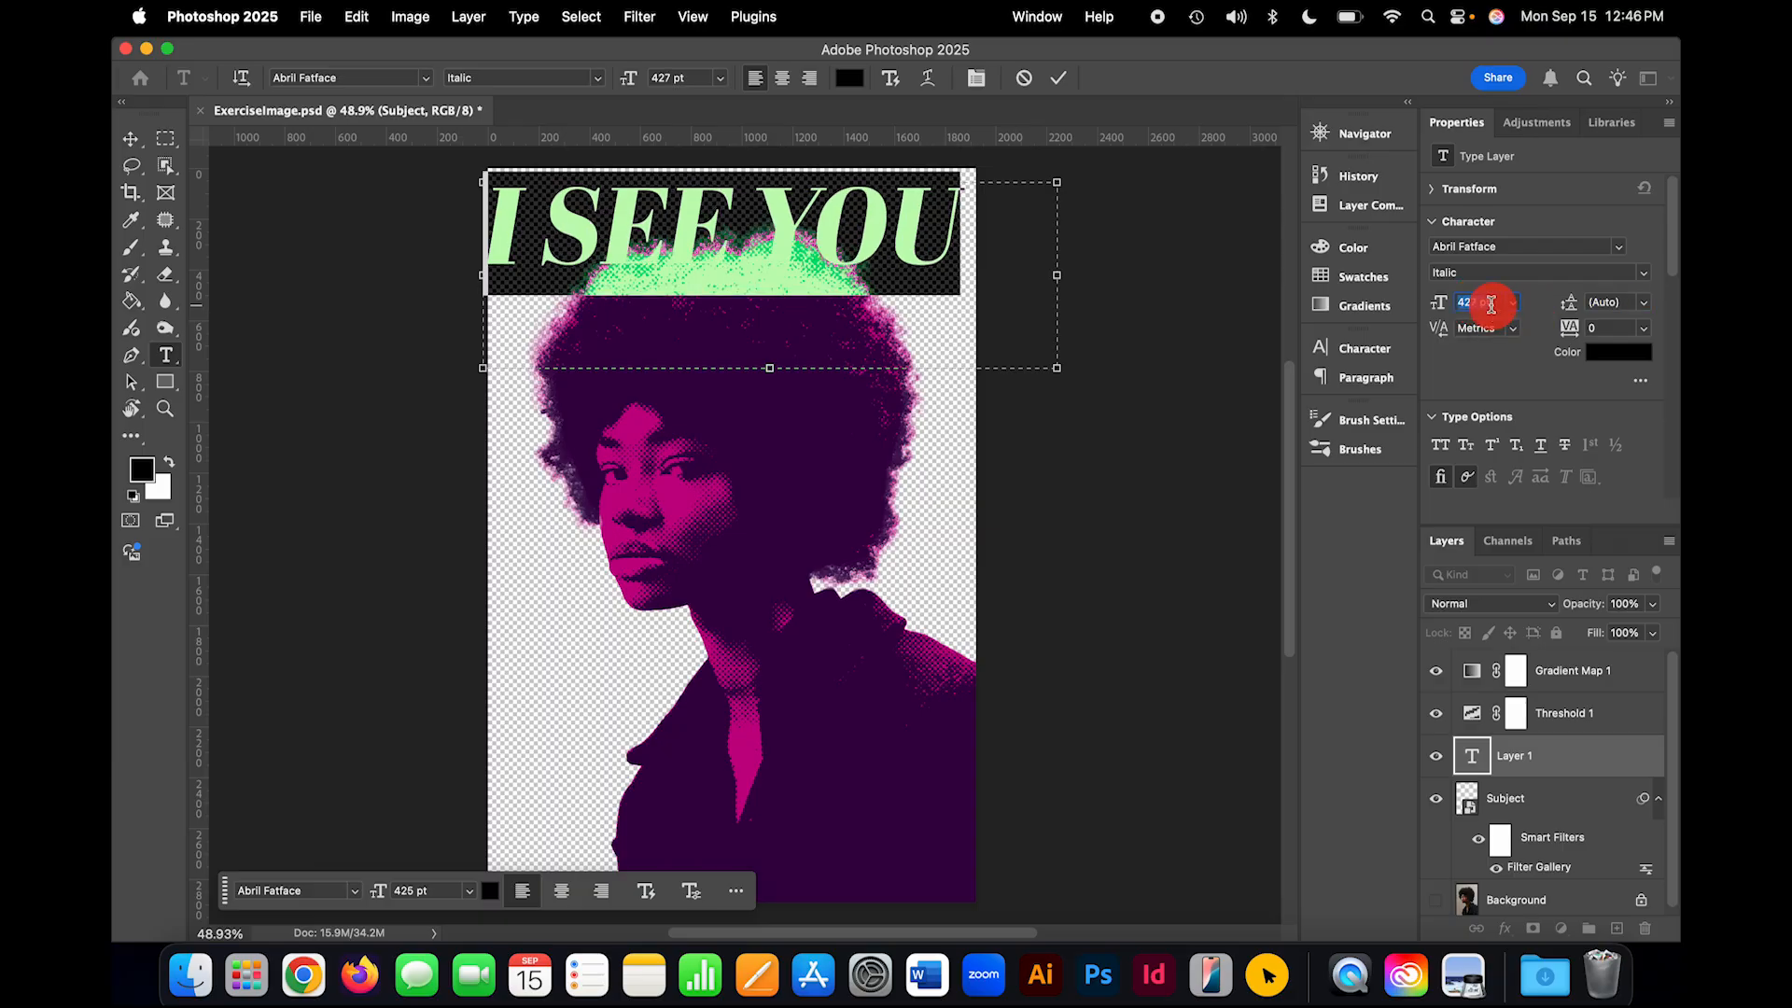
key(Up)
key(Up)
key(Up)
key(Up)
key(Up)
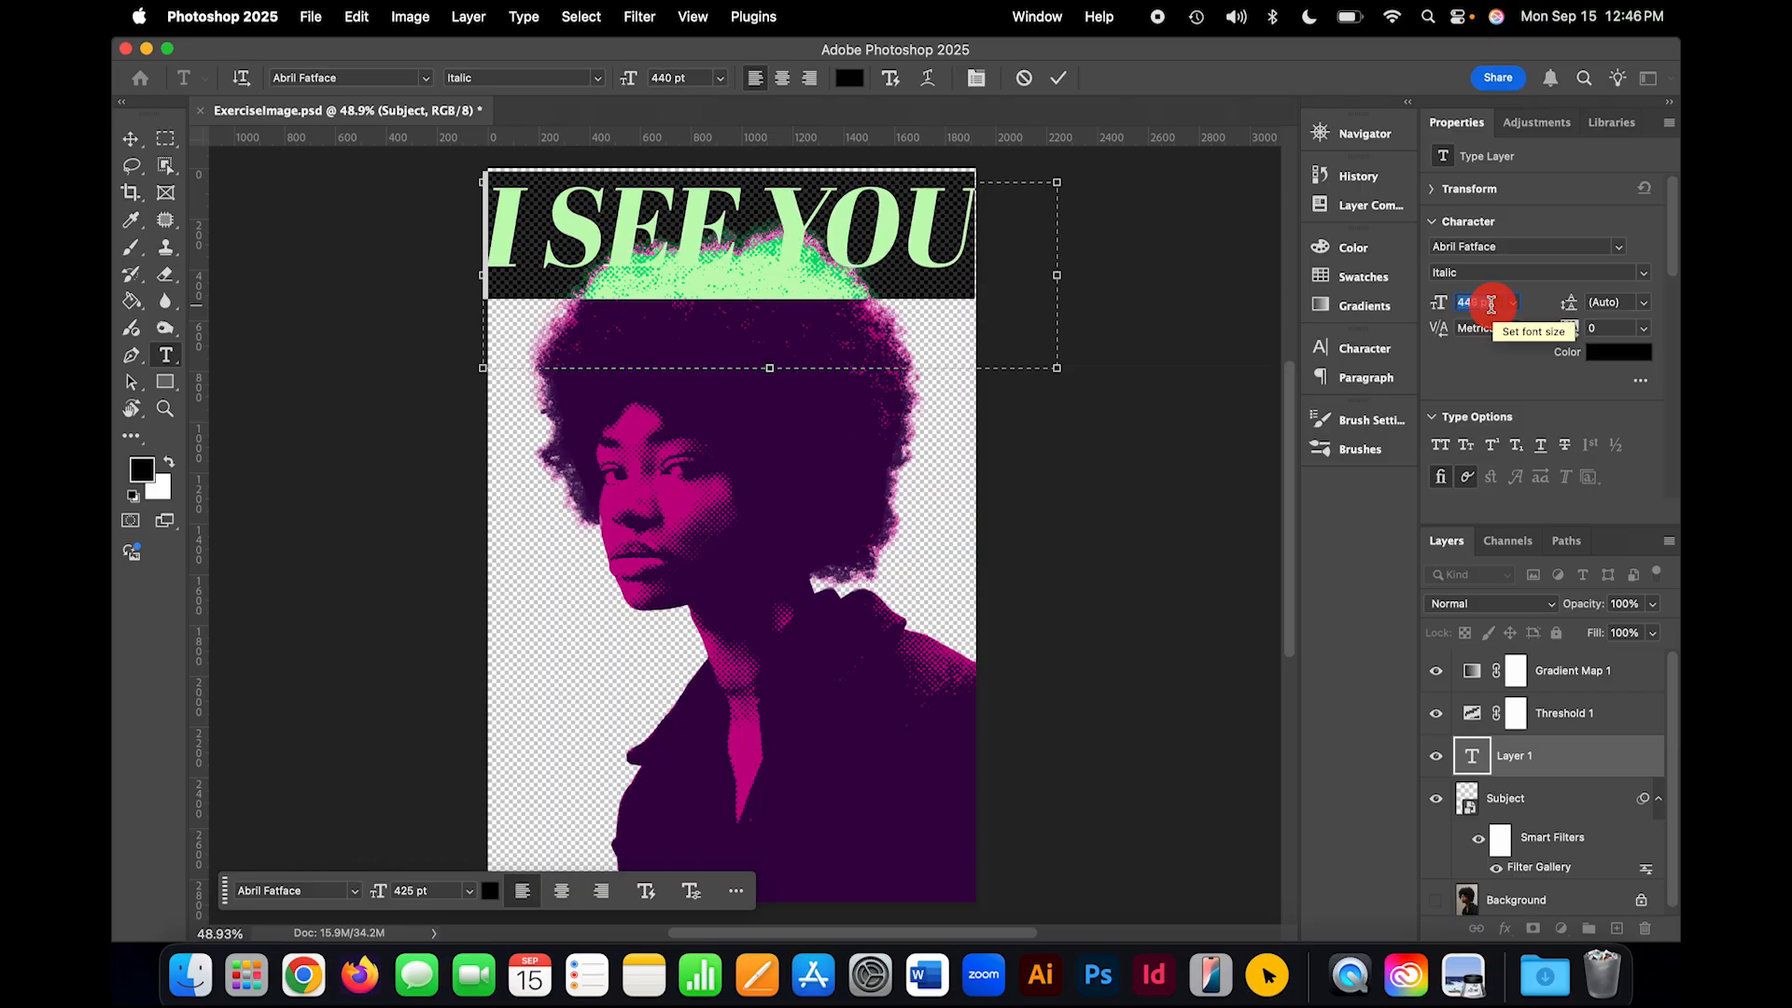
key(Down)
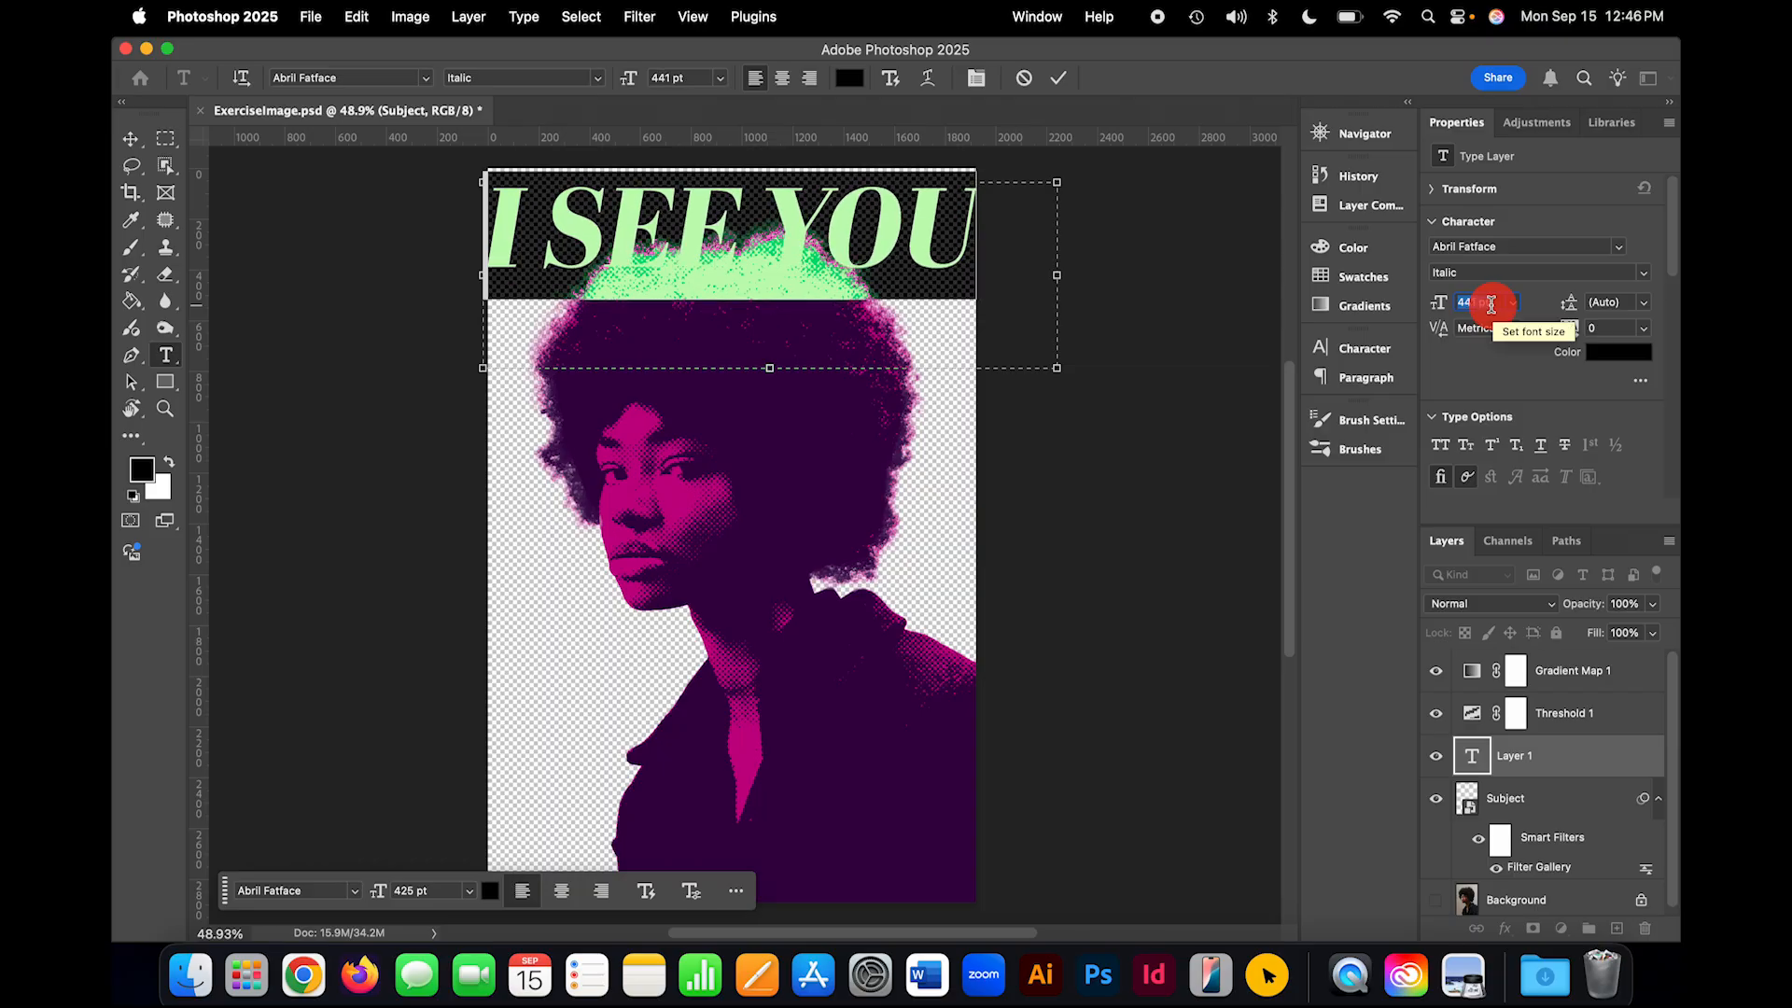
click(132, 140)
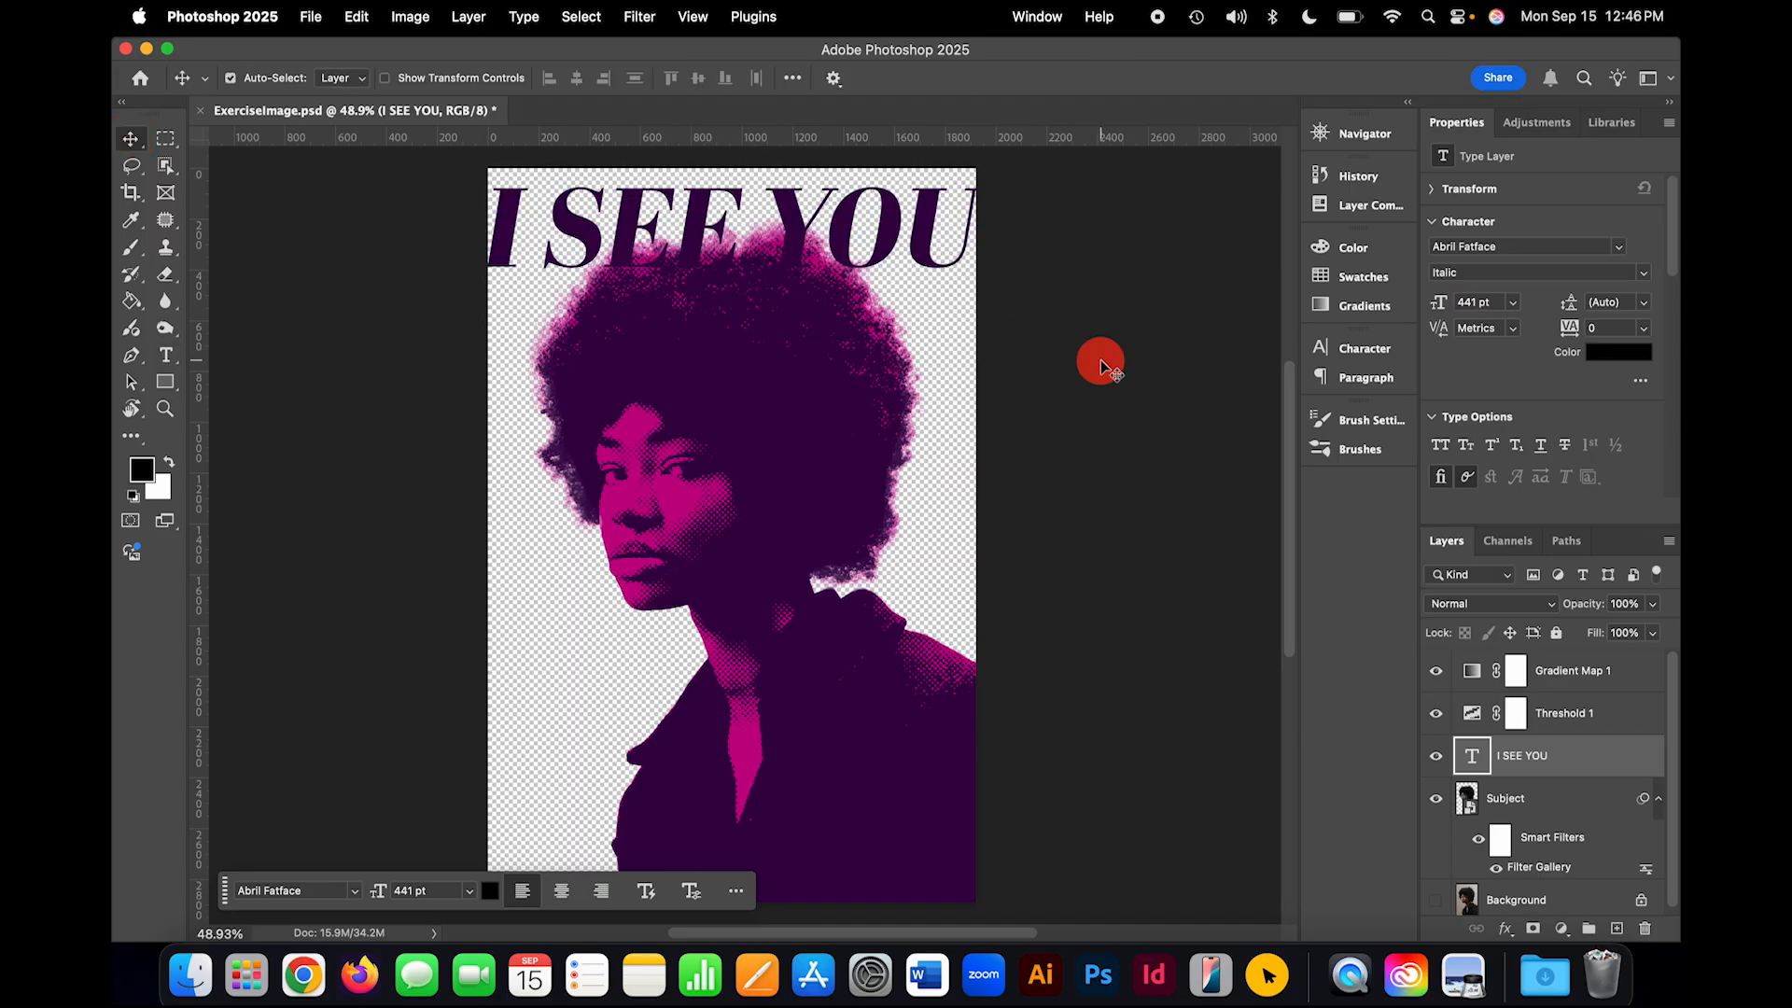
Step: Reposition the "I SEE YOU" headline near the top of the canvas and shrink its text box to fit closely around the text
drag(920, 232, 924, 249)
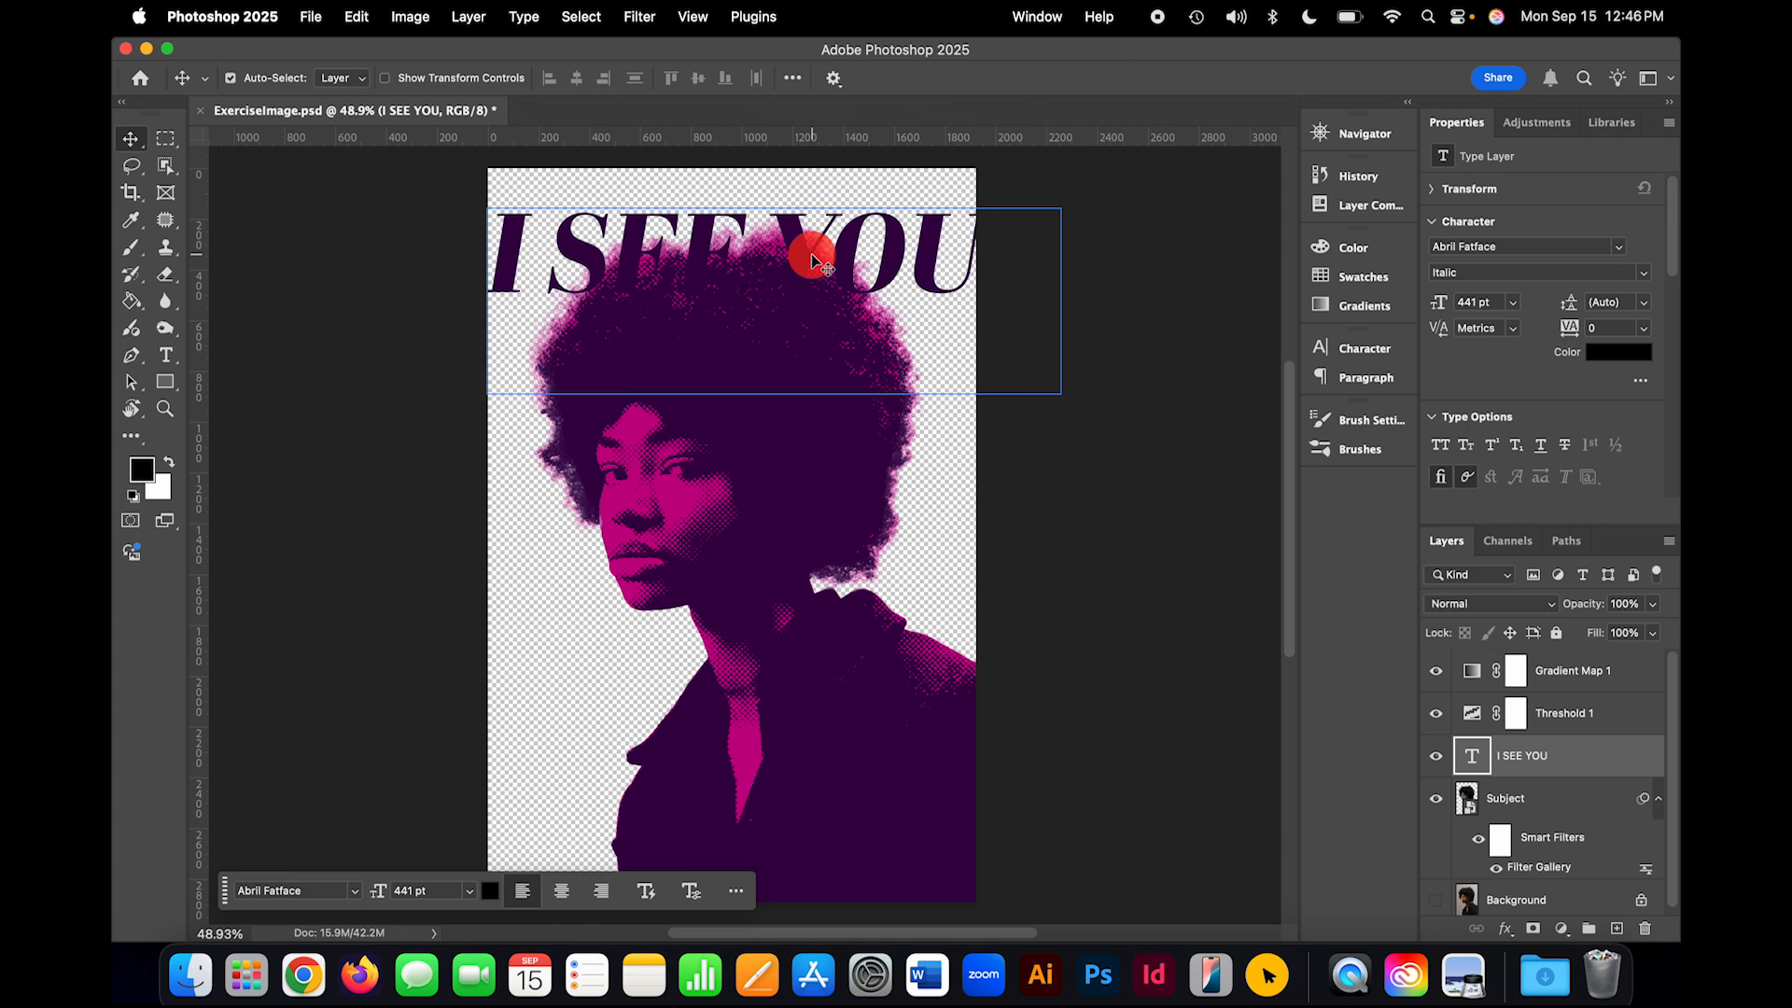
double_click(1472, 759)
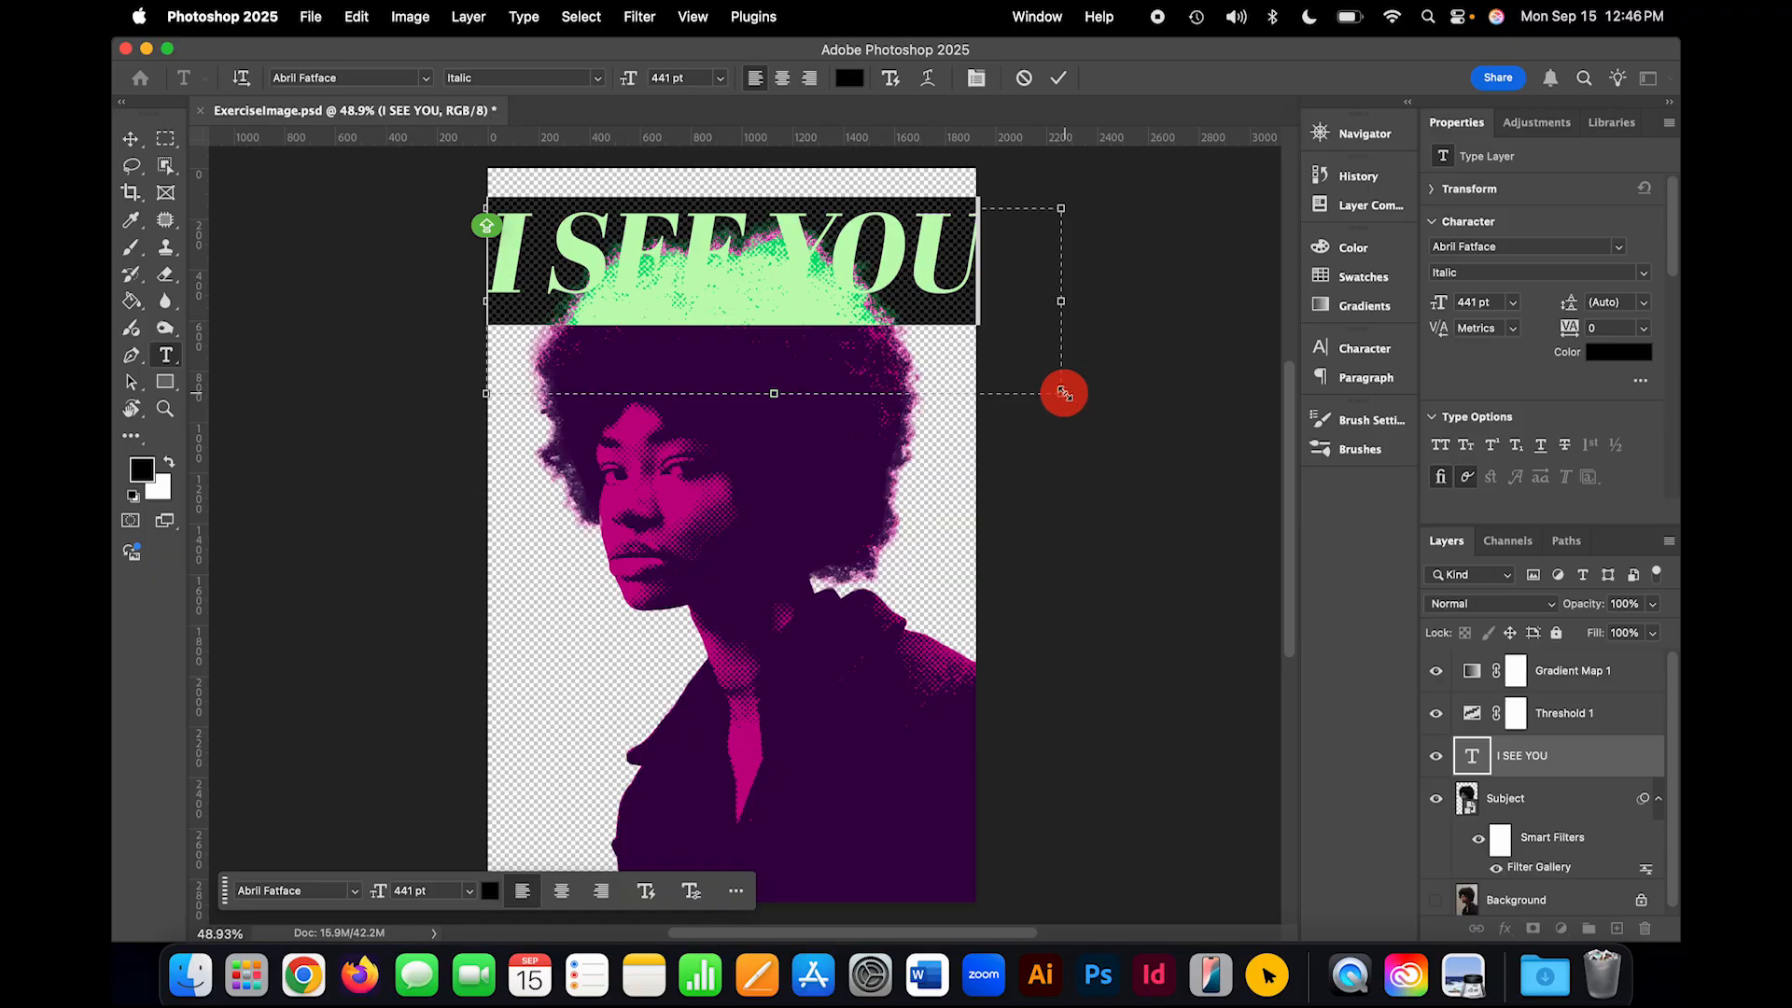
drag(1063, 392, 997, 340)
click(1054, 79)
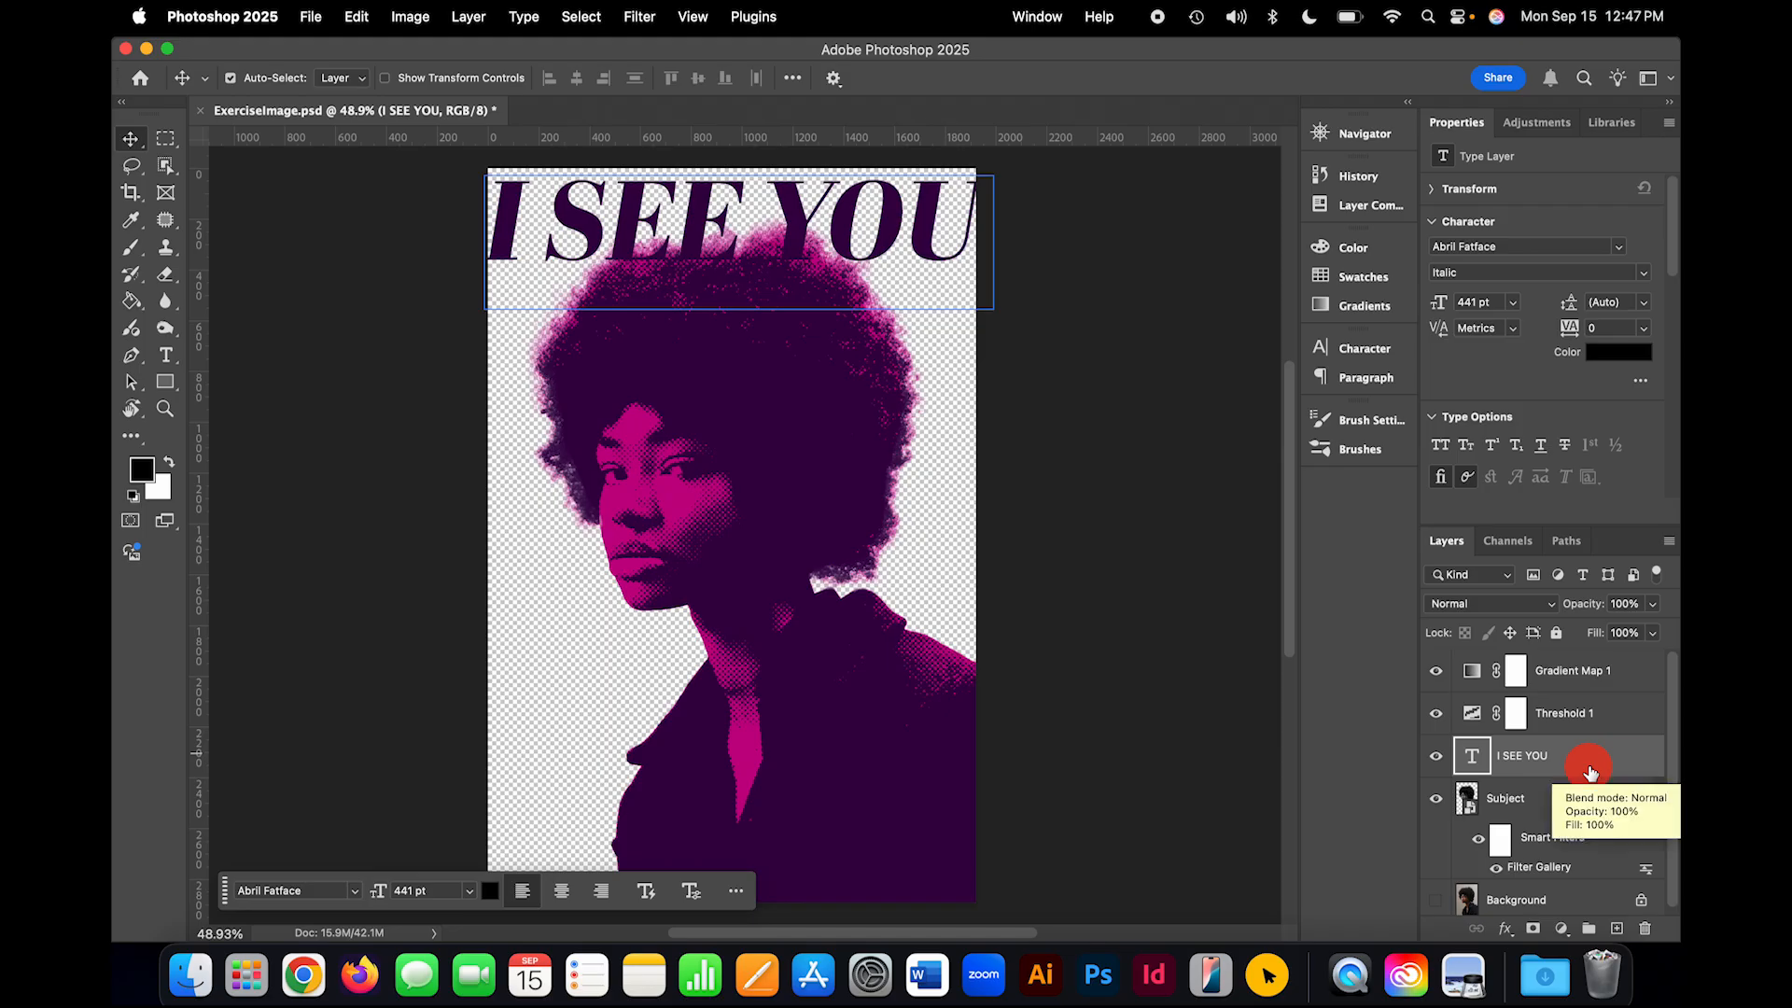
Step: Try the I SEE YOU layer above Gradient Map 1 to compare its color, and return it below Threshold 1
drag(1591, 767, 1596, 667)
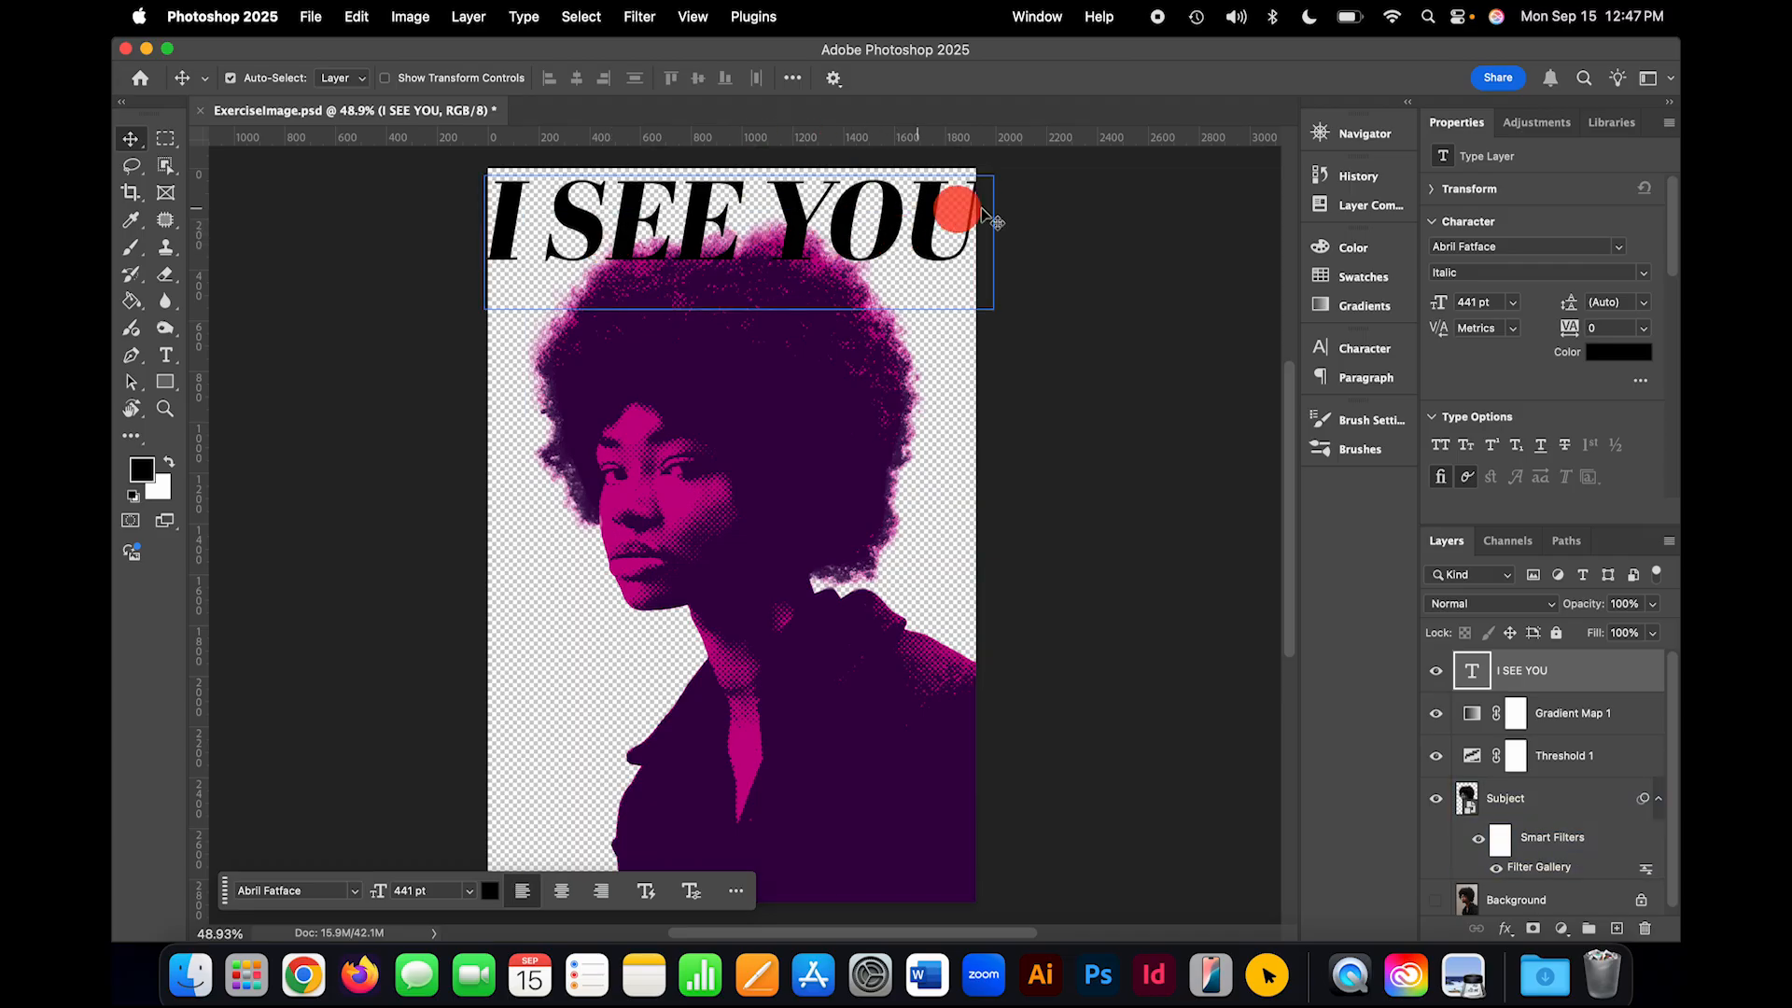
drag(1610, 679, 1596, 756)
click(1531, 715)
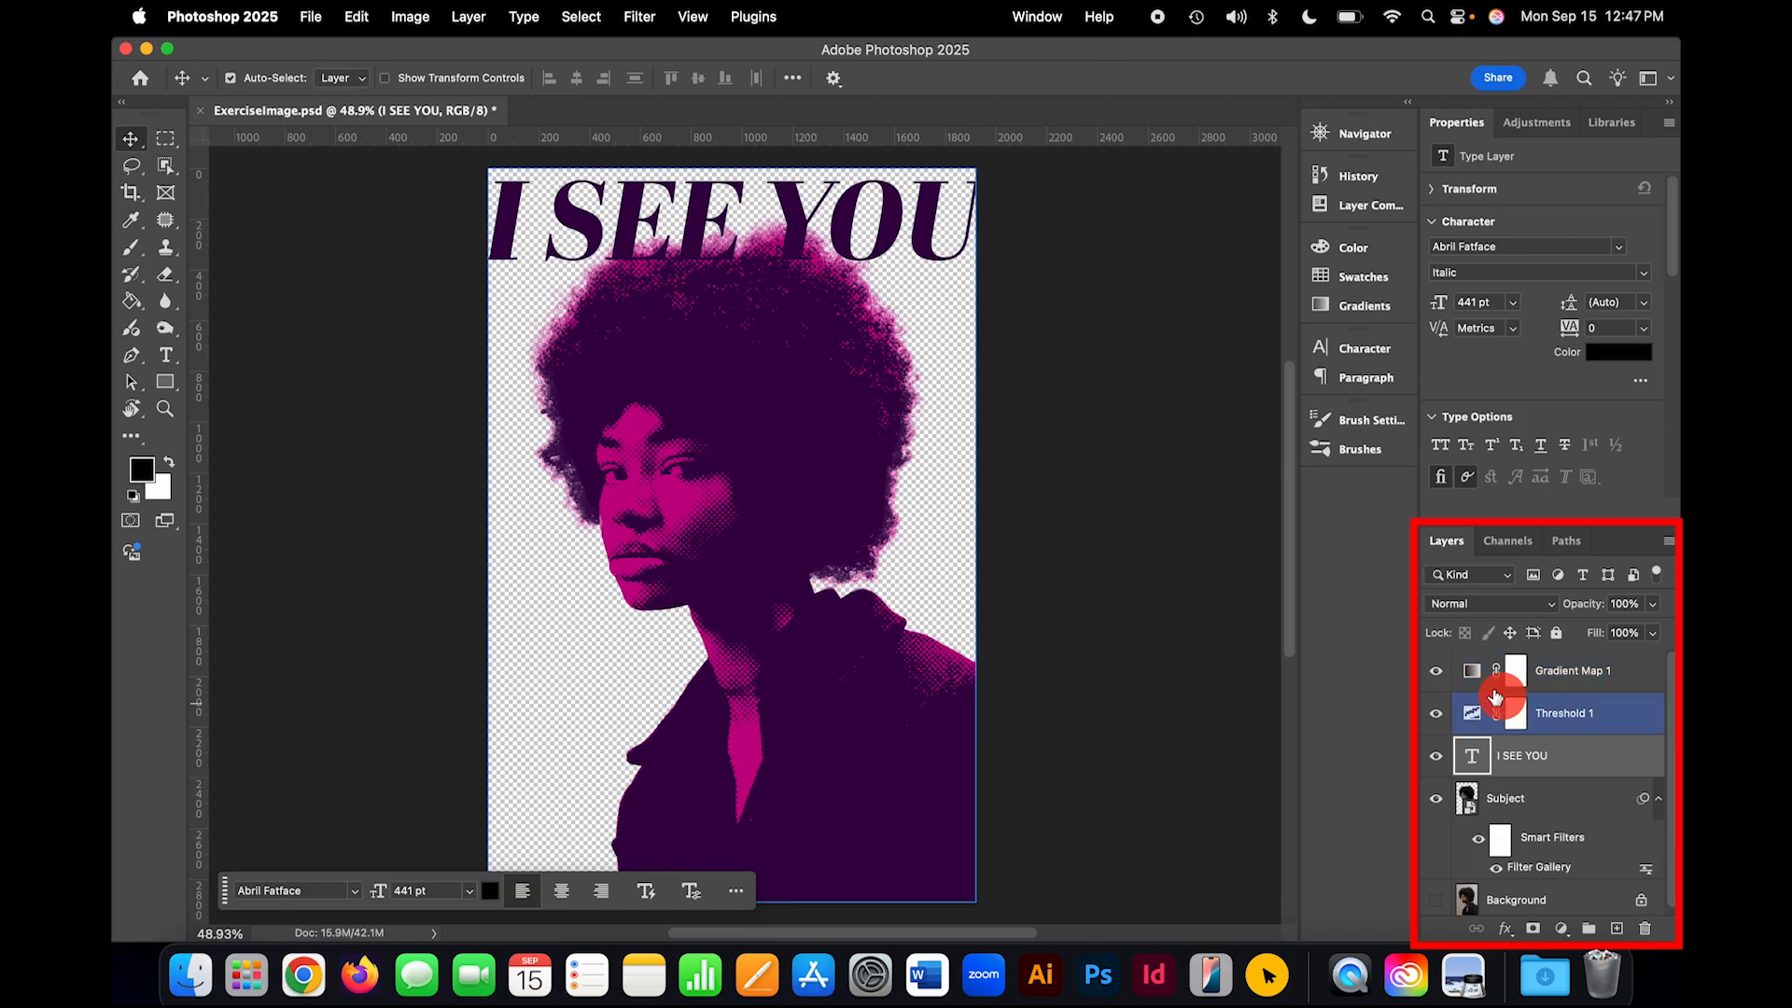
click(1613, 684)
scroll(1610, 688, down, 1)
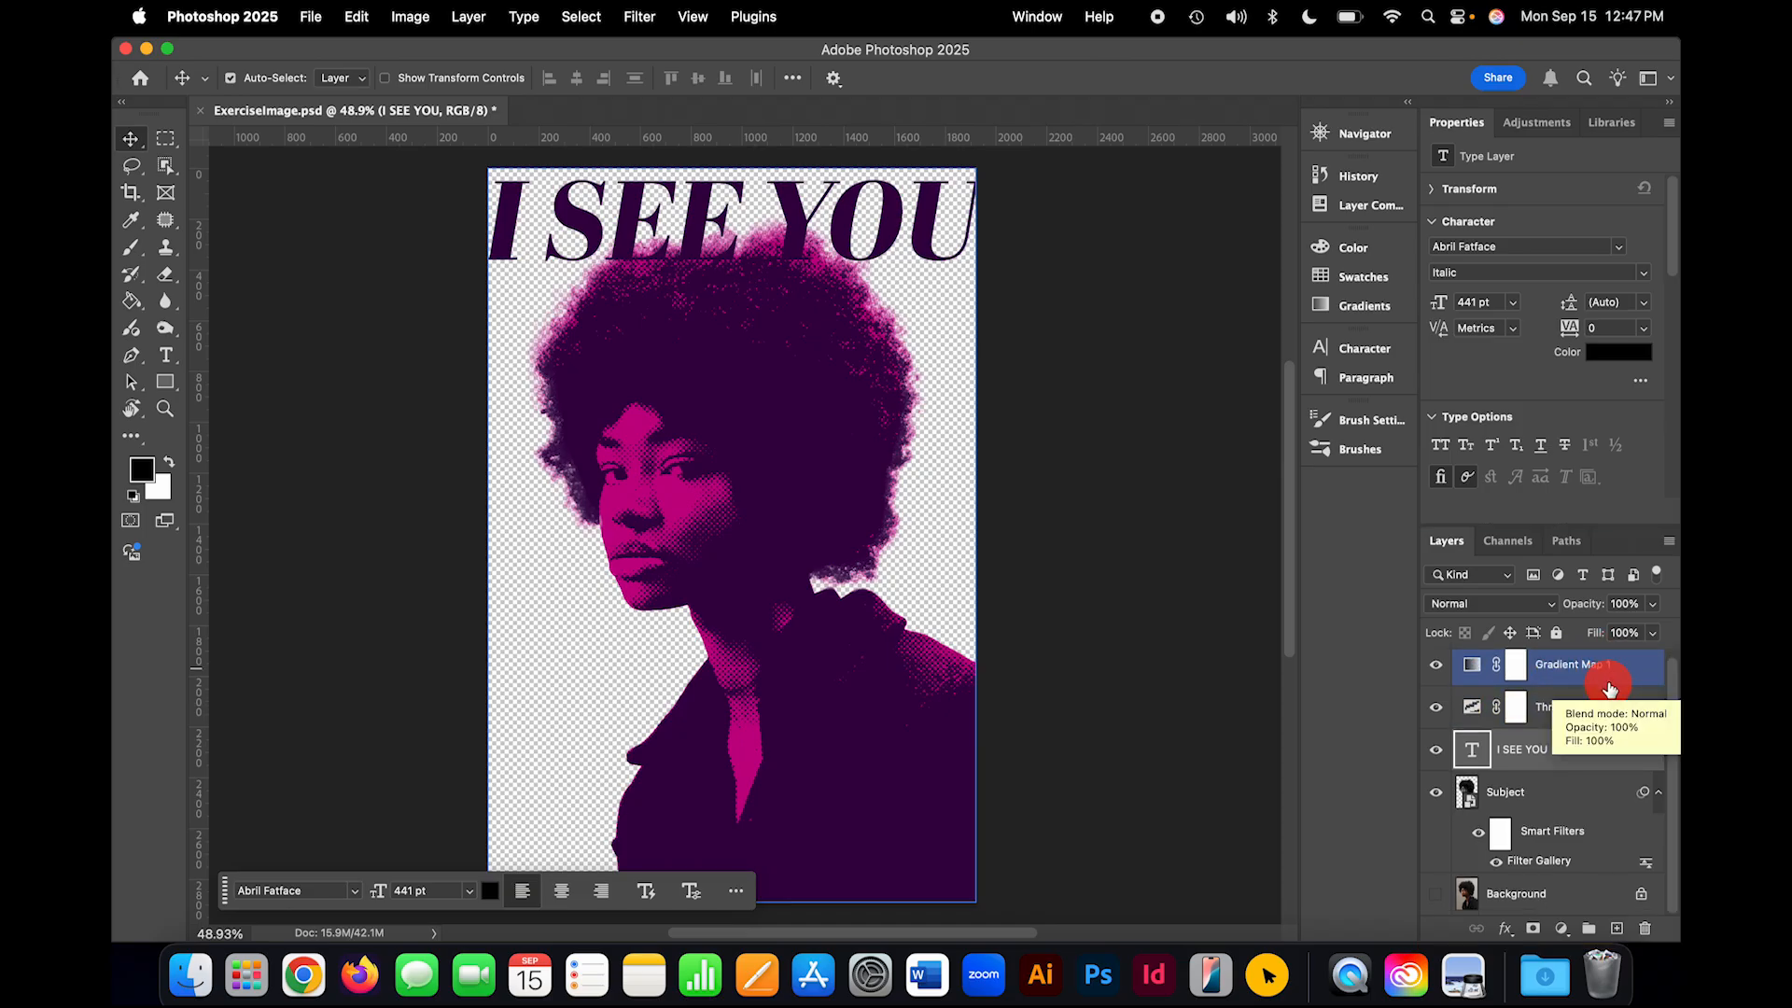
Step: Move the I SEE YOU text layer beneath the Subject layer and its smart filter so the hair overlaps the headline
click(1536, 787)
click(1558, 758)
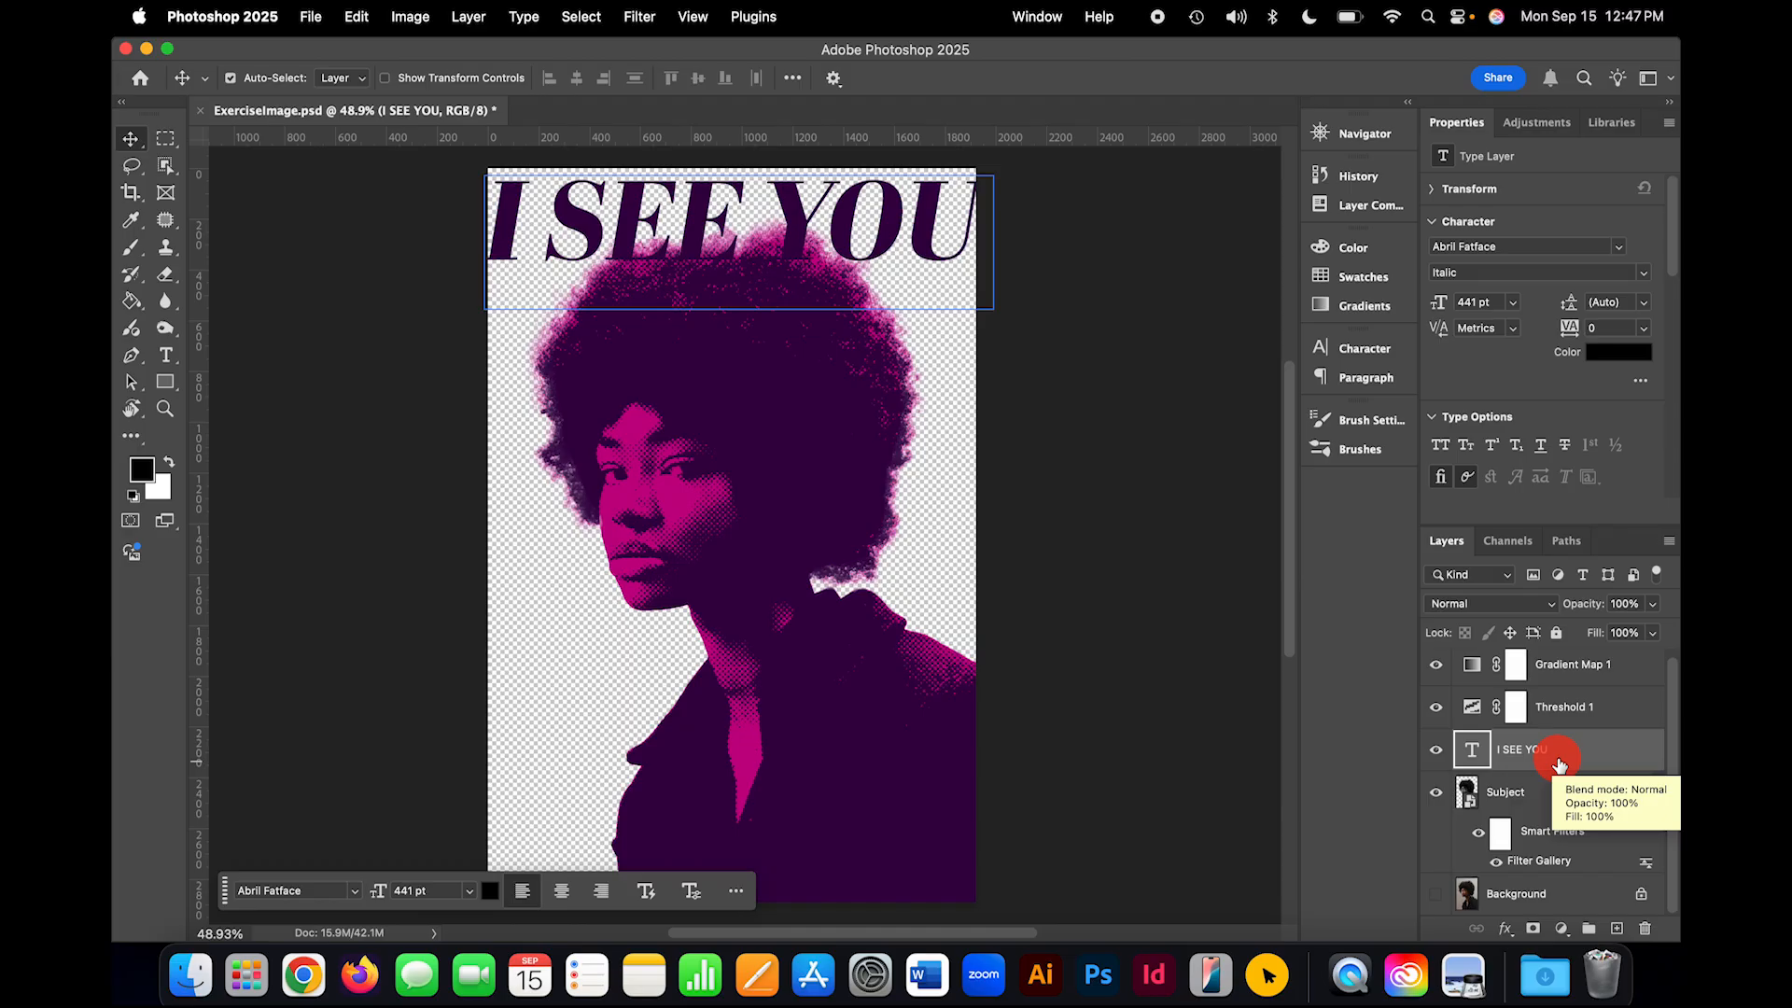
drag(1592, 751, 1575, 856)
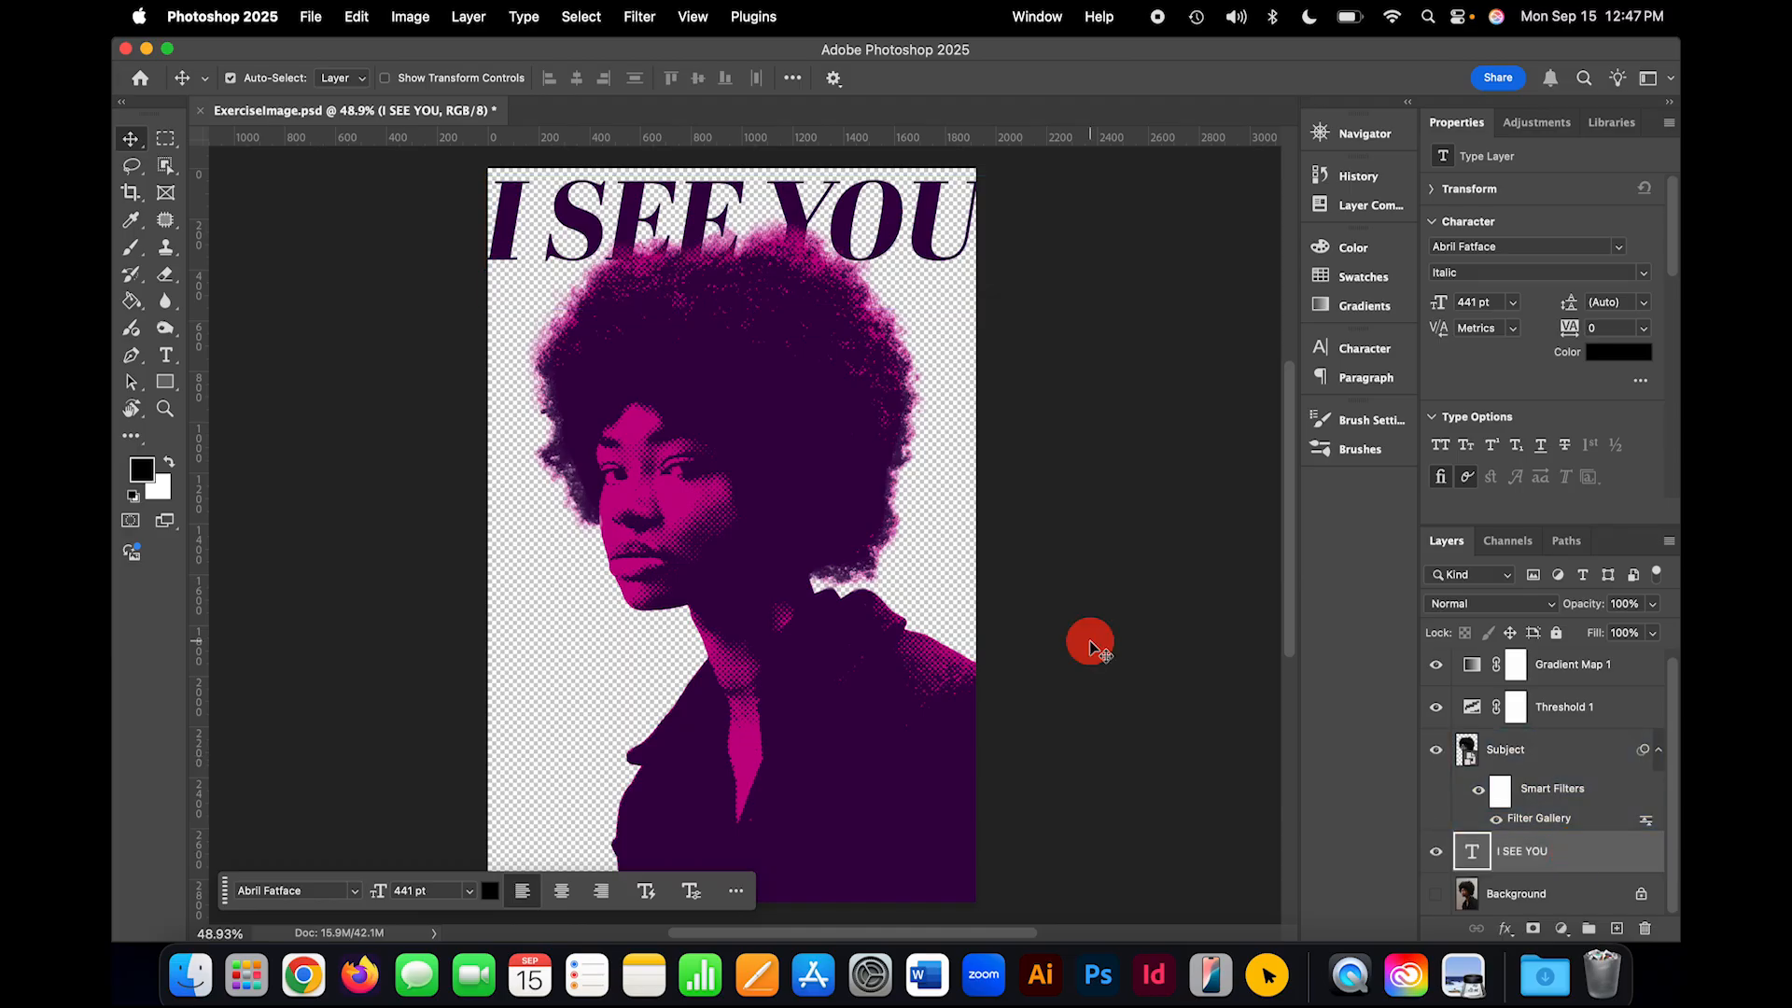
click(1504, 734)
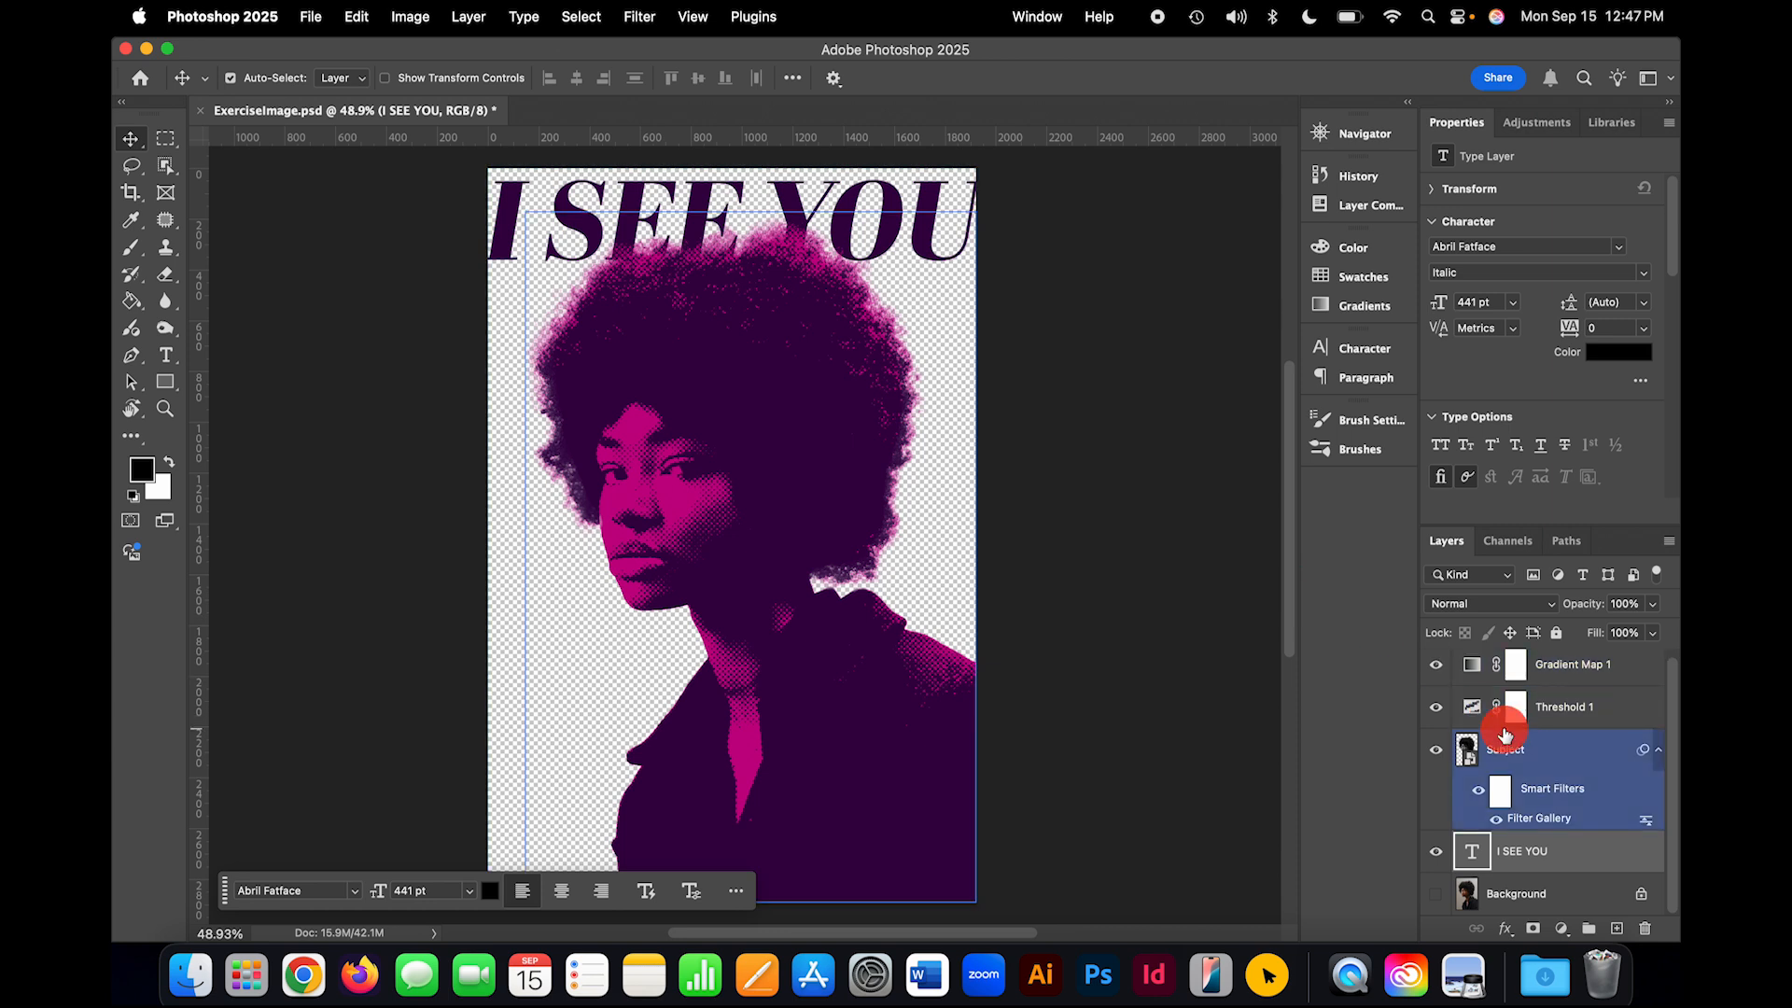
click(1248, 820)
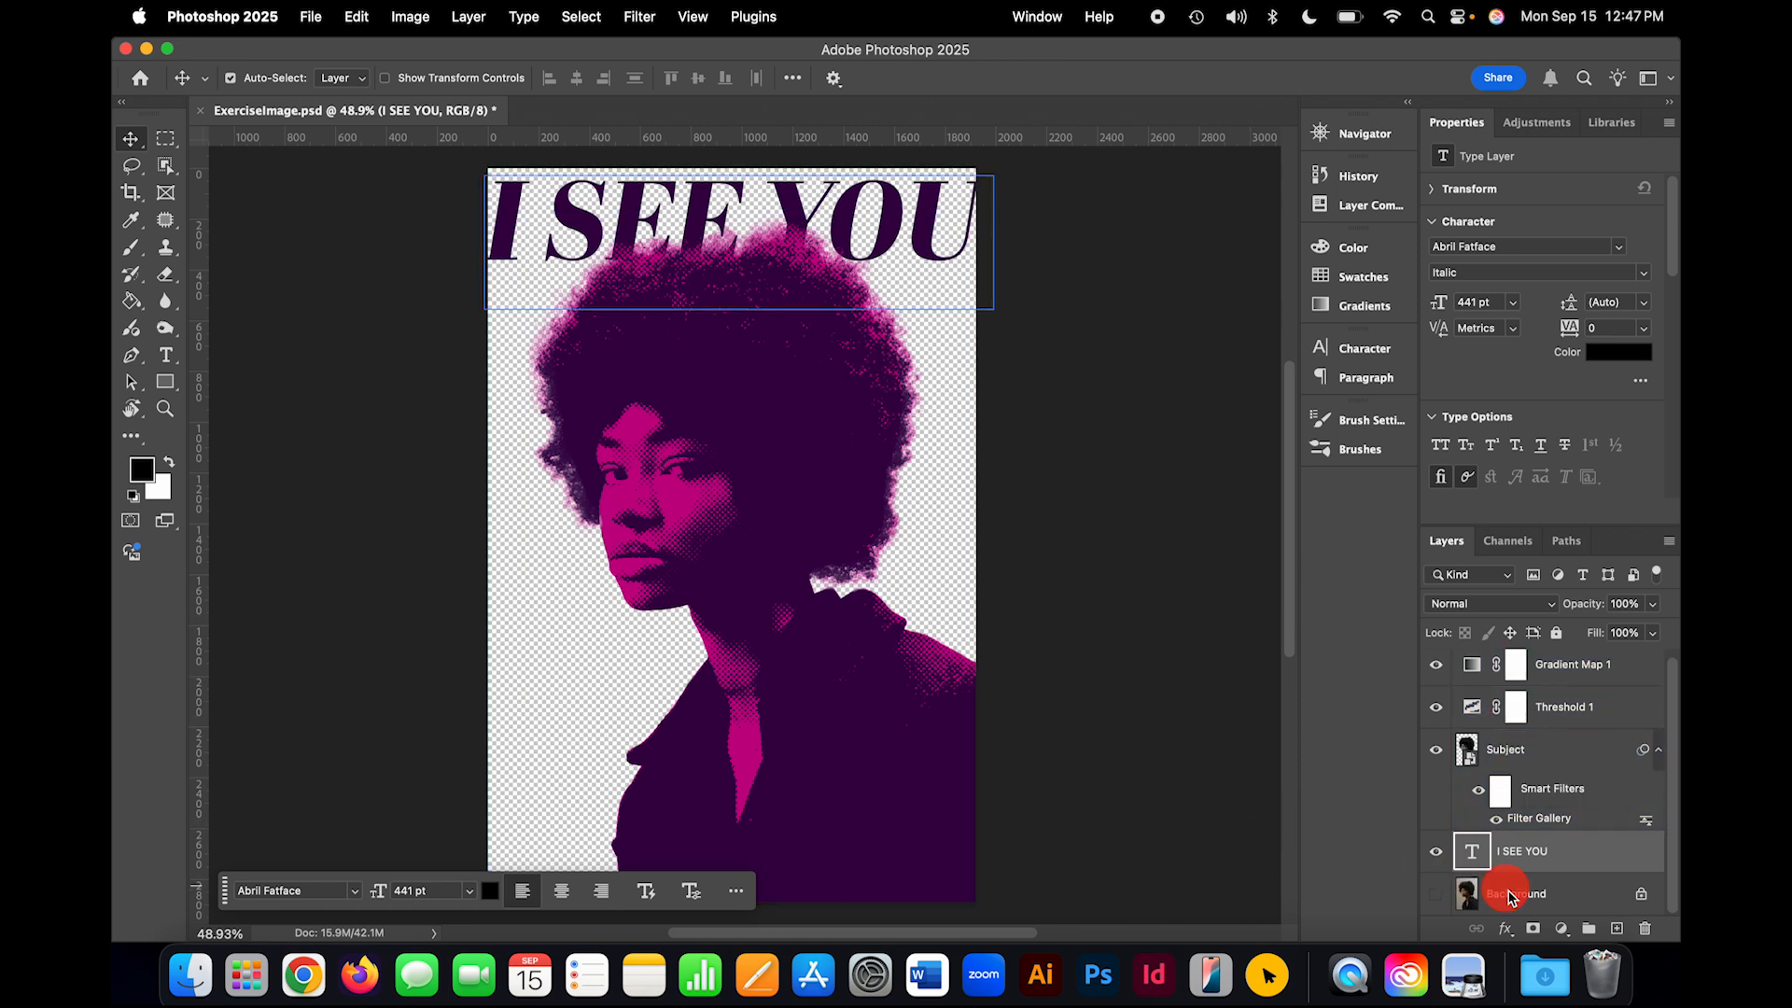
Step: Add a black (#000000) Solid Color fill layer directly above the I SEE YOU layer
click(1561, 930)
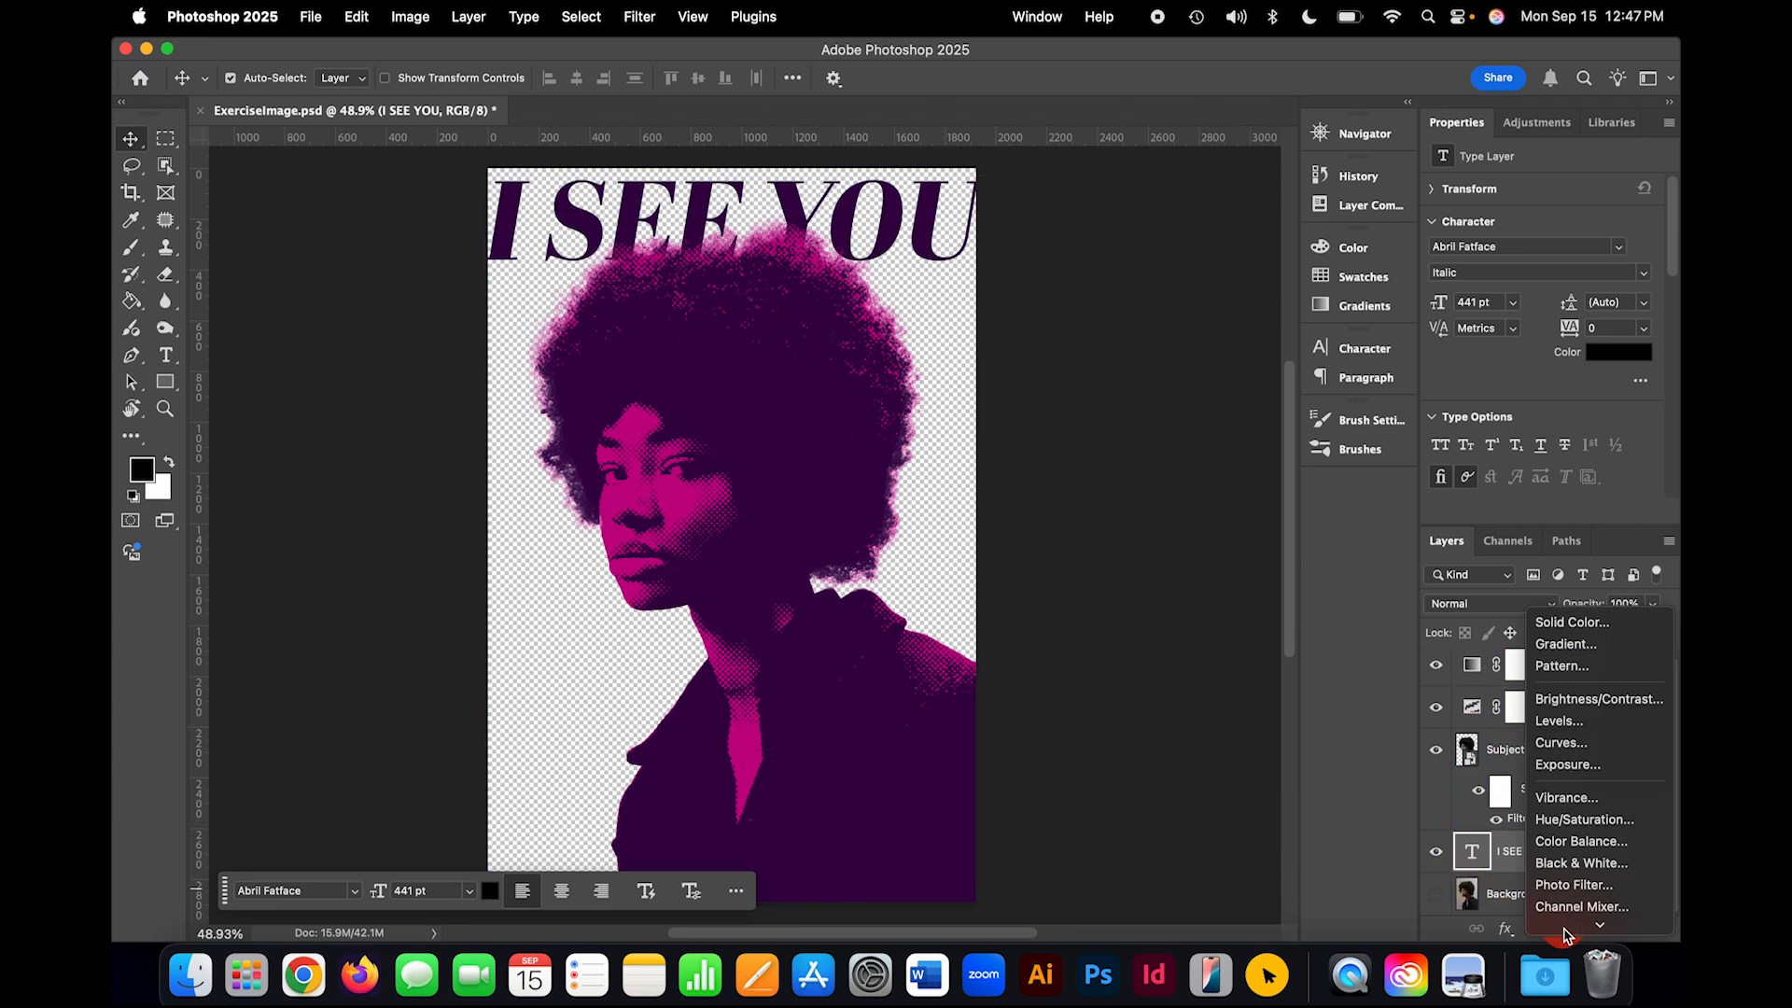
mouse_move(1568, 935)
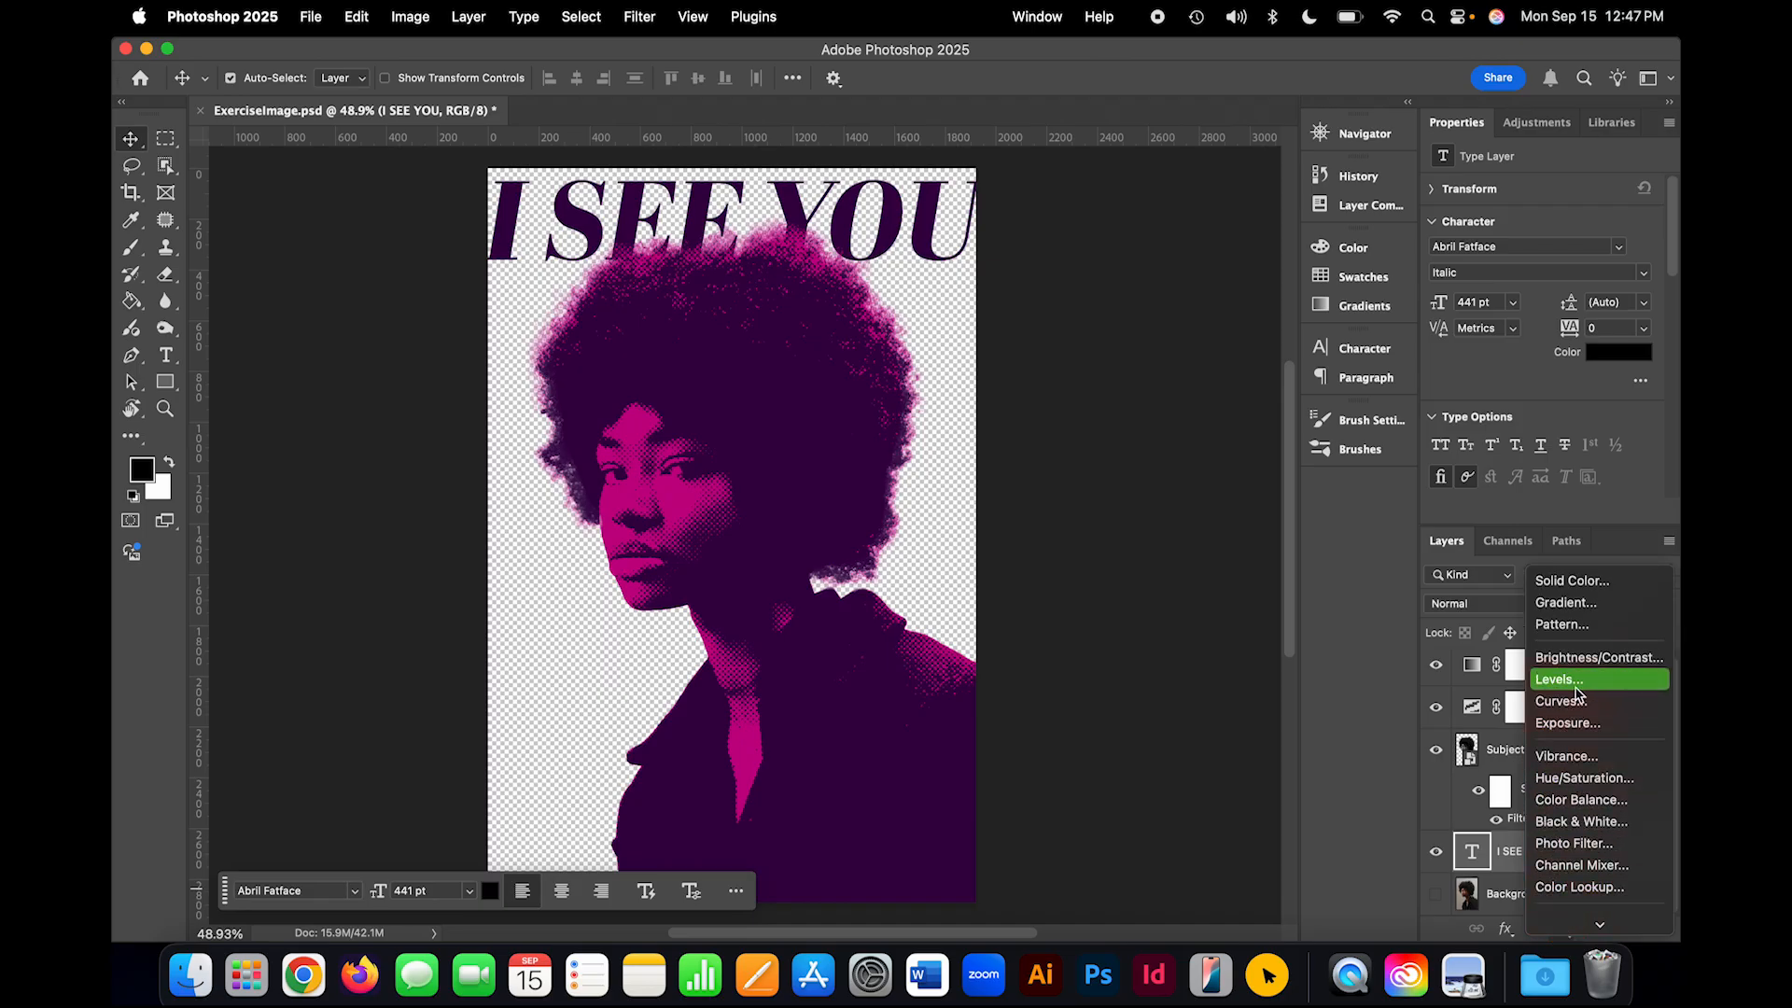
click(1572, 581)
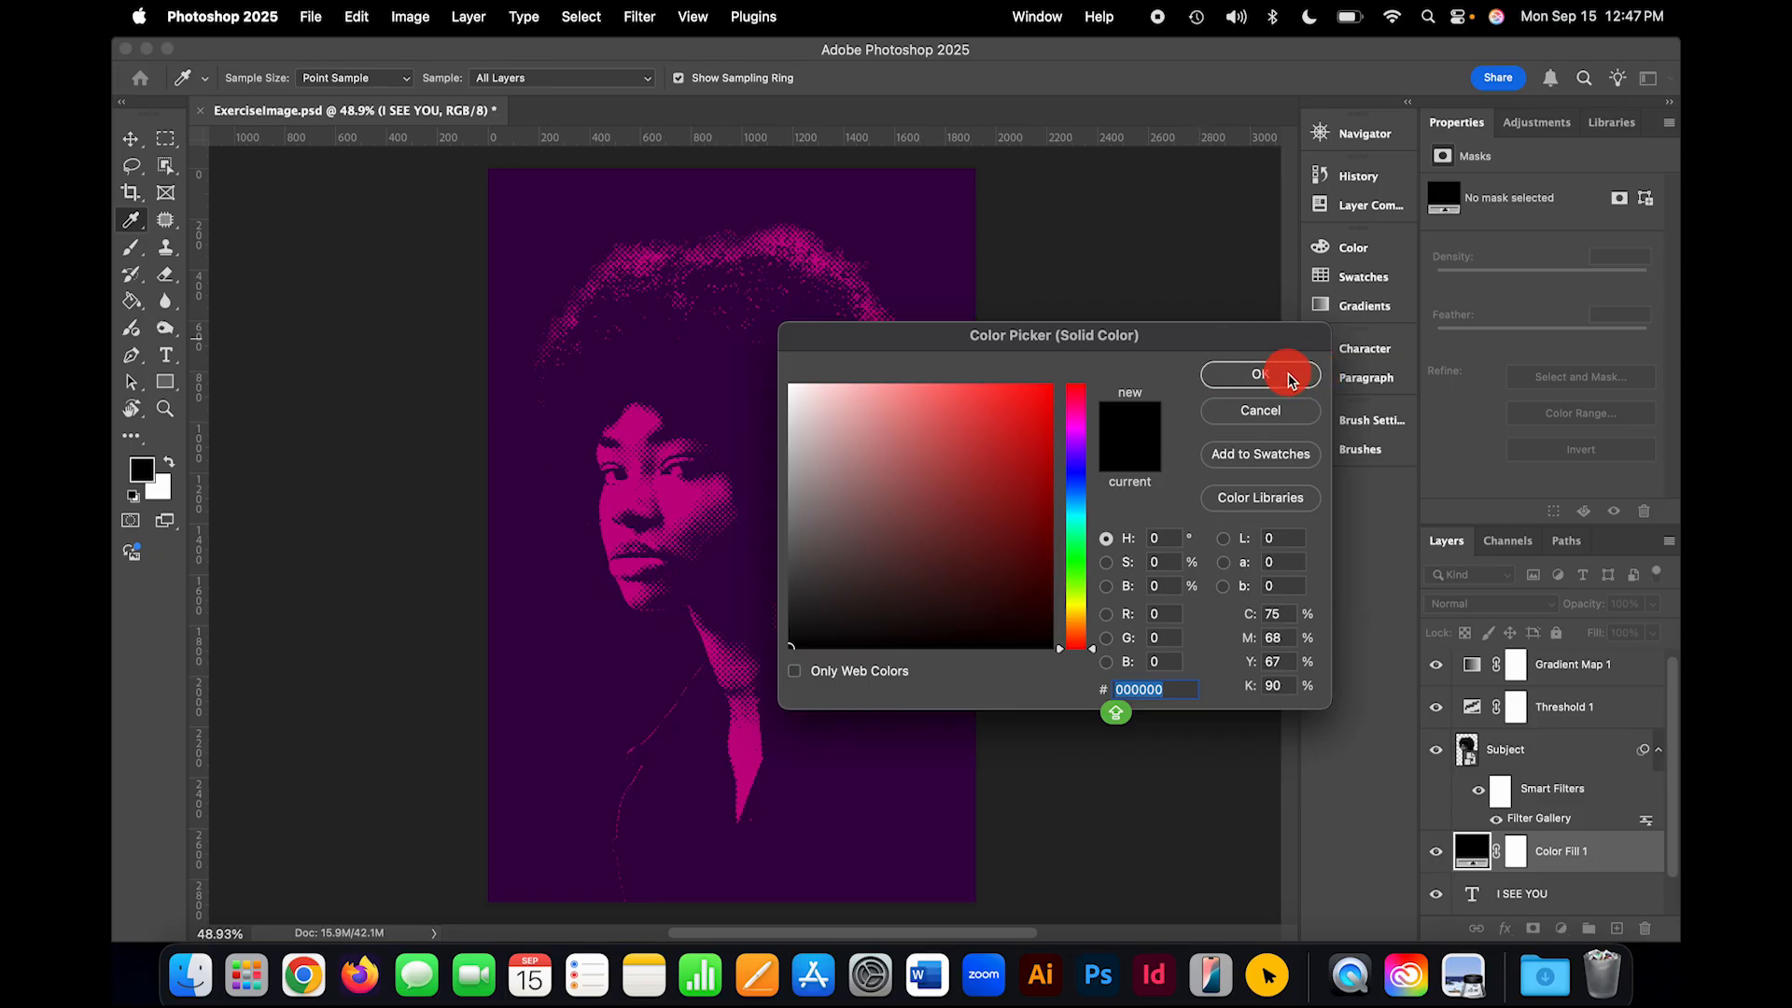
click(1289, 375)
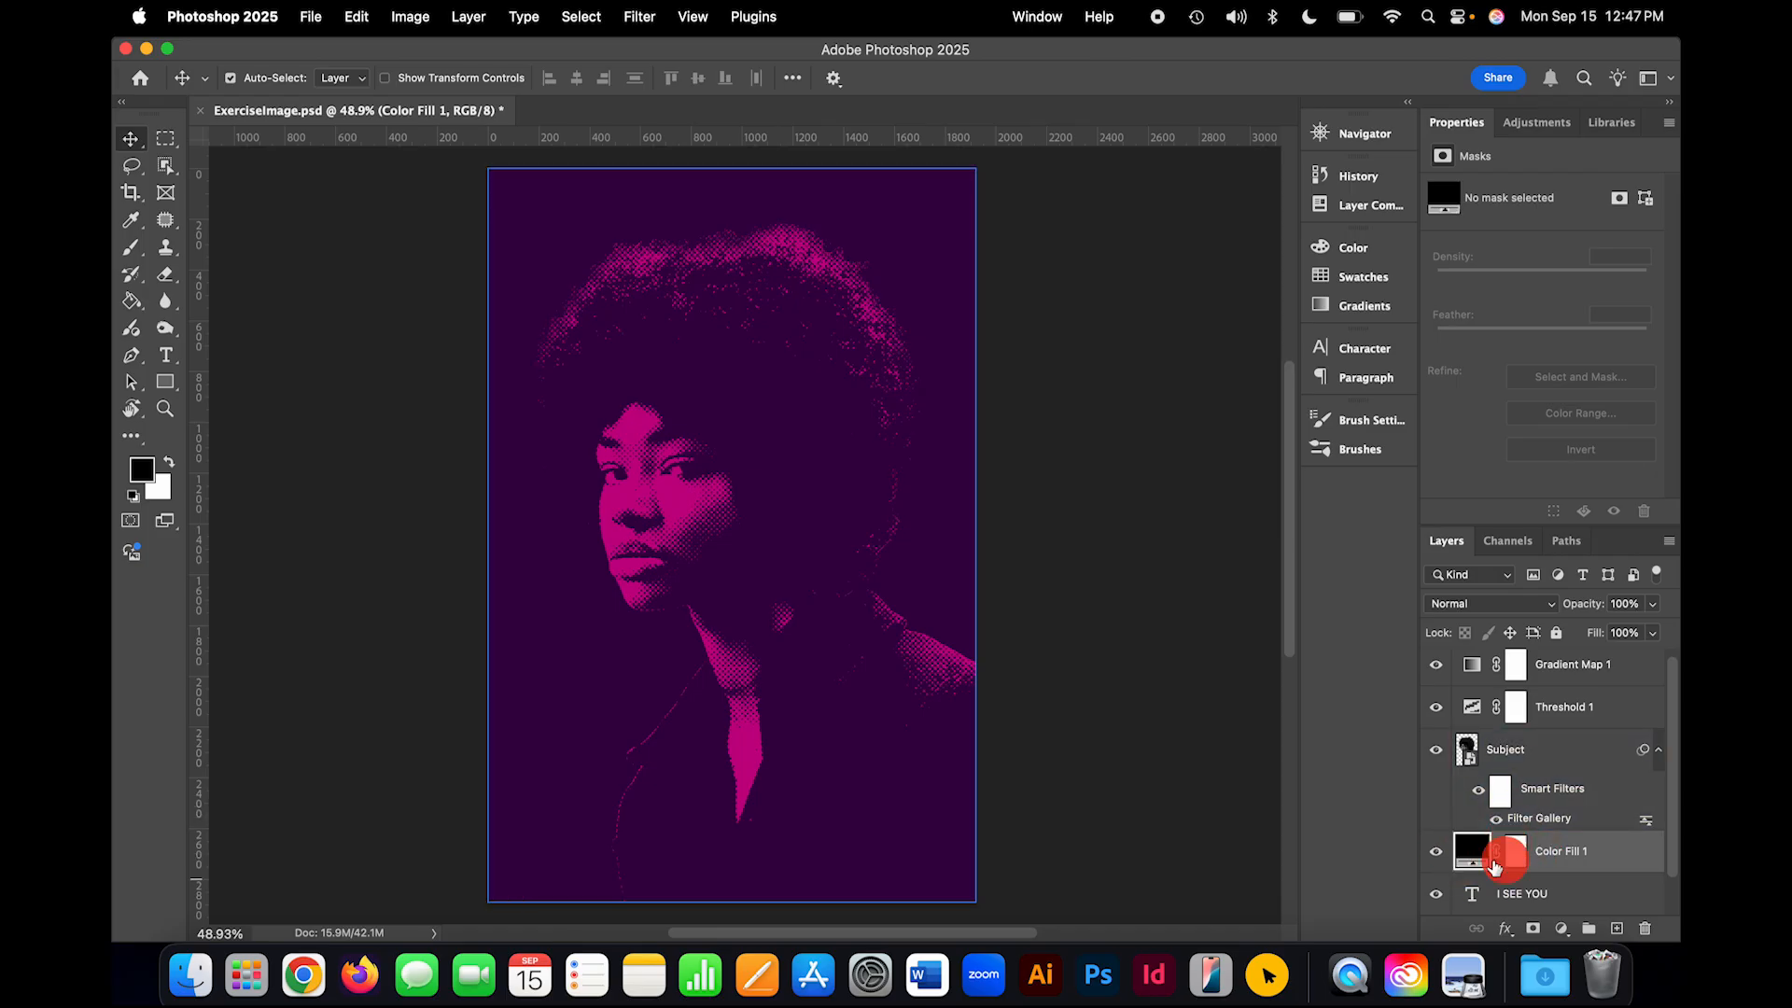
Step: Change the Color Fill 1 layer's color to a very dark reddish brown
click(1537, 789)
click(1532, 679)
click(1531, 793)
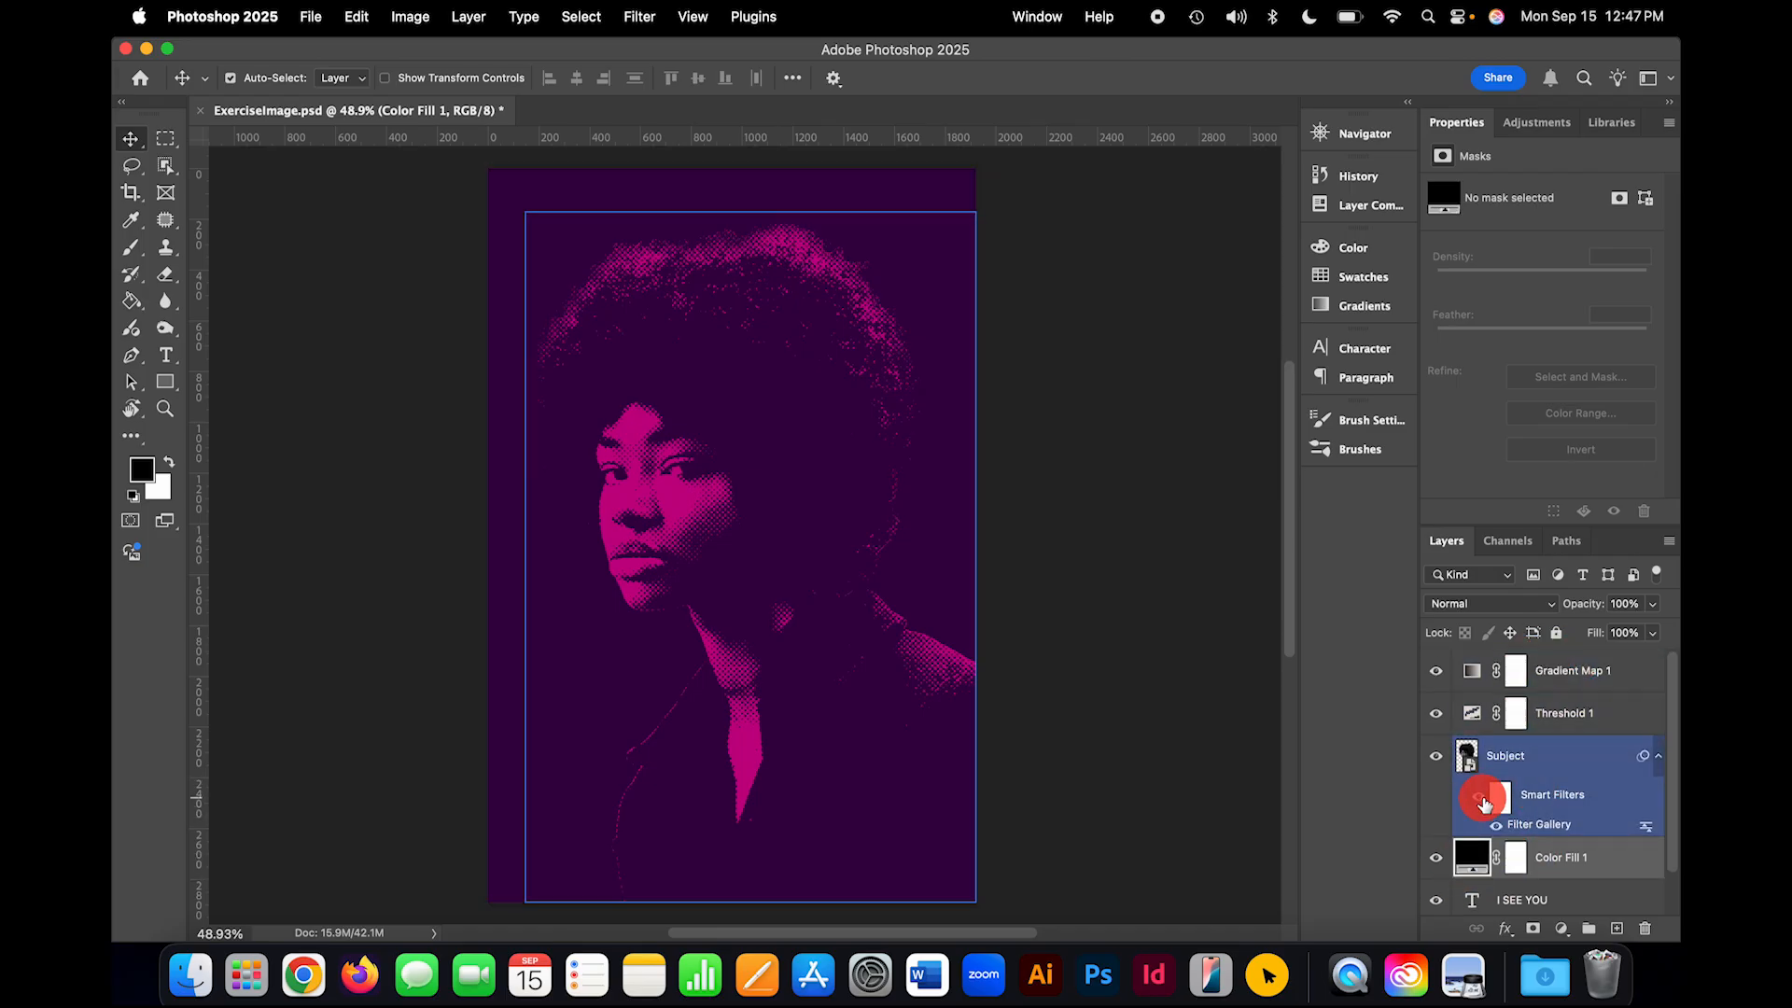
click(1472, 863)
click(1532, 732)
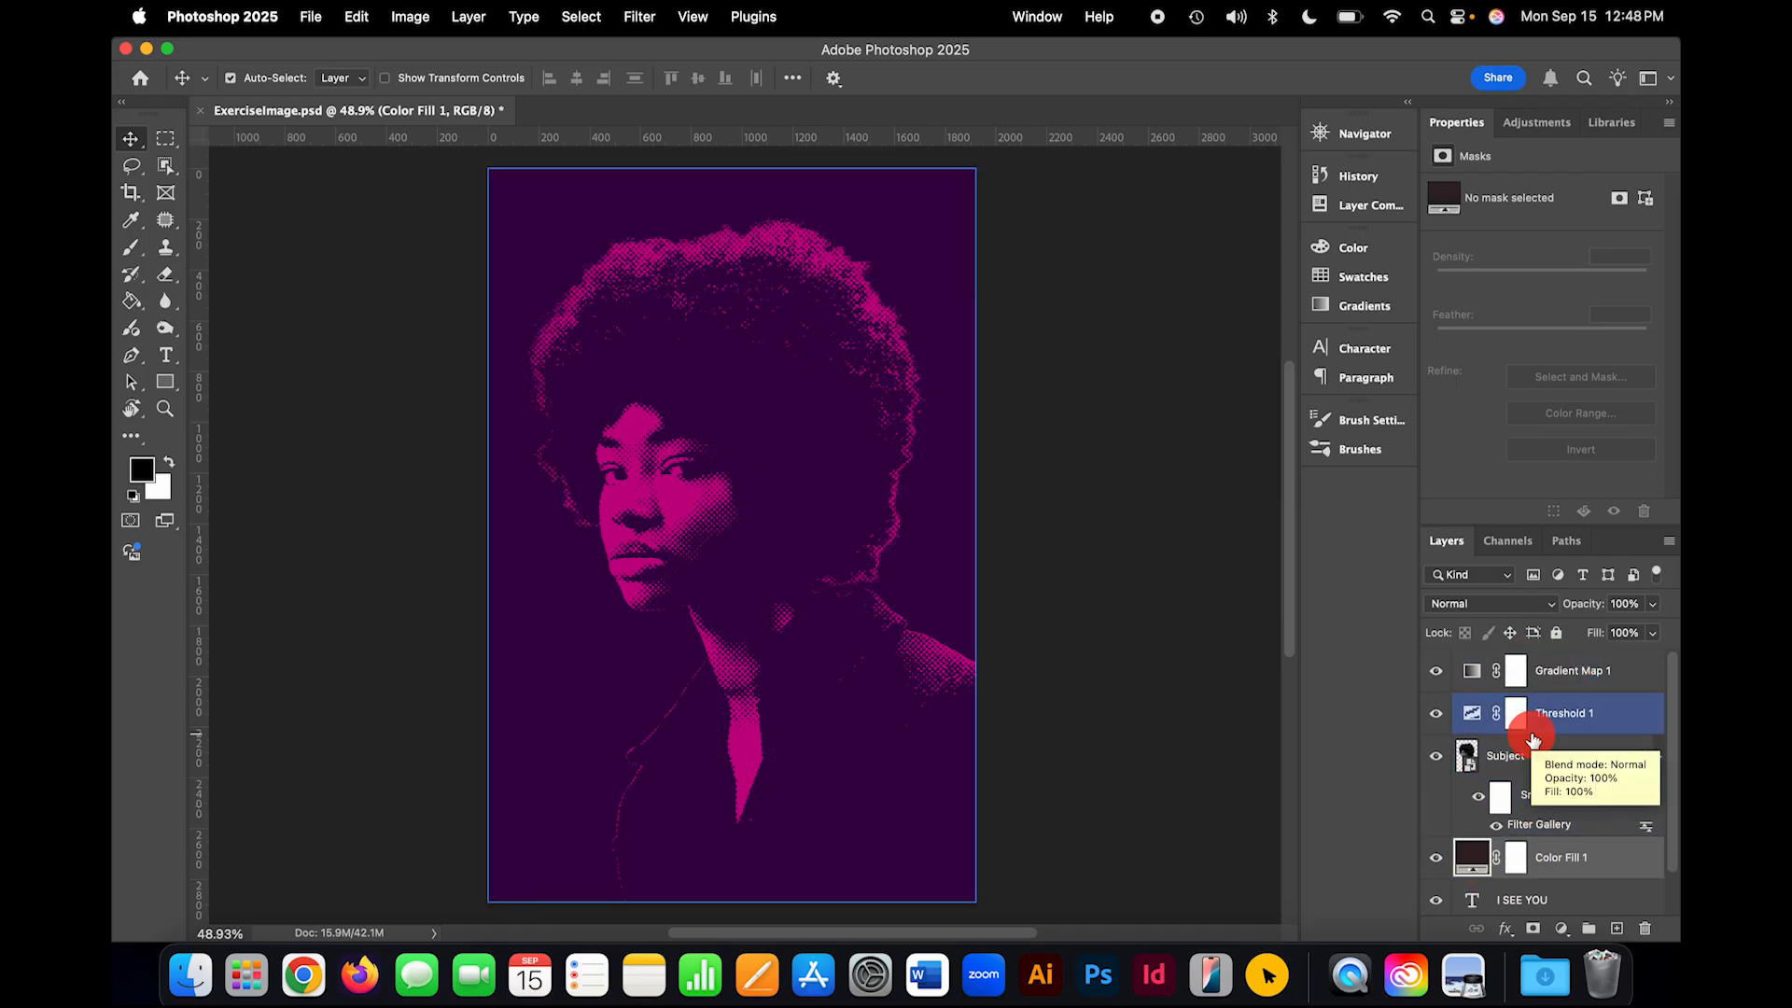
Step: Clip the Threshold 1 adjustment to the Subject layer so it affects only that layer
click(1576, 676)
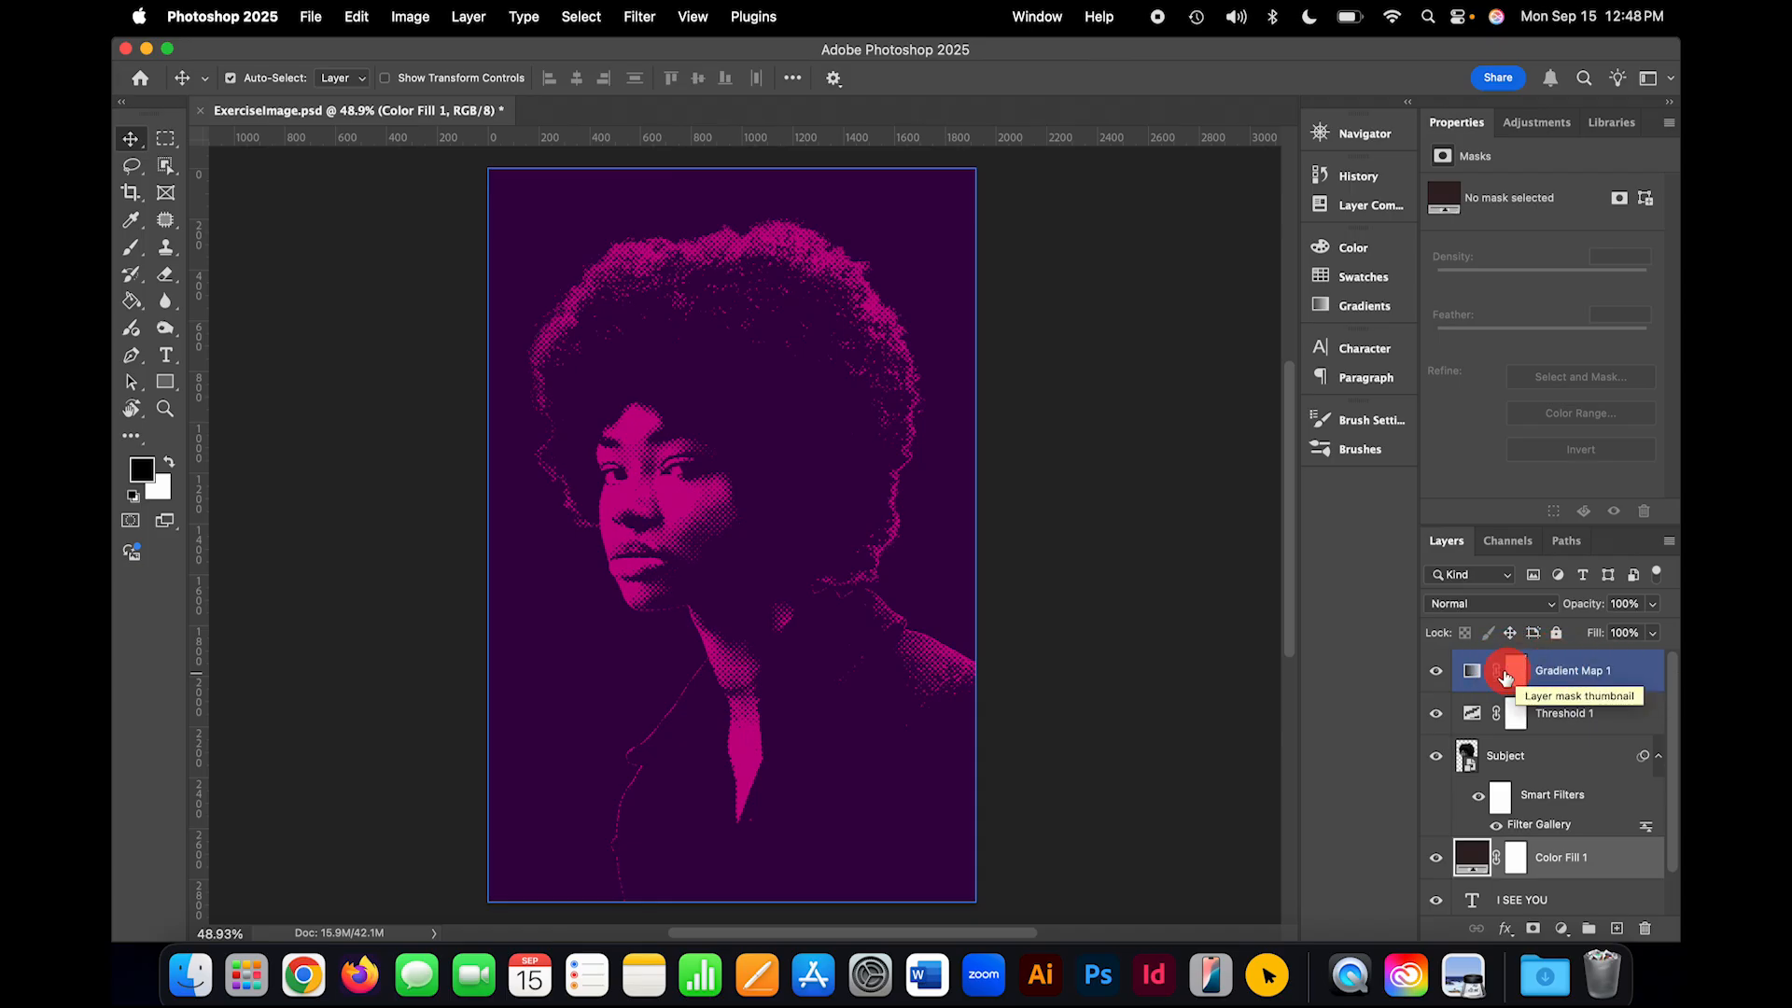
click(1571, 702)
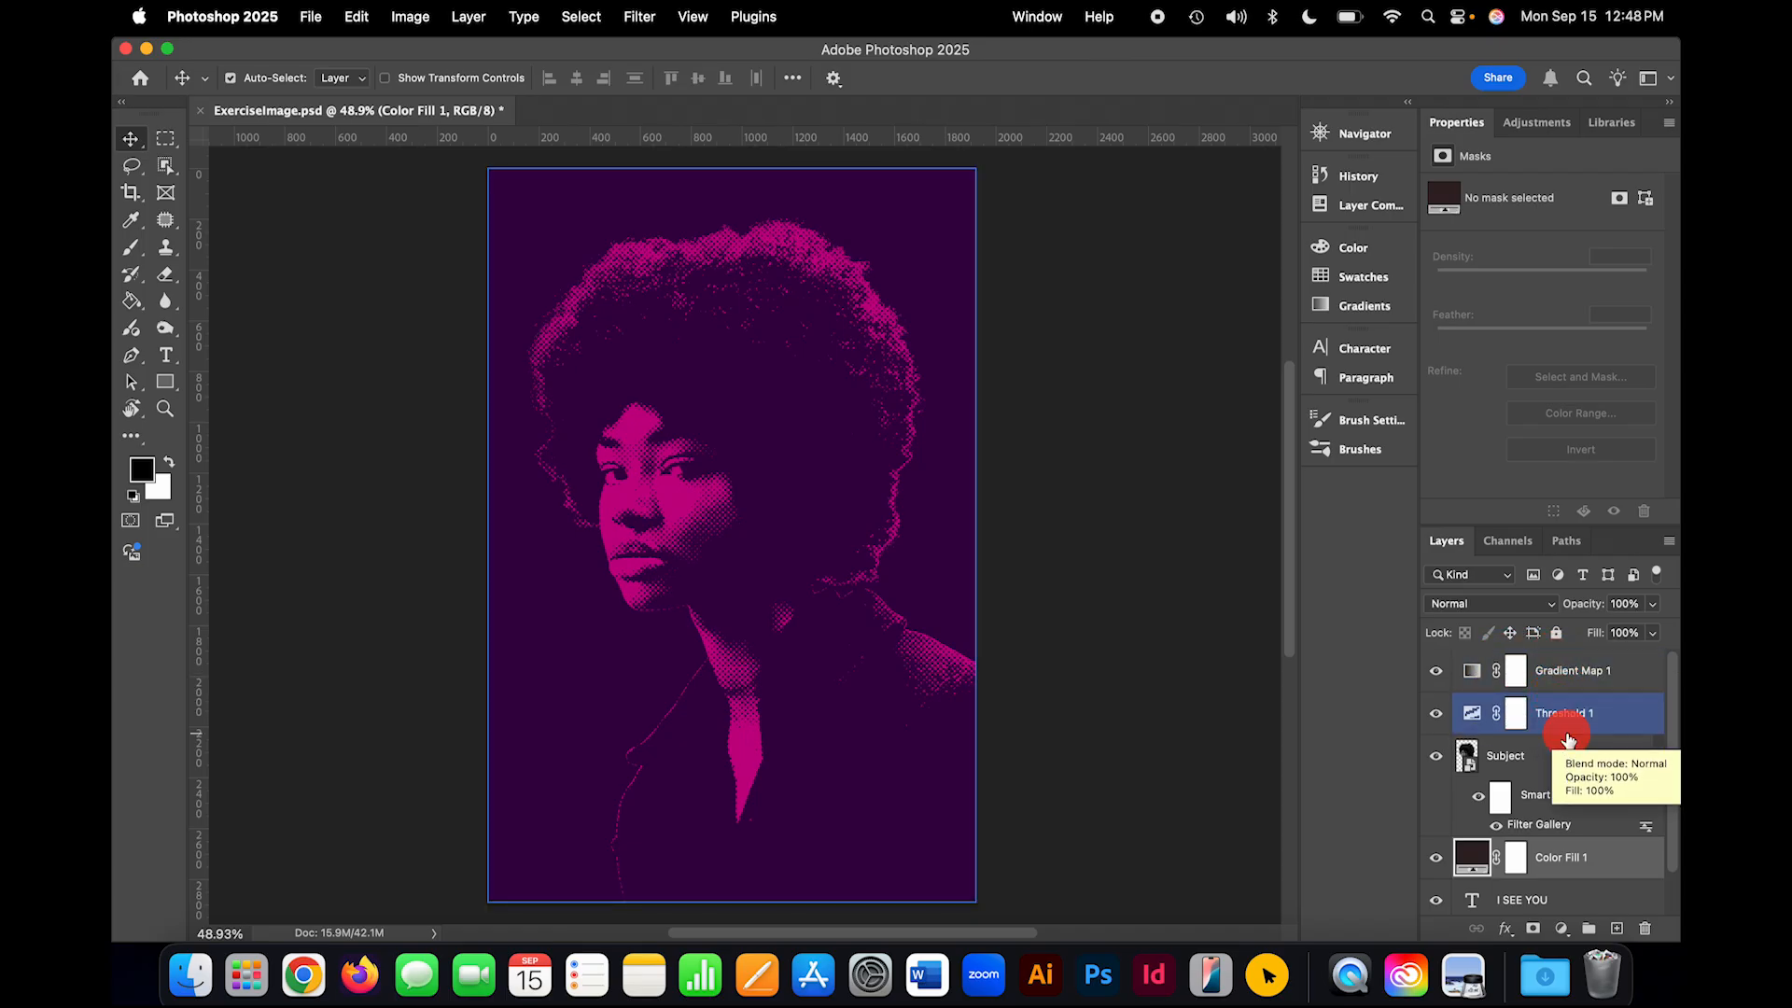
scroll(1572, 737, down, 1)
click(1568, 696)
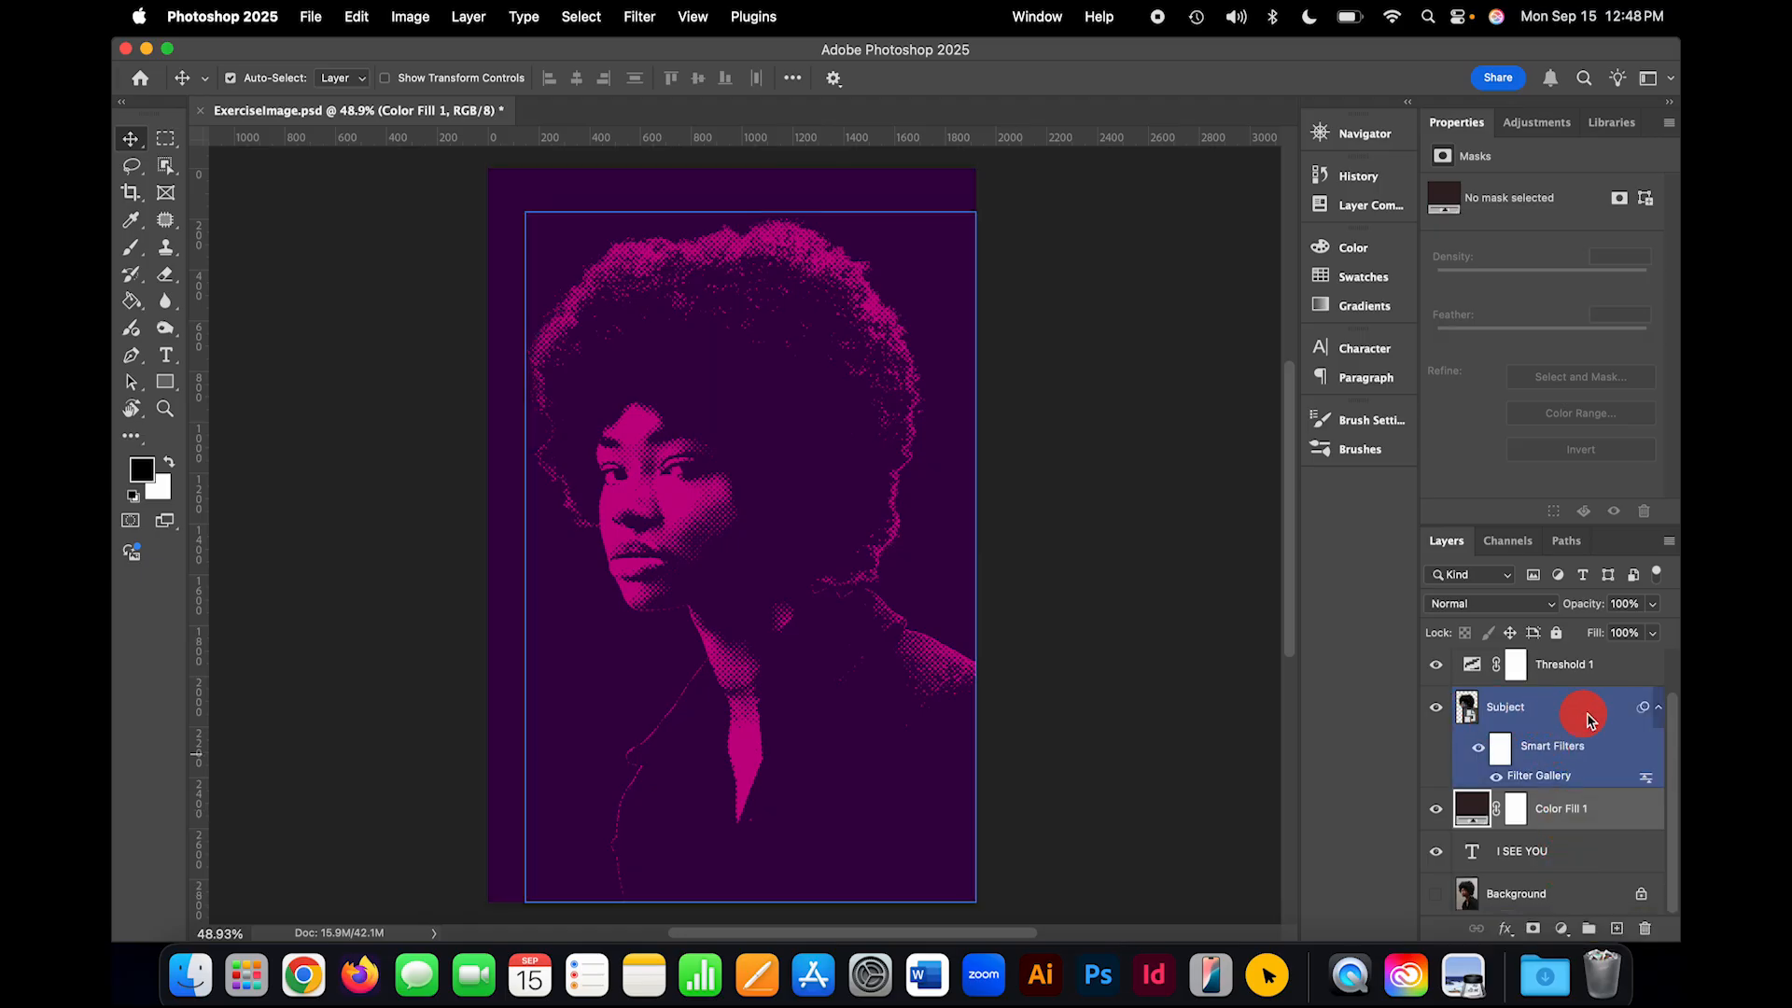
click(1621, 680)
click(1622, 678)
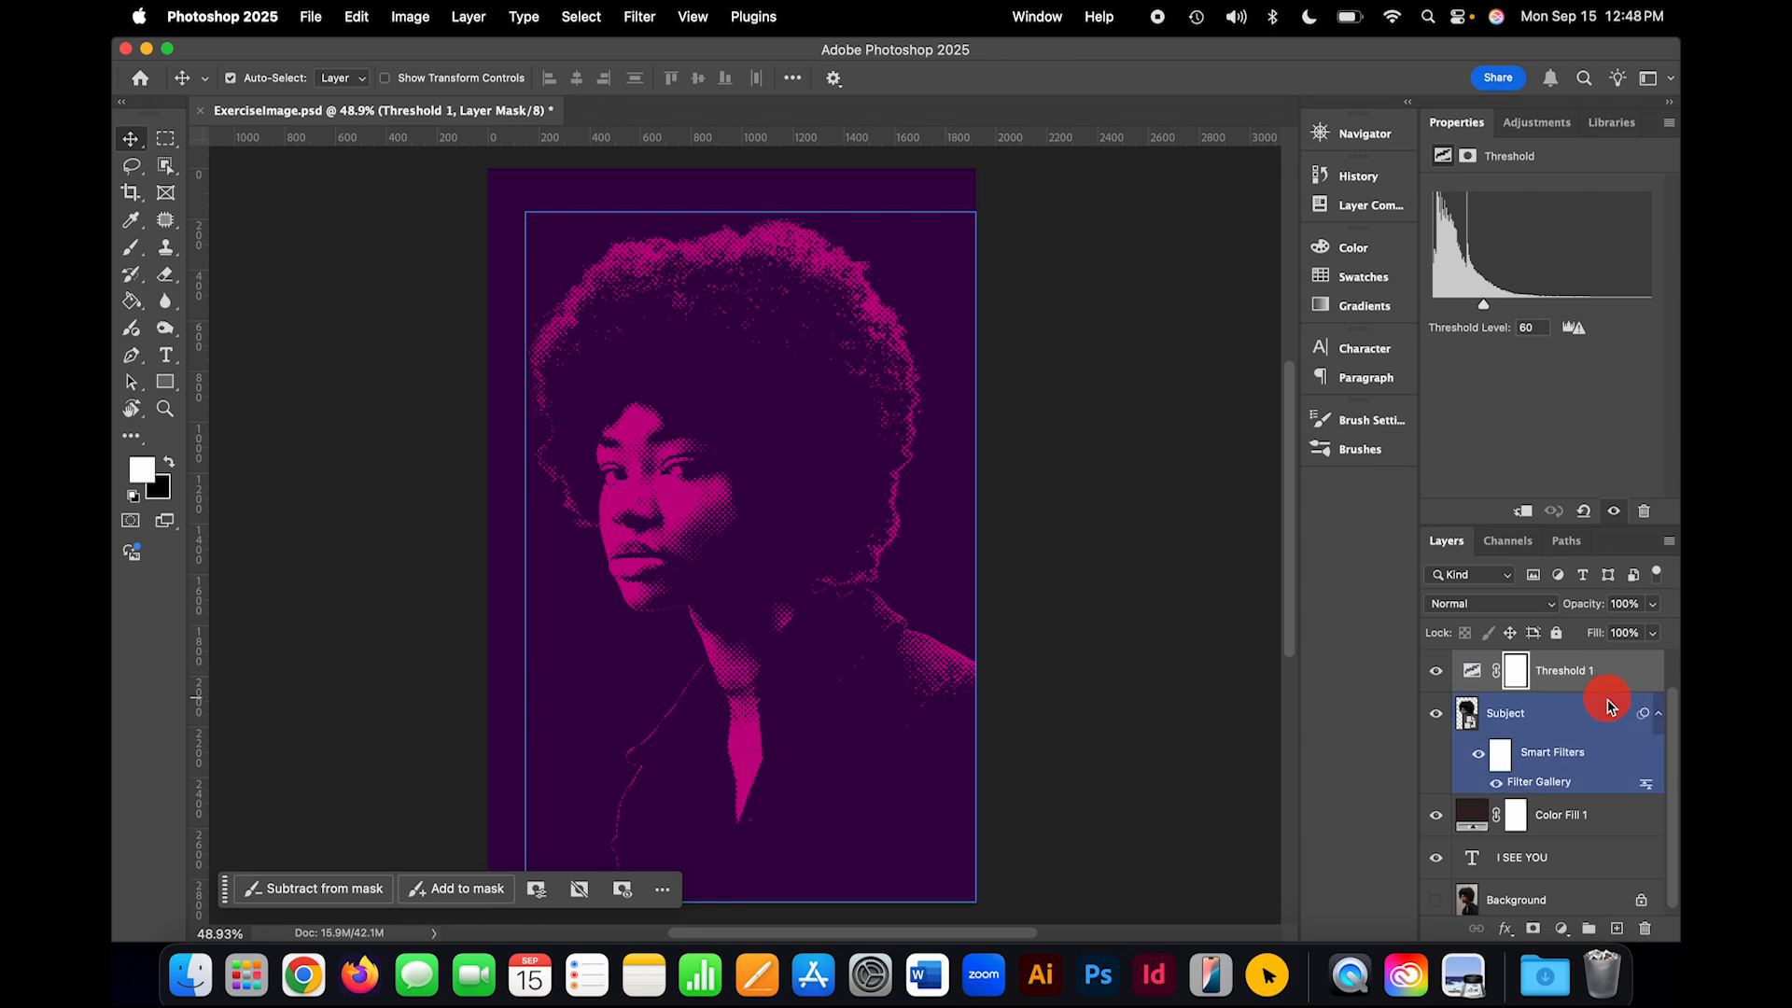
scroll(1608, 702, up, 1)
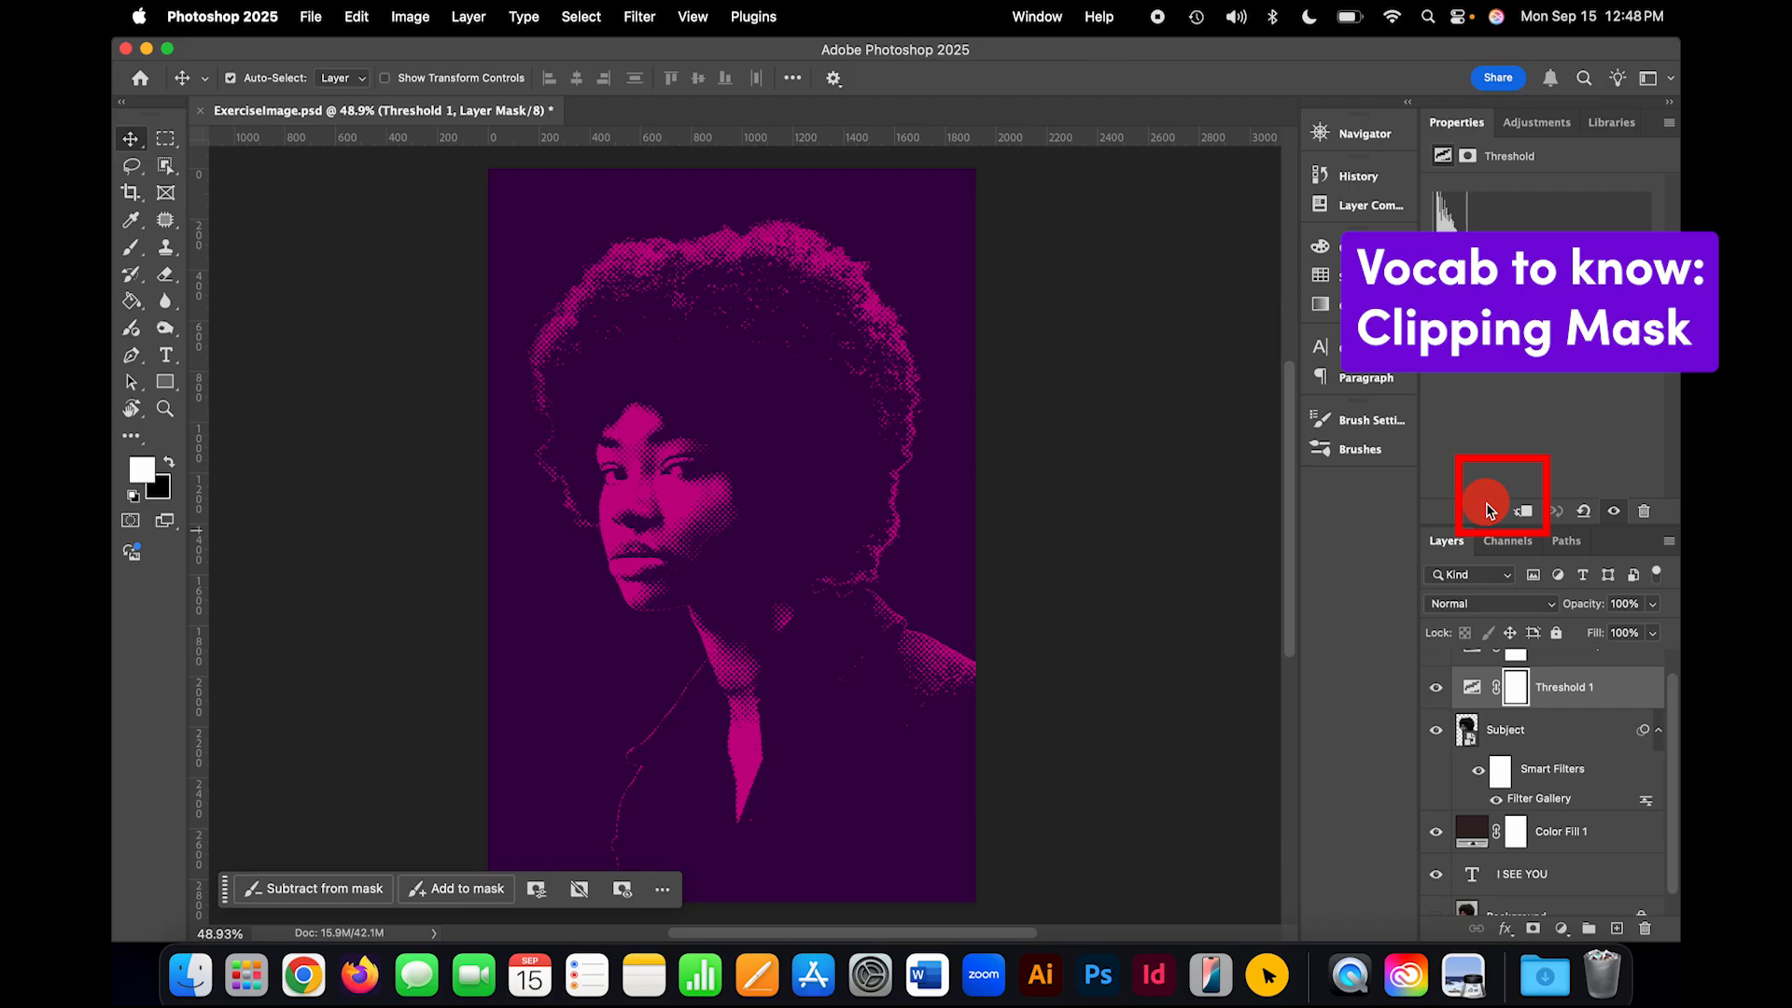
click(1524, 513)
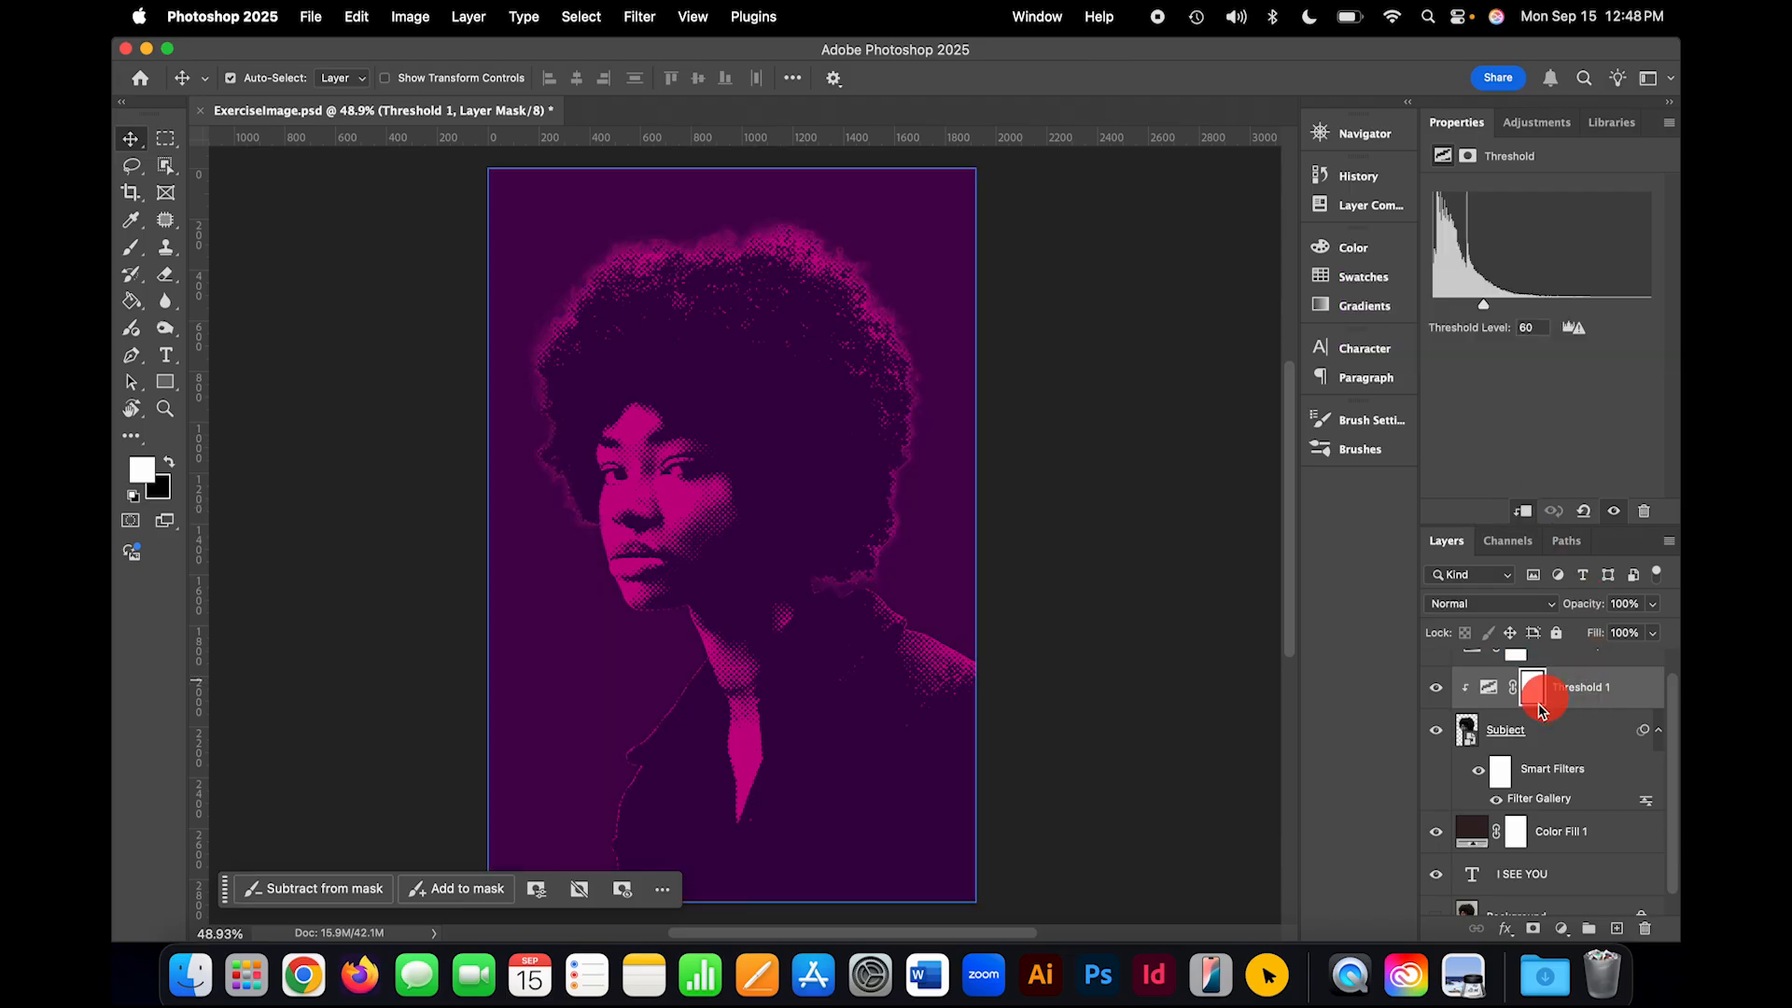
Step: Clip the Gradient Map 1 adjustment to the Subject layer along with Threshold 1
click(1551, 740)
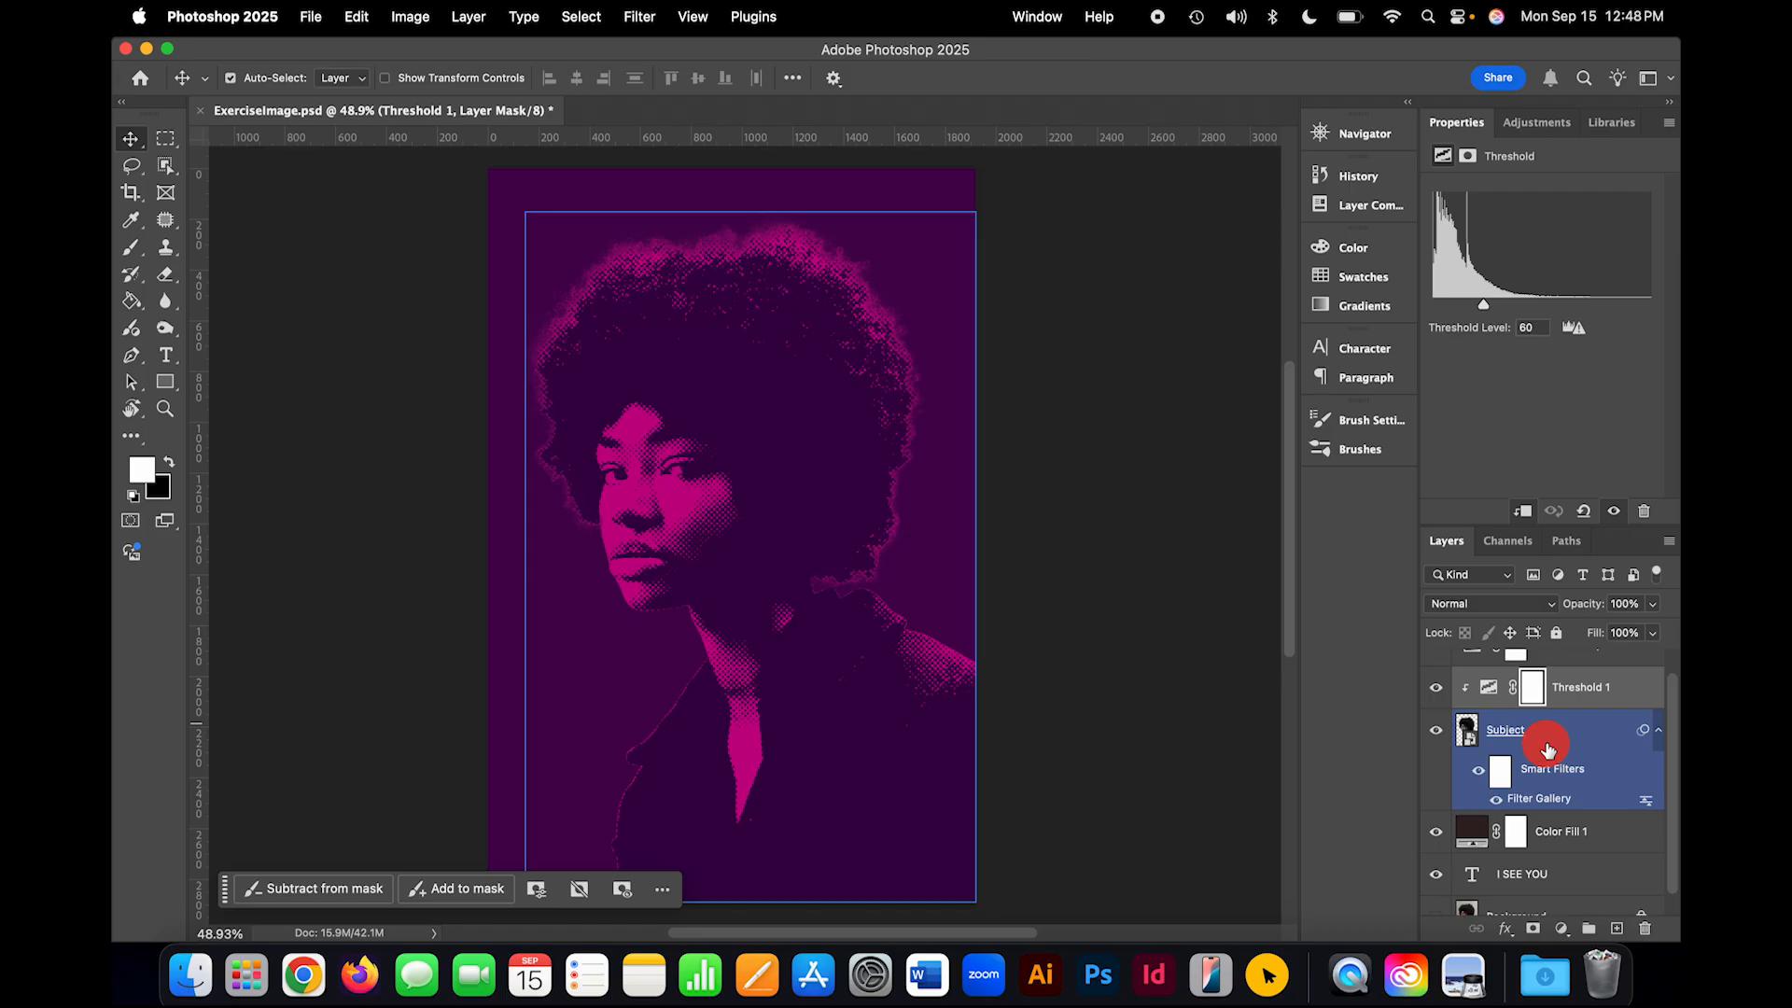
scroll(1548, 750, up, 1)
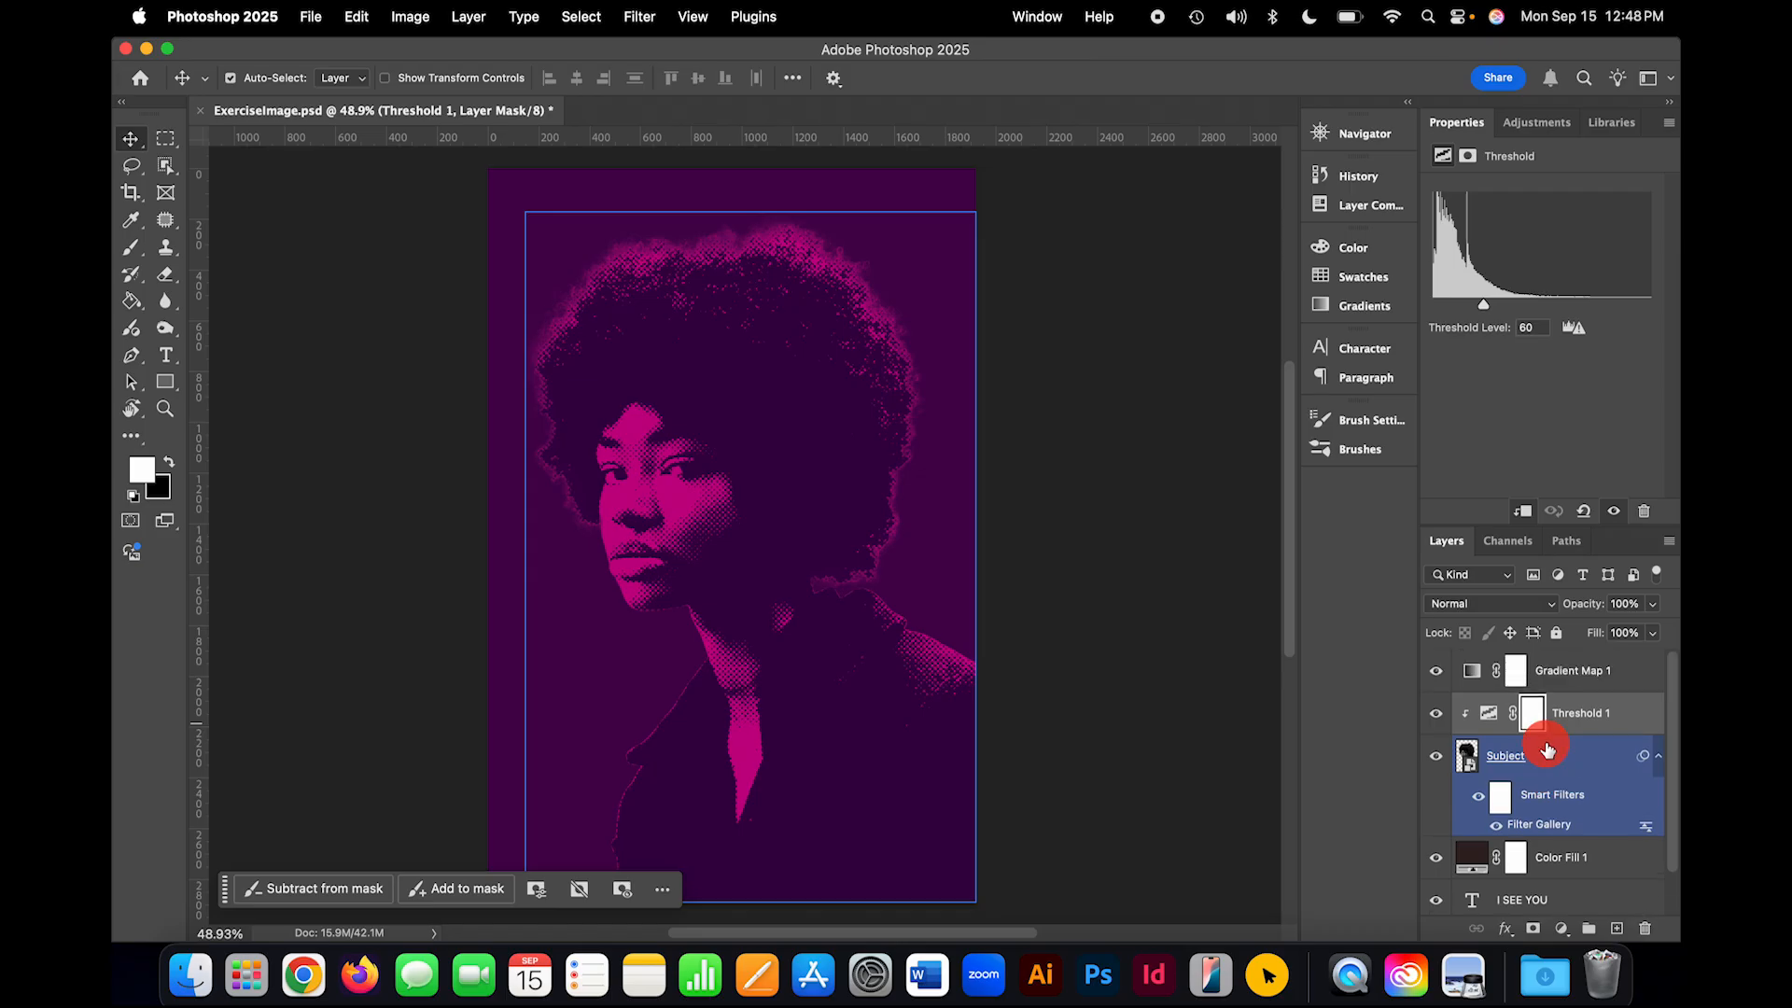
click(1639, 682)
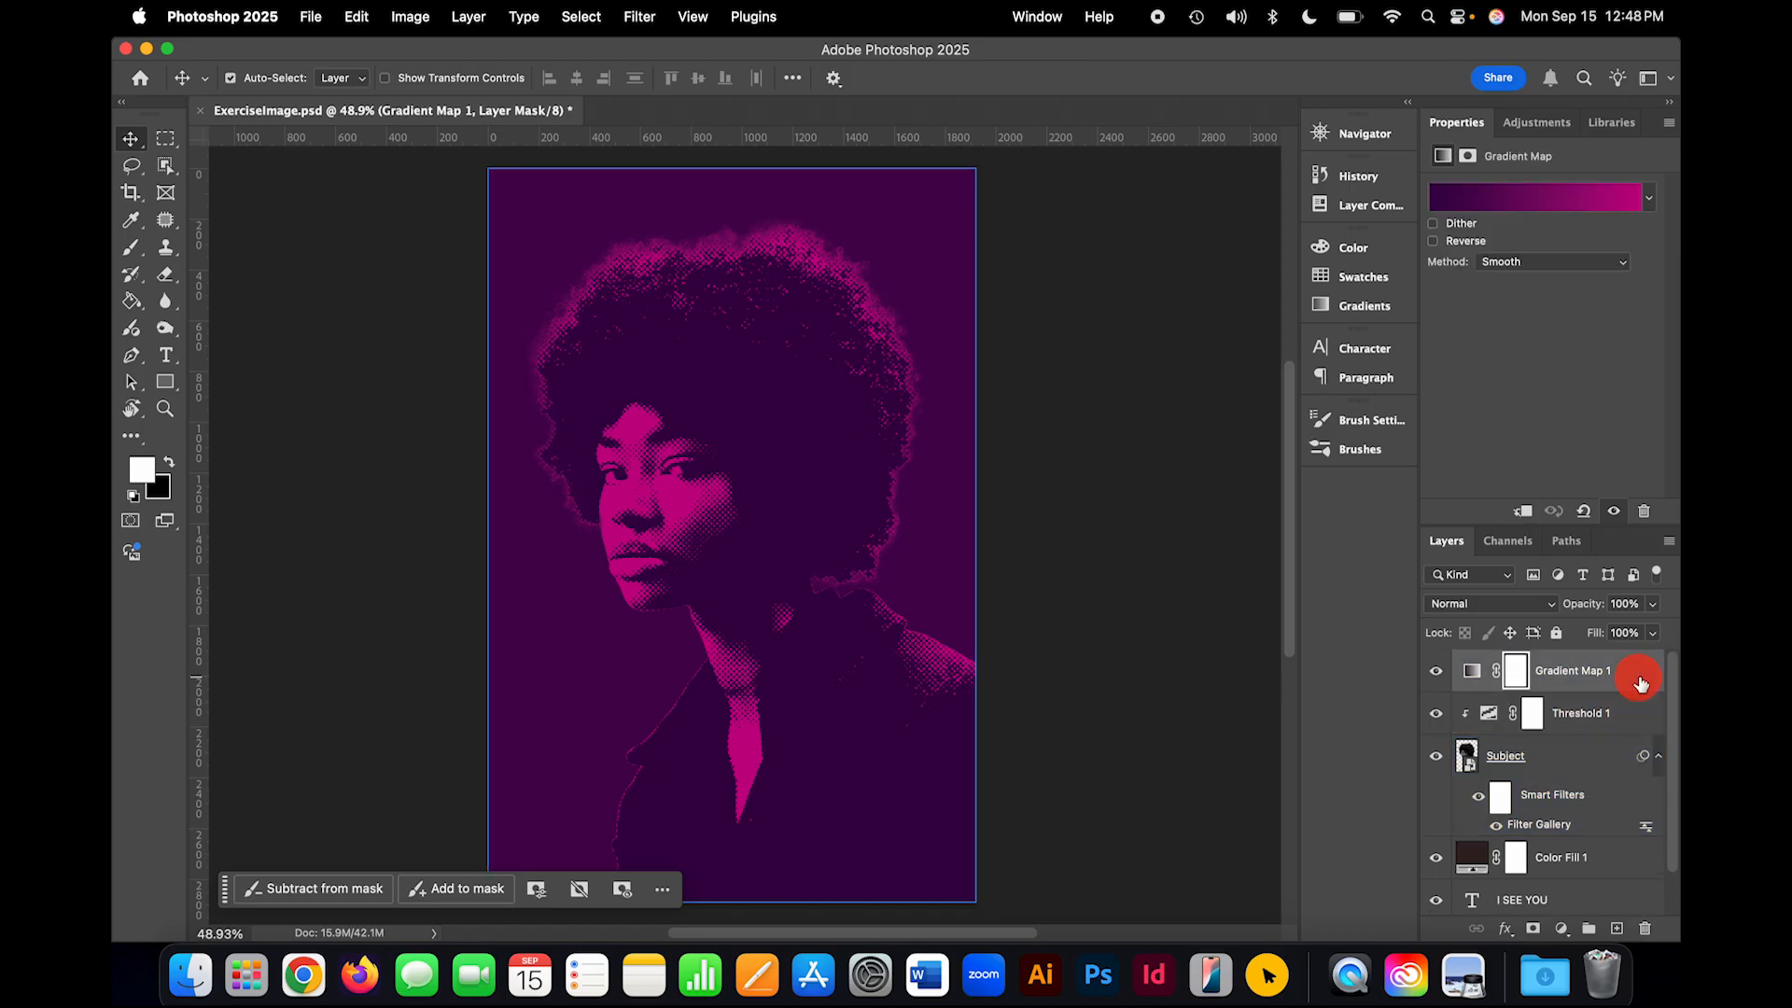
click(1523, 513)
click(1642, 715)
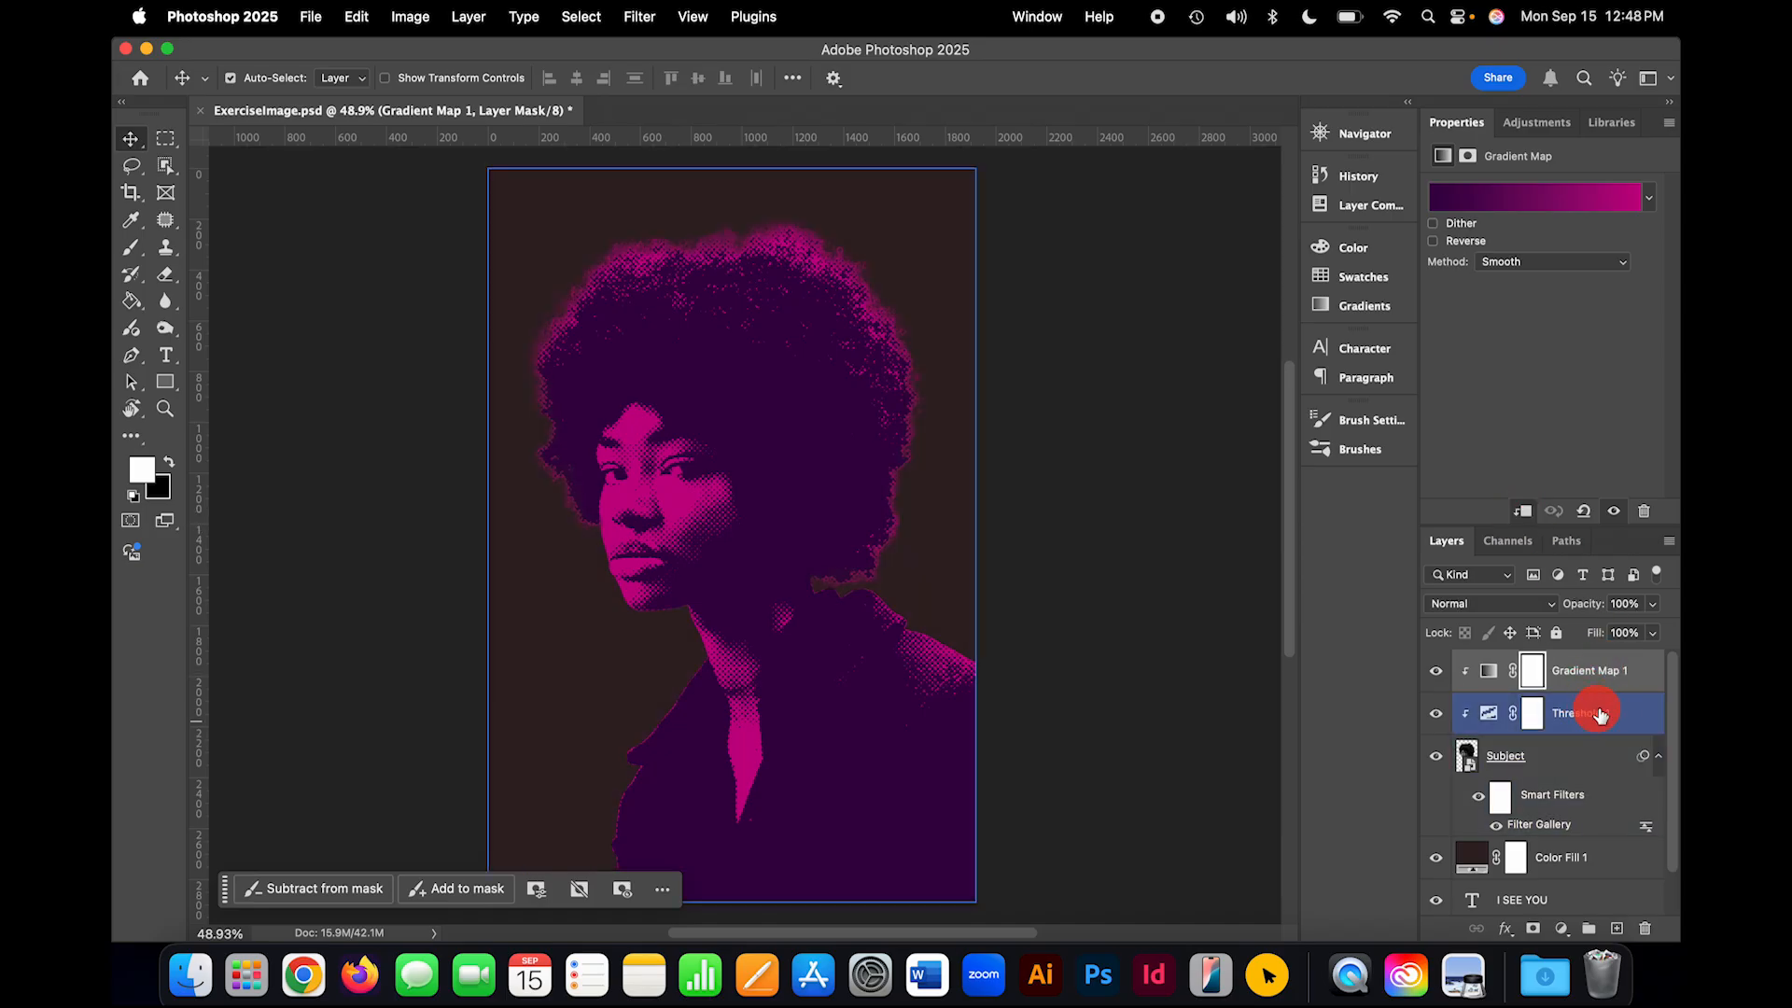
Step: Change the Color Fill 1 layer's color to the magenta #c30185 sampled from the subject's forehead
scroll(1586, 721, down, 1)
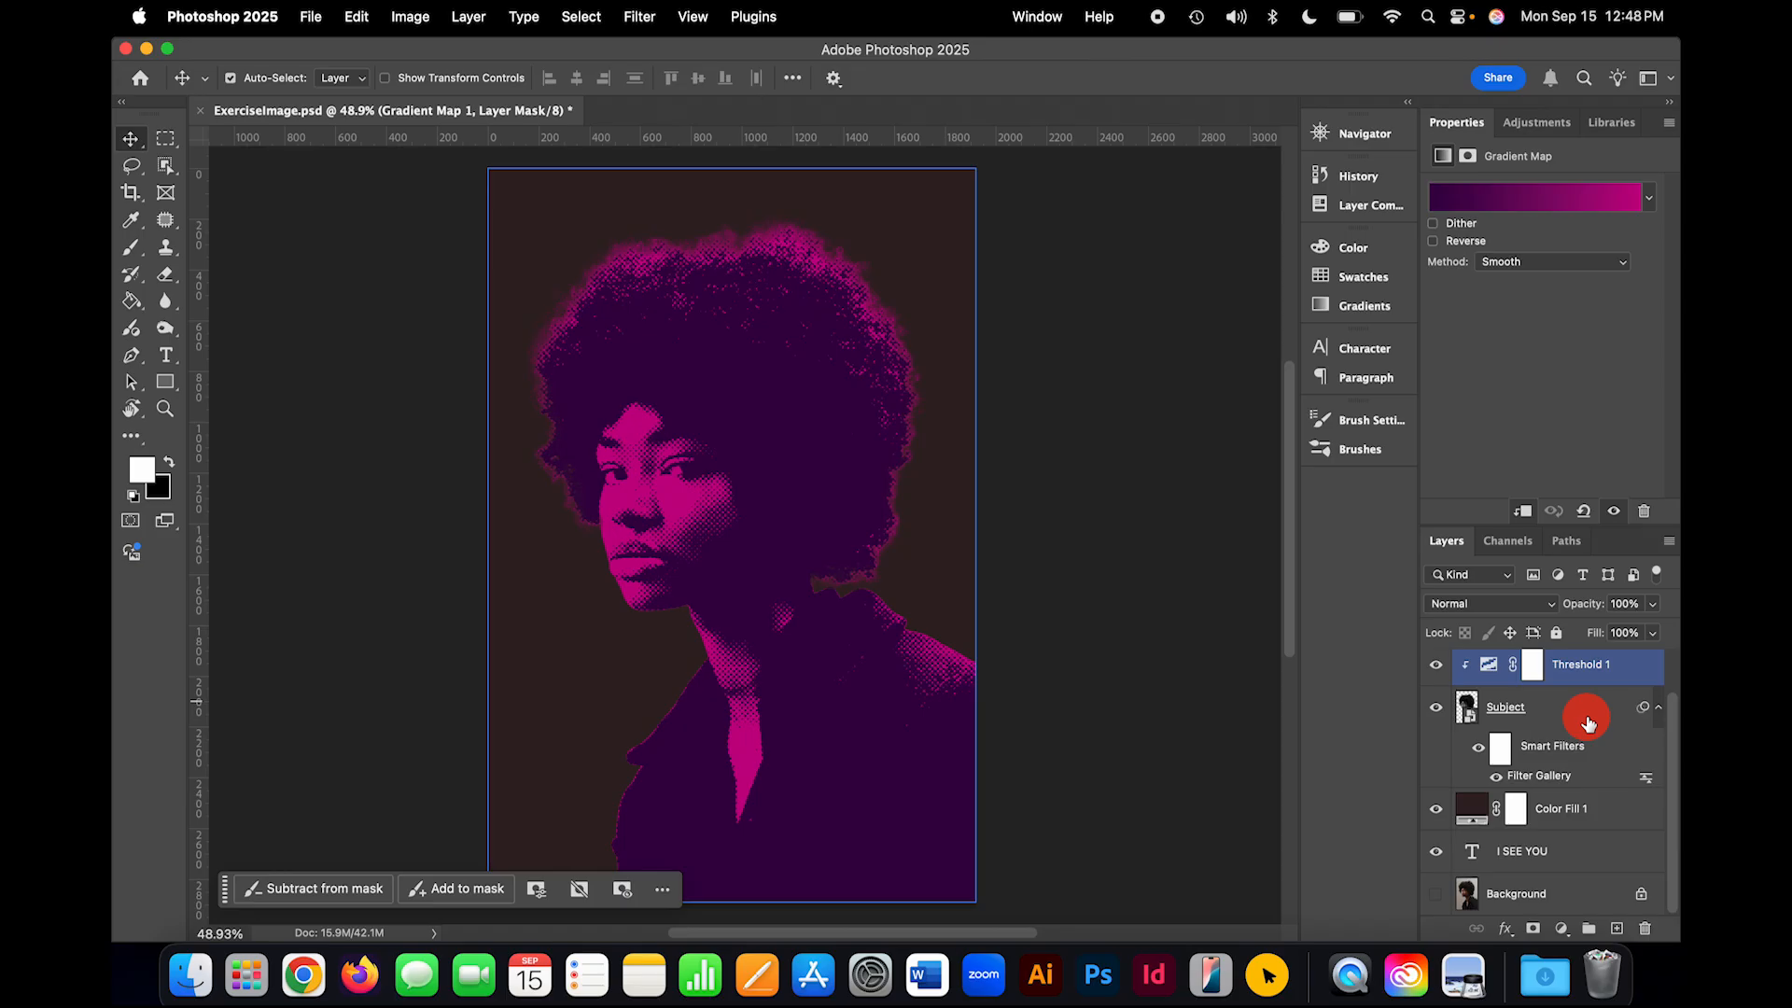
click(1586, 722)
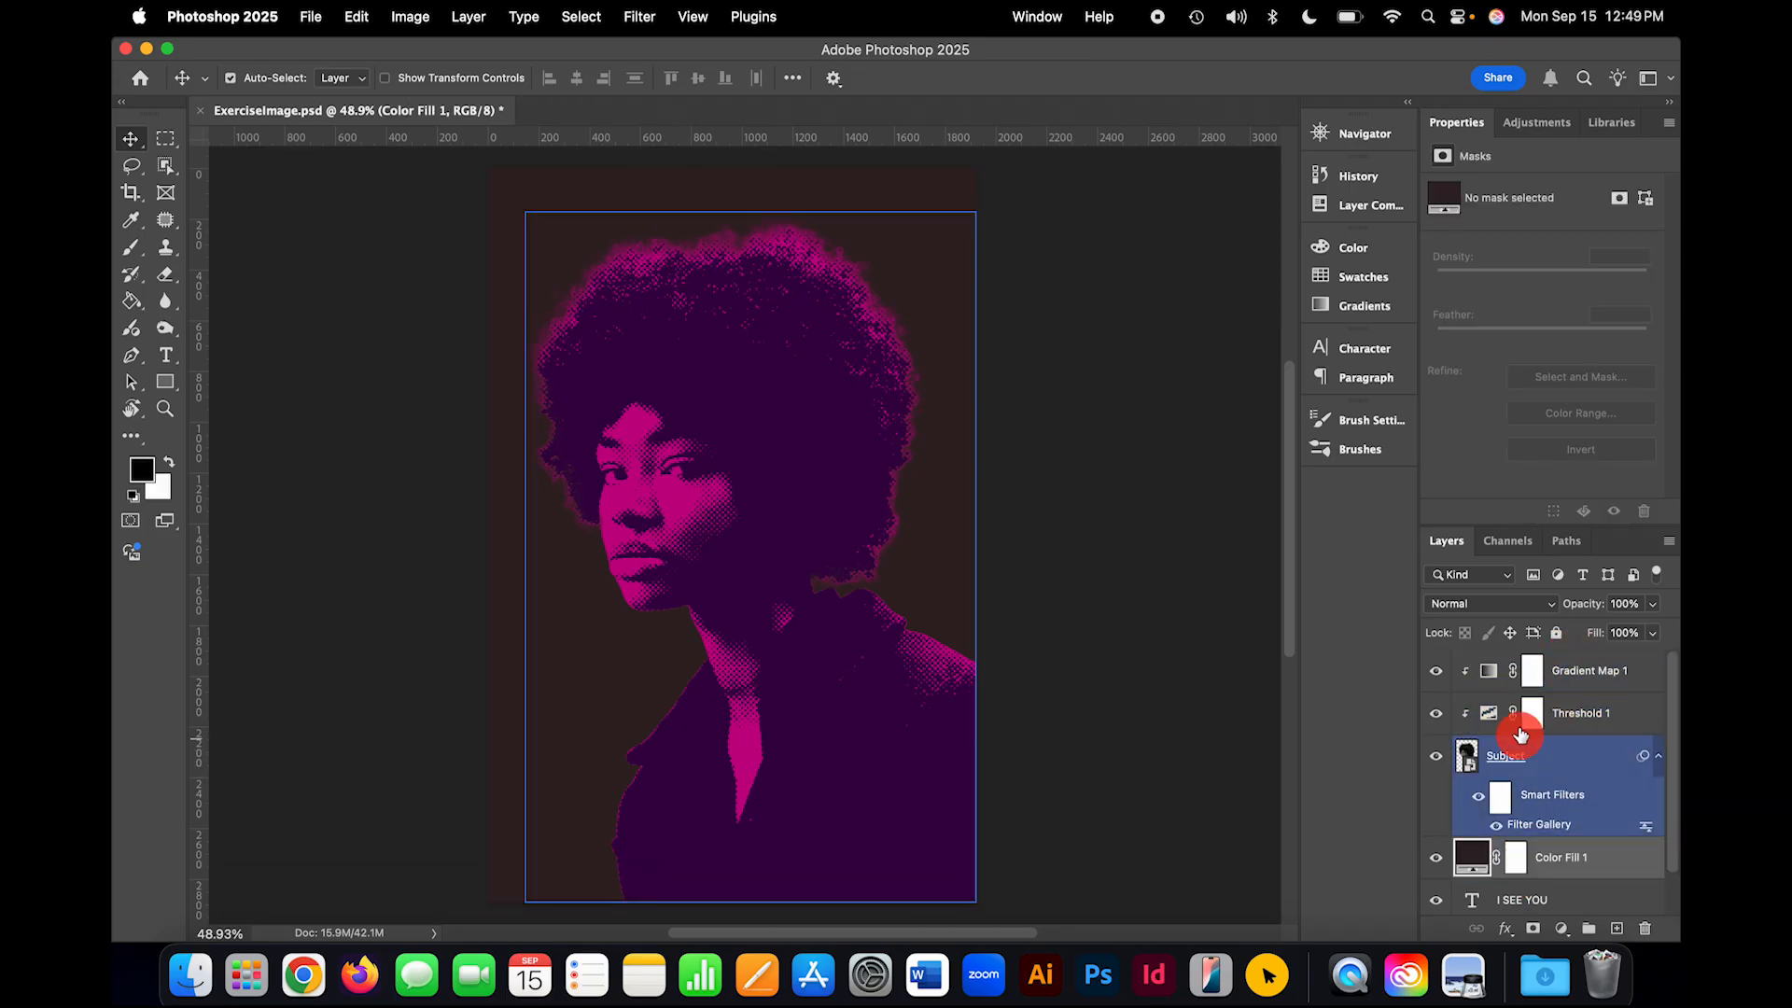
scroll(1511, 812, down, 1)
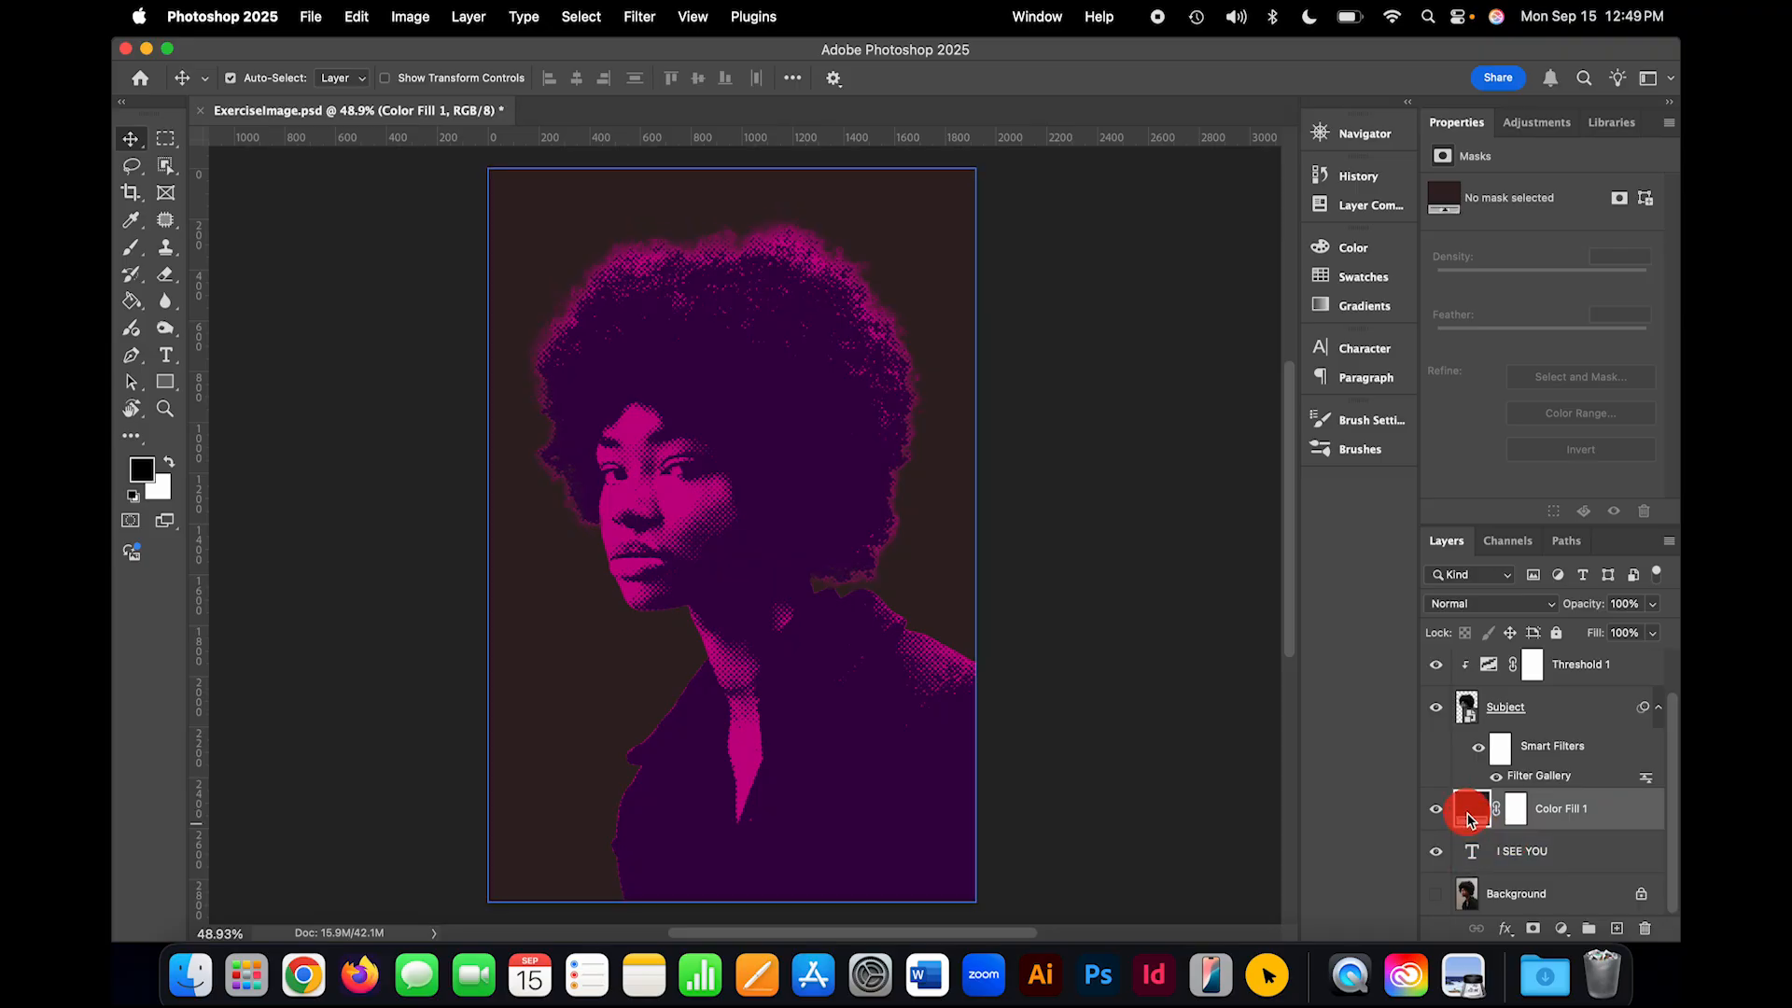
double_click(1467, 817)
drag(1044, 545, 1015, 436)
click(1080, 578)
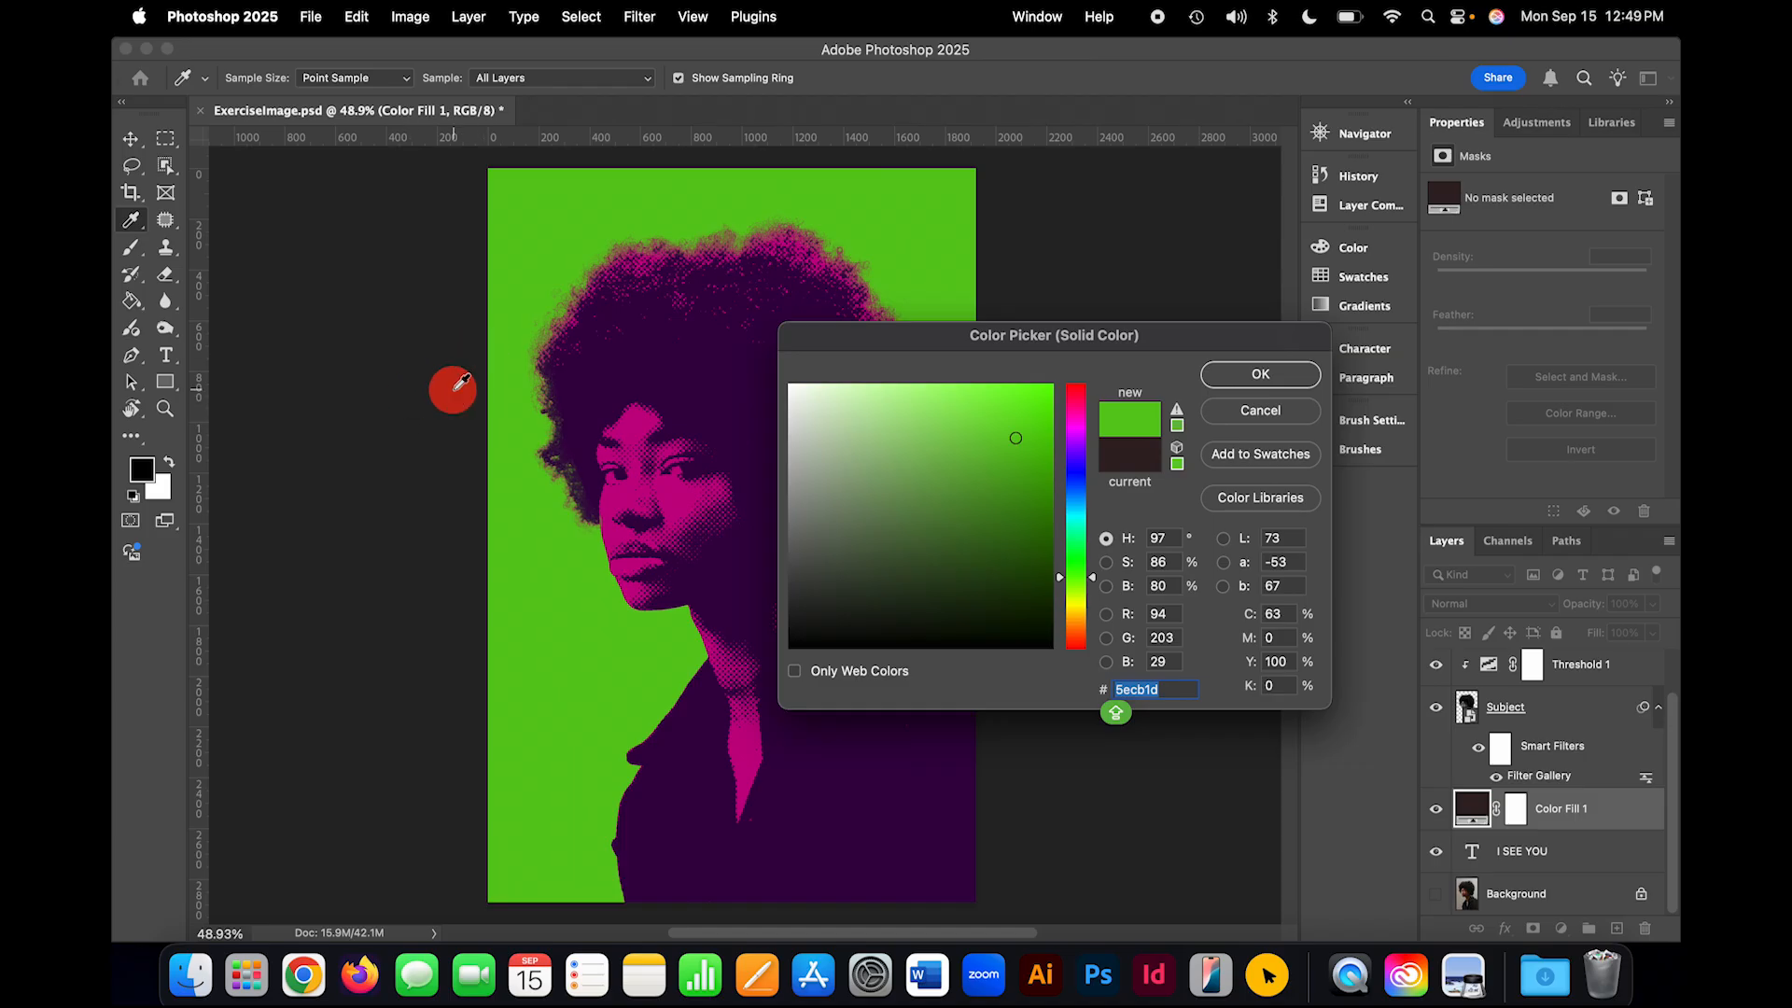
click(393, 390)
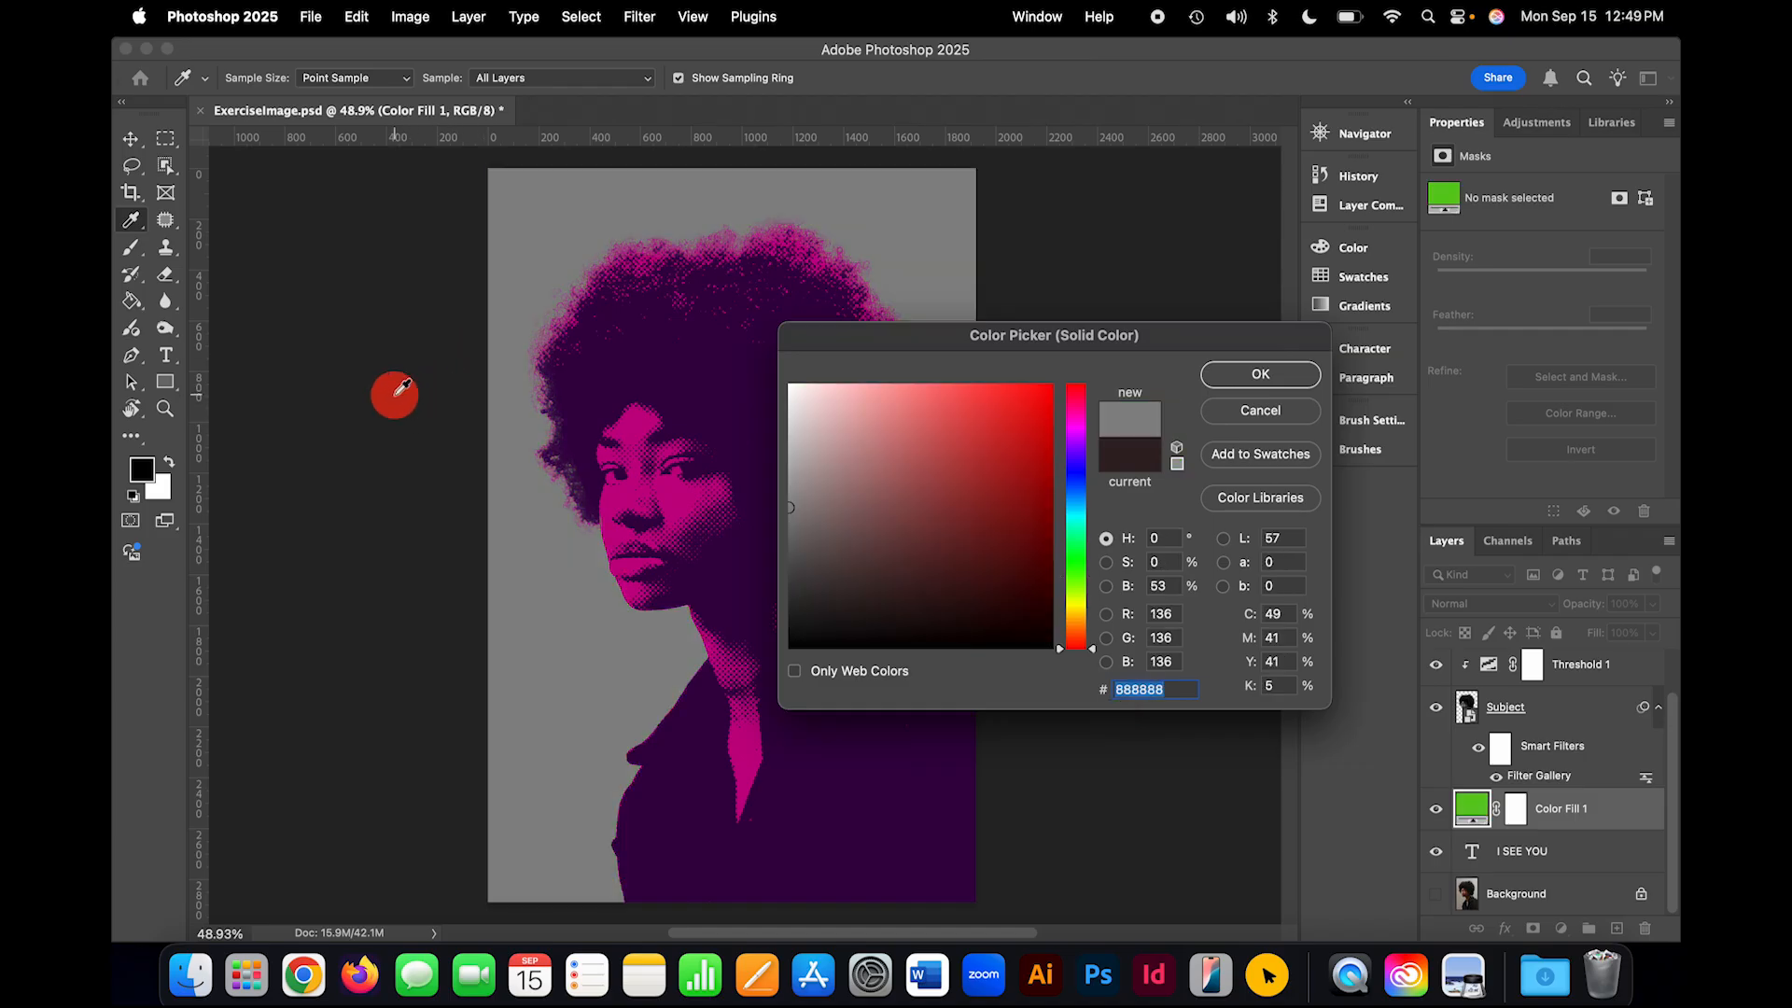
click(648, 425)
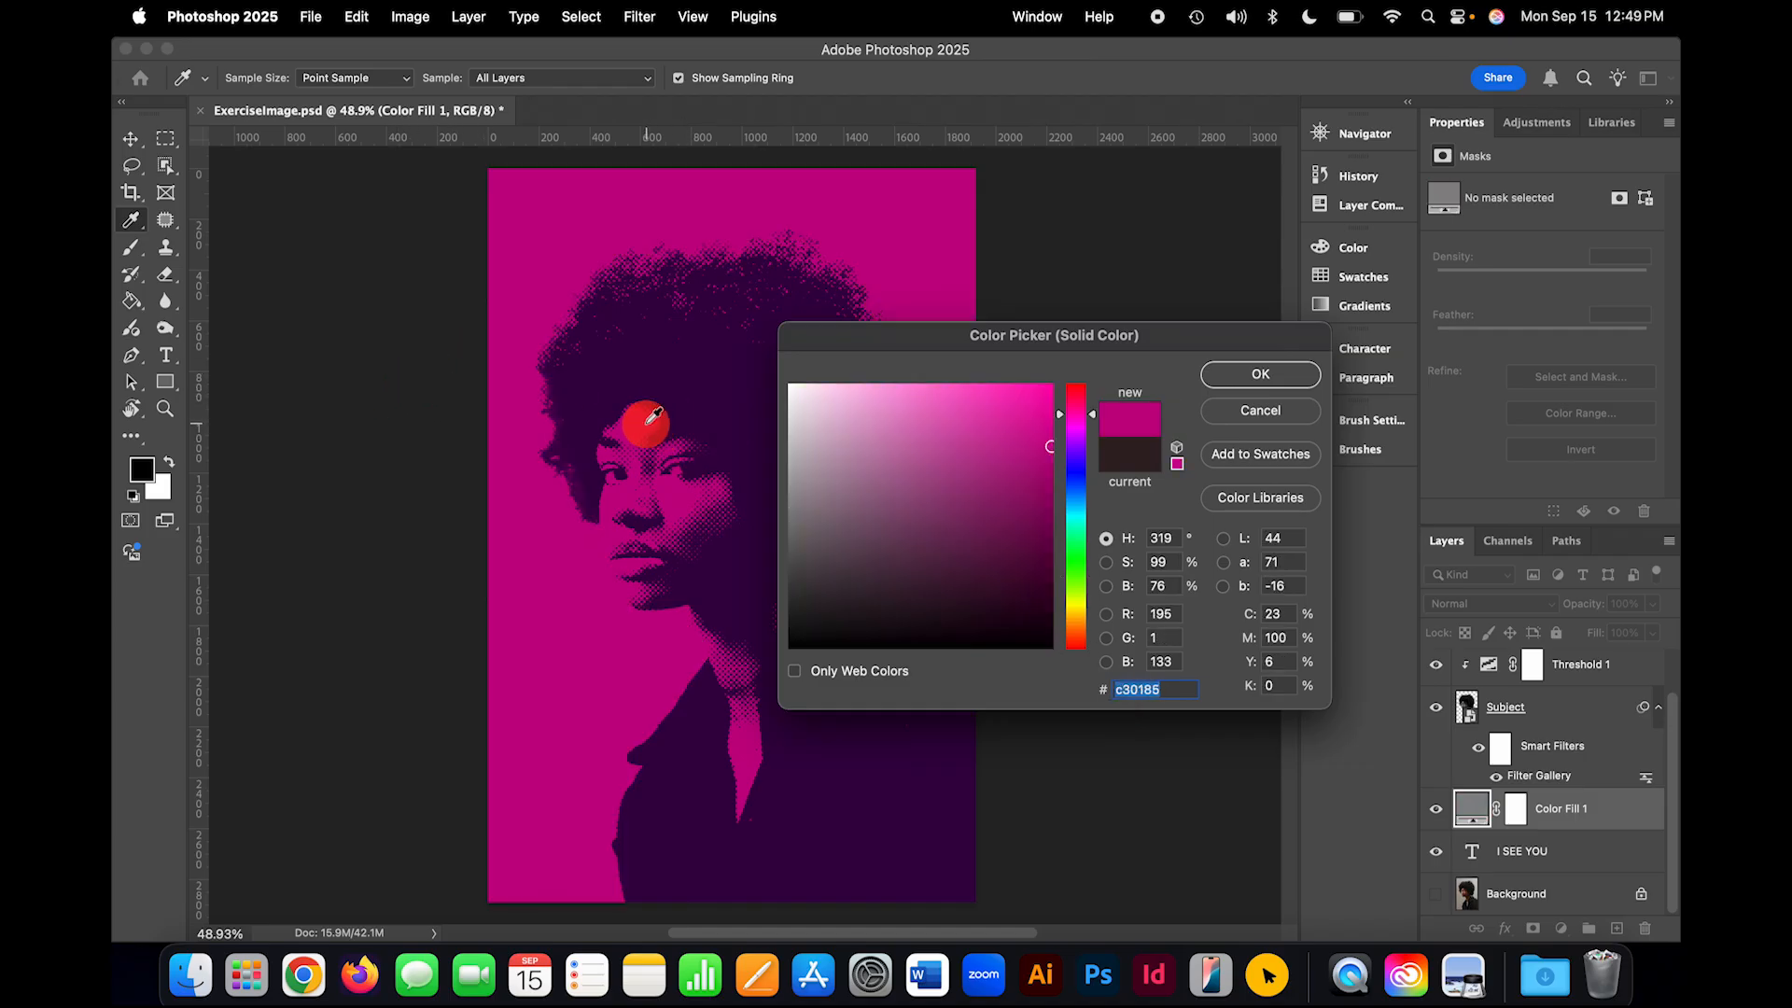
click(1256, 373)
key(v)
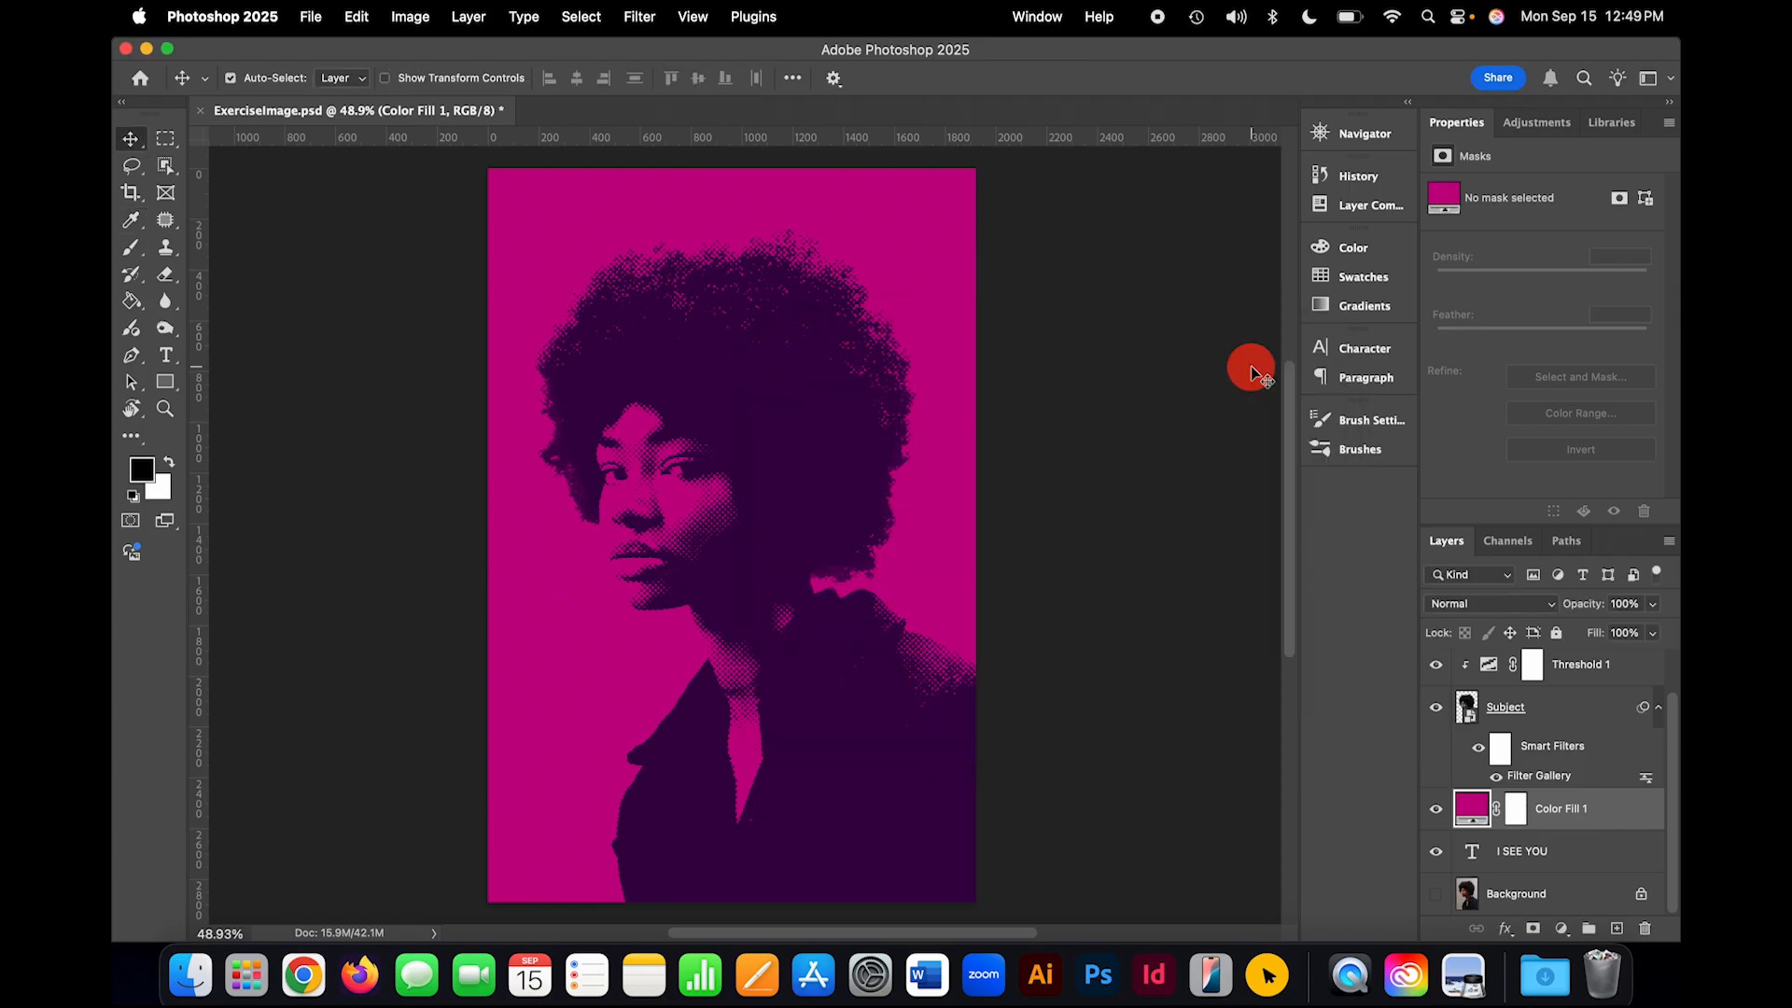
Step: Enlarge the layer list and move the I SEE YOU text layer directly above Color Fill 1, below the Subject layer
click(1599, 770)
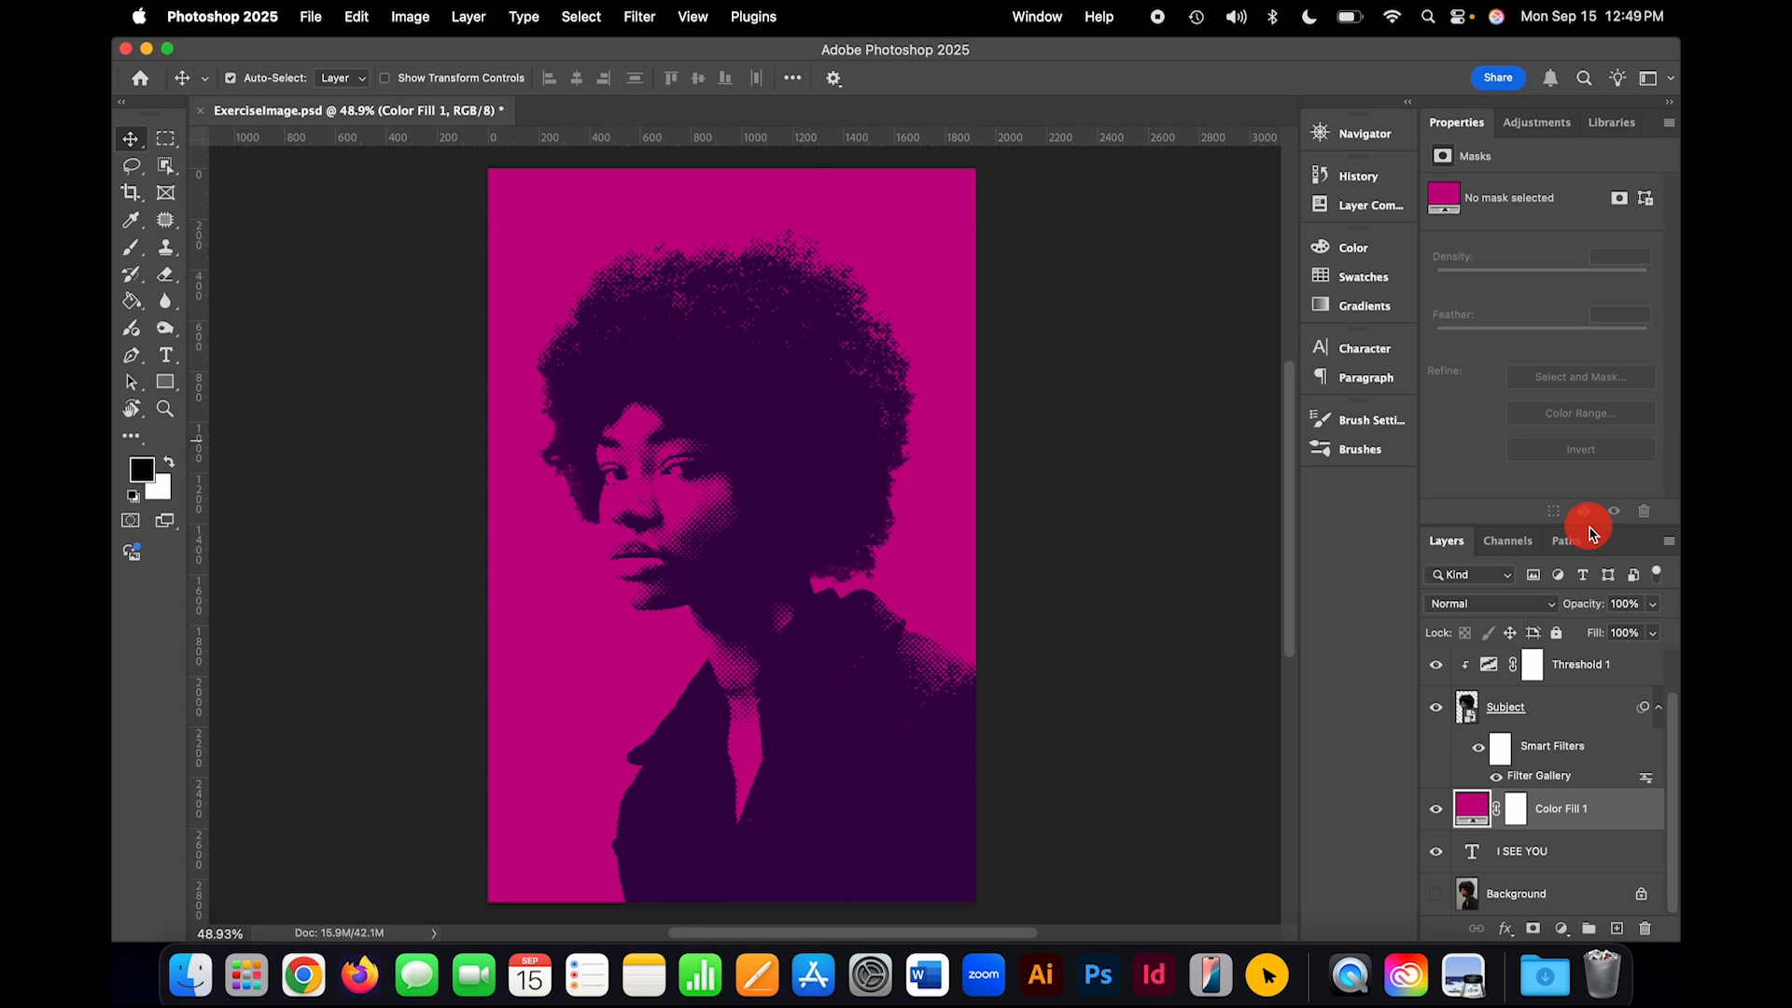
drag(1598, 532, 1593, 340)
click(1470, 740)
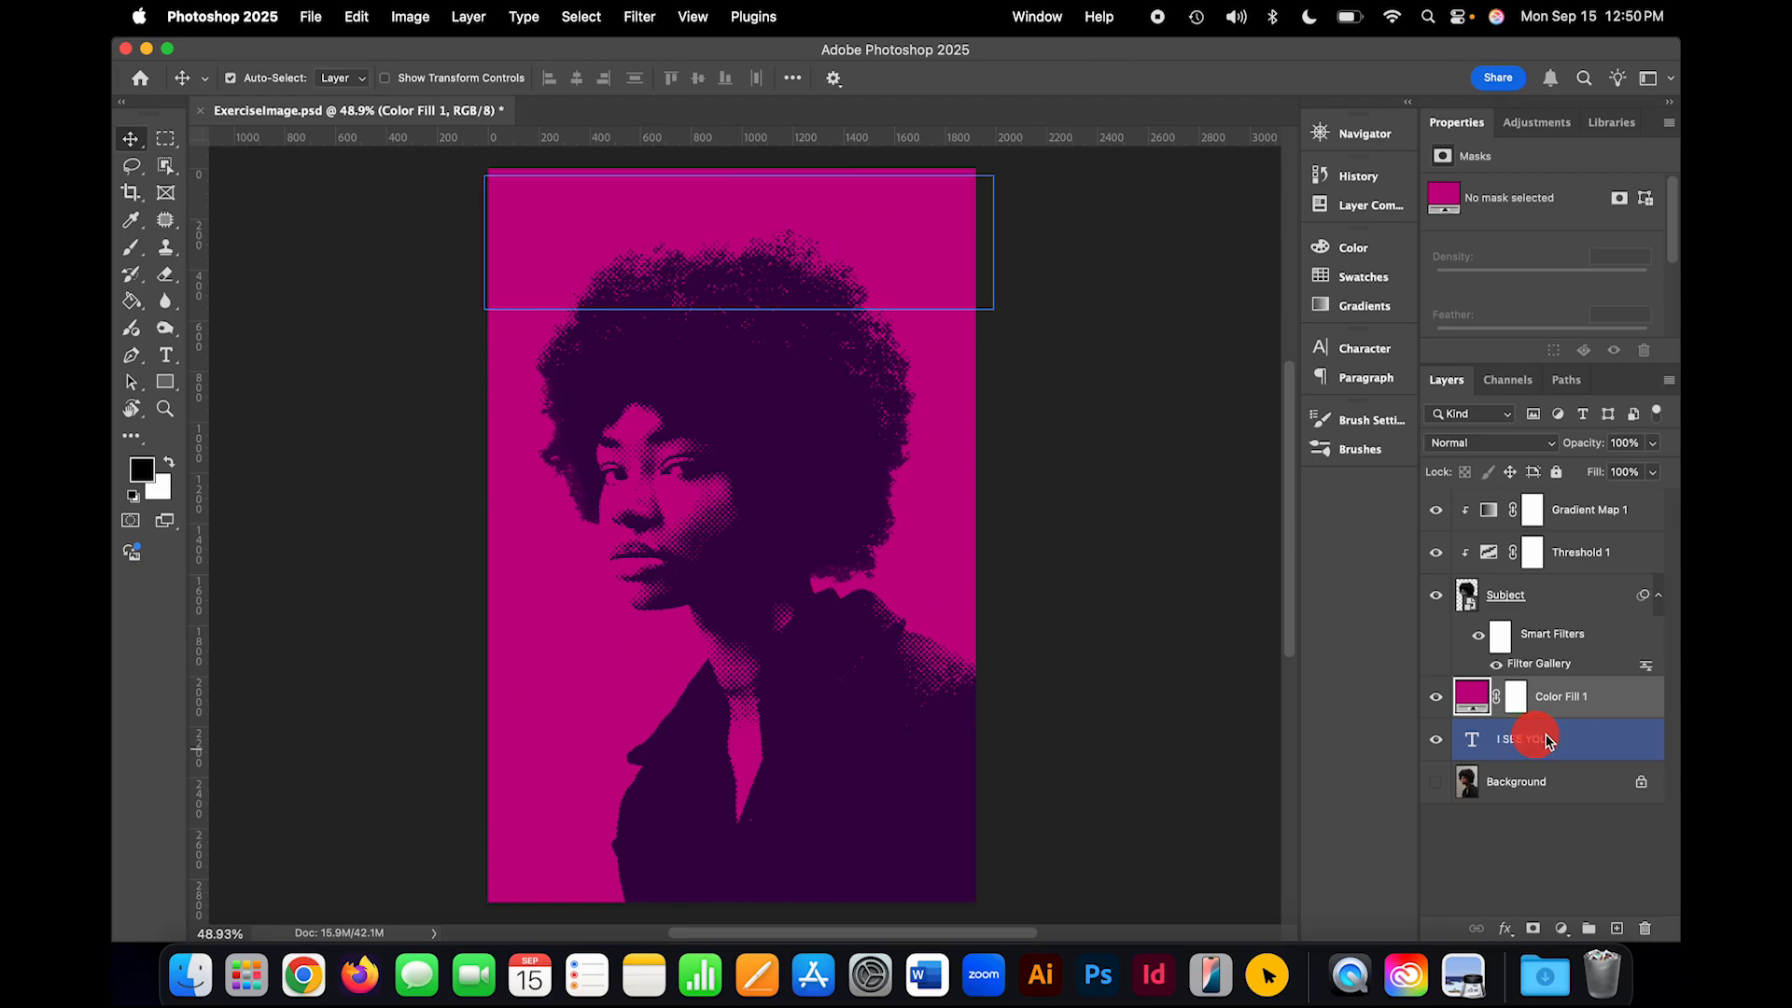
drag(1602, 743, 1599, 693)
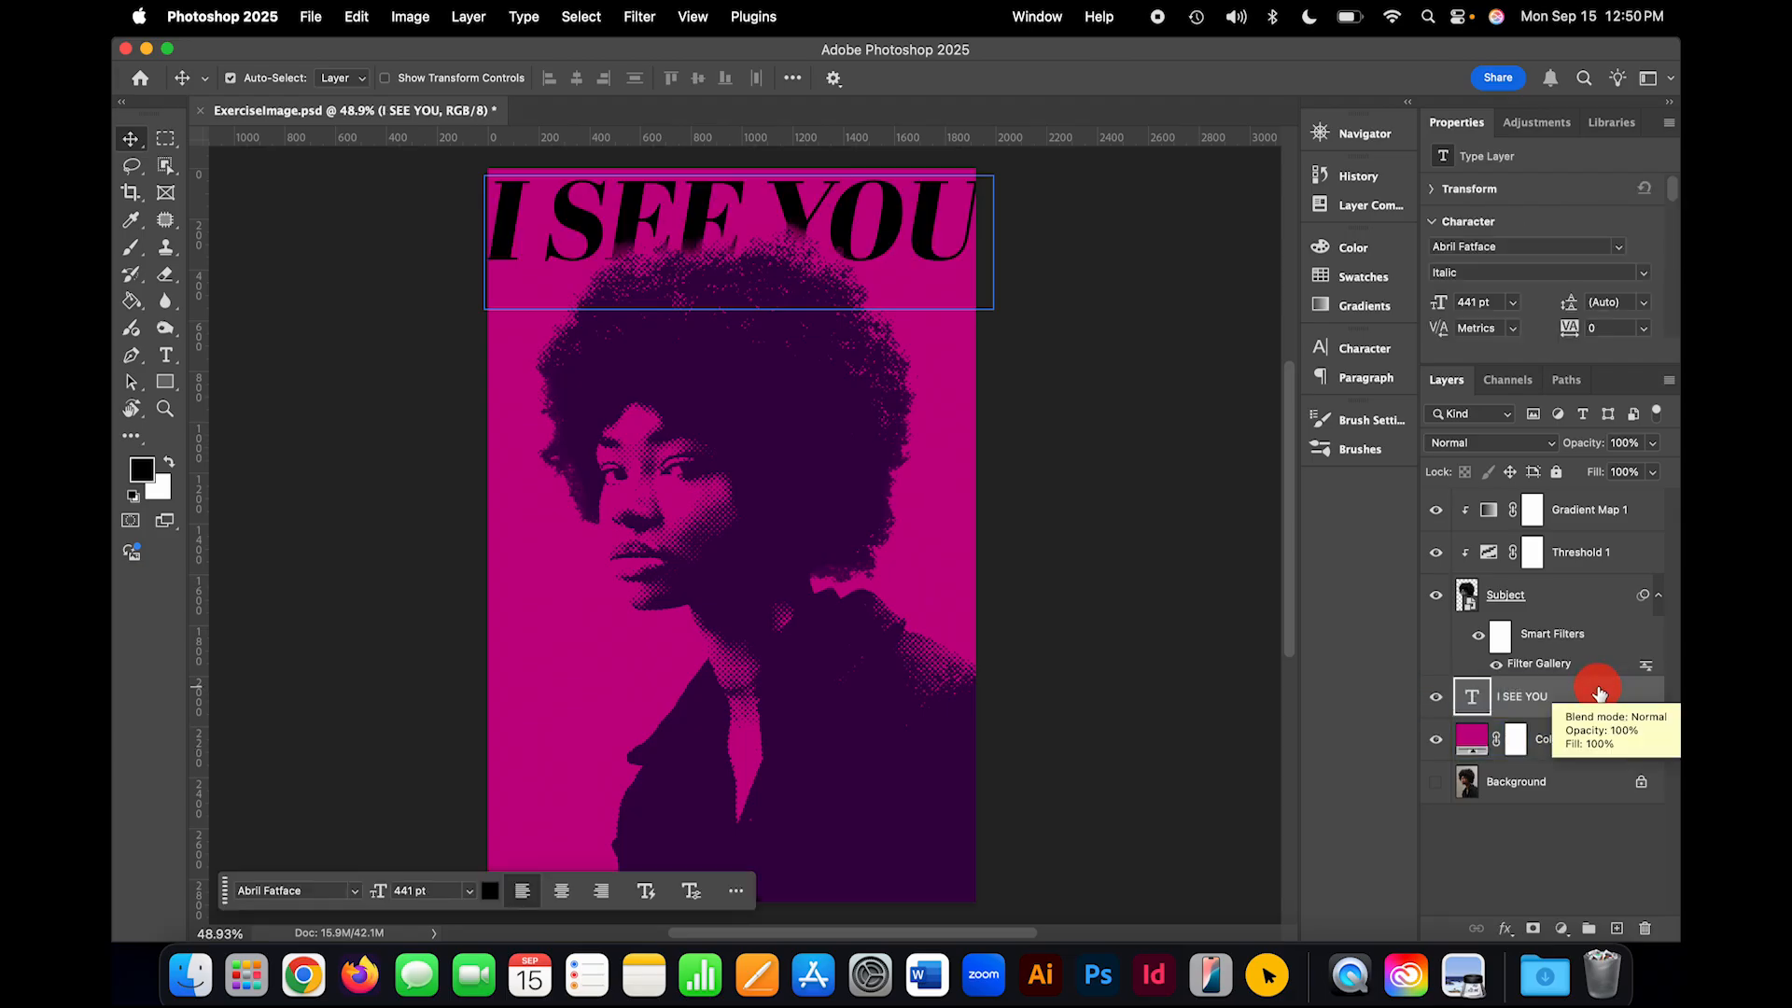
Step: Recolor the I SEE YOU headline text with the recently used dark purple swatch
double_click(1472, 700)
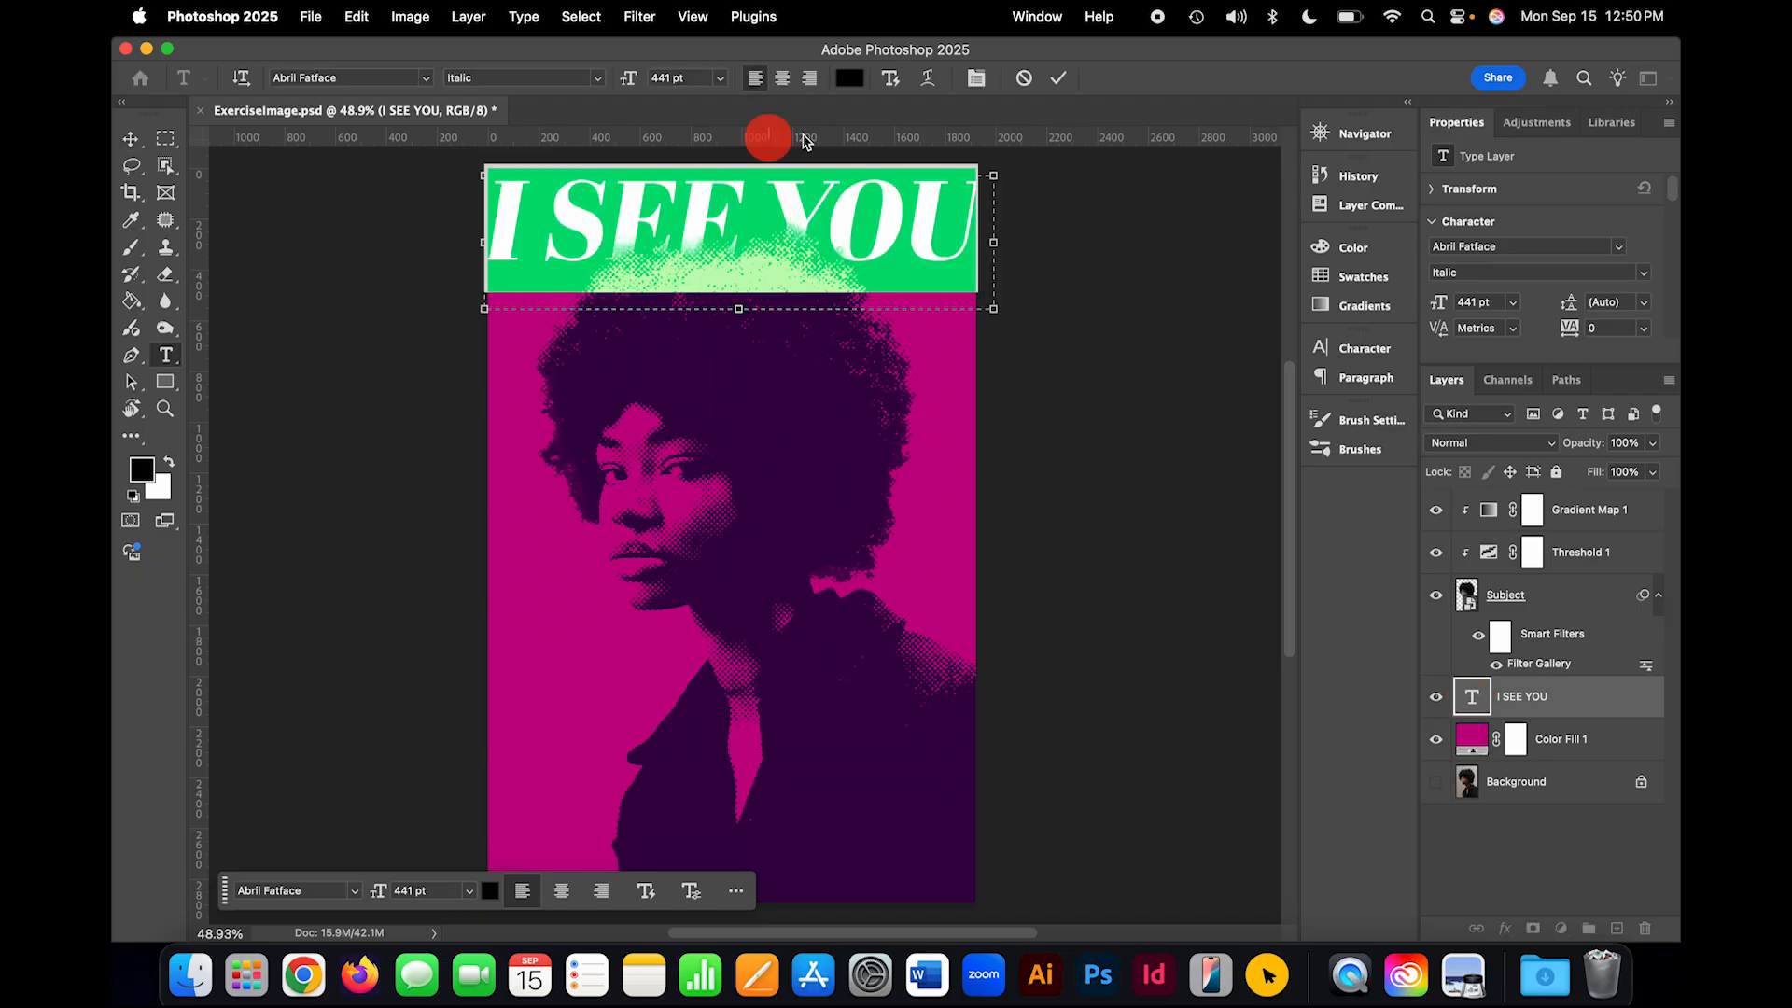
click(1392, 282)
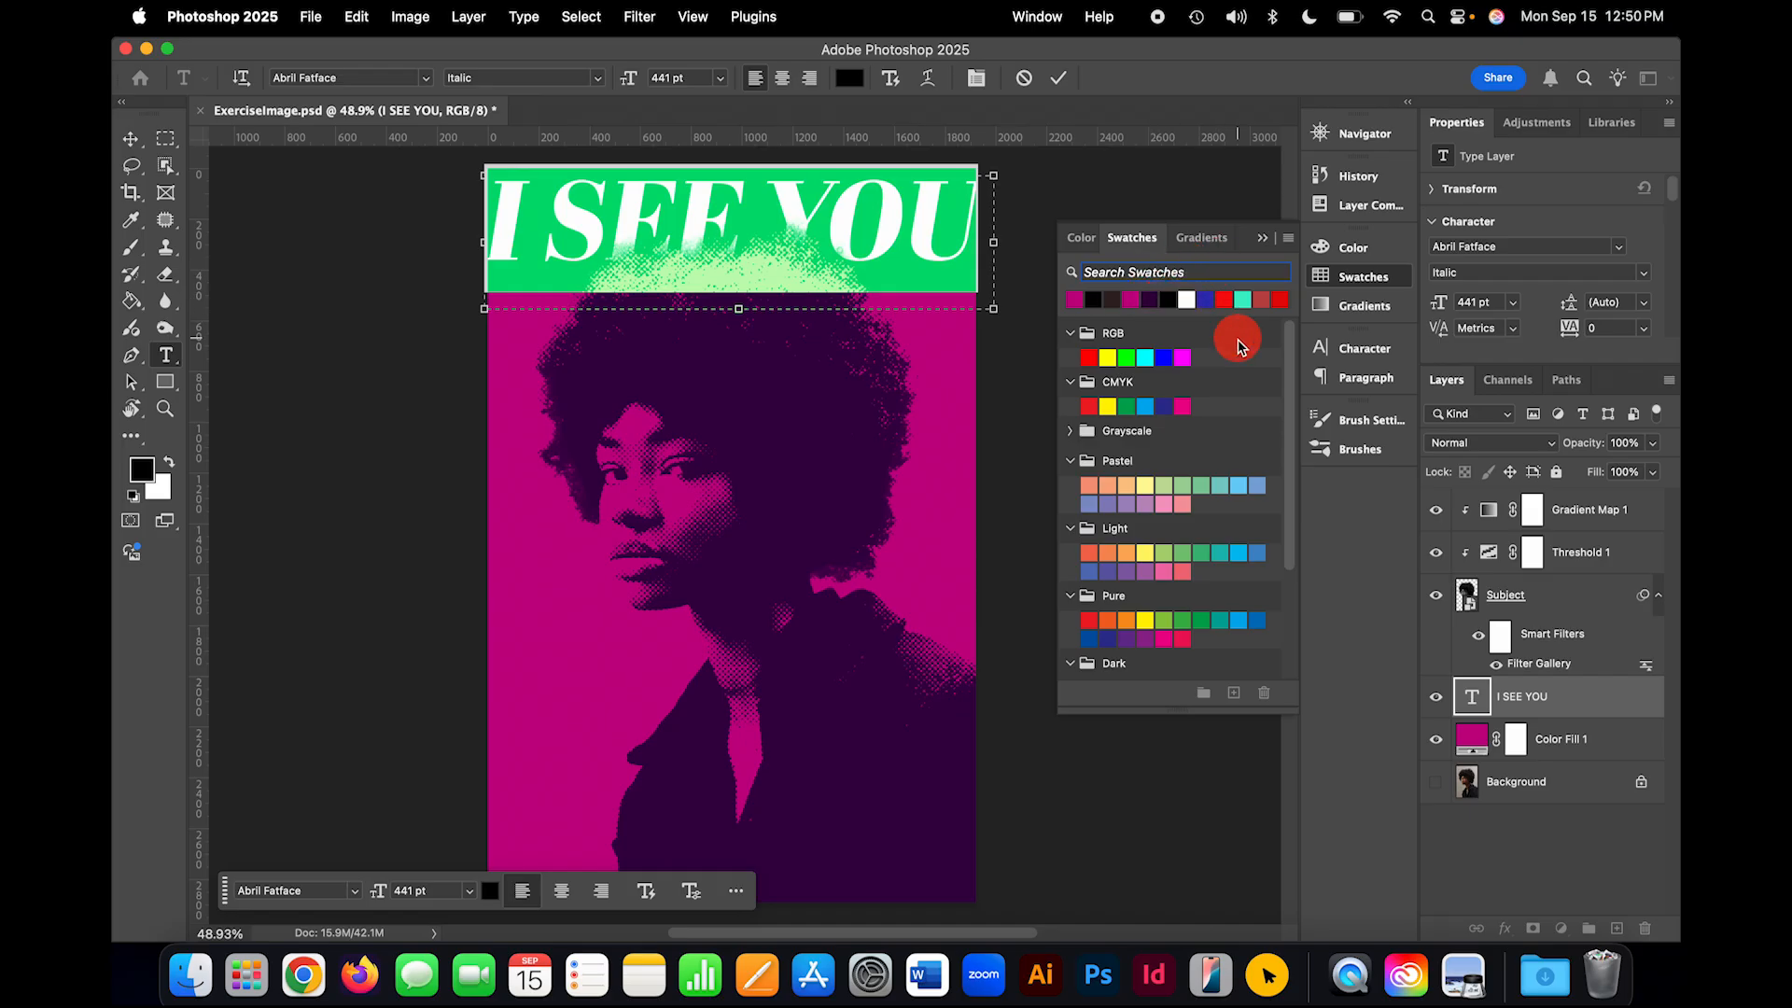
click(1151, 299)
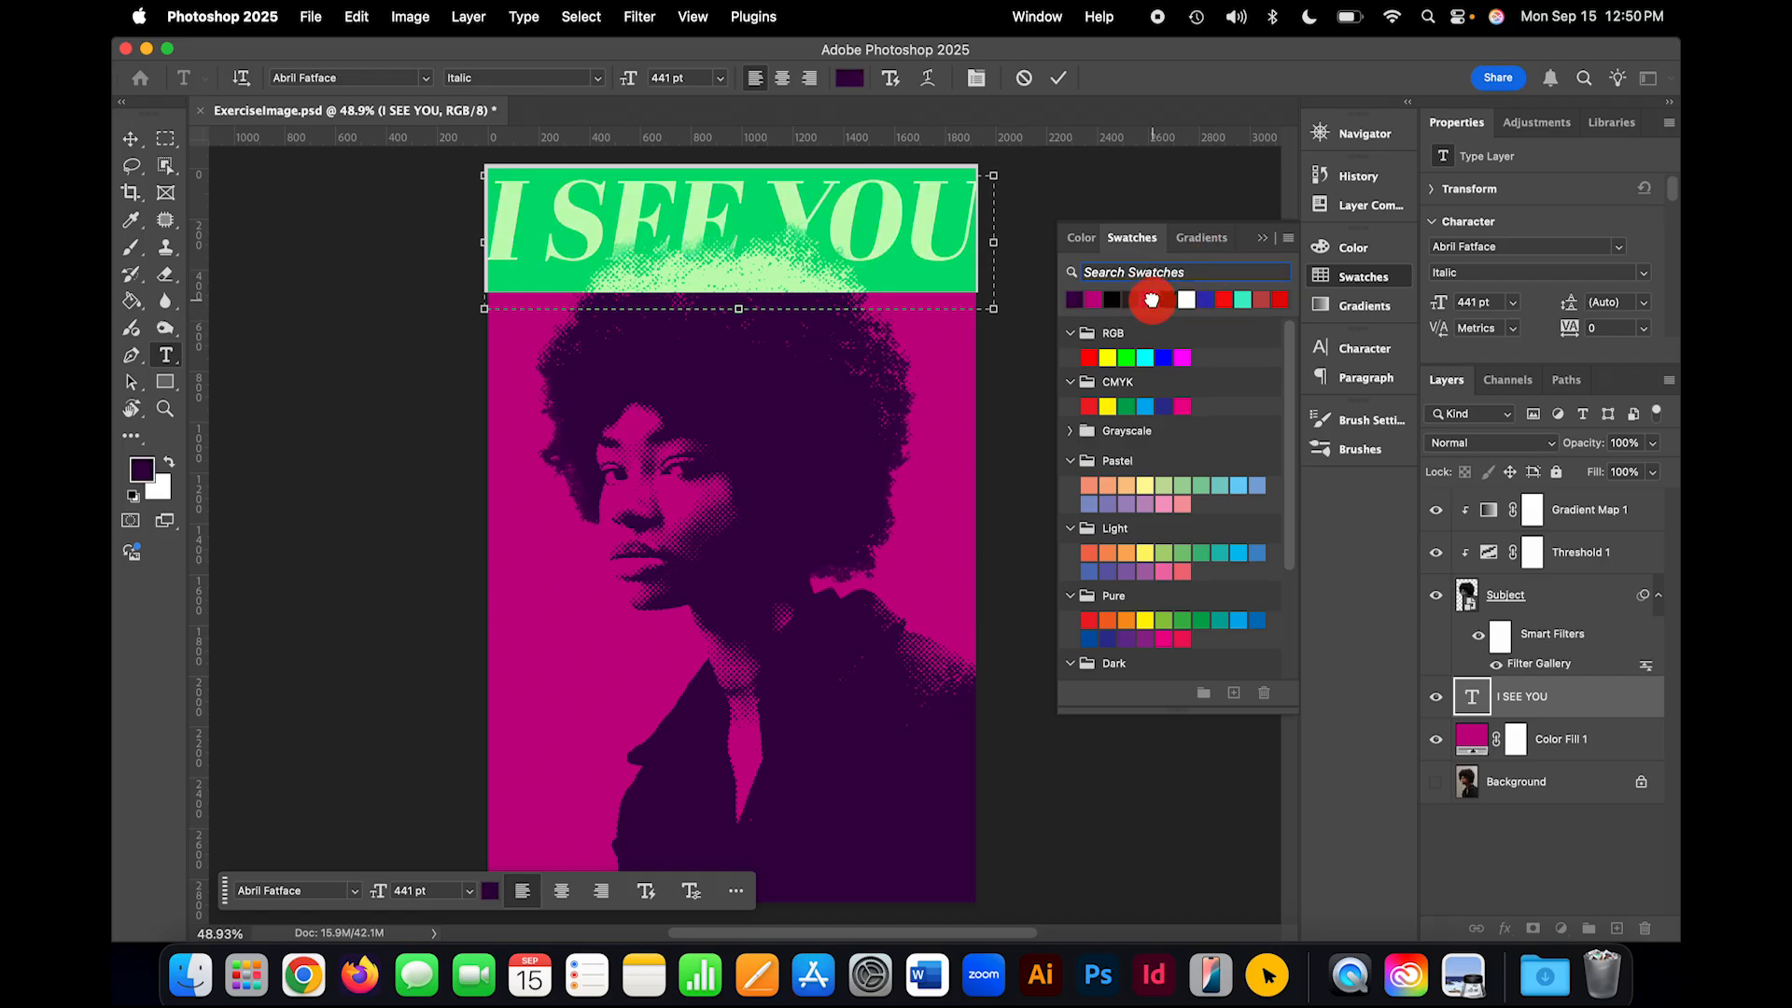
click(1374, 276)
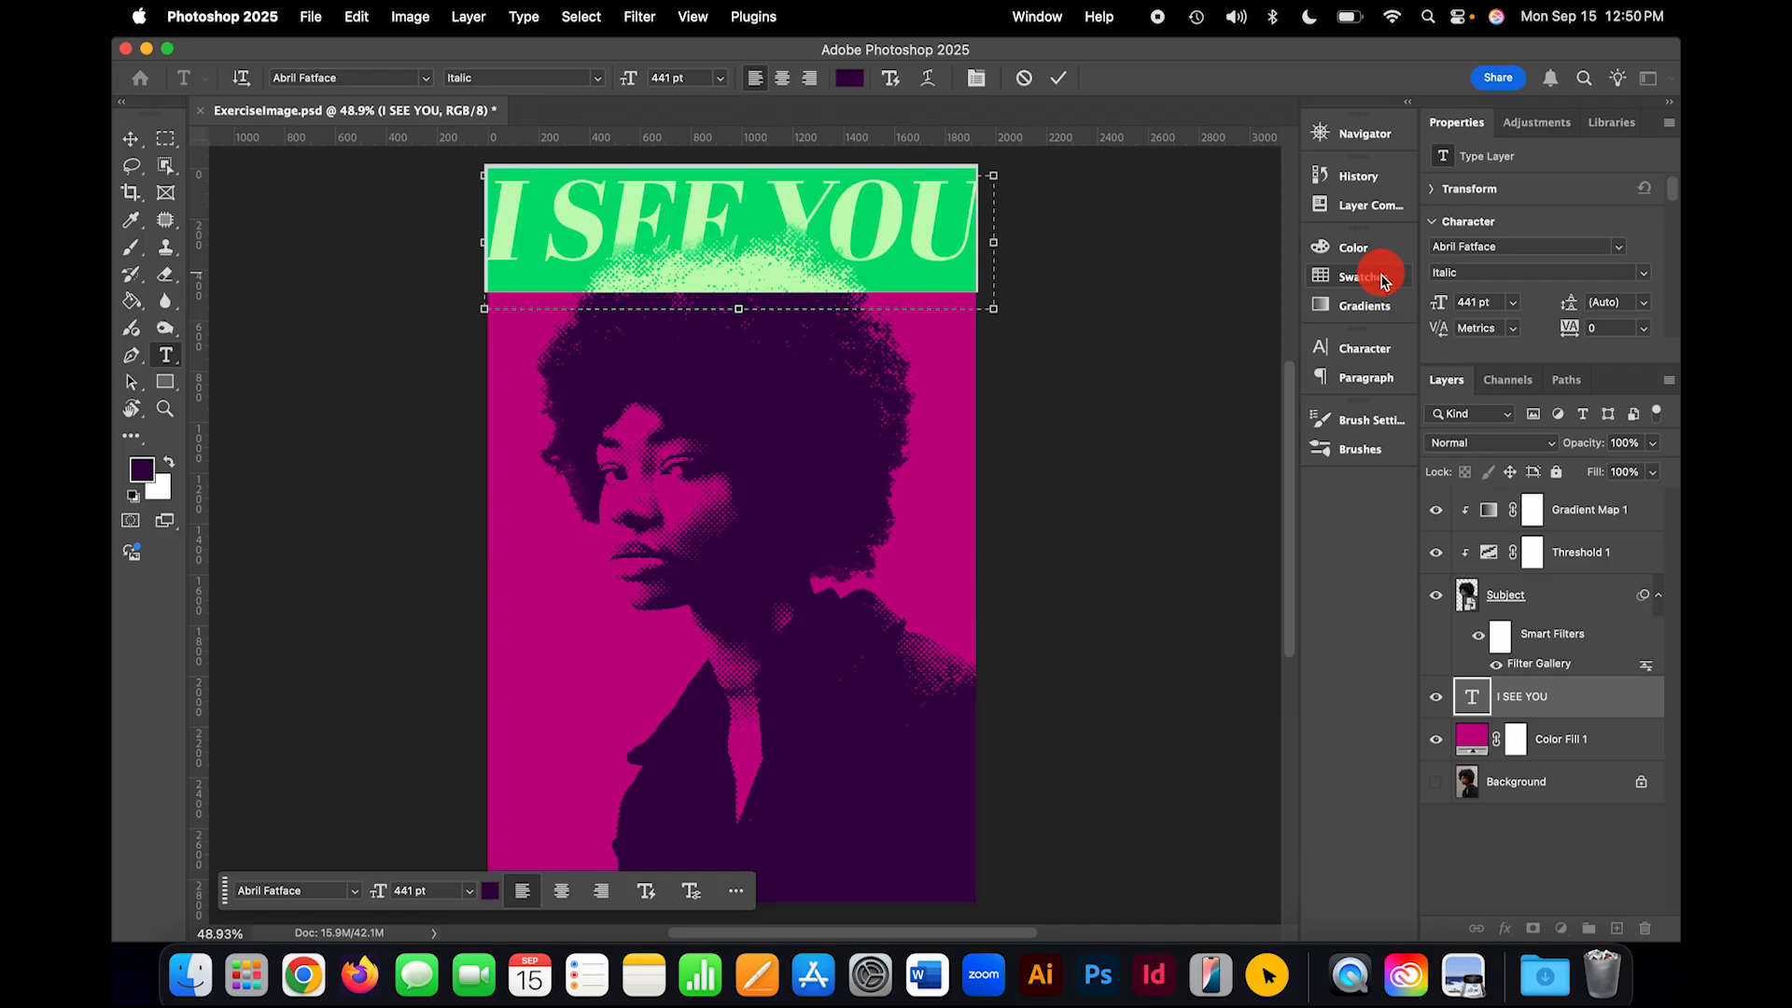
click(1060, 79)
key(v)
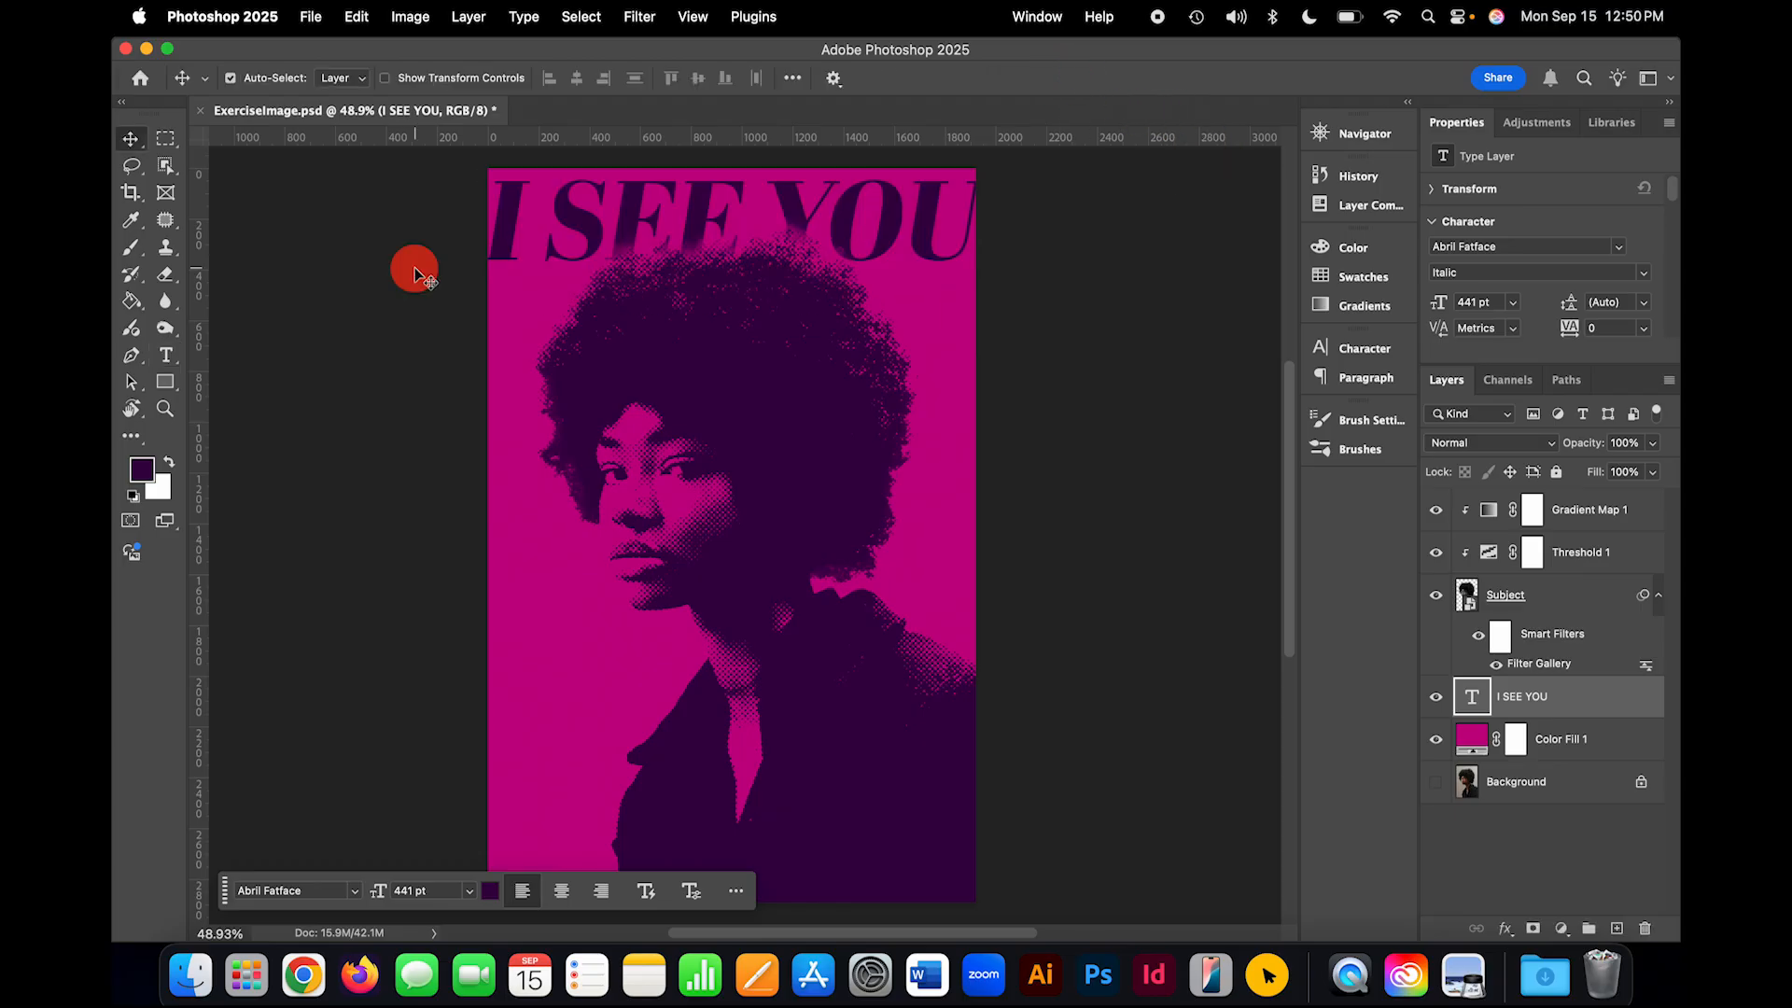
Step: Move the I SEE YOU headline slightly down from the poster's upper edge
scroll(415, 267, down, 3)
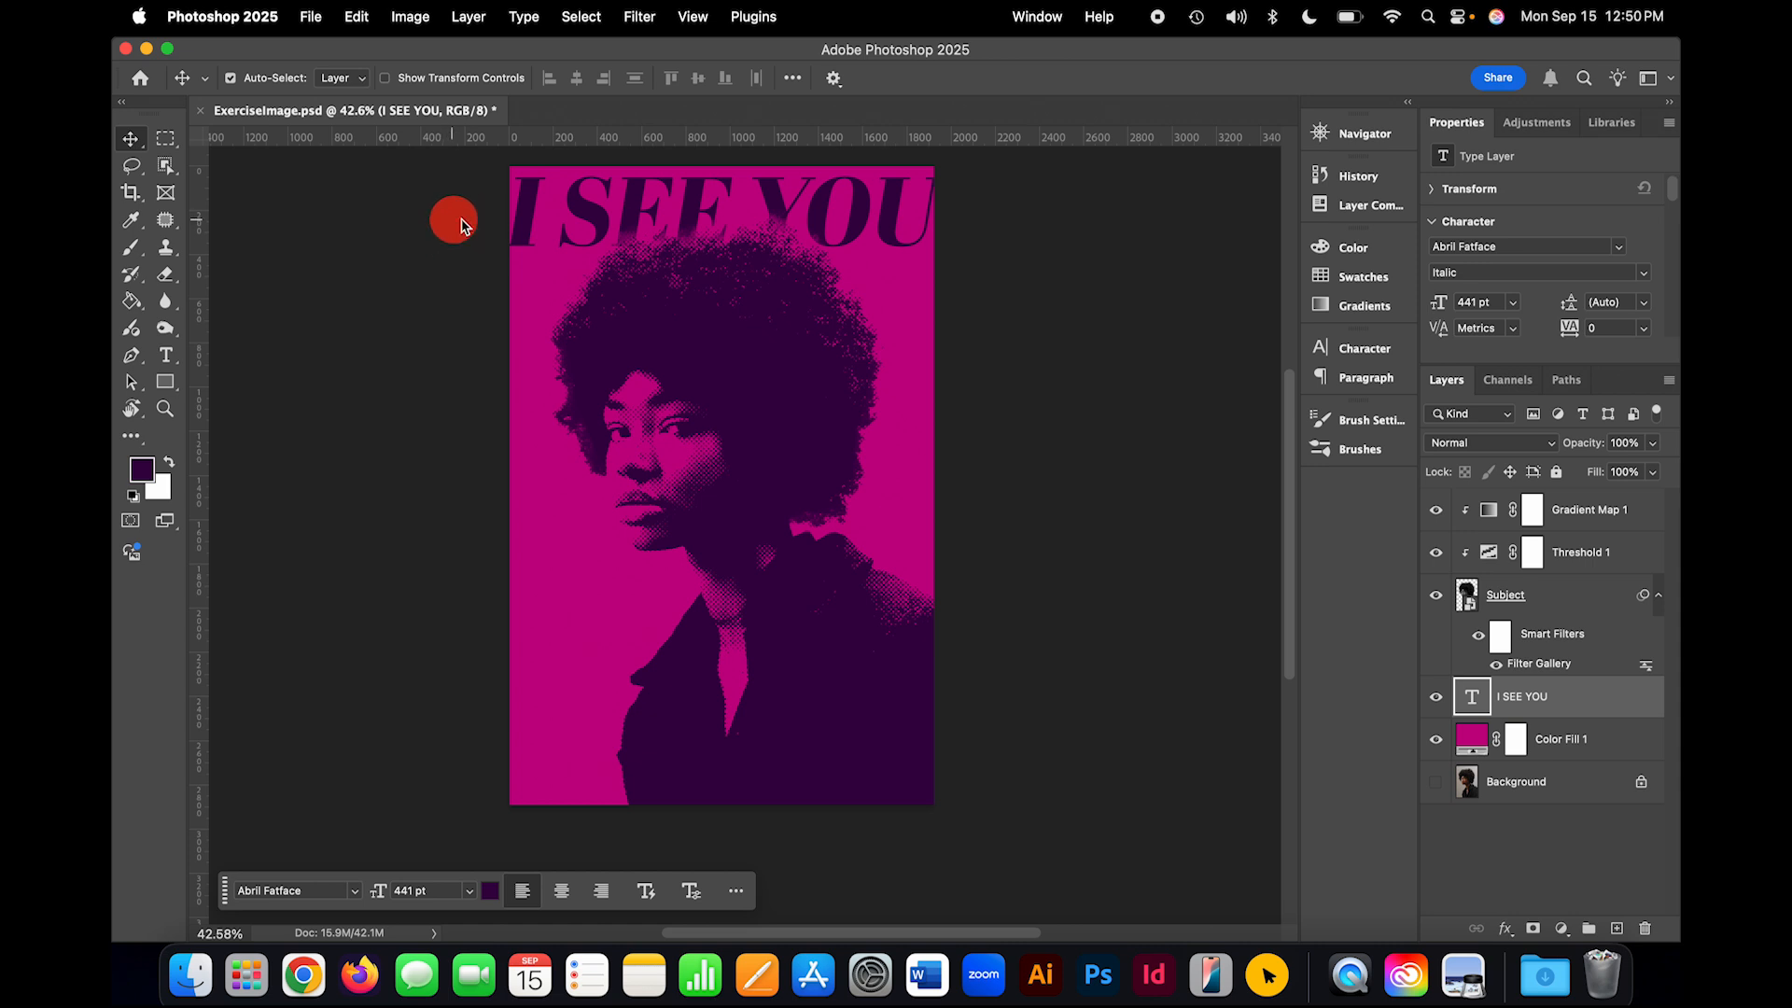
click(581, 200)
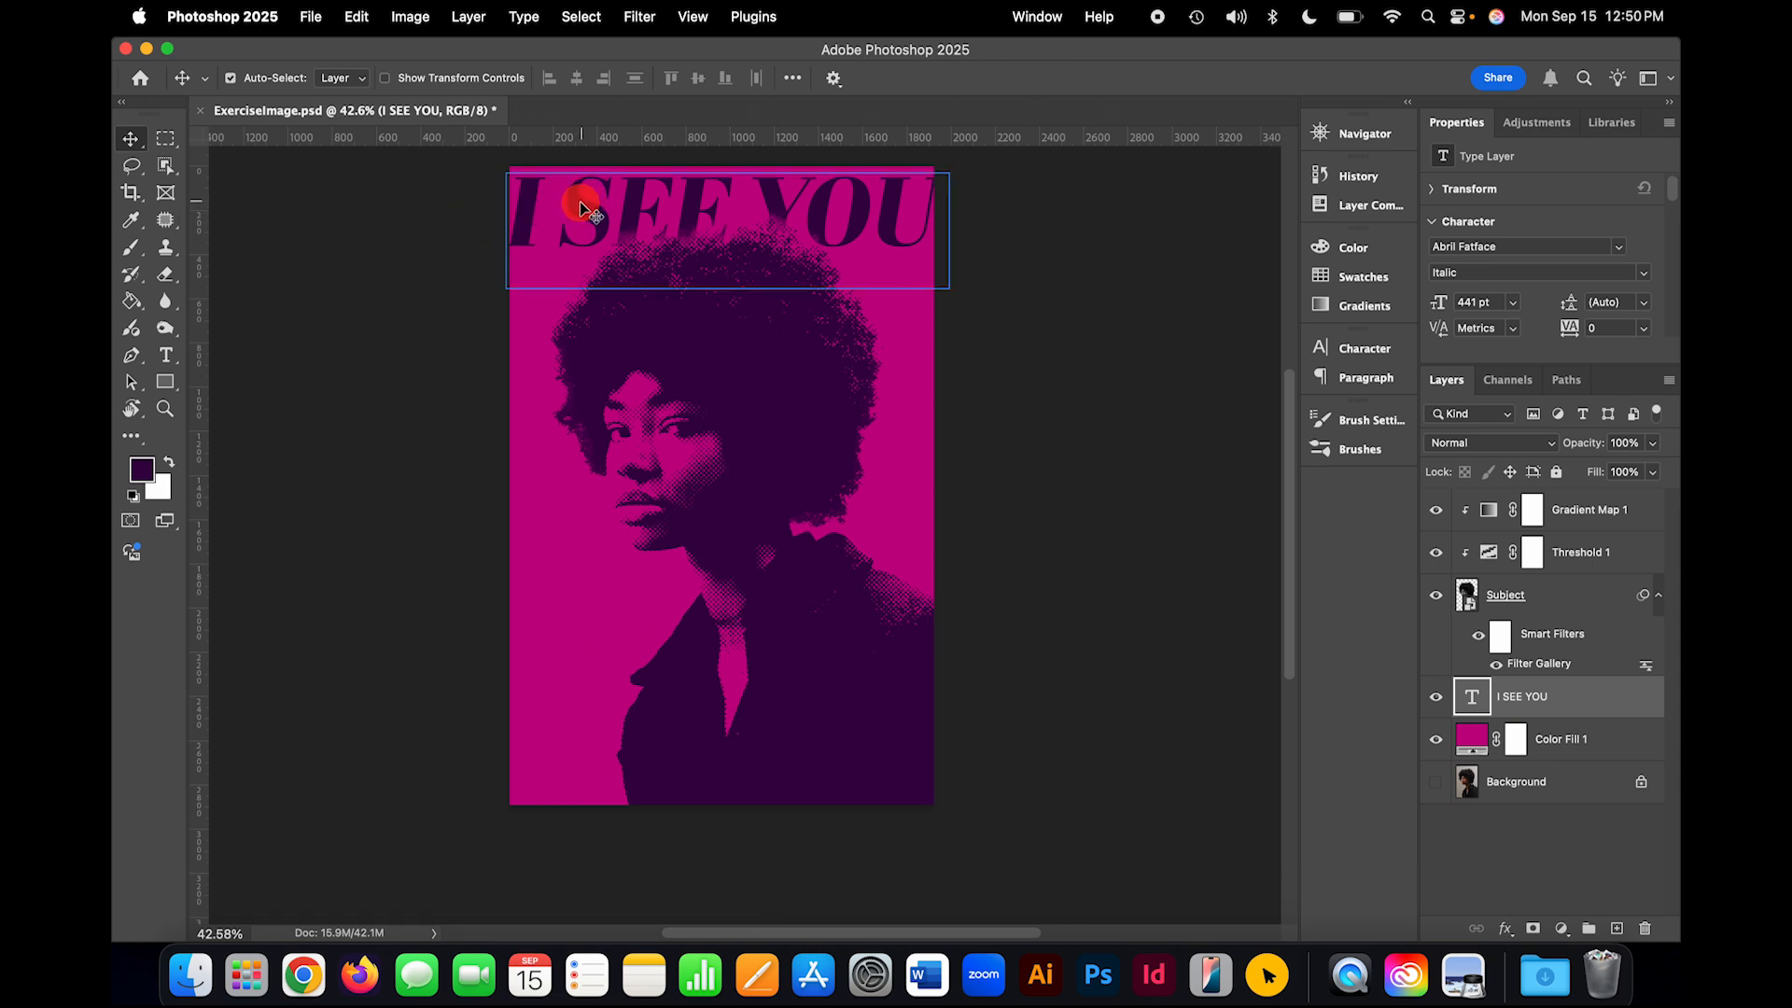
mouse_move(580, 202)
mouse_down()
mouse_move(545, 186)
mouse_move(583, 203)
mouse_up()
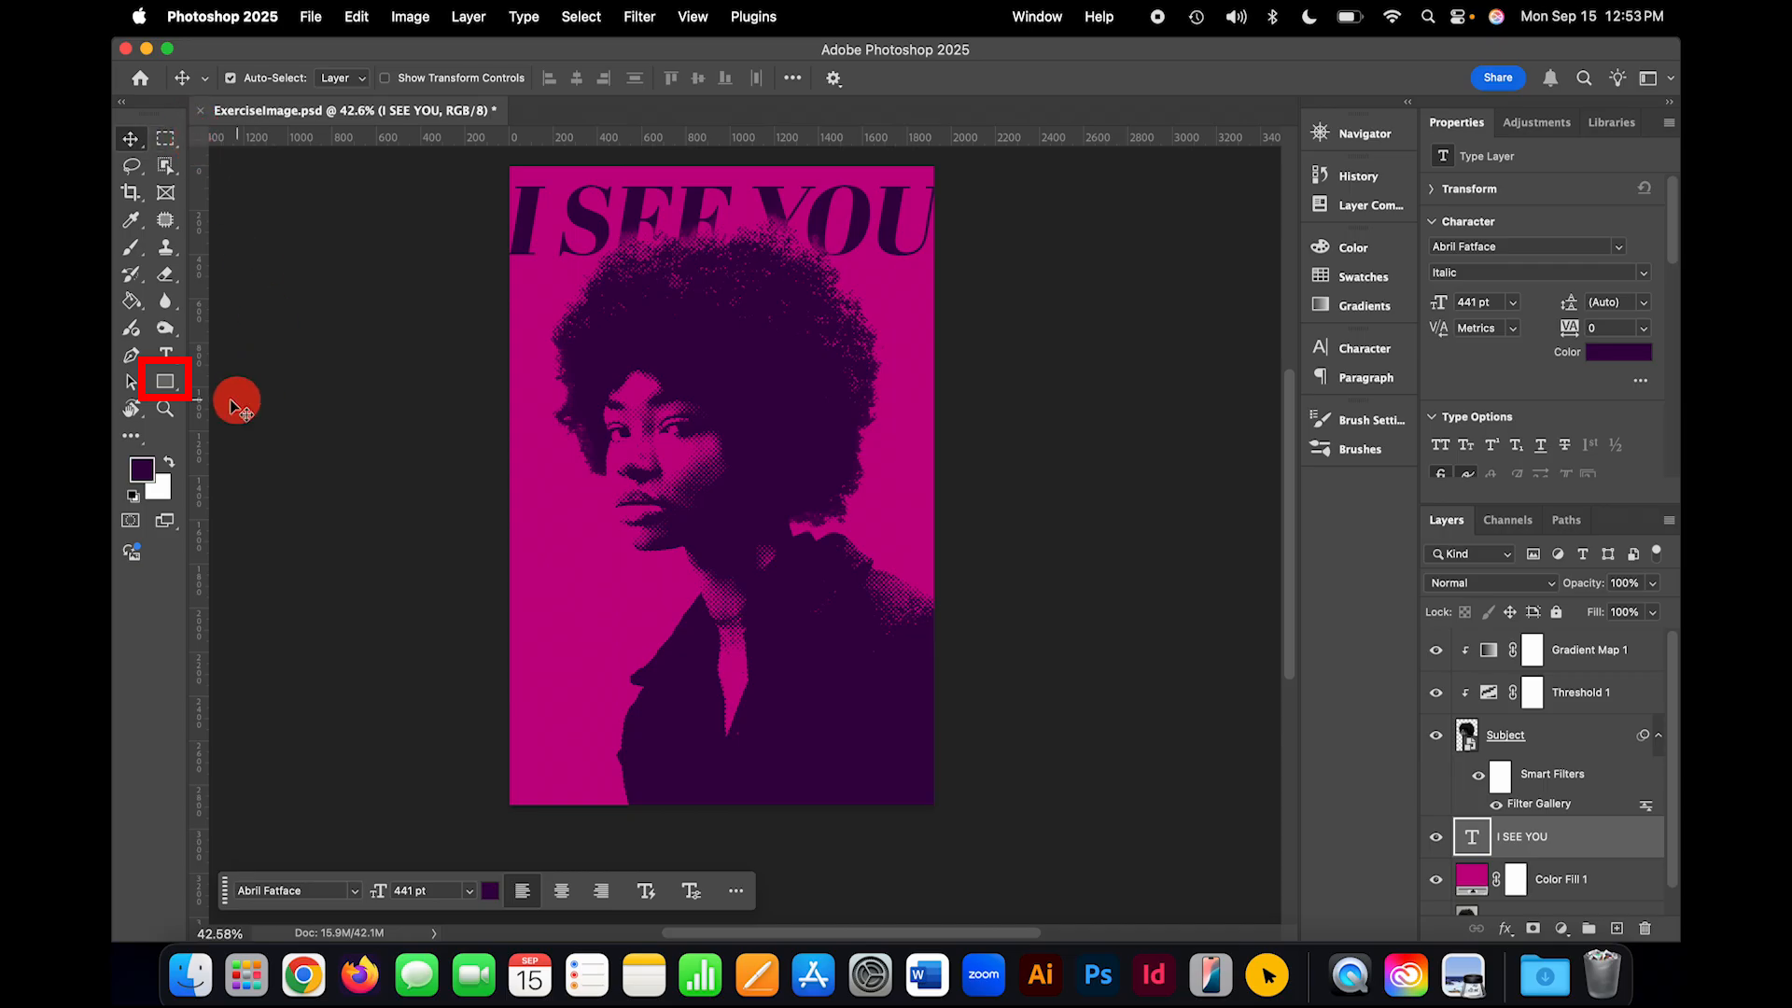
Step: Draw a rectangle about 3791 × 772 px across the poster behind the subject's face and give it a solid bright green fill
click(167, 381)
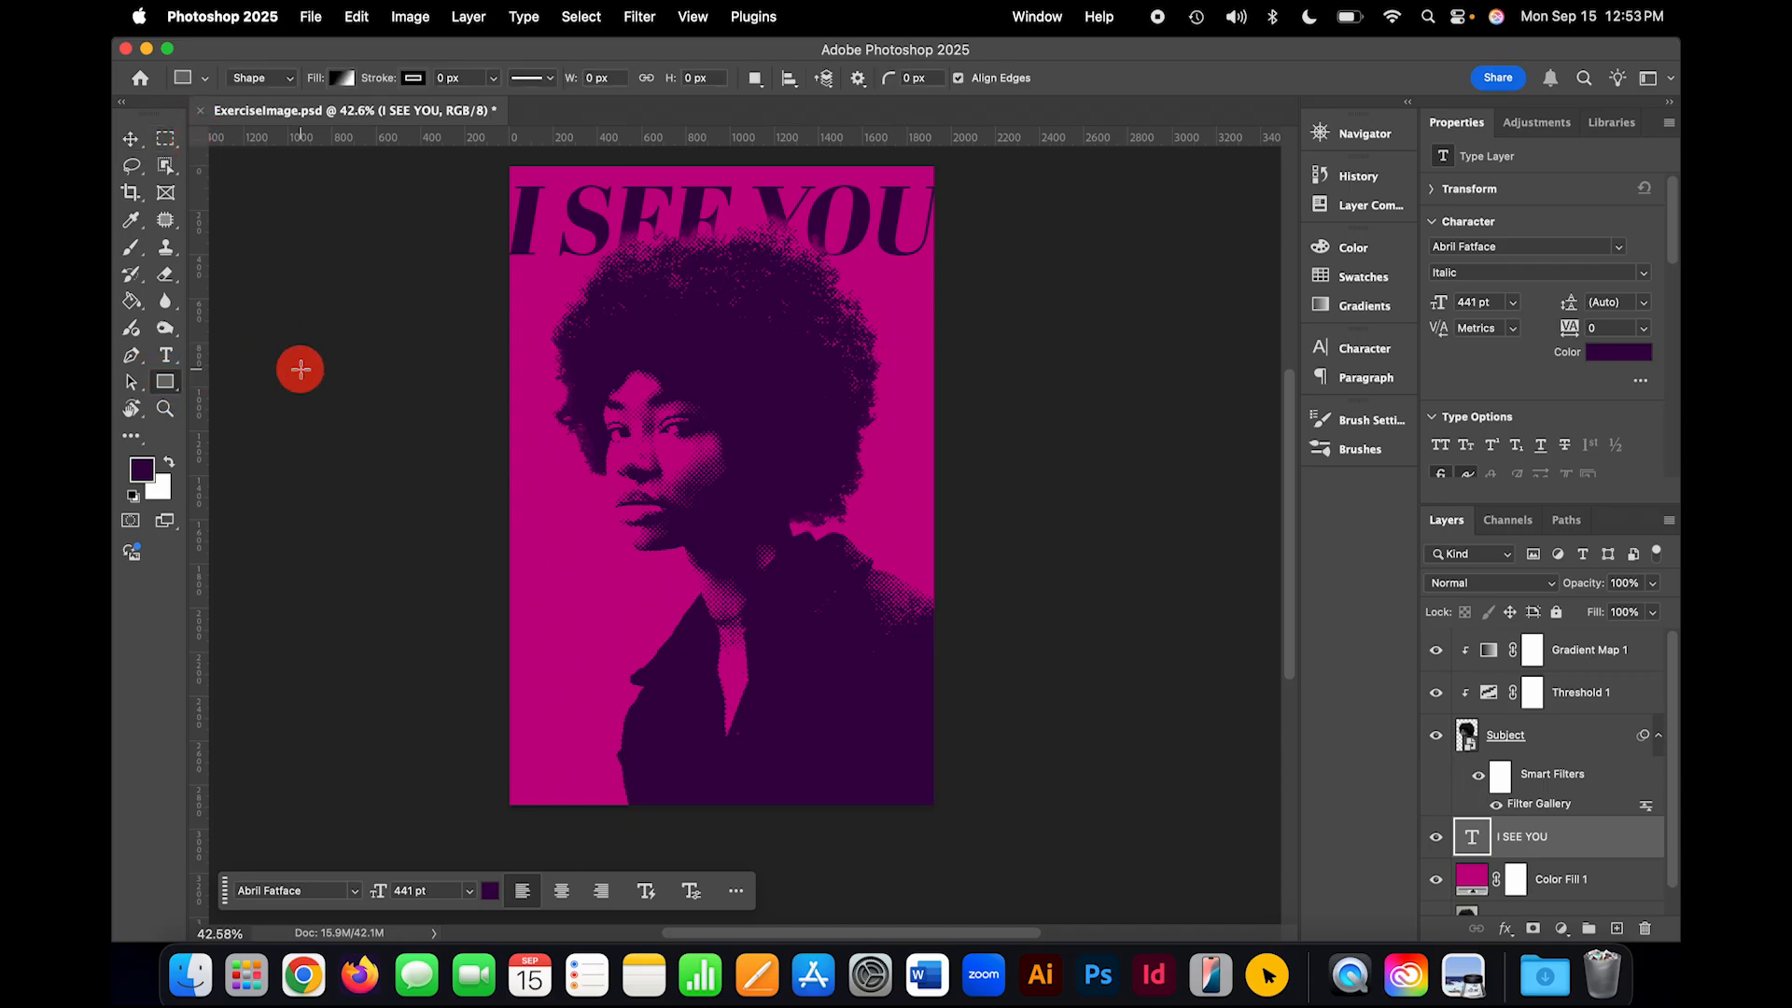
drag(285, 400, 1121, 569)
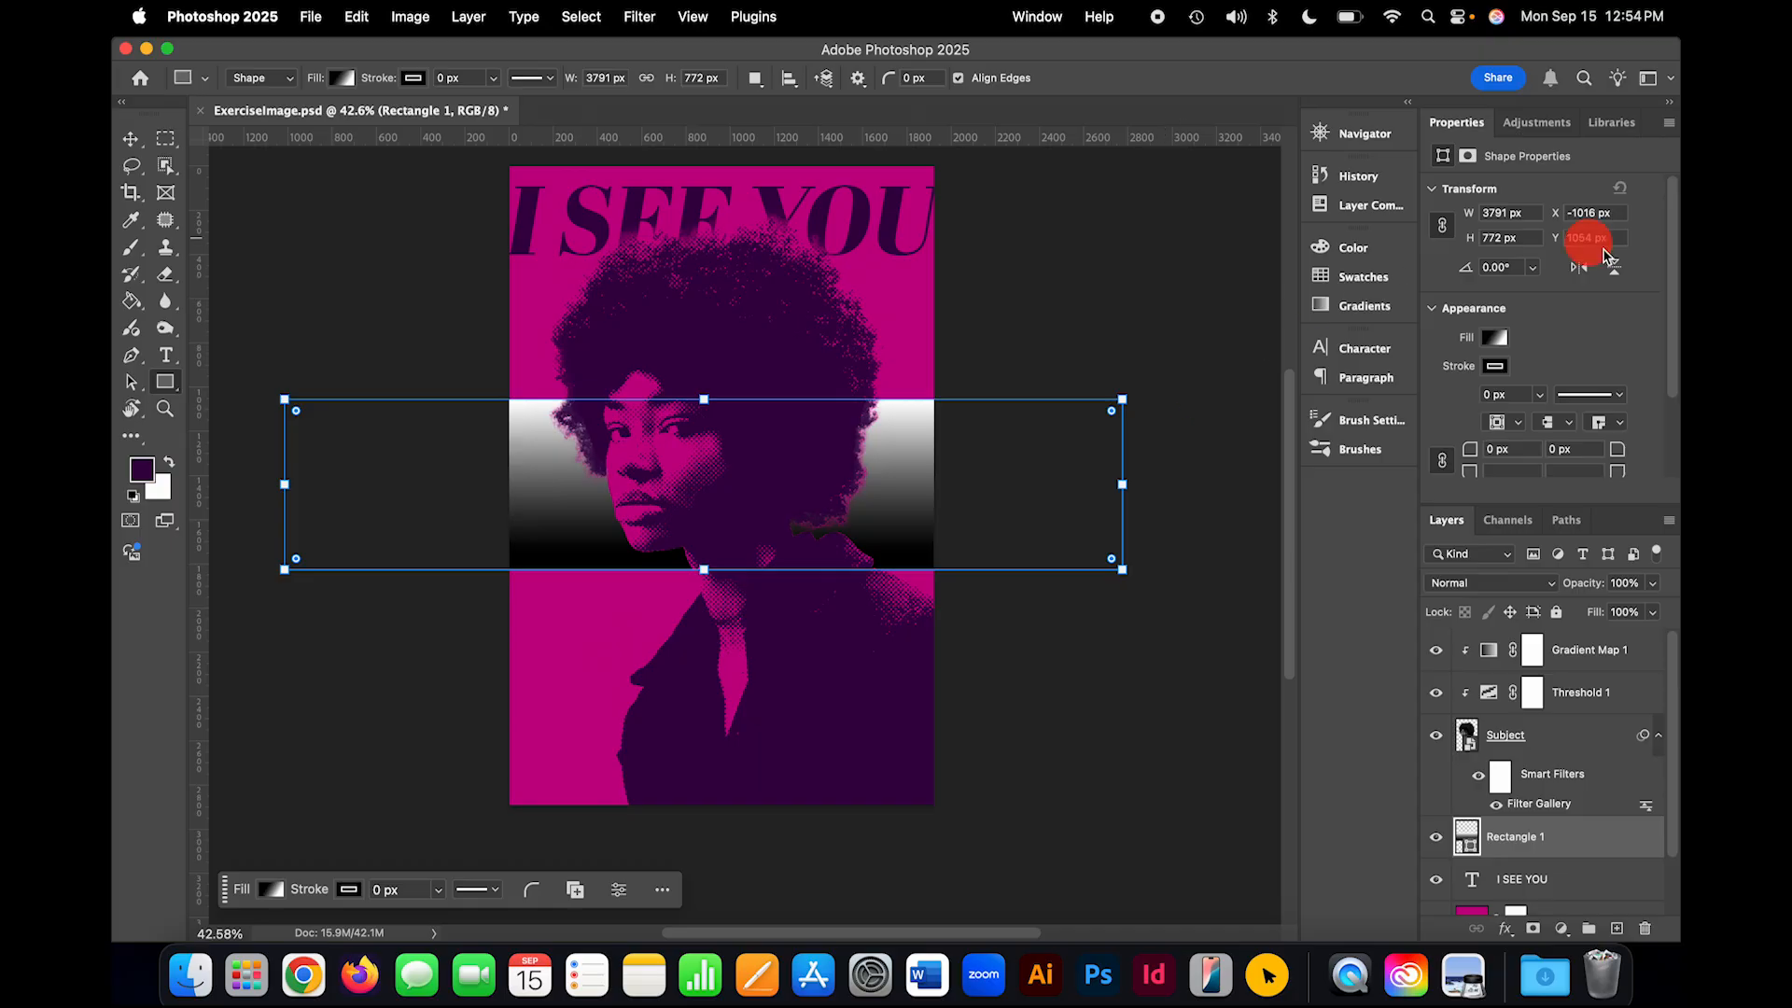
click(1498, 337)
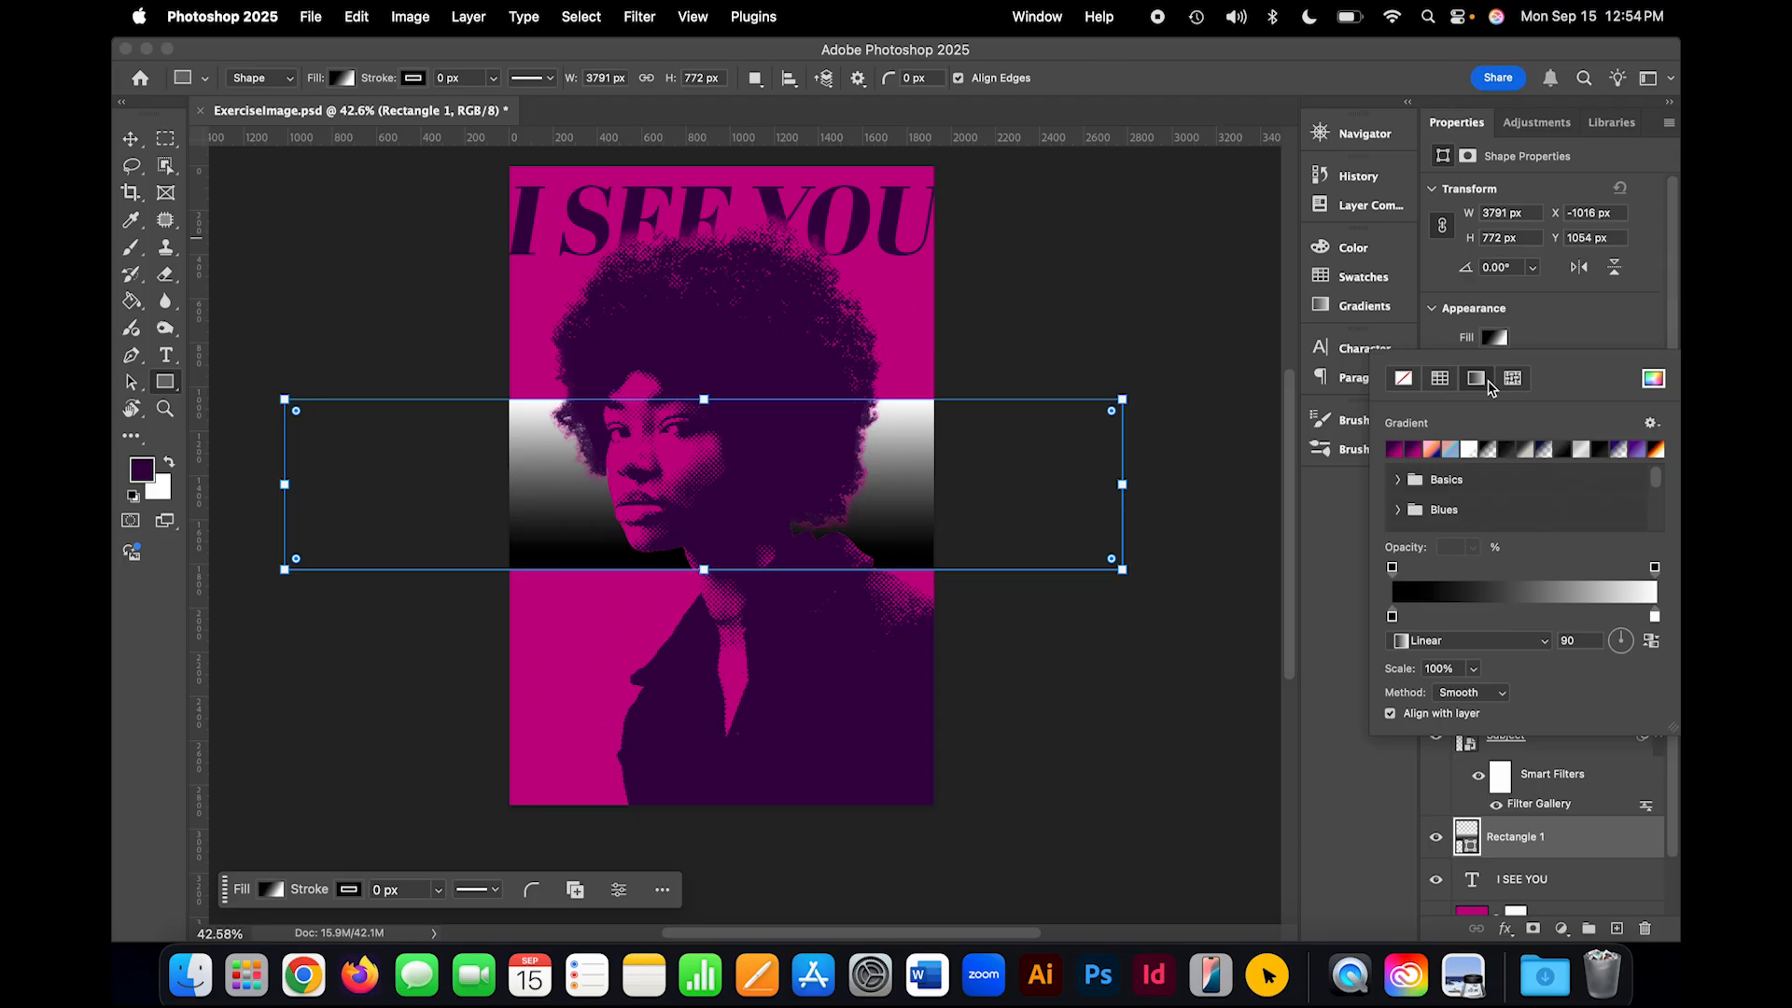
click(1443, 382)
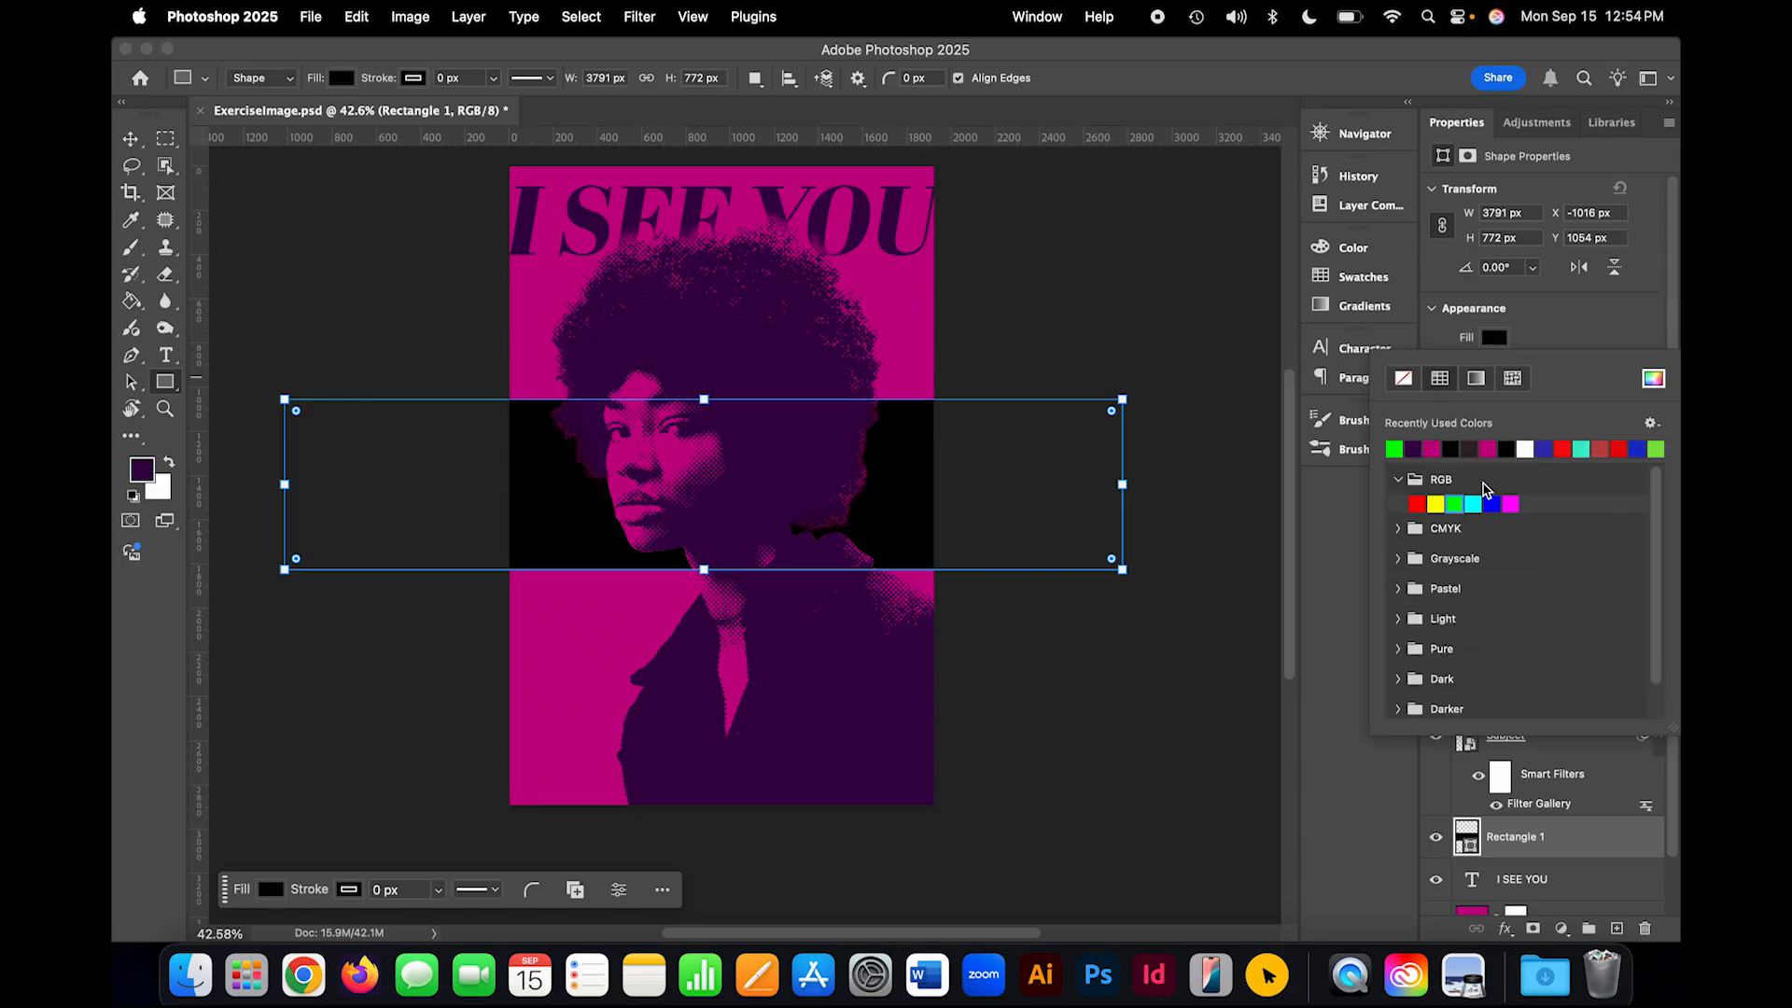
click(1511, 505)
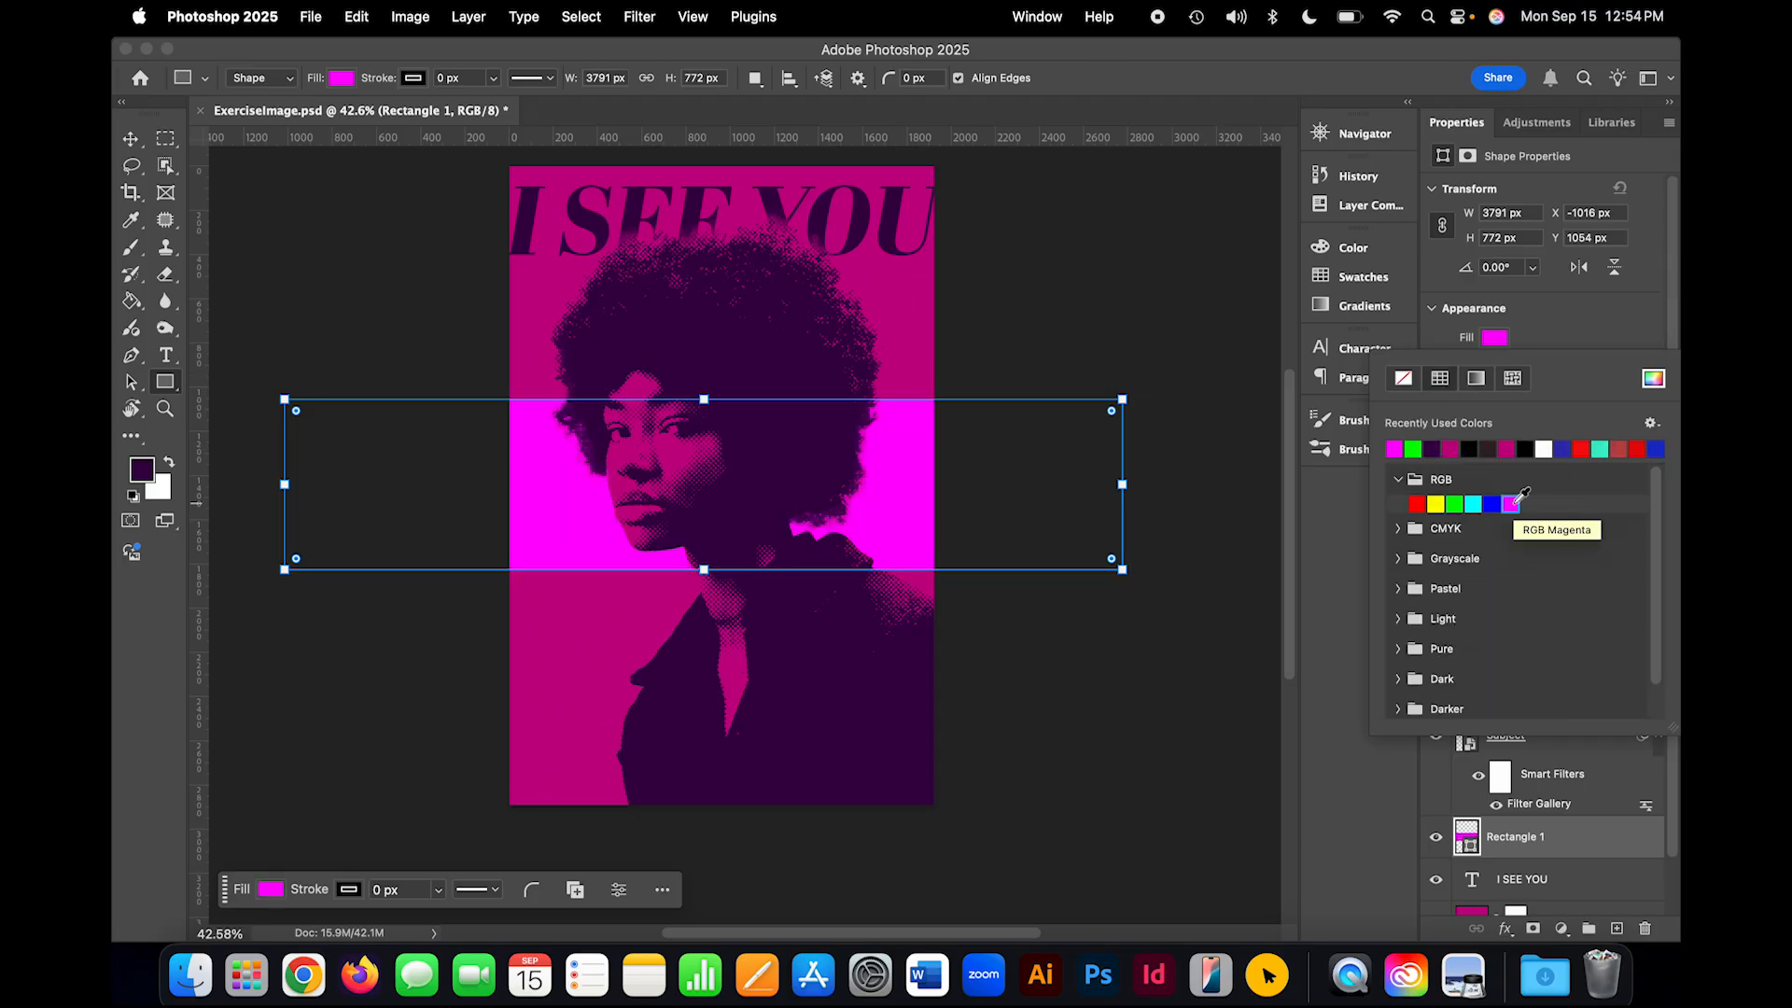
click(1413, 449)
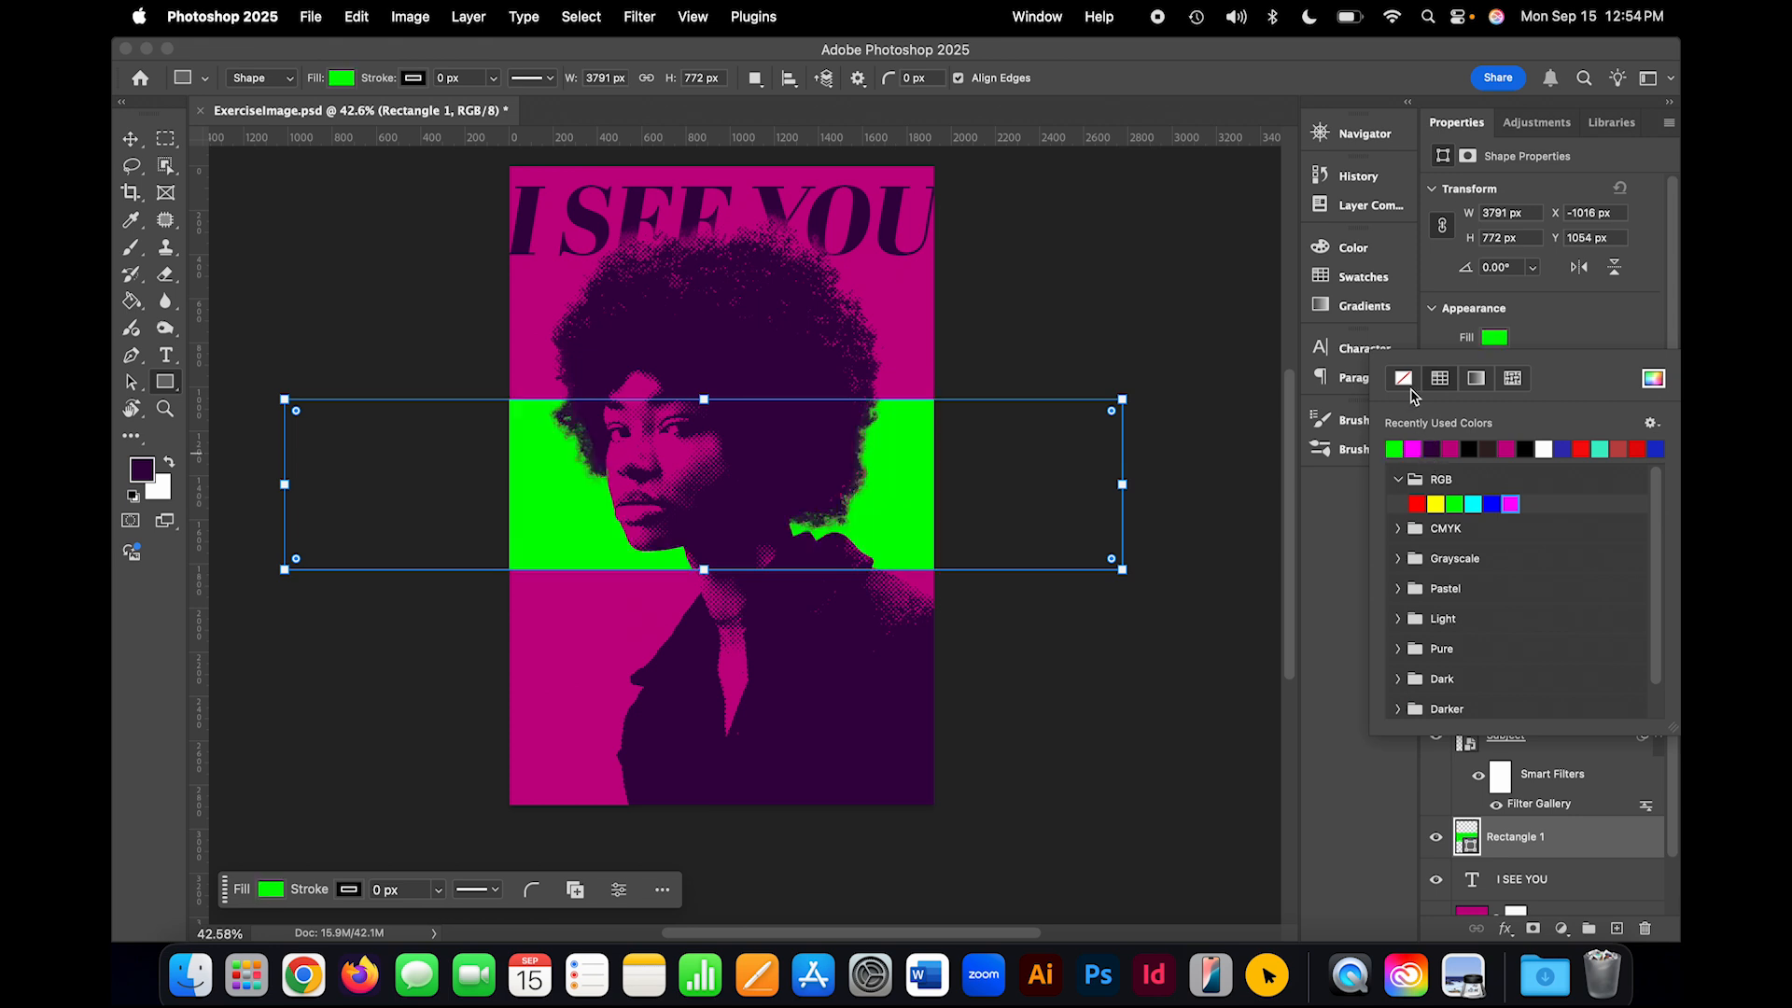
click(344, 79)
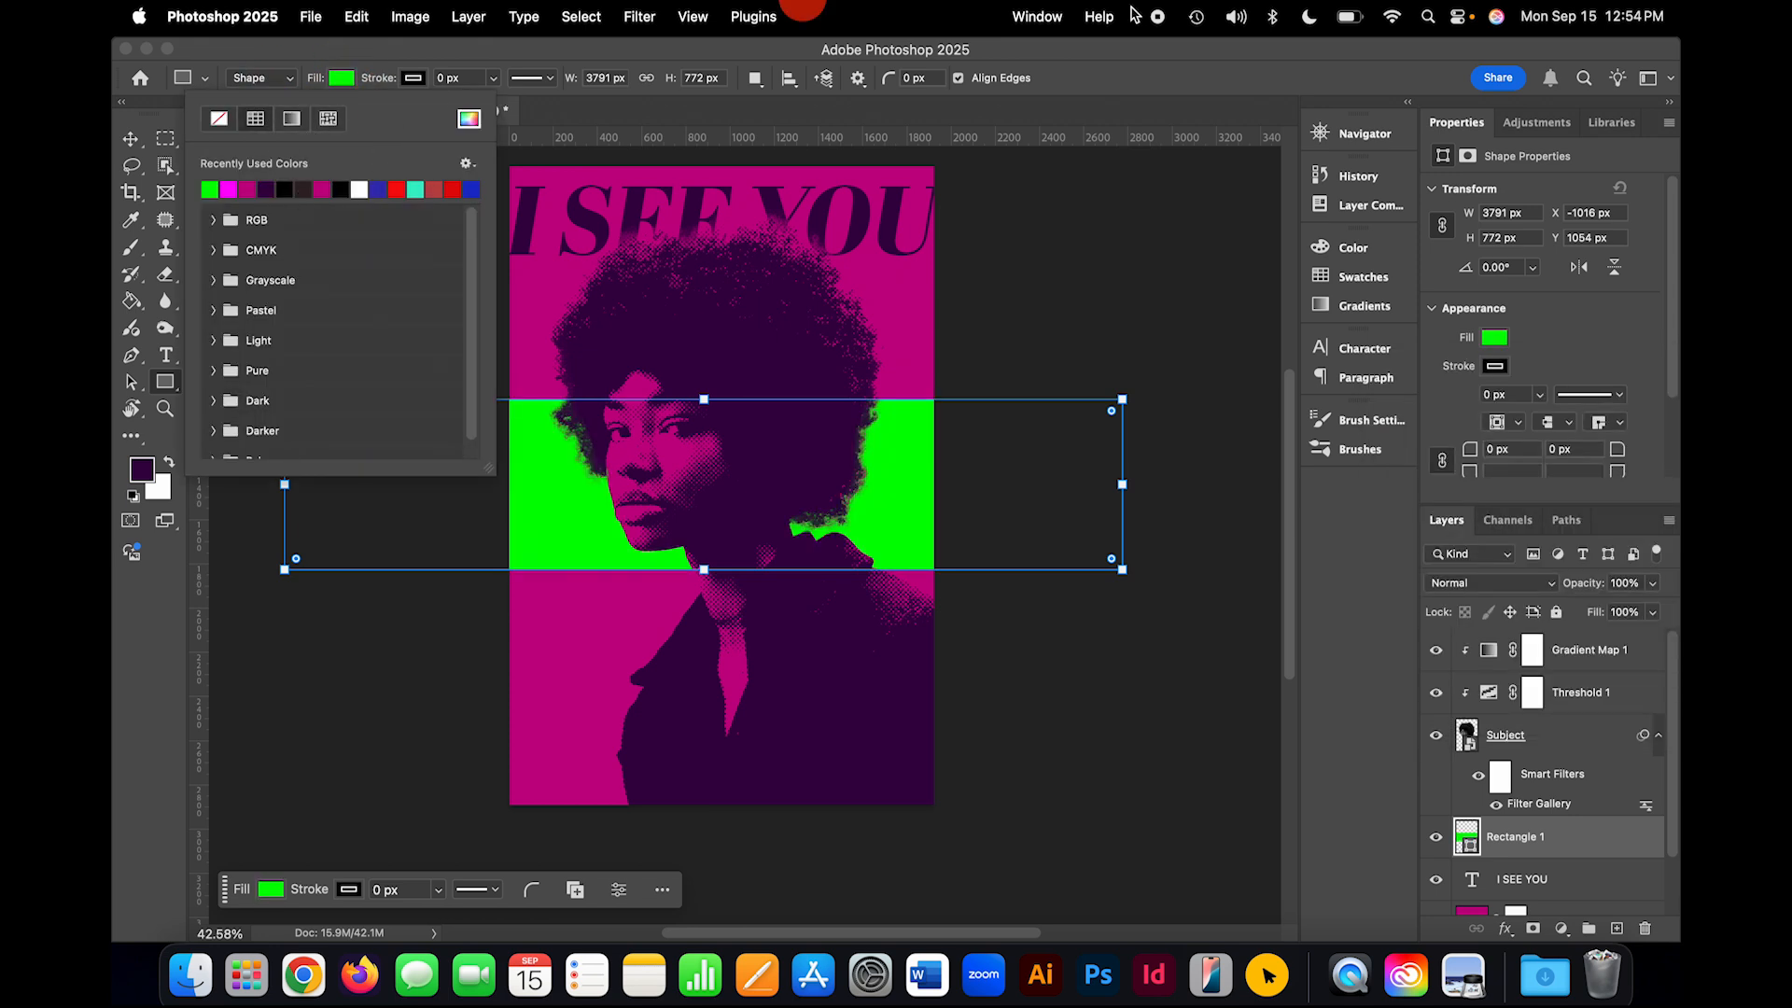
click(1493, 337)
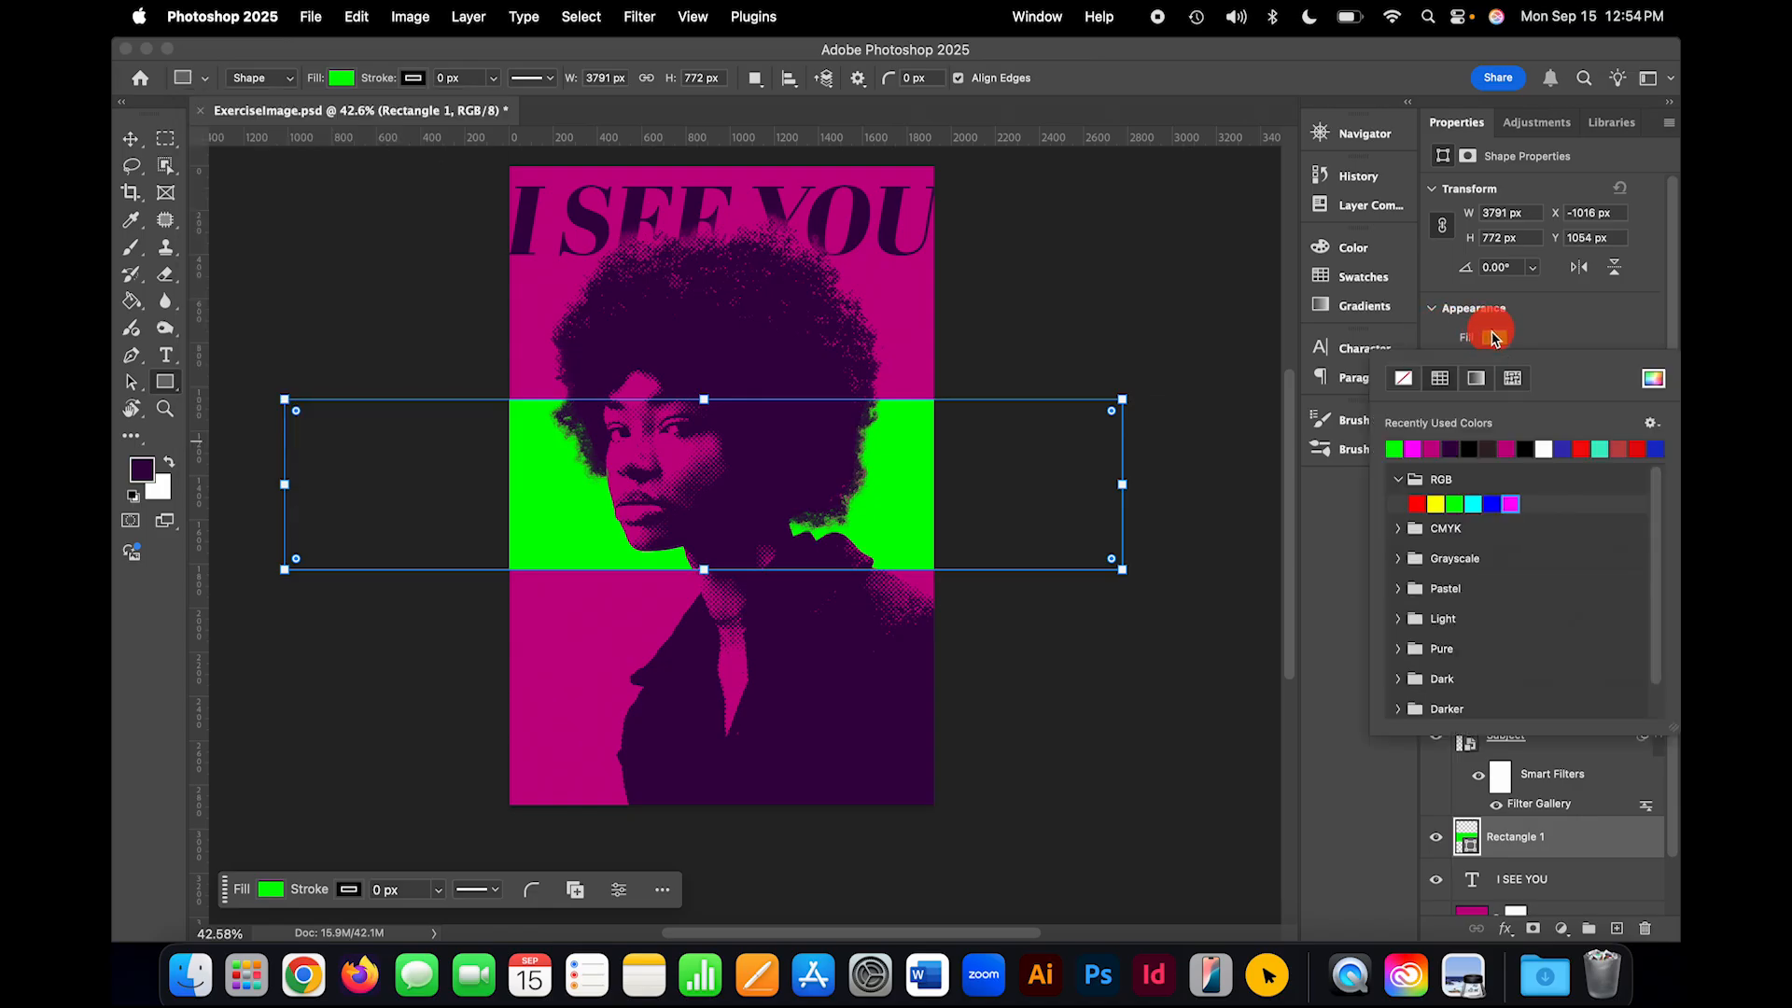
click(1494, 337)
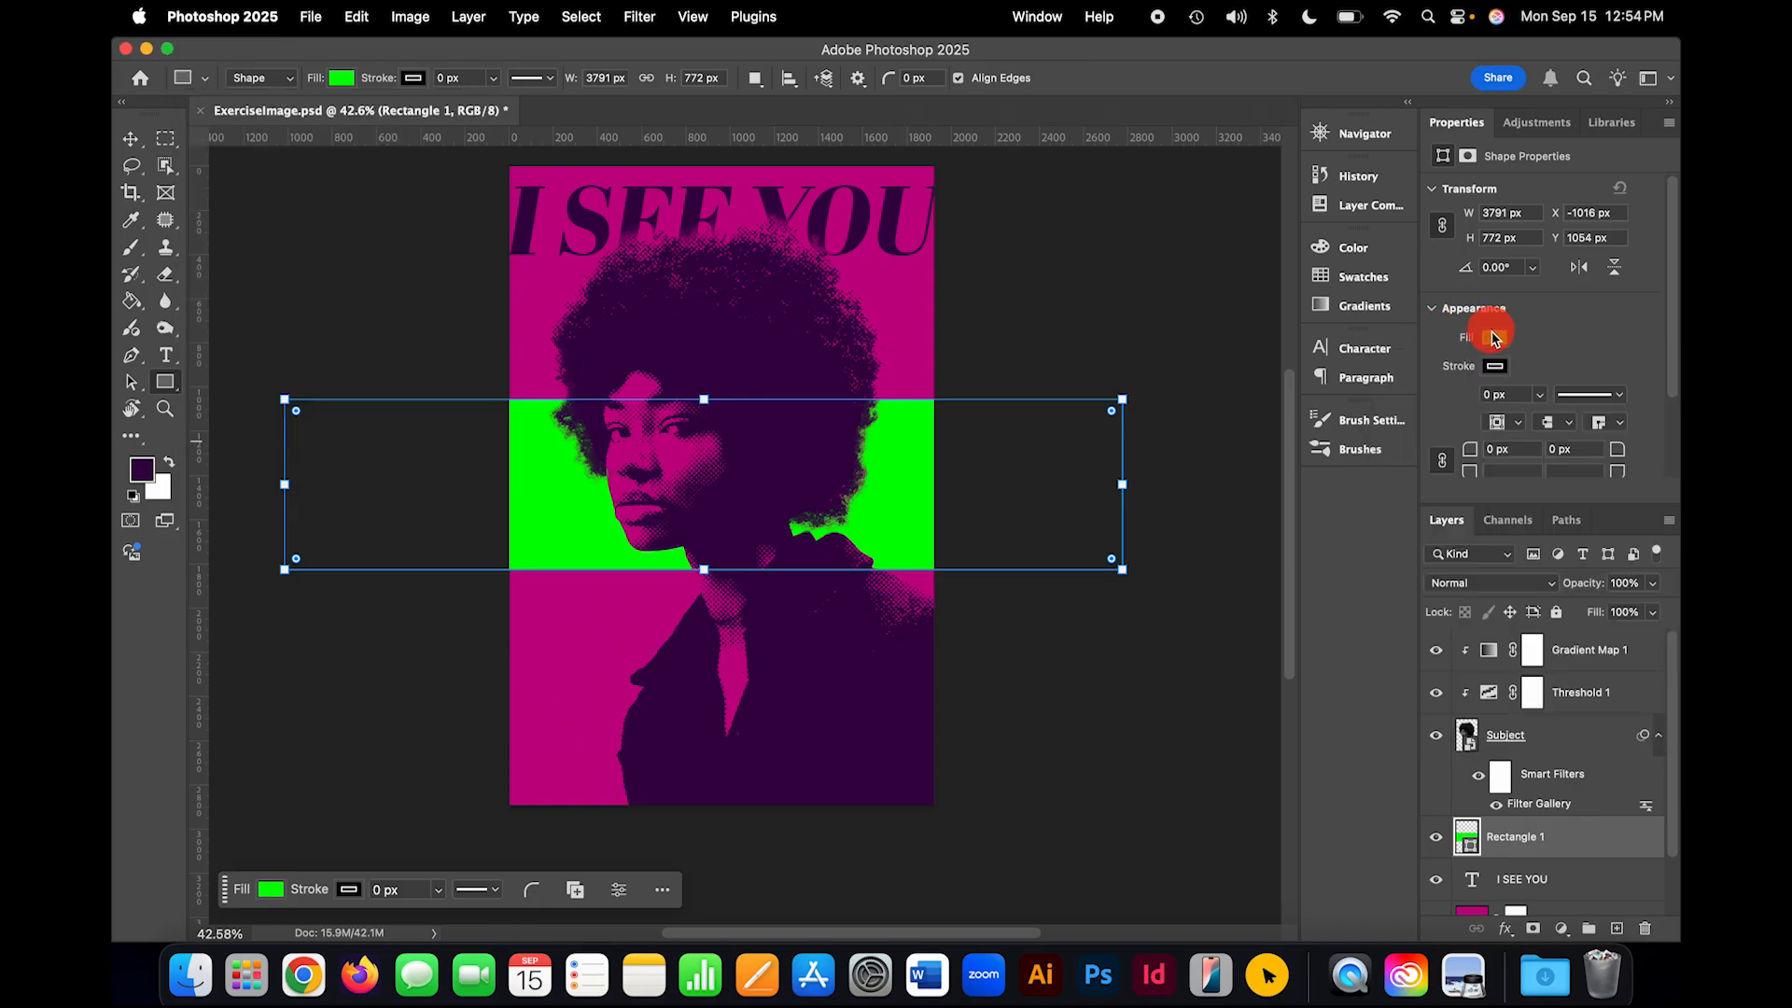
Step: Move the green rectangle slightly down, to about X -1001 px and Y 1153 px
click(133, 142)
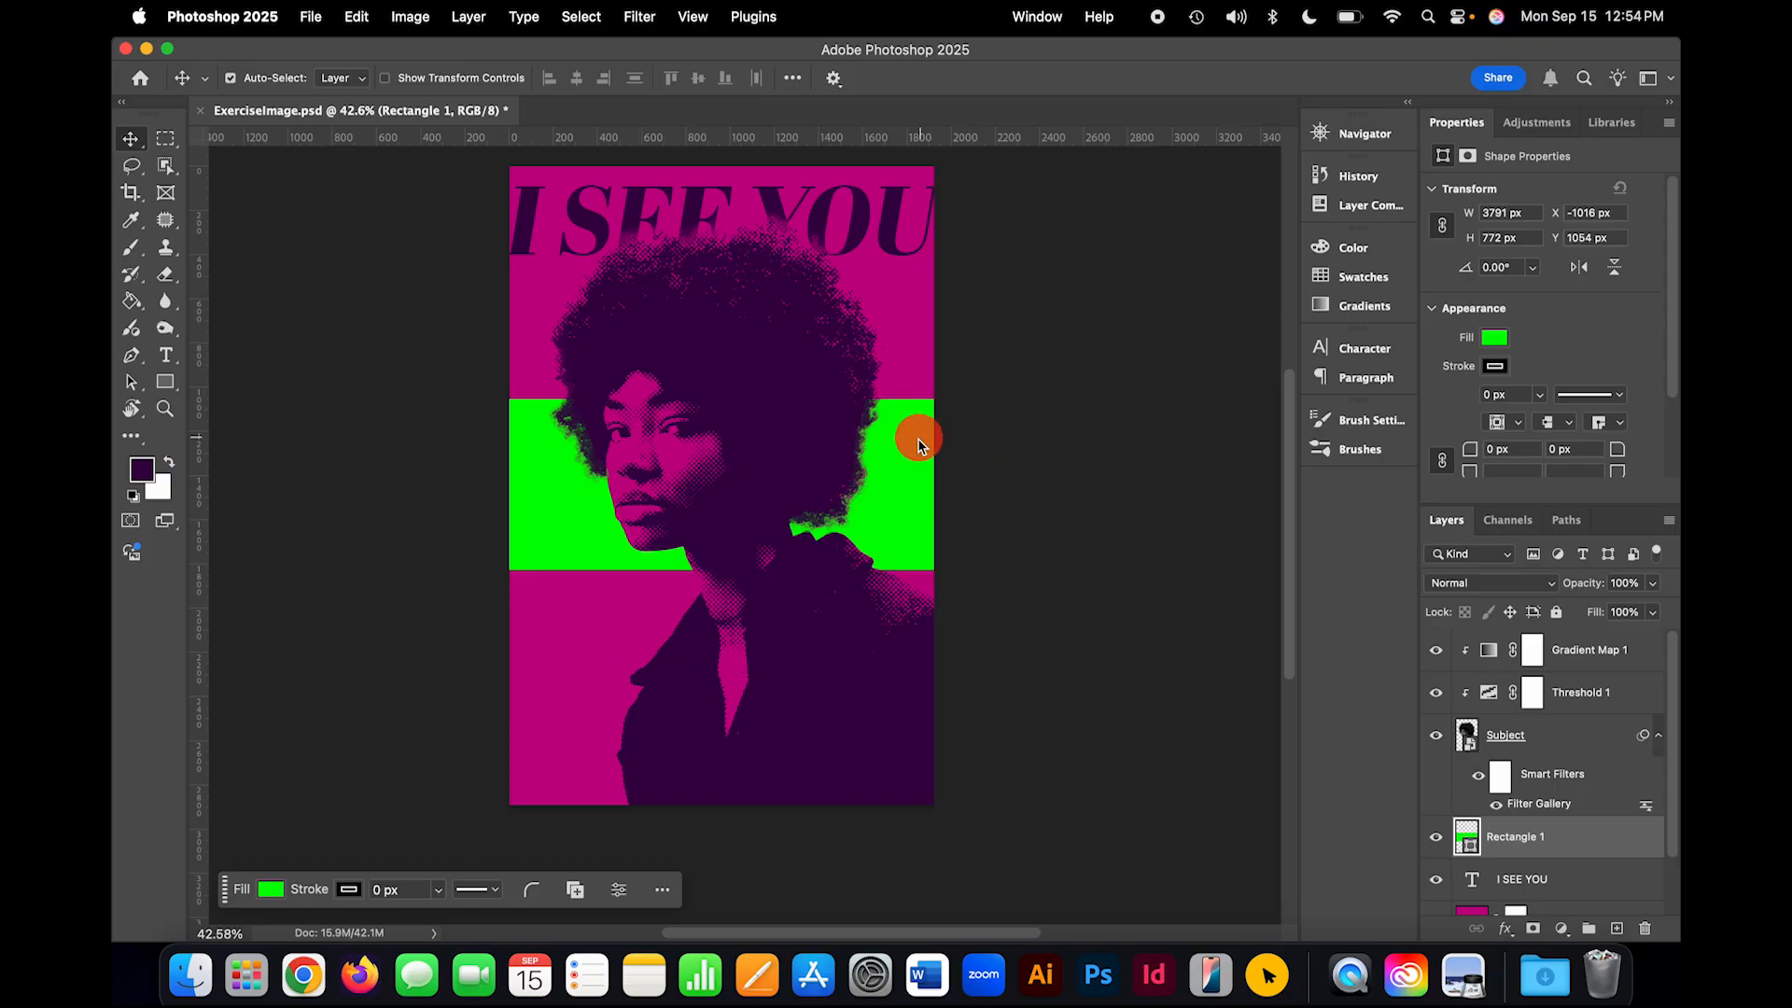
mouse_move(917, 443)
mouse_down()
mouse_move(917, 492)
mouse_move(916, 404)
mouse_move(920, 485)
mouse_move(918, 459)
mouse_up()
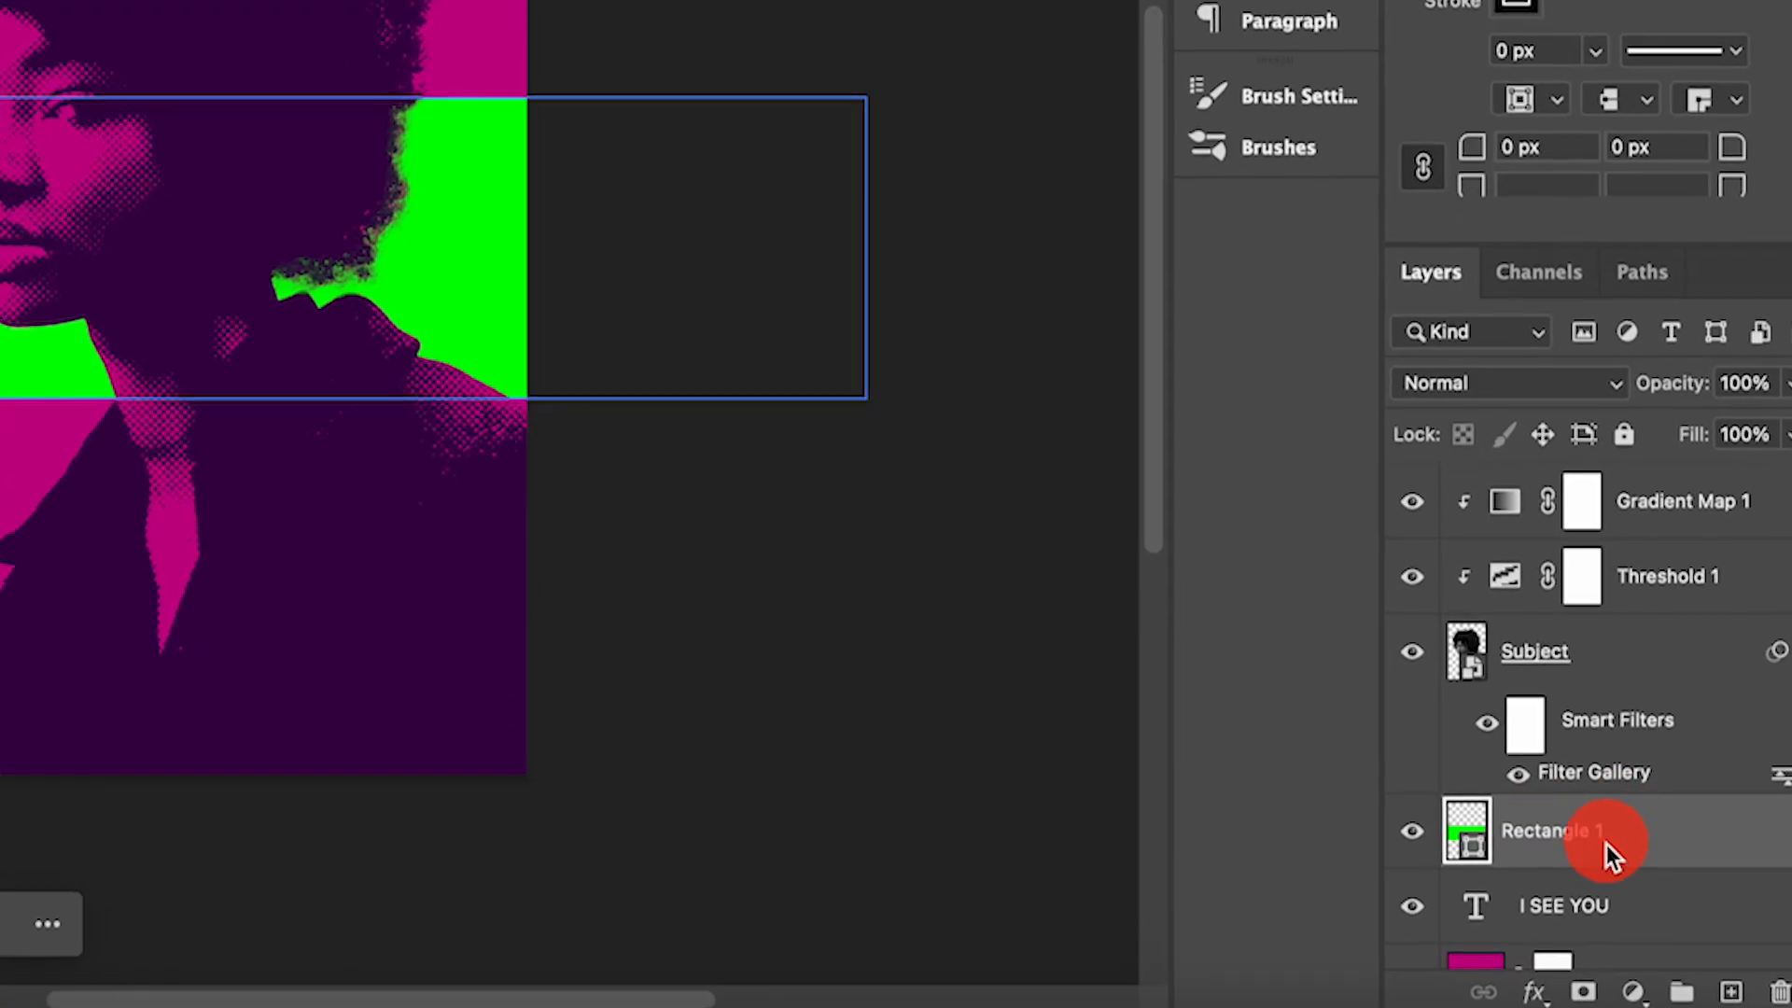
Step: Change the green rectangle's fill color to hex 3ef0c8
mouse_move(1475, 864)
mouse_down()
mouse_move(1633, 852)
mouse_move(1469, 892)
mouse_move(1482, 861)
mouse_up()
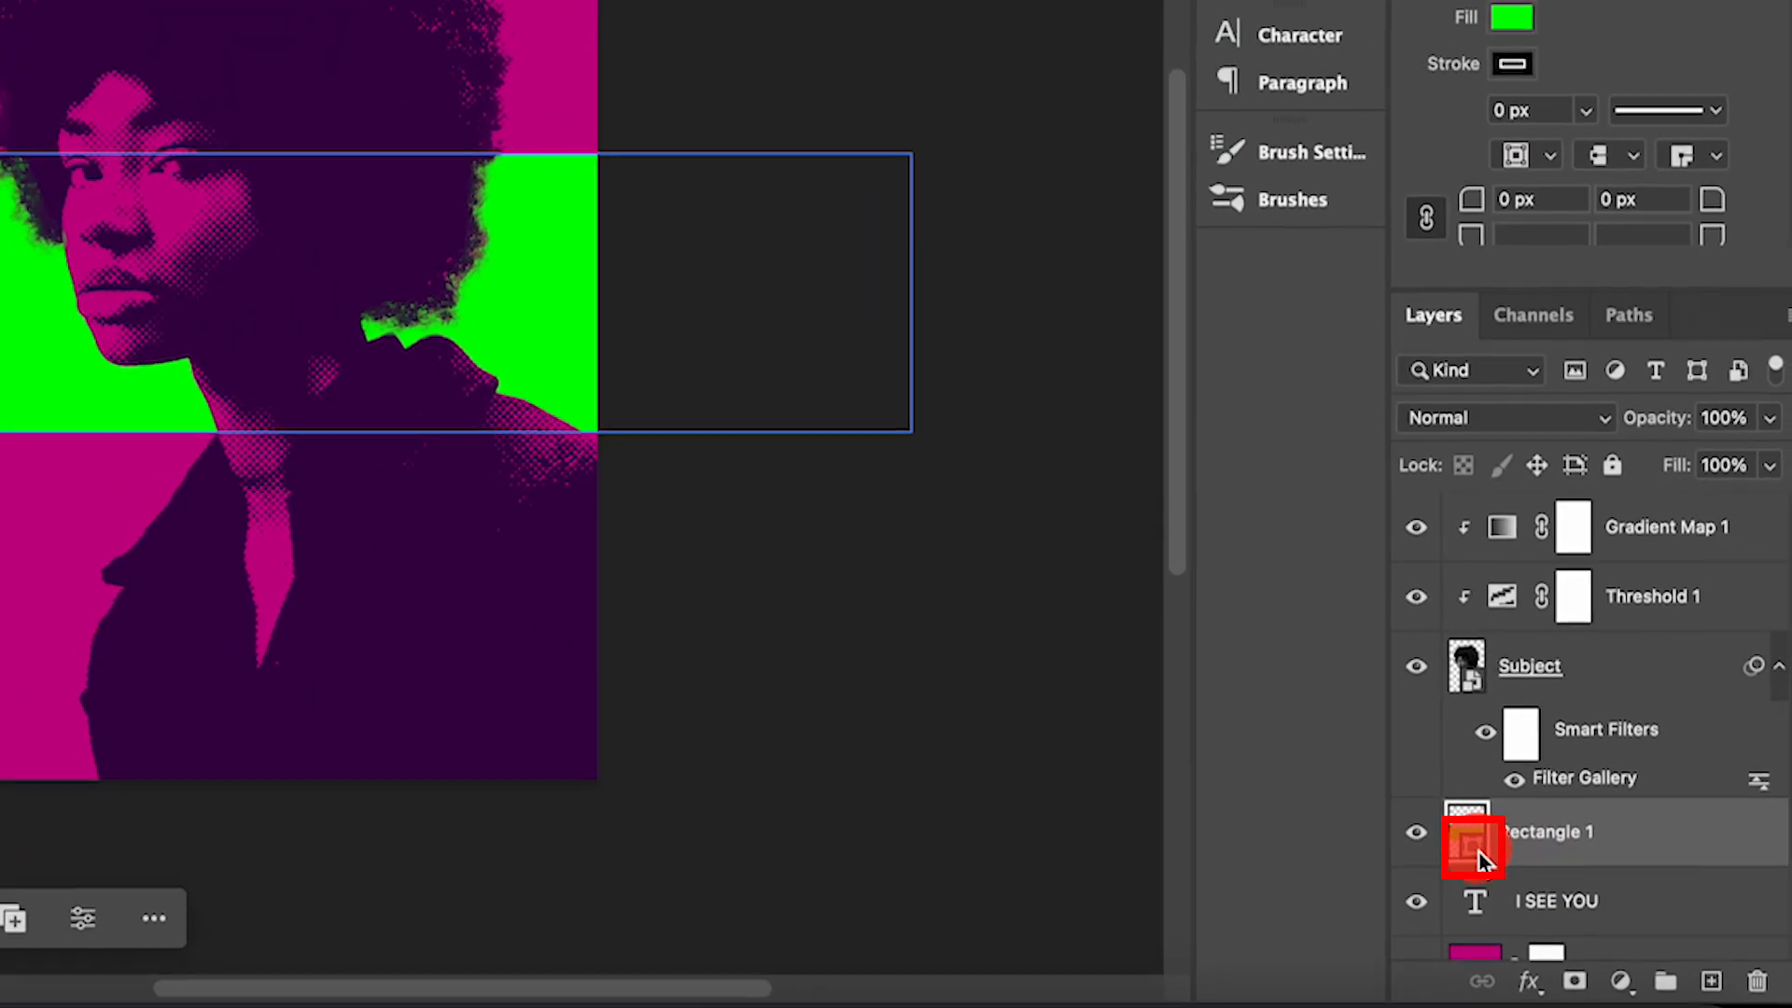
double_click(1479, 851)
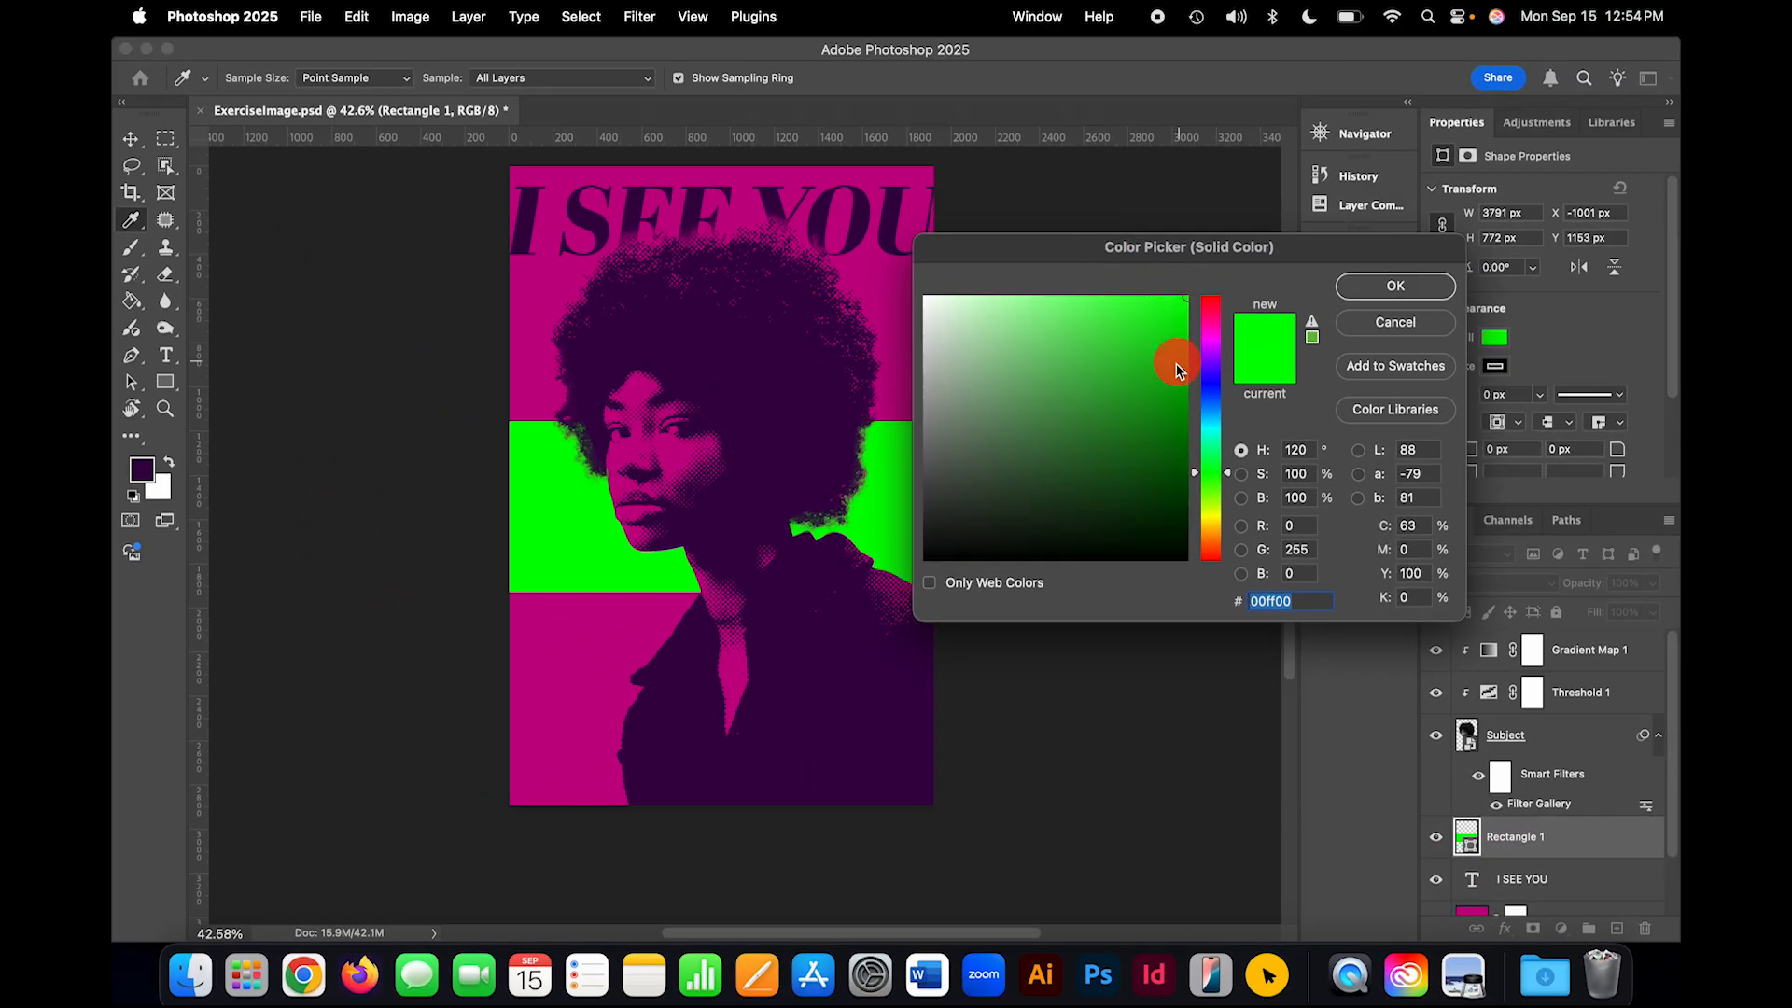
click(889, 312)
click(1211, 346)
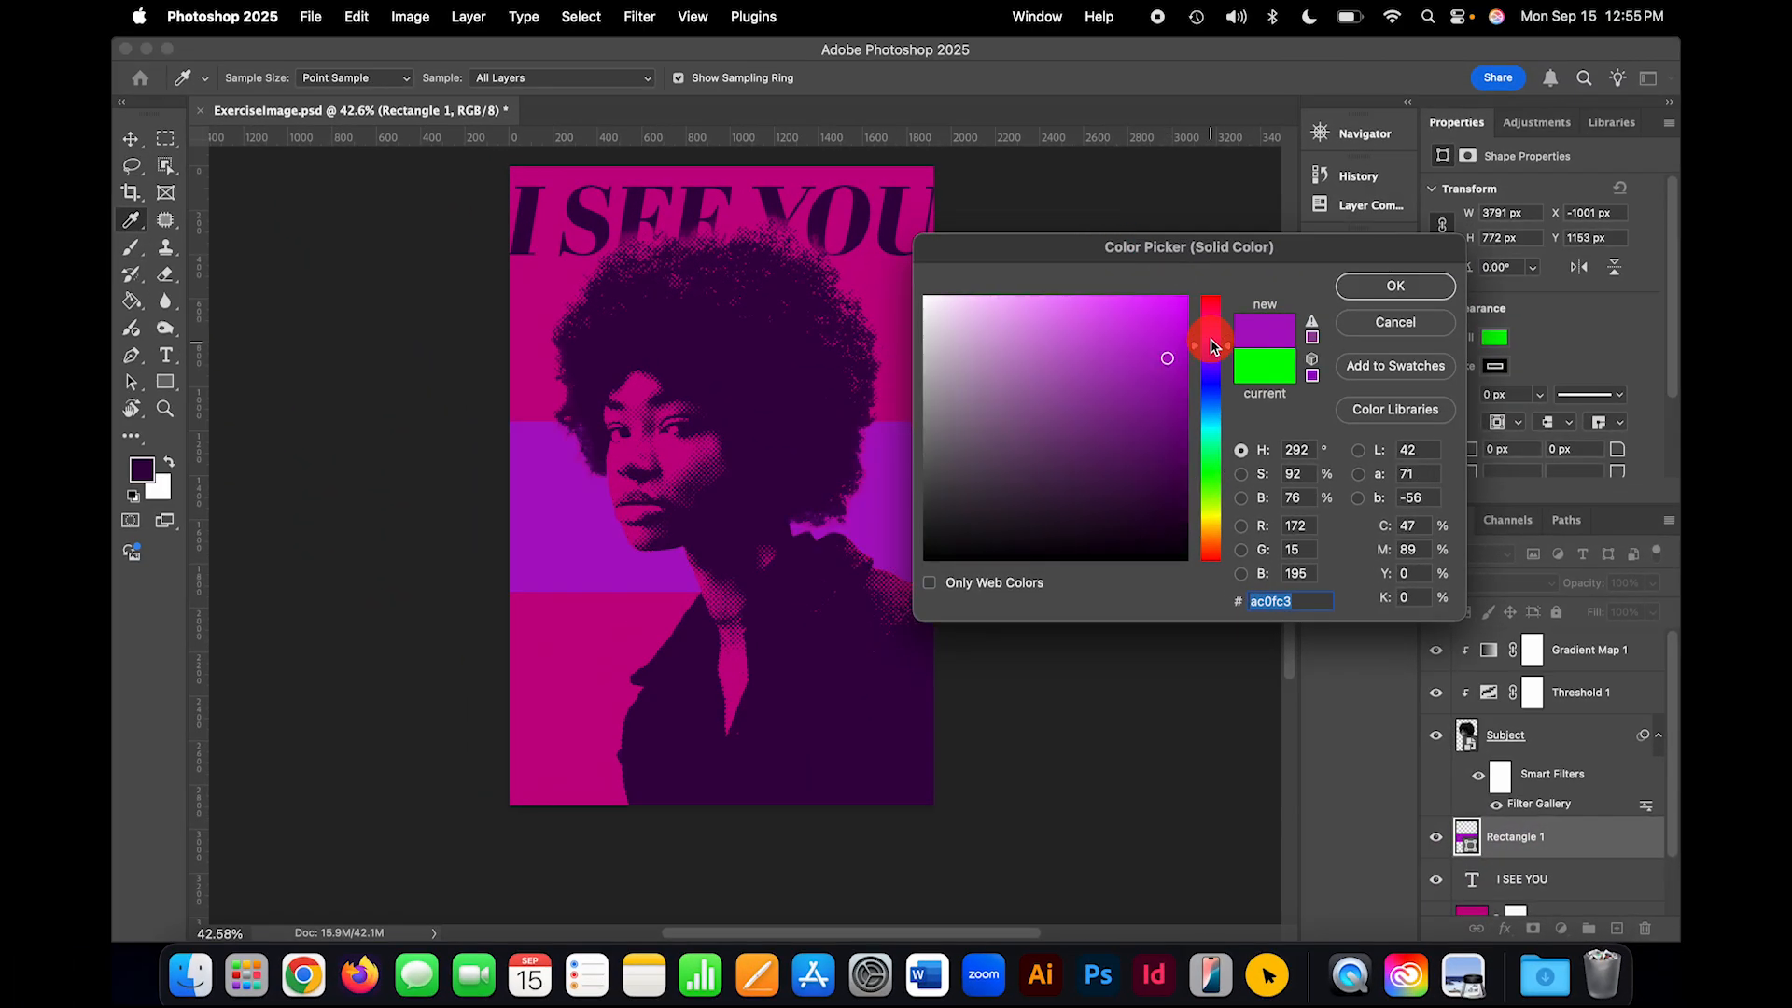
click(1210, 313)
click(1215, 391)
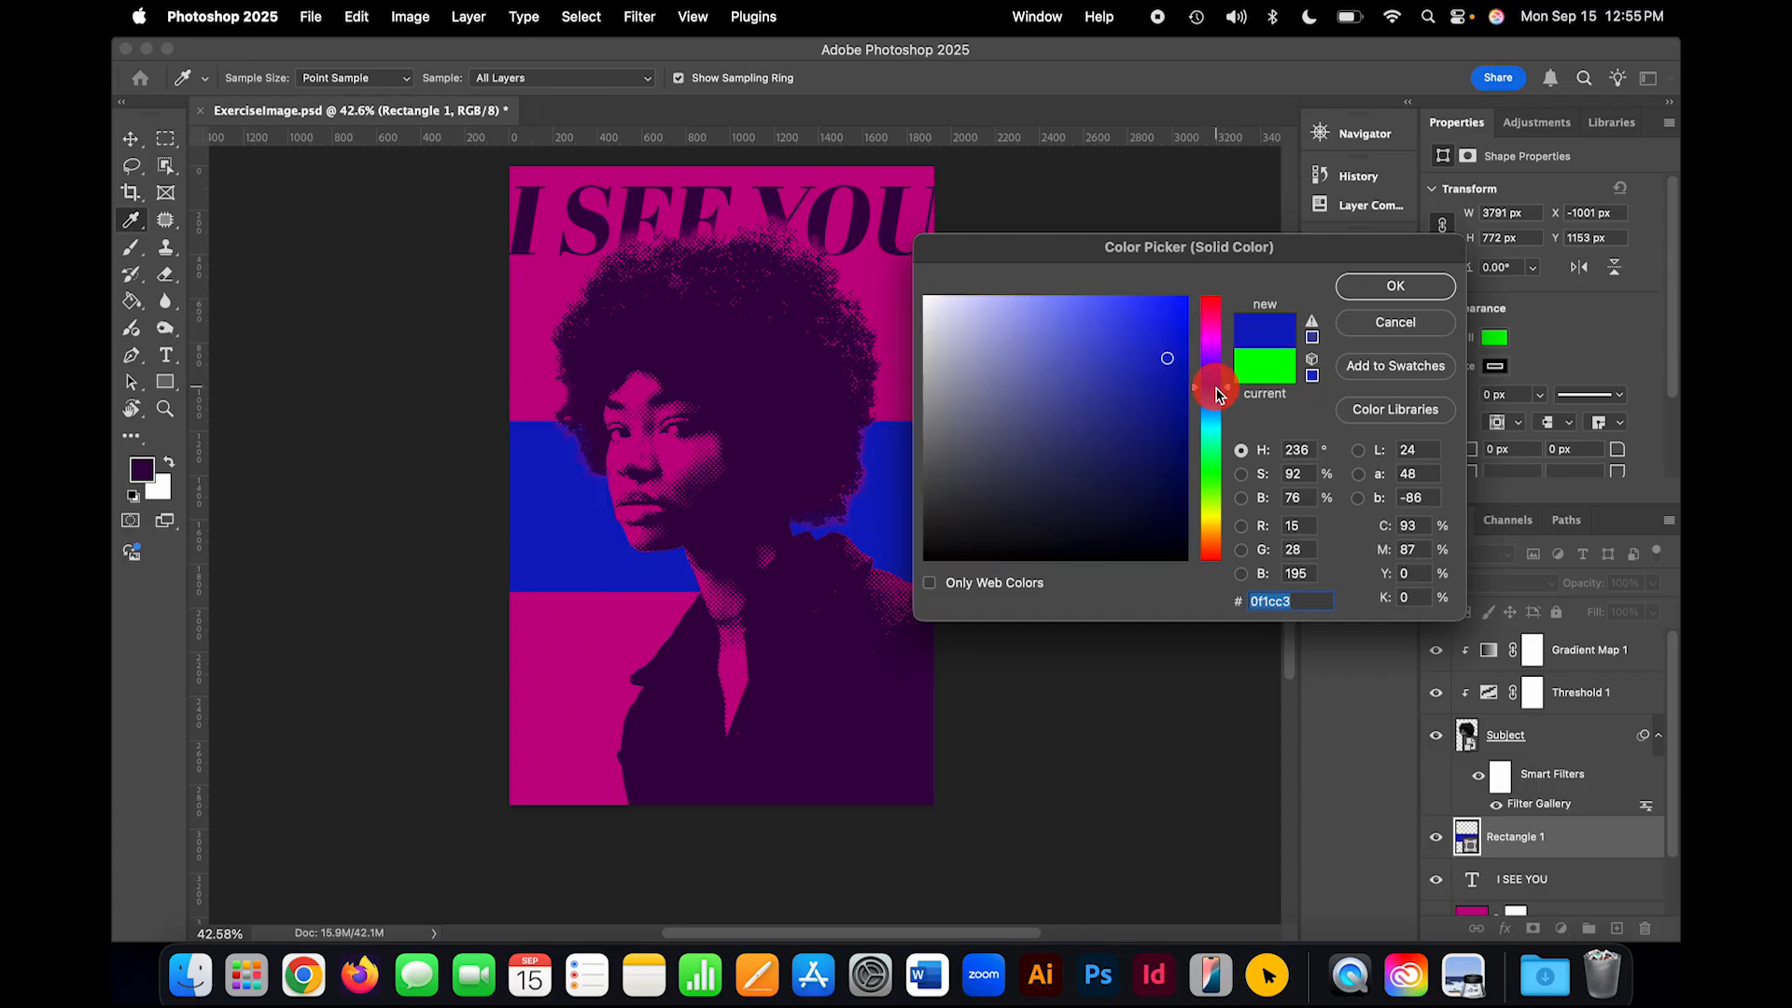
click(1330, 599)
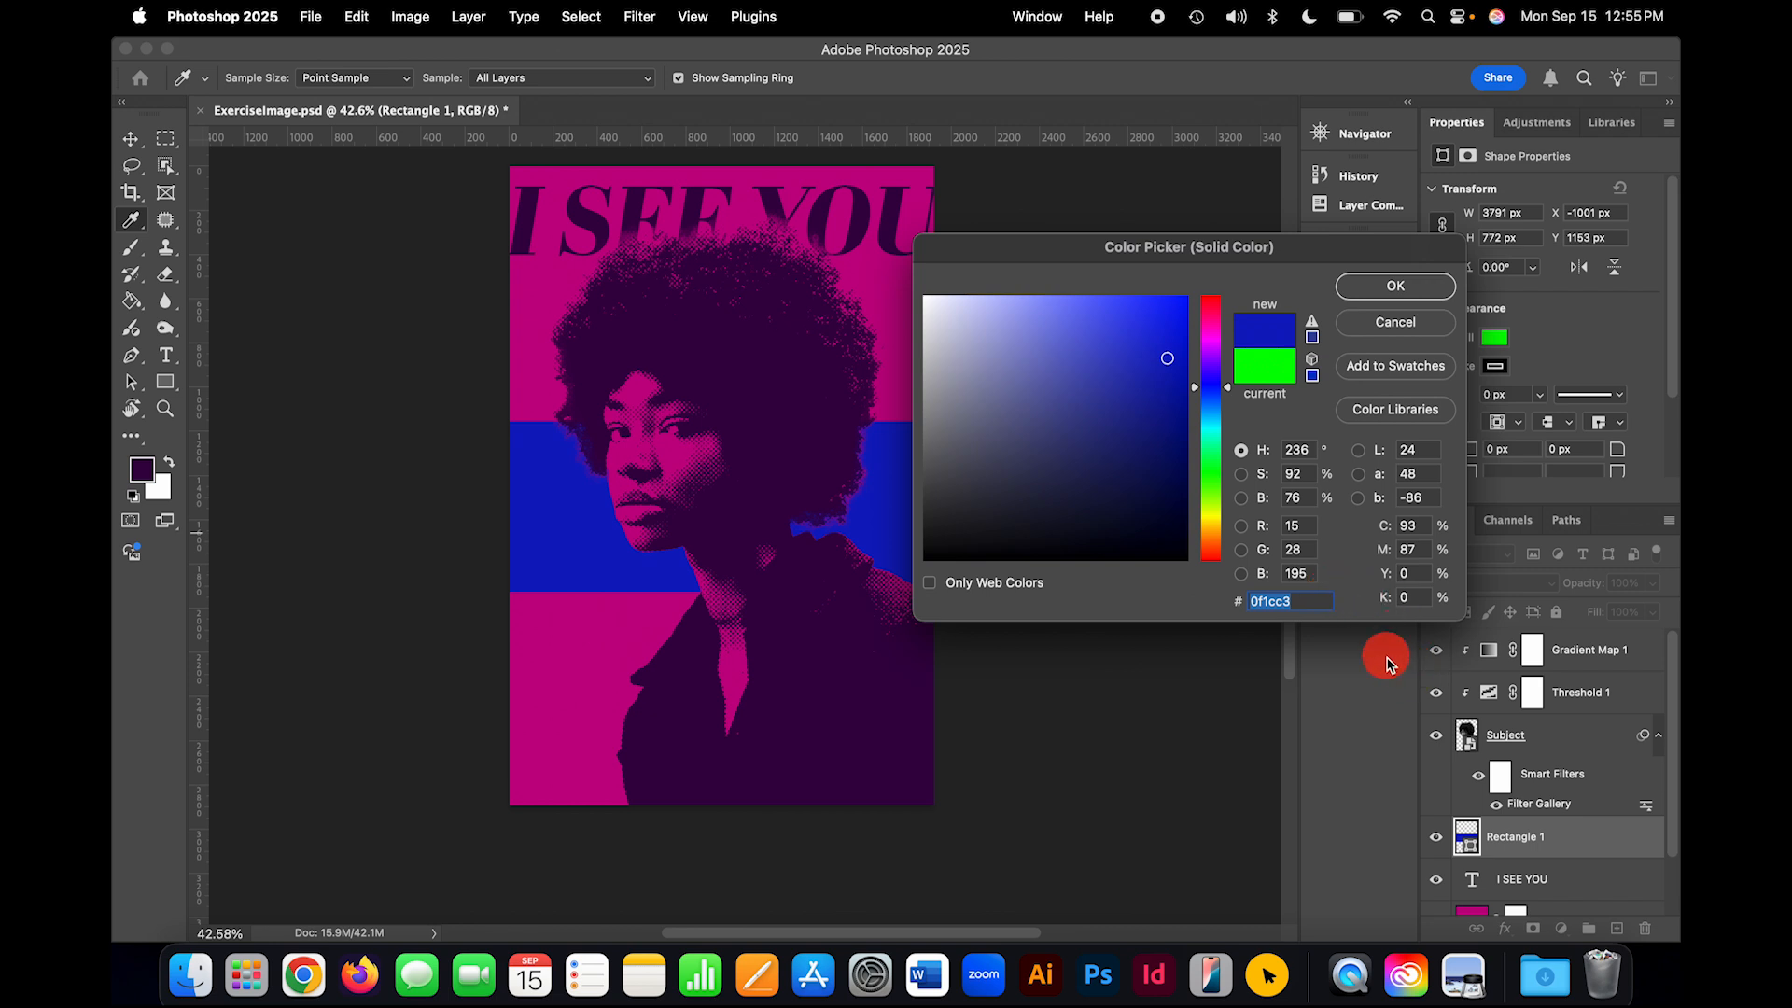
text(3e)
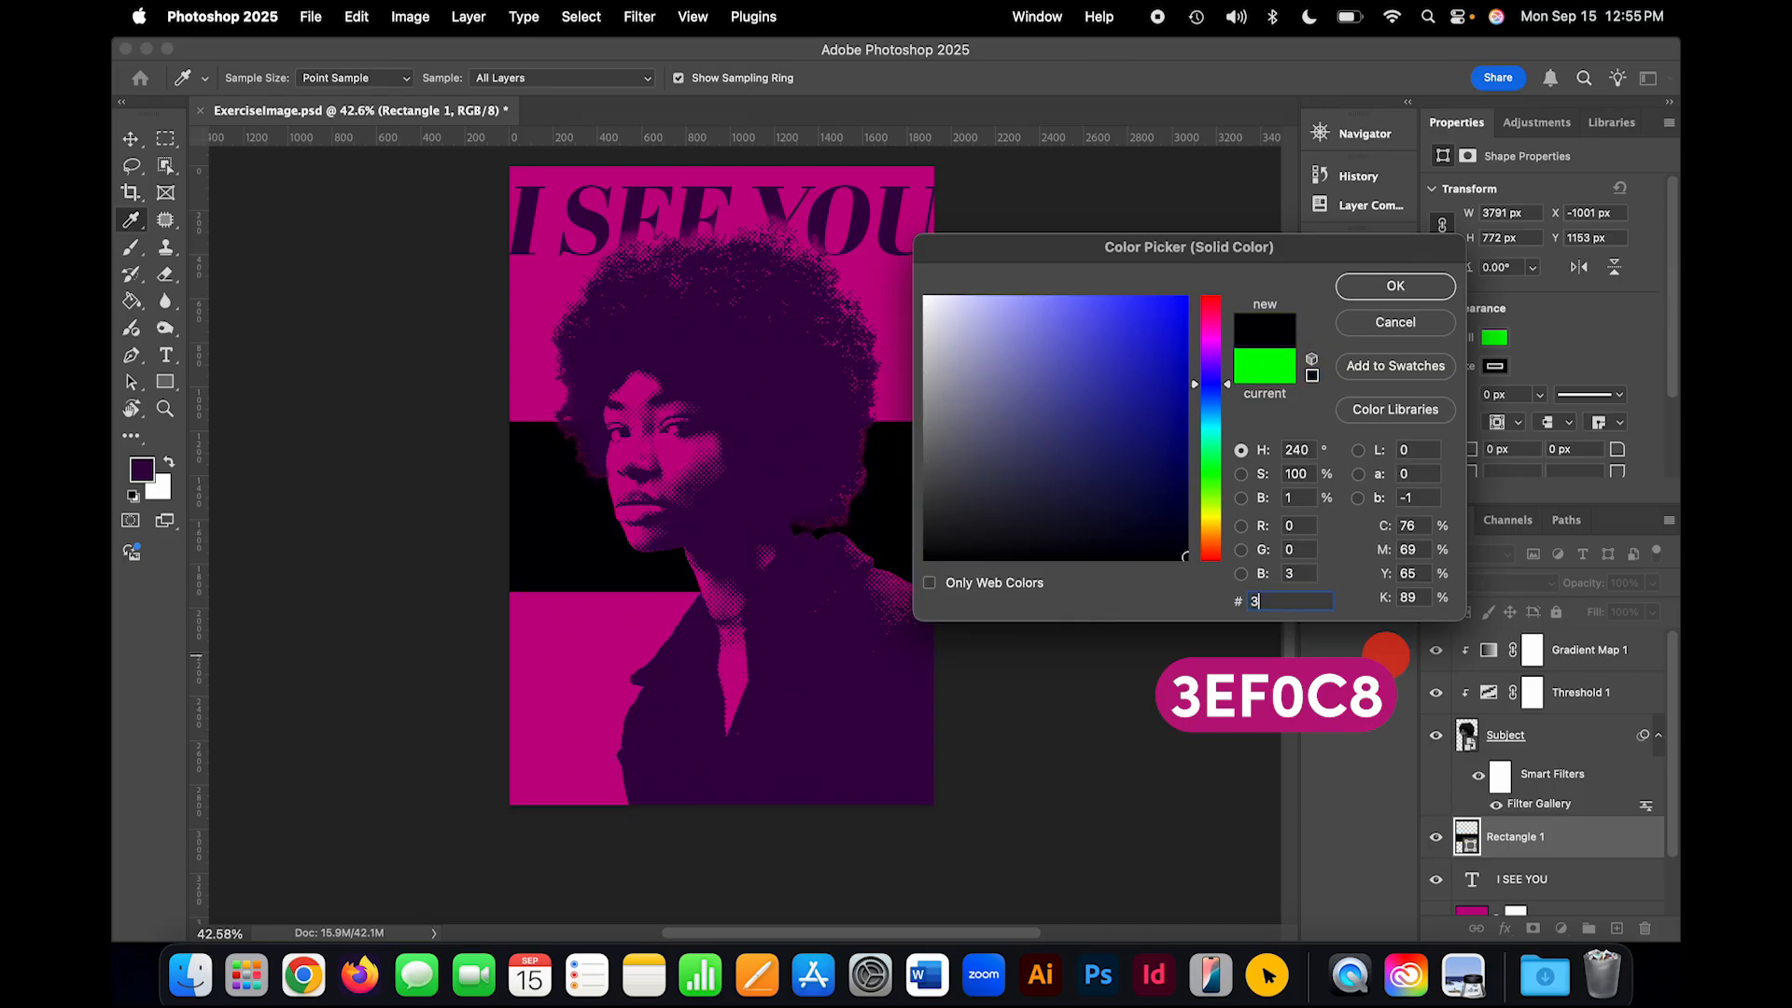
text(f)
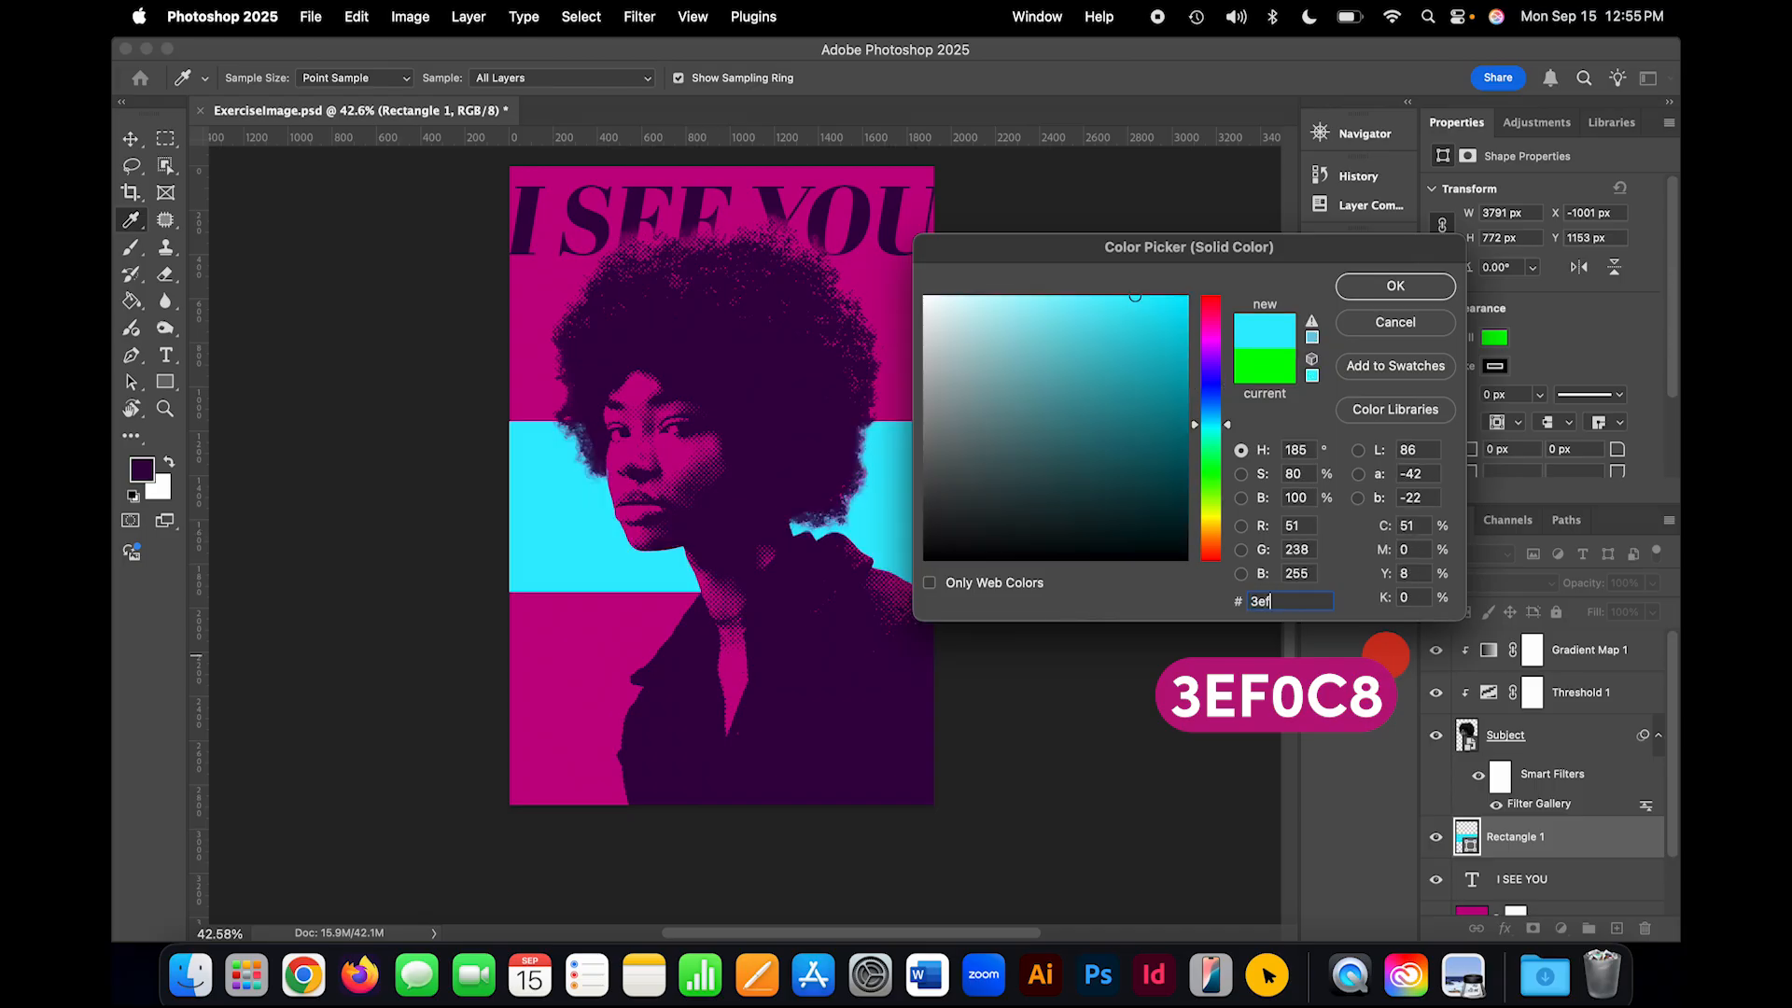
text(0c8)
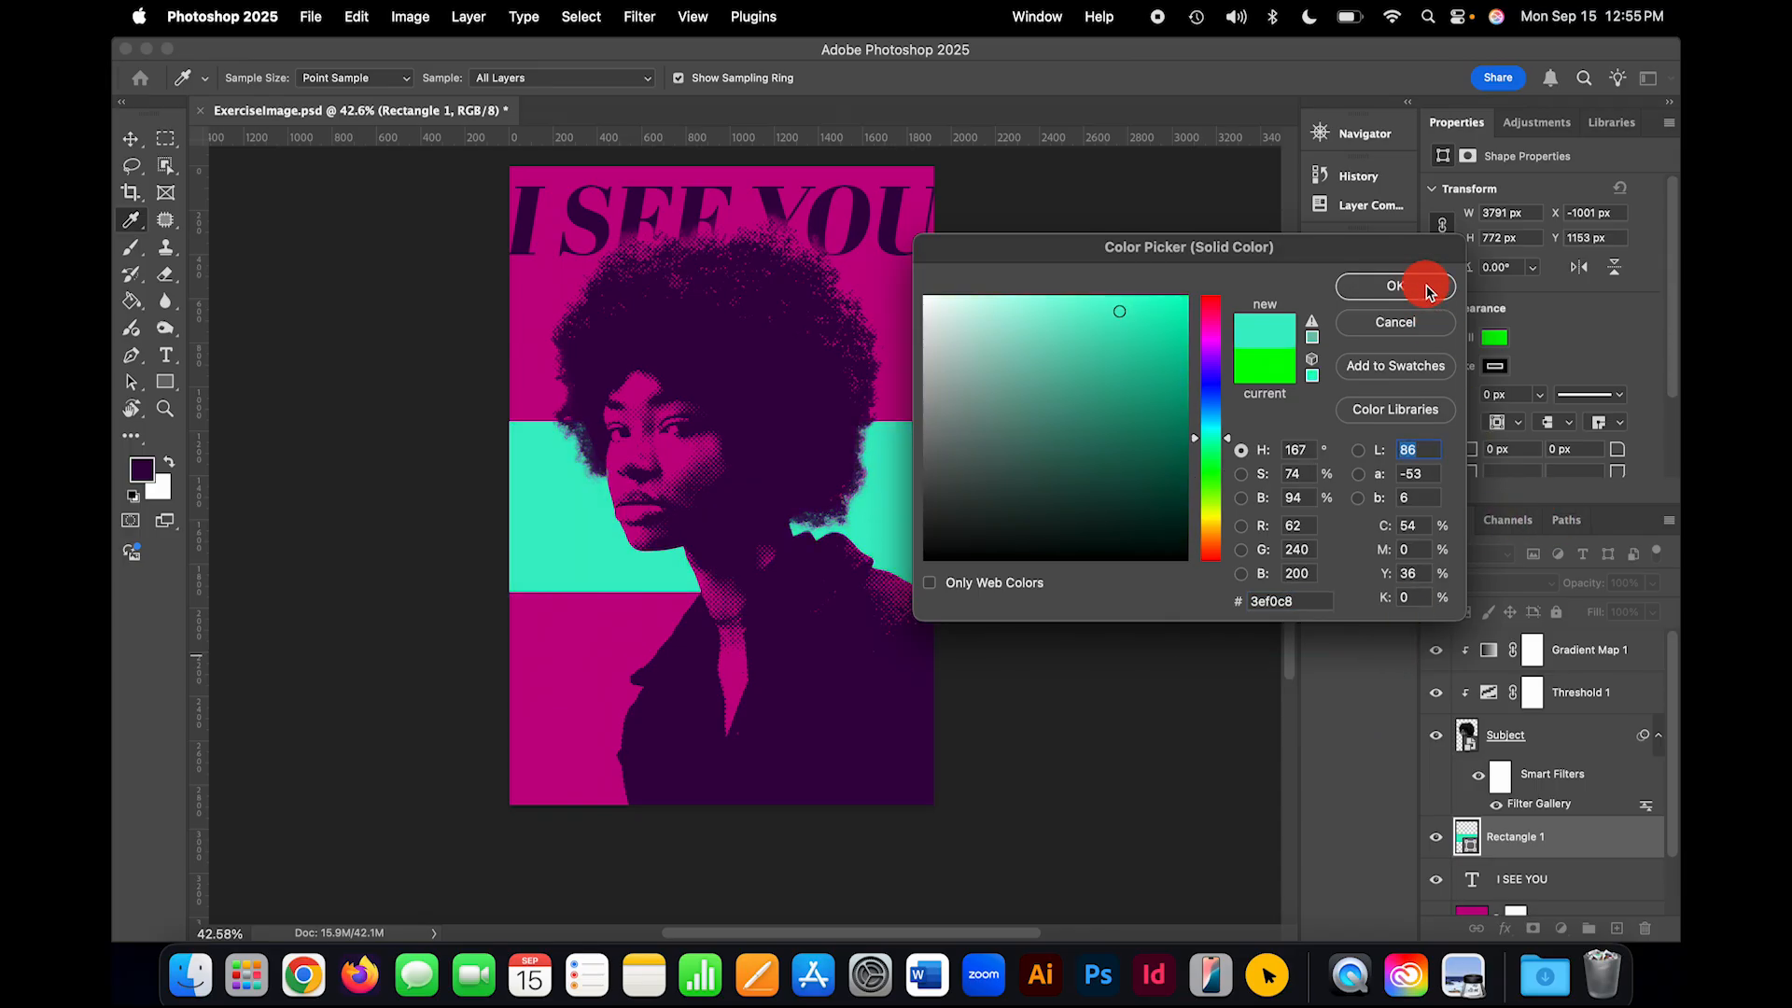
click(1395, 287)
key(v)
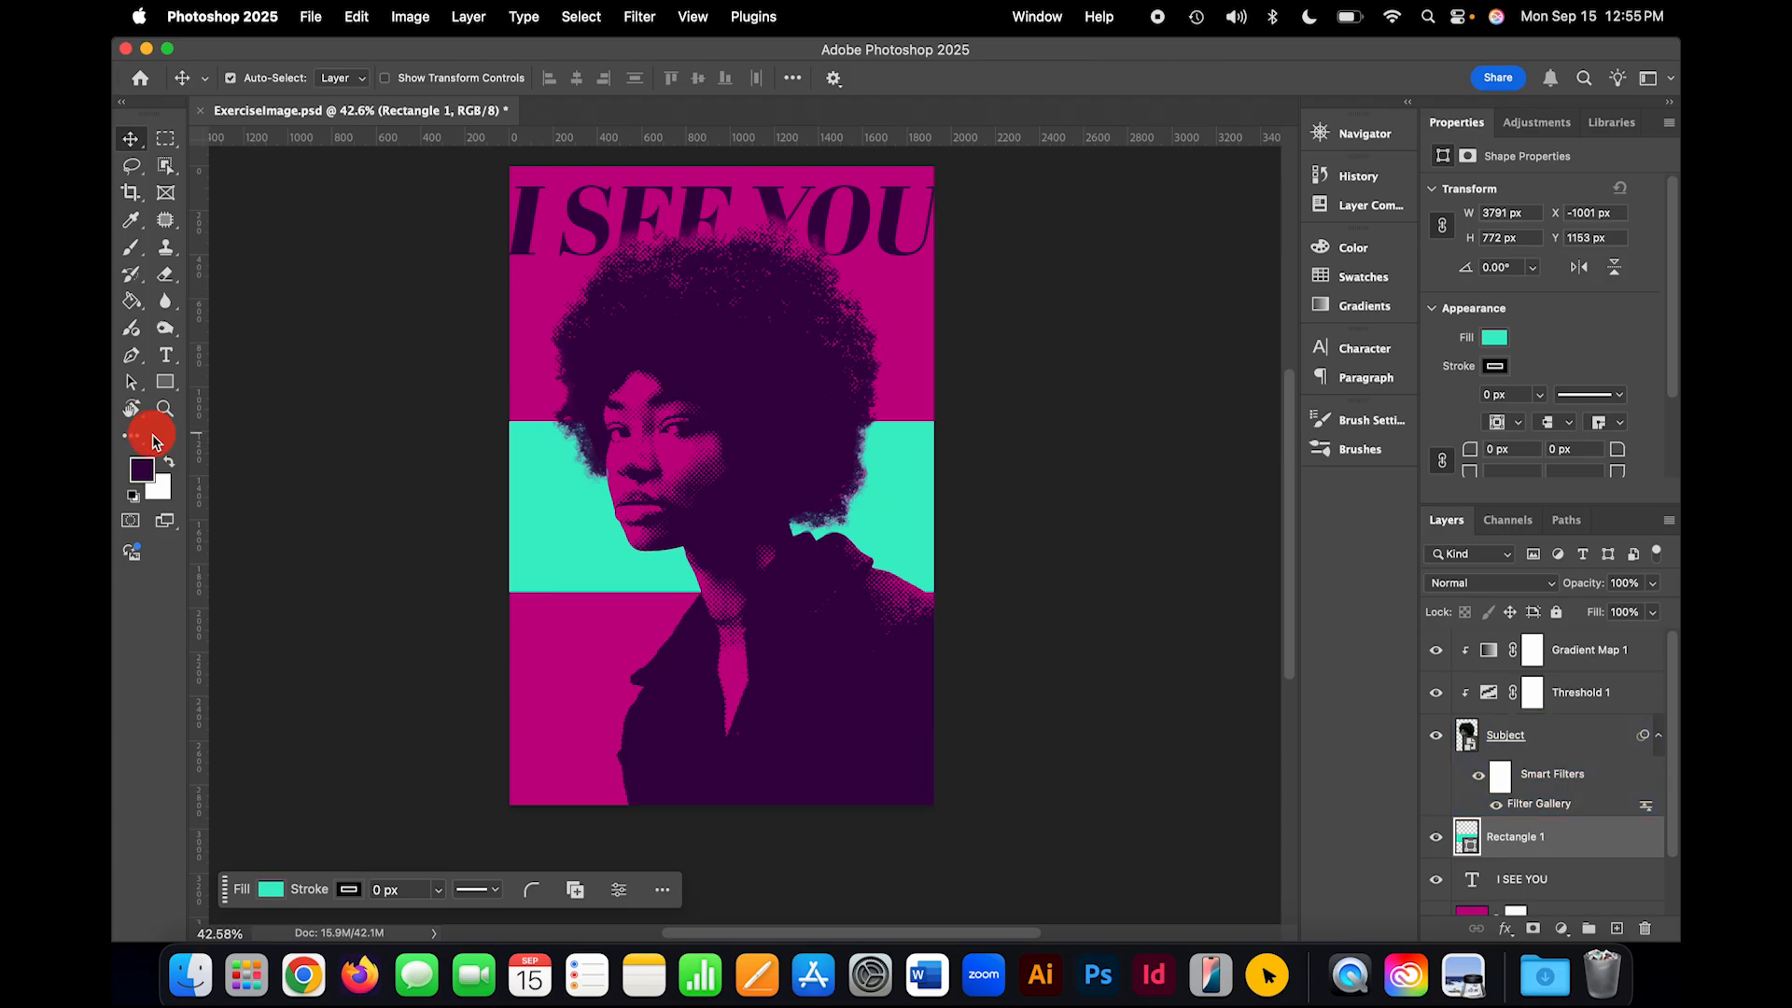
Step: Rotate the turquoise rectangle to about -31° and stretch its height to about 949 px to form a diagonal band
click(164, 381)
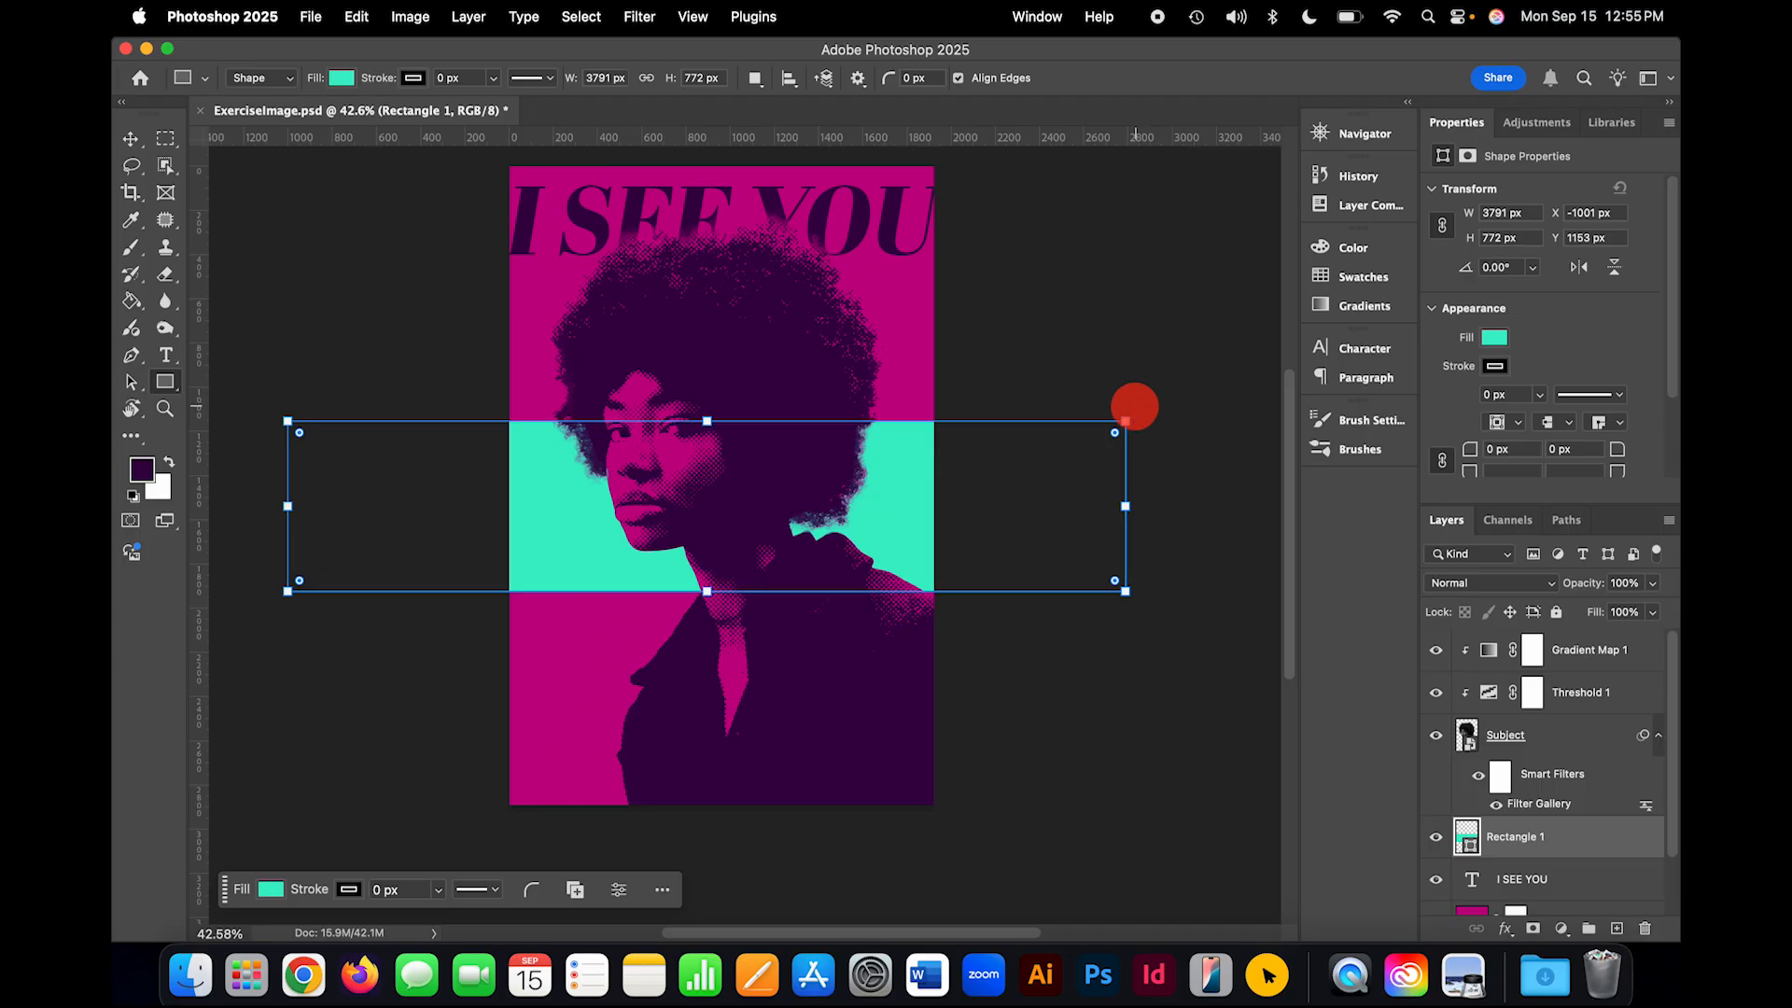
drag(1140, 405, 1061, 222)
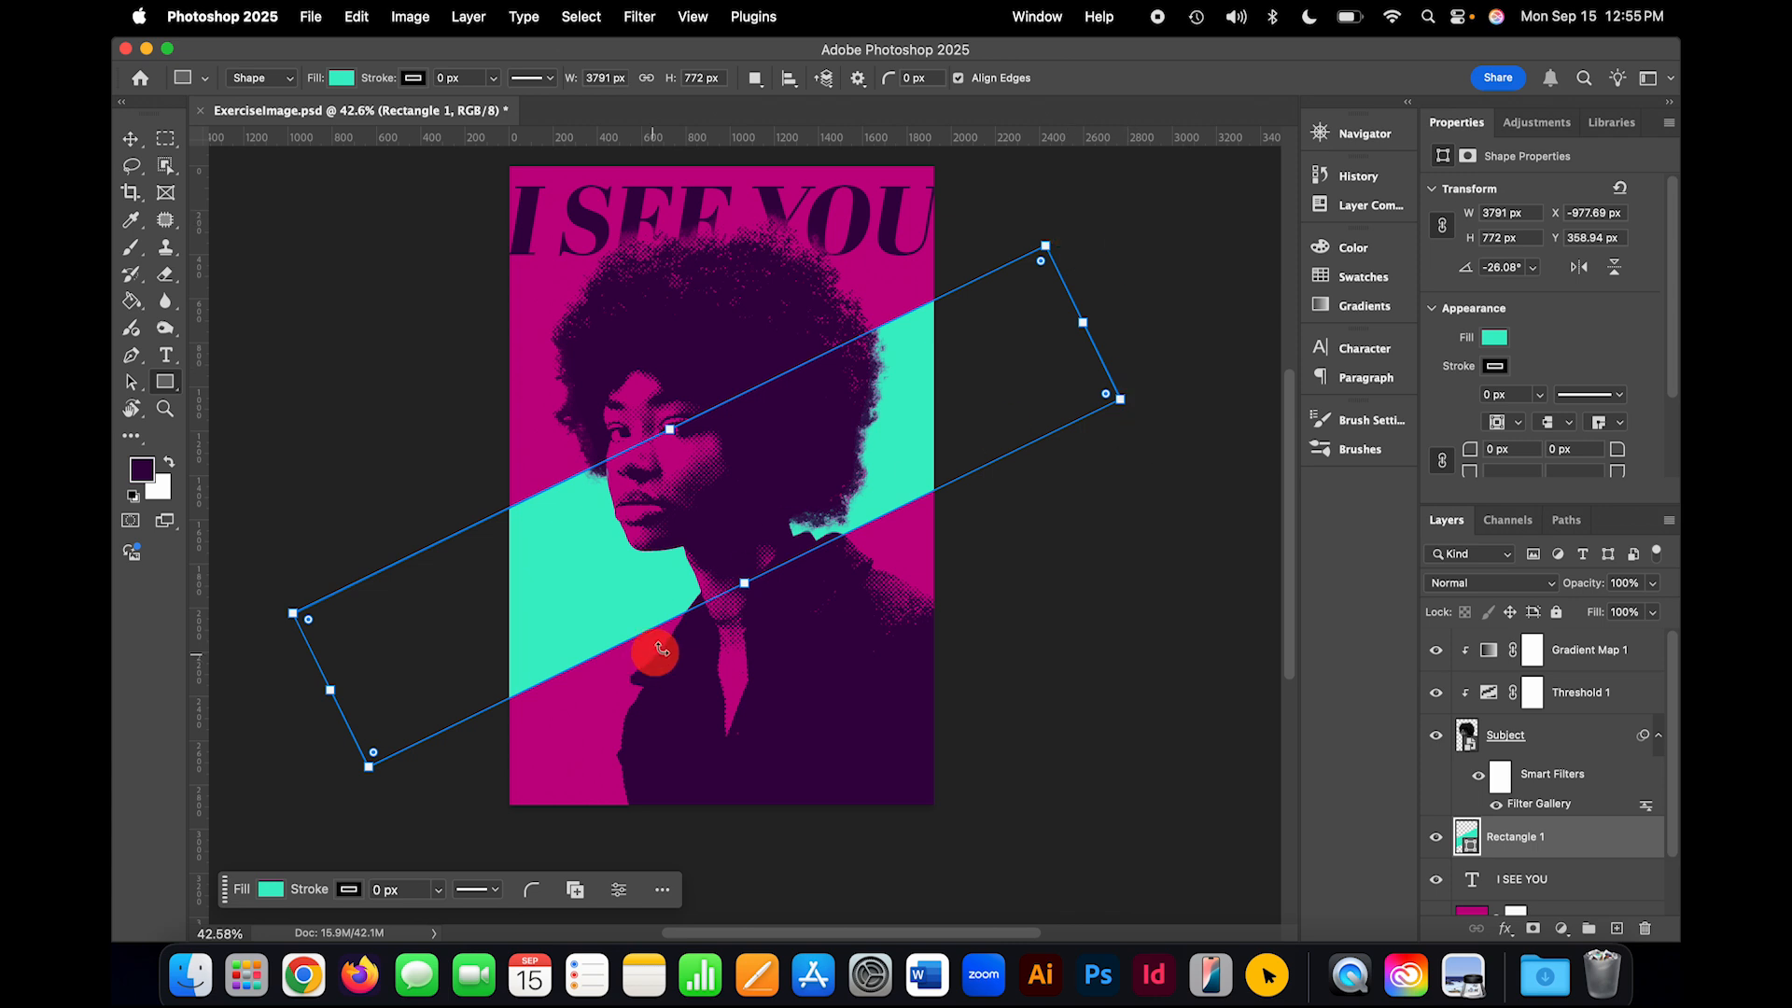
drag(747, 586, 761, 618)
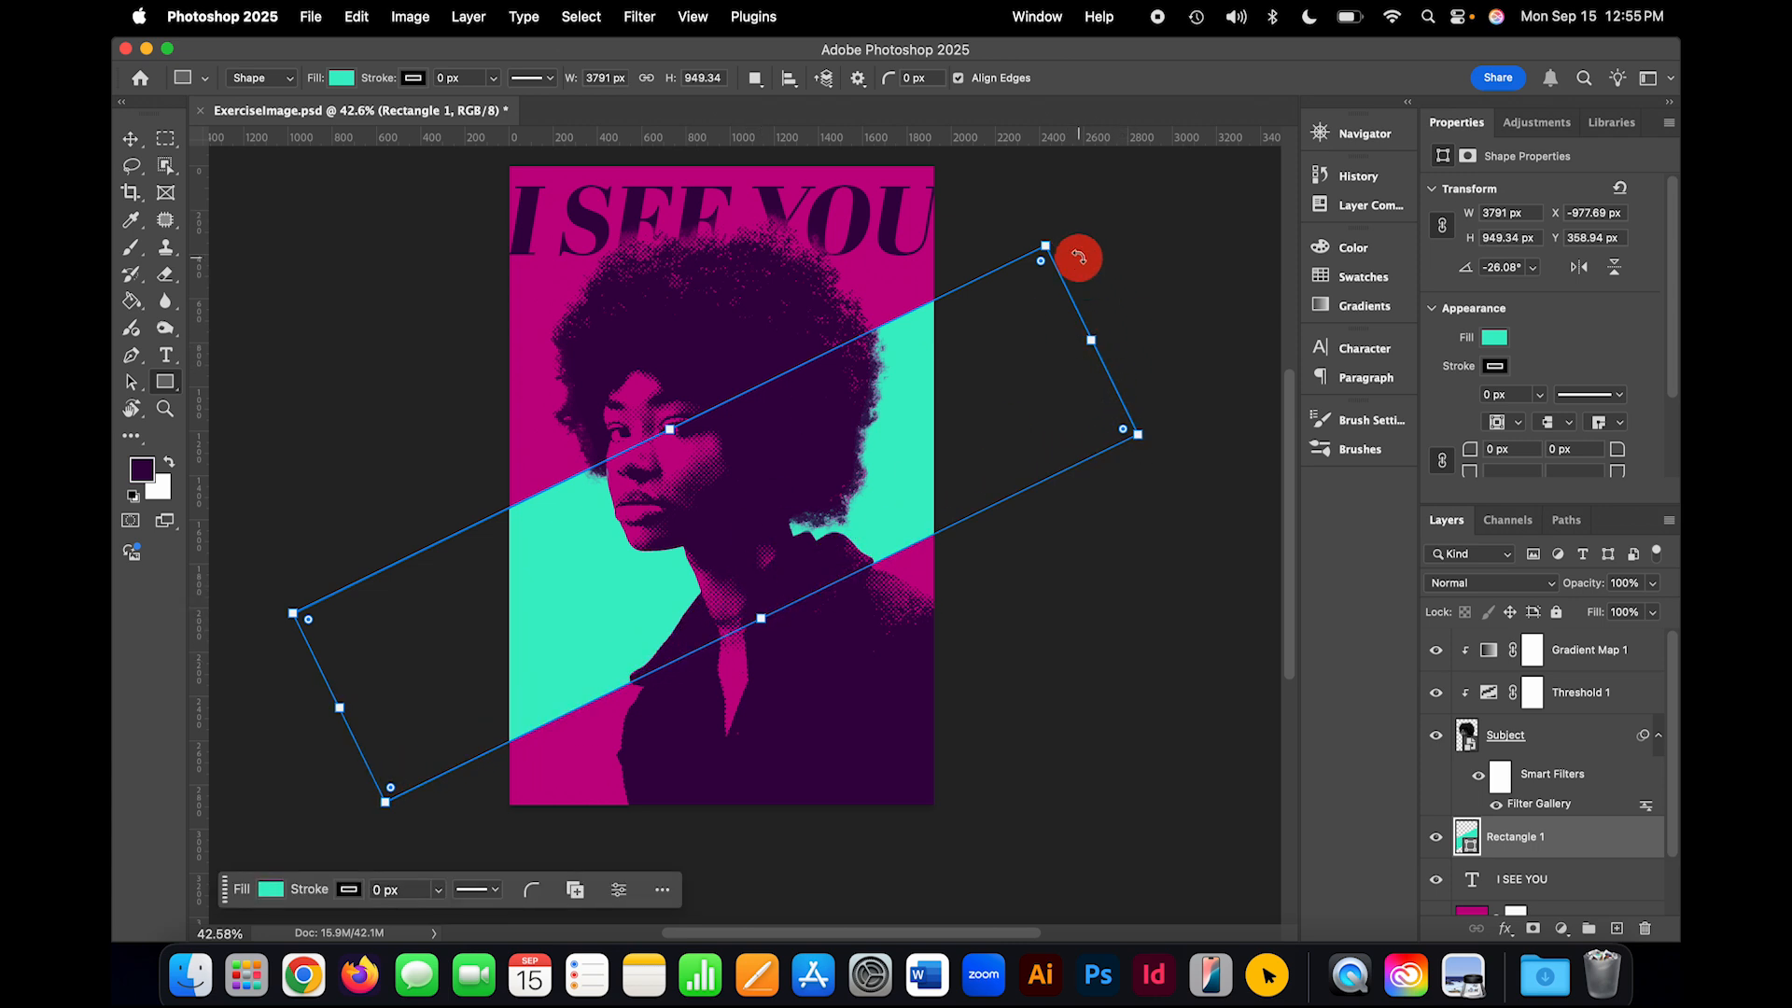
drag(1067, 238, 1036, 203)
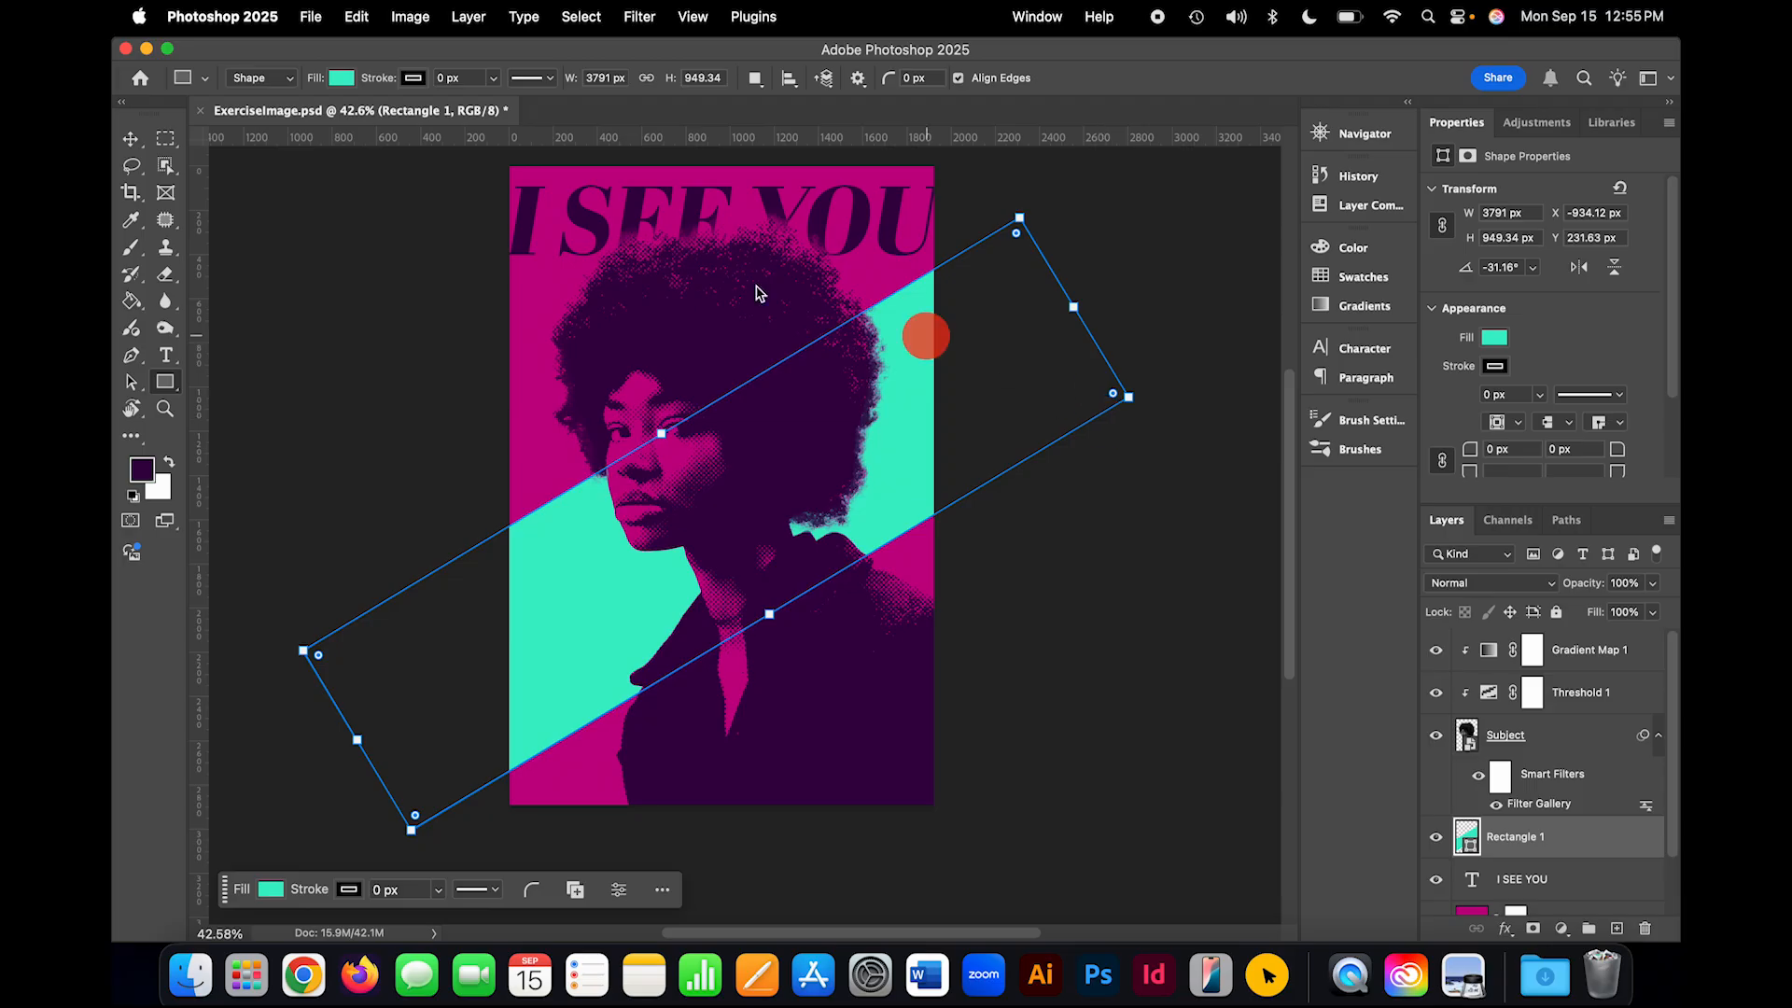
Step: Move the diagonal band down to the level of the subject's mouth, at about X -979 px and Y 399 px
click(130, 140)
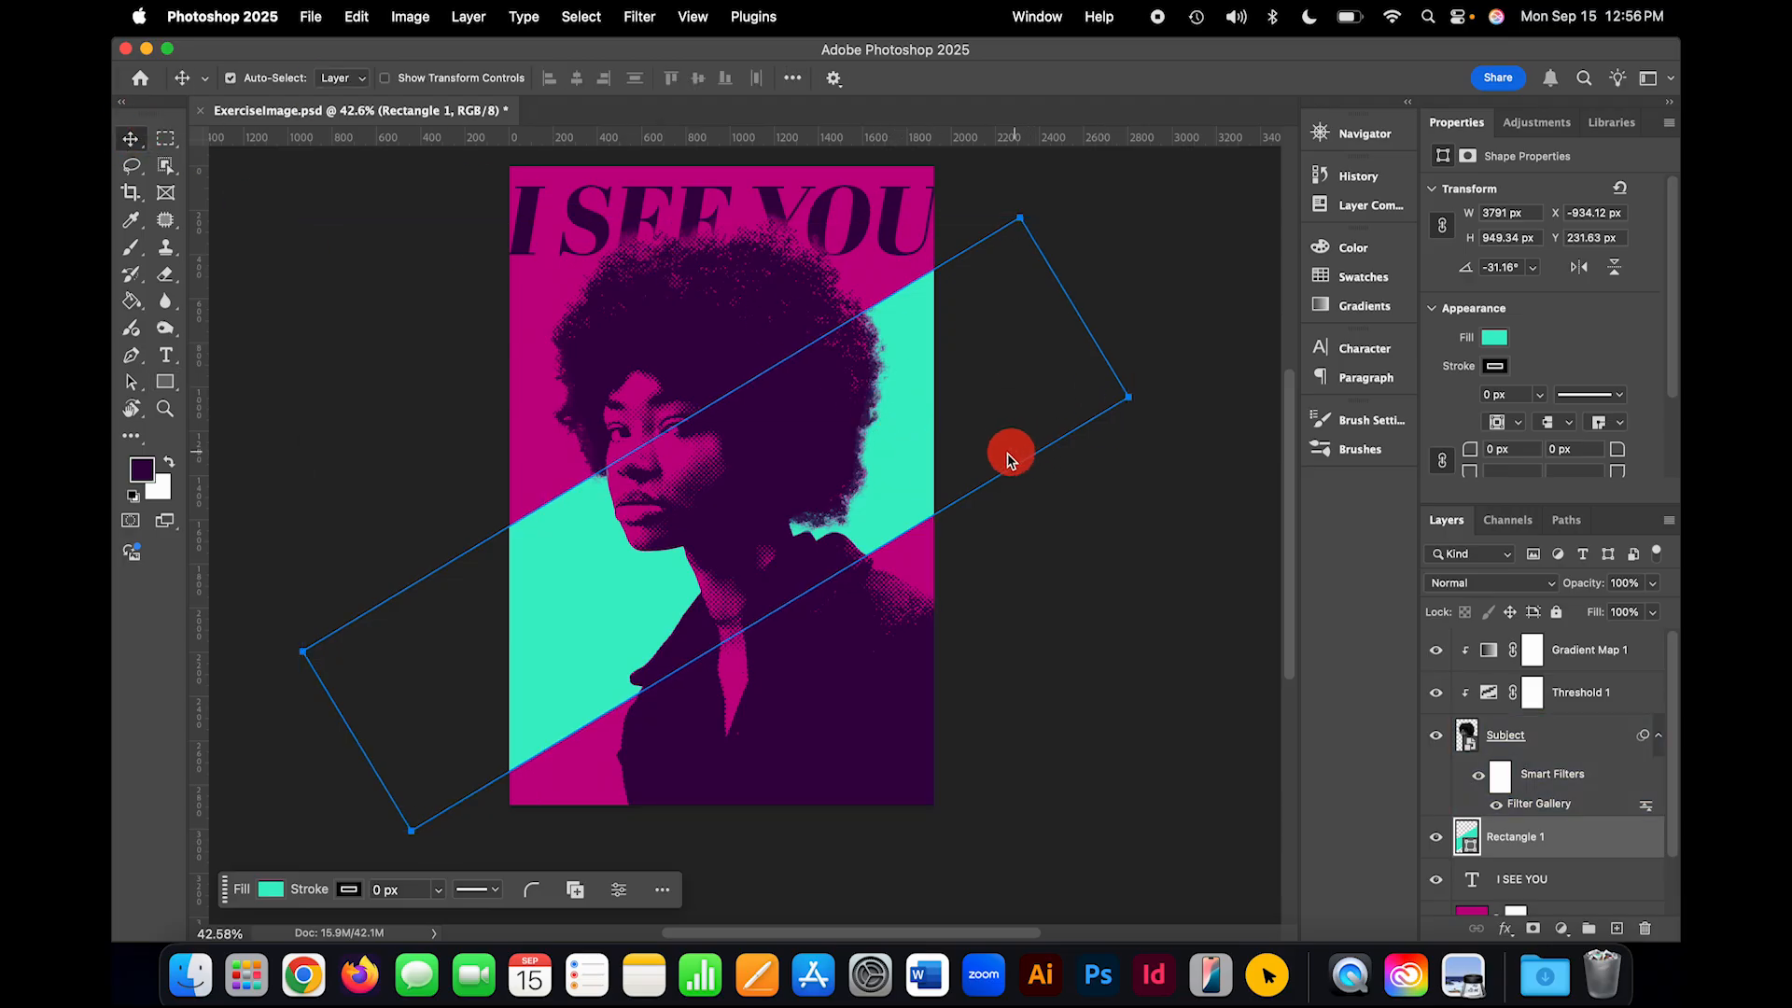
drag(932, 452, 925, 488)
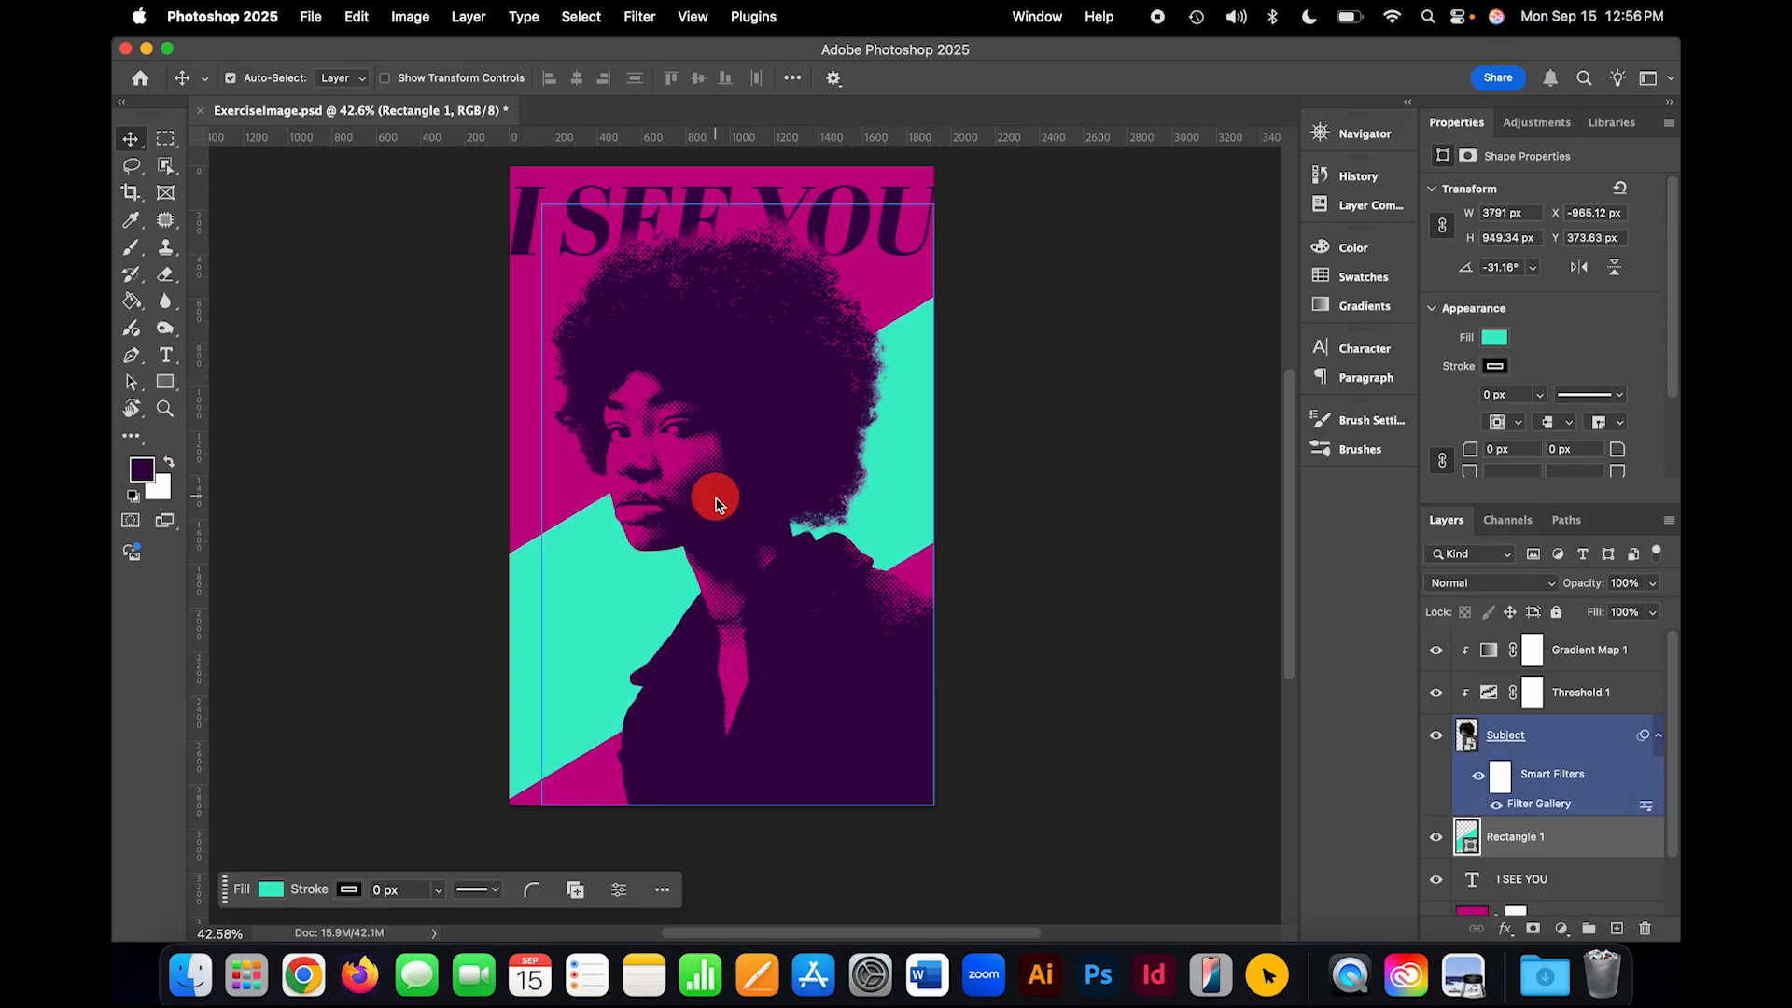
scroll(723, 484, up, 8)
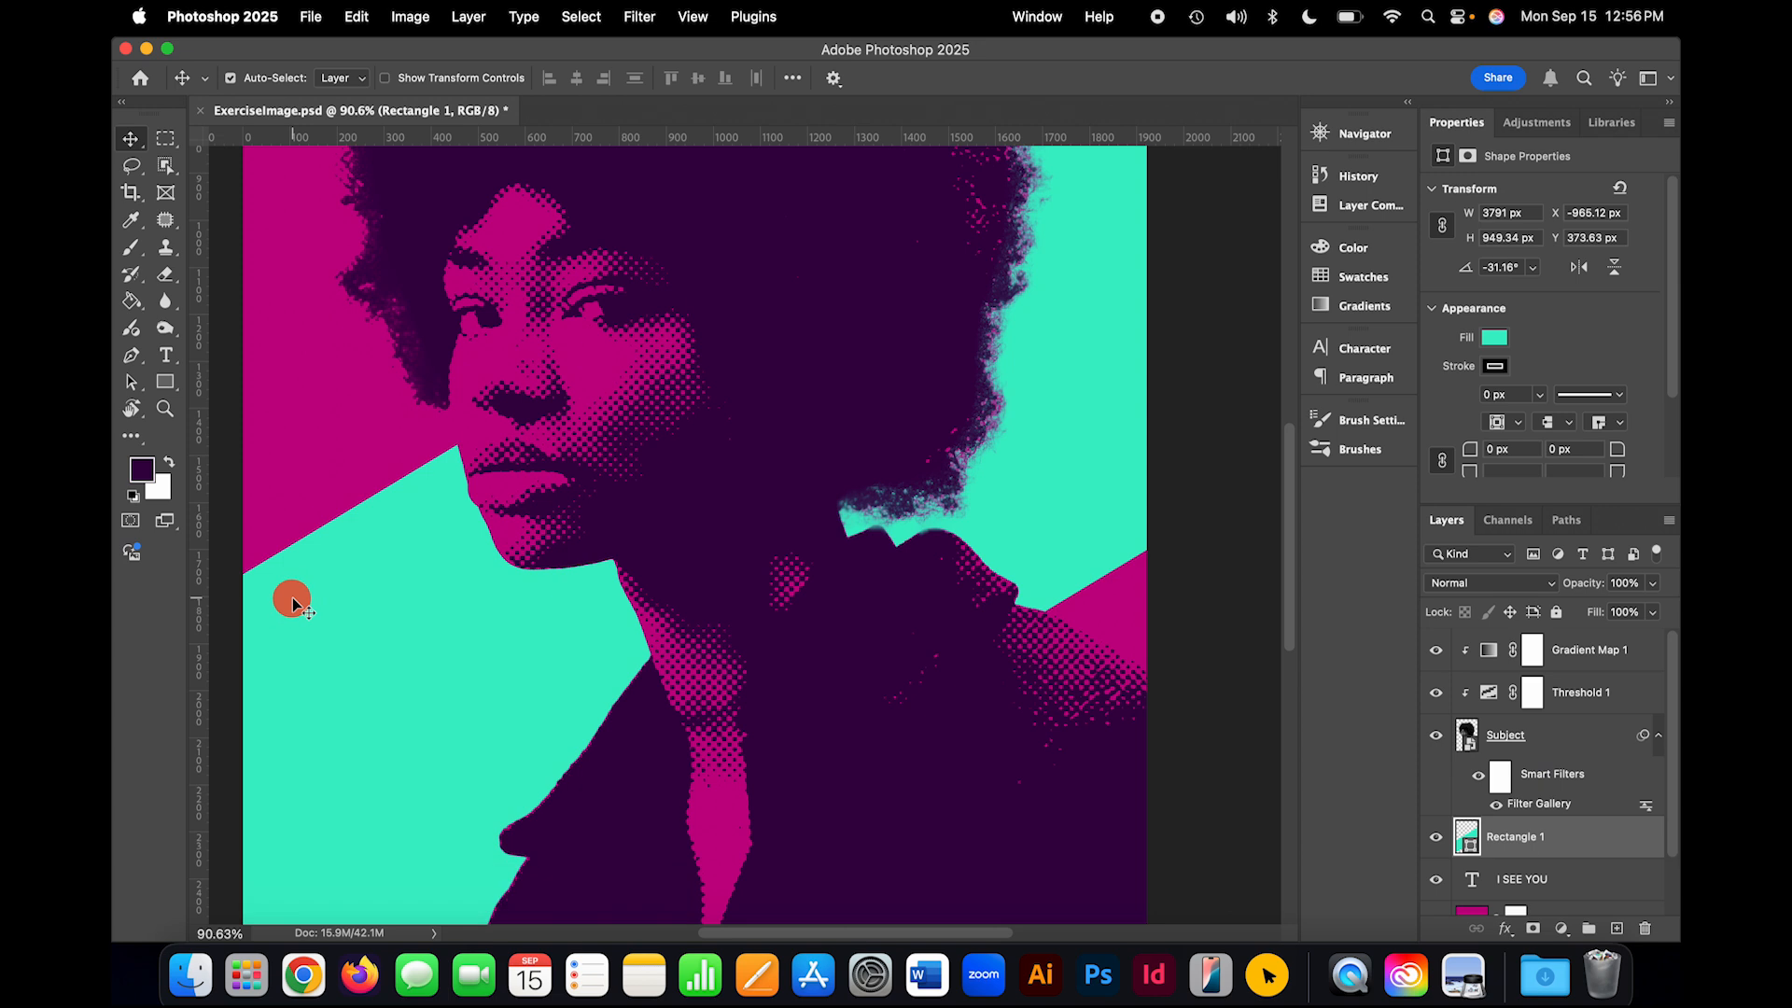
drag(293, 597, 311, 708)
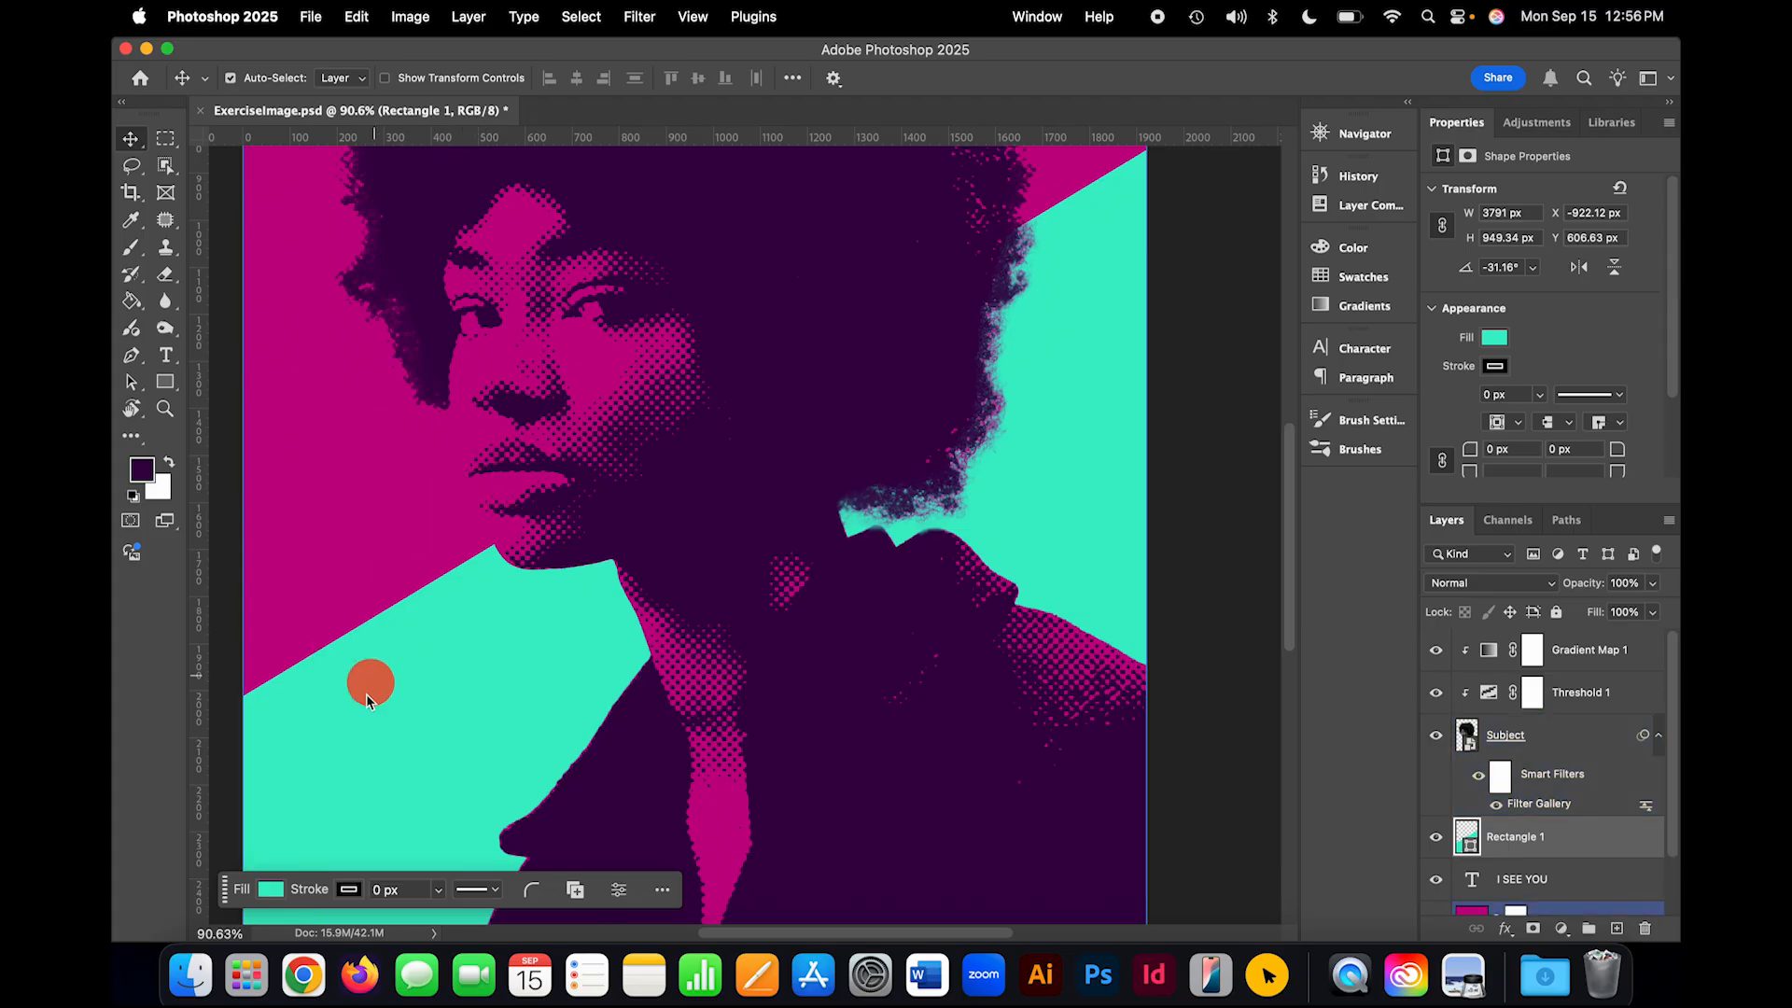
click(287, 728)
drag(287, 728, 260, 622)
scroll(571, 576, down, 8)
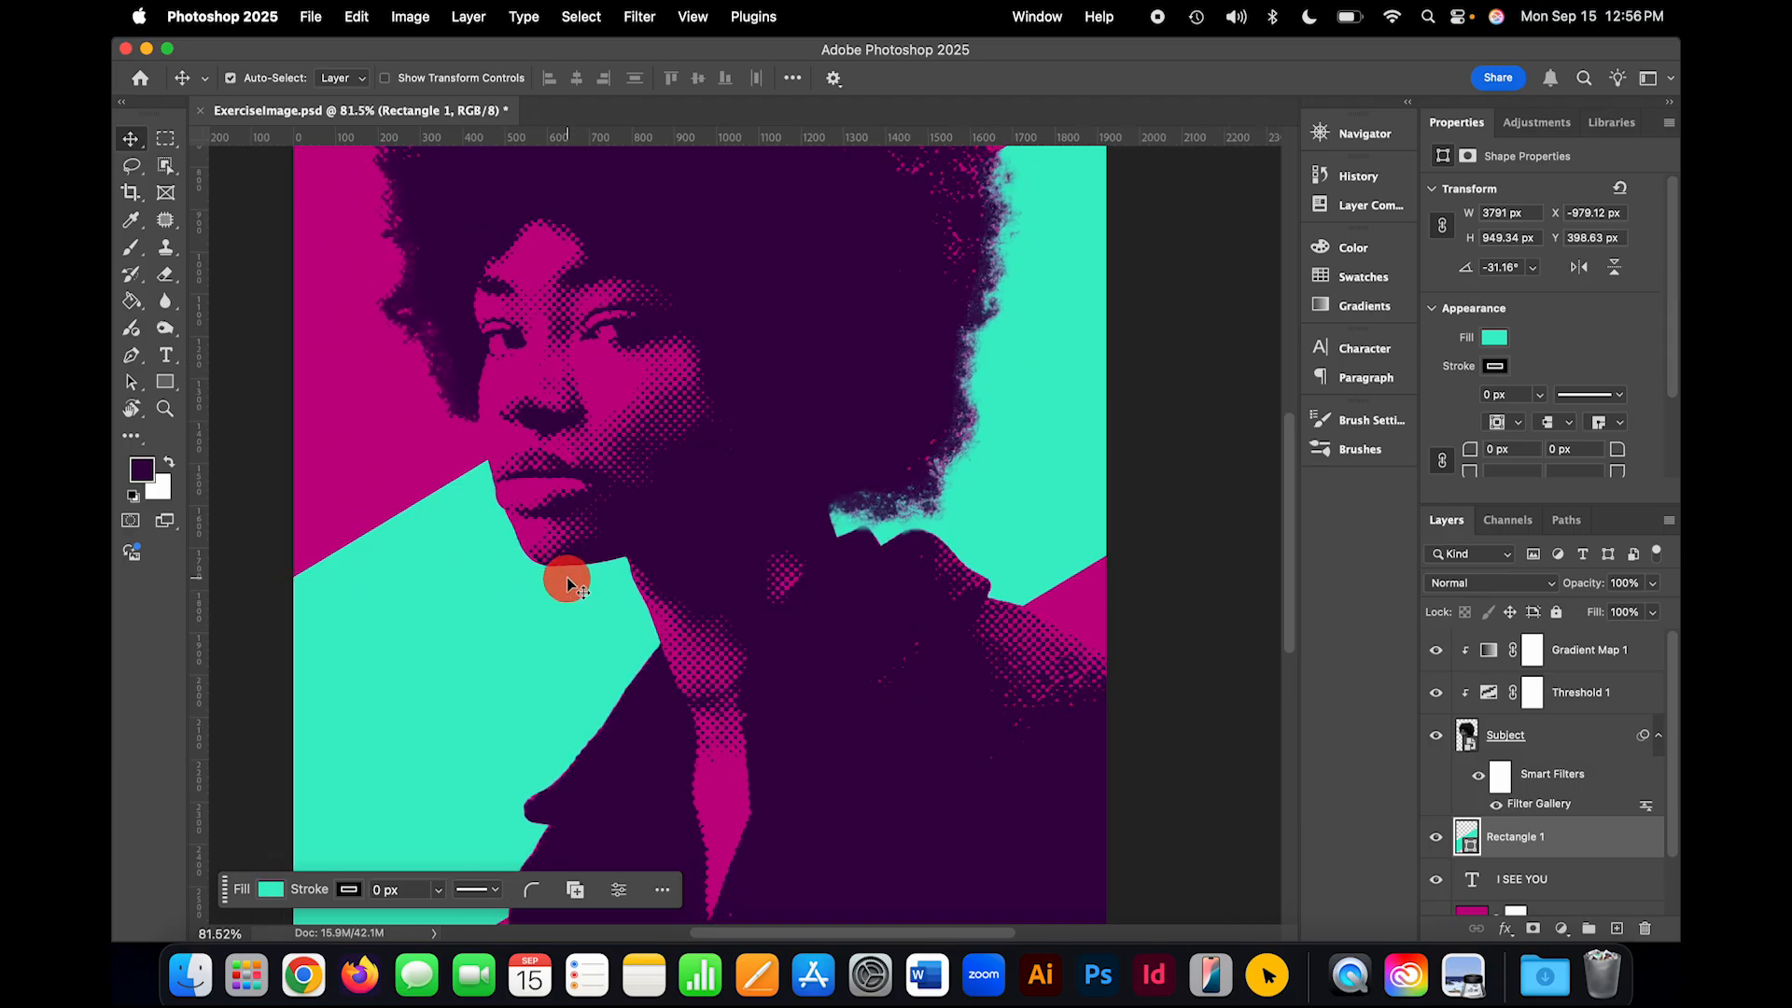
scroll(567, 579, down, 3)
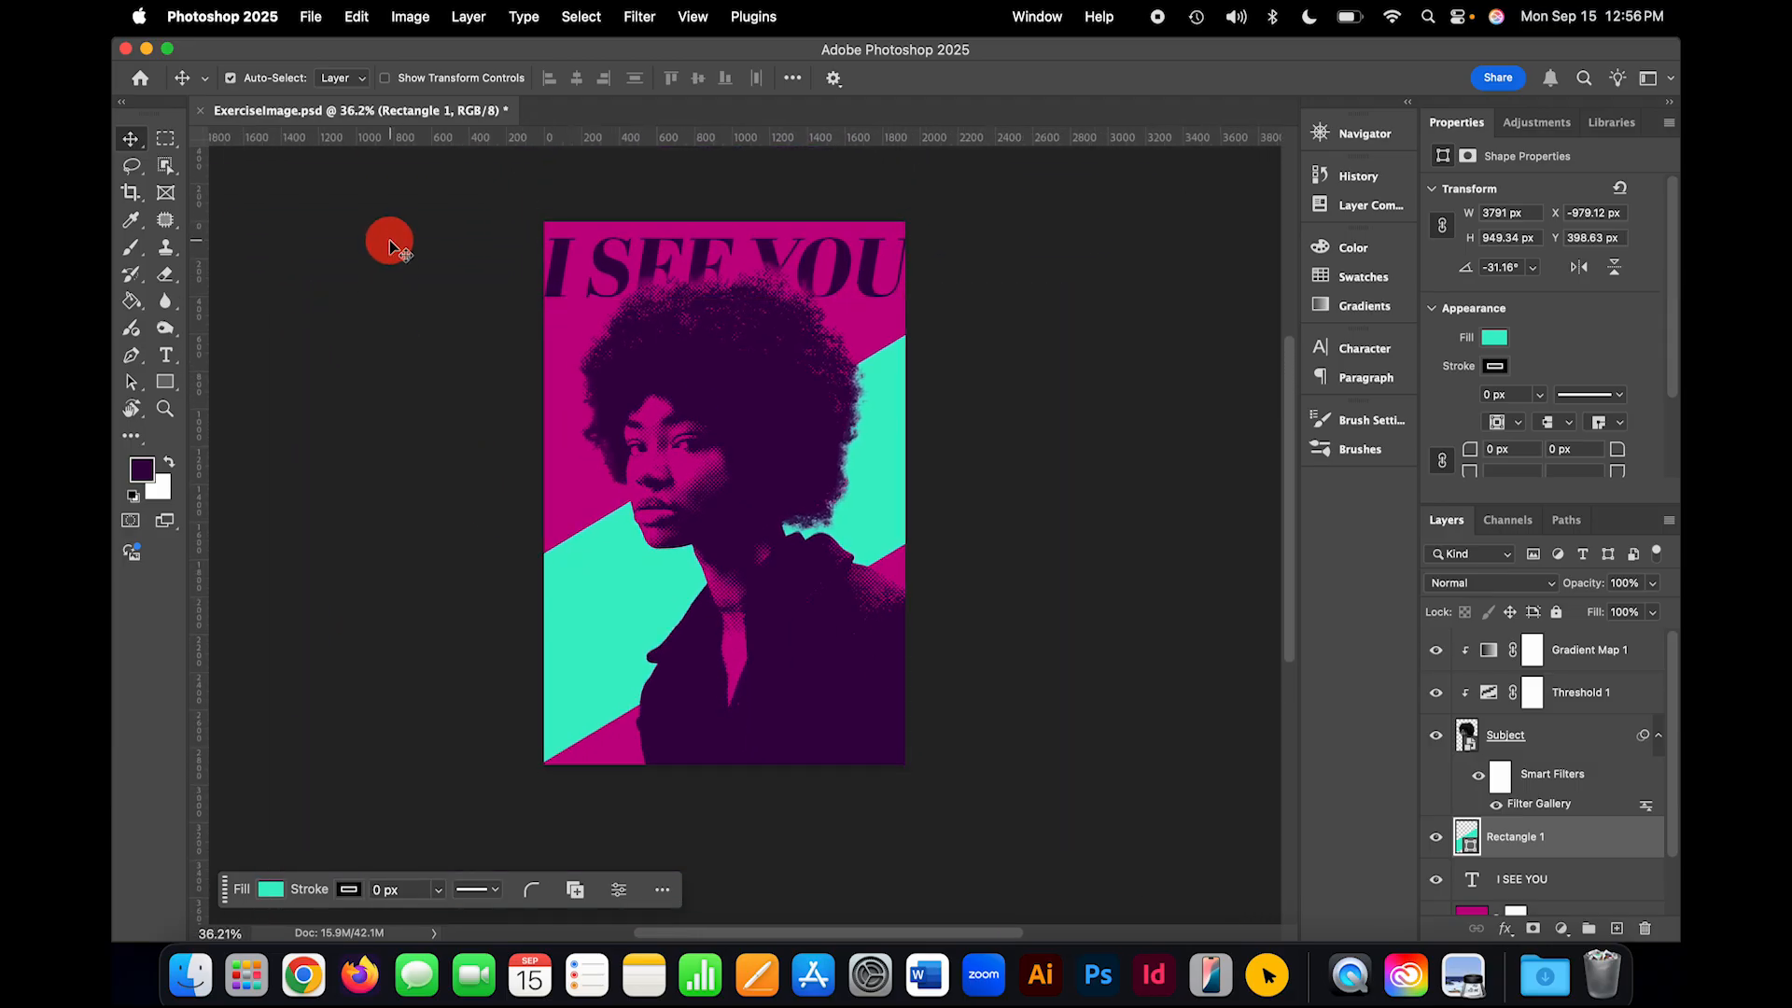
scroll(489, 284, up, 2)
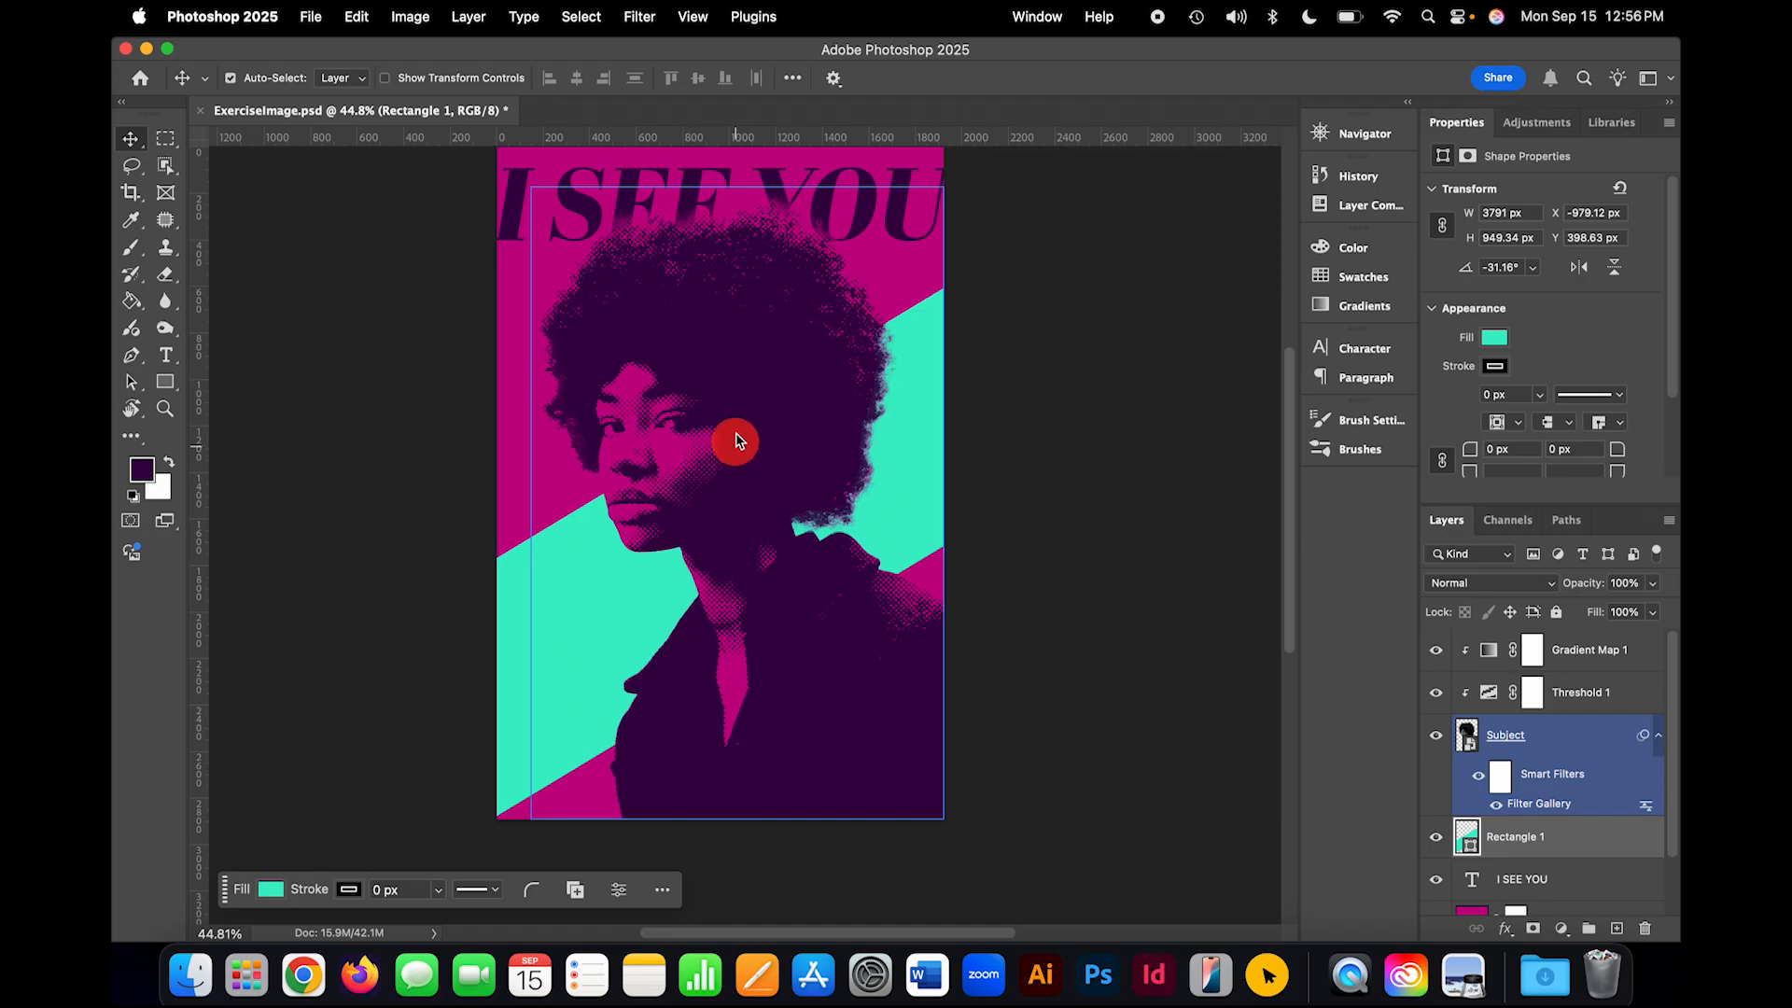
scroll(754, 491, up, 1)
scroll(751, 490, up, 2)
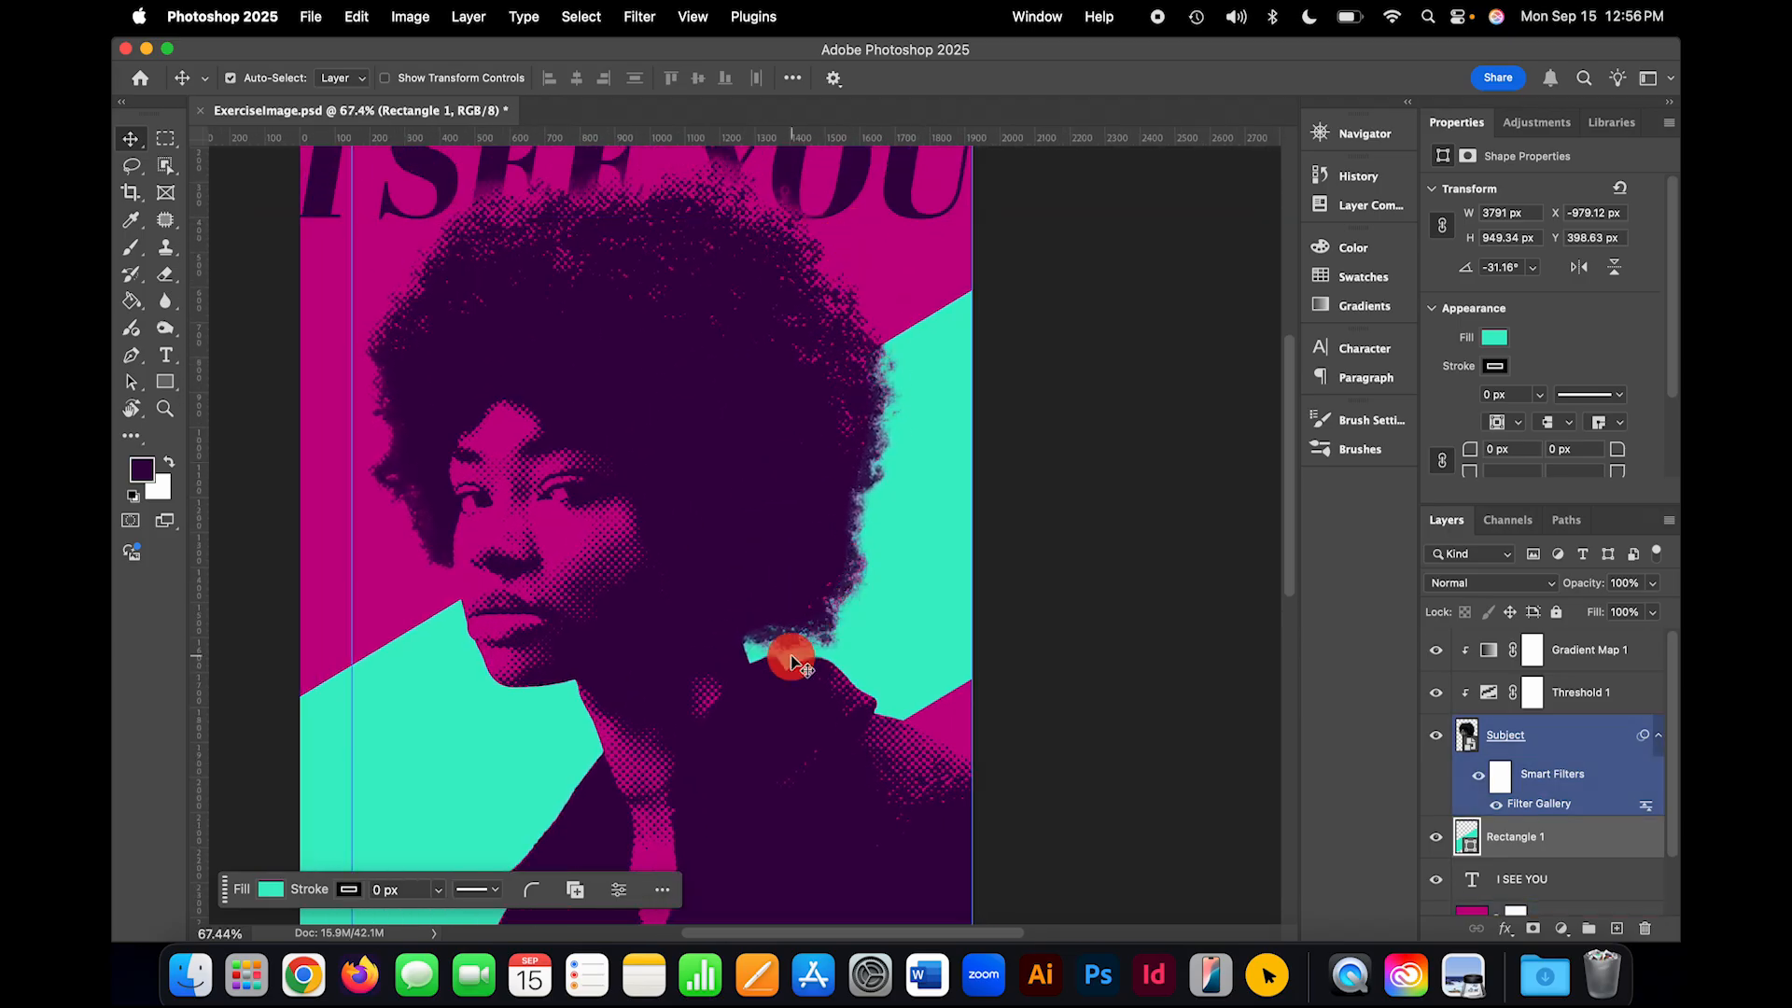
scroll(789, 655, down, 3)
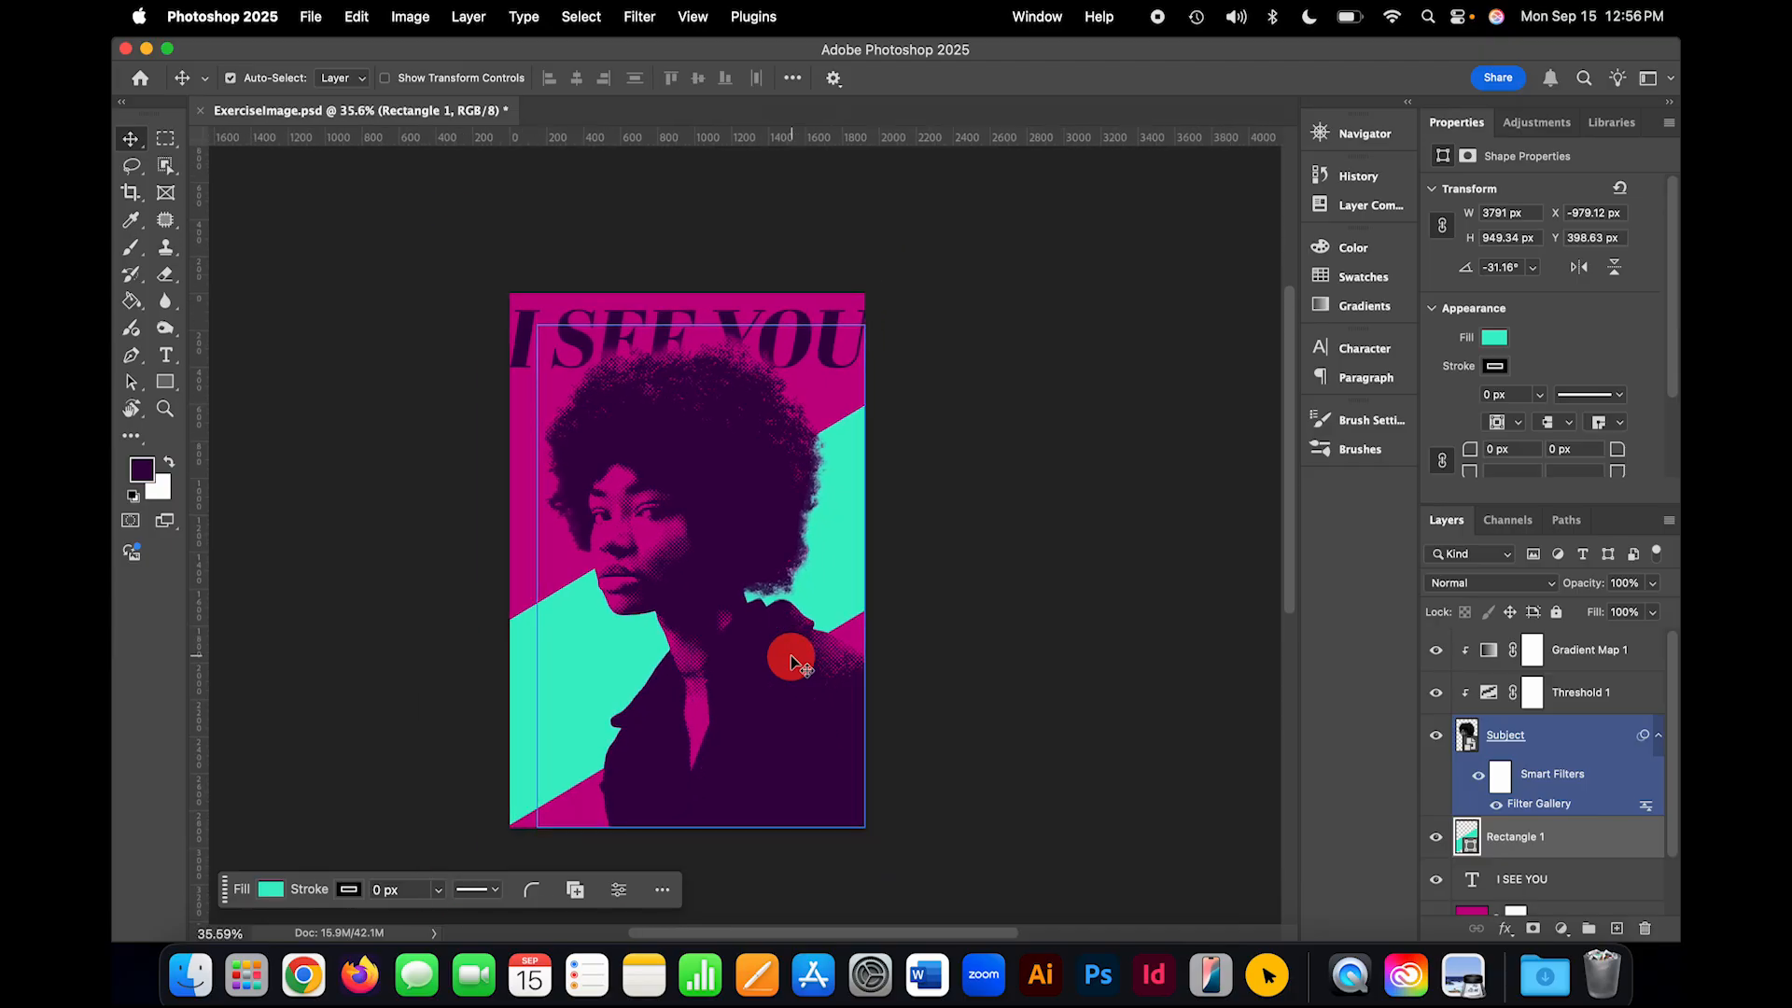
scroll(754, 571, down, 1)
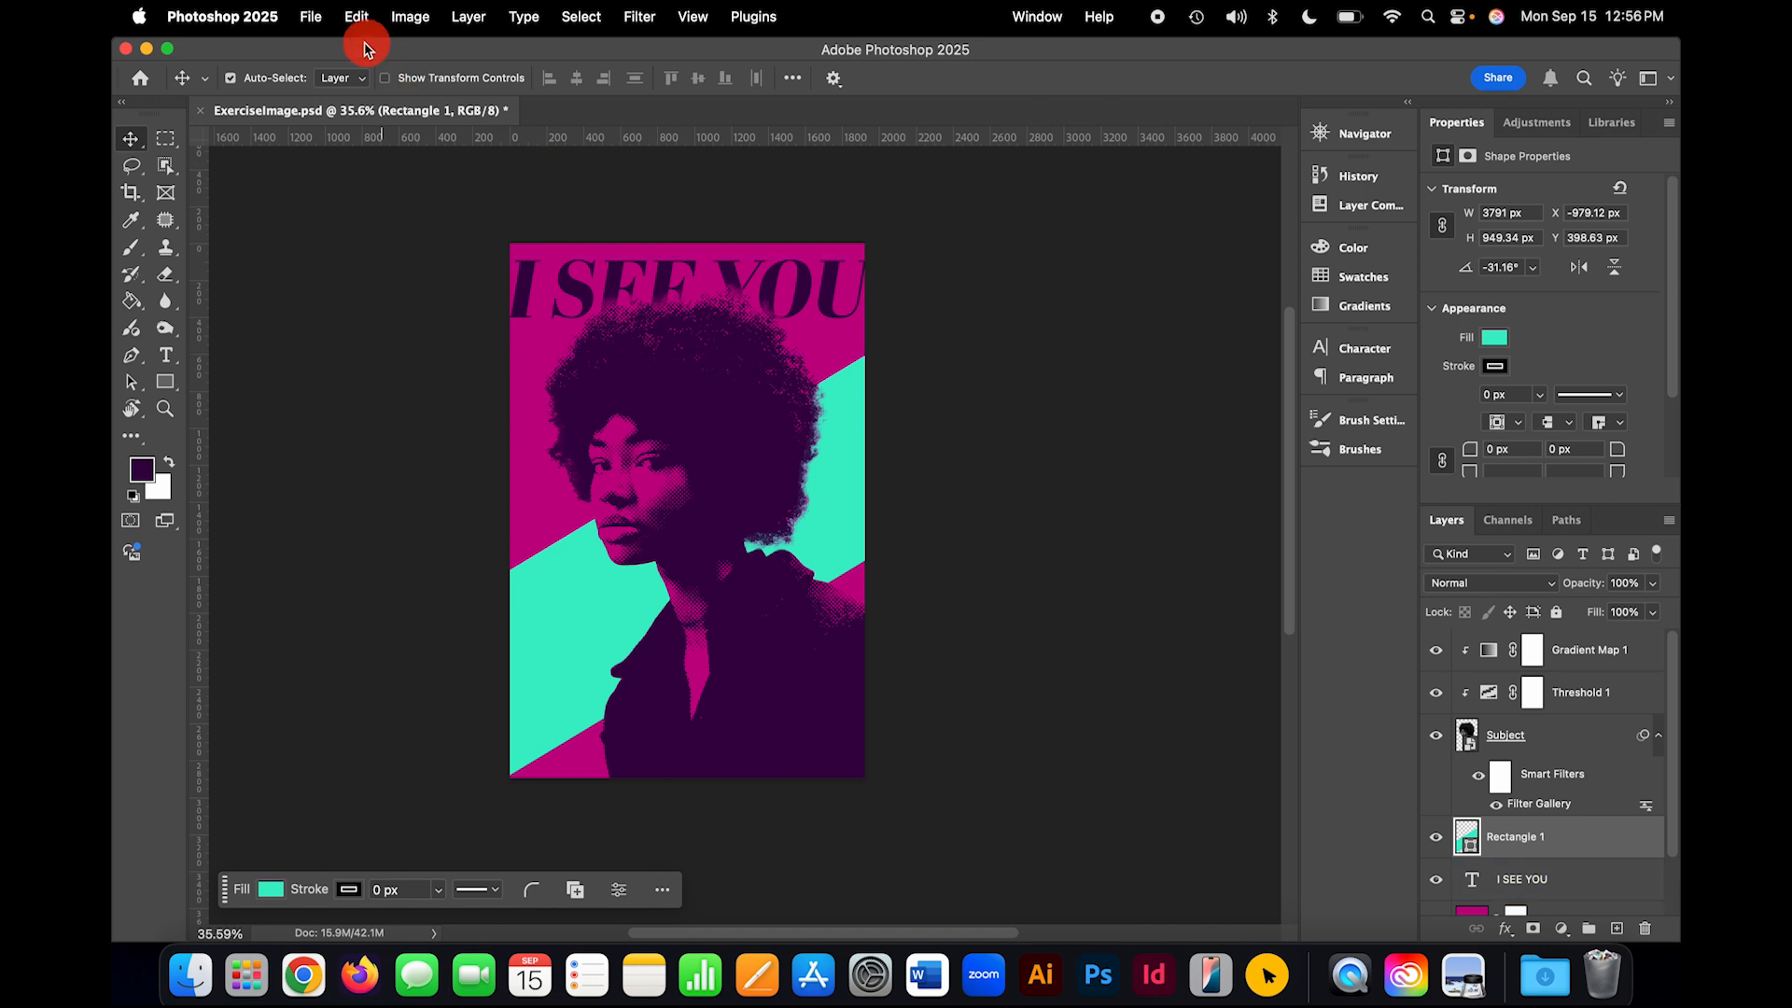
Step: Save a copy of the poster to the Desktop as a JPEG named ExerciseImage copy.jpg with quality 10 (Maximum)
click(311, 17)
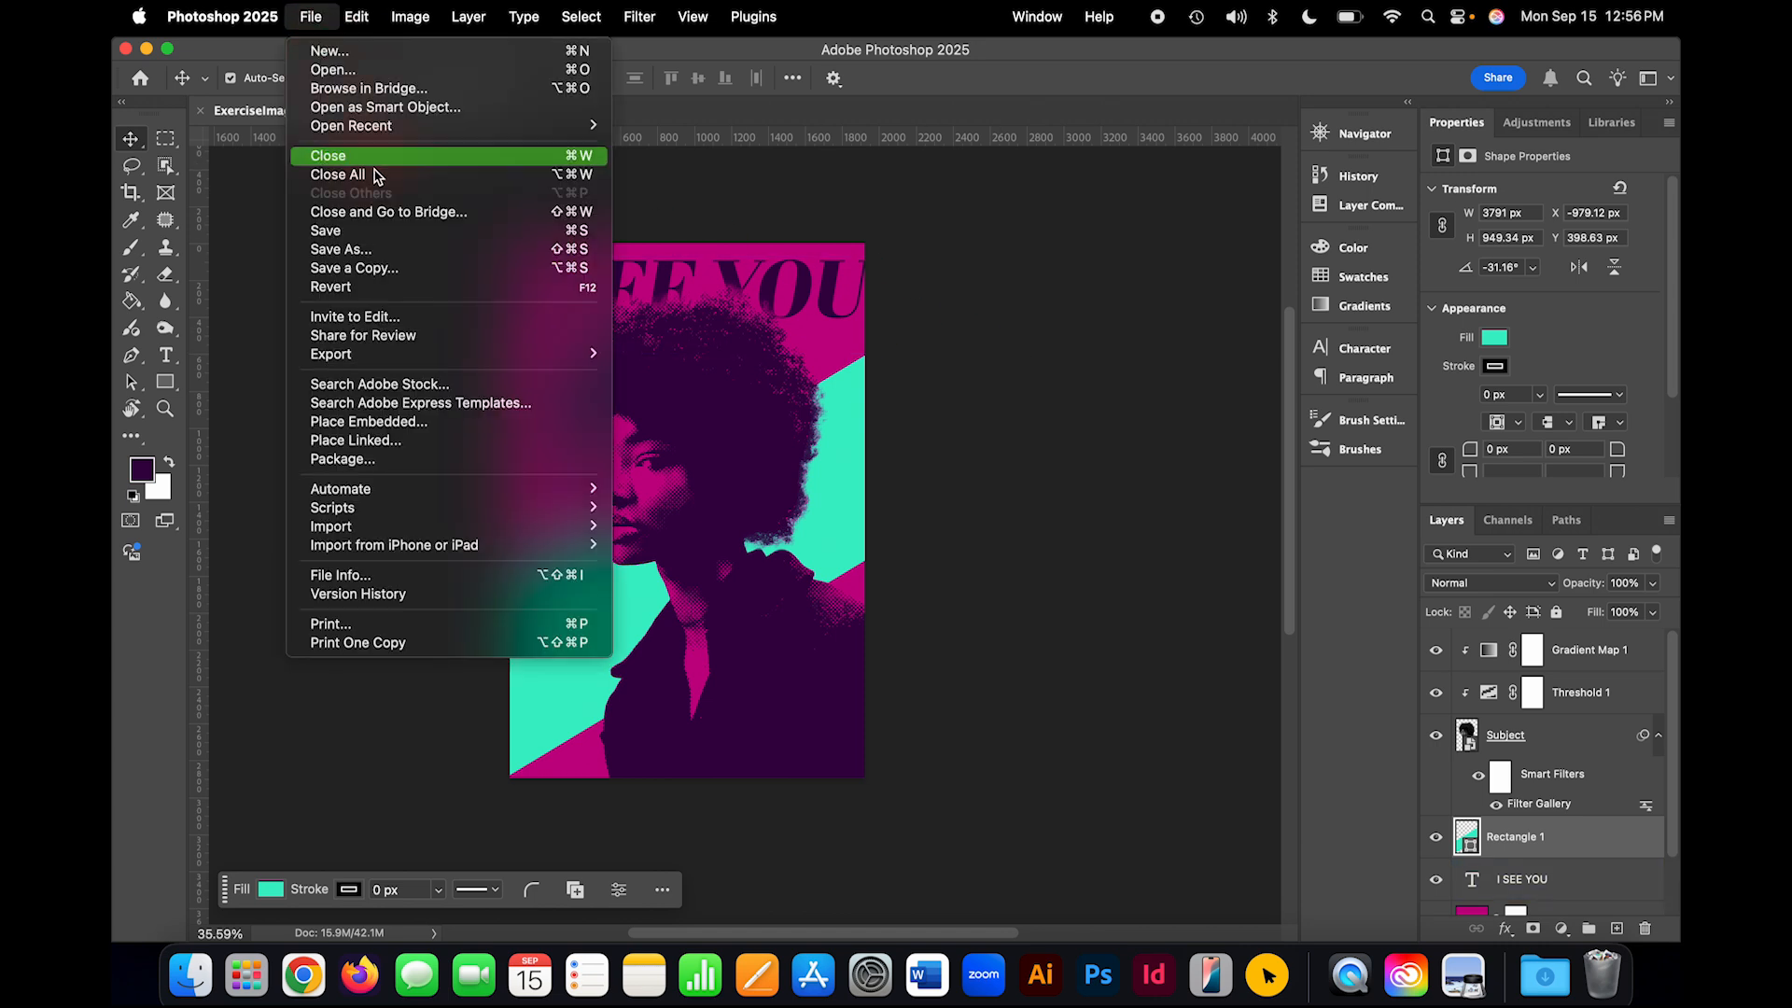
click(402, 268)
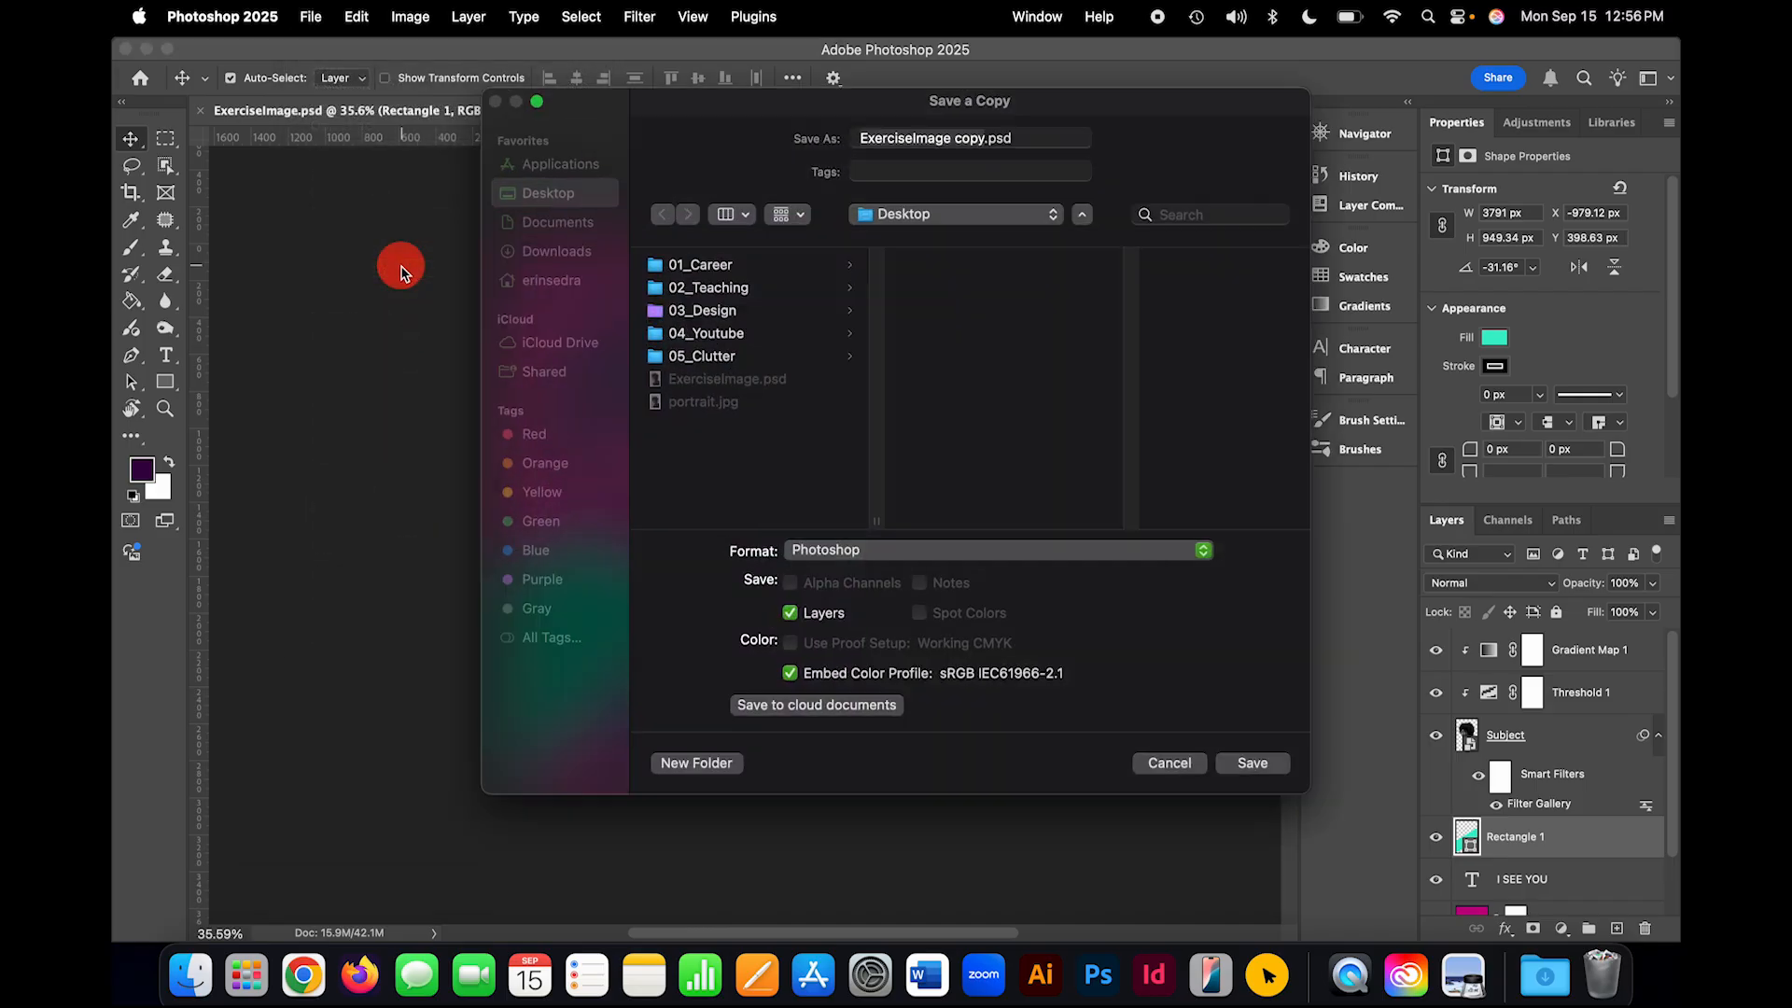
click(893, 133)
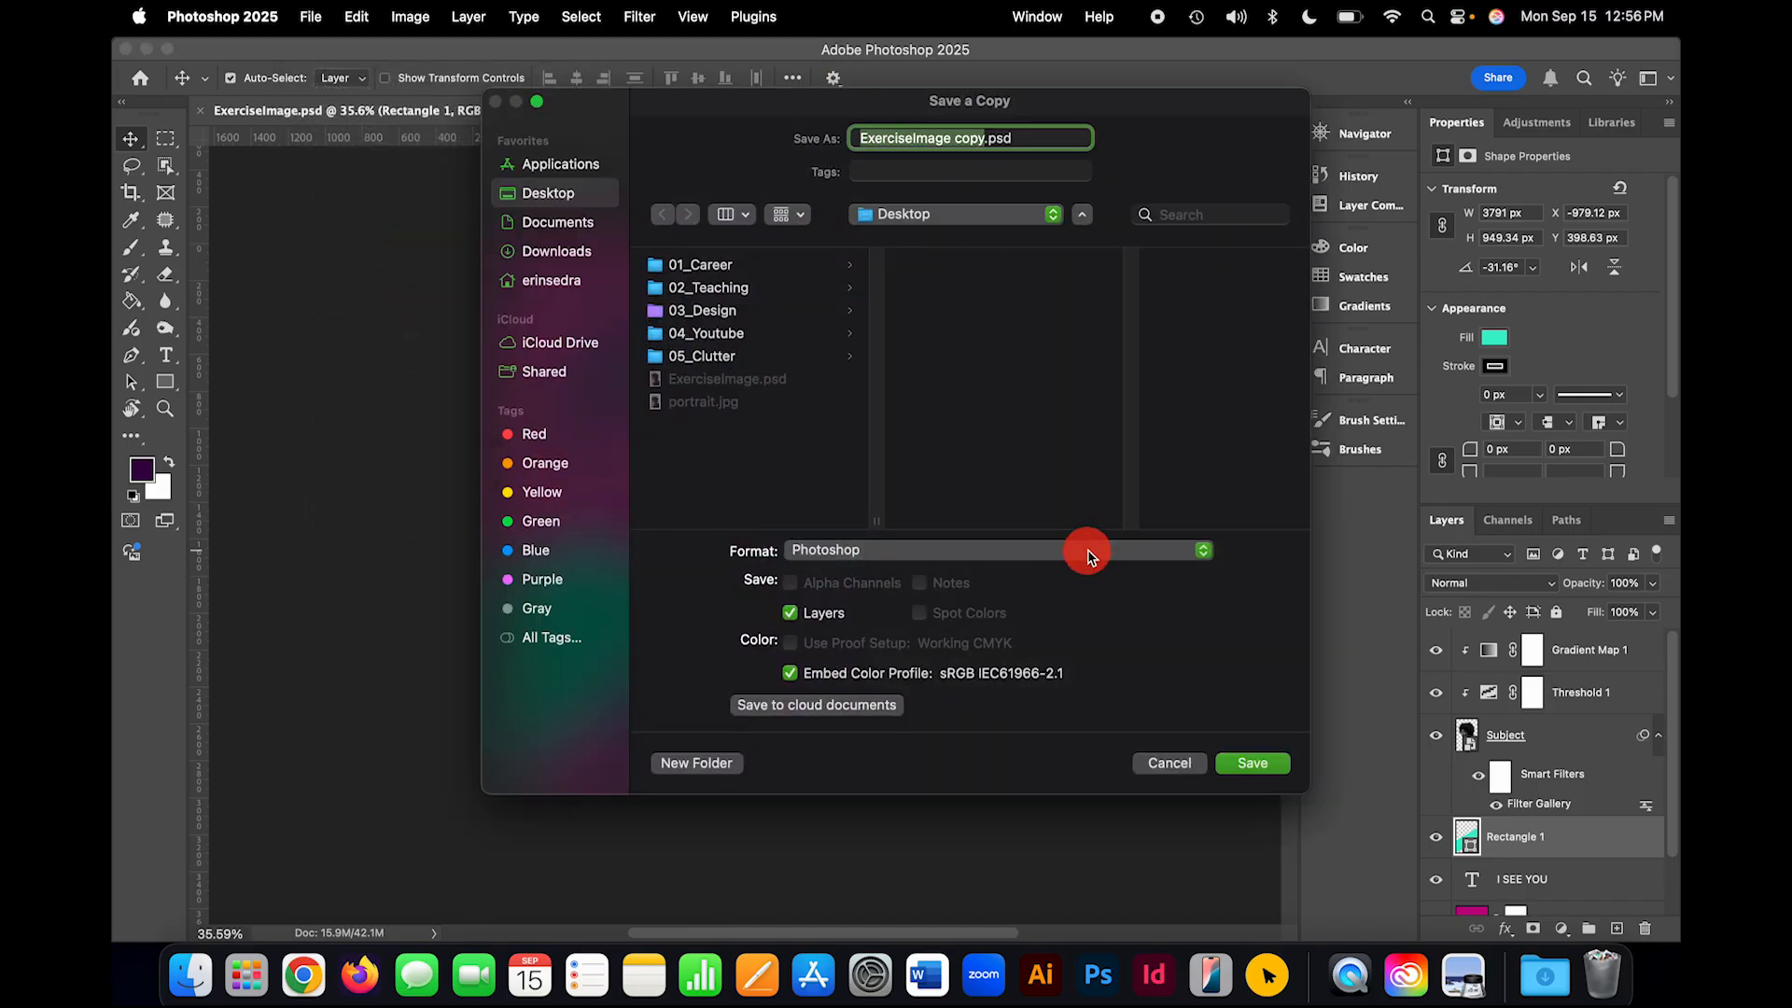
click(910, 551)
scroll(922, 757, down, 5)
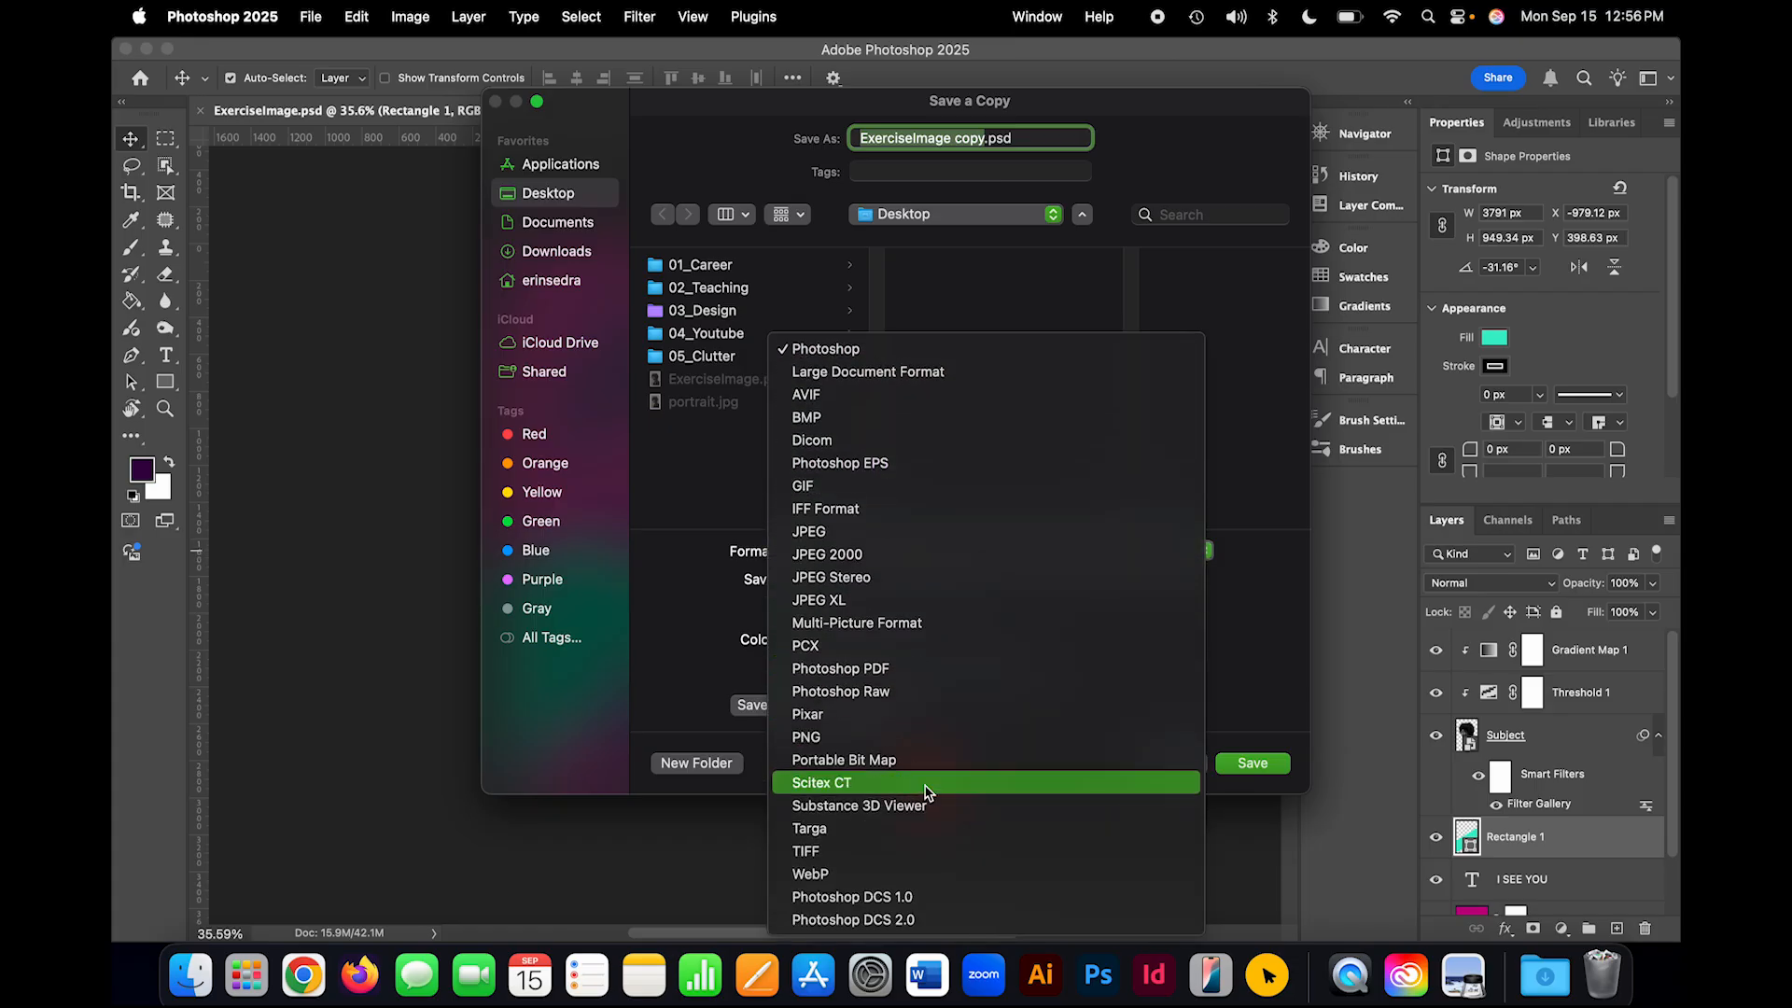
click(827, 540)
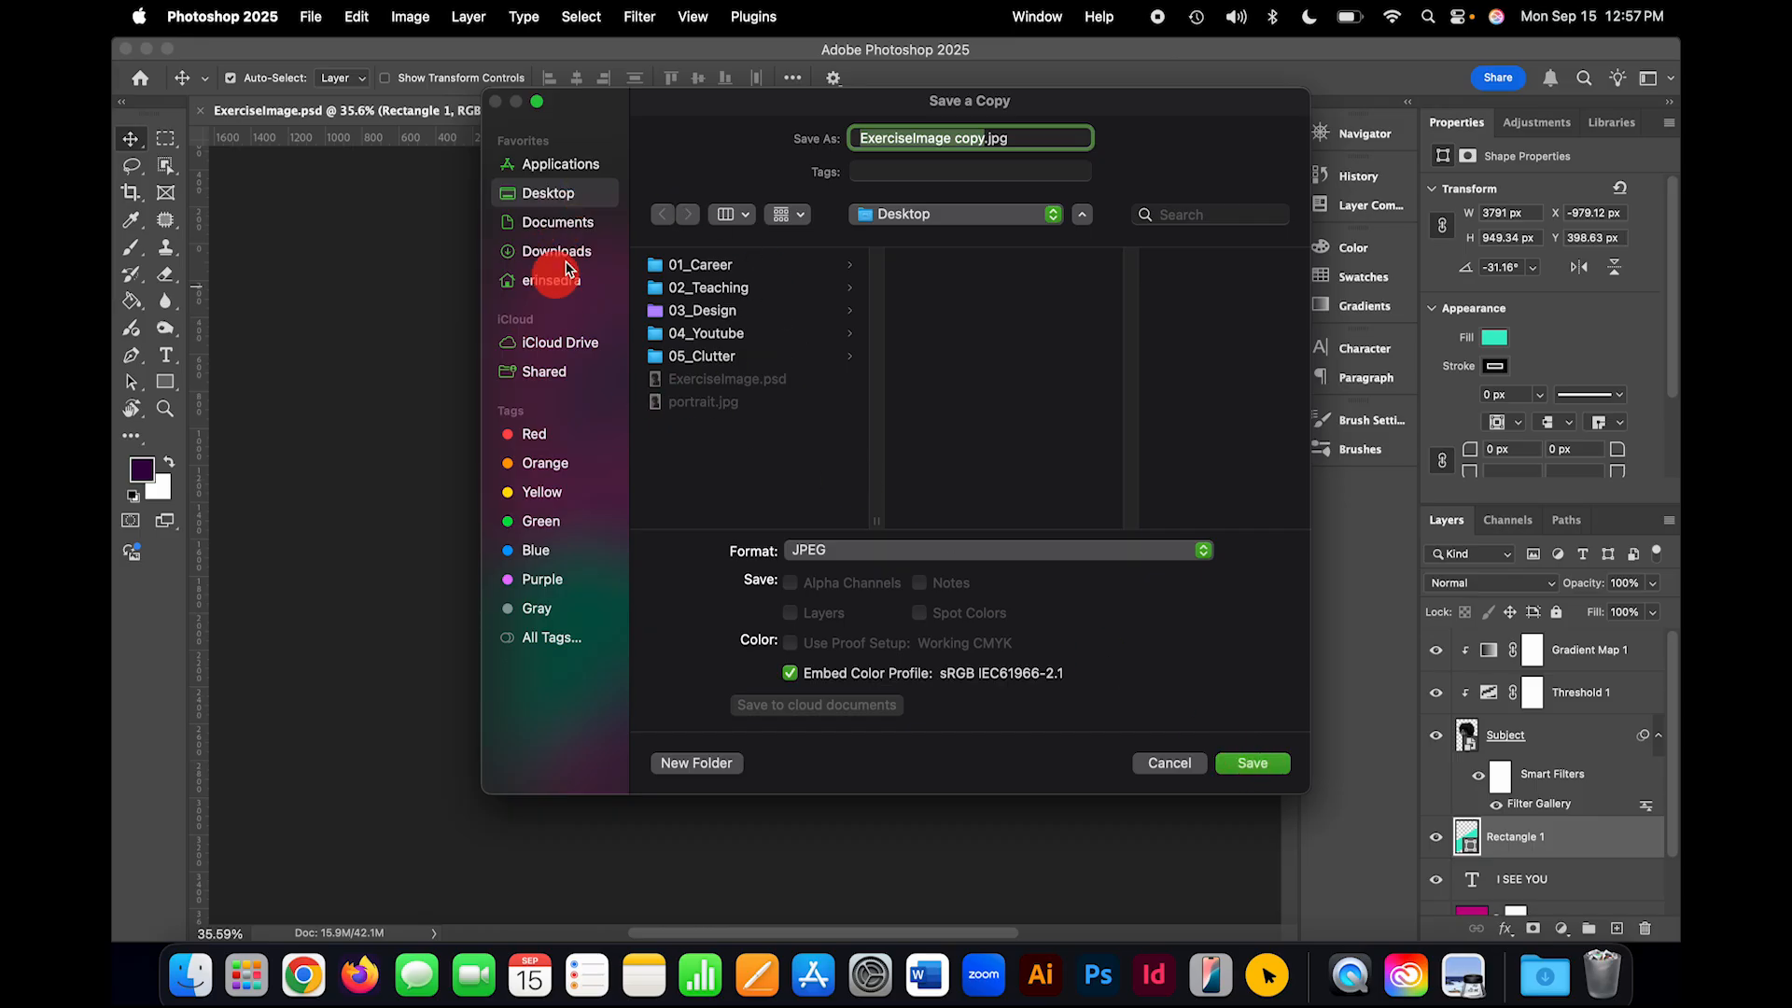
click(1082, 214)
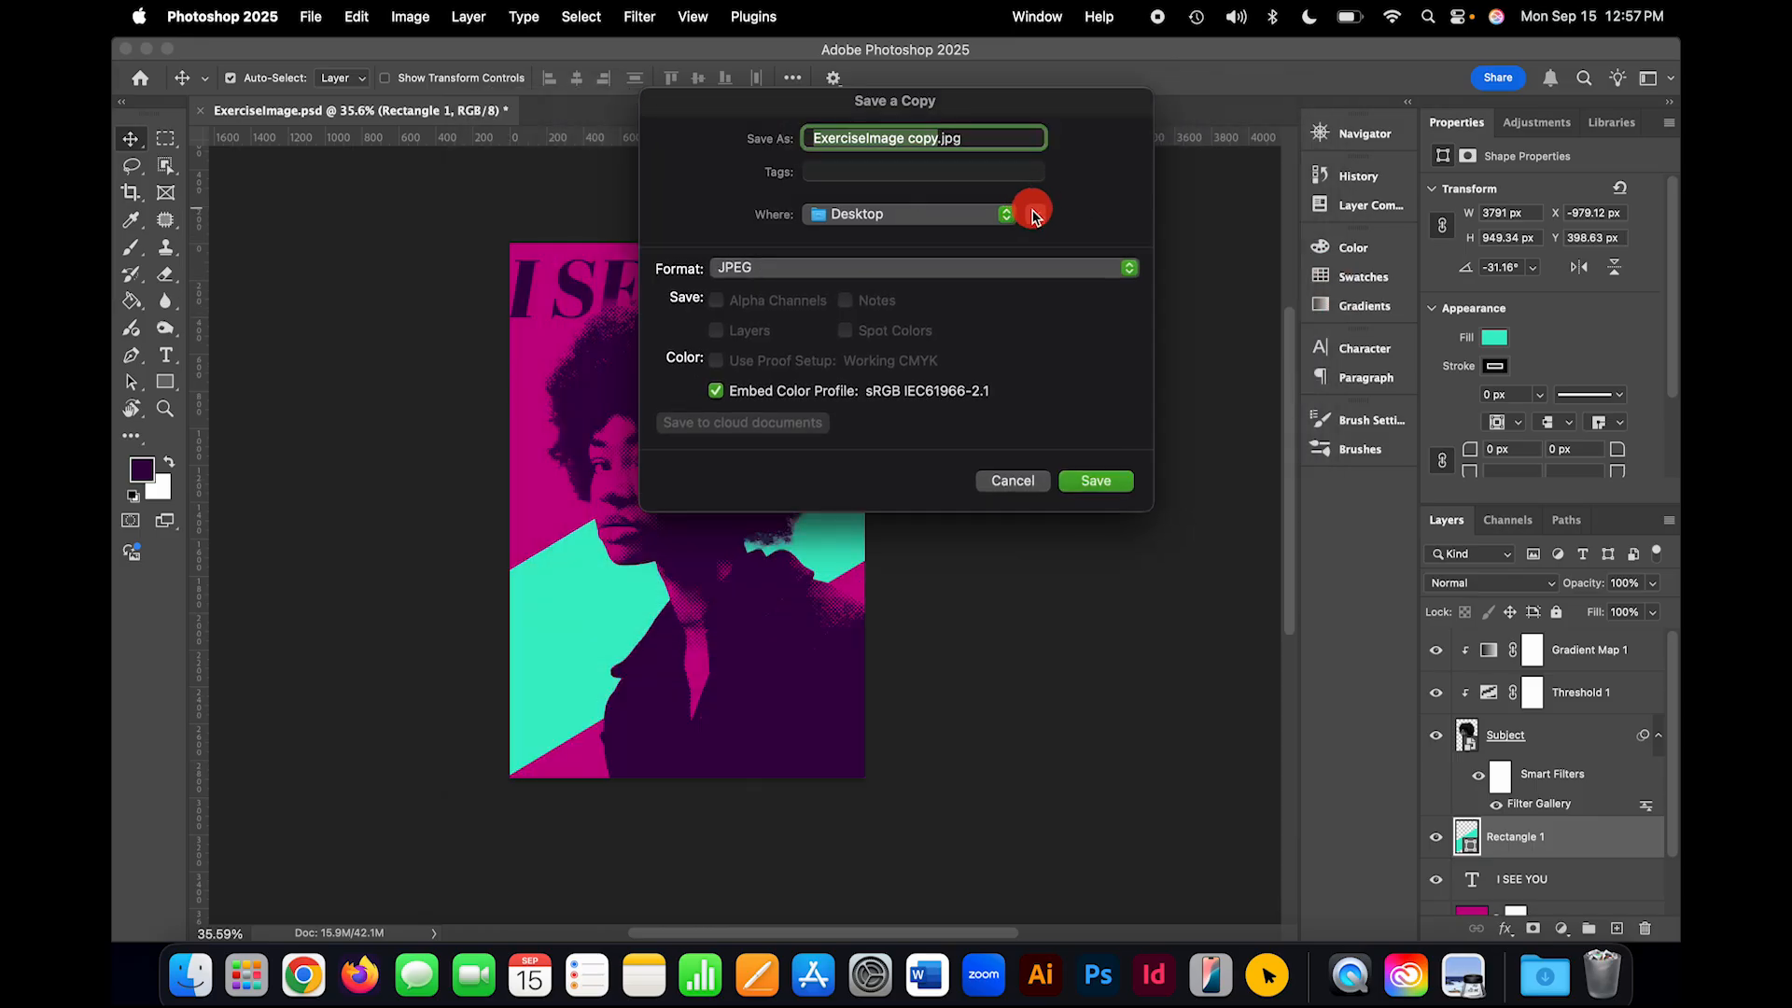
click(1032, 214)
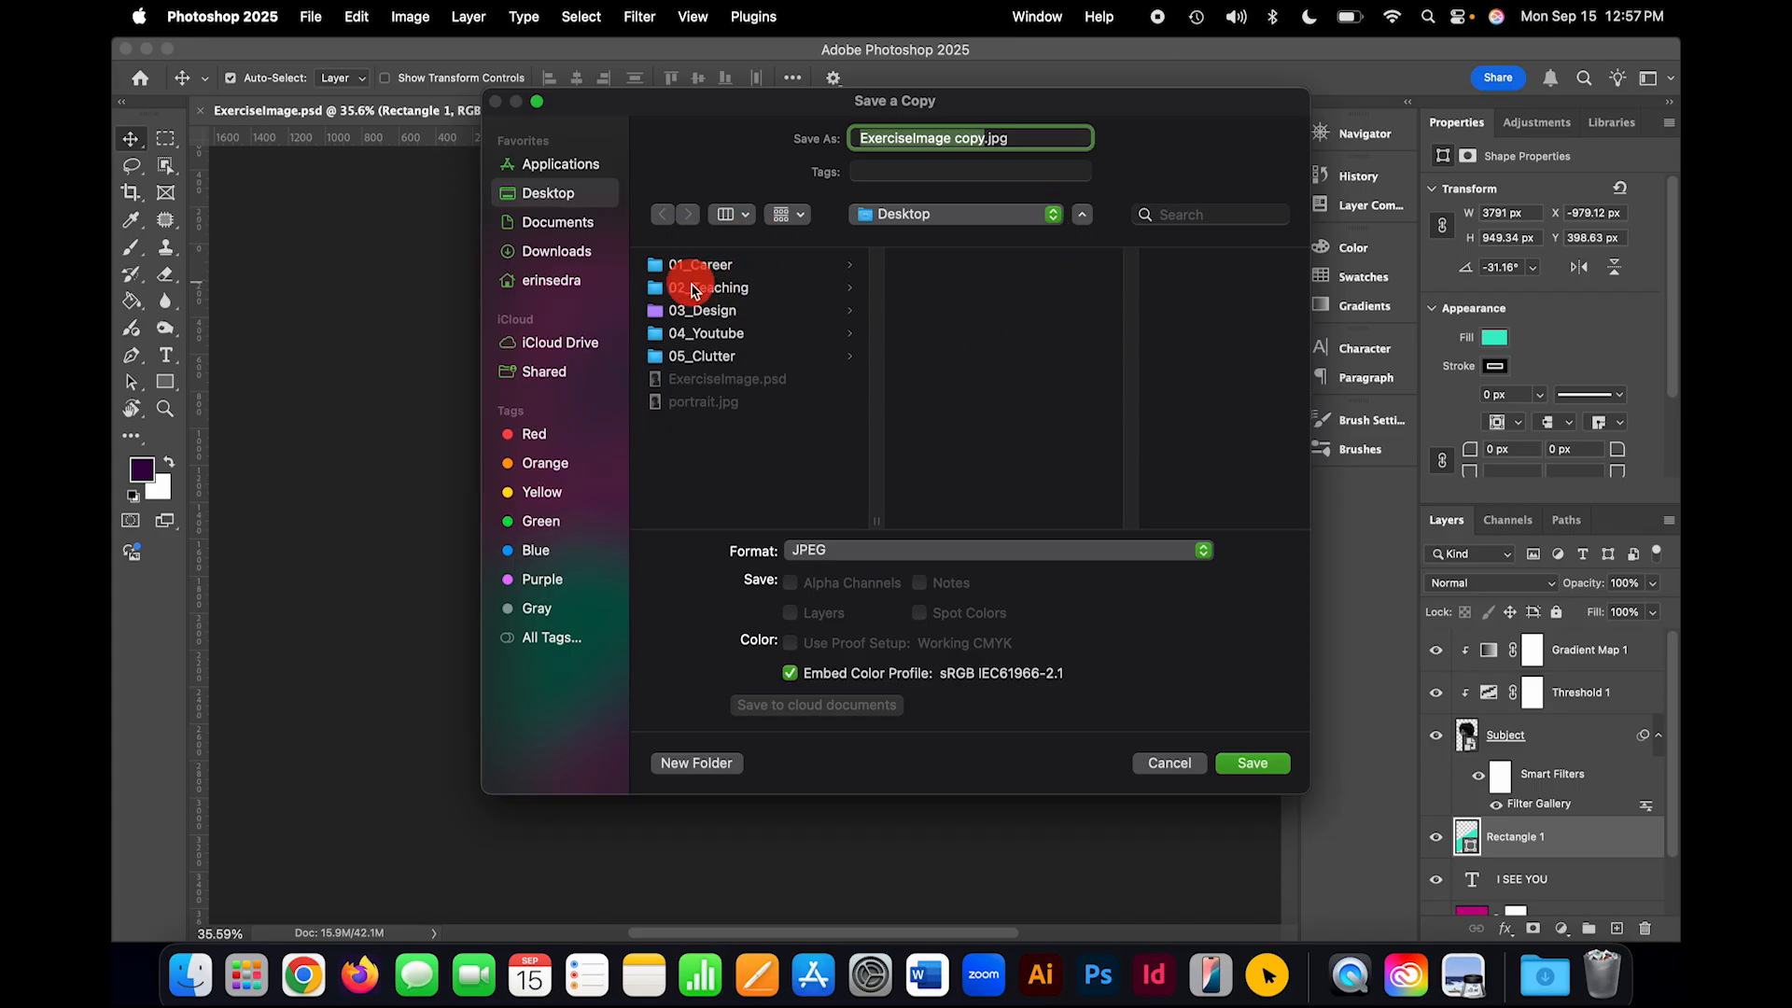
click(1256, 767)
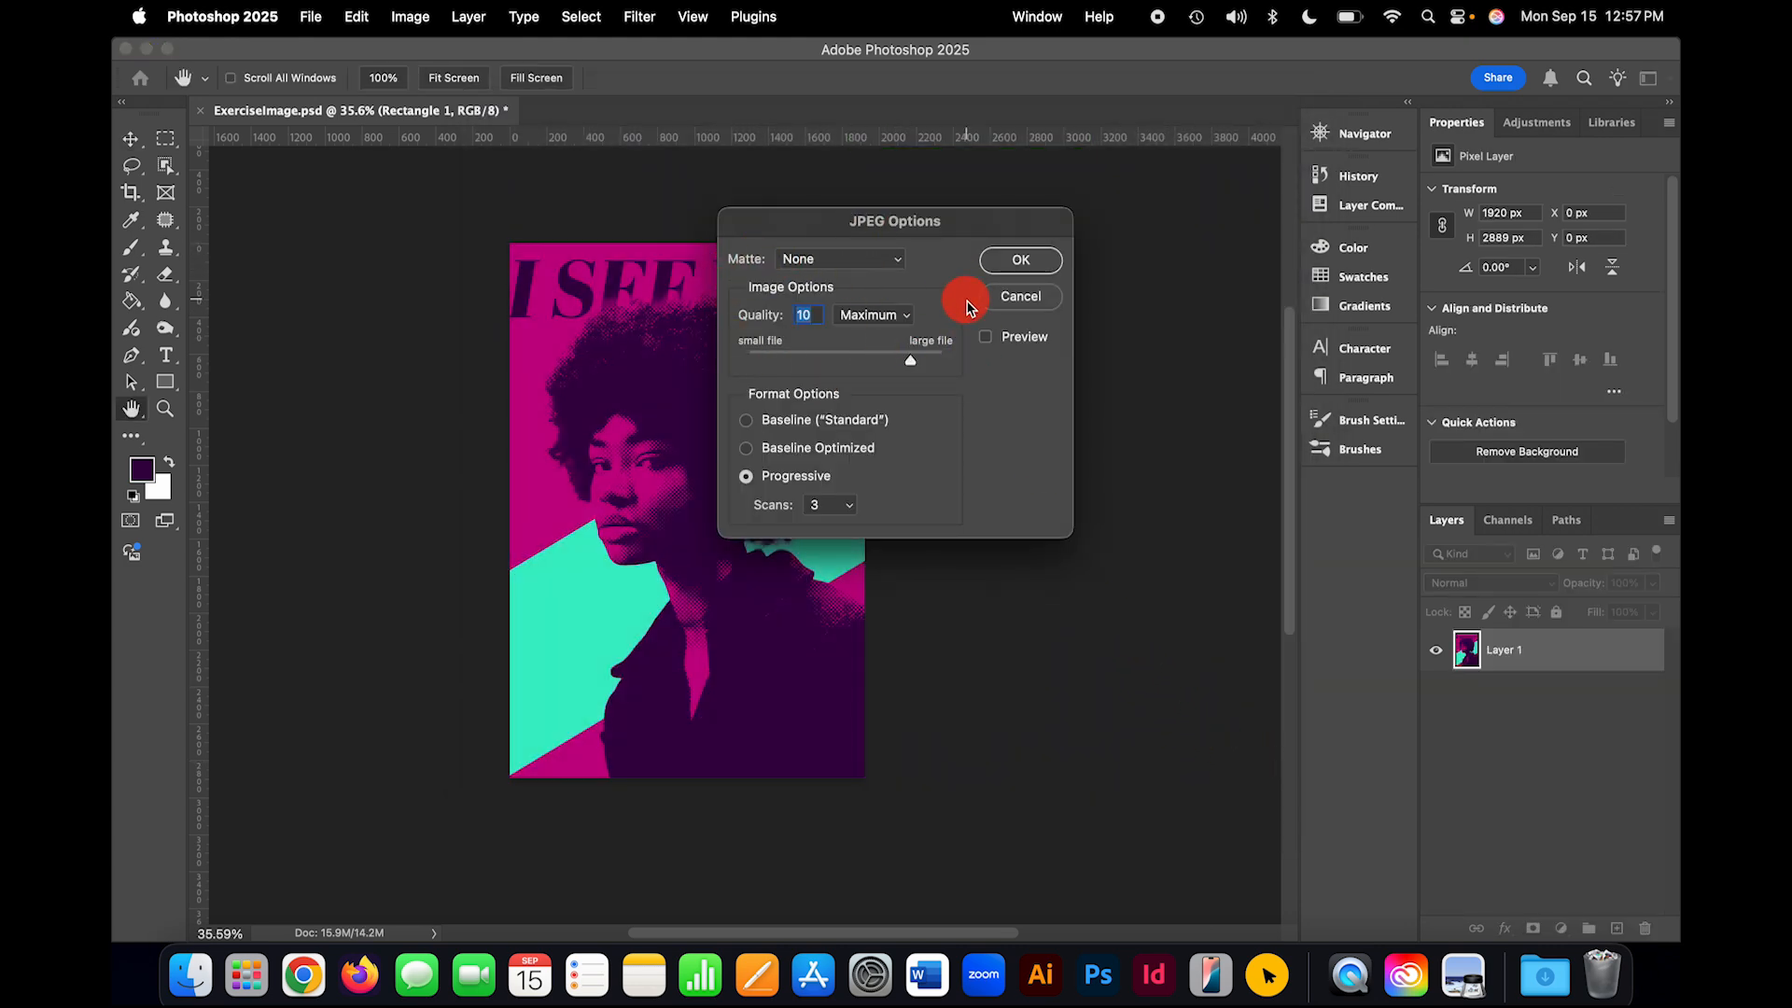
click(1036, 264)
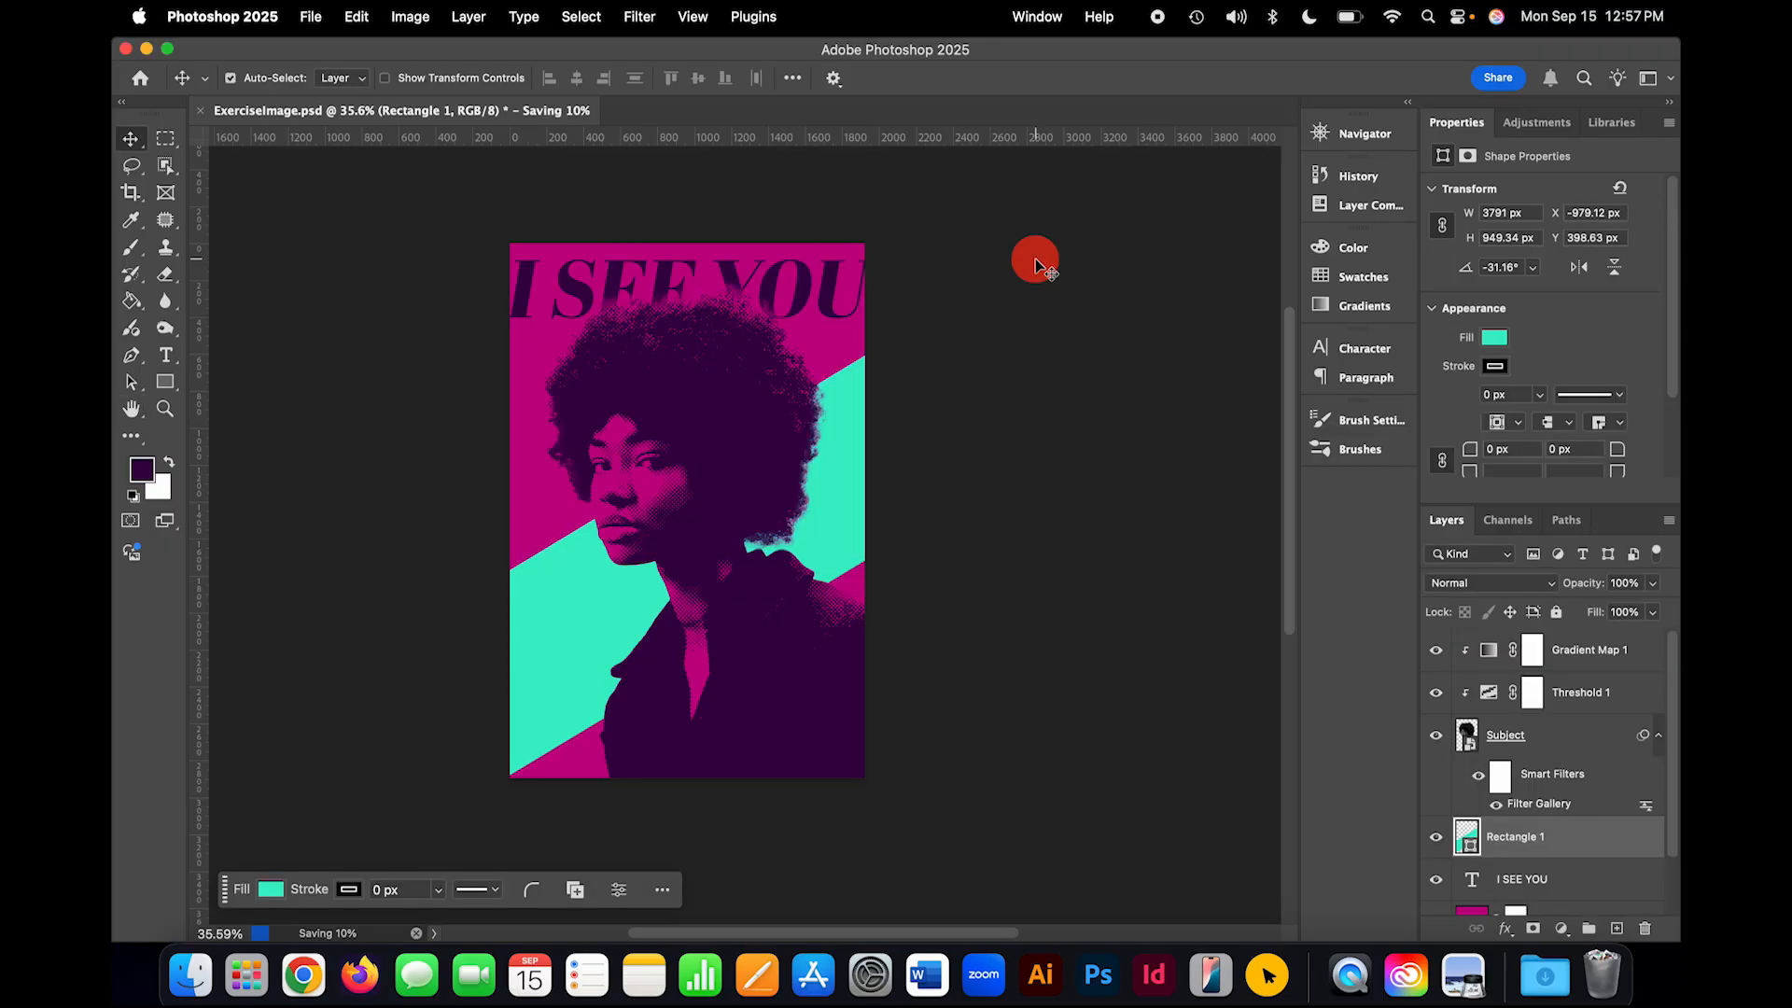
Step: Minimize the editor and open ExerciseImage copy.jpg from the desktop in Preview at full screen
click(147, 49)
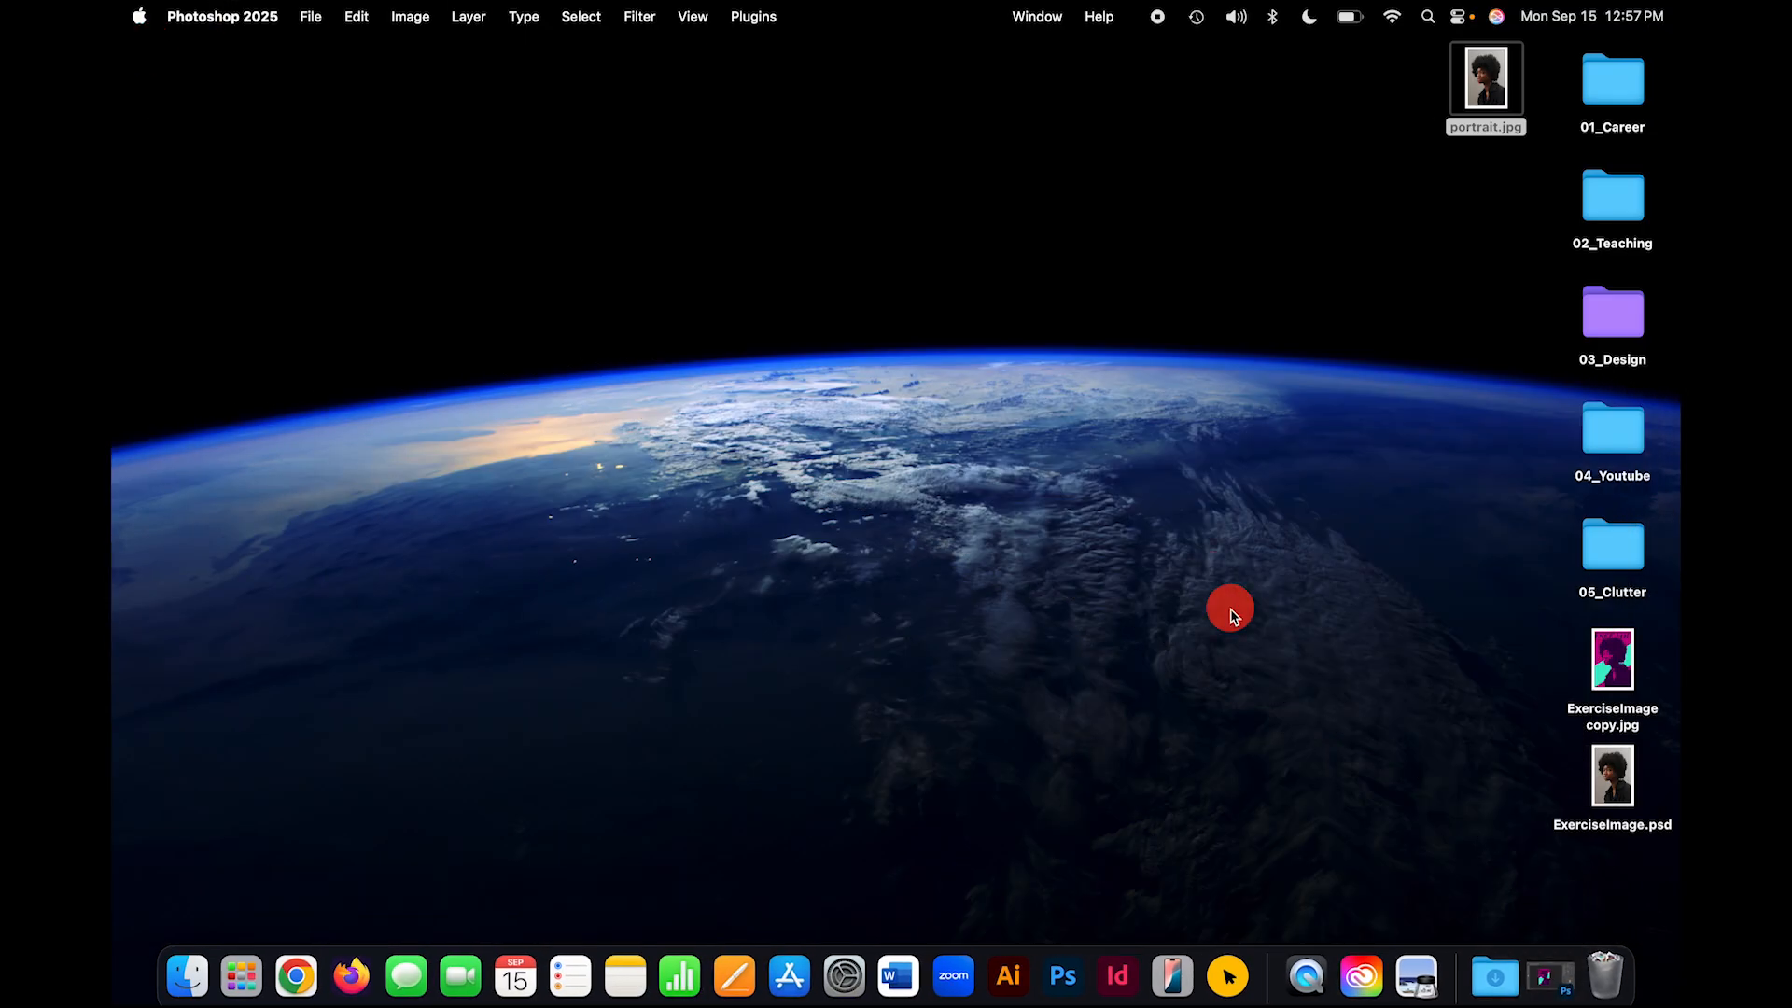
double_click(1609, 666)
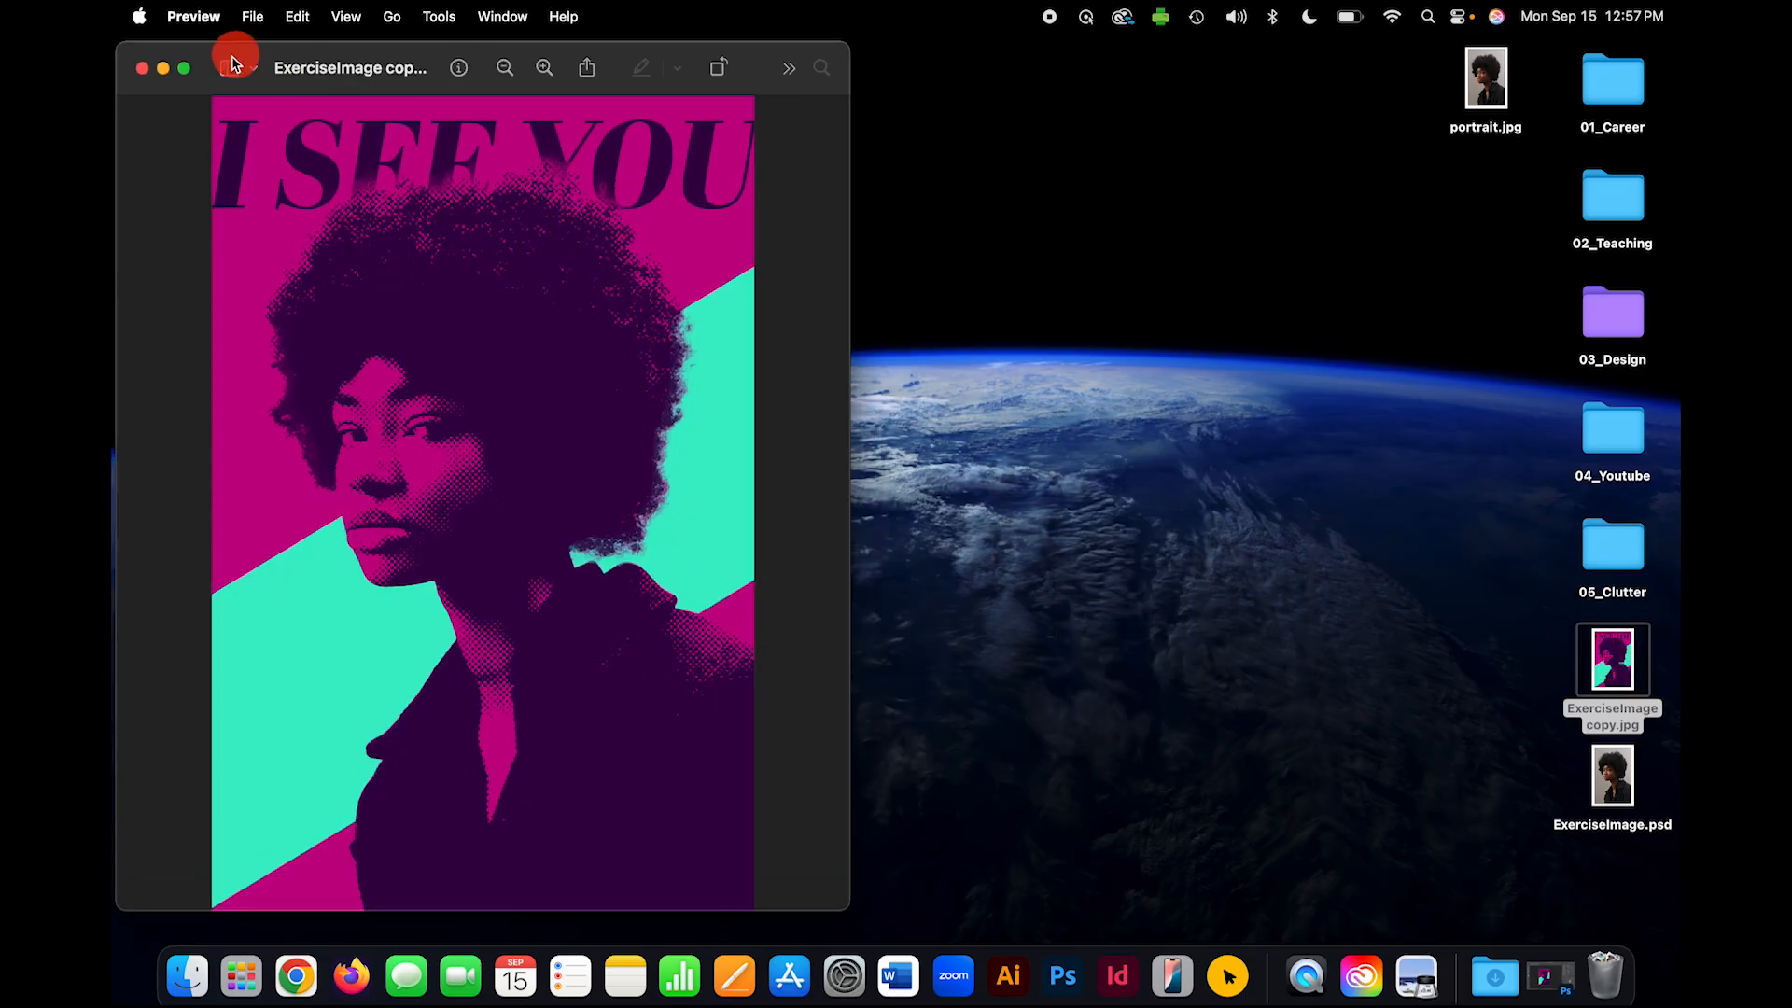
click(186, 70)
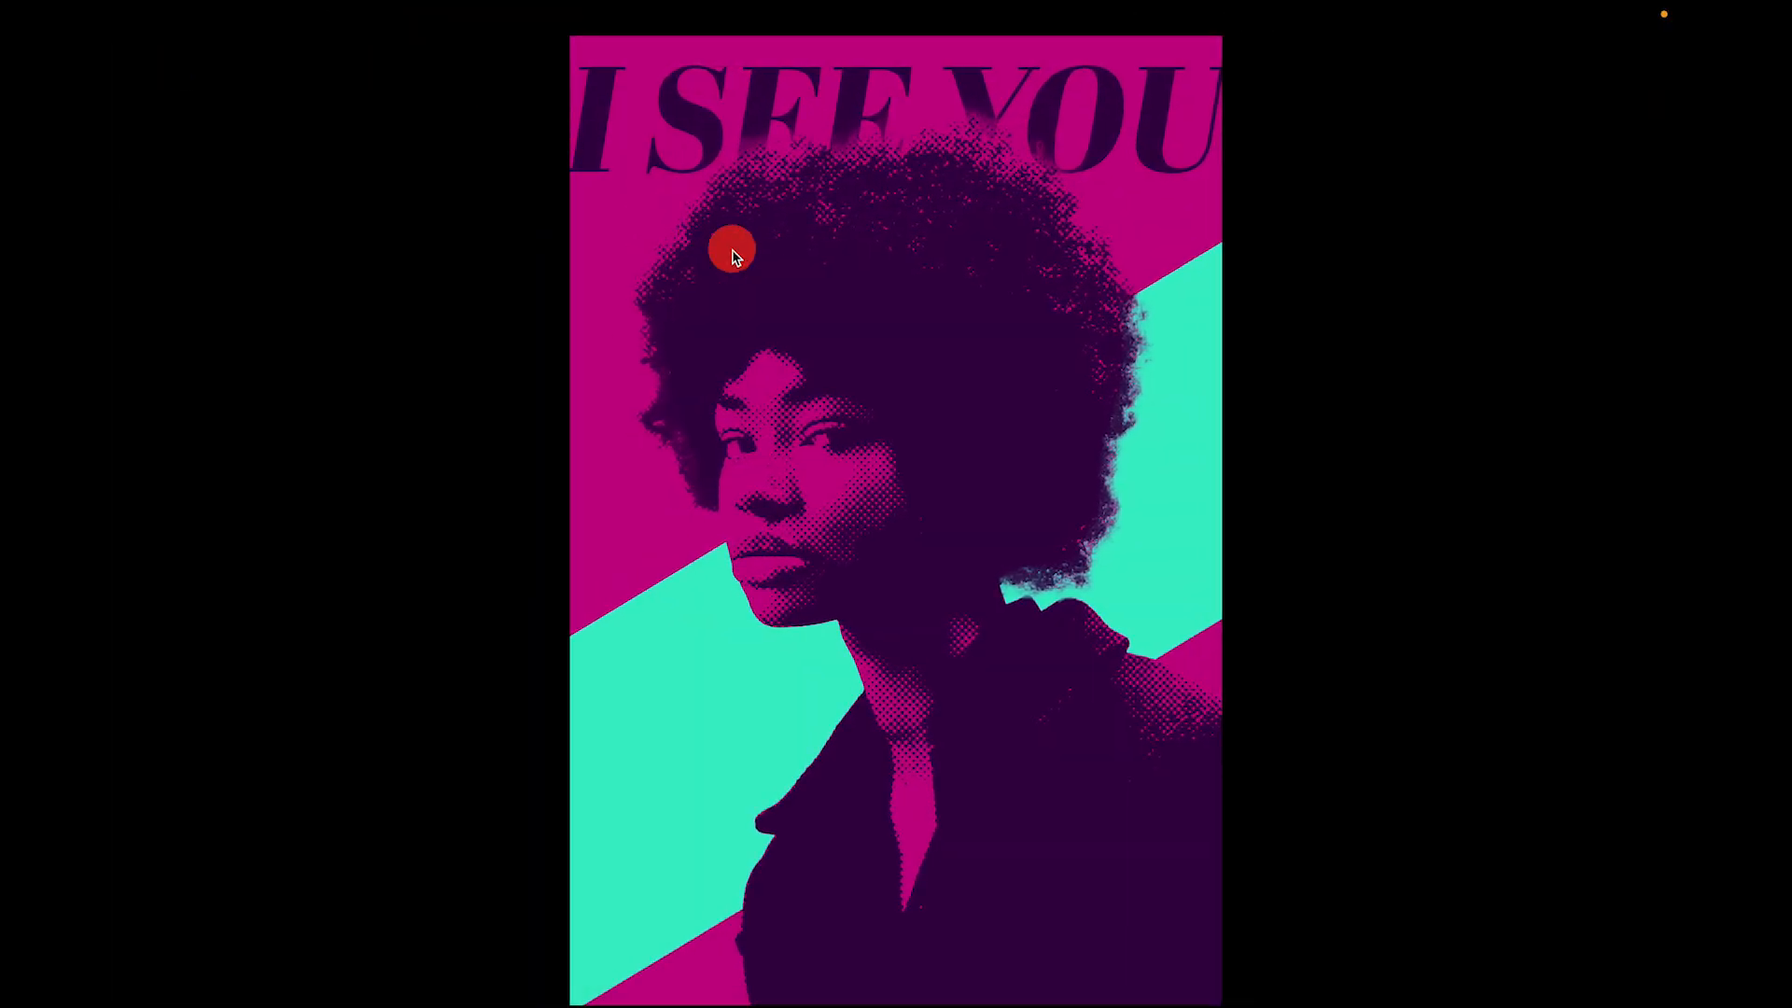